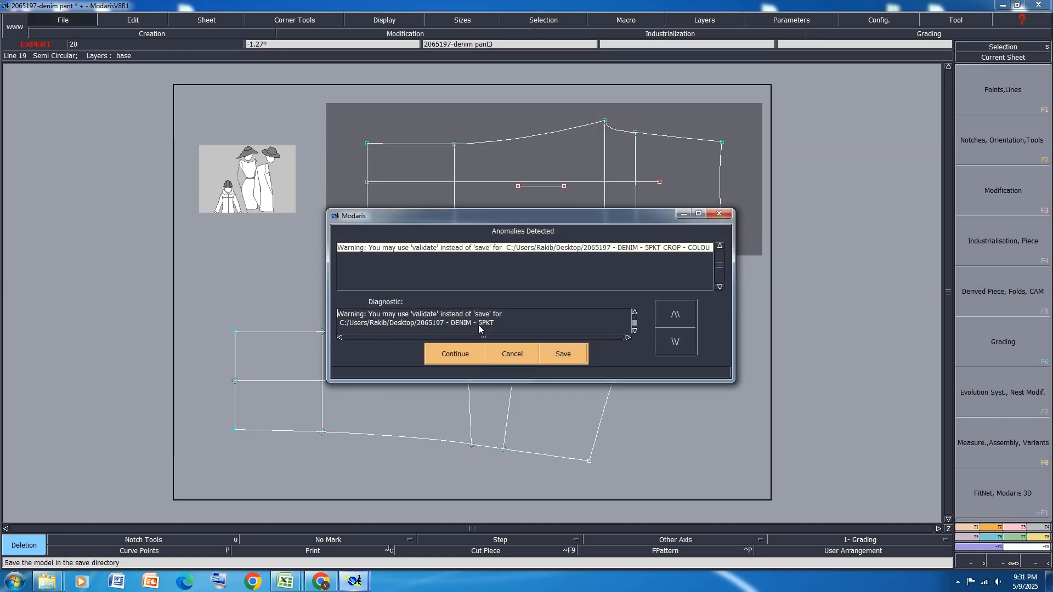
Finish saving the model despite the anomaly warning
click(460, 354)
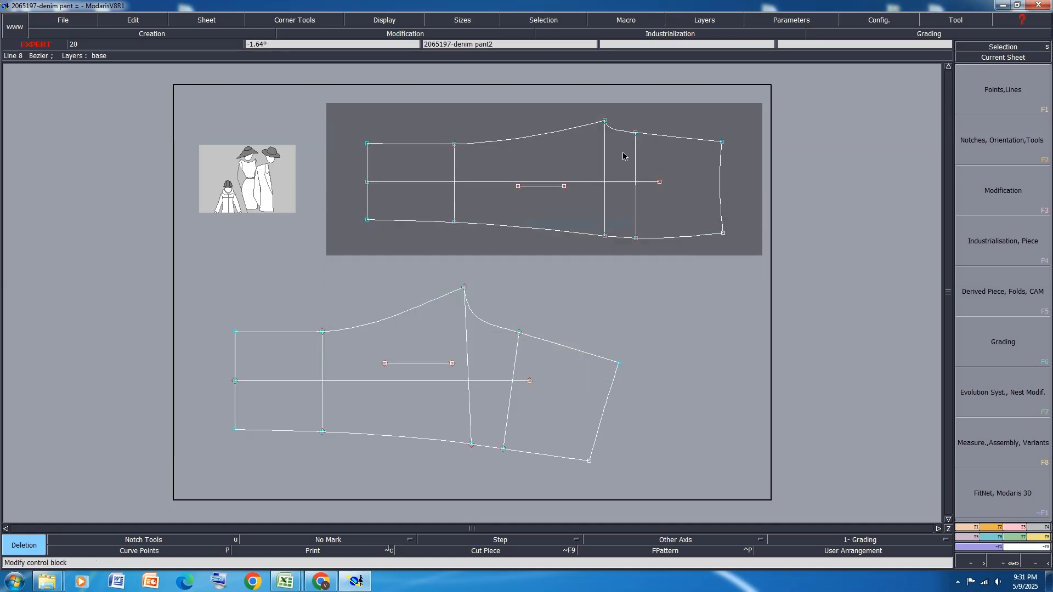
Marry the front leg sheet to the back leg sheet, placing its mirrored waist corner on the back's waist corner at the side seam
key(m)
click(724, 235)
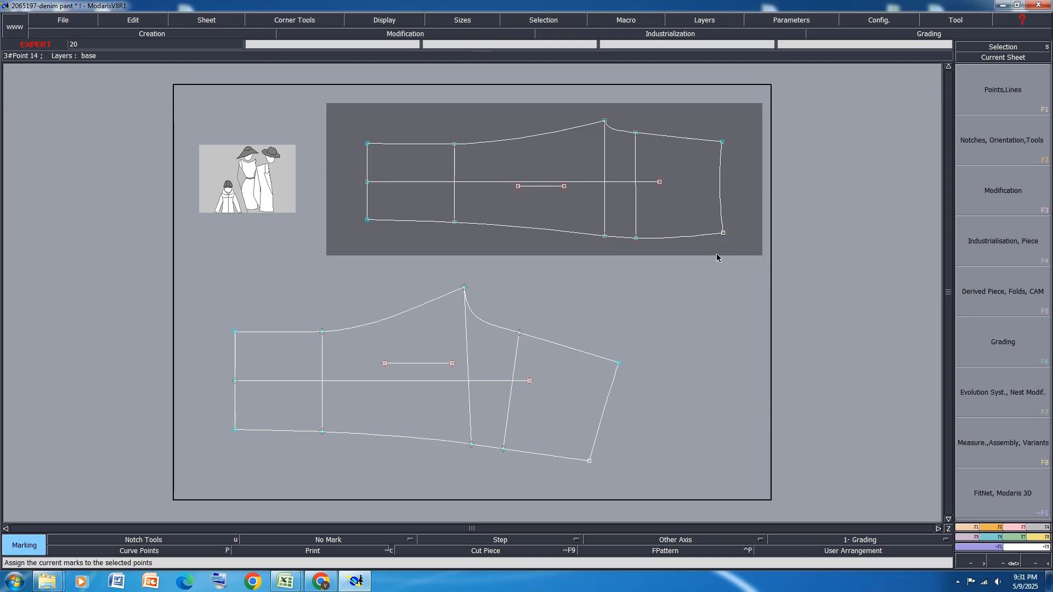
key(shift+m)
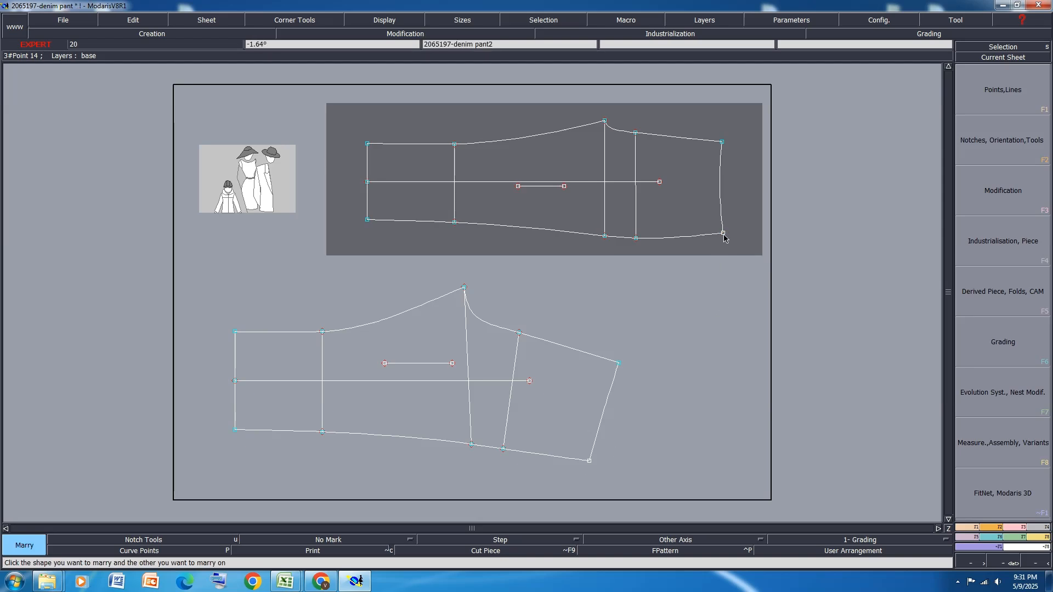
click(724, 234)
click(589, 460)
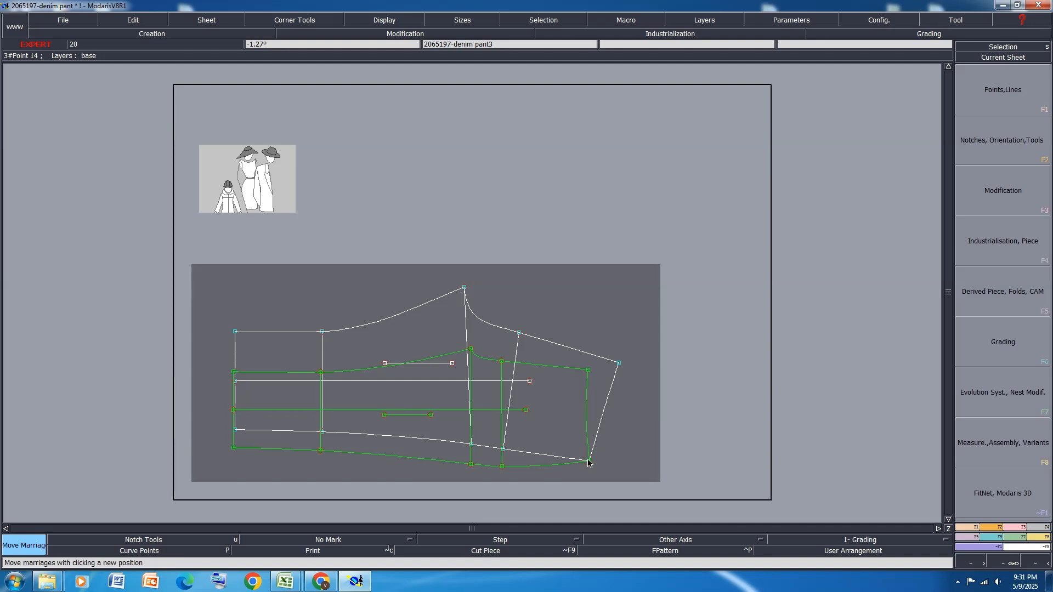
click(589, 462)
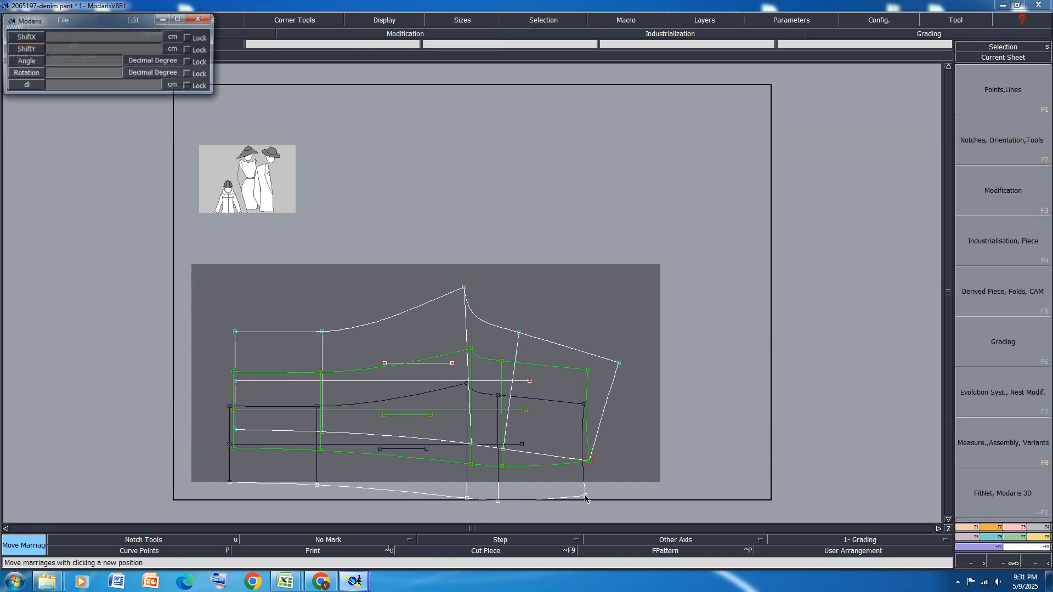
click(589, 462)
Pivot the married front leg about the waist corner so its side seam lies along the back's side seam above the hip
scroll(603, 376, down, 1)
scroll(602, 434, up, 3)
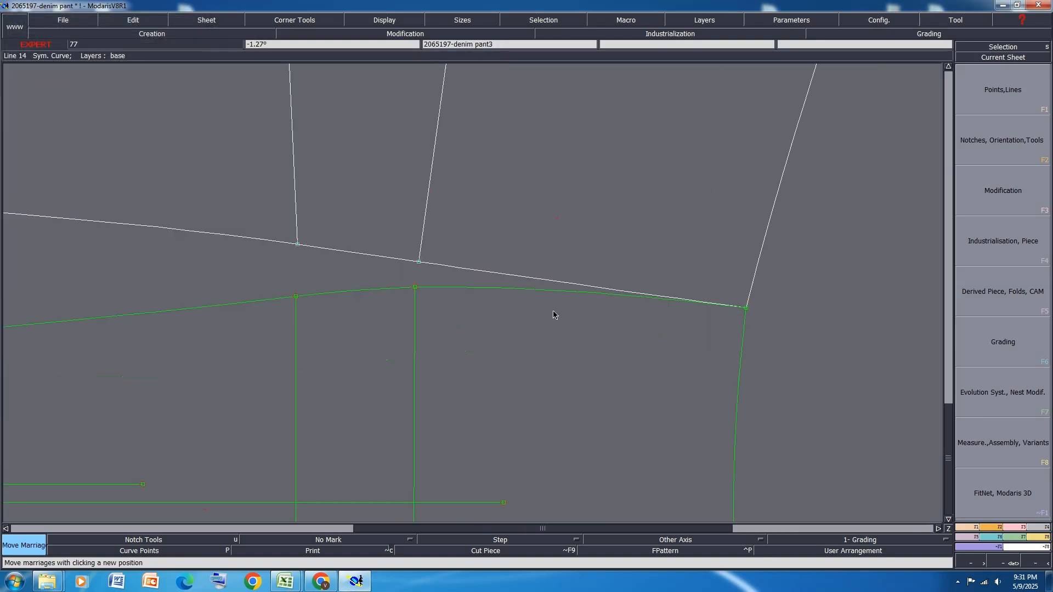
key(p)
click(514, 289)
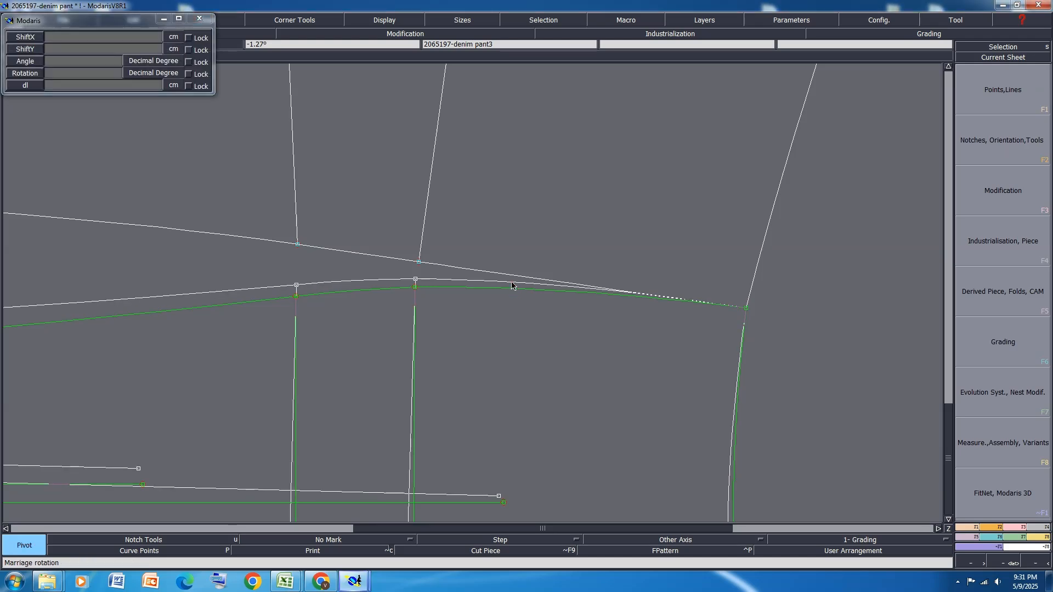
click(515, 284)
scroll(608, 264, down, 1)
scroll(680, 335, down, 1)
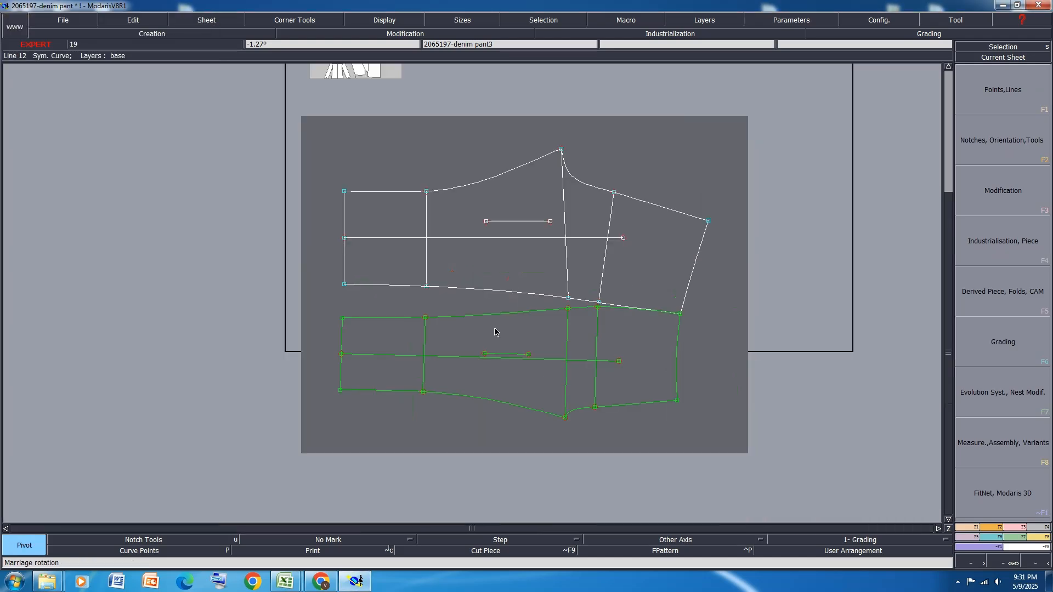
Move the married front's crotch point onto the back's crotch point and pivot its inseam along the back's upper inseam
key(m)
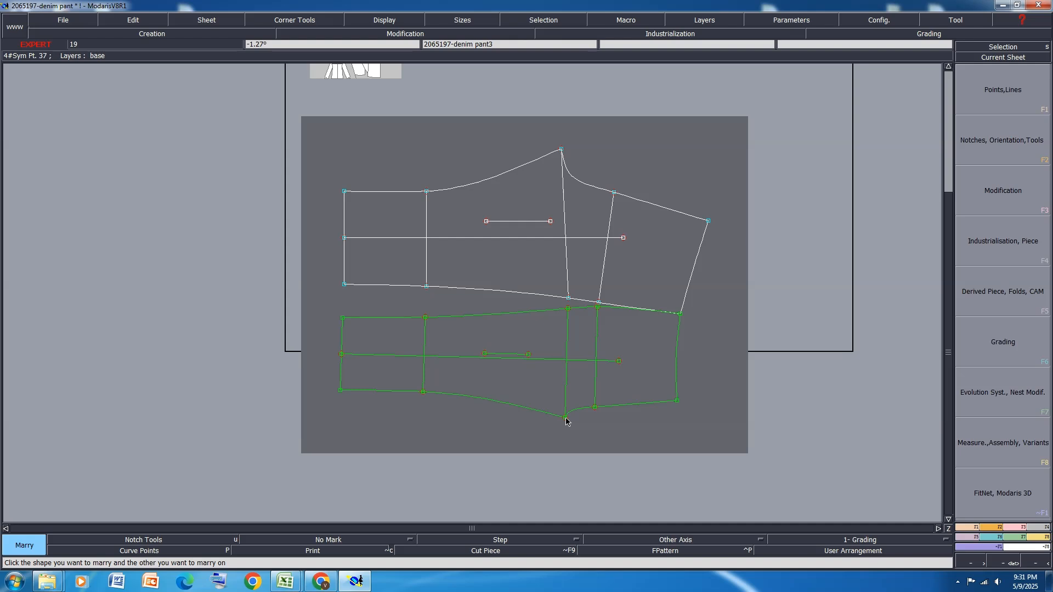
click(566, 421)
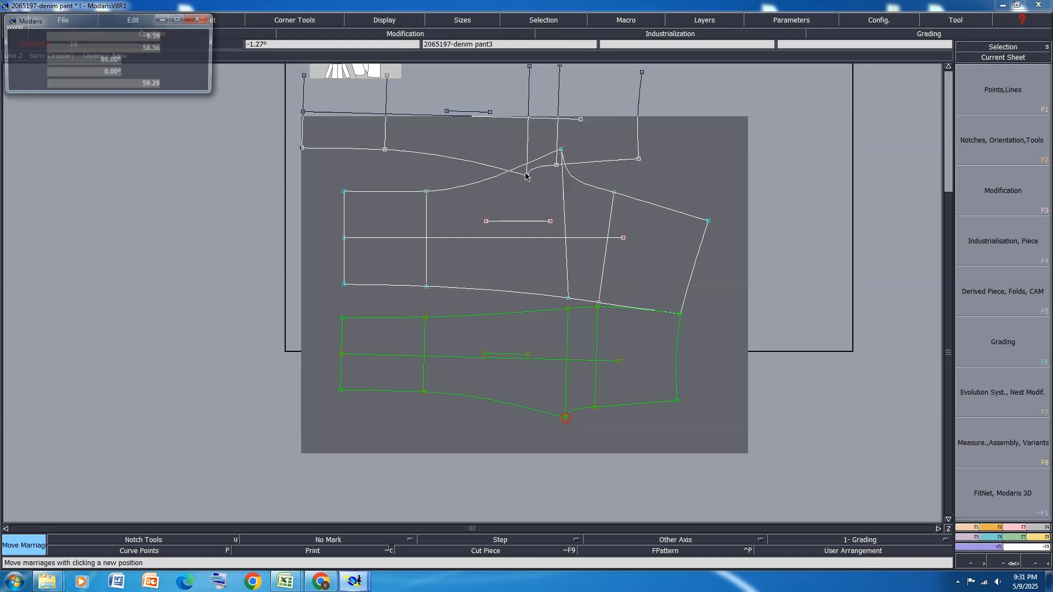
click(560, 149)
scroll(560, 143, up, 3)
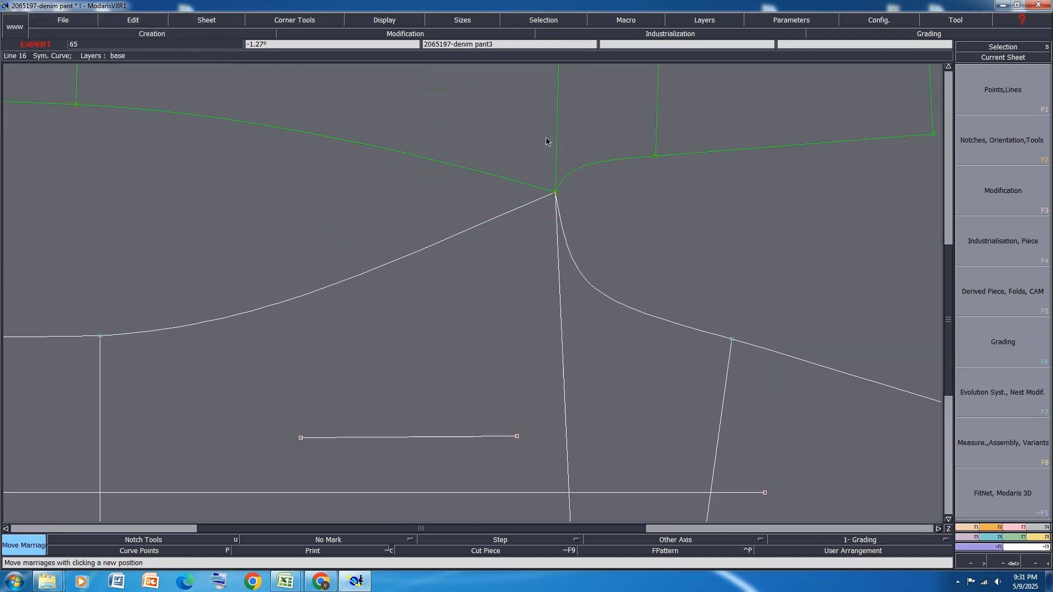
key(p)
click(475, 171)
click(470, 229)
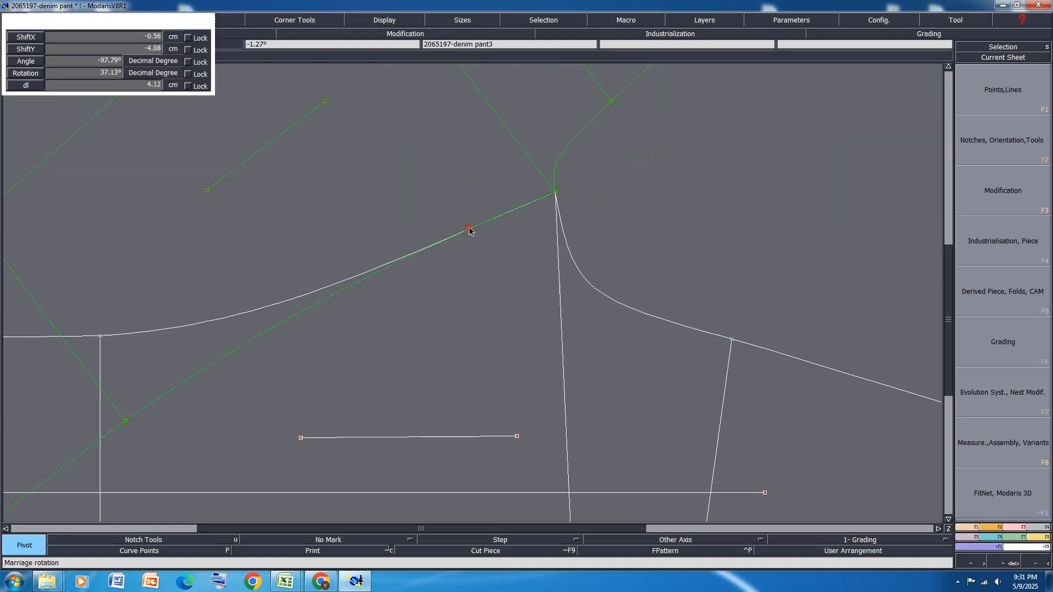
scroll(514, 211, down, 2)
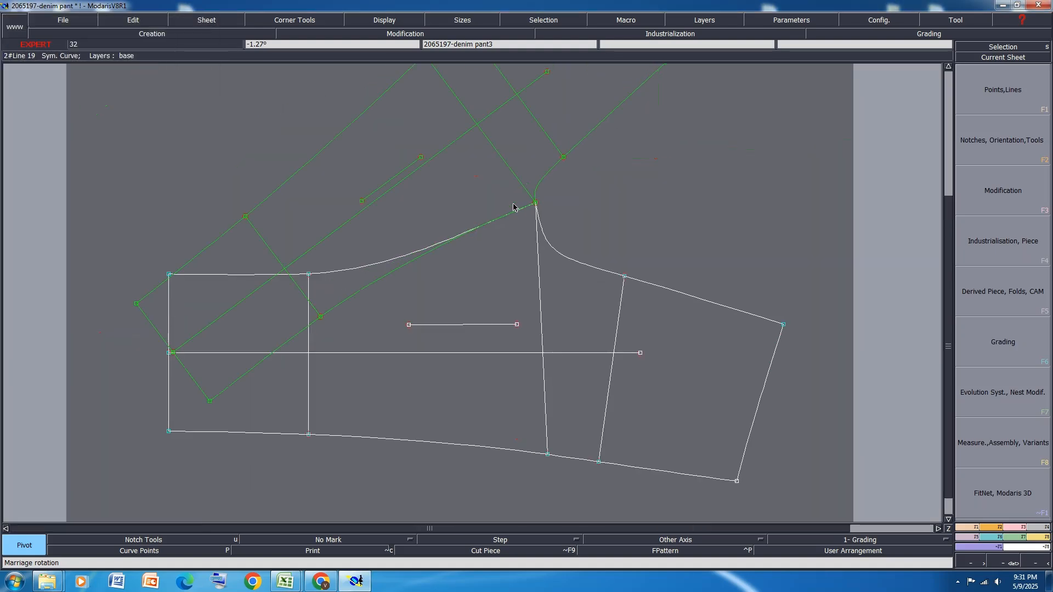
Divorce the front leg from the back leg and automatically arrange all sheets on the desk
key(d)
click(501, 161)
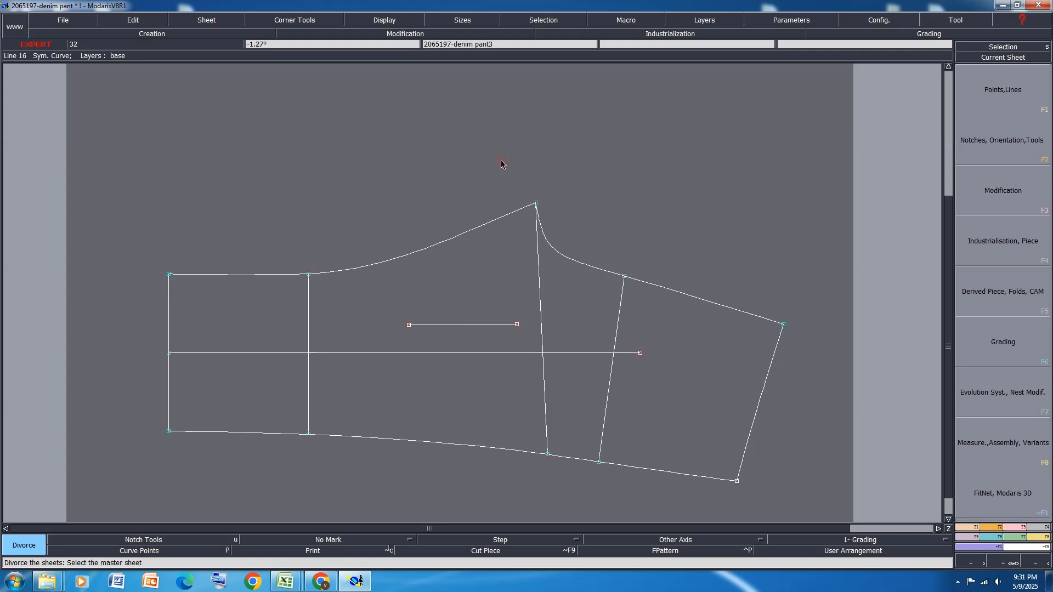
key(j)
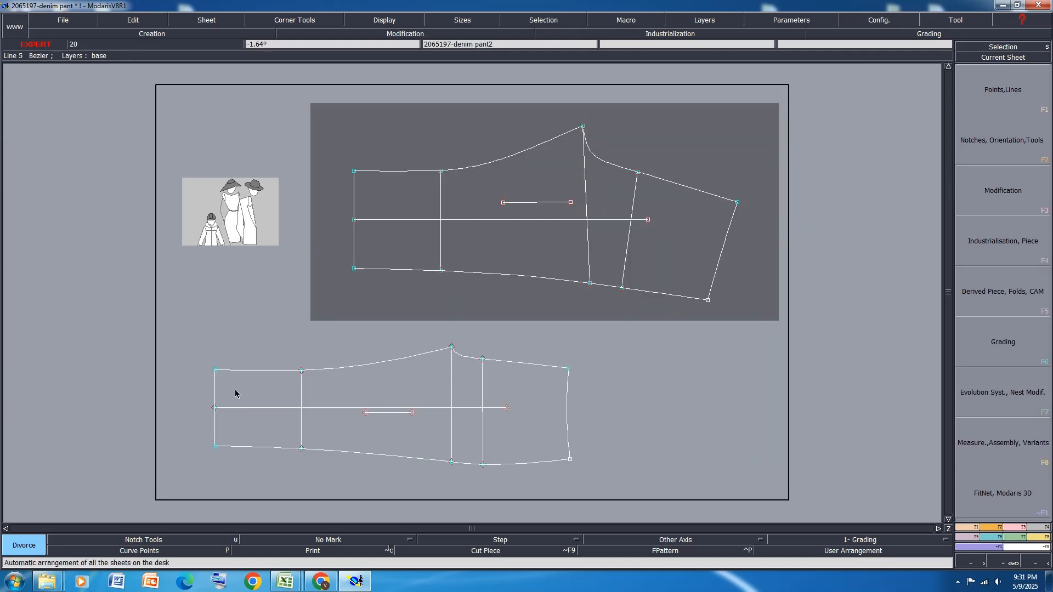
Check the "WAIST CIRCUM. ALONG TOP EDGE" row in the Excel measurement sheet by selecting it, and return to the pattern in Modaris
mouse_move(285, 581)
click(351, 524)
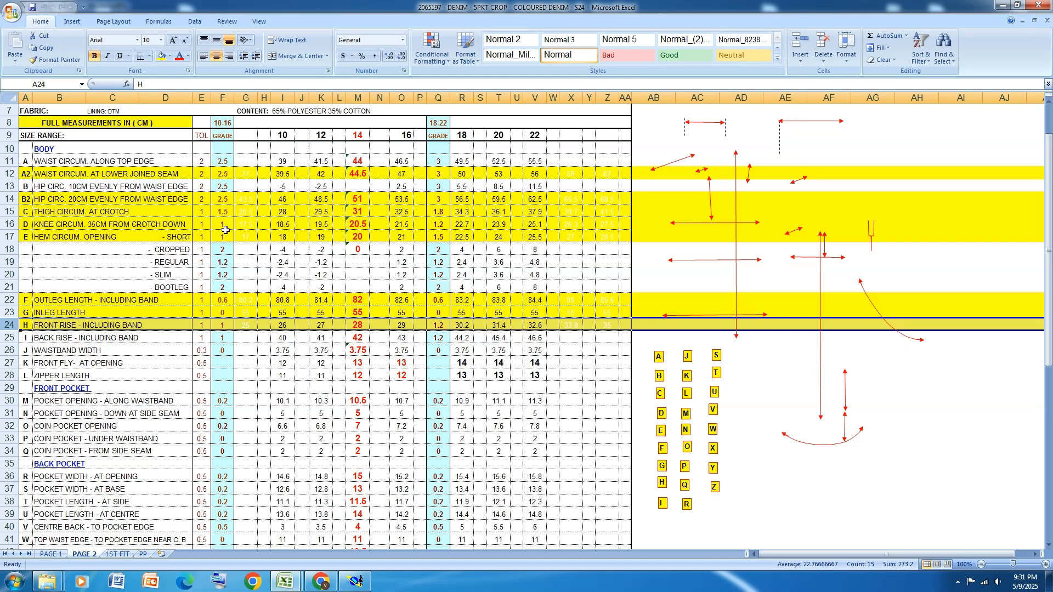
scroll(225, 230, down, 1)
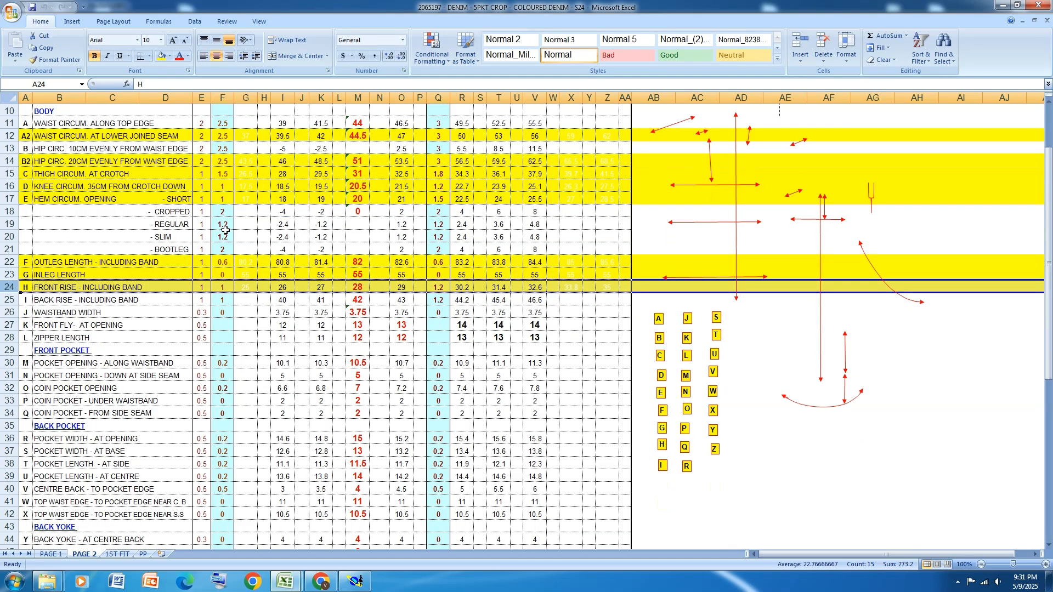
click(9, 123)
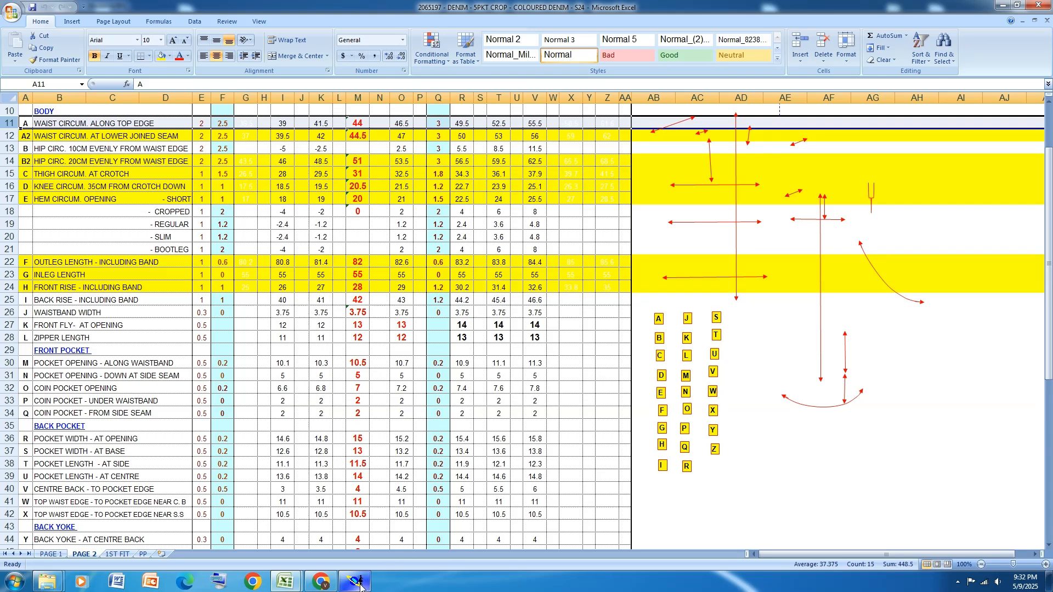
mouse_move(360, 587)
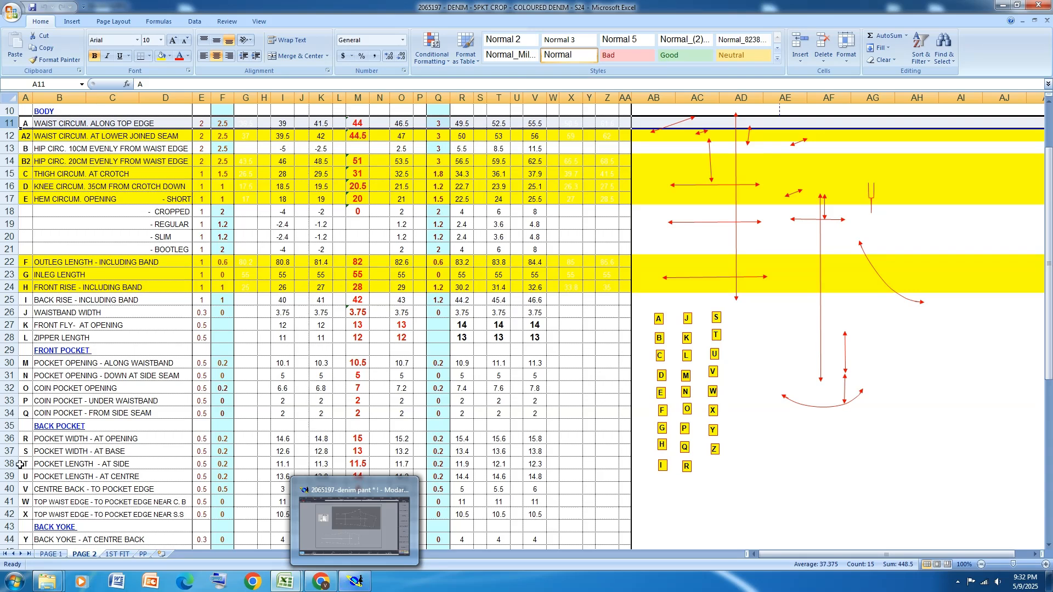
click(1003, 7)
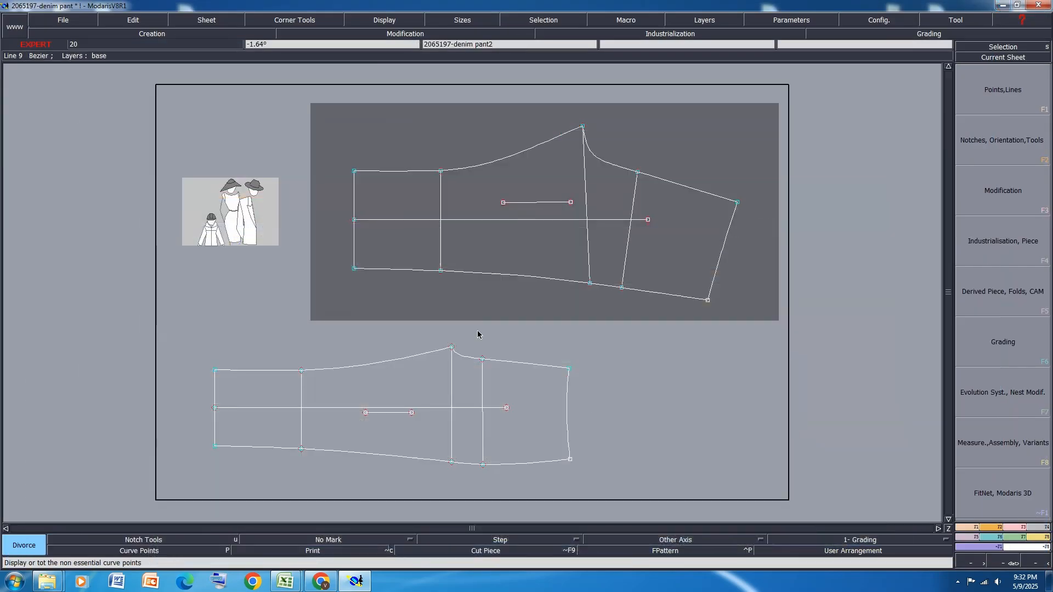
Create a new sheet and draw a vertical Bezier line on it with dx 0 and dy 44 cm
click(218, 20)
click(214, 39)
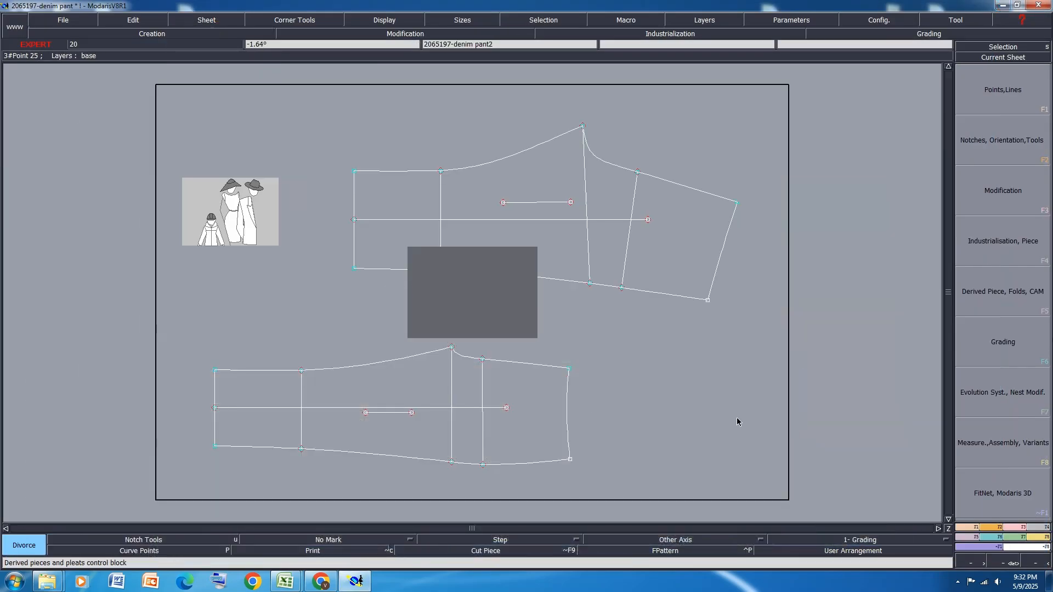
click(969, 528)
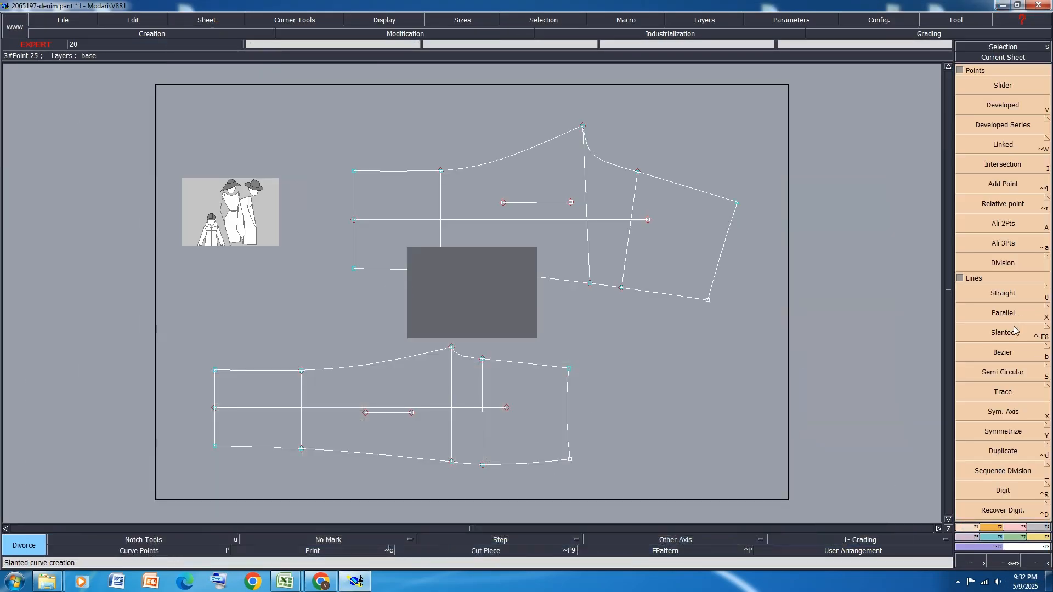
click(1010, 354)
click(478, 316)
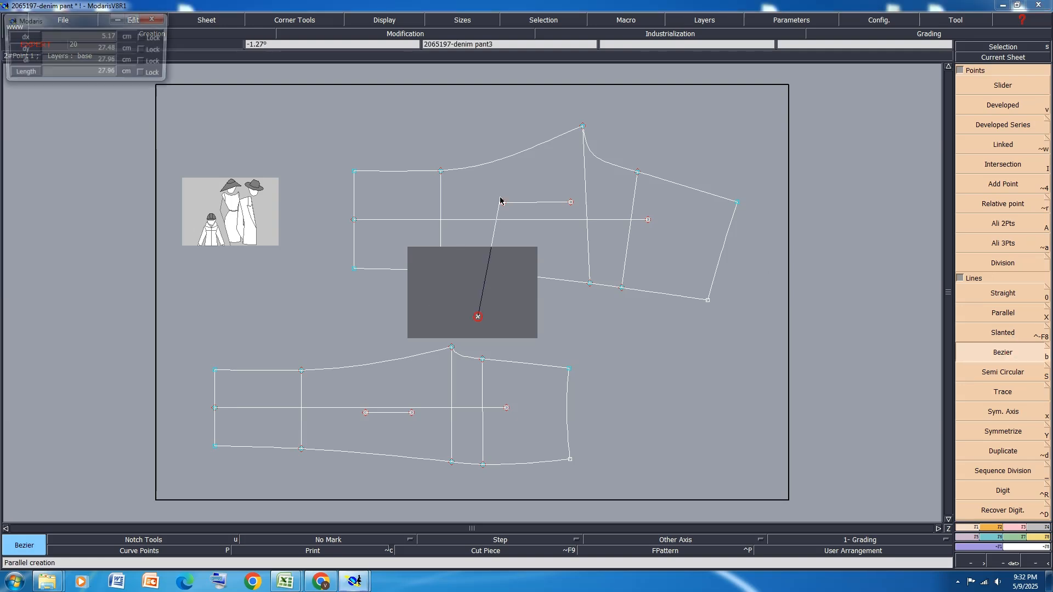
text(0)
key(Return)
text(44)
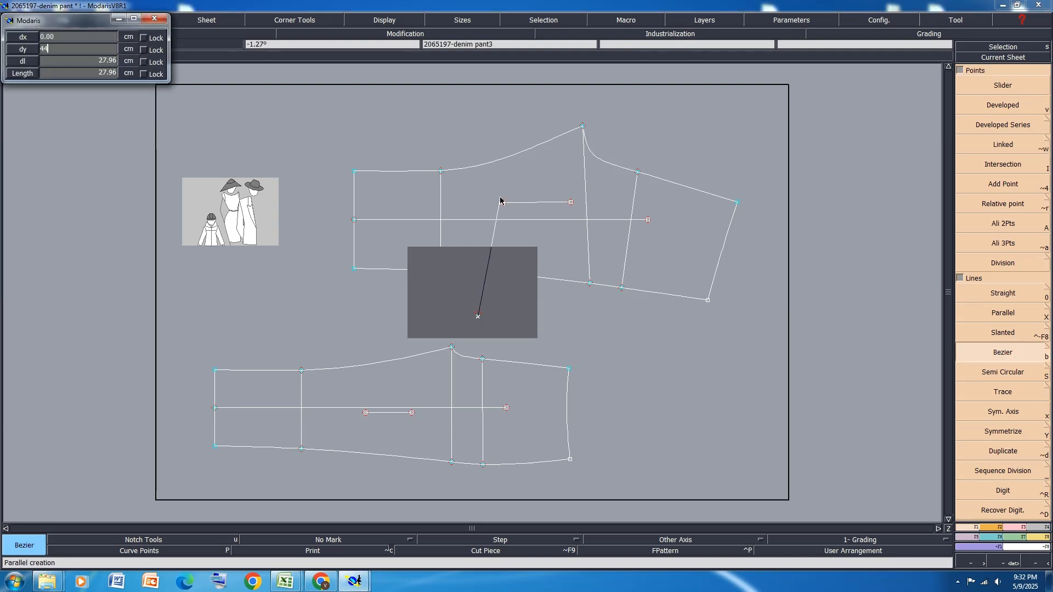
click(515, 287)
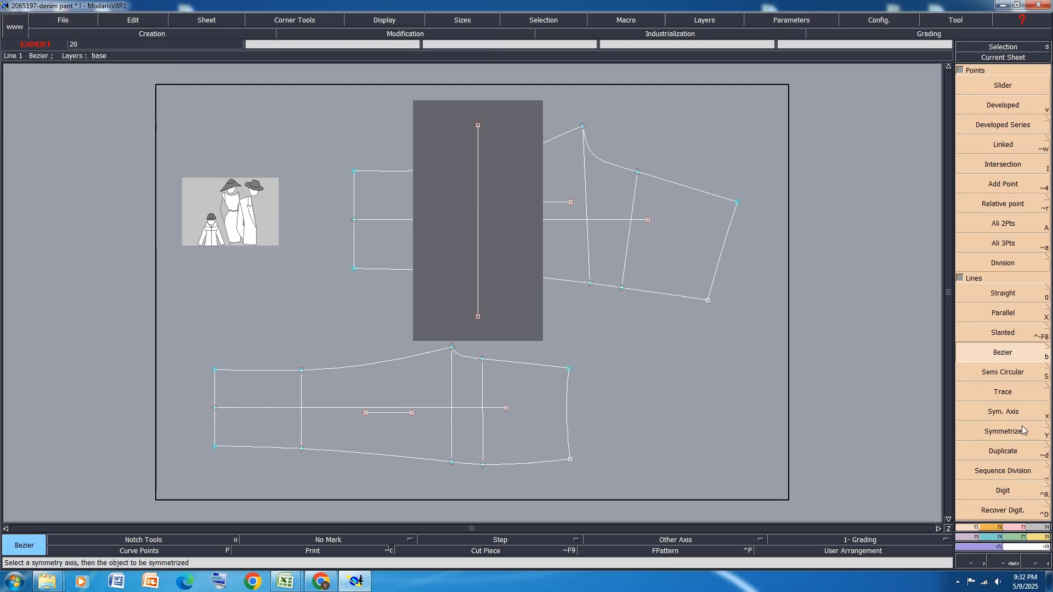
Move the upper end point of the vertical line by 2 cm in X and 0 in Y
click(1008, 525)
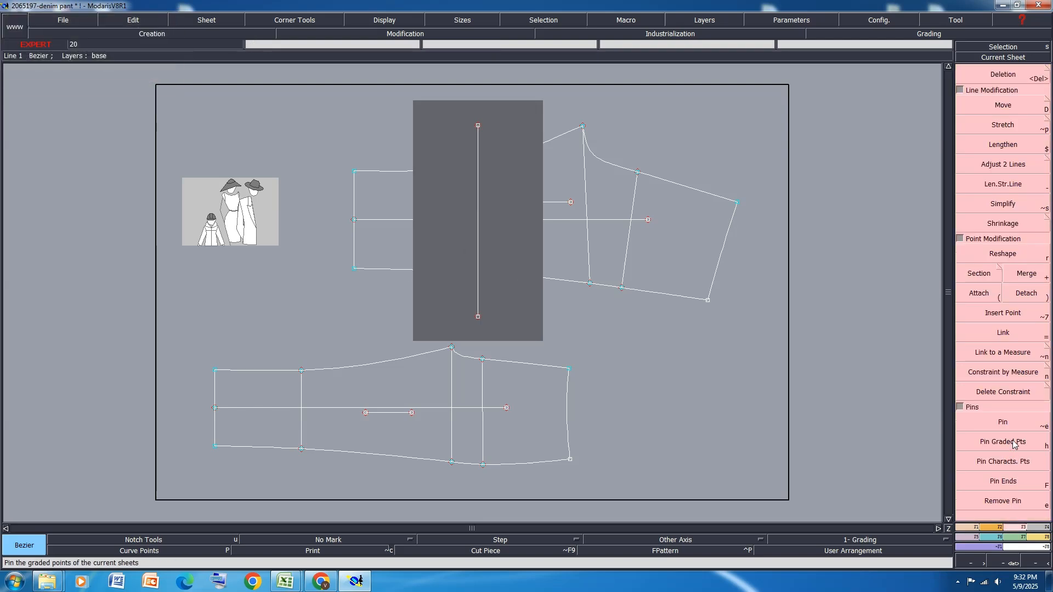
click(1011, 107)
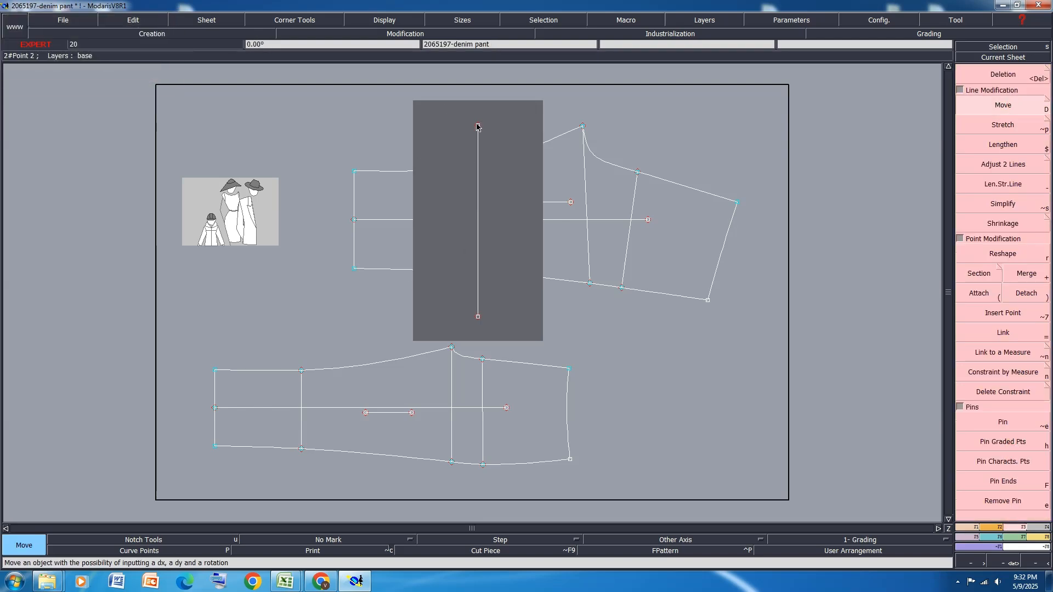
click(477, 126)
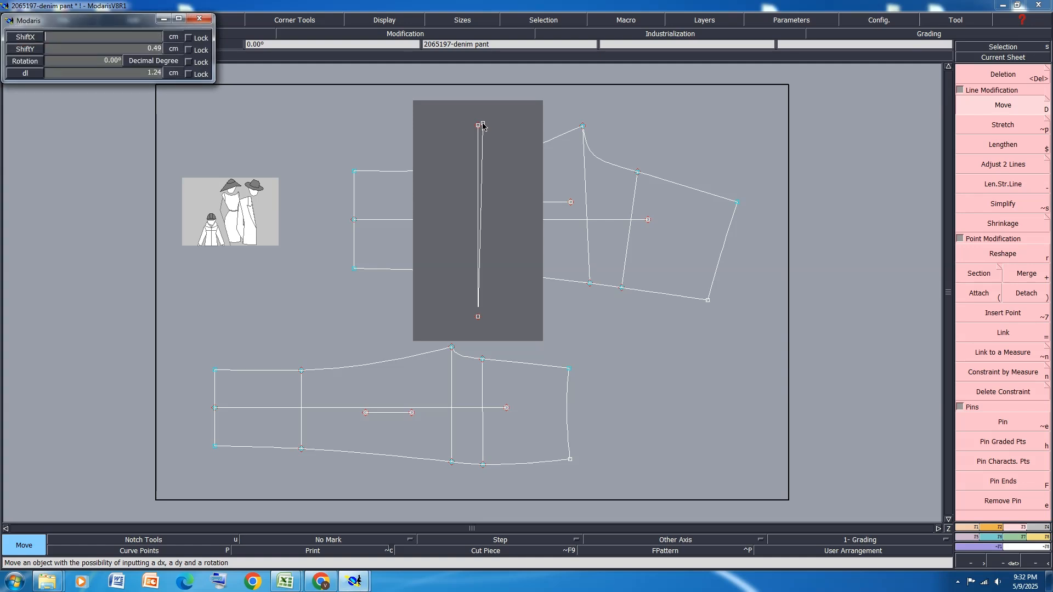
text(2)
key(Tab)
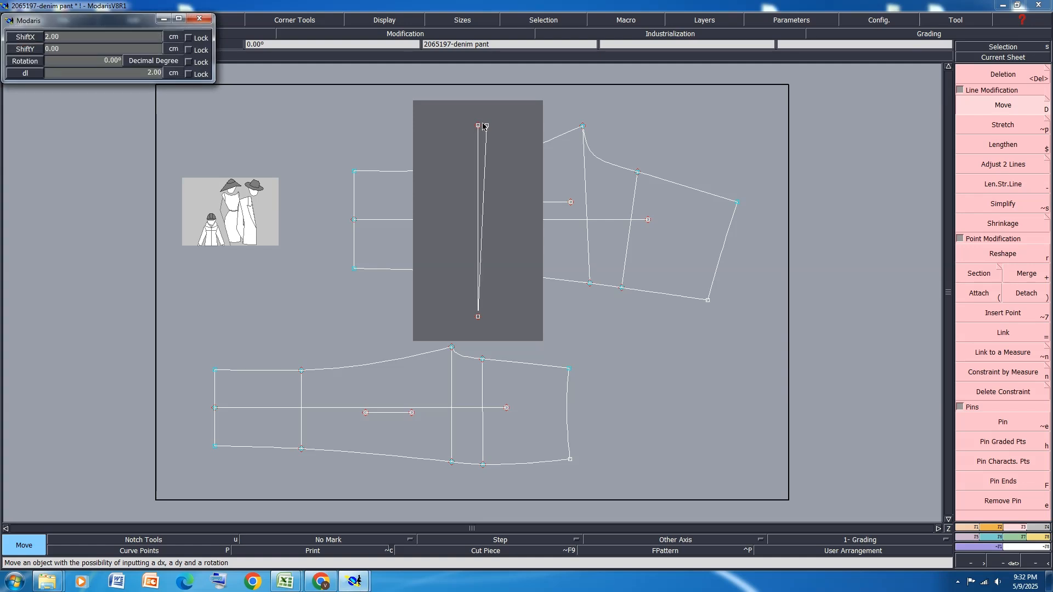
key(Return)
Toggle the display of handles and reshape the slanted line's lower part into a slight curve by adjusting its lower handle
scroll(487, 164, up, 1)
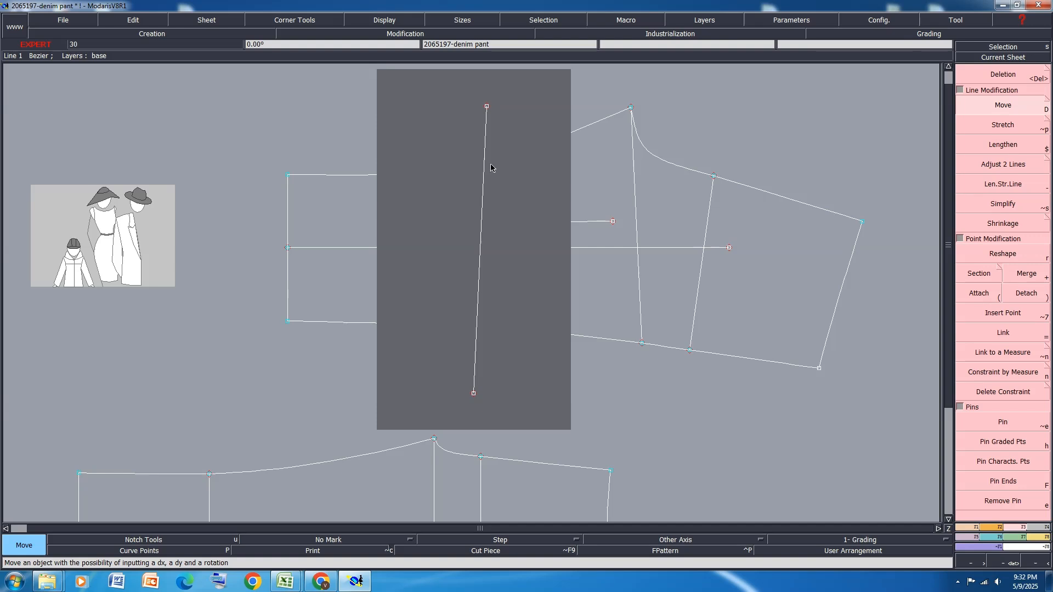
click(384, 22)
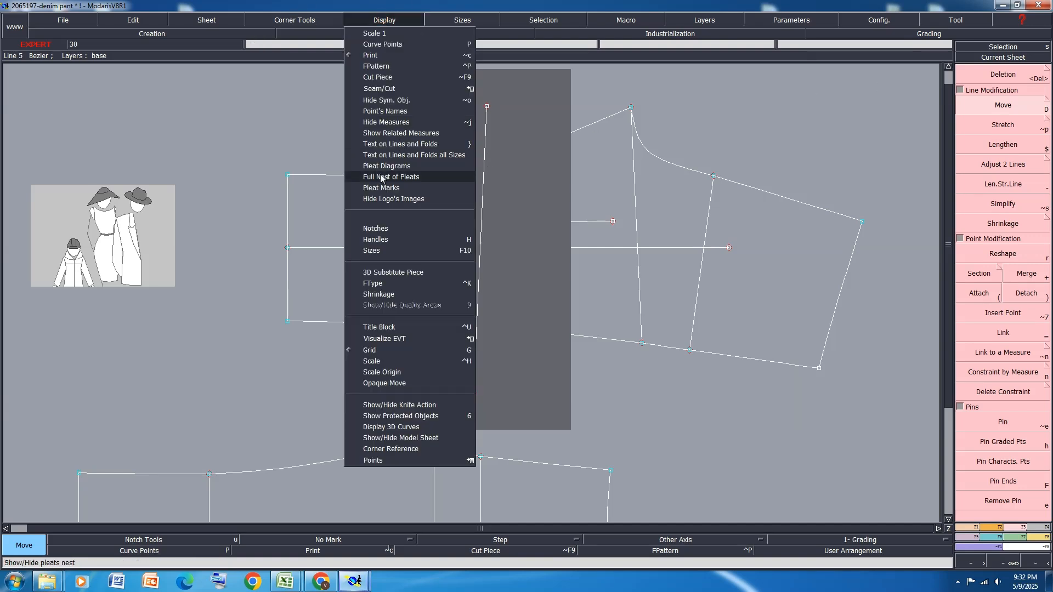
click(376, 238)
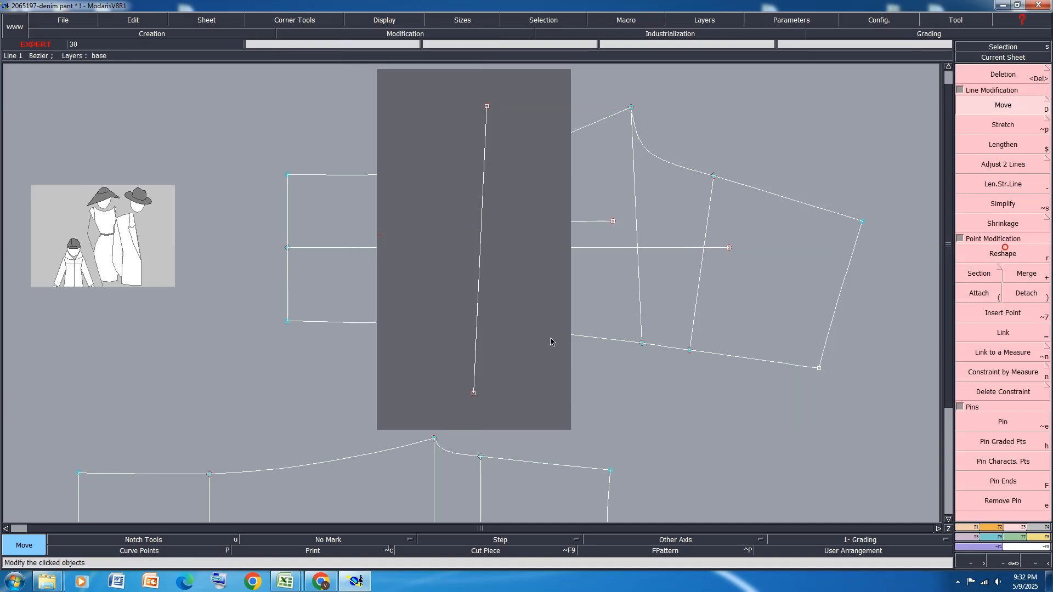
key(r)
click(478, 303)
click(475, 296)
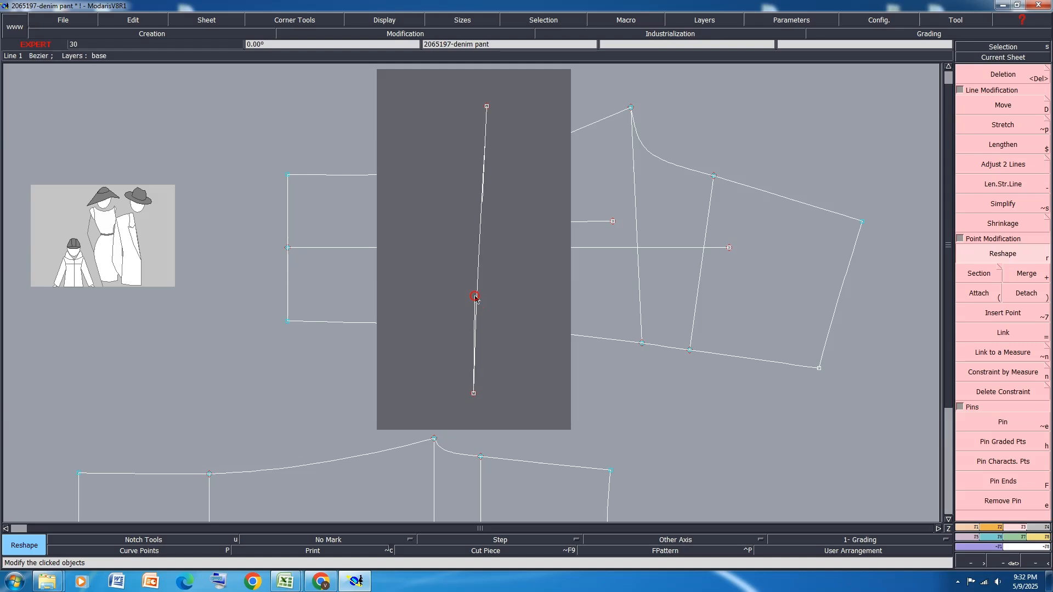
scroll(475, 296, up, 1)
click(475, 301)
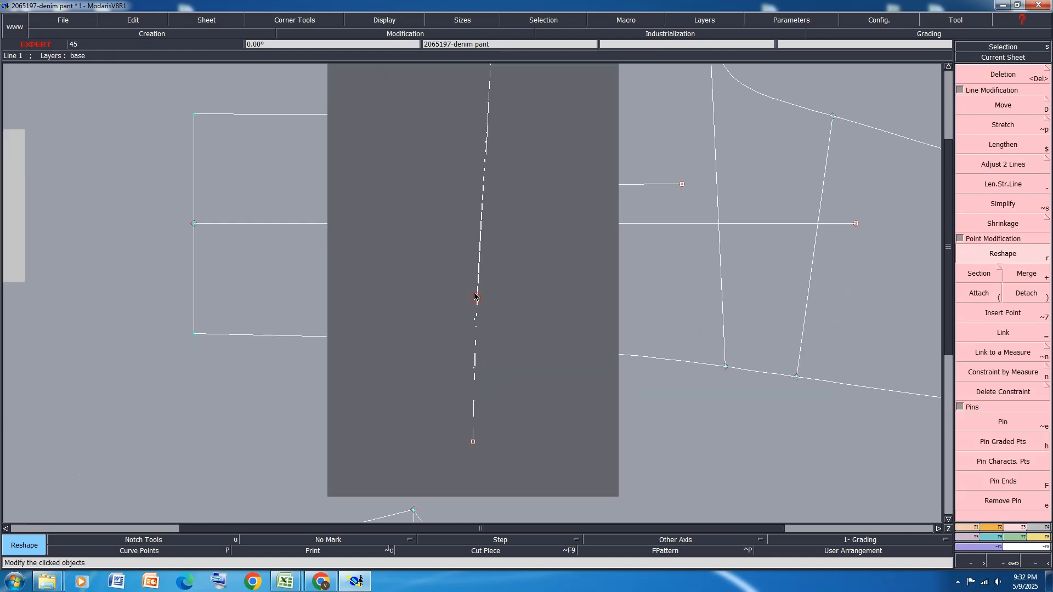
click(474, 292)
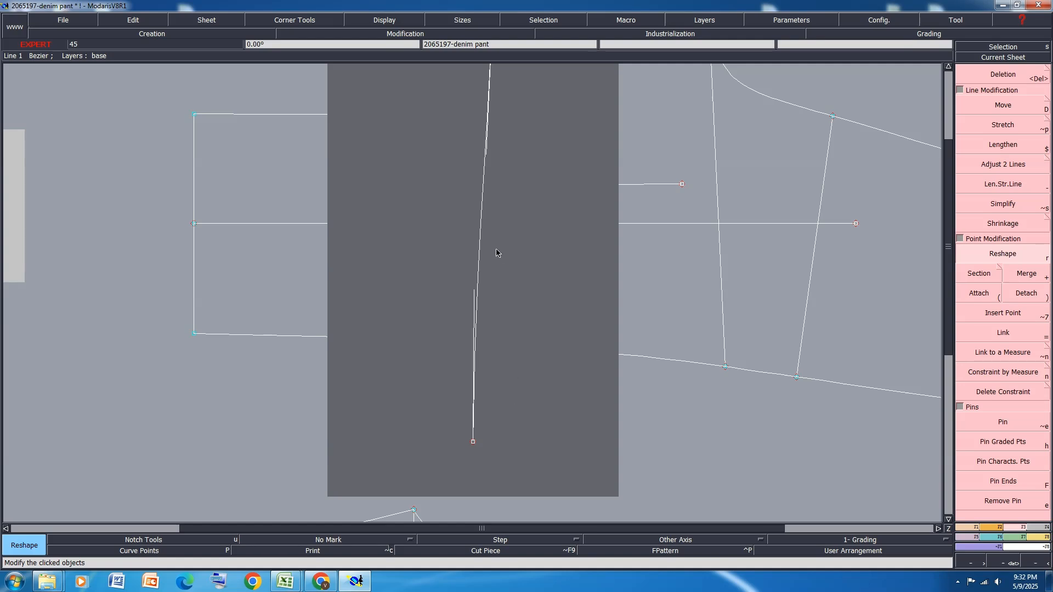
Reshape the upper part of the waist line into a slight curve by adjusting its upper handle
scroll(499, 242, down, 2)
scroll(490, 214, up, 1)
click(487, 207)
click(485, 204)
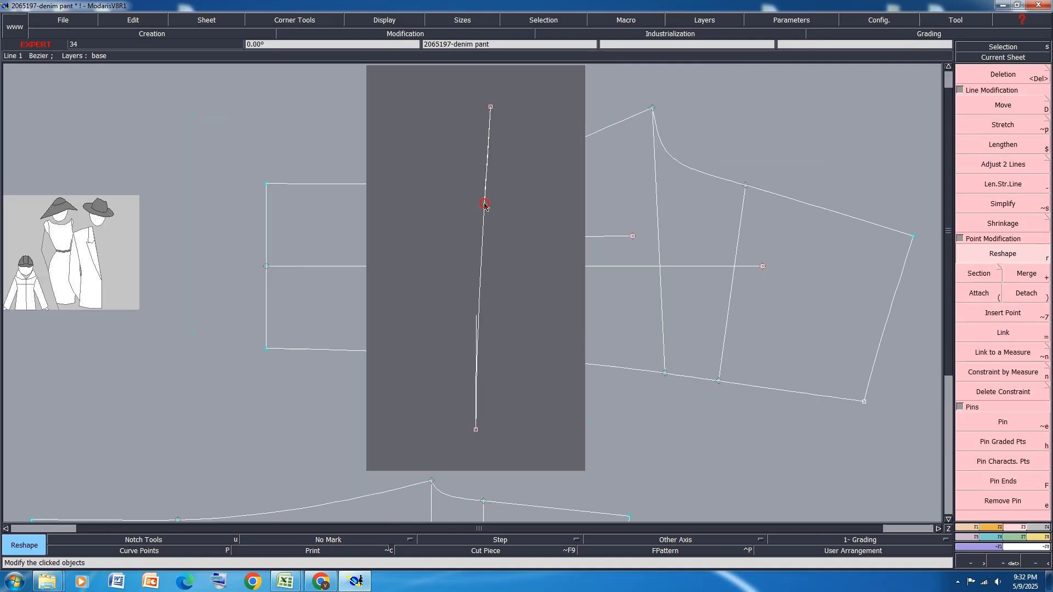
right_click(484, 203)
right_click(483, 203)
scroll(475, 421, up, 3)
scroll(483, 383, down, 3)
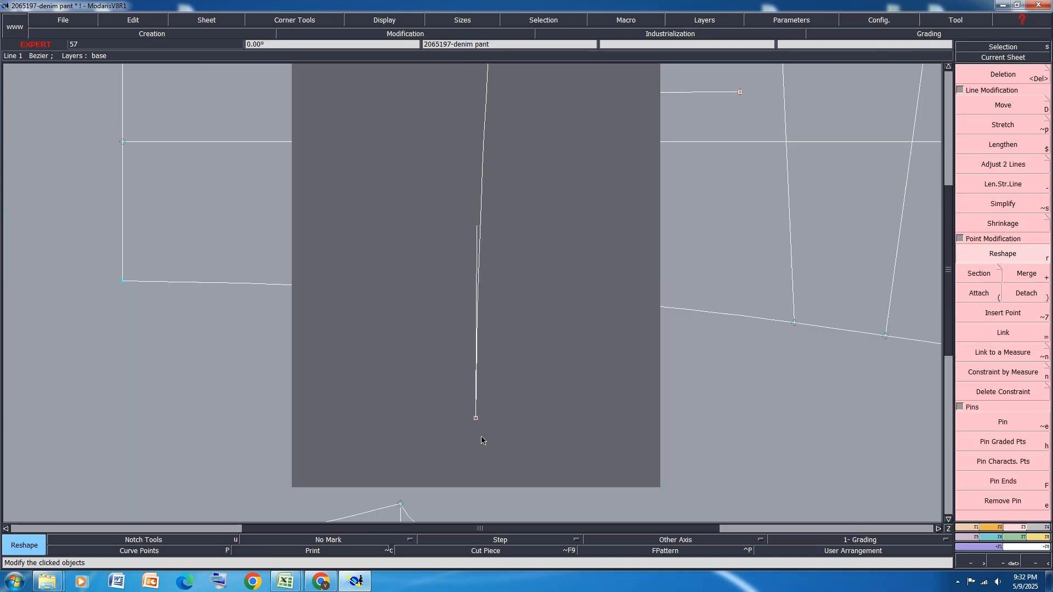
scroll(493, 198, up, 1)
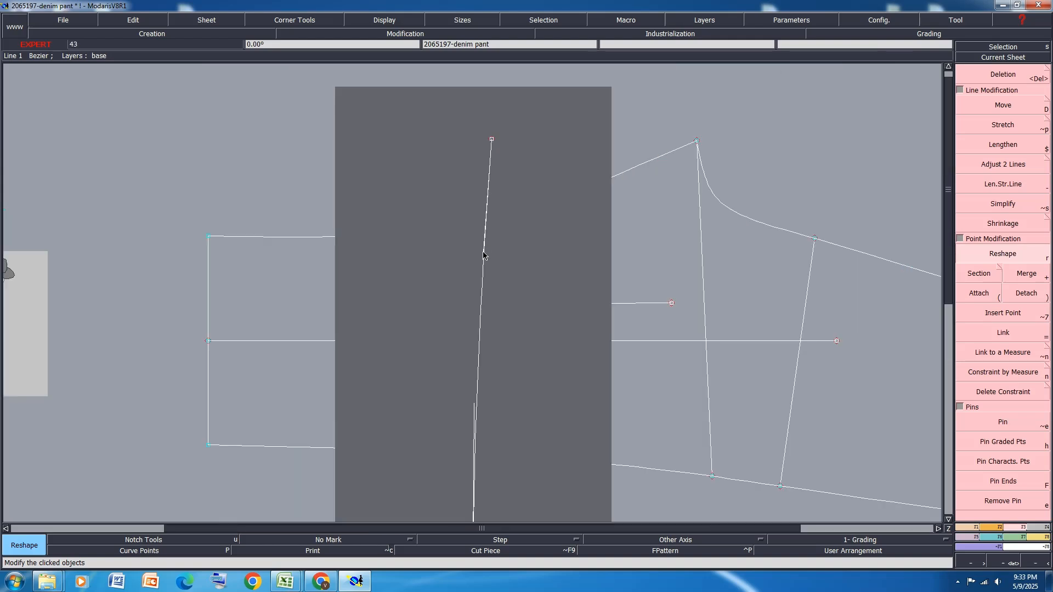
scroll(510, 180, down, 2)
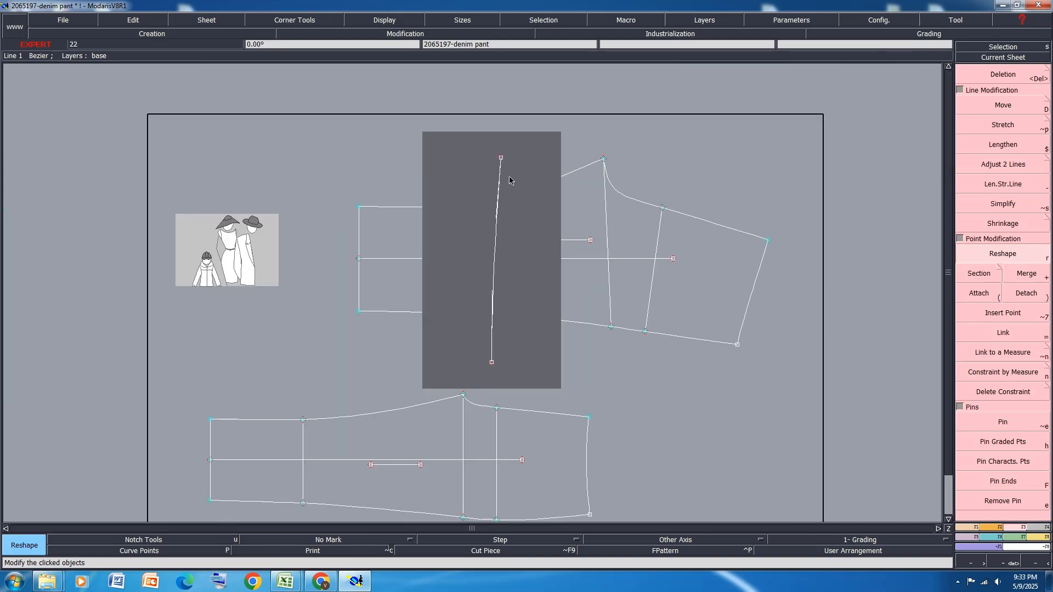
Attach a dynamic length measure to the curved waist line
key(l)
click(496, 237)
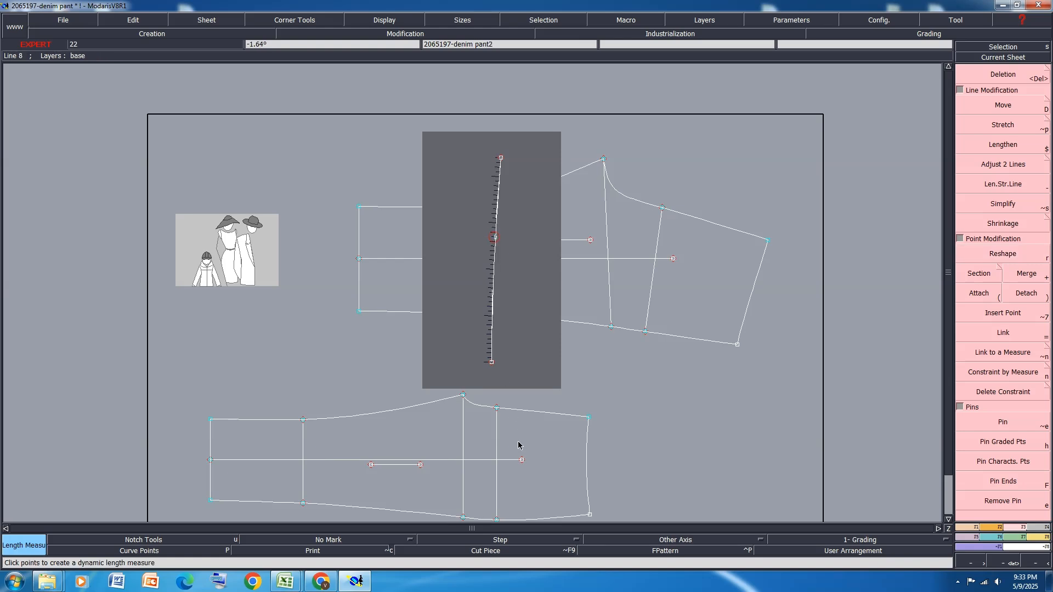
click(520, 444)
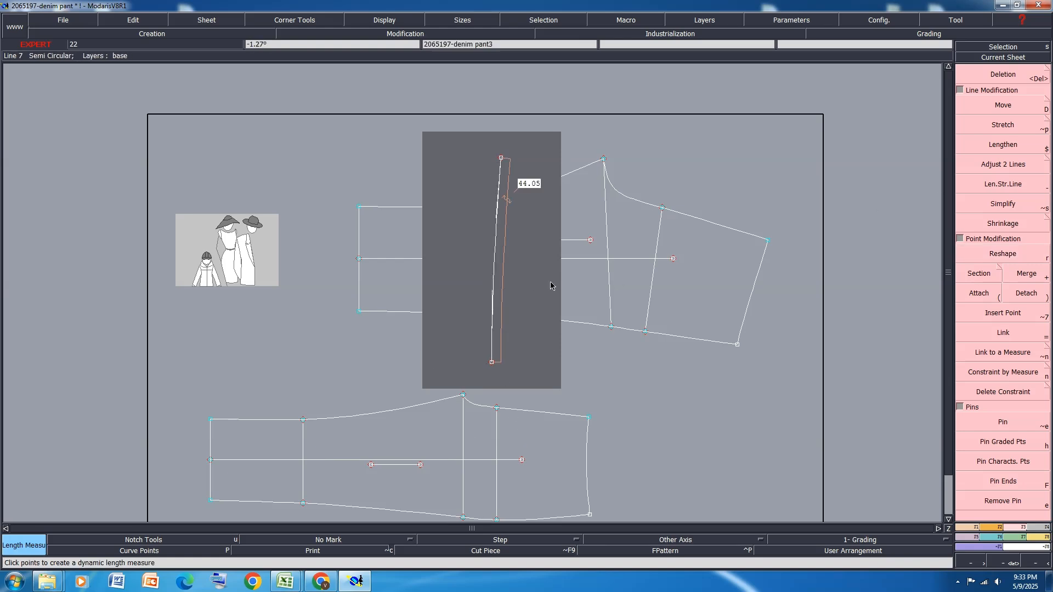
Move the upper end point of the waist curve by 1 cm in X and 0 in Y
key(d)
click(492, 289)
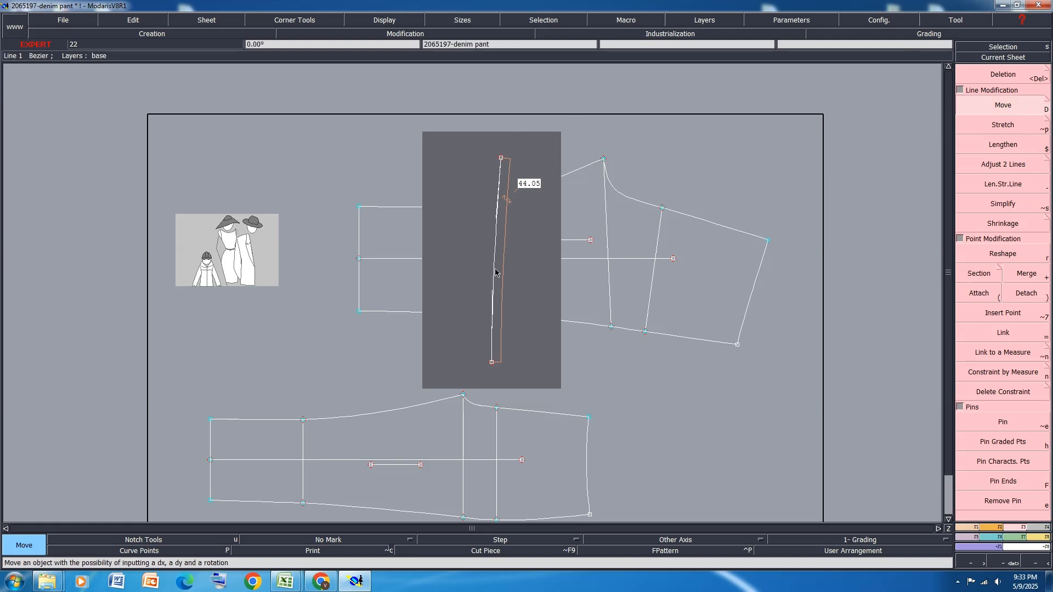
click(492, 314)
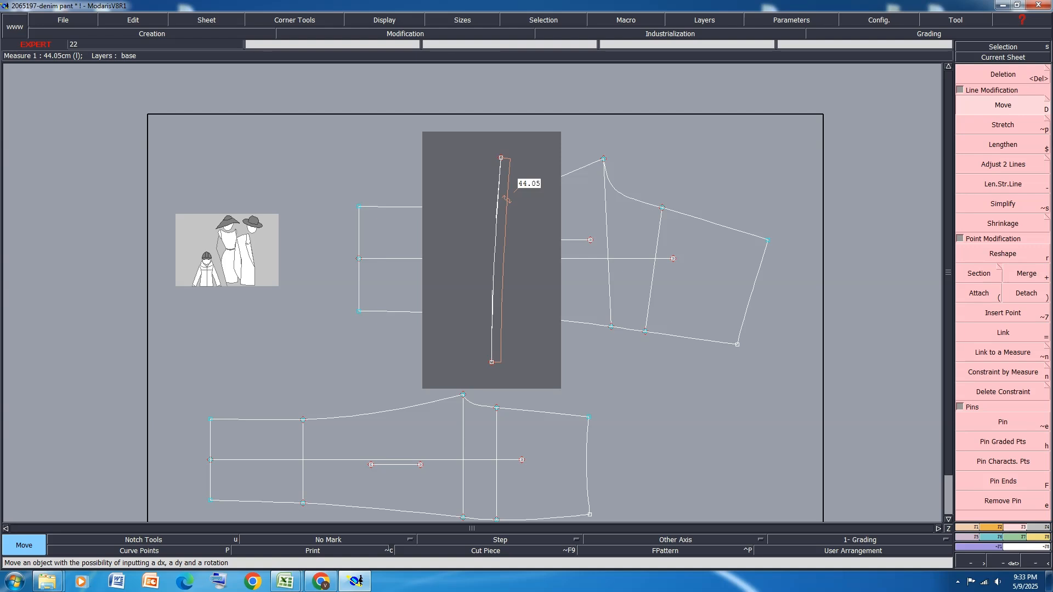
click(508, 160)
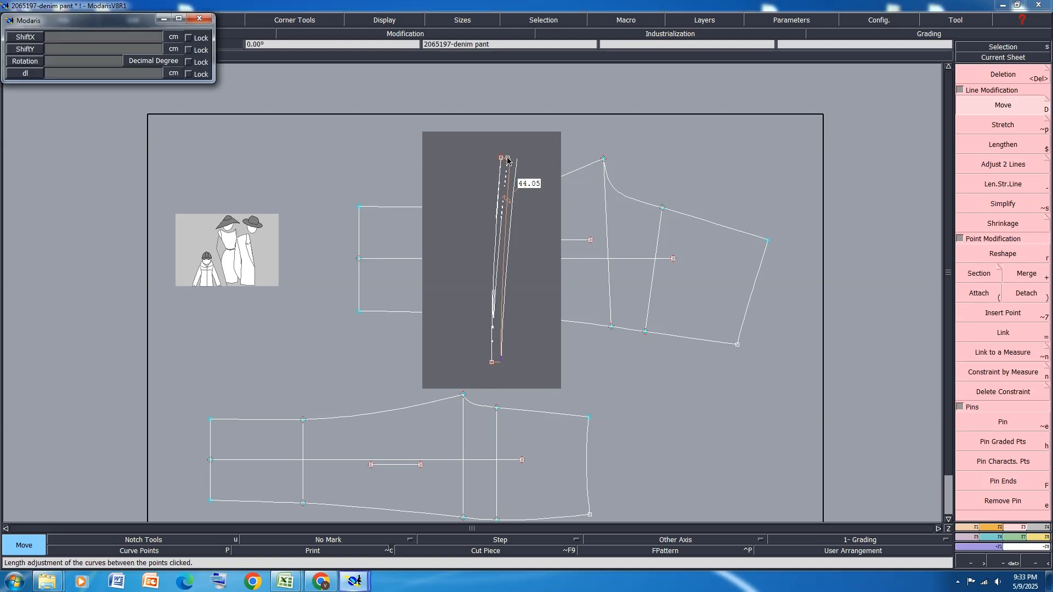
text(1)
key(Return)
text(00)
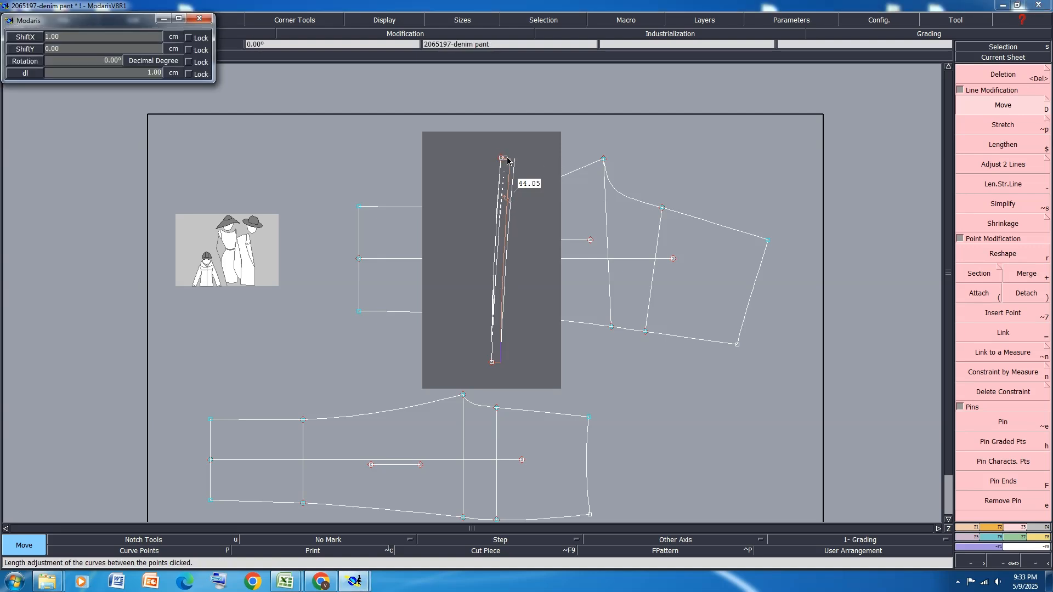
key(Return)
Refine the lower part of the waist curve by reshaping its lower handle
scroll(500, 233, up, 1)
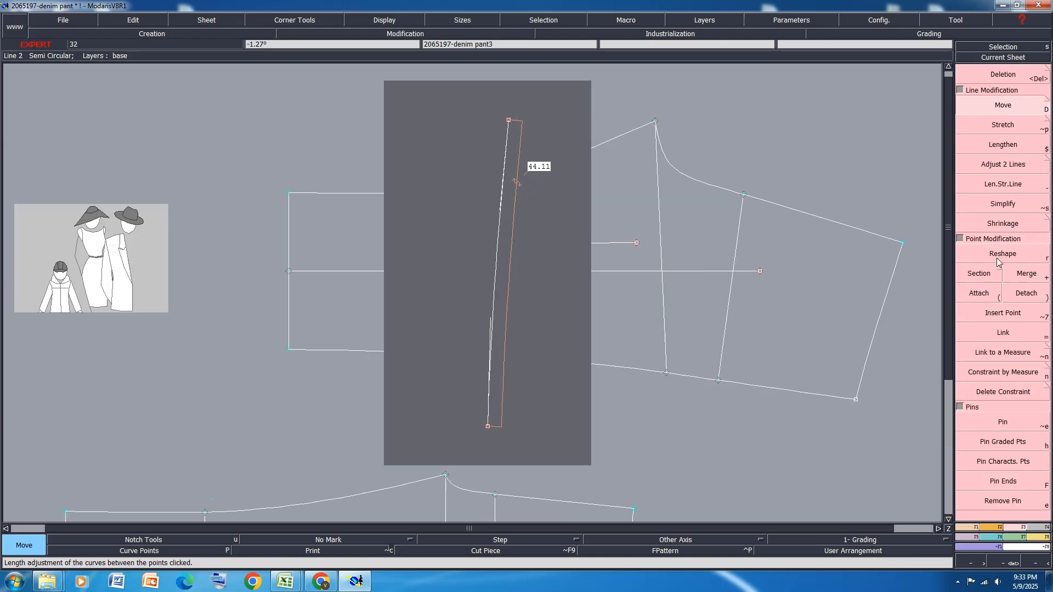
click(1001, 254)
scroll(492, 324, up, 1)
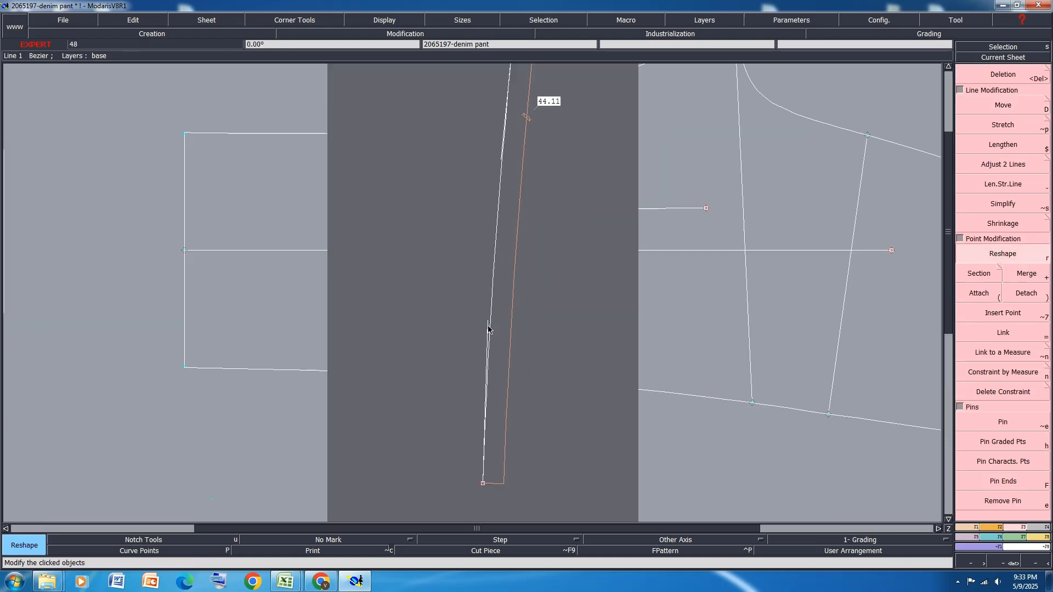
click(487, 320)
click(486, 318)
scroll(502, 377, down, 2)
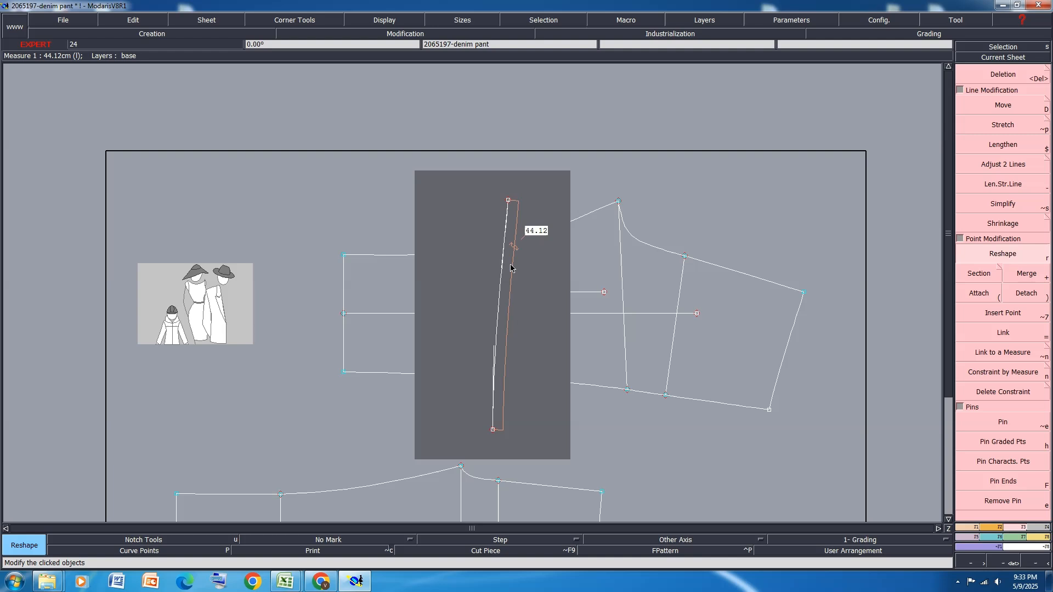
Refine the upper part of the waist curve by reshaping its upper handle
scroll(510, 266, up, 1)
click(498, 263)
click(495, 256)
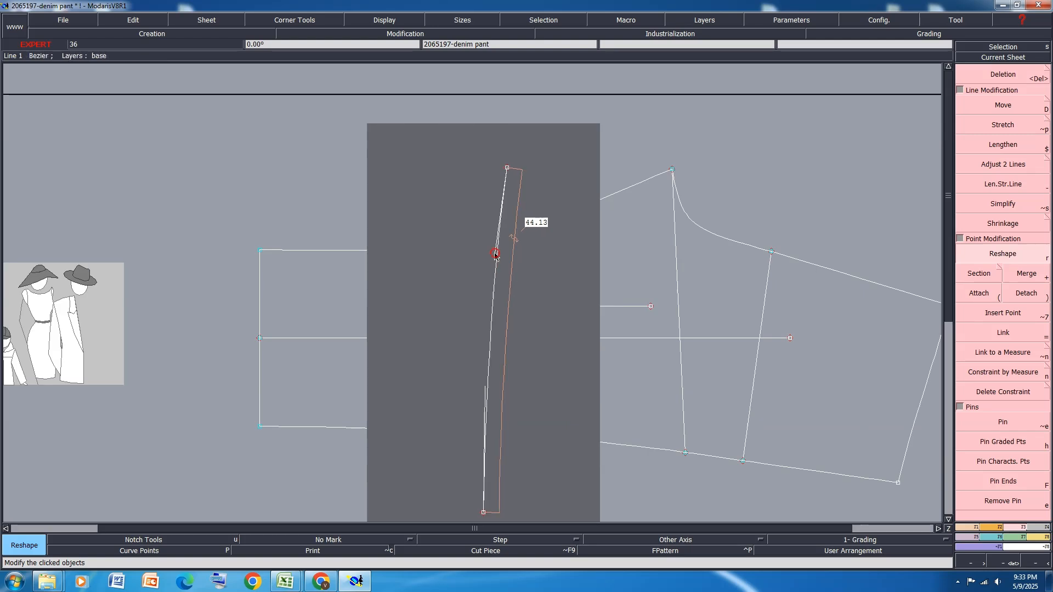
click(495, 255)
click(497, 263)
scroll(545, 206, down, 2)
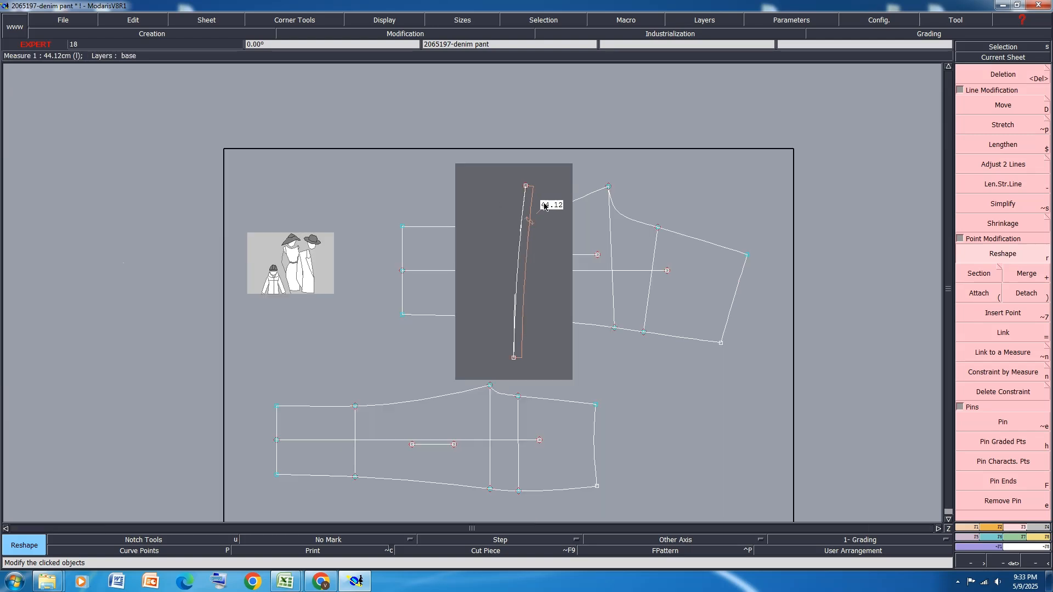
Move the upper end point of the waist curve by -0.12 cm in Y
key(d)
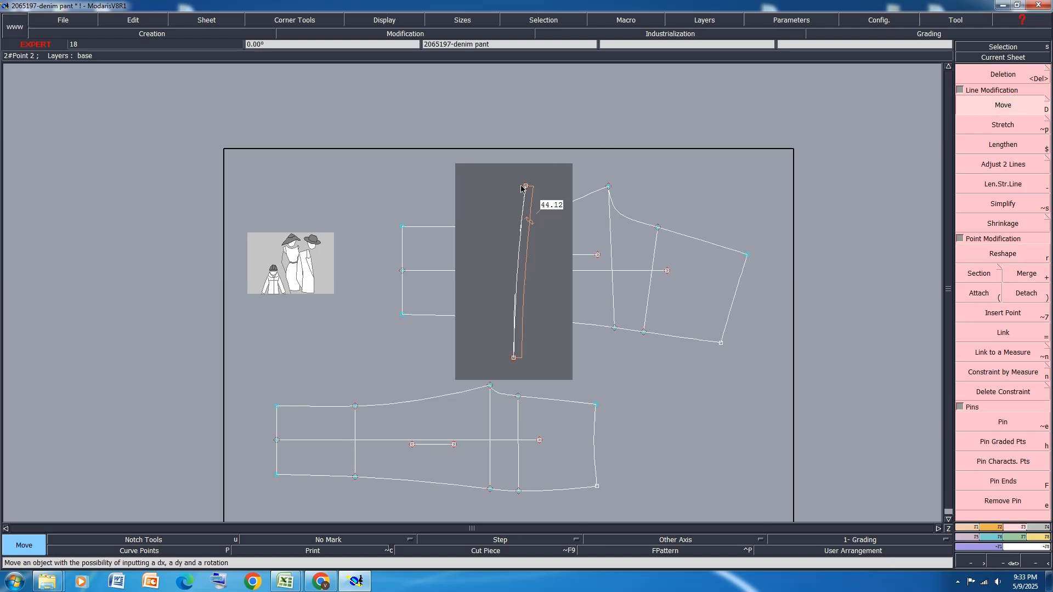
click(526, 191)
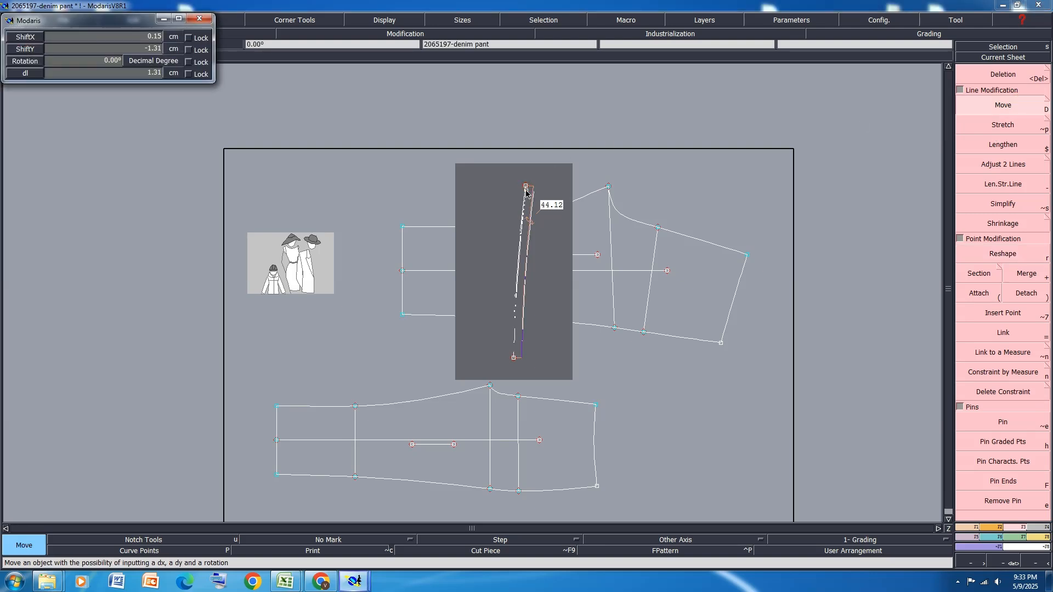
key(Tab)
key(BackSpace)
text(-.12)
key(Return)
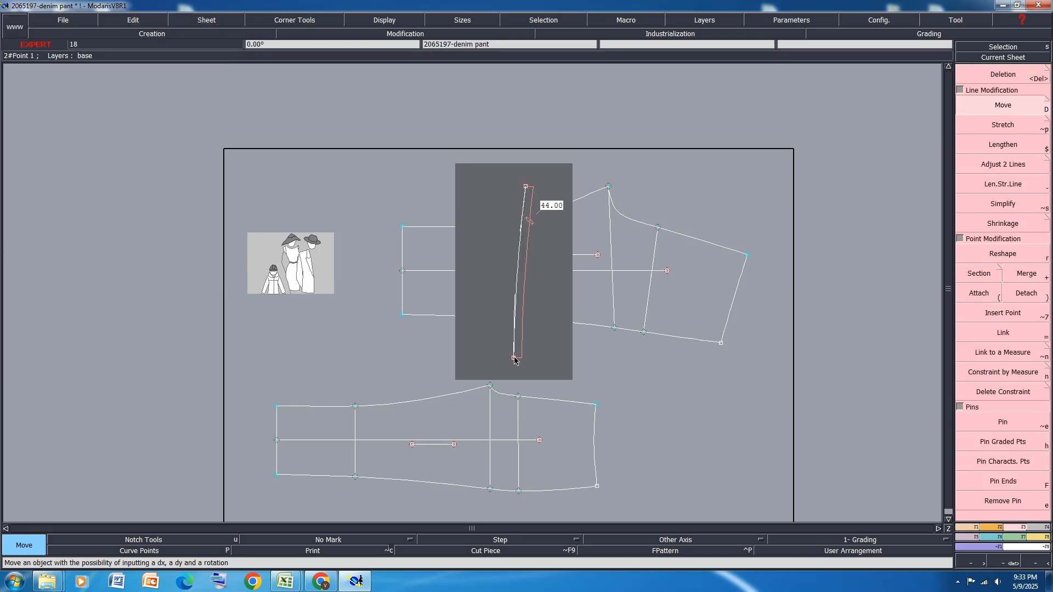
Highlight the "WAISTBAND WIDTH" row in yellow in the Excel measurement sheet and return to the pattern in Modaris
mouse_move(297, 581)
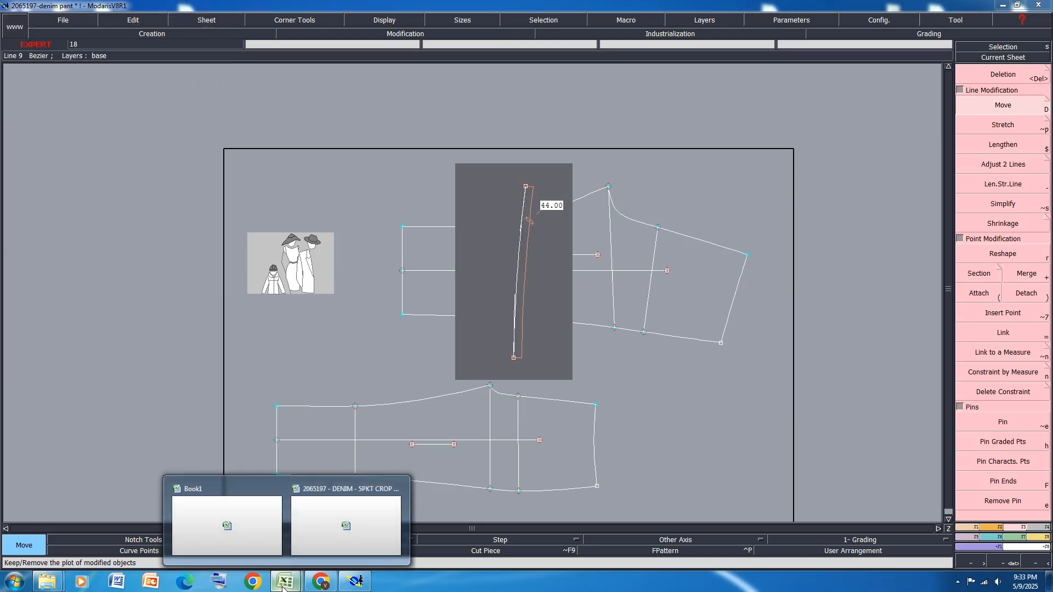
click(325, 536)
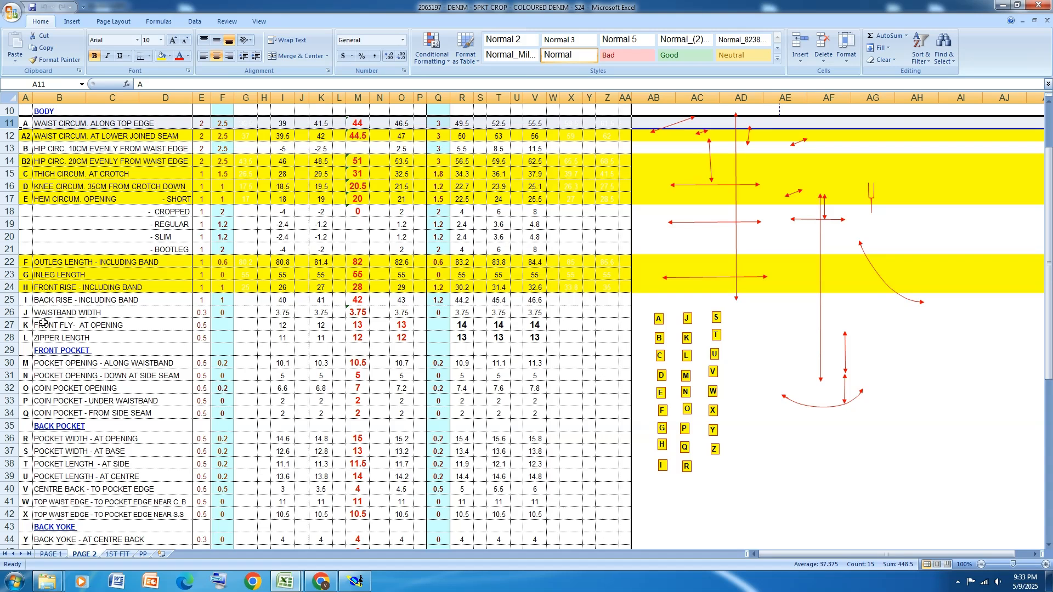
click(9, 312)
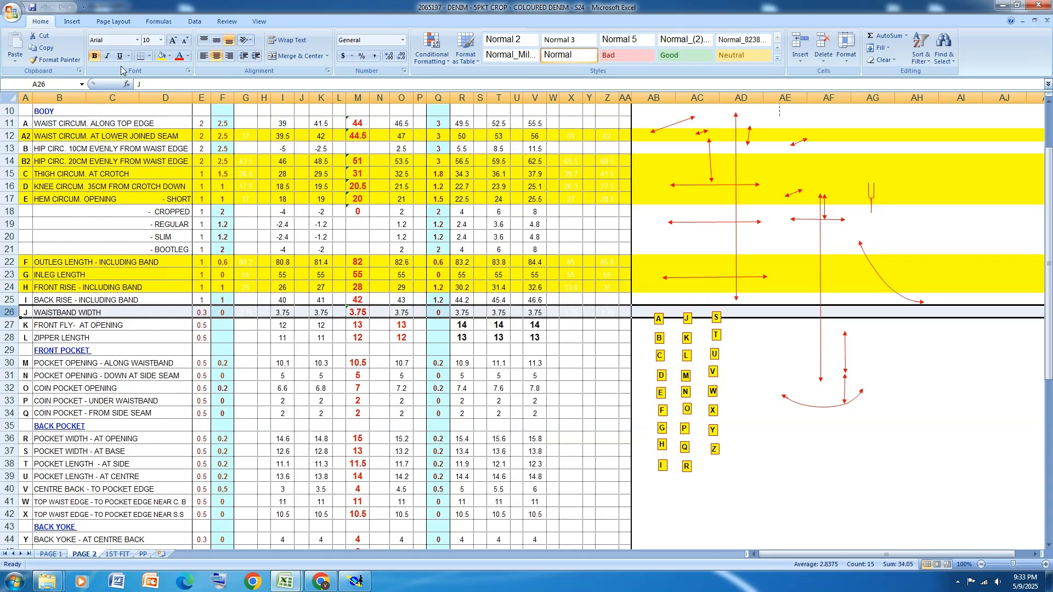
click(162, 55)
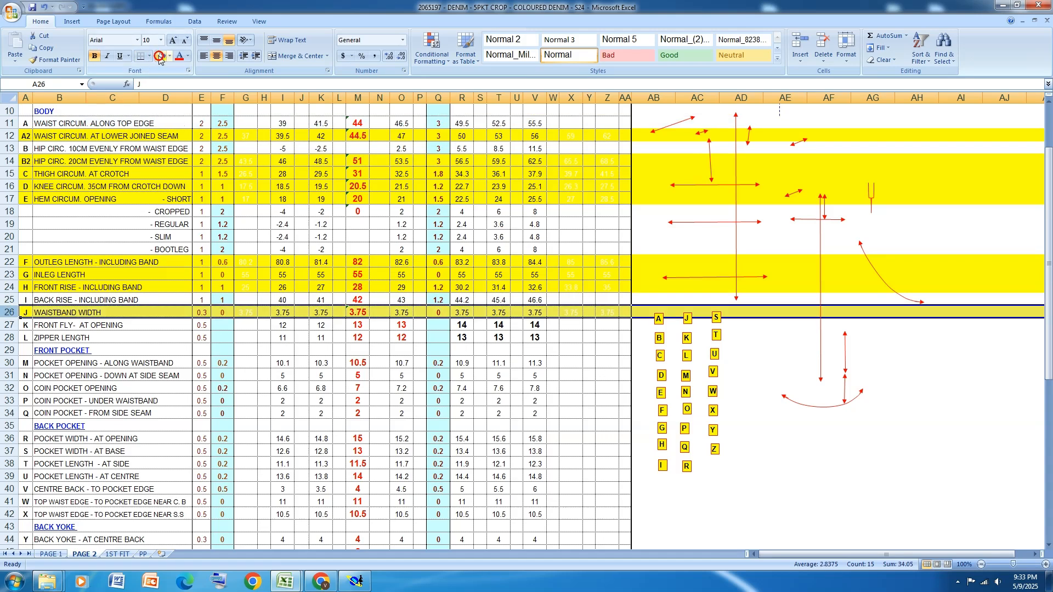
click(356, 582)
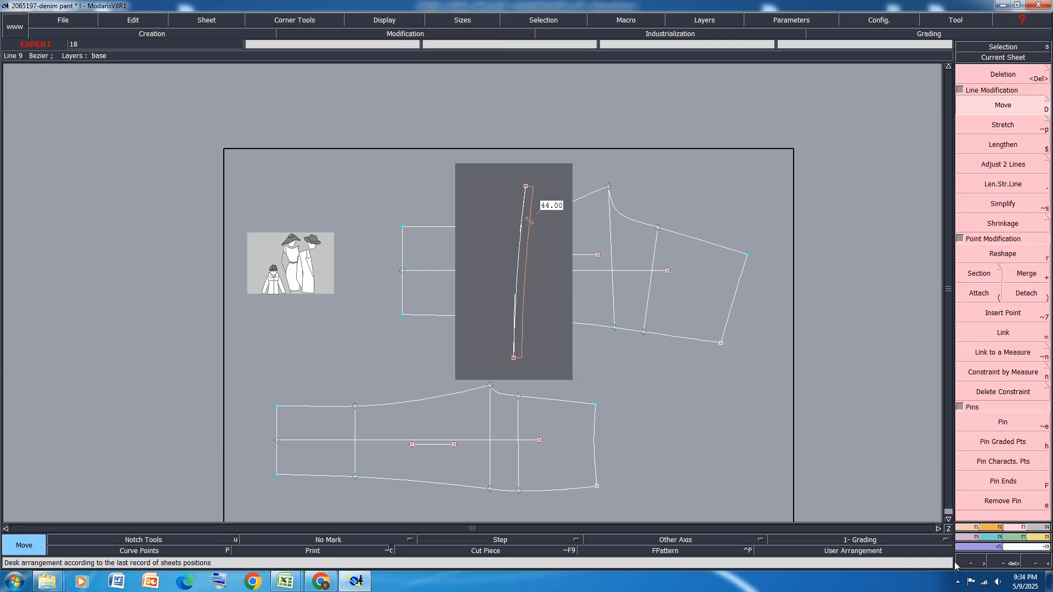
Draw a horizontal straight line leftward from the waist curve's lower end point, as long as the 3.75 cm waistband width
click(151, 34)
click(1003, 294)
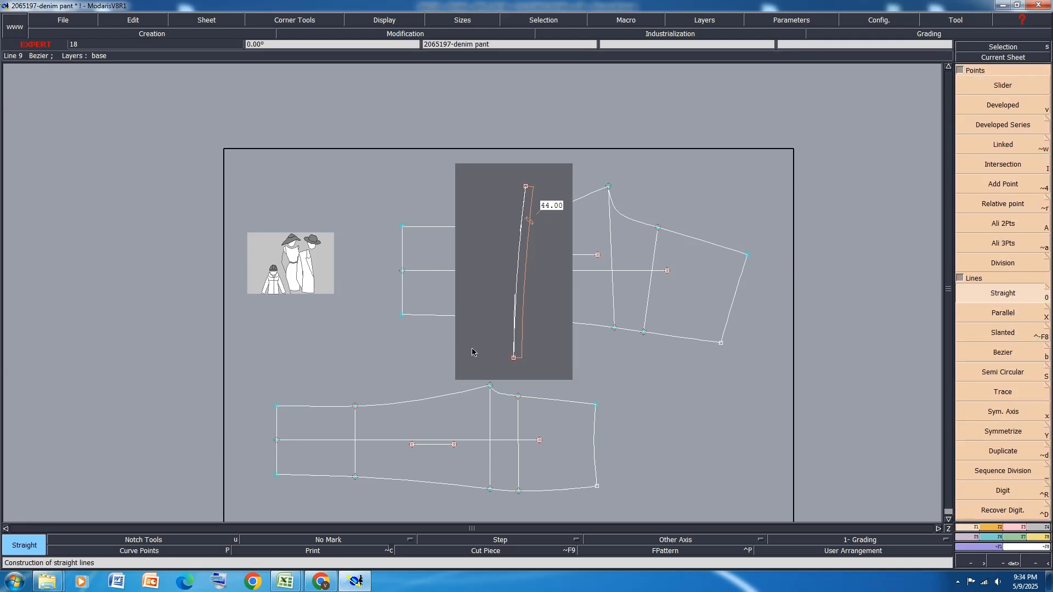
click(514, 357)
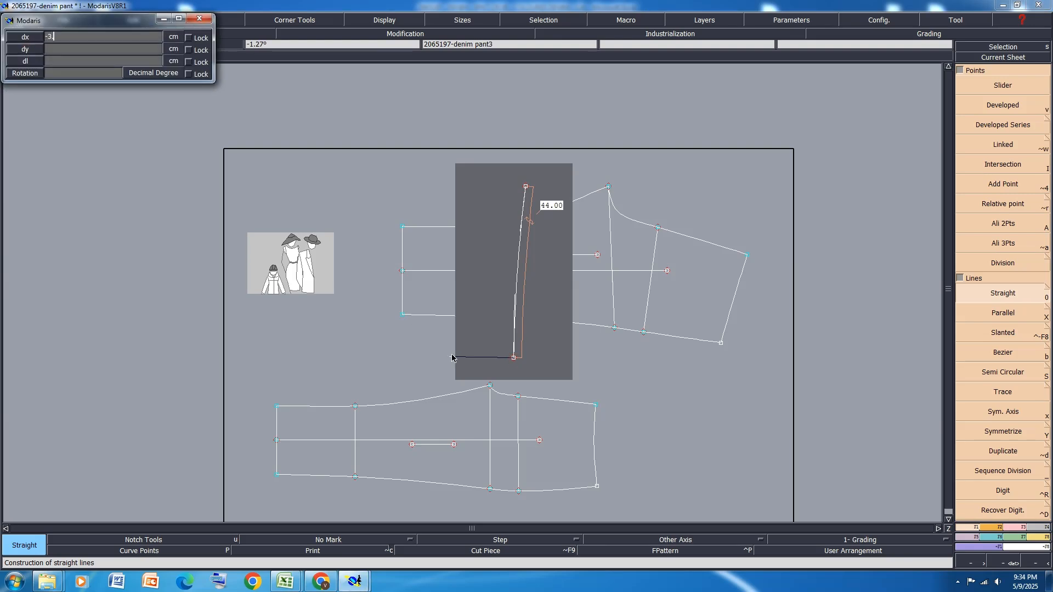
key(Return)
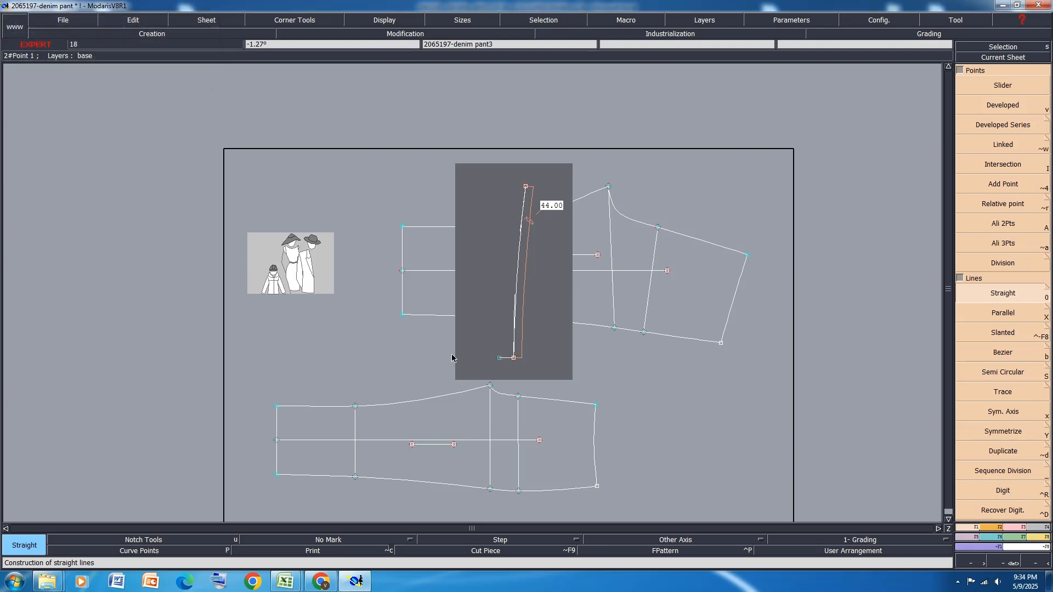
Create a parallel of the waist curve on its left side at the 3.75 cm waistband width
click(1016, 314)
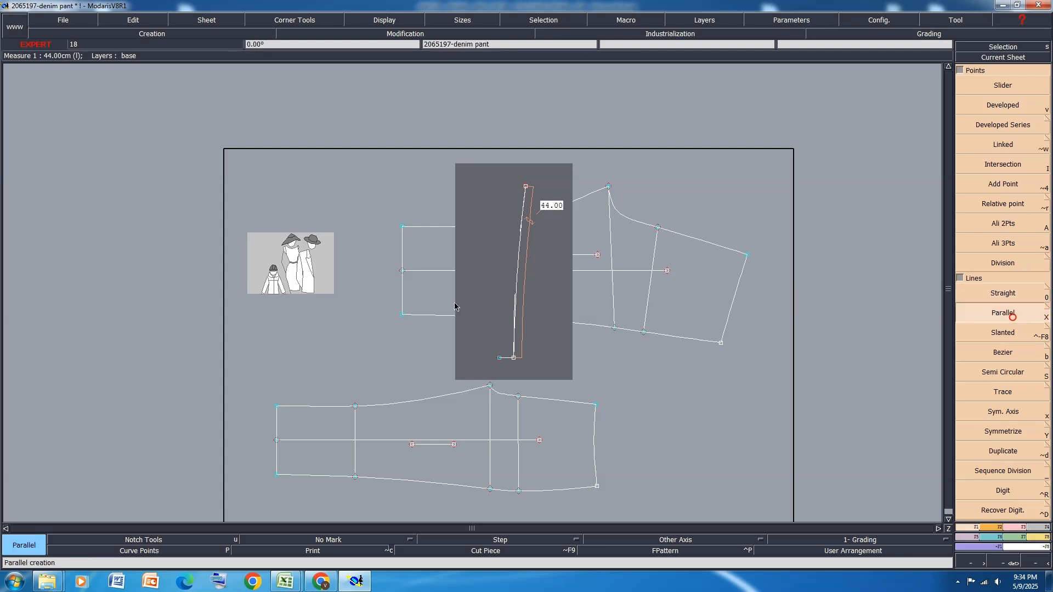
click(517, 285)
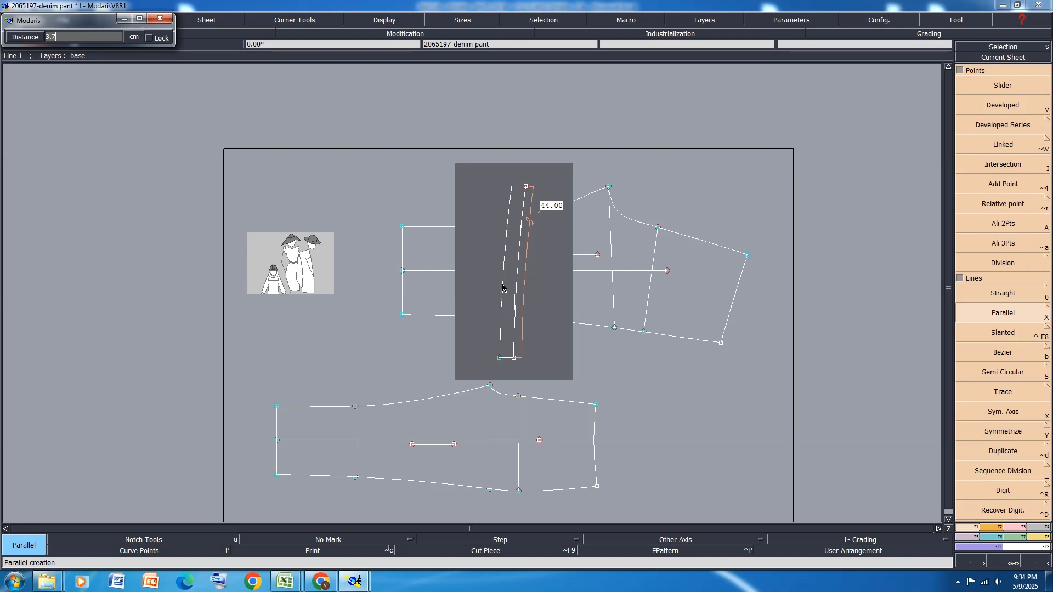
key(Return)
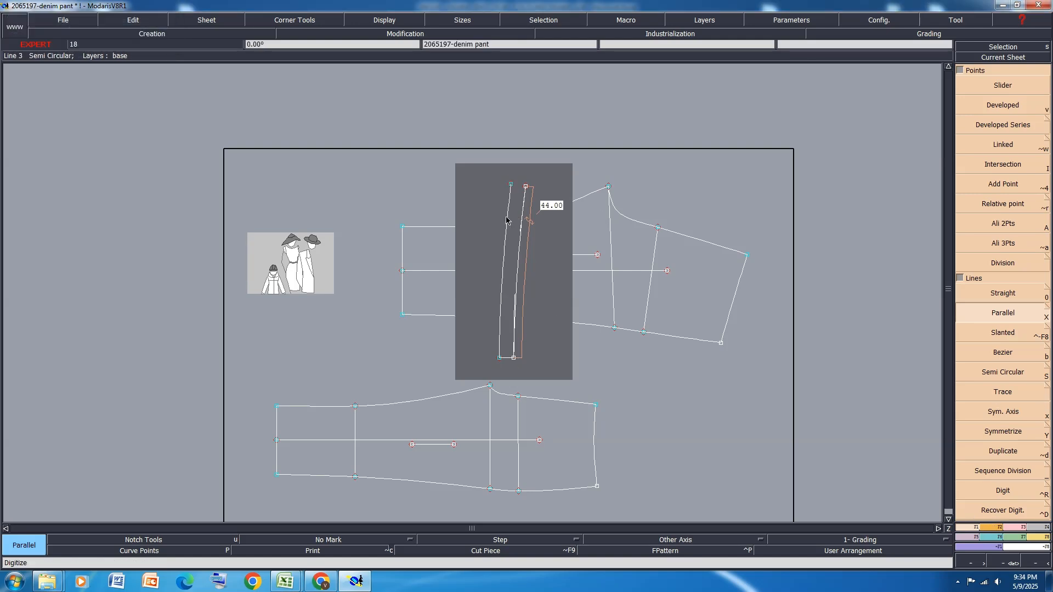
Attach a dynamic length measure to the new parallel curve
key(l)
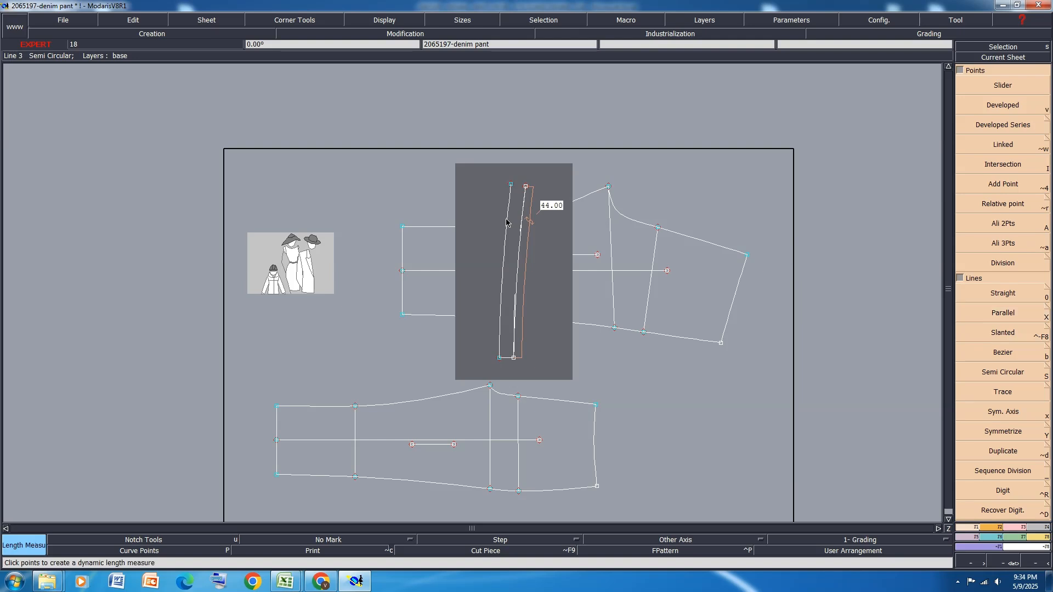
click(506, 223)
click(518, 441)
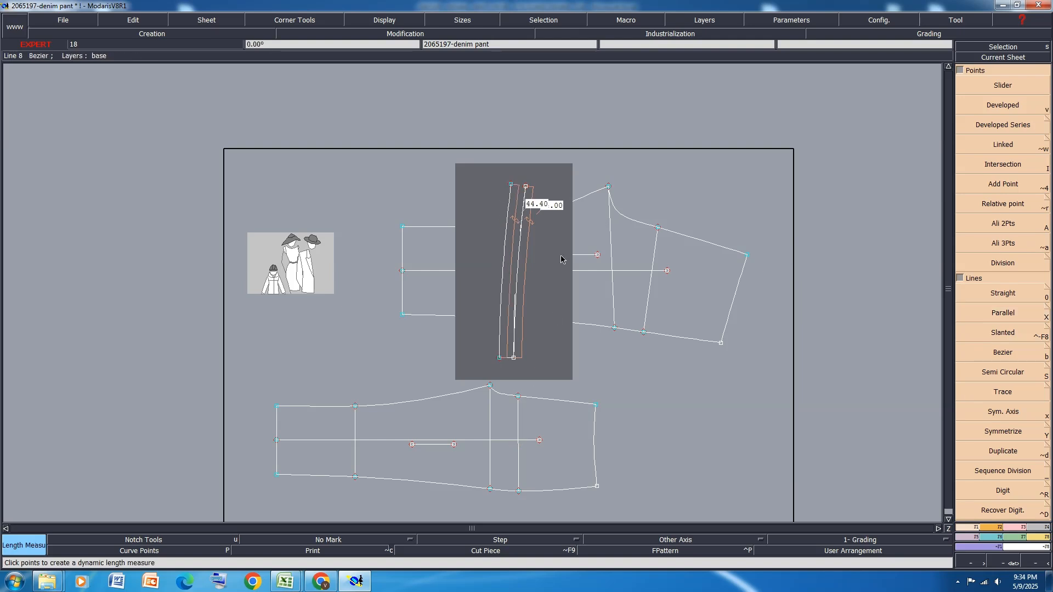
scroll(559, 227, up, 1)
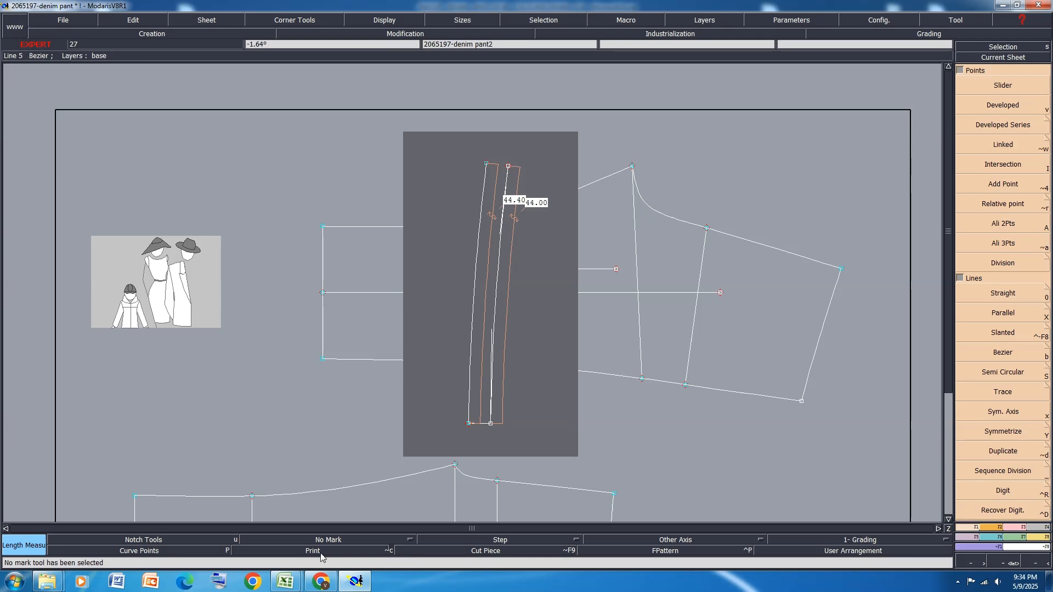
Check the "WAIST CIRCUM. AT LOWER JOINED SEAM" value in the Excel measurement sheet and return to Modaris
mouse_move(286, 585)
click(359, 518)
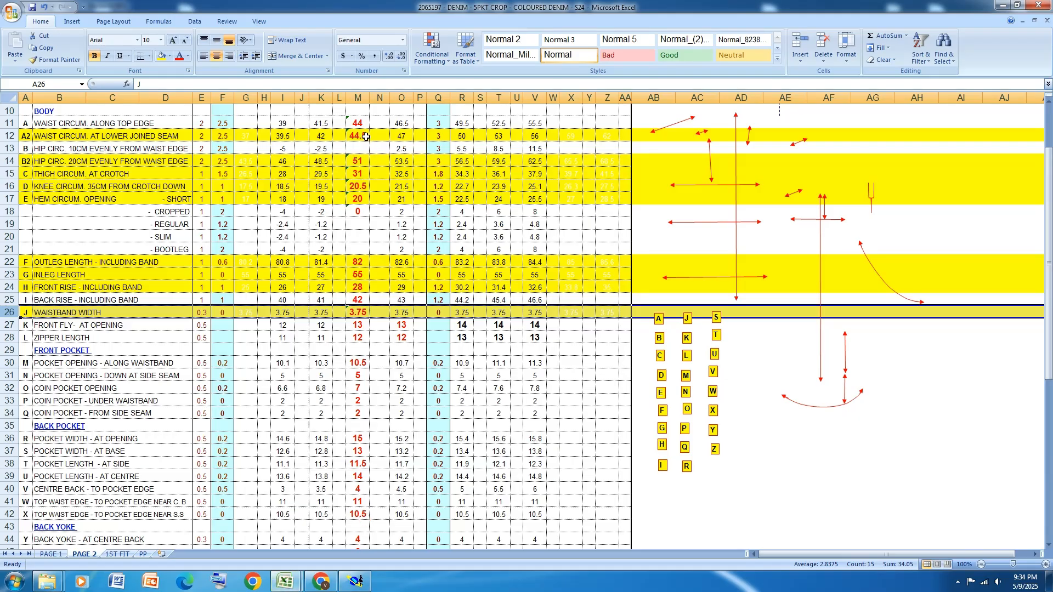
click(1003, 5)
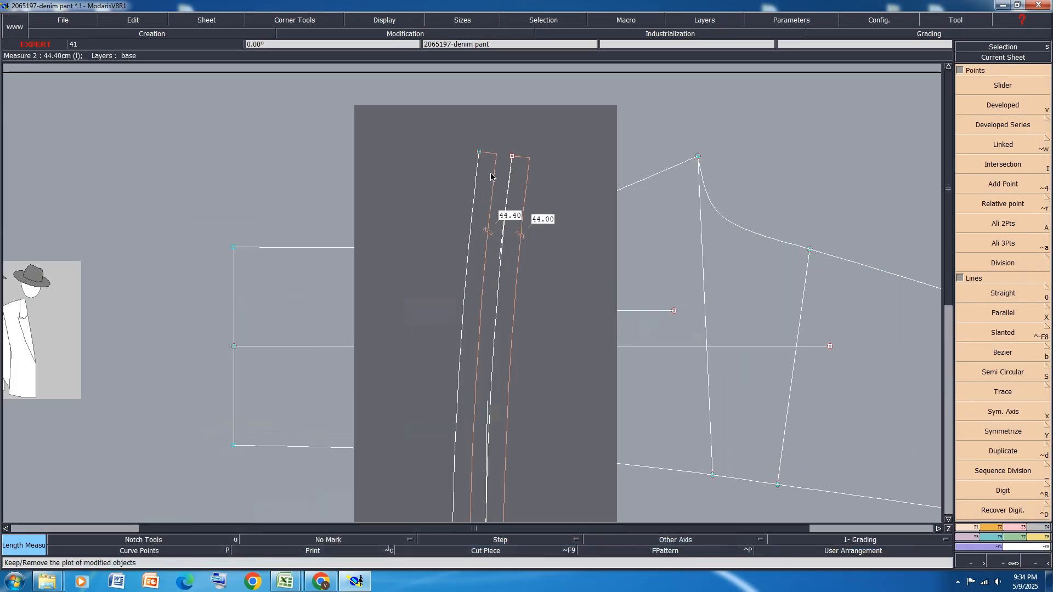
Close the waistband's upper end with a straight line from the parallel curve's end point to the waist curve's end point
key(0)
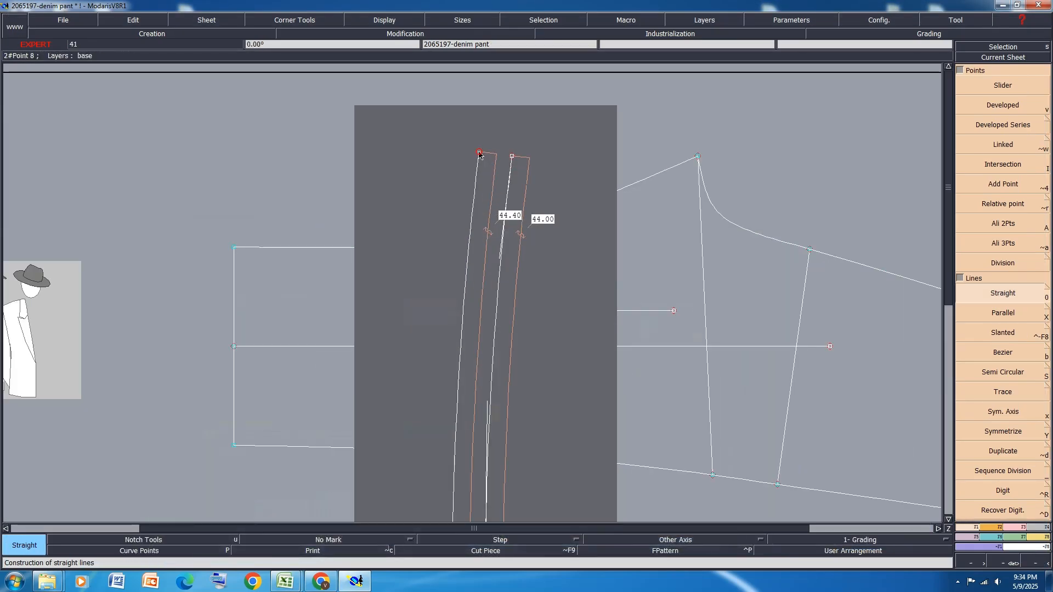
click(479, 153)
scroll(462, 131, down, 4)
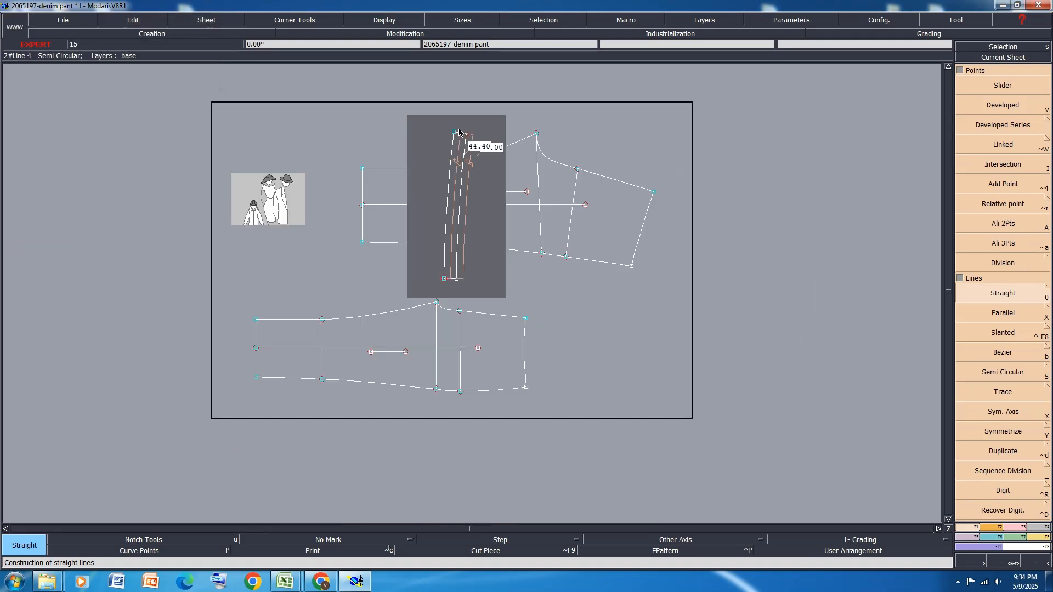
scroll(442, 297, up, 7)
scroll(417, 278, up, 3)
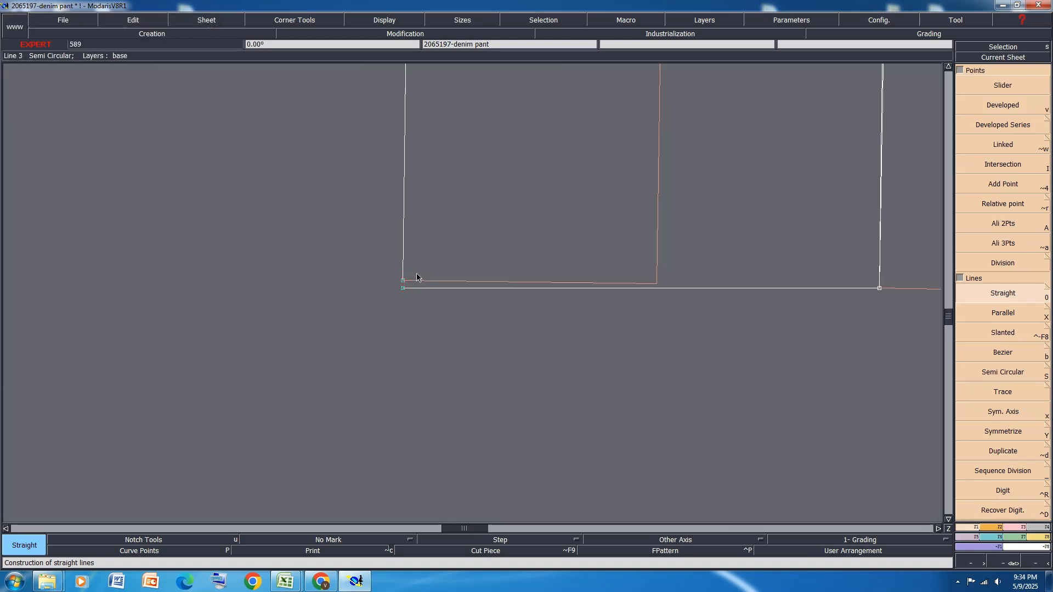
Attach the parallel curve's lower end point to the free end of the horizontal line at the waistband's lower edge
click(1023, 528)
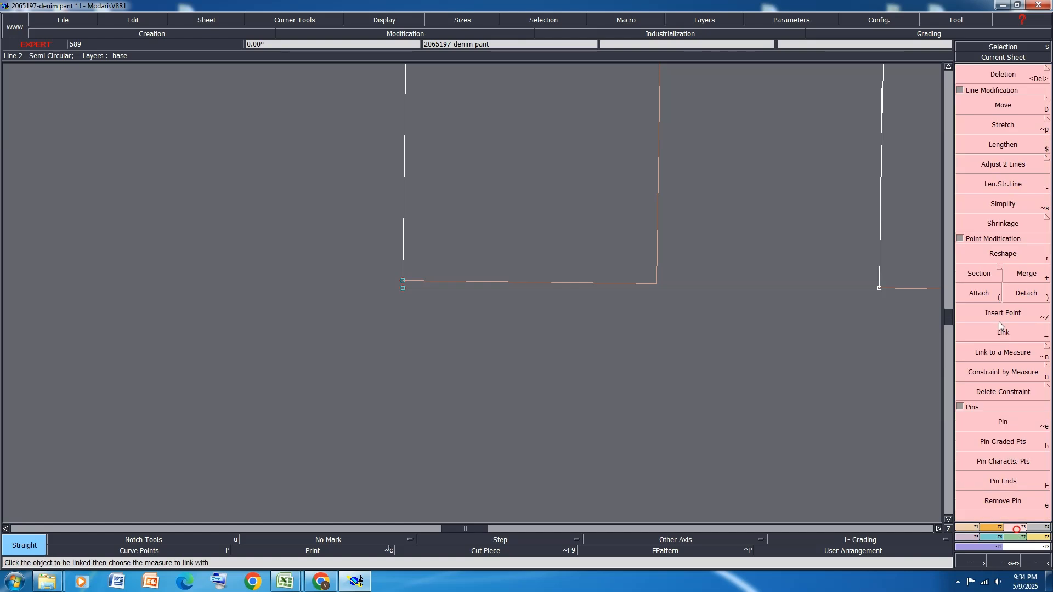
click(979, 293)
click(403, 280)
click(403, 288)
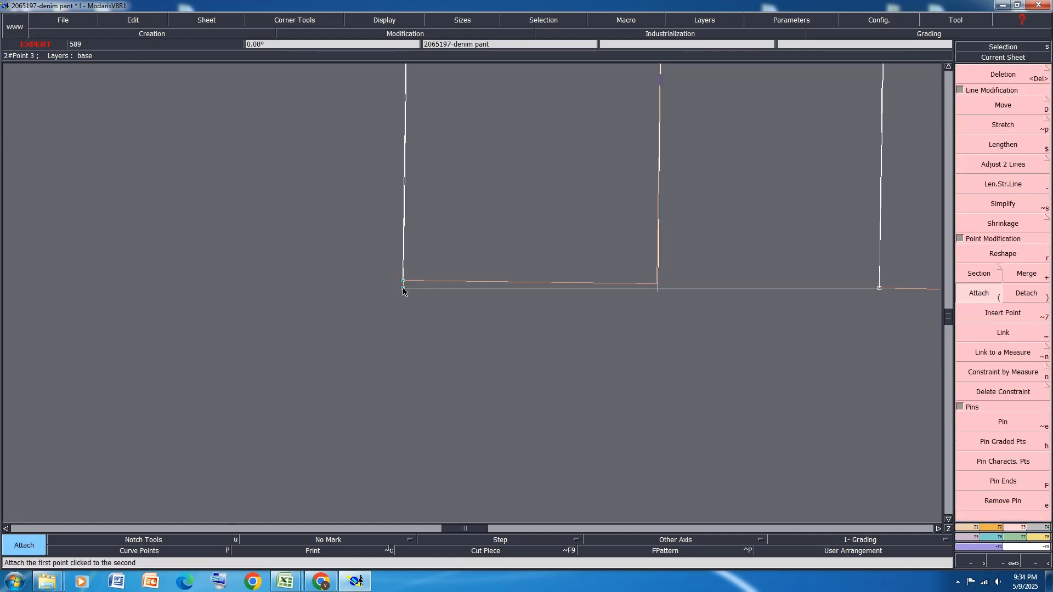
scroll(416, 393, down, 5)
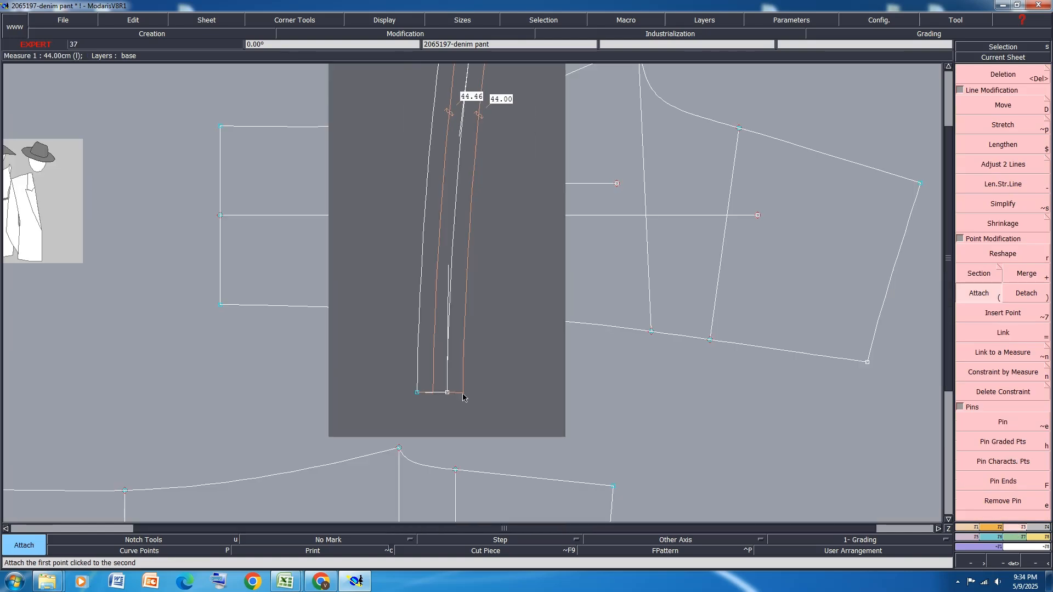
scroll(484, 100, down, 4)
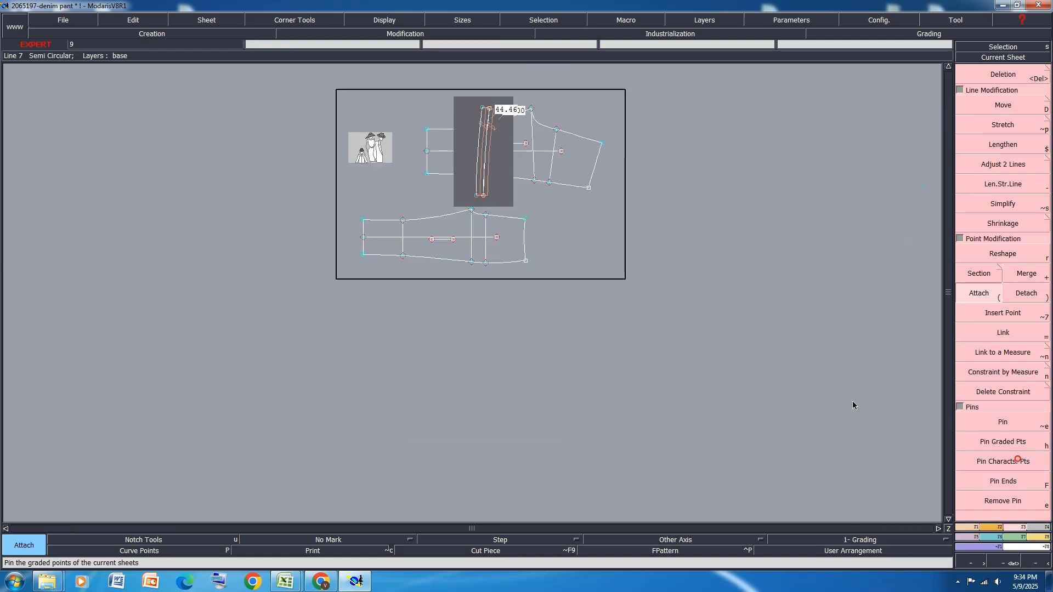
scroll(527, 152, up, 3)
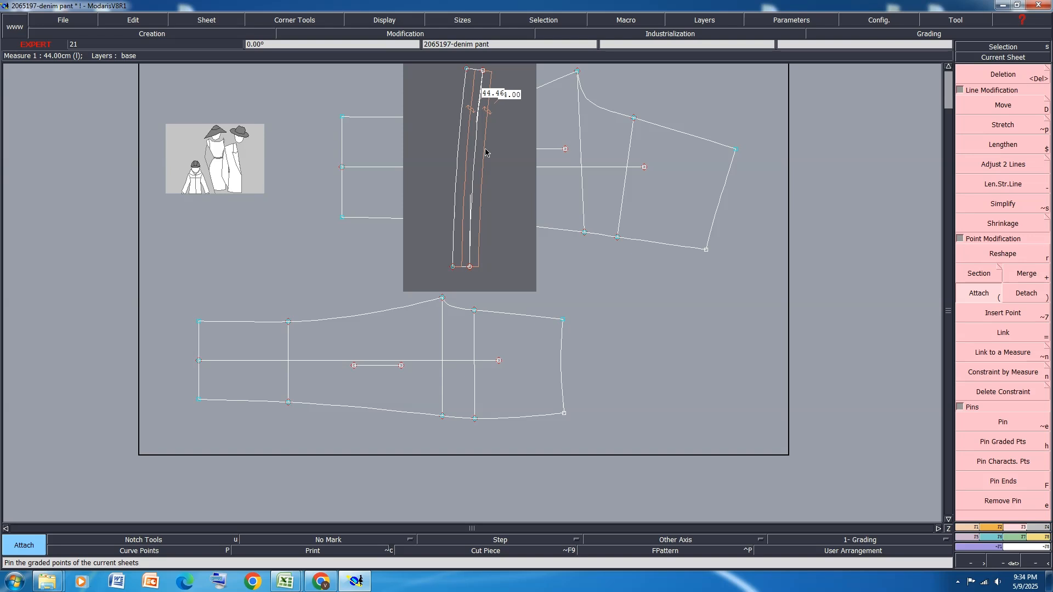
Clear the waistband's length measures and curve handles, and auto-arrange all sheets on the desk
key(Delete)
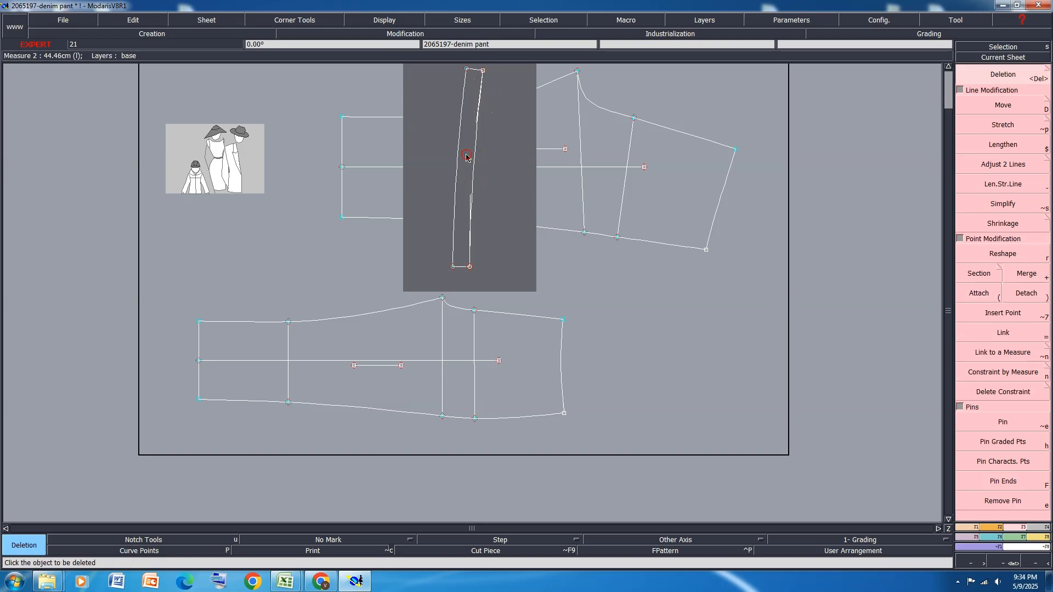
key(shift+h)
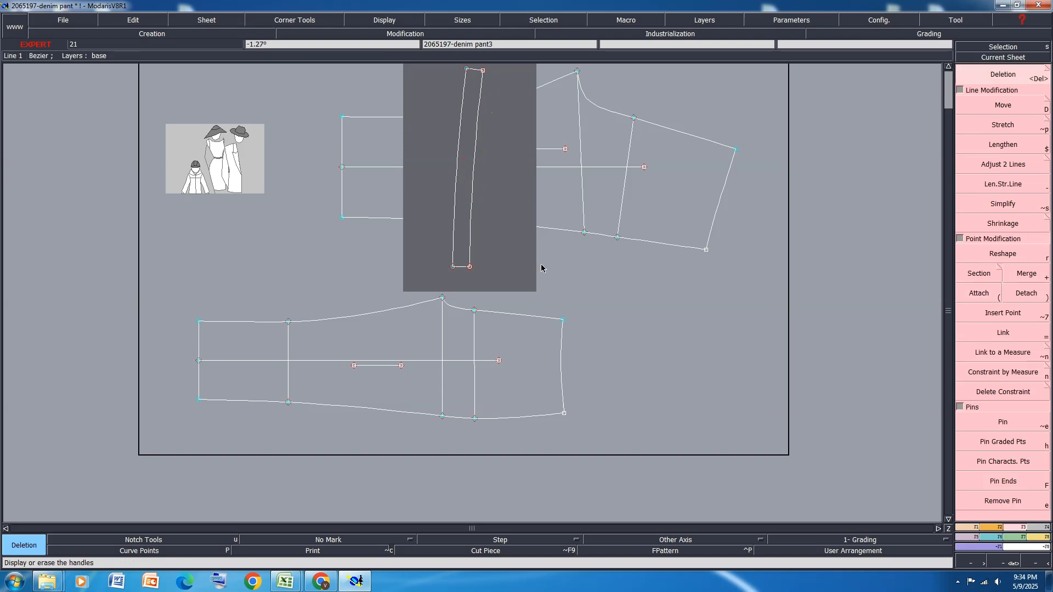
key(j)
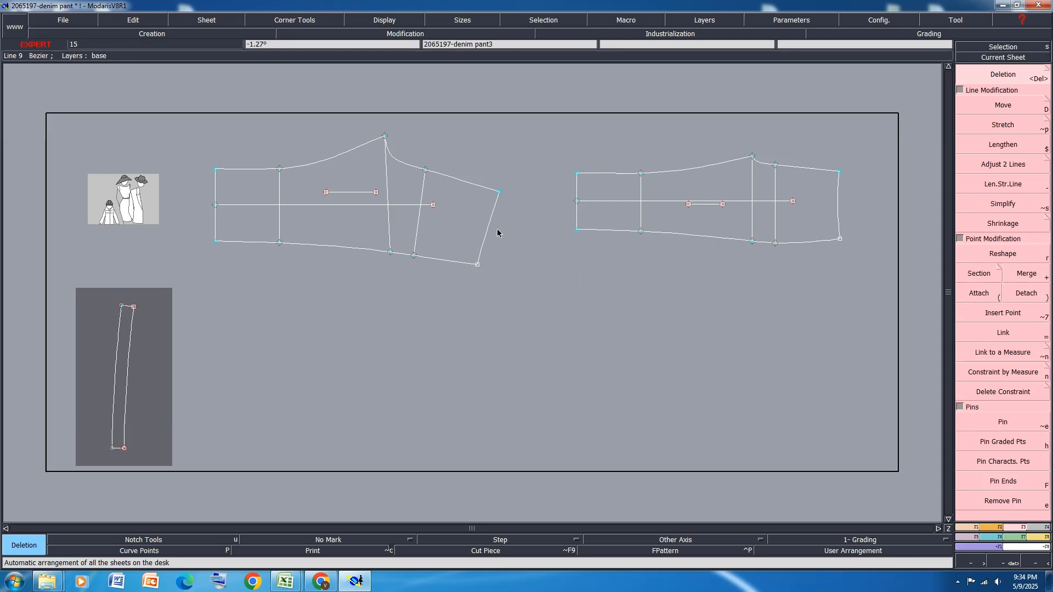
Rotate the back and front leg sheets by their waist end points so both waistlines lie horizontal, and auto-arrange the sheets
click(999, 527)
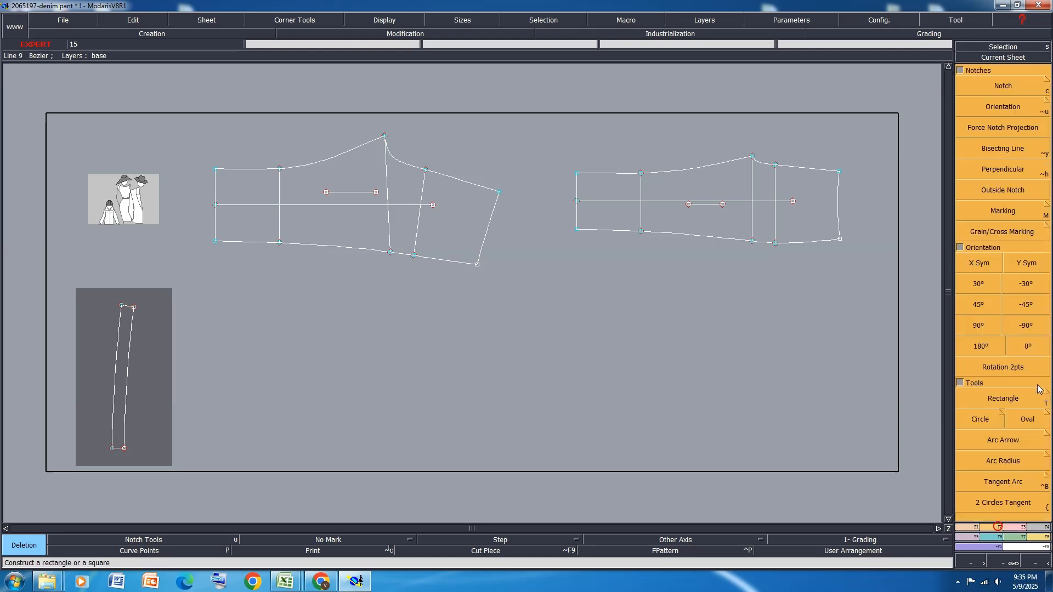
click(1019, 368)
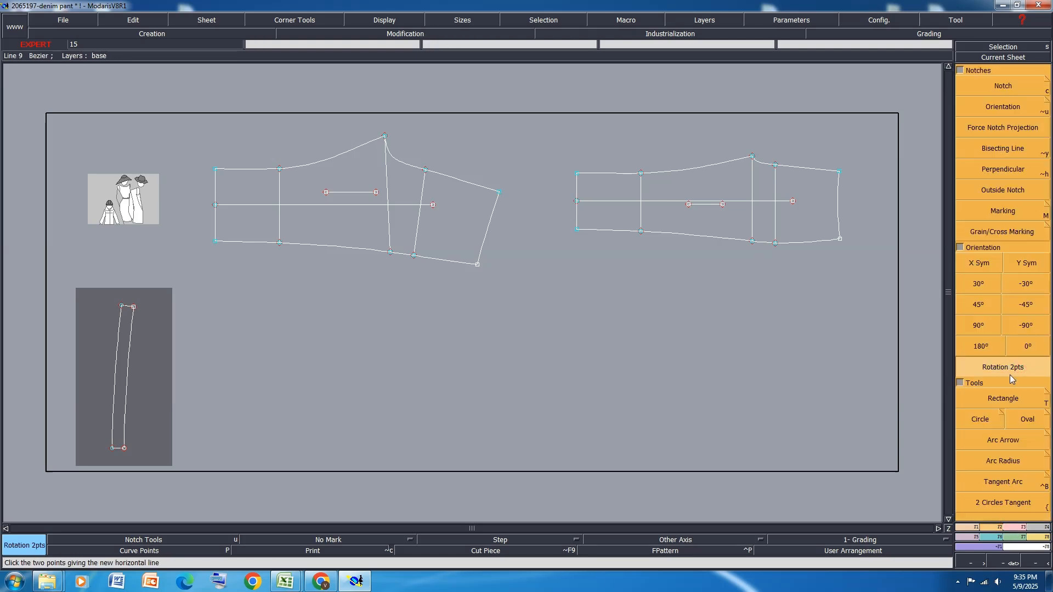
click(500, 193)
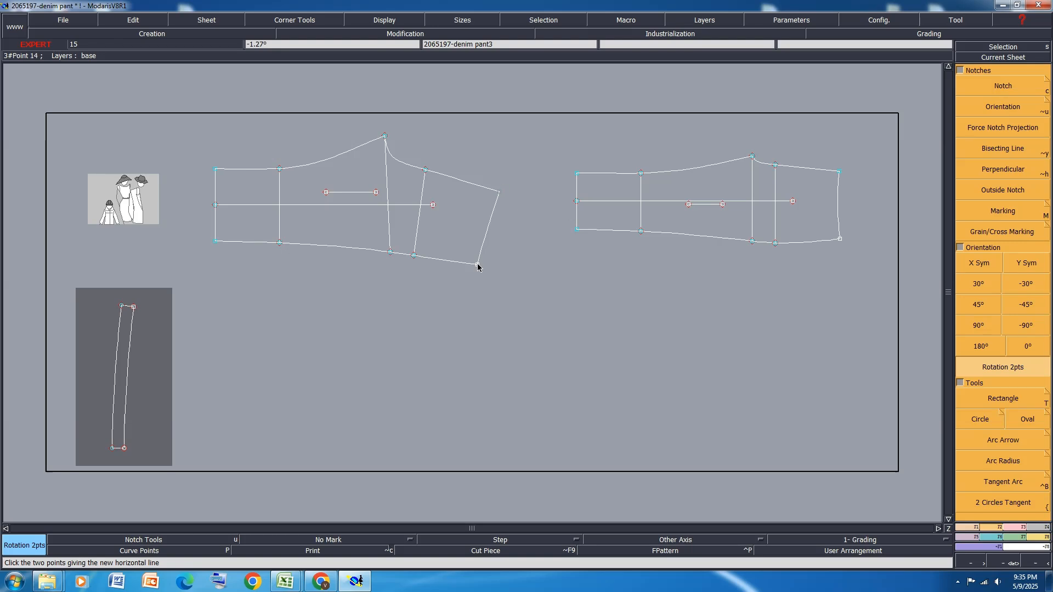
click(478, 265)
click(840, 172)
click(839, 239)
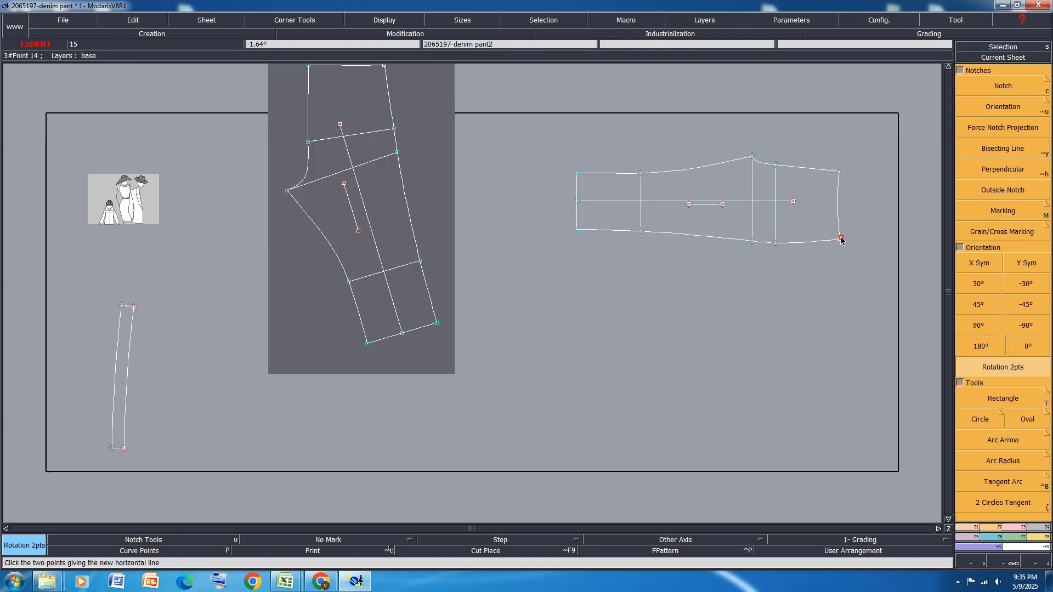
scroll(562, 255, down, 2)
scroll(655, 144, up, 1)
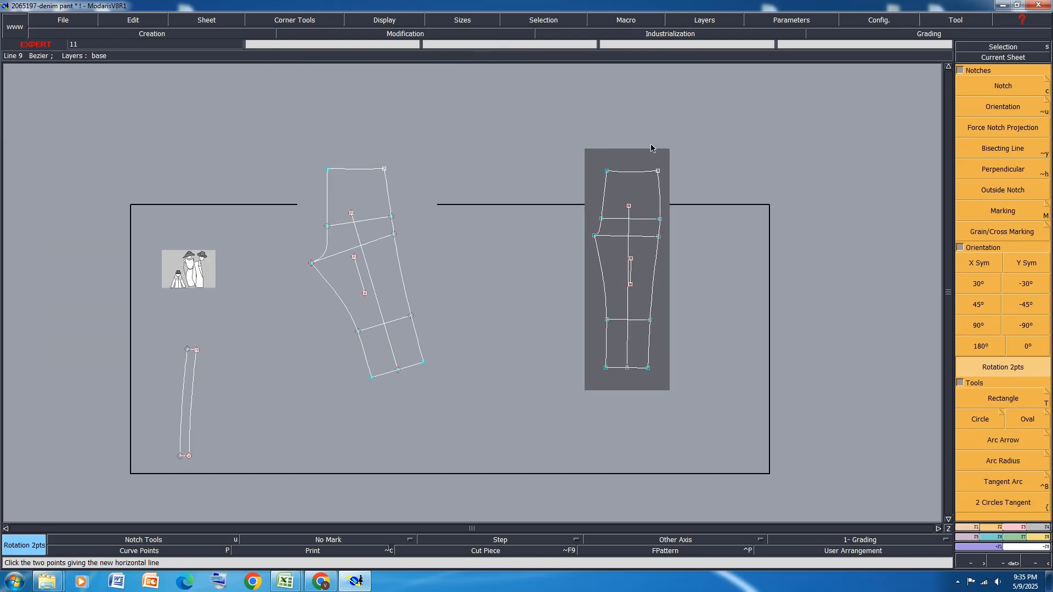
key(j)
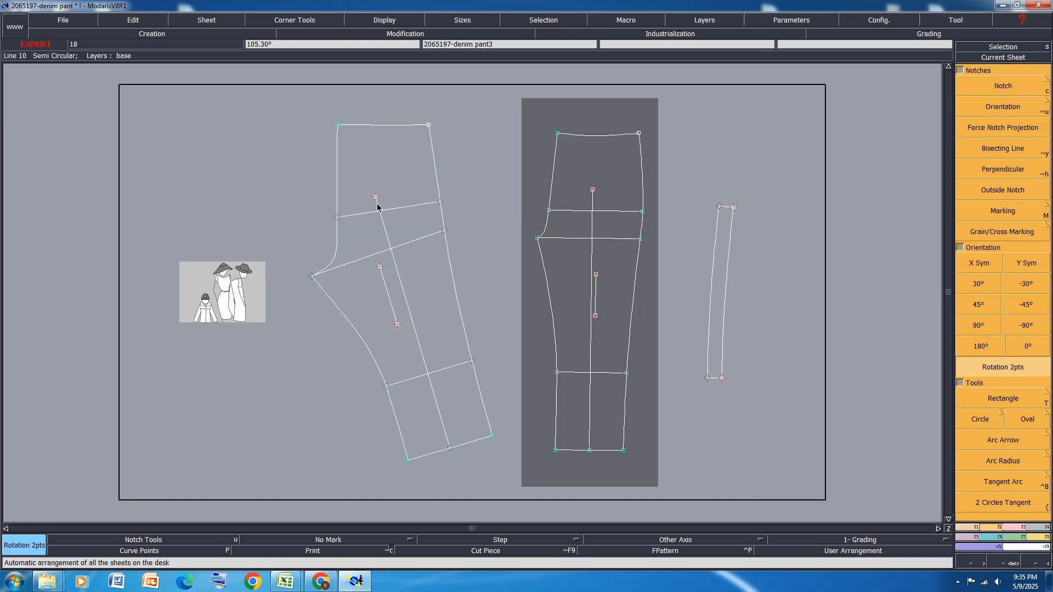
Confirm the model's access paths and save the model in the save directory
key(ctrl+a)
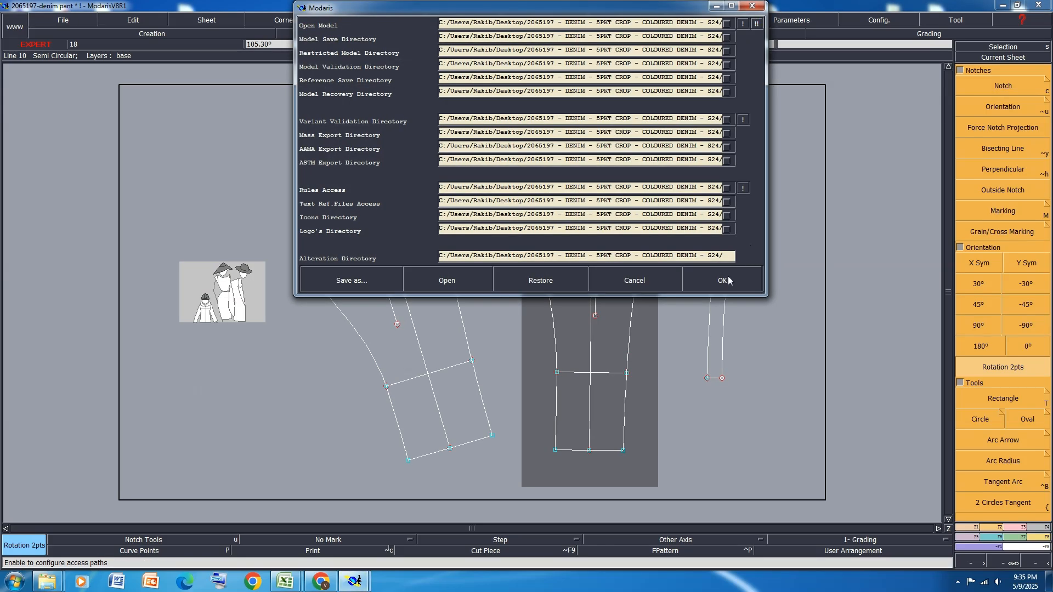
click(729, 281)
key(ctrl+s)
click(448, 354)
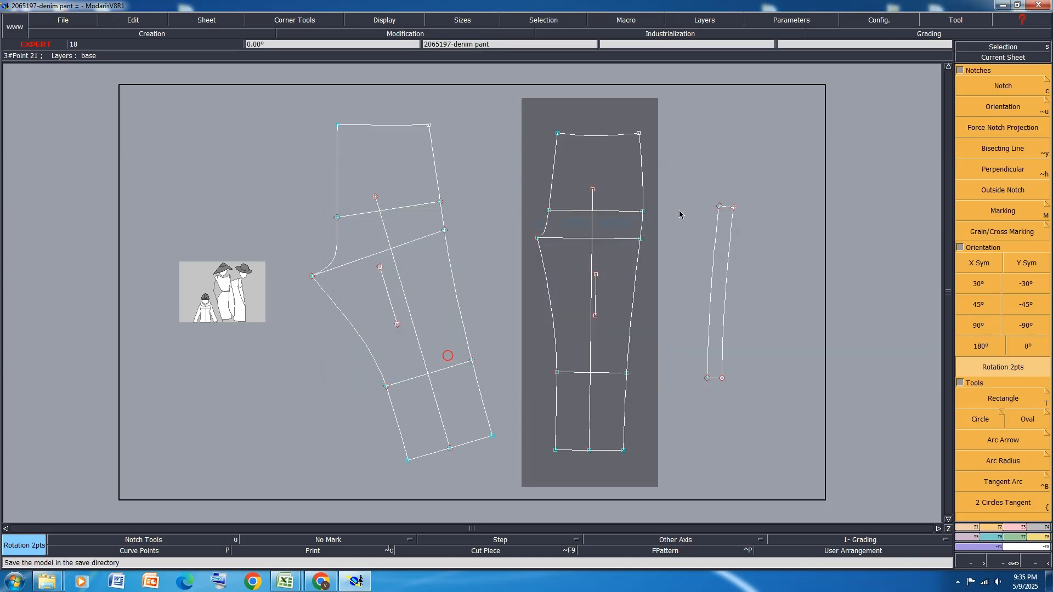
Pin the points of the leg pieces and turn on Print to keep the plot of modified objects
scroll(635, 120, up, 1)
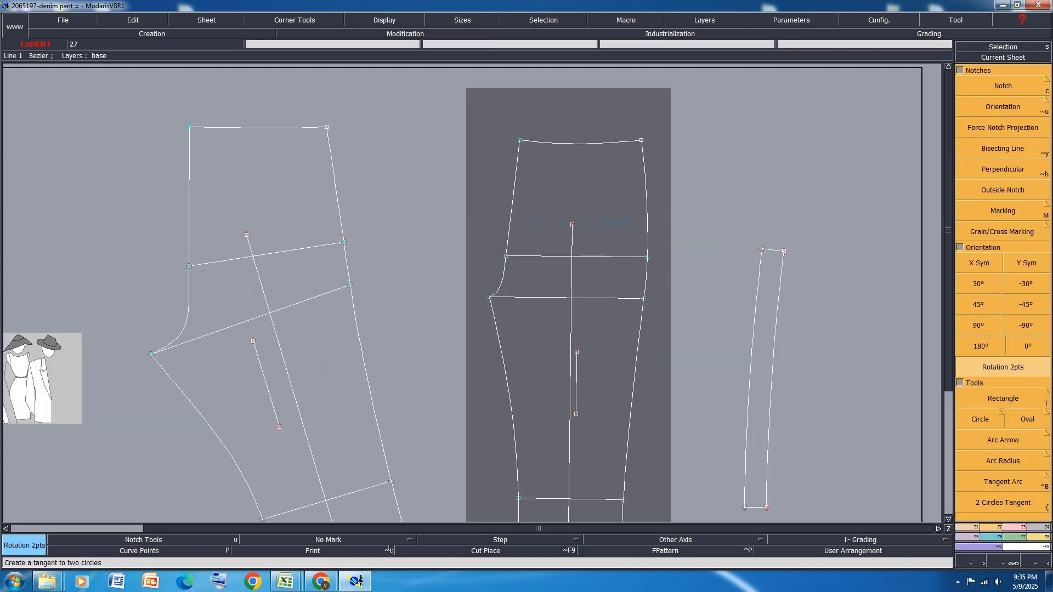
click(1024, 527)
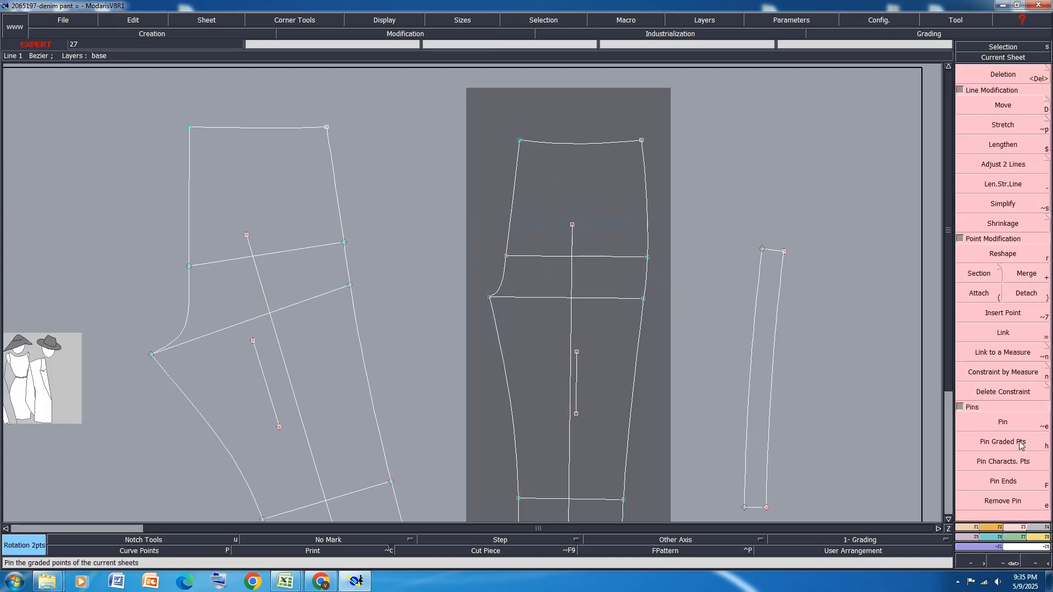
click(295, 196)
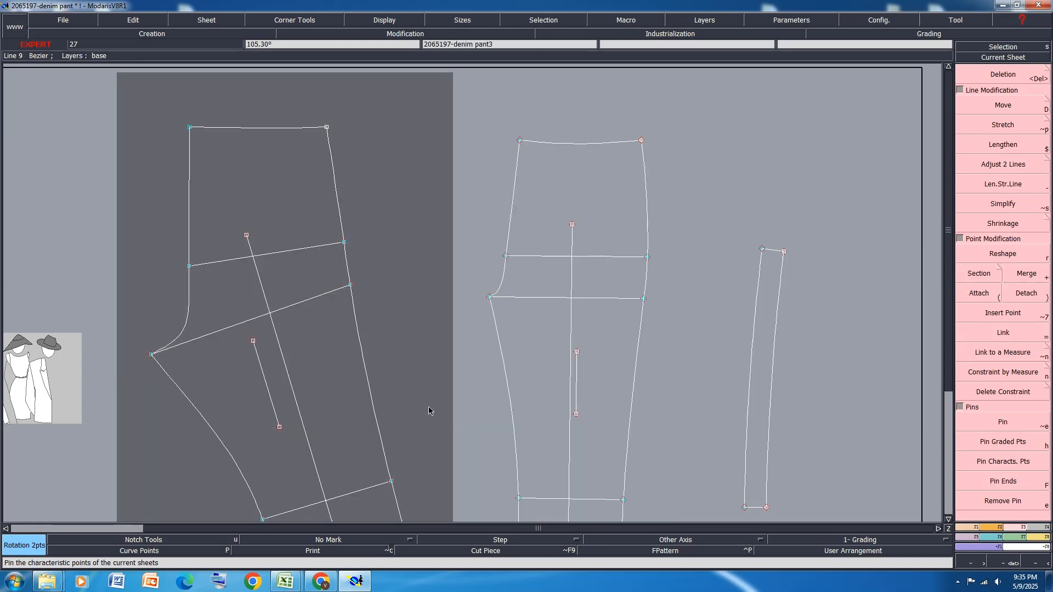
click(559, 93)
click(259, 416)
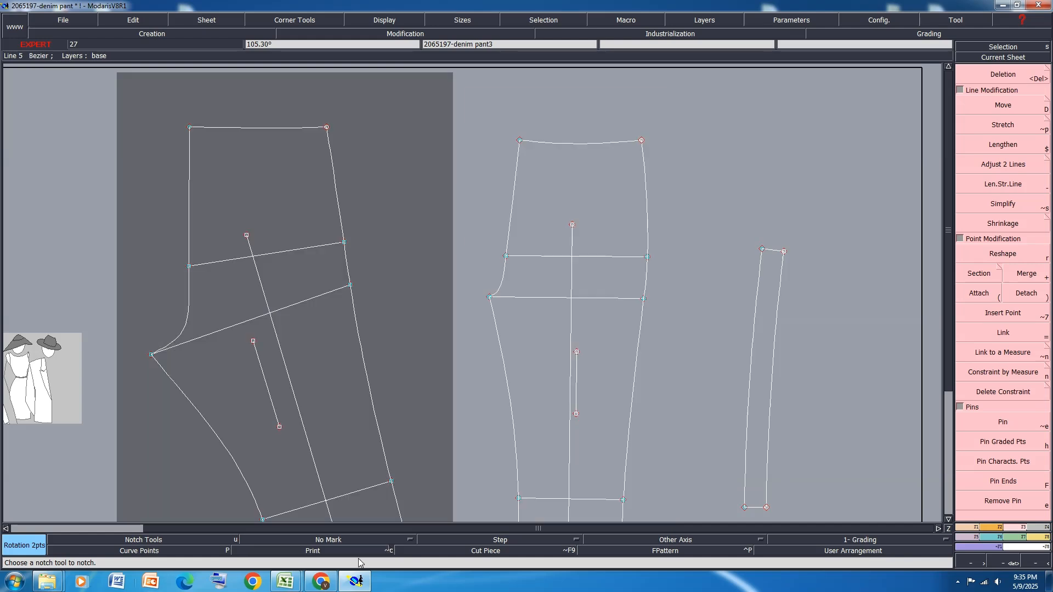
click(318, 555)
Move the front piece's waistline down by the waistband width, with ShiftX 0 and ShiftY -3.75 cm
click(526, 144)
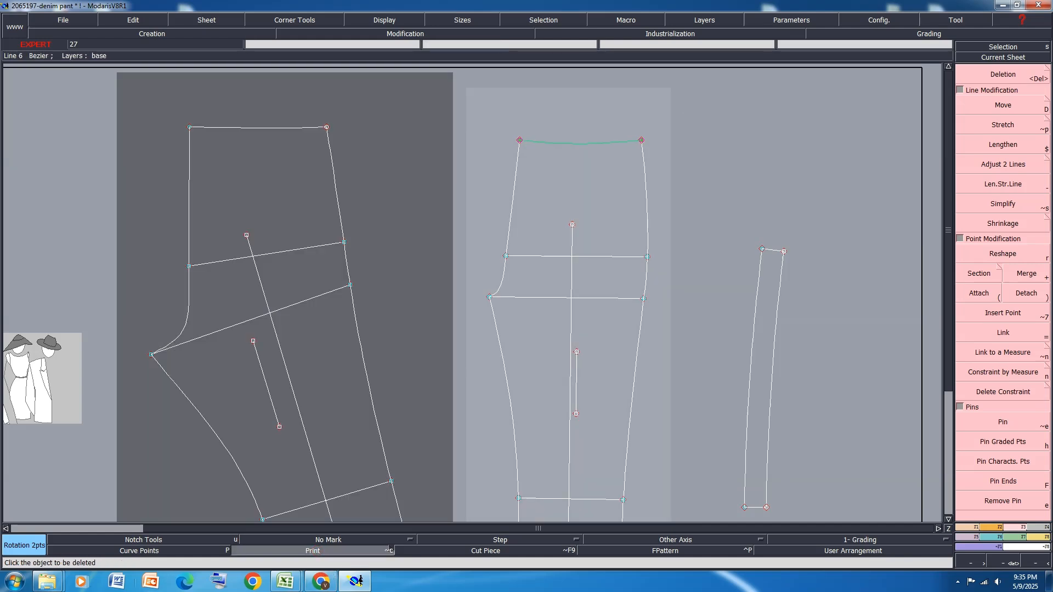
click(1030, 113)
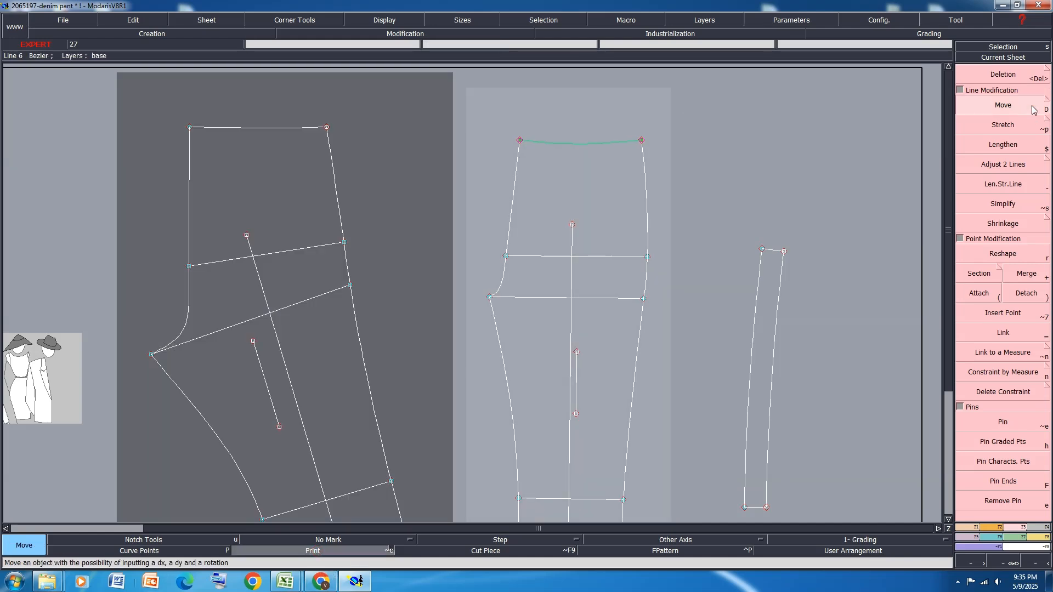
click(642, 143)
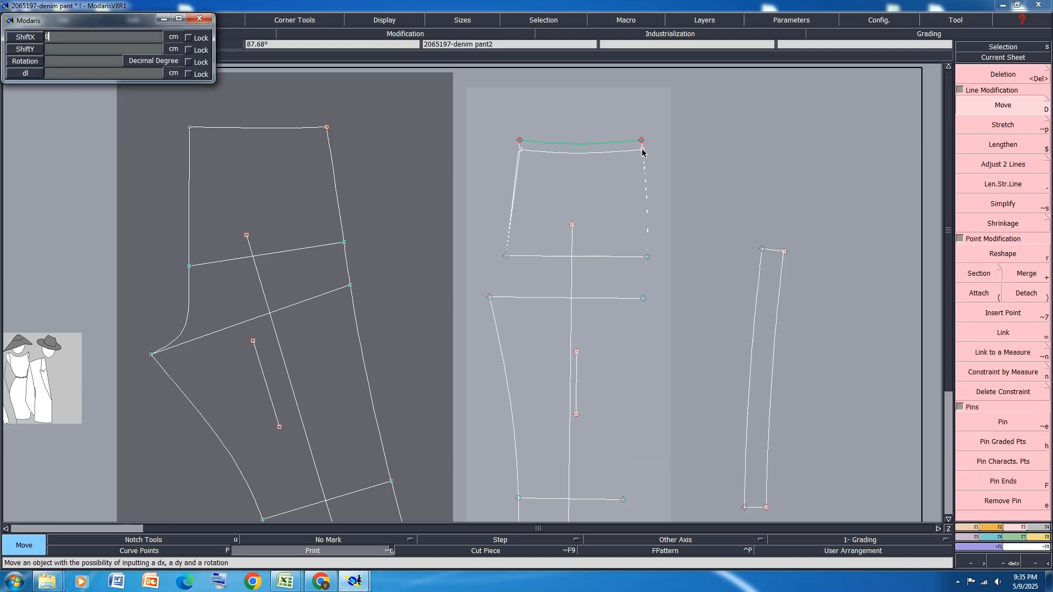
text(0)
key(Return)
text(-3.75)
key(Return)
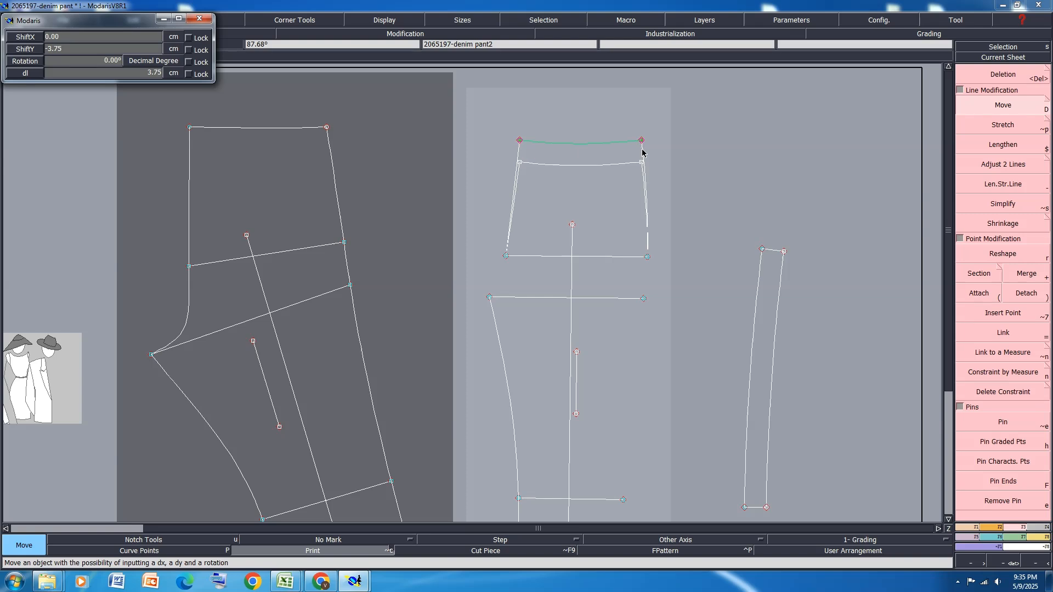
click(686, 171)
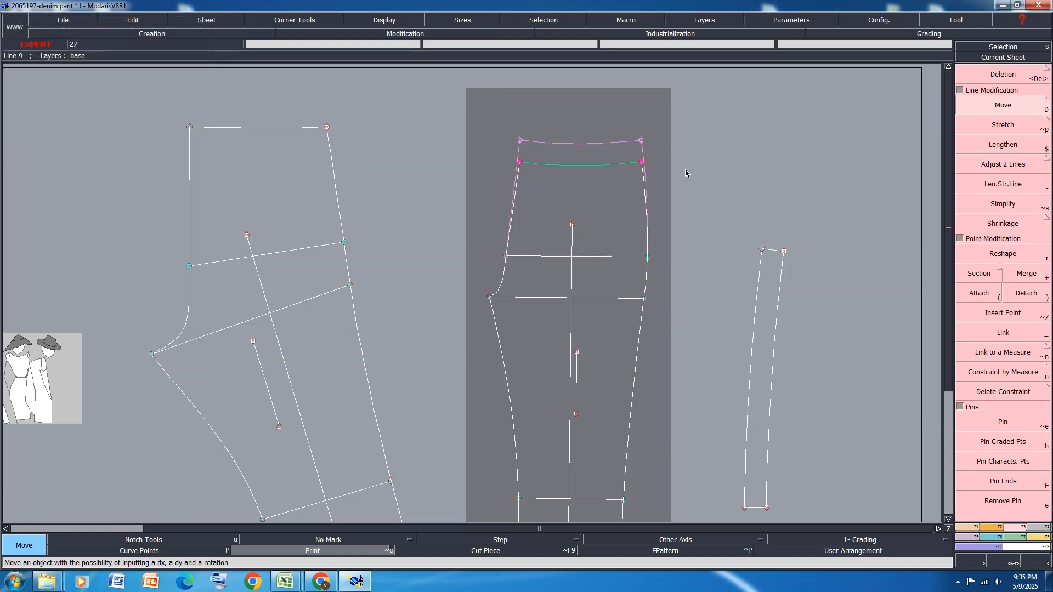
Shift the front piece's lowered waistline sideways with ShiftX -0.4 cm and ShiftY 0
scroll(651, 158, down, 2)
scroll(653, 160, up, 3)
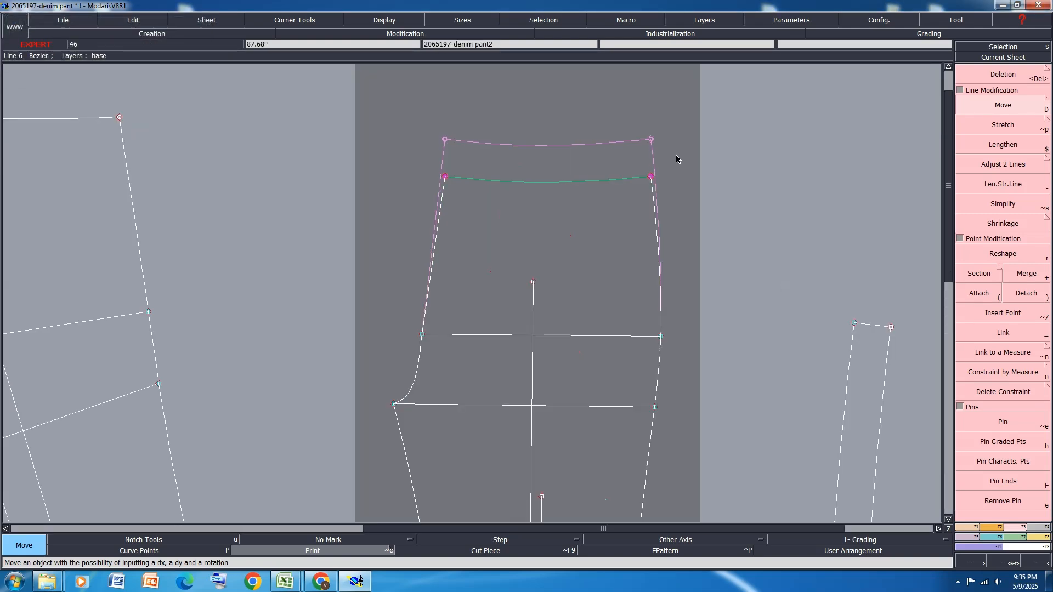
click(651, 176)
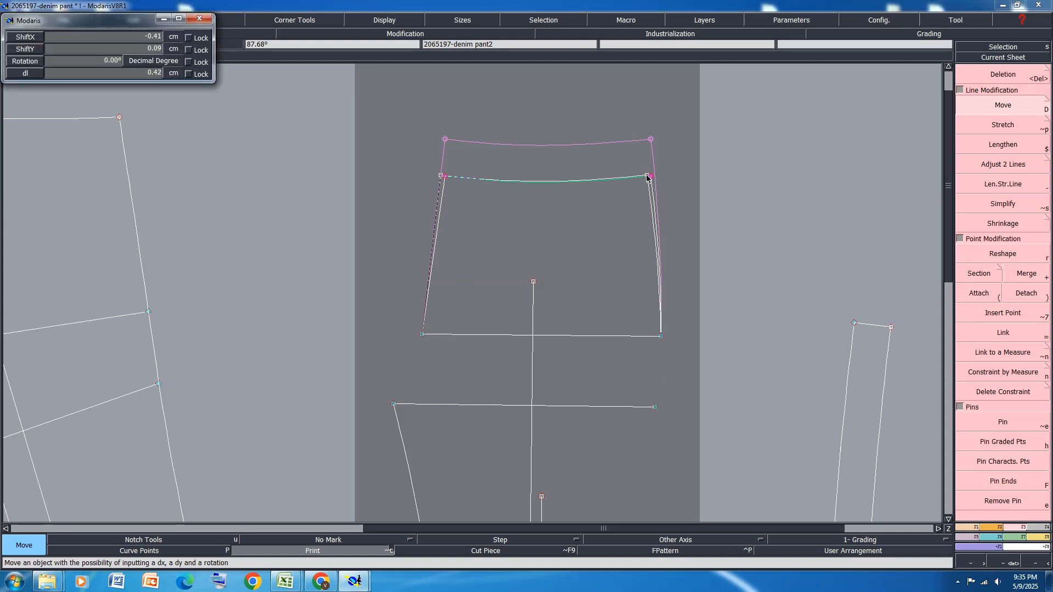
key(Down)
text(-.4)
key(Down)
text(0)
key(Return)
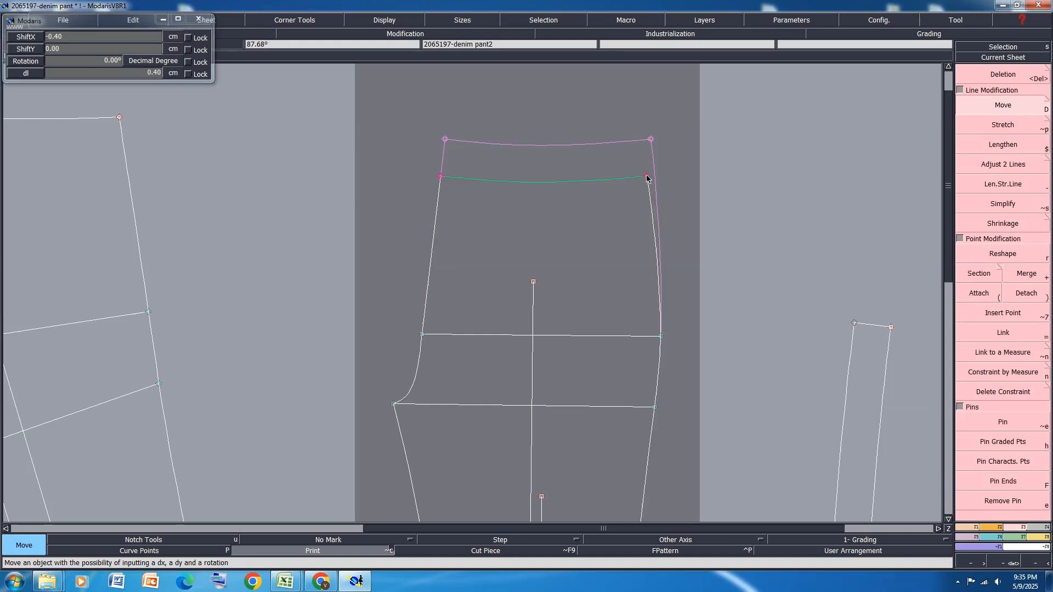
Move the back piece's waistline down by the waistband width, with ShiftX 0 and ShiftY -3.75 cm
scroll(670, 329, up, 3)
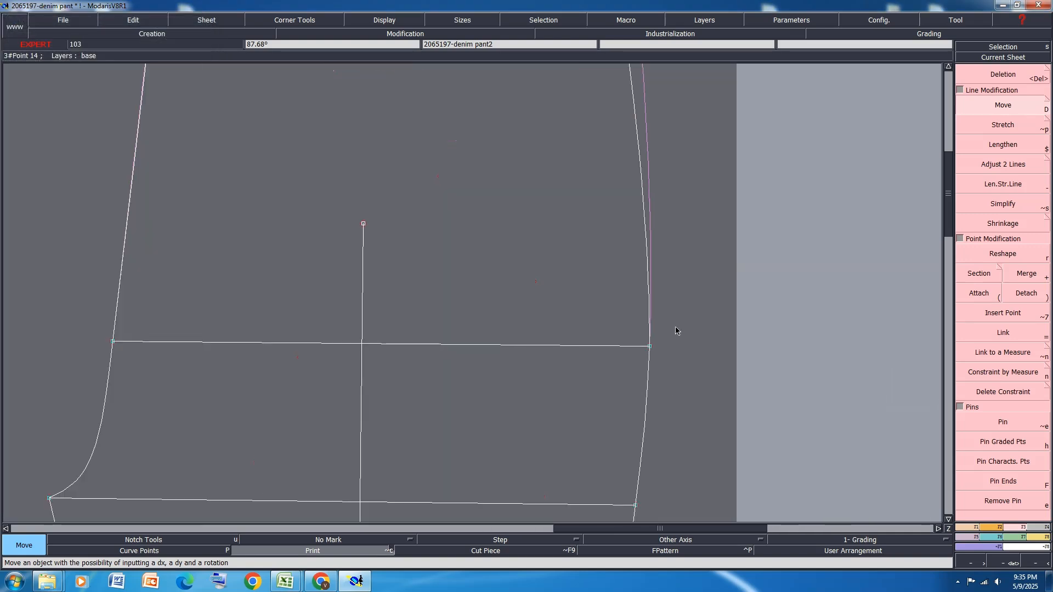
scroll(676, 327, down, 5)
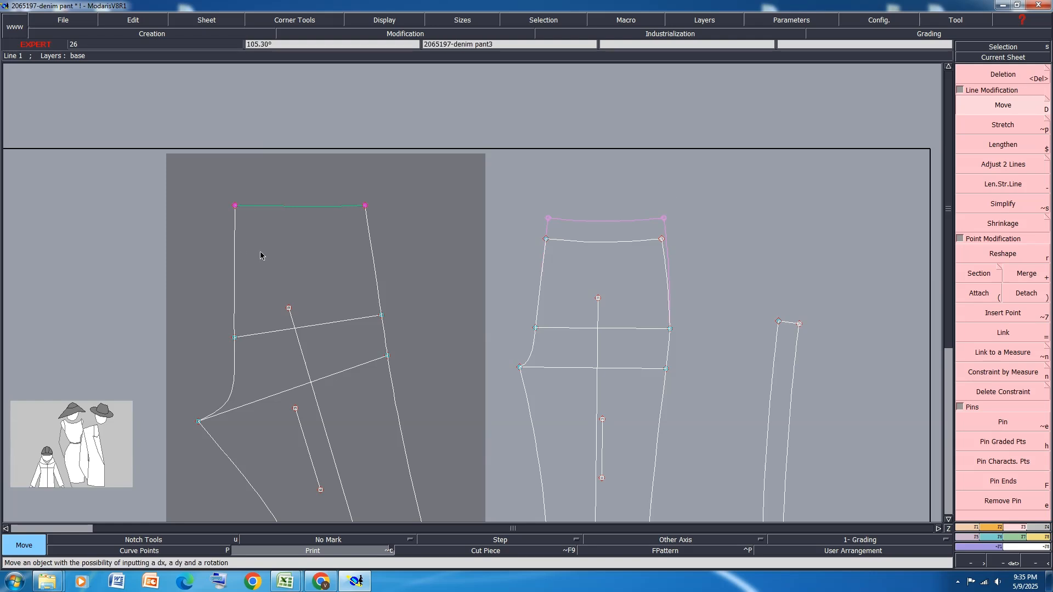
click(364, 207)
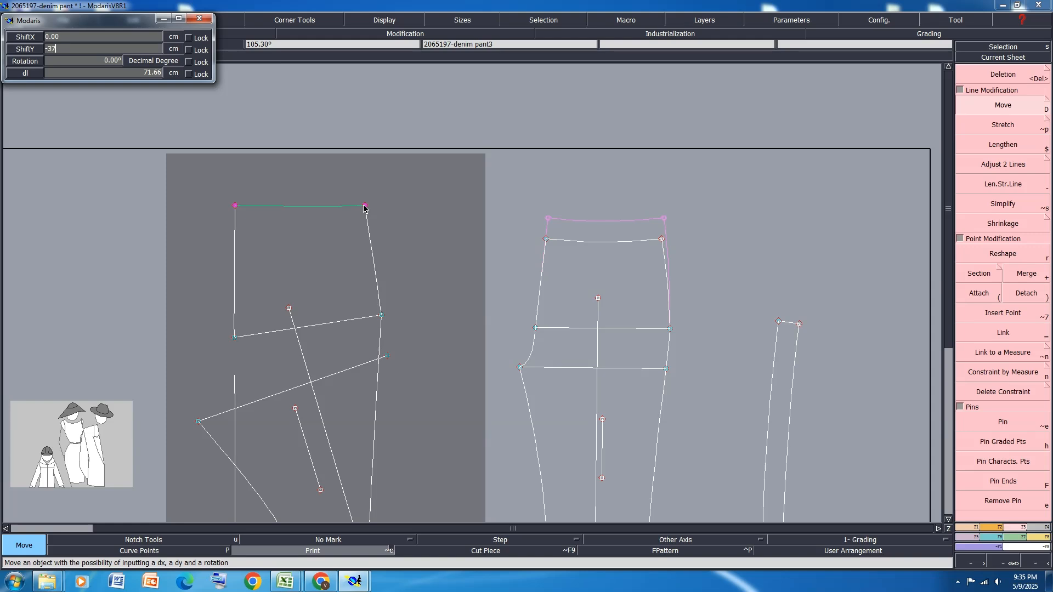
text(-3.75)
scroll(290, 233, down, 3)
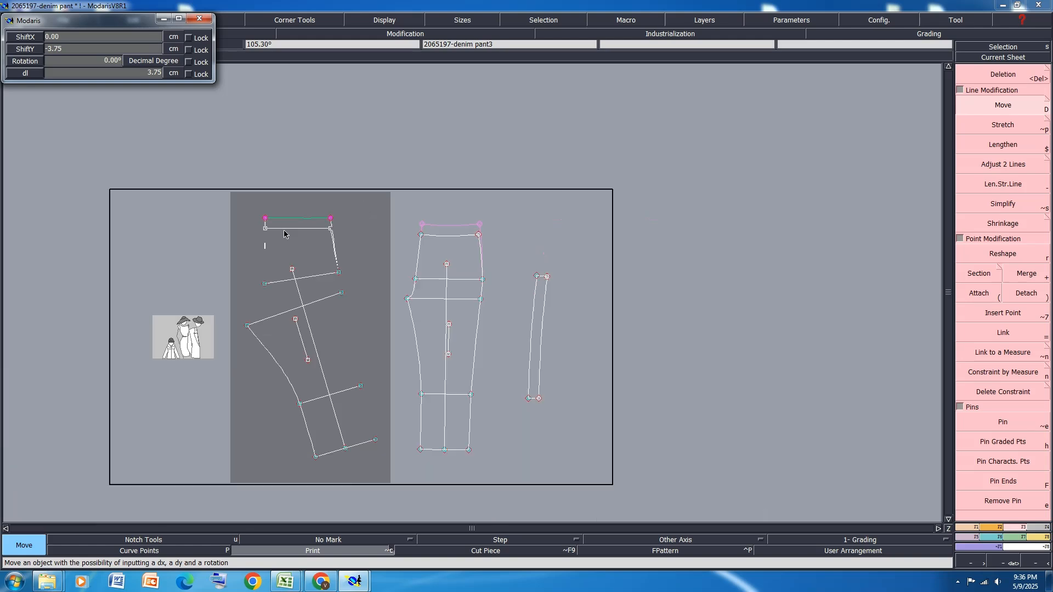
scroll(292, 231, up, 7)
key(Return)
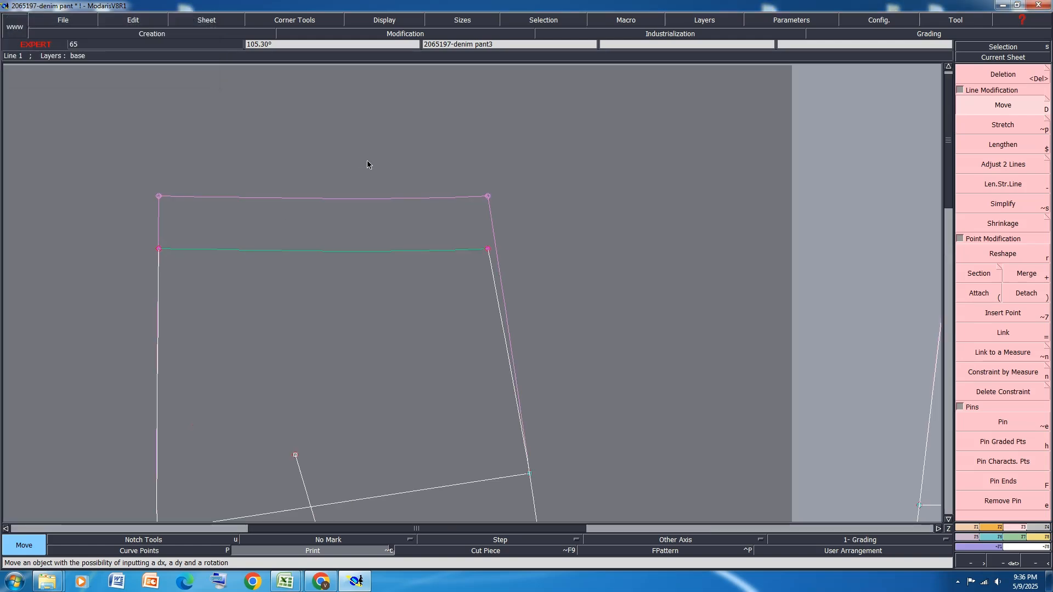
Reshape the back piece's side seam between the lowered waistline and the hip line using its curve handles
scroll(367, 165, down, 3)
scroll(480, 231, up, 5)
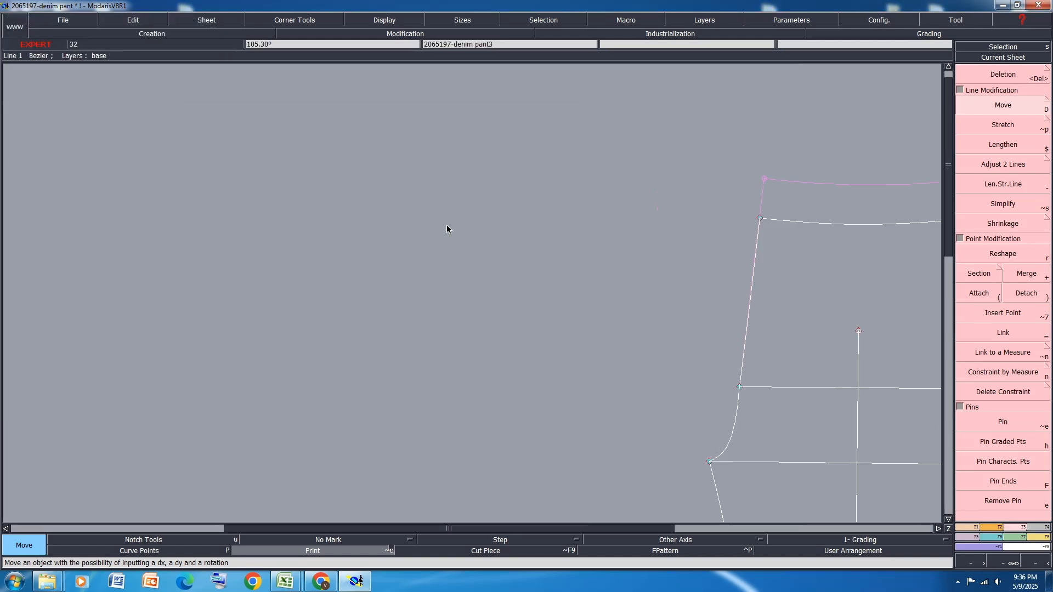
scroll(446, 227, down, 1)
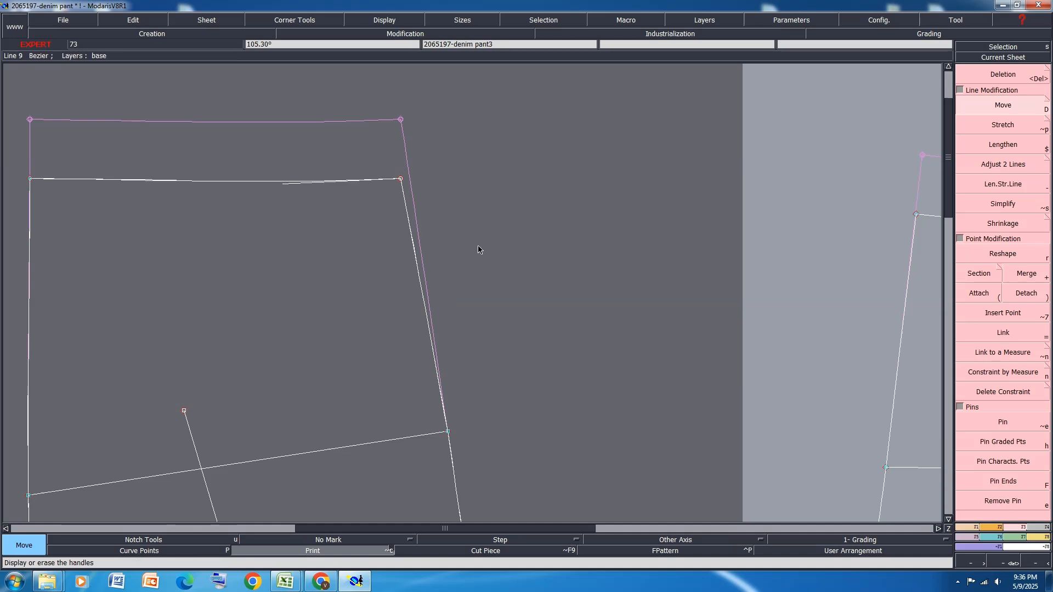
key(r)
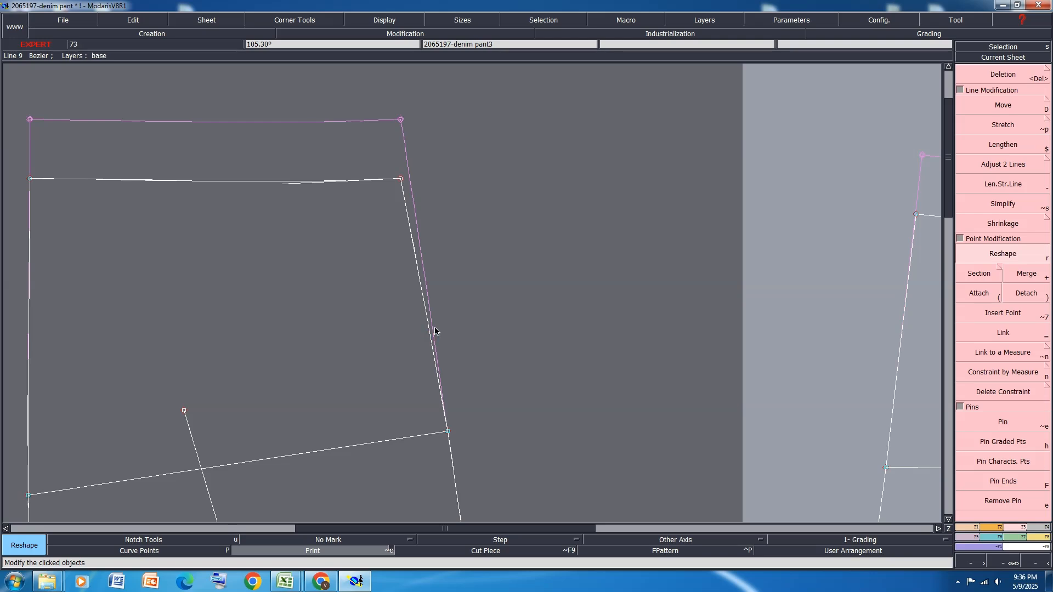
drag(436, 371, 417, 264)
scroll(400, 206, down, 2)
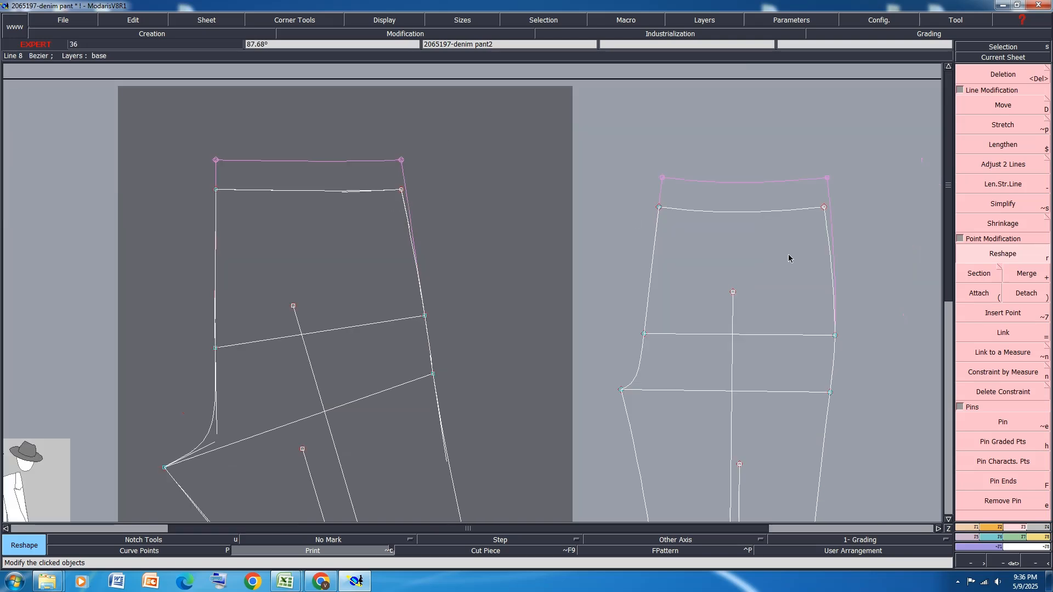
Reshape the front piece's side seam above the hip line, adjusting both curve handles to smooth it toward the original outline
scroll(856, 203, up, 2)
scroll(722, 179, down, 2)
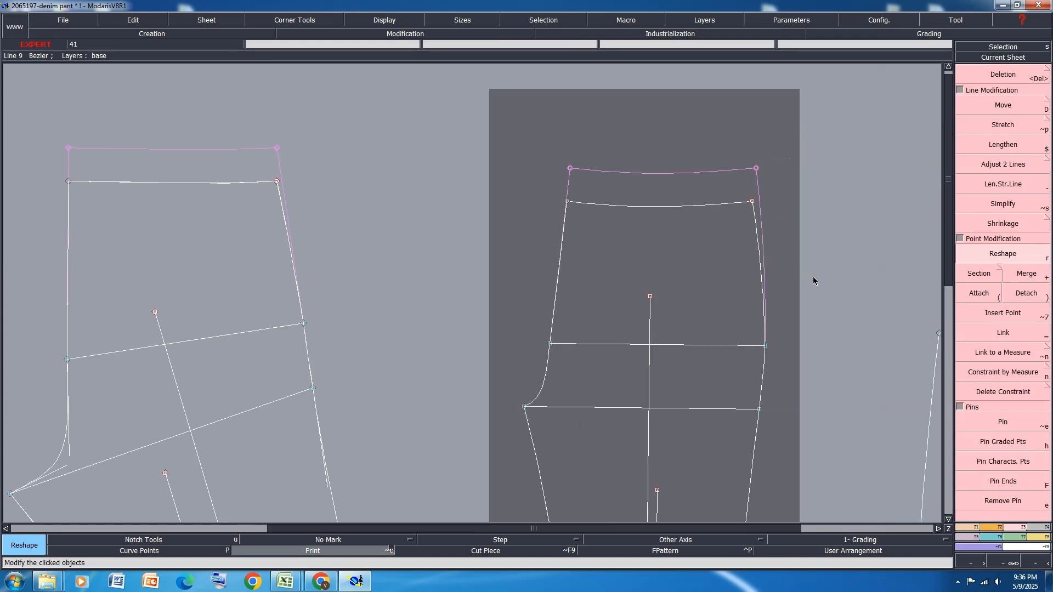
scroll(812, 277, up, 1)
scroll(752, 218, up, 2)
scroll(748, 219, down, 2)
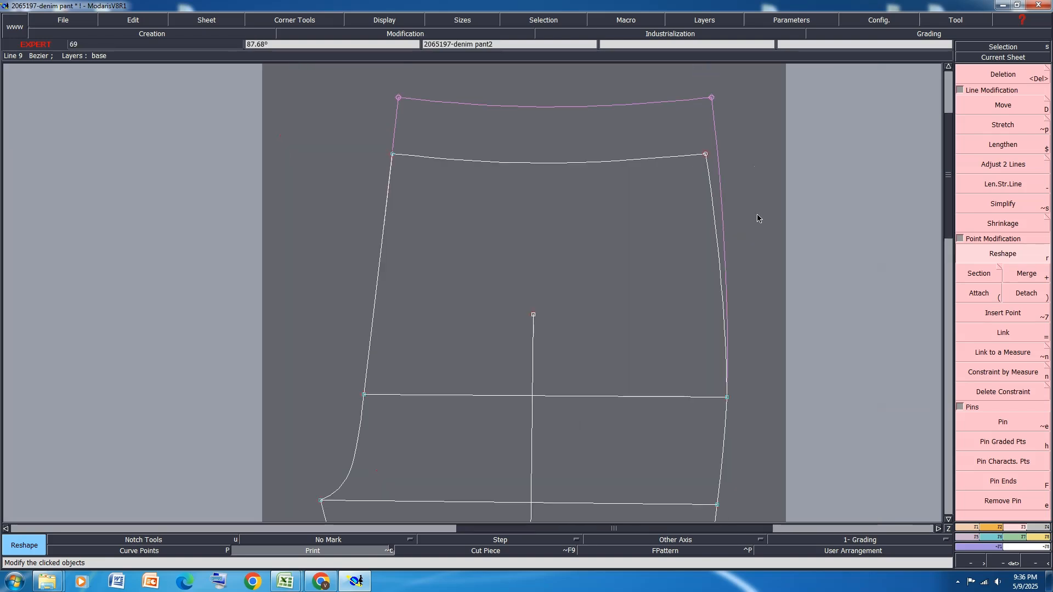
scroll(758, 218, up, 2)
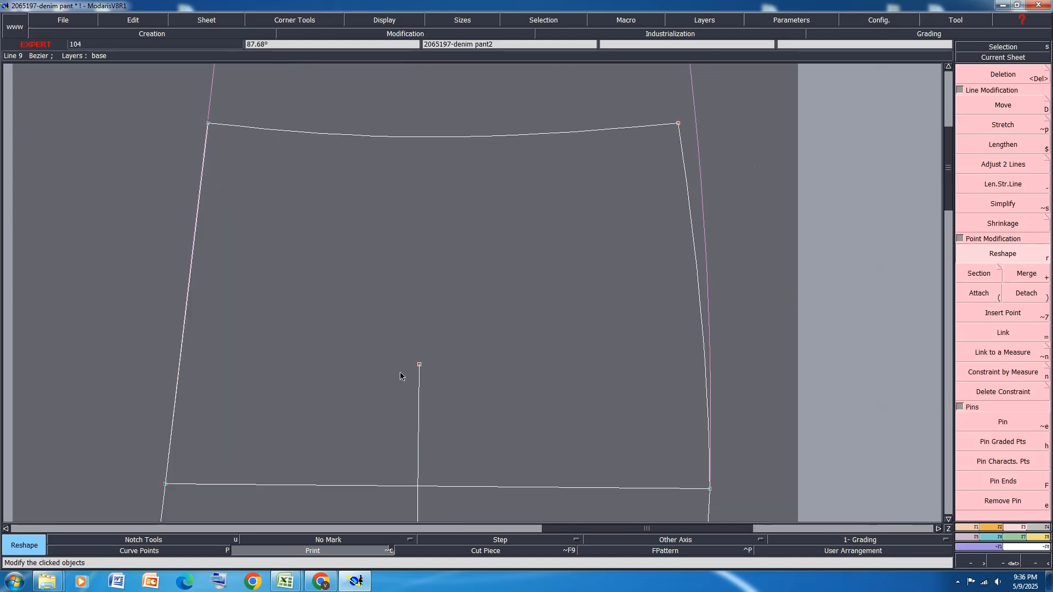
scroll(771, 375, up, 2)
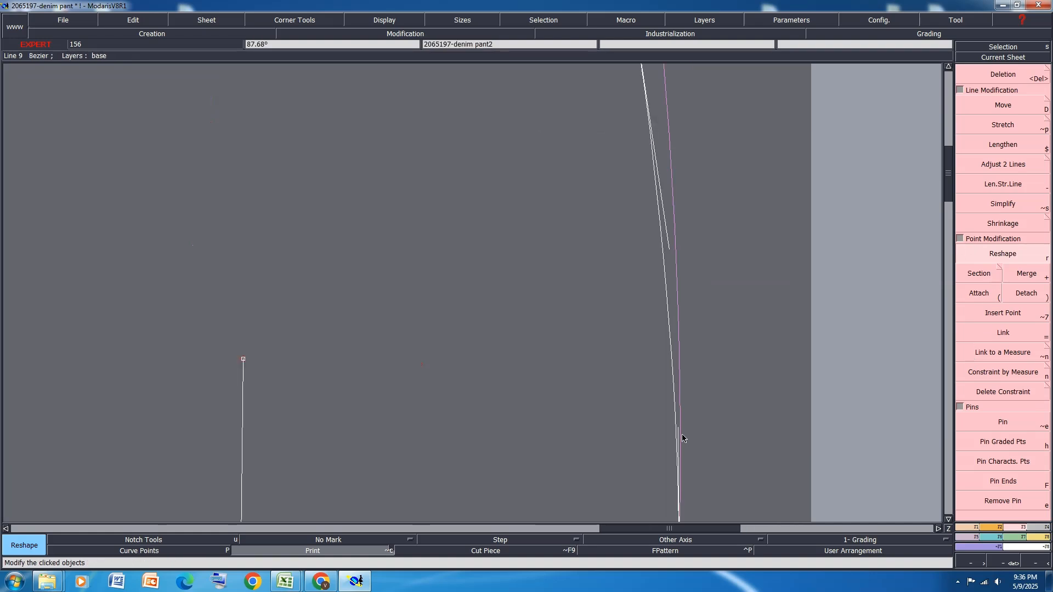
click(678, 428)
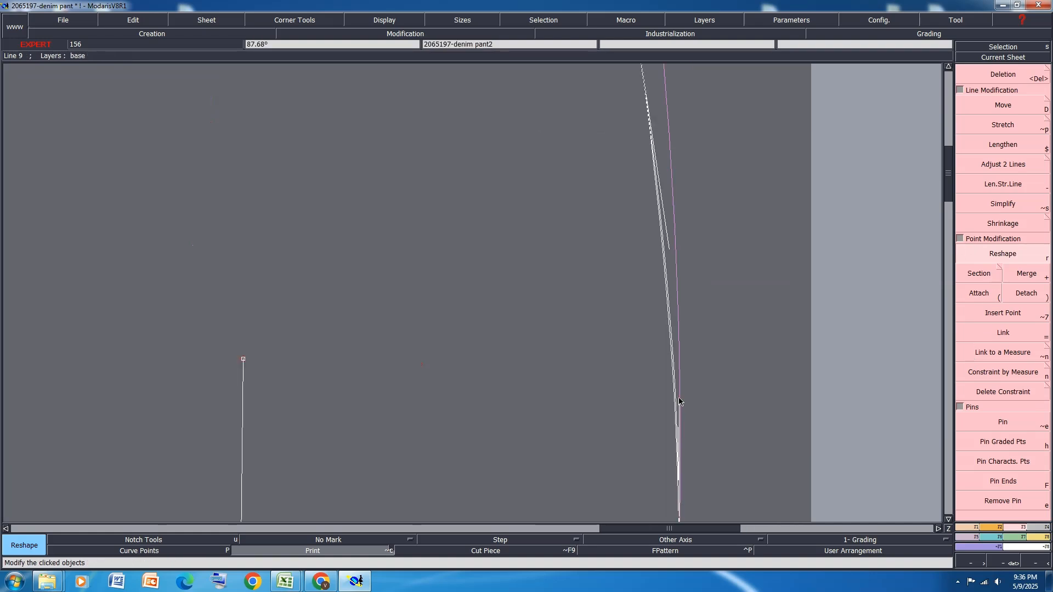
scroll(694, 353, down, 2)
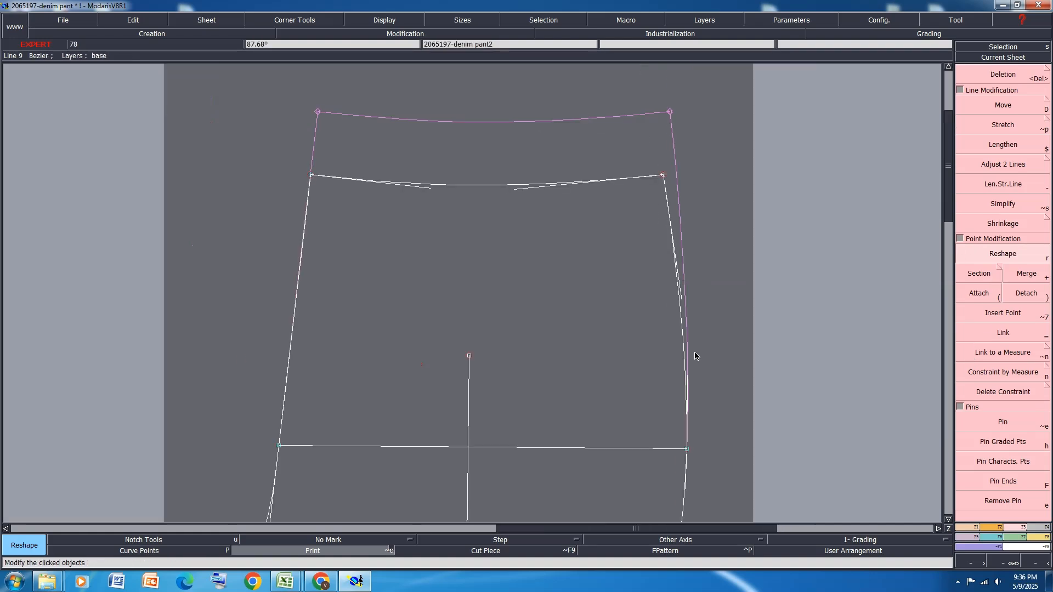
click(684, 300)
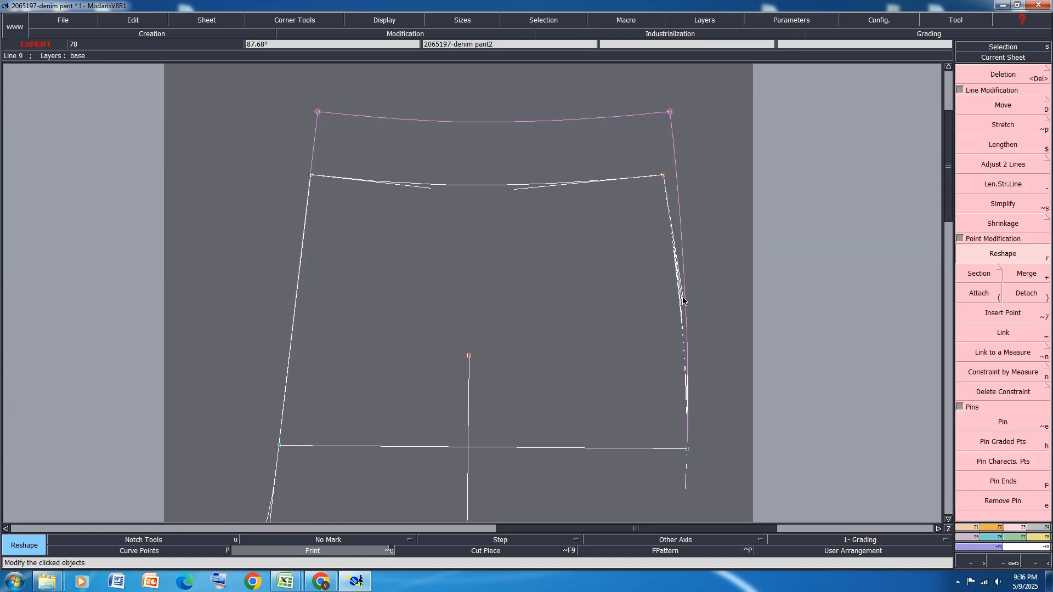
scroll(698, 358, up, 1)
click(679, 385)
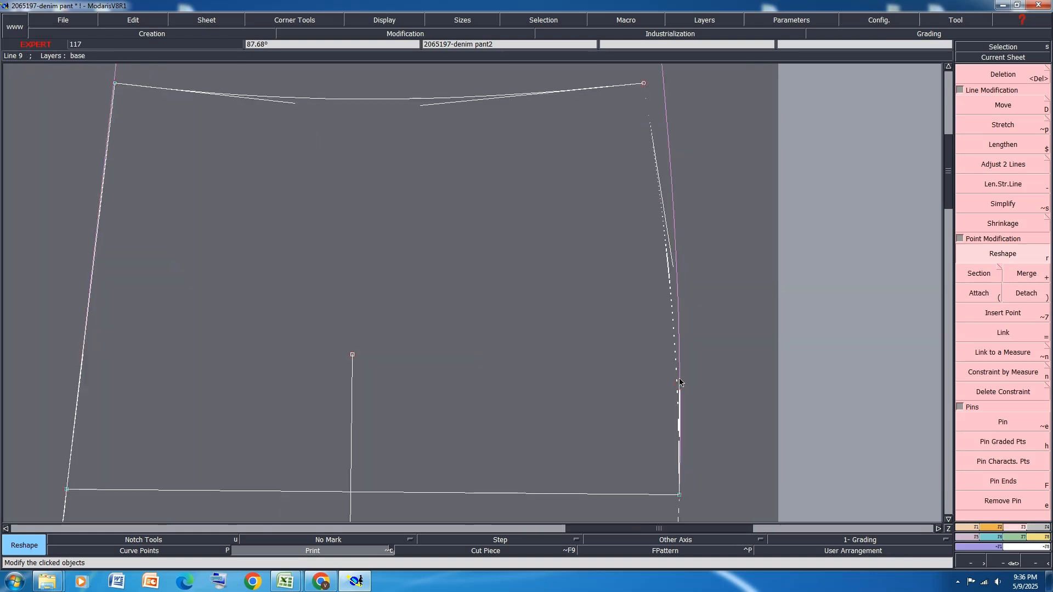
click(680, 375)
Turn off Print for the front and back pieces to remove the kept plots of their old outlines
scroll(698, 357, down, 2)
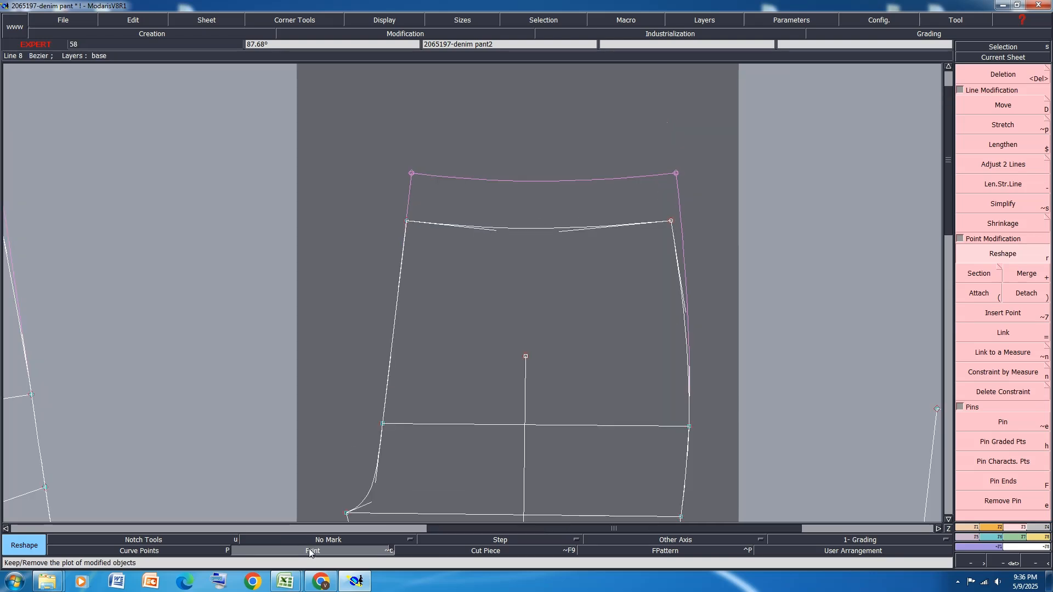
scroll(644, 288, down, 2)
scroll(254, 257, up, 1)
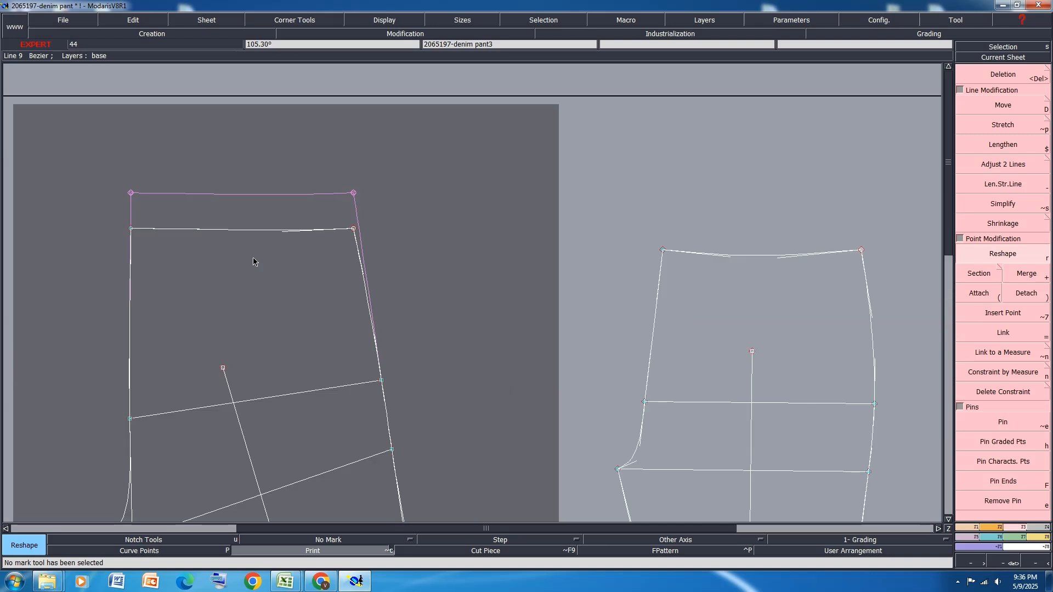
click(320, 551)
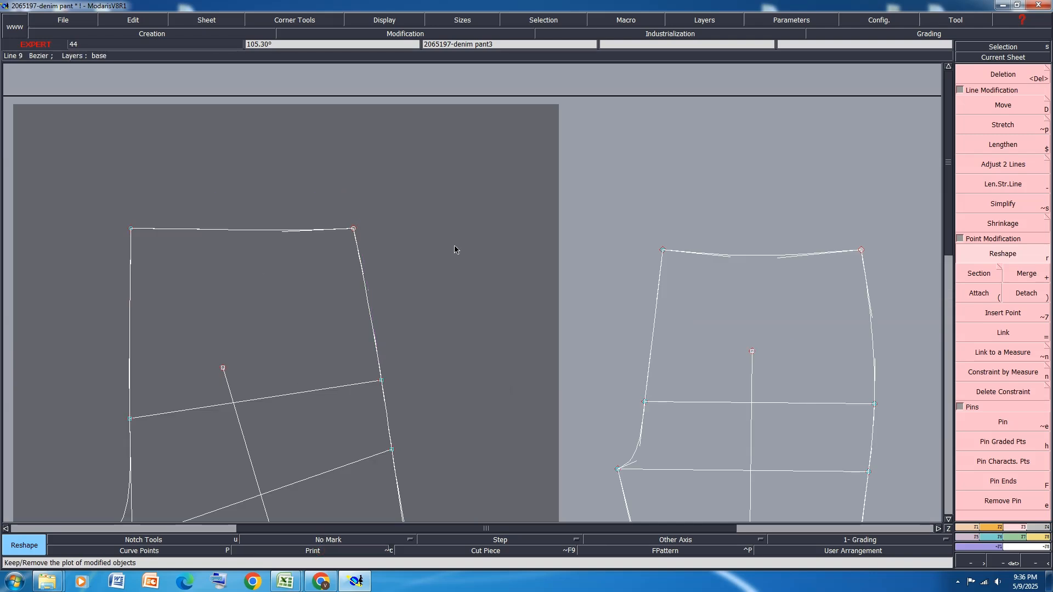
Hide the curve handles on the leg pieces and save the model in the save directory, continuing past the anomalies
scroll(454, 249, down, 2)
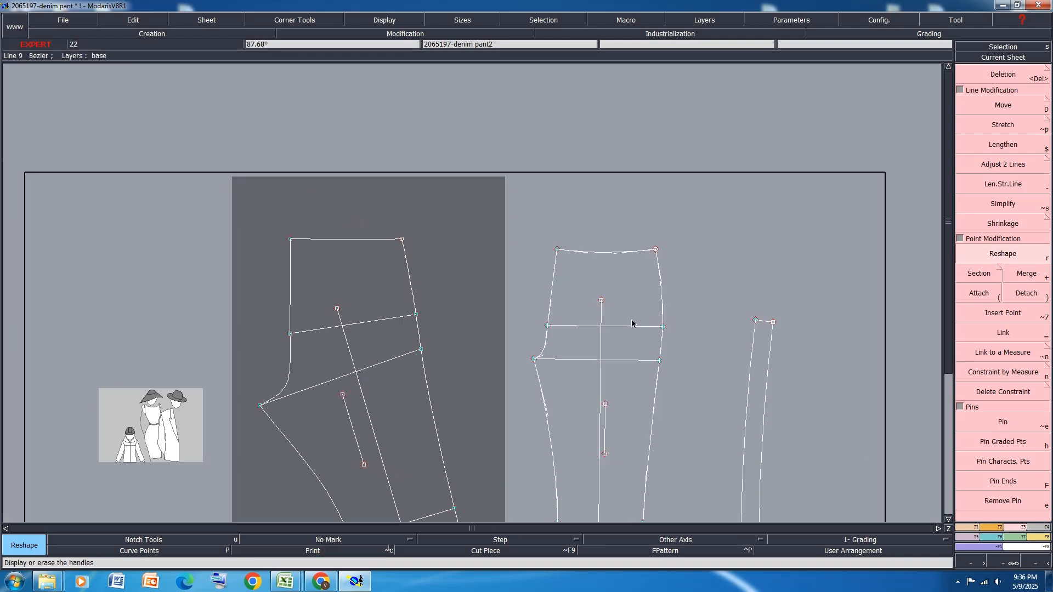
scroll(567, 322, up, 1)
scroll(494, 196, down, 2)
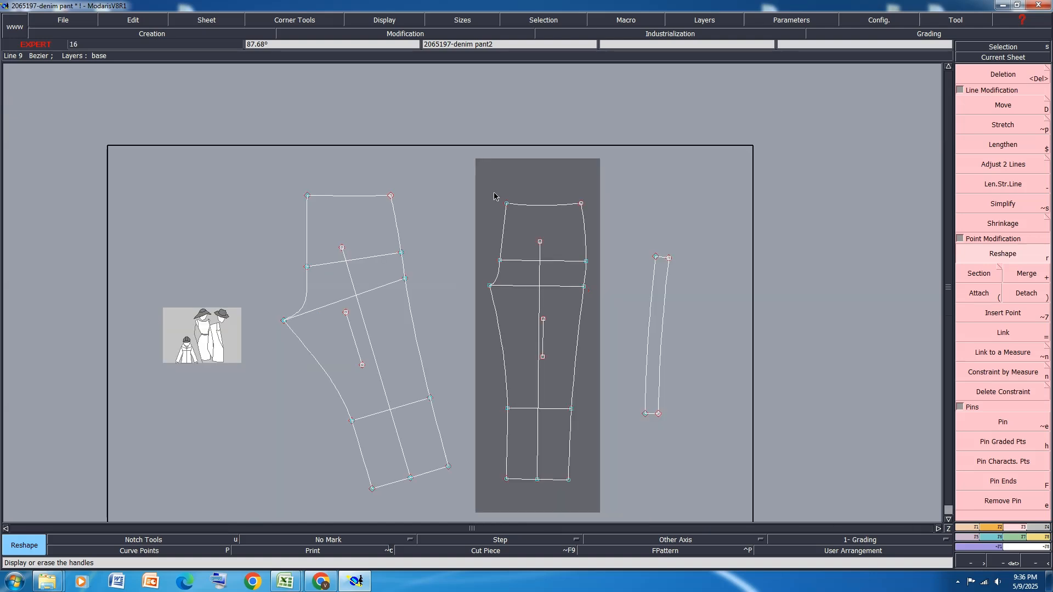
key(ctrl+s)
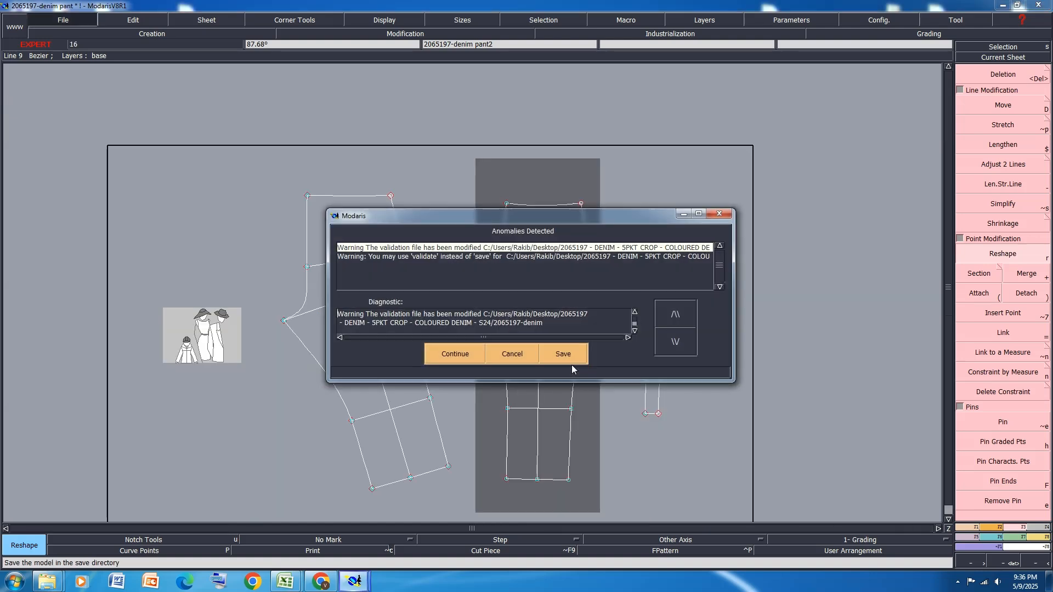
click(465, 355)
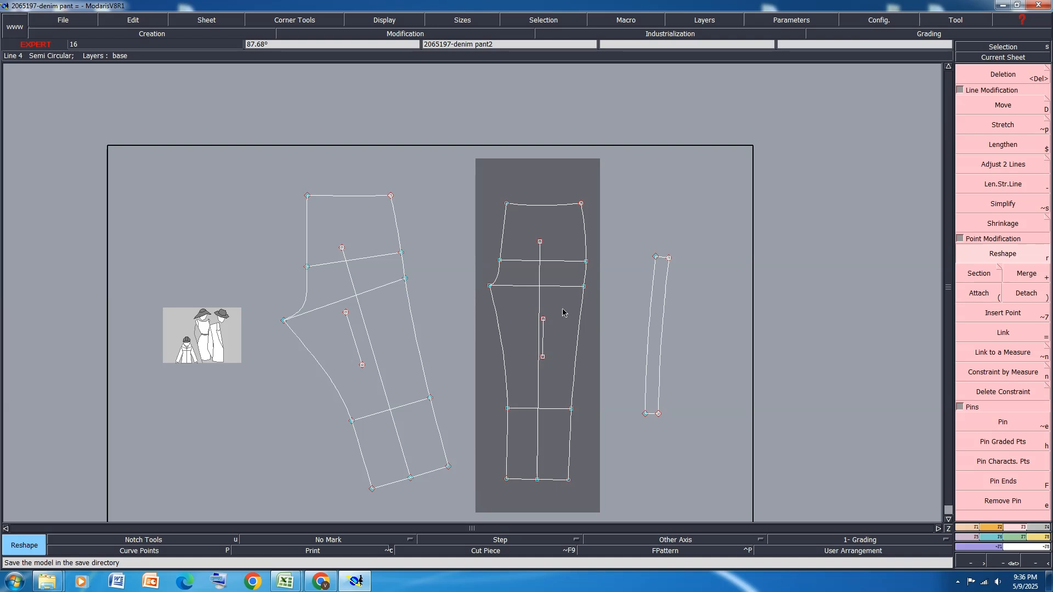
Lay the front and back pieces horizontally with Rotation 2pts along their centre lines, from hem to top, and rearrange all sheets
click(989, 528)
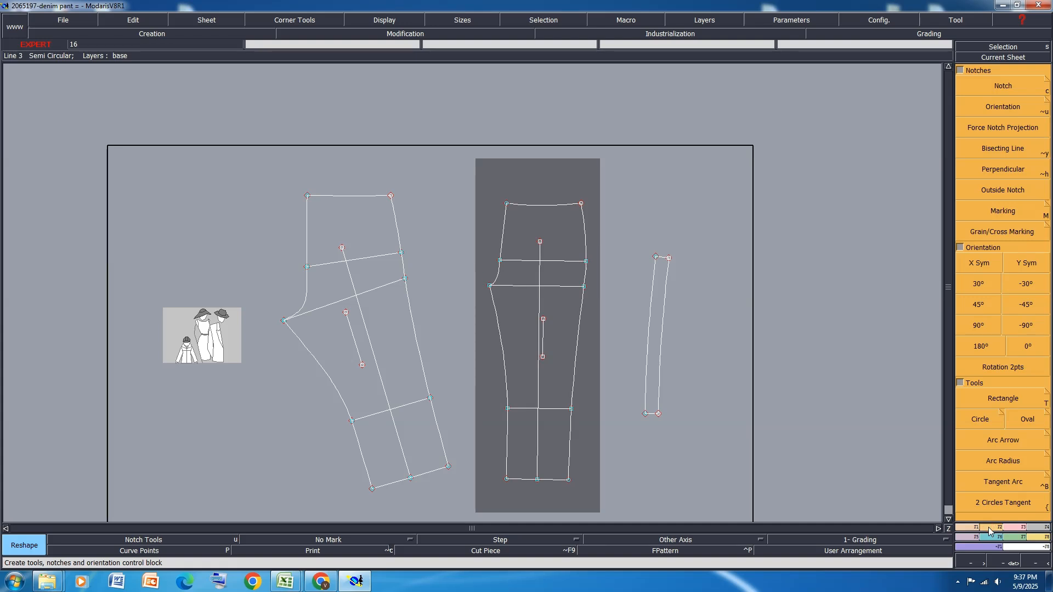
click(1015, 368)
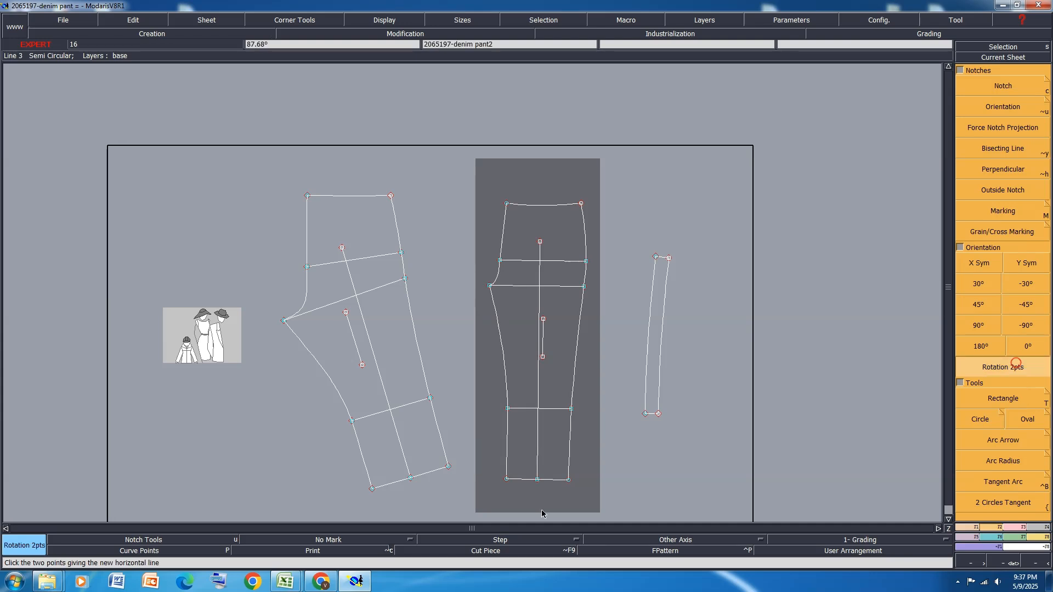
click(537, 480)
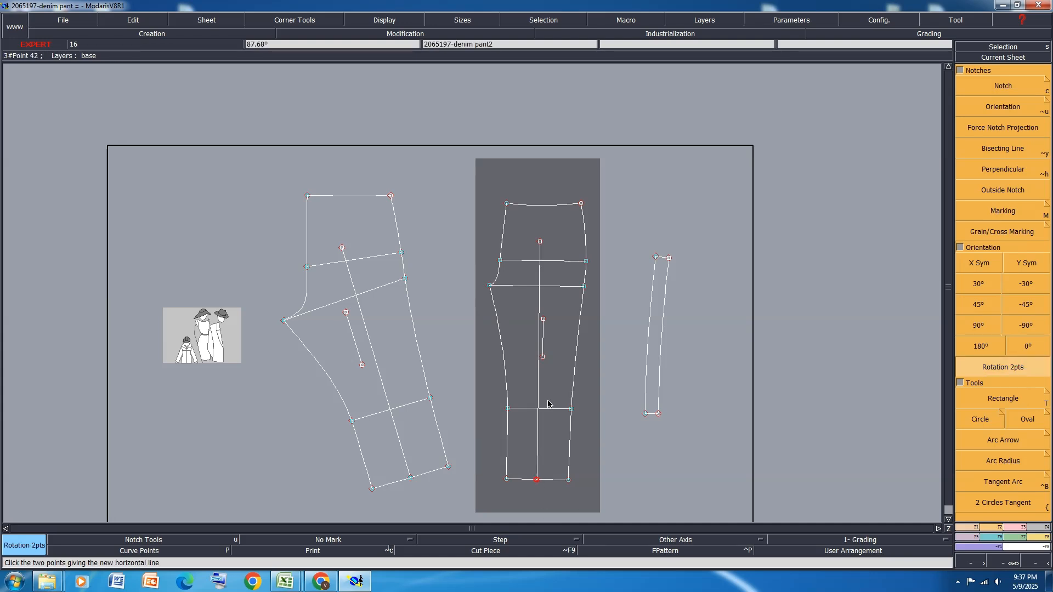
click(540, 241)
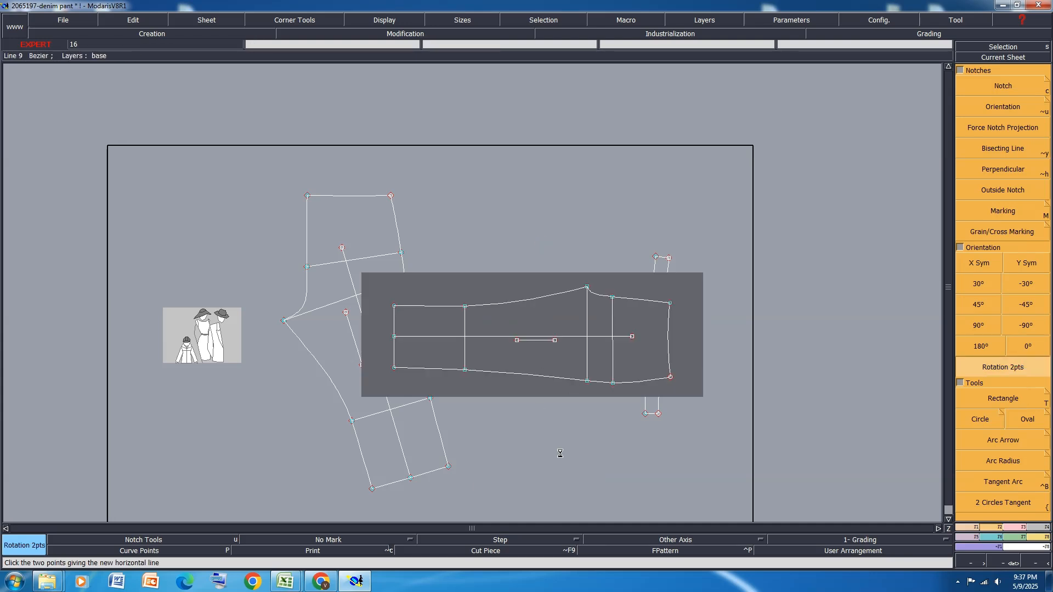
click(411, 478)
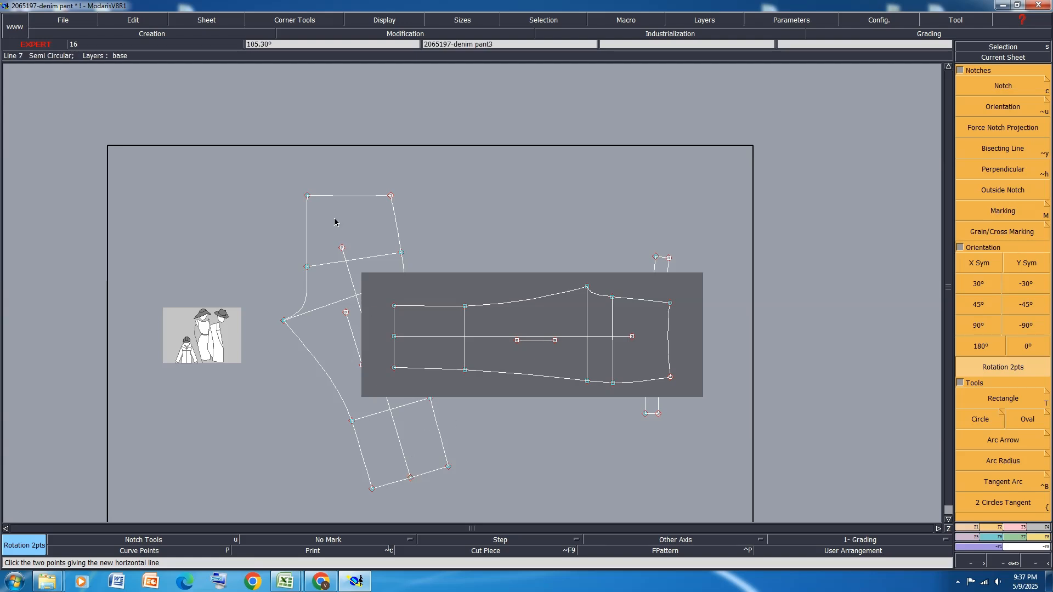
click(343, 248)
key(j)
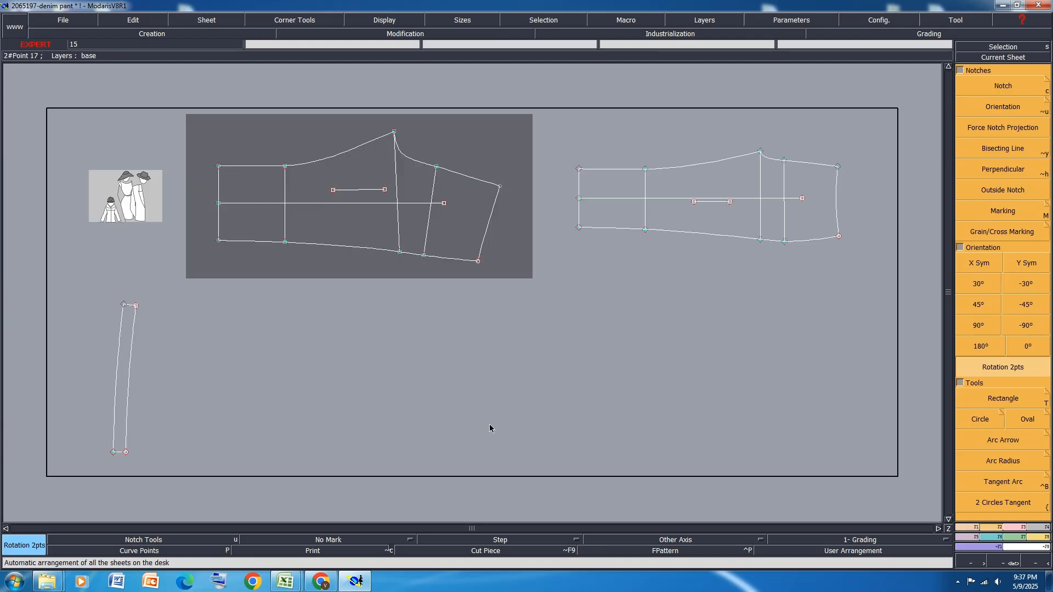
Save the model with the rotated leg pieces, continuing past the anomalies
key(ctrl+s)
click(468, 351)
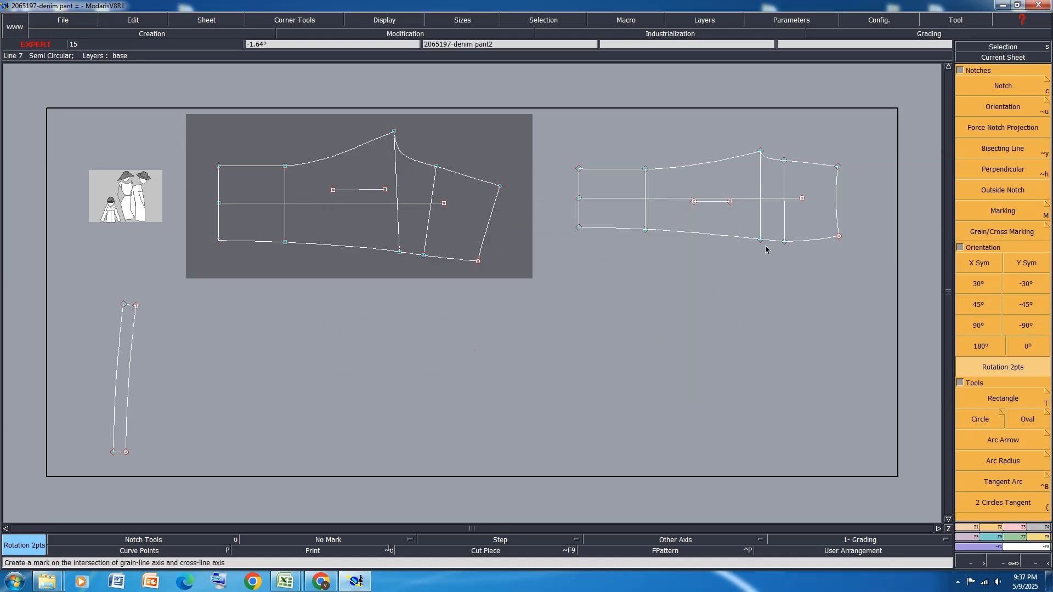
key(ctrl+s)
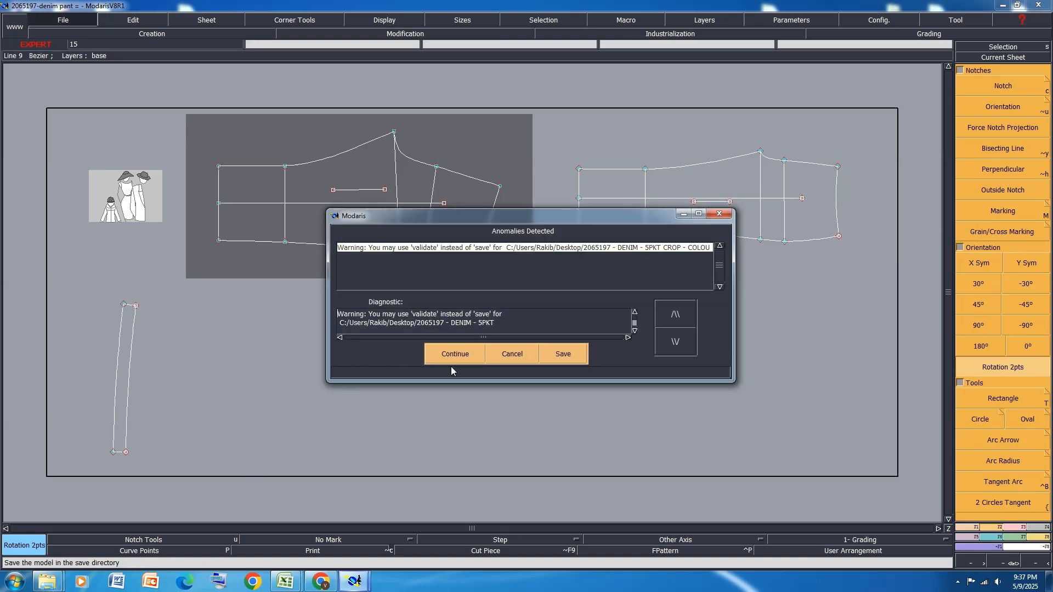
click(458, 354)
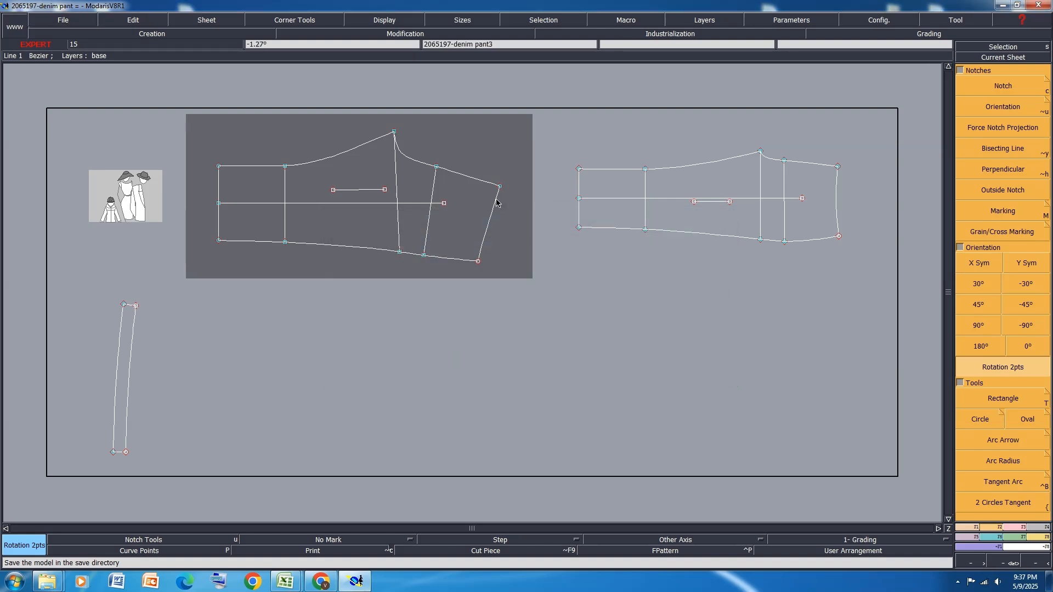
Measure the back piece's waistline length and place a developed point on the waistband's outer long edge, starting from its lower corner
key(l)
click(496, 200)
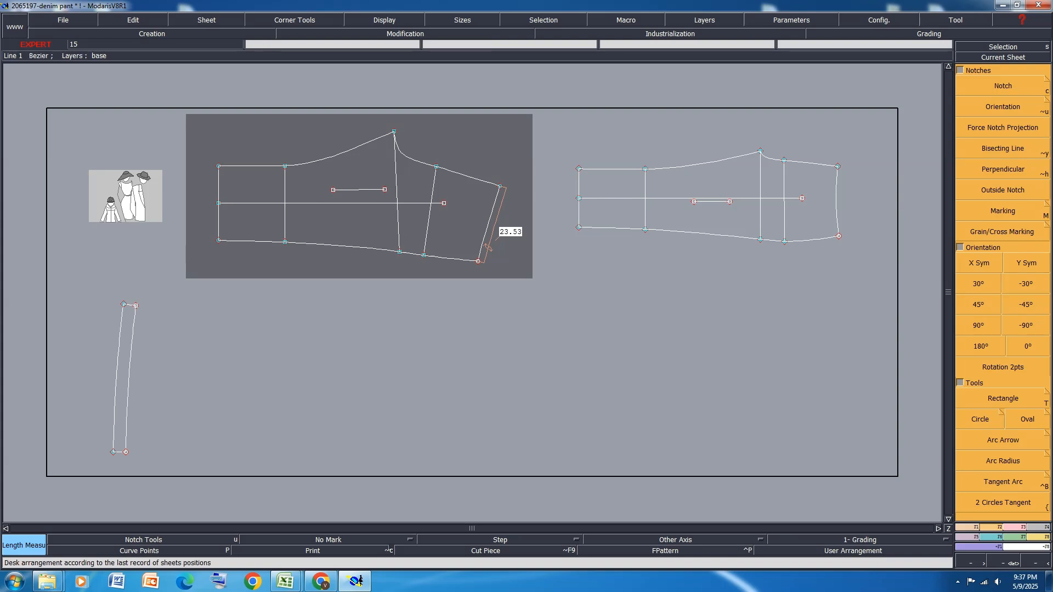
click(972, 533)
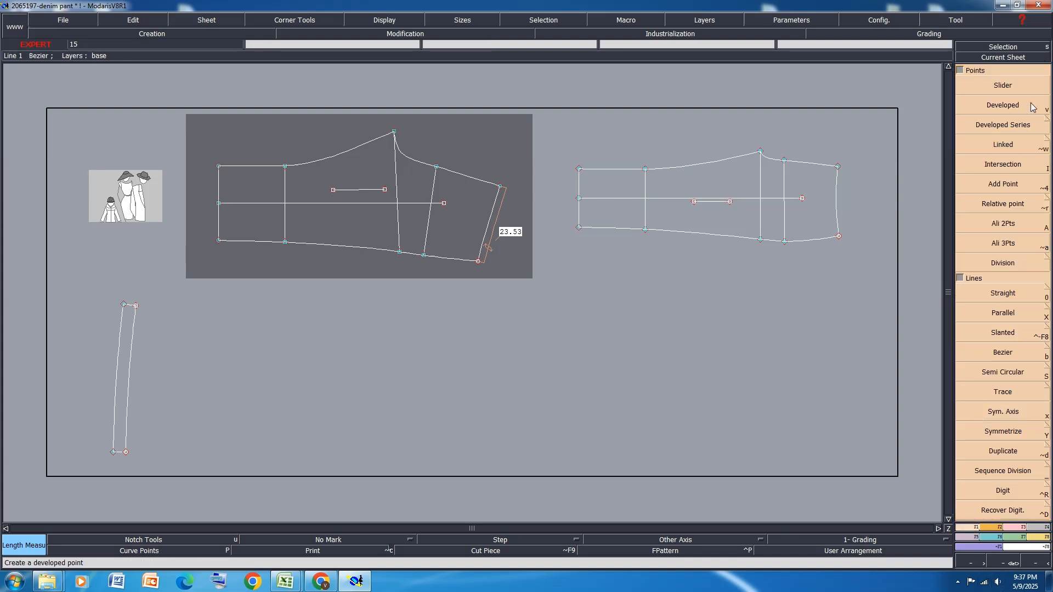
click(1009, 105)
click(113, 452)
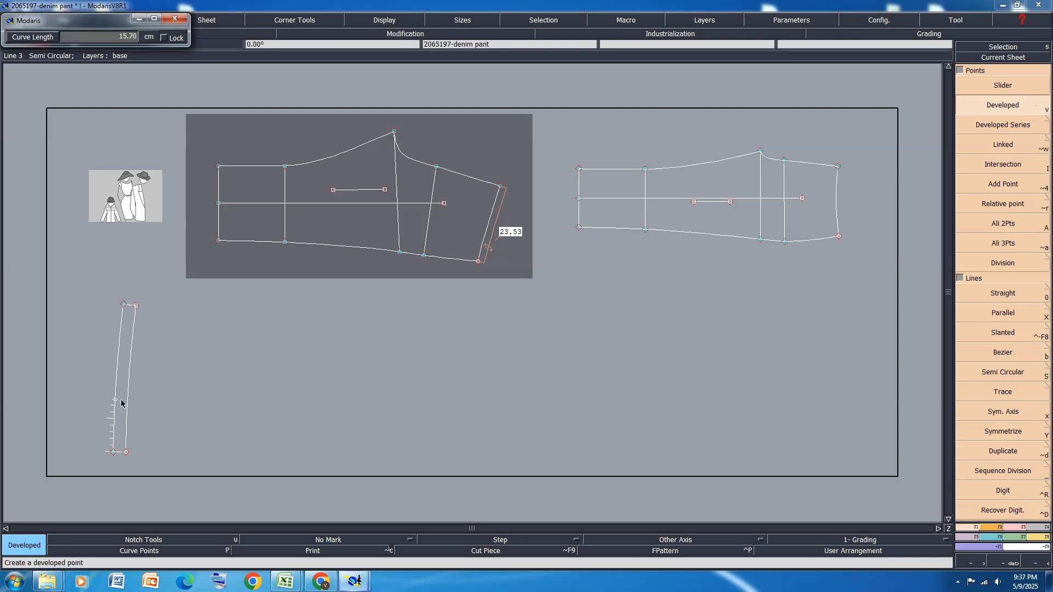
click(120, 392)
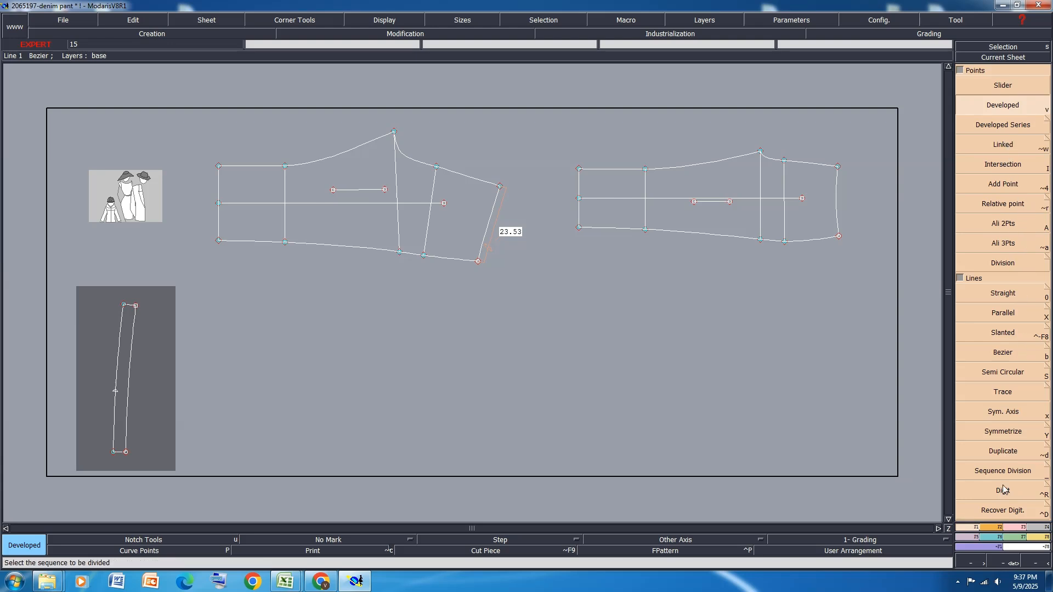
Constrain the waistband's developed point by measure to the back piece's waistline length
click(1011, 531)
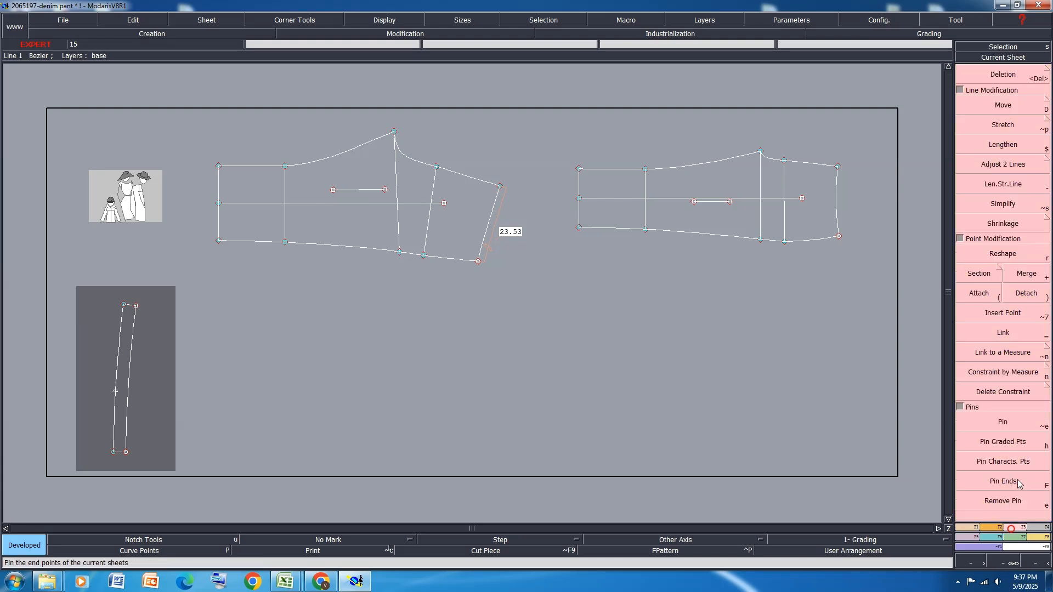
click(1003, 372)
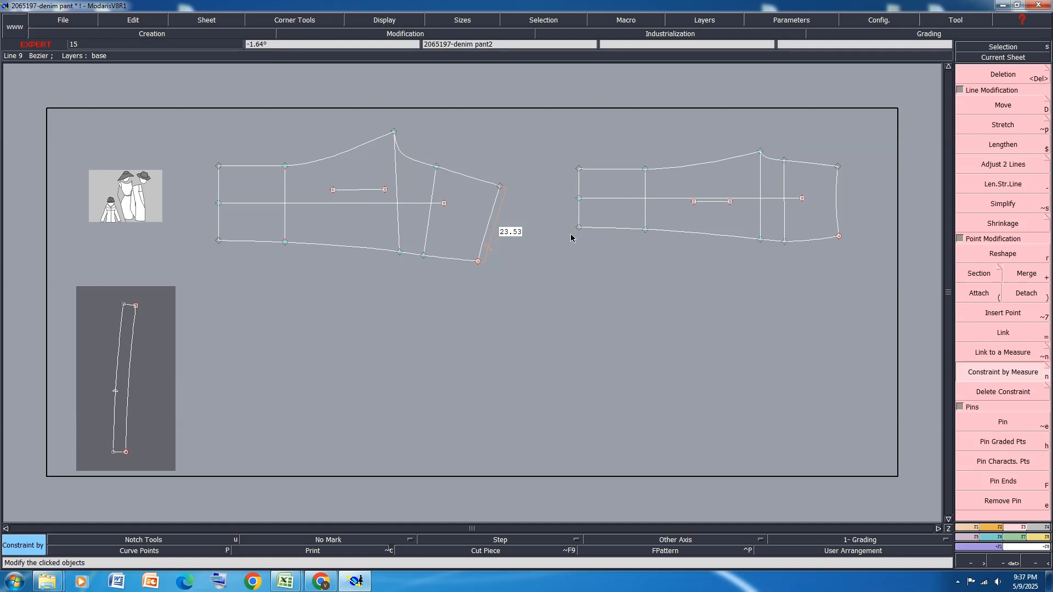
click(117, 394)
click(500, 229)
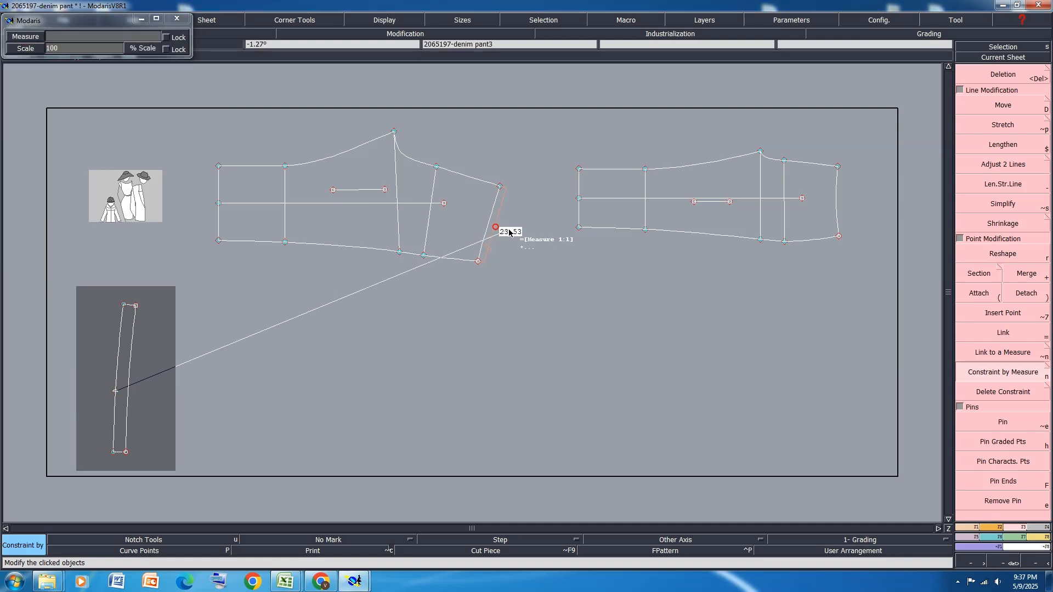
click(116, 373)
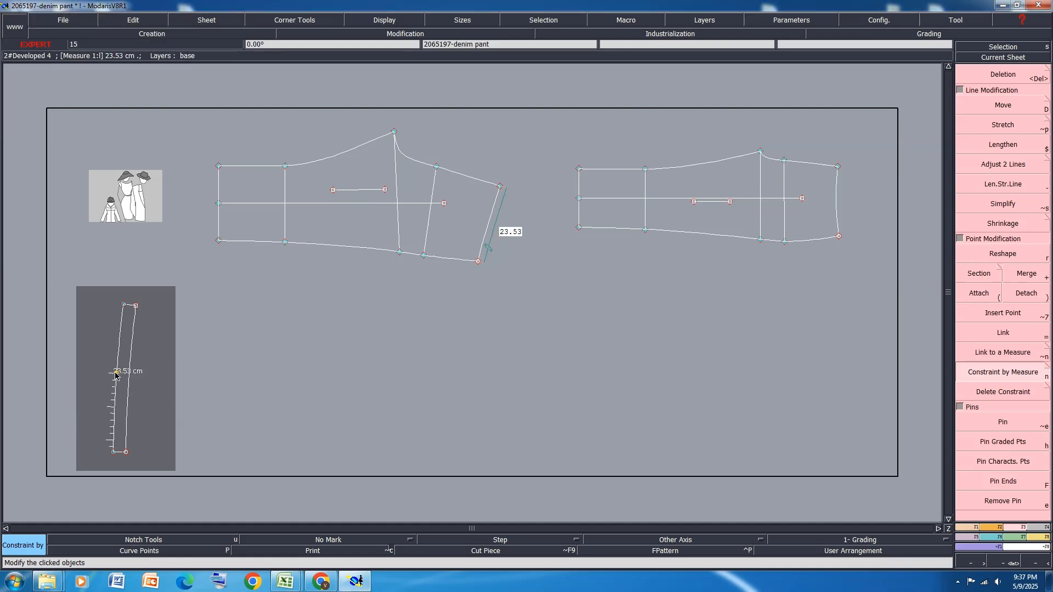
Add a notch at the waistband's developed point and save the model, continuing past the anomalies
click(995, 528)
click(1003, 87)
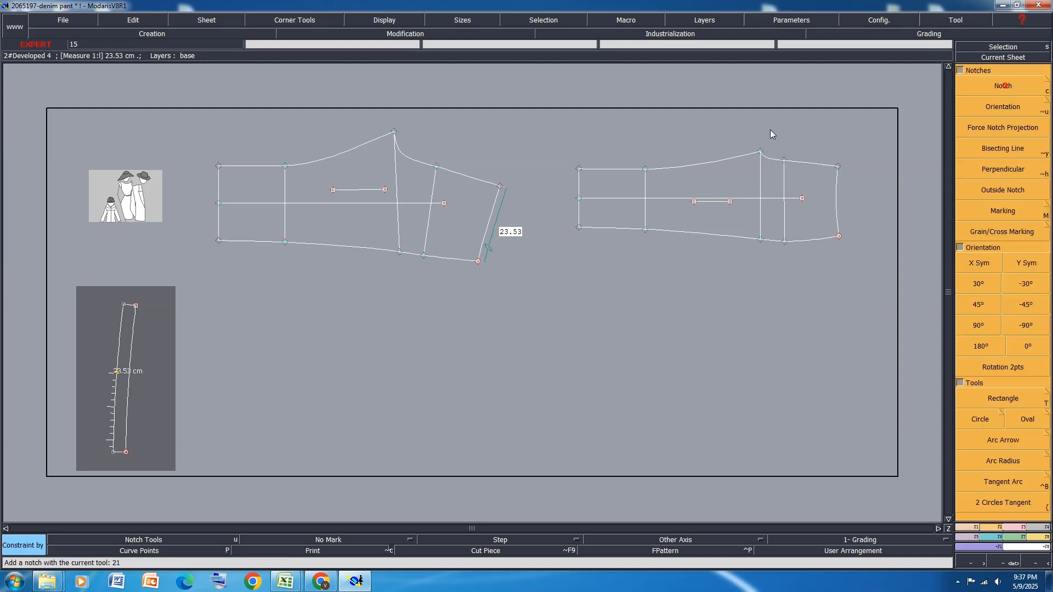
click(114, 373)
scroll(110, 374, up, 8)
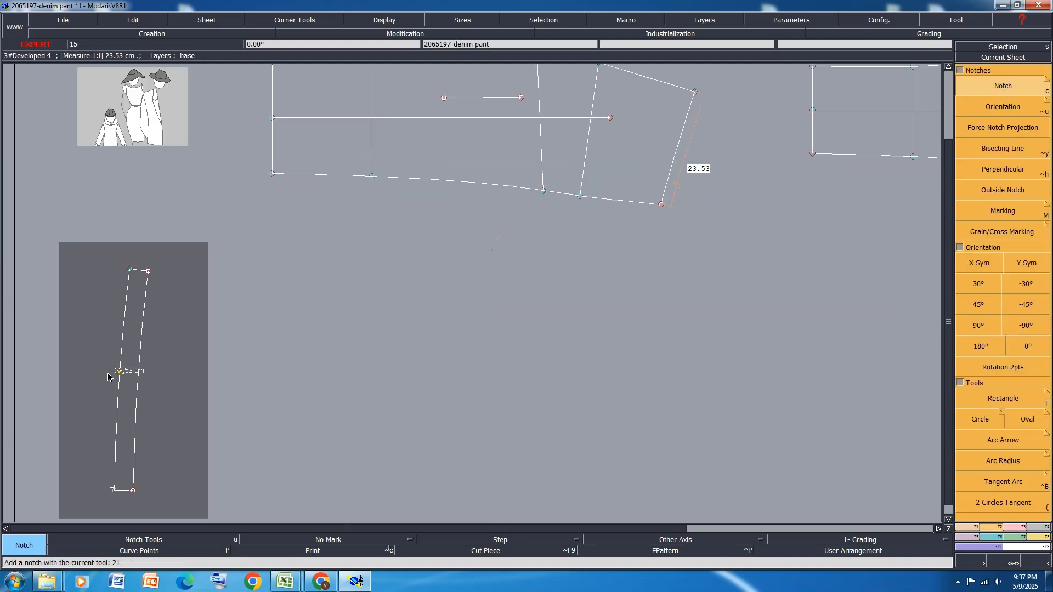
scroll(316, 376, down, 3)
key(ctrl+s)
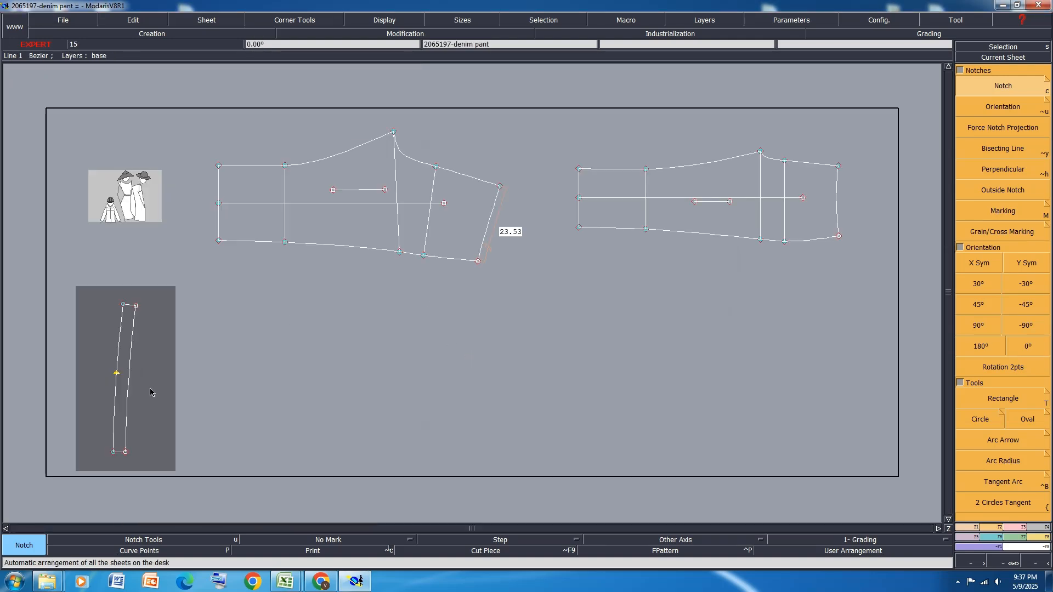
key(ctrl+s)
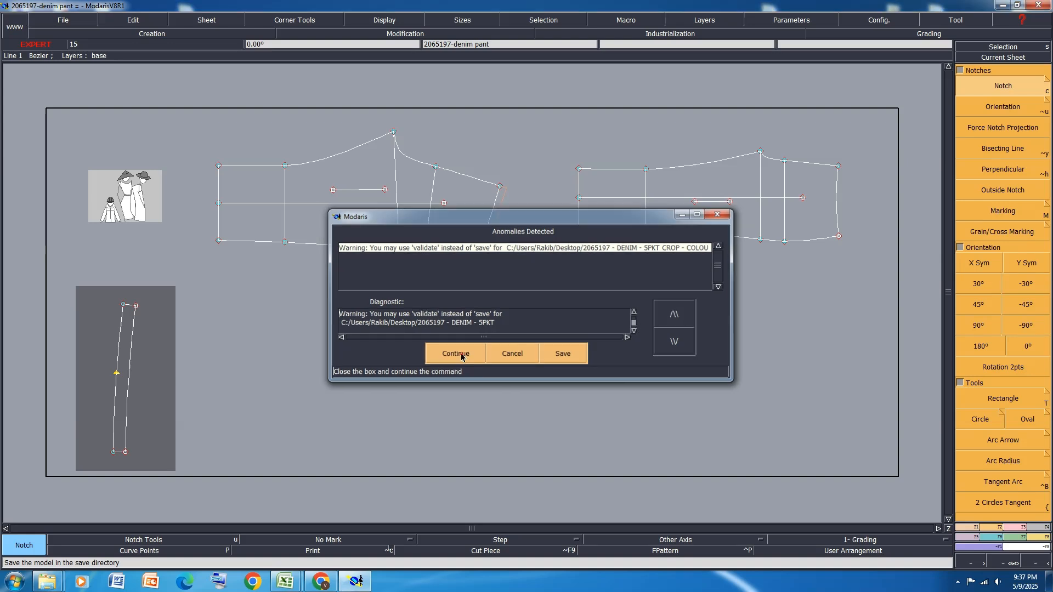
click(466, 348)
Move both ends of the back waistline together by ShiftX 0 and ShiftY -.15 cm, and save the model past the anomalies
scroll(423, 242, up, 3)
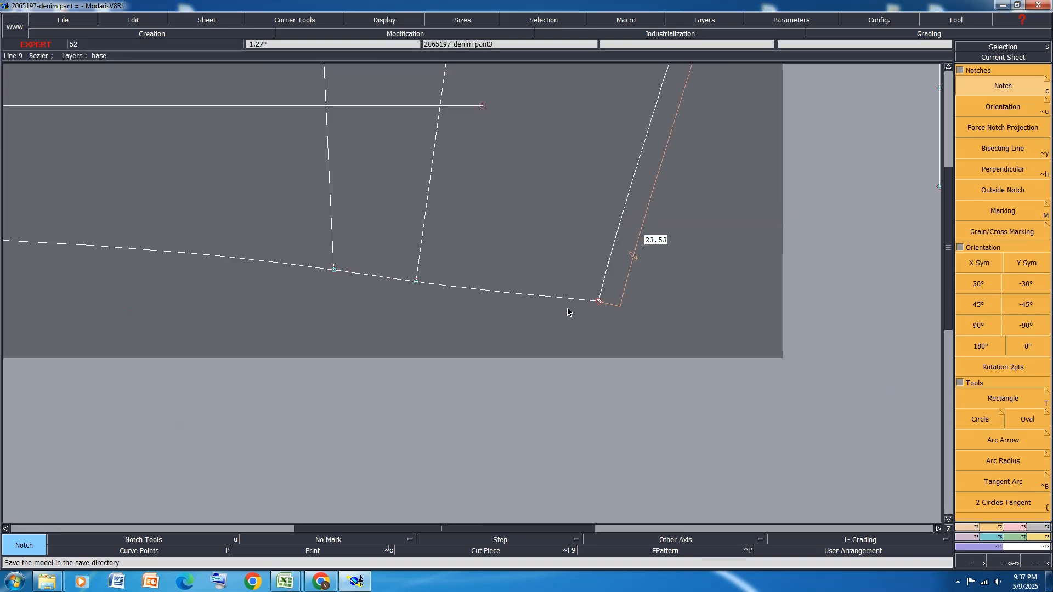
scroll(567, 308, up, 1)
scroll(550, 316, down, 1)
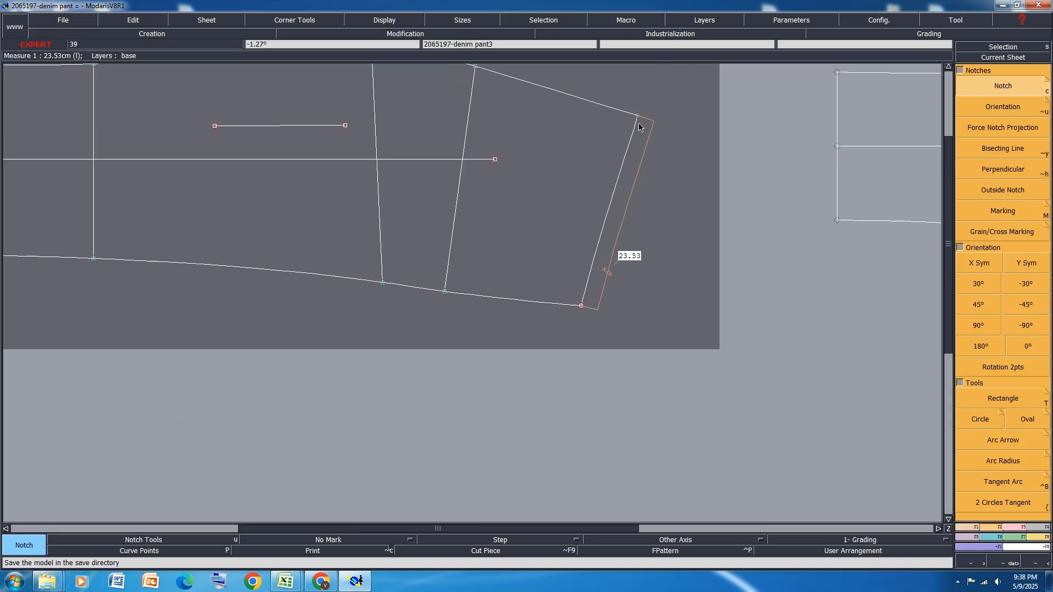
drag(658, 88, 555, 362)
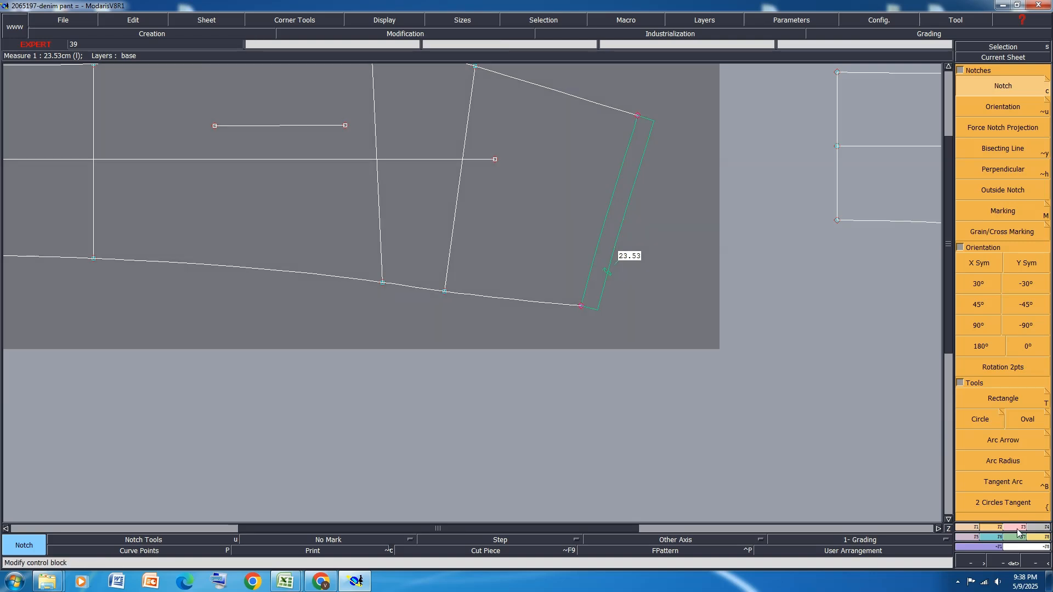
click(1018, 528)
click(1015, 104)
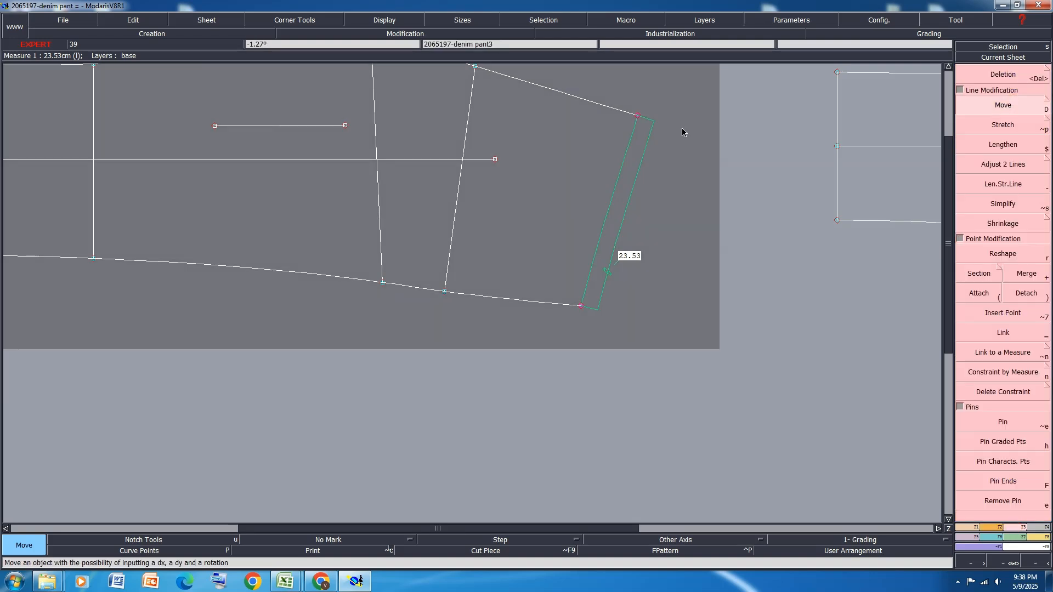
click(638, 118)
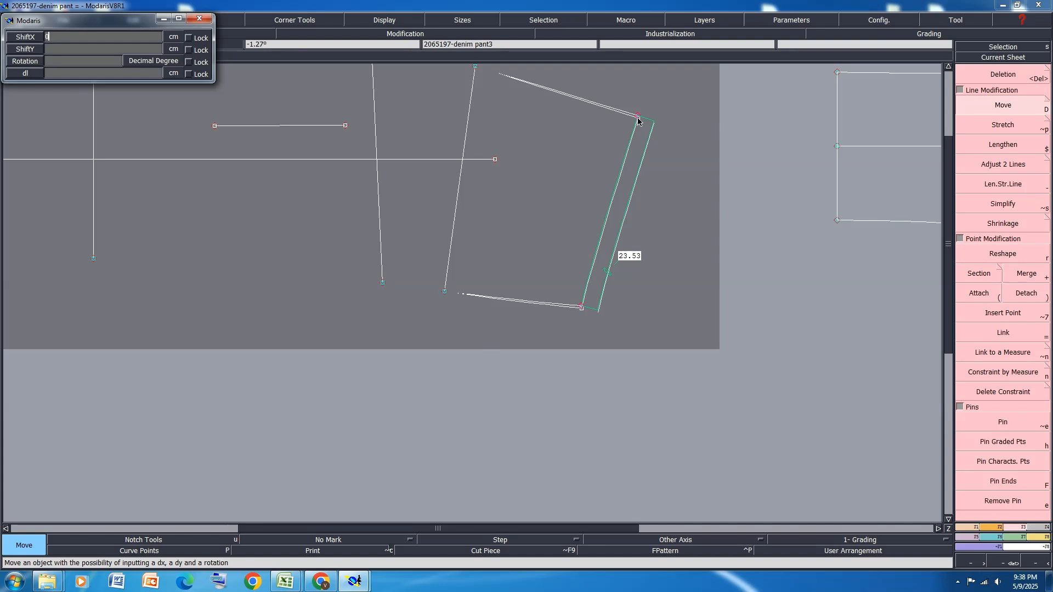
text(0)
key(Return)
text(-.15)
key(Return)
click(638, 118)
scroll(659, 213, down, 1)
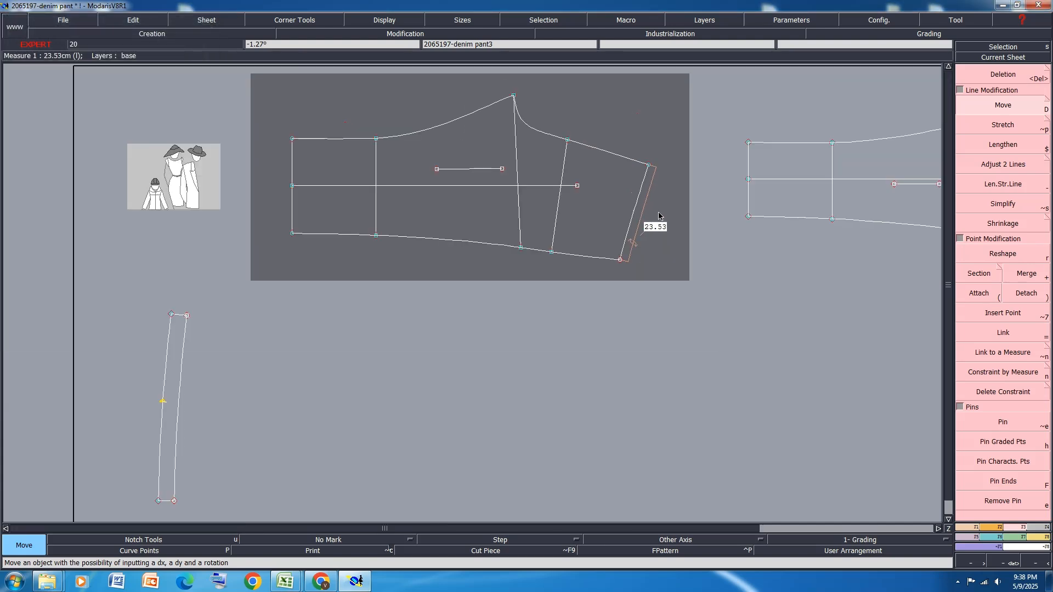
key(ctrl+s)
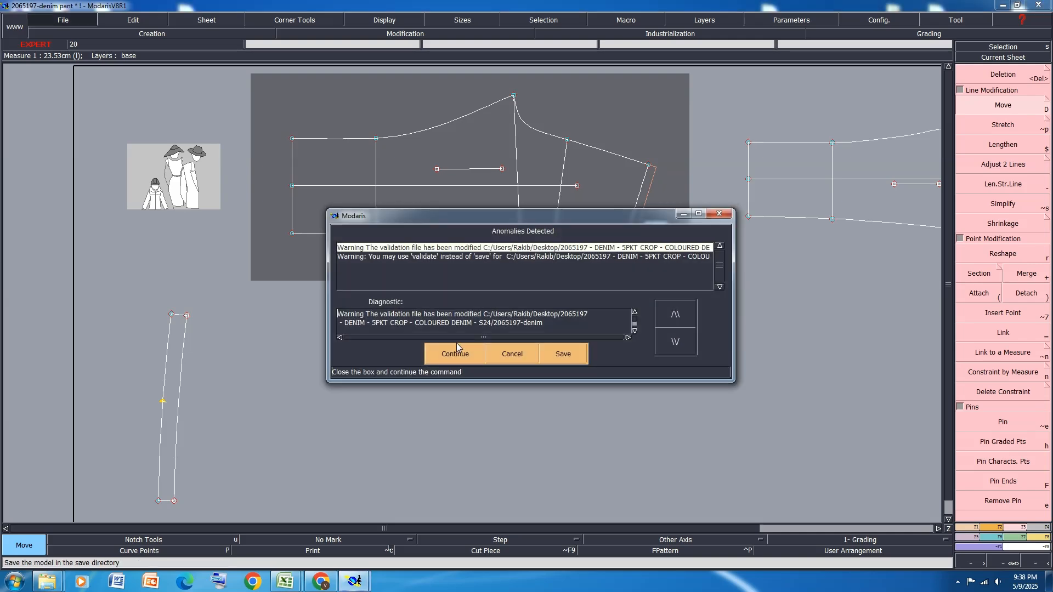
click(456, 354)
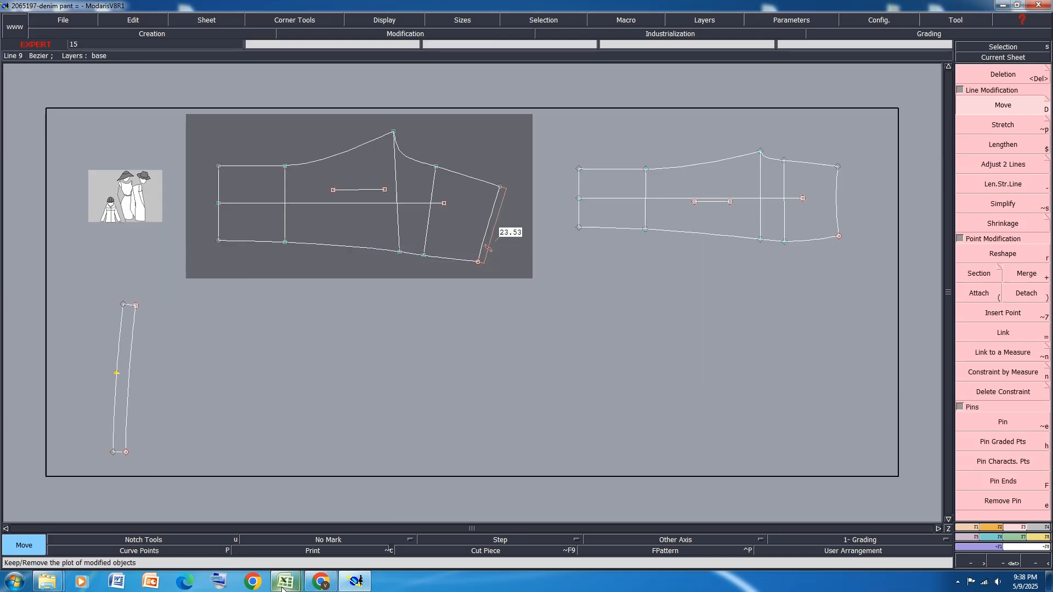
Switch to the Excel size specification and fill the front fly, zipper length and back rise rows (27, 28 and 25) yellow
mouse_move(284, 584)
click(313, 537)
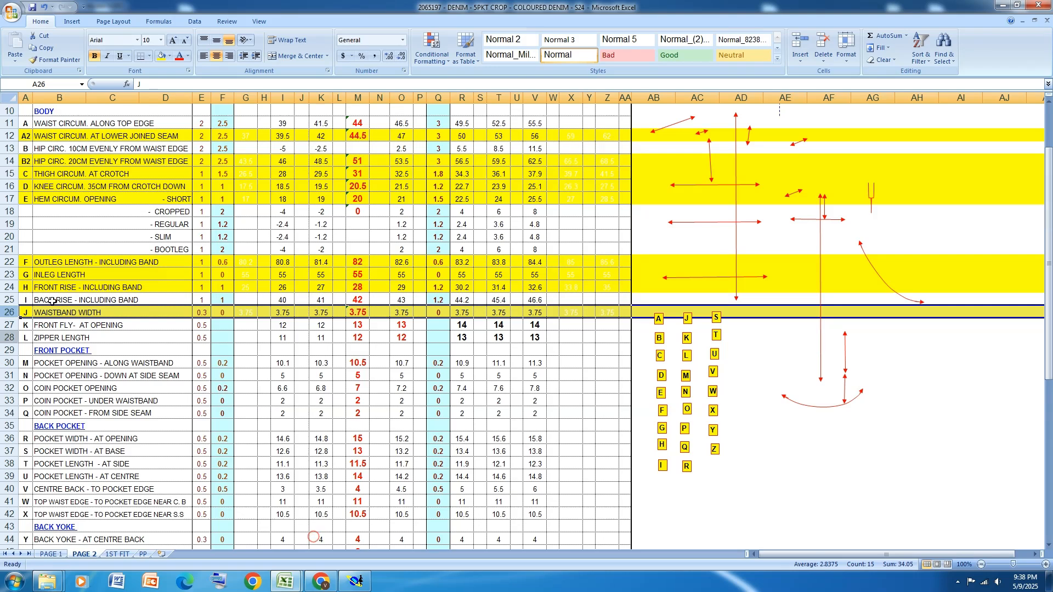
scroll(53, 296, down, 1)
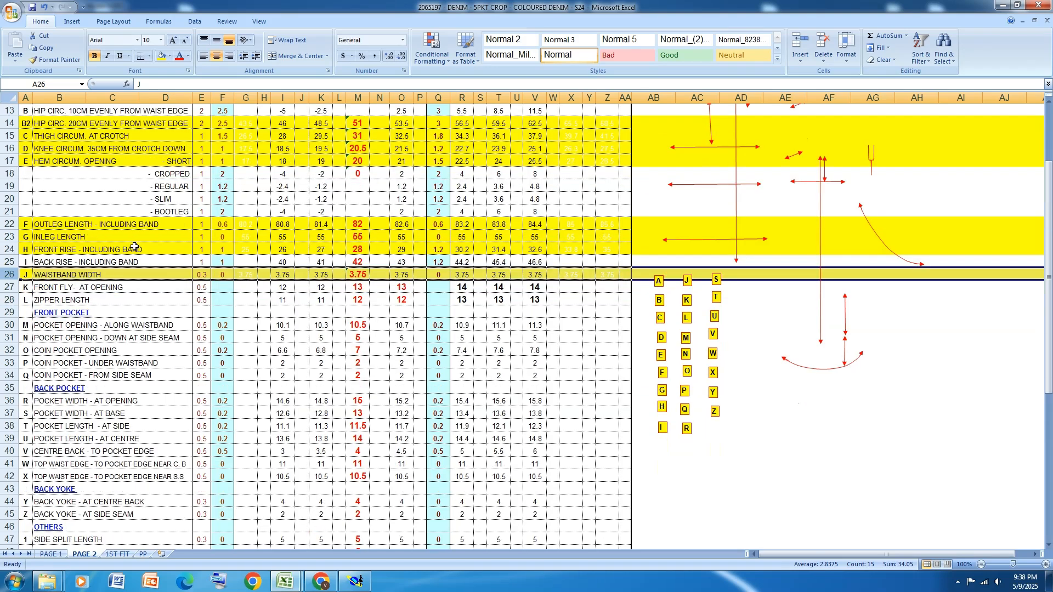
click(8, 287)
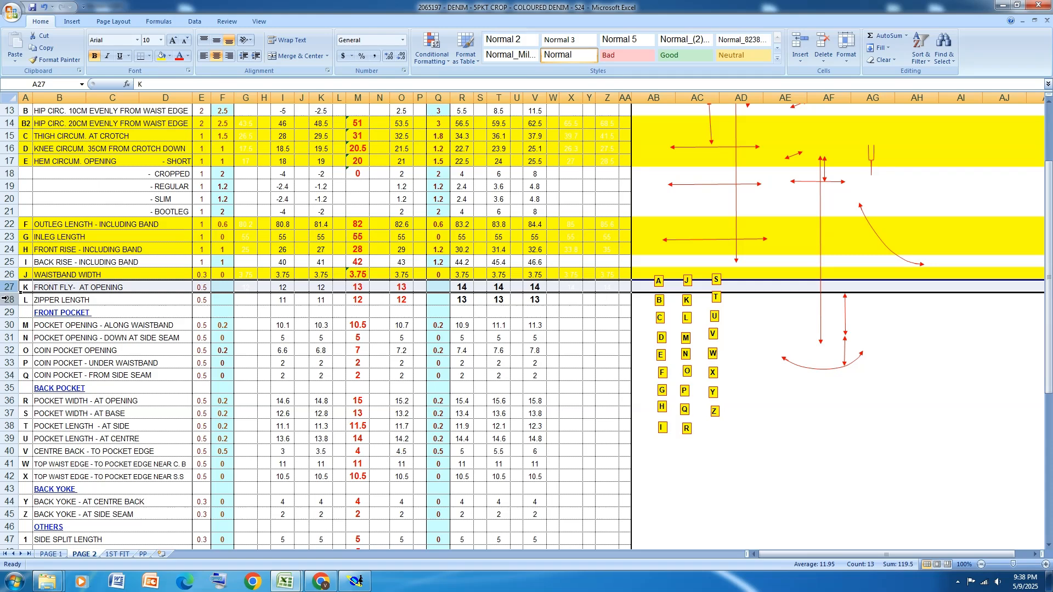
drag(8, 288, 8, 300)
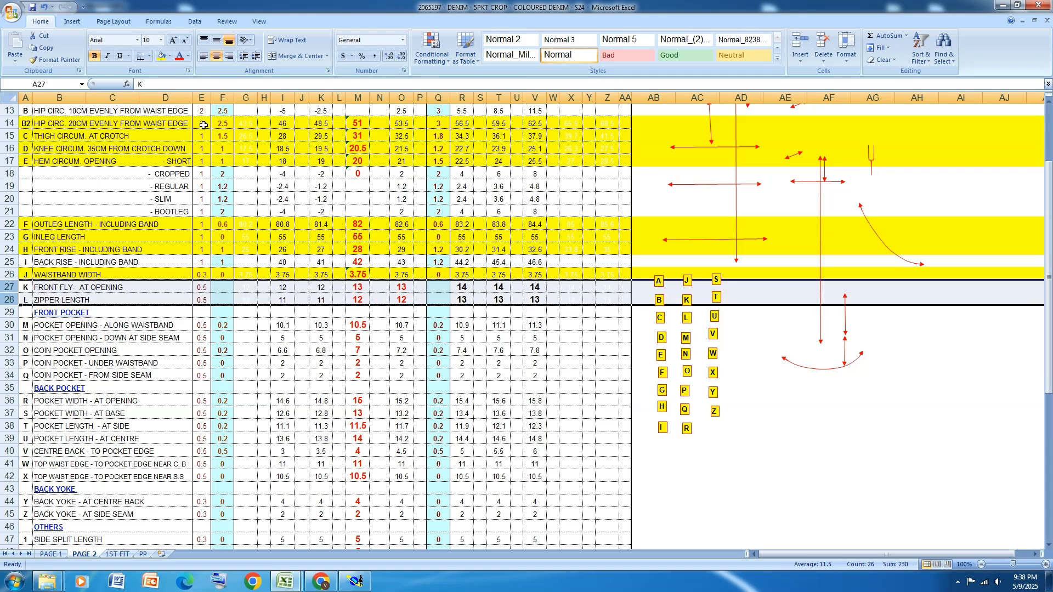
click(161, 56)
click(9, 262)
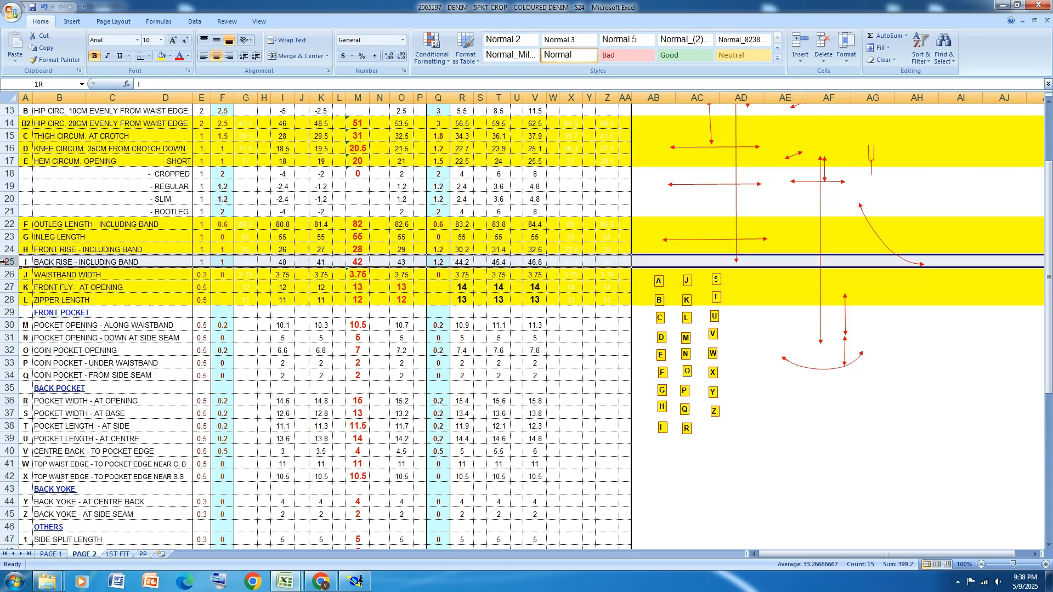
click(161, 57)
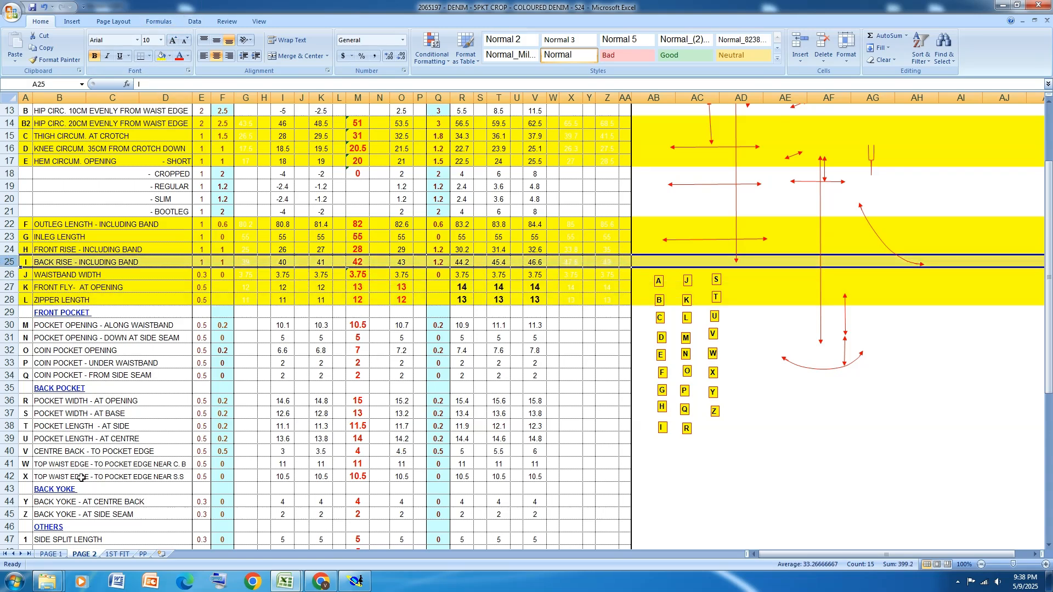
Examine the remaining pocket, back yoke and belt loop measurements, the sketches and the header of the size specification
scroll(245, 287, down, 1)
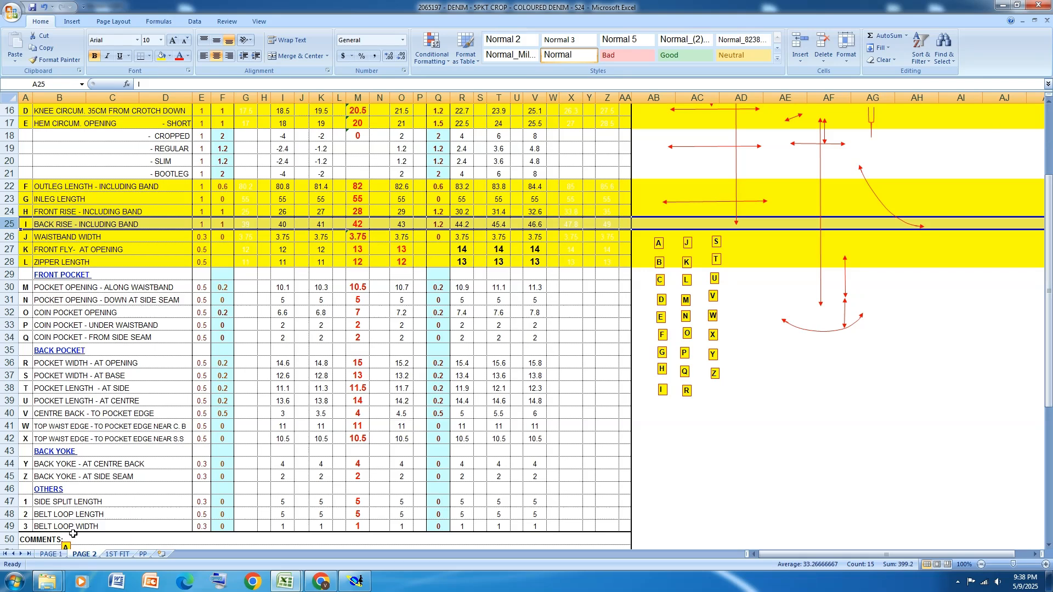
scroll(92, 334, down, 1)
scroll(142, 410, down, 1)
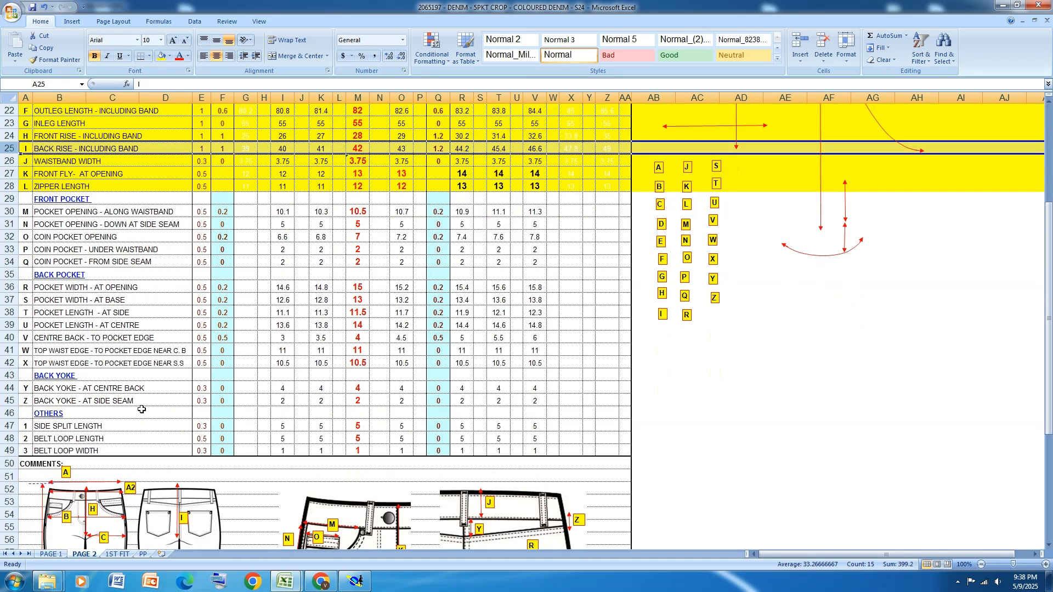
scroll(142, 410, down, 2)
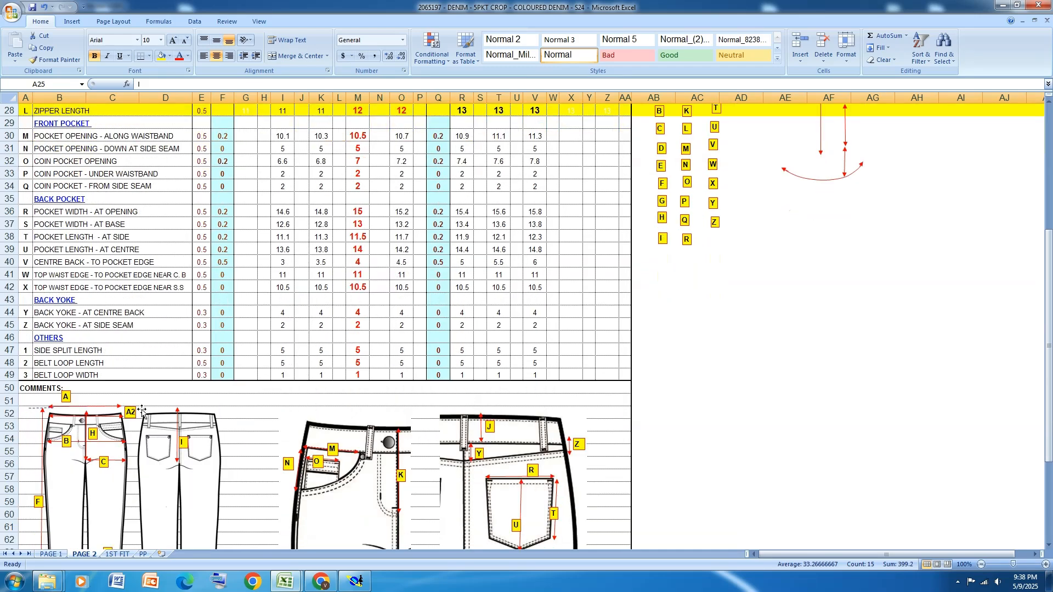
scroll(166, 399, up, 9)
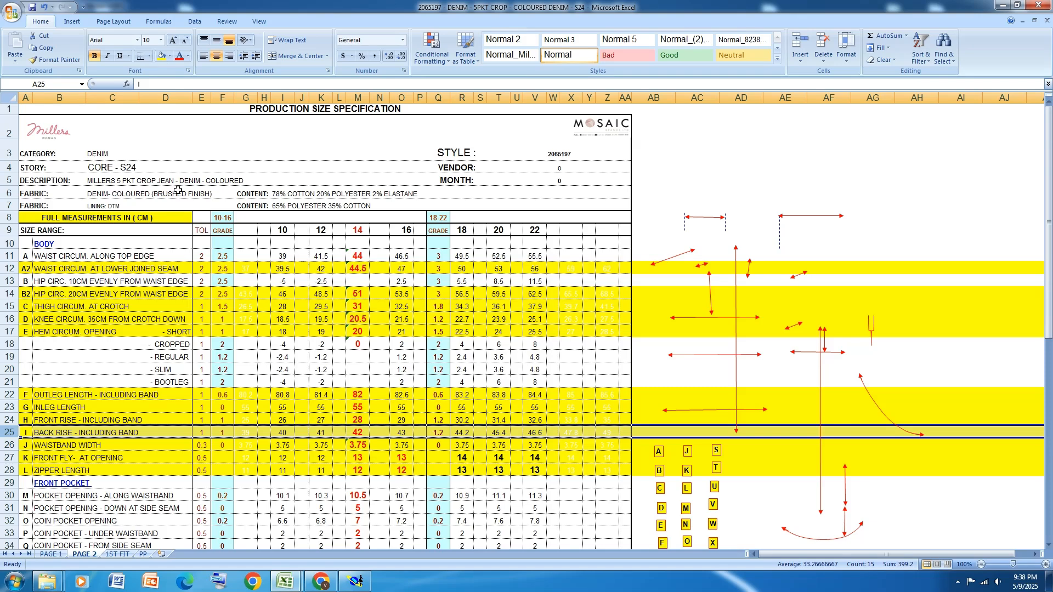
scroll(177, 191, down, 1)
scroll(177, 190, down, 1)
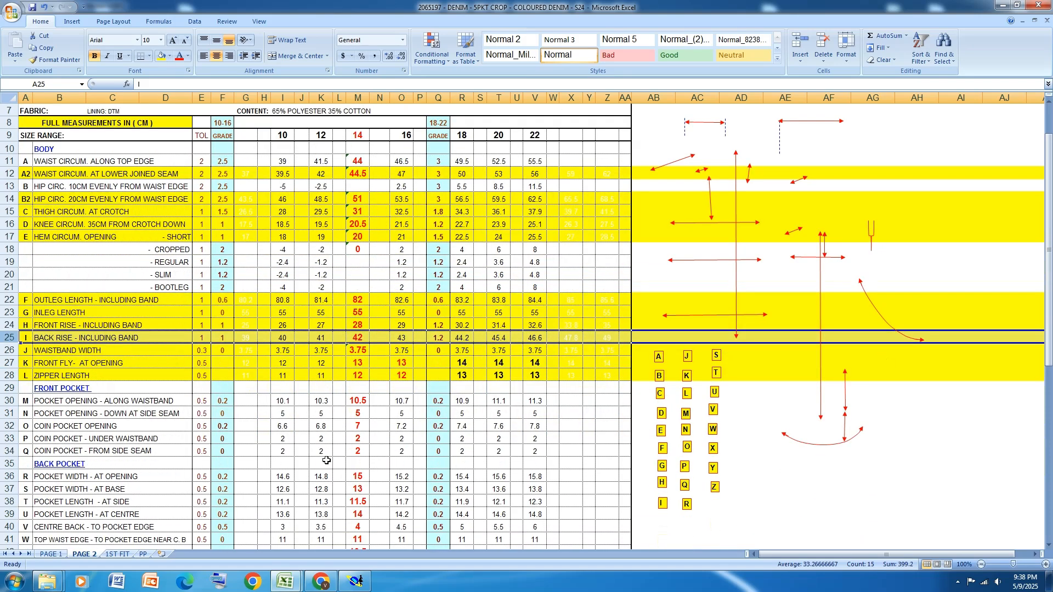
Switch to Modaris, arrange all the sheets automatically and save the model, continuing past the anomalies
click(356, 582)
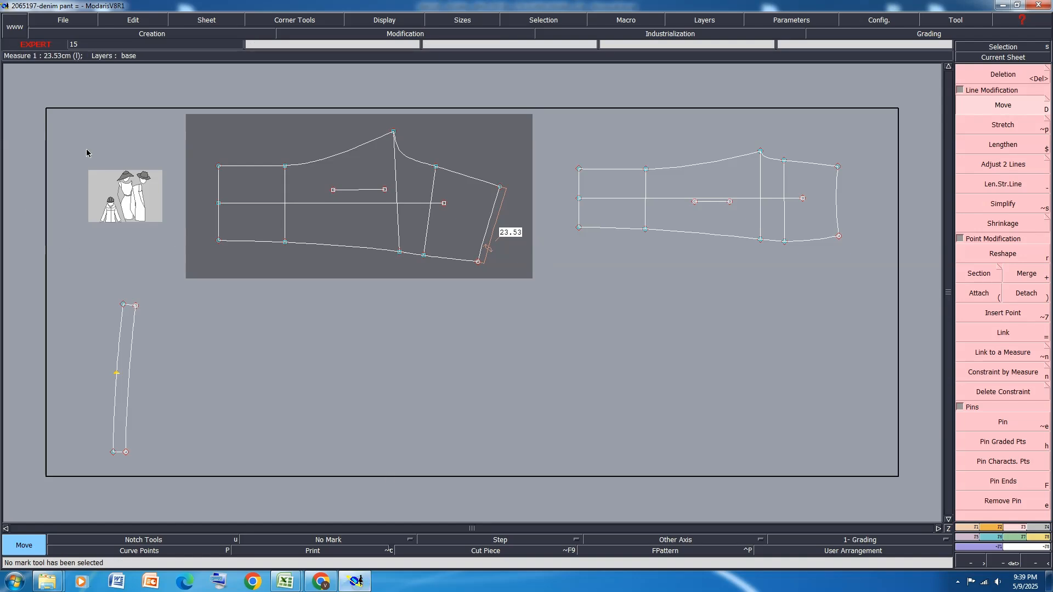
scroll(841, 179, up, 3)
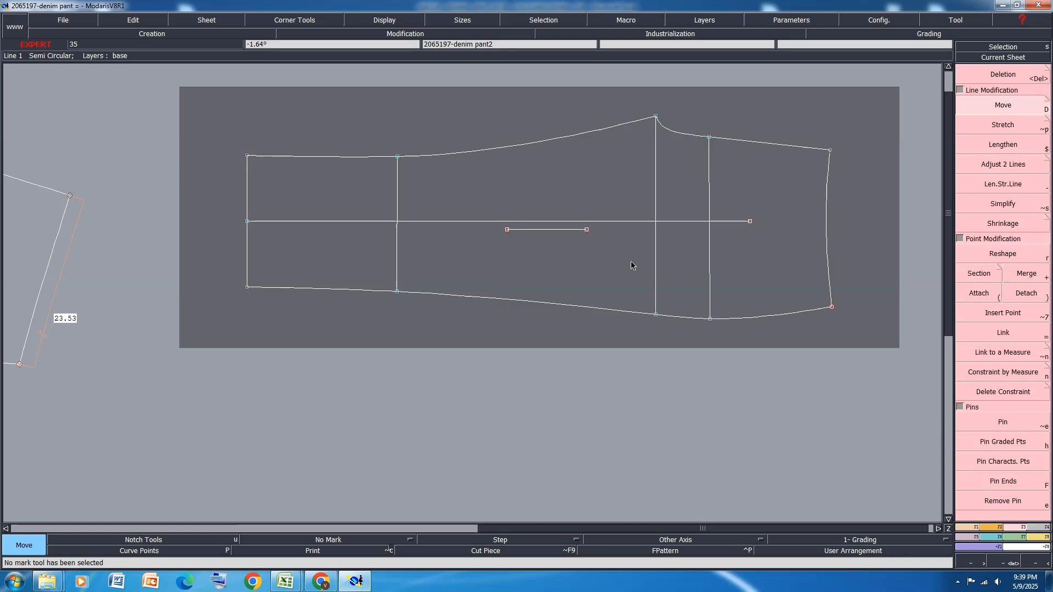
key(j)
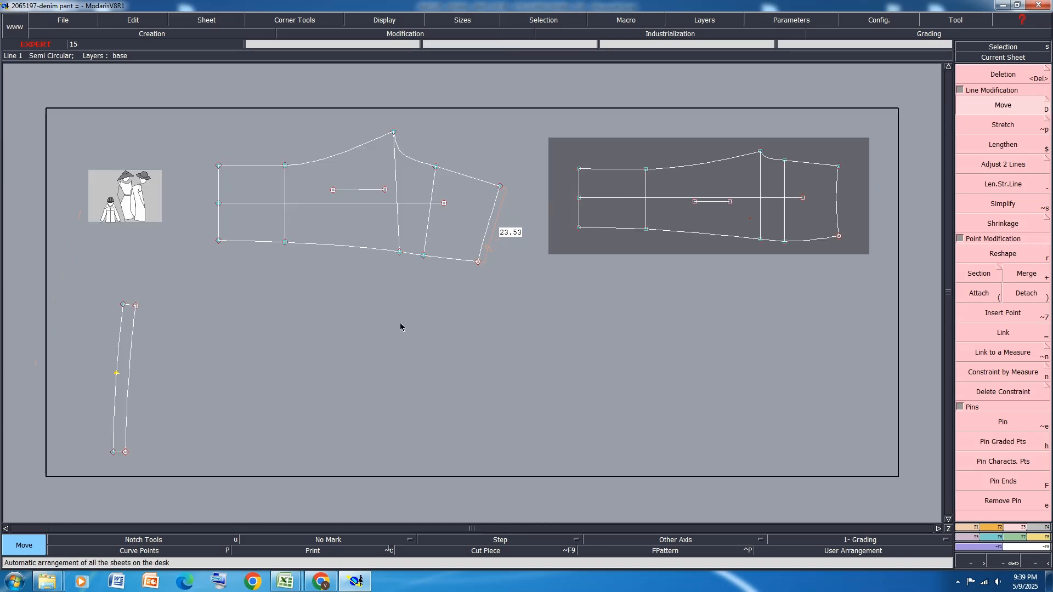
key(ctrl+s)
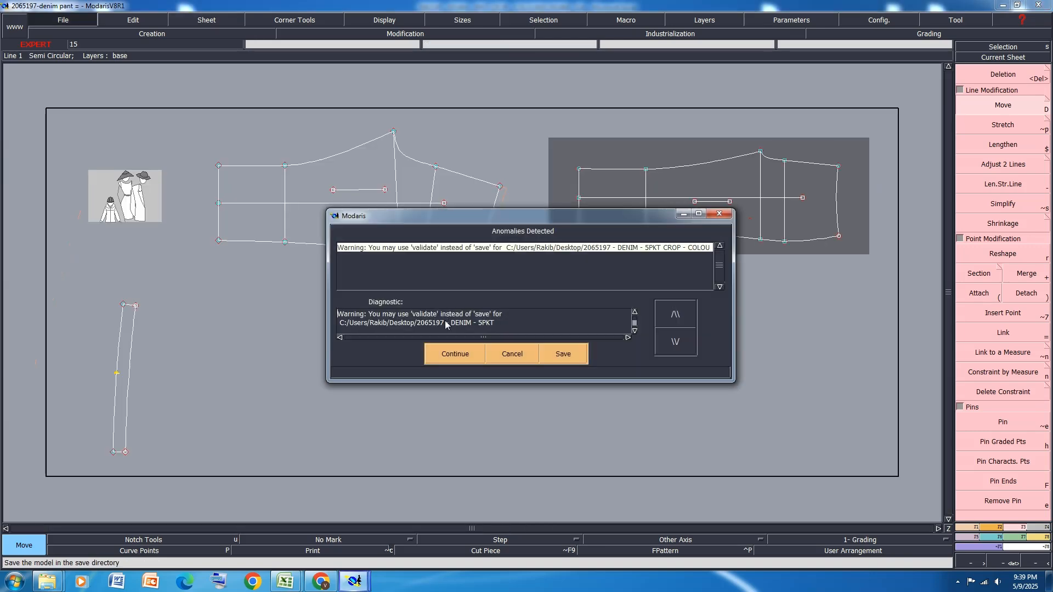
click(448, 350)
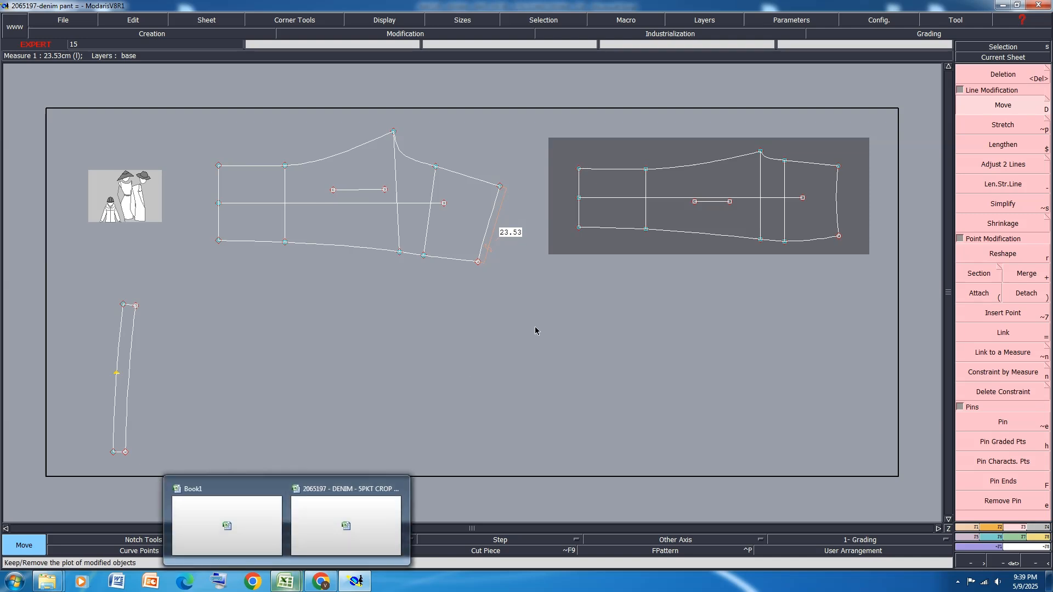
Create a new blank sheet and check the front fly and zipper lengths in the Excel size specification
click(199, 21)
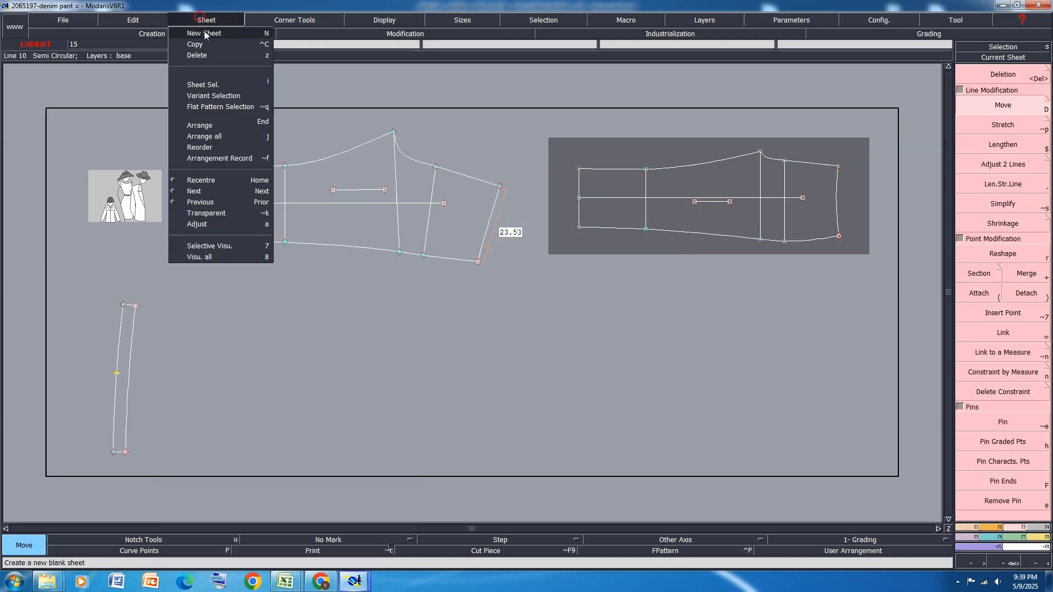
click(205, 29)
scroll(463, 281, up, 2)
scroll(448, 257, up, 1)
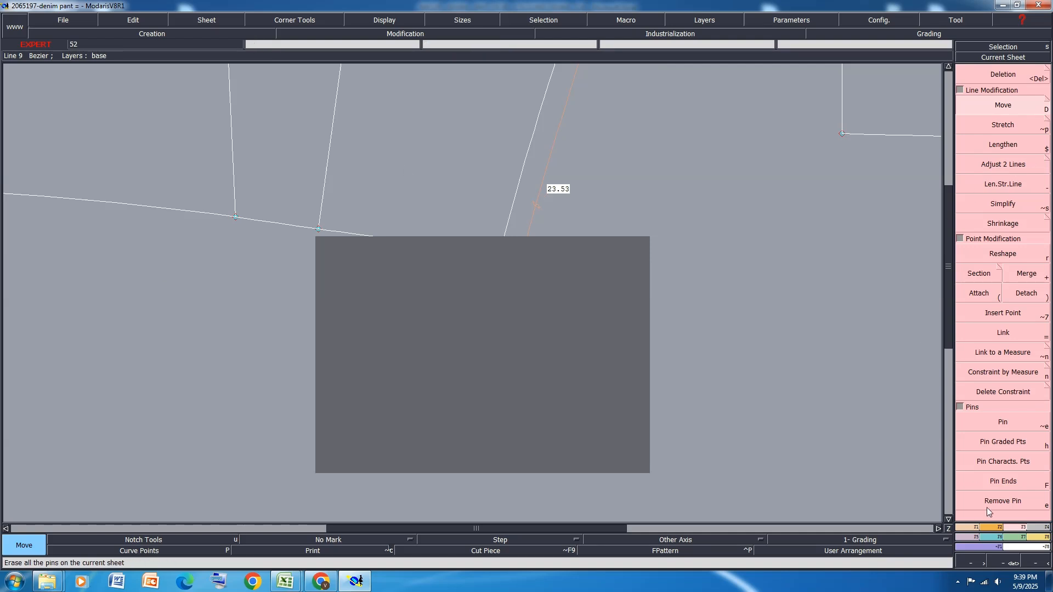
click(999, 527)
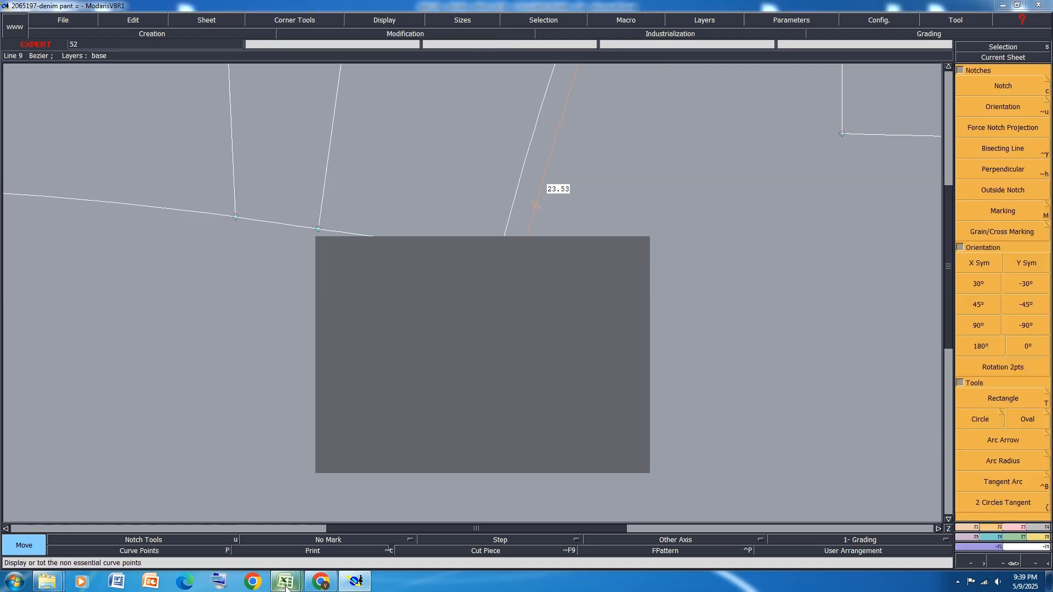
mouse_move(284, 584)
click(330, 527)
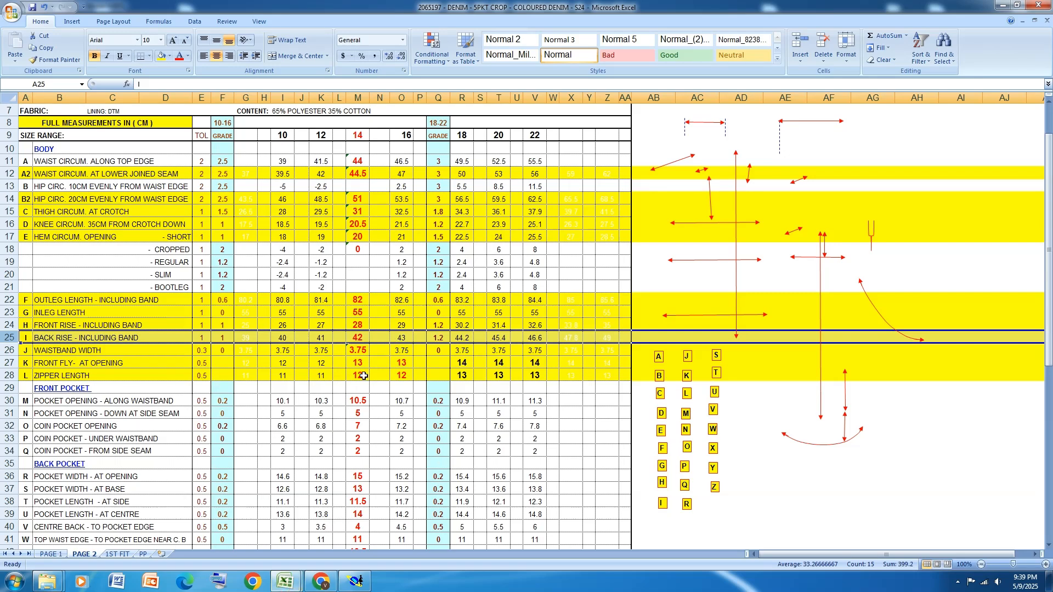
click(1003, 5)
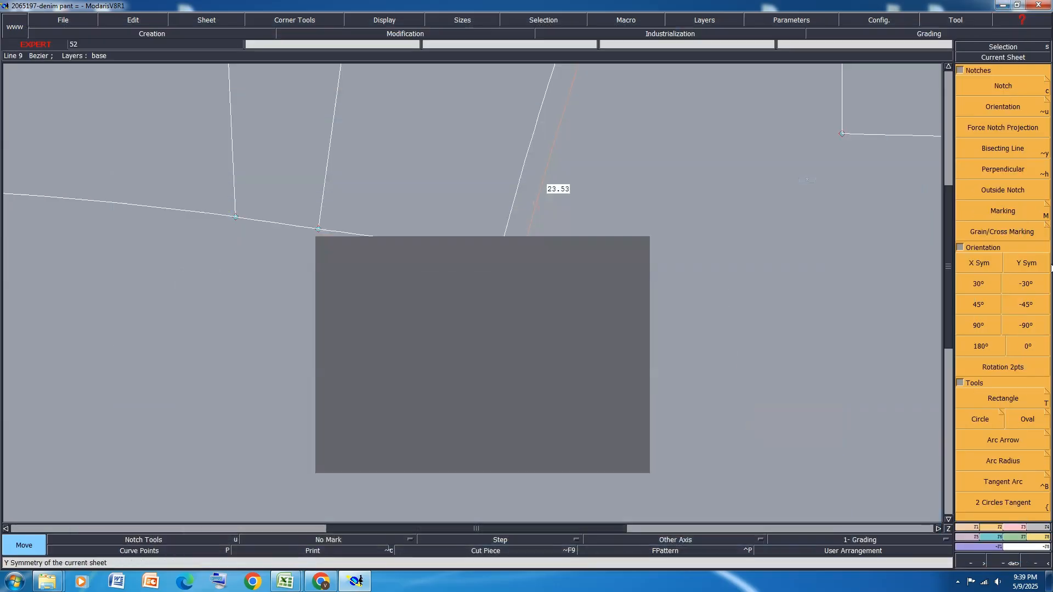
Draw a rectangle 13 cm wide and 3.5 cm high for the fly on the new blank sheet
click(1006, 368)
click(1003, 398)
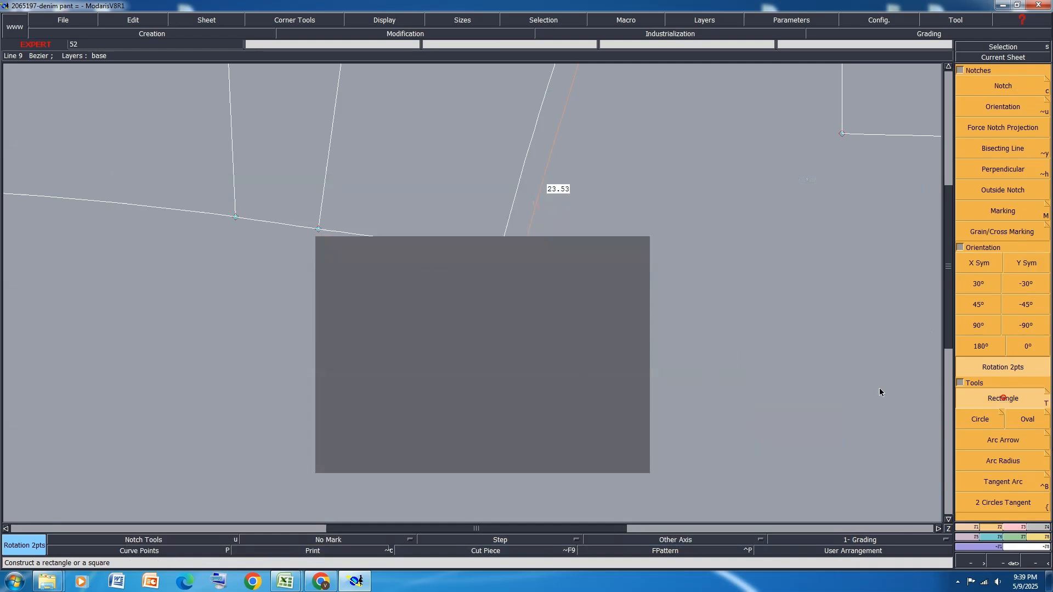
click(585, 333)
click(434, 398)
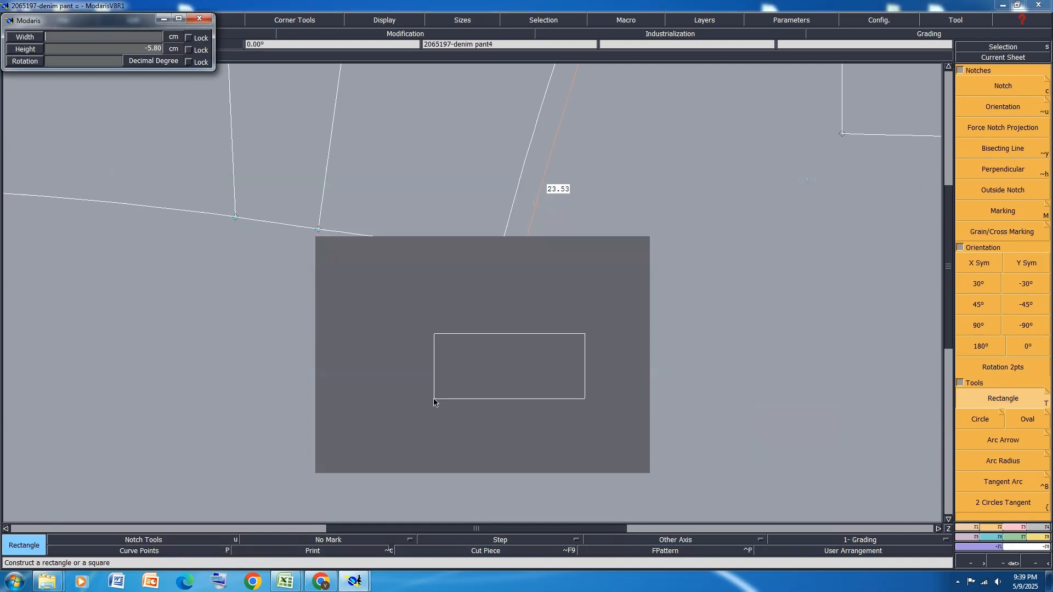
text(13)
key(Return)
text(3.5)
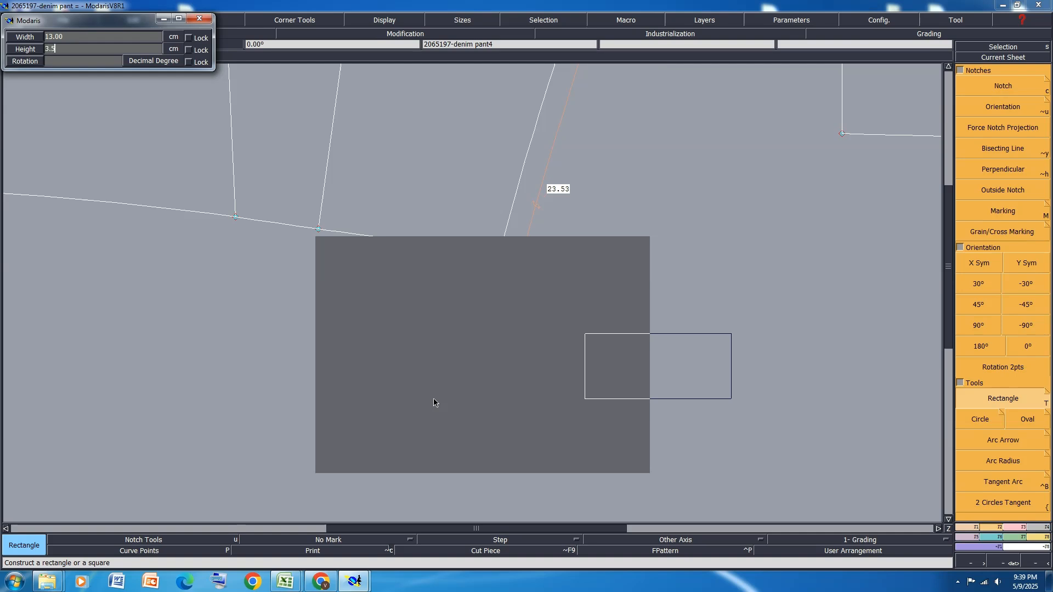
key(Return)
Create a developed point on the rectangle's upper edge with curve length -3.50 cm from the upper-left corner
scroll(662, 271, up, 2)
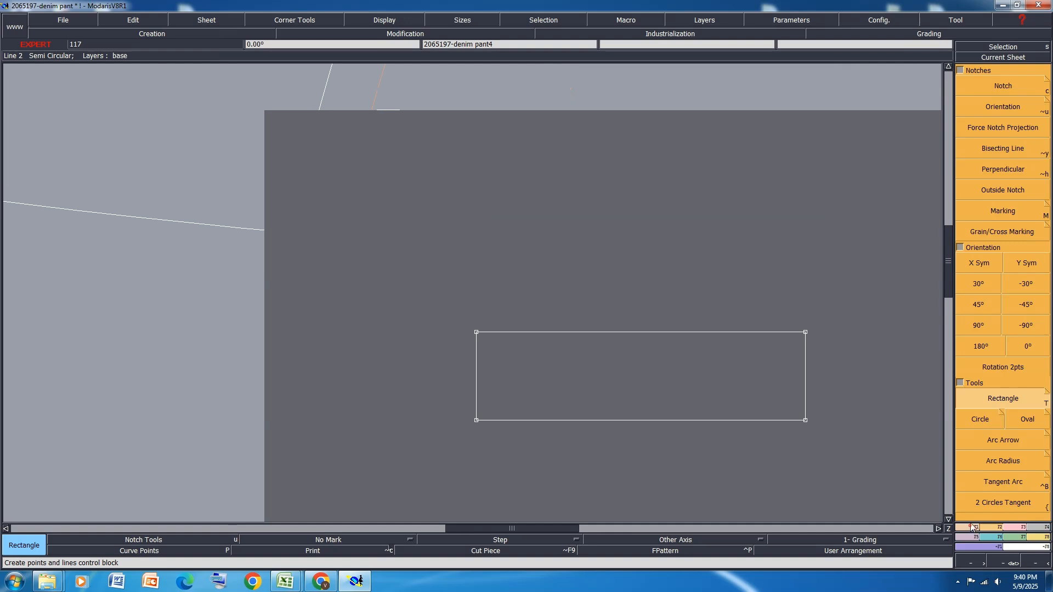
click(993, 528)
click(1001, 105)
click(479, 332)
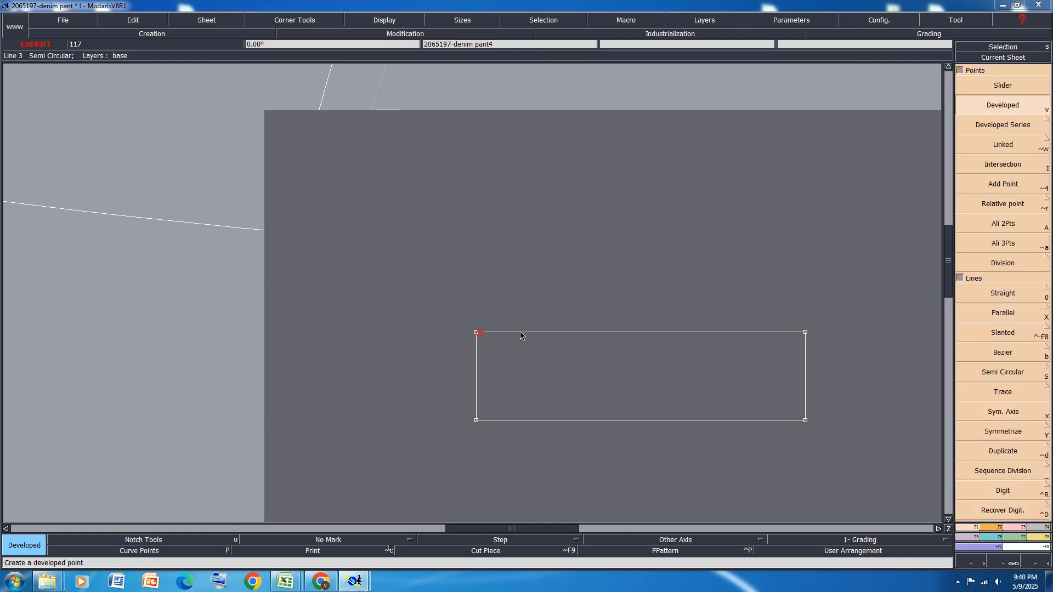
text(-3.50)
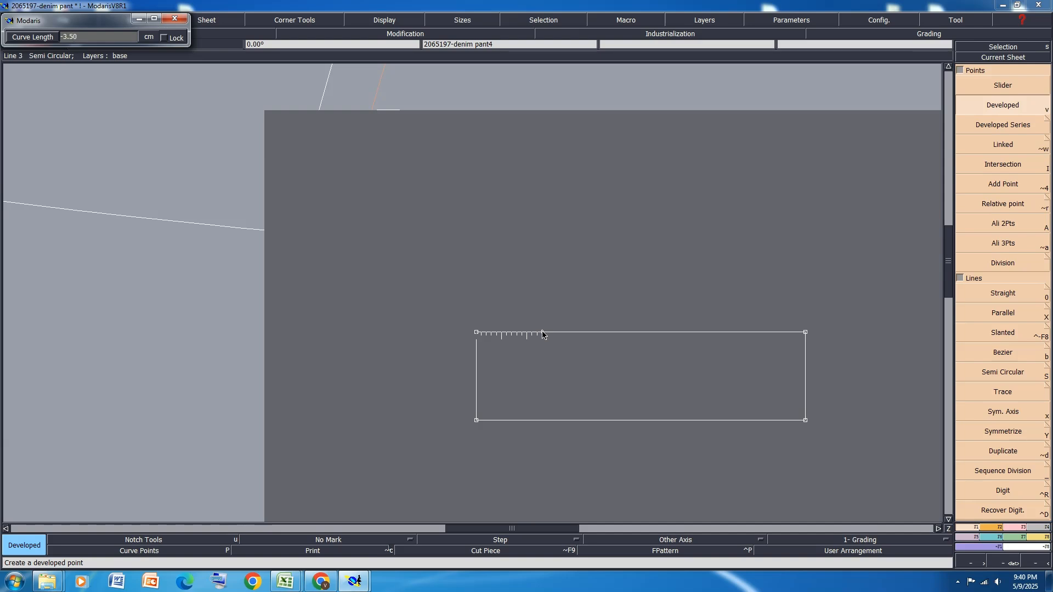
key(Return)
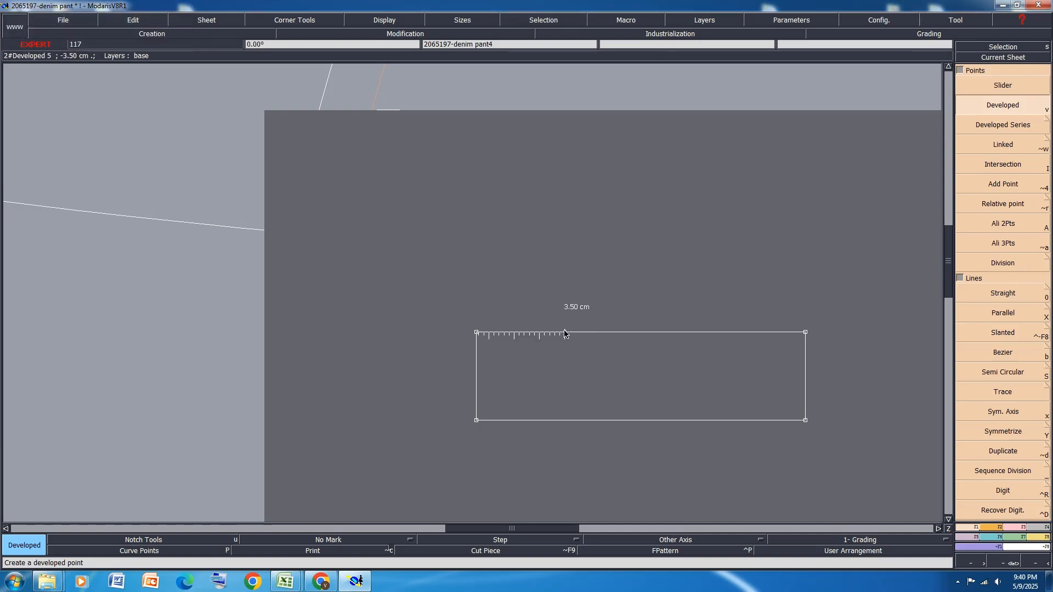
Draw a Bezier curve from the developed point to the rectangle's lower-left corner
key(b)
click(564, 332)
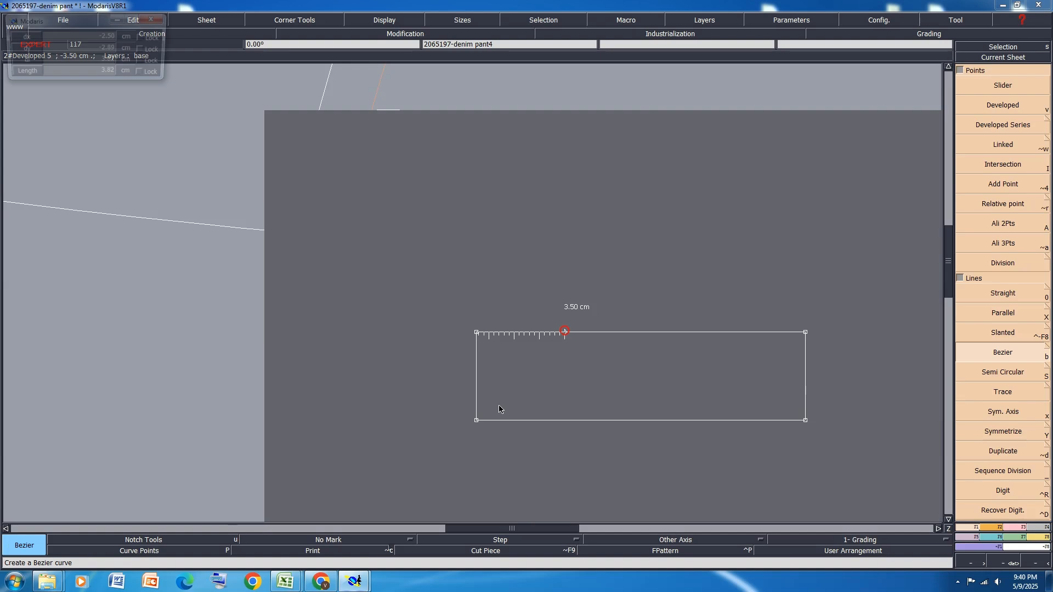
click(476, 420)
scroll(547, 377, up, 3)
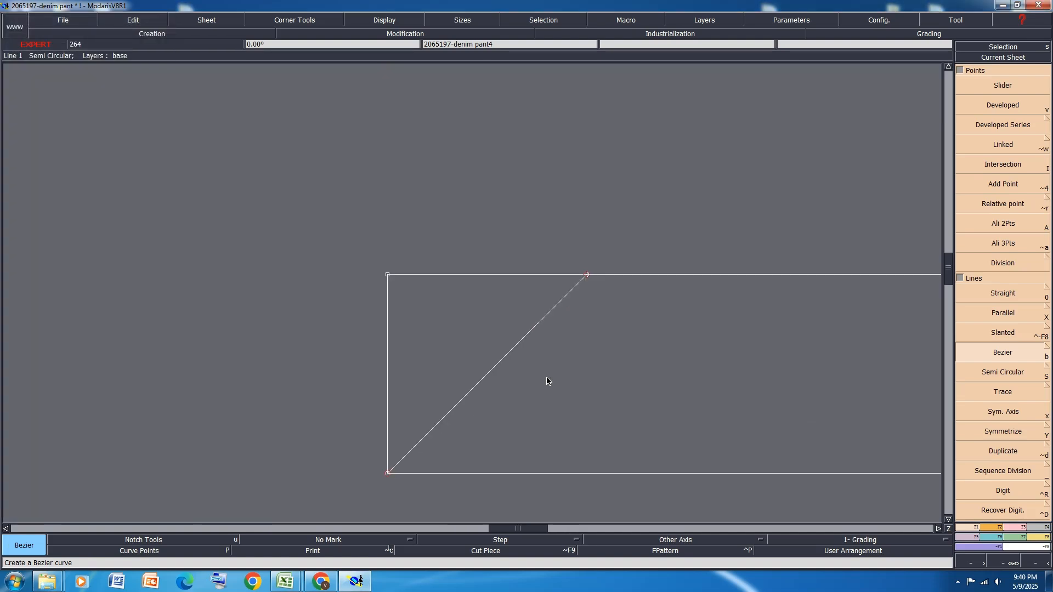
Reshape the Bezier curve with its handles into a rounded corner running nearly tangent to the rectangle's upper and left edges
key(shift+p)
key(shift+r)
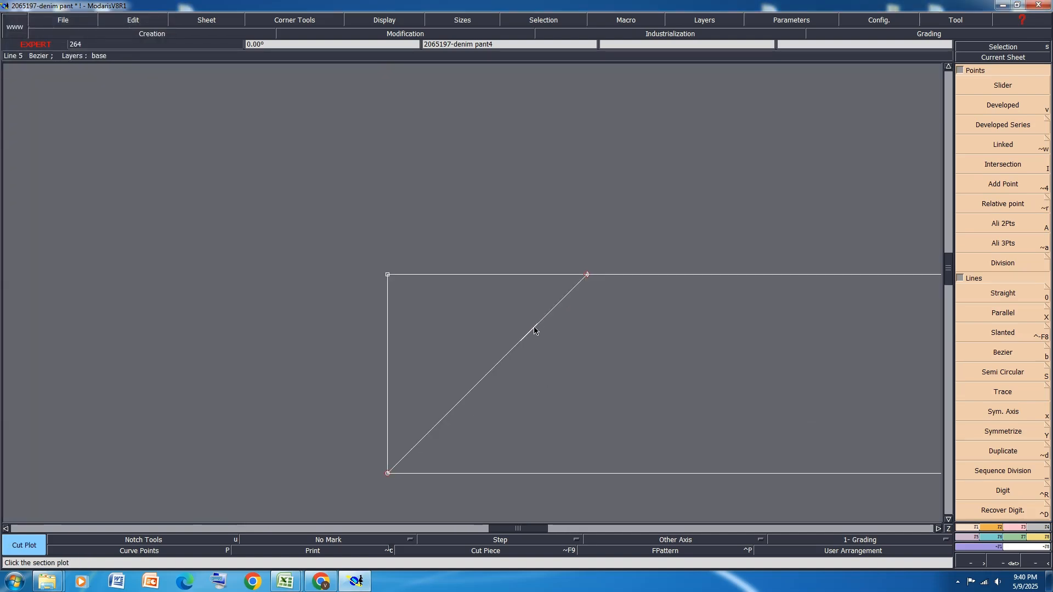
key(r)
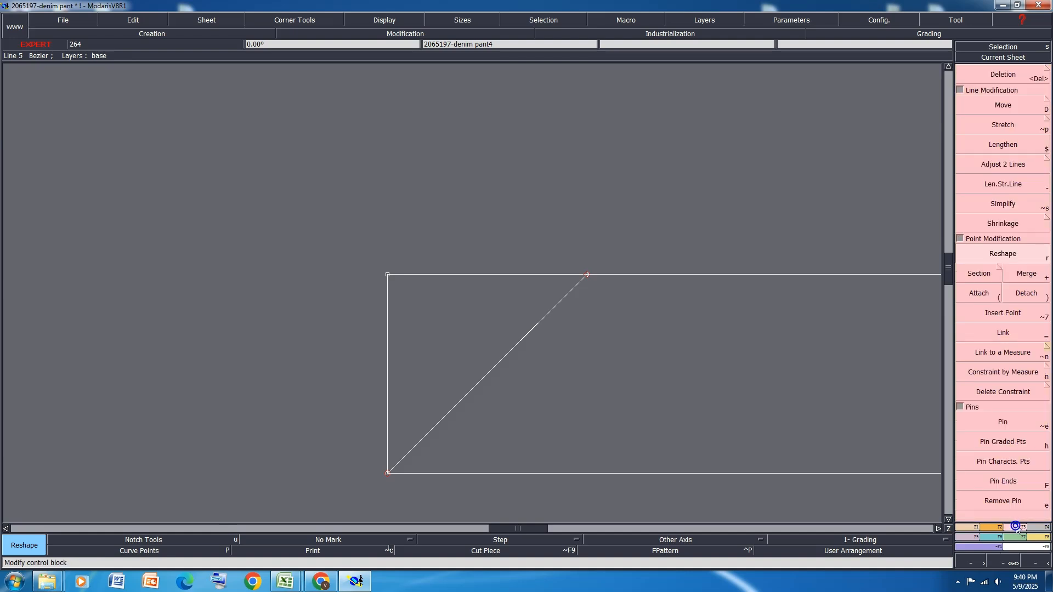
drag(525, 335, 464, 301)
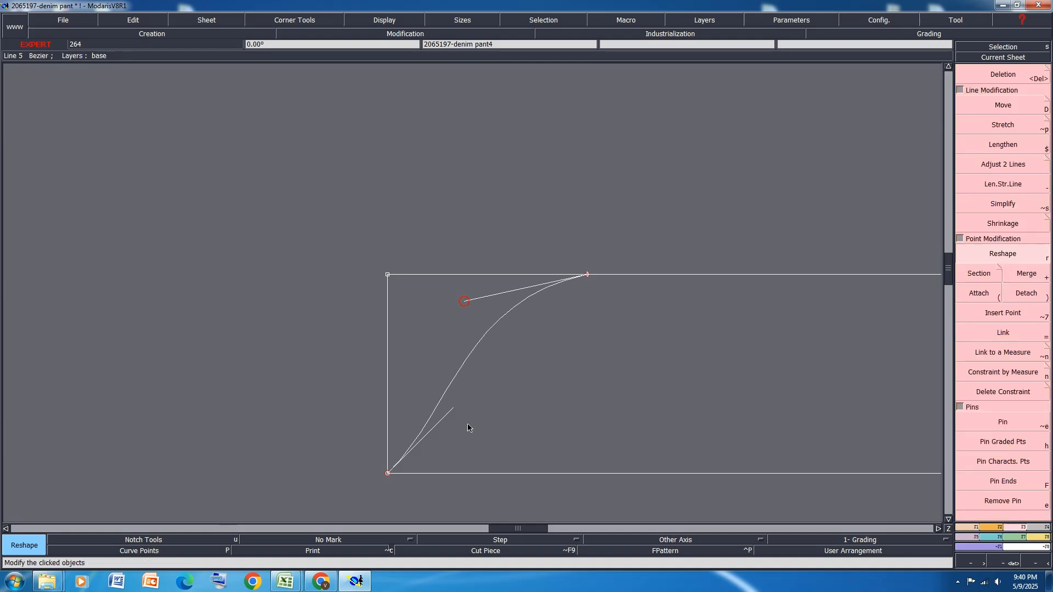
drag(453, 409, 389, 341)
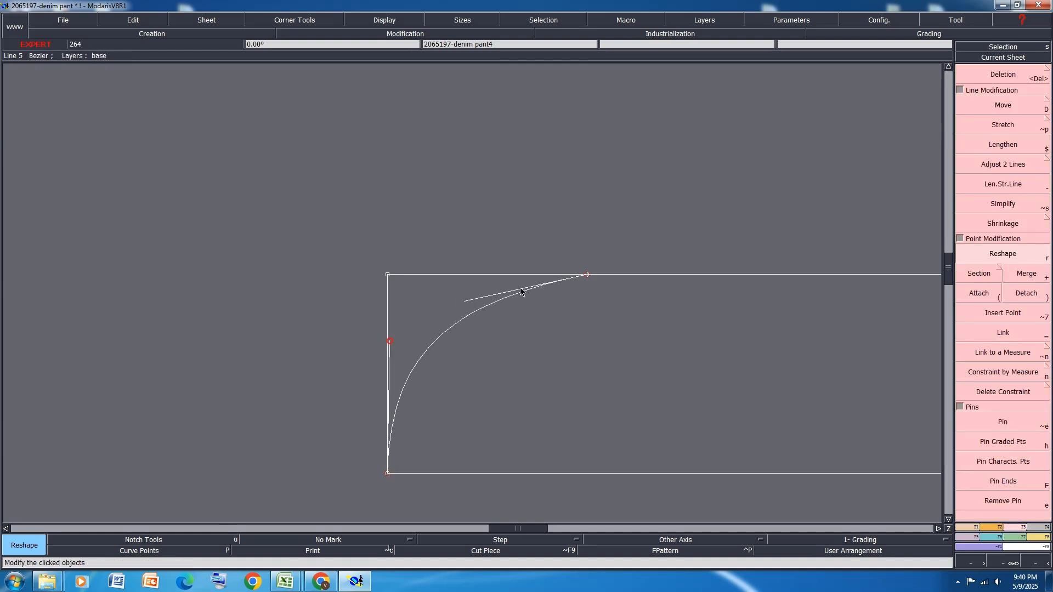
drag(464, 301, 460, 279)
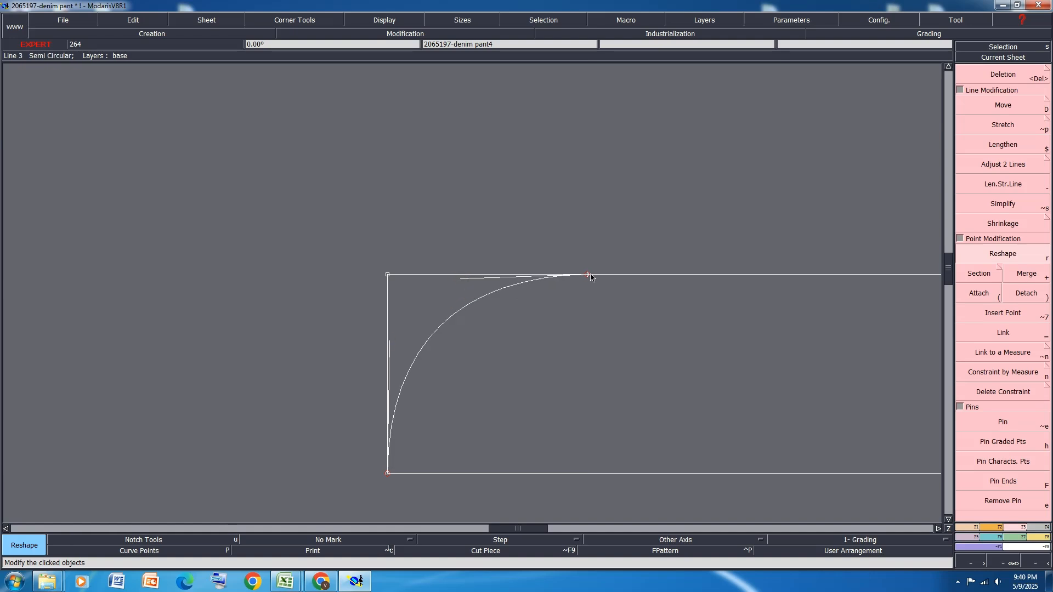
drag(461, 279, 454, 278)
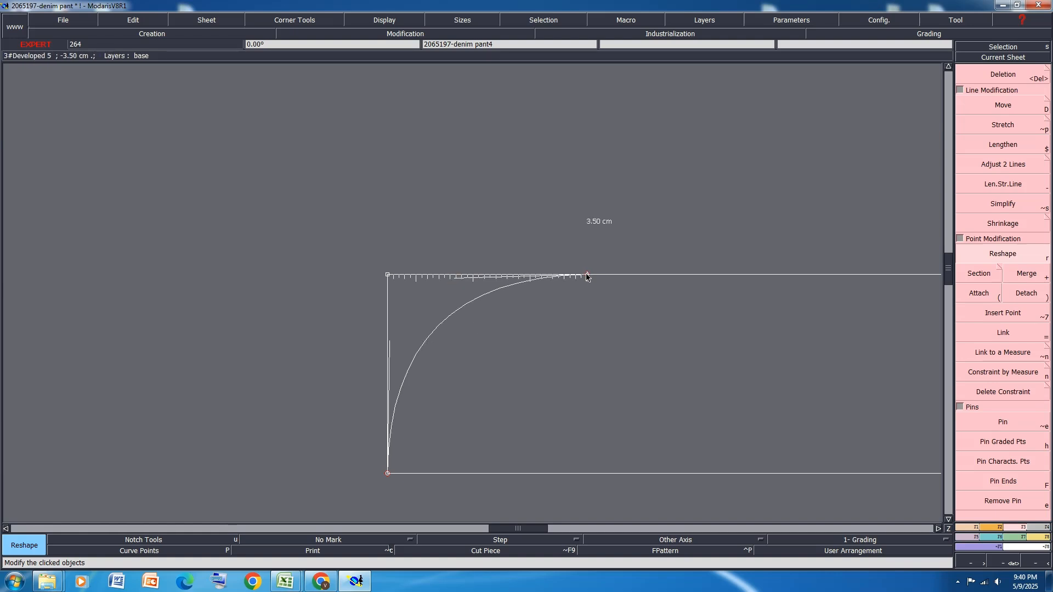
Insert a point at the developed point and detach the rectangle's left edge from its upper-left corner
key(shift+7)
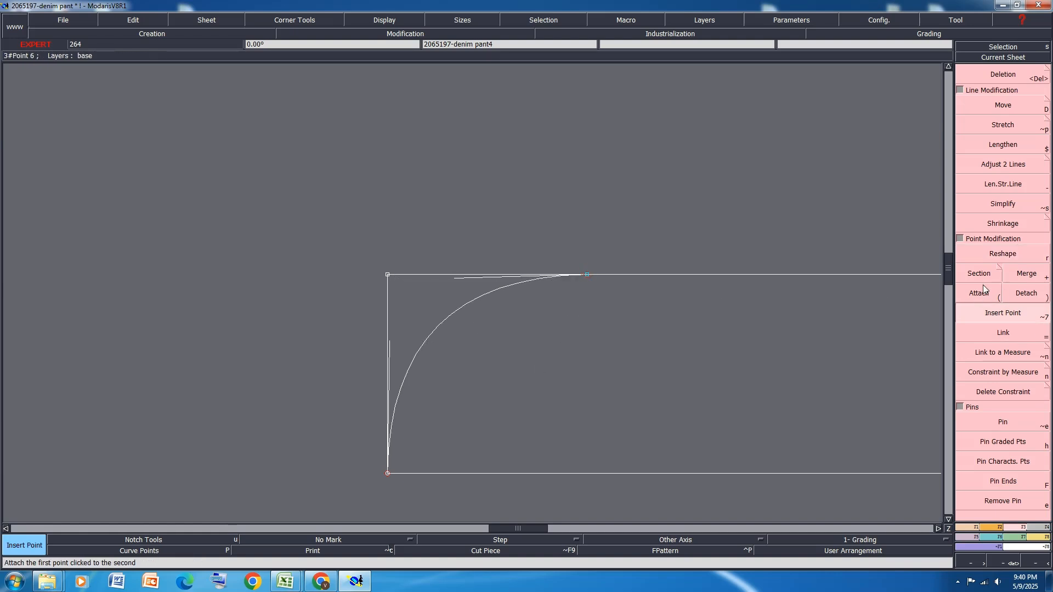
click(1025, 293)
click(388, 274)
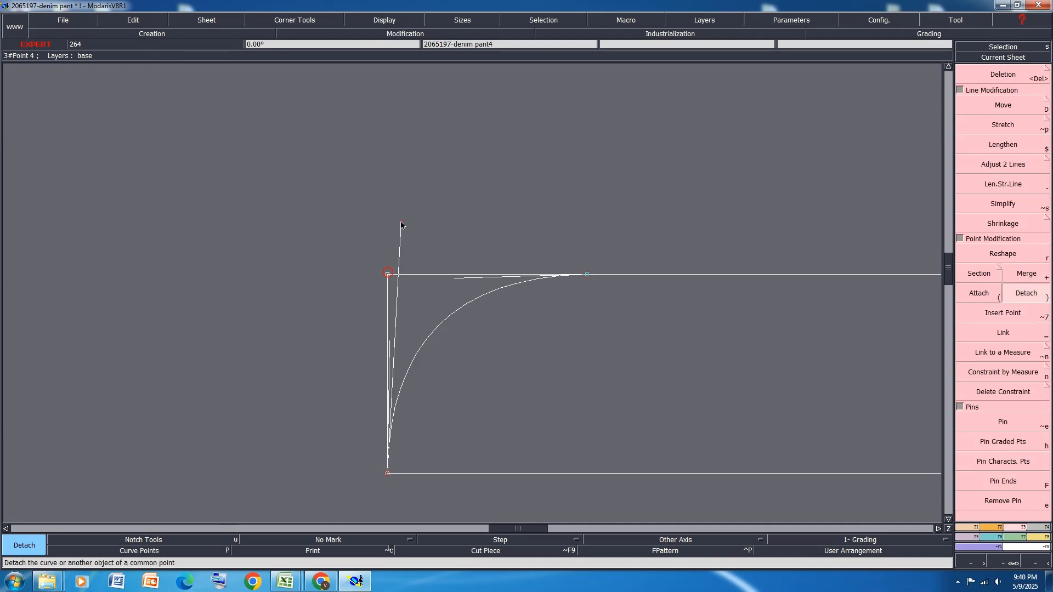
click(388, 274)
Pin the characteristic points of the rectangle and delete its detached left edge
scroll(388, 272, down, 1)
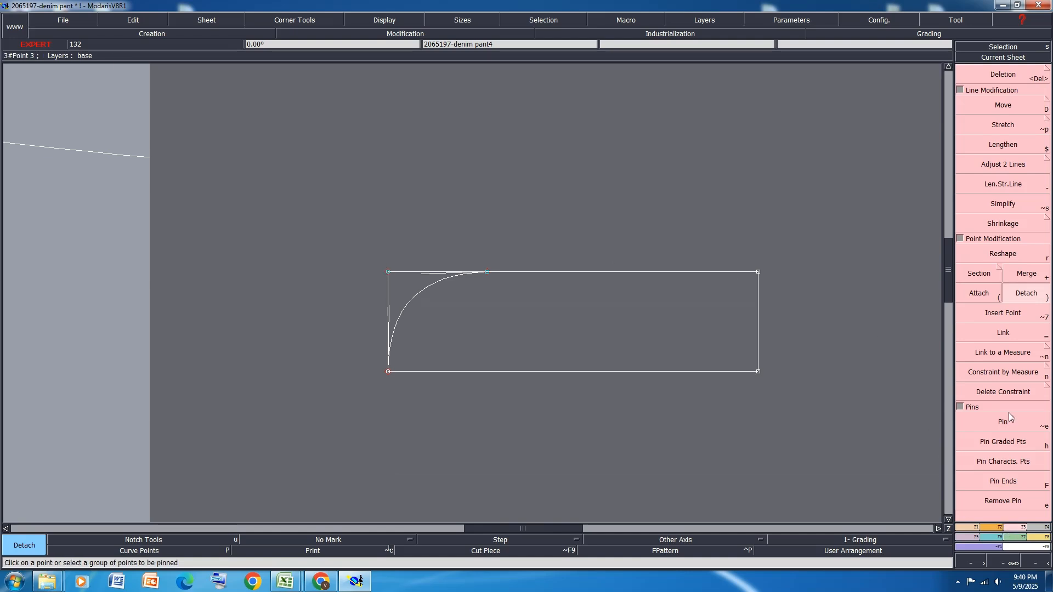
click(1006, 459)
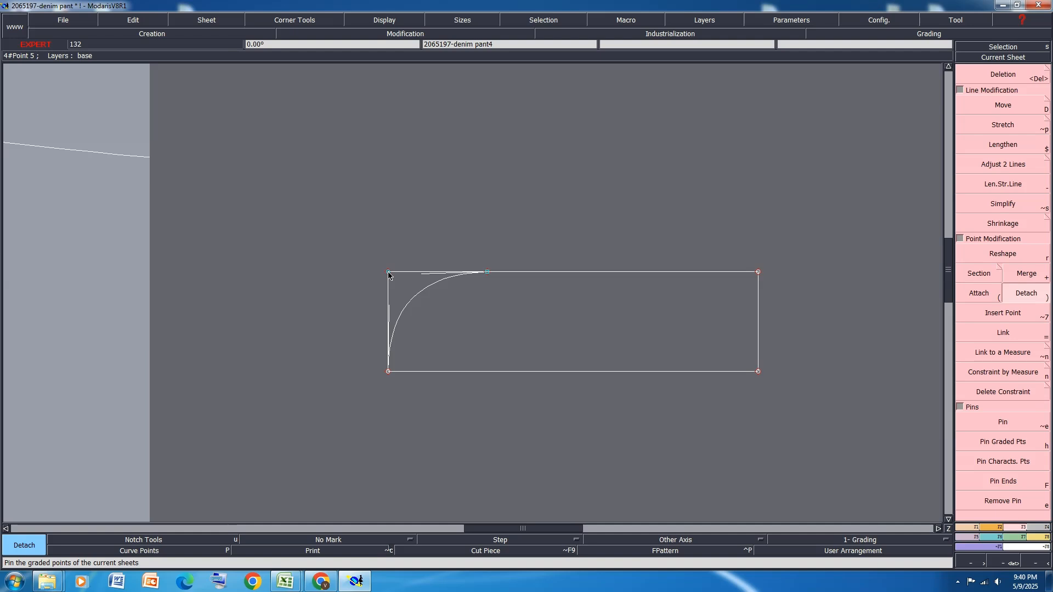
key(Delete)
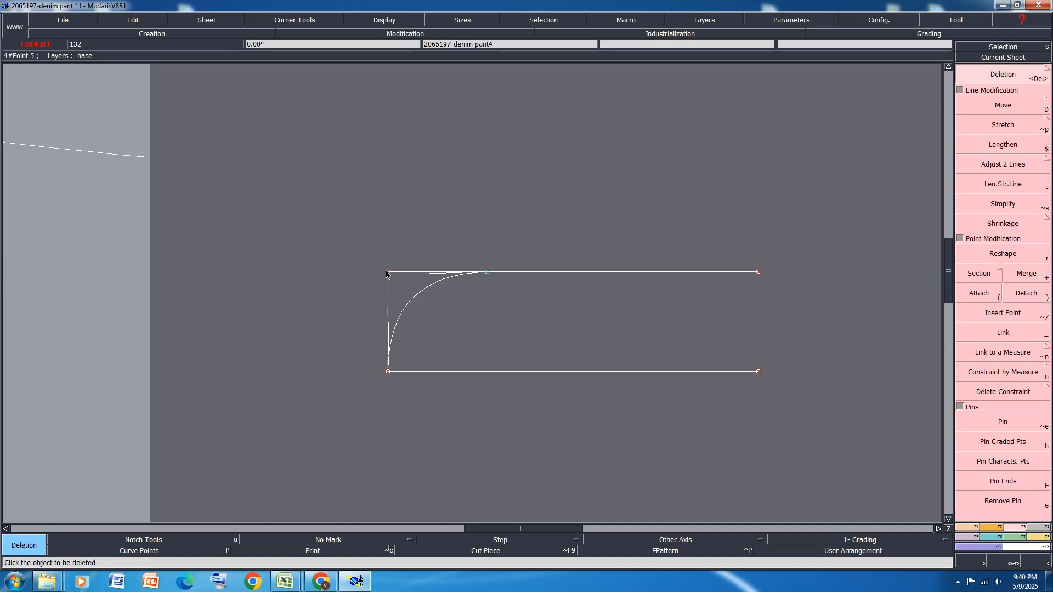
key(r)
drag(386, 274, 352, 274)
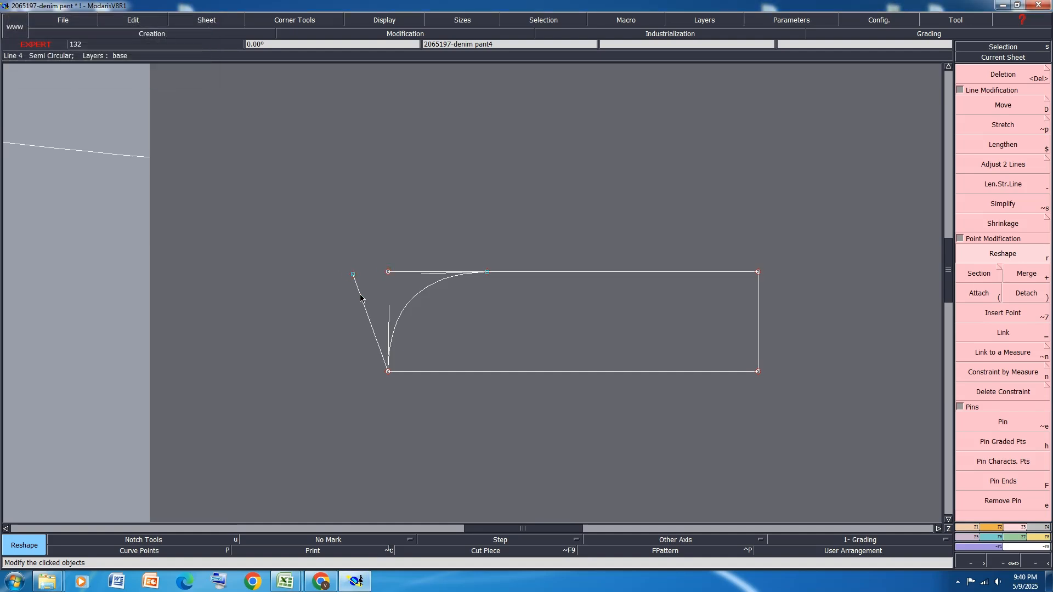
key(Delete)
click(358, 287)
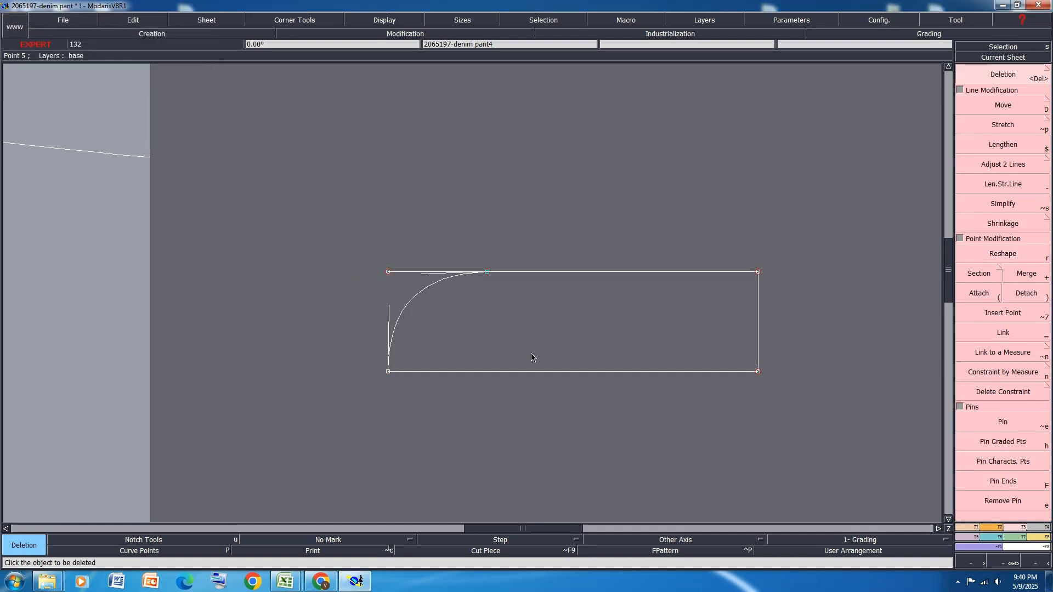
Lengthen the rectangle's lower edge by 1 cm beyond its left end with Len.Str.Line
key(minus)
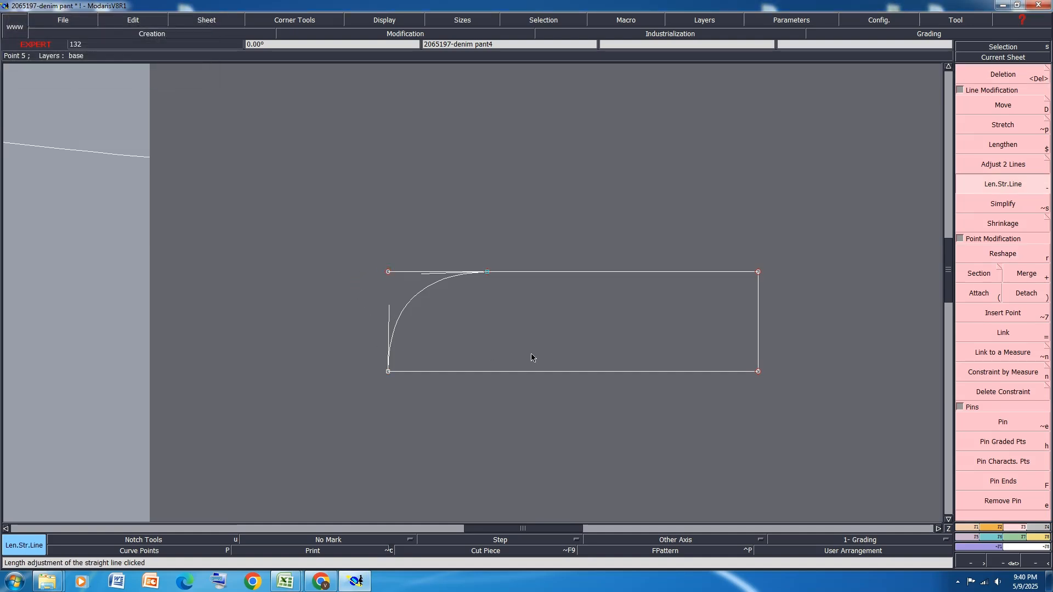
click(434, 372)
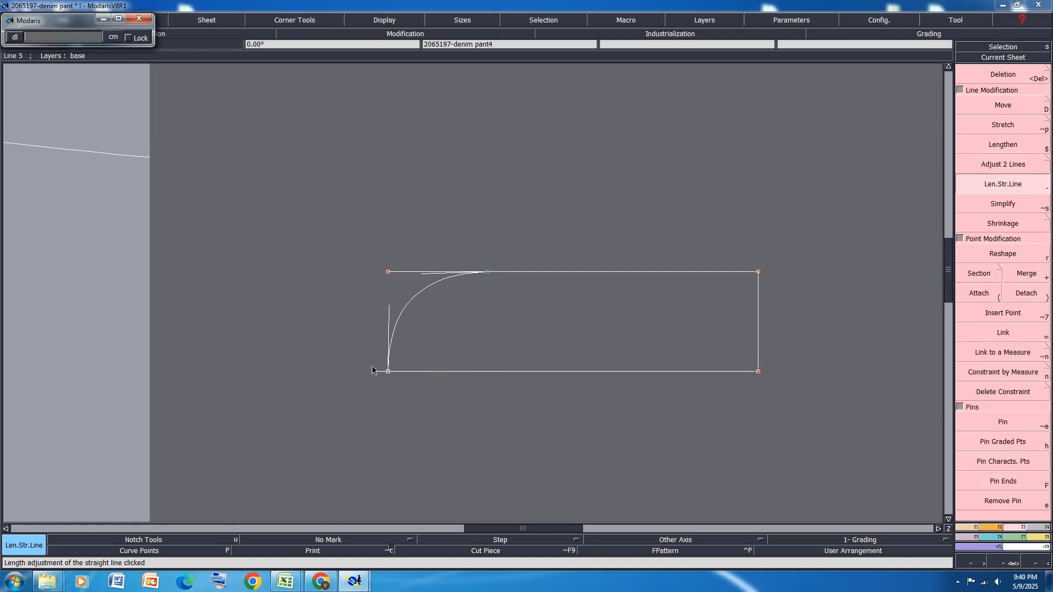
text(1)
key(Return)
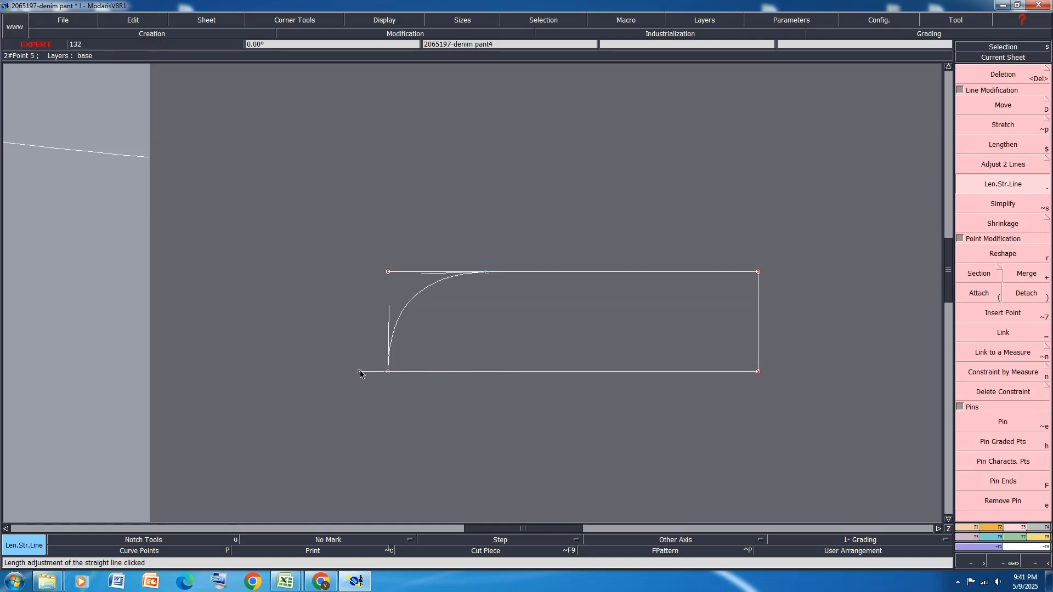
Draw a straight line from the lengthened lower edge's end to the fly piece's upper-left corner and save the model
key(l)
click(358, 371)
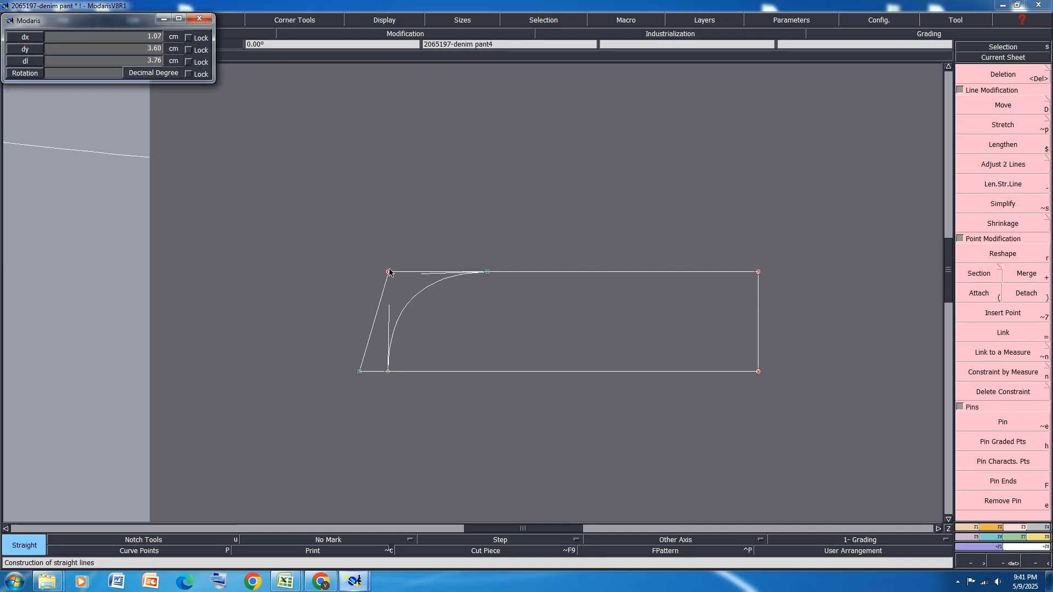
click(388, 271)
key(ctrl+s)
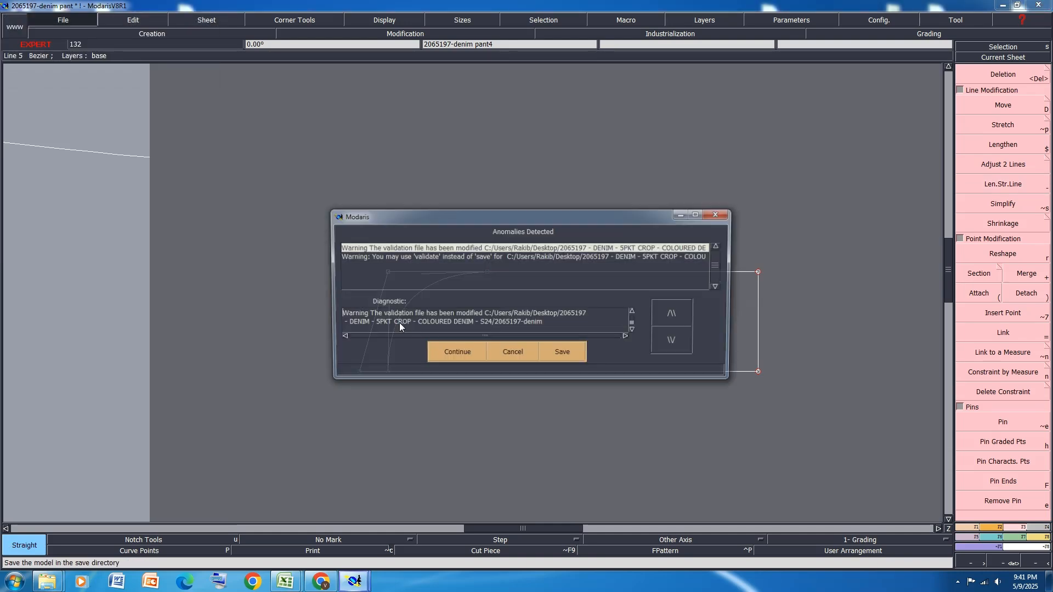
click(455, 354)
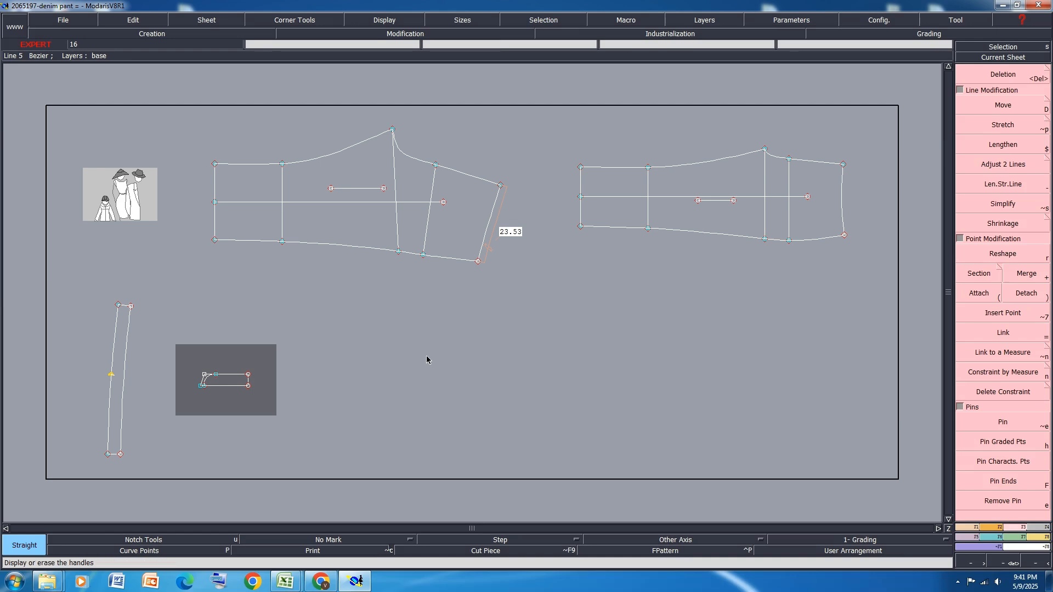
Switch to the Excel size chart and highlight the two front pocket opening rows, M and N, in yellow
mouse_move(286, 581)
click(310, 543)
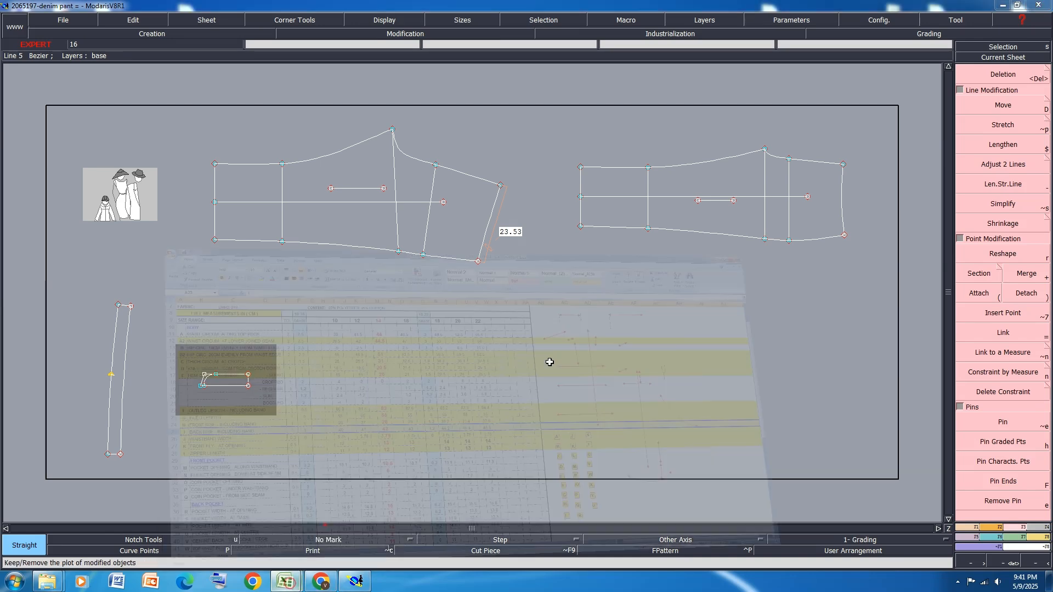
scroll(207, 312, down, 1)
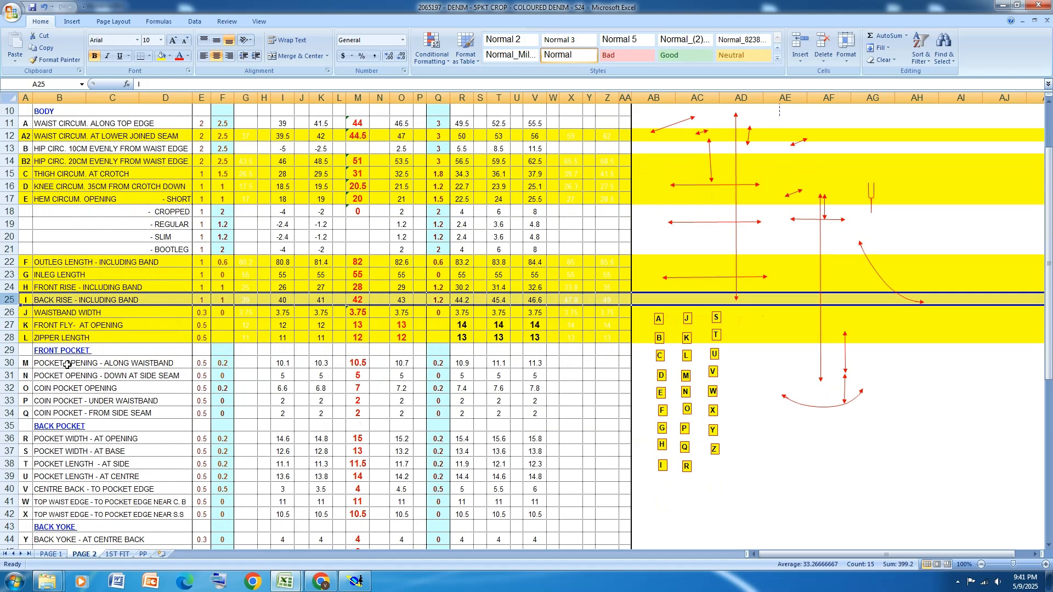
click(9, 363)
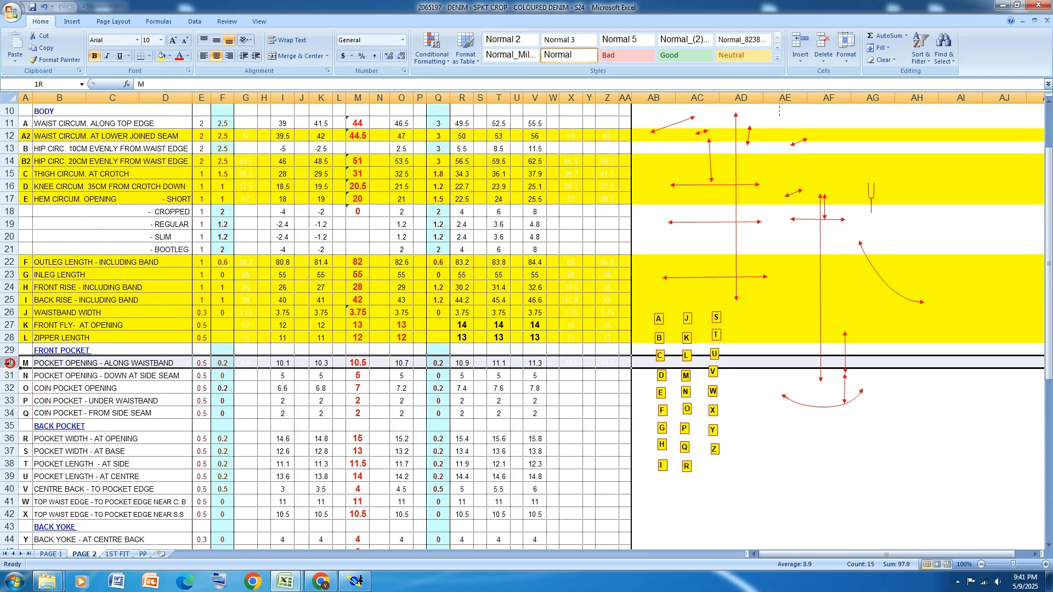
drag(9, 363, 11, 378)
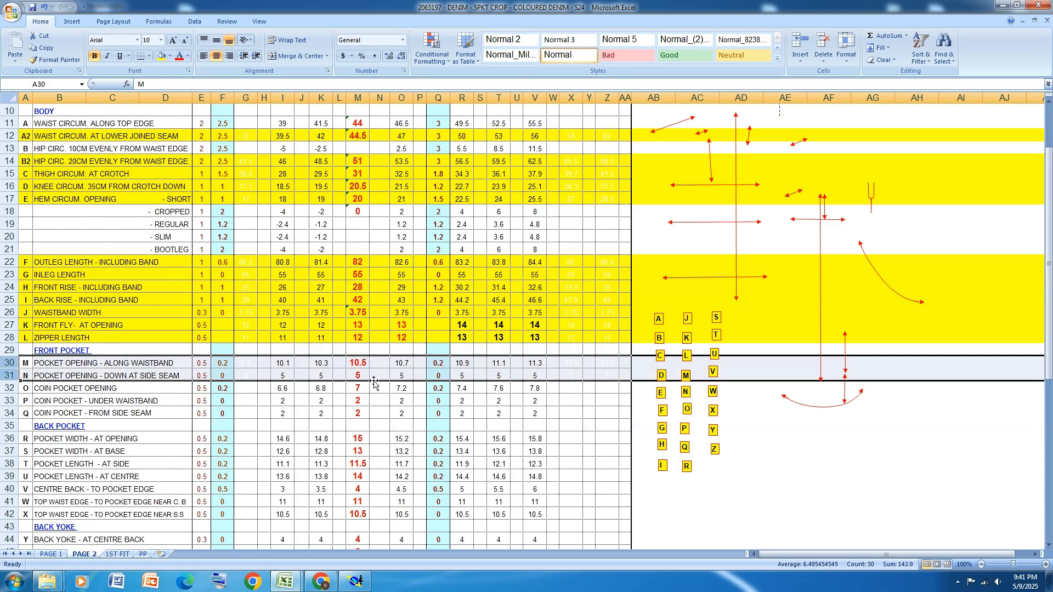
click(162, 55)
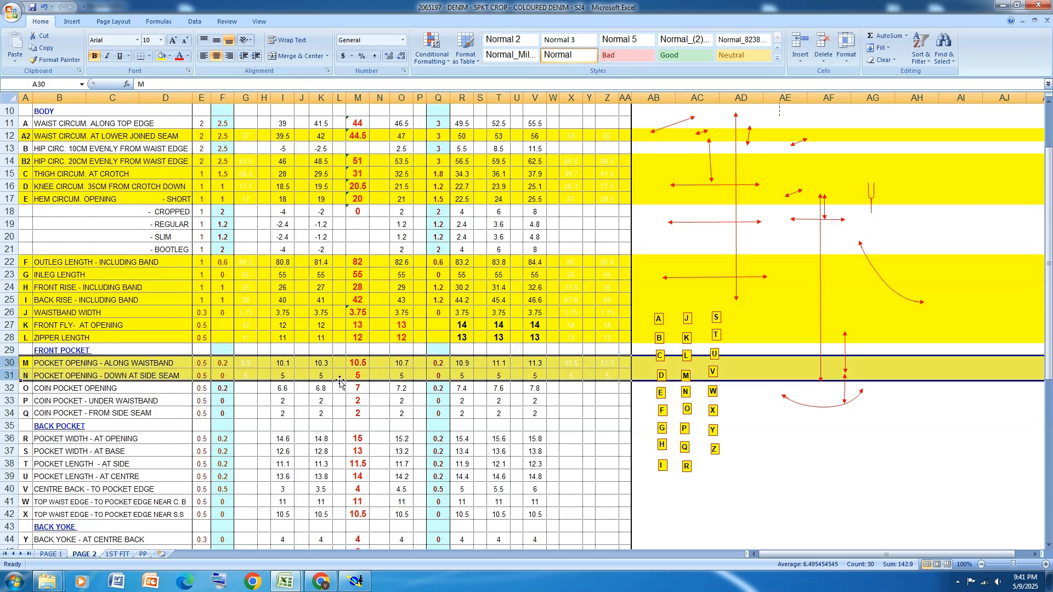
Switch to Modaris and create a developed point on the front leg's waistline, 10.50 cm from the side seam corner
click(355, 581)
scroll(844, 233, up, 2)
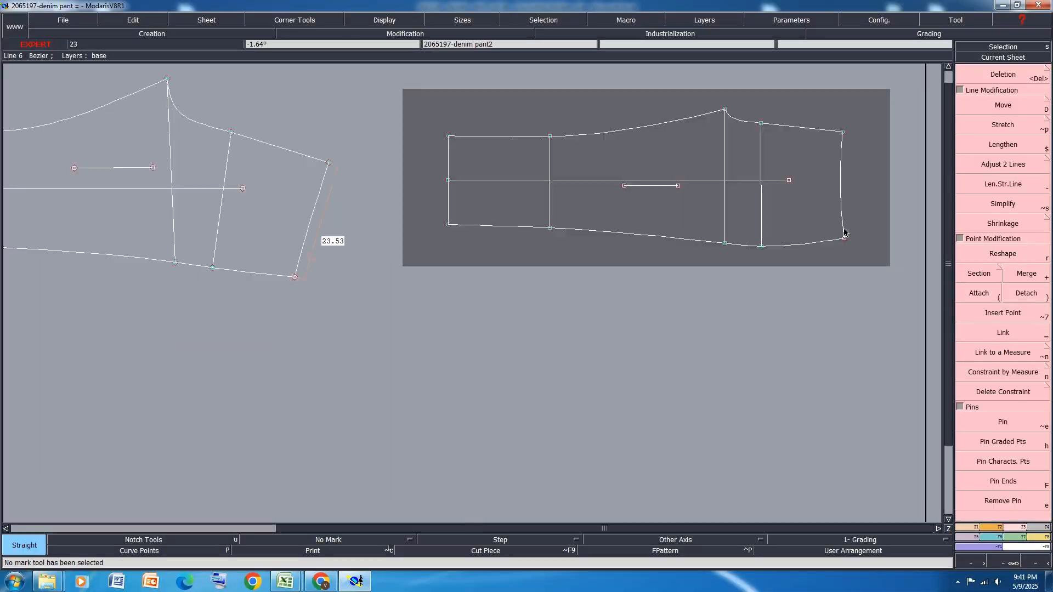
key(d)
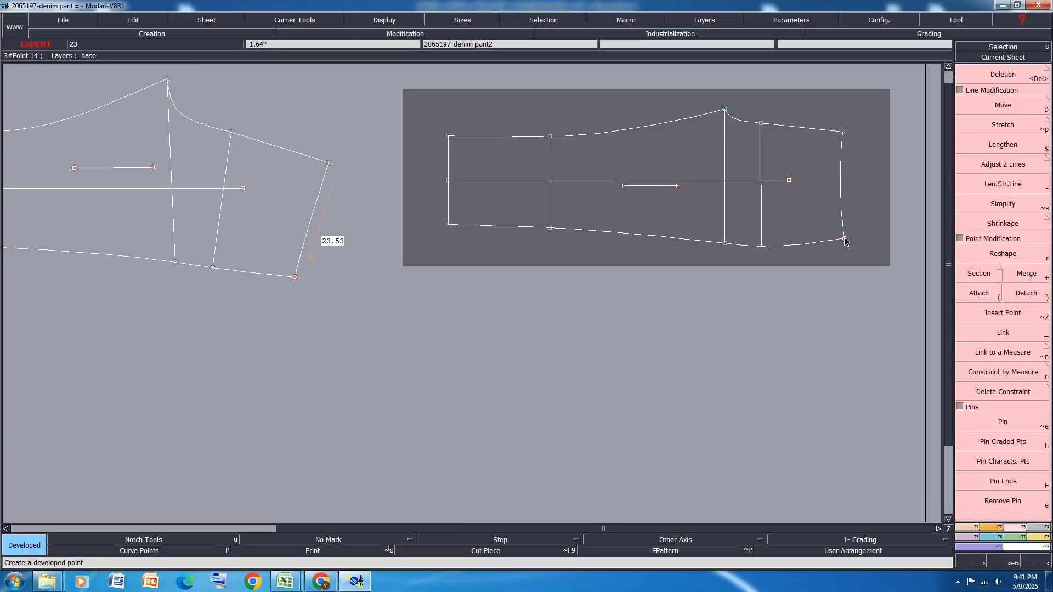
click(844, 238)
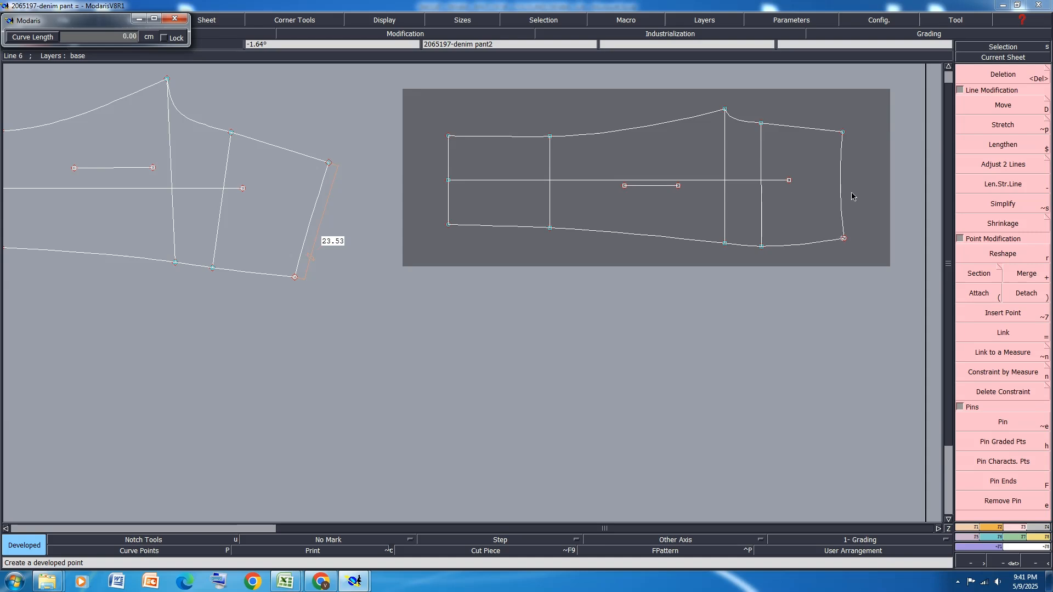
click(844, 237)
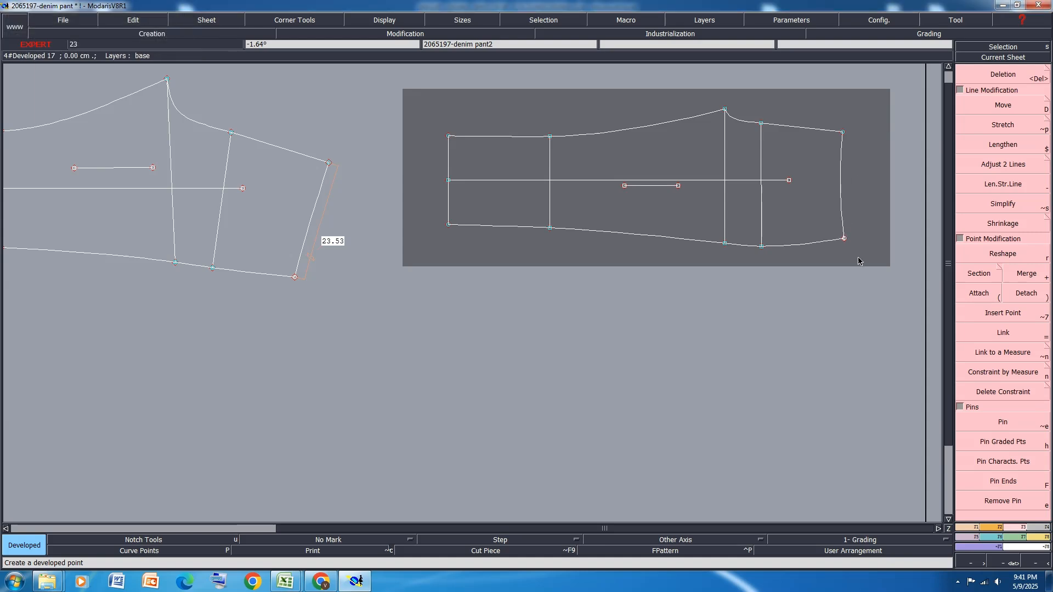
click(844, 239)
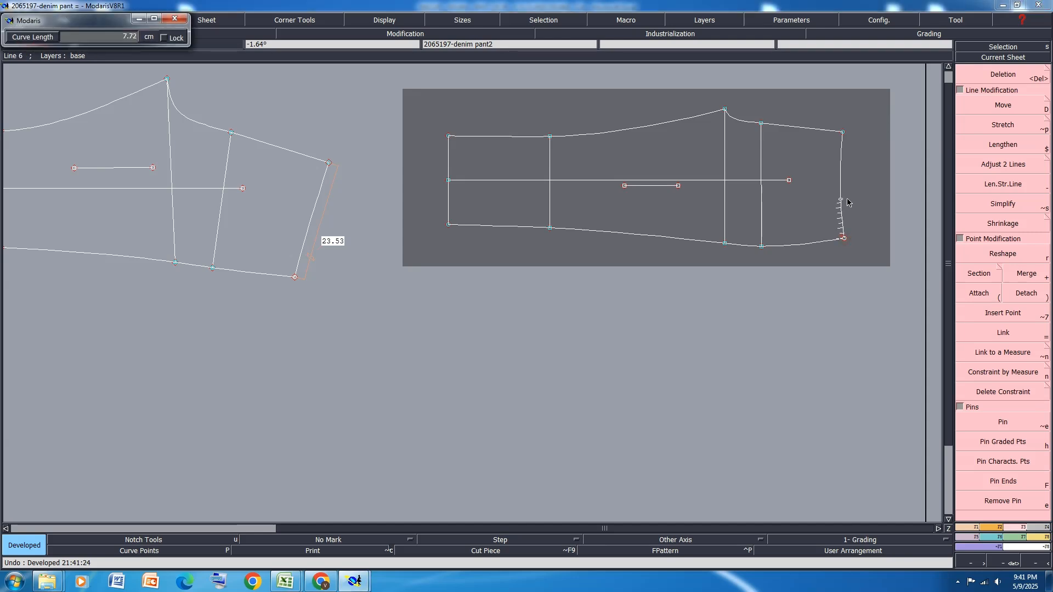
text(10.50)
key(Return)
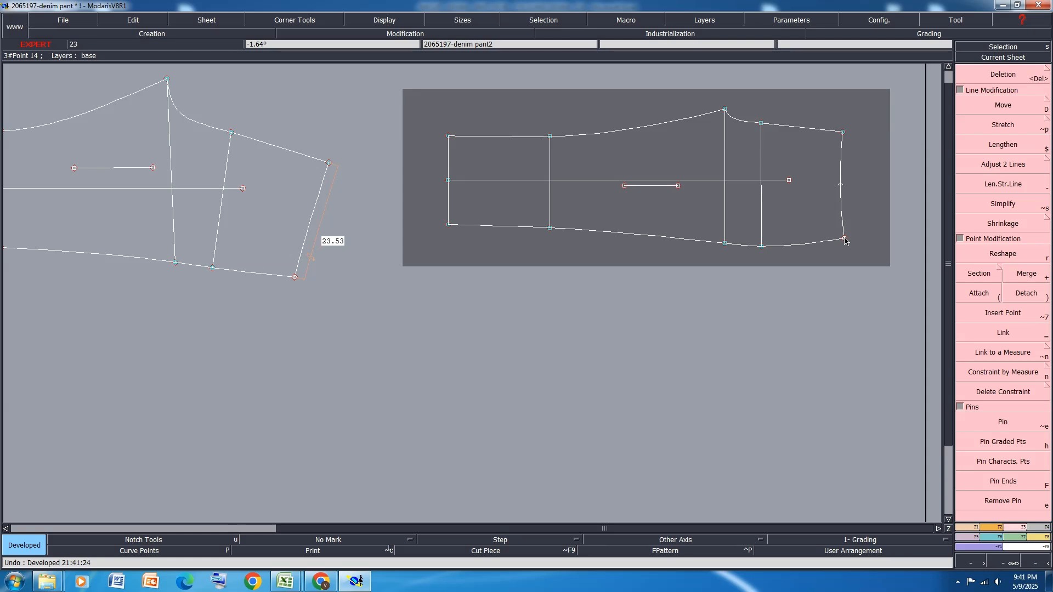
Create a developed point on the front leg's side seam with a curve length of -5 cm from the waist corner
click(844, 239)
text(-5)
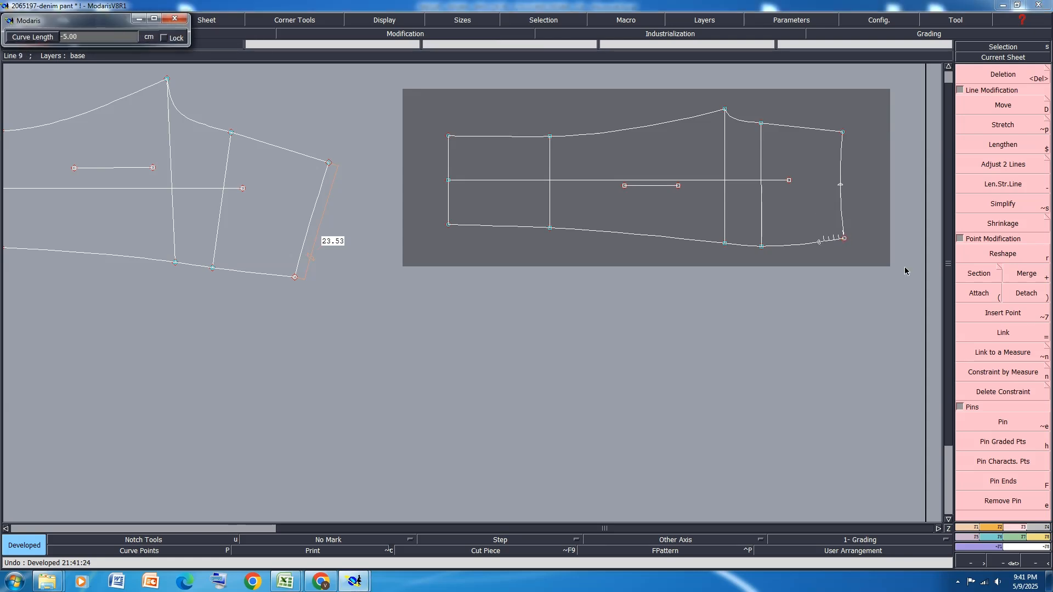
key(Return)
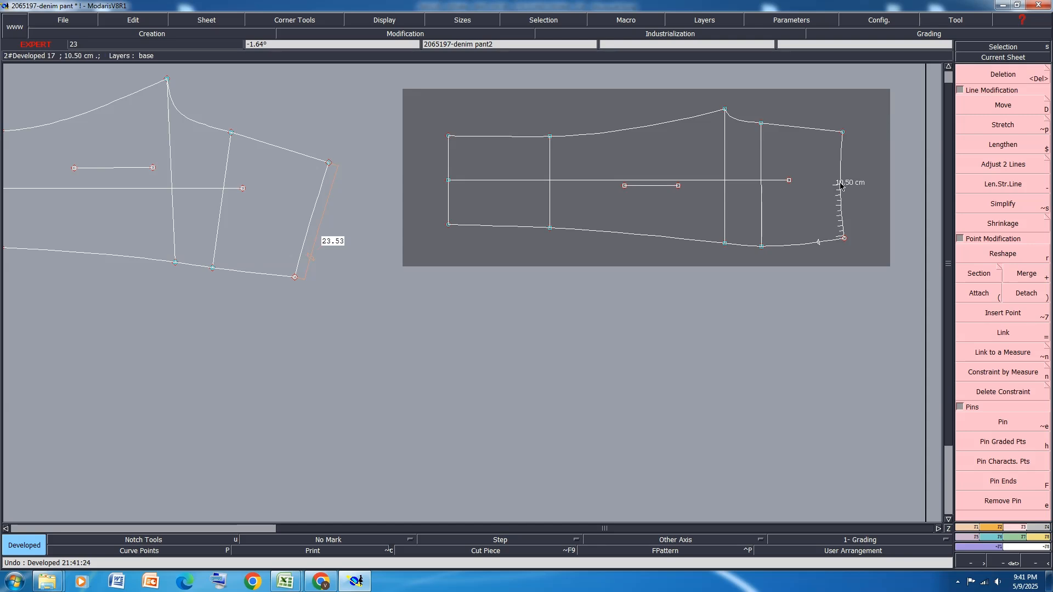
Draw a Bezier curve for the pocket opening between the developed points on the waistline and the side seam
key(b)
click(840, 186)
click(819, 242)
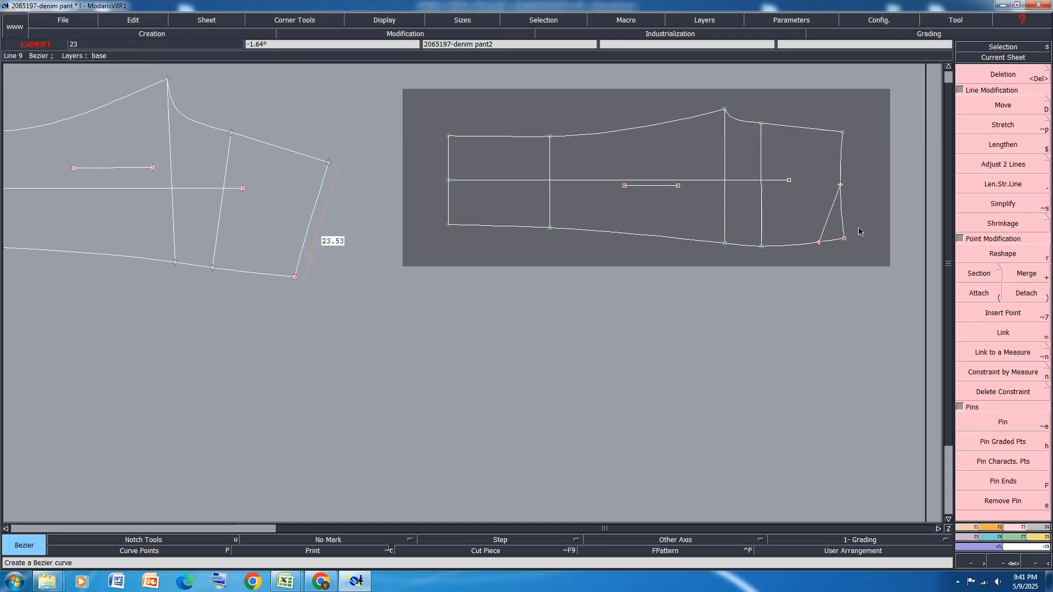
Reshape the pocket opening curve with its handles into a deep, rounded front pocket mouth and save the model
scroll(839, 220, up, 2)
key(shift+h)
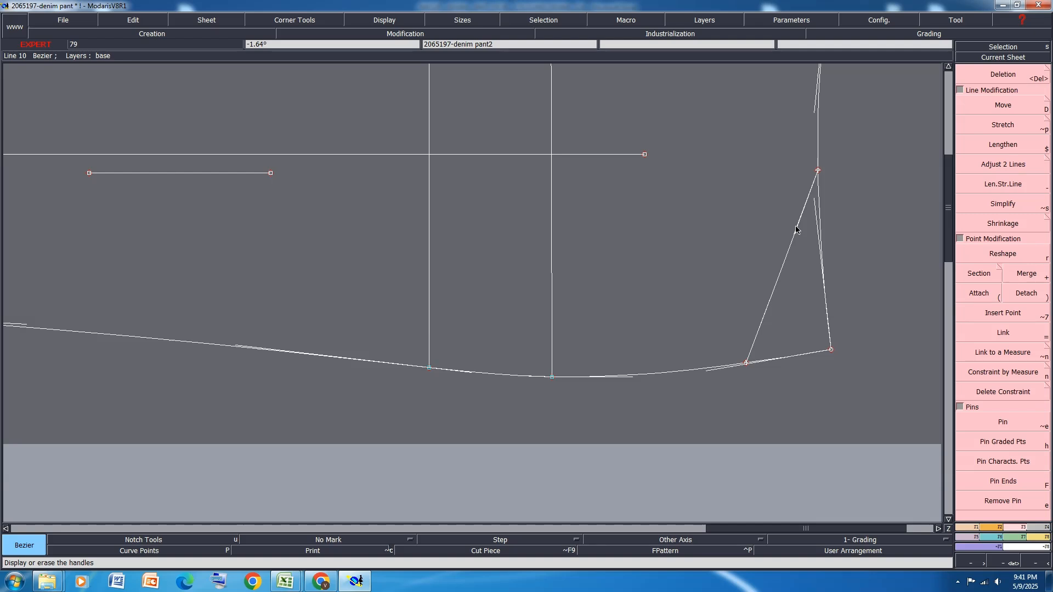
key(r)
click(794, 235)
click(744, 208)
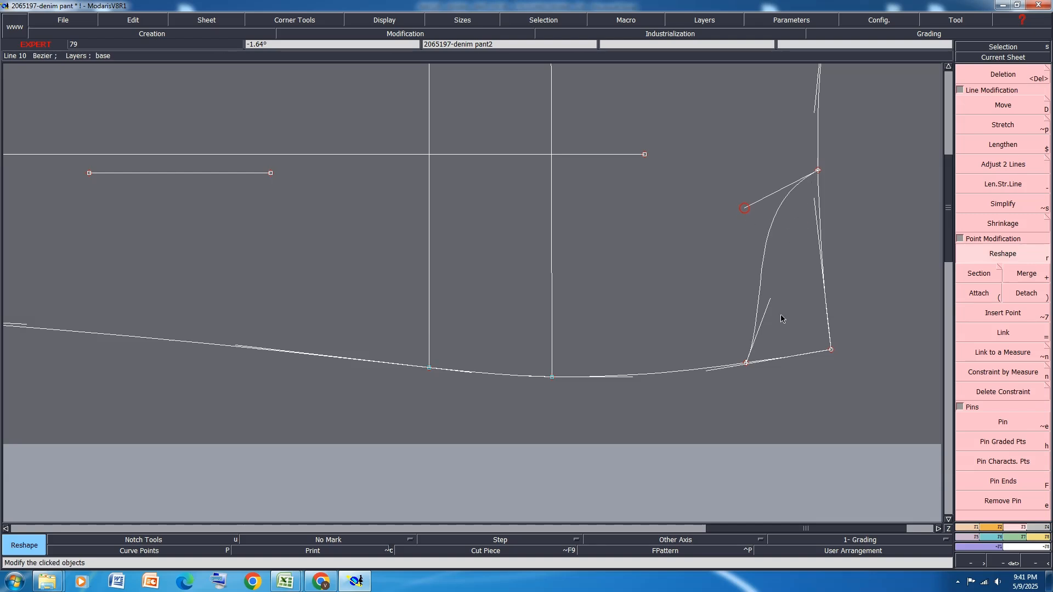
click(770, 299)
click(731, 236)
scroll(746, 219, up, 1)
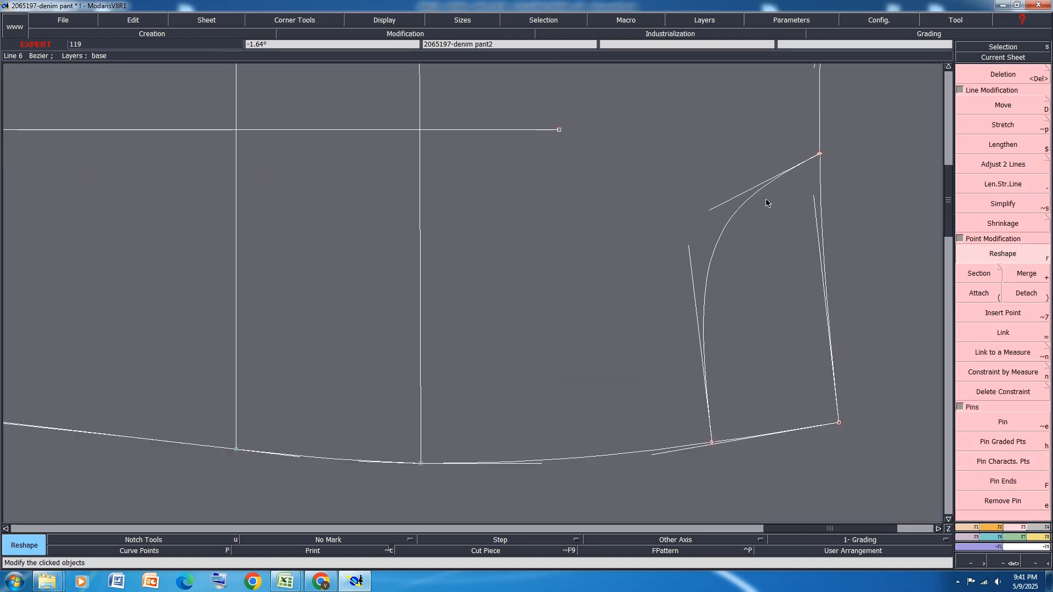
click(744, 207)
click(679, 172)
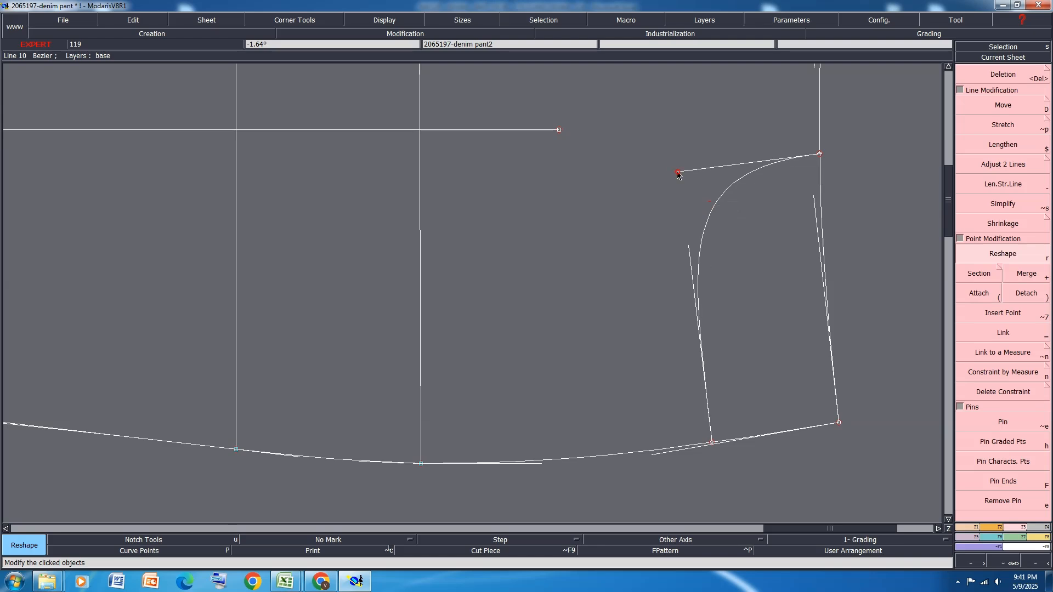
scroll(875, 236, down, 1)
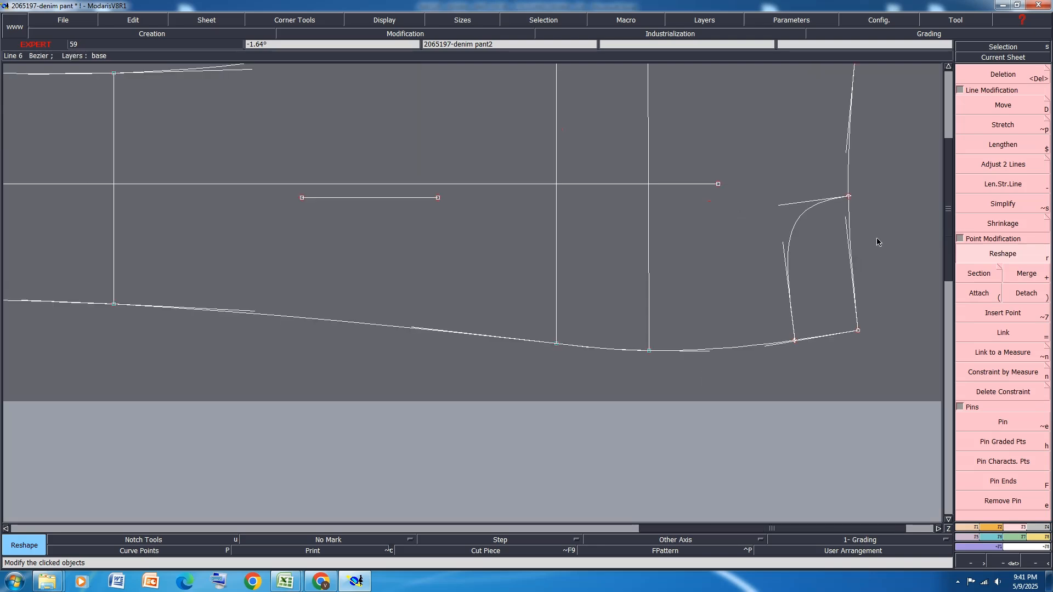
key(ctrl+s)
click(439, 351)
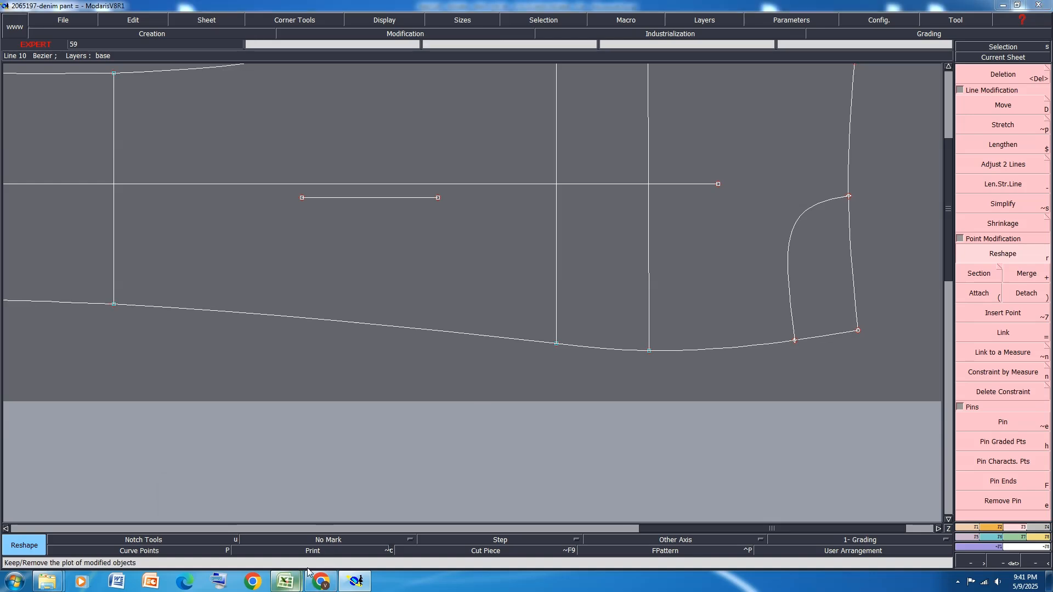
Switch to the Excel size chart and highlight the coin pocket rows P and Q, under waistband and from side seam, in yellow
mouse_move(286, 581)
click(320, 529)
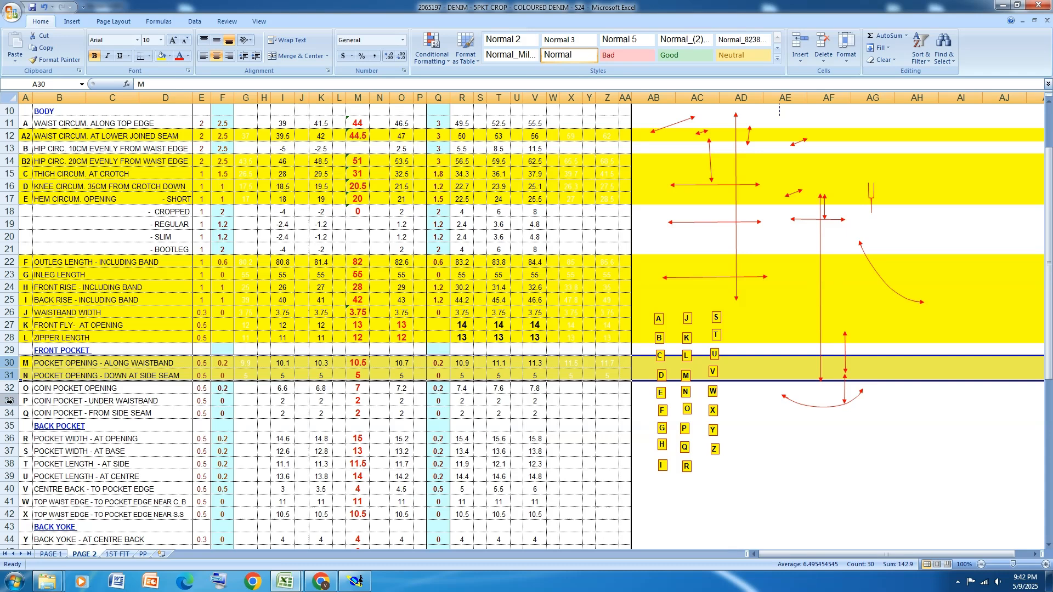
drag(9, 401, 9, 414)
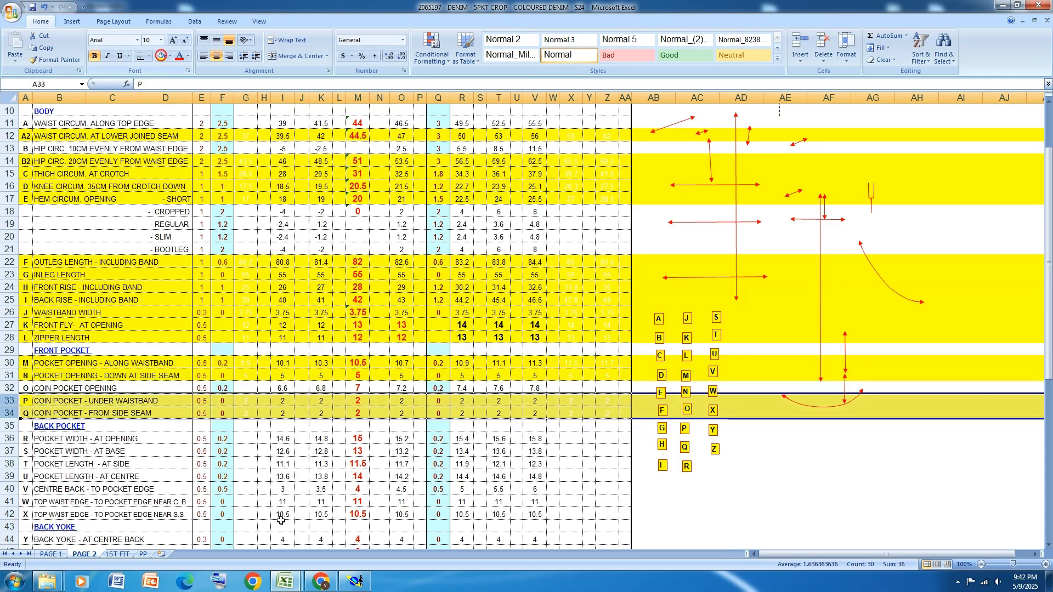
Switch to Modaris and create parallel lines 2 cm inside the front leg's side seam and waistline
click(356, 582)
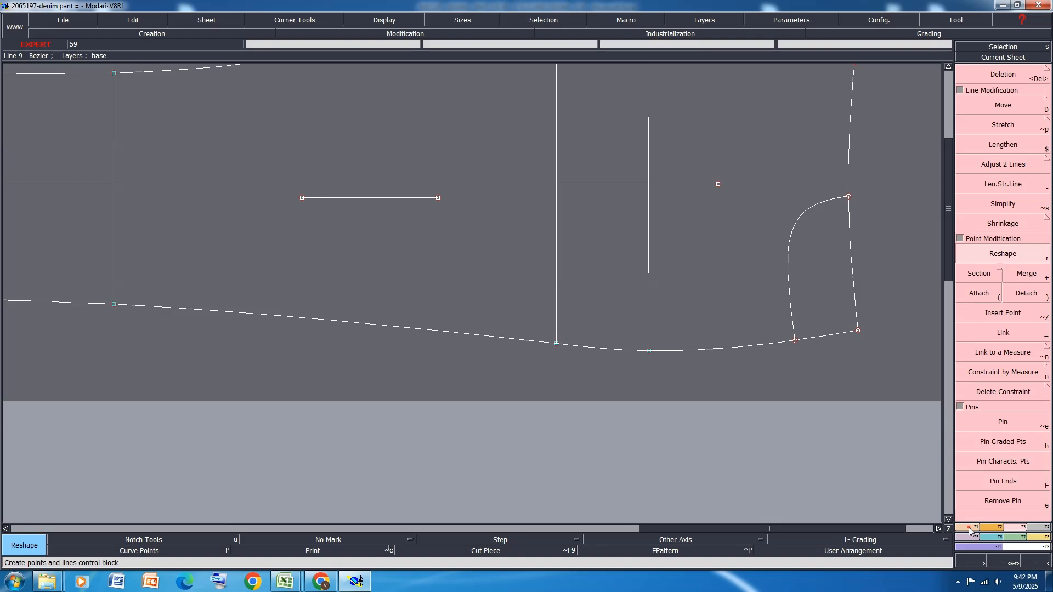
key(shift+x)
click(1003, 341)
click(722, 353)
text(2)
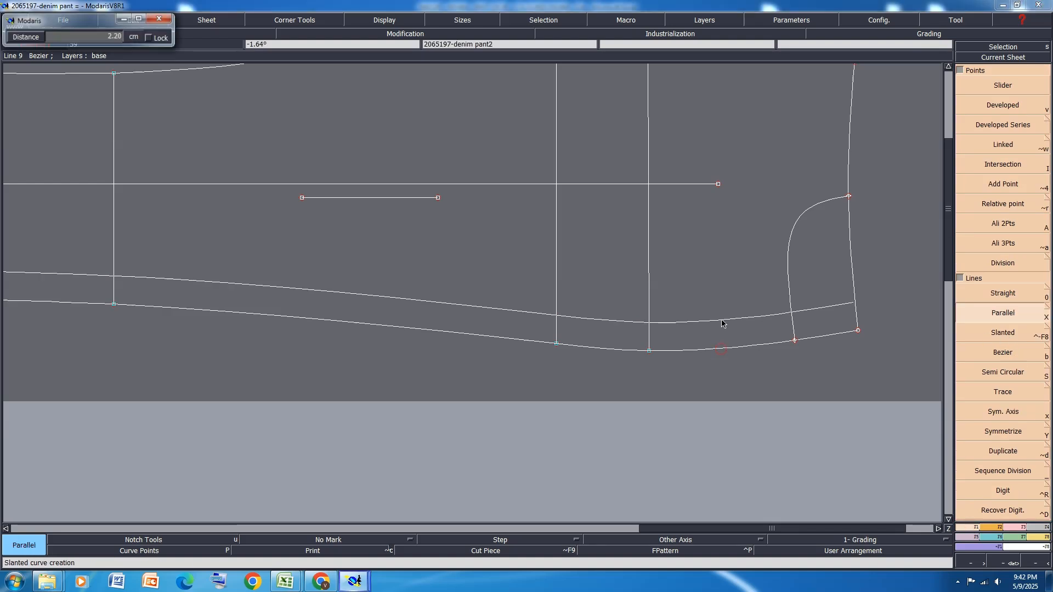
key(Return)
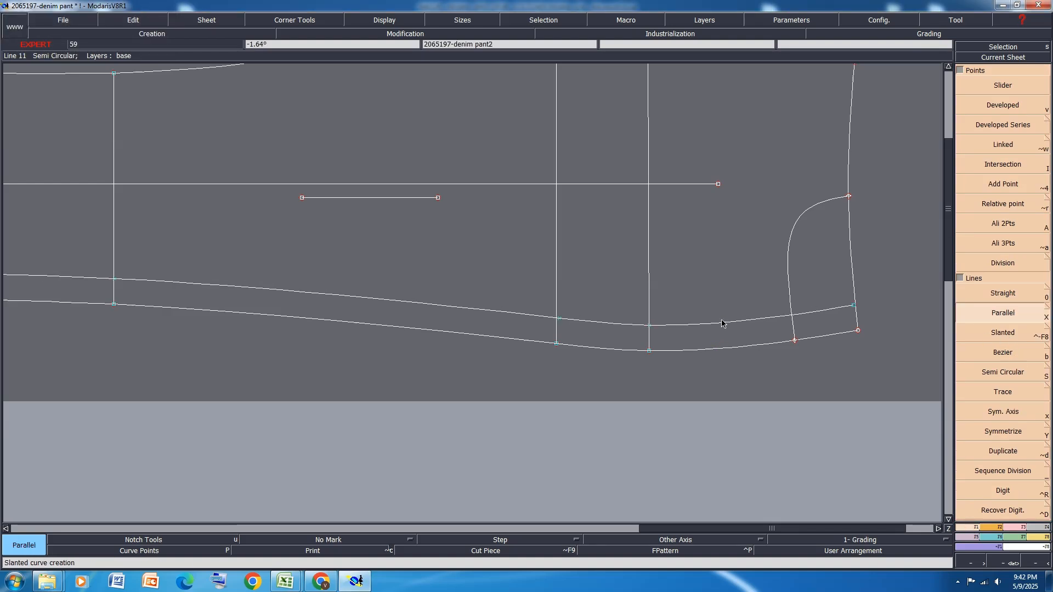
click(848, 285)
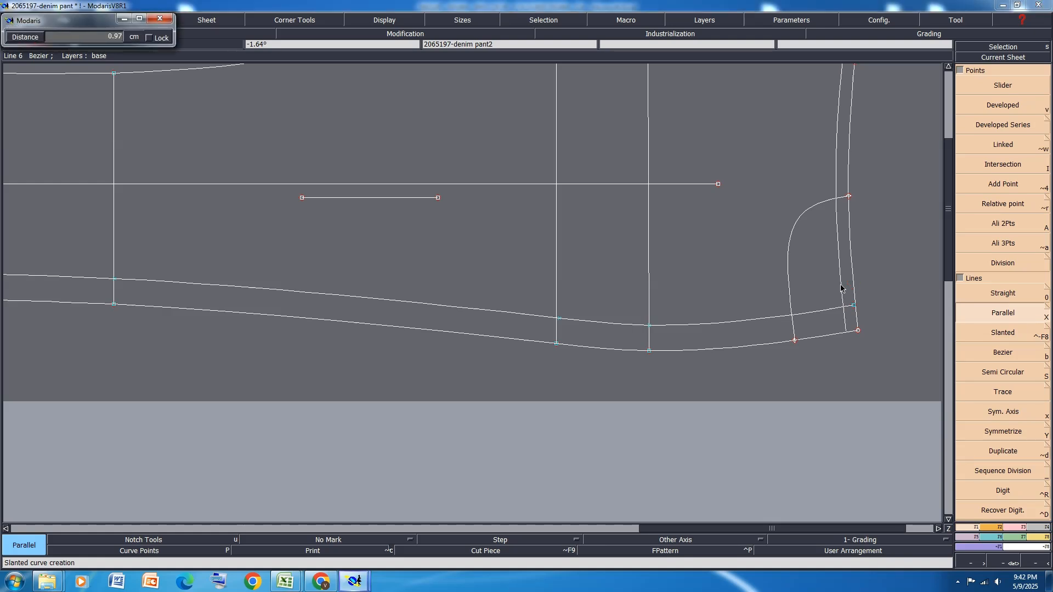
key(Return)
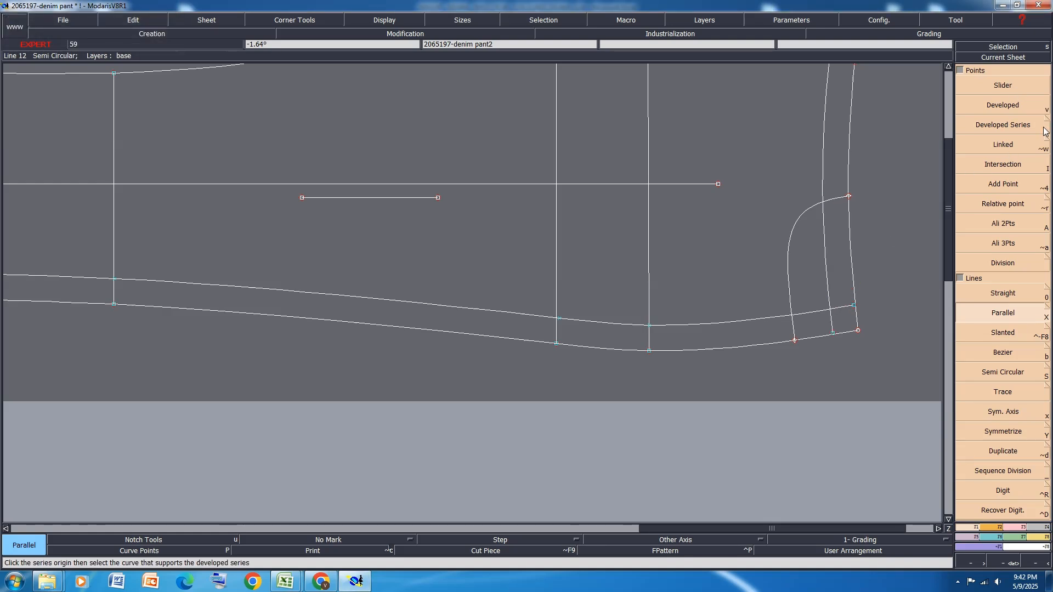
Insert an intersection point where the two parallels cross, then delete the side seam parallel and the waist parallel's excess end
click(1019, 164)
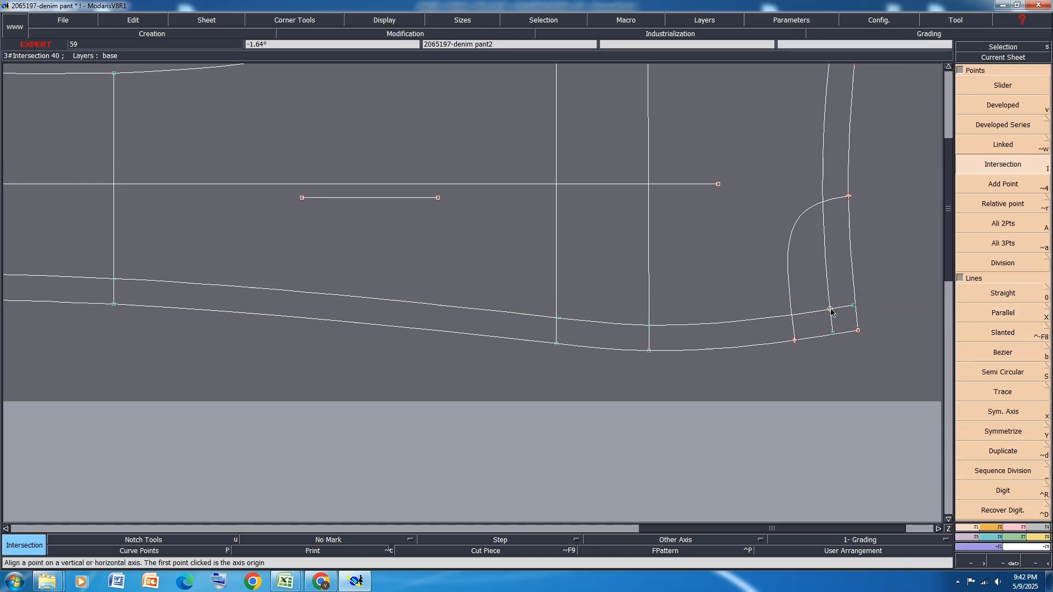
key(Insert)
key(Delete)
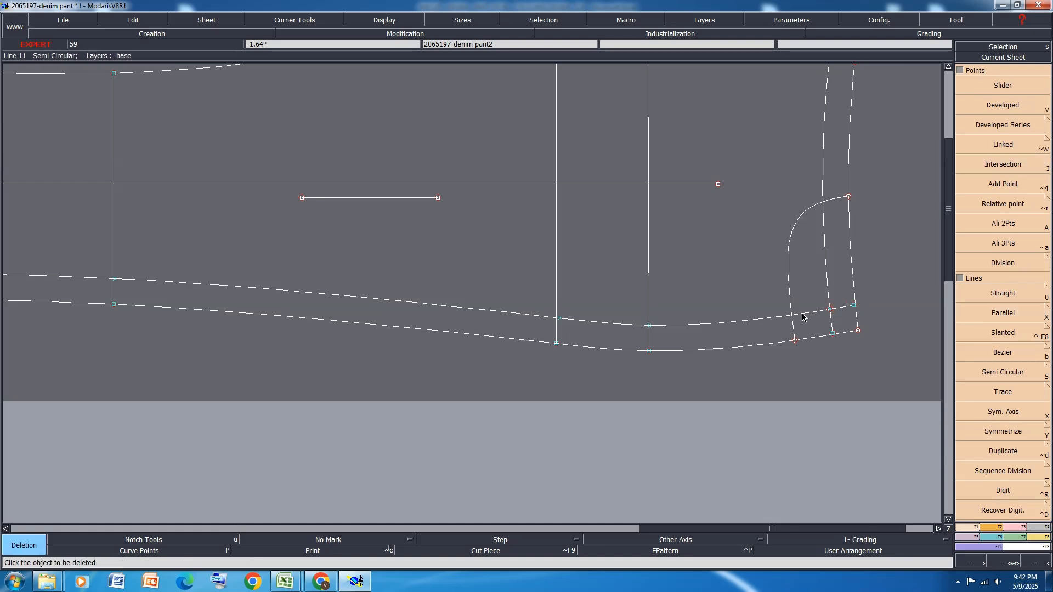
click(681, 327)
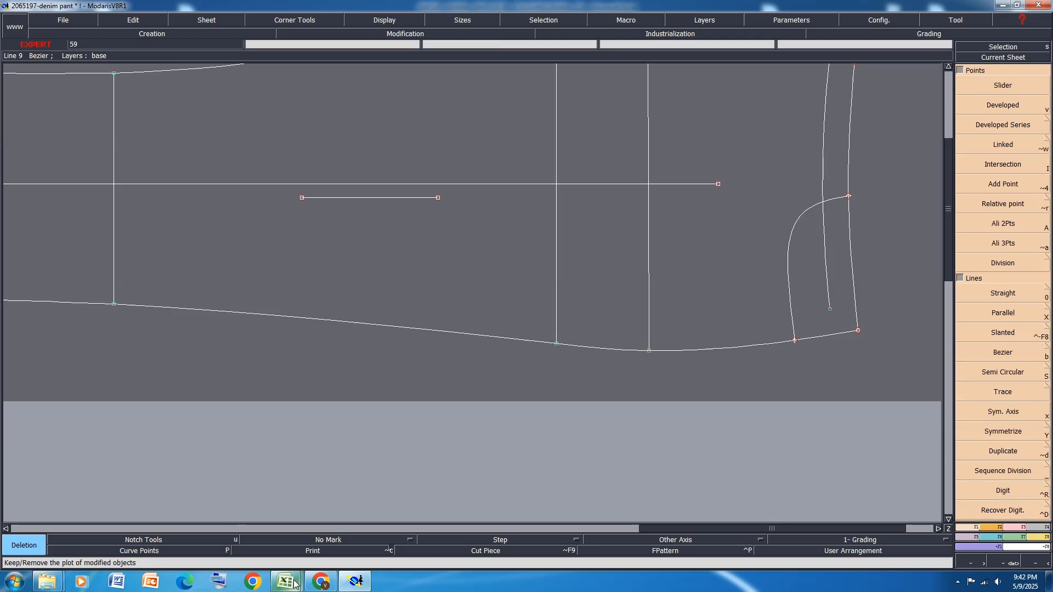
Switch to the Excel size chart and highlight the coin pocket opening row O in yellow
mouse_move(285, 583)
click(364, 524)
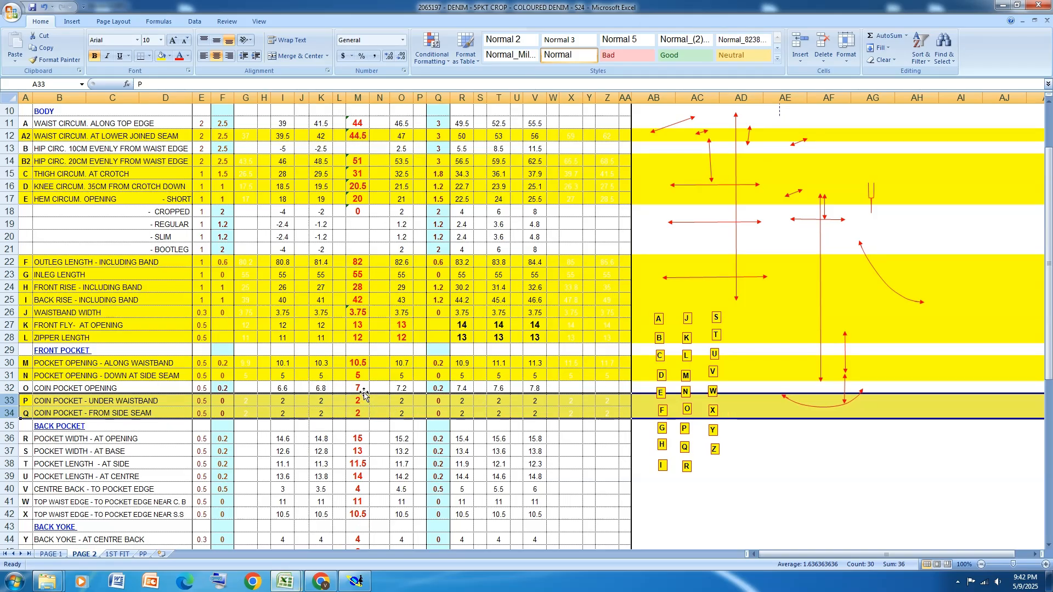
click(8, 388)
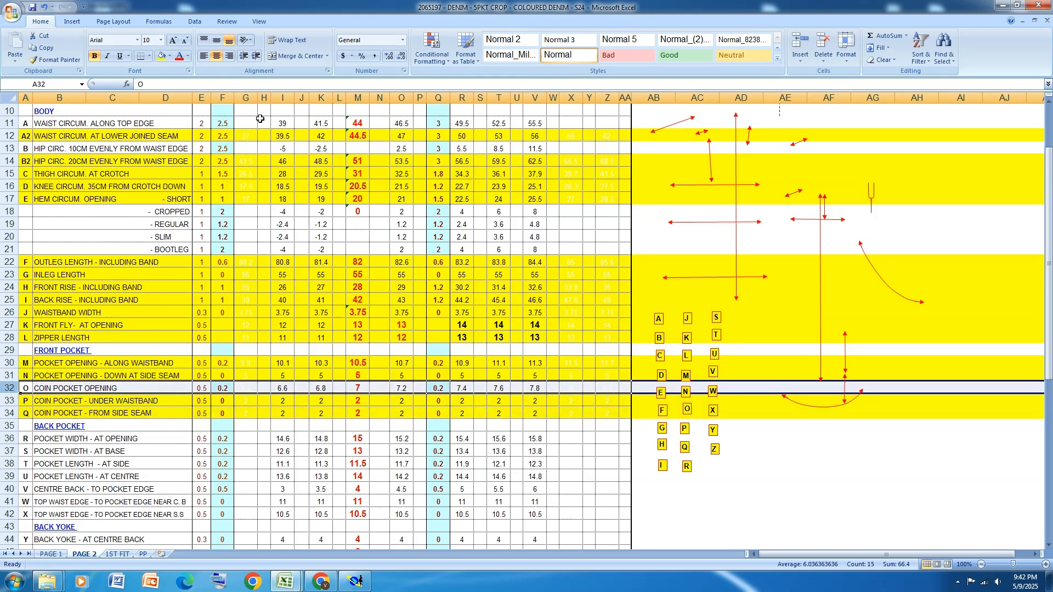
click(161, 55)
Switch to Modaris and place a developed point 7 cm along the coin pocket line from its side seam end, inserting it into the curve
click(356, 582)
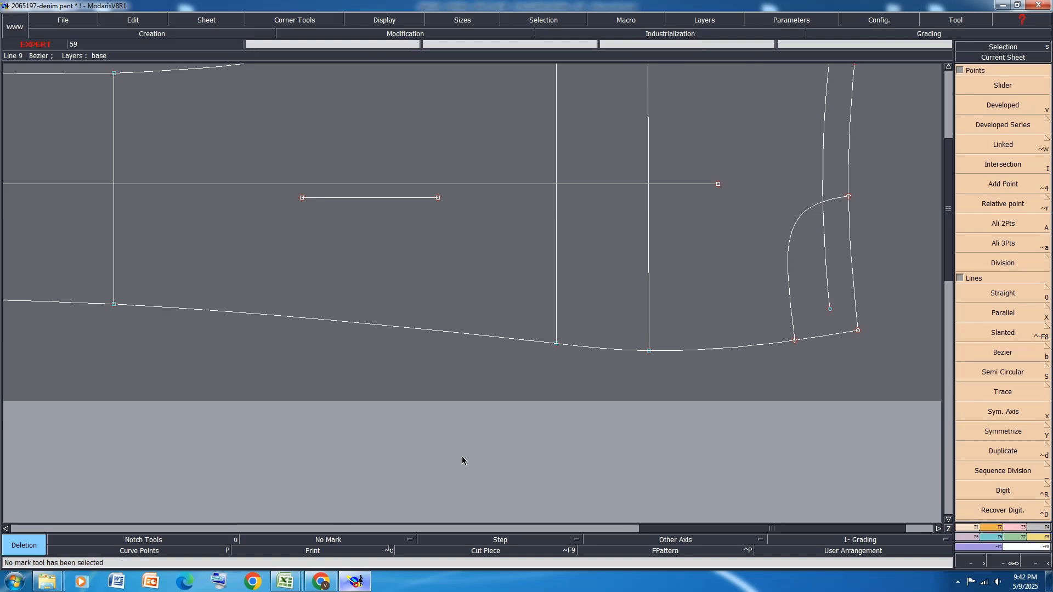
click(1015, 104)
click(829, 304)
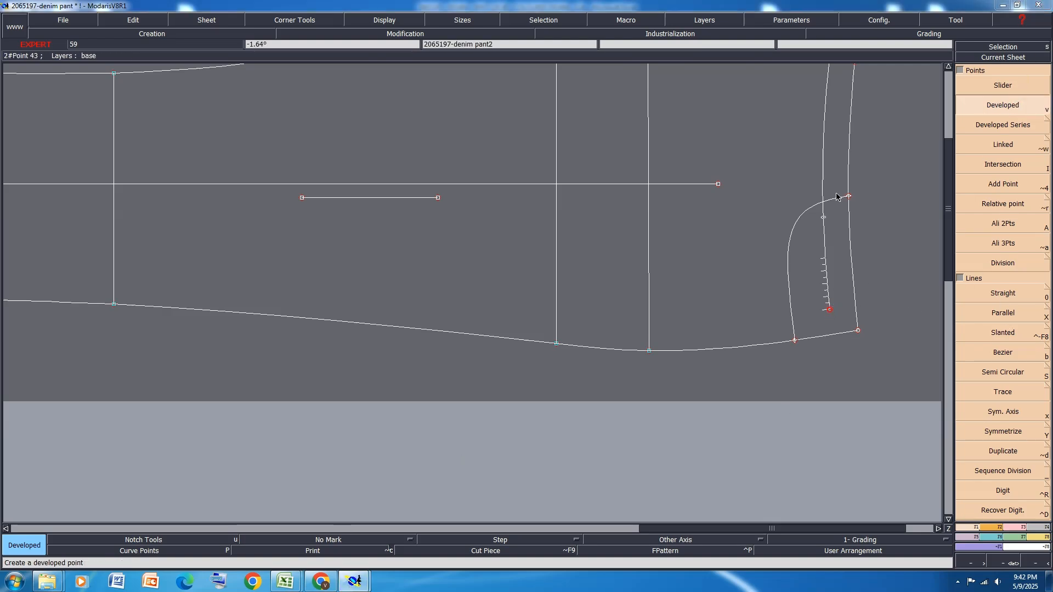
click(839, 225)
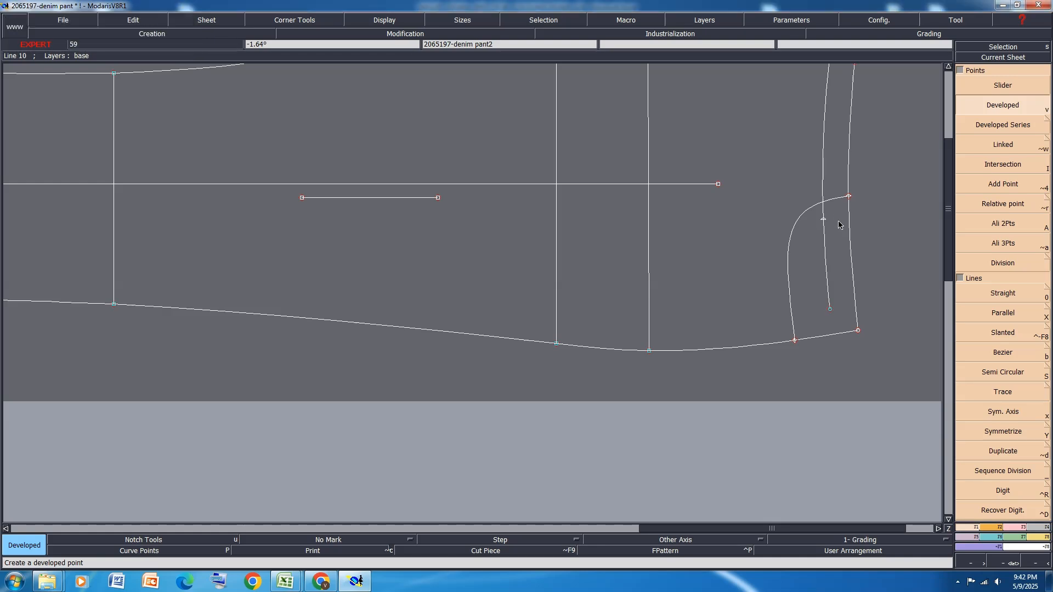
key(ctrl+i)
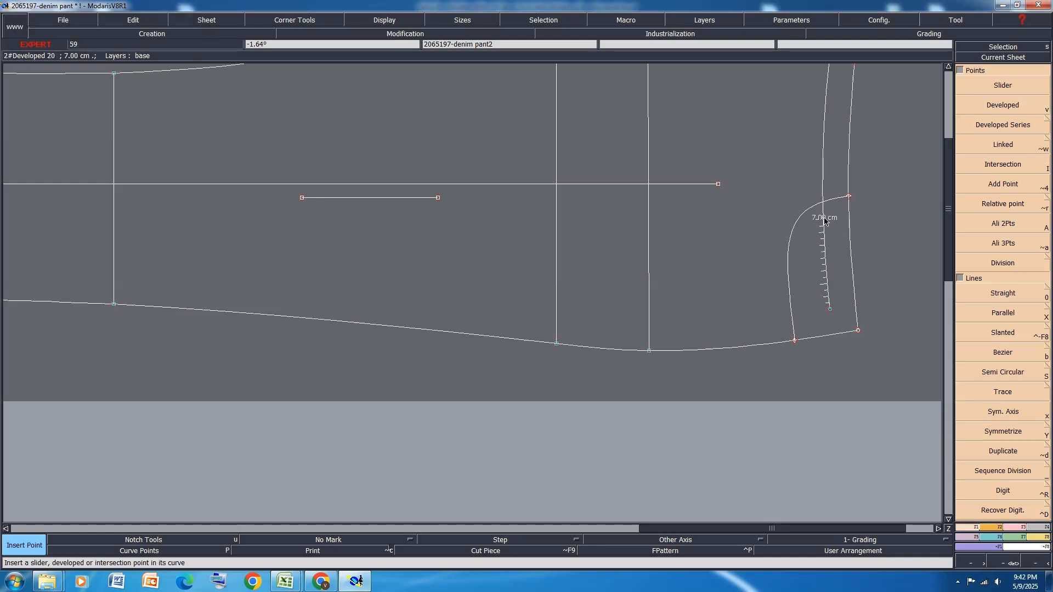
click(824, 220)
Delete the excess of the coin pocket line between the centre front and the 7 cm point
key(Delete)
scroll(778, 413, down, 3)
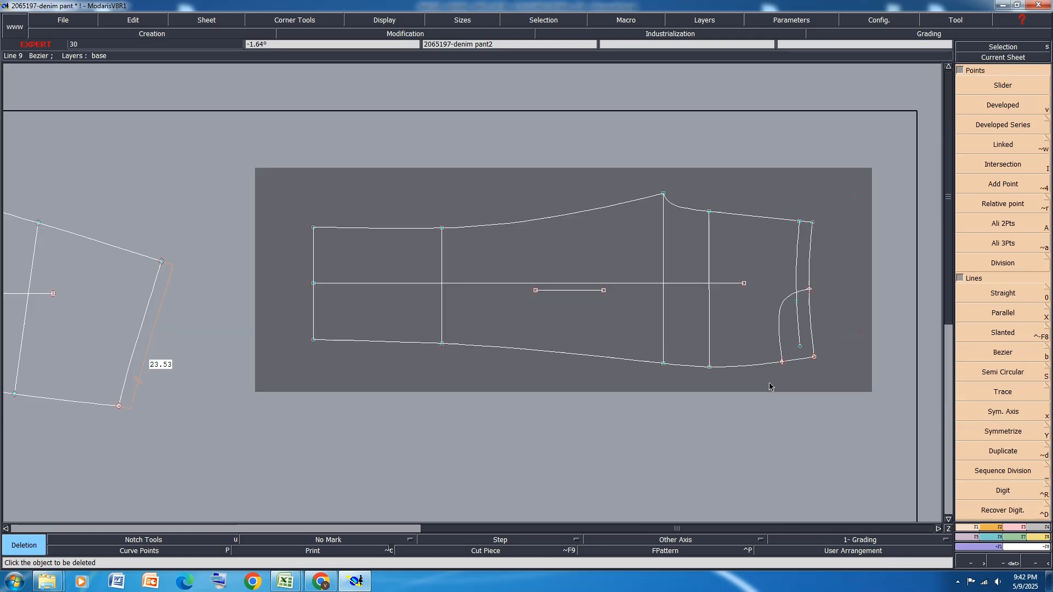
scroll(842, 291, up, 2)
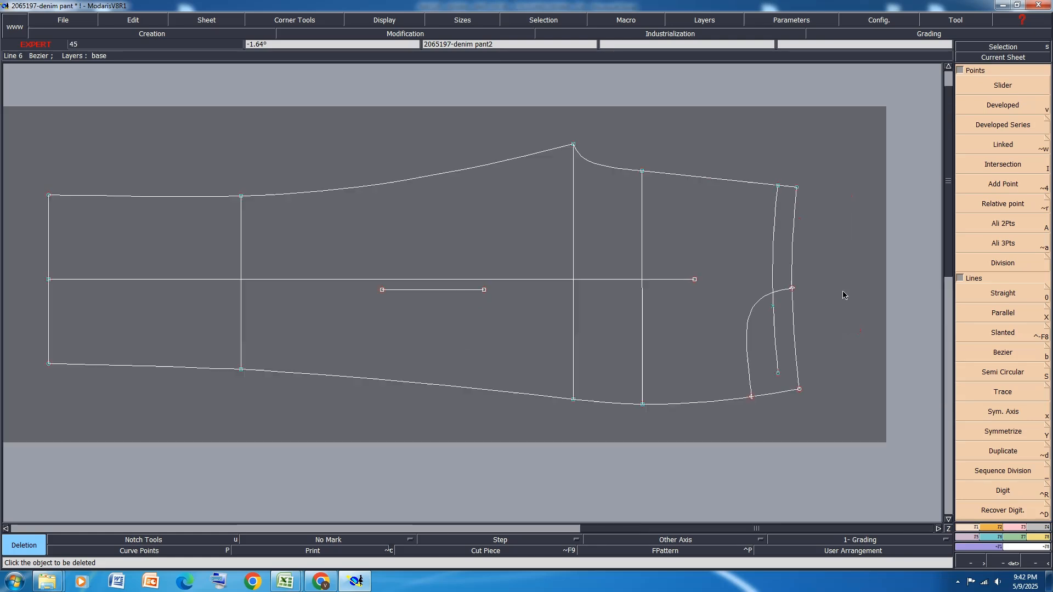
click(777, 188)
click(775, 236)
click(773, 299)
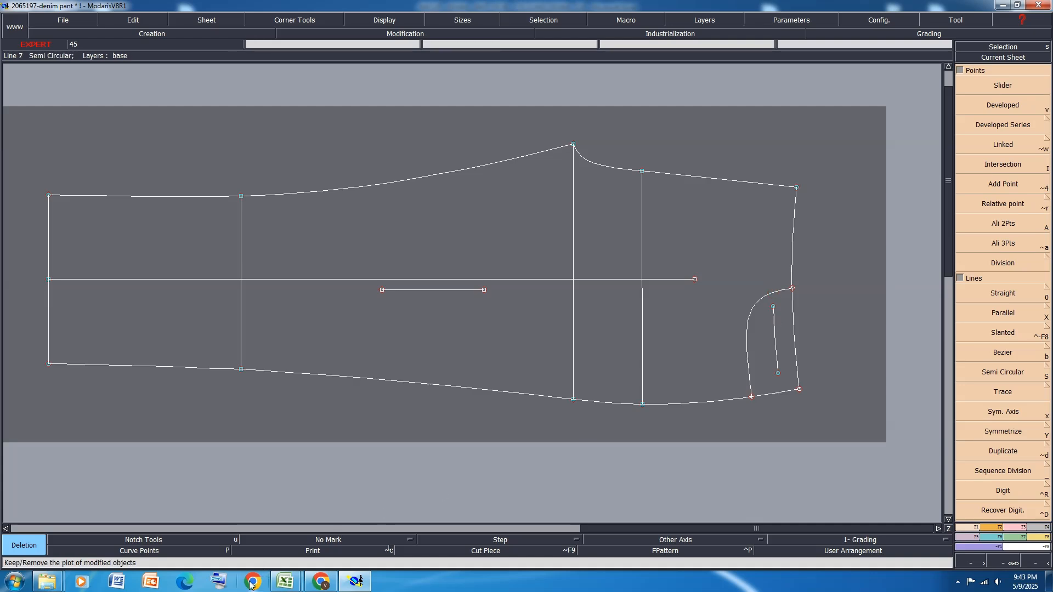
Display the curve points and delete the intermediate ones on the coin pocket line, leaving only its two end points
click(155, 551)
scroll(754, 315, up, 6)
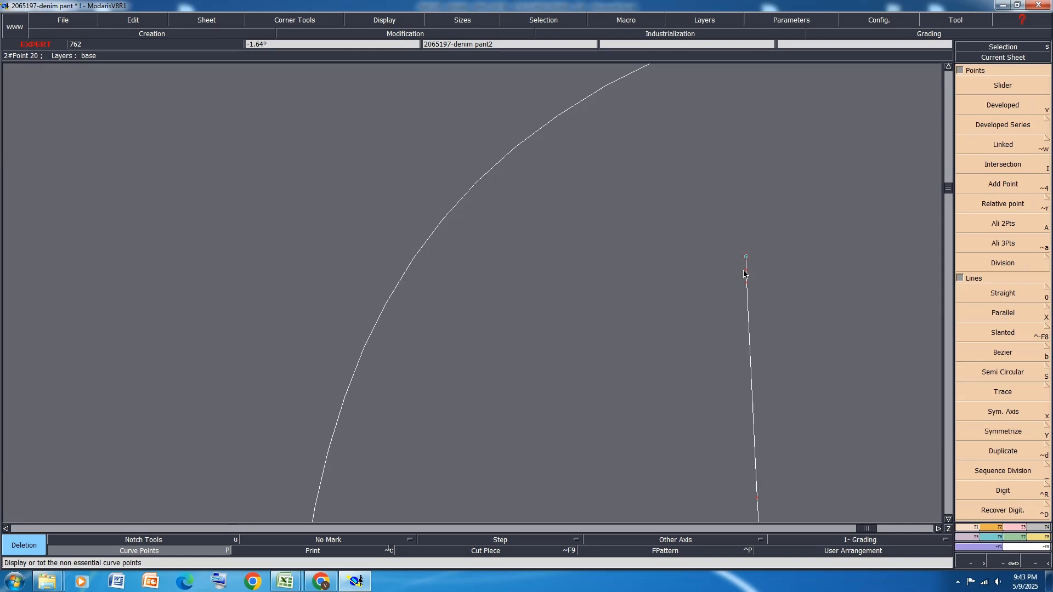
scroll(724, 242, down, 4)
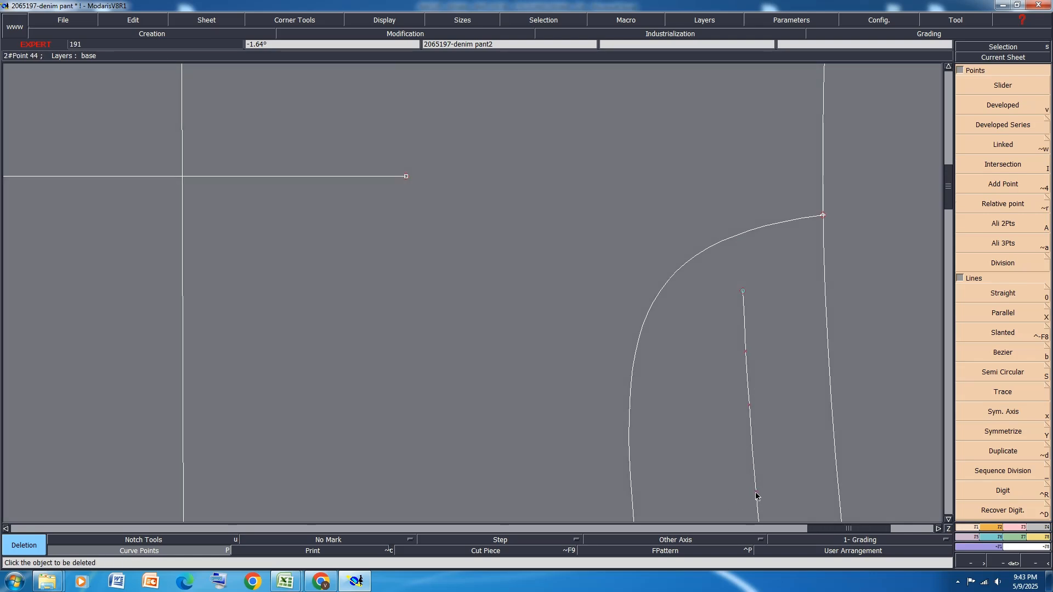
scroll(724, 353, down, 3)
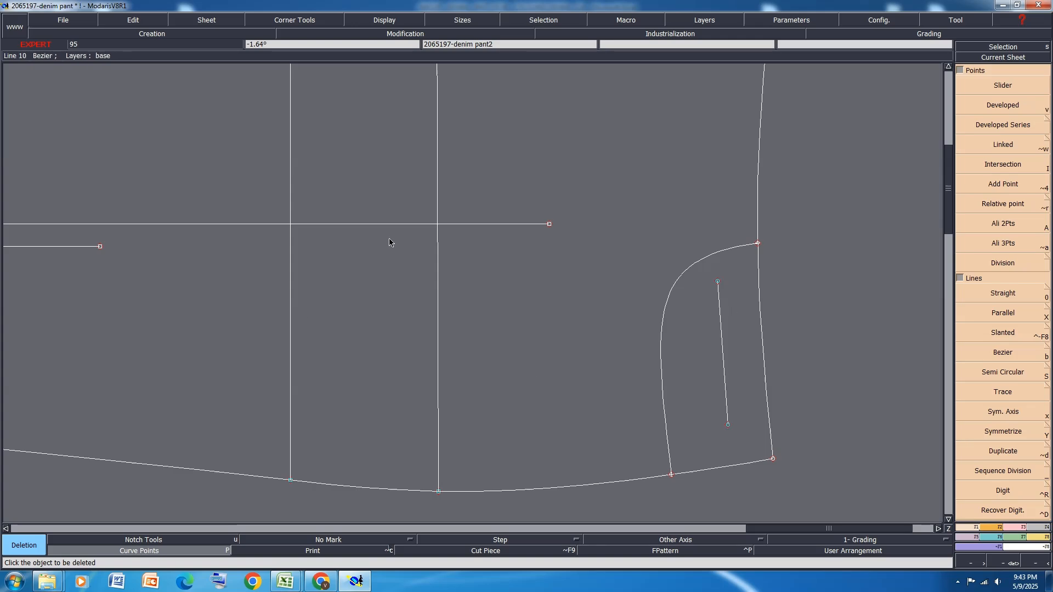
Switch to the Excel size chart and review the back pocket and back yoke measurements below the coin pocket rows
mouse_move(290, 582)
click(300, 554)
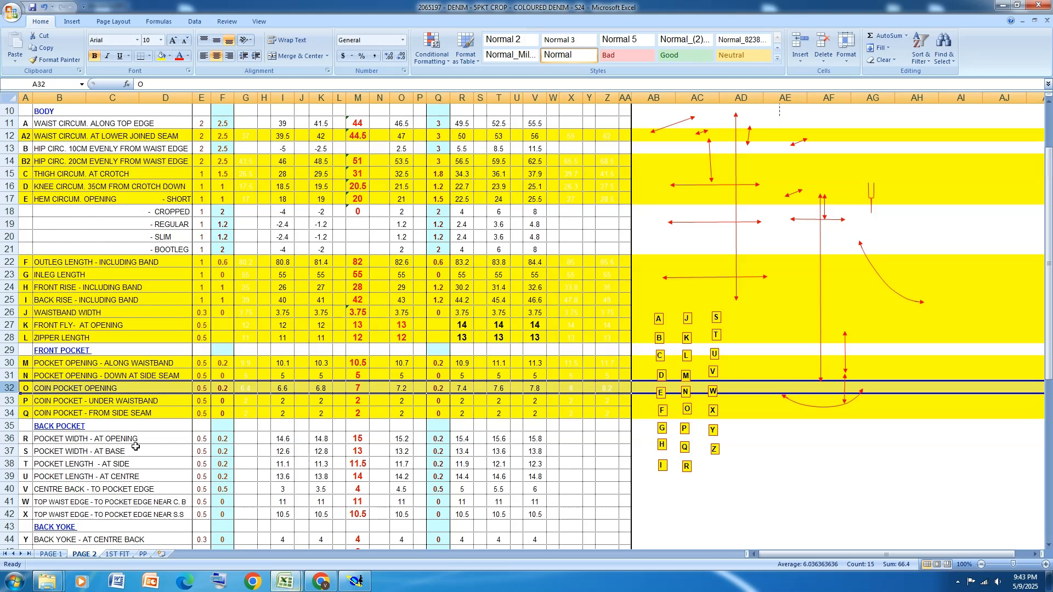
scroll(143, 467, down, 2)
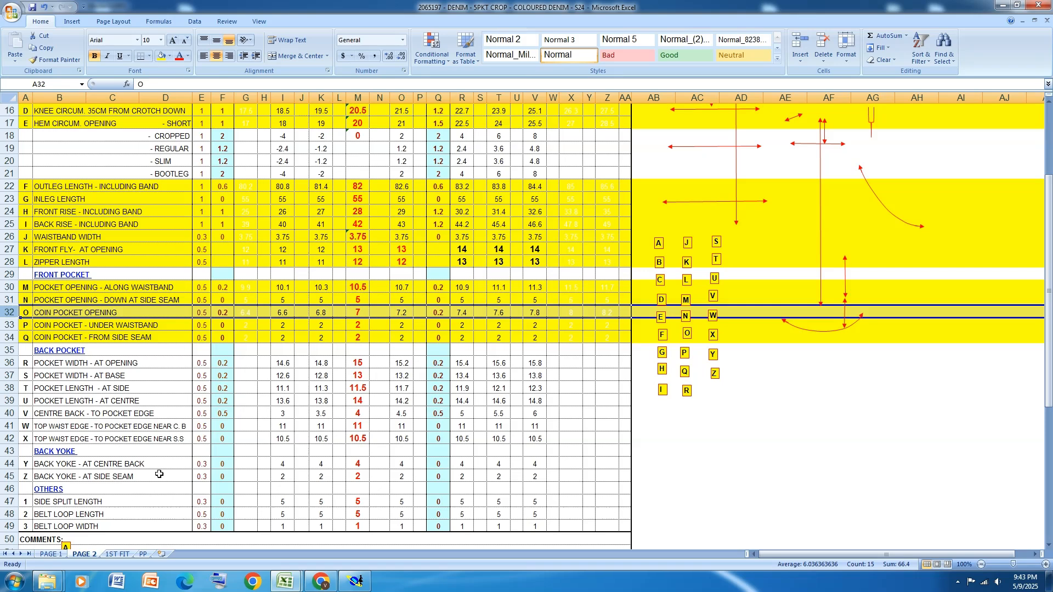
Review the measurement sketches and the back pocket and yoke rows on PAGE 2, and the garment details on PAGE 1
scroll(159, 473, down, 9)
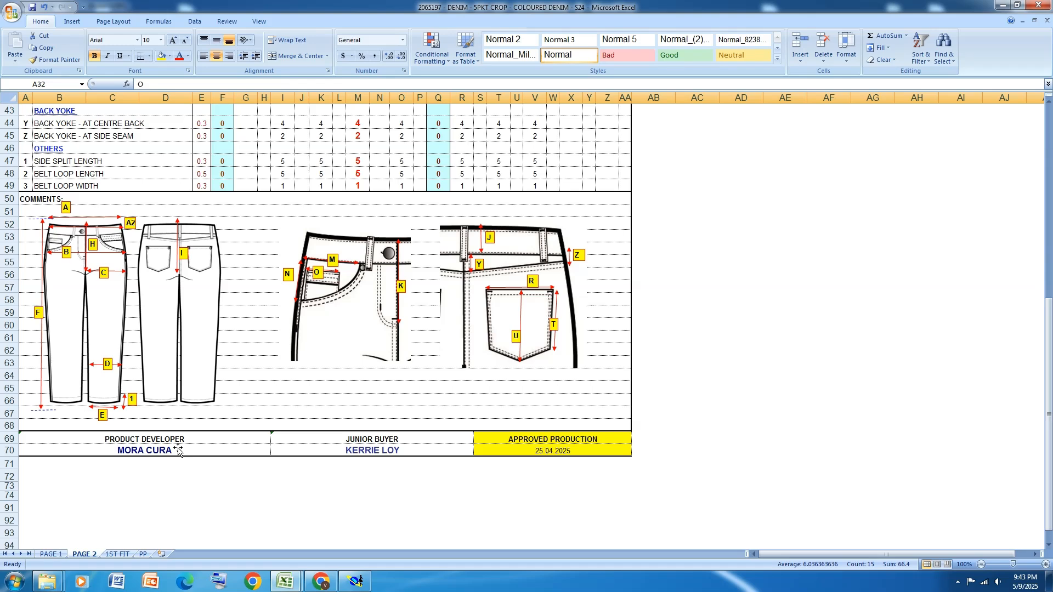
scroll(178, 451, up, 1)
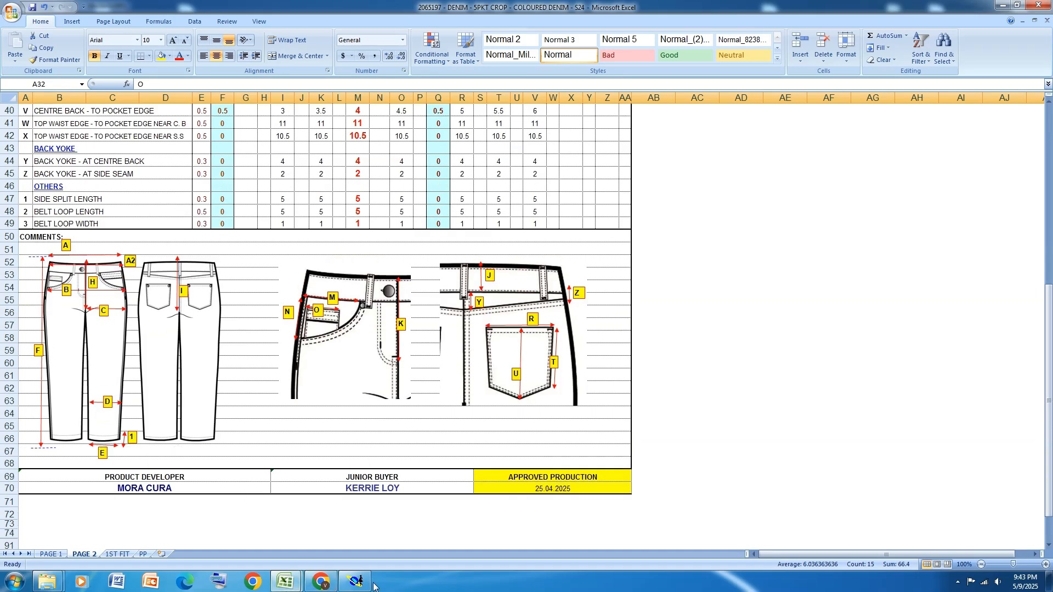
click(51, 554)
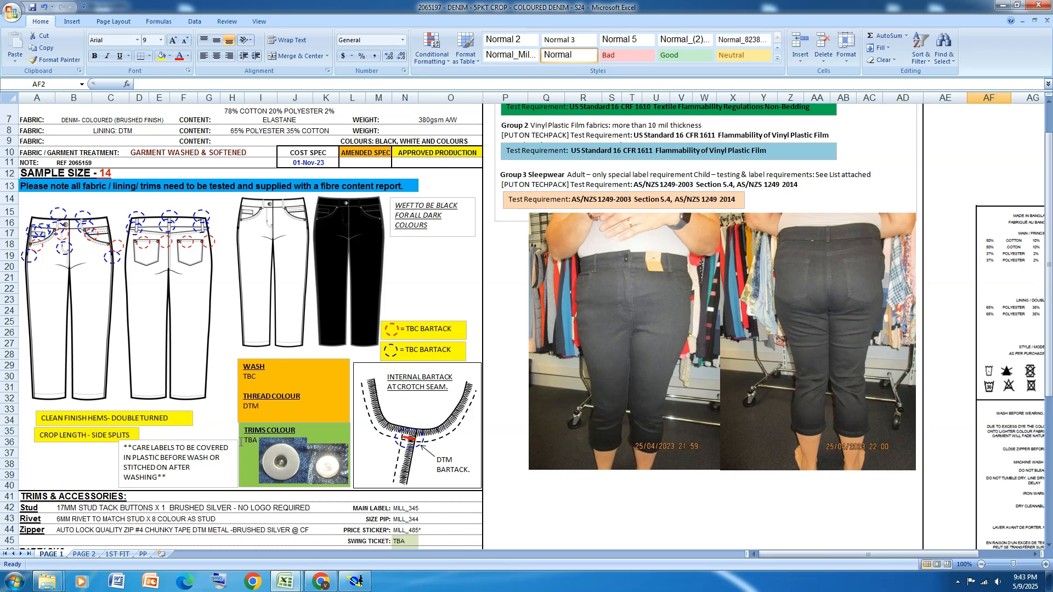
click(84, 554)
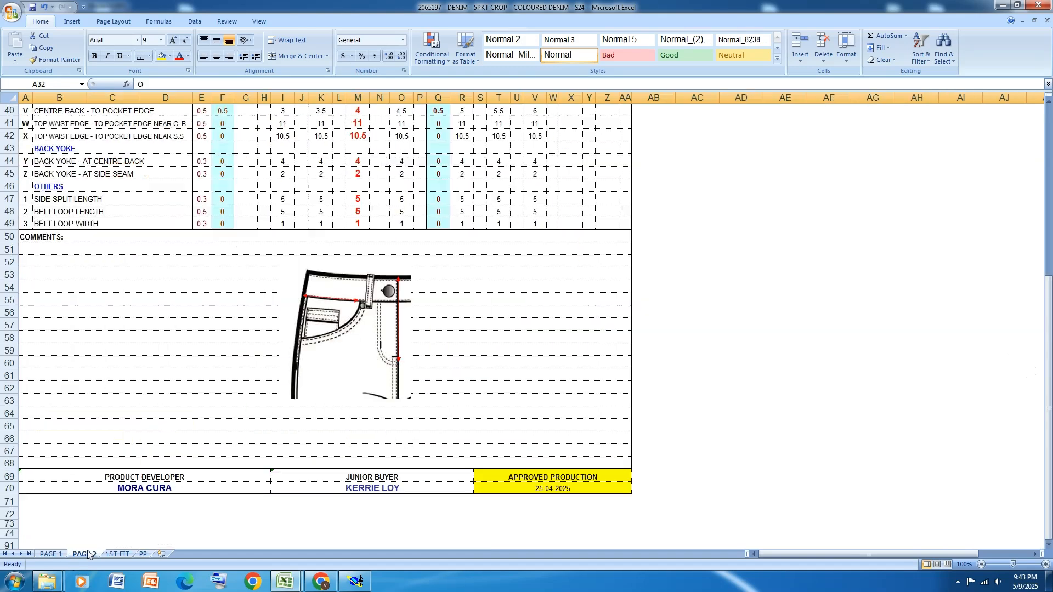
scroll(373, 312, up, 2)
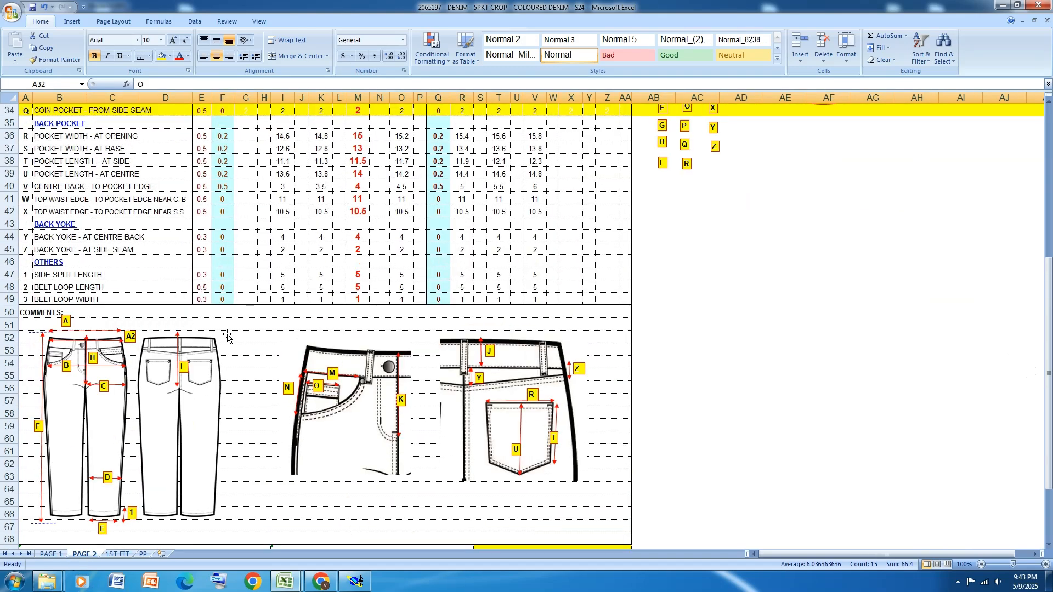
scroll(219, 321, up, 2)
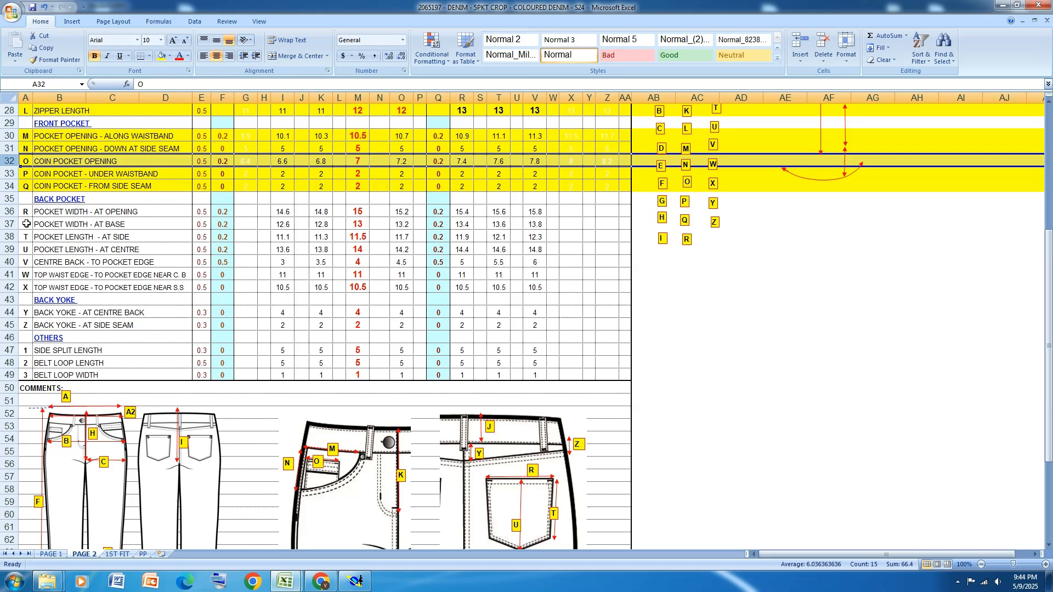
scroll(20, 221, up, 2)
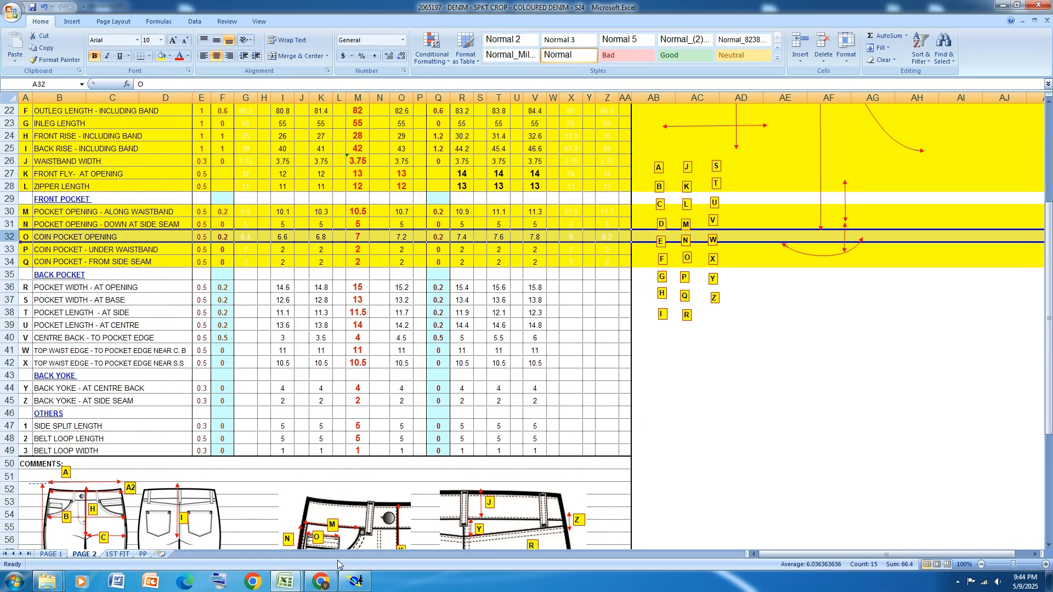
Switch to Modaris and place a developed point 7 cm down the side seam from the pocket opening's end
click(355, 583)
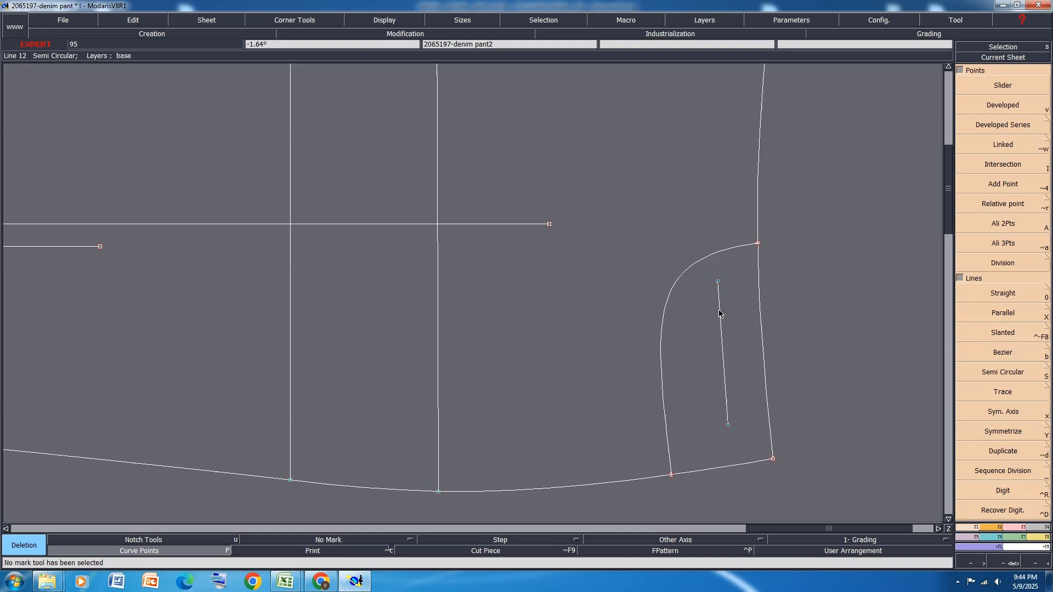
click(673, 476)
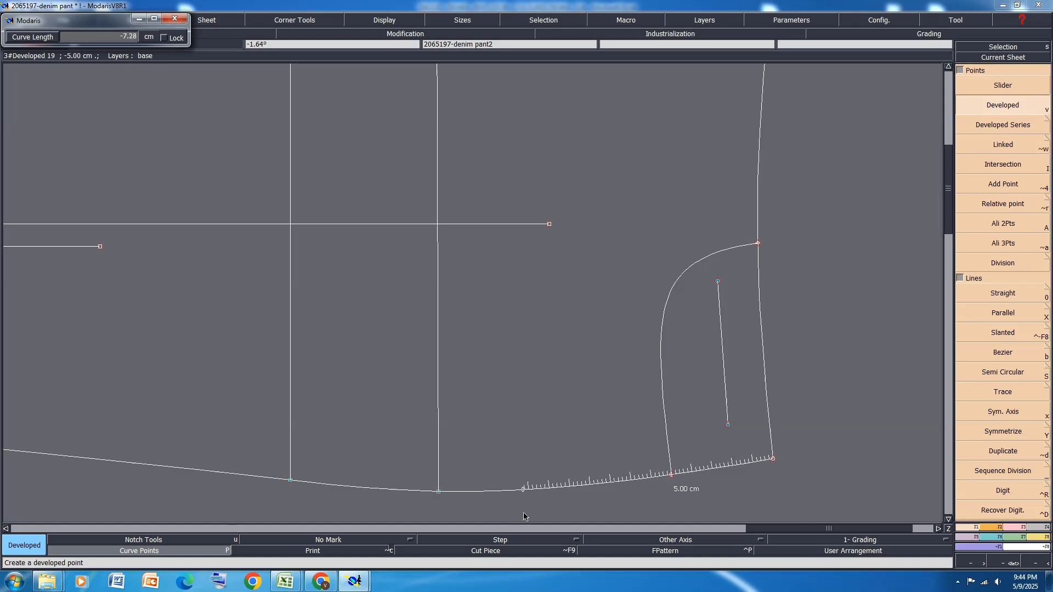
key(BackSpace)
text(-7.00)
key(Return)
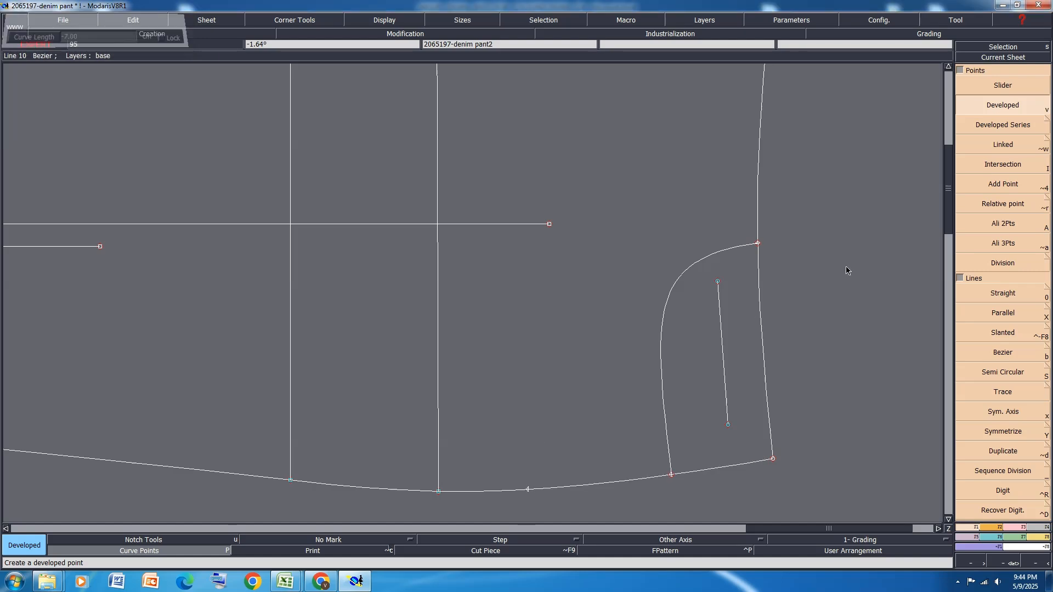
Place a developed point 3.5 cm along the waistline from the pocket opening's end toward the centre front
click(758, 244)
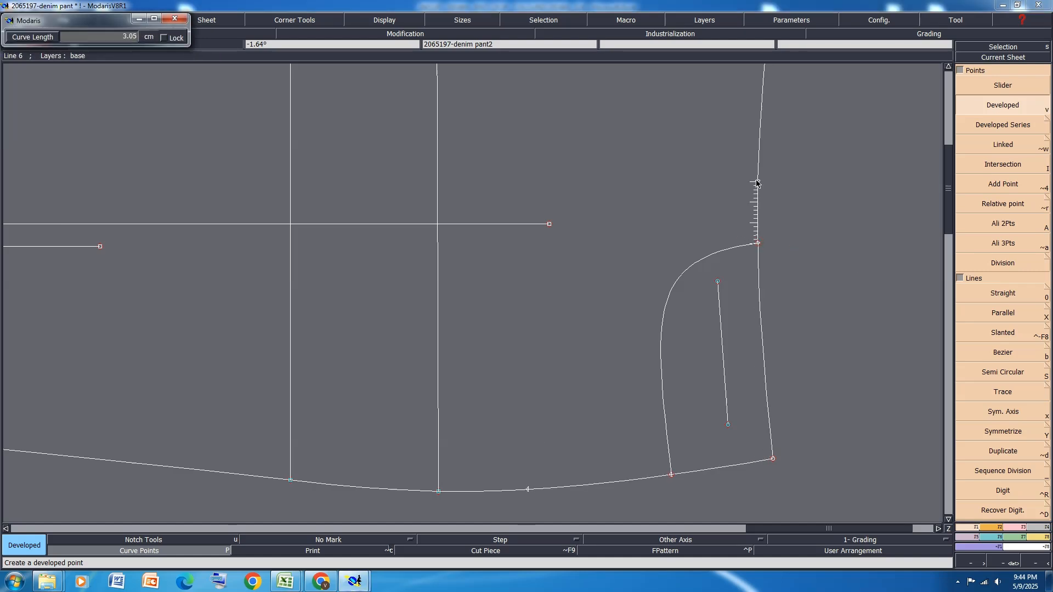
key(Down)
text(3.50)
key(Return)
Place a developed point 5.75 cm along the waistline from its centre front corner
scroll(543, 340, down, 2)
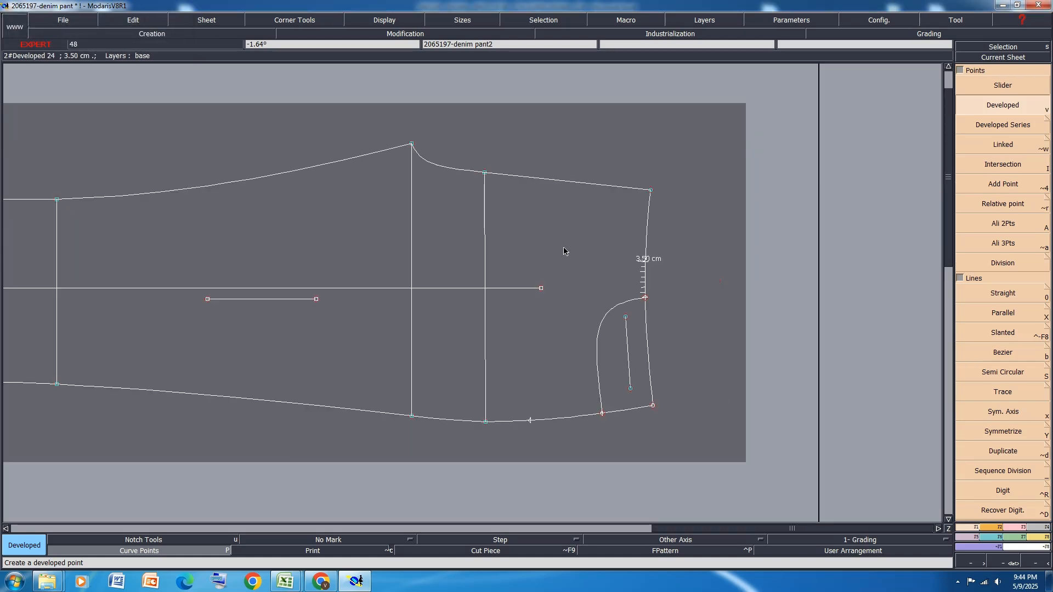
key(j)
scroll(830, 174, up, 2)
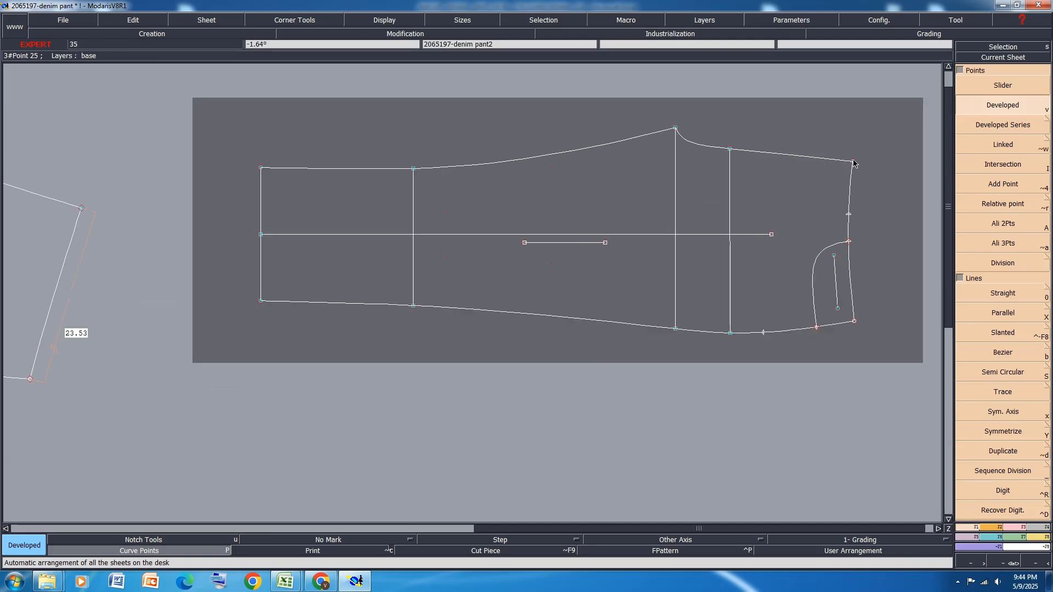
key(v)
click(852, 161)
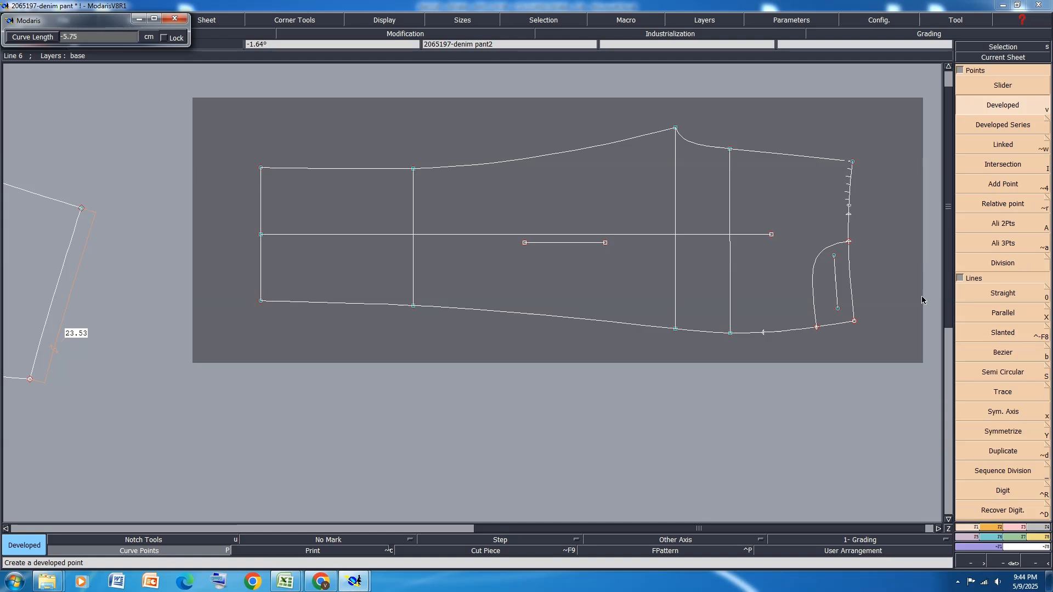
Turn on the plot of modified objects and reshape the 3.5 cm waistline point to 4 cm from the pocket opening's end
scroll(873, 224, up, 4)
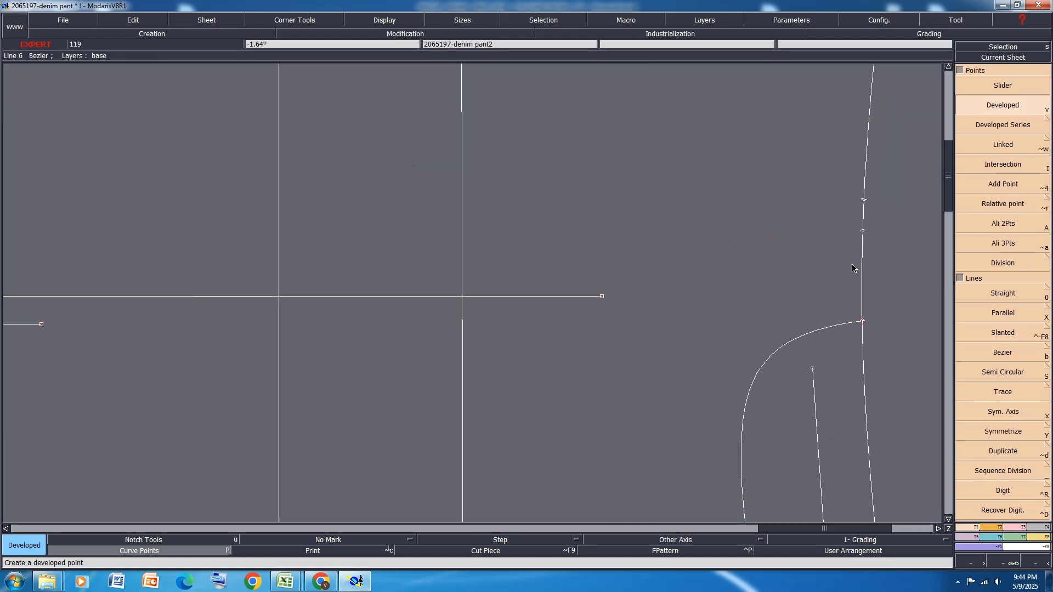
click(308, 551)
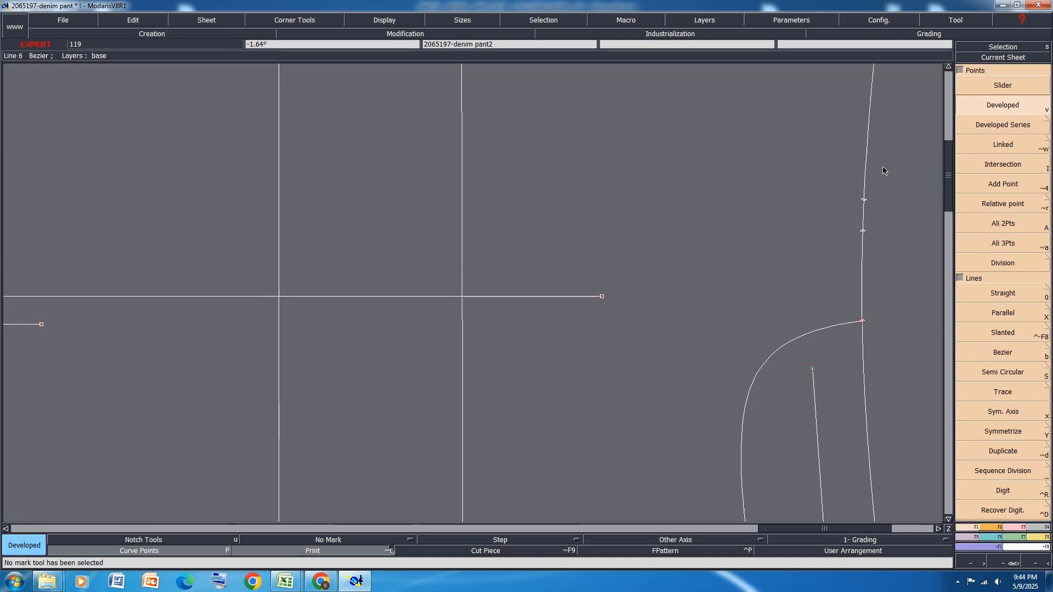
key(r)
click(866, 230)
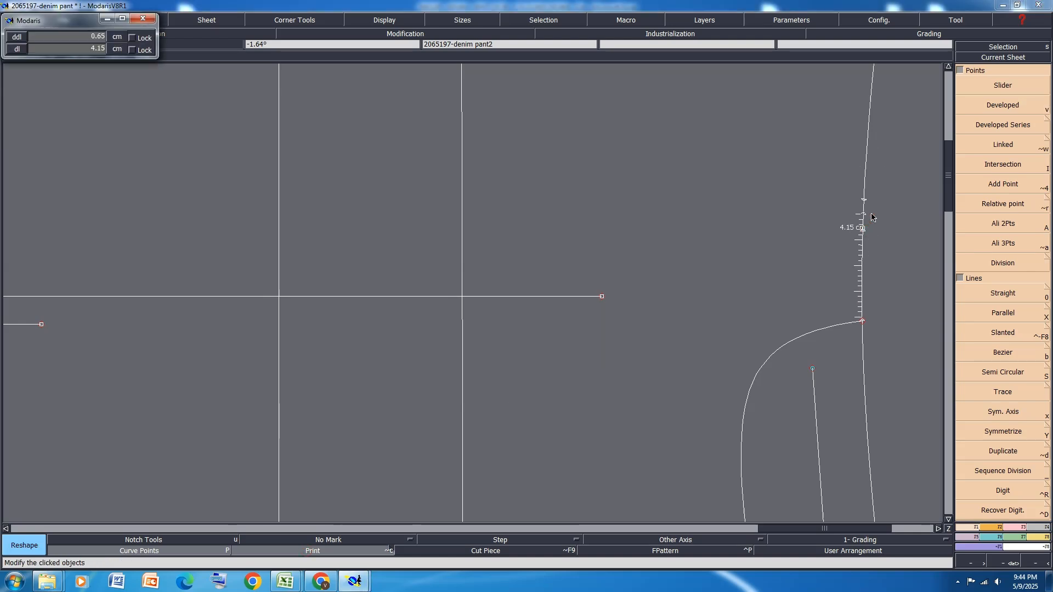
key(Down)
click(871, 213)
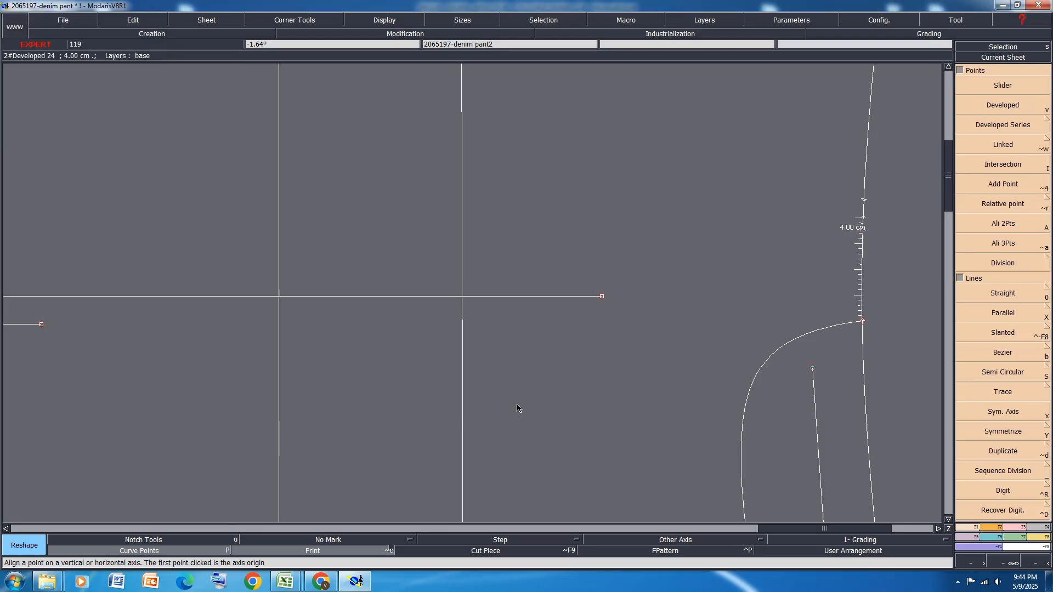
Clear the modification plot and curve points from view, and delete the 5.75 cm reference point on the waistline
click(866, 198)
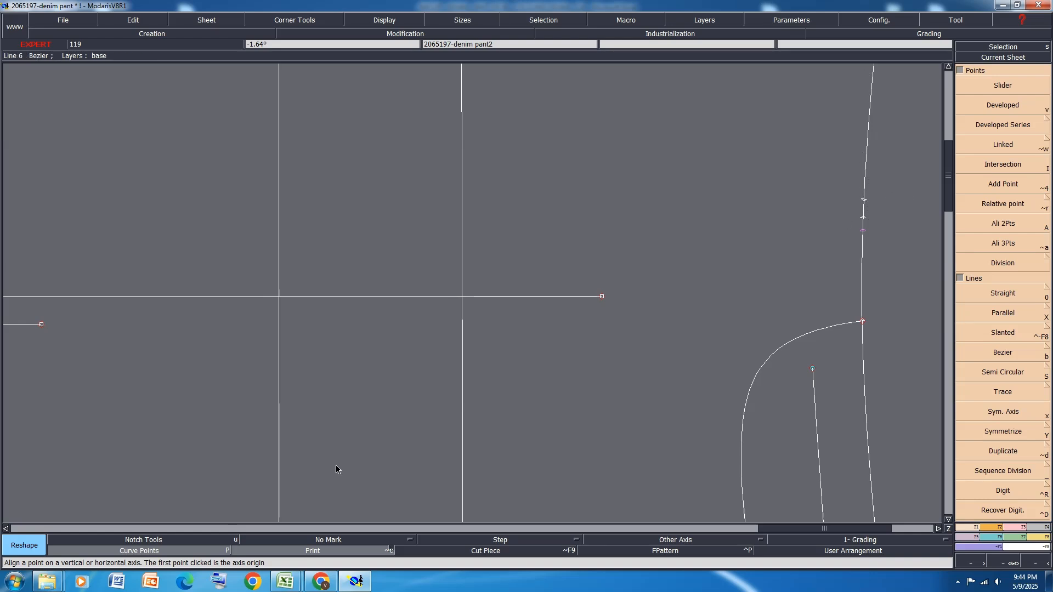
click(296, 551)
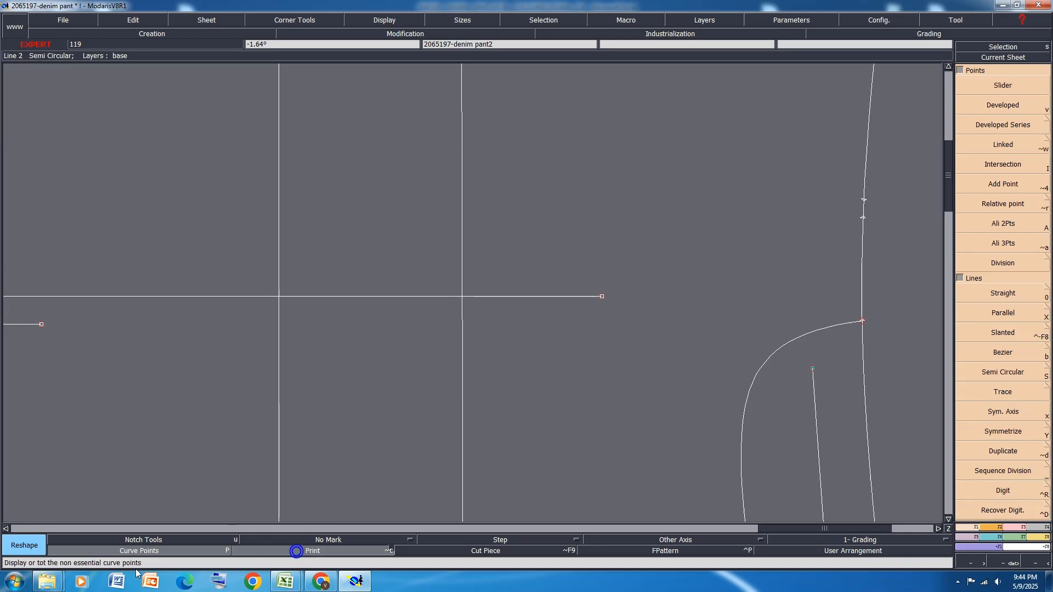
click(150, 552)
key(Delete)
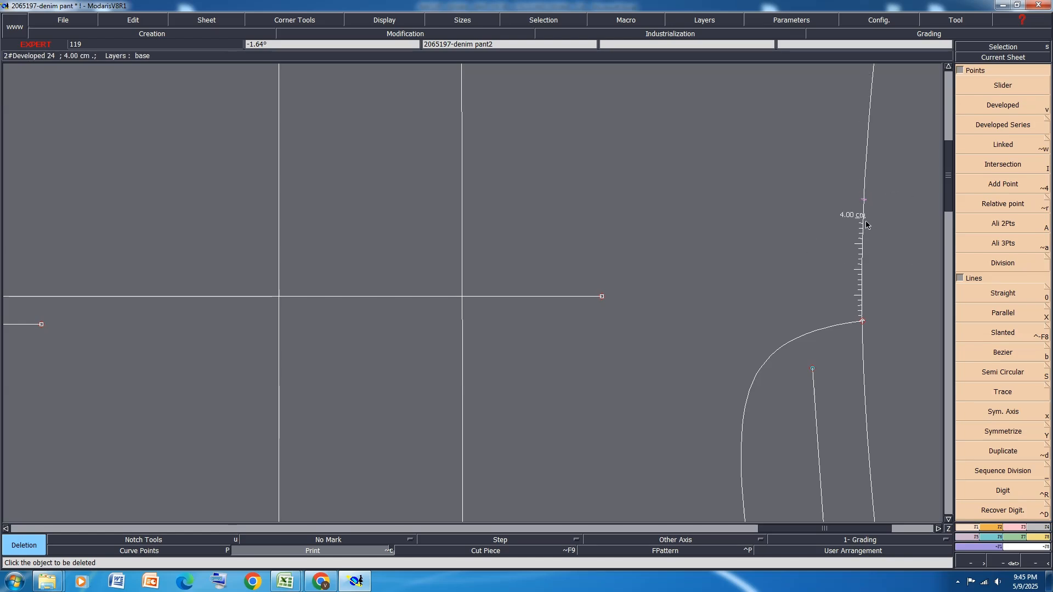
Draw a Bezier line from the 4 cm waistline point to the 7 cm side seam point
scroll(864, 211, down, 2)
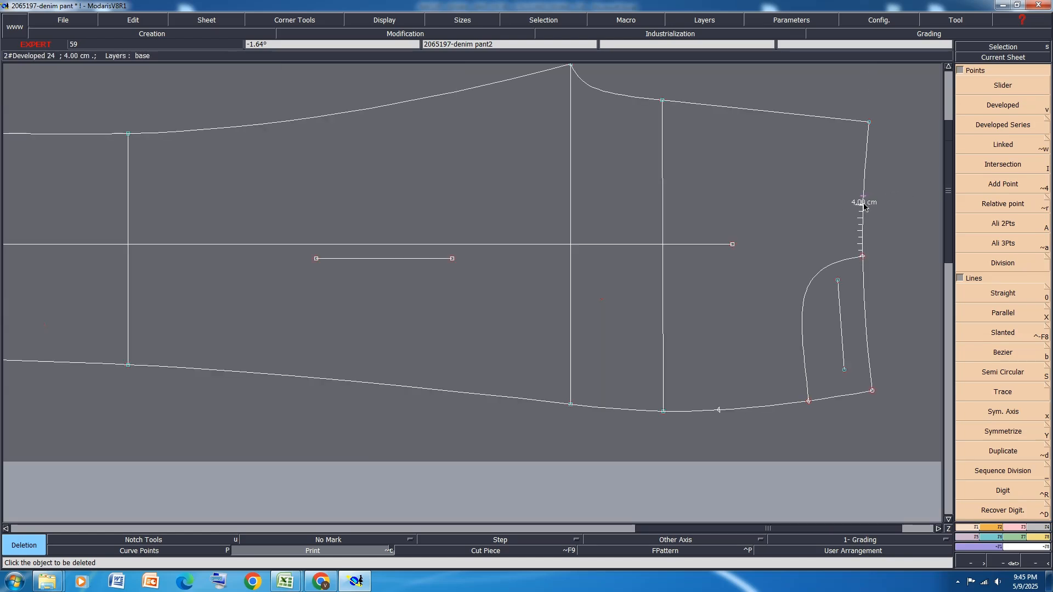
key(b)
click(864, 205)
click(719, 410)
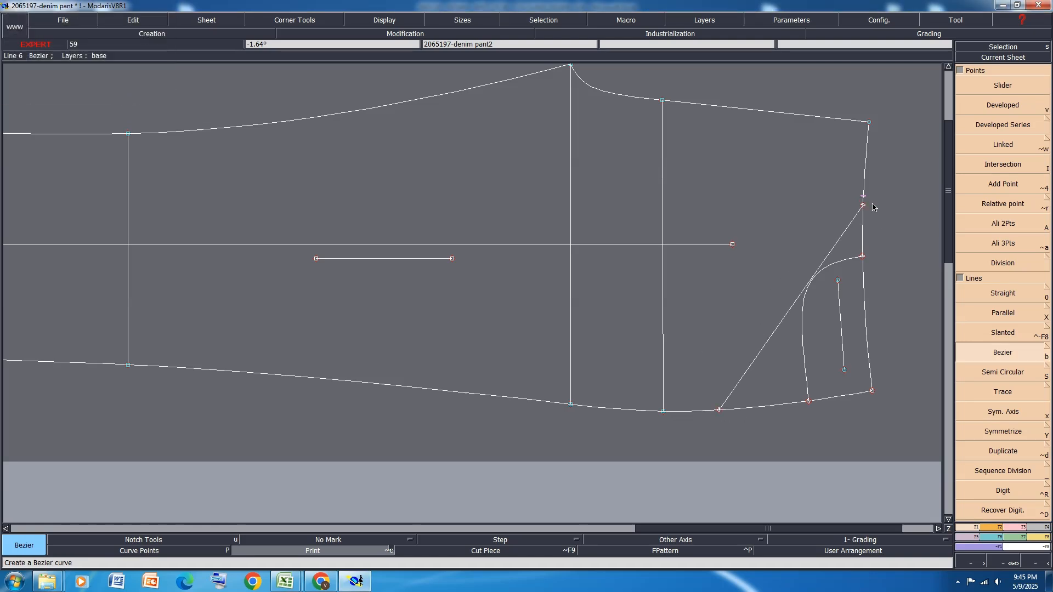
Place a developed point on the waistline 0.5 cm beyond the Bezier line's upper end, toward the centre front
scroll(865, 205, up, 2)
key(v)
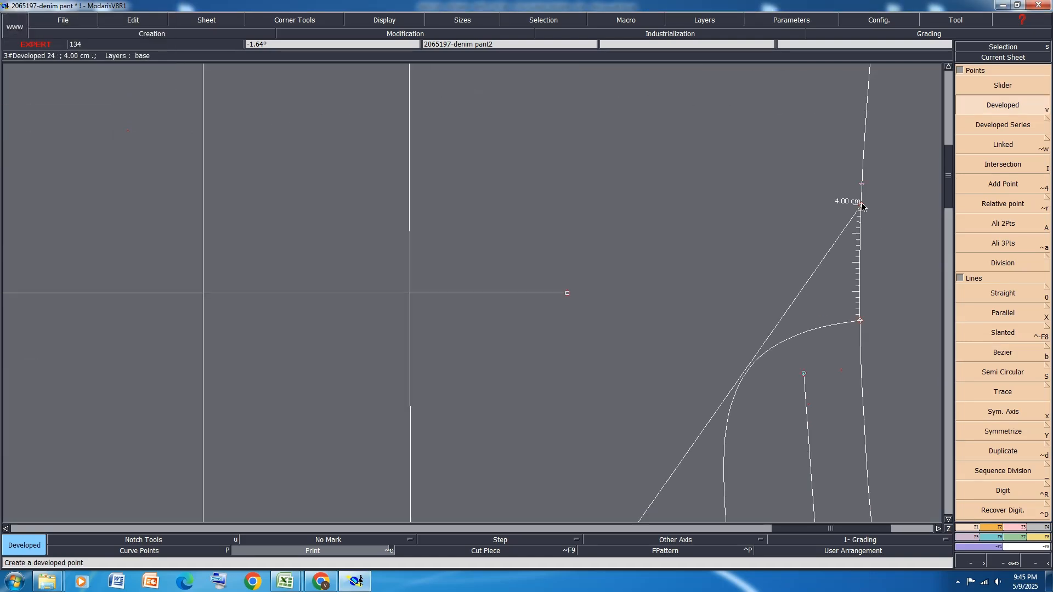
click(861, 204)
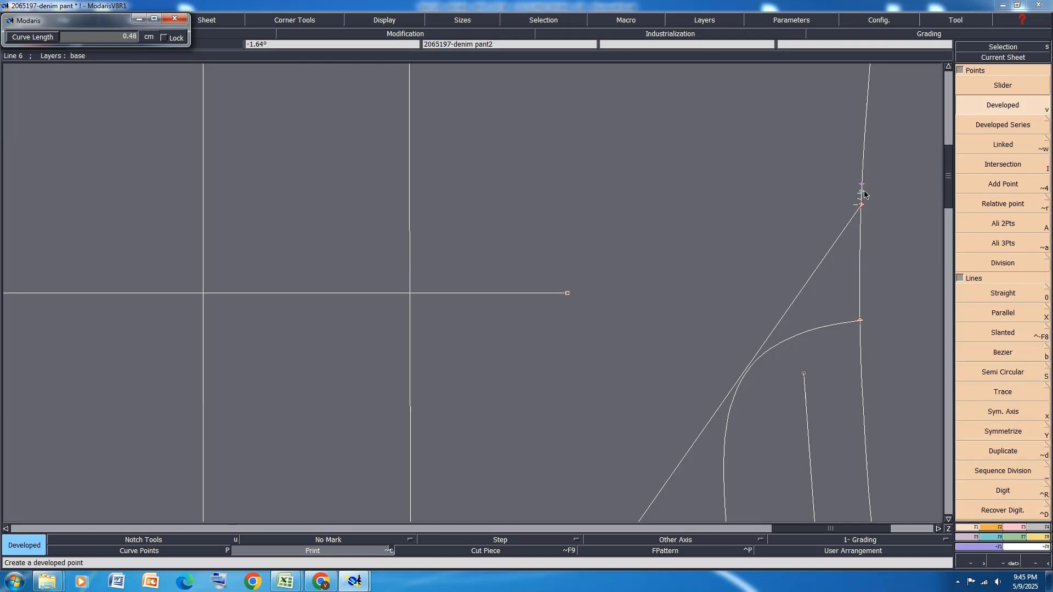
text(-5.75)
text(.5)
key(Return)
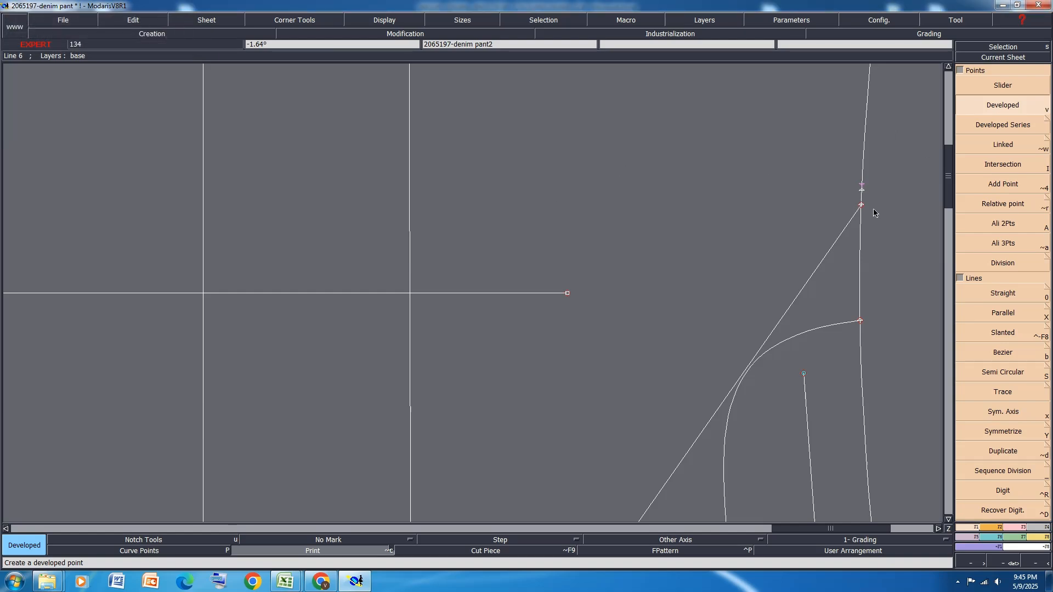
Display the curve tangents and reshape the new Bezier line into a rounded pocket bag curve around the pocket opening
scroll(772, 232, down, 1)
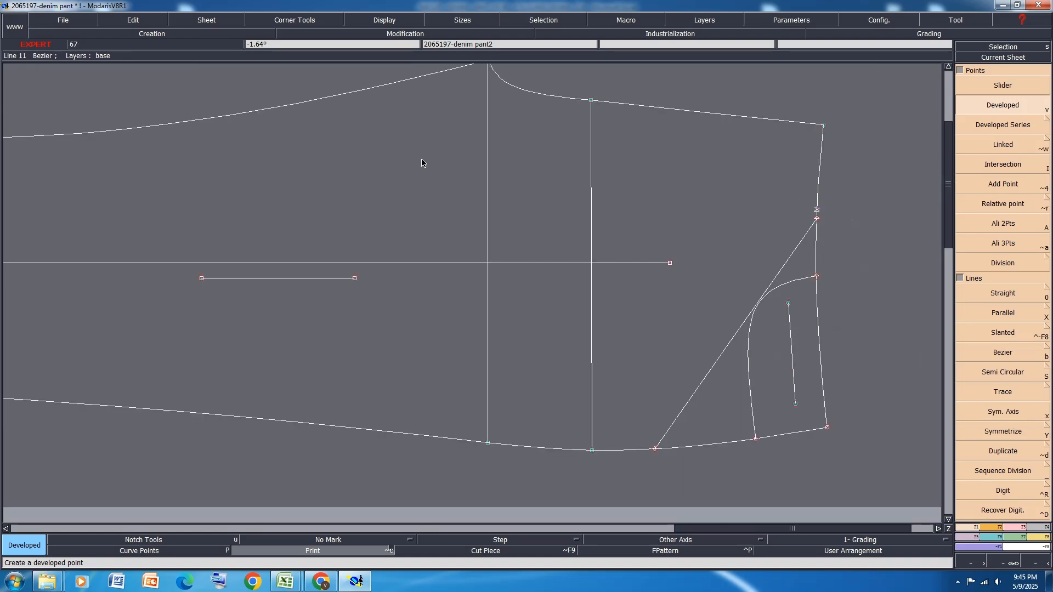
key(h)
key(r)
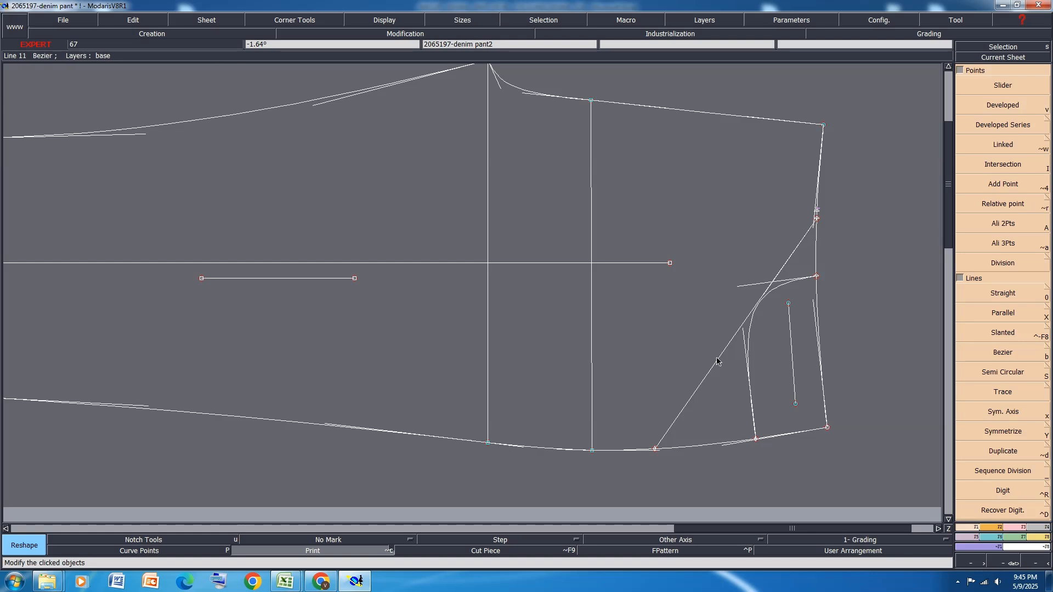
drag(702, 373, 650, 302)
drag(784, 265, 647, 231)
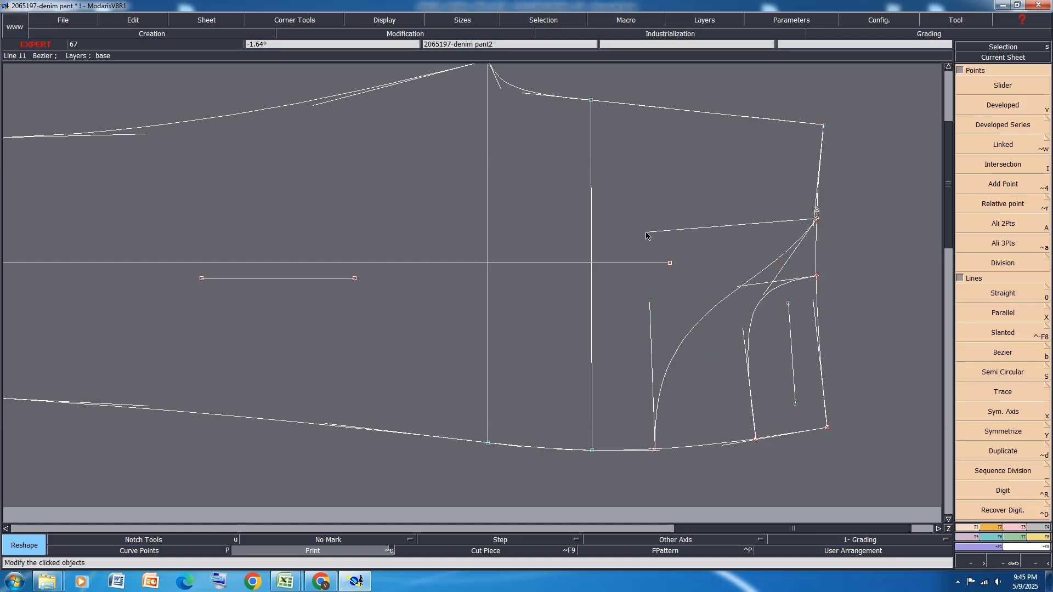
scroll(669, 351, up, 2)
drag(639, 282, 647, 286)
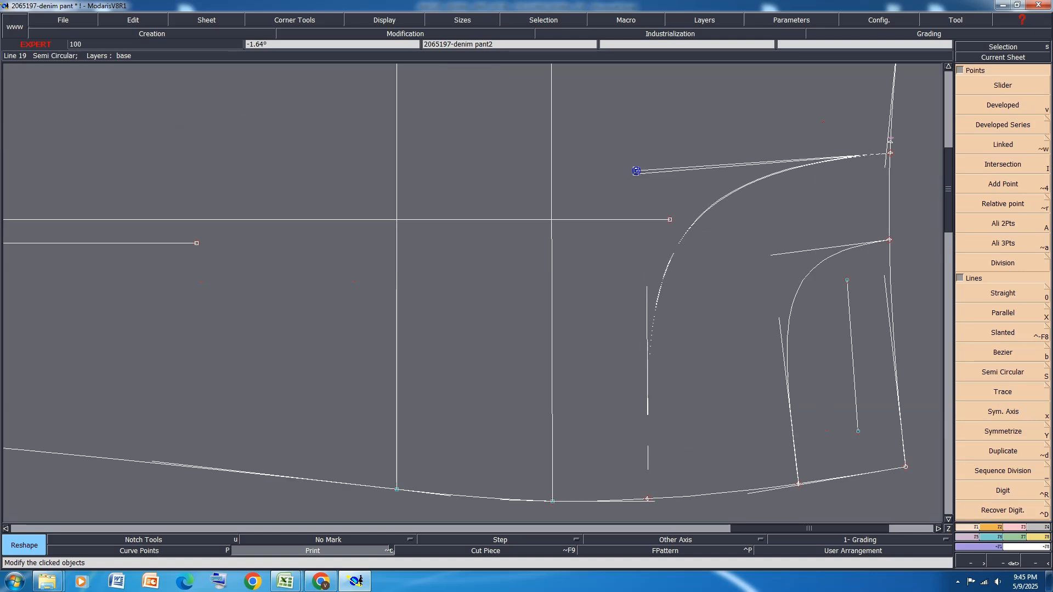
Place developed points 2.5 cm along the waistline and 3.5 cm down the side seam from the pocket opening's ends
scroll(634, 170, down, 4)
scroll(745, 235, up, 3)
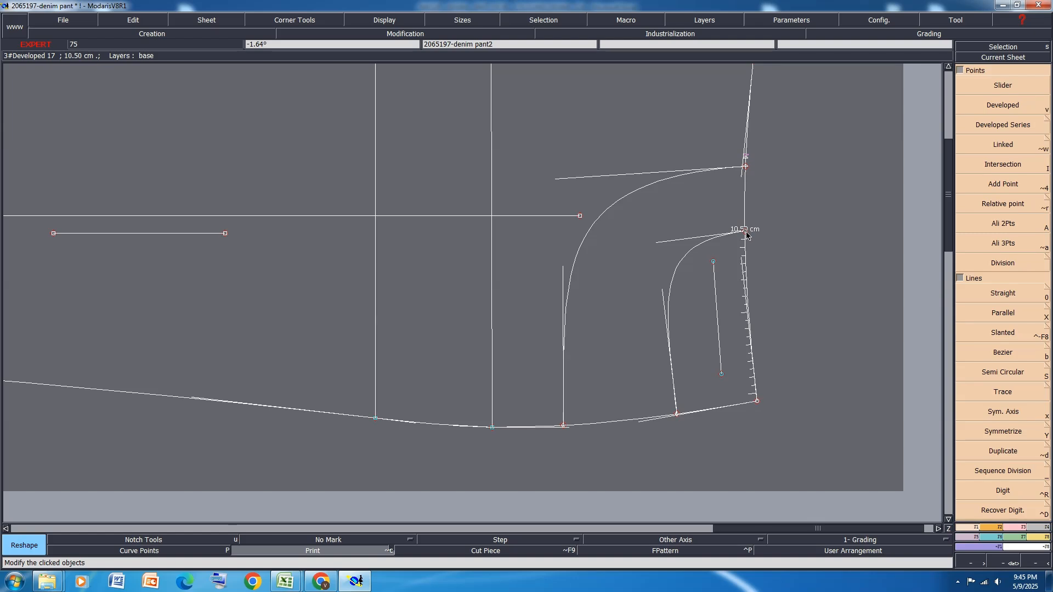
key(v)
click(744, 230)
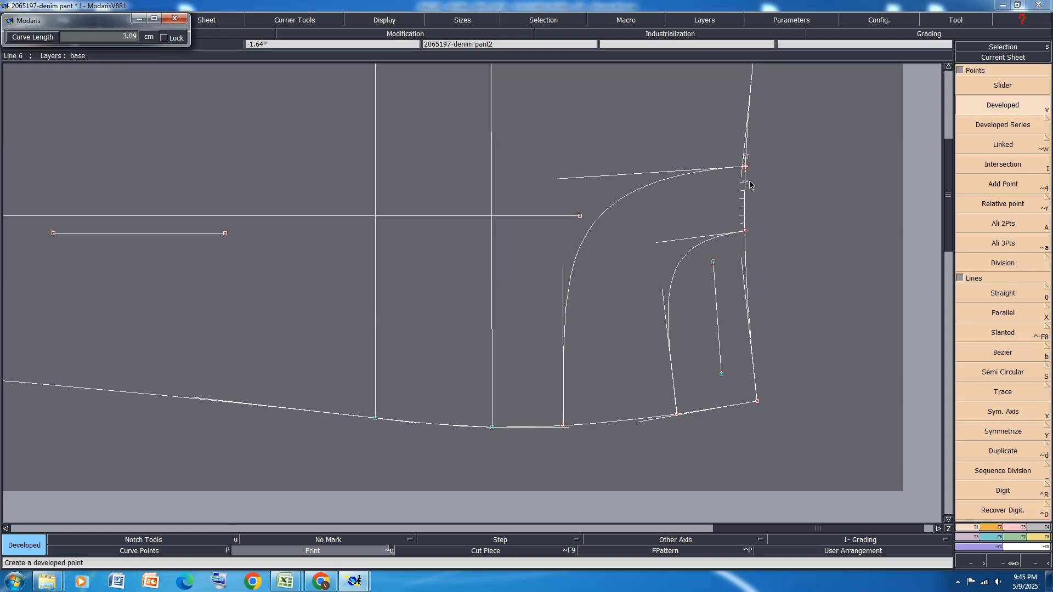
text(2)
key(Down)
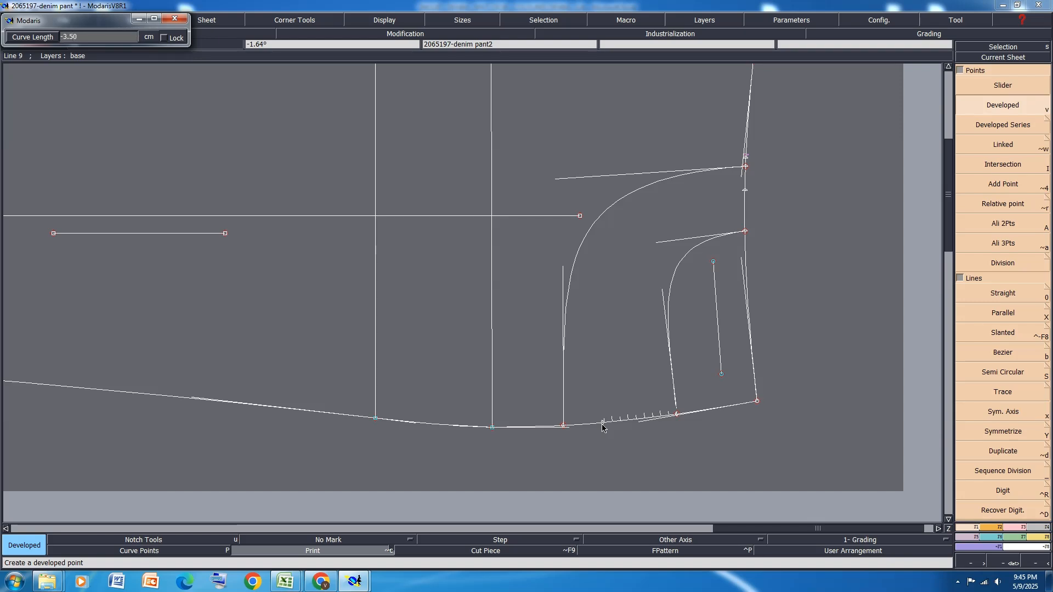
key(Return)
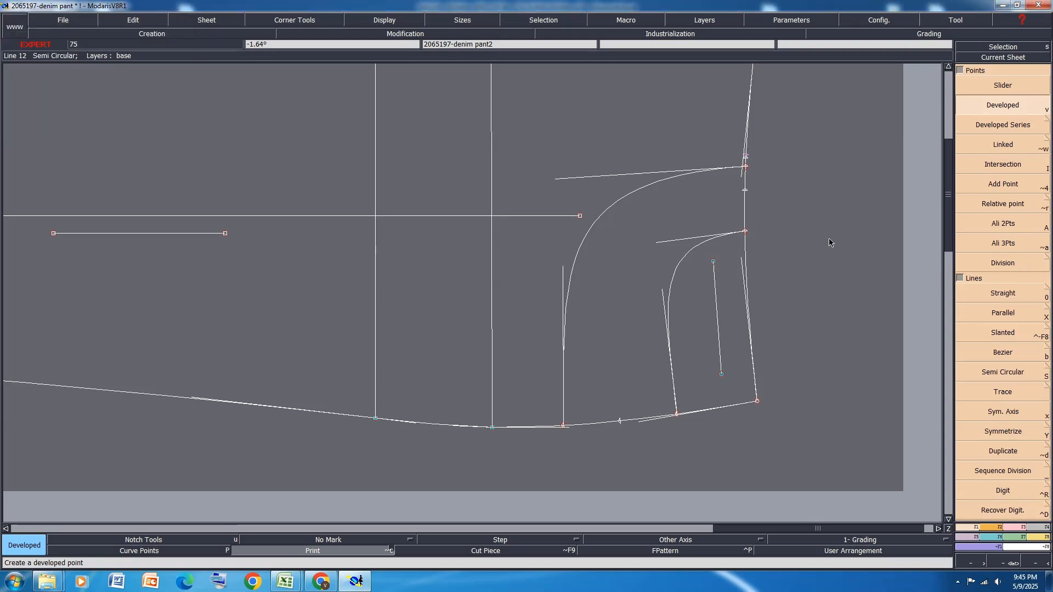
Draw a Bezier line from the 2.5 cm waistline point to the 3.5 cm side seam point
key(b)
click(745, 190)
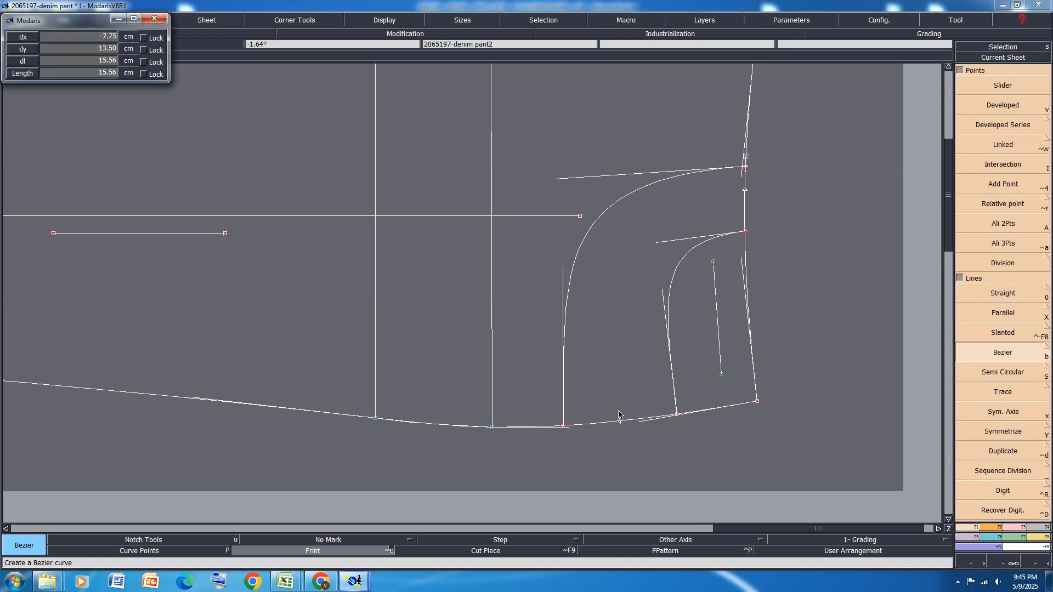
key(v)
key(h)
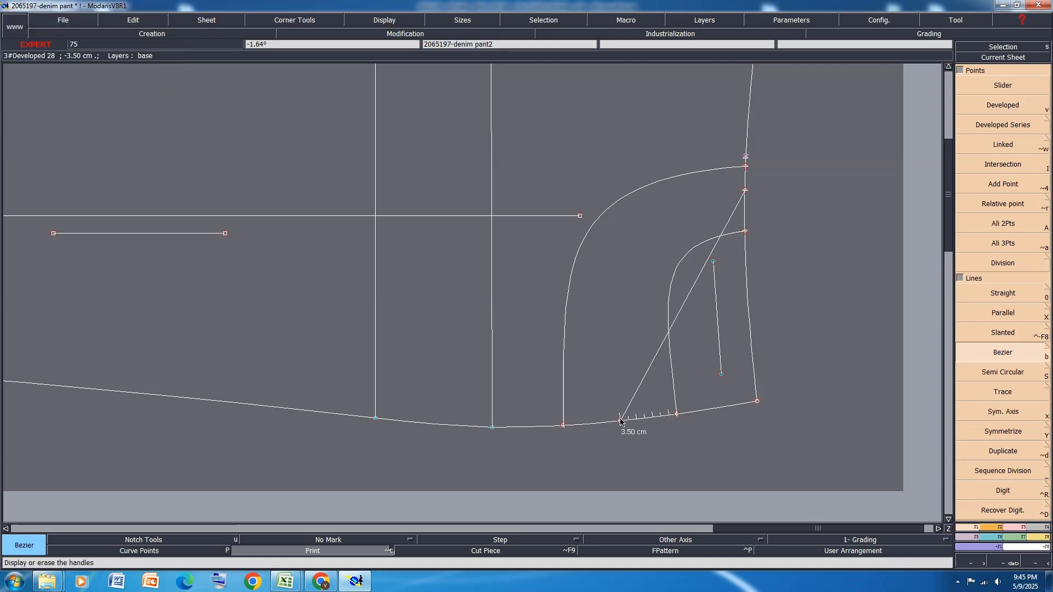
click(621, 421)
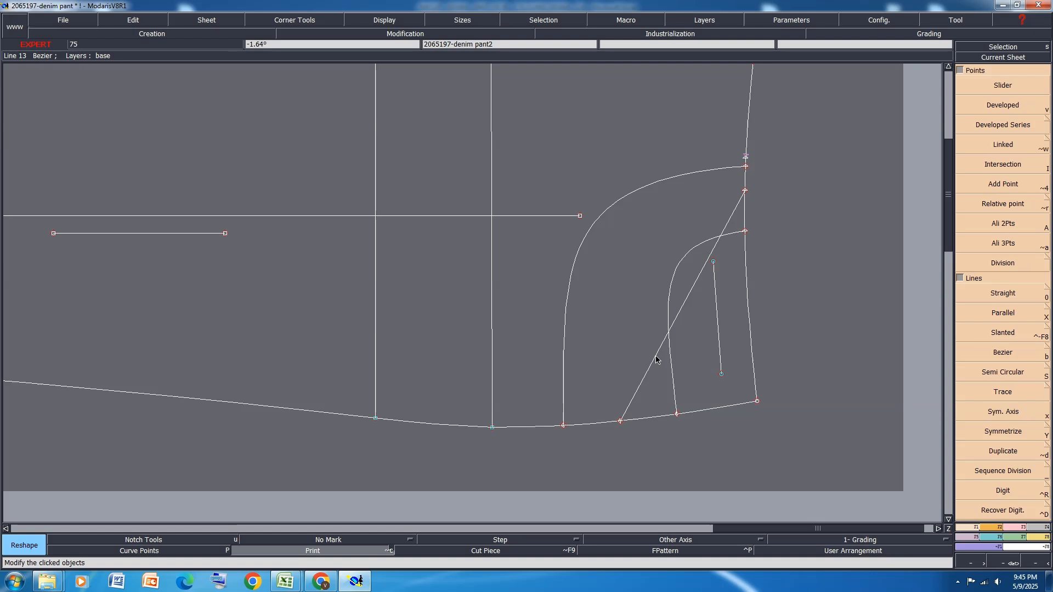
Display the curve tangents and bow the new Bezier line into a rounded facing curve between the pocket opening and the outer curve
key(h)
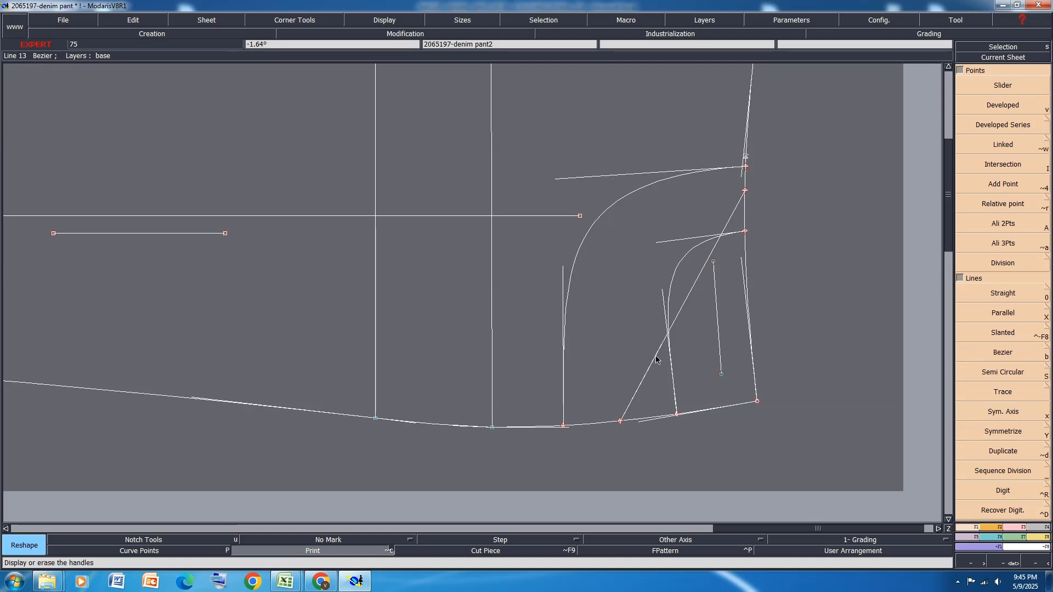
drag(650, 359, 623, 287)
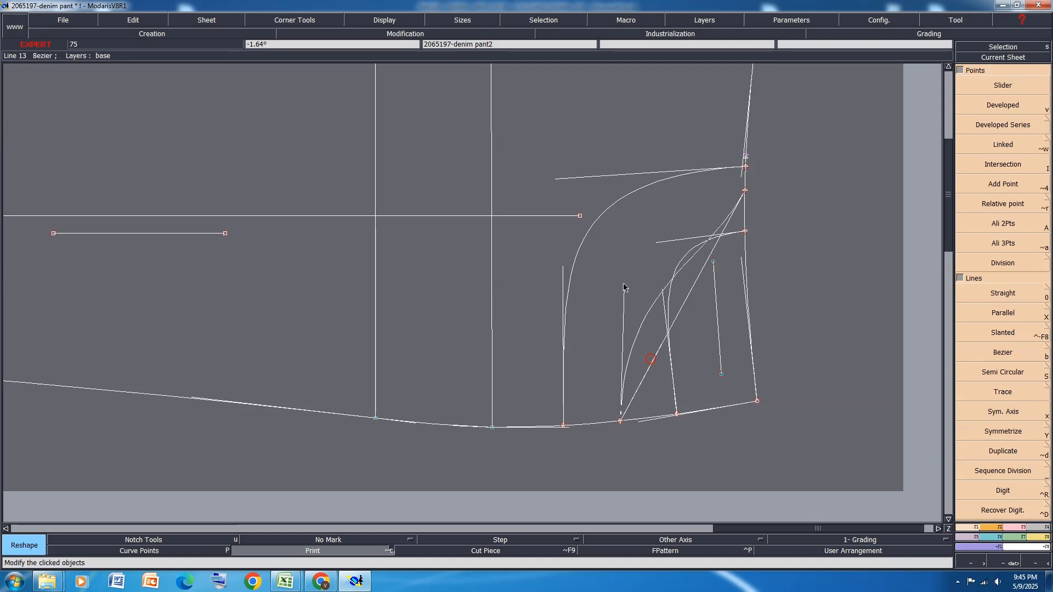
click(624, 283)
click(706, 266)
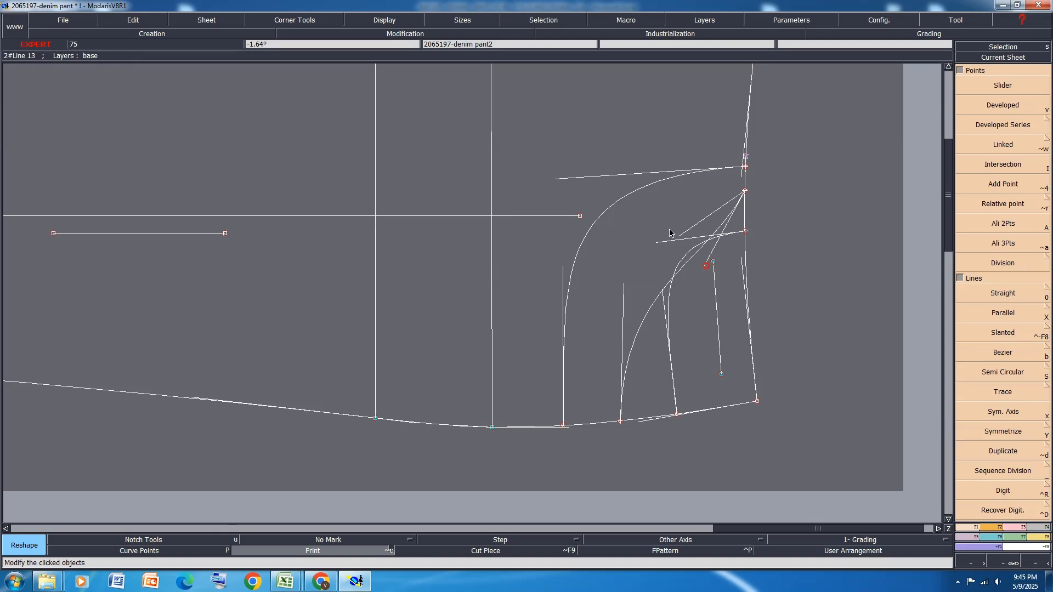
click(618, 217)
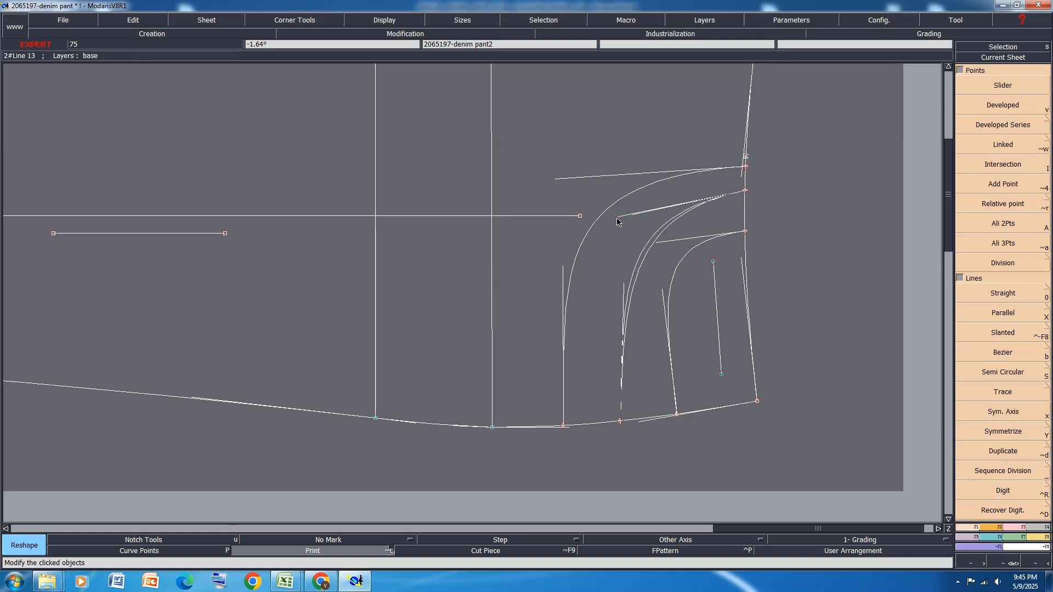
Fine-tune both tangents of the facing curve to follow the neighbouring curves evenly, hide the tangents and save the model
click(623, 285)
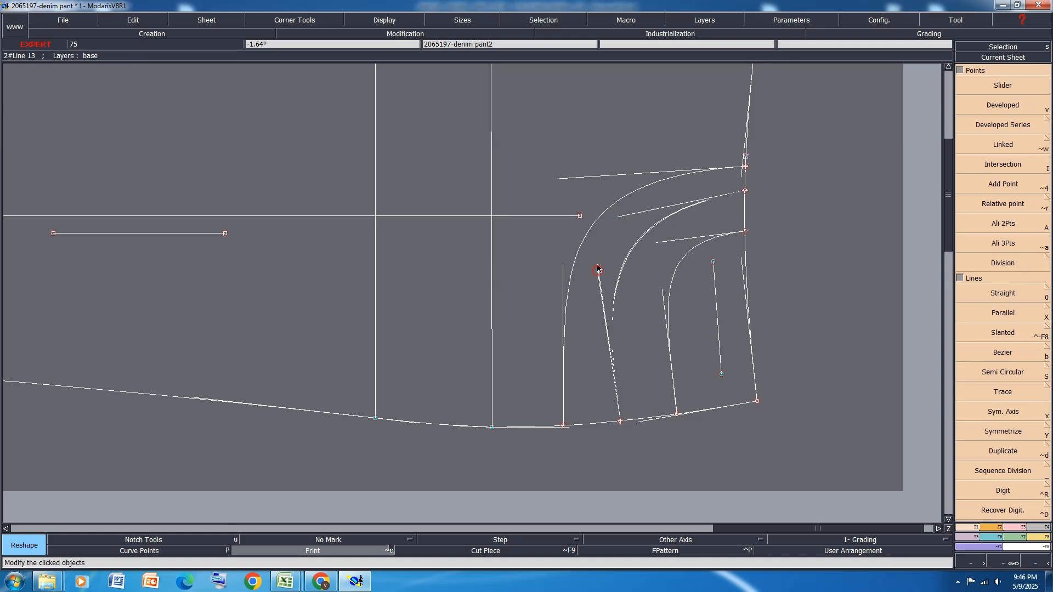
click(595, 254)
click(619, 218)
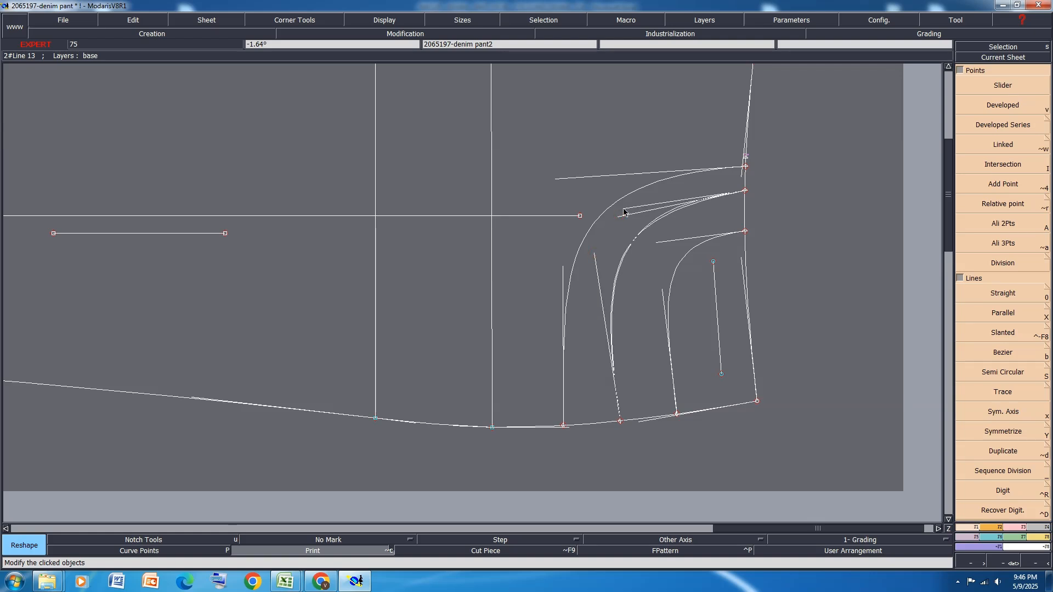
click(624, 211)
click(624, 210)
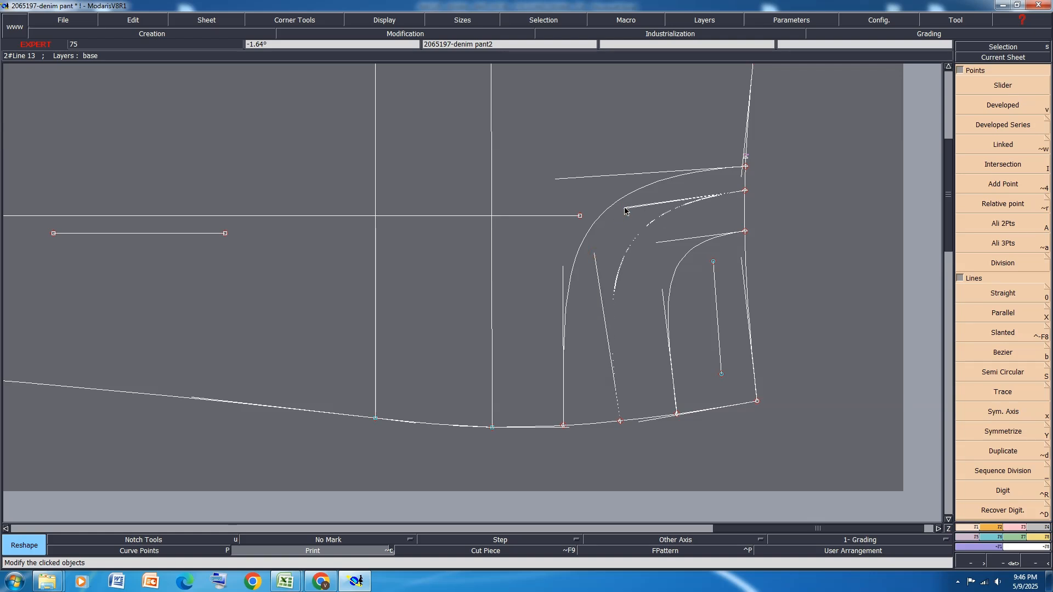
click(634, 204)
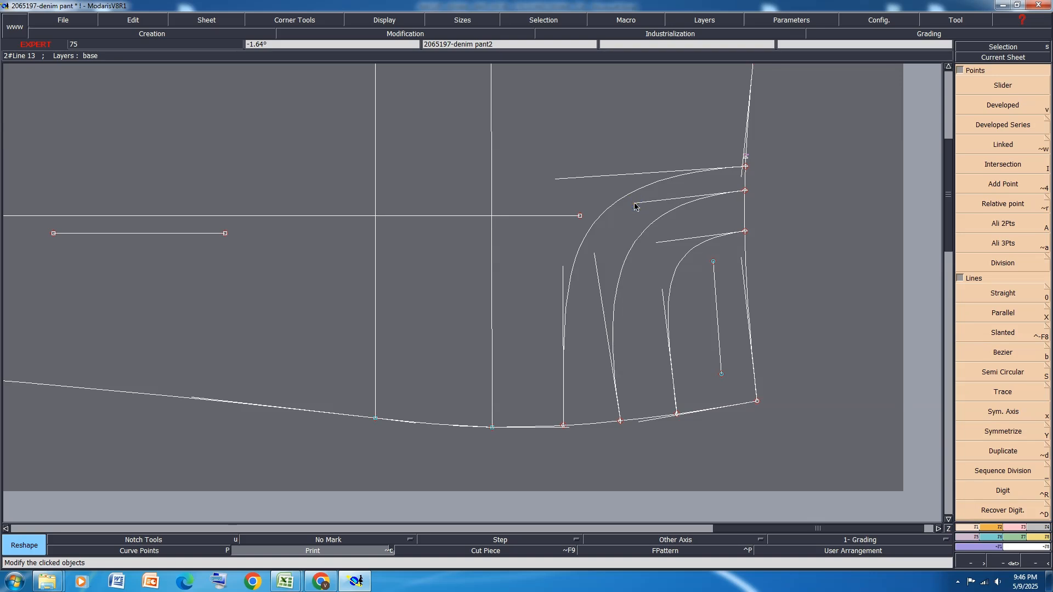
click(596, 255)
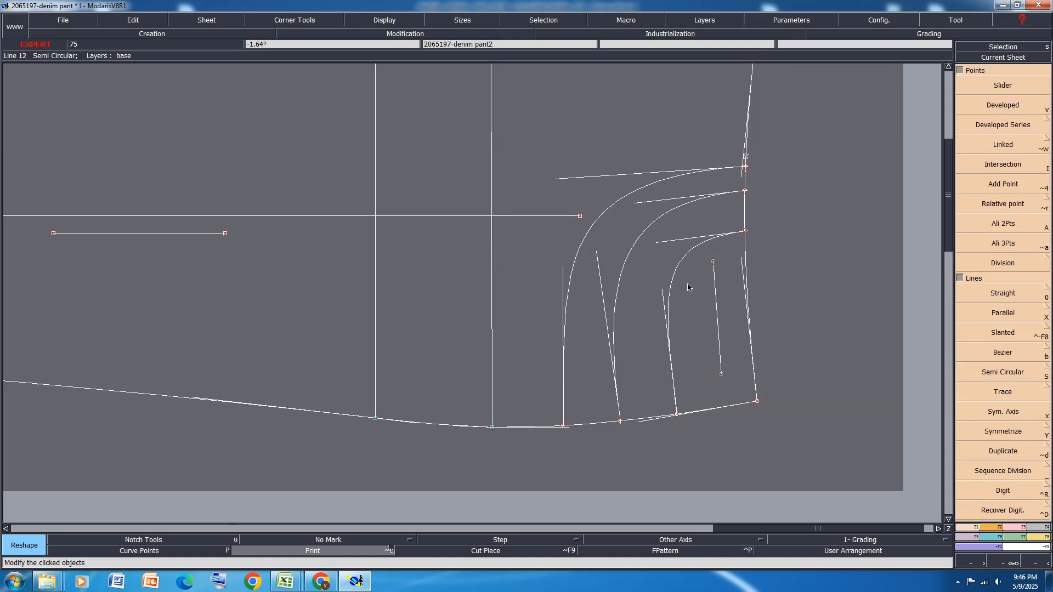
key(h)
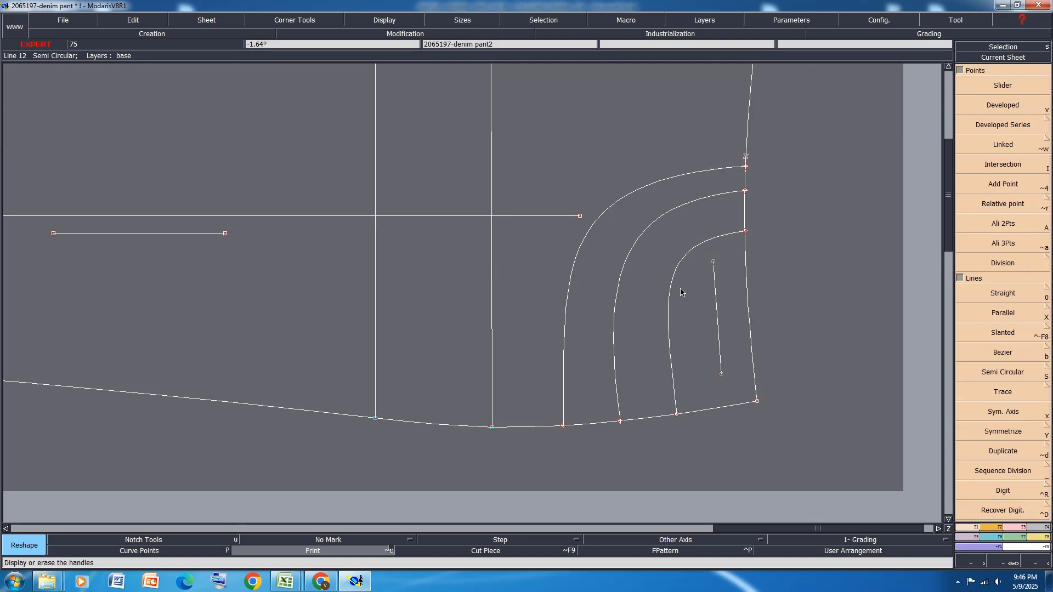
key(ctrl+s)
click(465, 343)
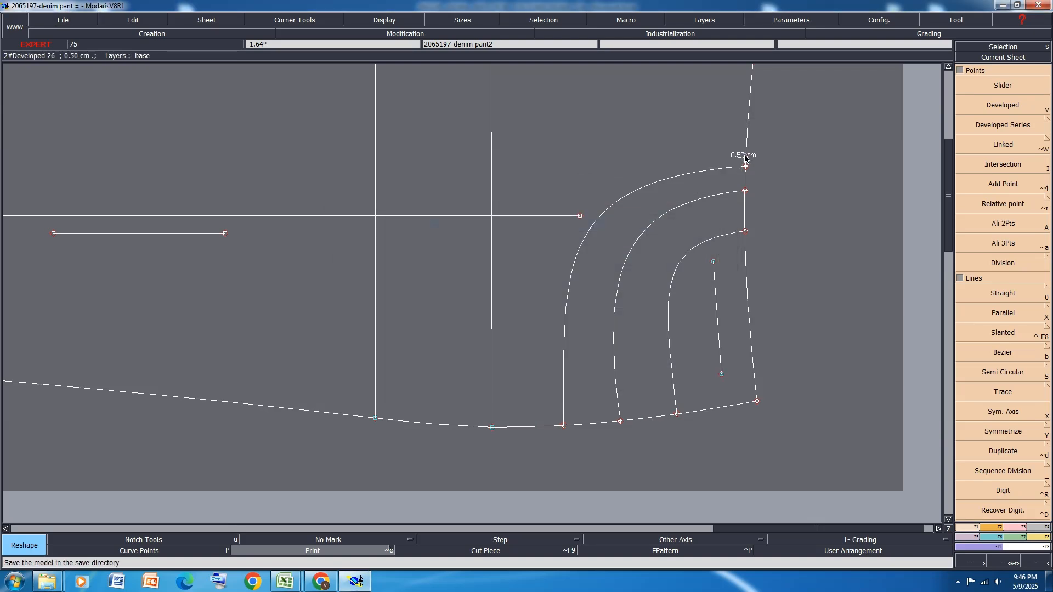
Draw a horizontal straight line with dx -22 cm from the 0.5 cm waistline point towards the hem, and cancel the export warning
key(0)
click(745, 159)
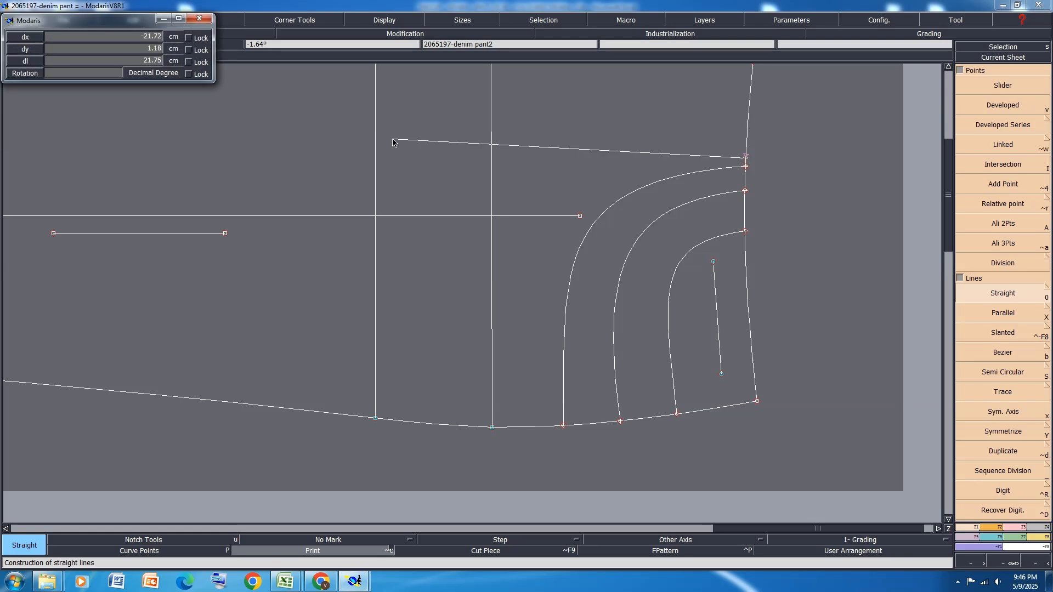
key(Down)
text(-)
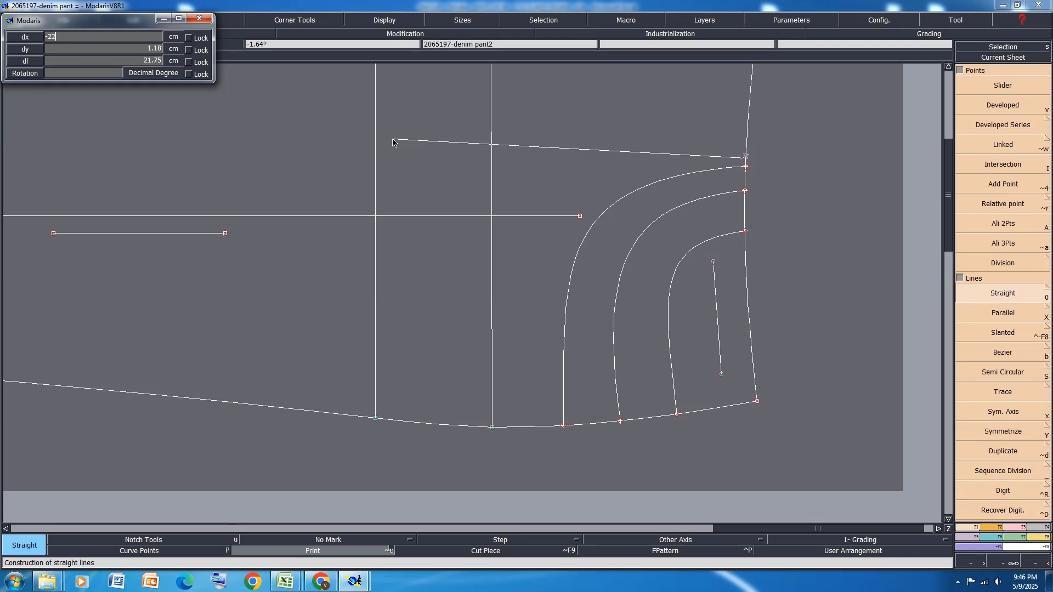
key(Down)
key(Return)
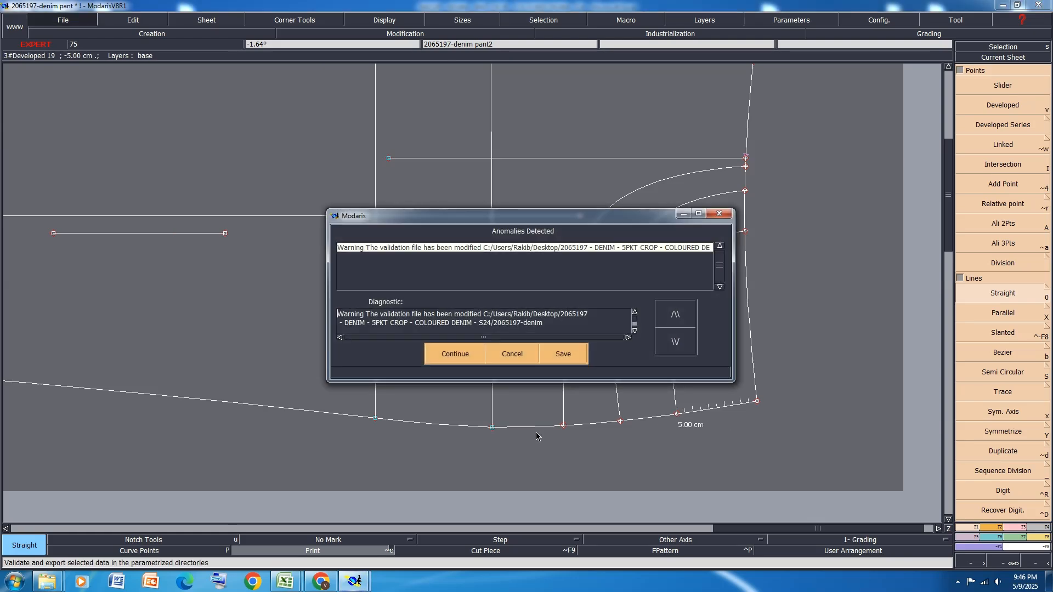
click(521, 351)
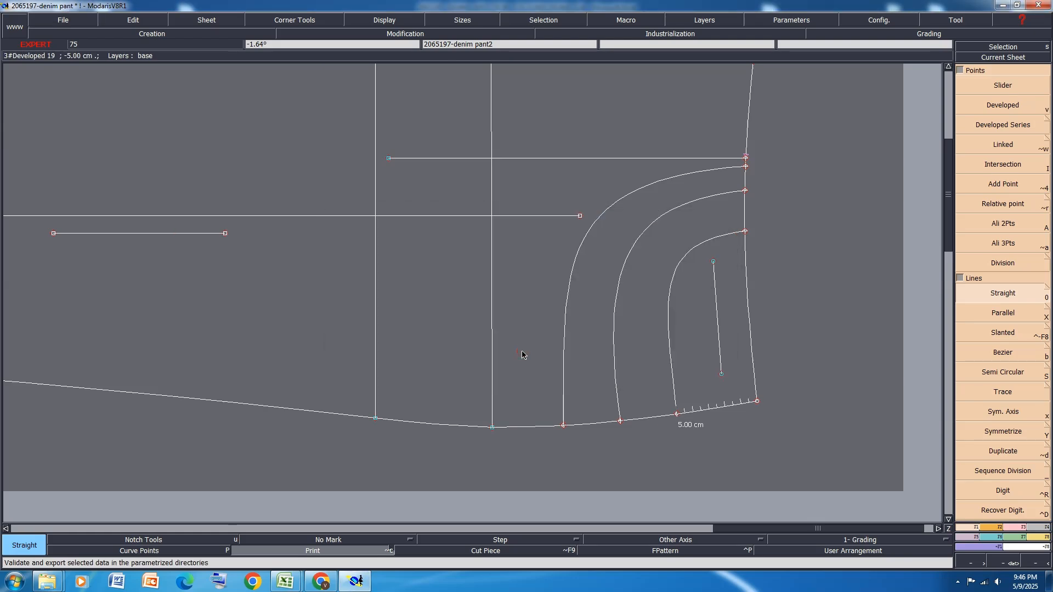
Place a developed point about 12.7 cm down the side seam from the pocket opening's end and join it to the 22 cm line's free end with a Bezier
key(v)
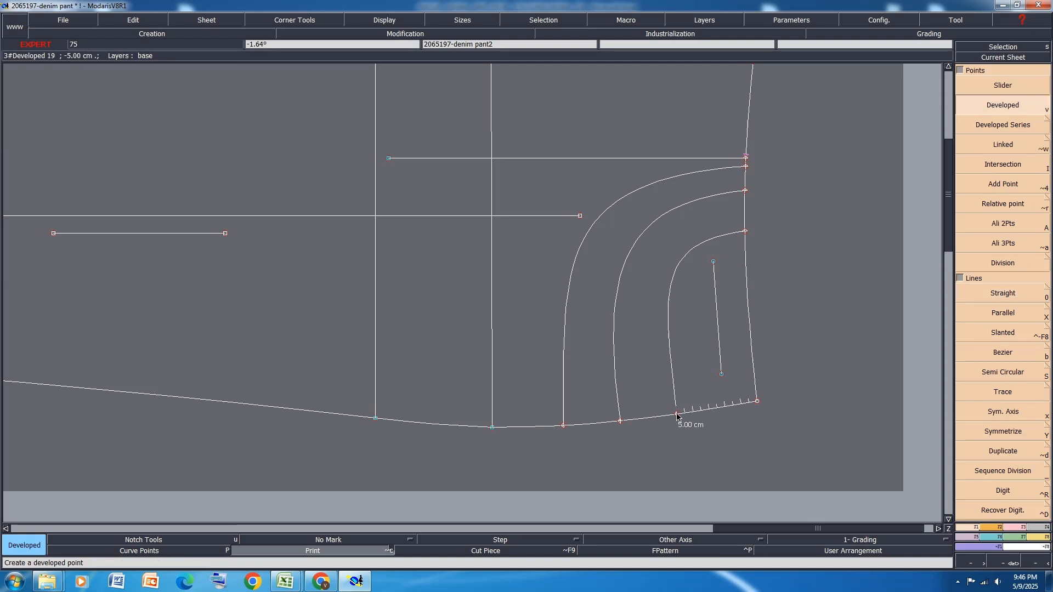
click(681, 422)
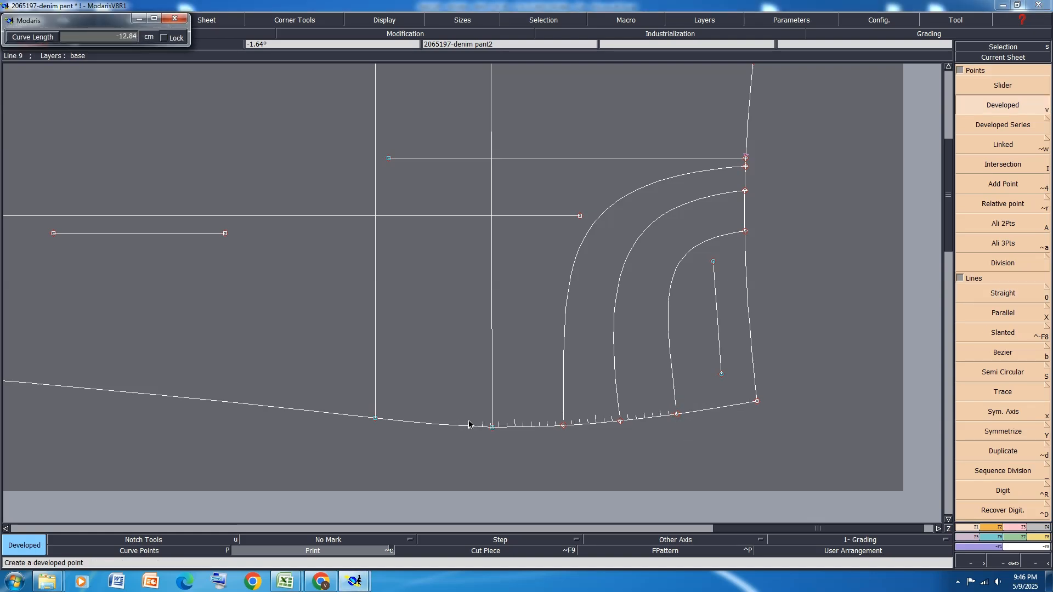
click(472, 424)
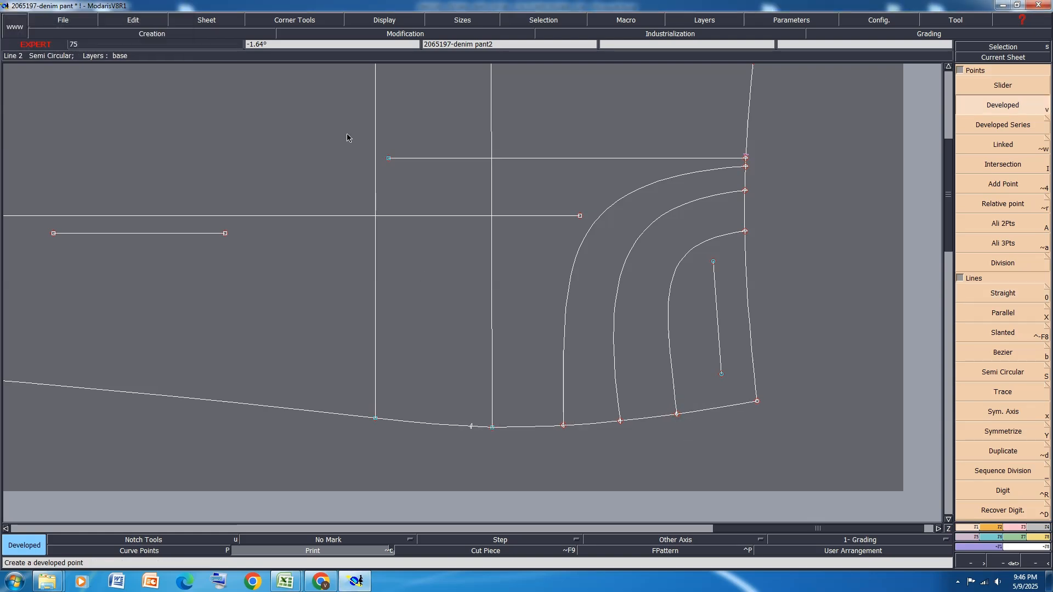
key(b)
click(389, 159)
click(471, 425)
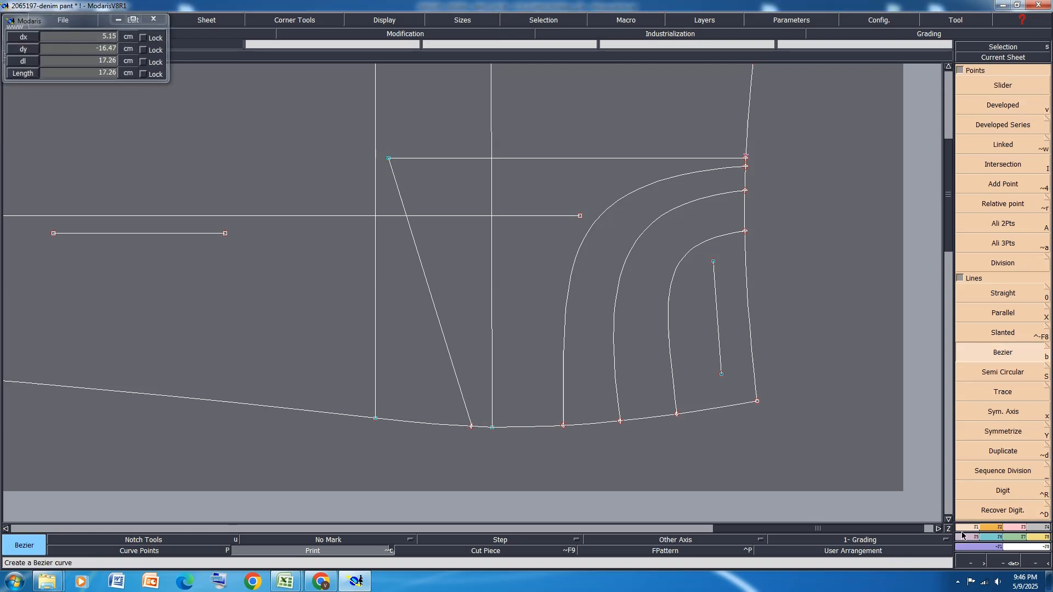
Move the pocket bag's lower inner corner by 0 cm in X and 0.5 cm in Y
click(1009, 528)
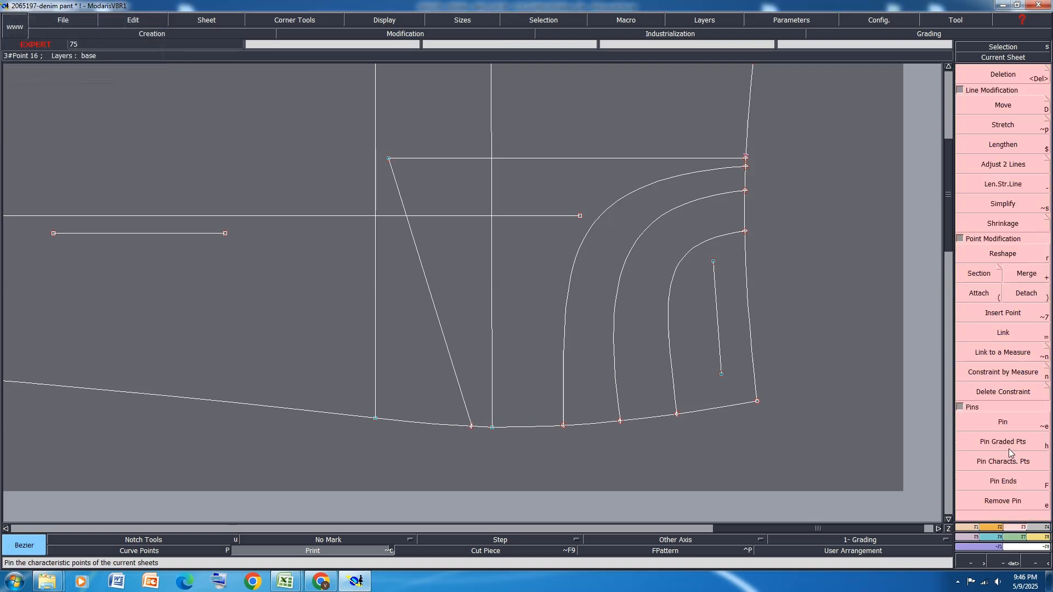
click(1003, 105)
click(389, 158)
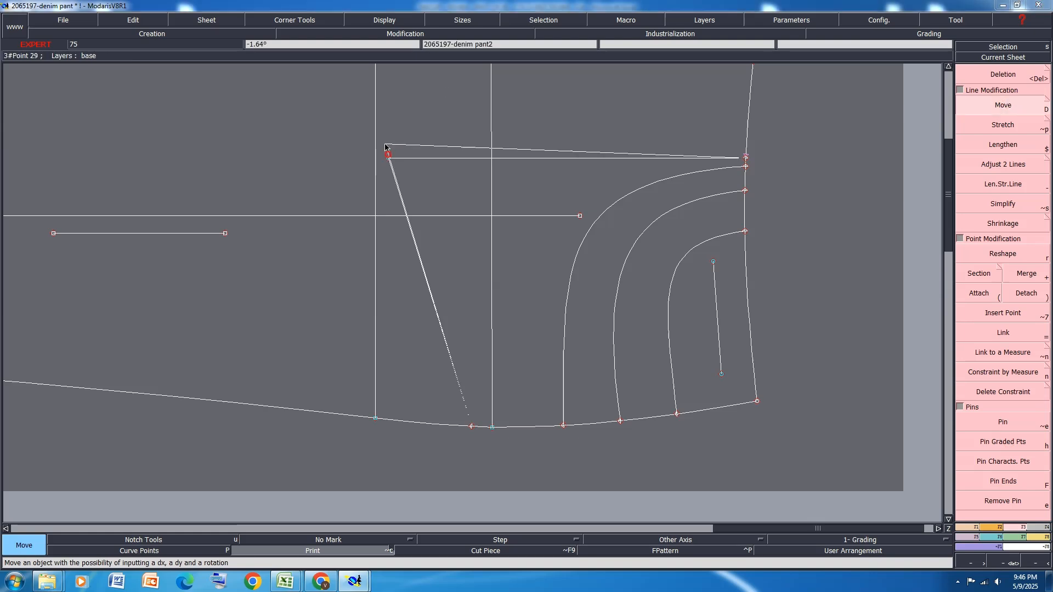
key(Down)
text(0)
key(Down)
text(.5)
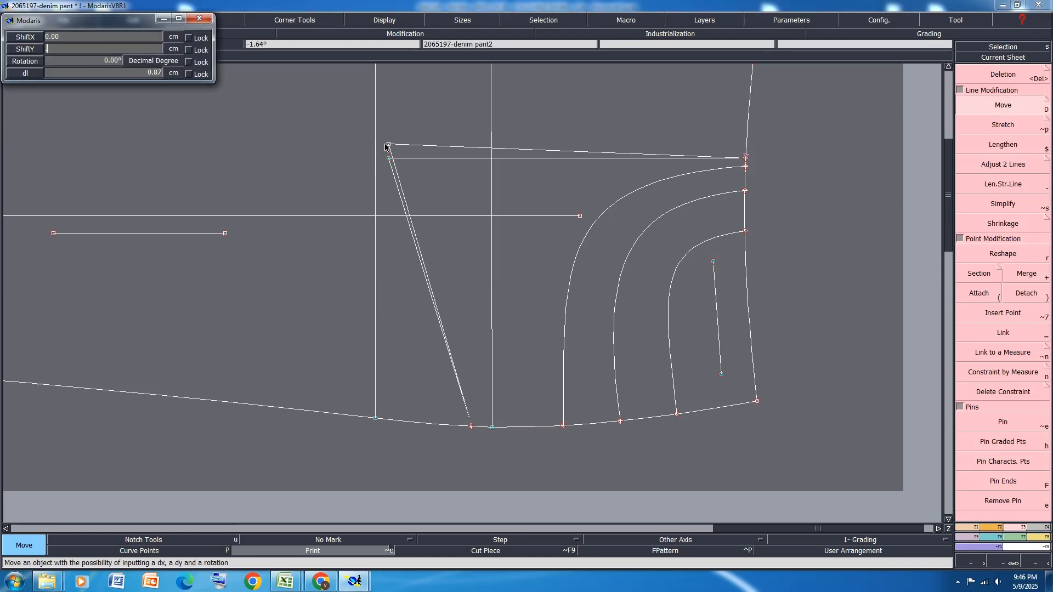
key(Return)
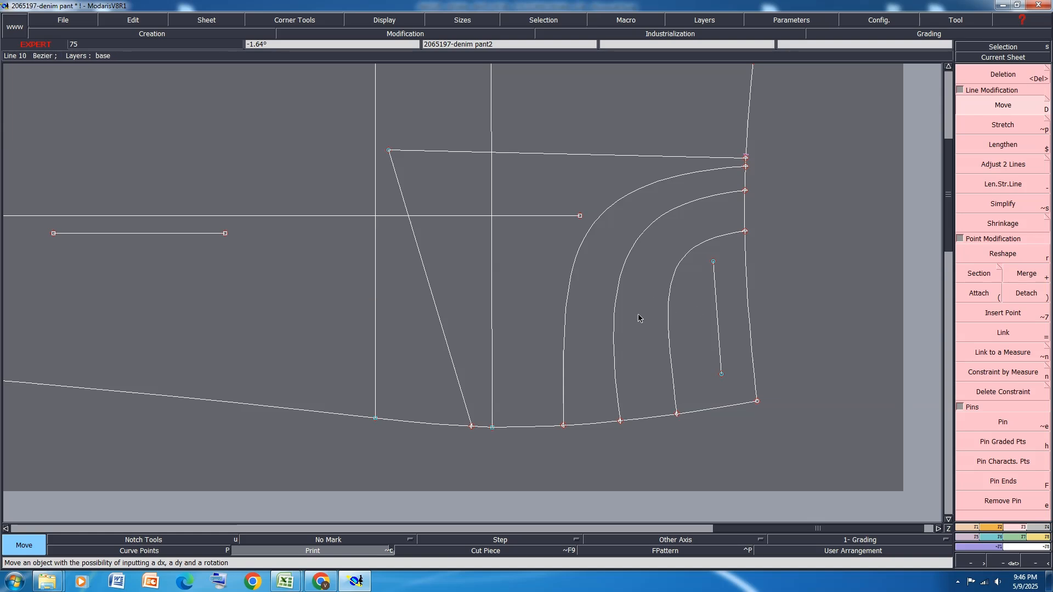
Measure the pocket bag's width along the waistline and across its lower part, and undo both measurements
key(l)
click(746, 159)
click(760, 404)
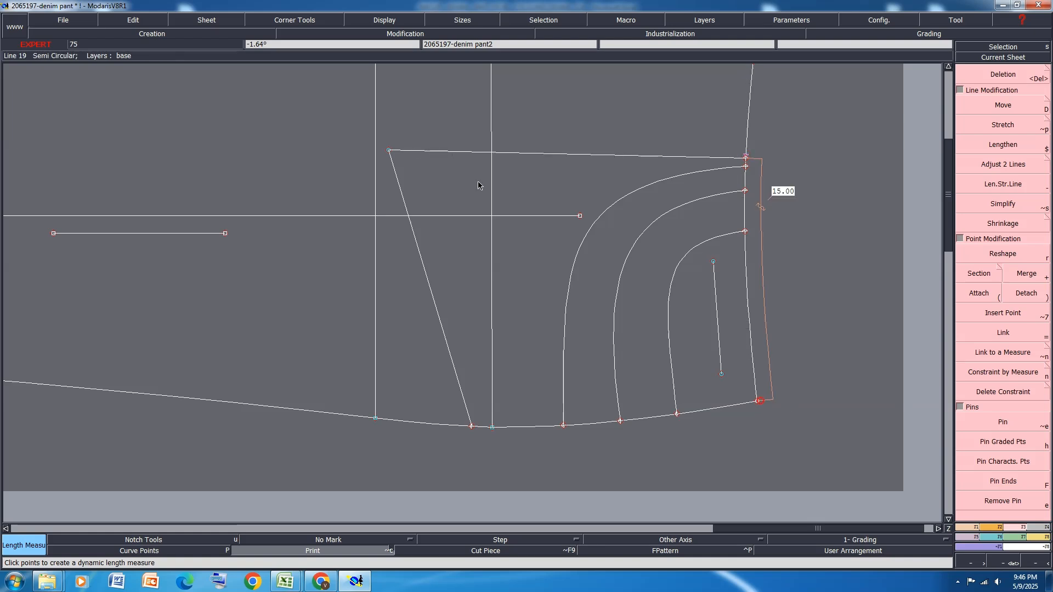
click(463, 151)
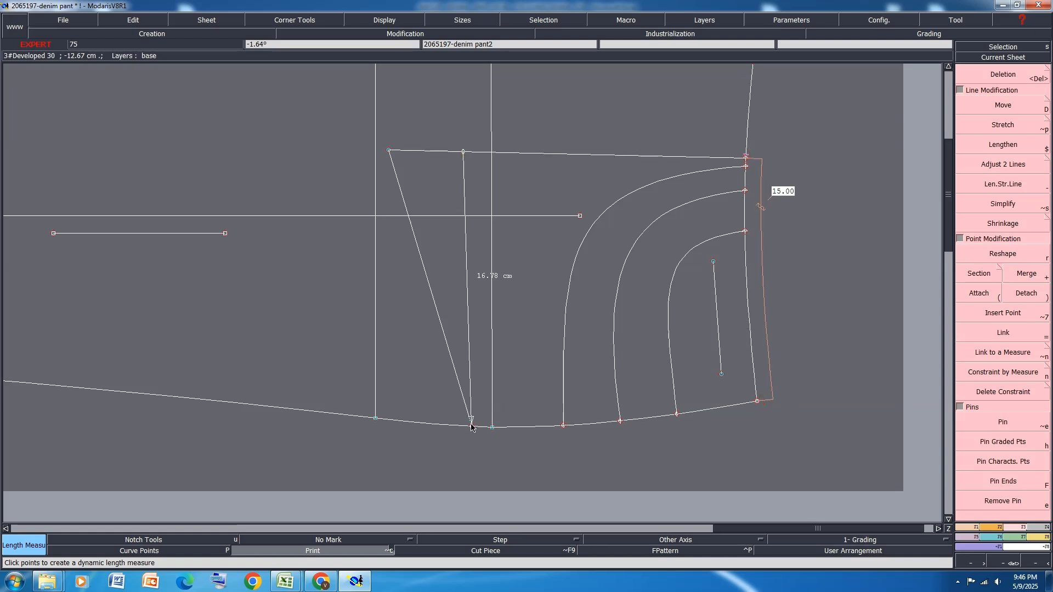
click(472, 424)
key(ctrl+z)
key(ctrl+z)
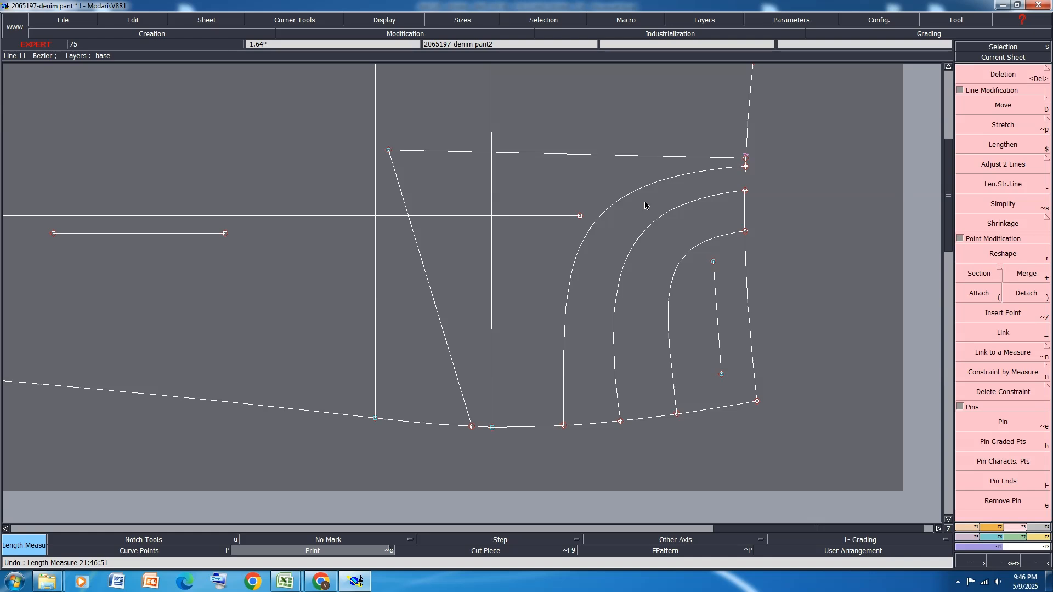
Display the curve tangents and reshape the pocket bag's lower Bezier edge into a smooth curve from the inner corner to the side seam
key(h)
key(g)
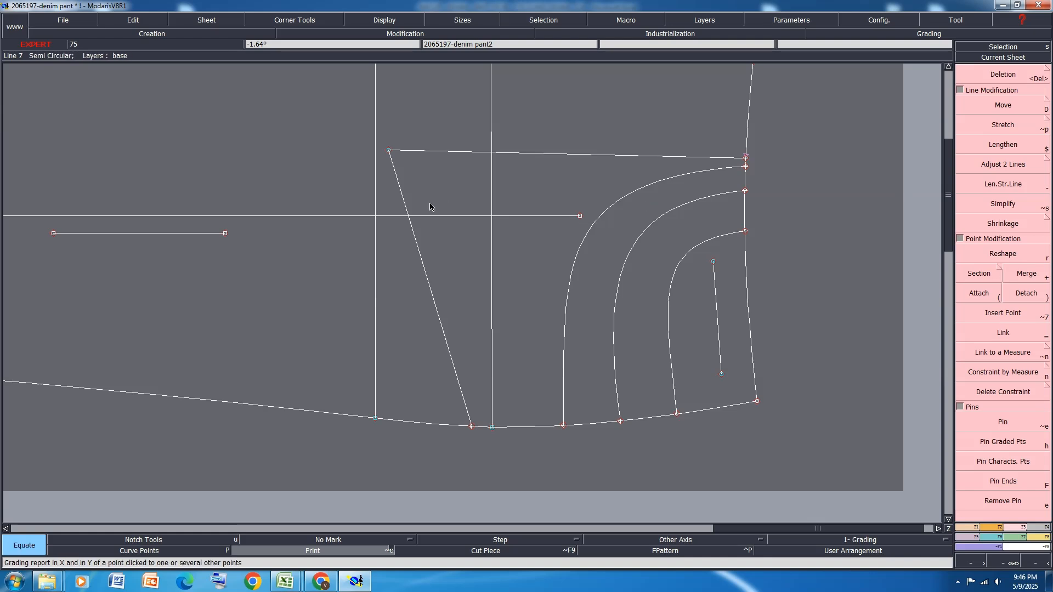
key(r)
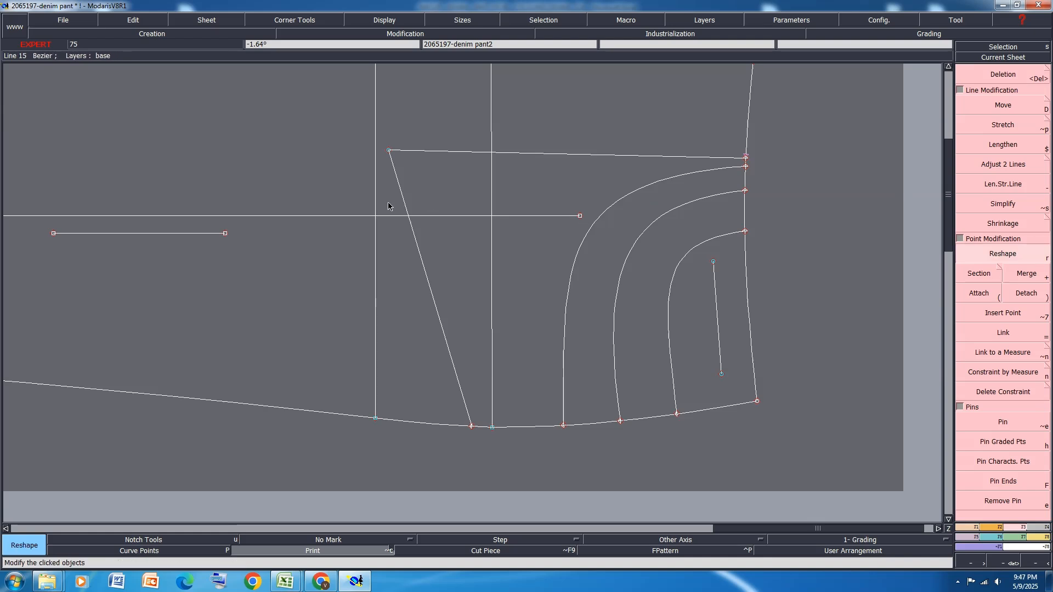
key(F11)
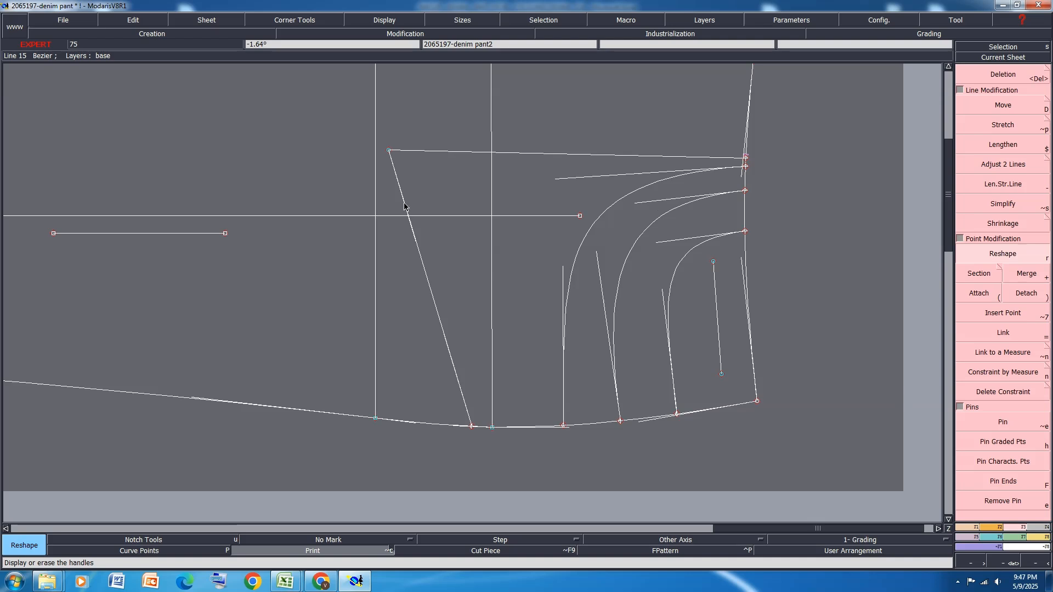
click(405, 203)
click(394, 276)
click(394, 277)
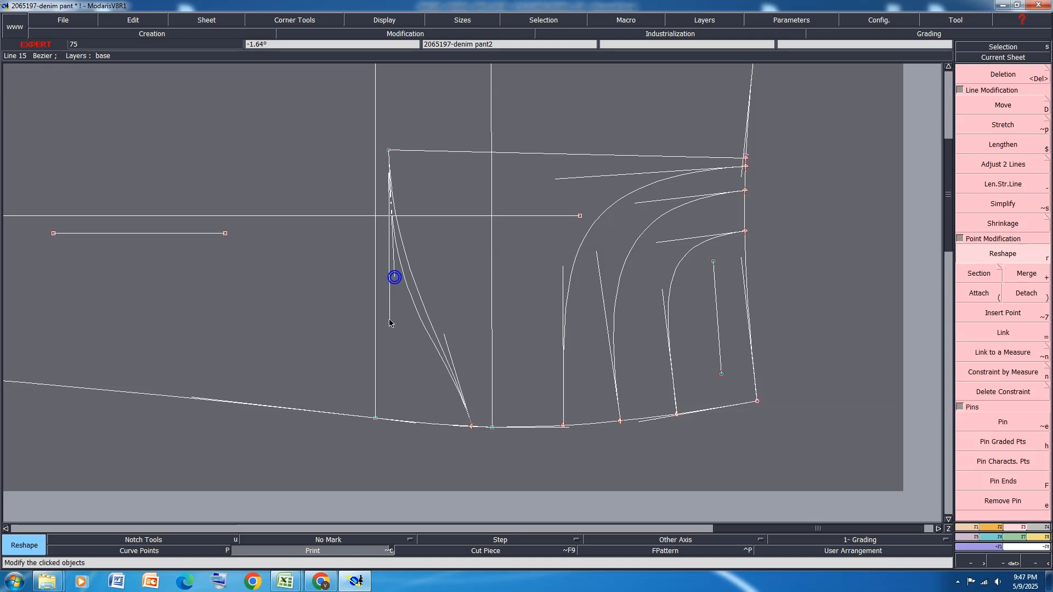
click(390, 321)
click(447, 338)
click(450, 337)
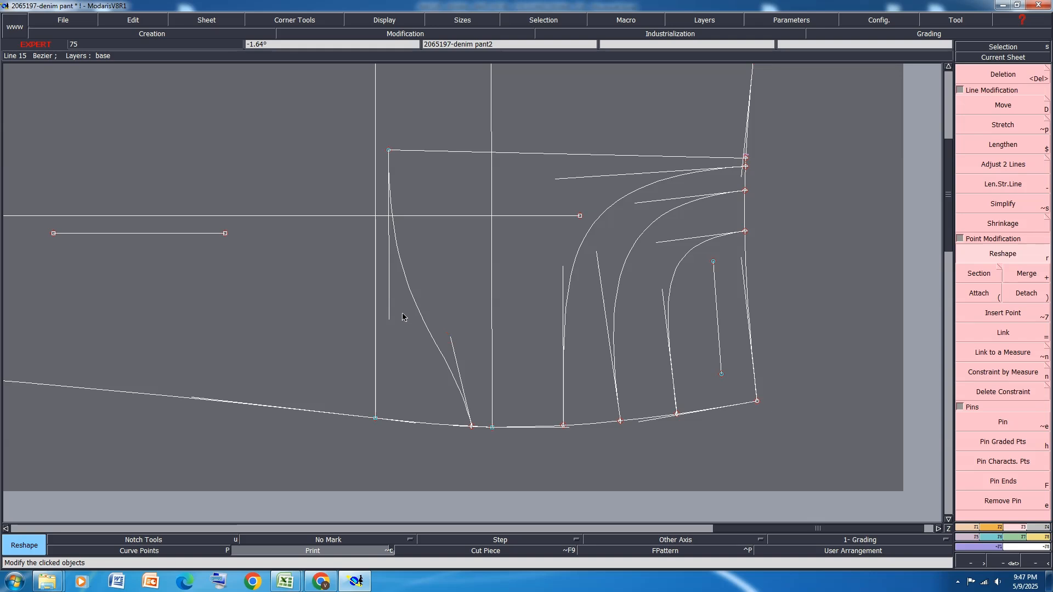
click(389, 316)
click(386, 328)
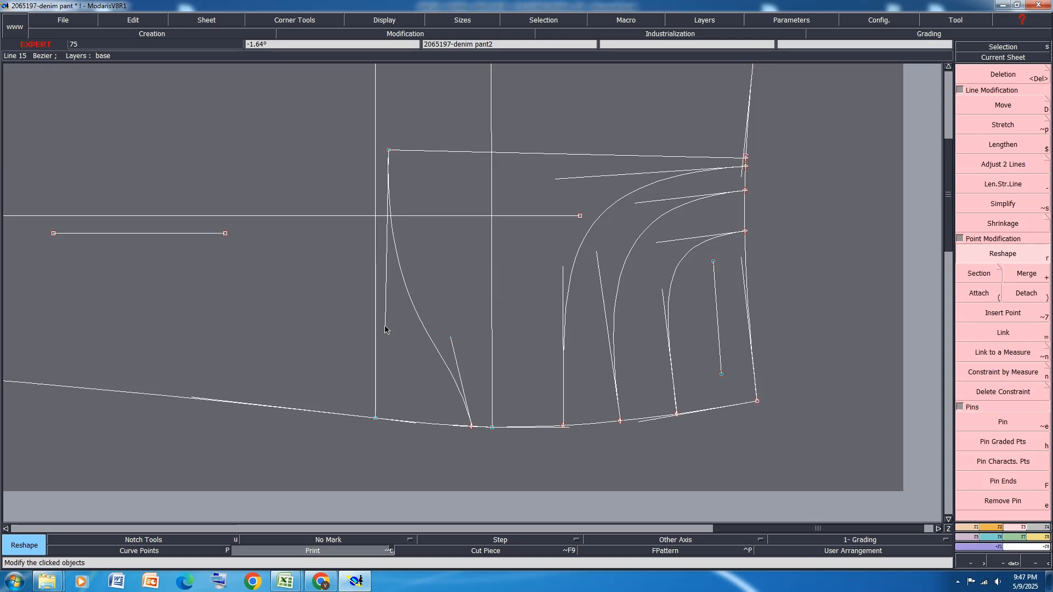
Try to mirror the pocket bag's lower Bezier edge about the bag's inner edge, and undo the mirrored curve and its symmetry axis
click(966, 528)
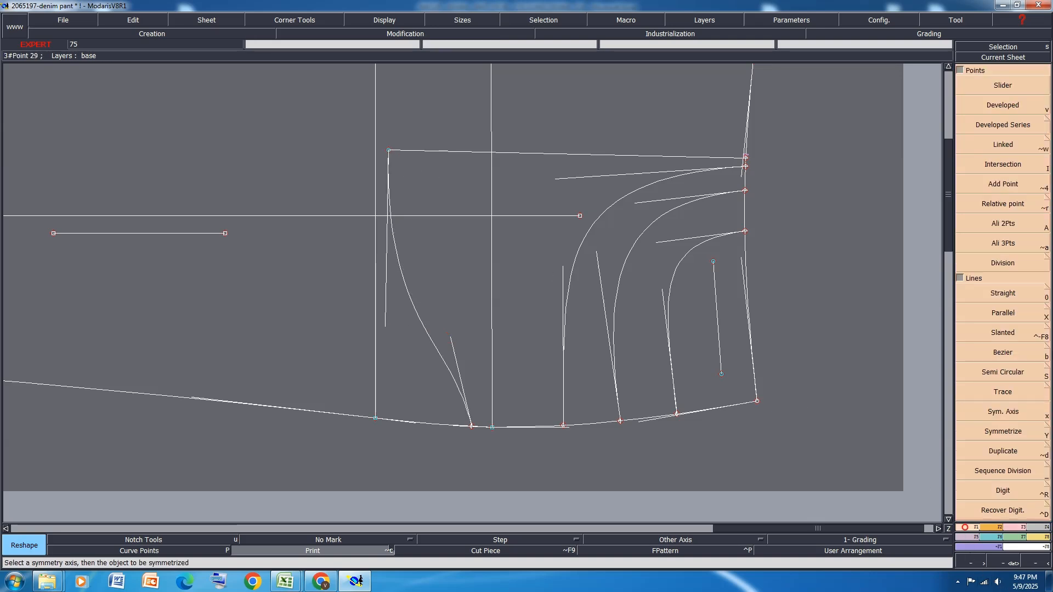
click(1009, 415)
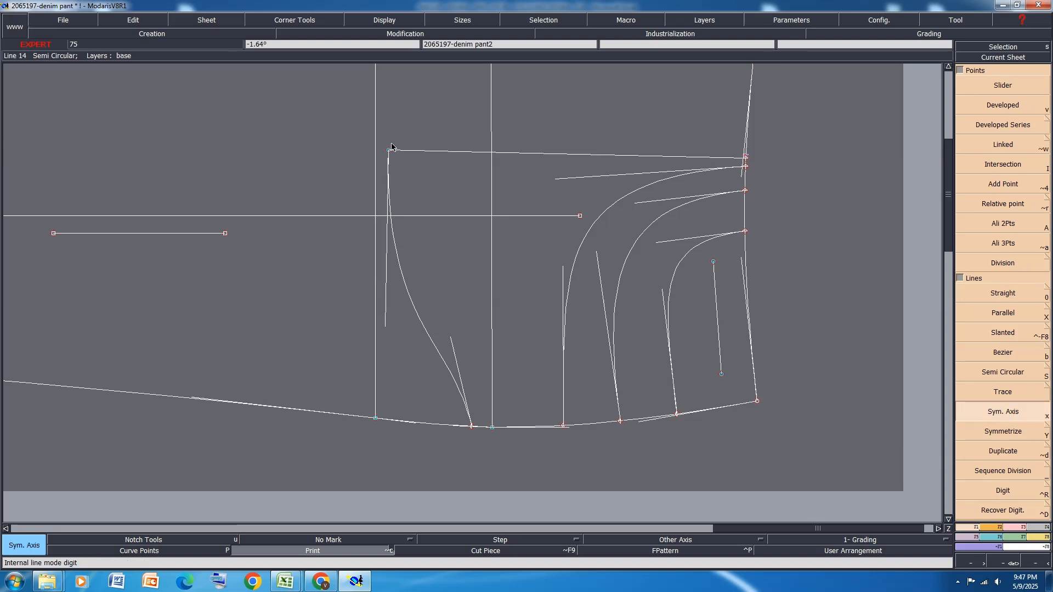
click(431, 152)
key(shift+y)
click(394, 247)
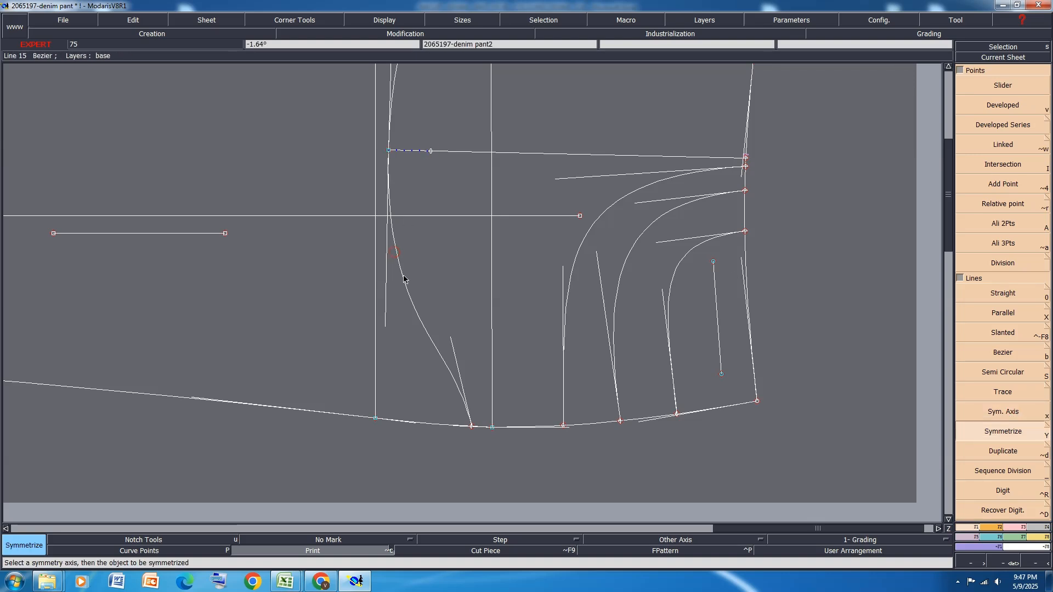
scroll(409, 278, down, 1)
scroll(437, 214, up, 1)
key(ctrl+z)
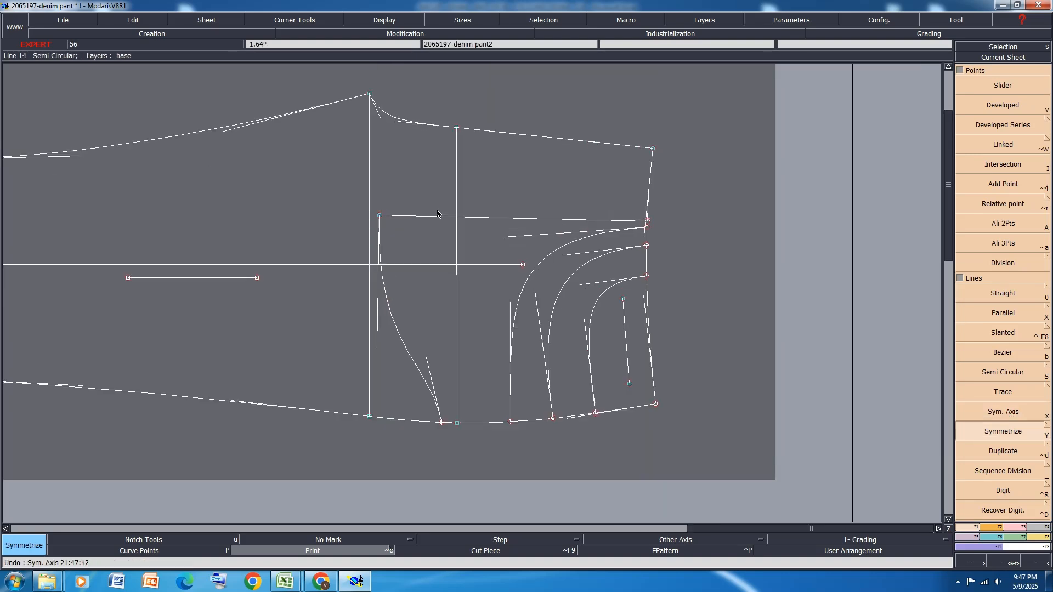
Save the model despite the anomaly warnings and hide the curve tangents
key(ctrl+s)
click(447, 355)
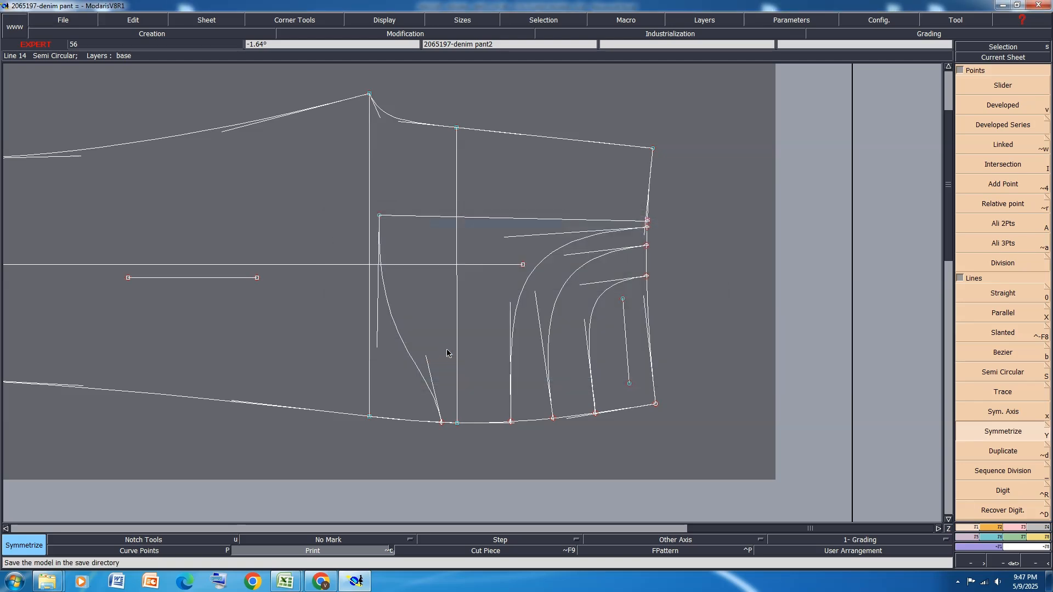
key(h)
Draw a straight line from the coin pocket opening's lower end, running just past the outermost front pocket curve
scroll(670, 404, up, 1)
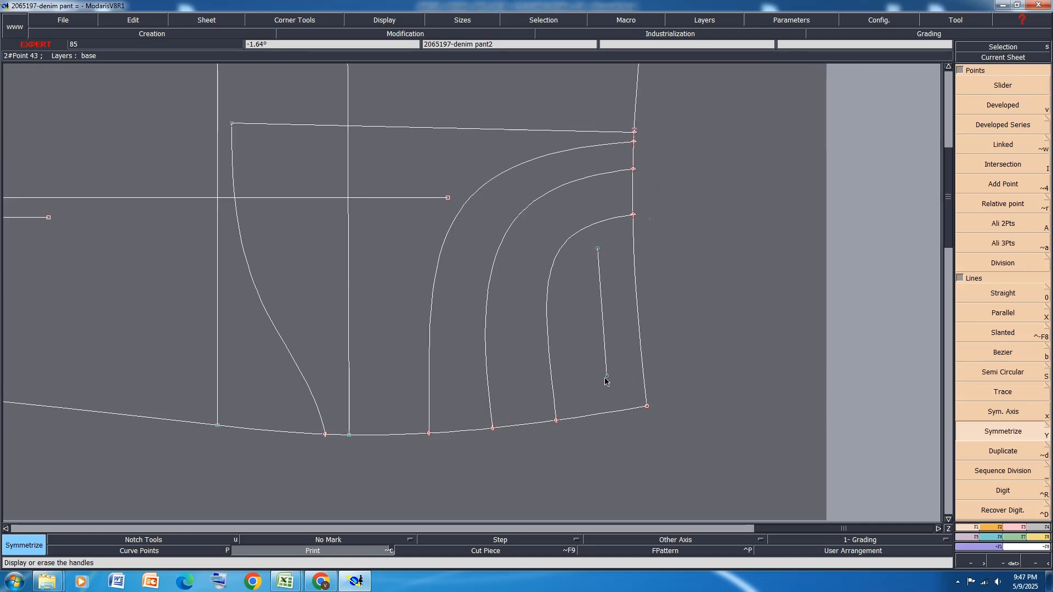
key(0)
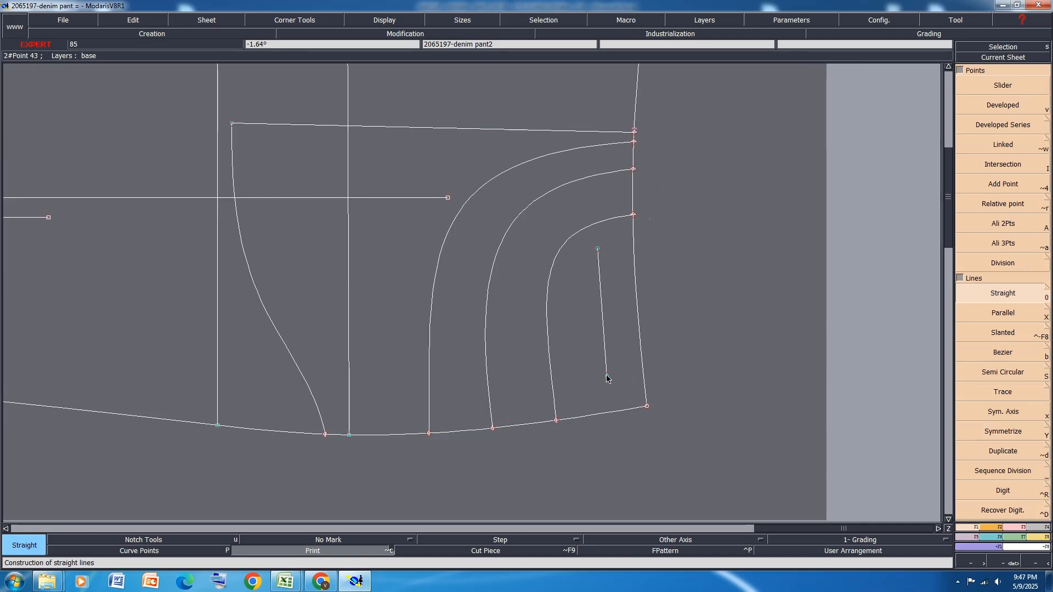
click(607, 377)
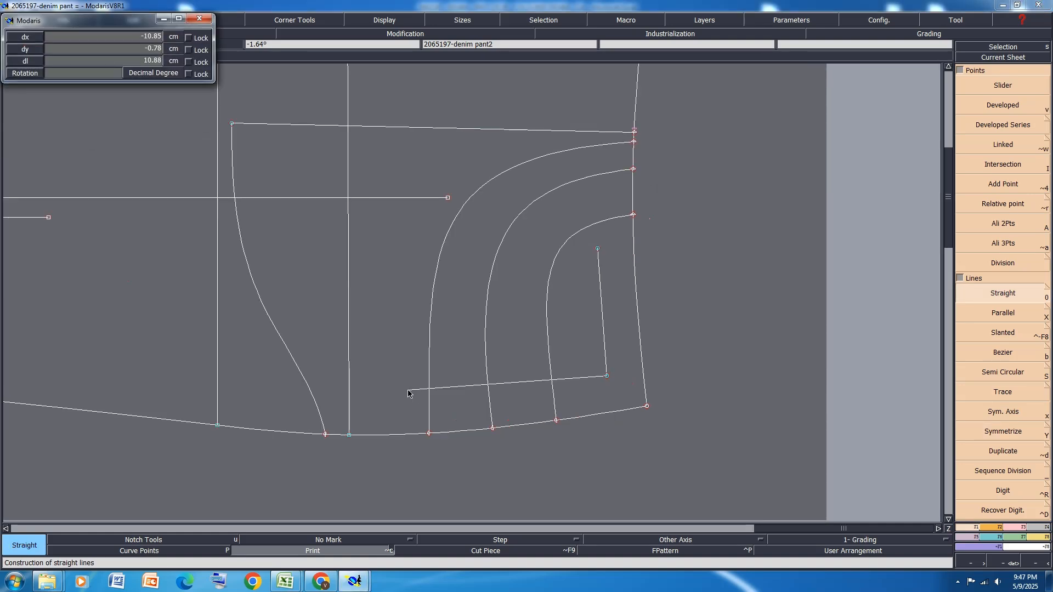
click(422, 386)
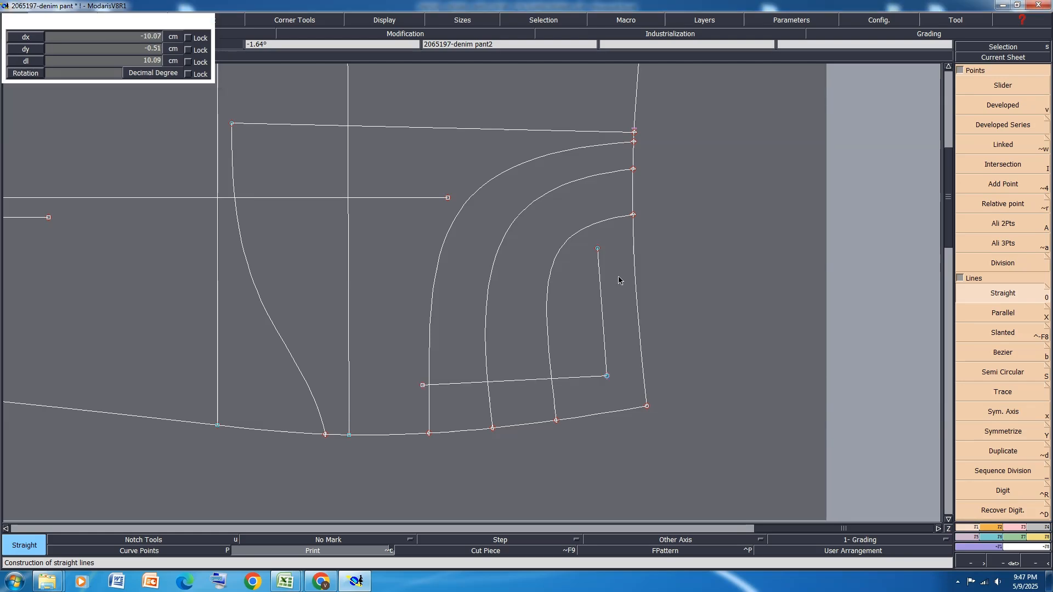
Create a parallel of the coin pocket's lower side line at -7 cm, near the opening's other end
key(shift+x)
click(570, 378)
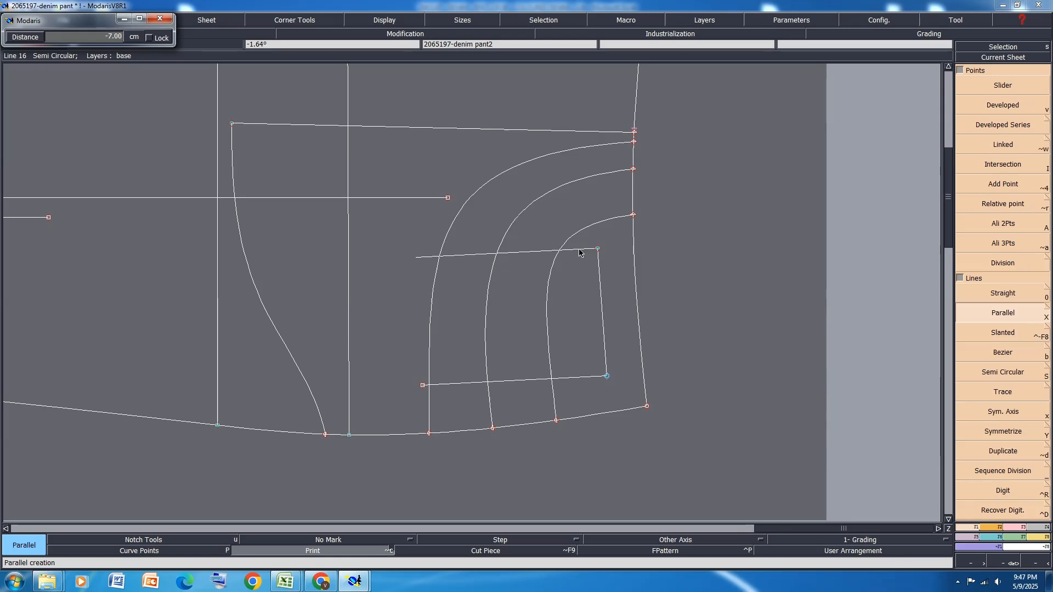
key(Down)
key(Return)
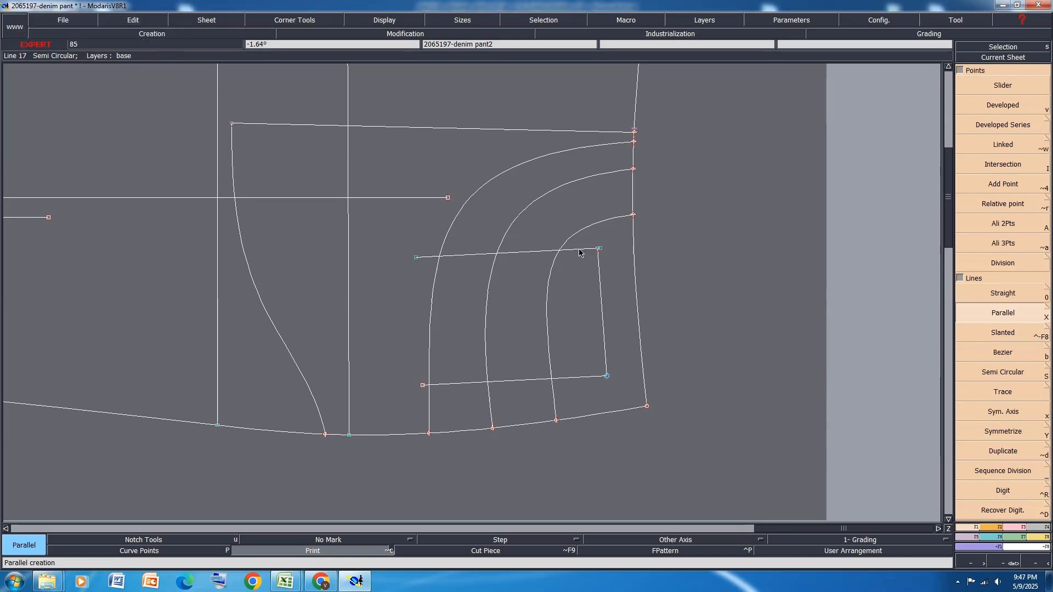
Attach the parallel line's end point to the upper end of the coin pocket opening line
click(1012, 527)
click(985, 294)
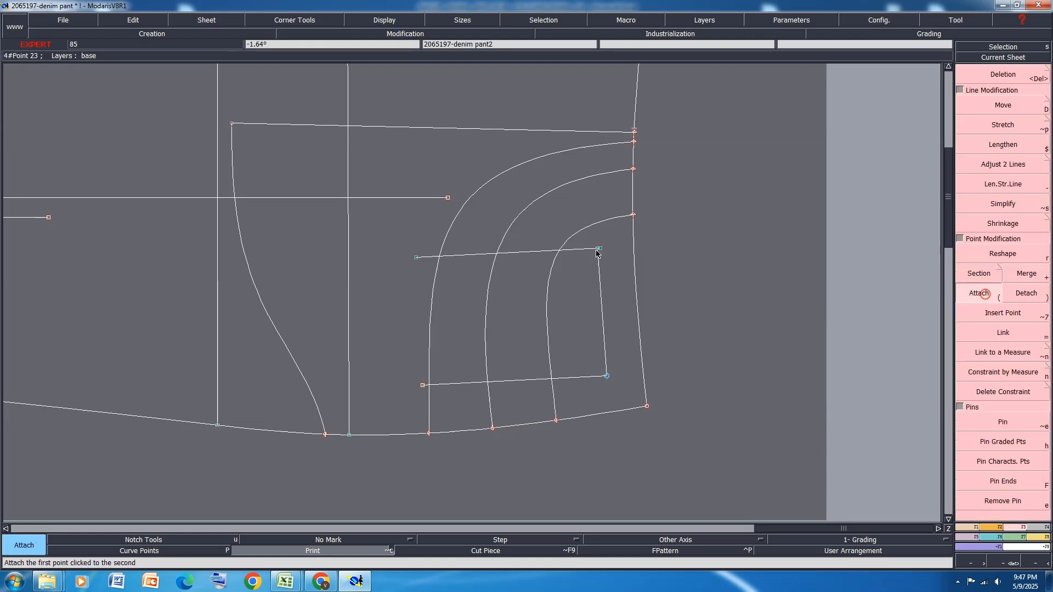
scroll(597, 253, up, 5)
click(584, 231)
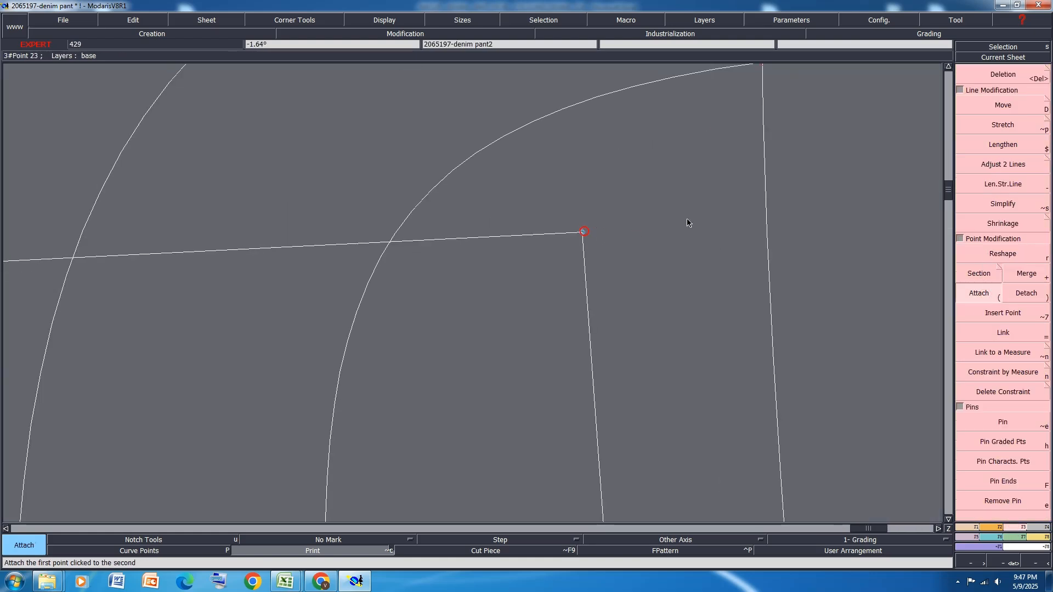
scroll(687, 222, down, 4)
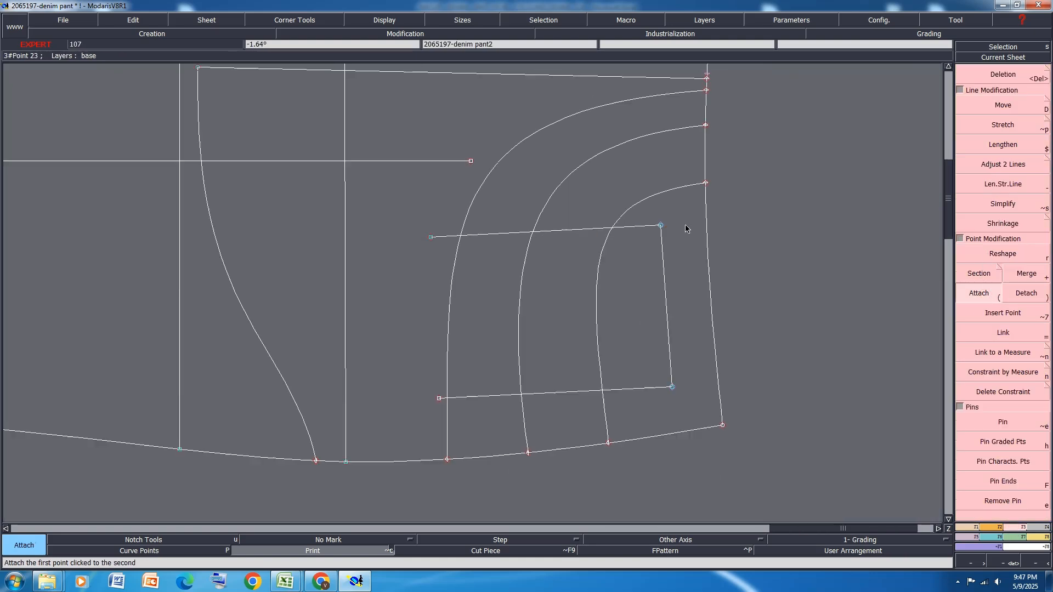
Trim both coin pocket side lines to the outermost front pocket curve with Adjust 2 Lines, and save the model
click(1013, 170)
click(464, 235)
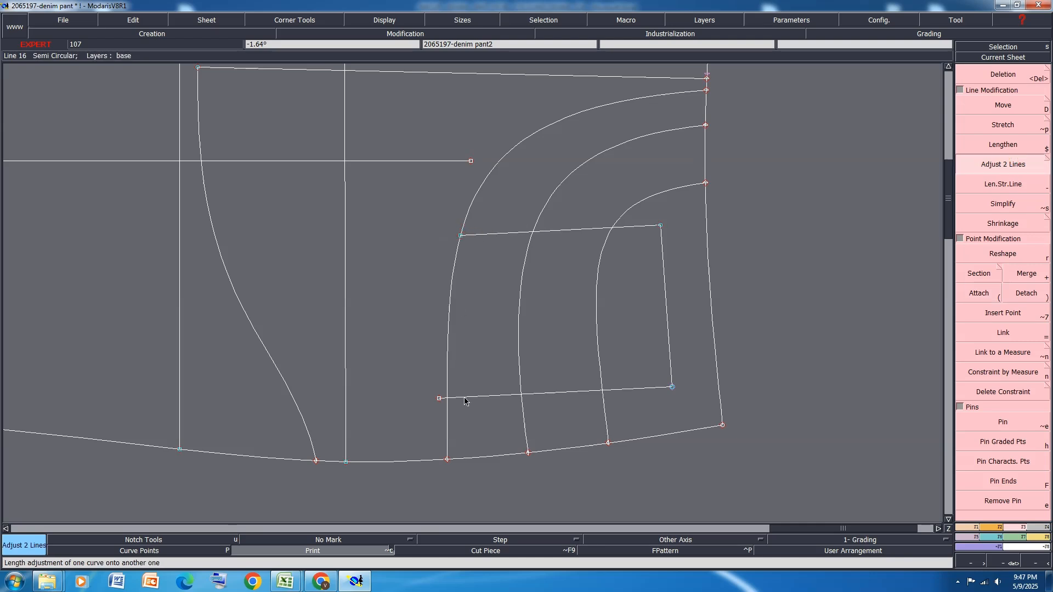
click(449, 406)
key(ctrl+s)
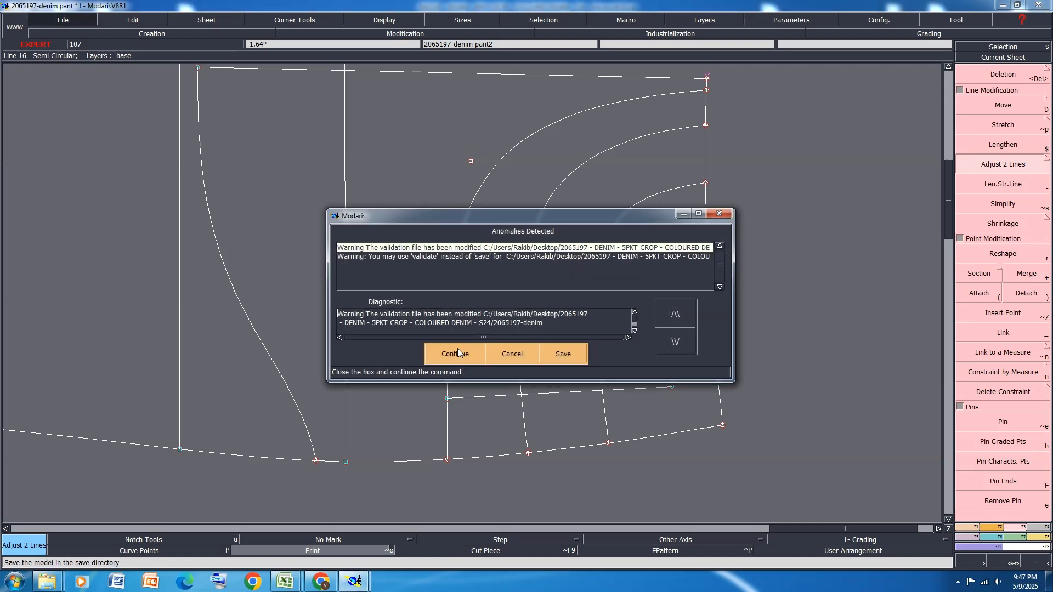
click(457, 348)
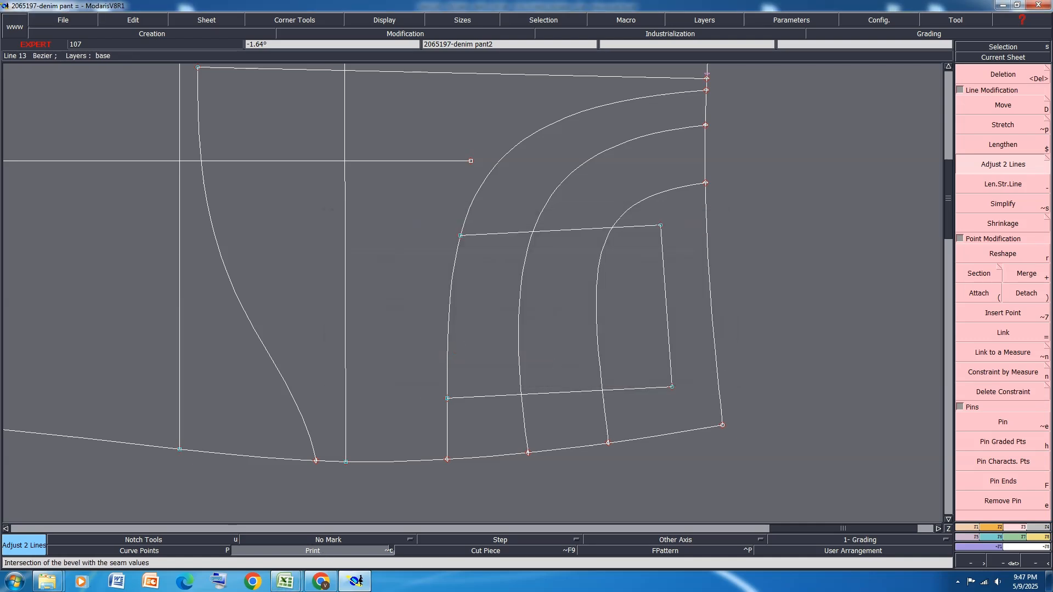
Switch to the size specification in Excel and highlight the POCKET WIDTH - AT OPENING row in yellow
mouse_move(290, 588)
click(351, 510)
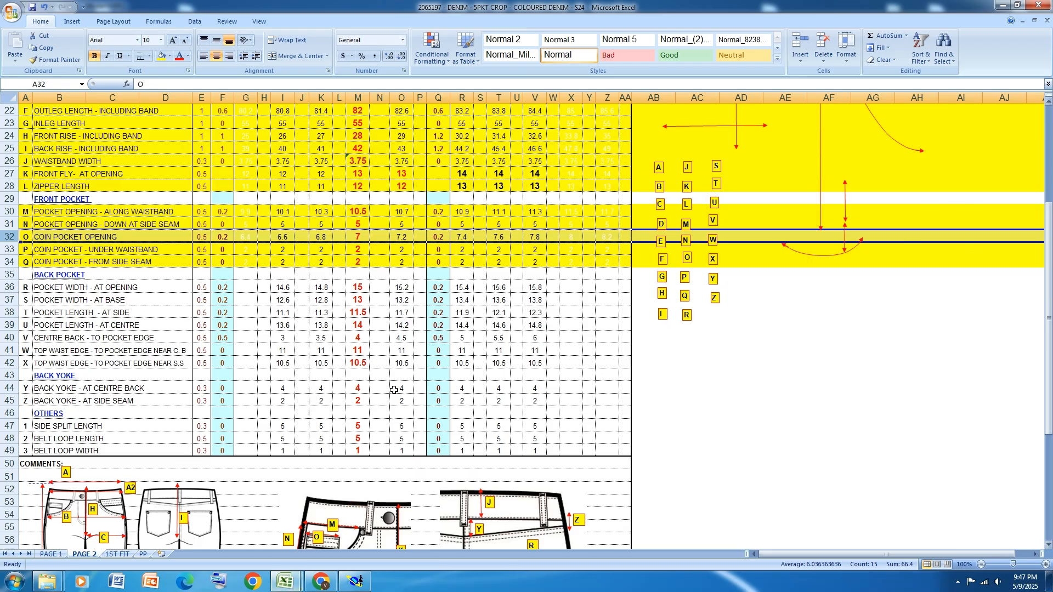
click(8, 286)
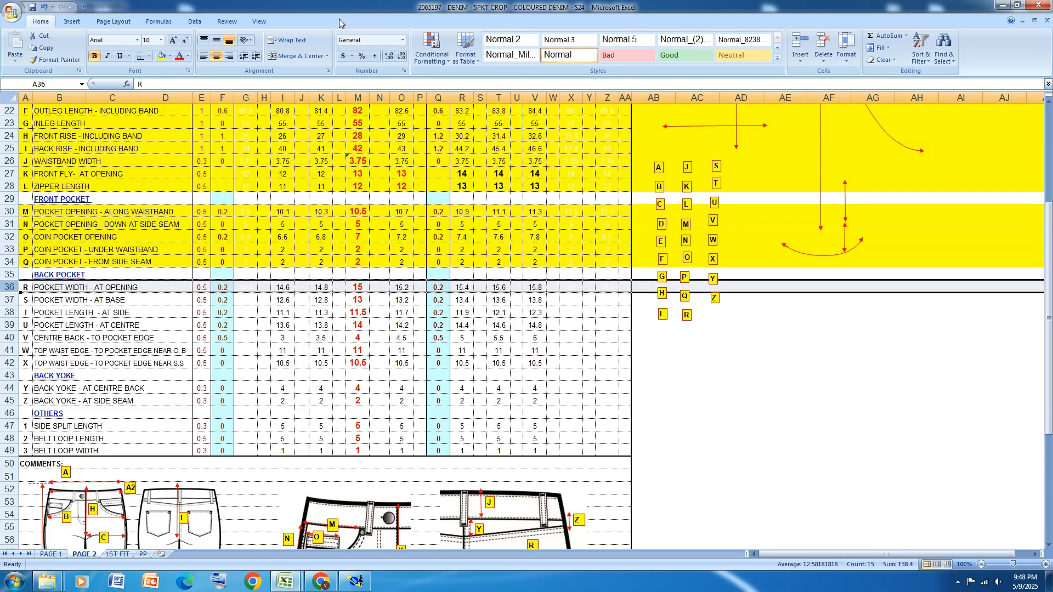
click(161, 55)
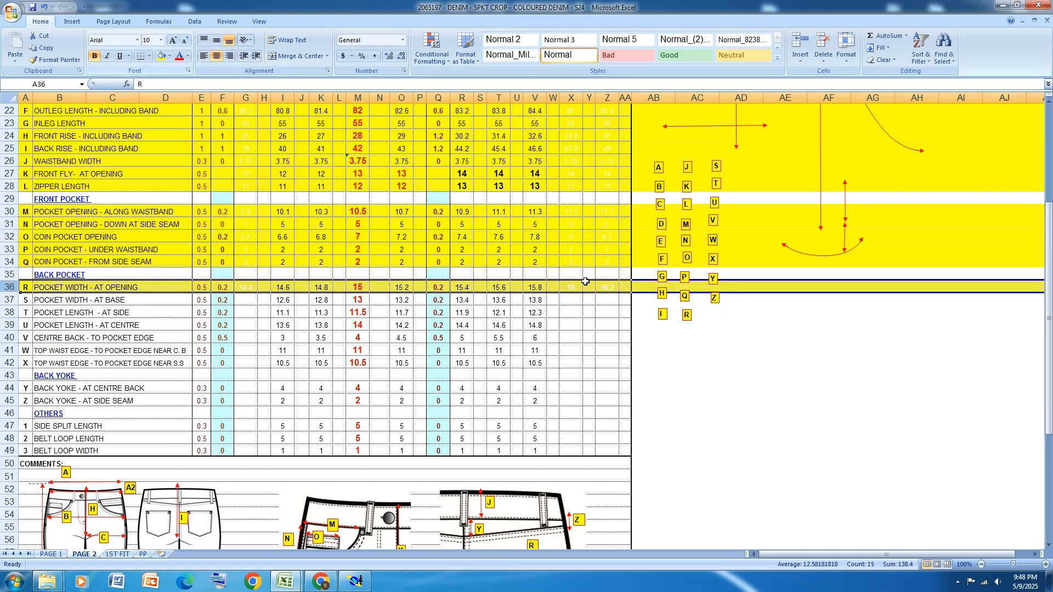
Switch back to Modaris, arrange all the sheets and create a new blank sheet
click(356, 581)
key(j)
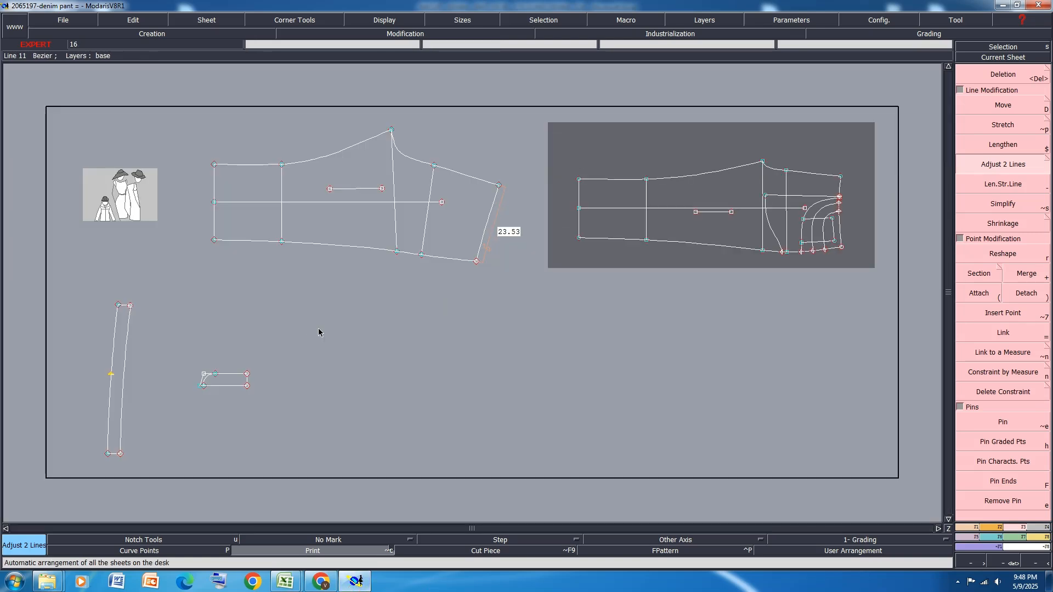
click(206, 20)
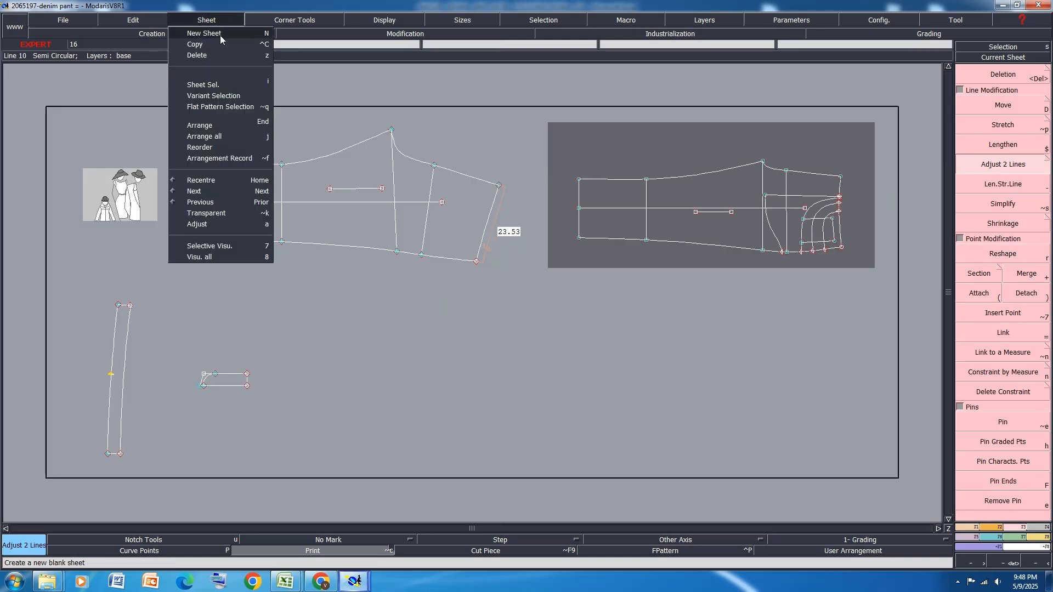
click(220, 32)
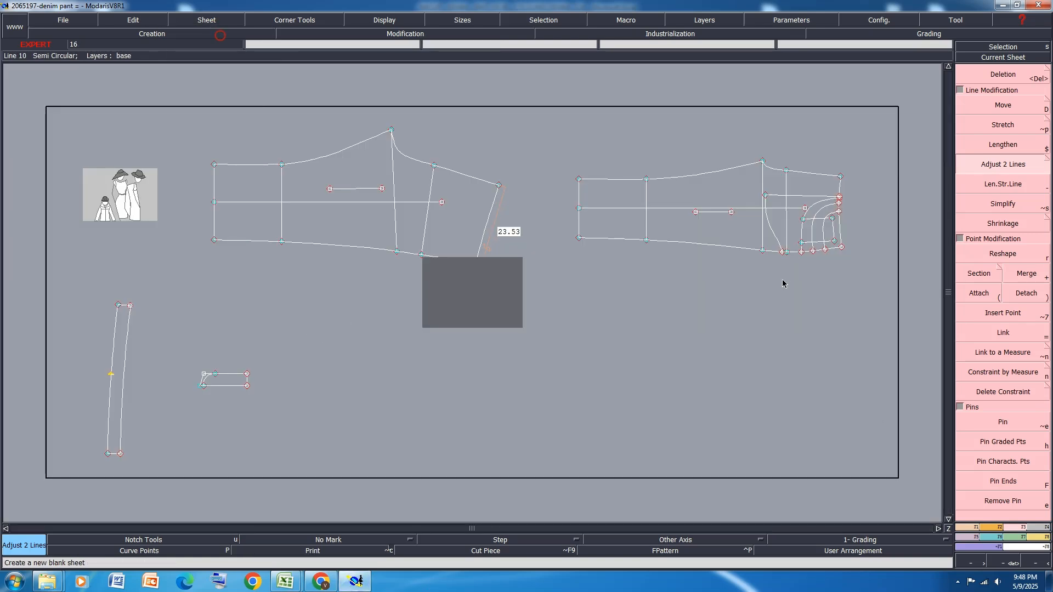
Draw a vertical straight line on the new sheet with dx 0, for half the 15 cm back pocket opening width
click(489, 310)
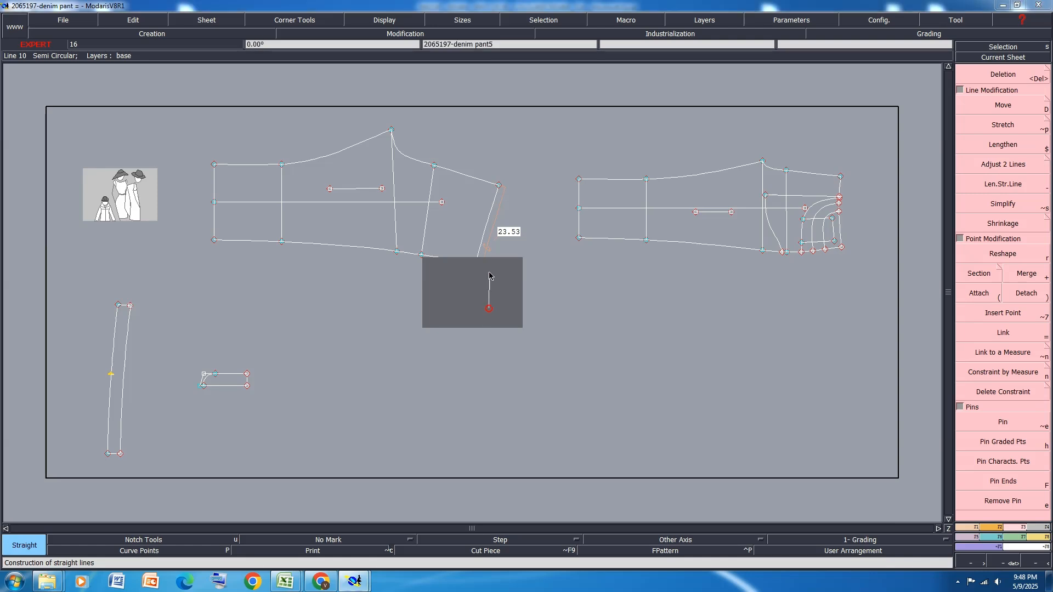
key(Tab)
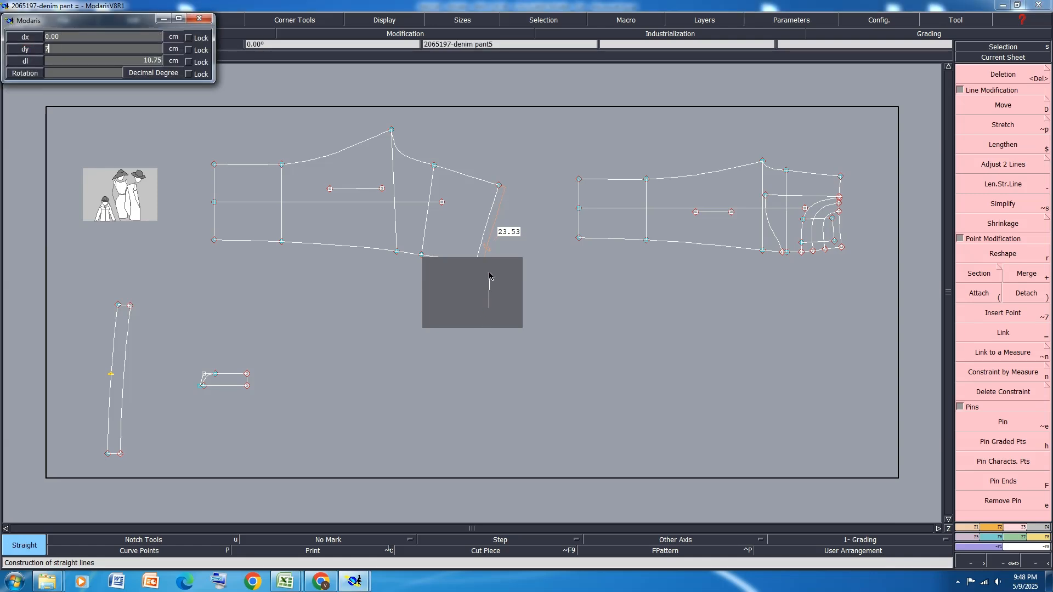
key(Return)
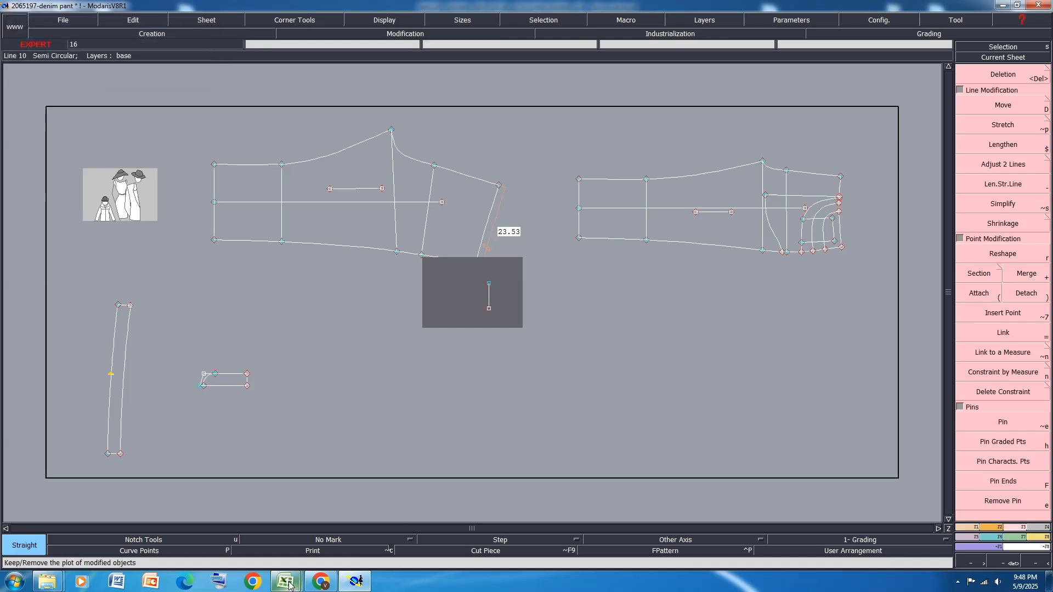
Switch to Excel and highlight the POCKET LENGTH - AT SIDE row in yellow instead of the POCKET WIDTH - AT BASE row
mouse_move(285, 581)
click(330, 542)
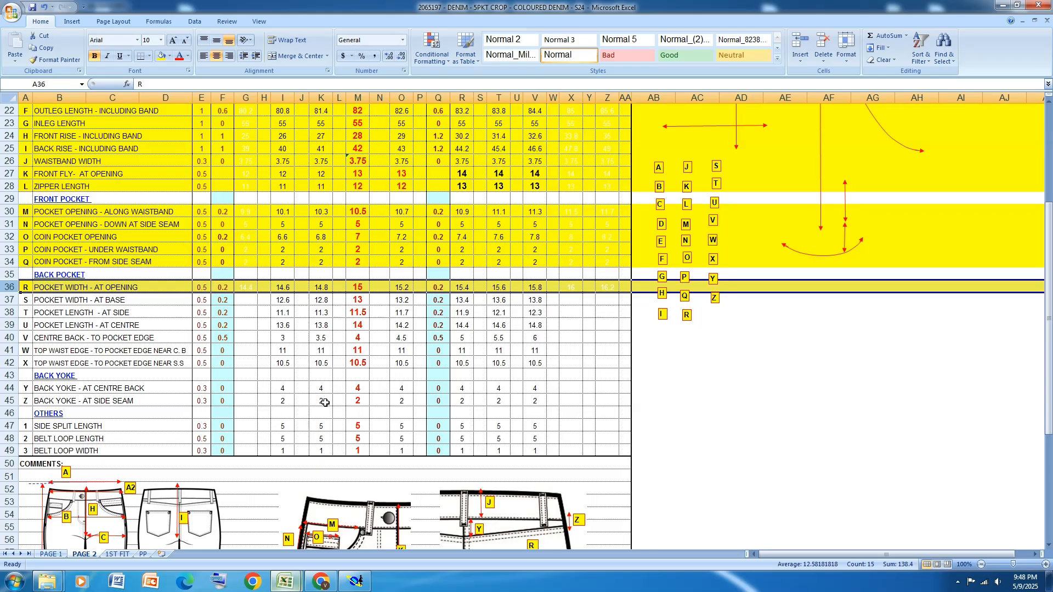
click(7, 299)
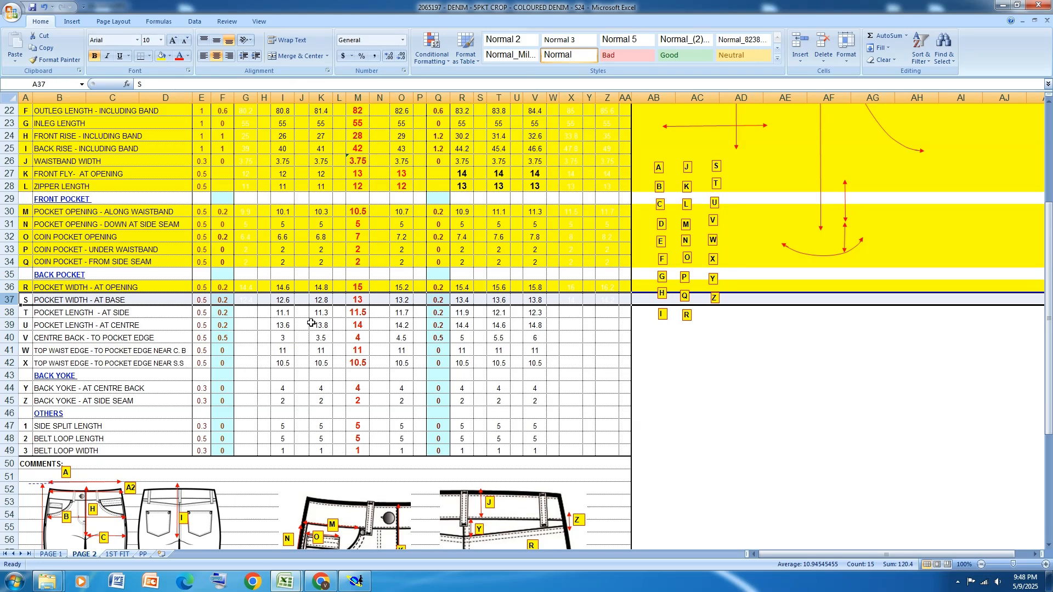
click(161, 55)
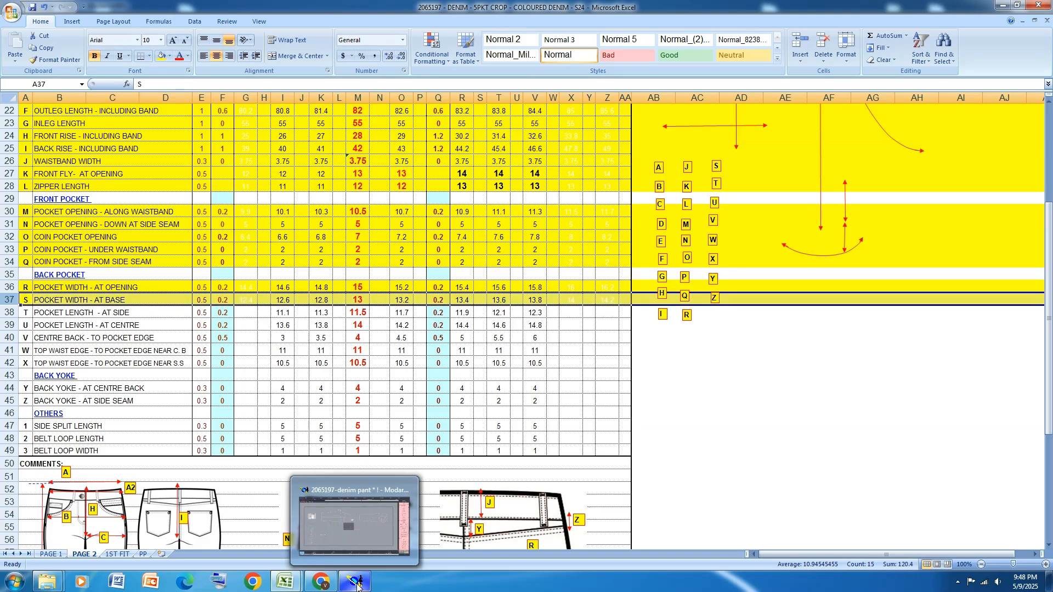
mouse_move(355, 581)
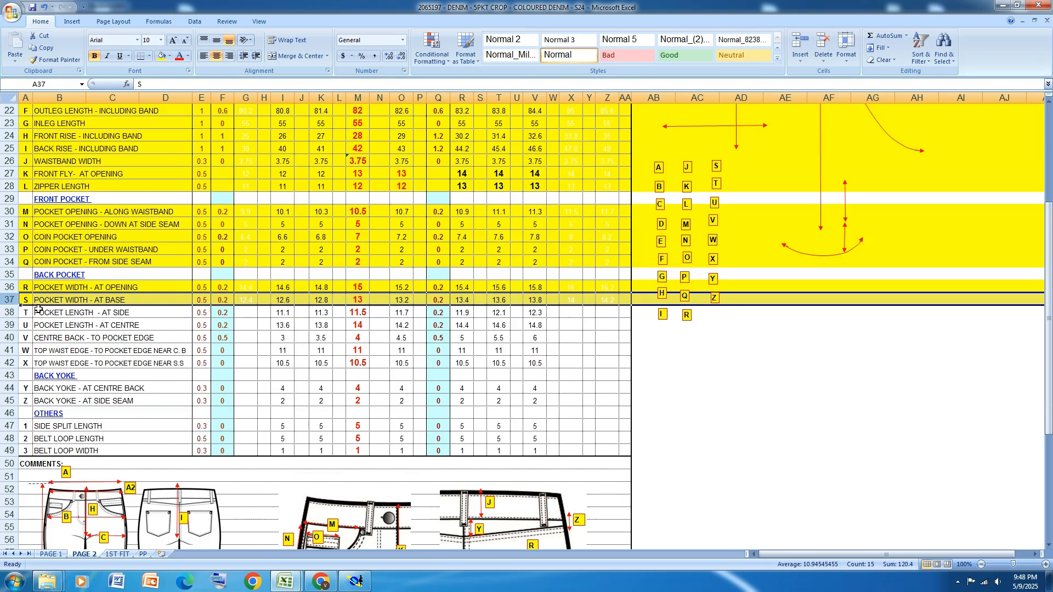
click(11, 313)
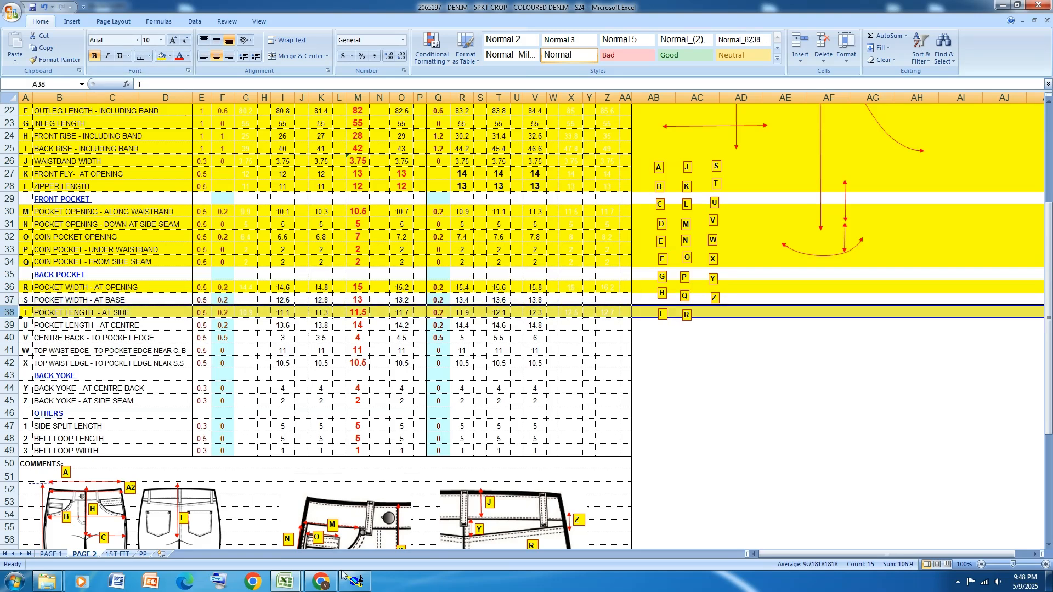
Switch back to Modaris and draw a horizontal line with dy 0 from the vertical line's upper end for the 11.5 cm side length
click(356, 581)
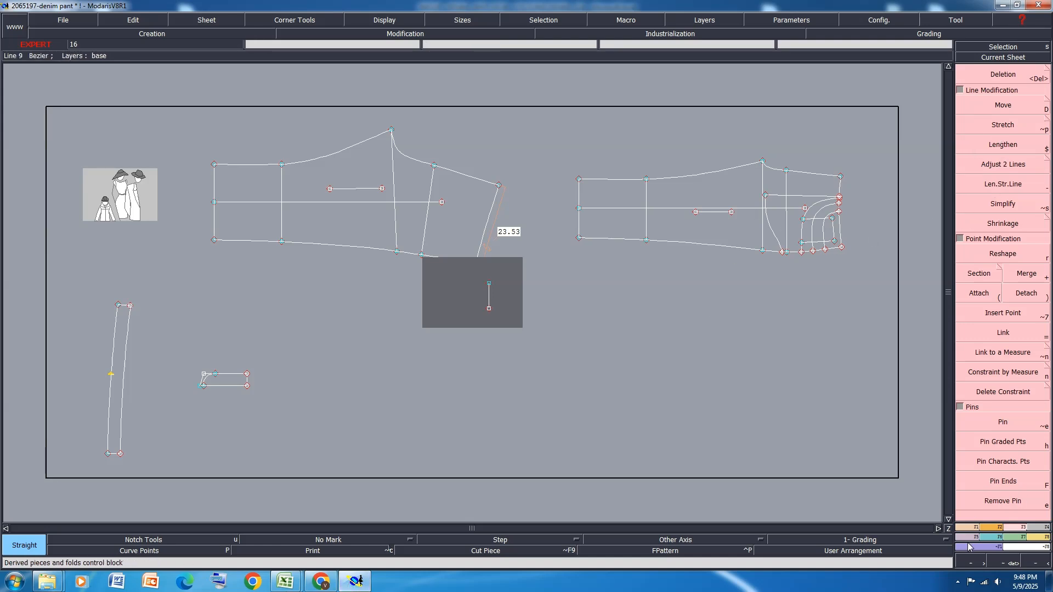
key(0)
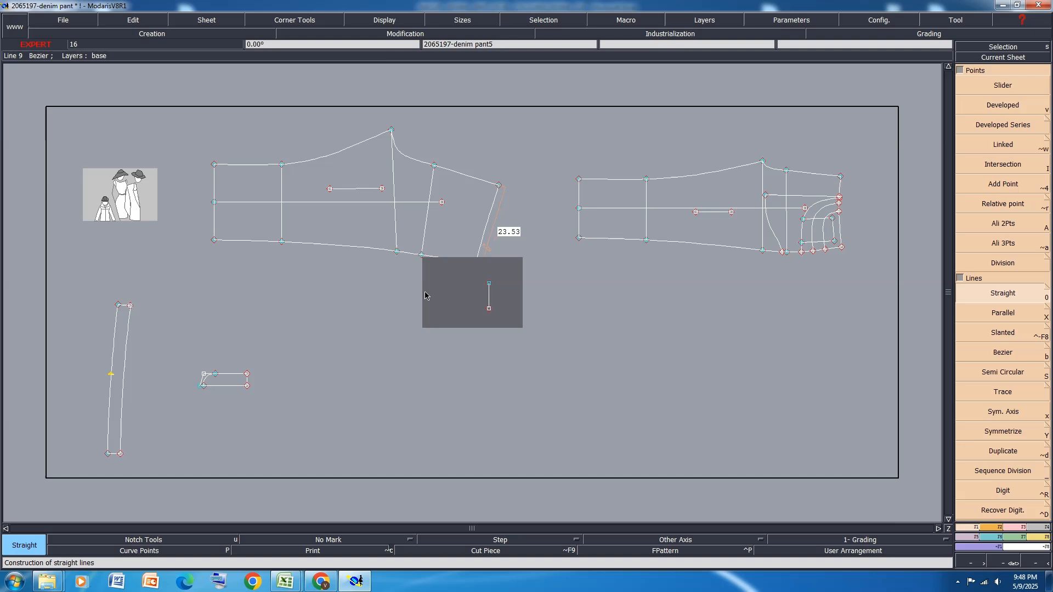
click(488, 283)
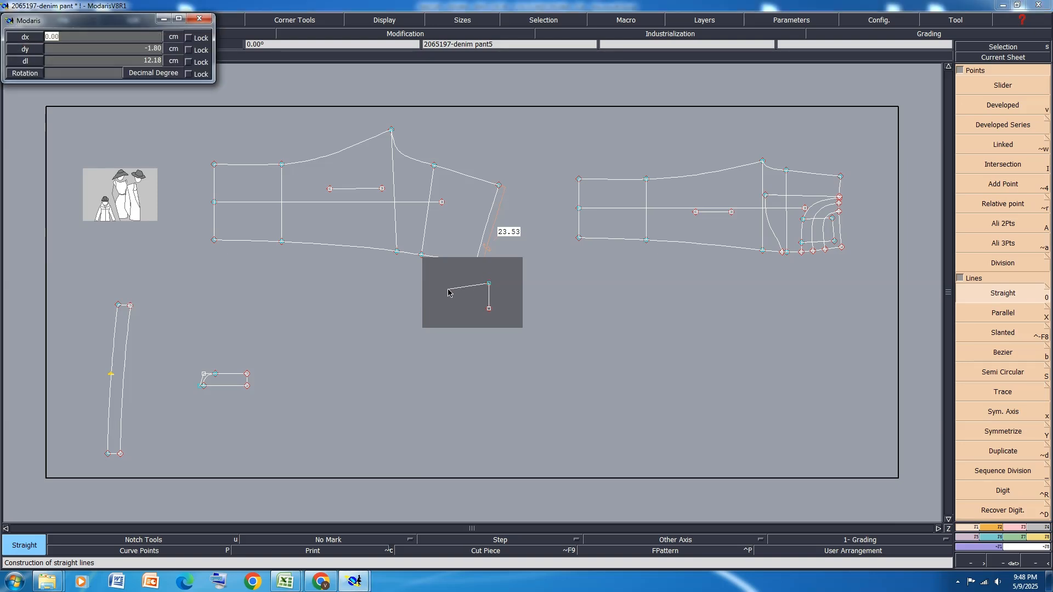
key(Tab)
text(0)
key(Return)
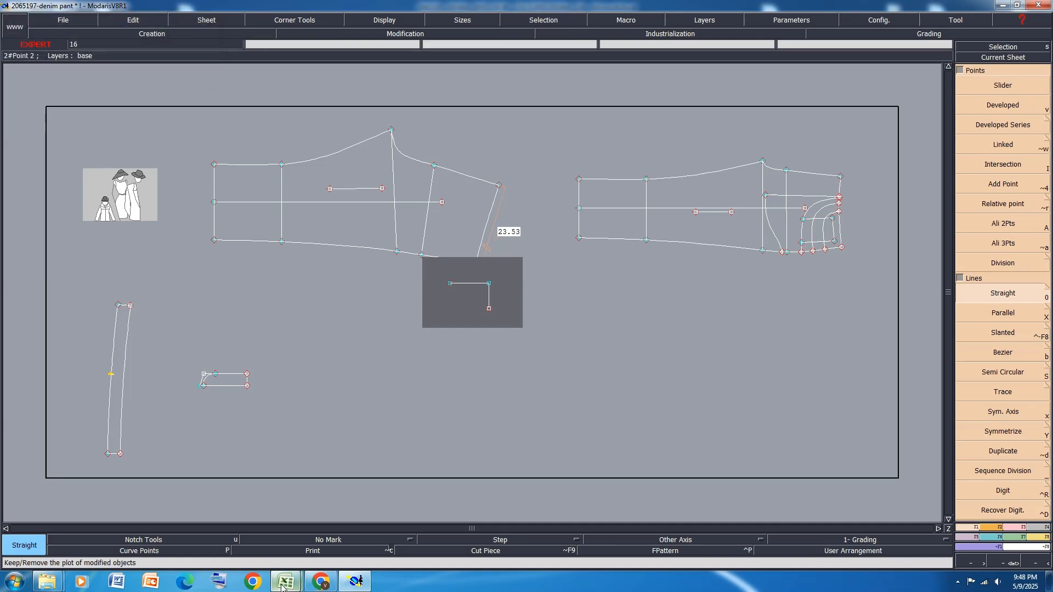
Switch to Excel, highlight the POCKET LENGTH - AT CENTRE row in yellow and check measure U on the back pocket sketch
mouse_move(285, 582)
click(317, 523)
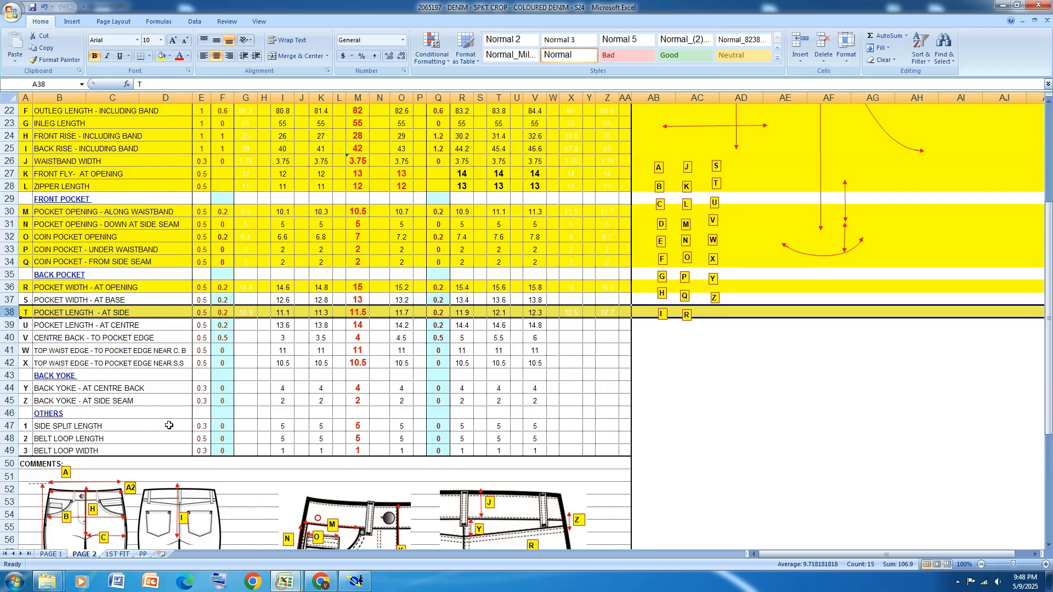
click(9, 325)
click(160, 55)
scroll(292, 502, down, 4)
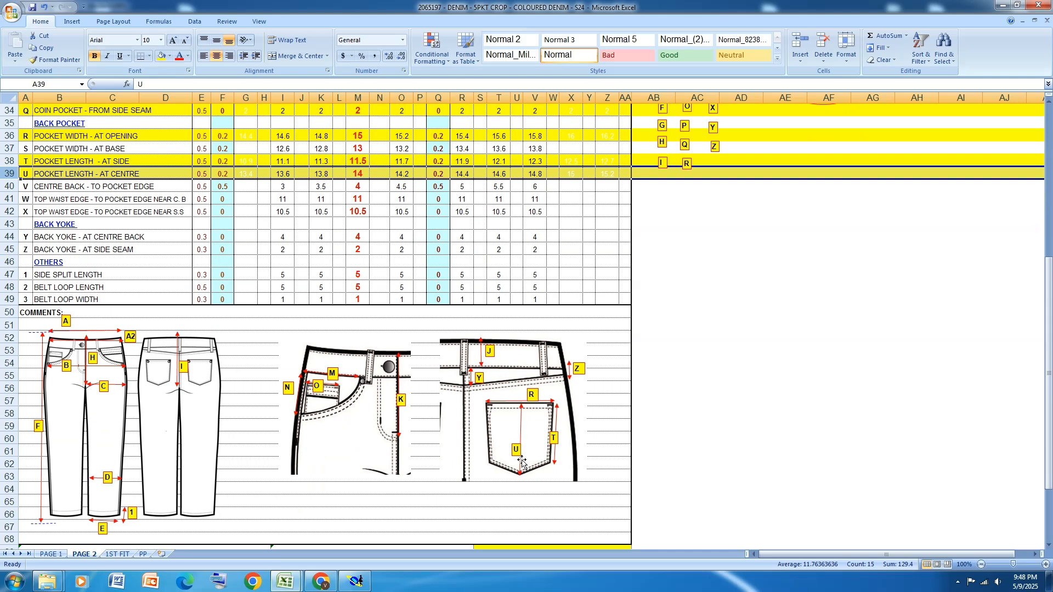
scroll(521, 463, up, 3)
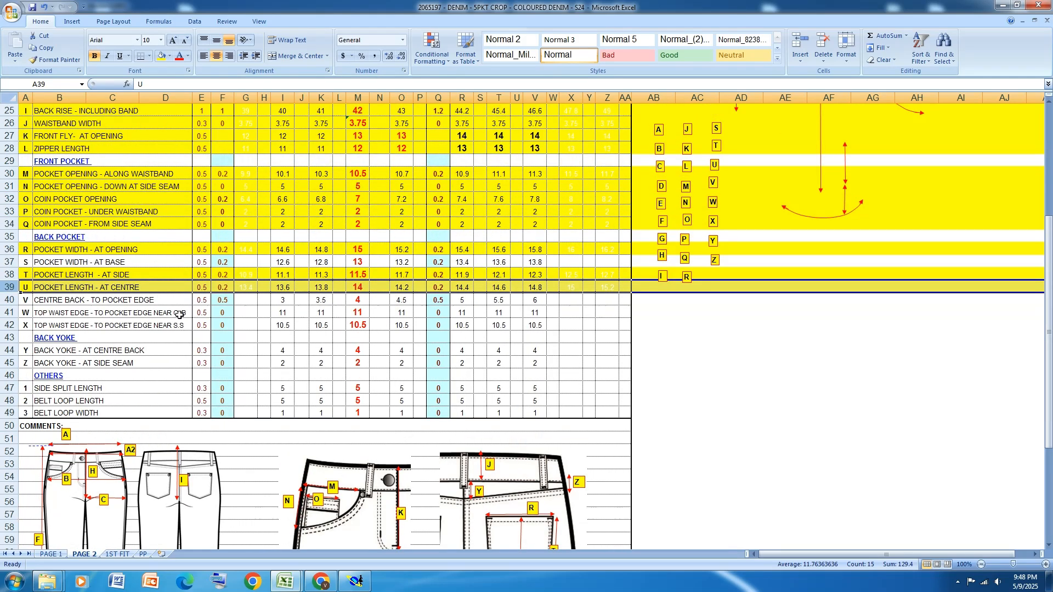
scroll(115, 287, up, 3)
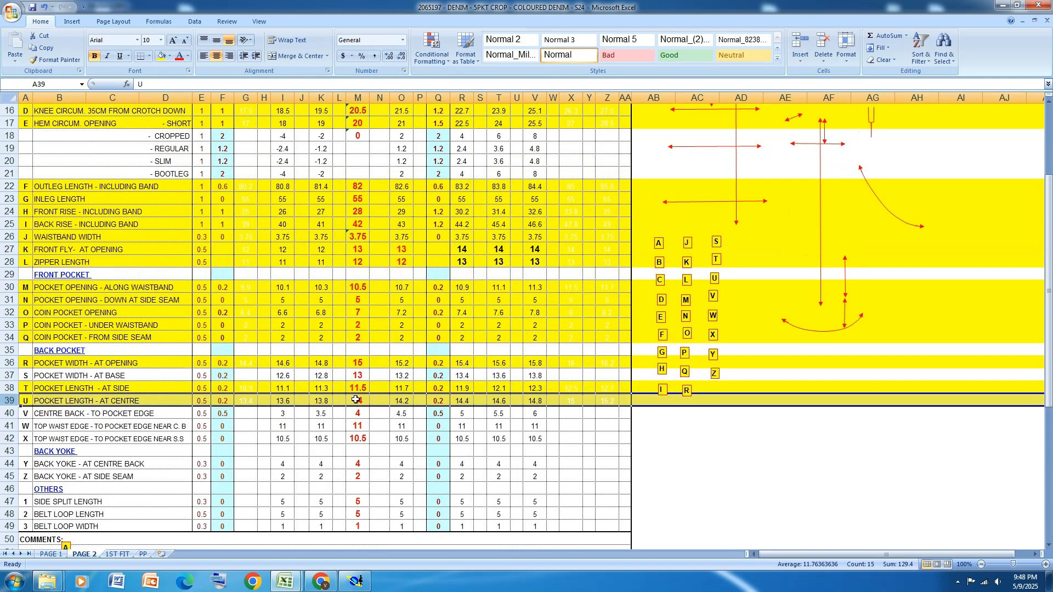
Switch back to Modaris and draw a straight line from the vertical line's lower end with dx -14 and dy 0
click(357, 580)
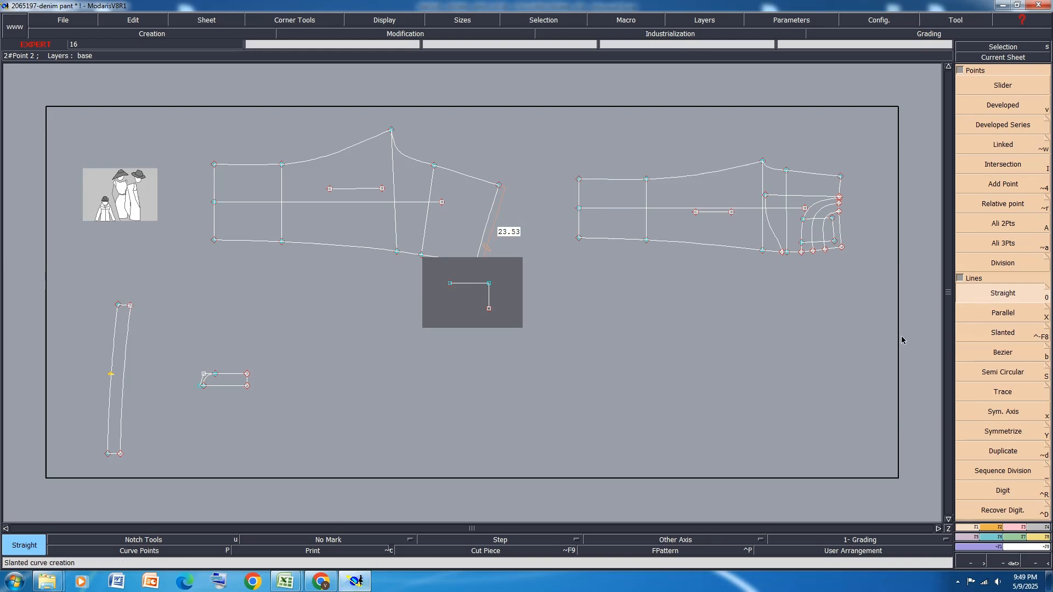
click(488, 310)
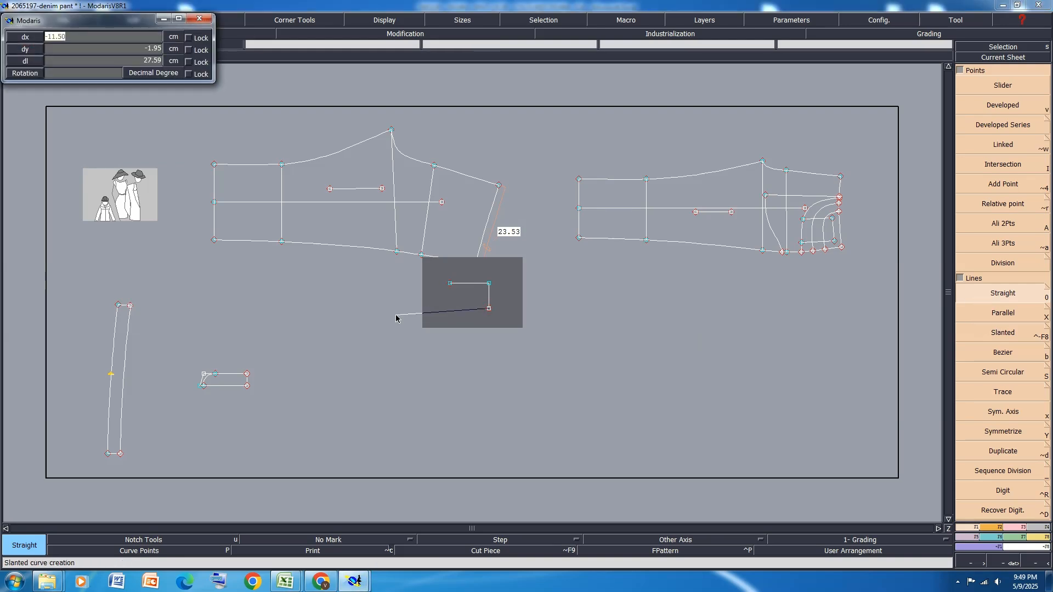
key(BackSpace)
text(-14)
key(Tab)
text(0)
key(Return)
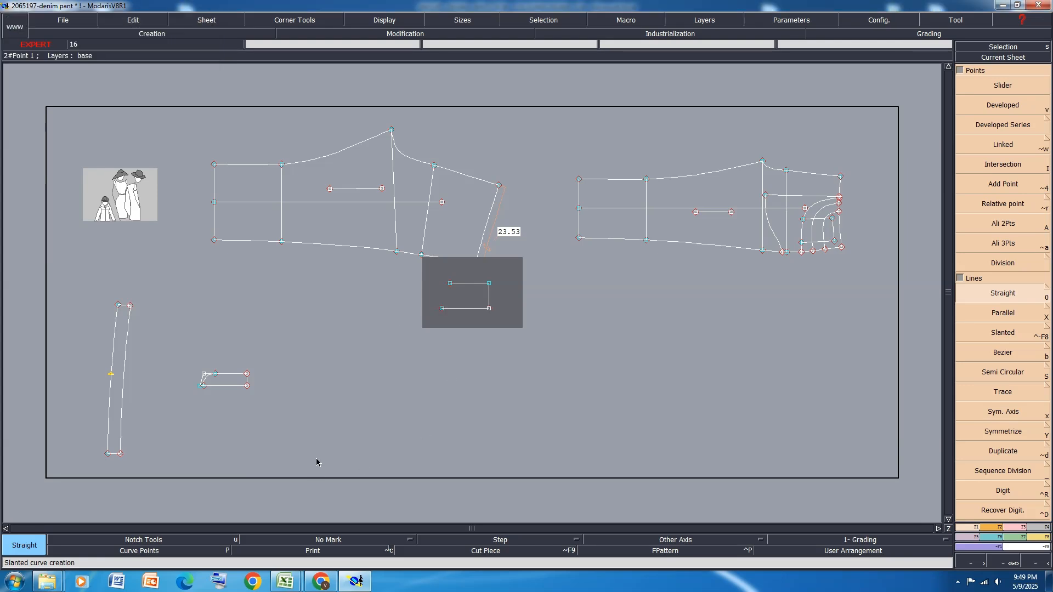
Join the free ends of the two horizontal lines with a straight line and pin the pocket's characteristic points
click(450, 284)
click(442, 308)
scroll(463, 294, up, 1)
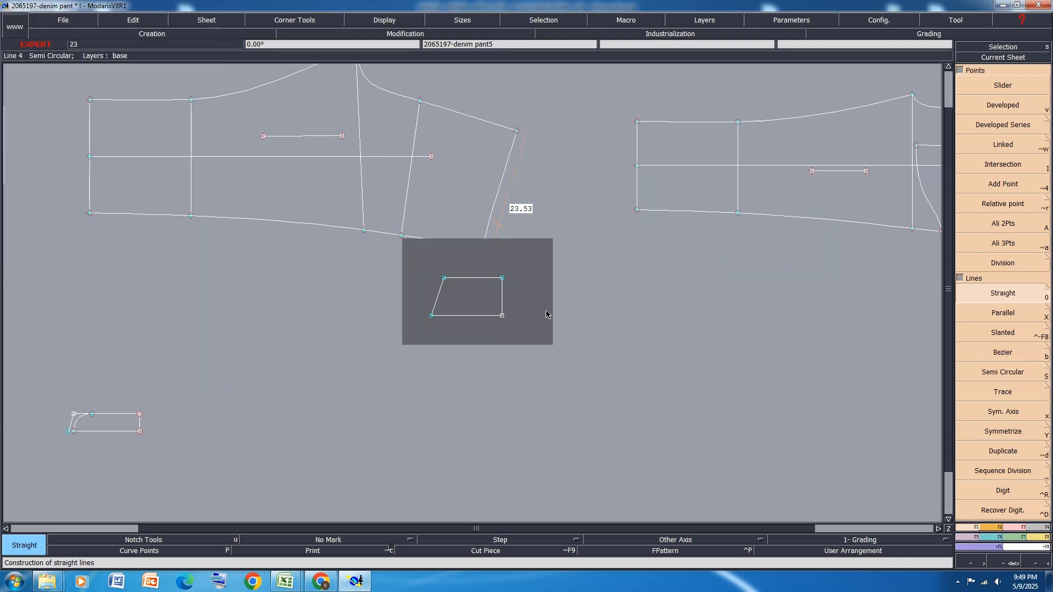
scroll(735, 395, up, 1)
click(1012, 528)
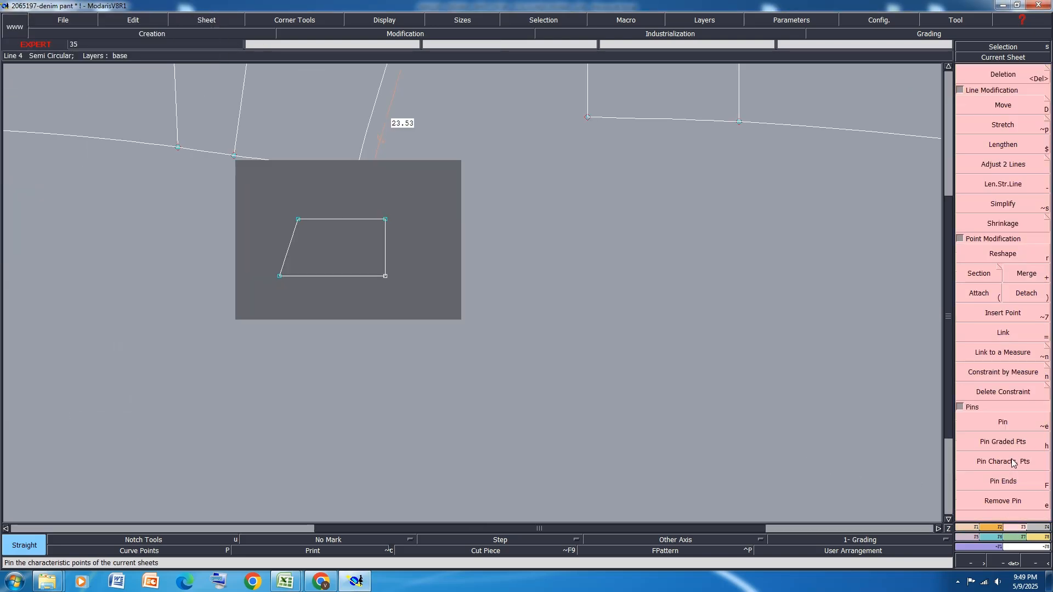
click(1011, 462)
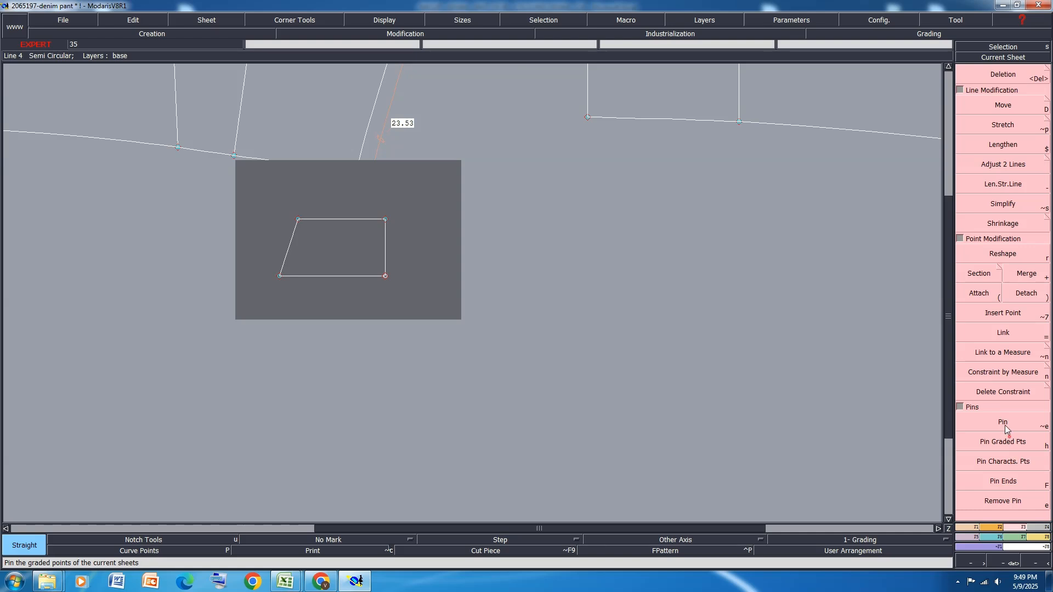
Create a dynamic length measure from the pocket's upper slanted-edge corner straight down to the 14 cm centre line
click(1037, 536)
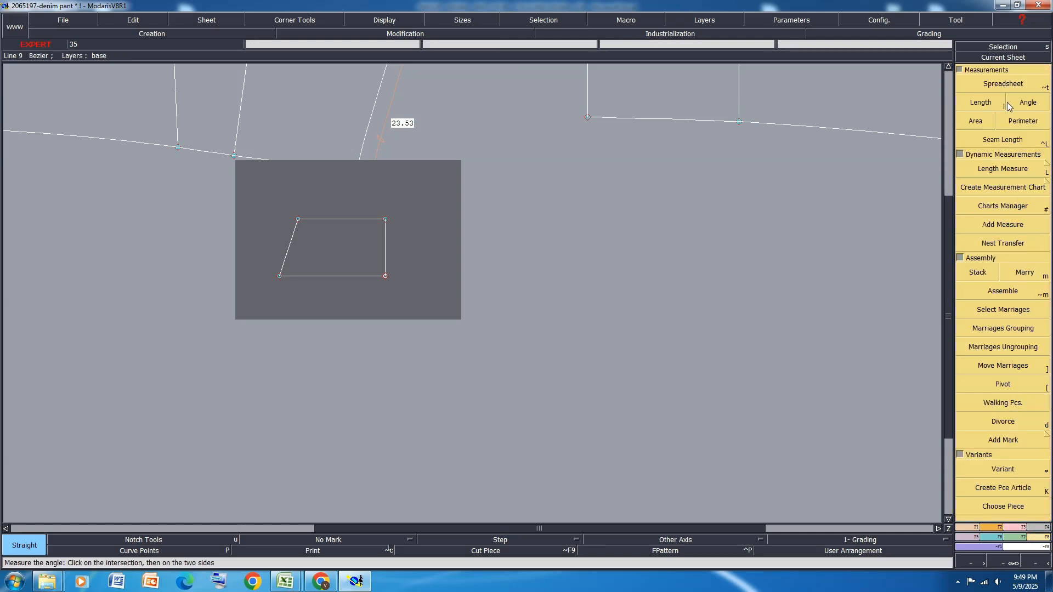
click(1013, 172)
click(298, 220)
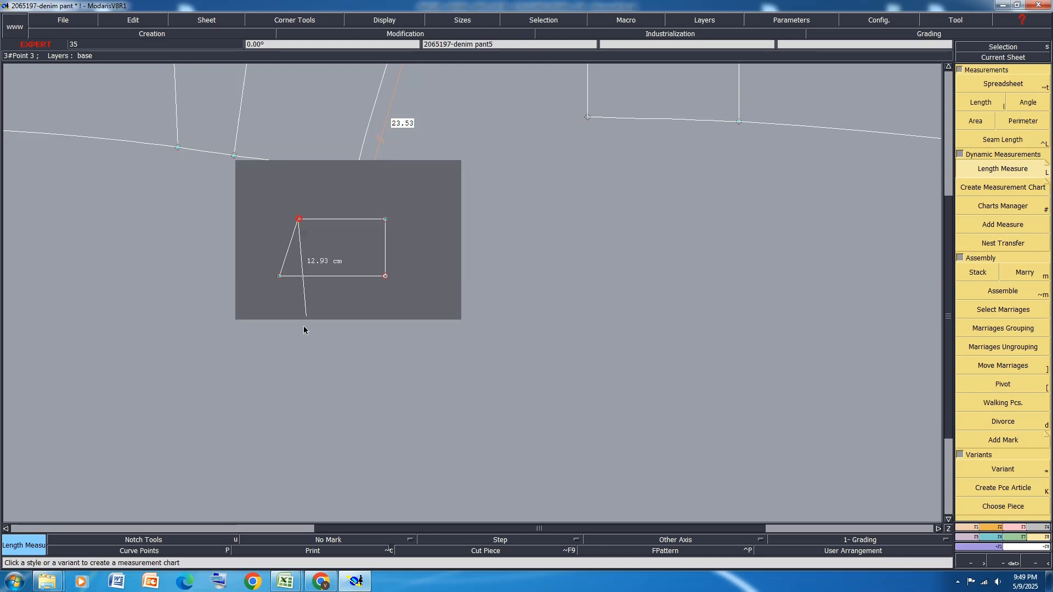
click(299, 275)
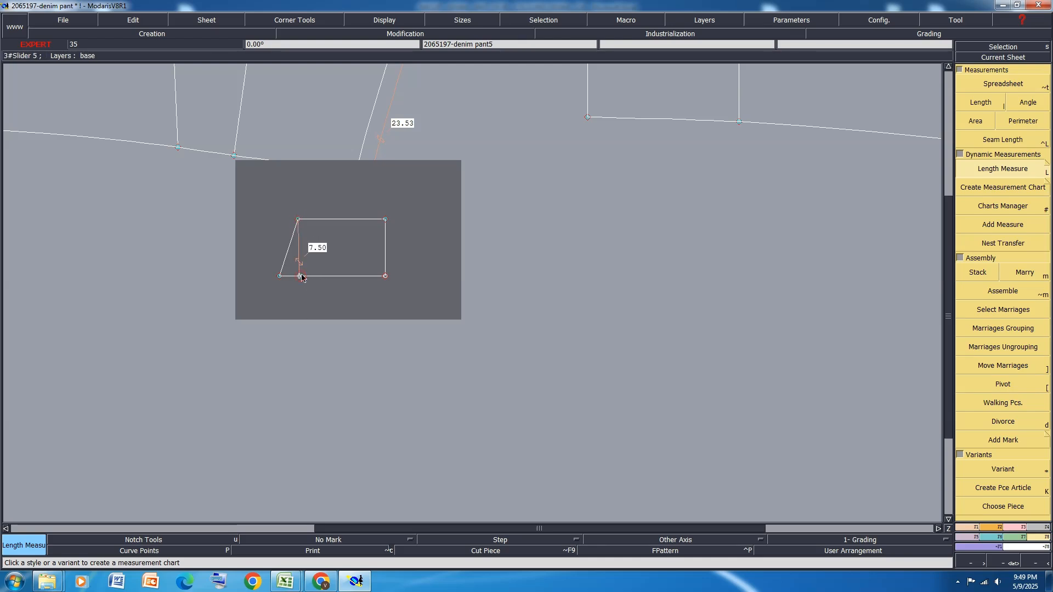
Switch to Excel and highlight the POCKET WIDTH - AT BASE row in yellow
click(291, 586)
click(320, 535)
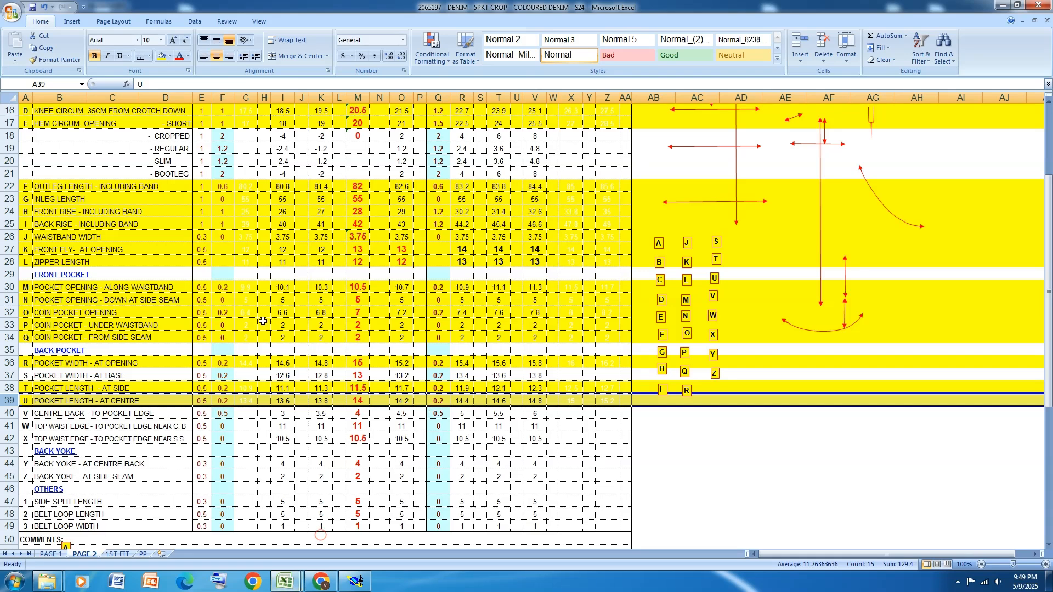
key(Up)
key(Up)
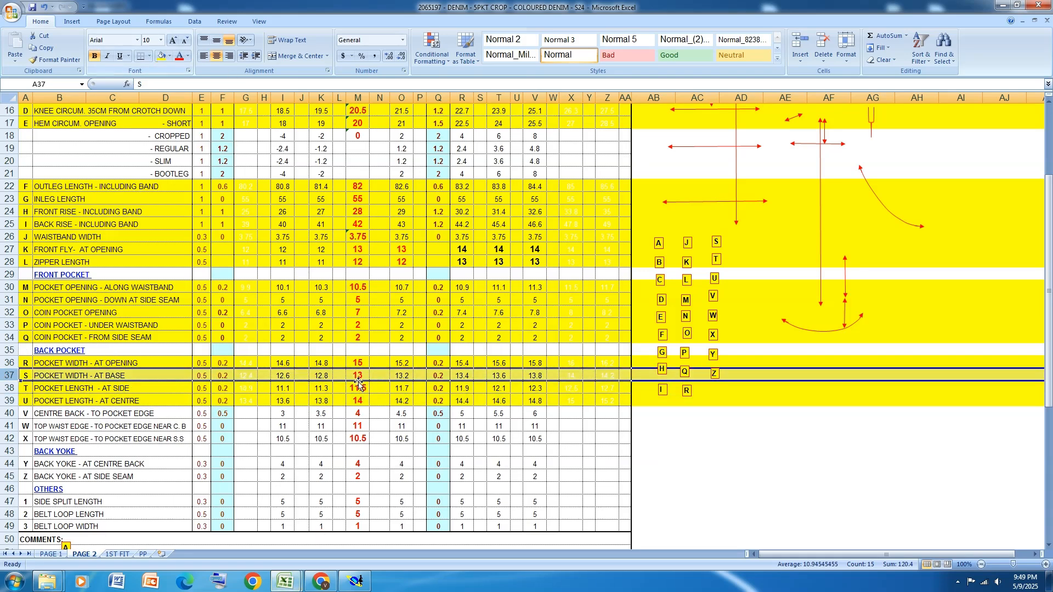
Switch back to Modaris, move the pocket's upper slanted-edge corner by ShiftX 0 and ShiftY -1 cm, and save the model
key(alt+Tab)
scroll(308, 212, up, 1)
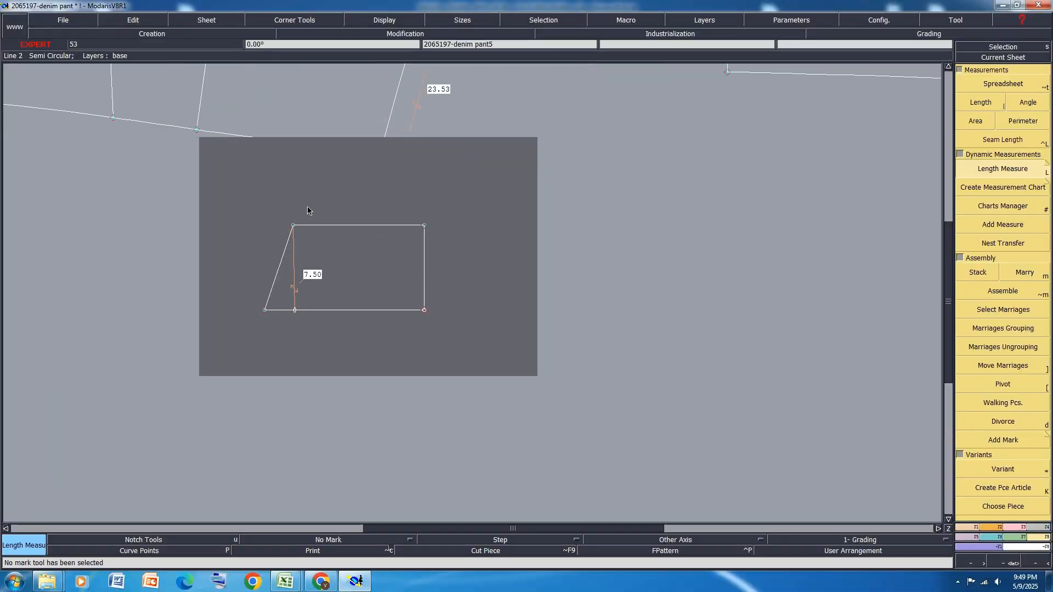
click(1021, 527)
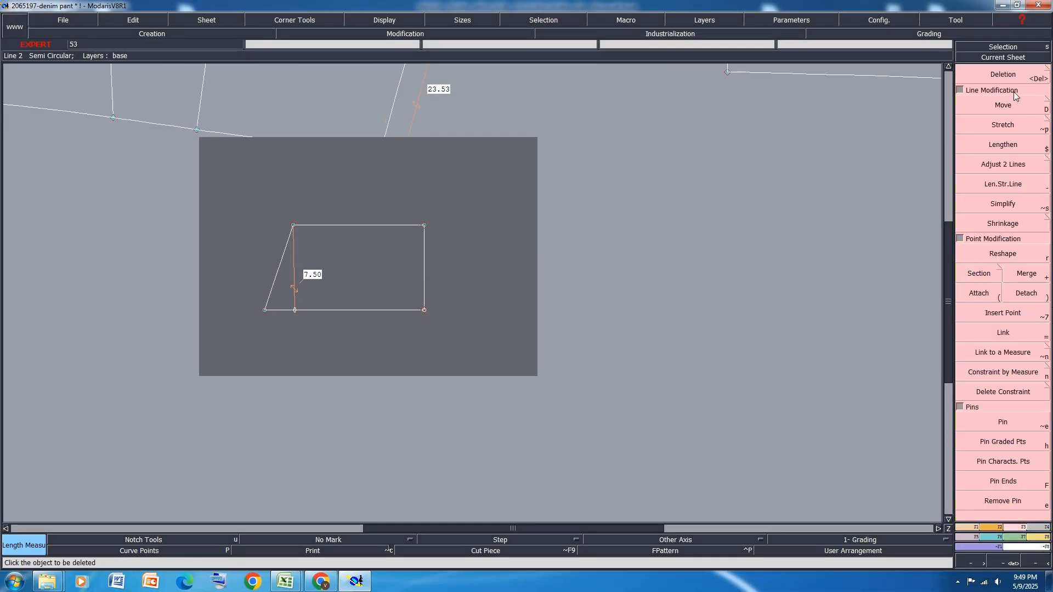
key(d)
click(291, 235)
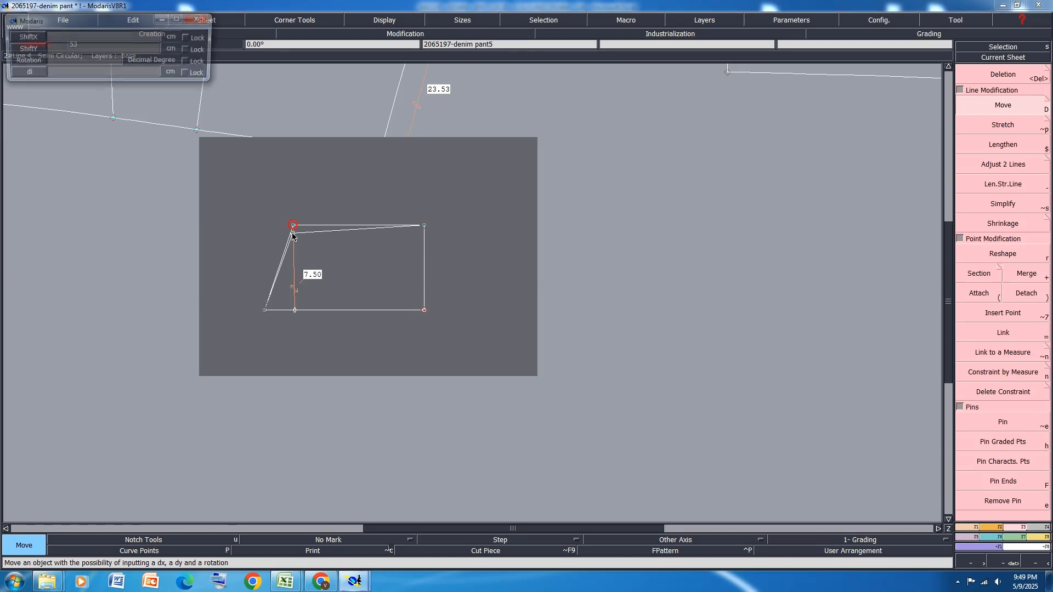
text(0)
key(Tab)
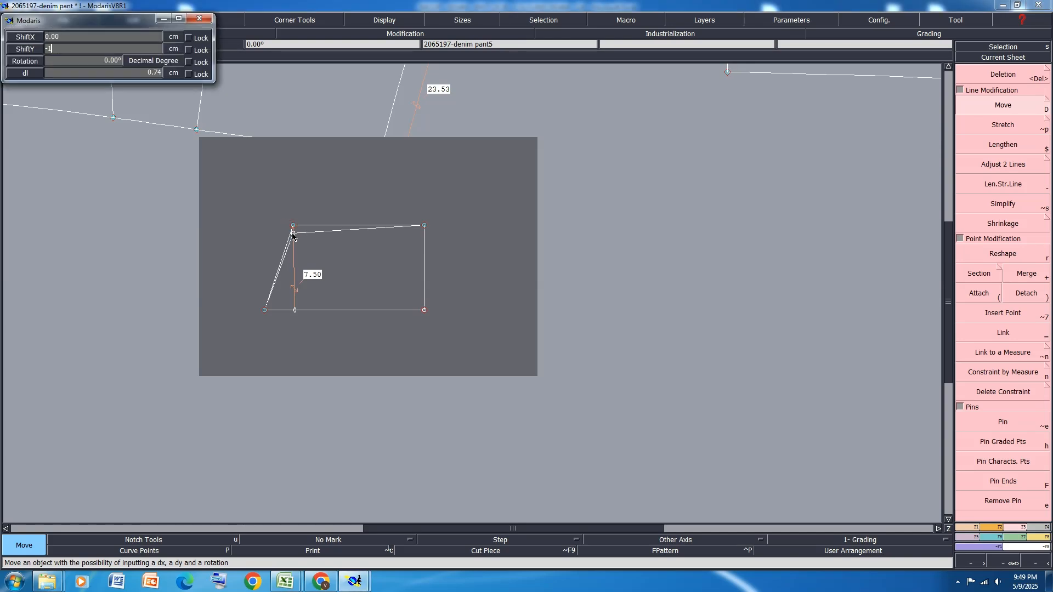
text(-1)
key(Return)
key(ctrl+s)
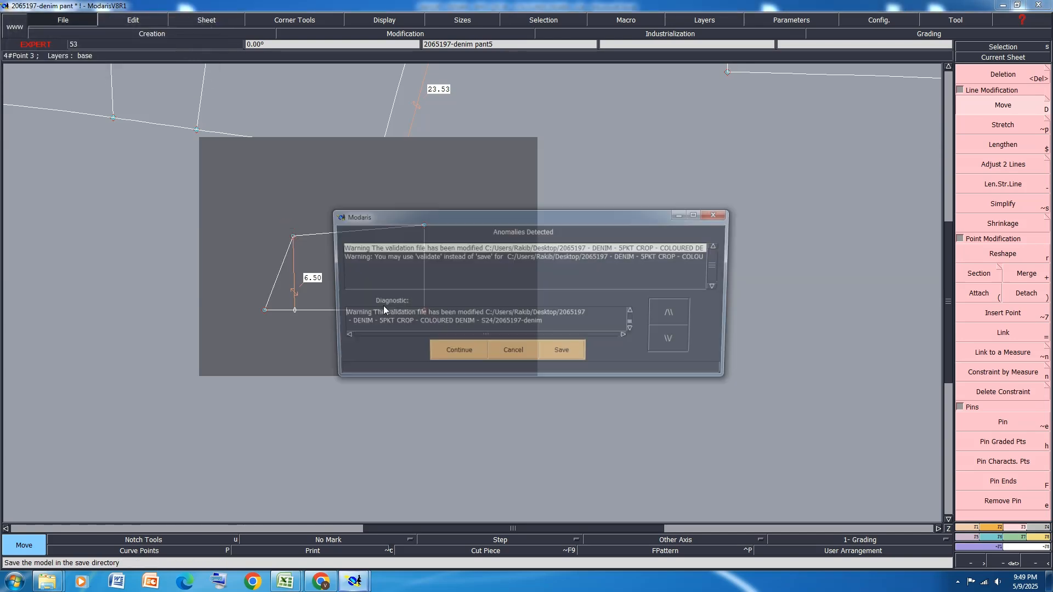
click(465, 348)
Delete the pocket's dynamic length measure, then rearrange all the sheets and save the model
key(Delete)
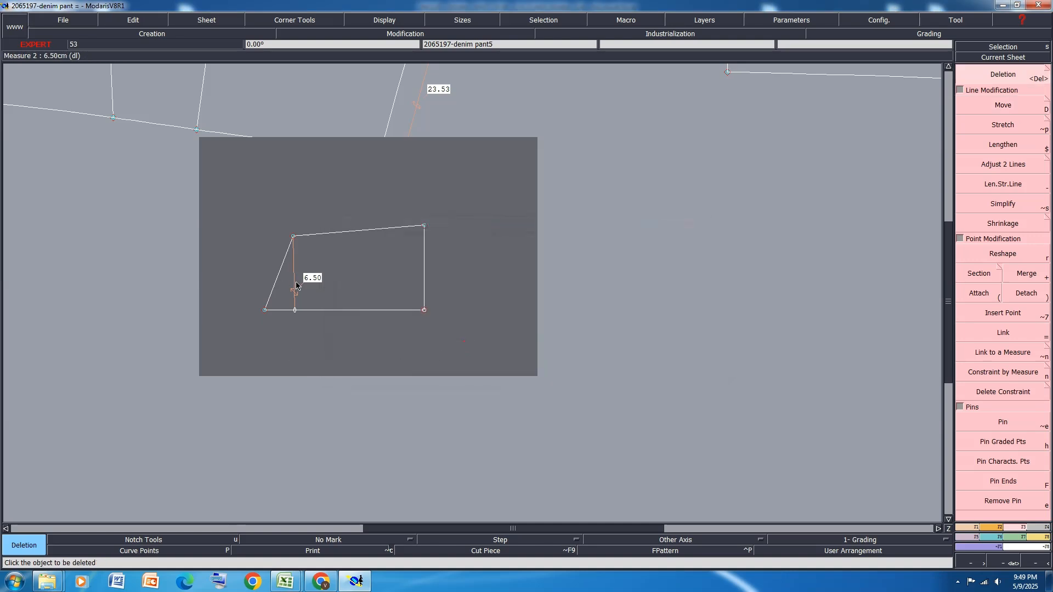
click(296, 291)
key(j)
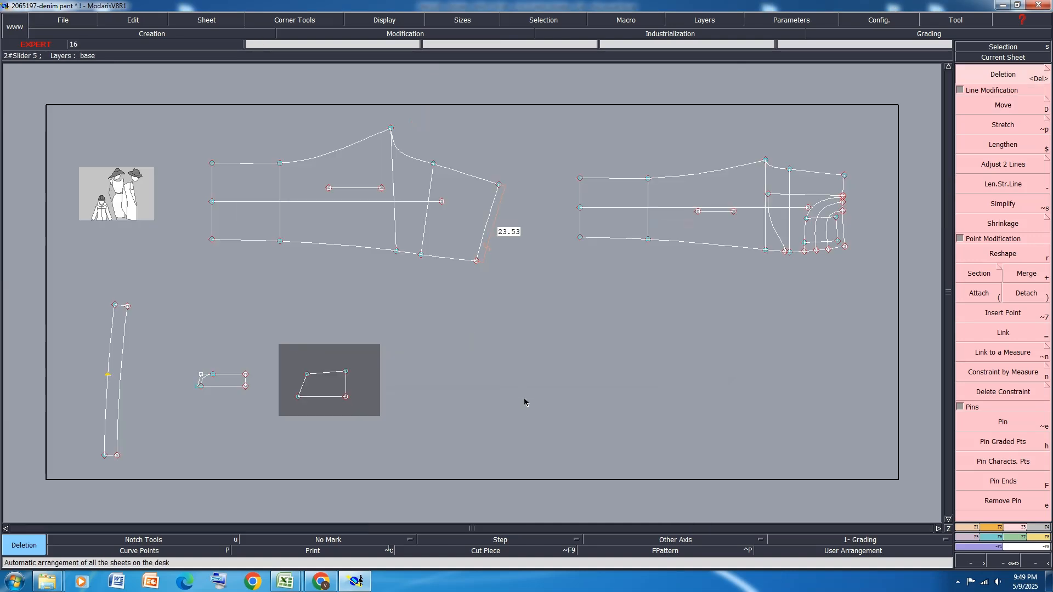
key(ctrl+s)
click(455, 351)
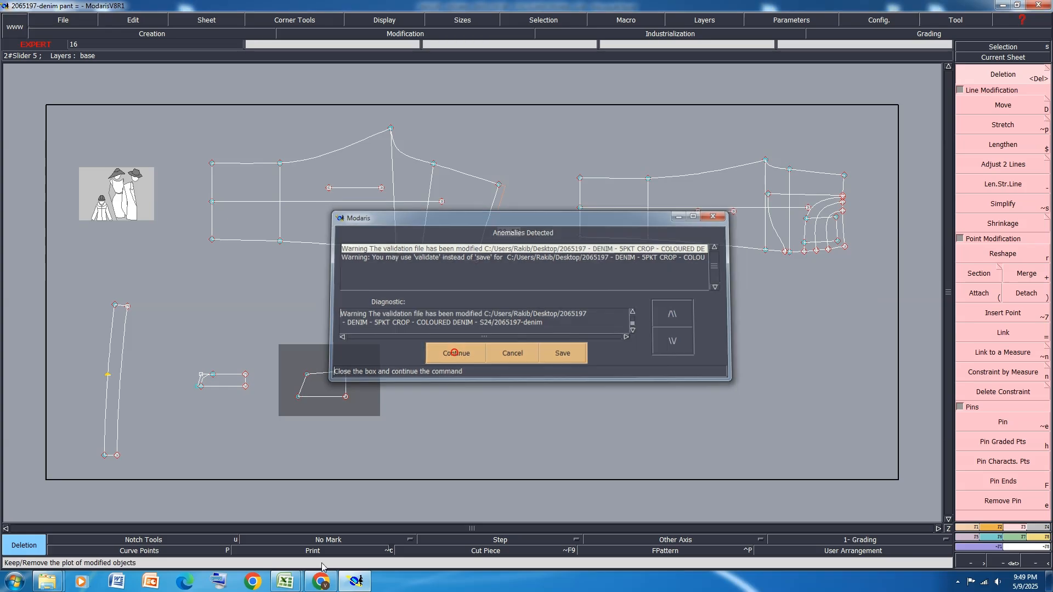
Switch to Excel and check the back pocket placement measures from the centre back and the top waist edge
mouse_move(287, 584)
click(346, 518)
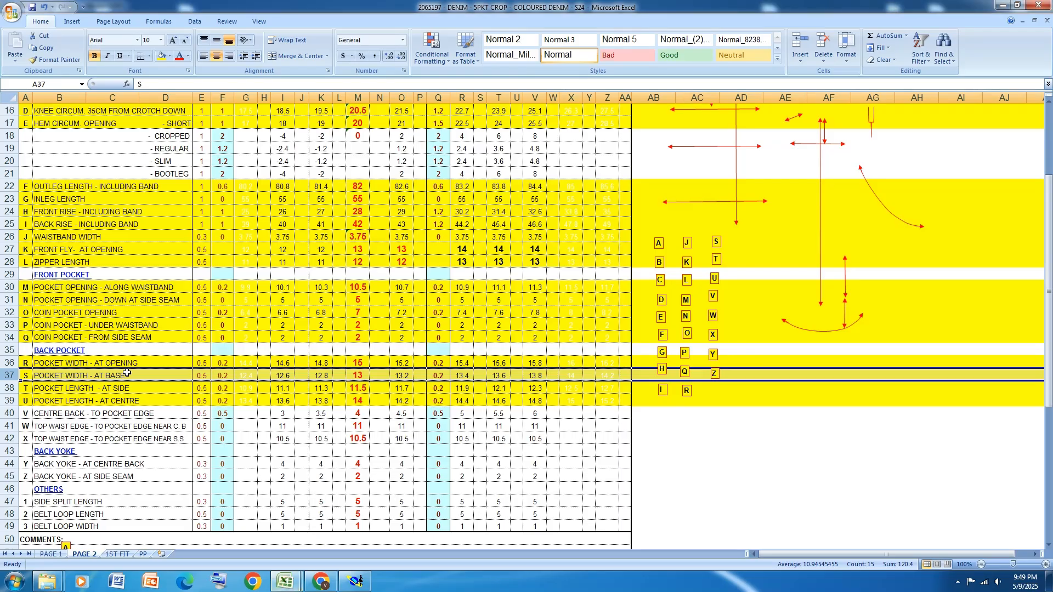
scroll(100, 390, down, 1)
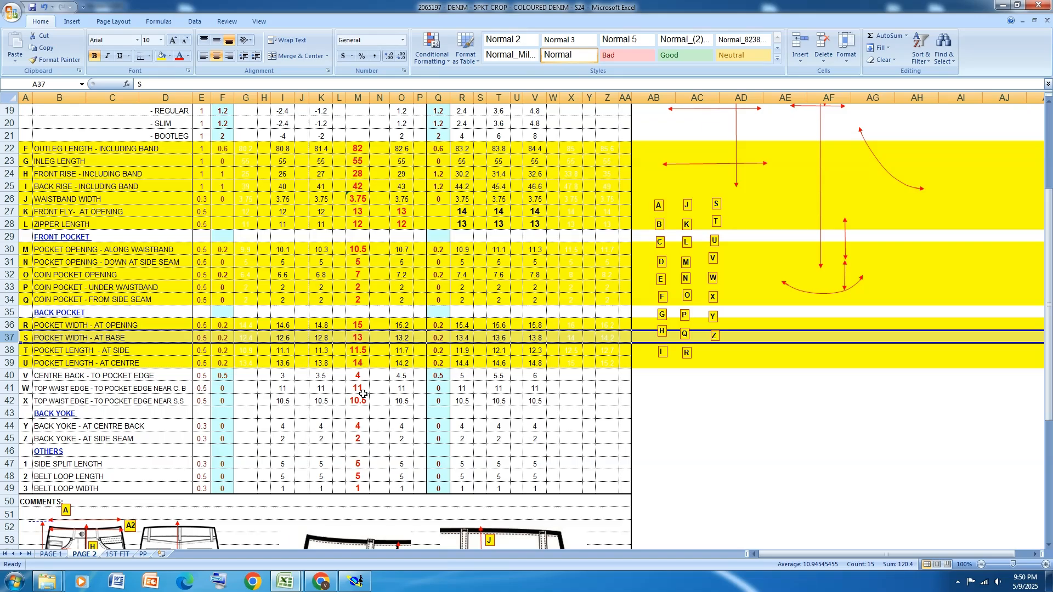
scroll(363, 394, down, 1)
Switch back to Modaris and create a parallel inside the back panel's waistline at the 11 cm pocket distance near C.B
click(355, 581)
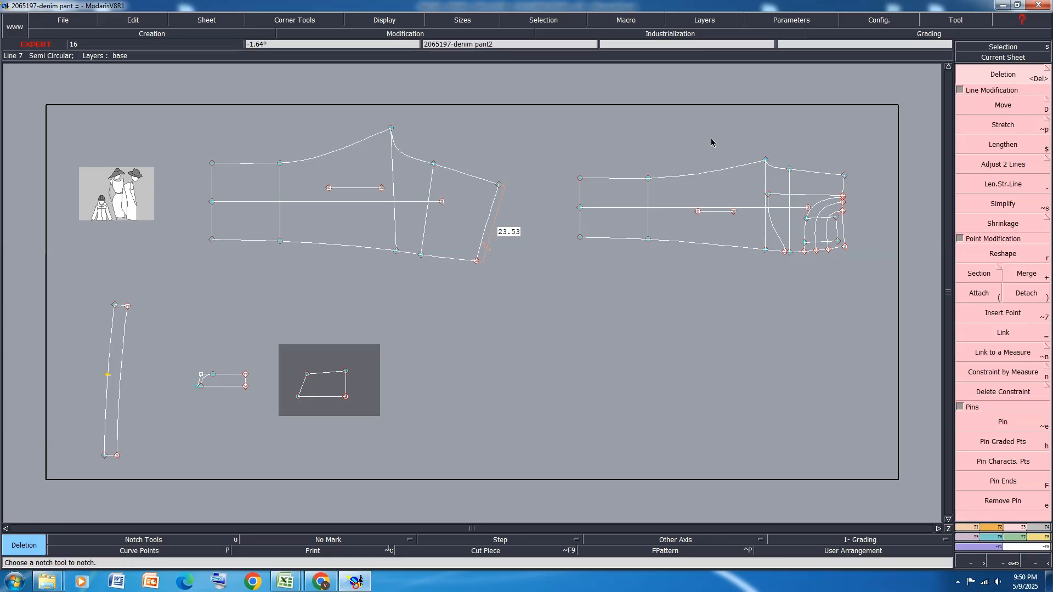
scroll(412, 144, up, 2)
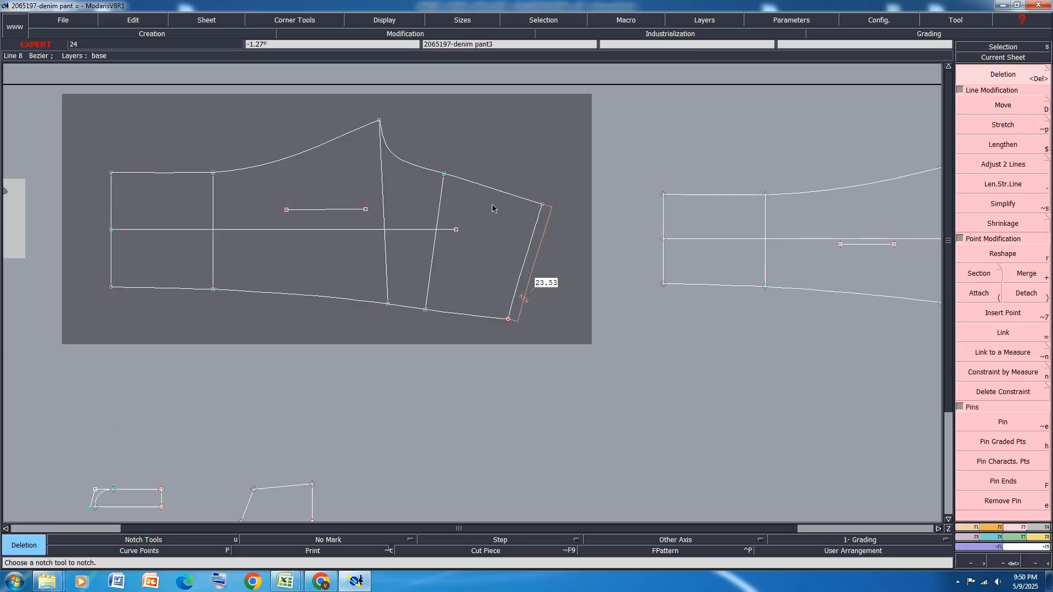
key(l)
click(527, 255)
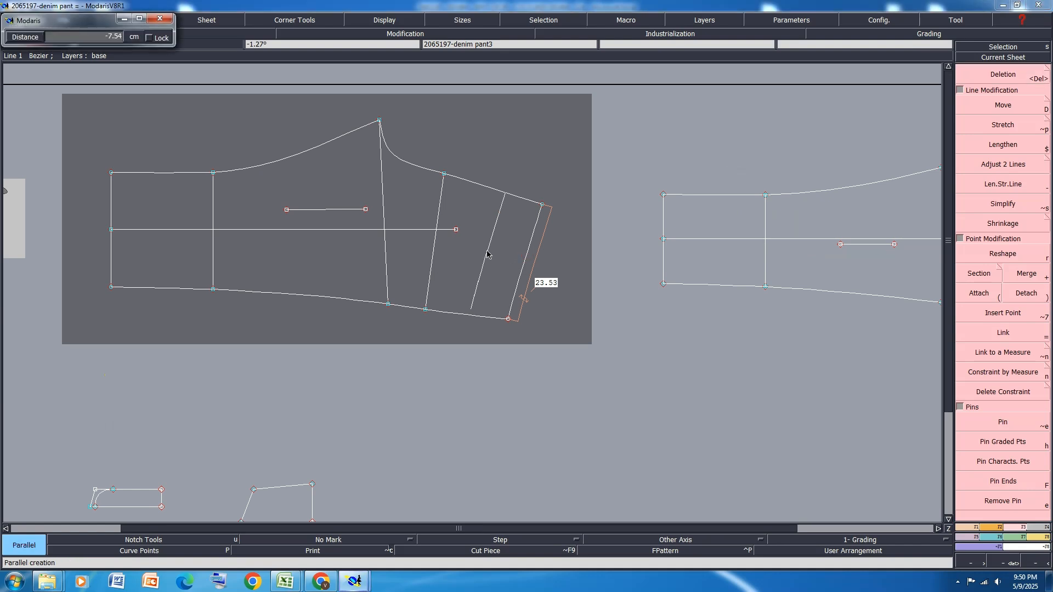
key(Down)
text(-)
key(Return)
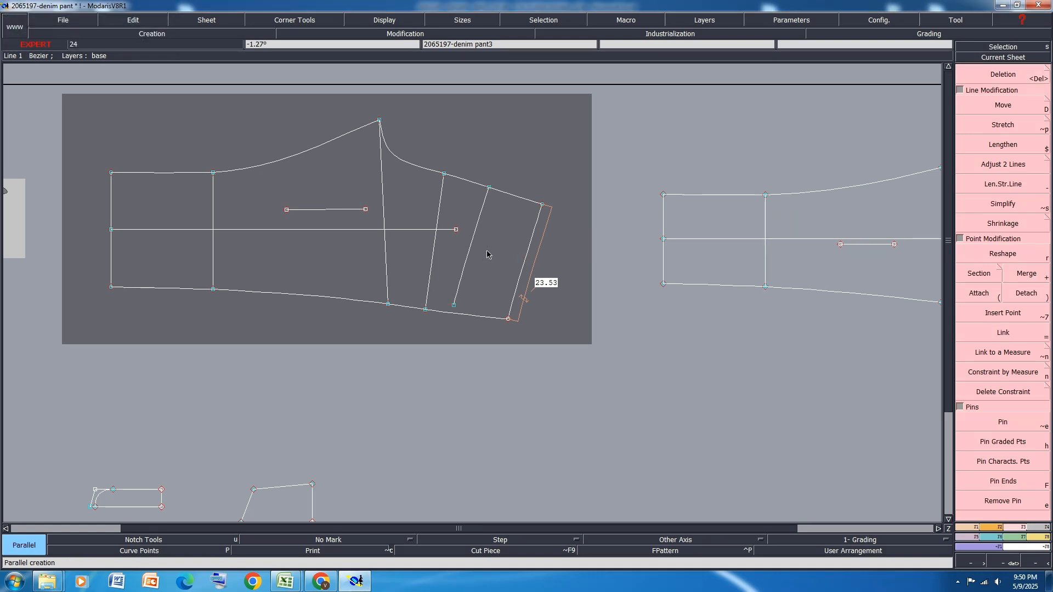
Create a second parallel inside the back panel's waistline at the 10.5 cm pocket distance near S.S
click(525, 255)
key(BackSpace)
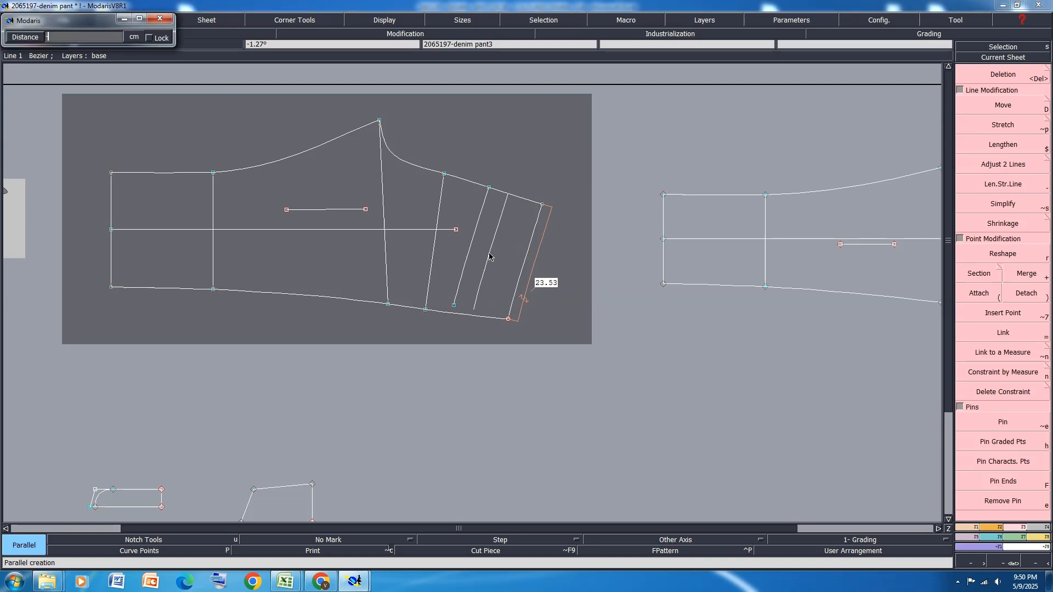
key(Return)
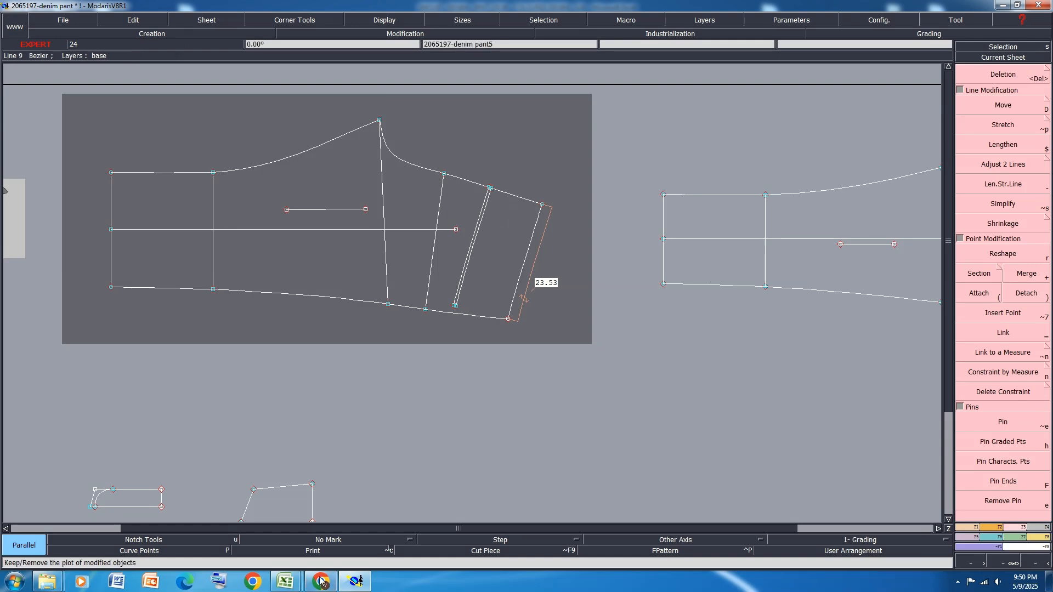
Switch to Excel and highlight the CENTRE BACK - TO POCKET EDGE row and both TOP WAIST EDGE - TO POCKET EDGE rows in yellow
key(alt+Tab)
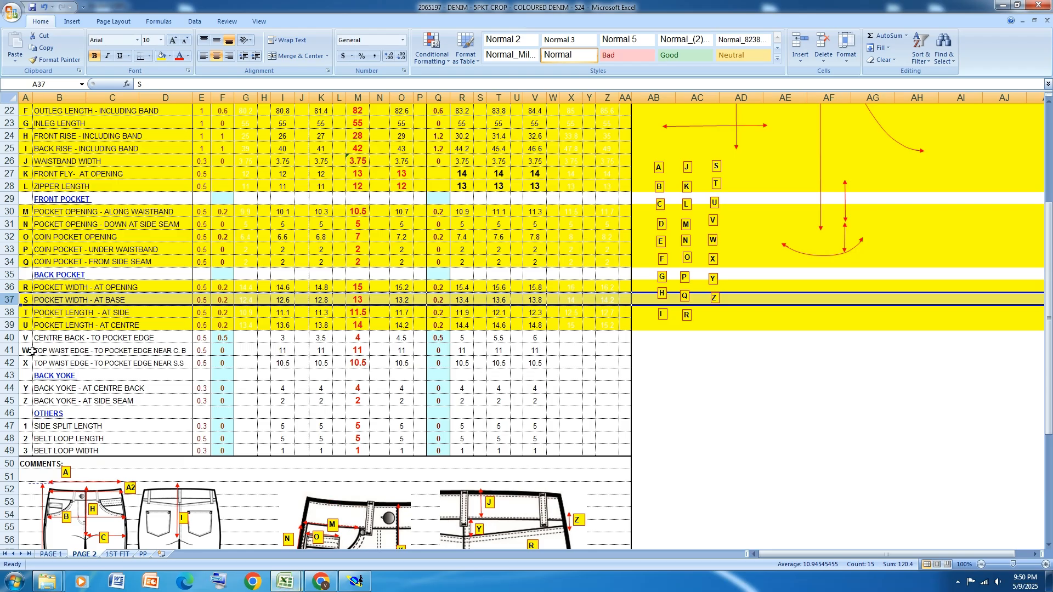
drag(8, 340, 5, 359)
click(162, 56)
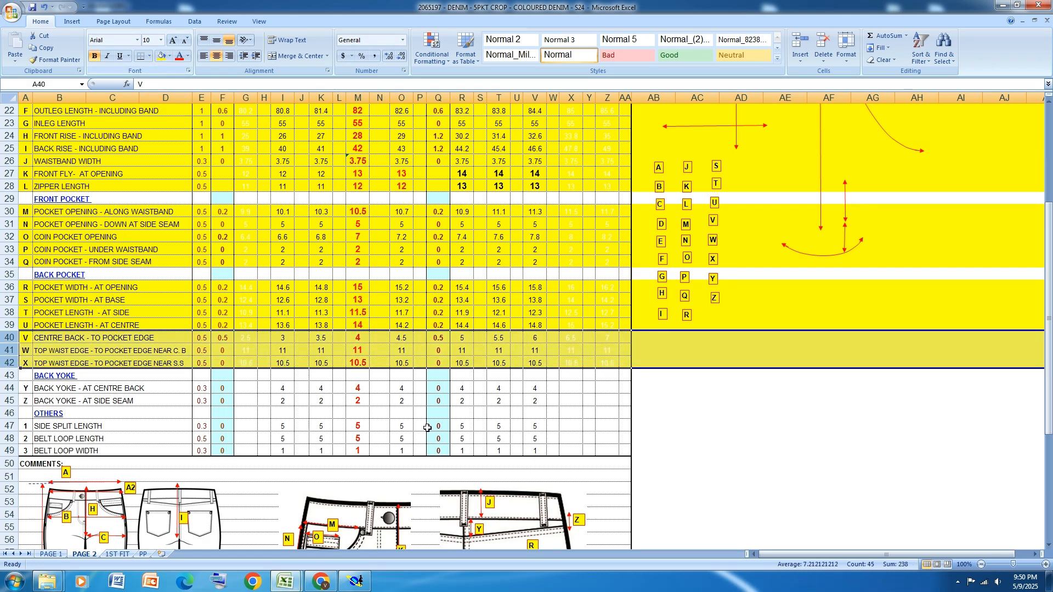
Switch back to Modaris and create a parallel 4 cm inside the back panel's centre back line
click(367, 584)
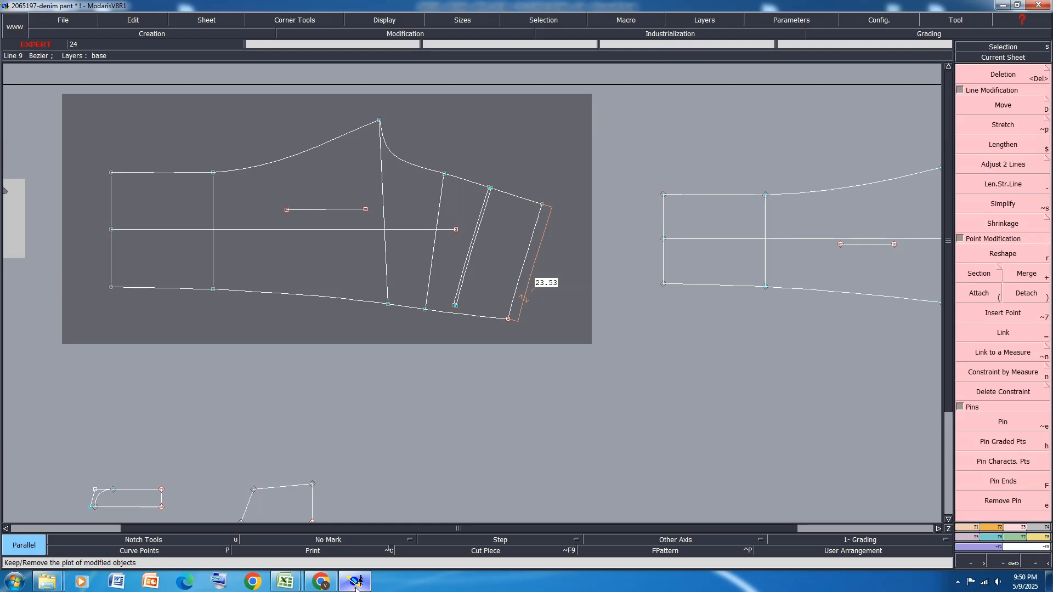
click(969, 527)
click(511, 198)
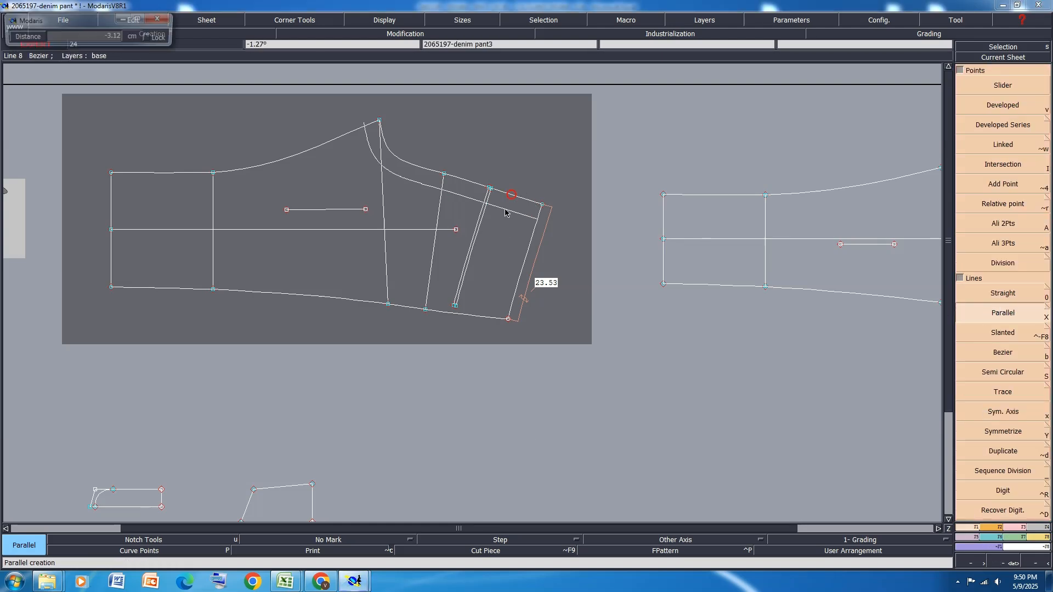
text(-10.50)
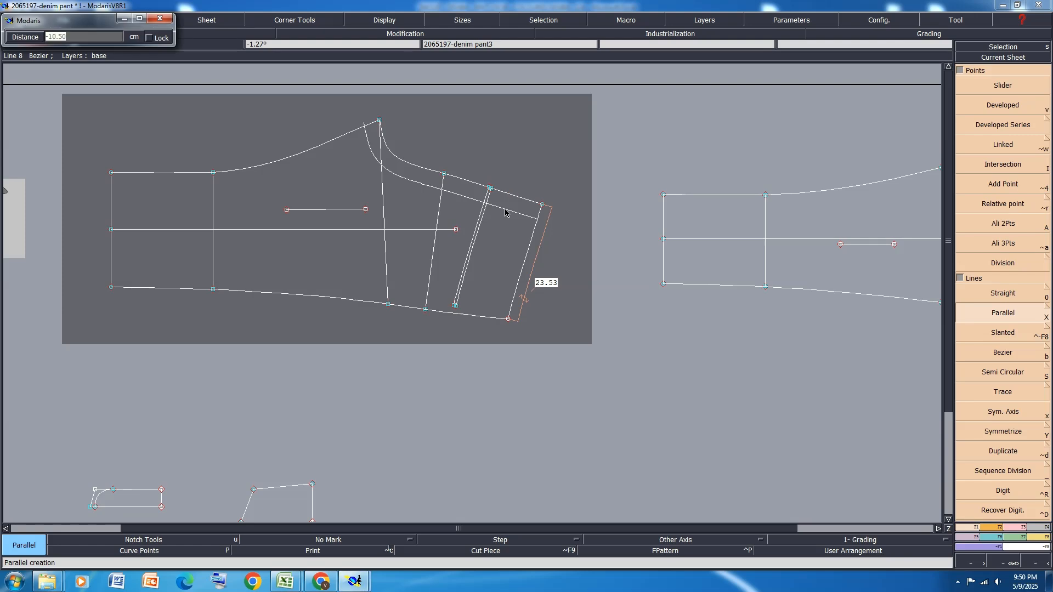
key(Return)
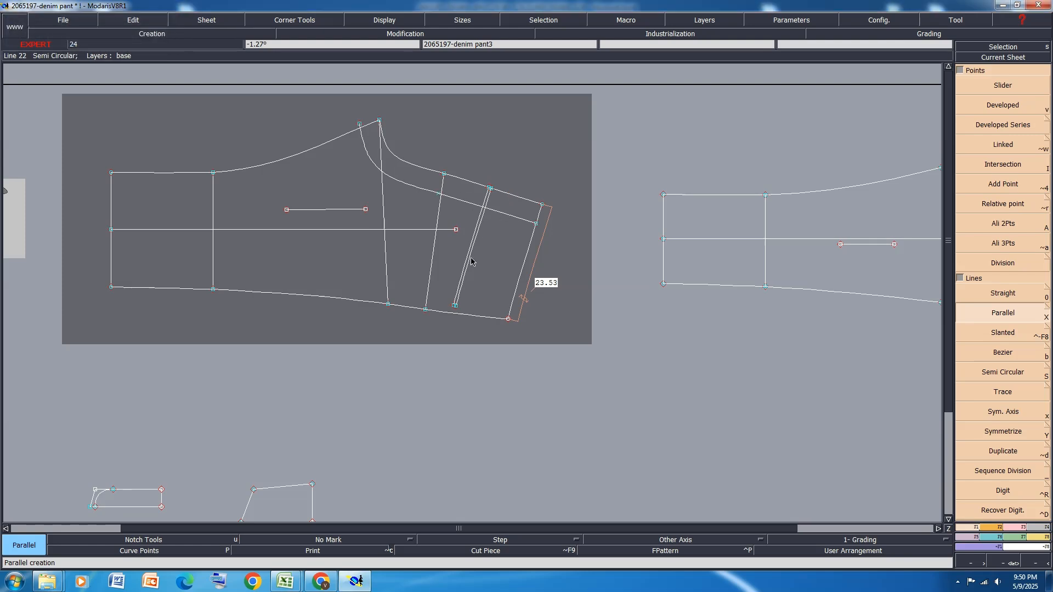
Add an intersection point where the centre back parallel crosses the 11 cm pocket guideline
scroll(485, 206, up, 3)
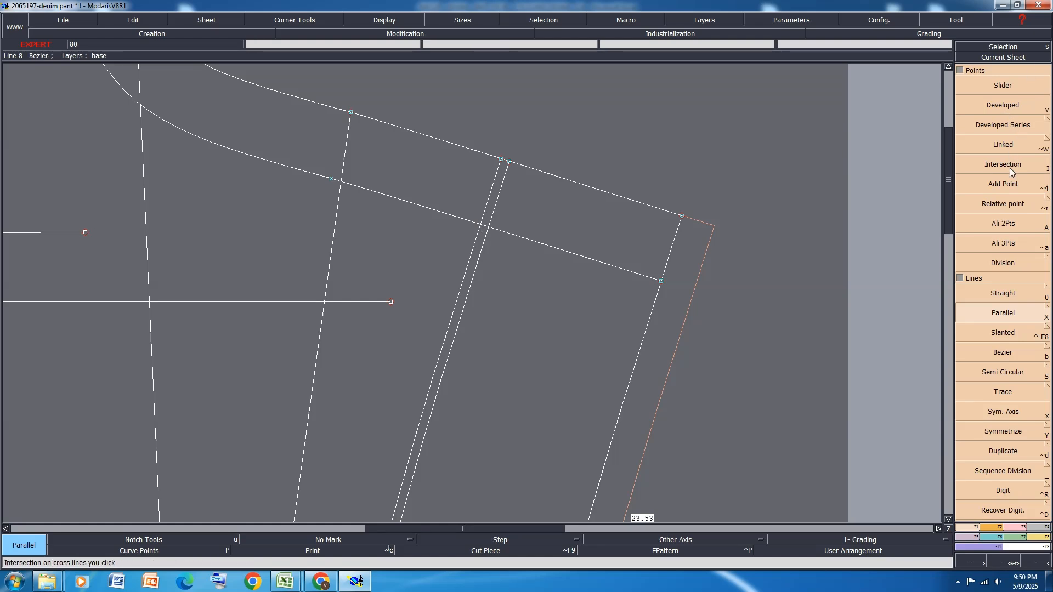
click(1011, 172)
click(481, 225)
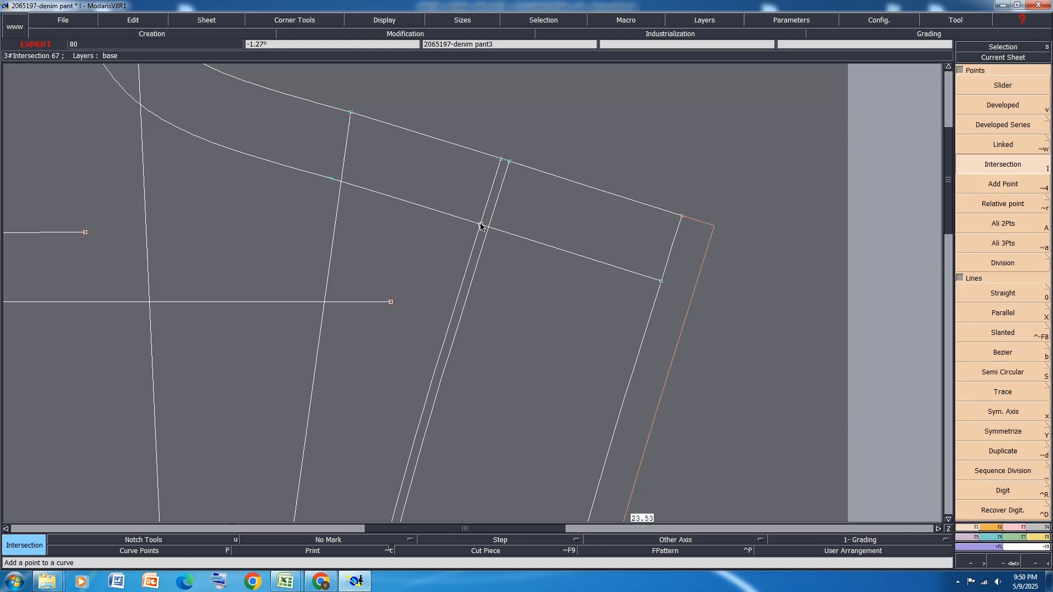
Delete the centre back parallel and the excess end of the 11 cm guideline beyond the intersection point
key(Delete)
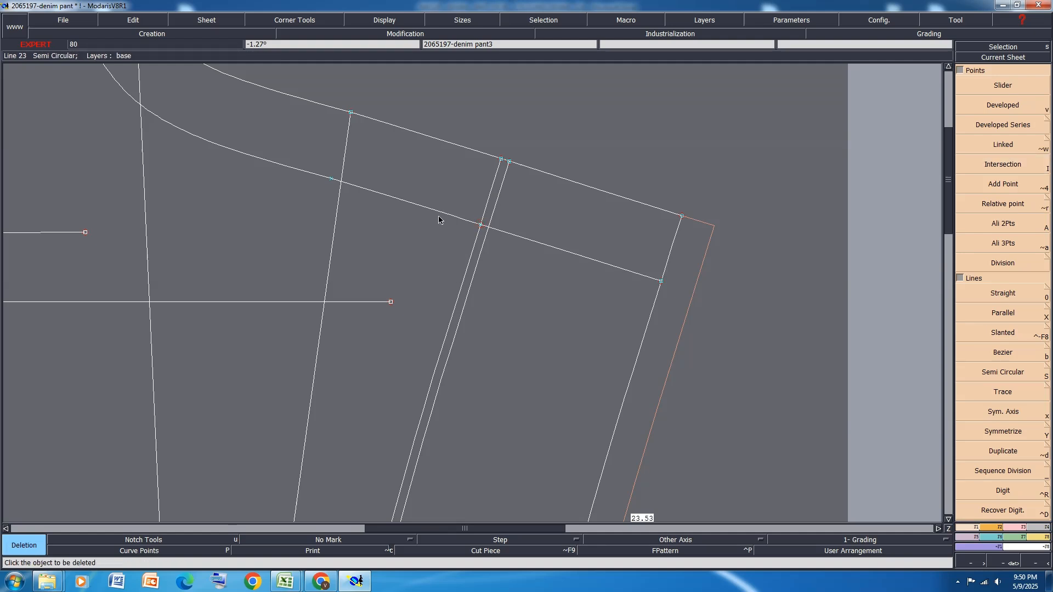
click(438, 213)
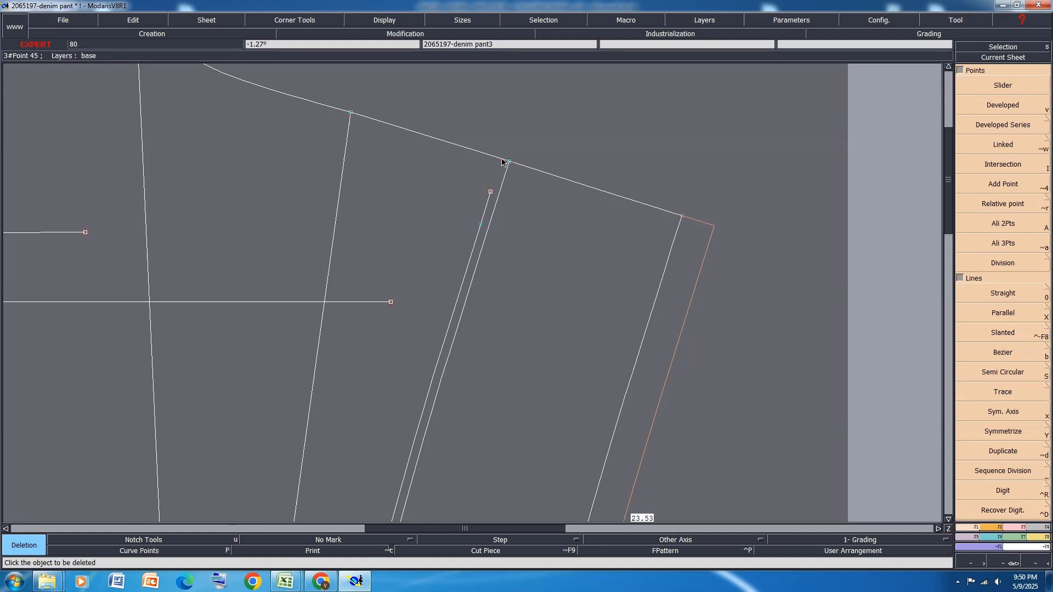
click(490, 191)
Extract the half back pocket as a separate seam piece and arrange all sheets on the desk
scroll(498, 182, down, 3)
key(j)
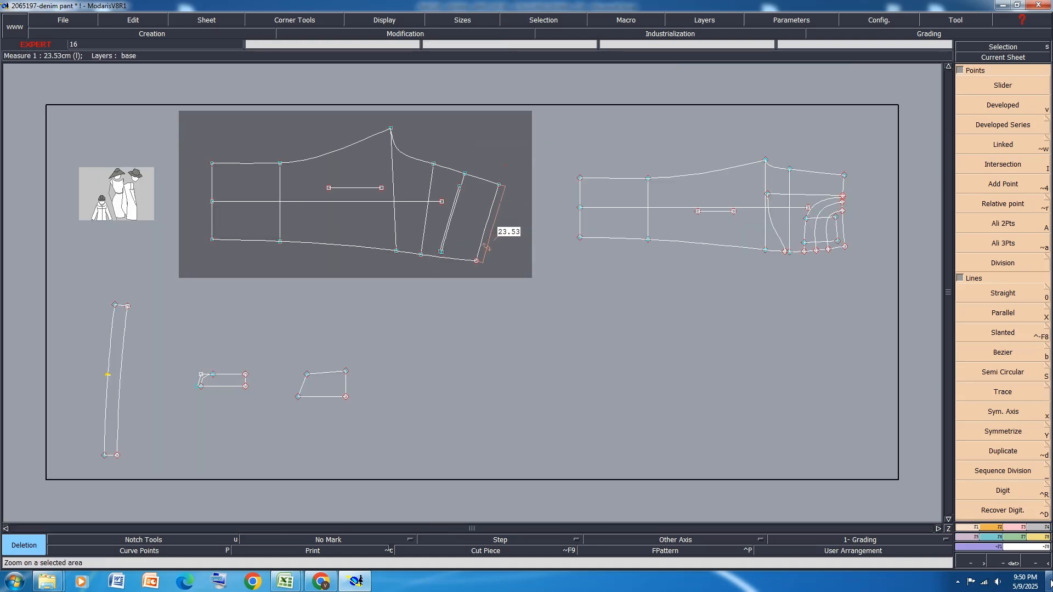
key(o)
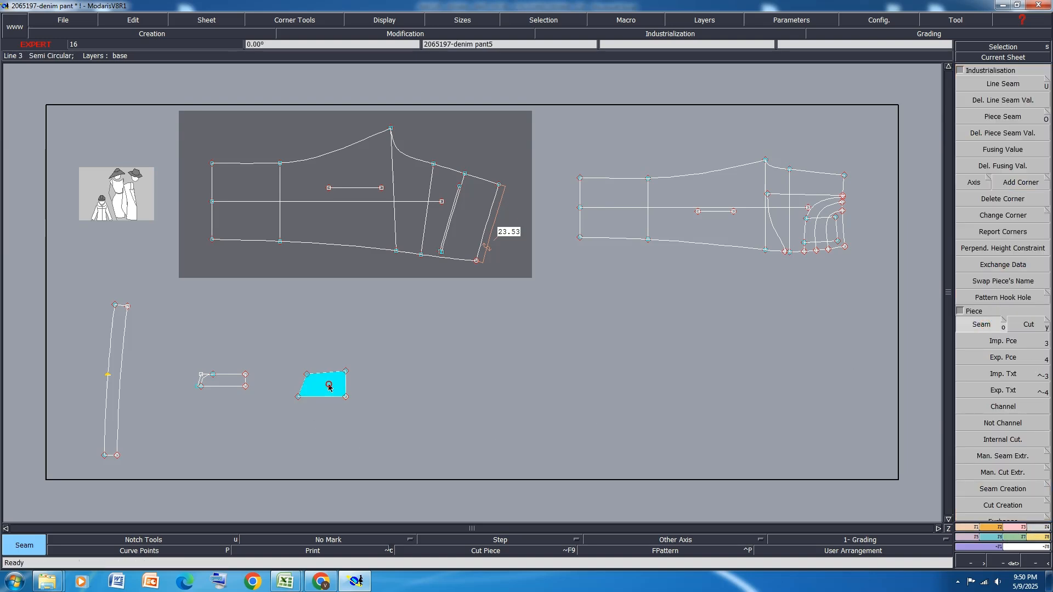
click(329, 388)
key(a)
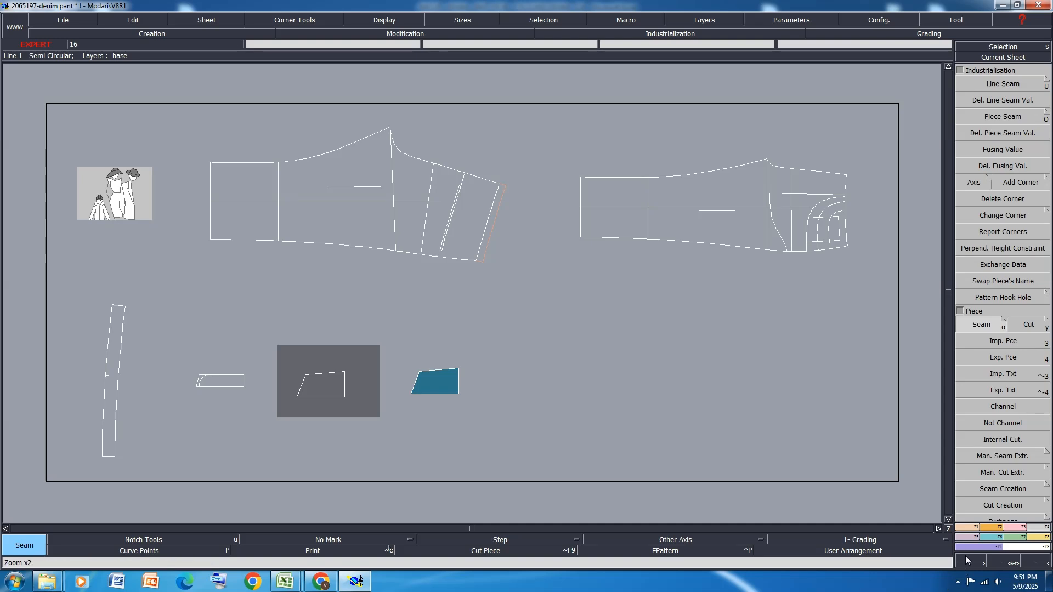
Create the full back pocket with Sym 2Pts, using the half piece's long straight centre line as the symmetry axis
click(969, 537)
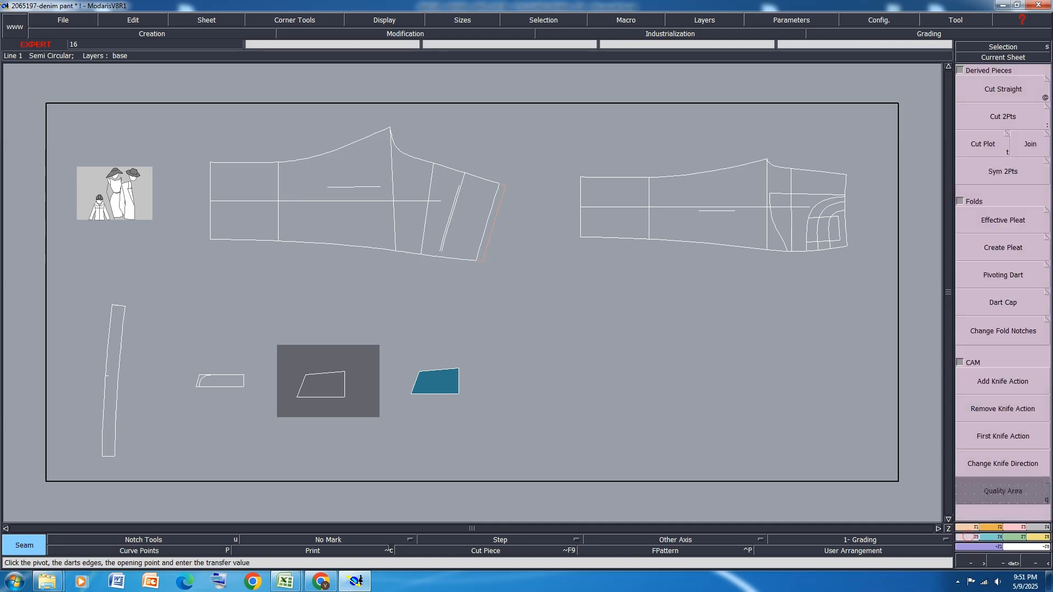
click(1013, 167)
scroll(415, 396, up, 2)
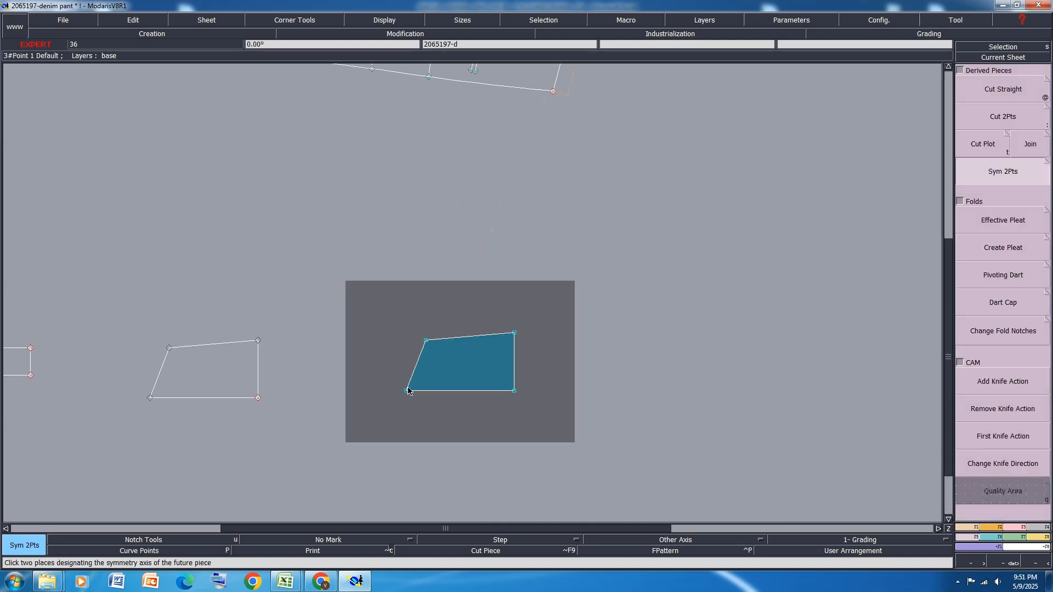
click(406, 391)
click(514, 392)
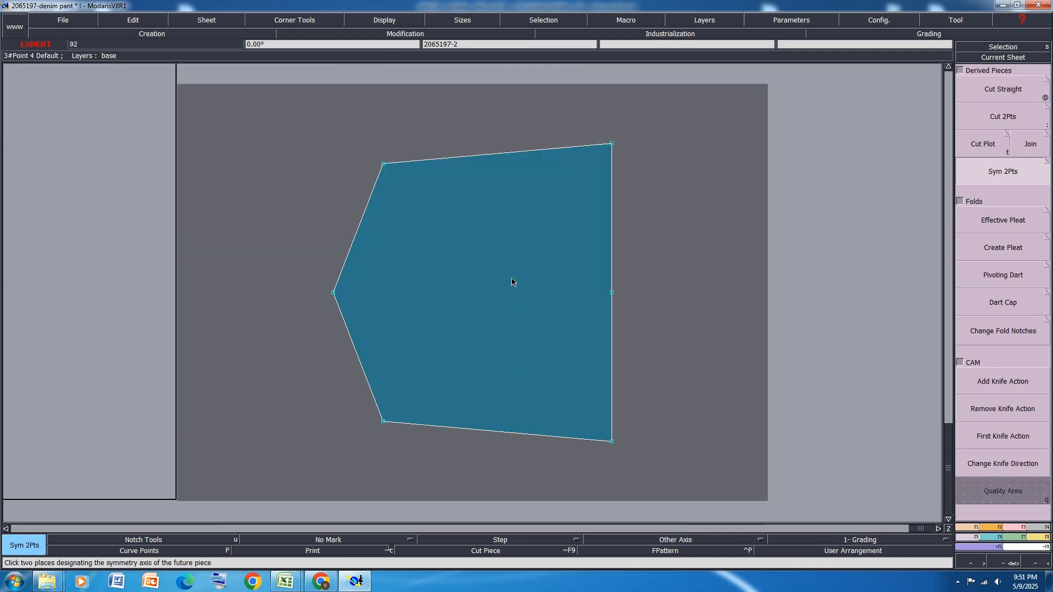
key(j)
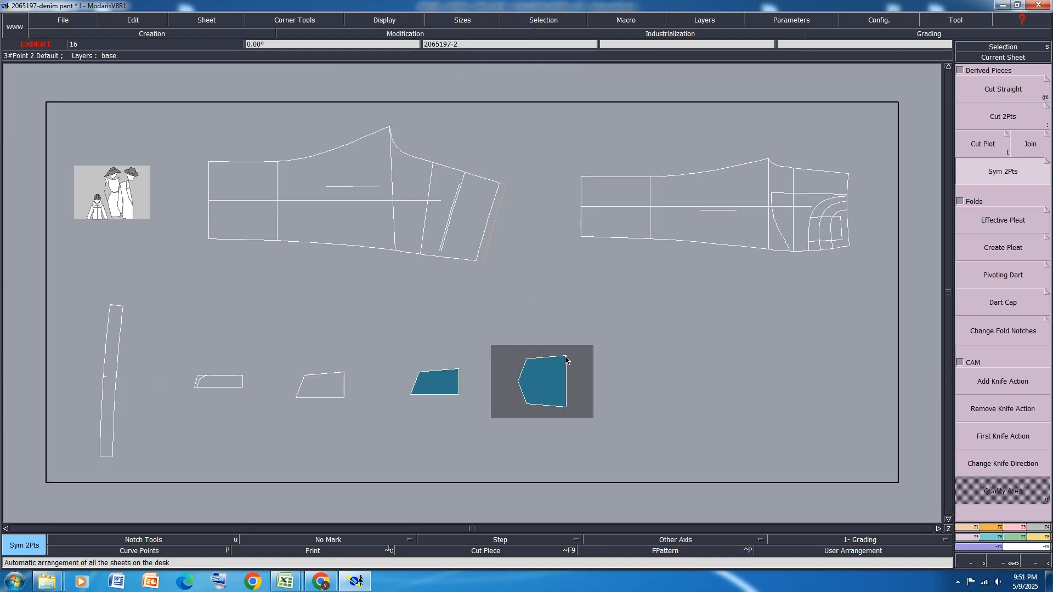
Marry the full pocket's upper opening corner to the back panel's intersection point and pivot its other opening corner onto the 10.5 cm guideline
key(m)
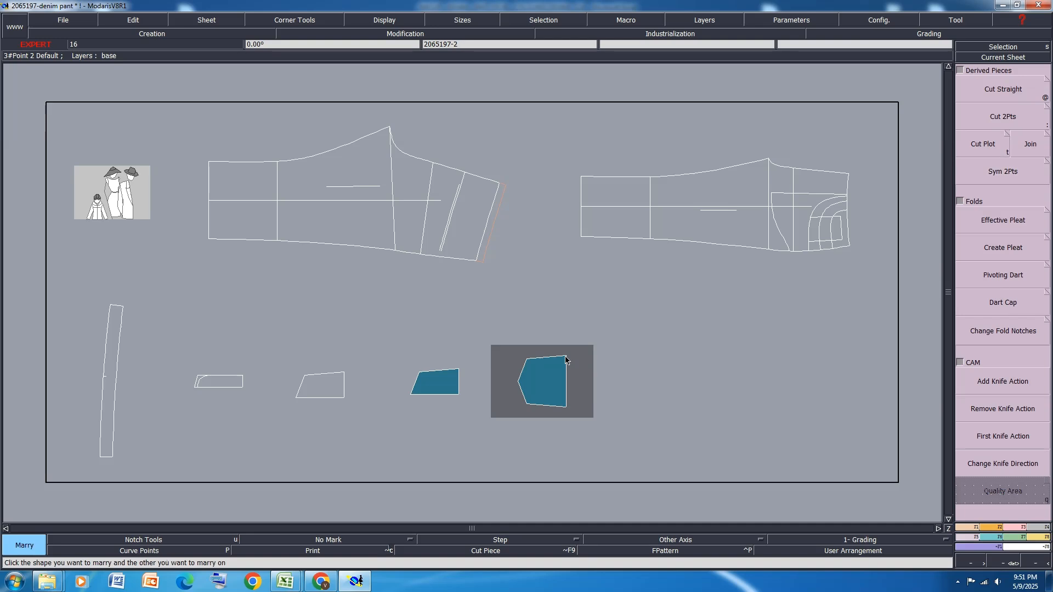
click(566, 357)
scroll(462, 187, up, 3)
click(441, 186)
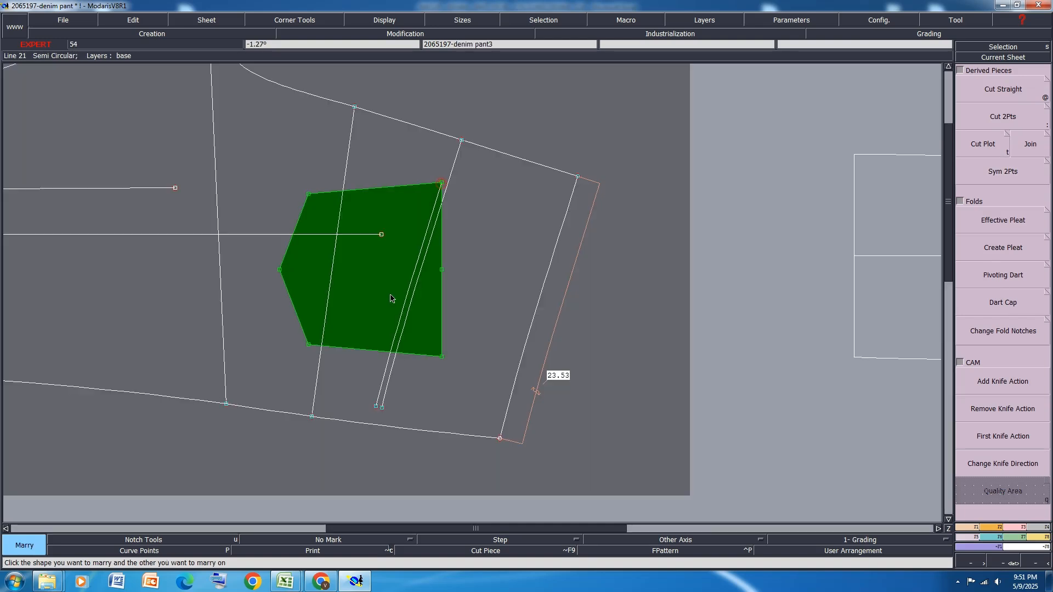
scroll(393, 299, up, 2)
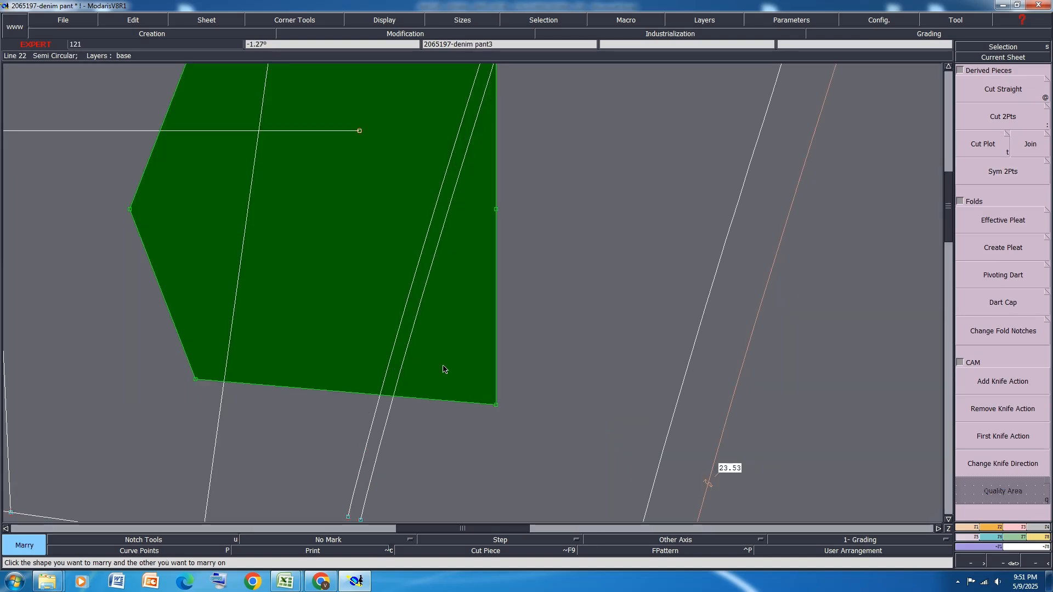
click(497, 409)
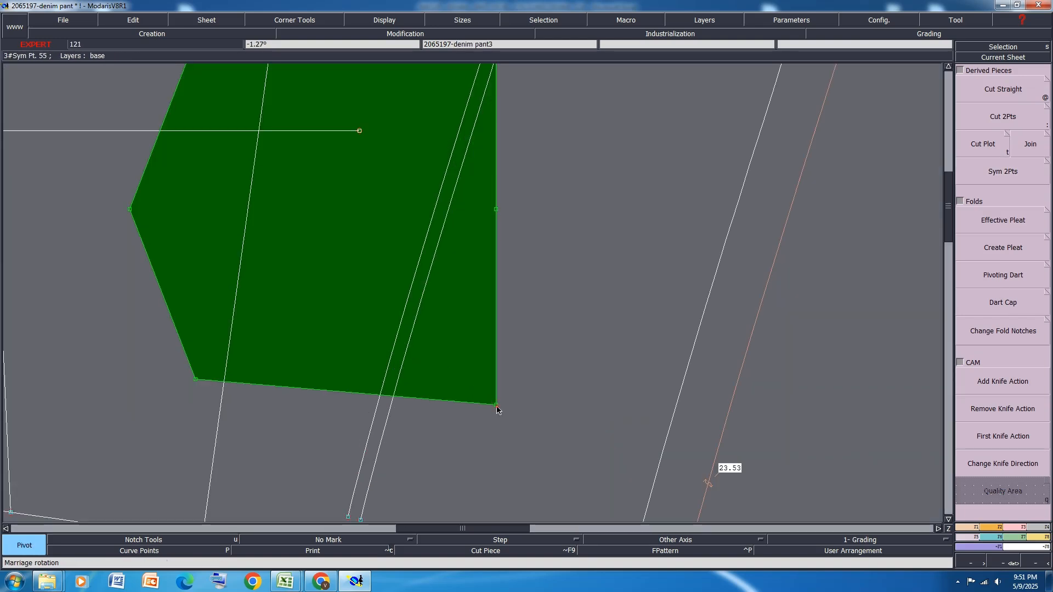
click(394, 391)
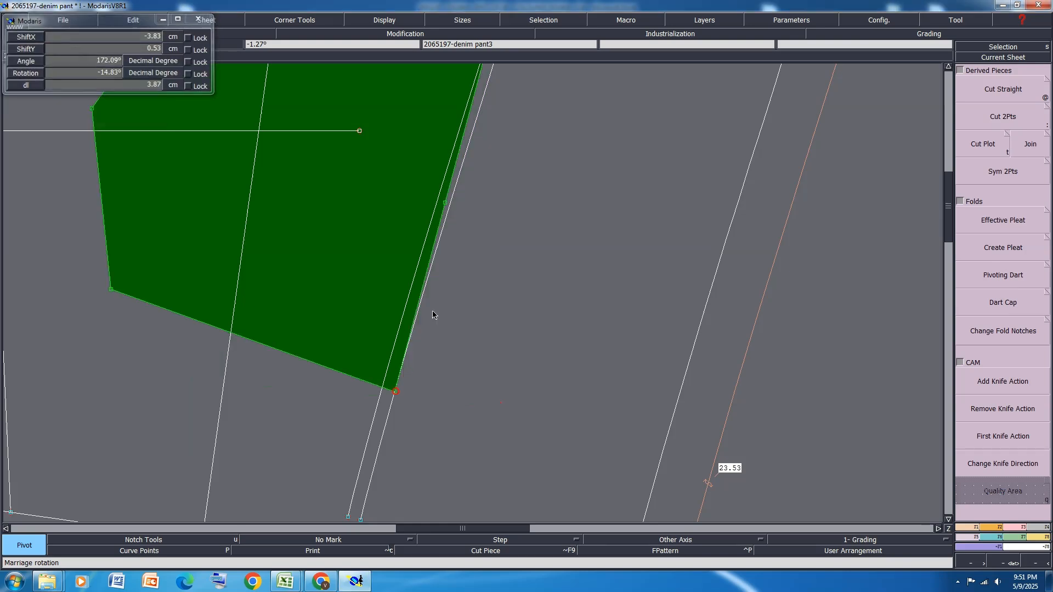
Duplicate the married pocket's opening edge in place on the back panel with zero X and Y shift
key(d)
click(434, 231)
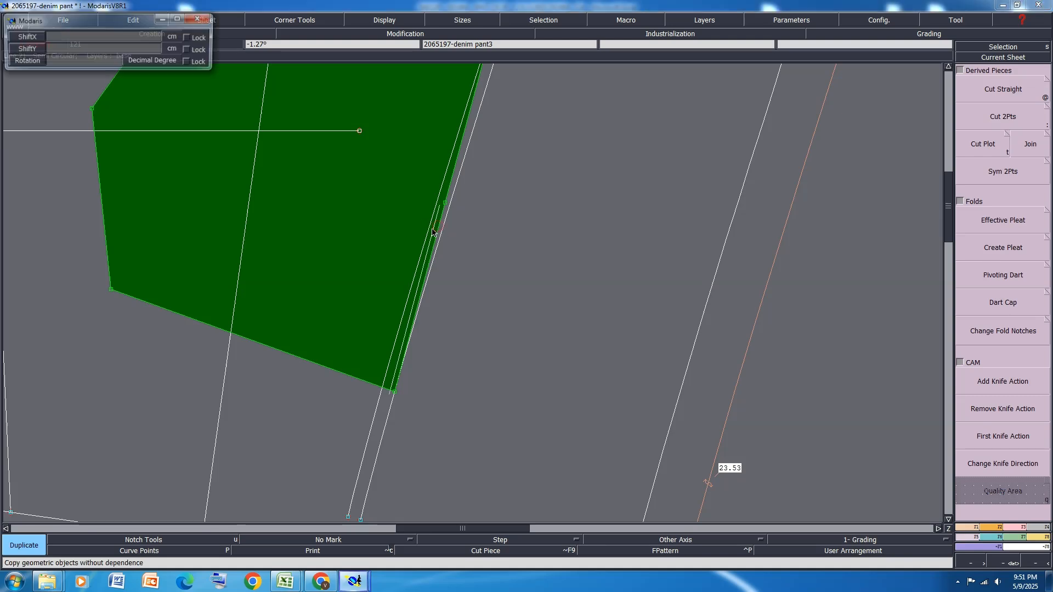
text(0)
key(Return)
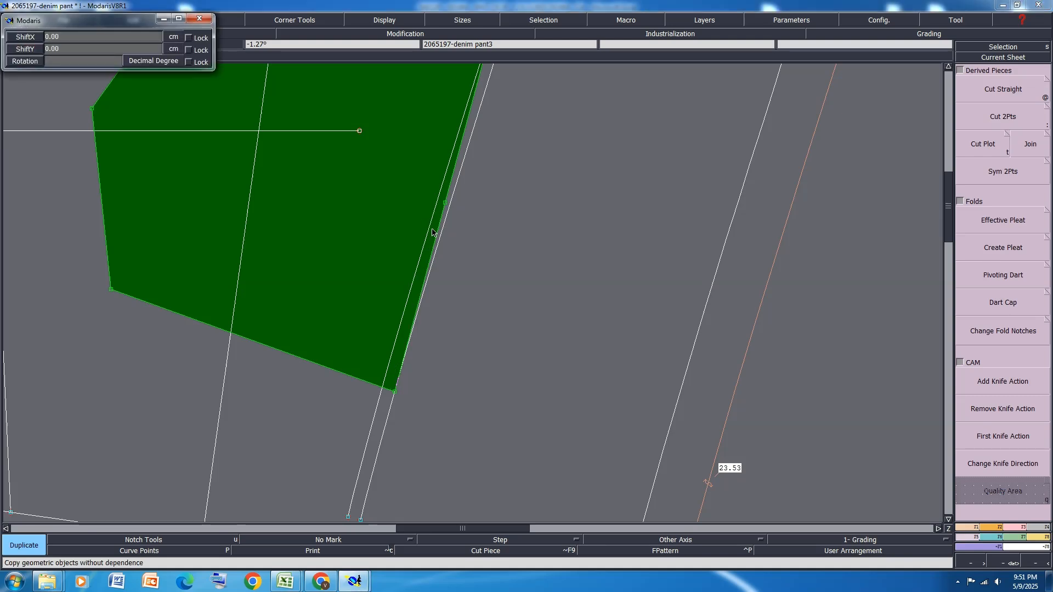
Divorce the pocket piece from the back panel
key(shift+m)
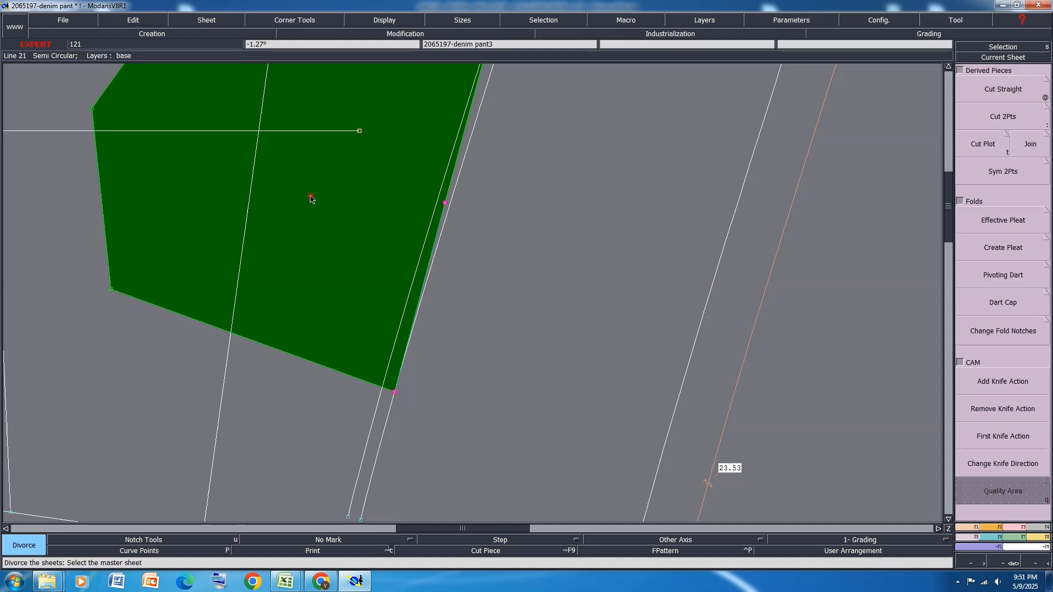
click(311, 198)
key(8)
Attach the inner end of the duplicated opening line to the pocket corner point near the centre back
scroll(468, 173, up, 4)
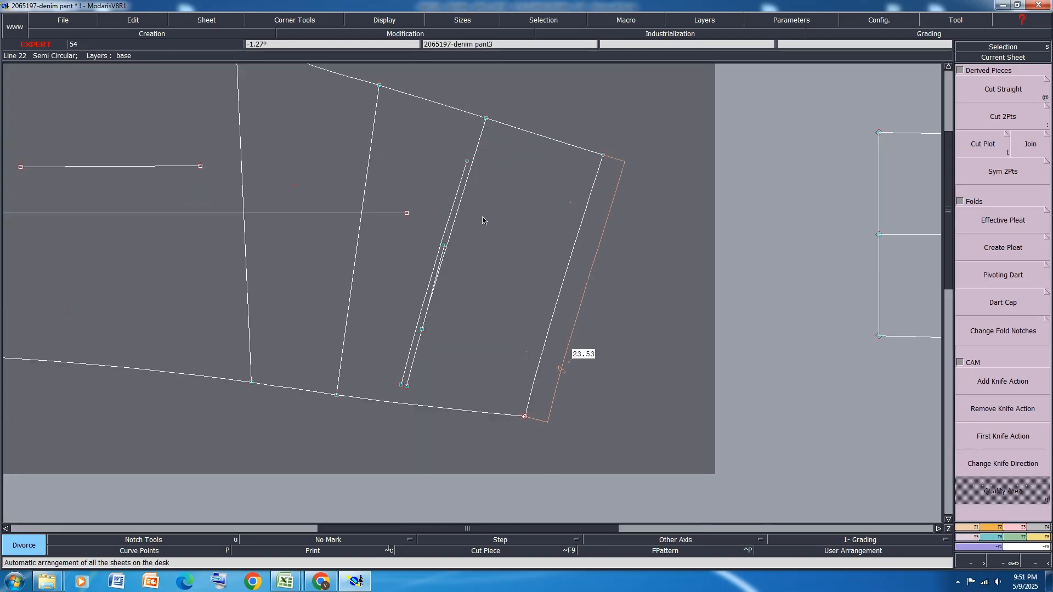
click(1013, 528)
click(986, 292)
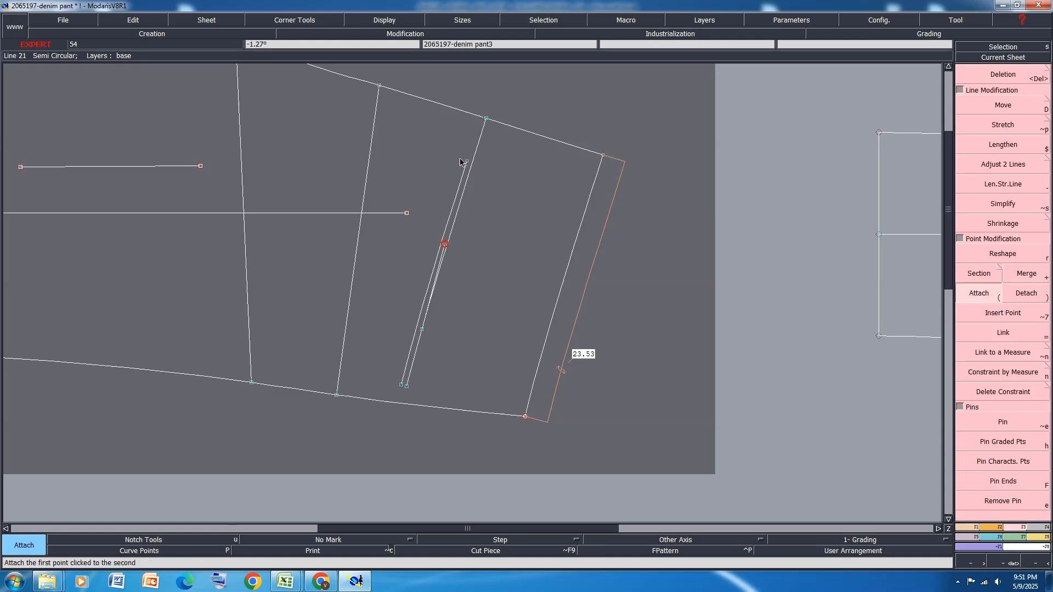
Delete the two remaining waistline-parallel guidelines from the back panel and save the model
key(Delete)
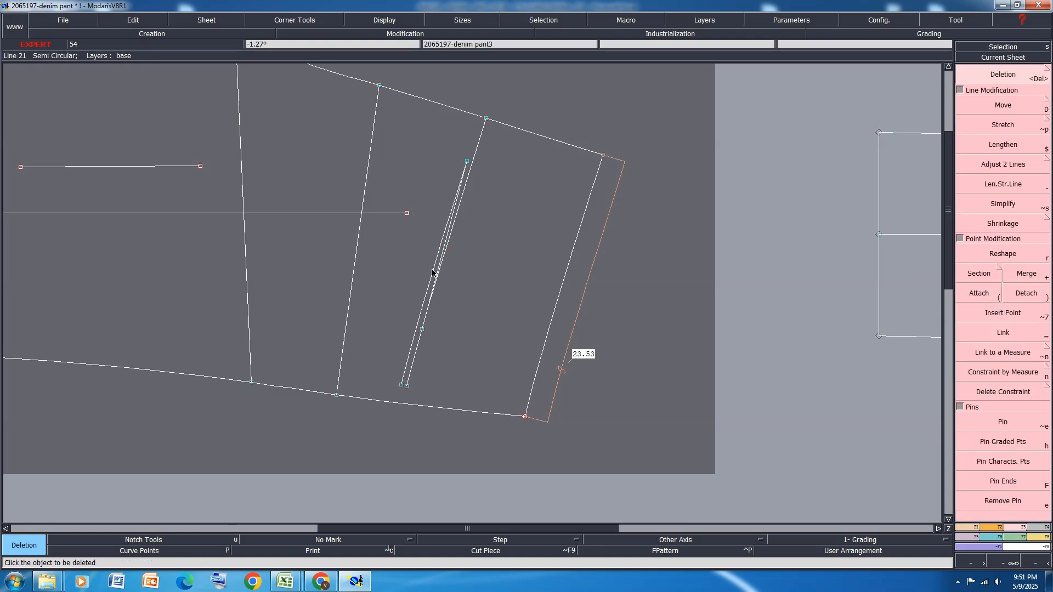
click(431, 273)
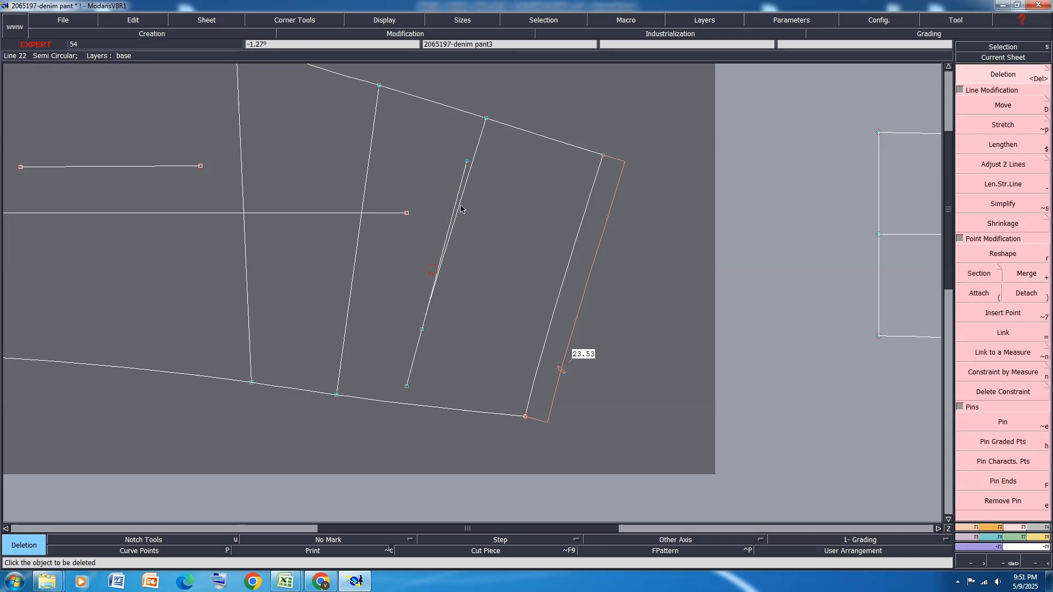
click(481, 141)
key(ctrl+s)
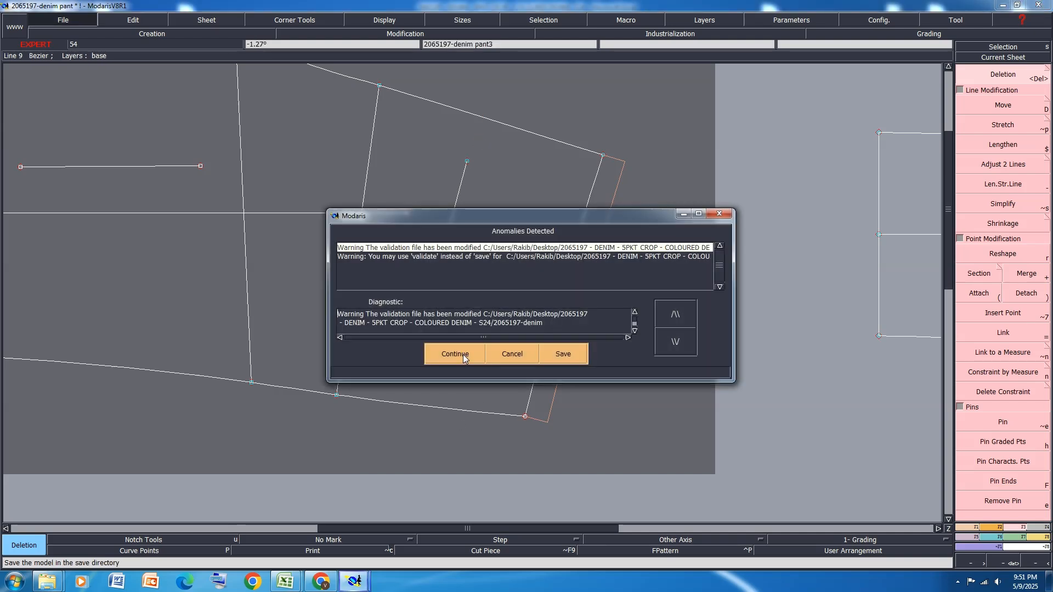
click(461, 356)
Delete the extracted full and half pocket pieces from the desk and save the model again
key(j)
click(335, 537)
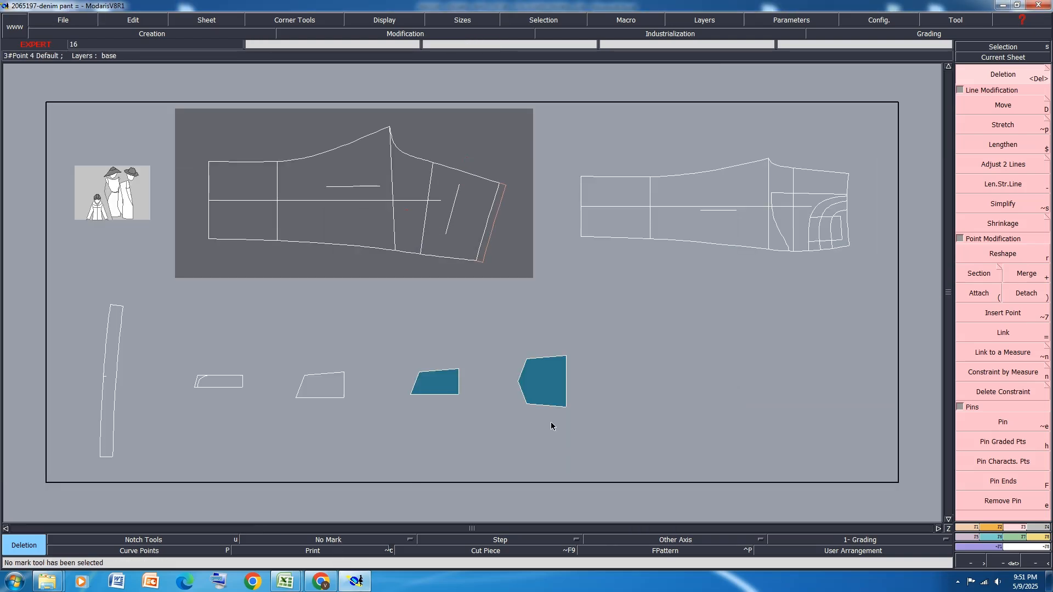
click(550, 388)
key(ctrl+Delete)
click(551, 378)
click(449, 389)
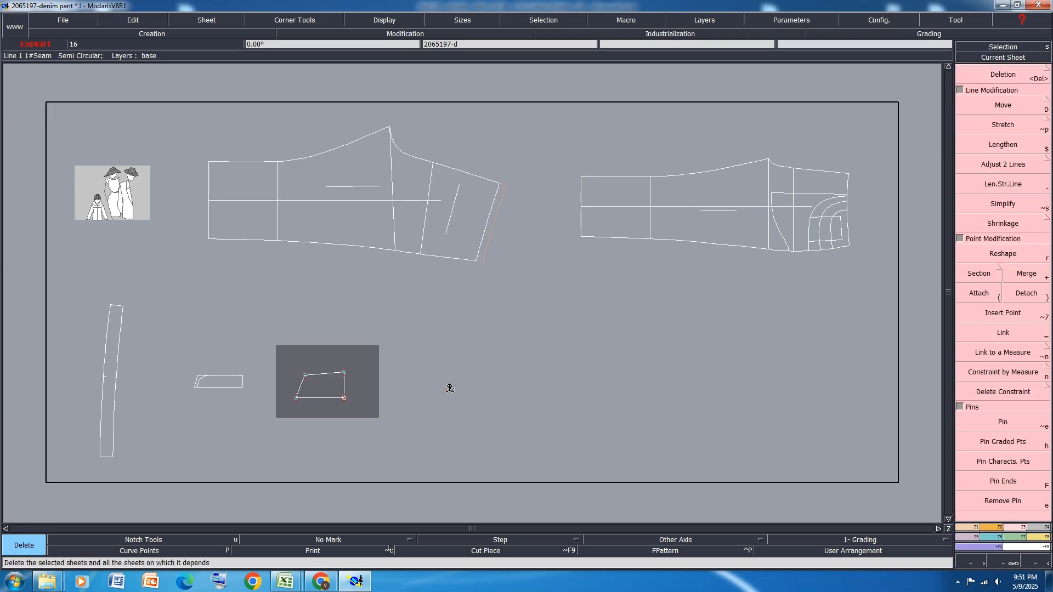
key(ctrl+s)
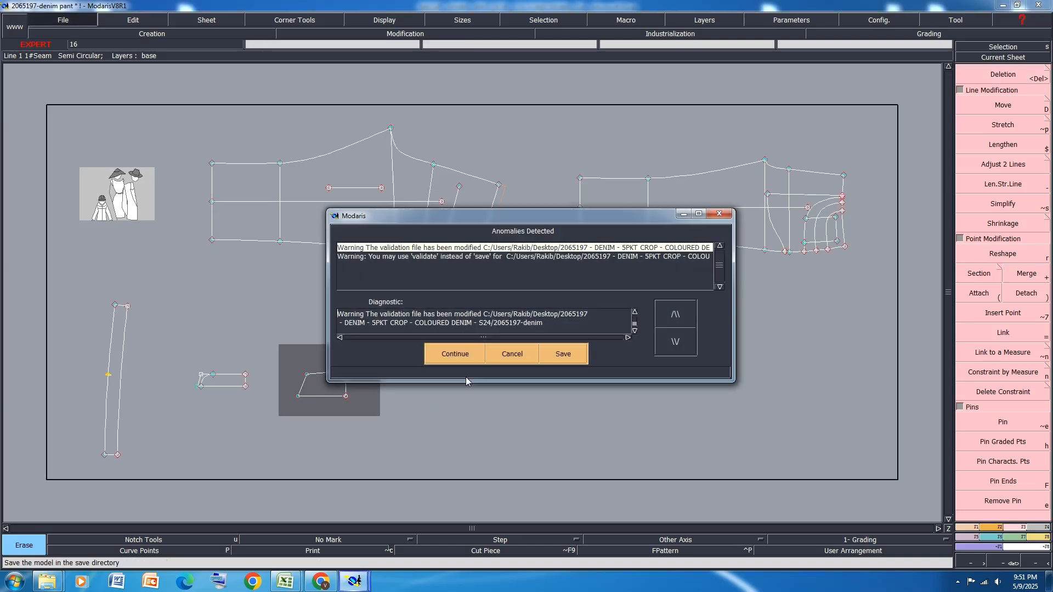
click(389, 354)
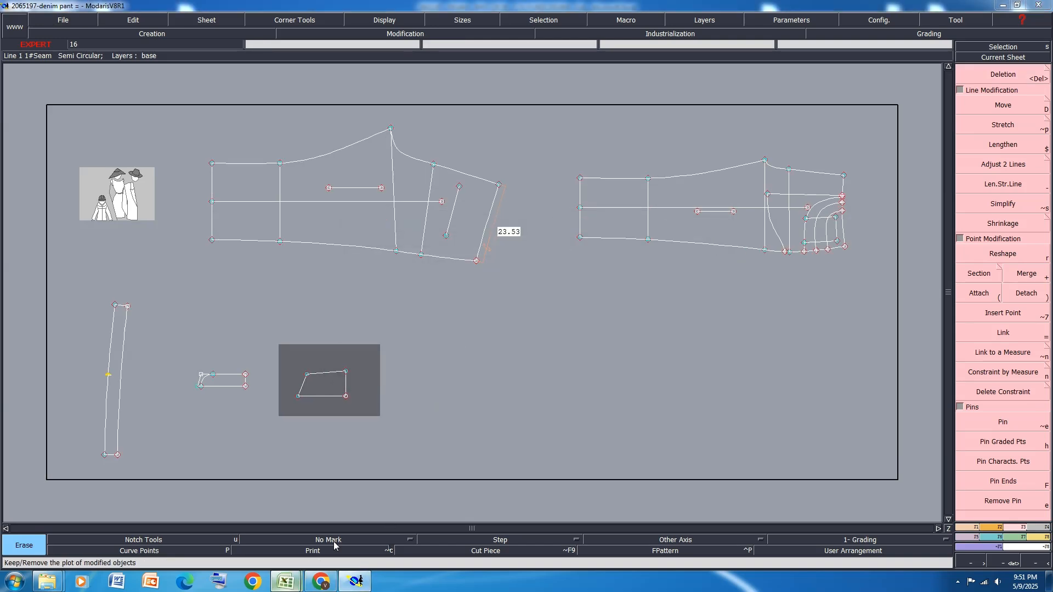
Switch to Excel and highlight the BACK YOKE - AT CENTRE BACK and BACK YOKE - AT SIDE SEAM rows in yellow
click(286, 582)
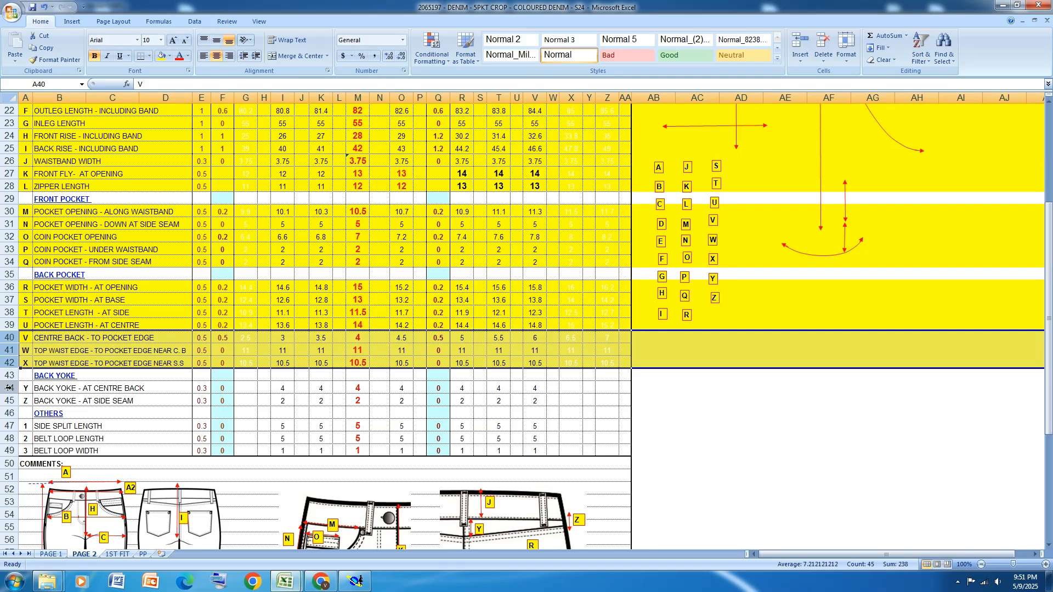
mouse_move(8, 388)
mouse_down()
mouse_move(8, 413)
mouse_move(9, 400)
mouse_up()
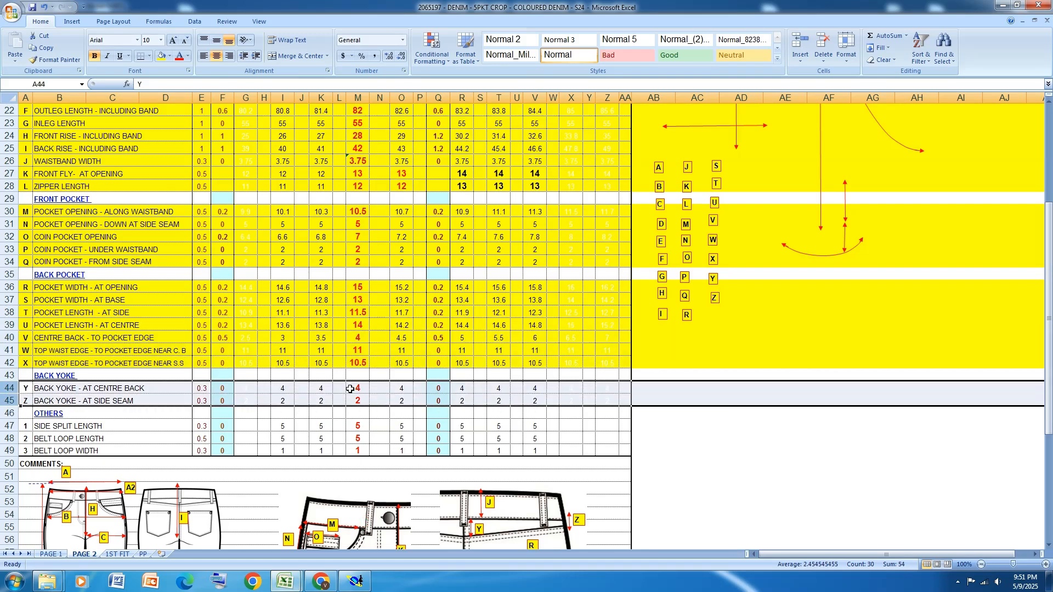
click(160, 55)
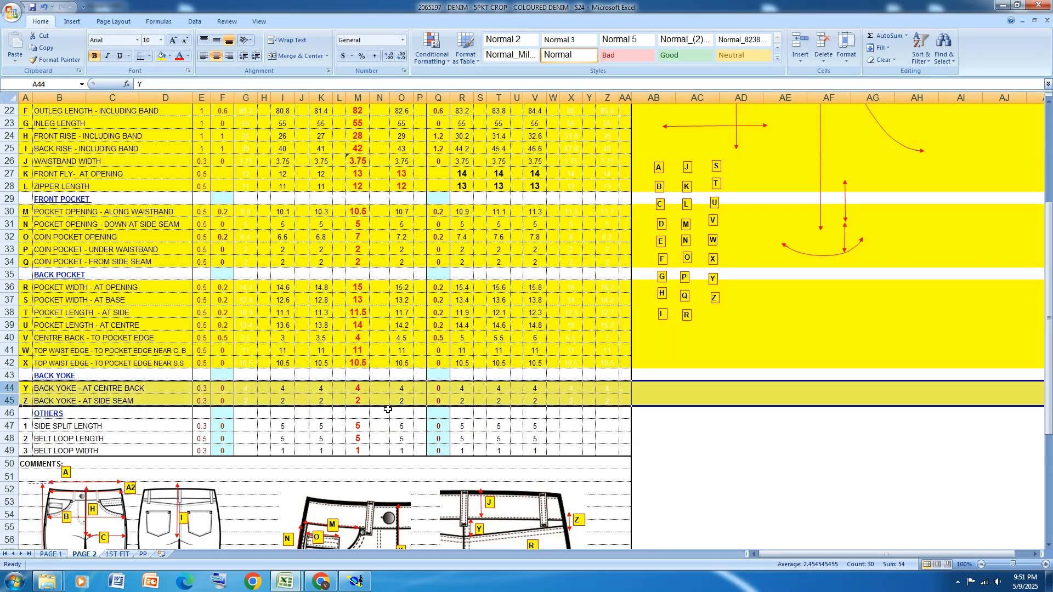
Switch to Modaris and place a developed point on the centre back seam at a curve length of -4.00 cm from the waistline
click(353, 584)
scroll(411, 252, up, 3)
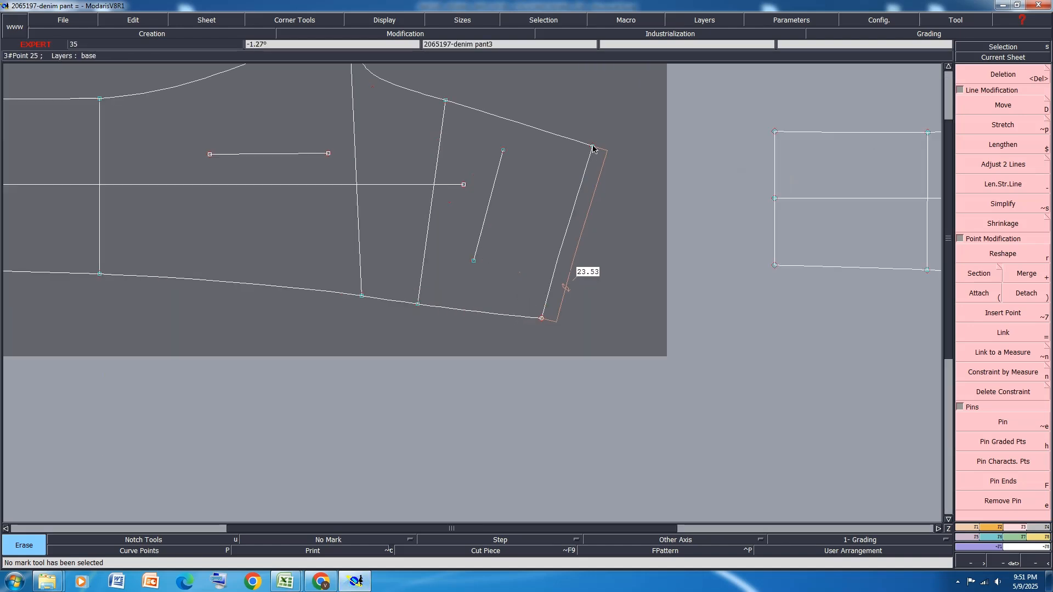
key(d)
click(592, 146)
key(Down)
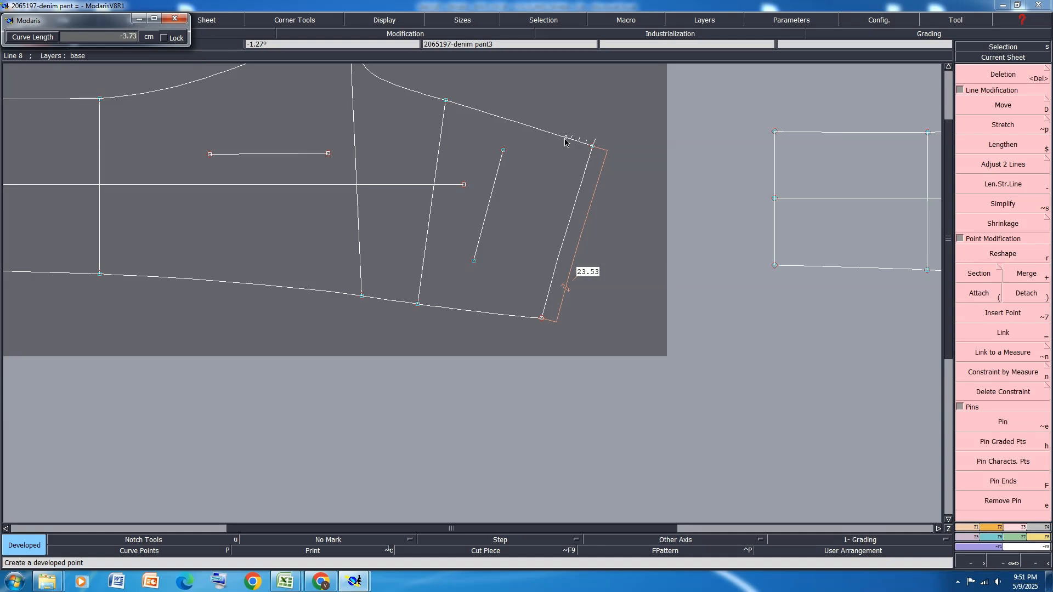
key(Down)
text(-4.00)
key(Return)
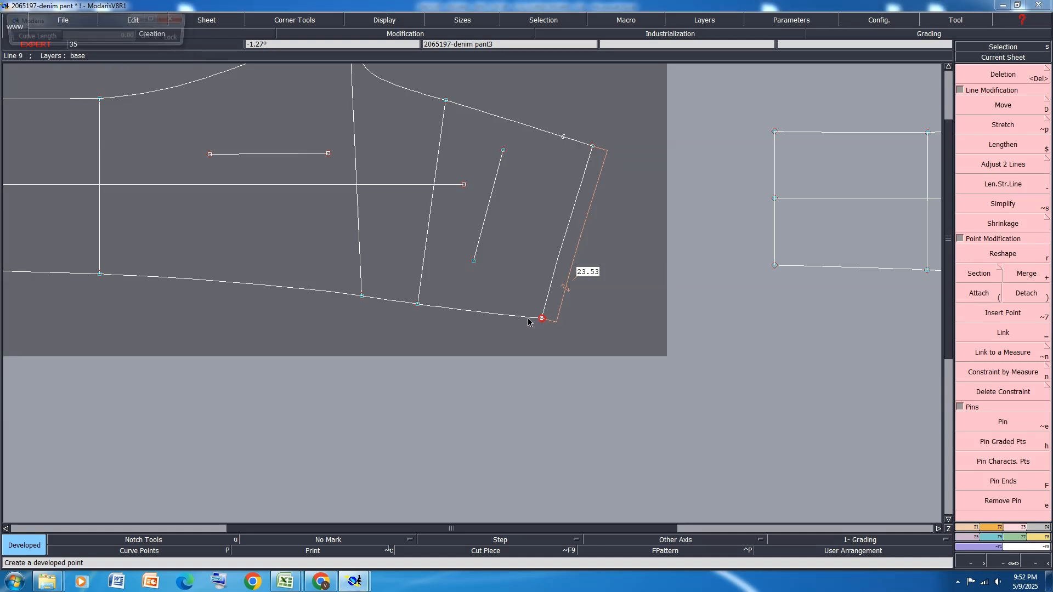
Place a developed point on the side seam at a curve length of -2.00 cm from the waistline
click(527, 318)
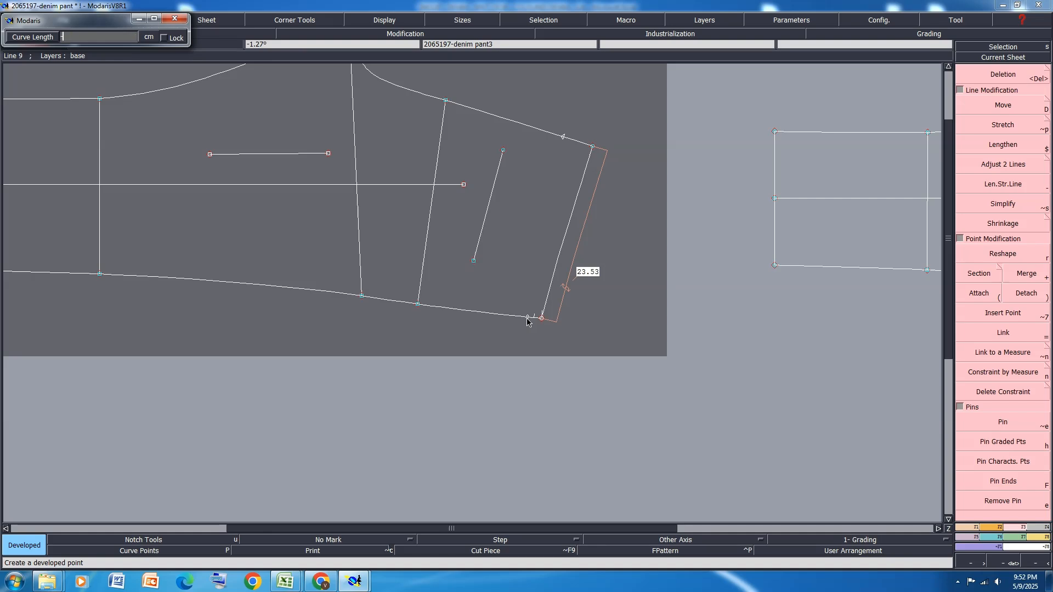
text(-2.00)
key(Return)
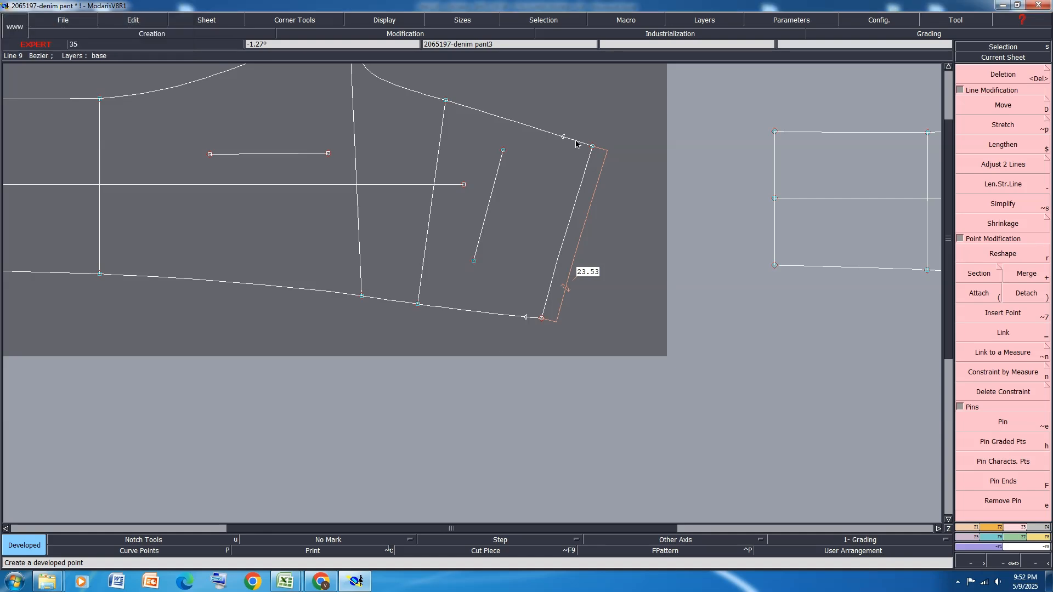
Draw a straight Bezier yoke line between the centre back and side seam developed points and save the model
key(b)
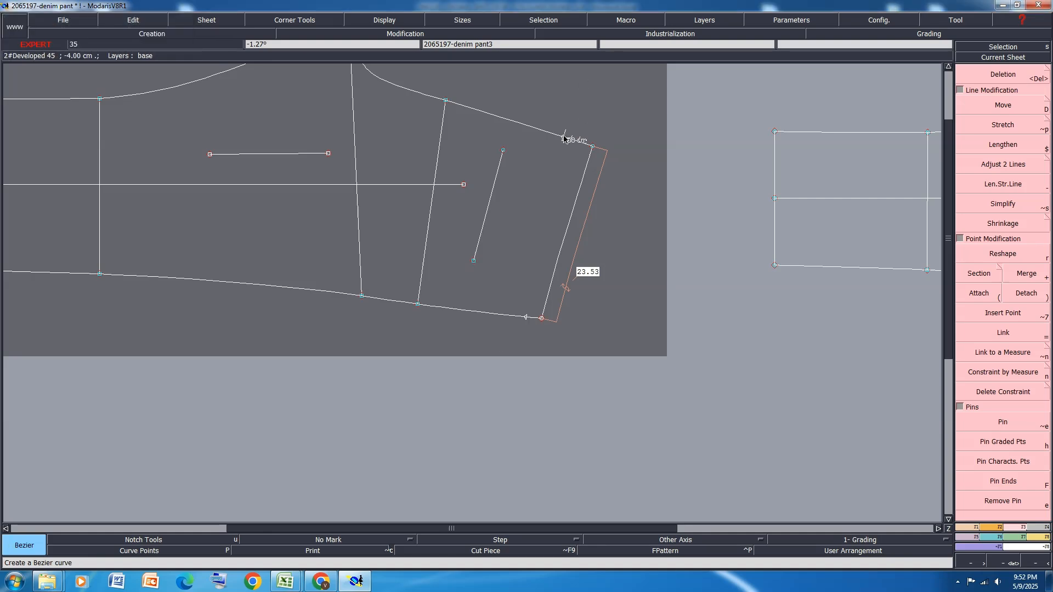
click(563, 137)
click(525, 317)
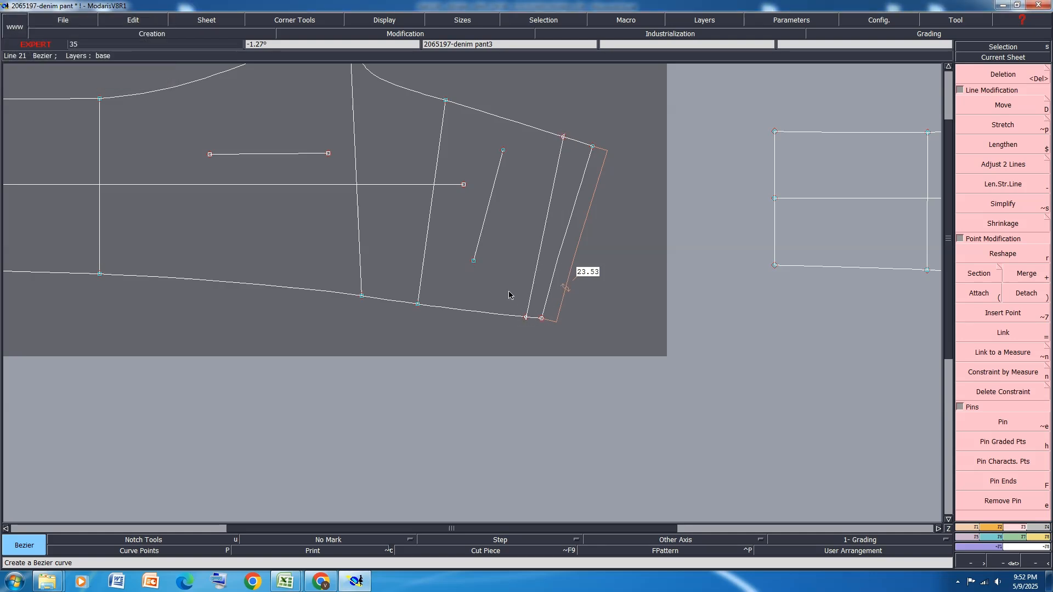
key(ctrl+s)
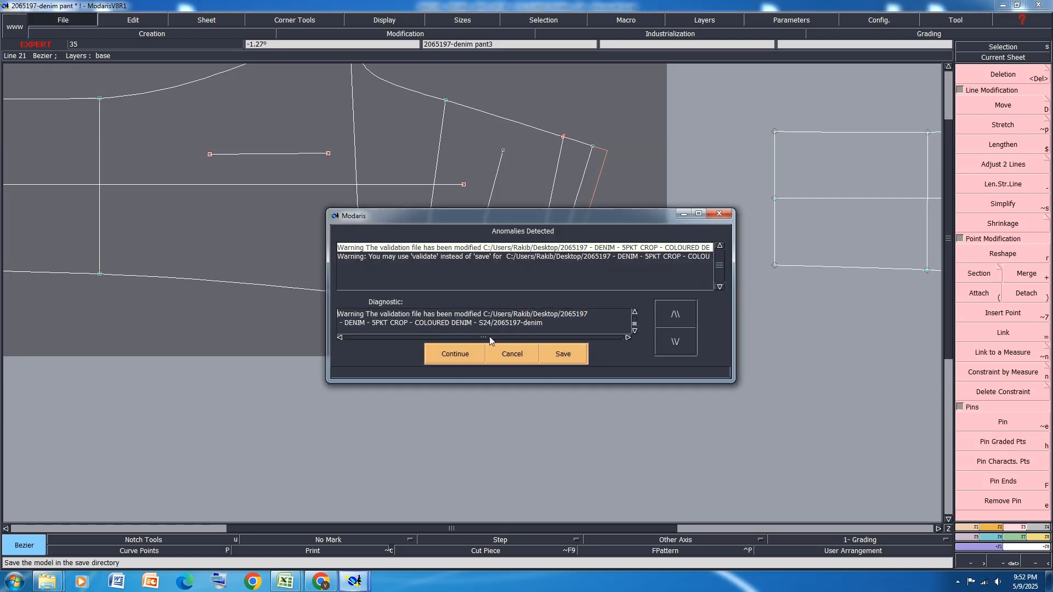
click(453, 355)
Delete the yoke line drawn between the two developed points
scroll(525, 187, up, 2)
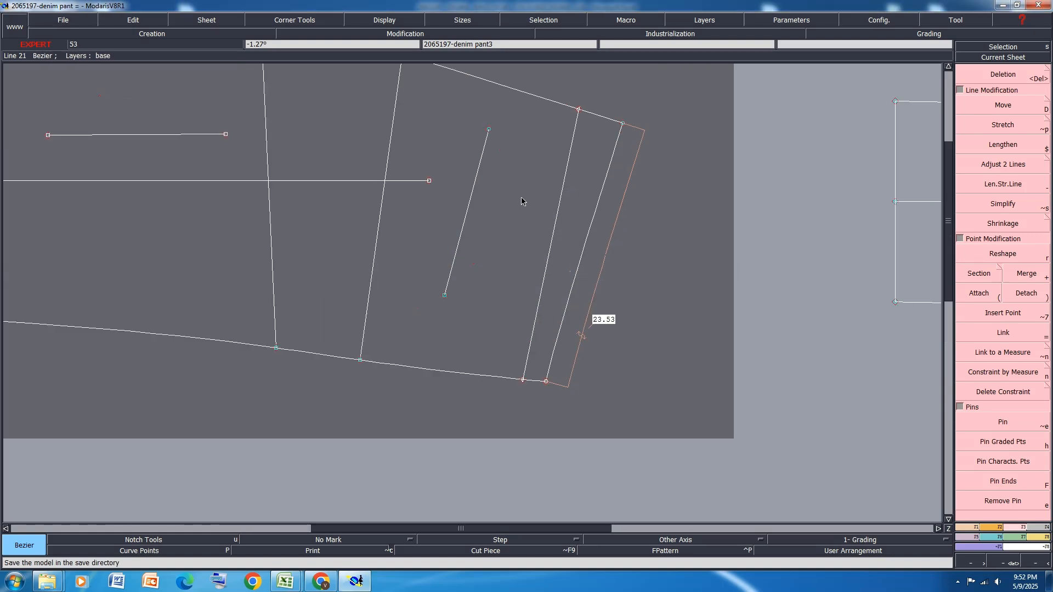
scroll(517, 220, up, 2)
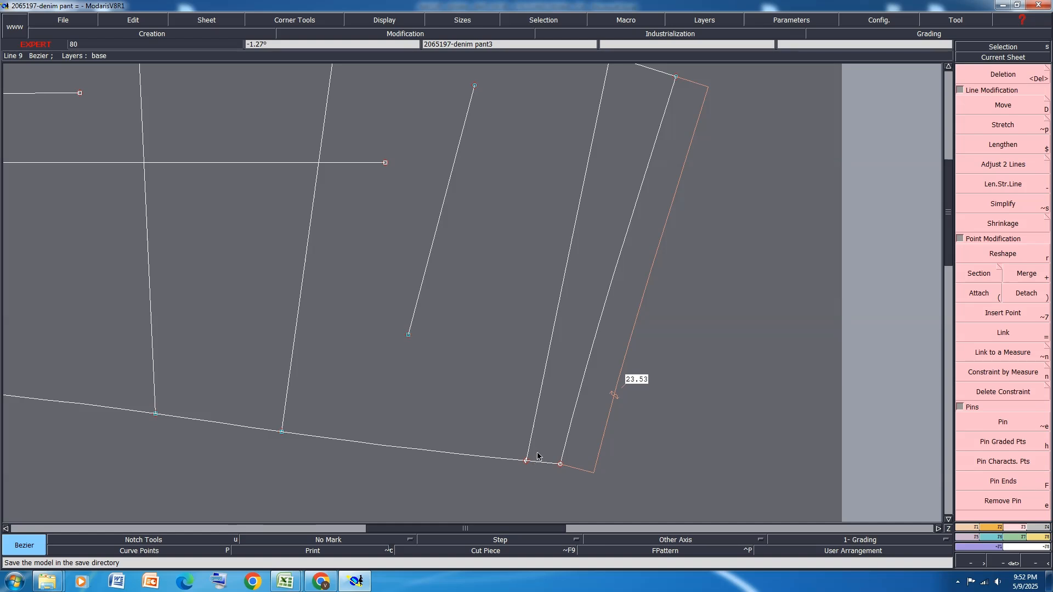
key(Delete)
click(537, 414)
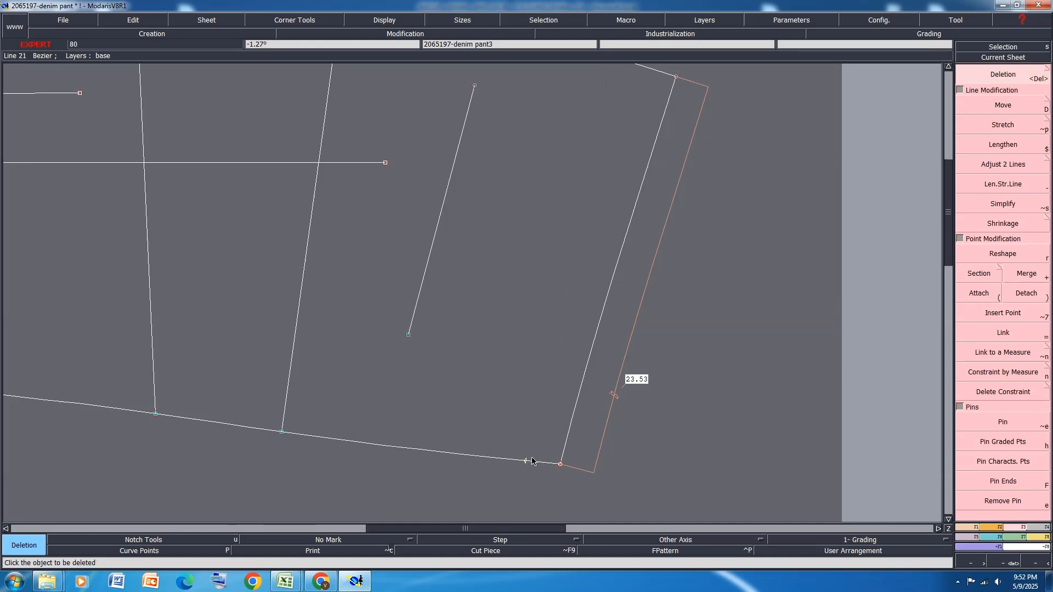
Insert the 2 cm side seam point into its curve, then section and detach the side seam at that point
key(alt+7)
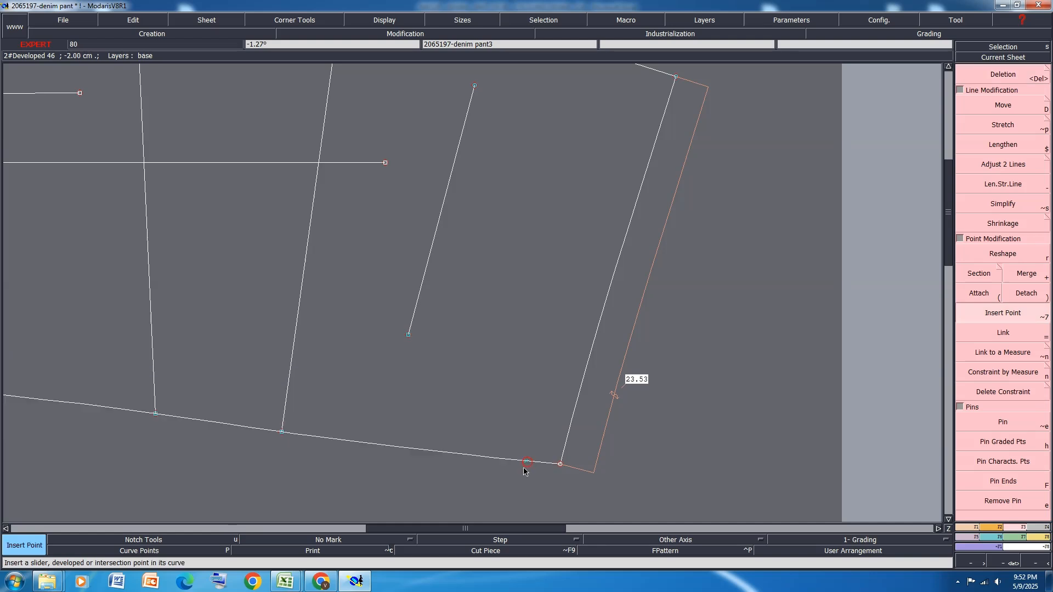
click(985, 278)
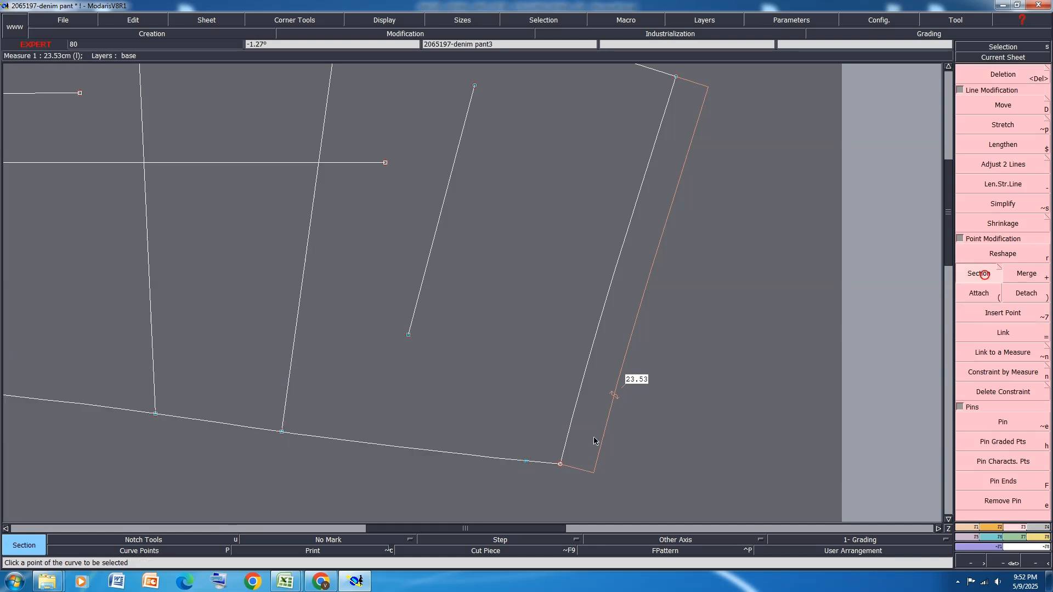
click(525, 462)
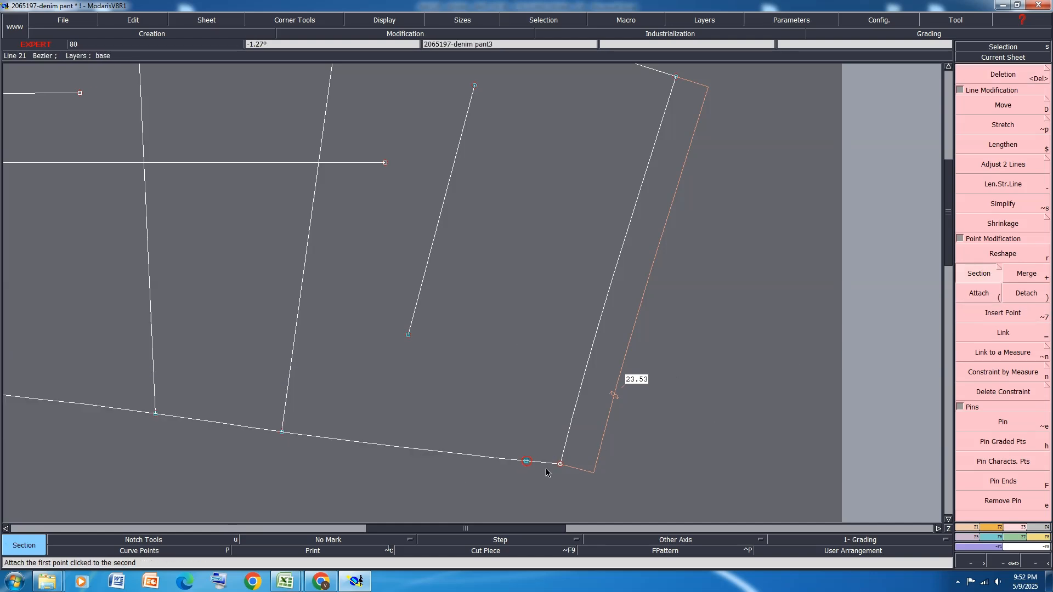
click(1020, 294)
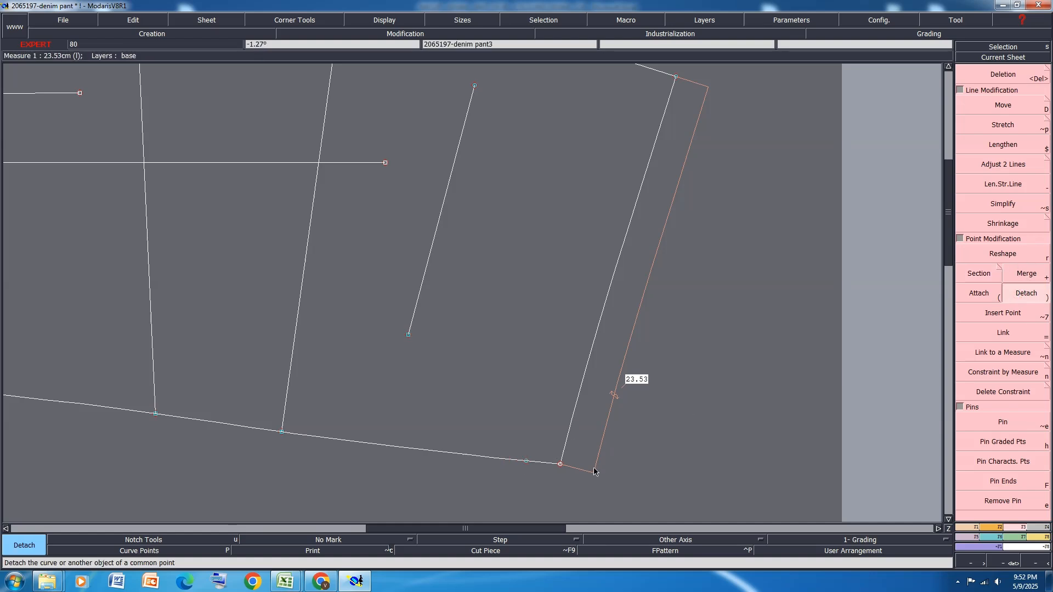
Try to move the short upper side seam section together with the waistline, then undo the move
click(1017, 103)
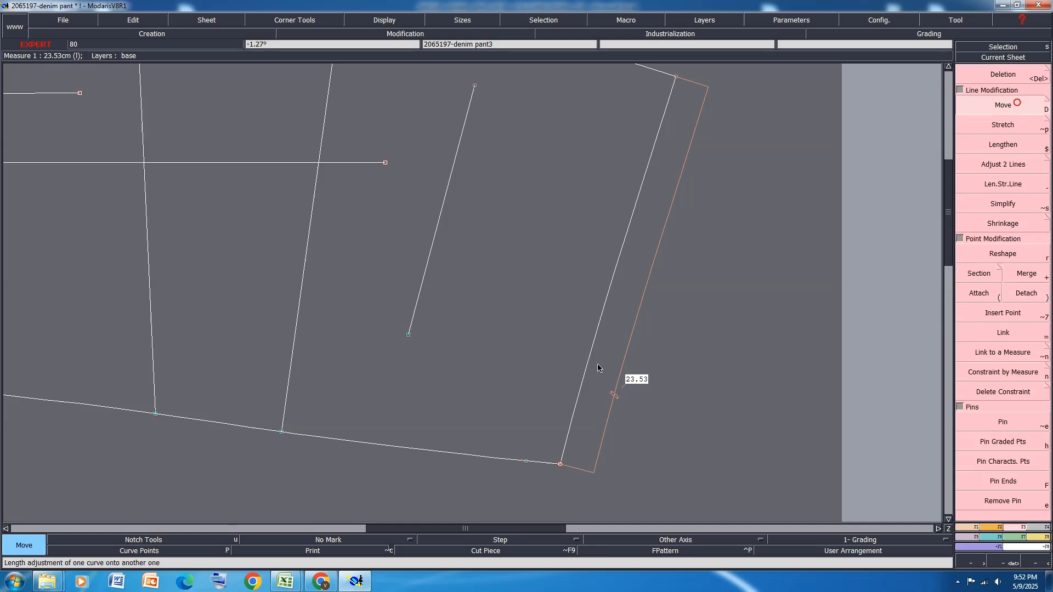
click(544, 464)
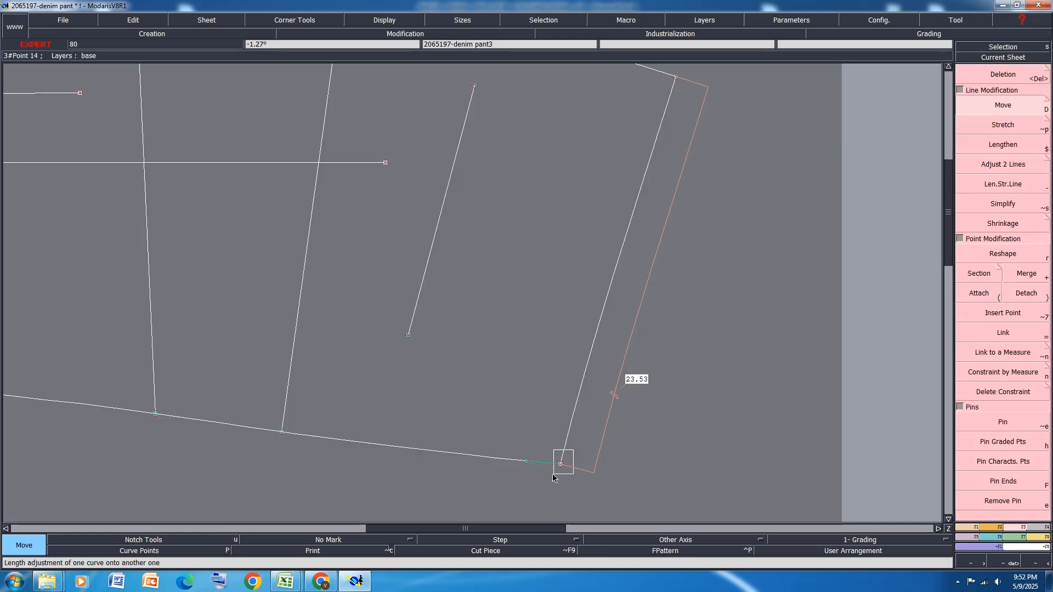
click(563, 458)
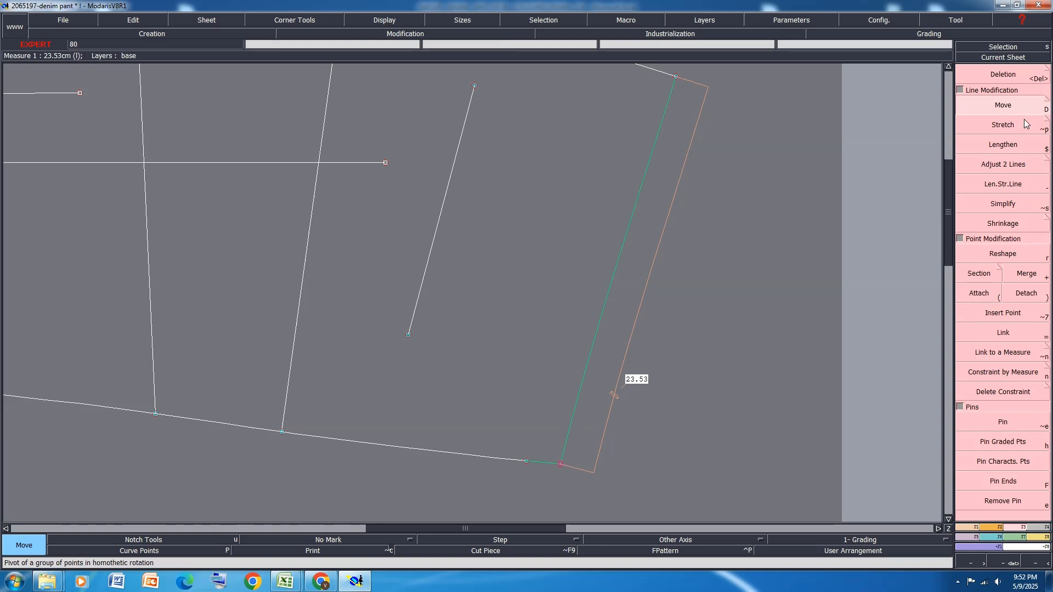
click(561, 464)
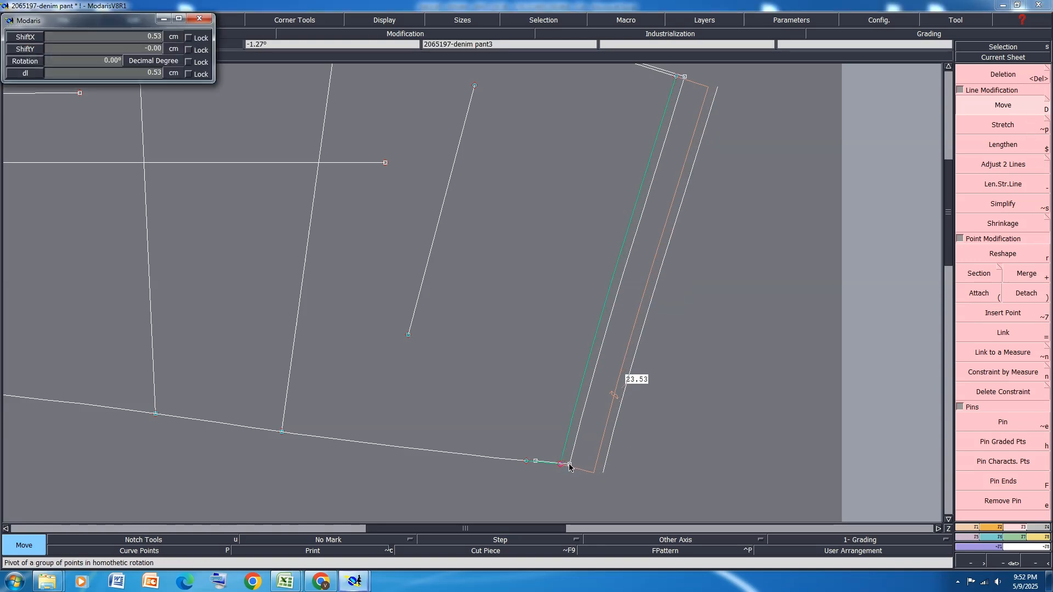
click(569, 467)
right_click(572, 419)
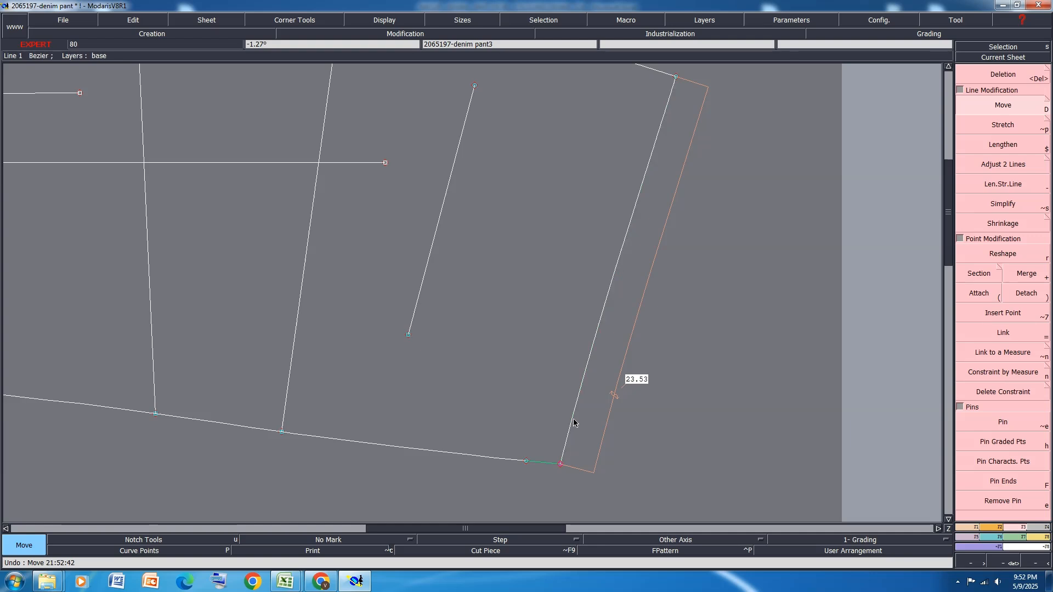
Move the short upper side seam section with the waistline's side end by 1.5 cm in X and 0 in Y
click(560, 465)
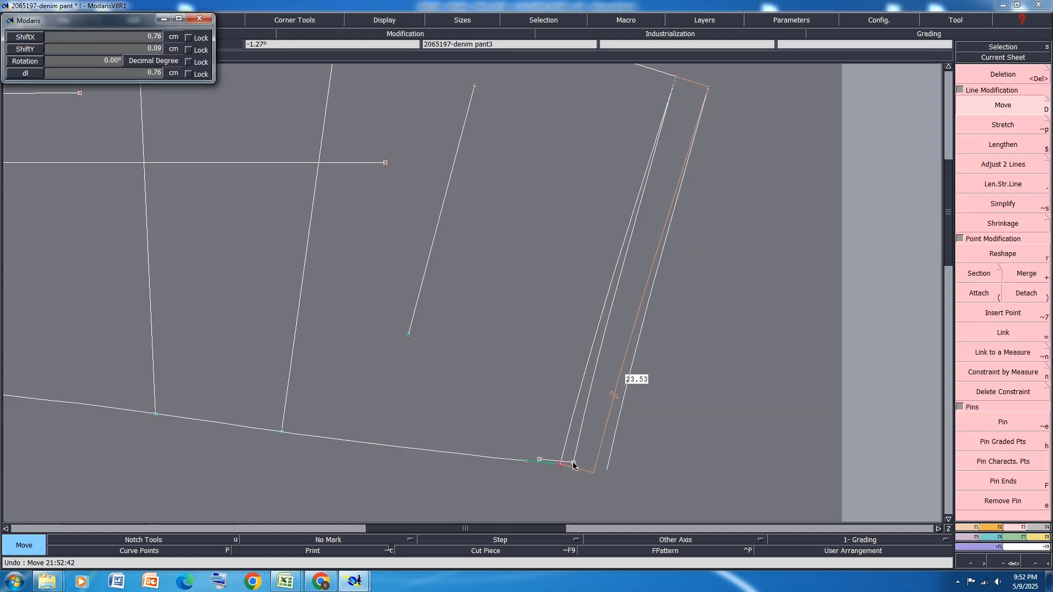
text(1.5)
key(Tab)
text(0)
key(Return)
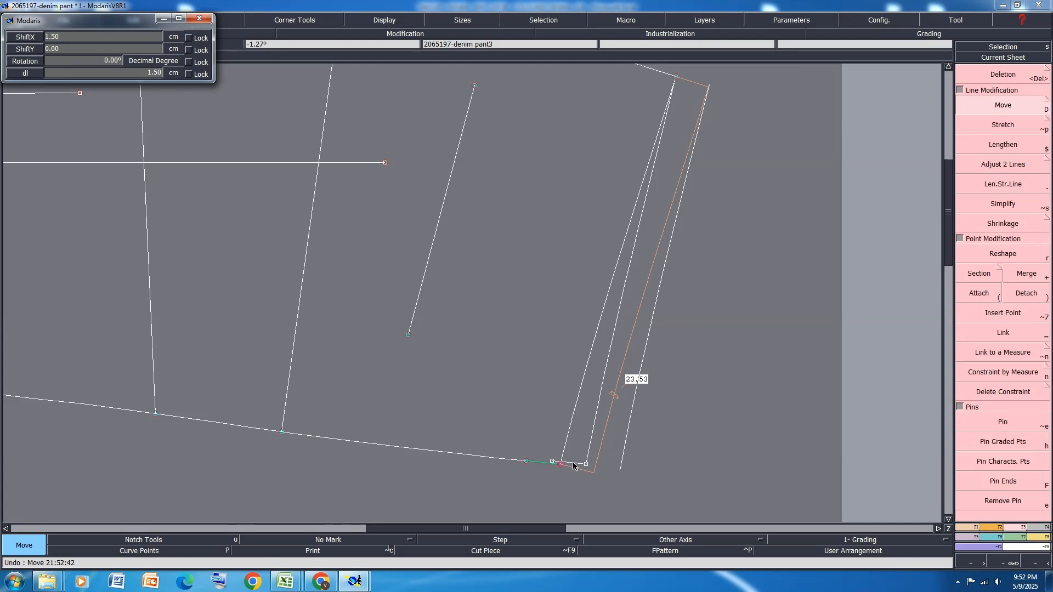
click(572, 463)
Draw two Bezier yoke lines from the centre back point, one to each separated end of the side seam
scroll(569, 447, down, 1)
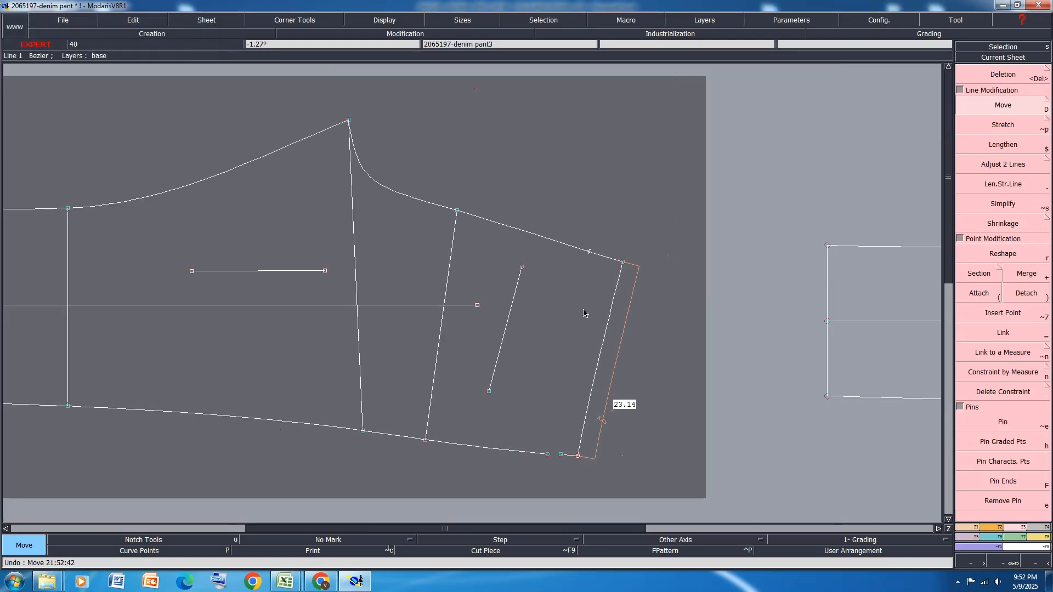
key(b)
click(590, 252)
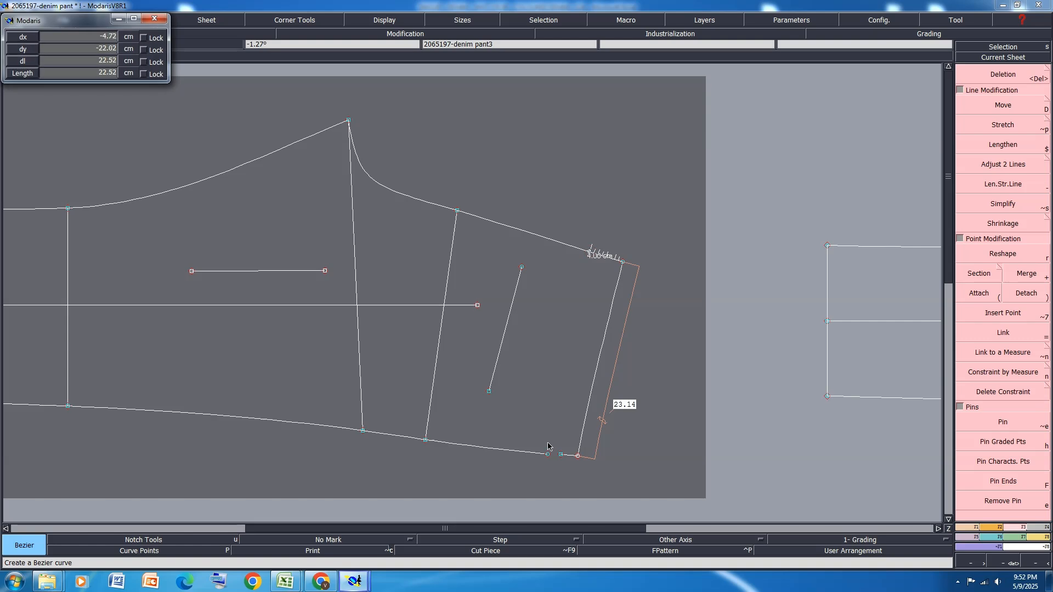
click(547, 455)
click(590, 252)
click(560, 455)
Display the curve handles and reshape the yoke seam curve at its centre back end
scroll(514, 436, up, 1)
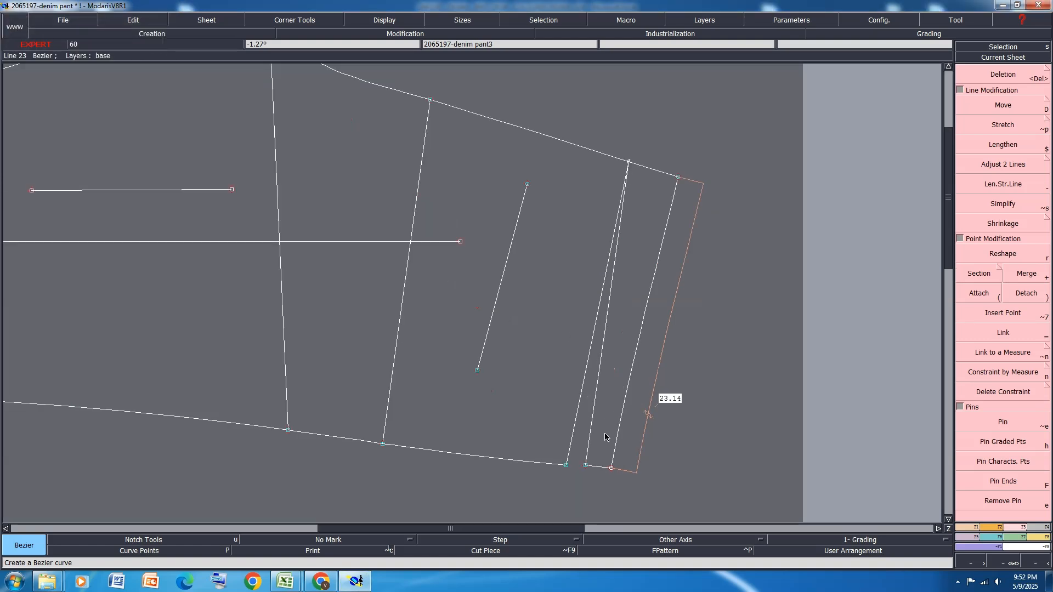
scroll(605, 436, up, 1)
key(shift+h)
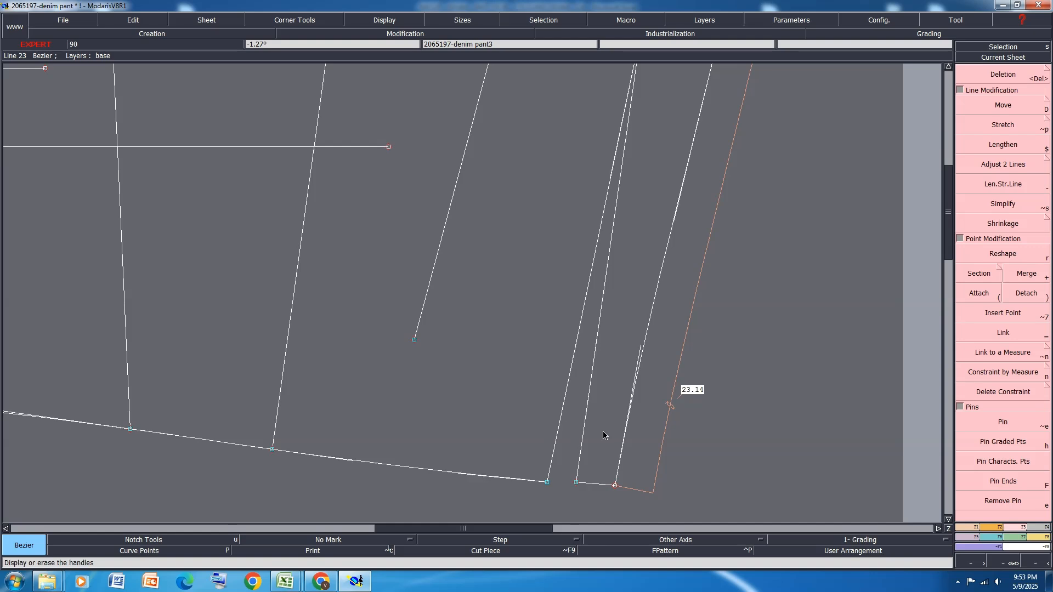
key(r)
scroll(568, 354, down, 2)
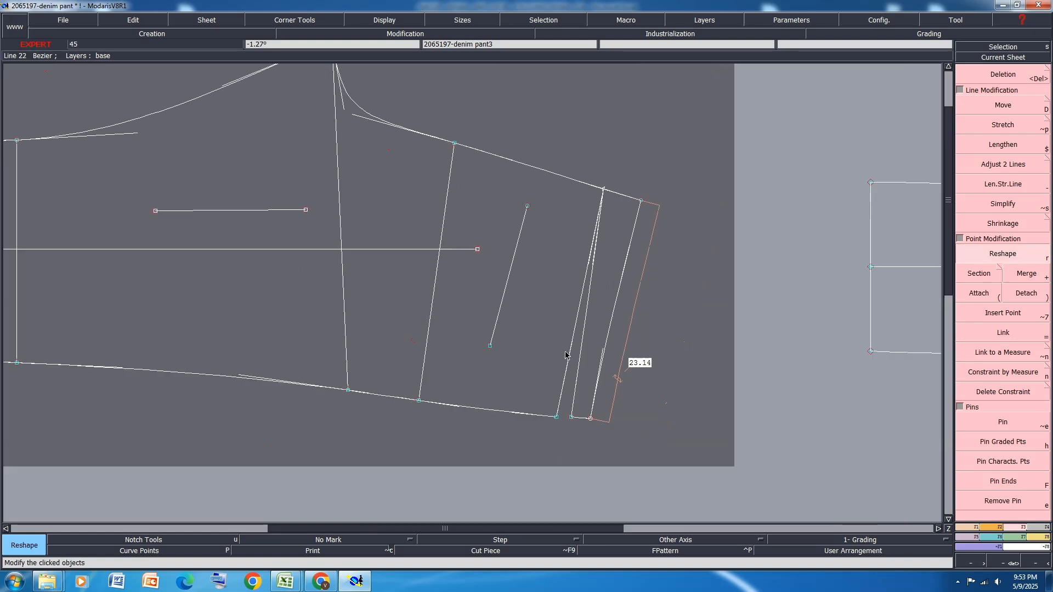
scroll(580, 314, up, 1)
click(598, 235)
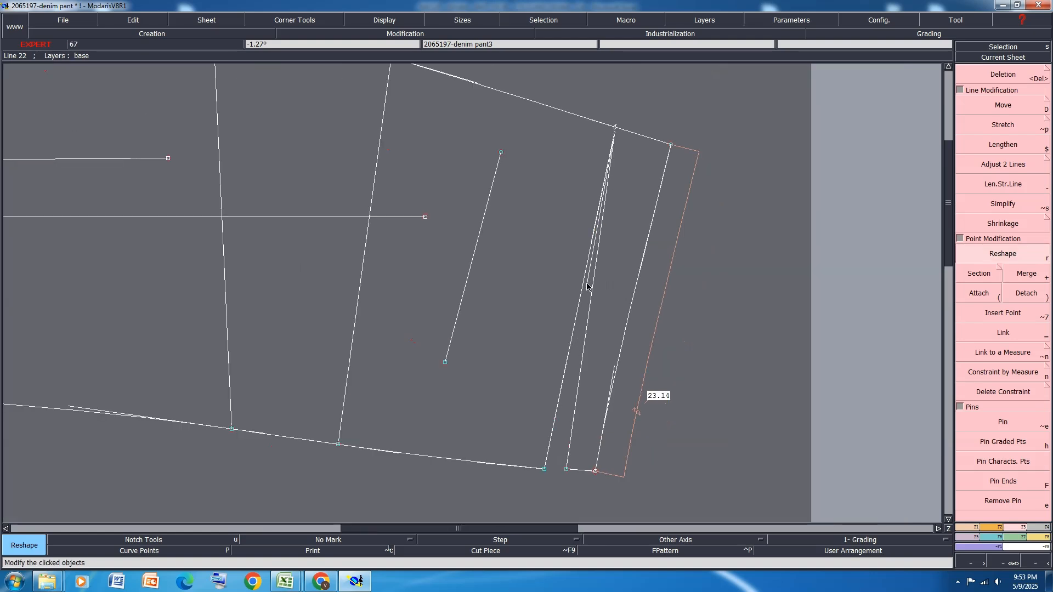
click(581, 299)
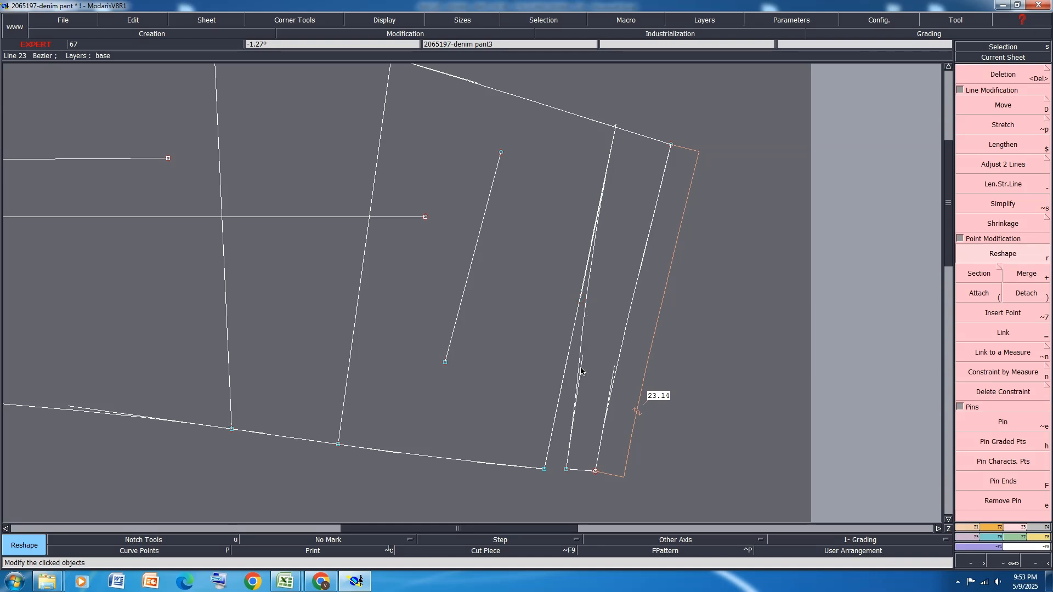
Reshape the yoke's lower edge at its side seam end into a slight curve
click(580, 363)
click(572, 366)
scroll(572, 369, up, 1)
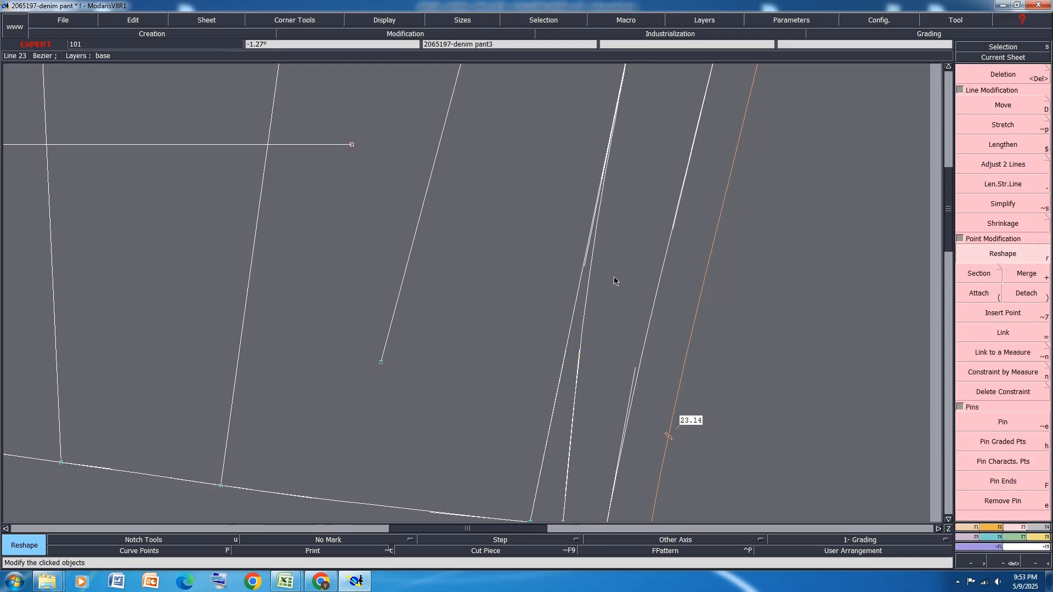
scroll(614, 276, down, 2)
scroll(625, 314, up, 1)
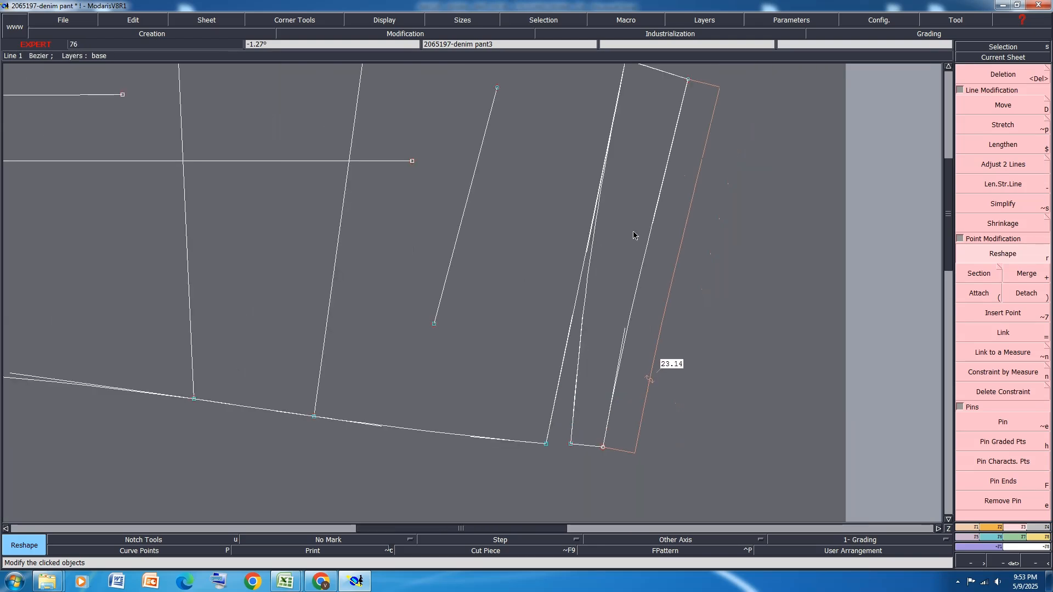
Reshape the waistline into a gentle curve with both its handles and refine the yoke's lower edge near the side seam
drag(654, 221, 649, 217)
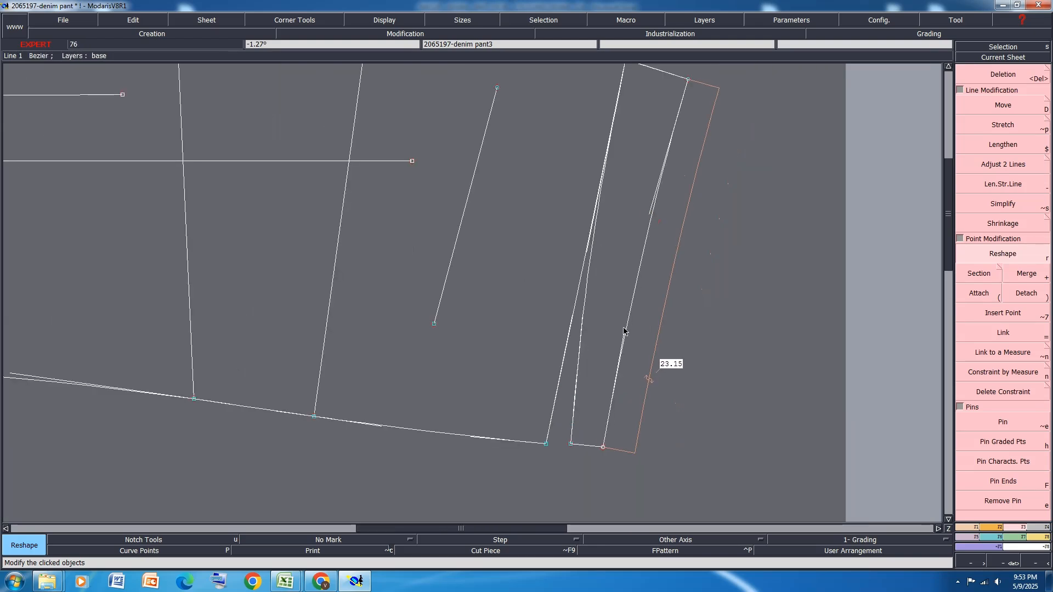
drag(624, 330, 623, 321)
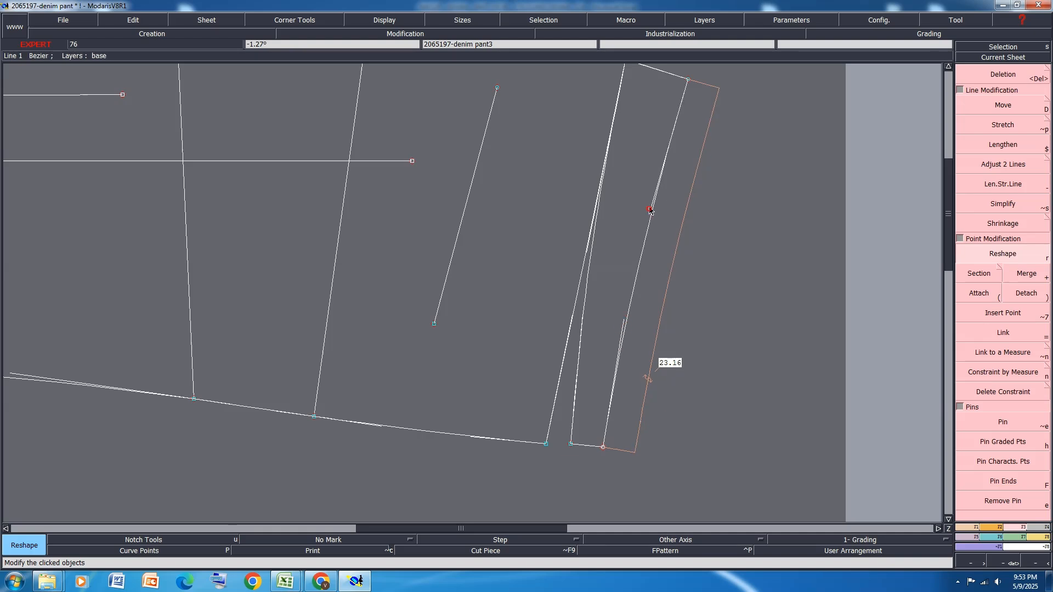
drag(649, 209, 650, 204)
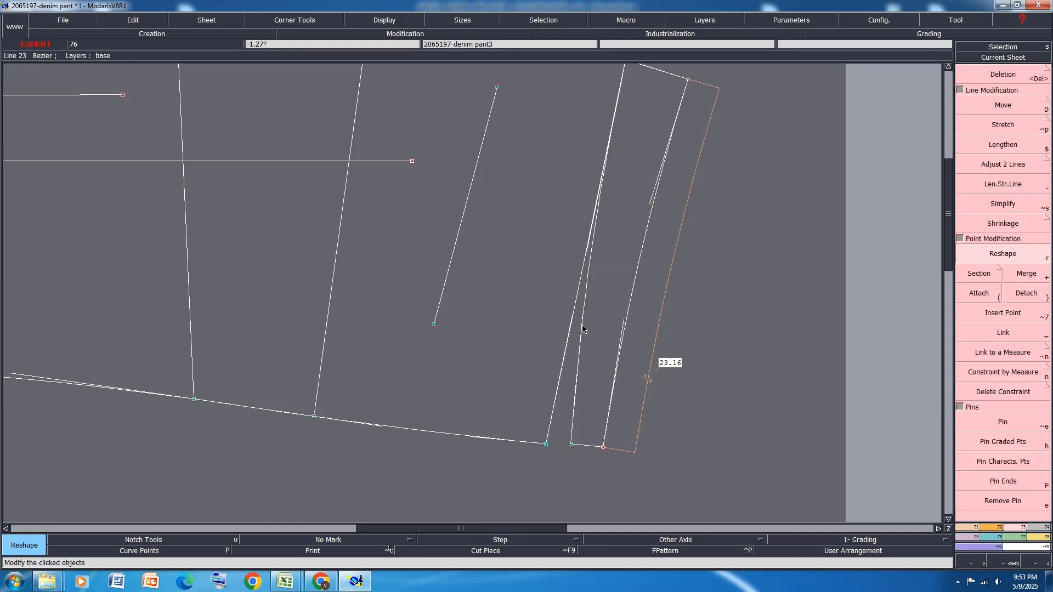
drag(580, 351, 576, 352)
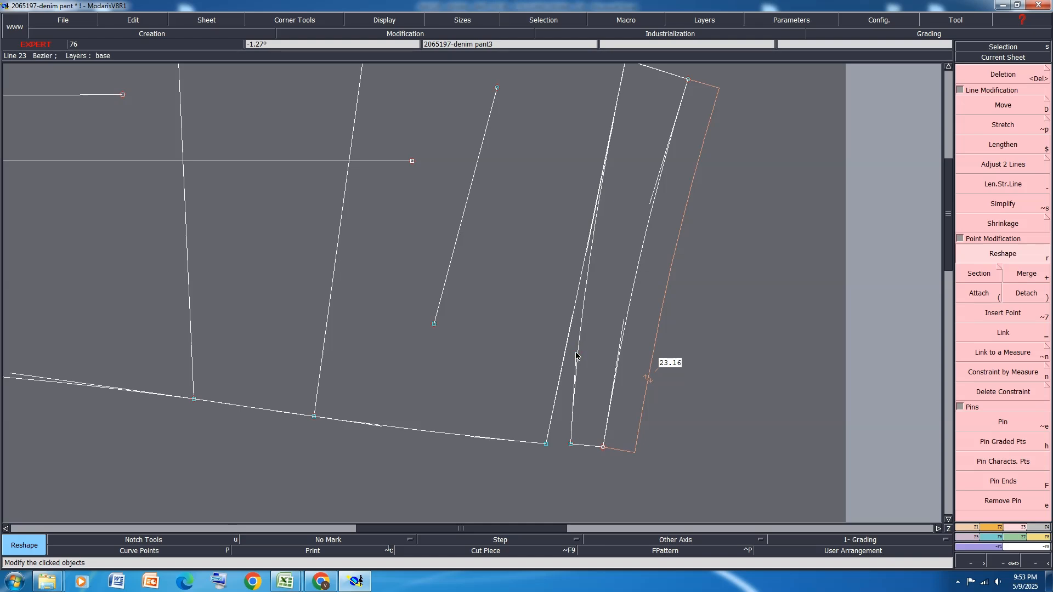
Save the denim pant model, accepting the anomaly report each time, with curve handles hidden and all pattern sheets arranged on the desk
scroll(615, 445, down, 1)
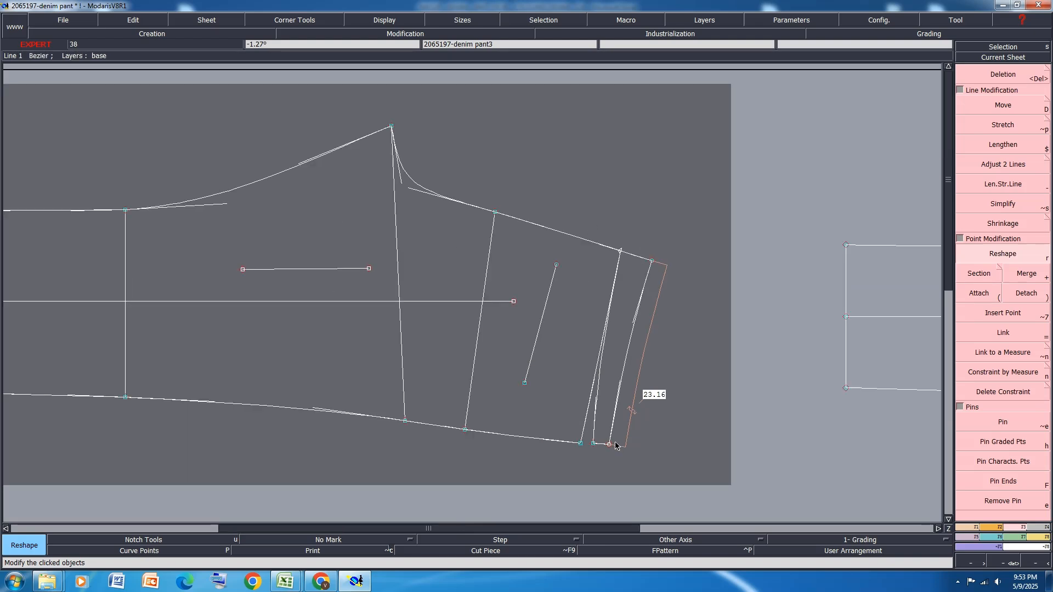
key(ctrl+s)
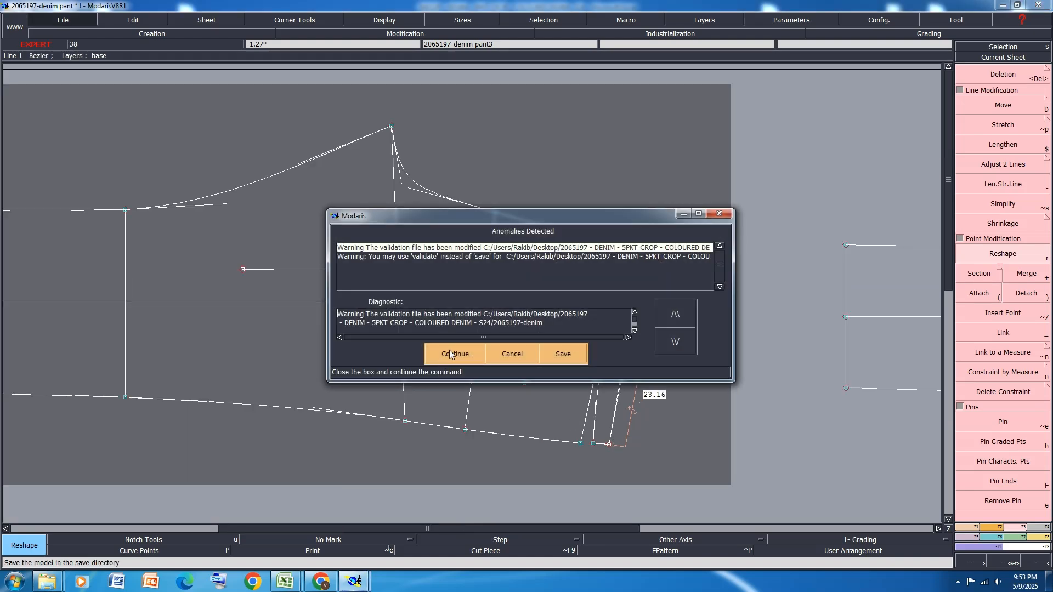
click(449, 353)
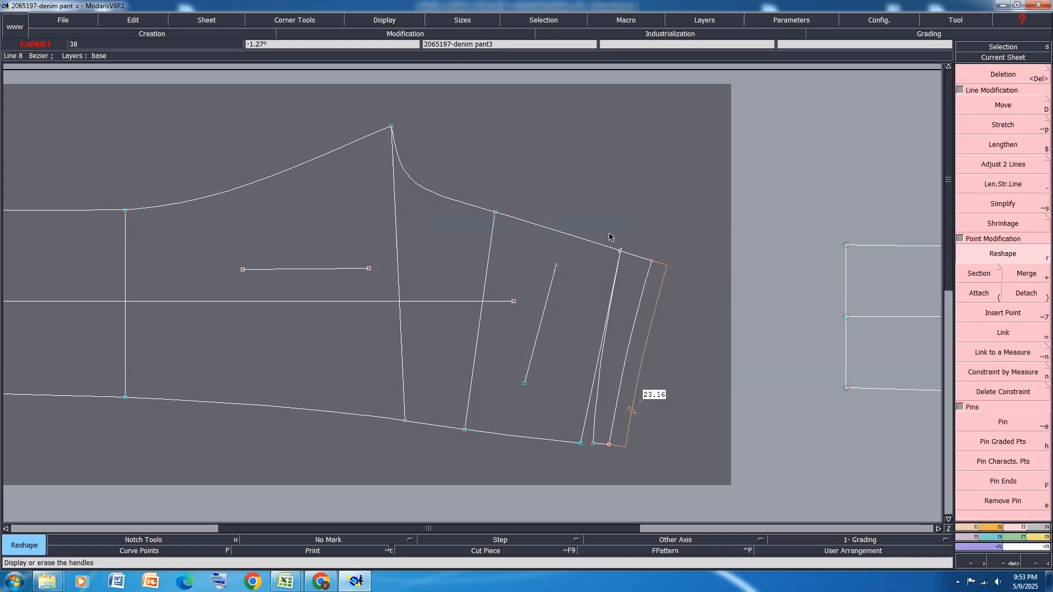
key(ctrl+s)
click(454, 354)
key(j)
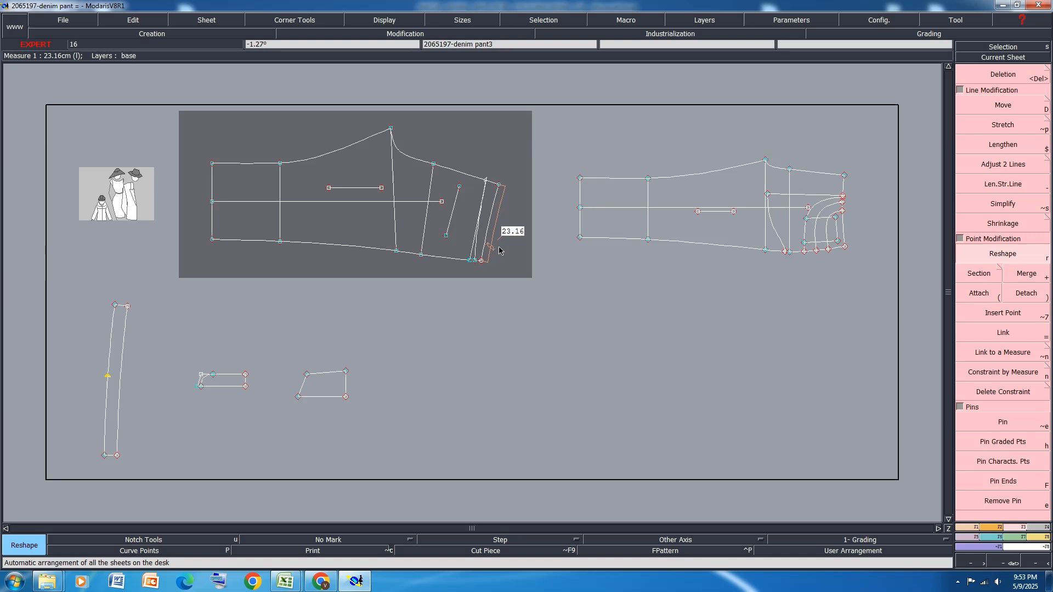
key(ctrl+s)
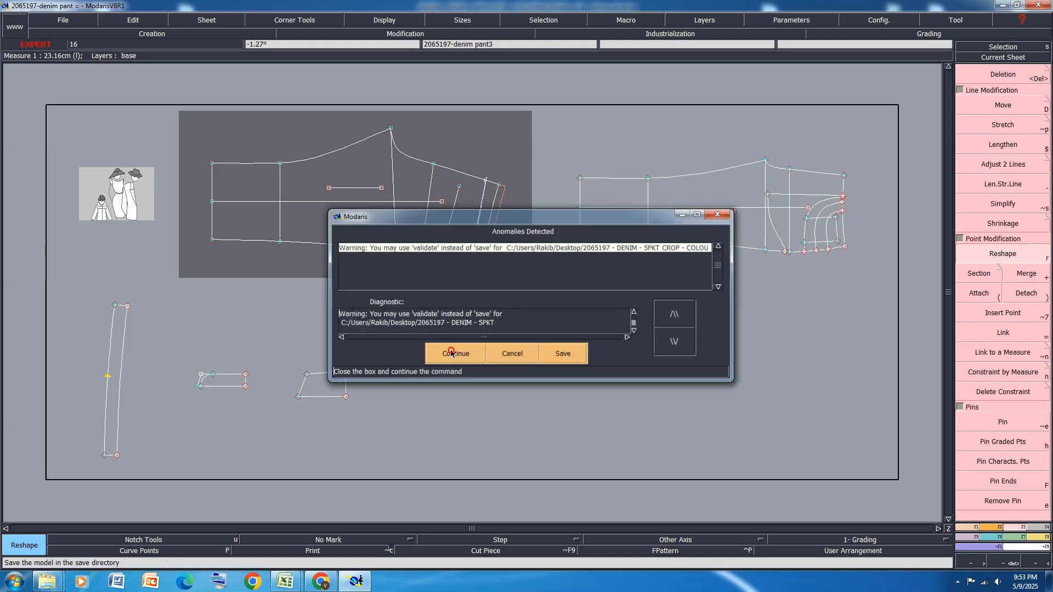
click(452, 353)
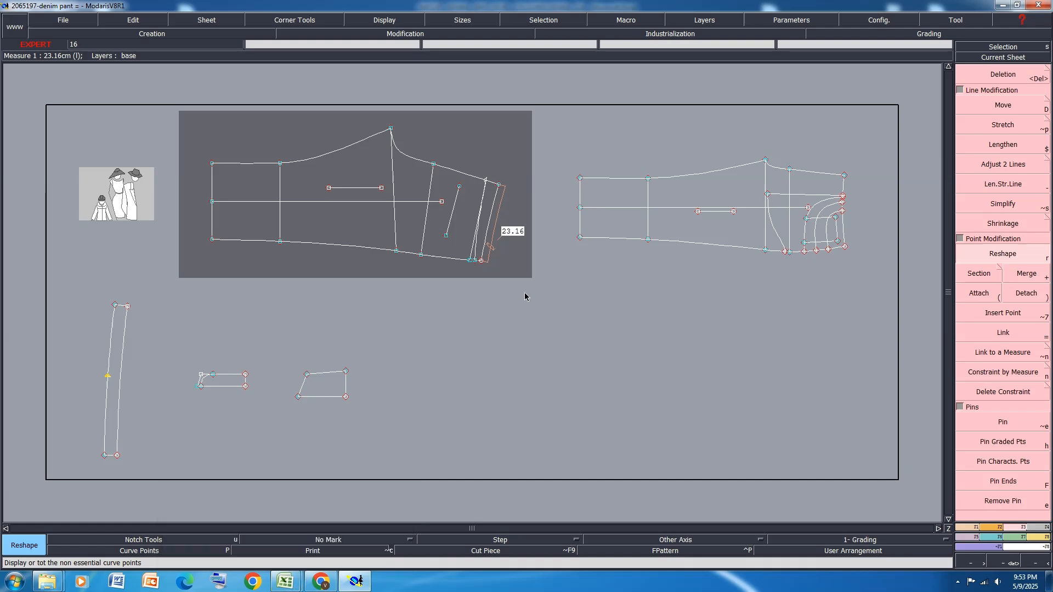
Measure the length of the front panel's waistline with a dynamic length measure
scroll(497, 244, up, 3)
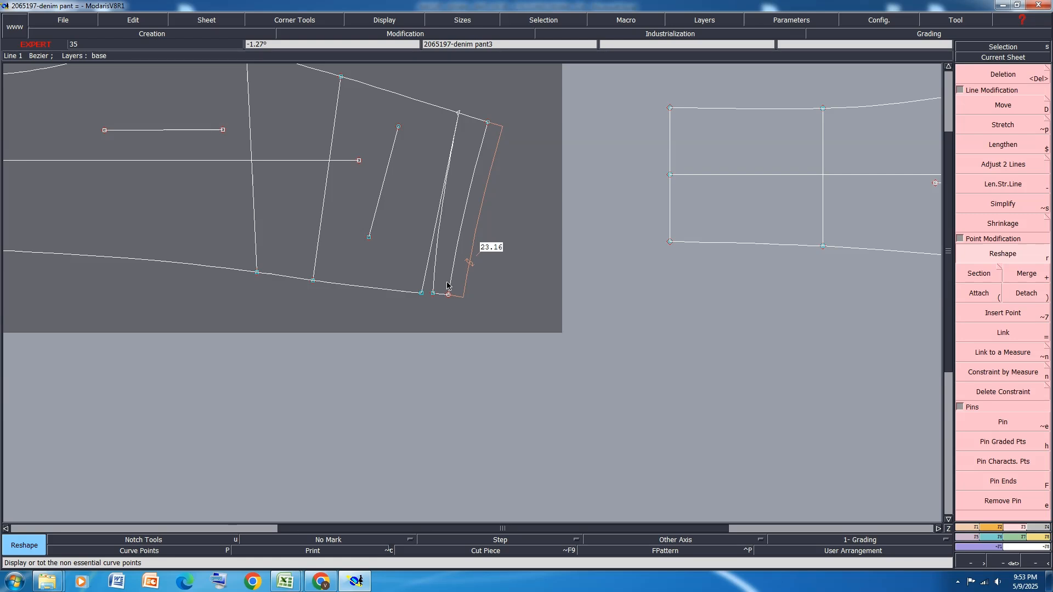
scroll(447, 285, down, 2)
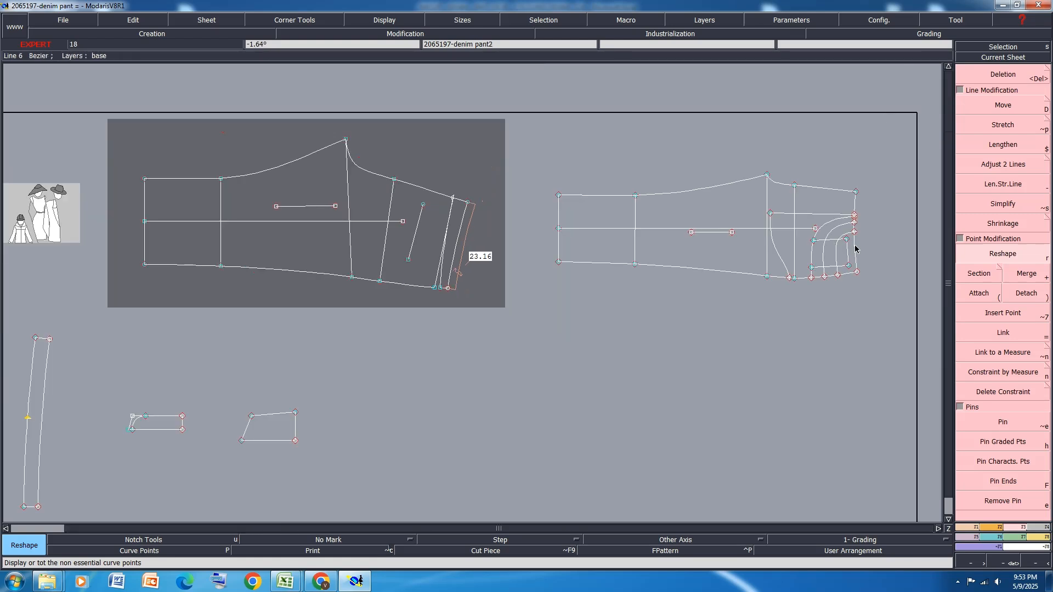
key(m)
click(857, 264)
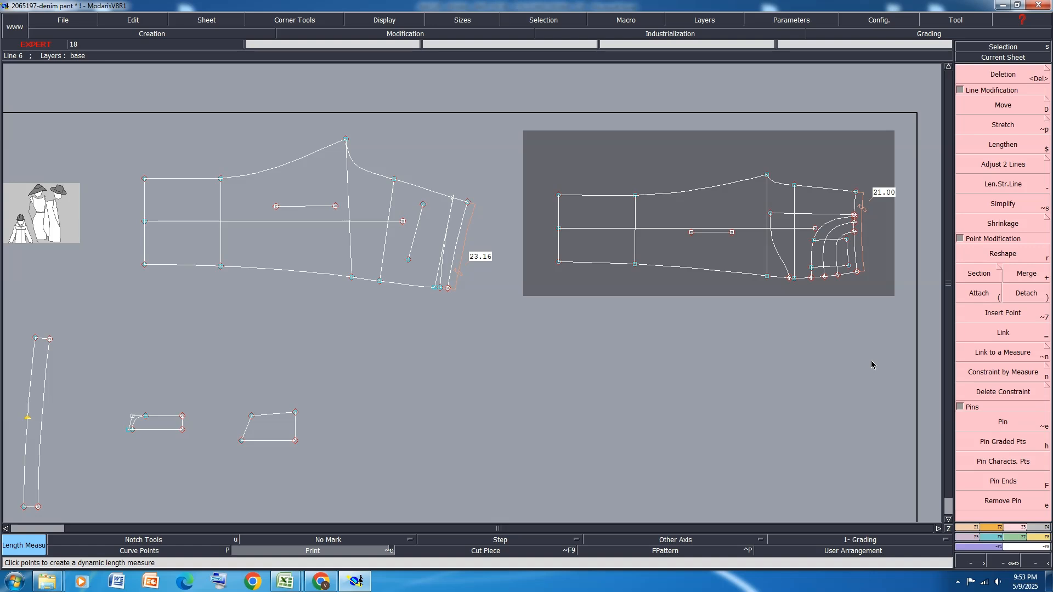
Measure the back yoke's lower edge and the adjoining back panel seam line with dynamic length measures
click(1022, 98)
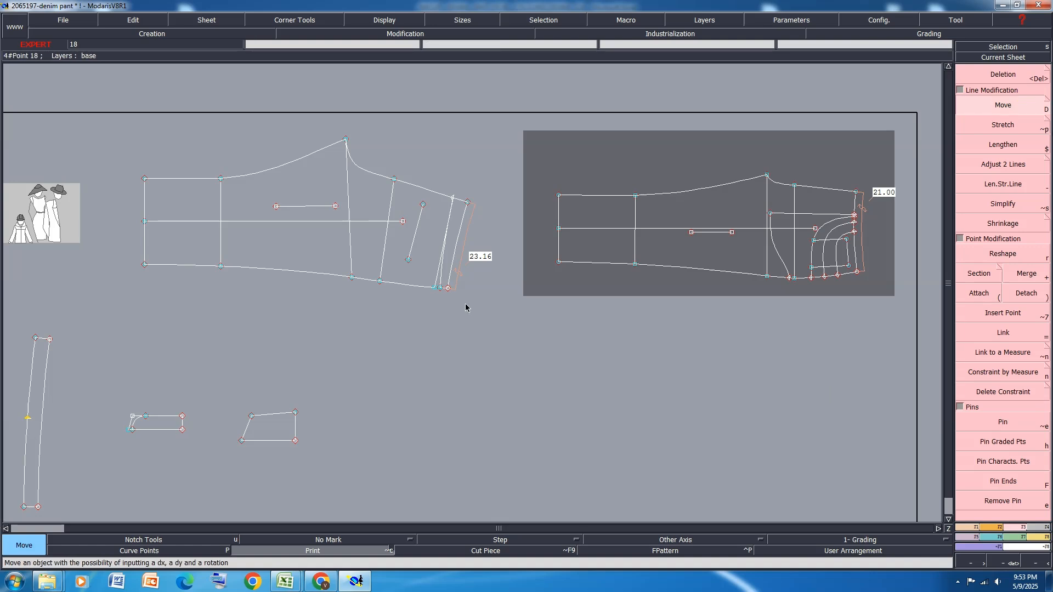
scroll(448, 293, up, 2)
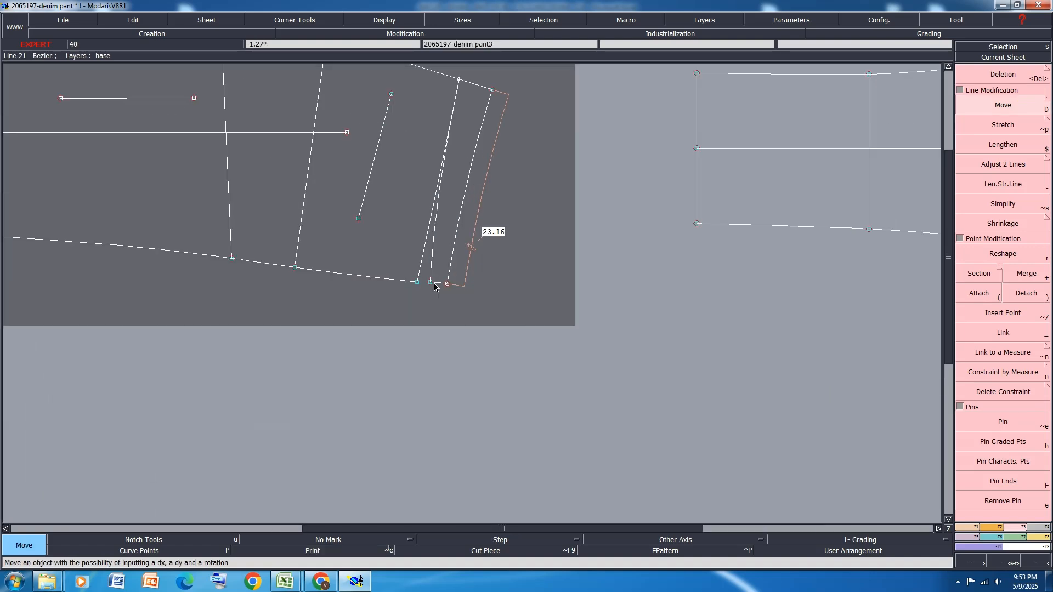
key(l)
click(431, 248)
click(430, 340)
click(426, 243)
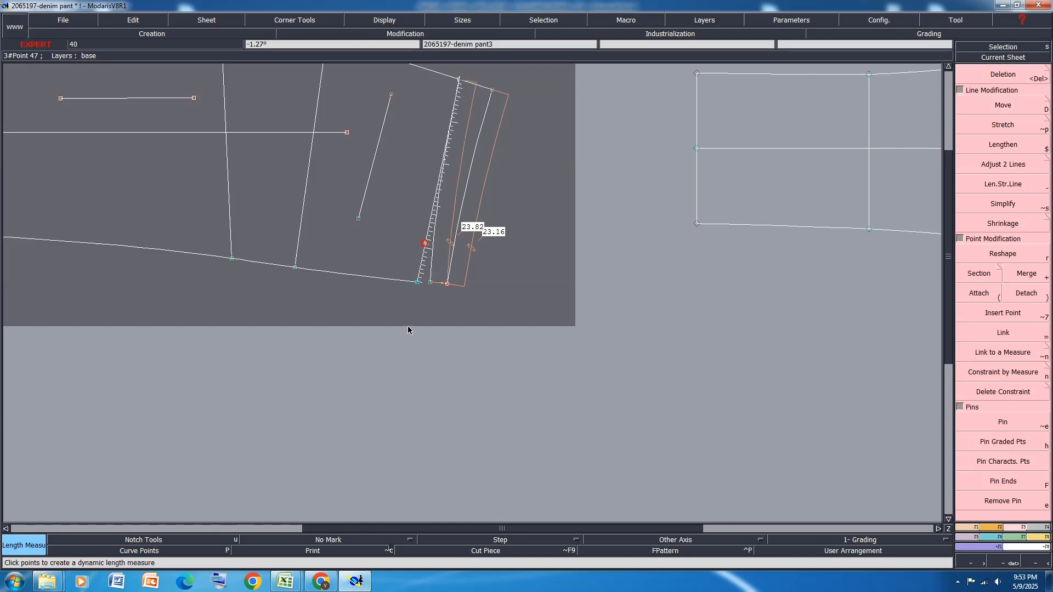
click(408, 349)
scroll(499, 222, up, 1)
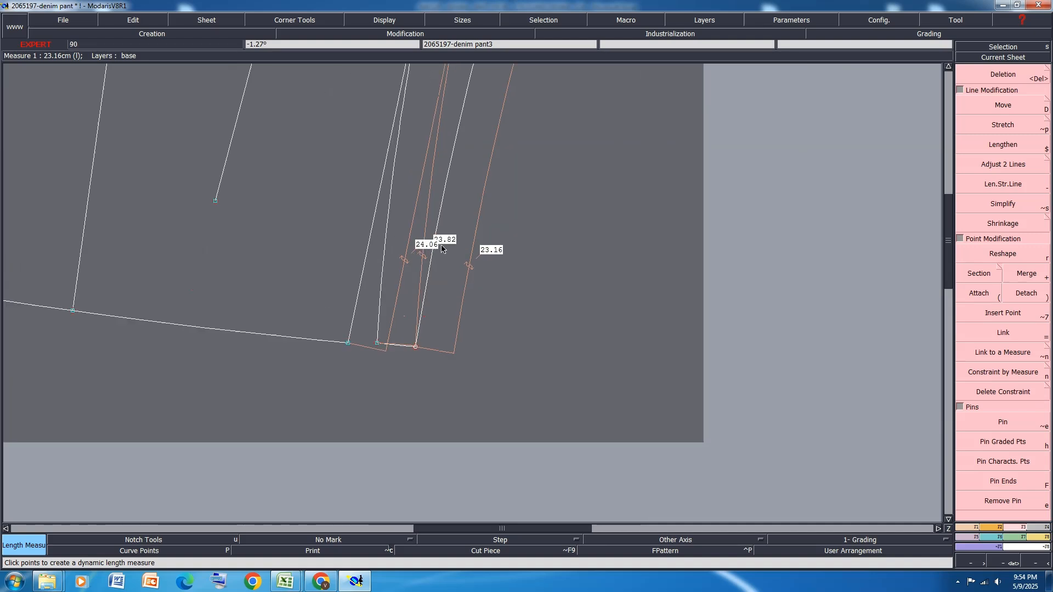
Move both side seam end points of the back yoke together by 0 cm in X and -0.2 cm in Y
drag(453, 312, 371, 368)
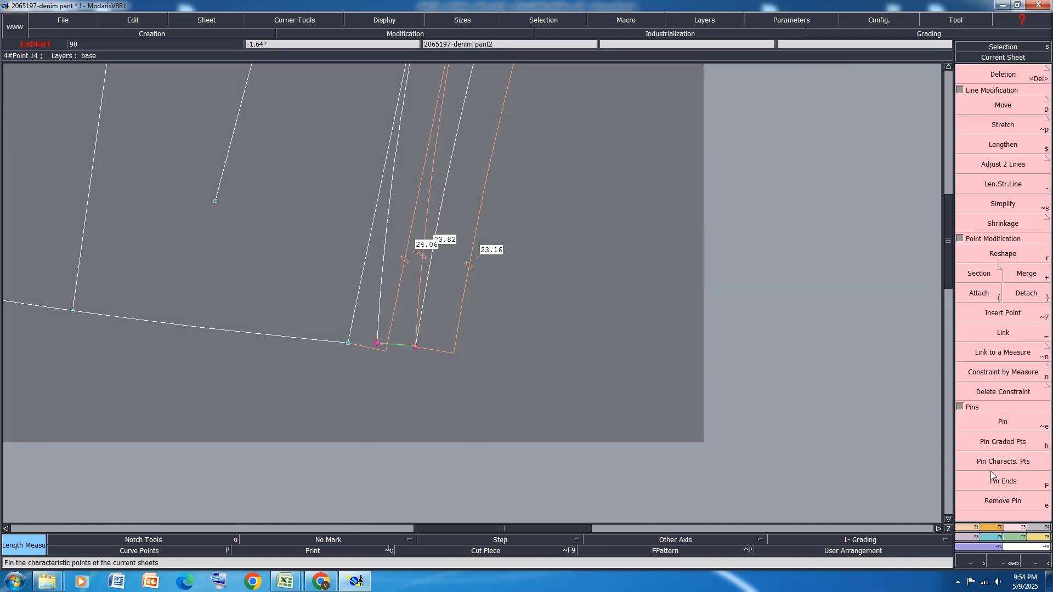
click(1004, 105)
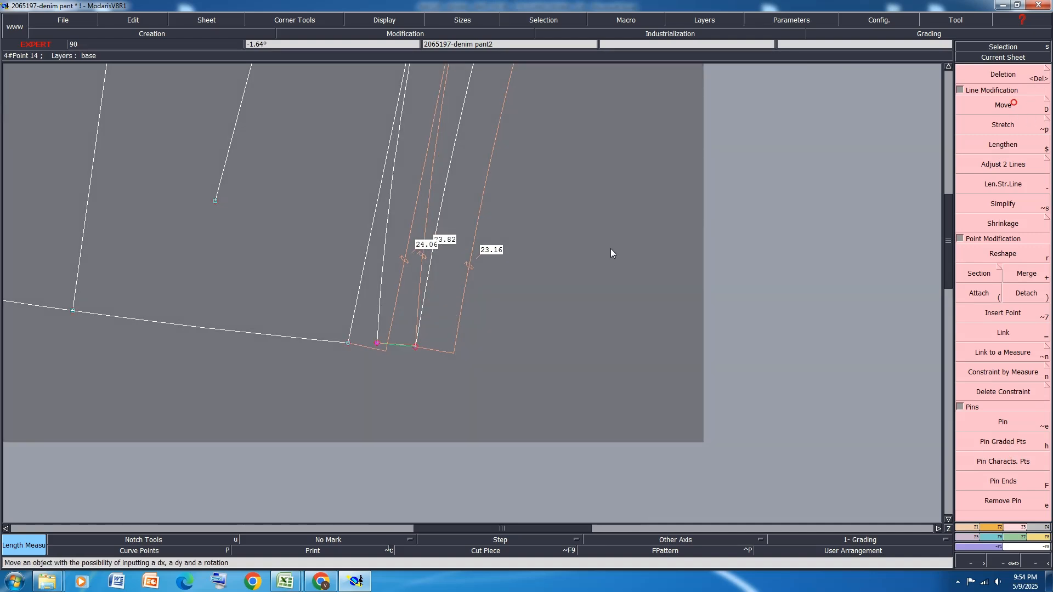
click(415, 348)
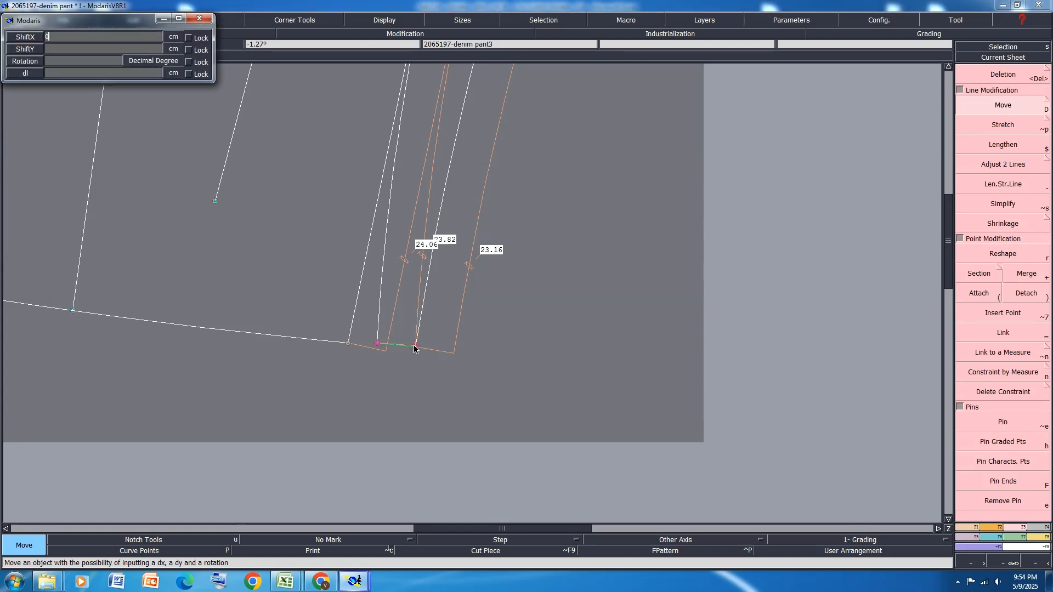
text(-1)
text(.2)
key(Return)
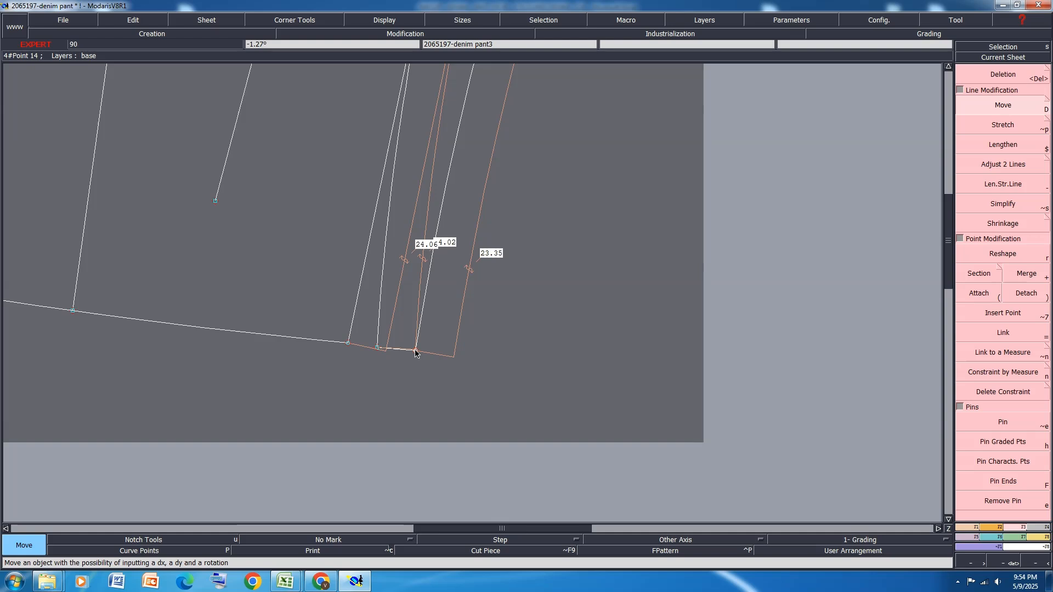
Try to move the side seam end point of the back waistline by -0.15 cm in Y, and undo it
click(415, 350)
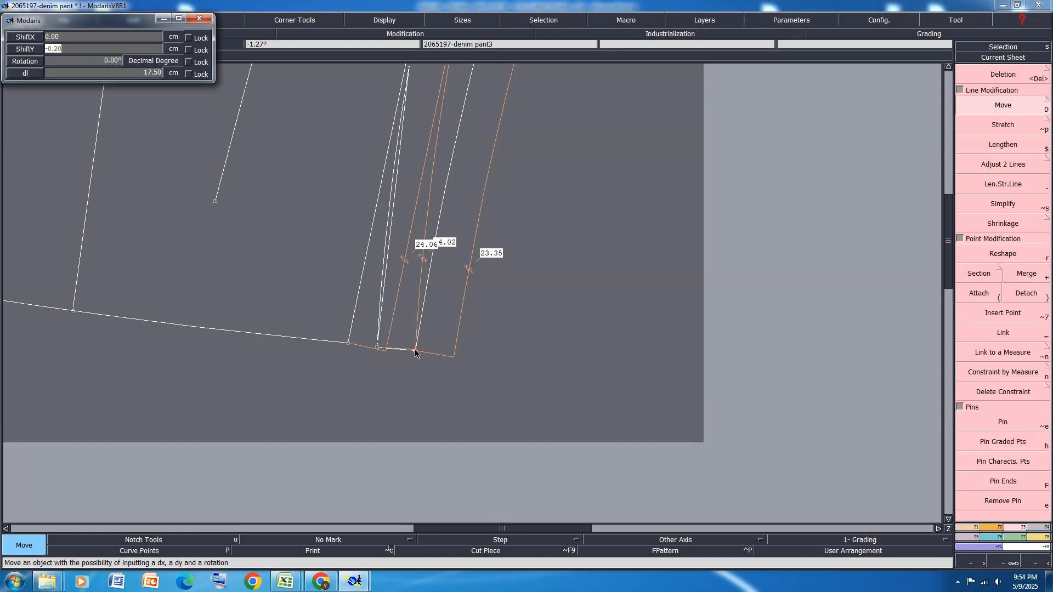
key(BackSpace)
text(-.15)
key(Return)
key(Return)
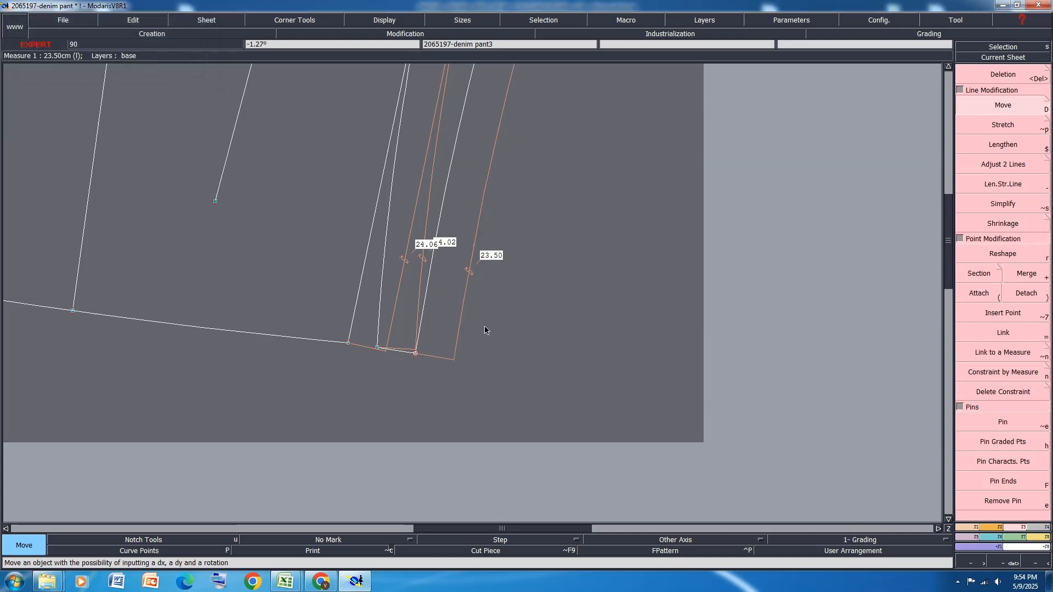
scroll(406, 357, down, 2)
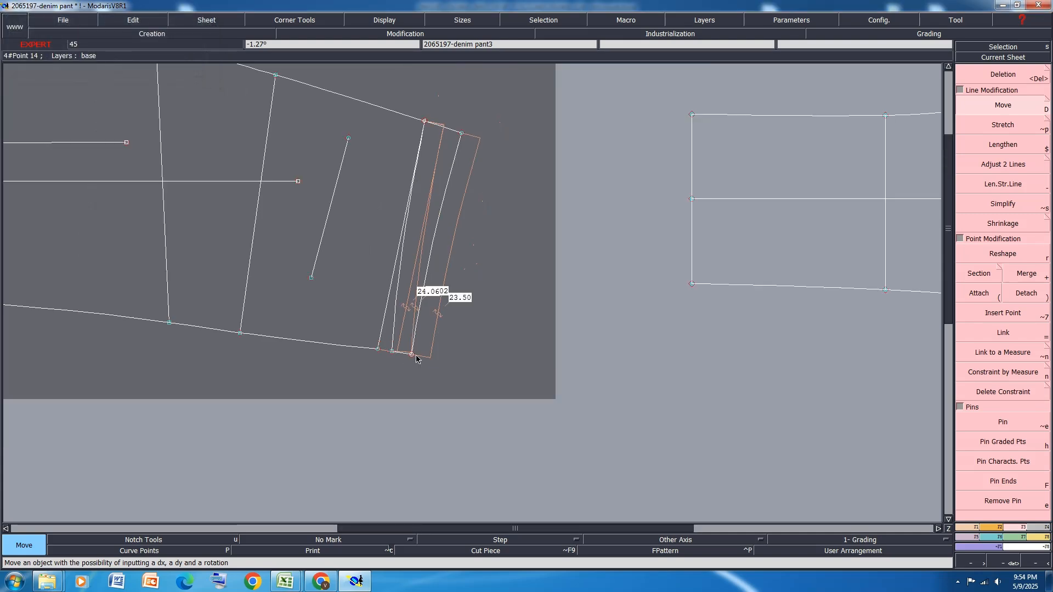
key(ctrl+z)
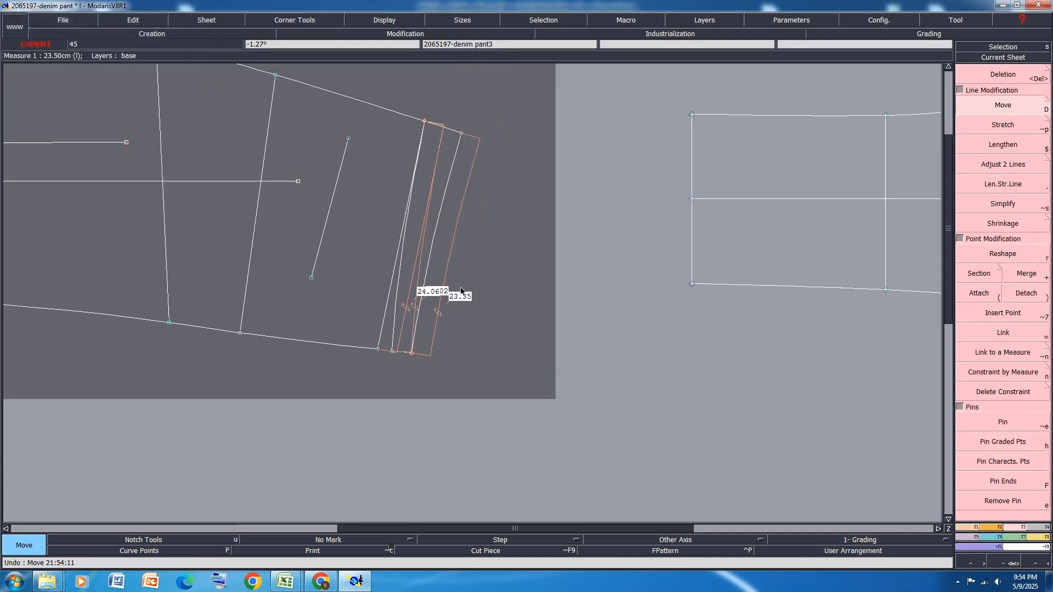
Shift the back waistline's side seam end, the yoke's lower corner and the adjoining panel corner by -0.15 cm in Y
click(412, 357)
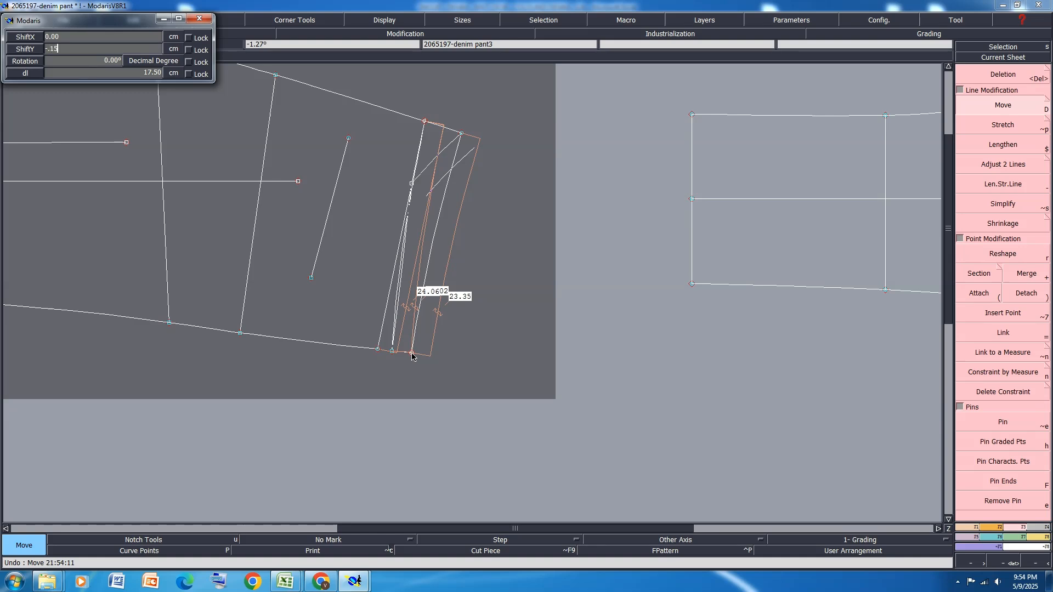
key(Return)
click(412, 356)
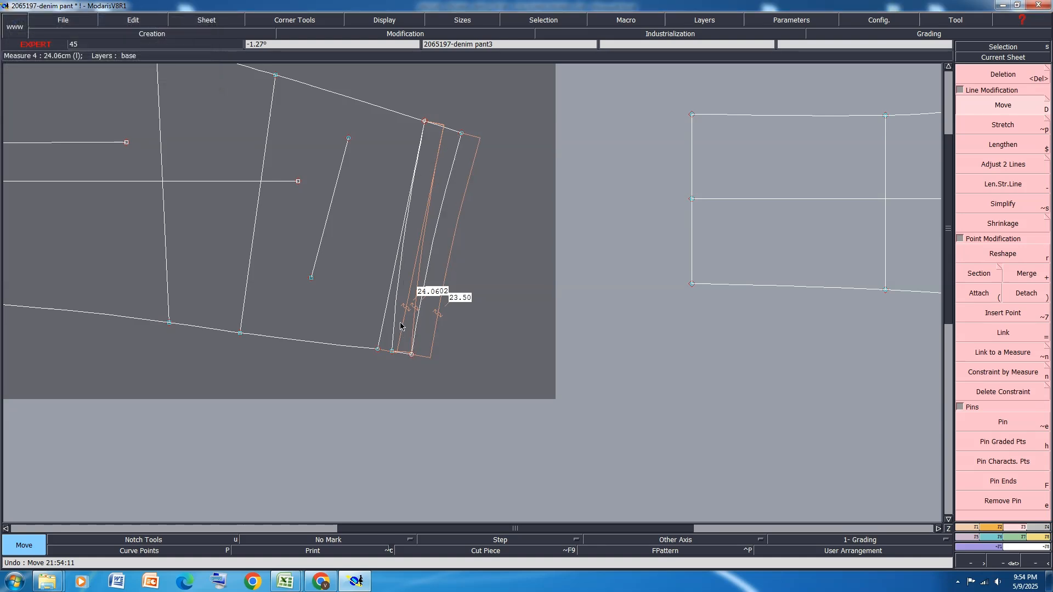
click(378, 350)
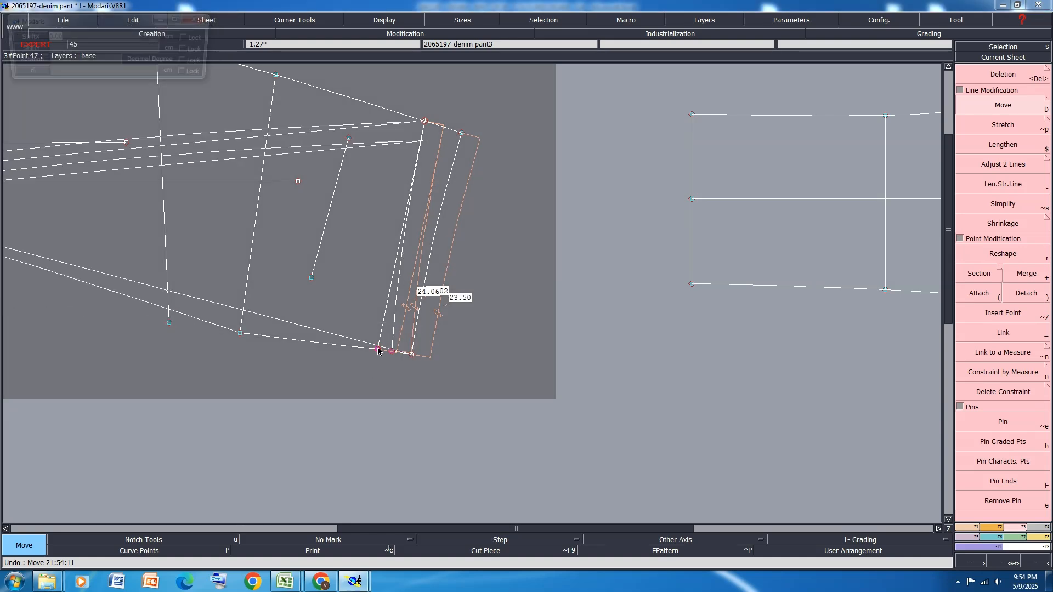
key(Return)
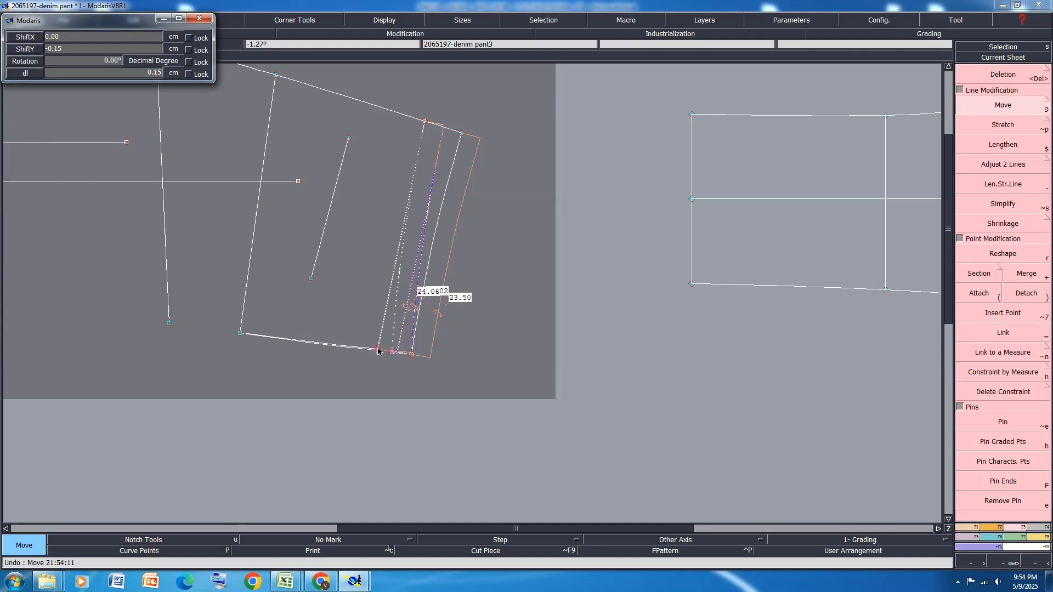
click(377, 351)
scroll(372, 353, up, 2)
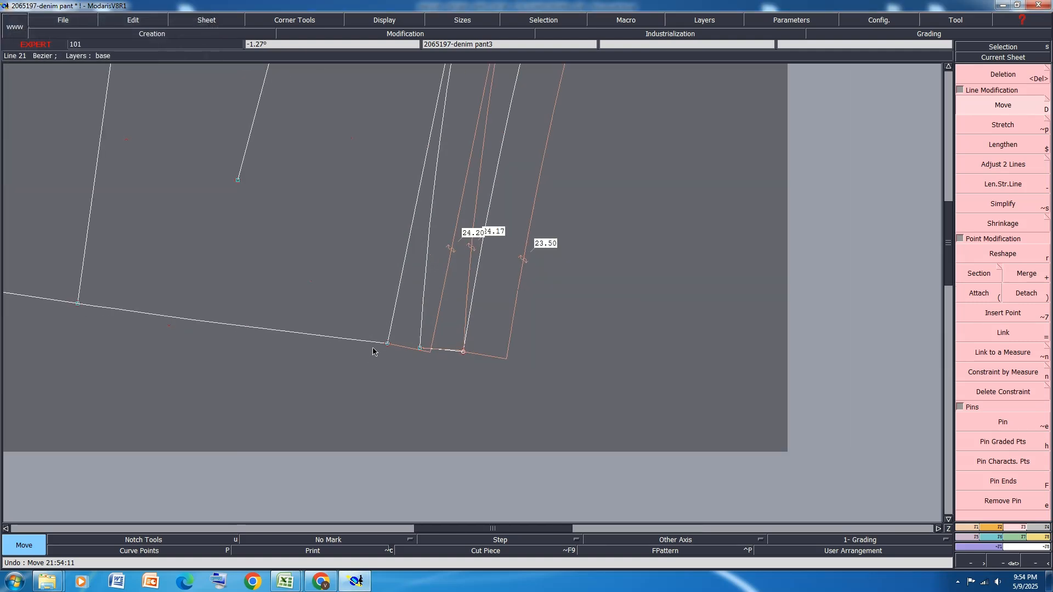
Delete the two dynamic measures on the back yoke seam lines and save the model with all sheets rearranged
key(ctrl+s)
key(j)
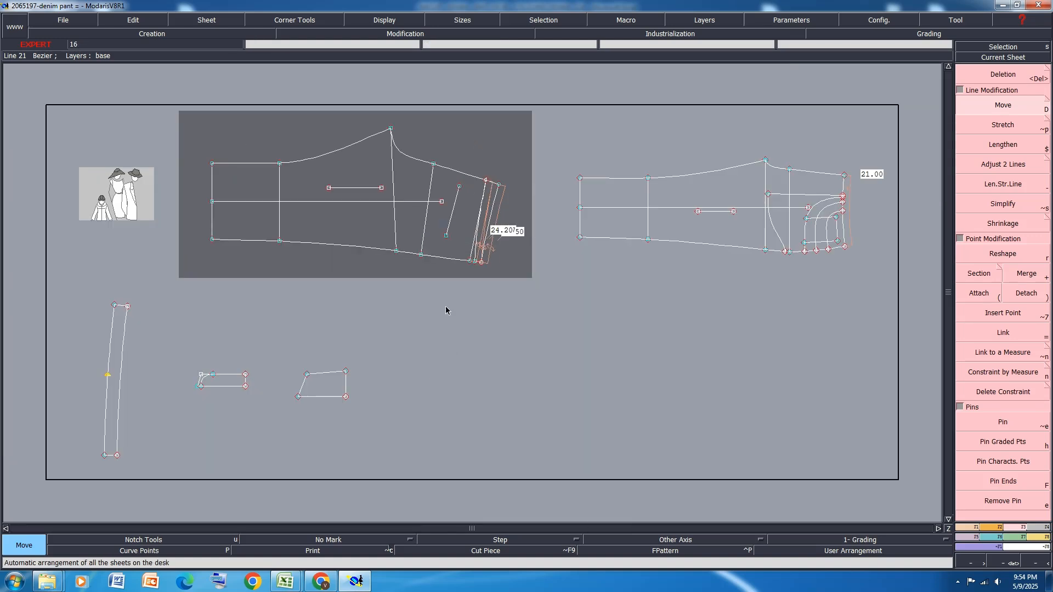
scroll(506, 233, up, 4)
key(Delete)
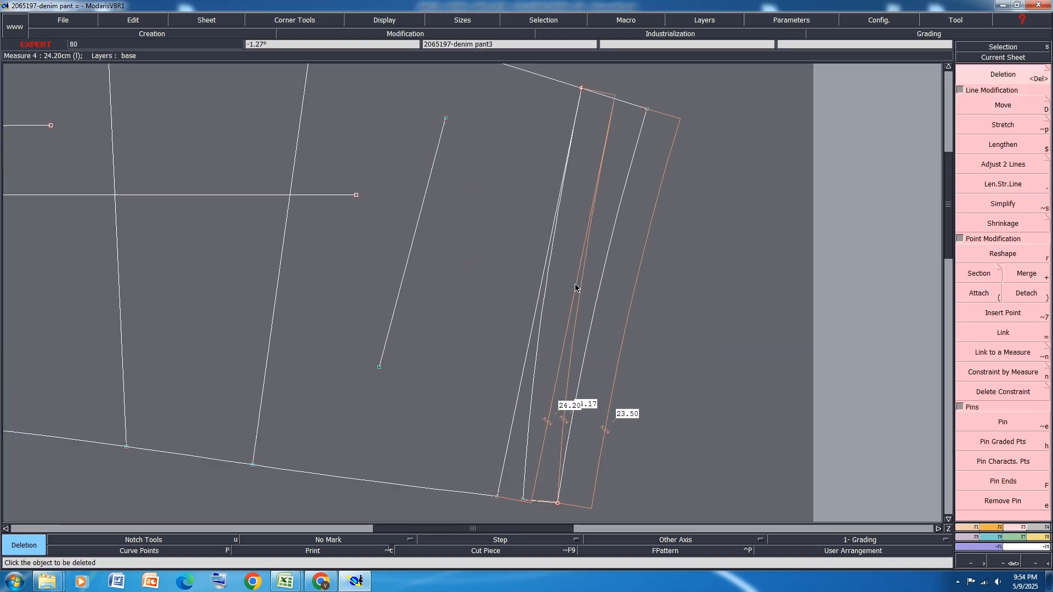
click(576, 287)
click(584, 272)
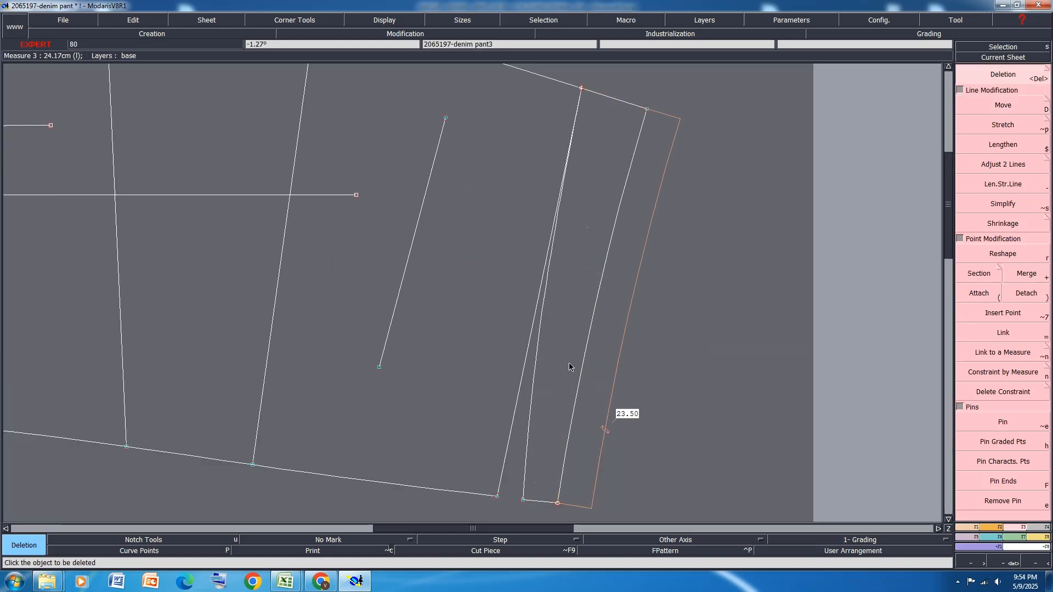
key(ctrl+s)
click(457, 353)
key(j)
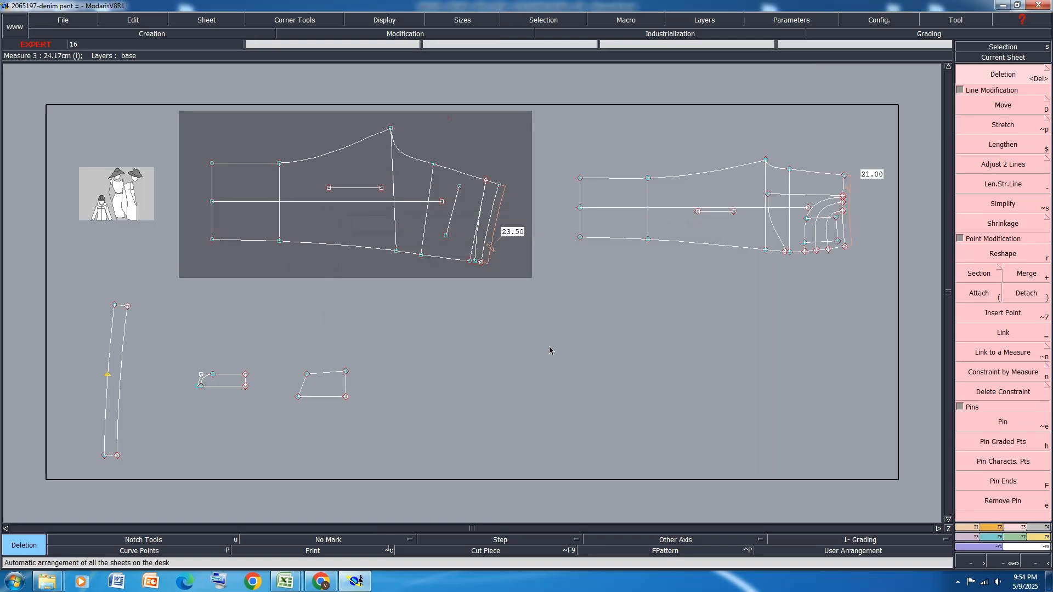
Highlight the belt loop length and width rows of the Excel size specification in yellow and return to Modaris
mouse_move(285, 581)
click(324, 524)
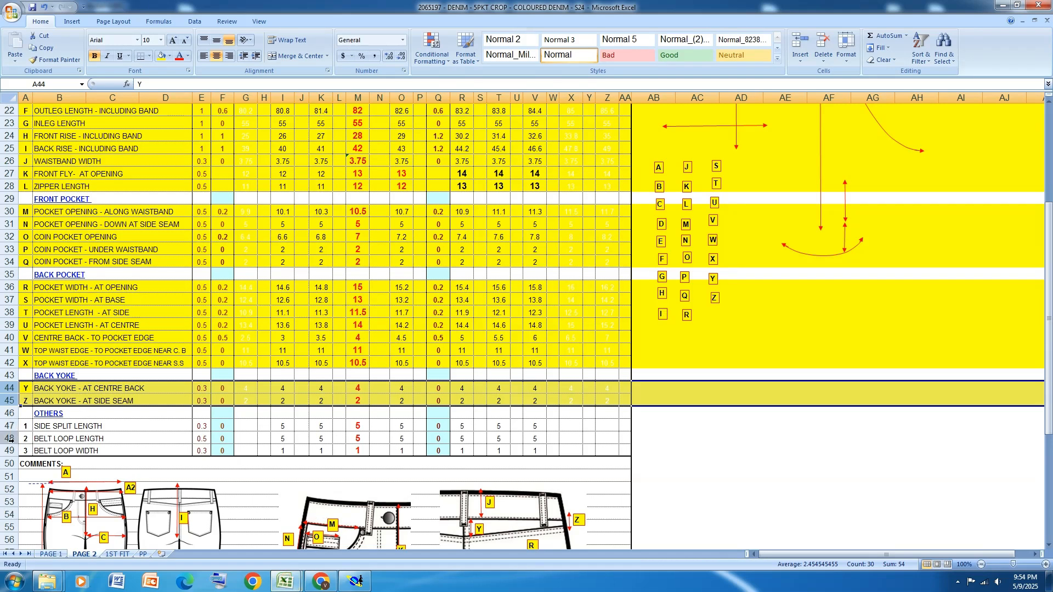
drag(10, 439, 10, 451)
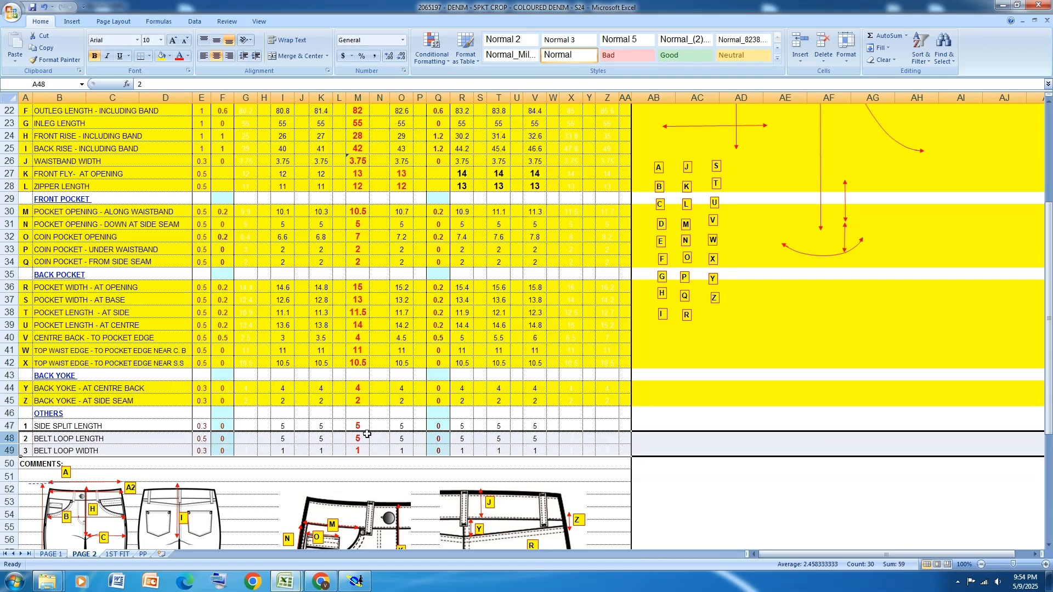
click(162, 55)
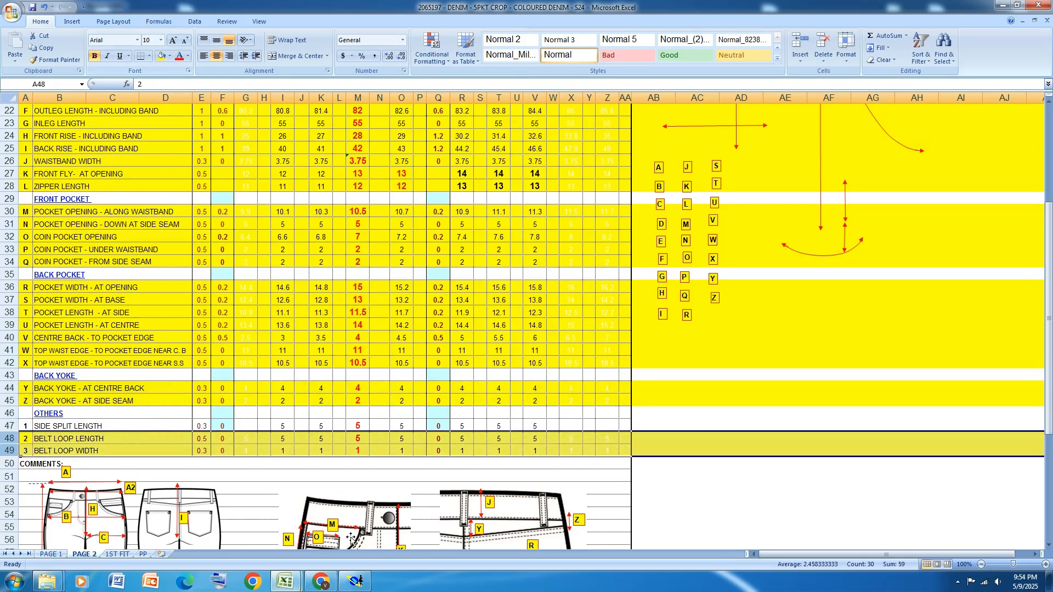
click(359, 581)
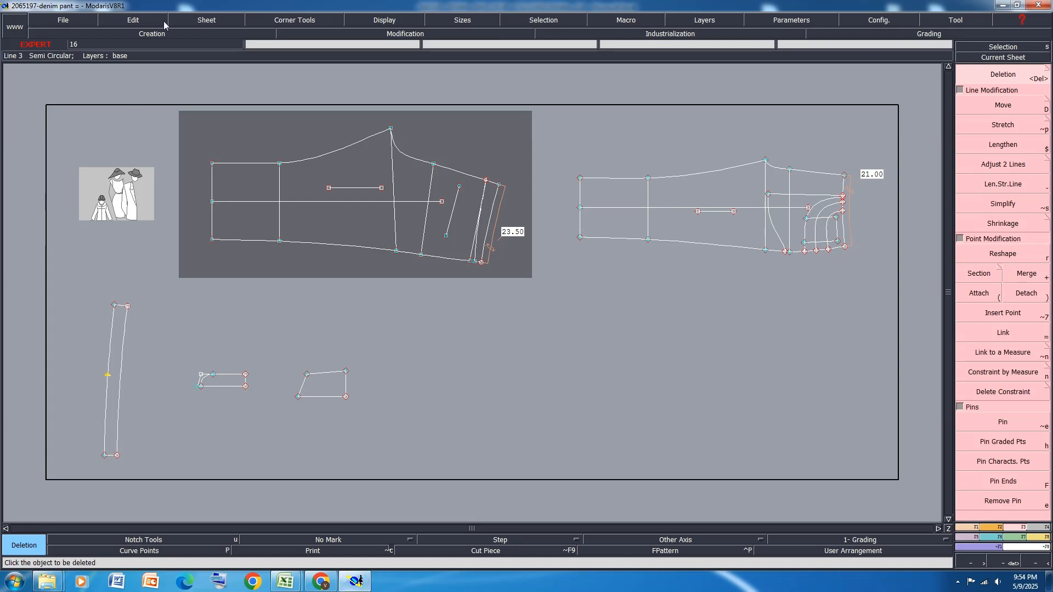
Create a new blank sheet and construct a 72 cm by 2.8 cm rectangle on it for the belt loop strip
click(192, 18)
click(211, 32)
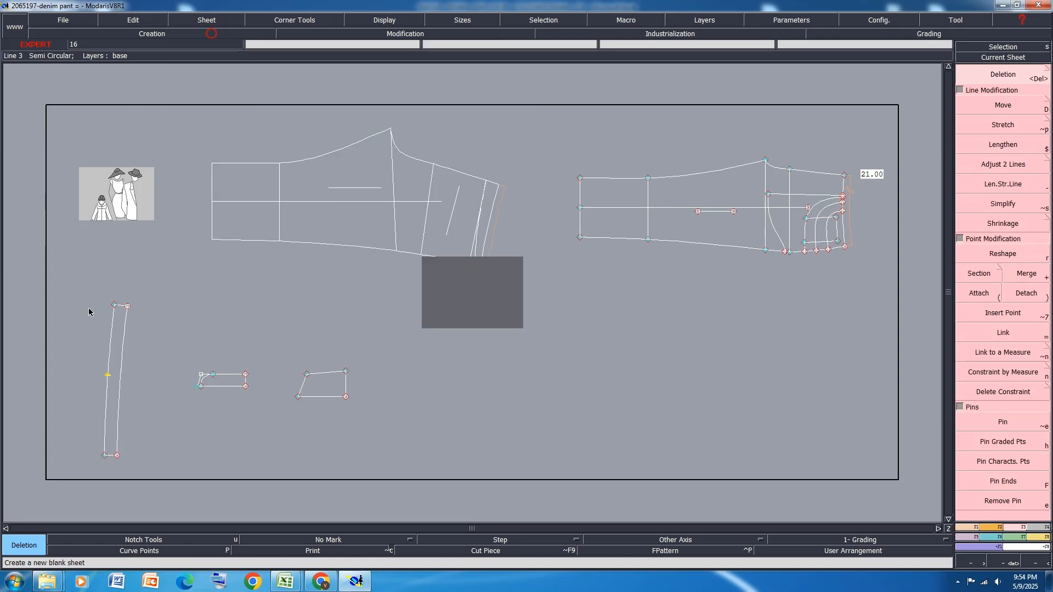
click(999, 527)
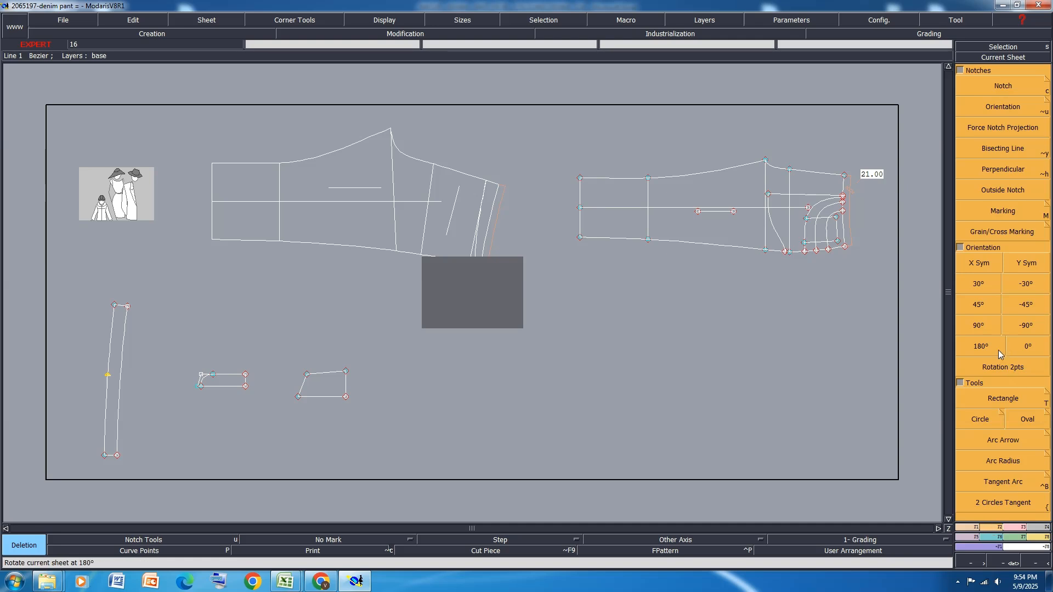
click(1018, 368)
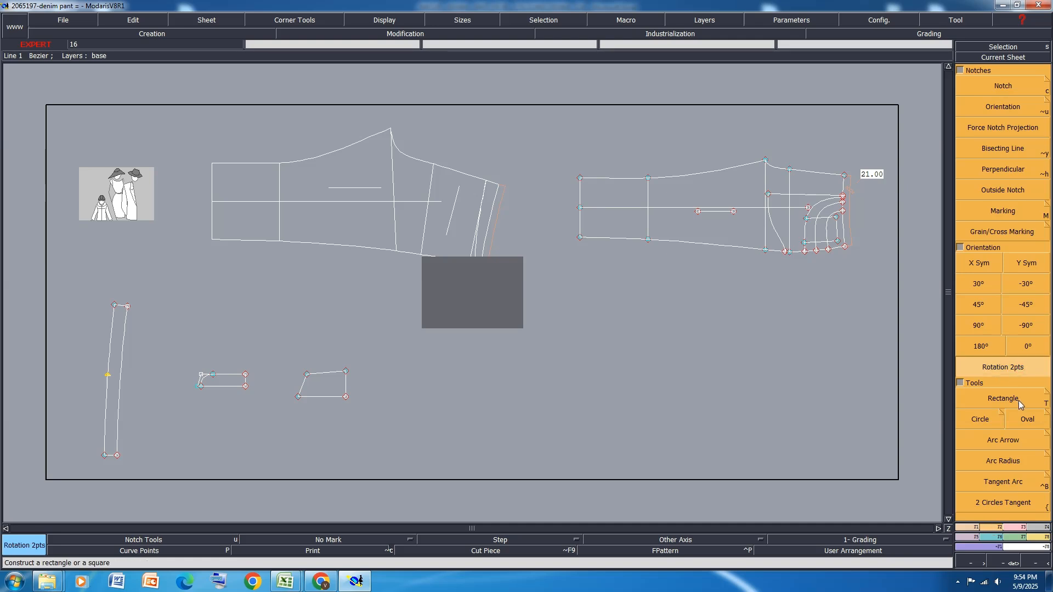
click(1018, 400)
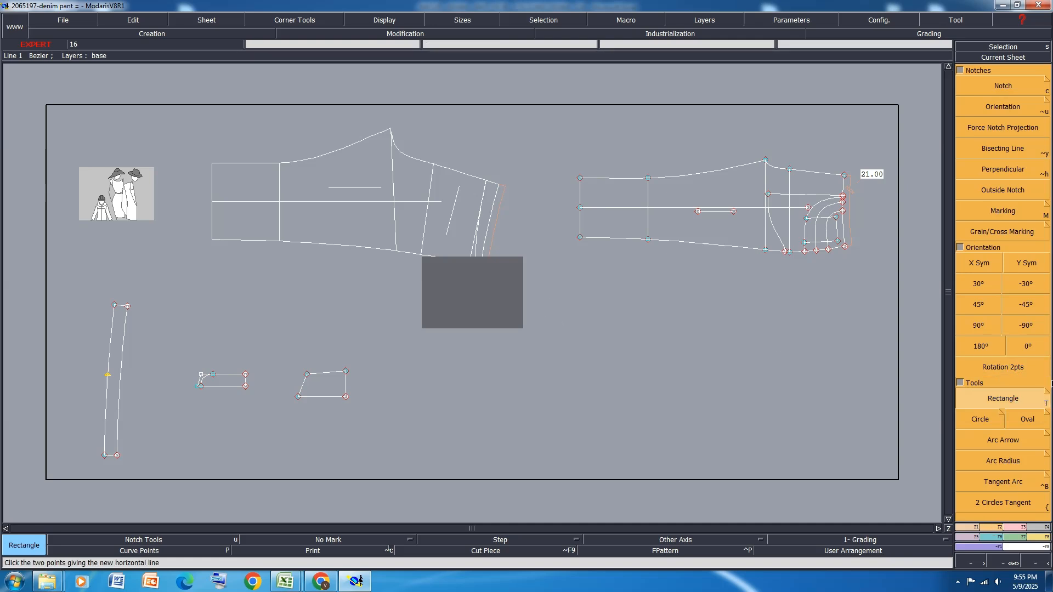
click(519, 287)
click(435, 304)
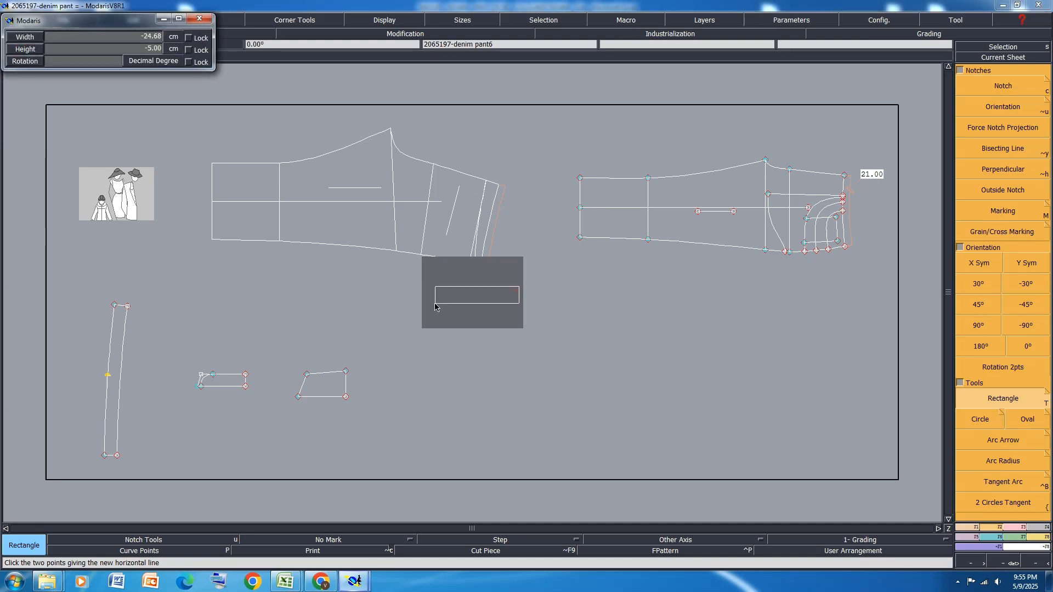
text(72)
key(Return)
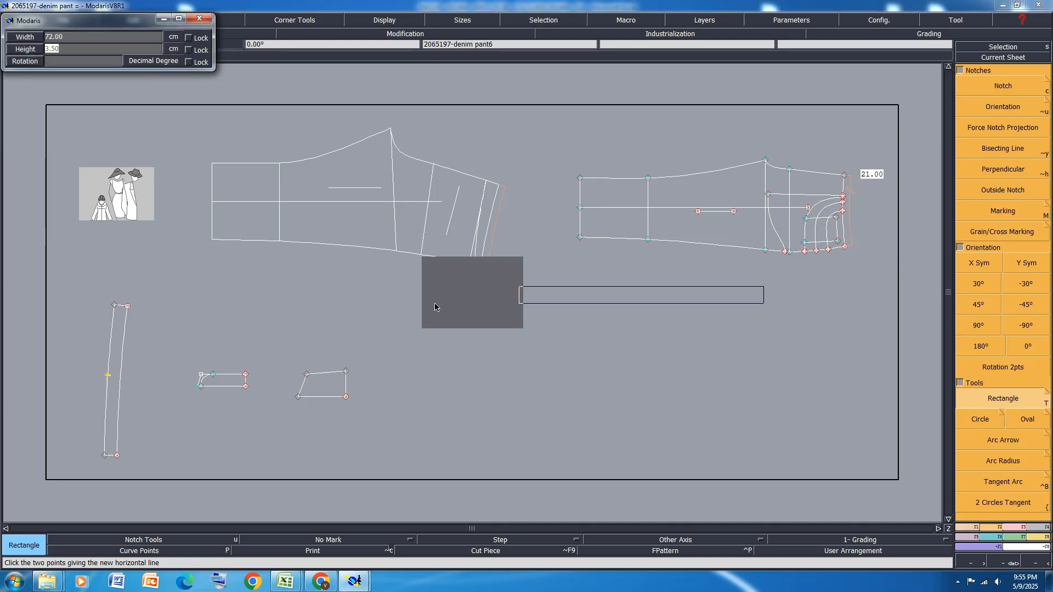
text(2.8)
key(Return)
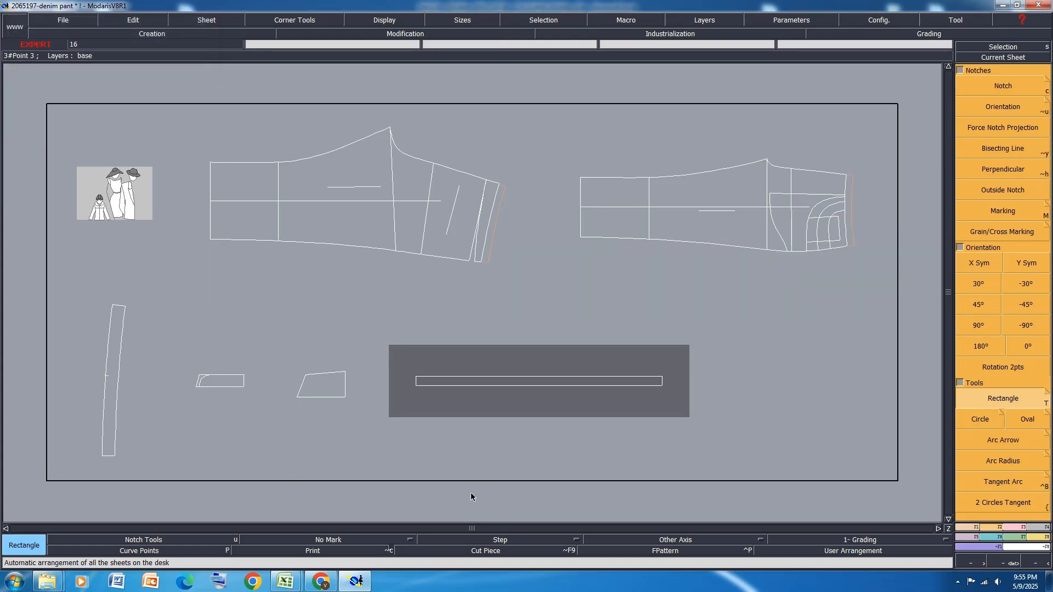
Save the denim pant model and select all pattern sheets together with all their sizes
key(ctrl+s)
click(466, 351)
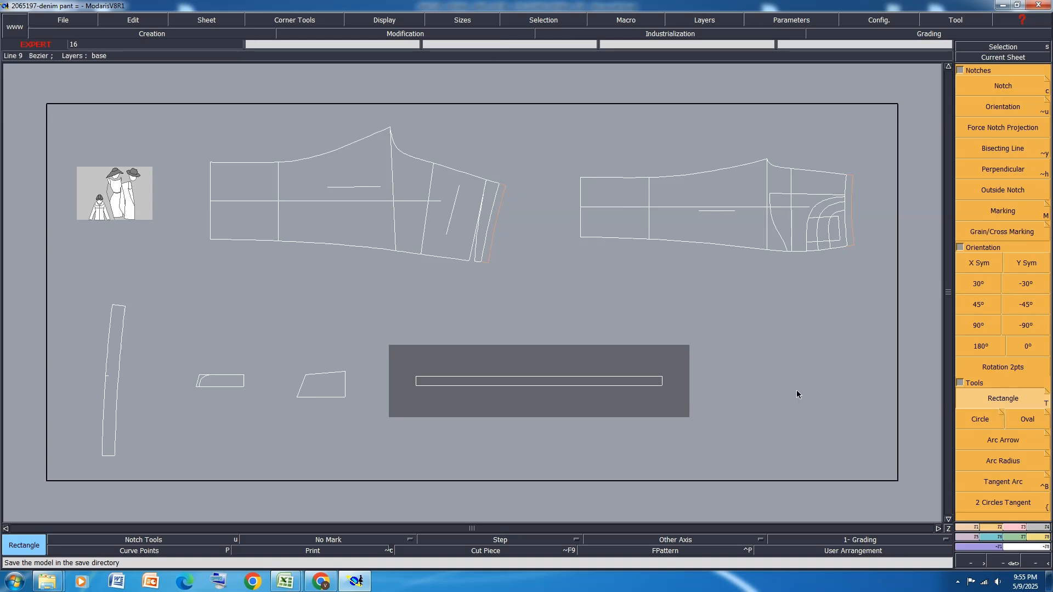
key(ctrl+a)
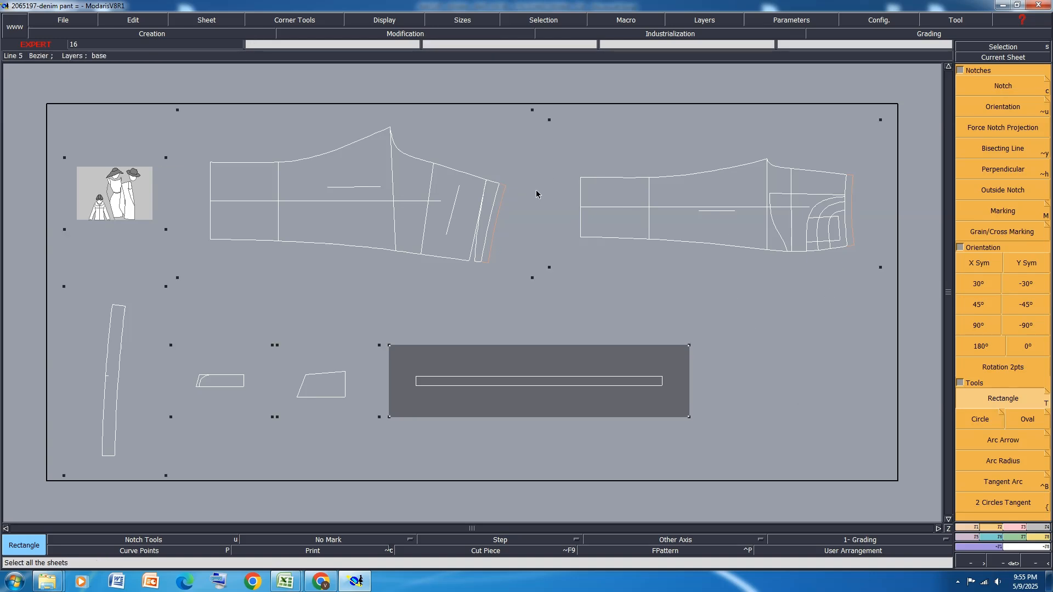
key(F10)
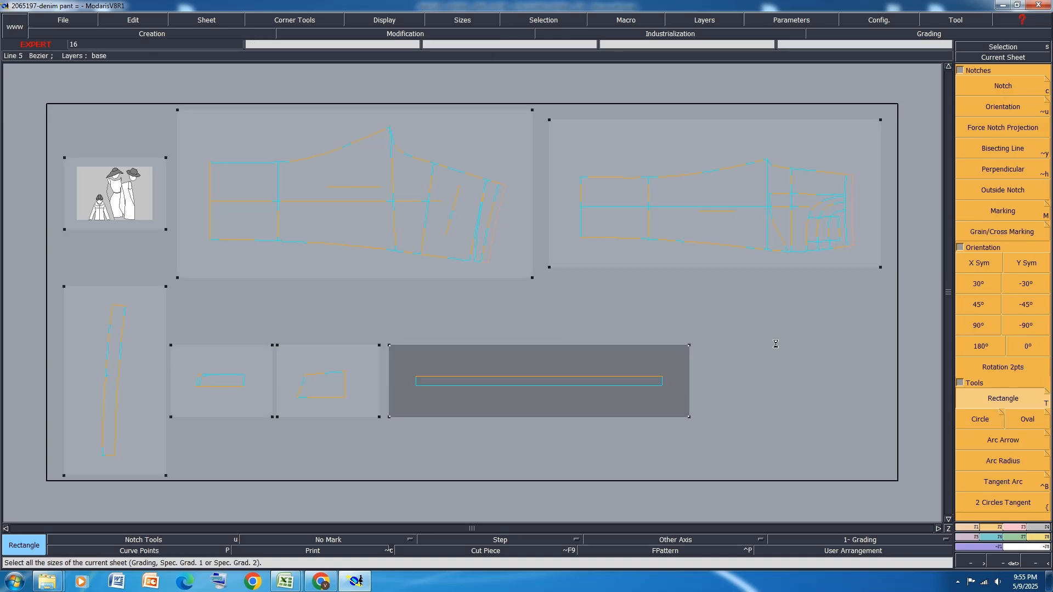
Create a parallel line about 1.5 cm inside the coin pocket's edge nearest the waist on the front pant sheet
scroll(877, 207, up, 3)
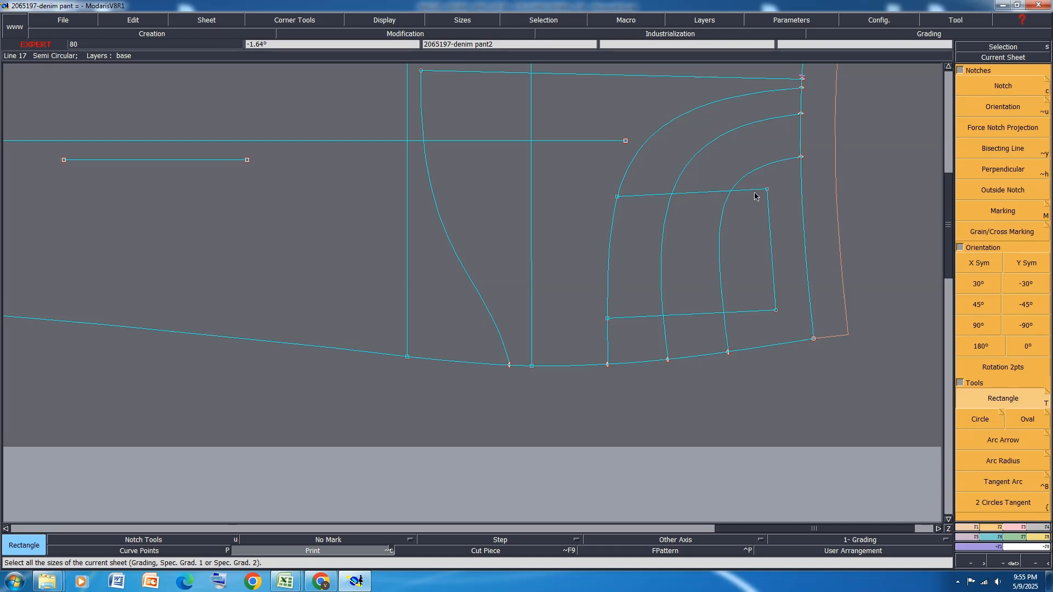
key(shift+s)
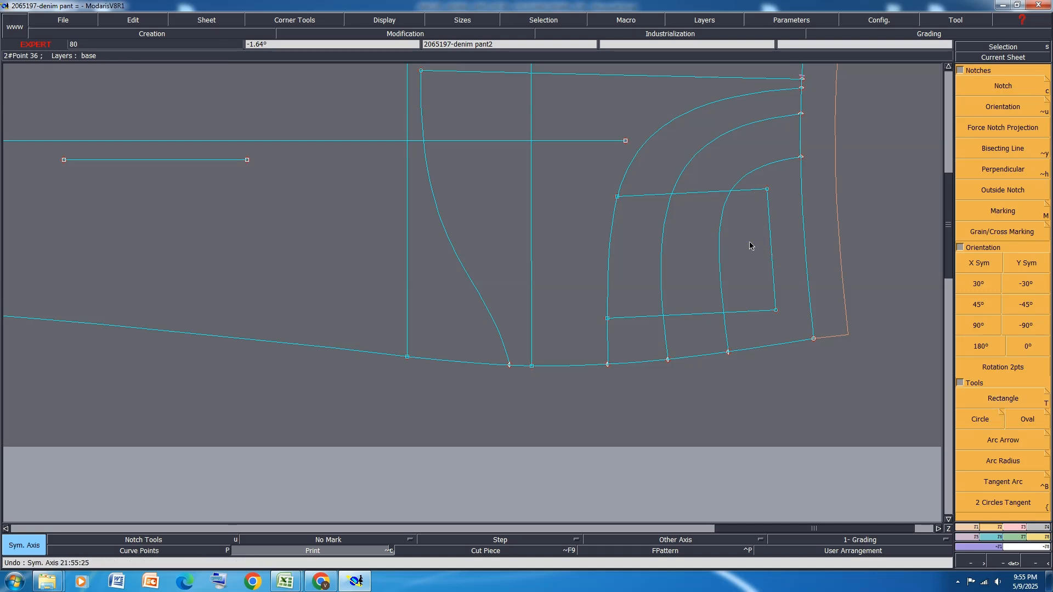
click(970, 530)
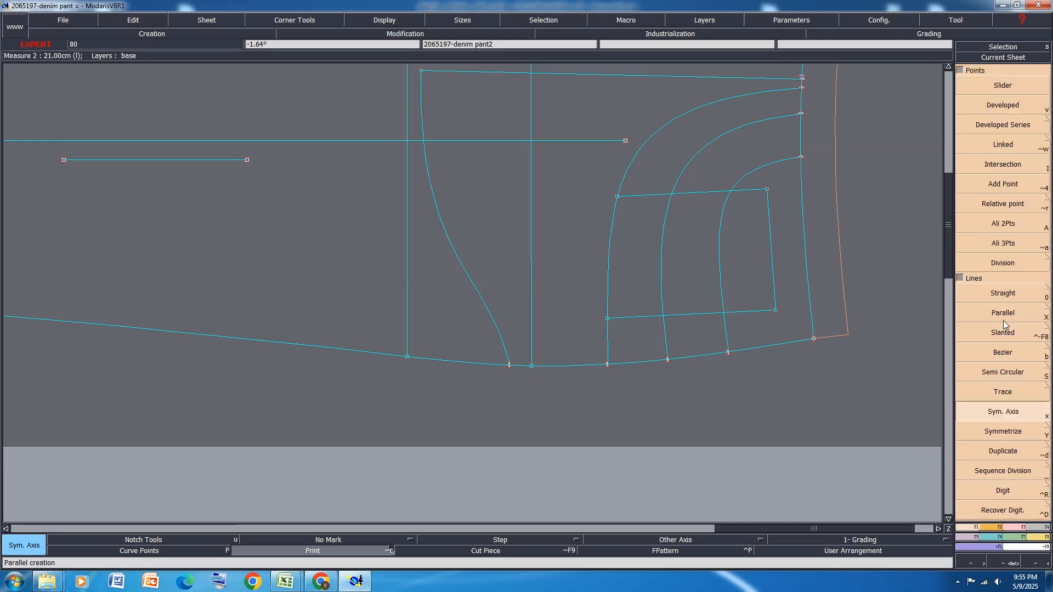
click(1018, 314)
click(755, 262)
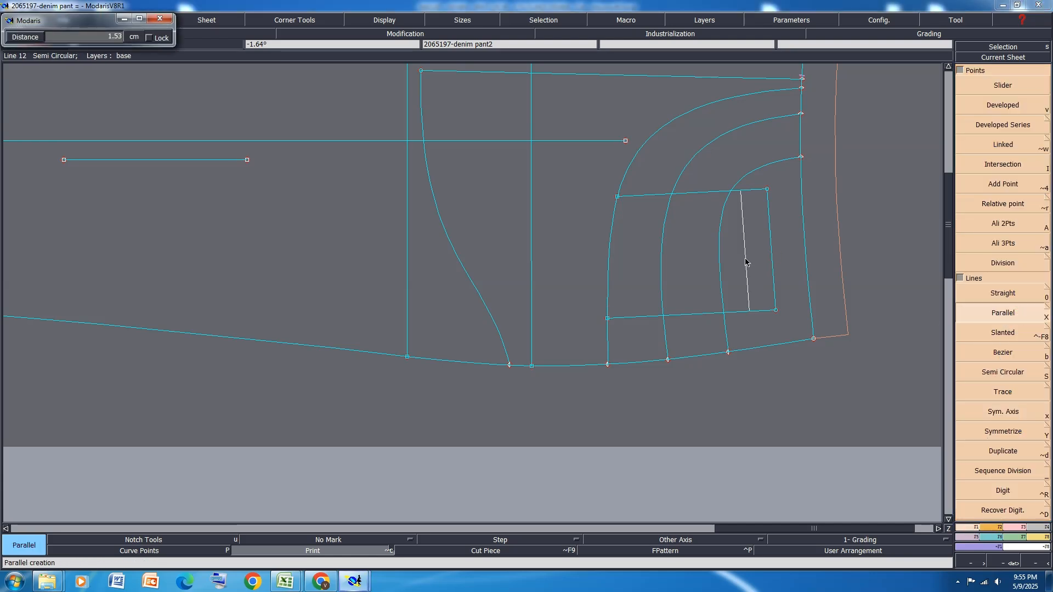
click(744, 263)
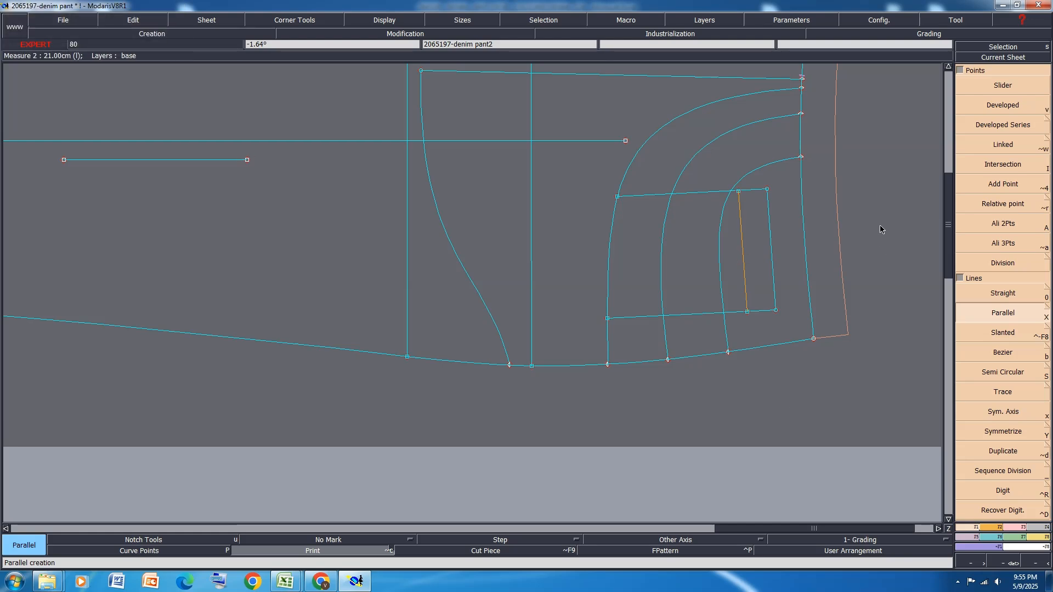
key(ctrl+z)
click(774, 251)
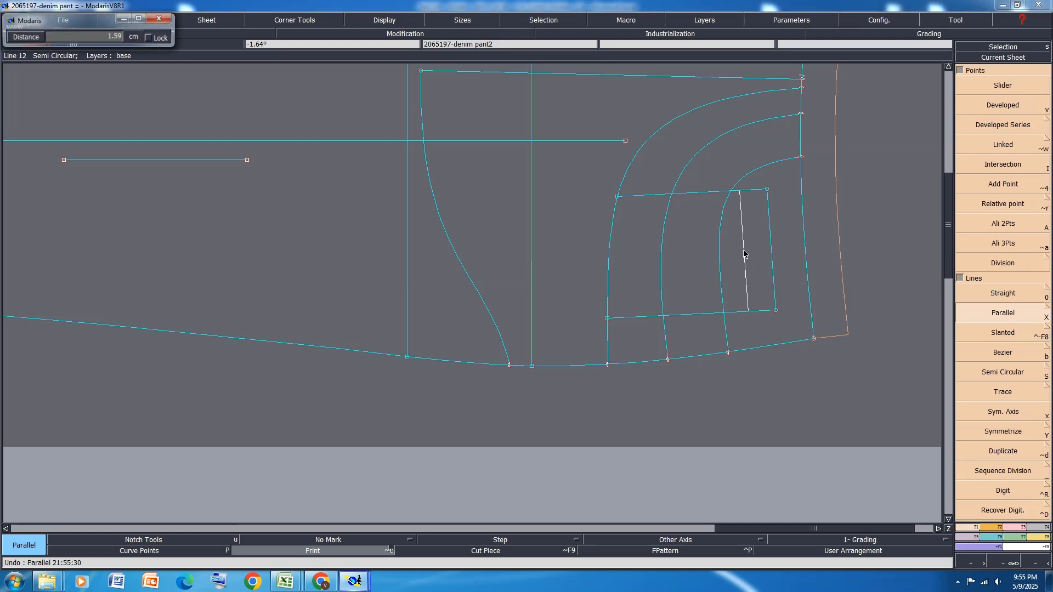
text(1)
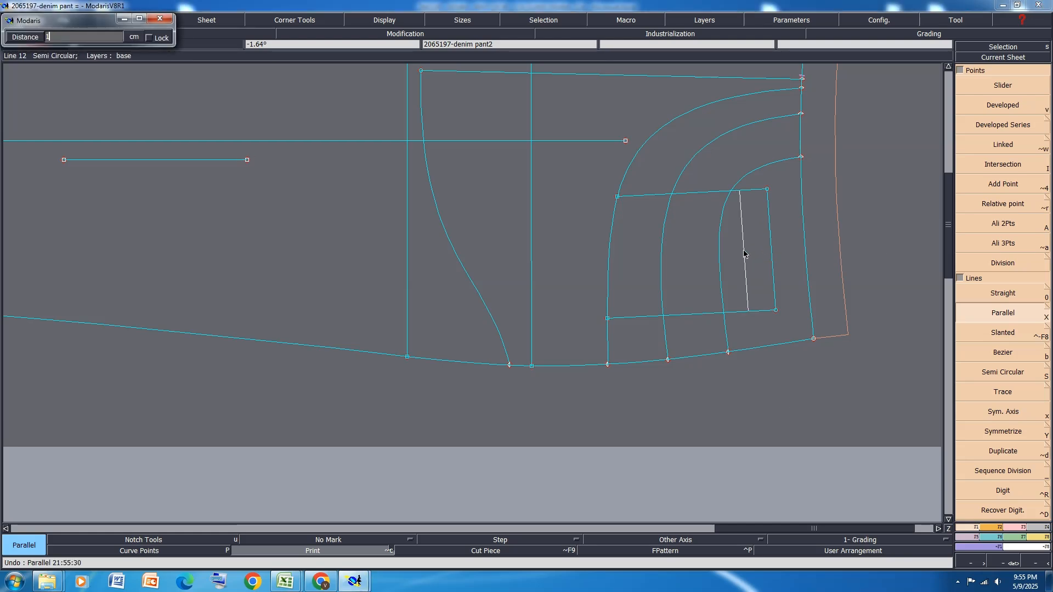
click(744, 254)
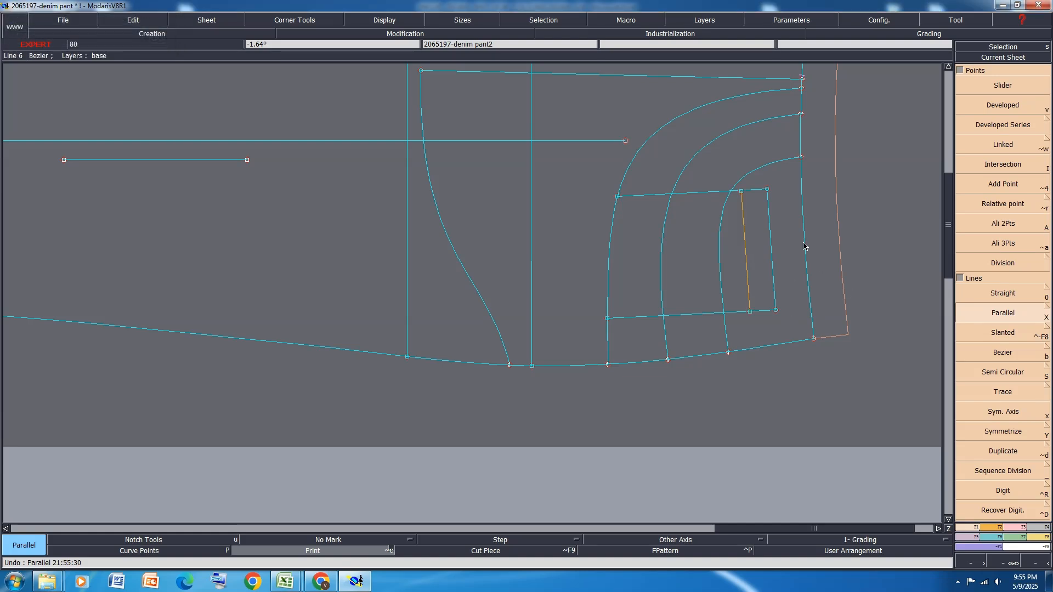
Examine the page 1 garment sketches and the page 2 pocket measurements in the Excel specification, and return to Modaris
mouse_move(285, 582)
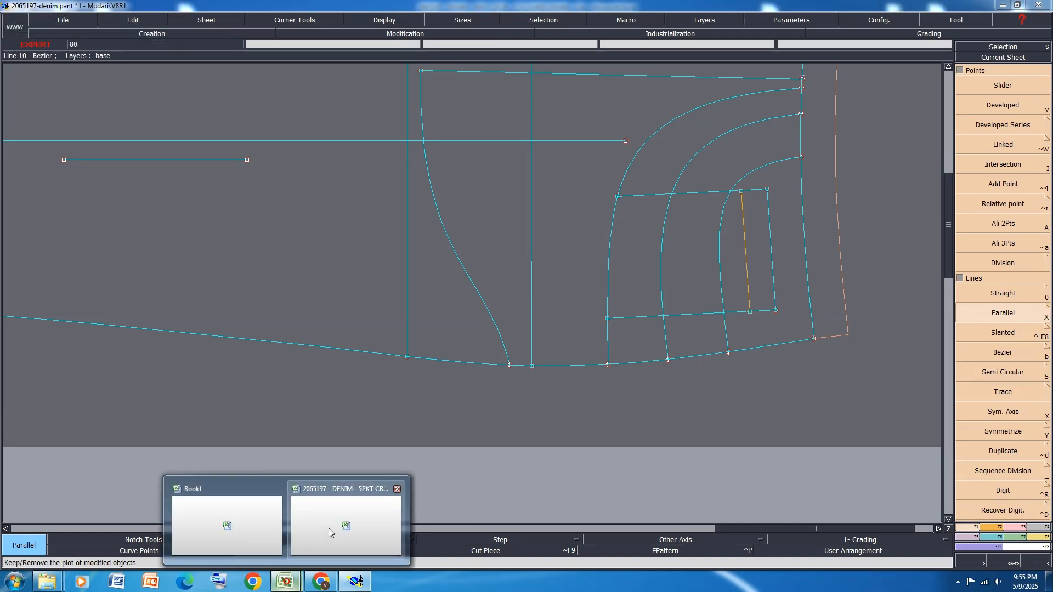
click(329, 532)
scroll(329, 529, down, 1)
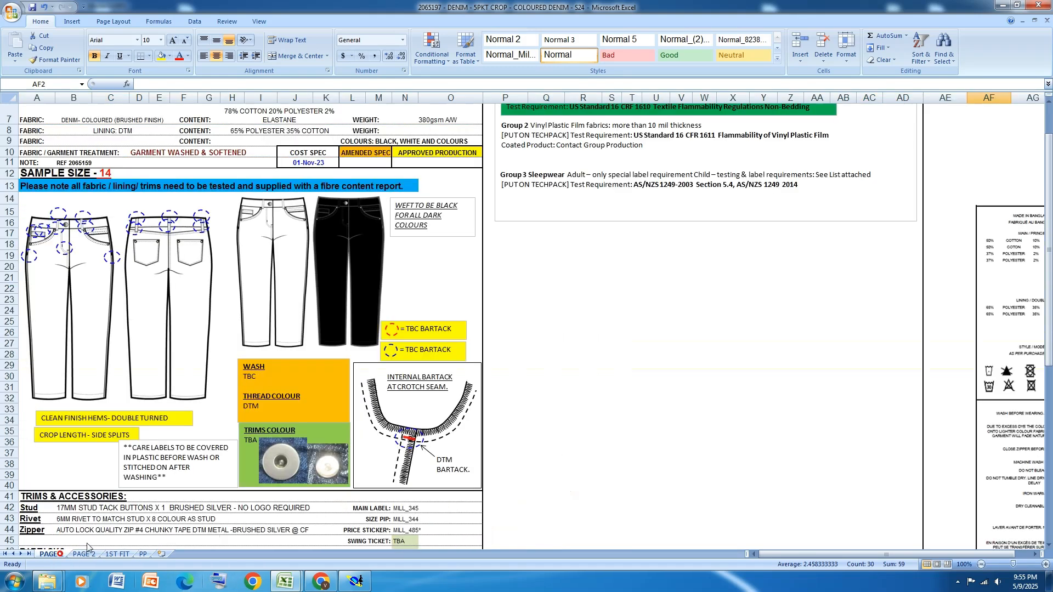
click(55, 554)
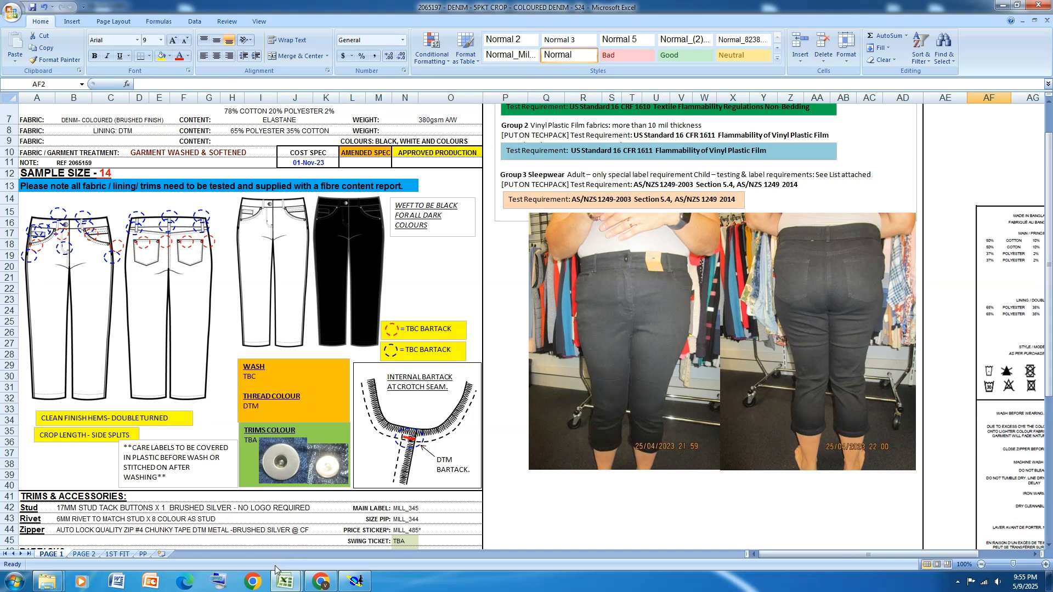
mouse_move(285, 583)
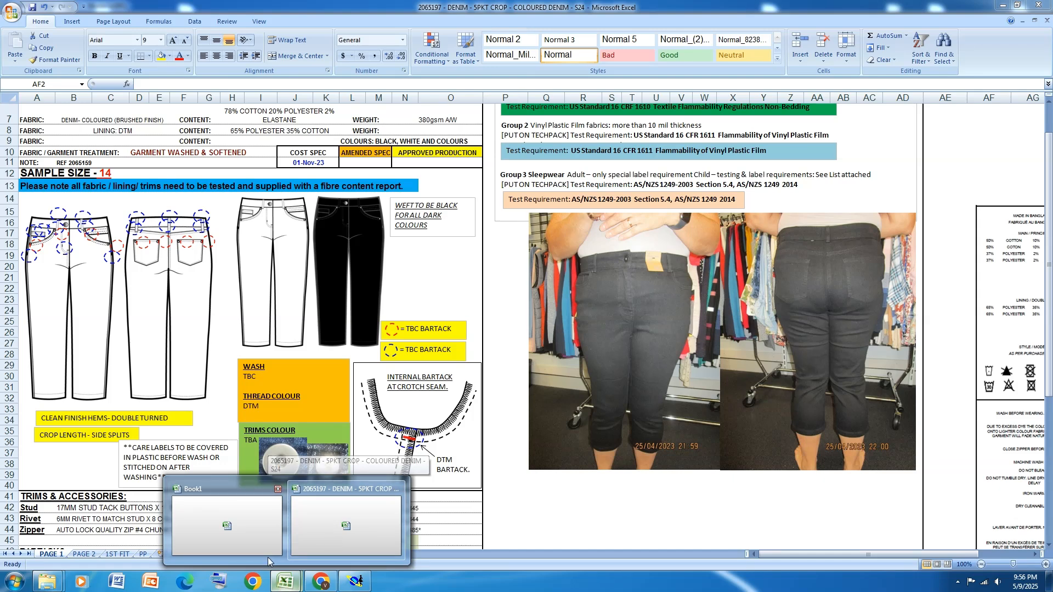
click(83, 552)
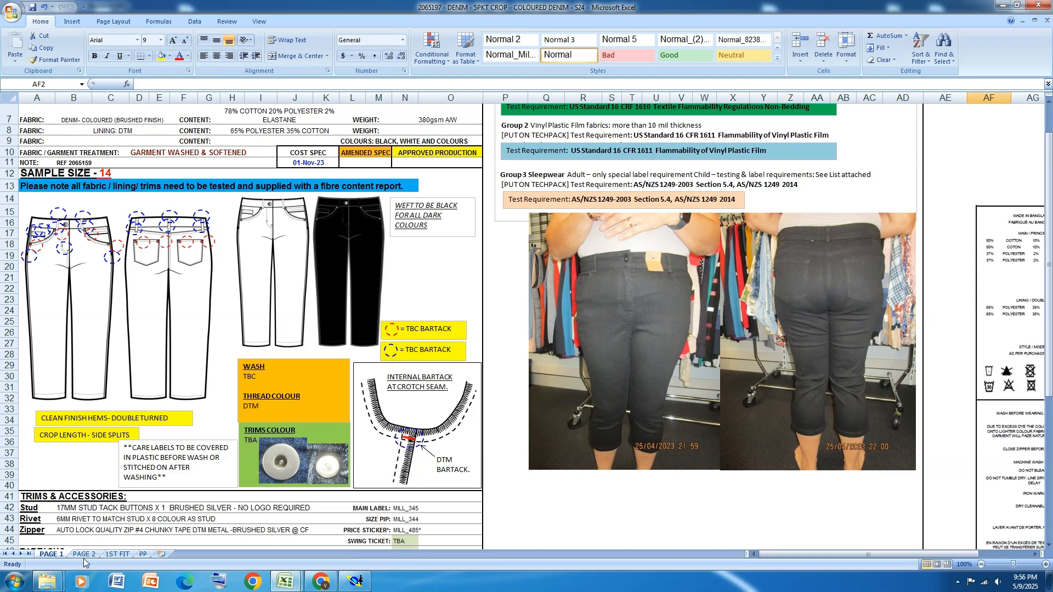
click(83, 551)
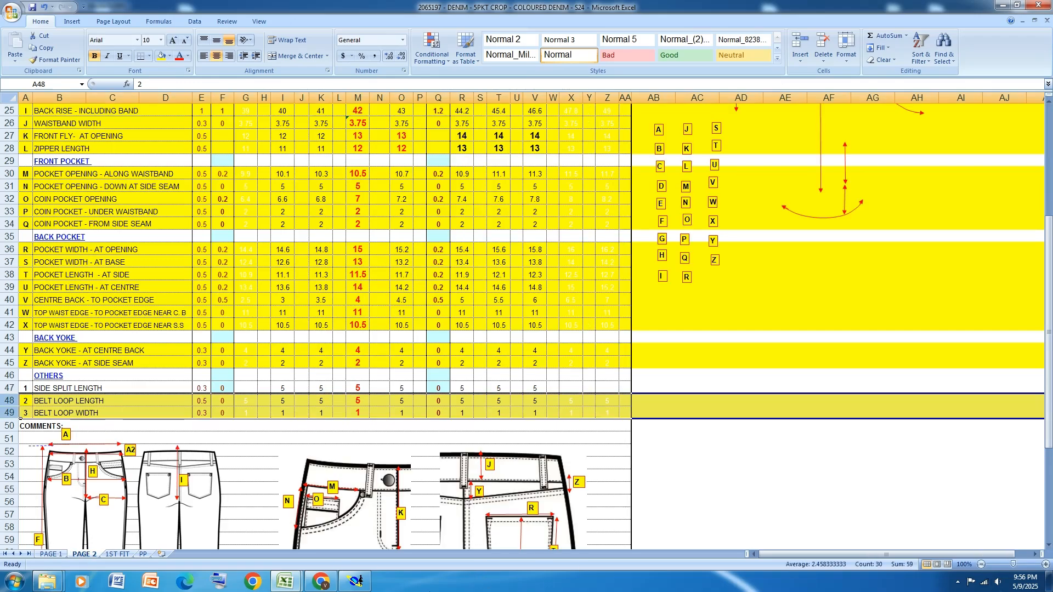
click(355, 581)
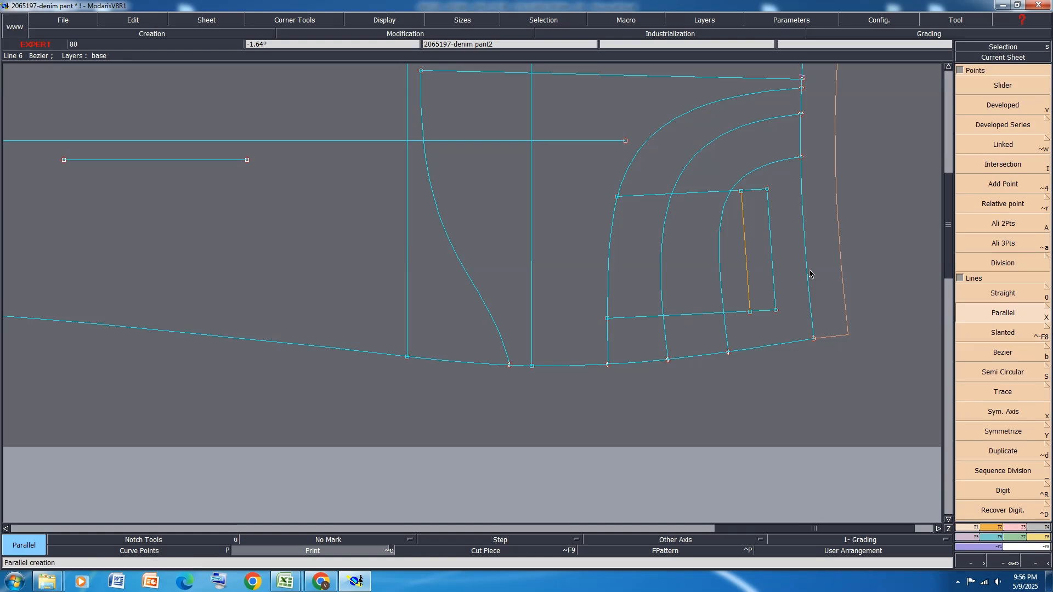
Create a parallel of the front waist seam line 3.5 cm inside the front panel, running across the coin pocket
click(751, 280)
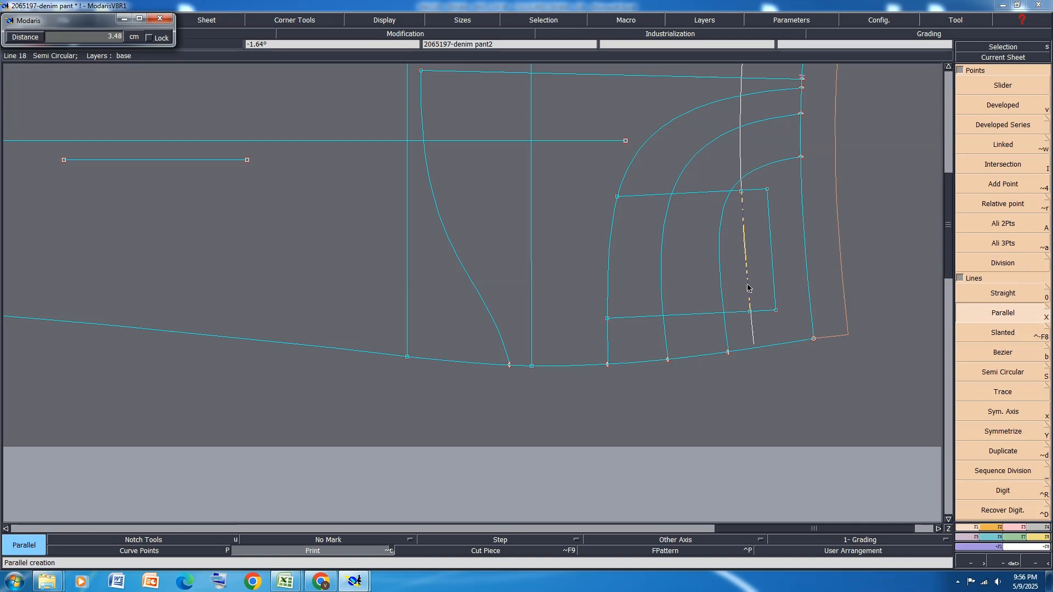
click(748, 288)
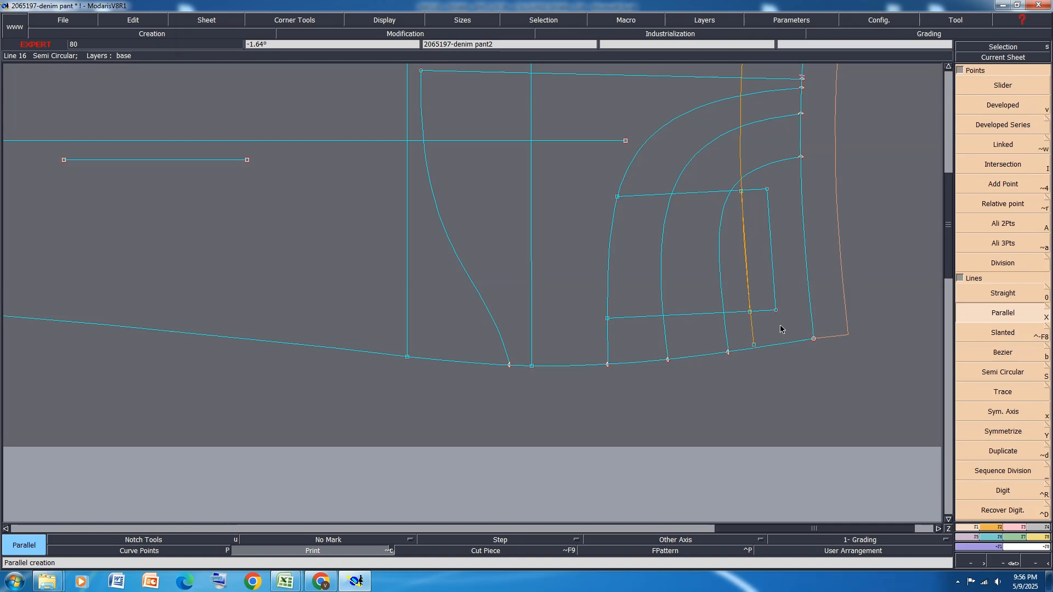
key(ctrl+z)
click(813, 317)
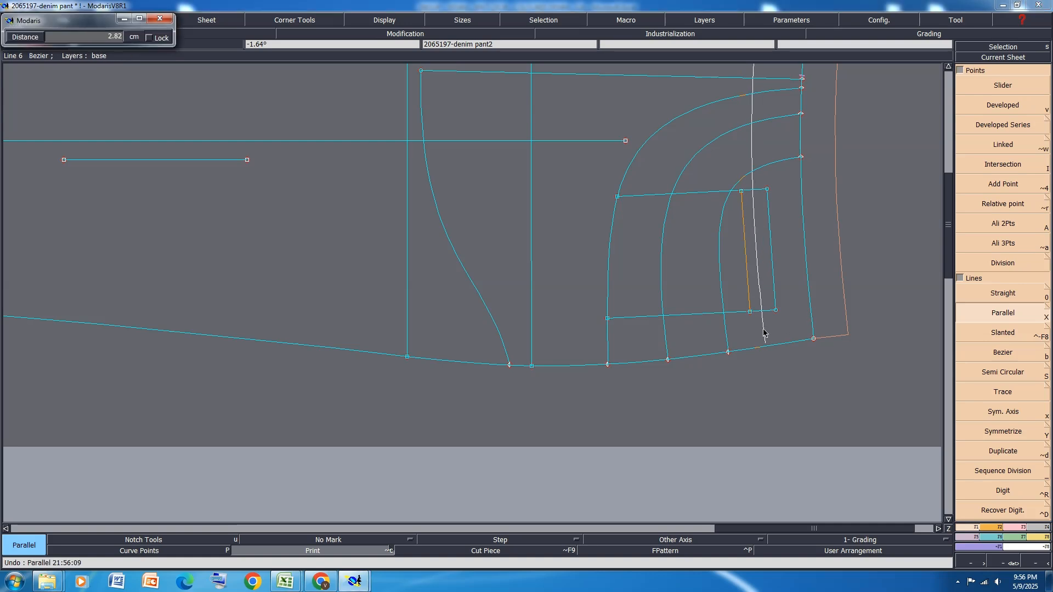
text(3.5)
key(Return)
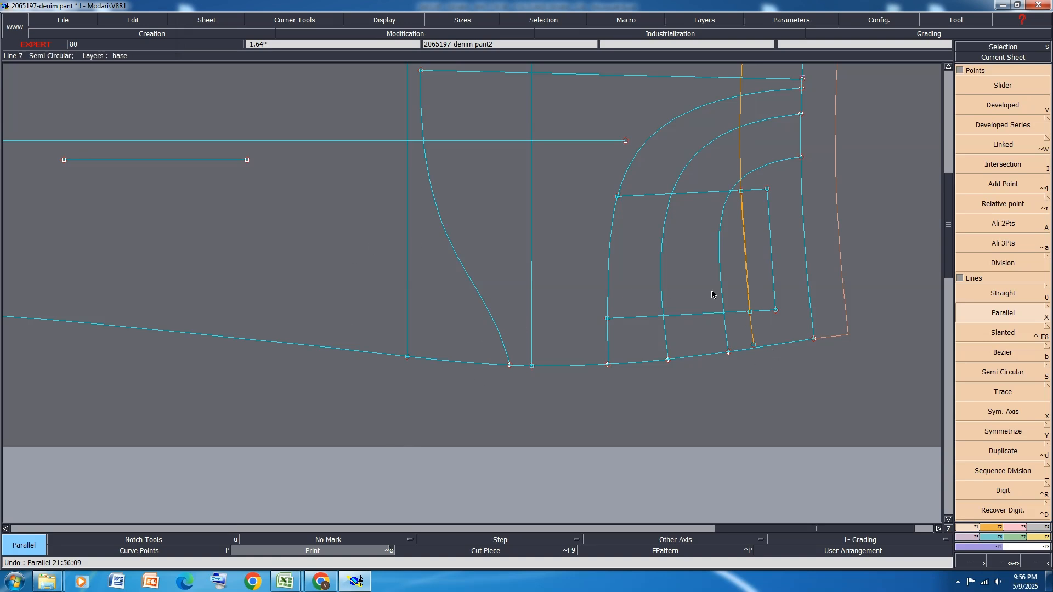
Keep the plot of modified objects as a reference trace and delete the 3.5 cm parallel of the waist seam
click(347, 551)
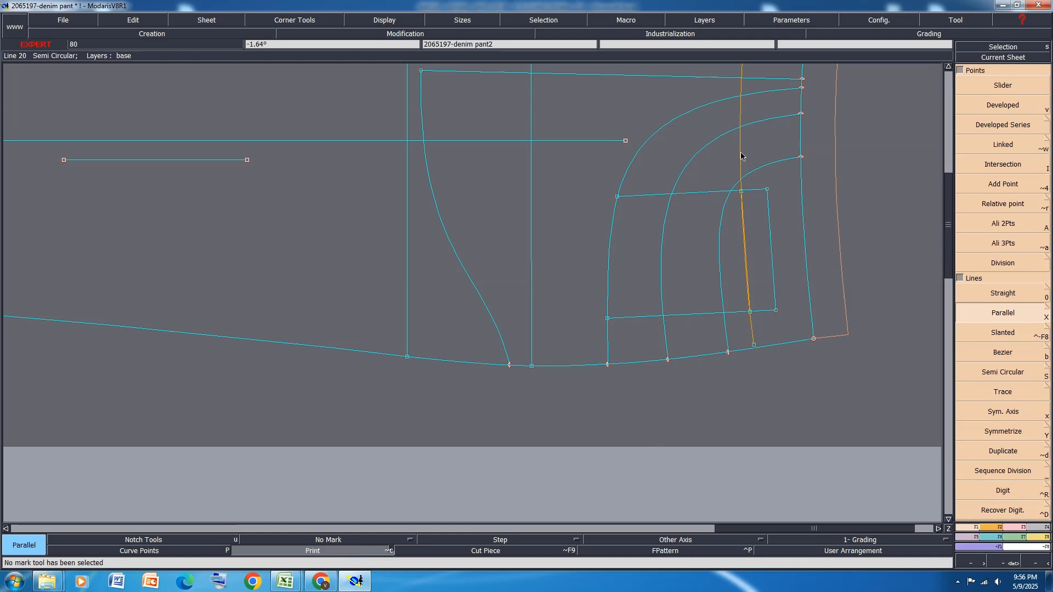
key(Delete)
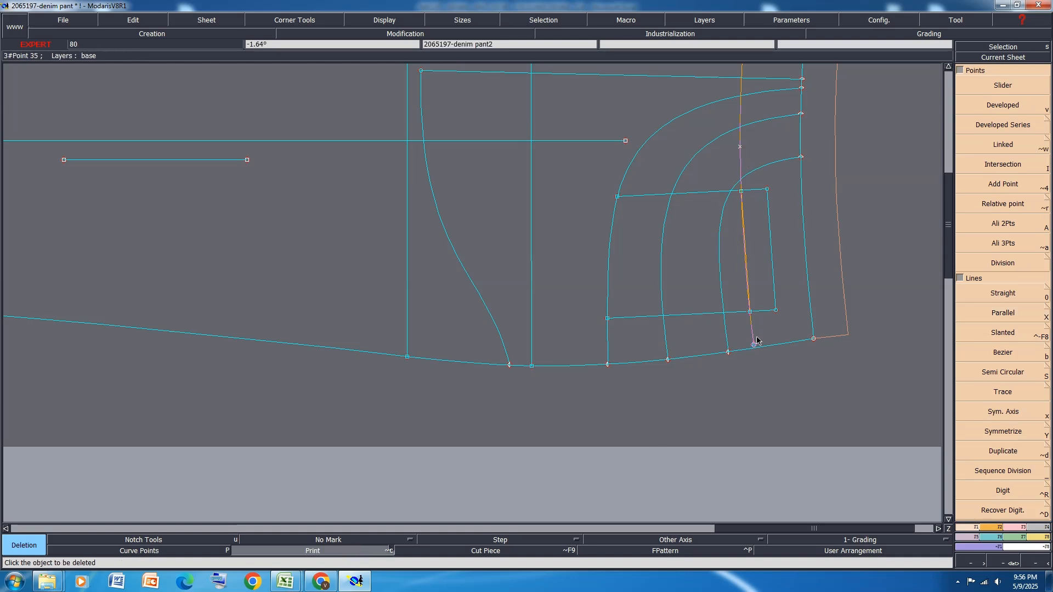
click(741, 146)
Draw a straight line about 15 cm long near the deleted parallel's trace, from just outside the side seam past the outer pocket curve
key(0)
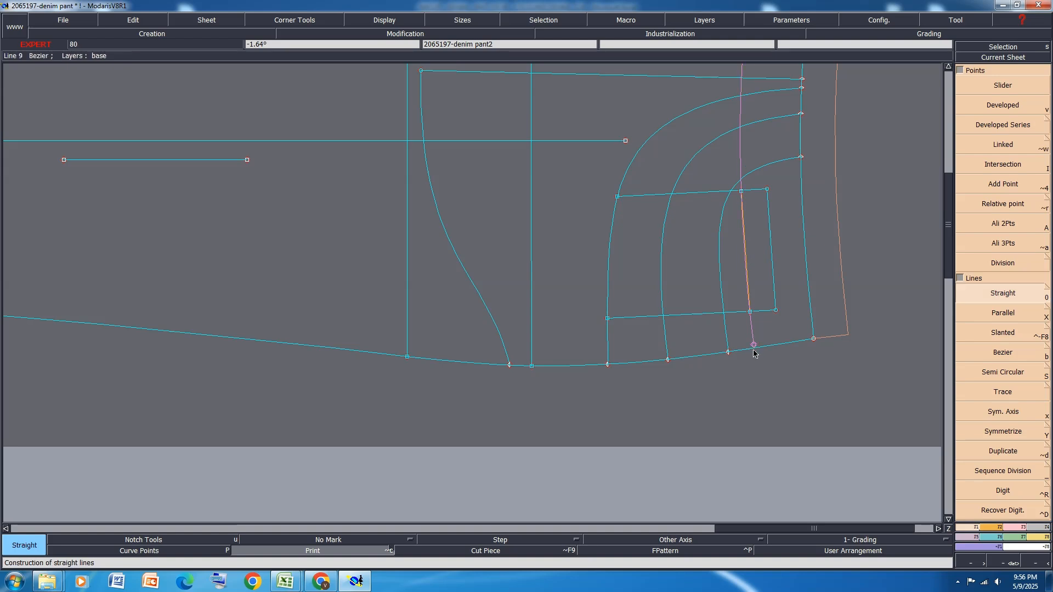
click(756, 355)
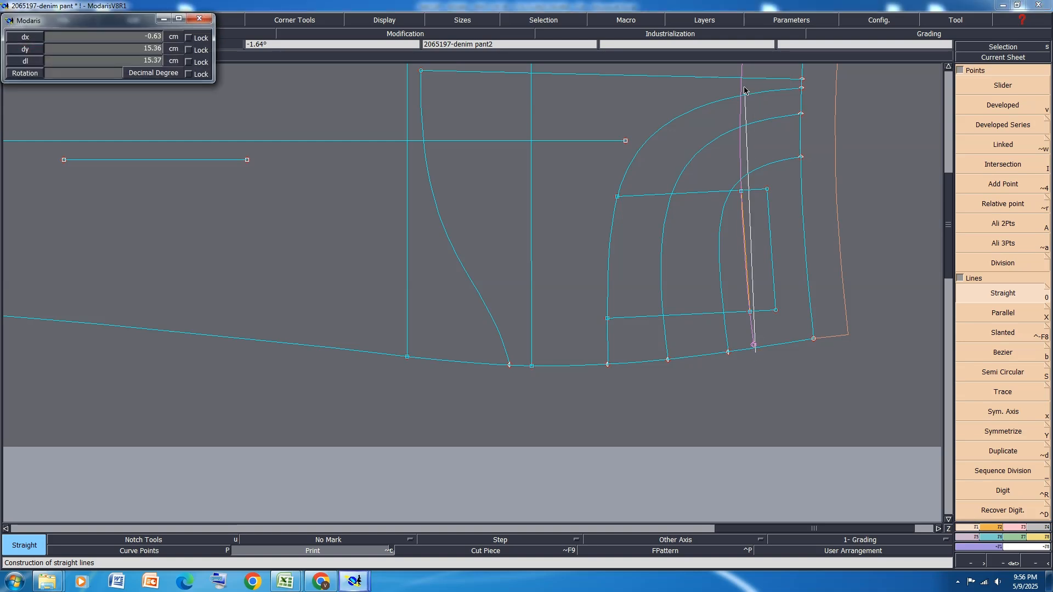
click(740, 88)
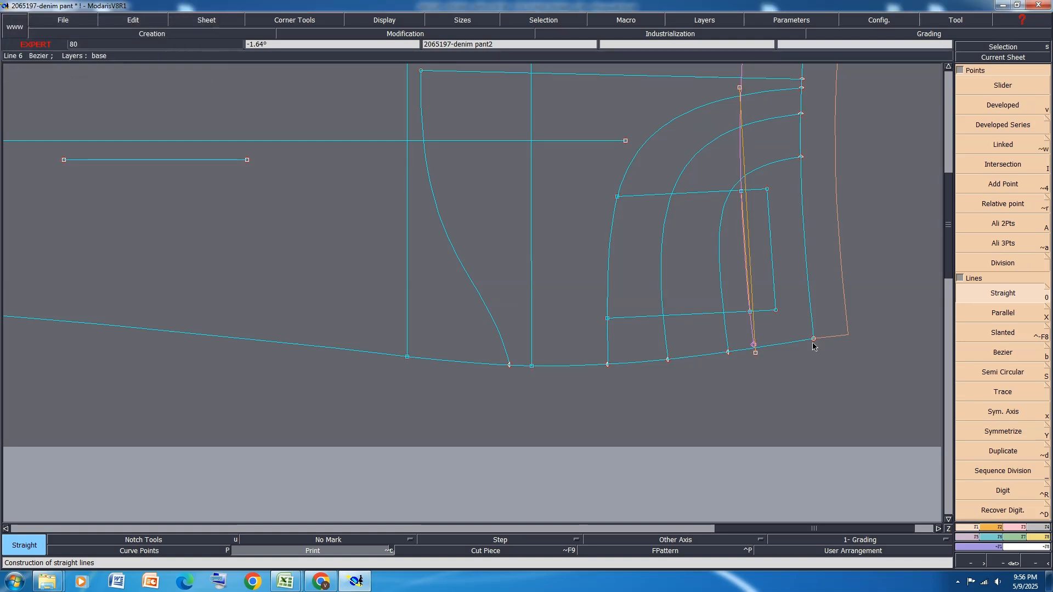
Reshape both end points of the new straight line so that it aligns with the parallel line inside the coin pocket
scroll(795, 213, up, 1)
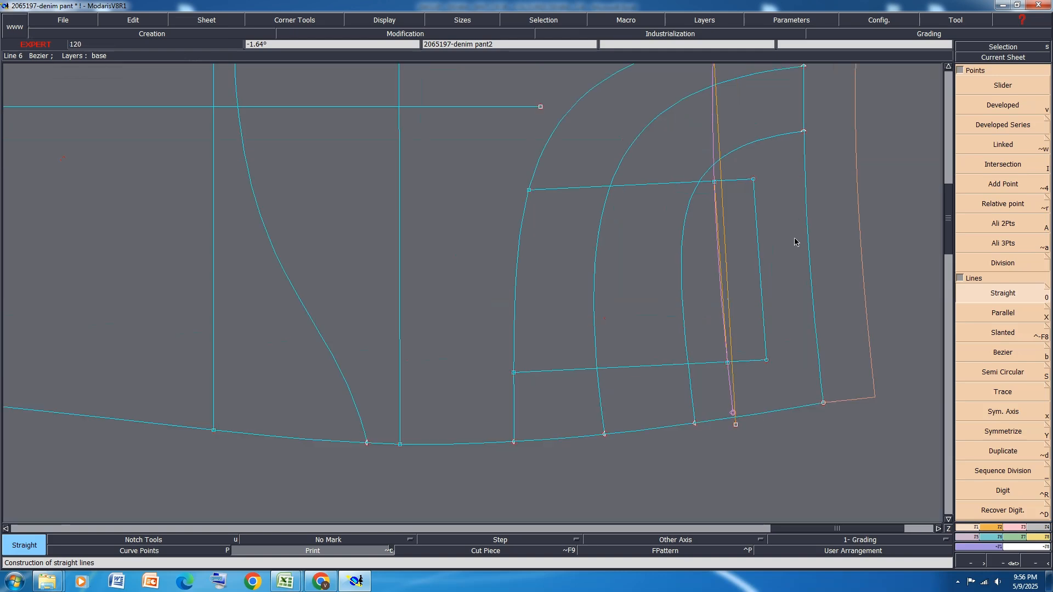
key(r)
click(735, 426)
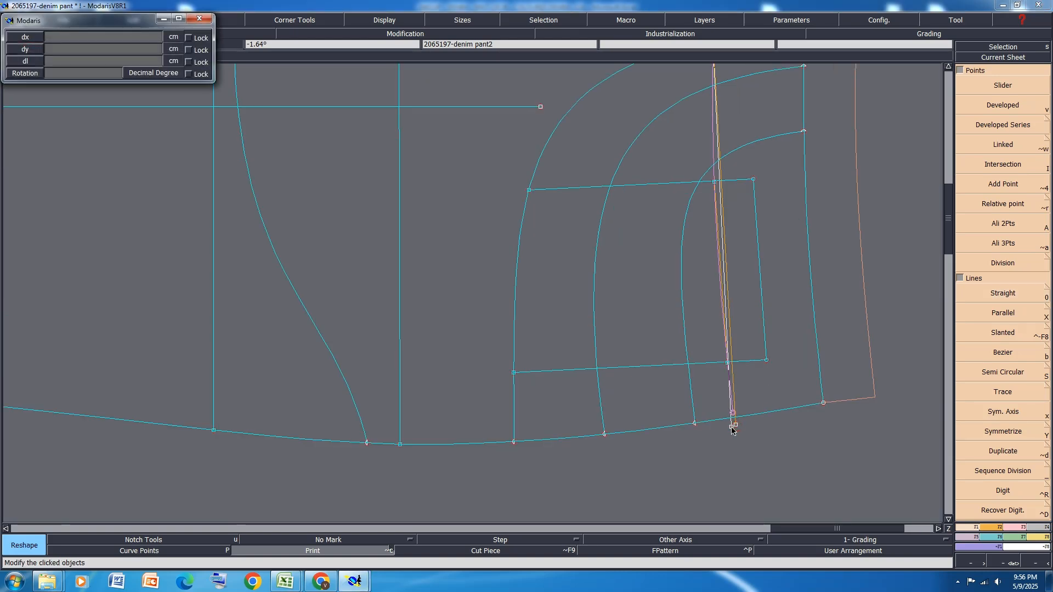
click(732, 427)
scroll(731, 423, down, 2)
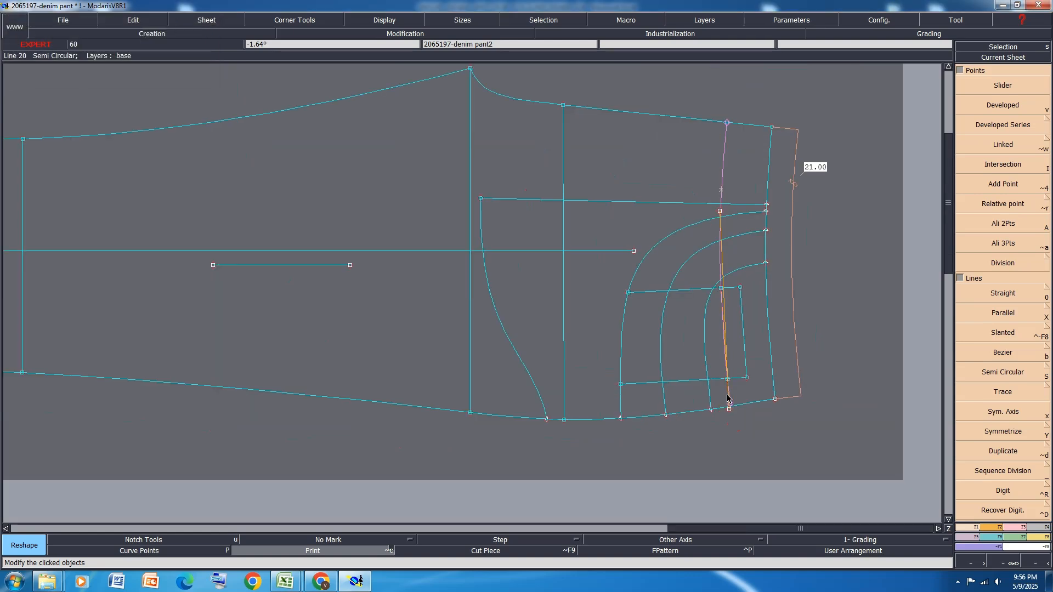
scroll(738, 218, up, 2)
click(699, 206)
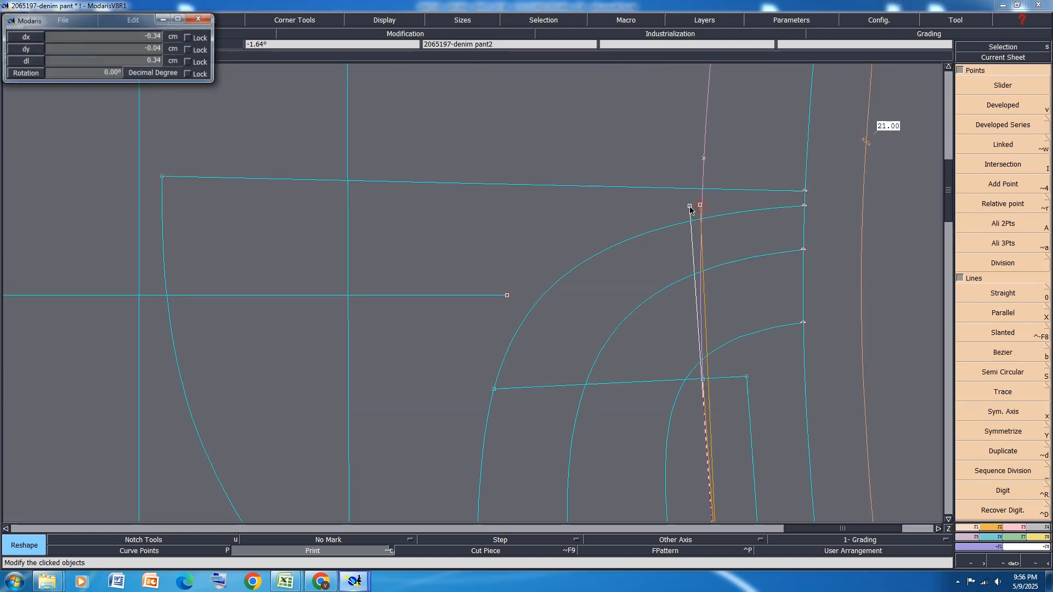
click(693, 208)
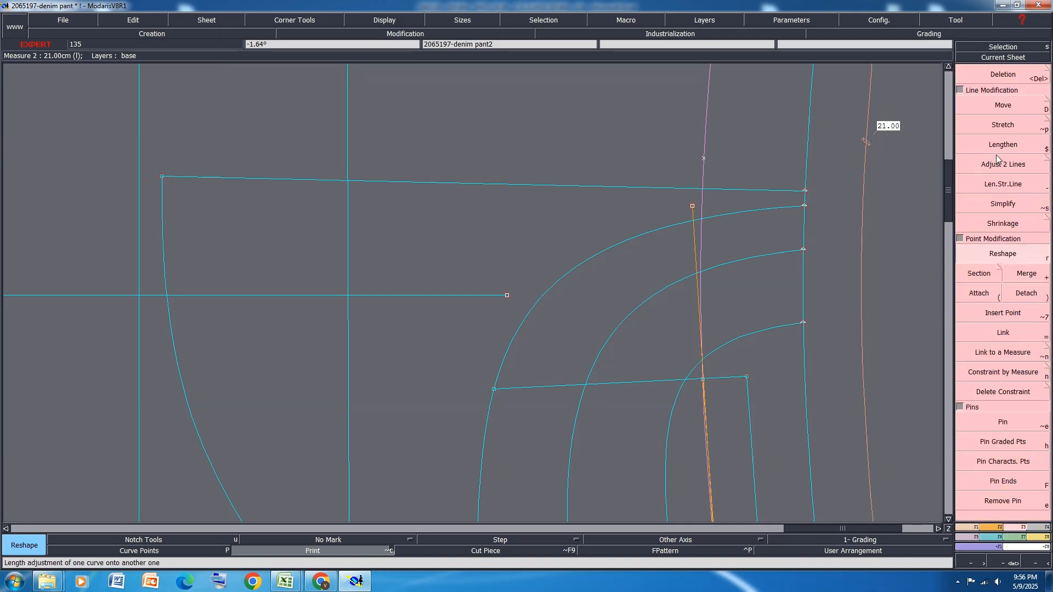
Adjust the straight line's ends to meet the outer pocket curve and the side seam, and save the denim pant model
click(1010, 169)
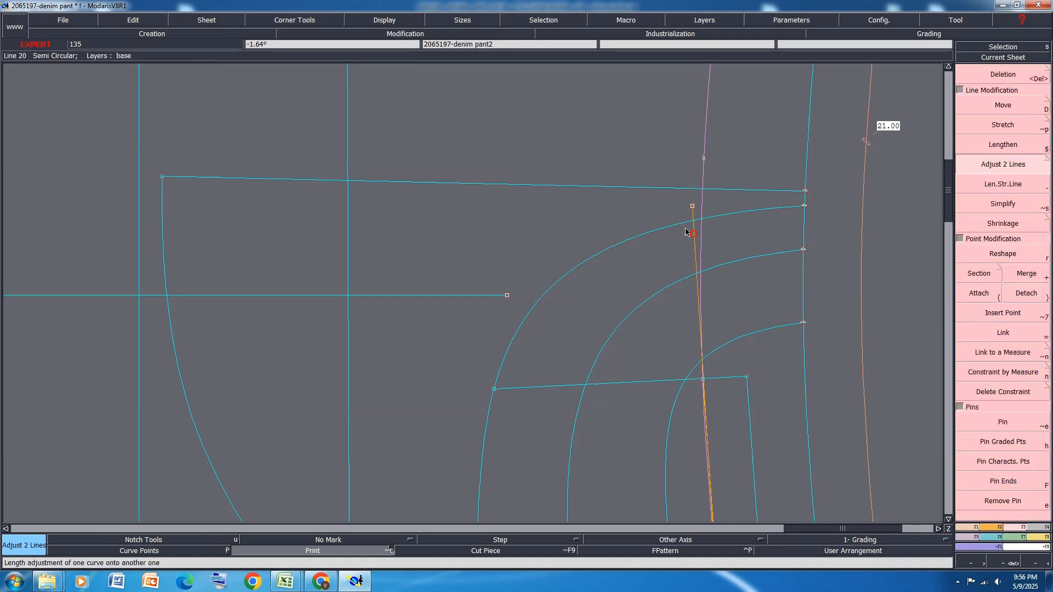
scroll(705, 202, down, 3)
scroll(722, 423, up, 3)
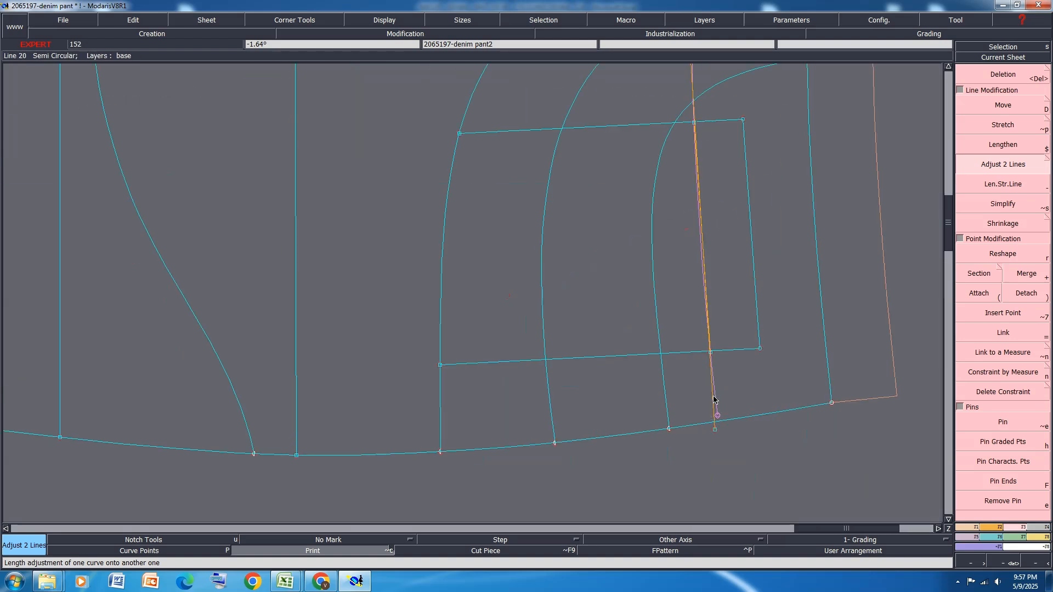
click(712, 423)
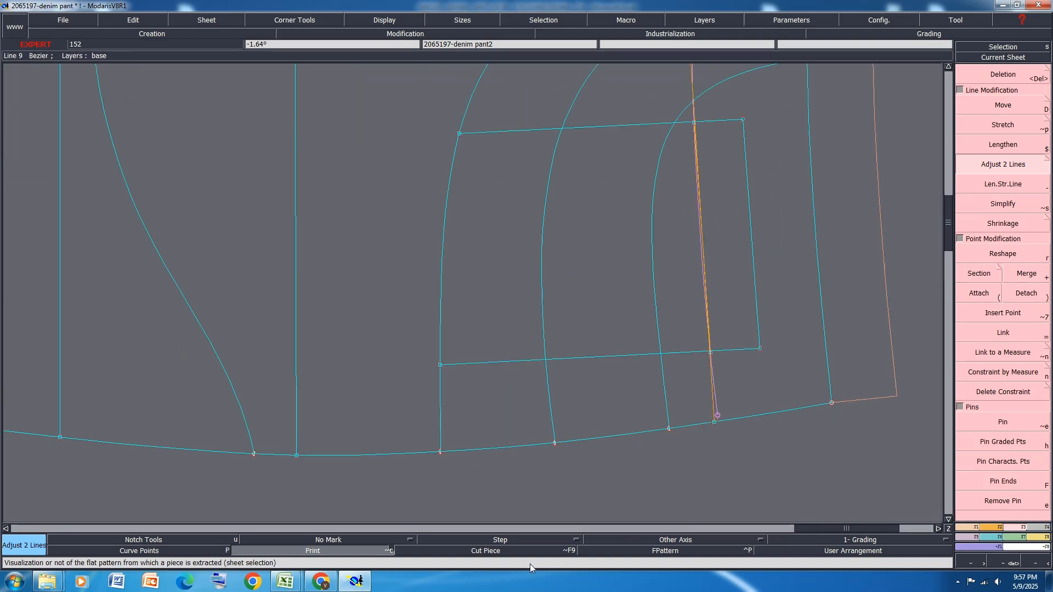
click(718, 348)
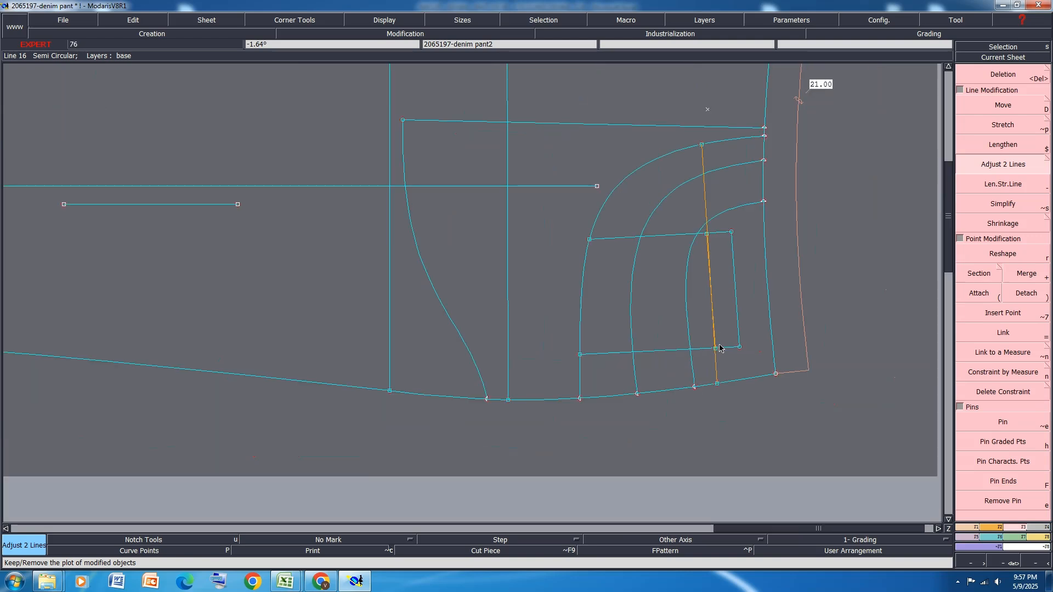
key(ctrl+s)
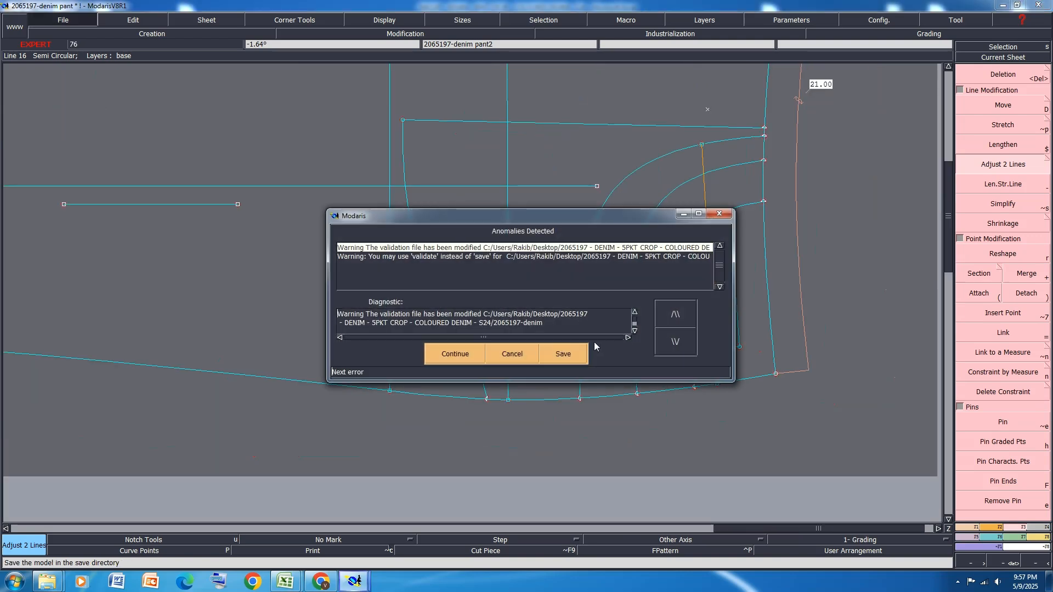
click(466, 354)
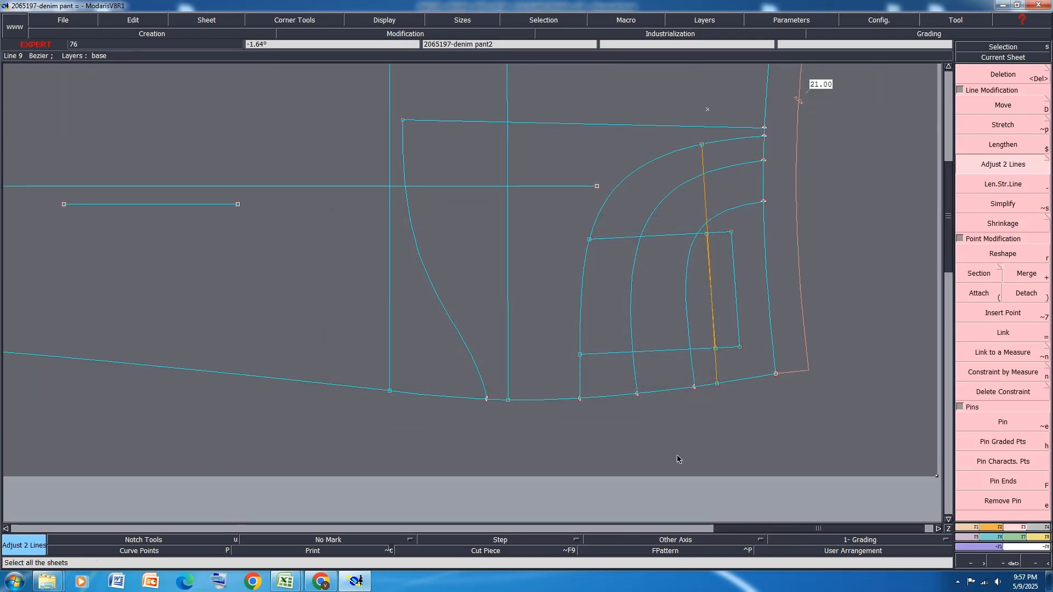
Display all the pattern sheets together and save the denim pant model
key(F12)
key(F11)
key(F12)
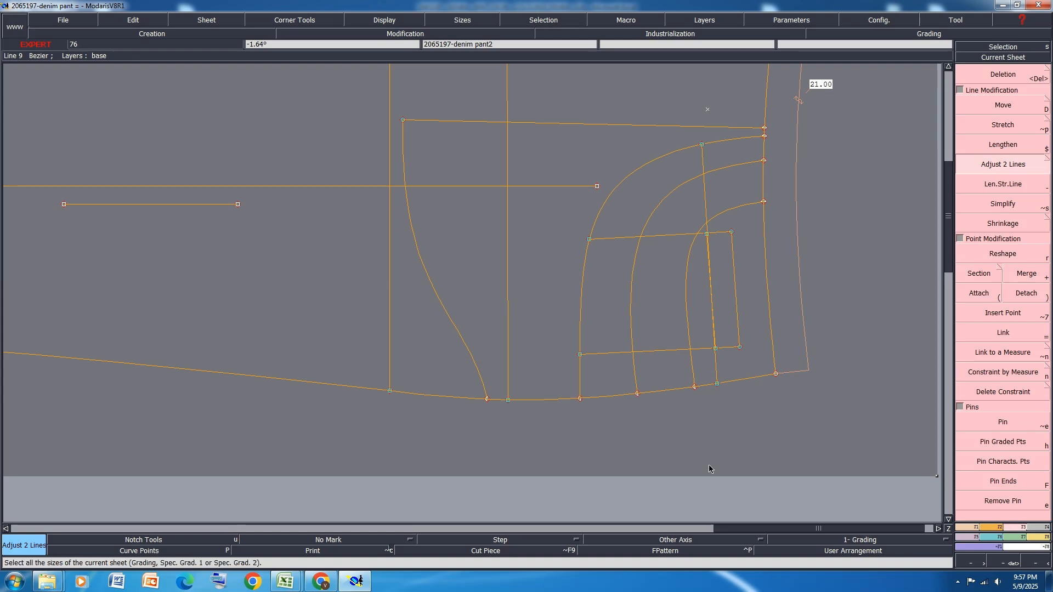
key(j)
key(ctrl+s)
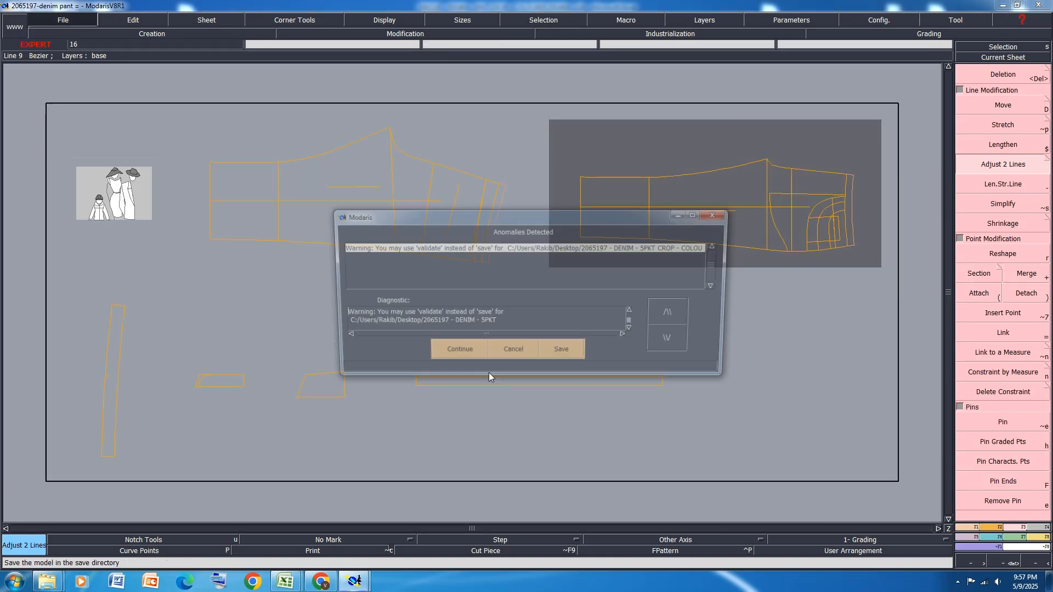
click(462, 356)
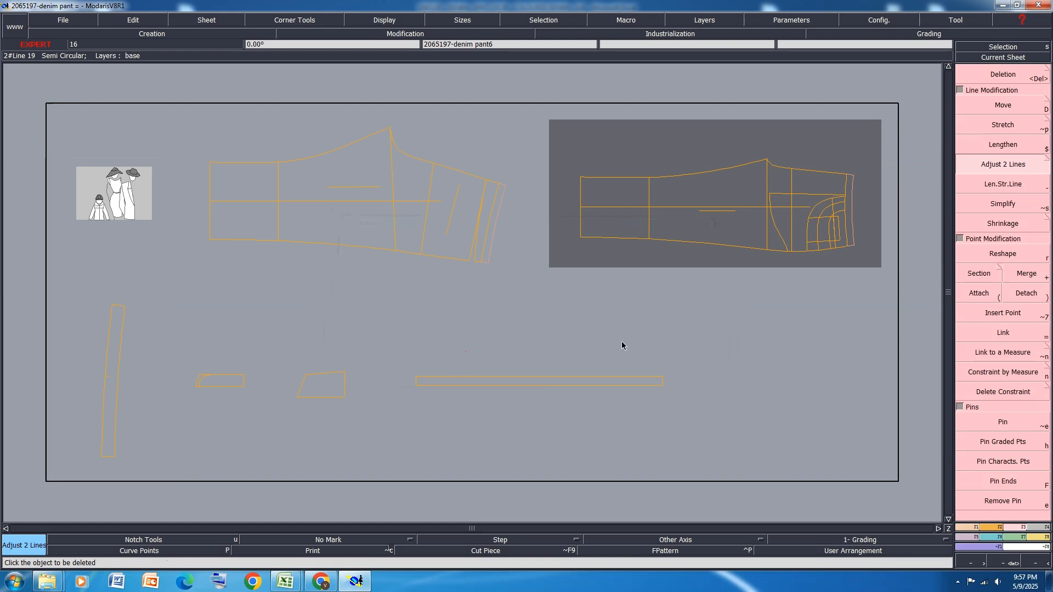
Switch to the Excel size specification and fill the two waist circumference rows, 11 and 12, with orange
mouse_move(285, 581)
click(346, 518)
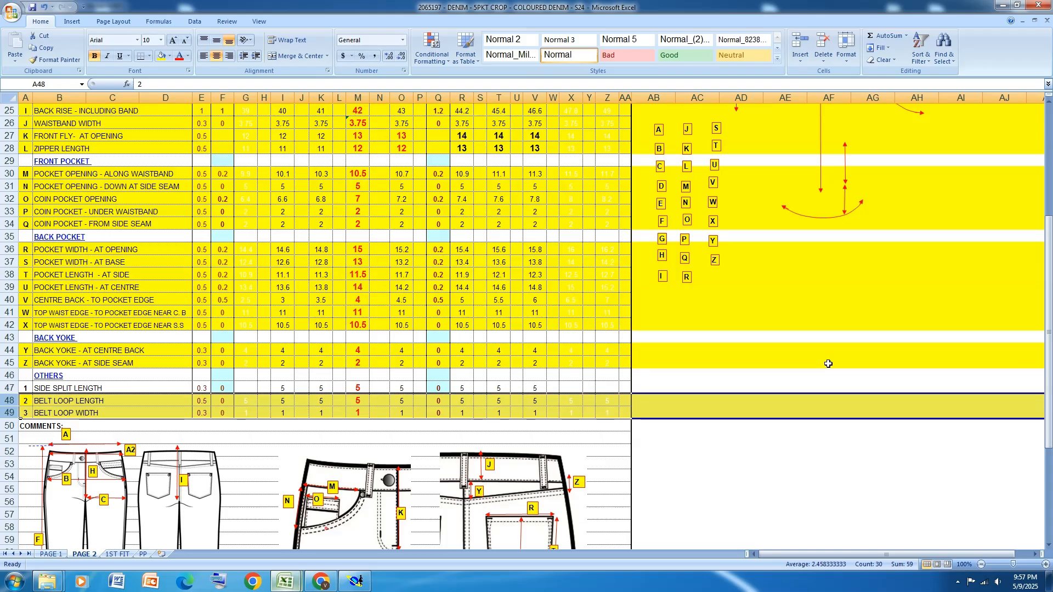
scroll(472, 193, up, 5)
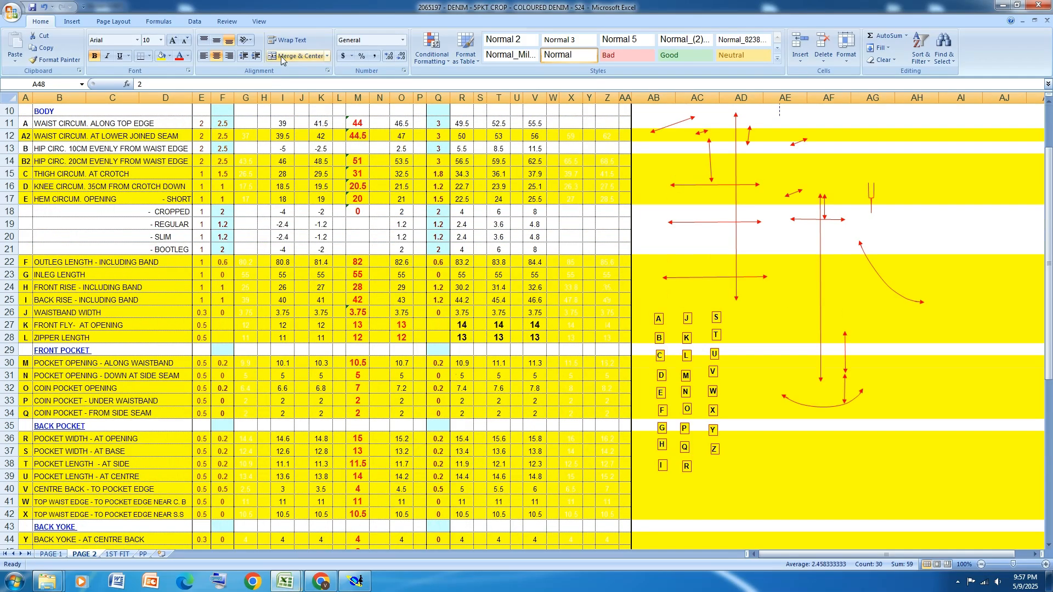
click(170, 57)
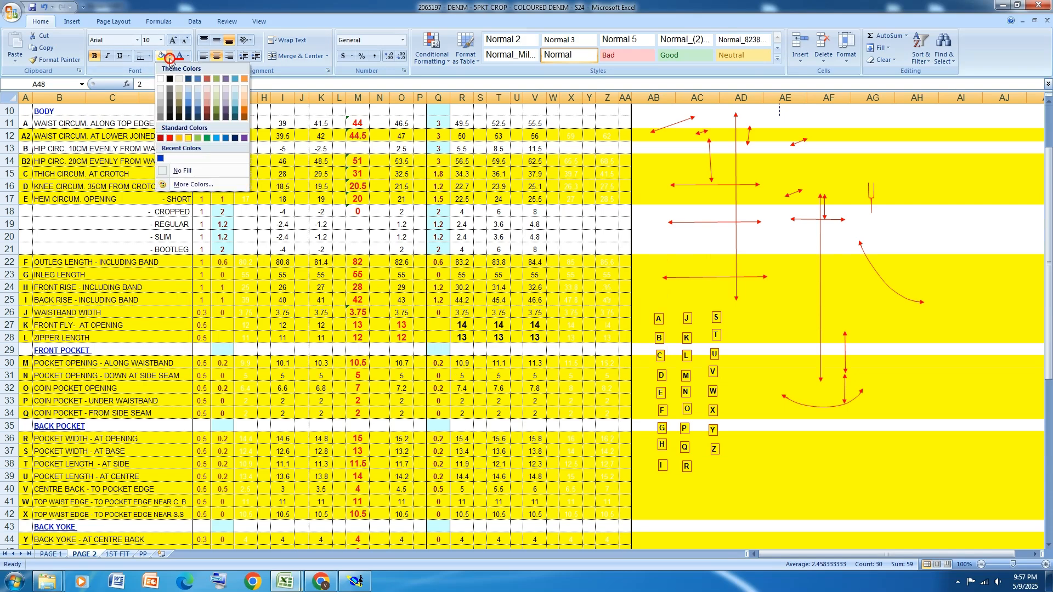
scroll(886, 410, down, 7)
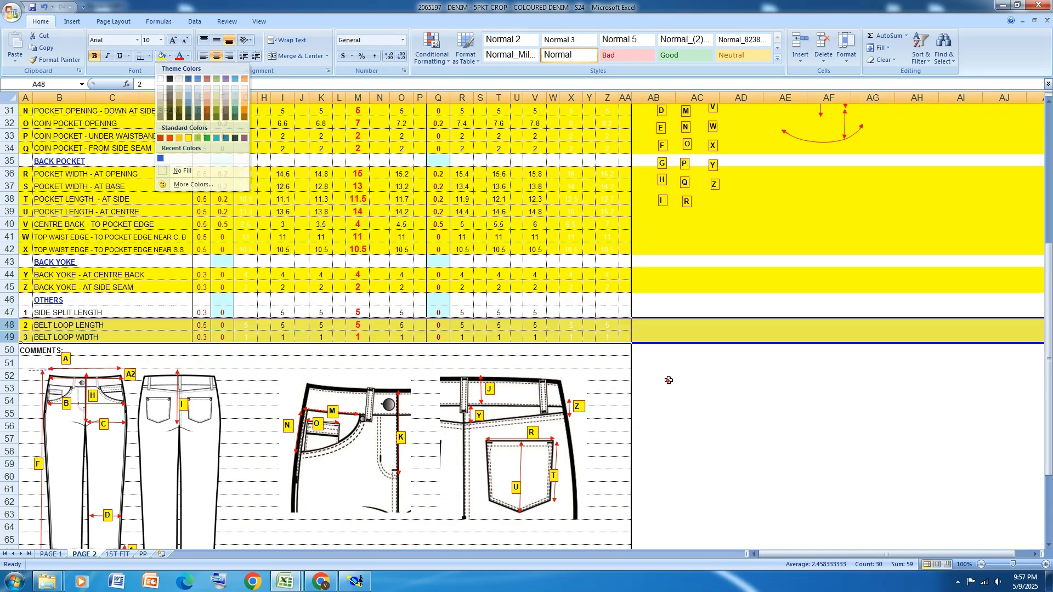
scroll(934, 214, up, 10)
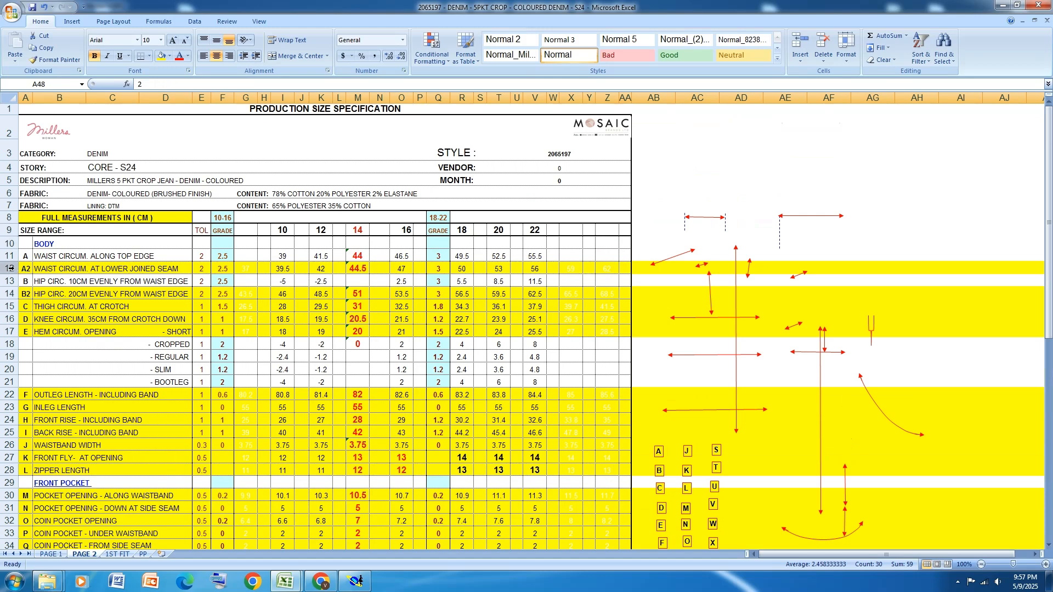
drag(9, 256, 9, 268)
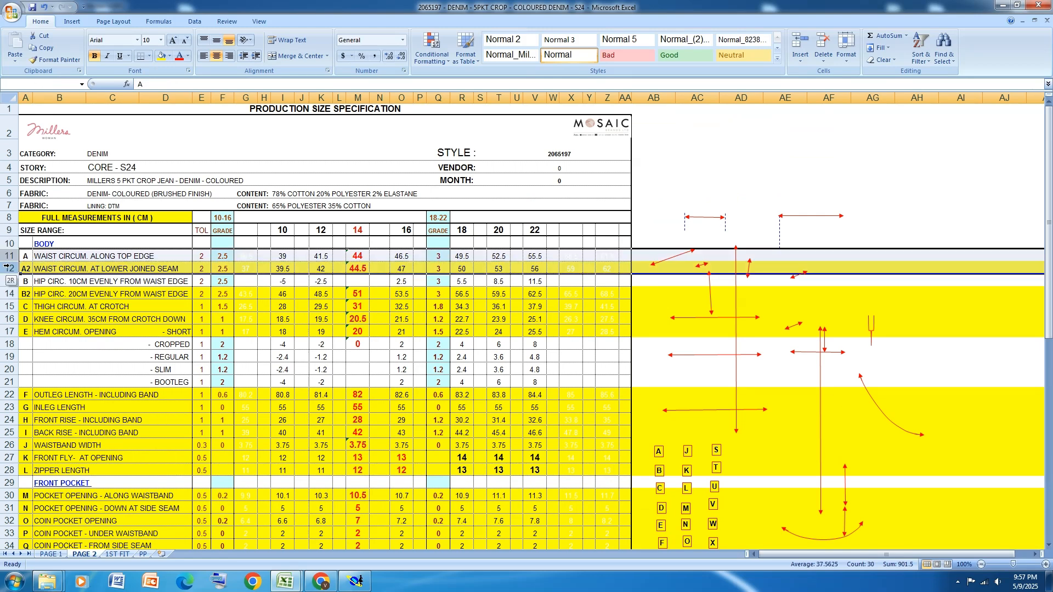
click(170, 55)
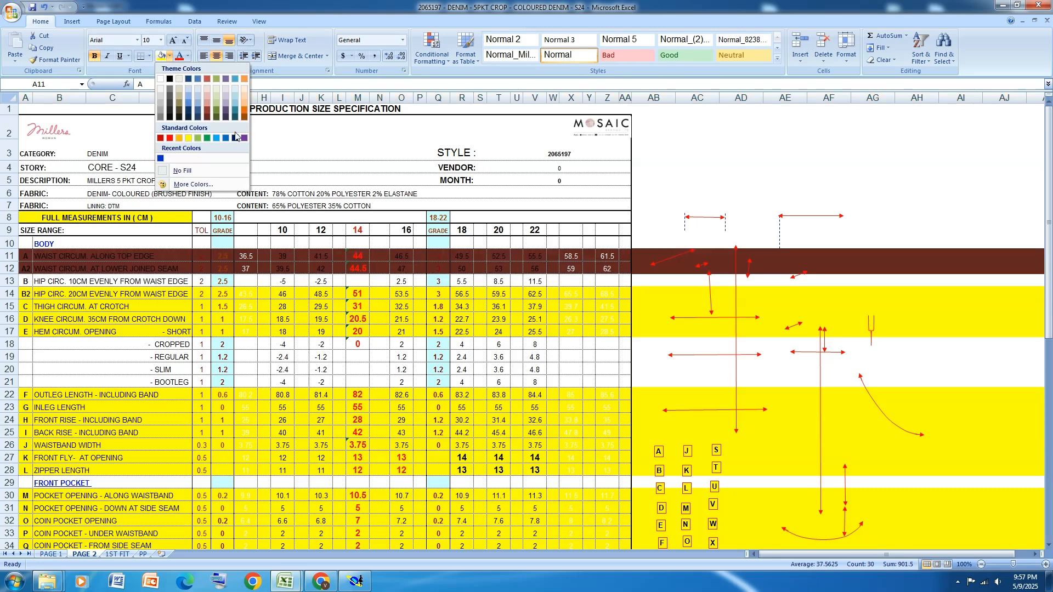
click(462, 345)
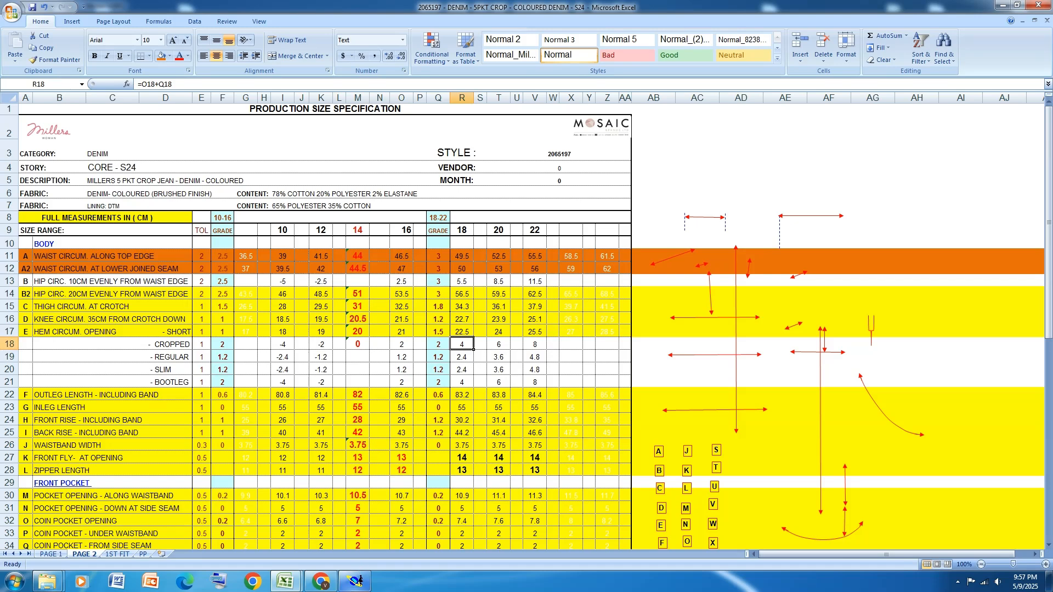
Check the waist circumference grading in the Excel size specification and return to Modaris
click(356, 582)
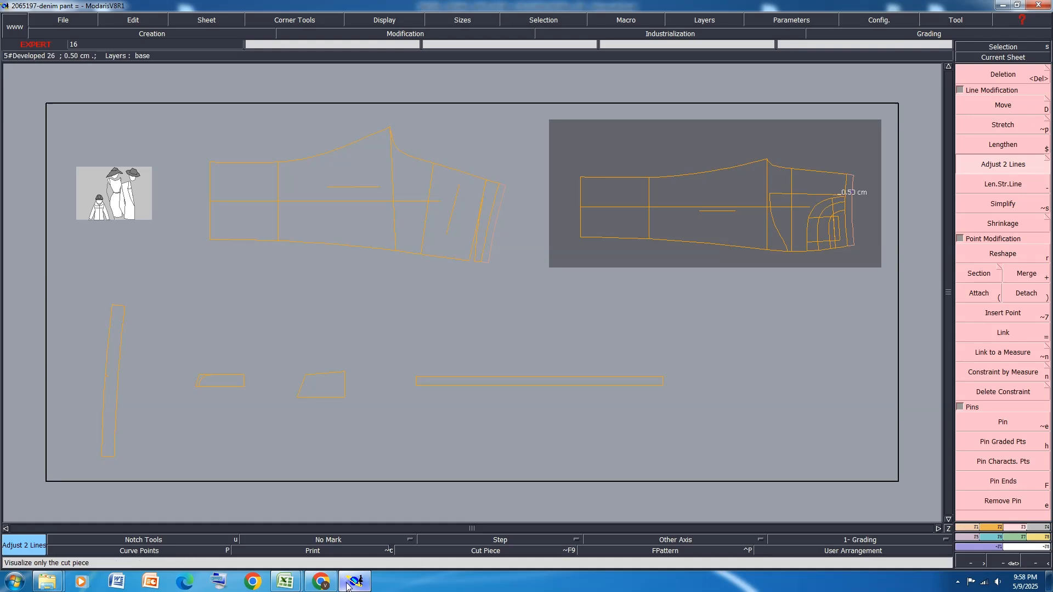
mouse_move(285, 581)
click(346, 525)
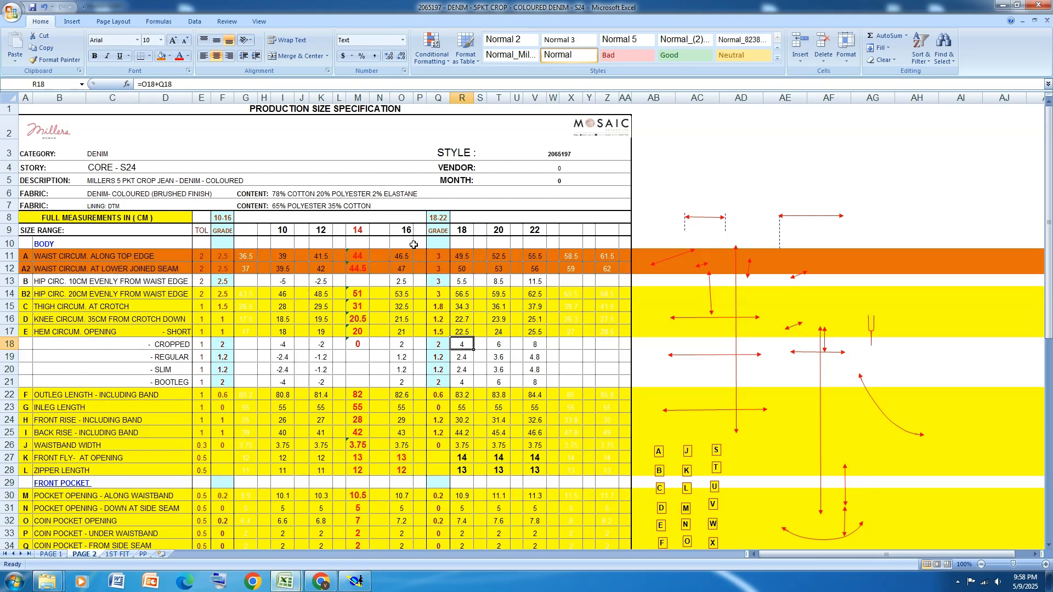
click(355, 581)
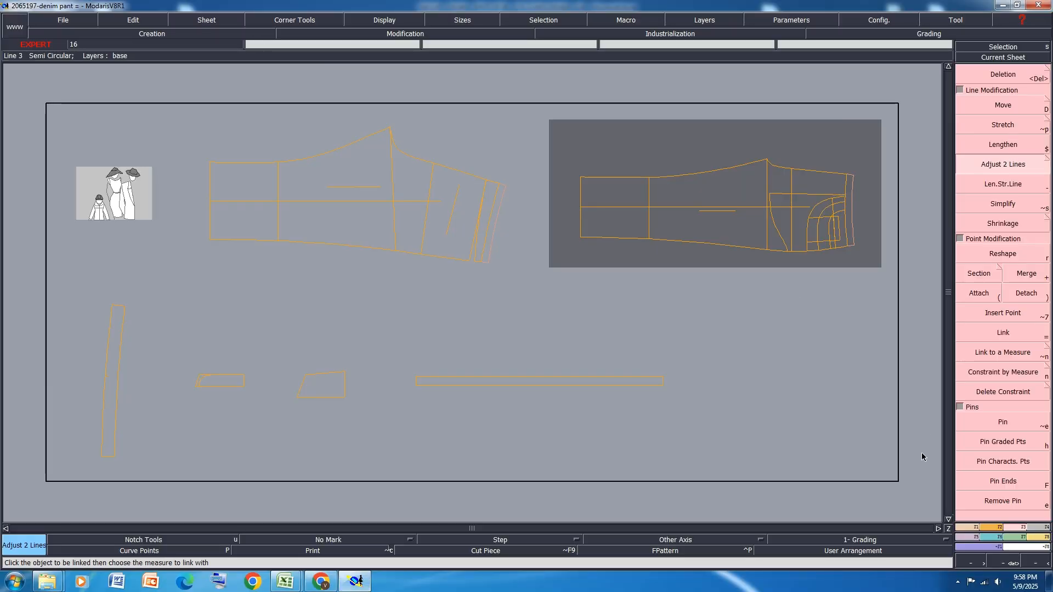
Grade the back panel's centre back waist point with a ddy of 0.625 for the size intervals from 8 to 18
key(ctrl+g)
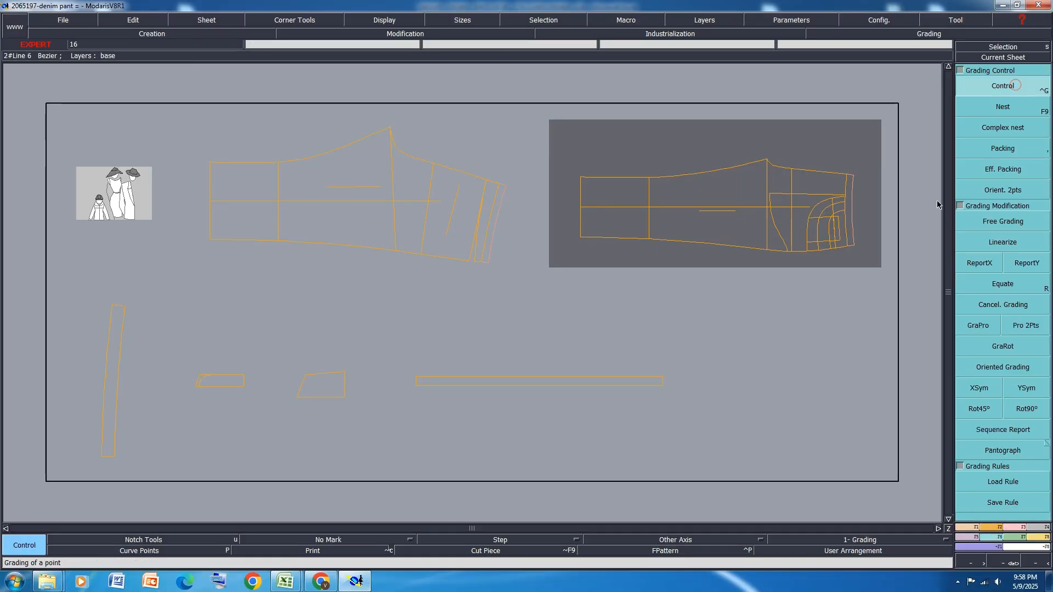
scroll(452, 218, up, 3)
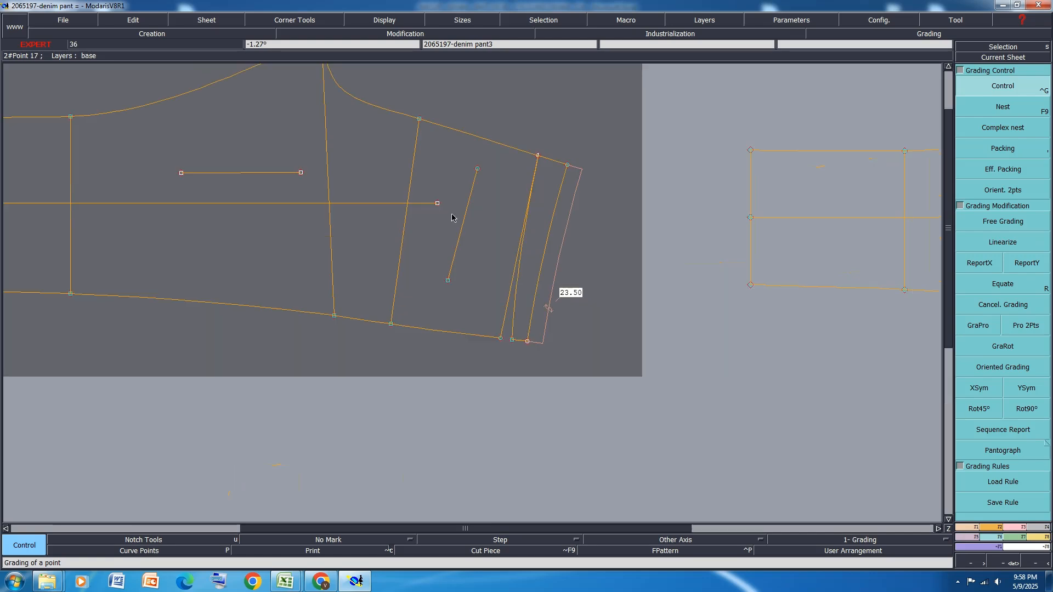
click(567, 165)
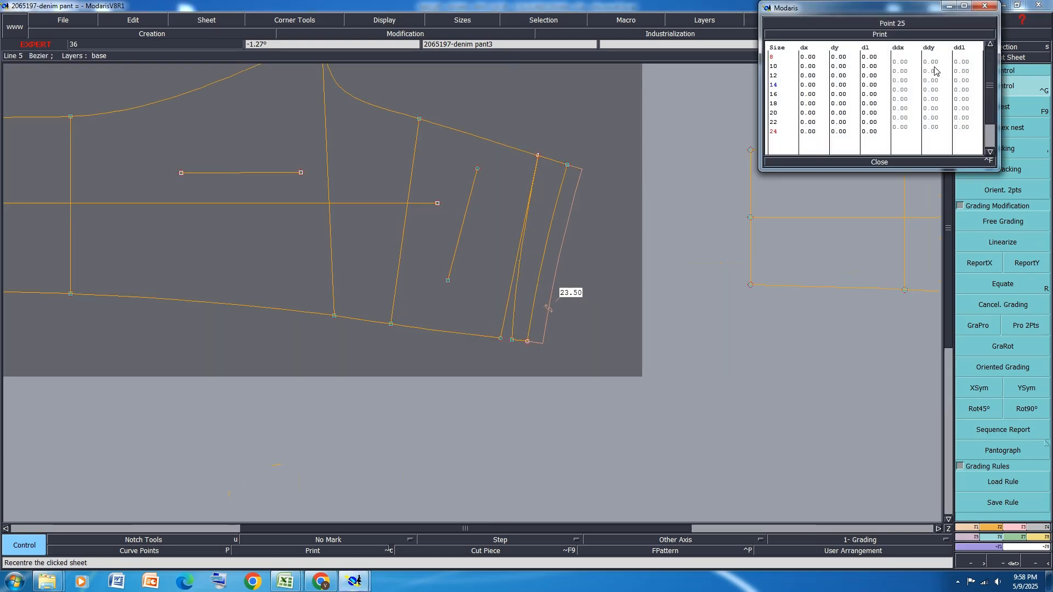
drag(936, 63, 937, 99)
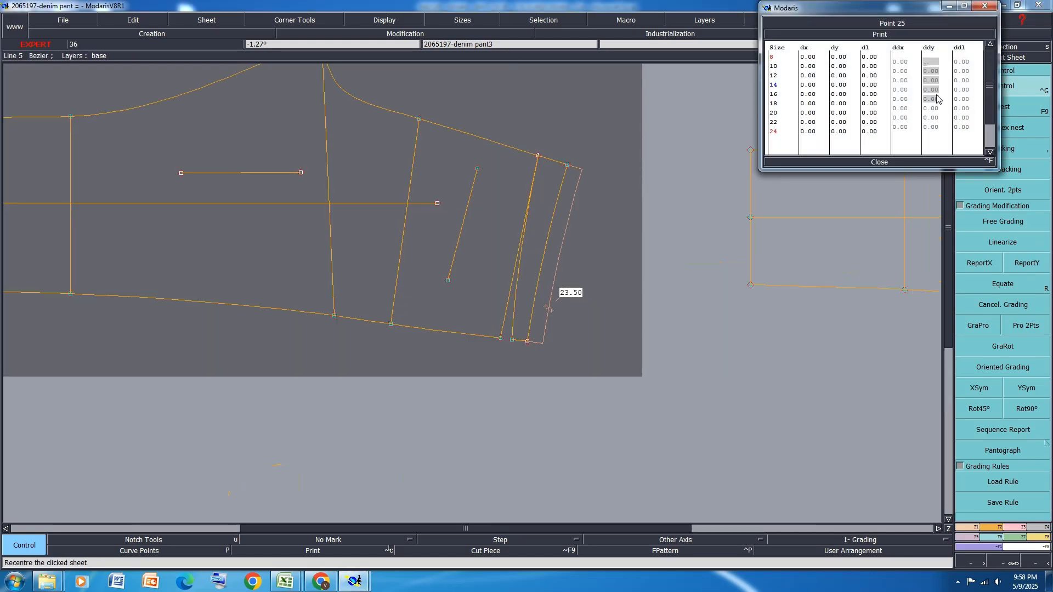
text(.625)
key(Return)
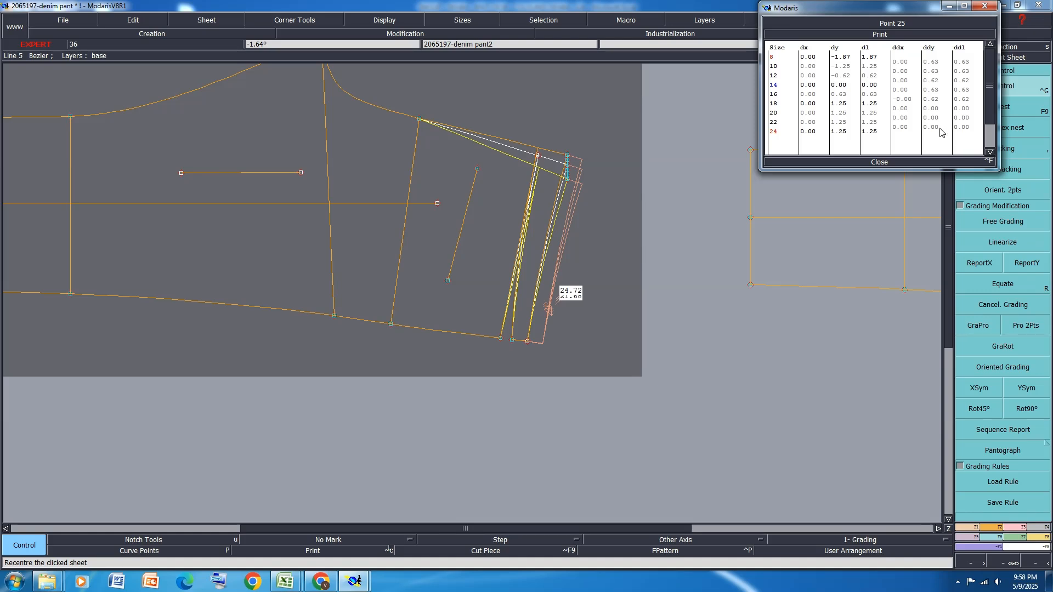
Set the same waist point's ddy to 0.75 for the size intervals from 18 to 24 and close its grading table
drag(937, 128, 939, 108)
text(.75)
key(Return)
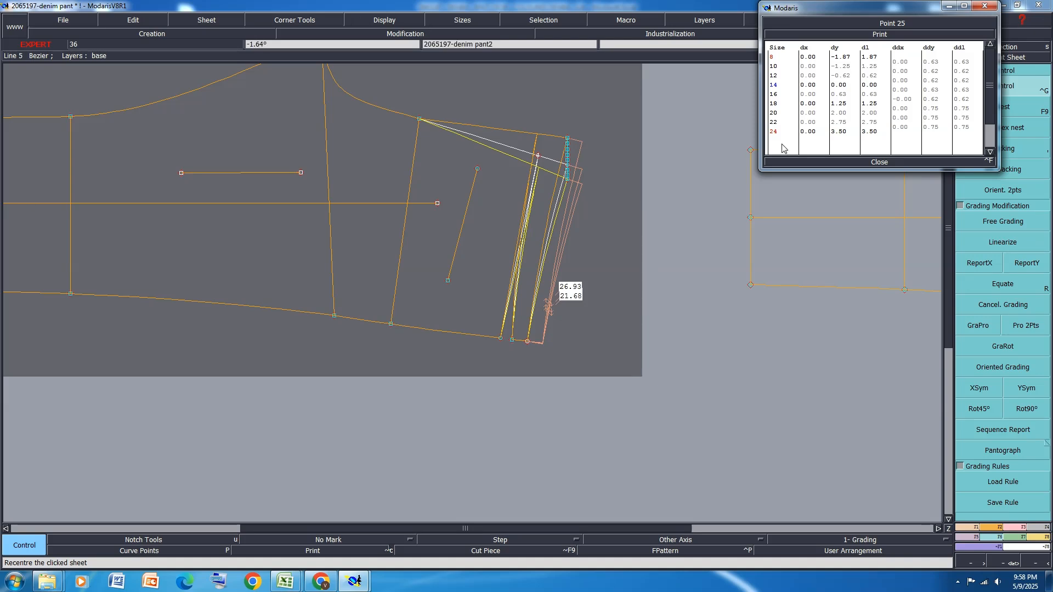
click(877, 162)
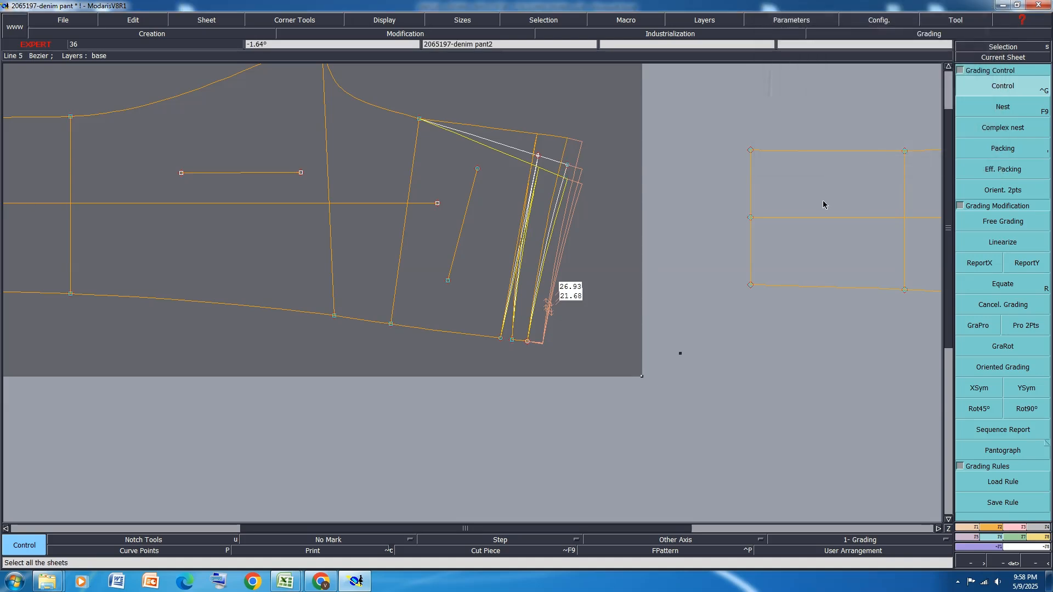
key(F11)
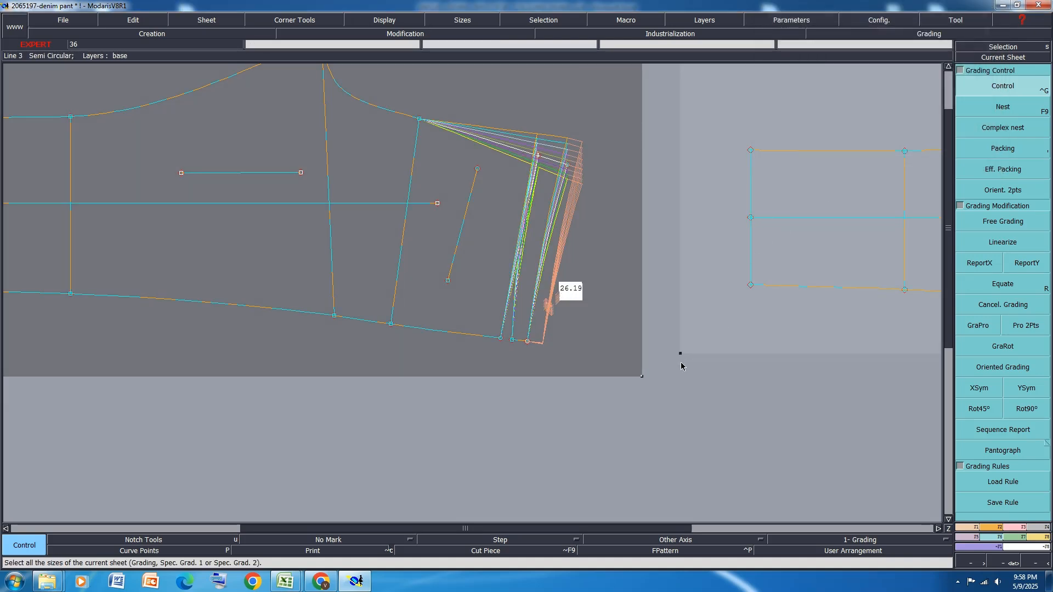
click(676, 436)
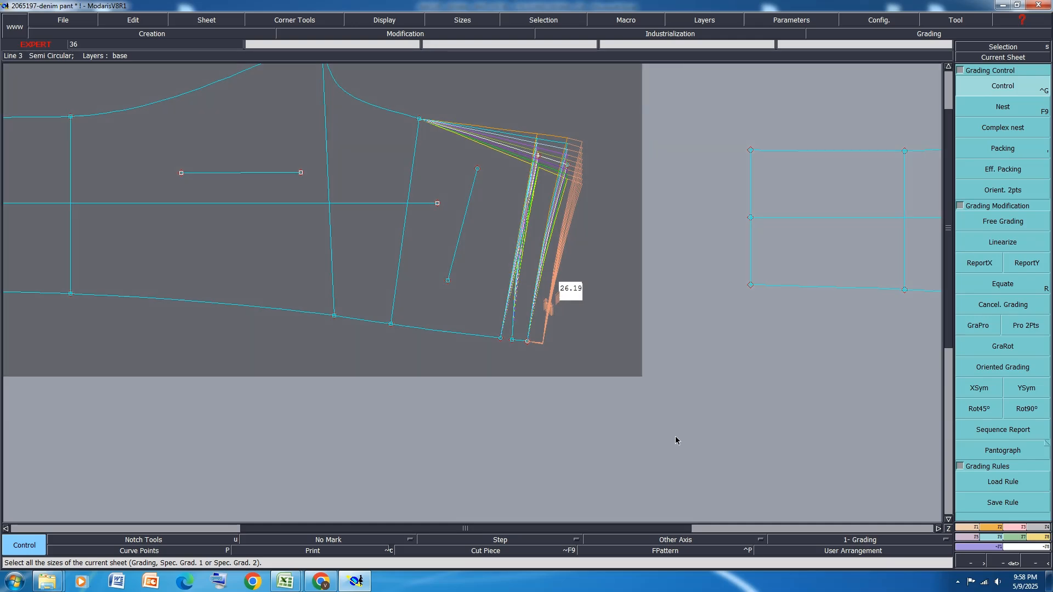
Switch to the Excel size specification and fill row 14, hip circumference 20 cm from the waist edge, with orange
click(285, 581)
click(346, 521)
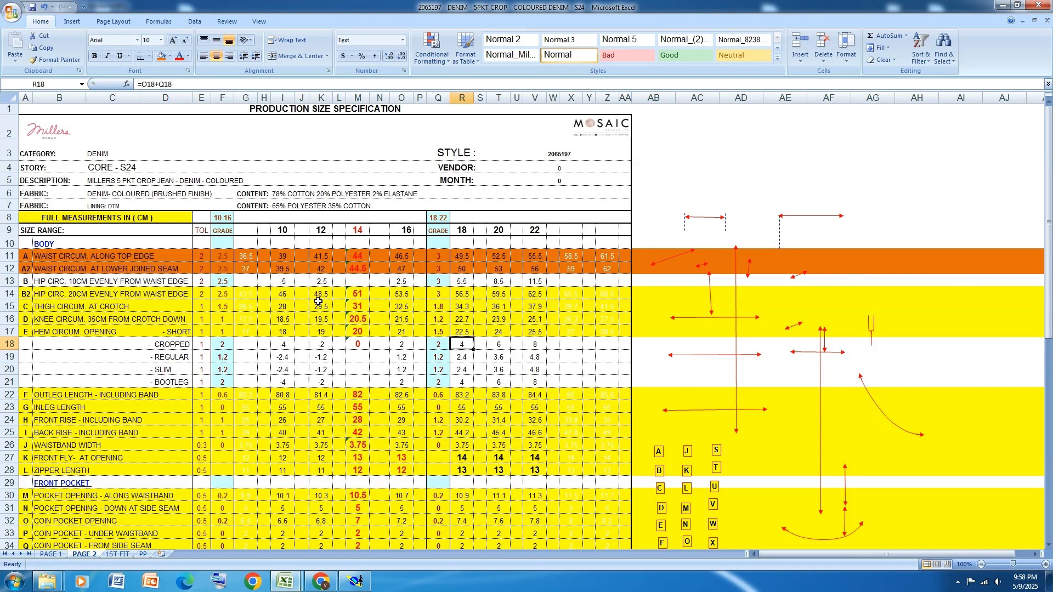
click(302, 293)
click(8, 293)
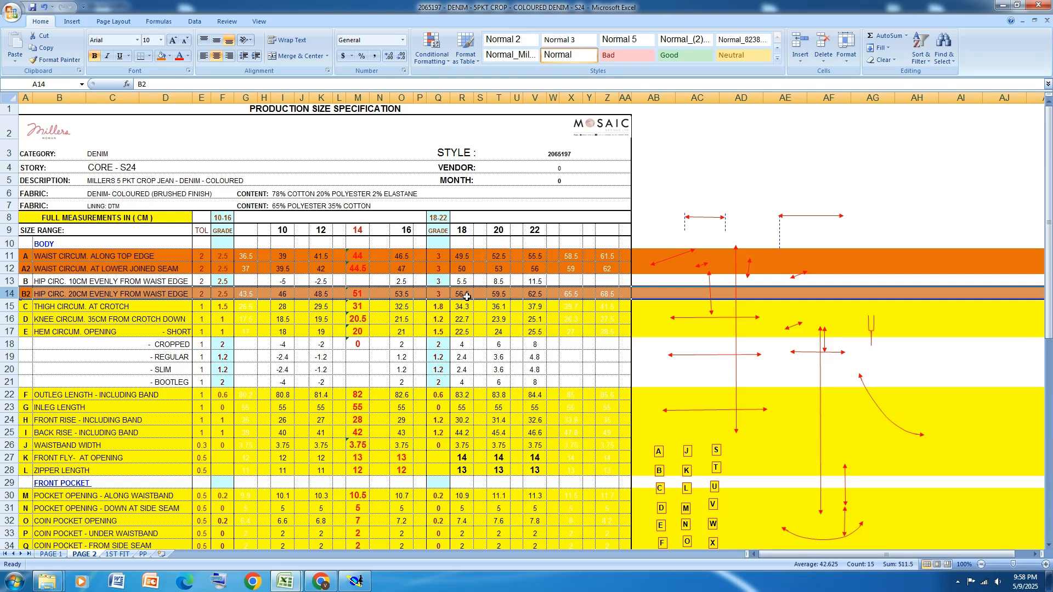
click(408, 232)
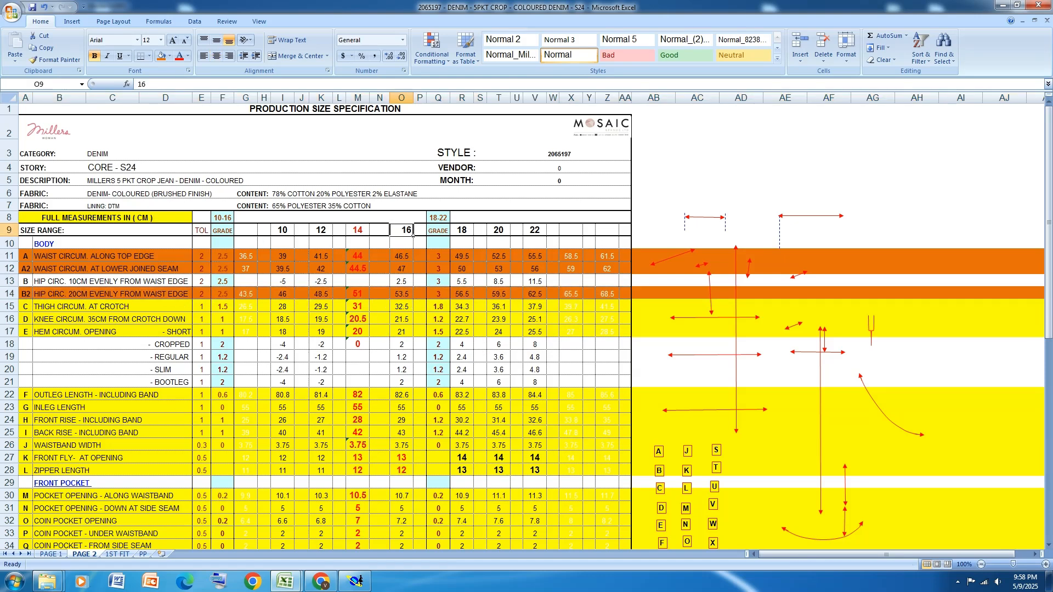
Return to Modaris and report the centre back waist point's Y grading to the centre back hip point and the side seam waist point
click(355, 581)
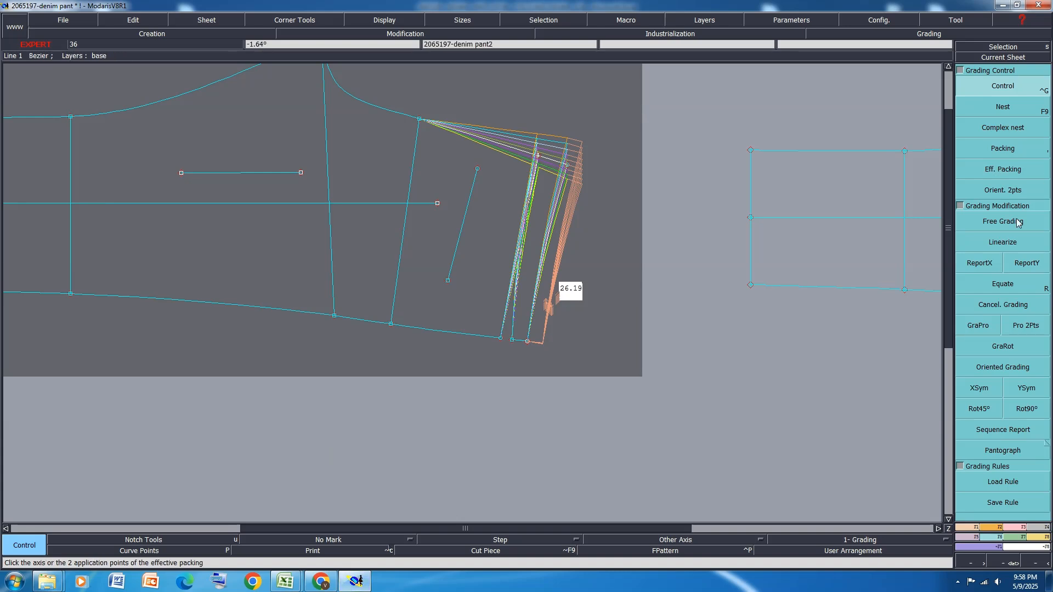
click(1027, 263)
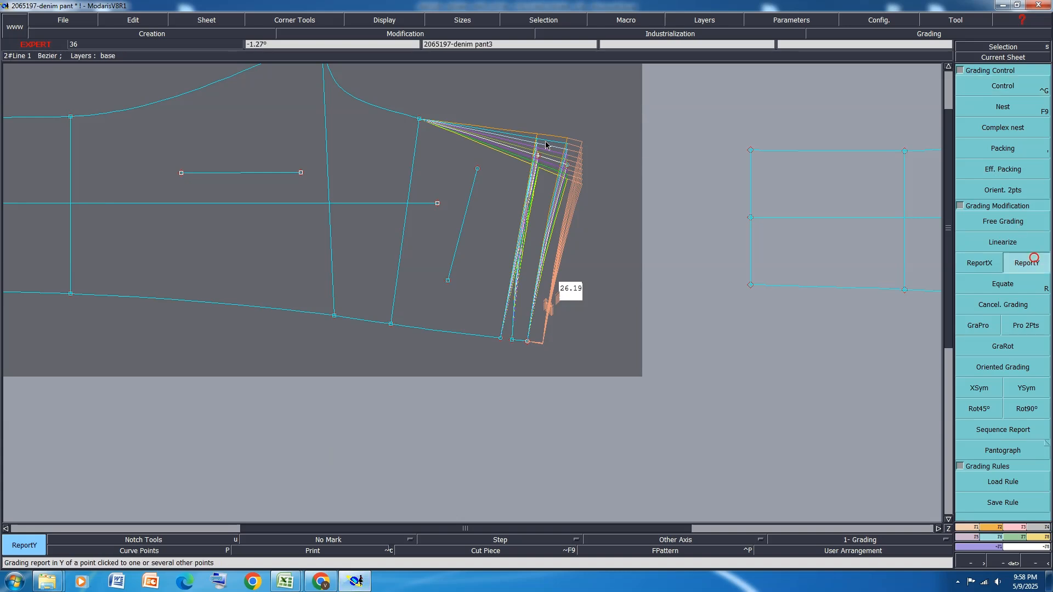
click(420, 119)
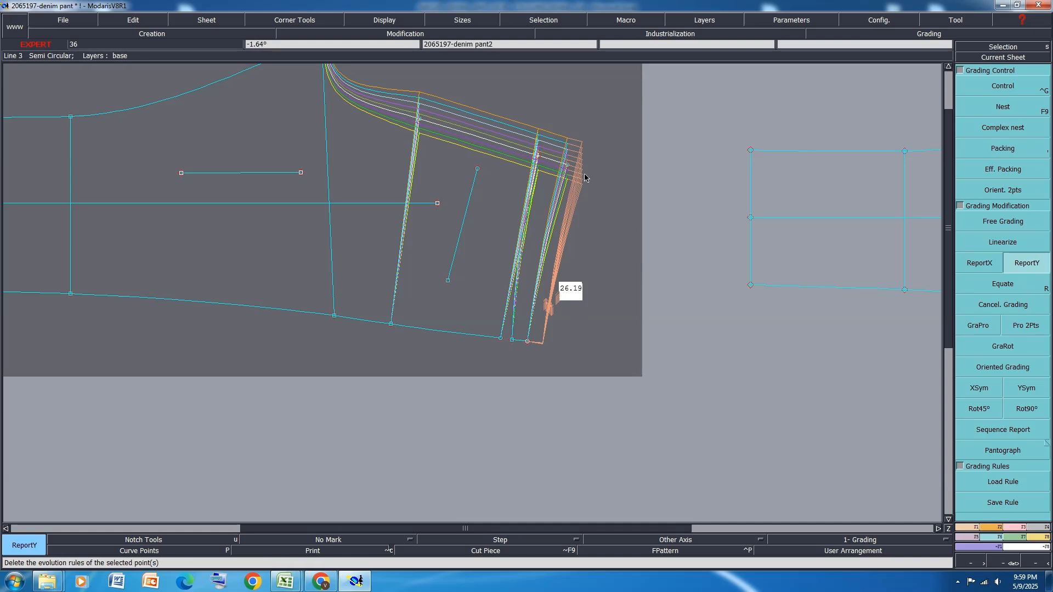
click(529, 342)
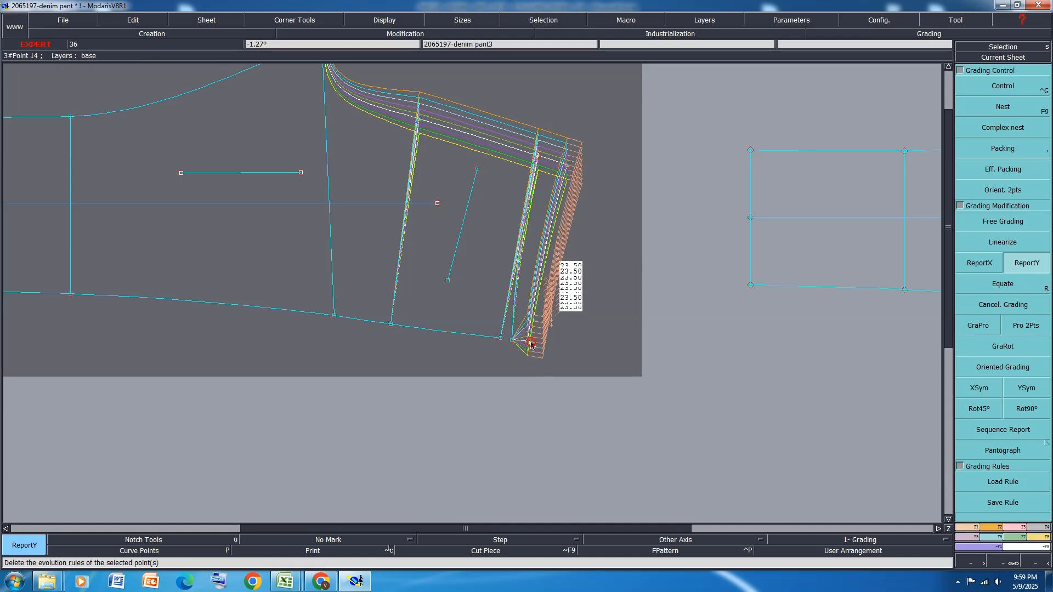
Mirror the side waist point's grading about the X axis and report its Y grading to the back's side seam points up from the hip line
click(980, 388)
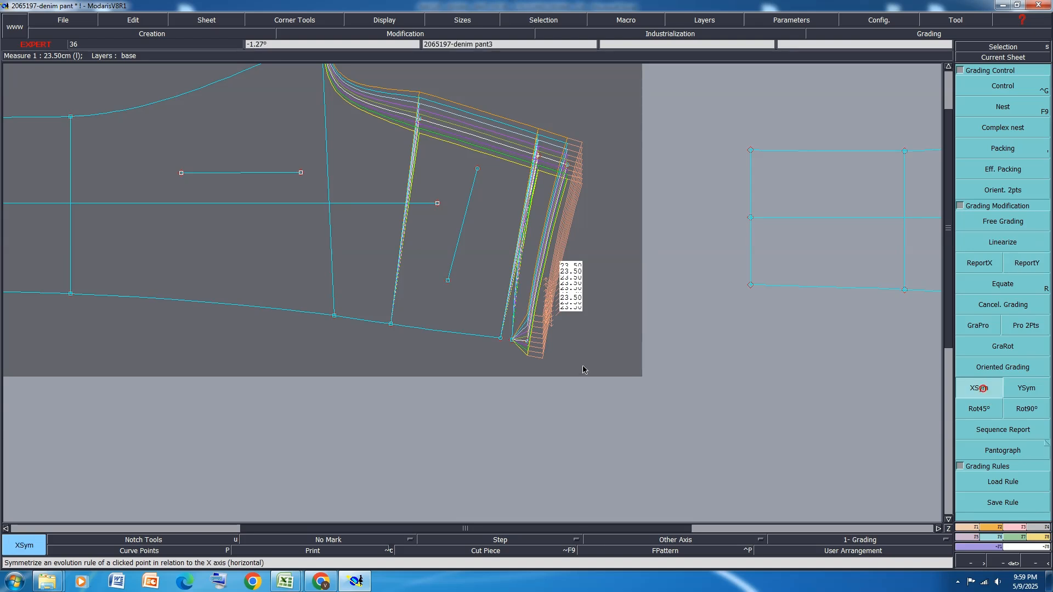
click(530, 344)
click(1026, 258)
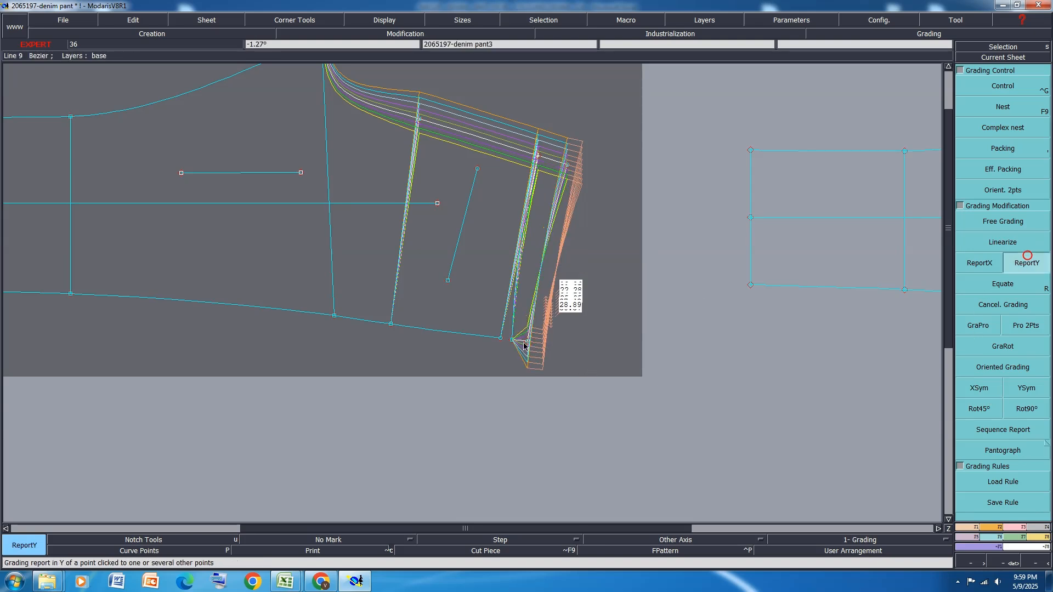
drag(374, 366, 518, 296)
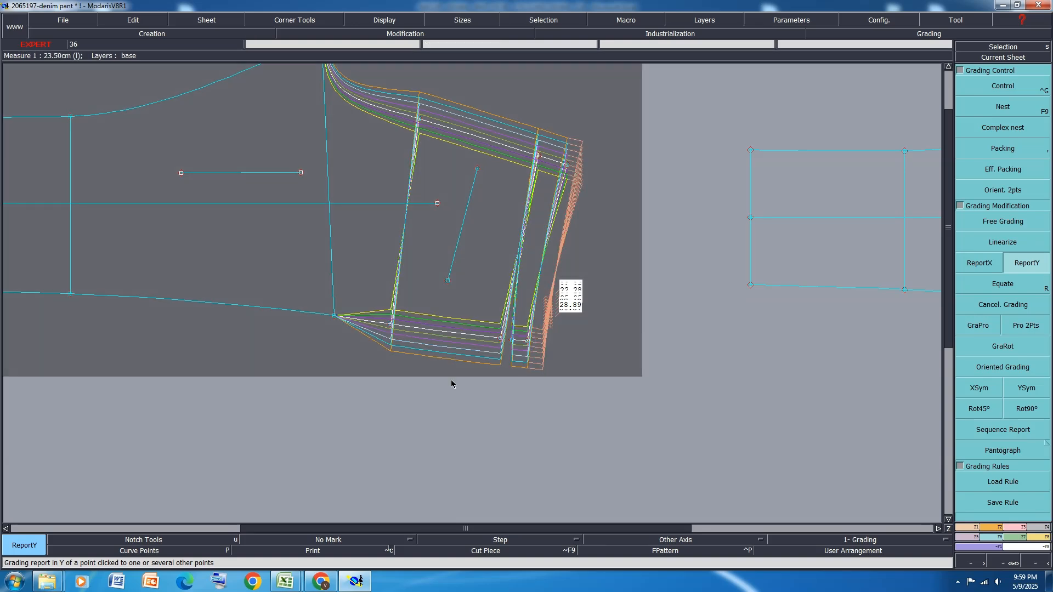
Report the back's side seam Y grading to the front's side seam and pocket points, and the centre back Y grading to the centre front points
scroll(450, 379, down, 2)
scroll(611, 381, up, 2)
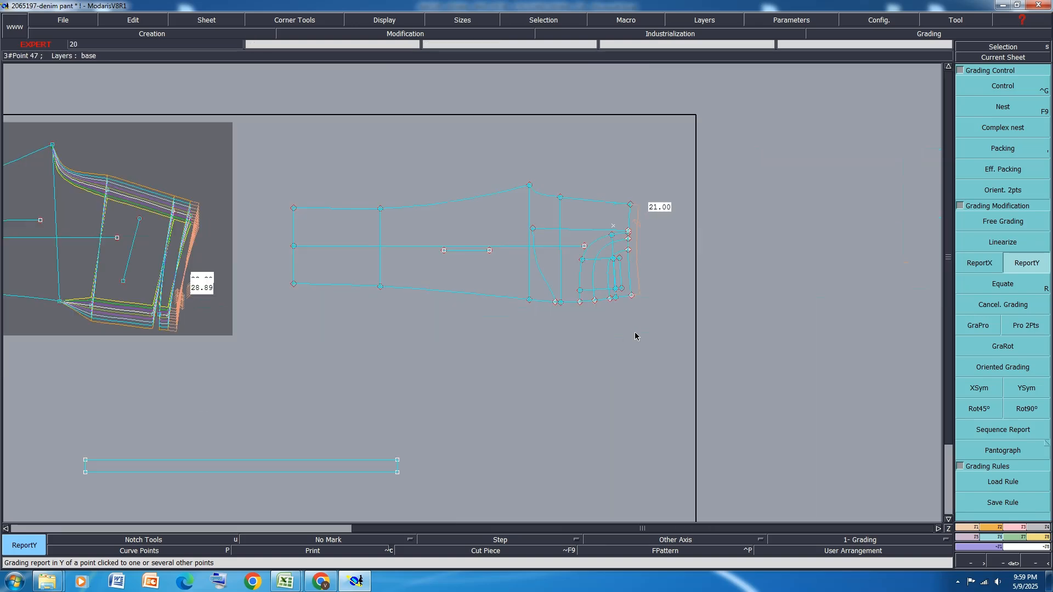
drag(643, 256, 551, 319)
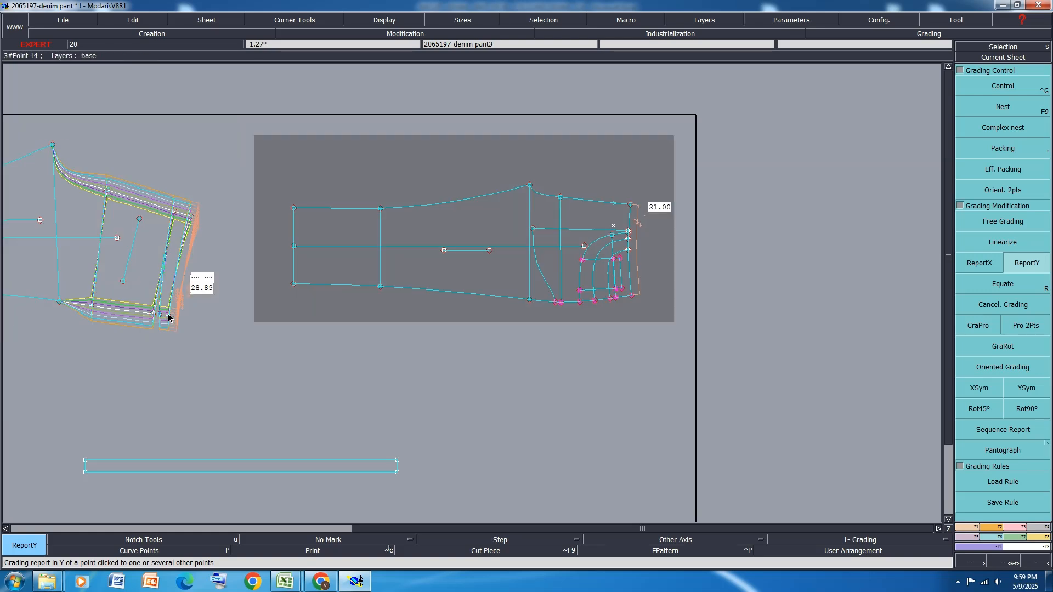
click(631, 295)
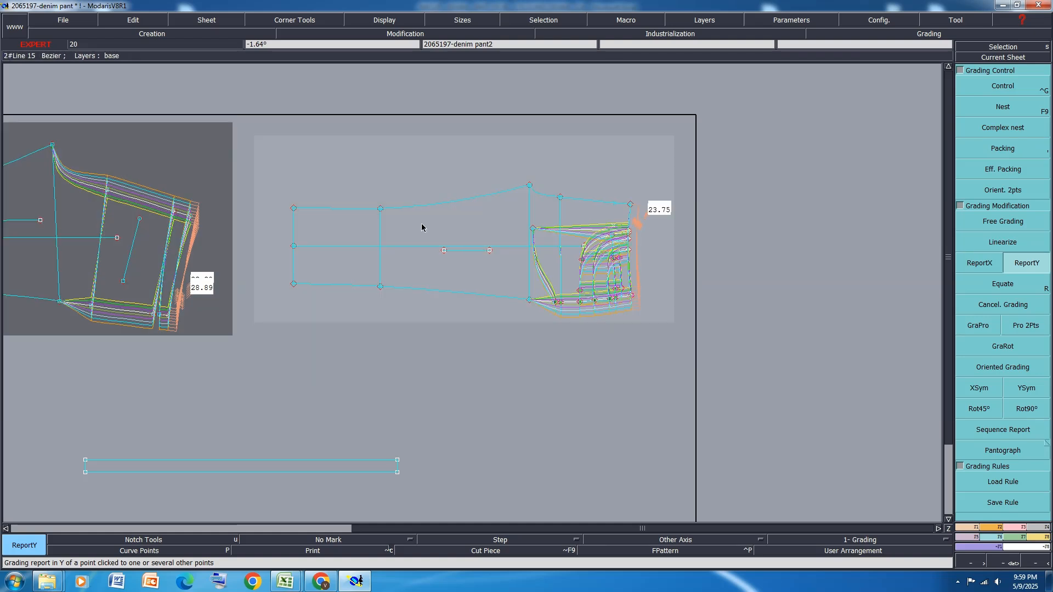
drag(692, 180, 557, 222)
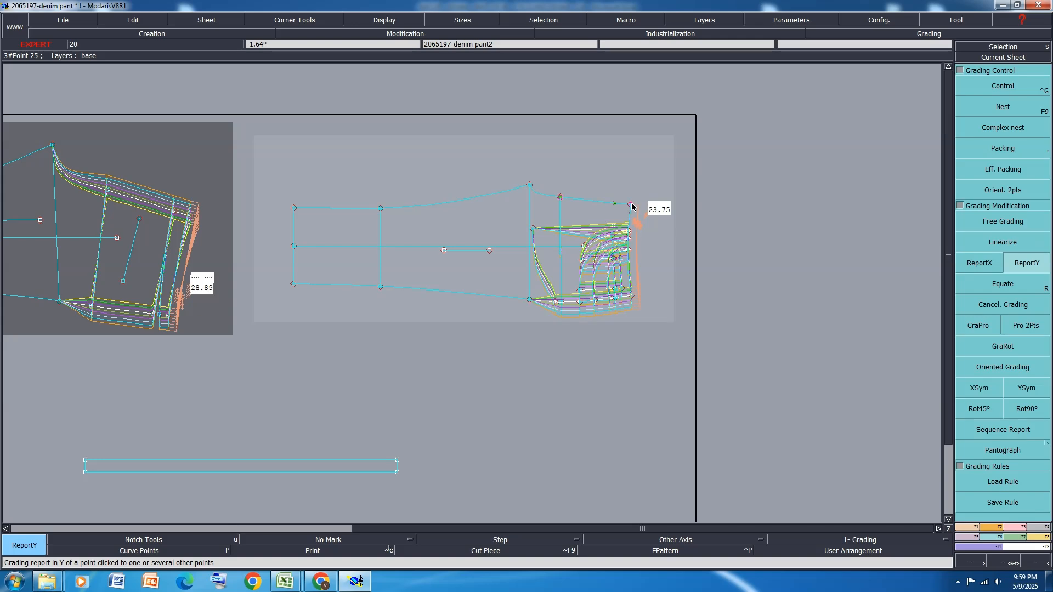
click(613, 248)
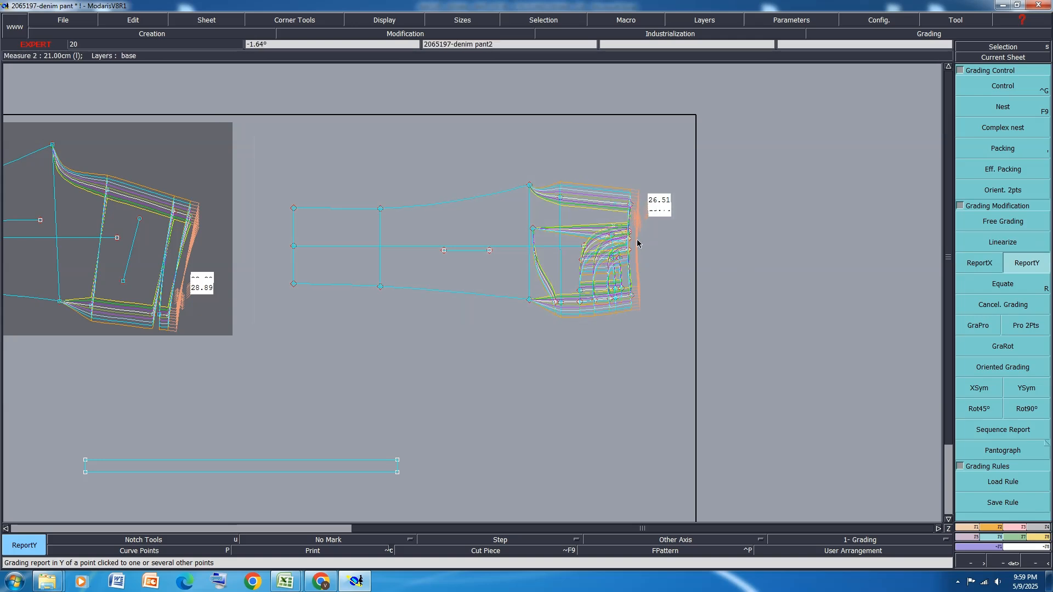
Report the Y grading of the front pocket bag's waistline point to the bag's inner lower corner and save the model
scroll(585, 242, up, 2)
scroll(704, 222, up, 1)
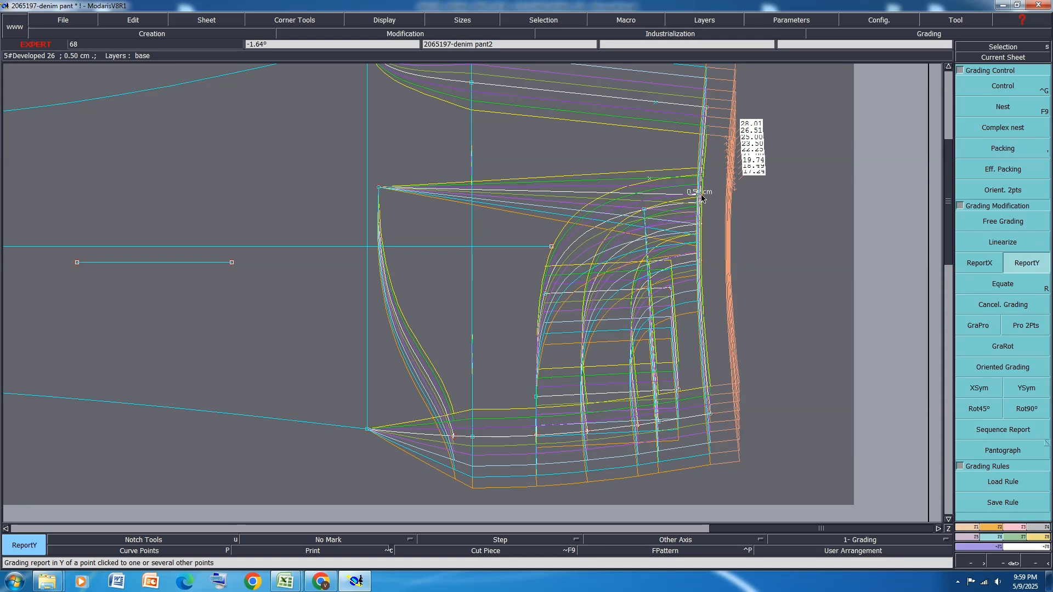
click(380, 188)
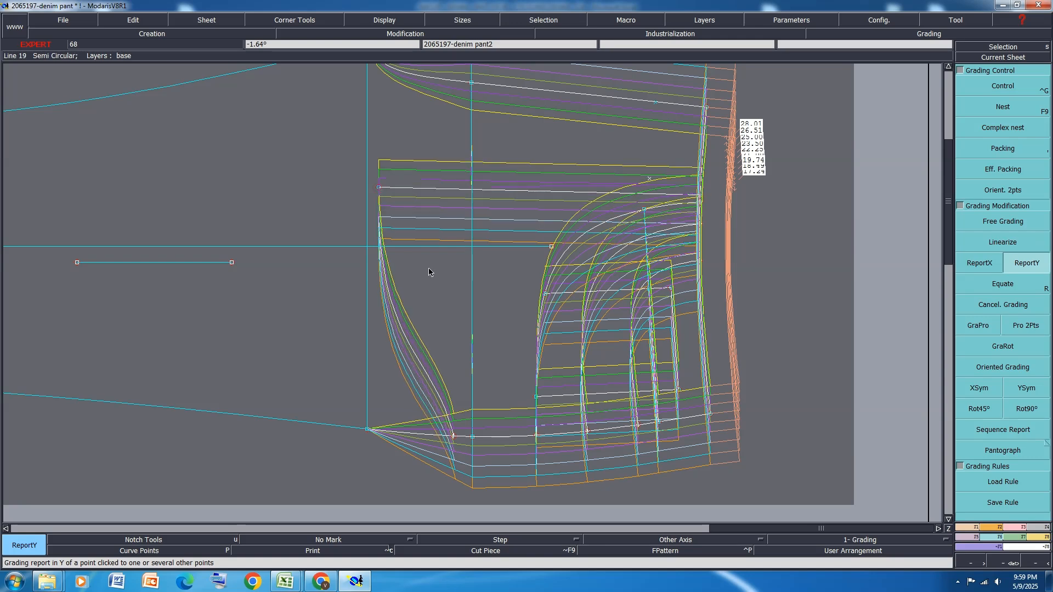
scroll(617, 352, down, 2)
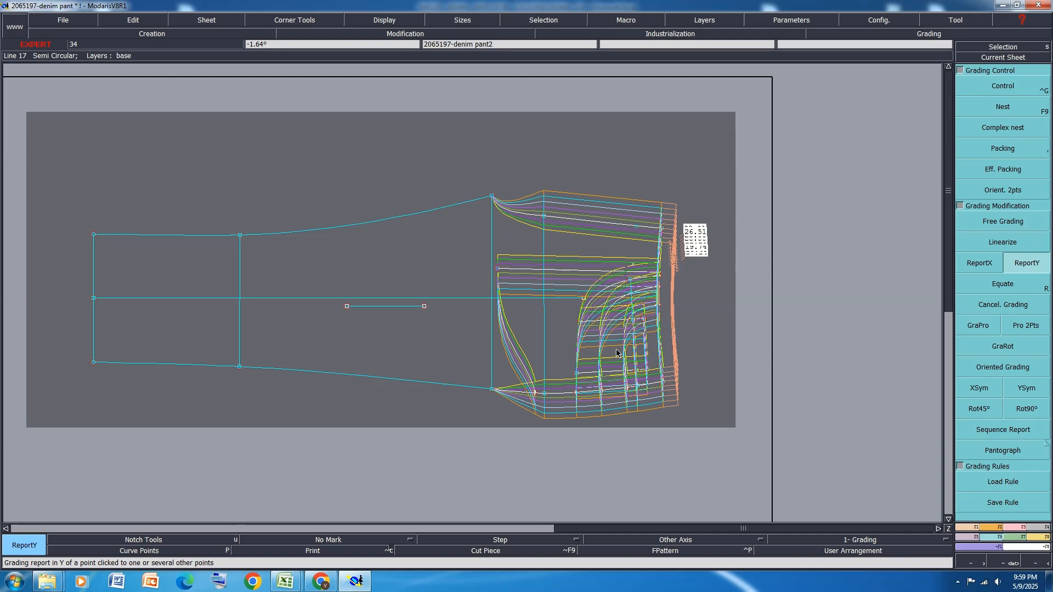
key(ctrl+s)
Check the size specification in Excel, return to Modaris and redisplay the front's nest in all sizes
click(455, 353)
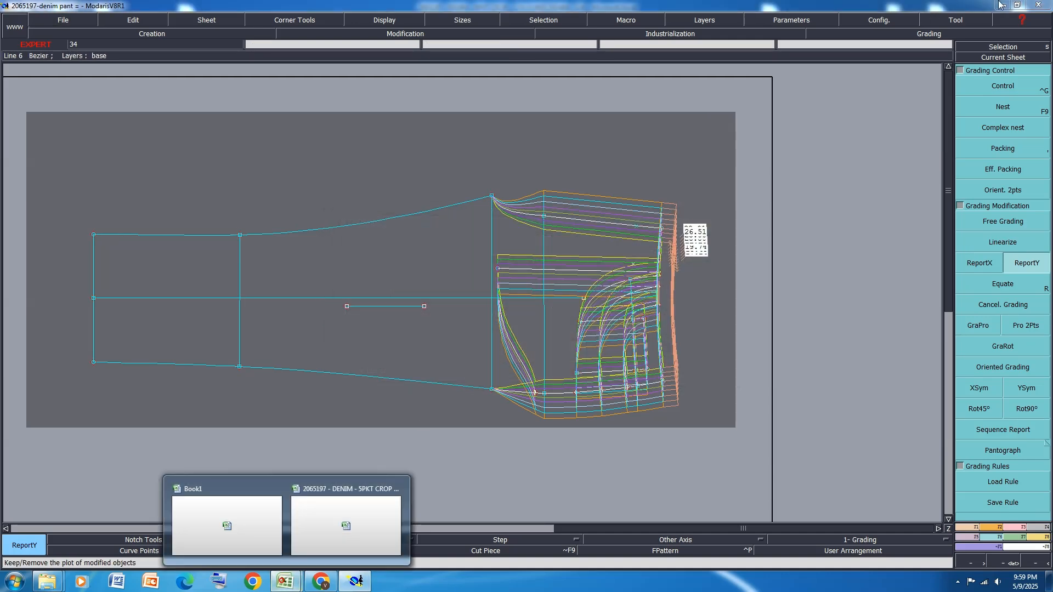
click(356, 519)
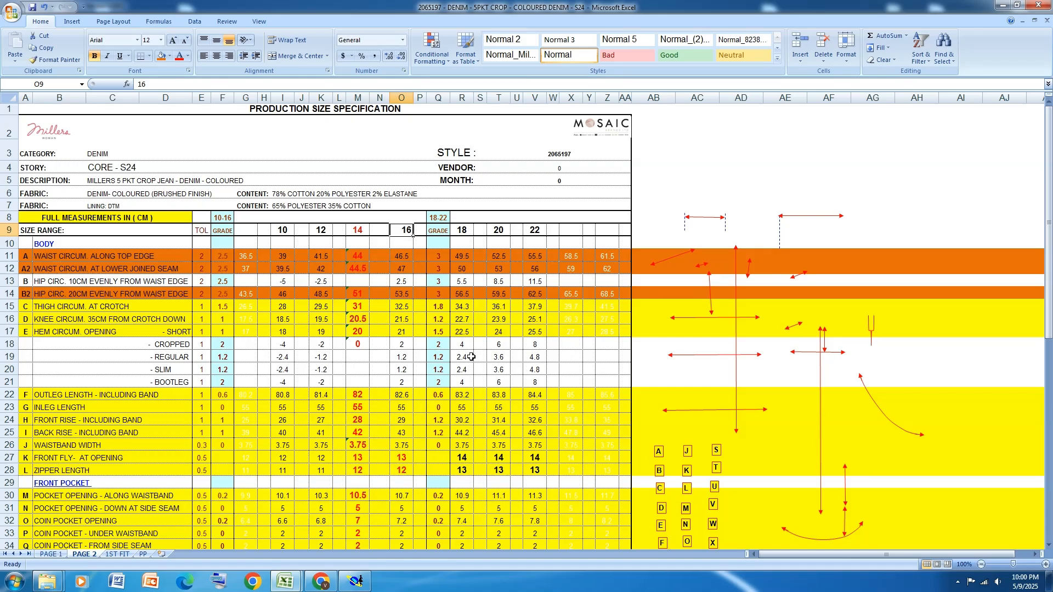
click(355, 581)
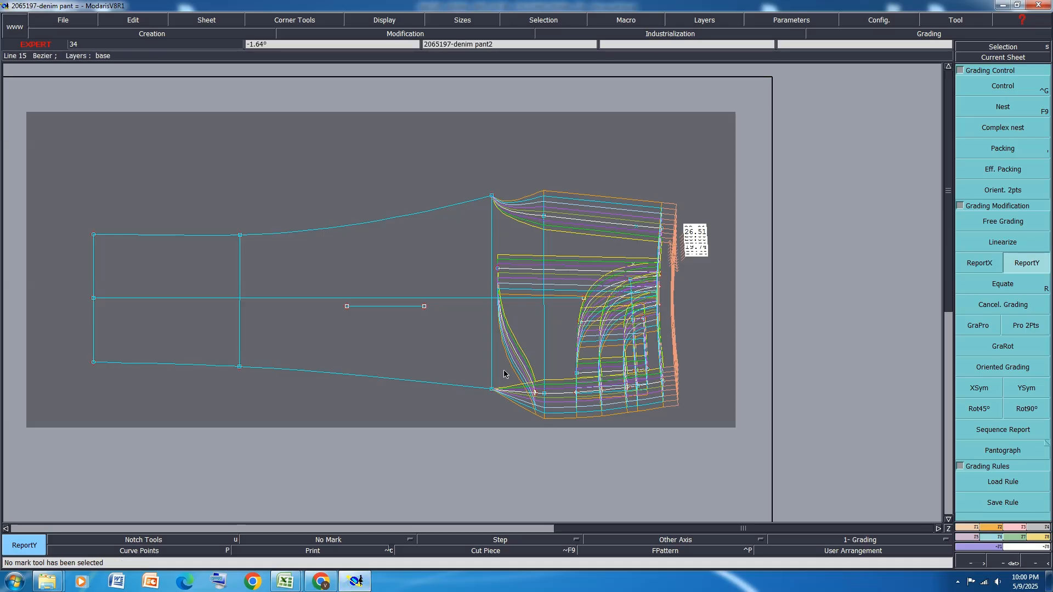
click(1007, 110)
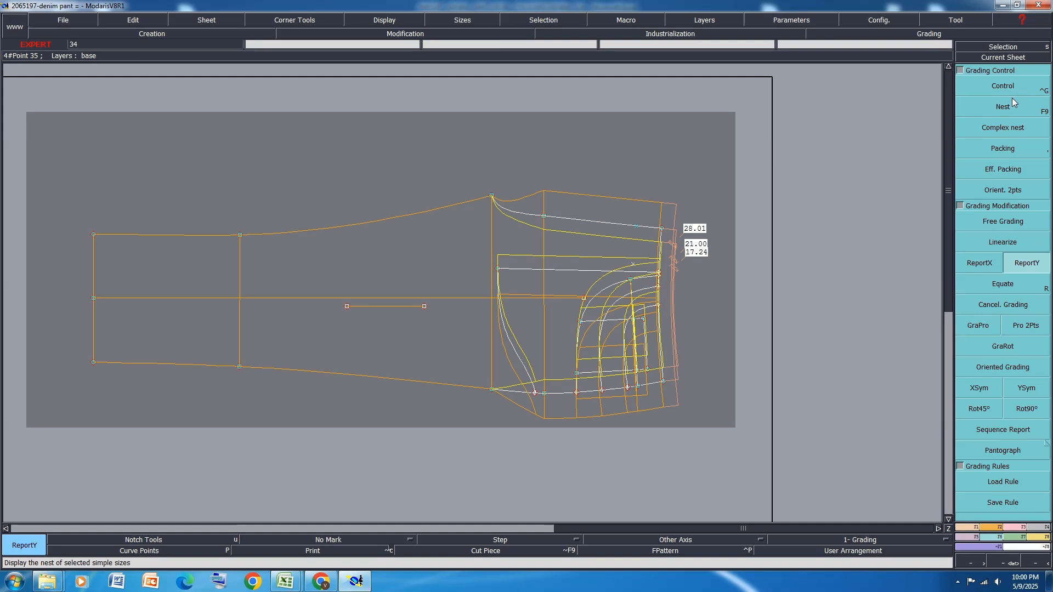
click(615, 335)
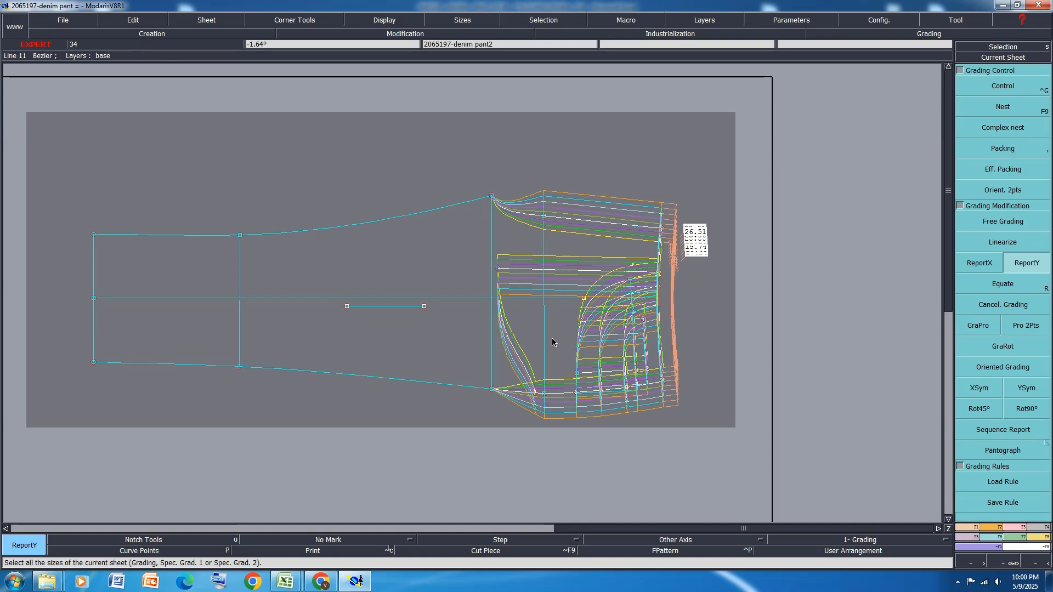
Set the front's side seam crotch point ddy to -0.75 for the size intervals from 8 to 18 and select the 18 to 24 intervals
click(1003, 88)
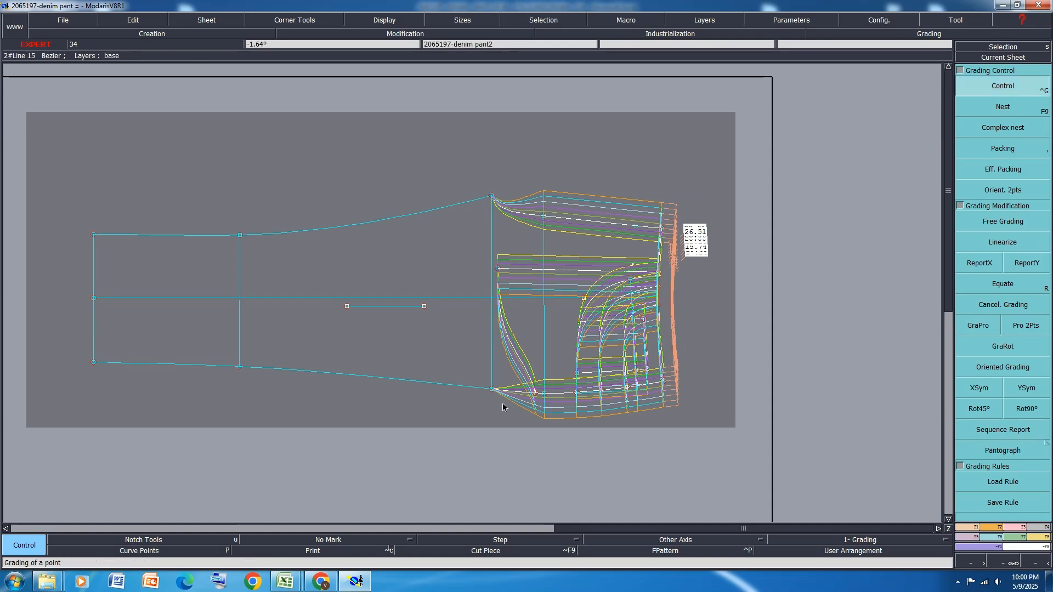
click(490, 388)
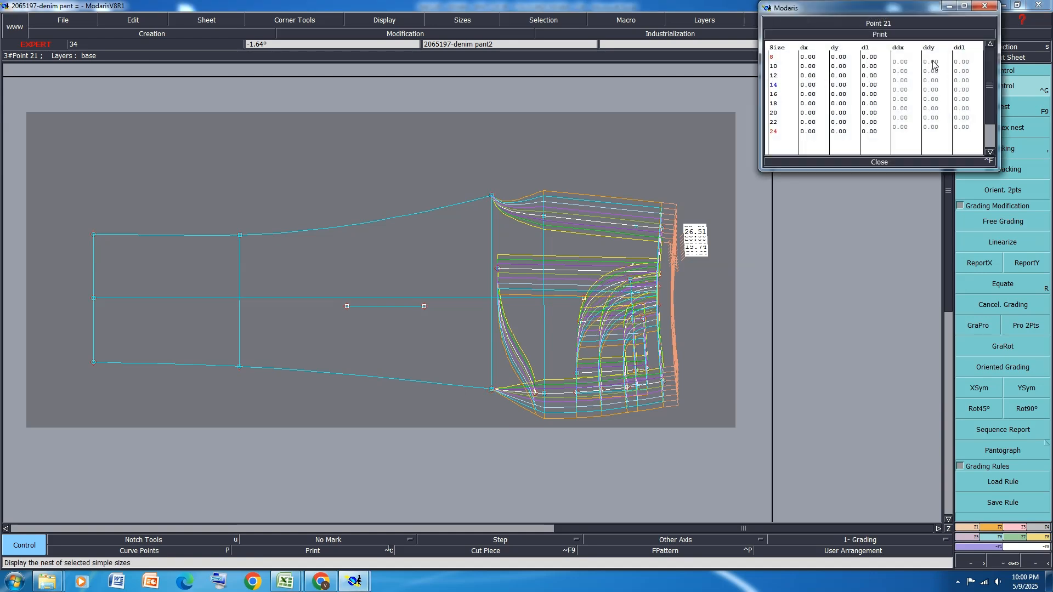
drag(931, 61, 933, 99)
text(-)
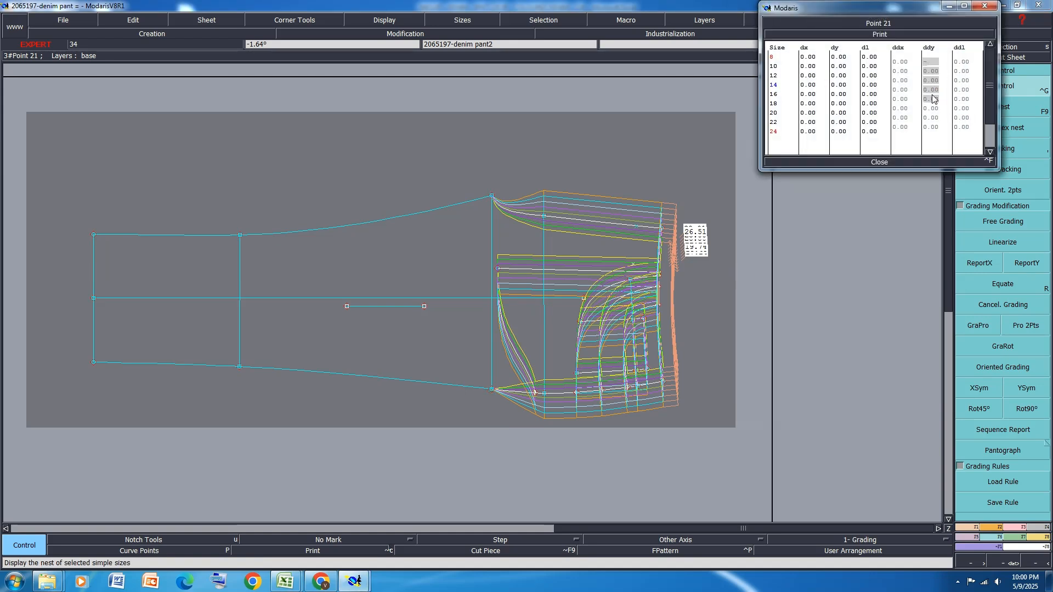
text(0.75)
key(Return)
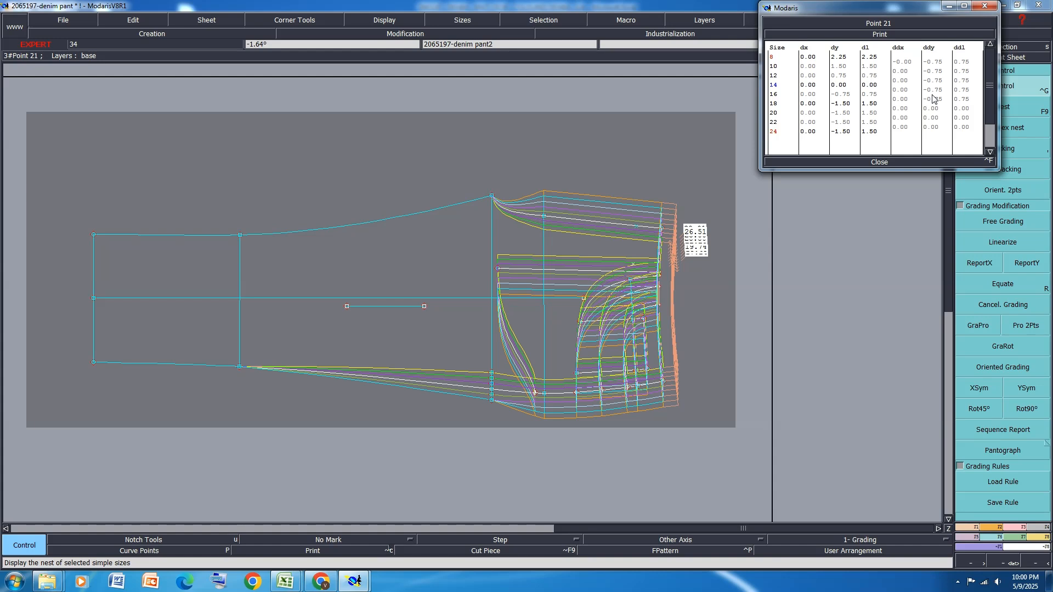
drag(934, 108, 935, 128)
Switch to the Excel size specification and fill row 15, thigh circumference at crotch, with orange
mouse_move(285, 582)
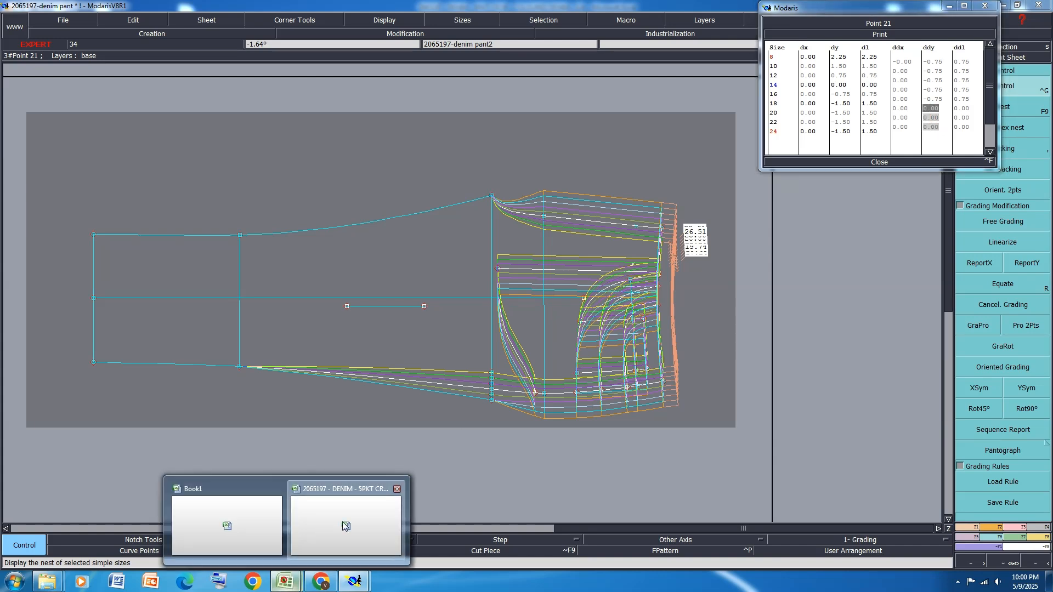
click(342, 522)
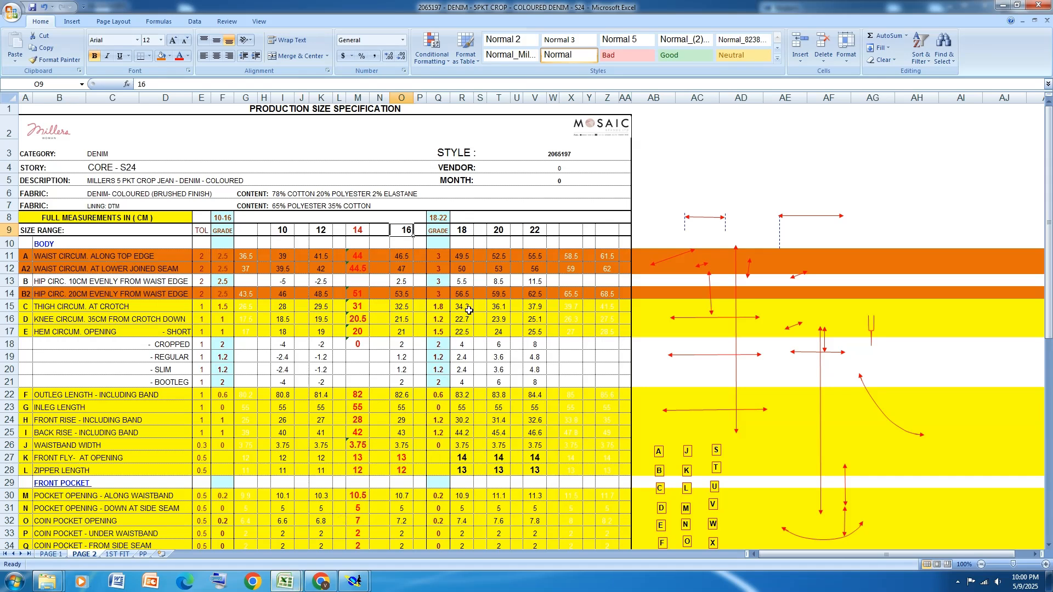
click(9, 307)
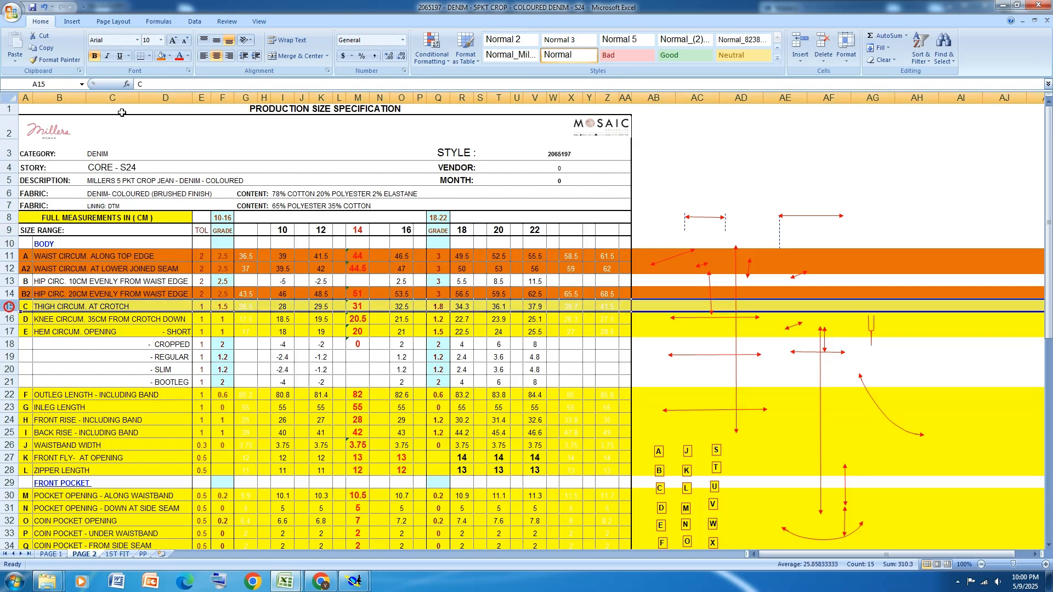
click(161, 57)
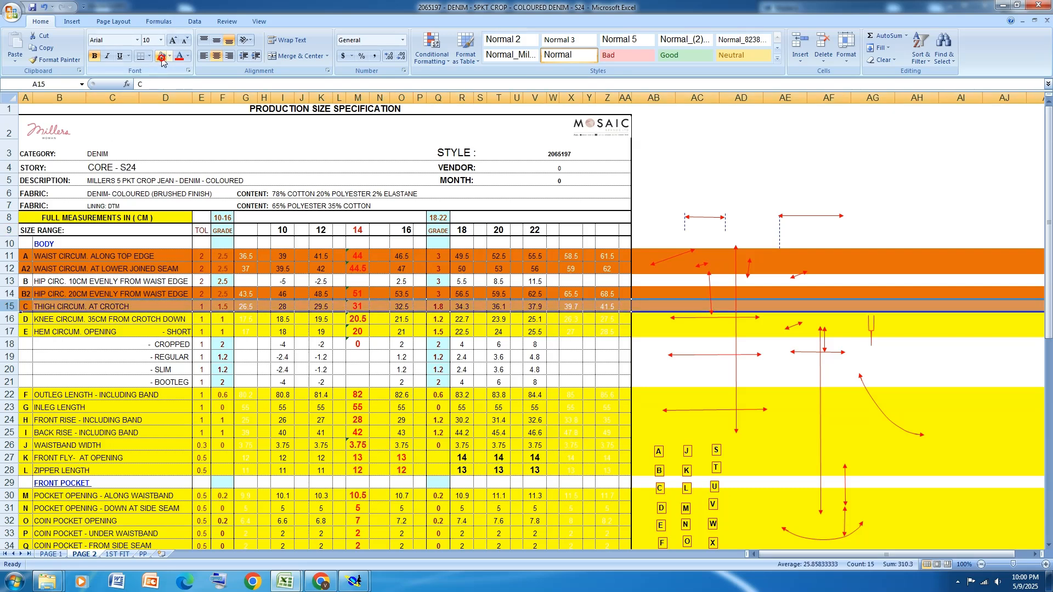
Return to Modaris, set the side seam crotch point's ddy to -0.9 for the intervals from 18 to 24 and close its grading table
click(353, 581)
click(425, 547)
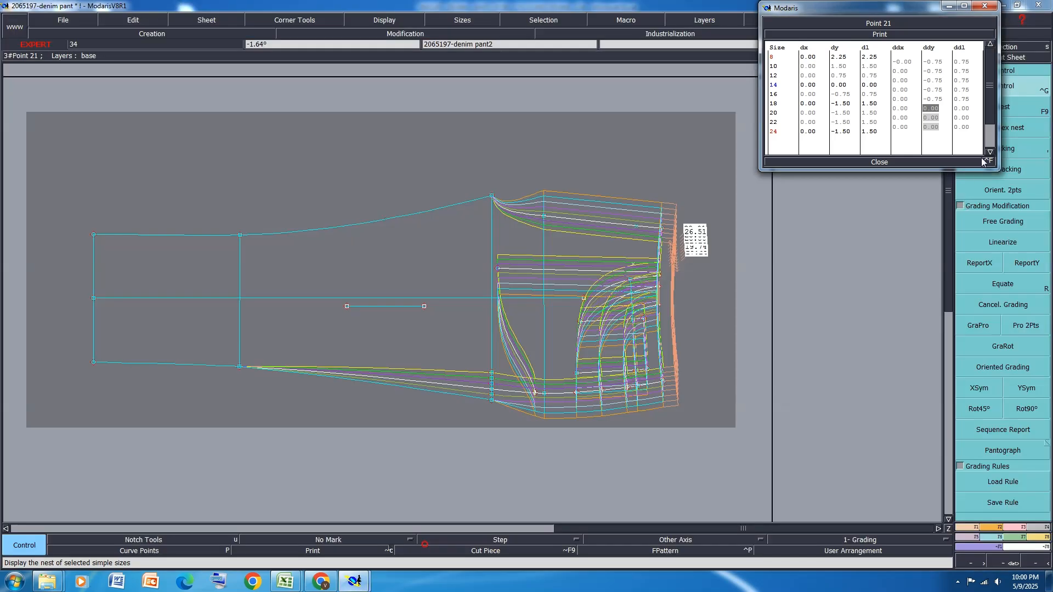
text(-0.)
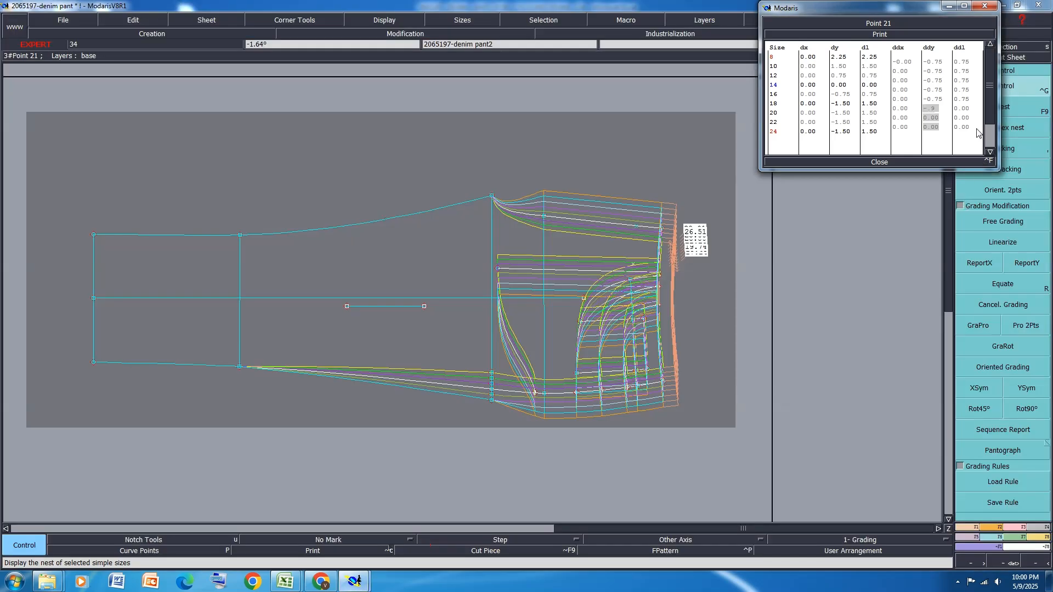
text(9)
key(Return)
scroll(520, 406, up, 2)
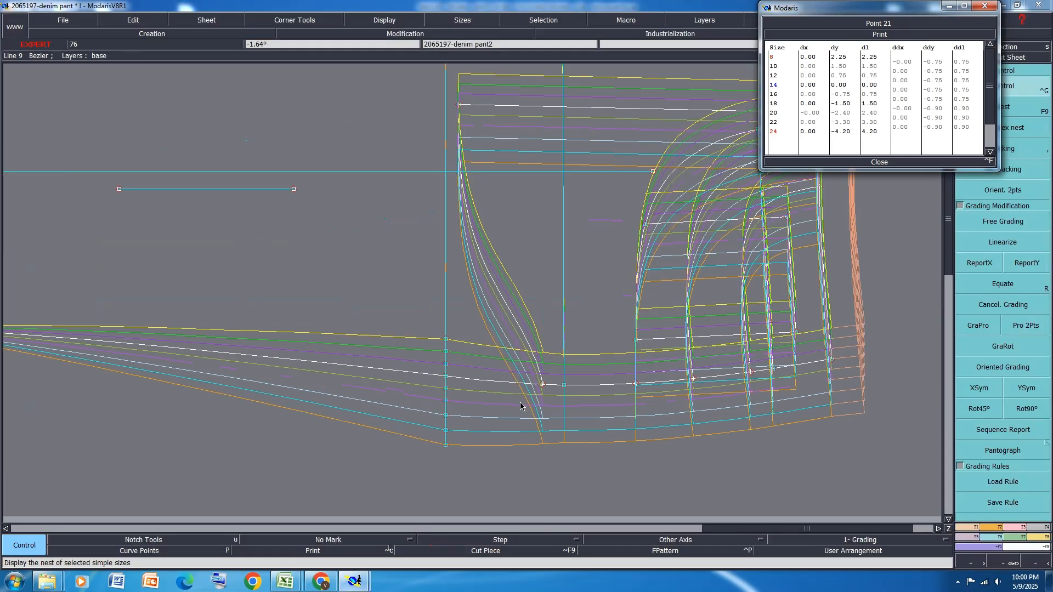
click(877, 162)
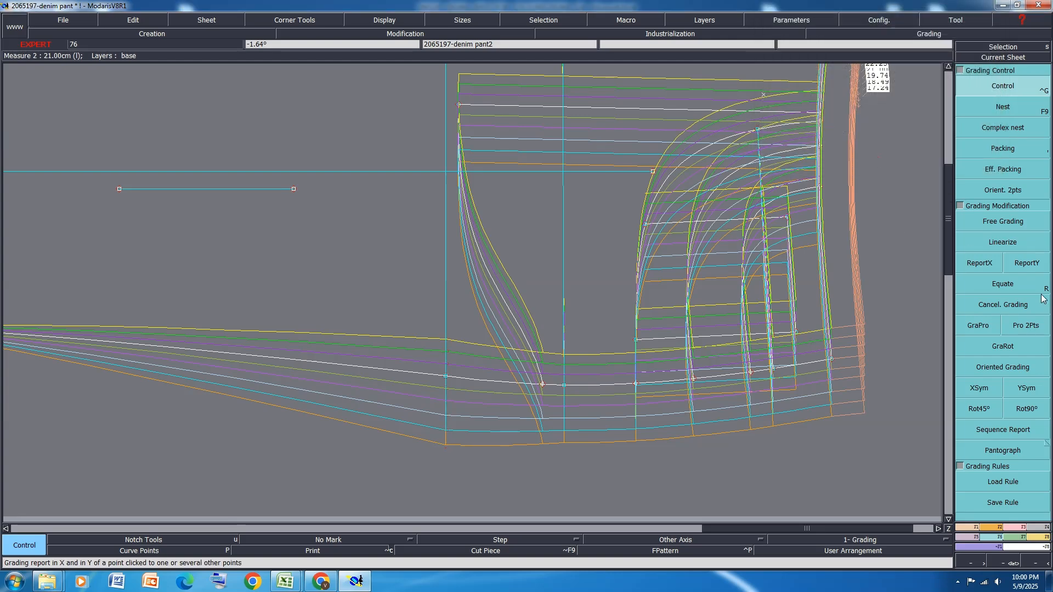
Report the Y grading of the front's side seam hip point to the side seam crotch point
click(1026, 264)
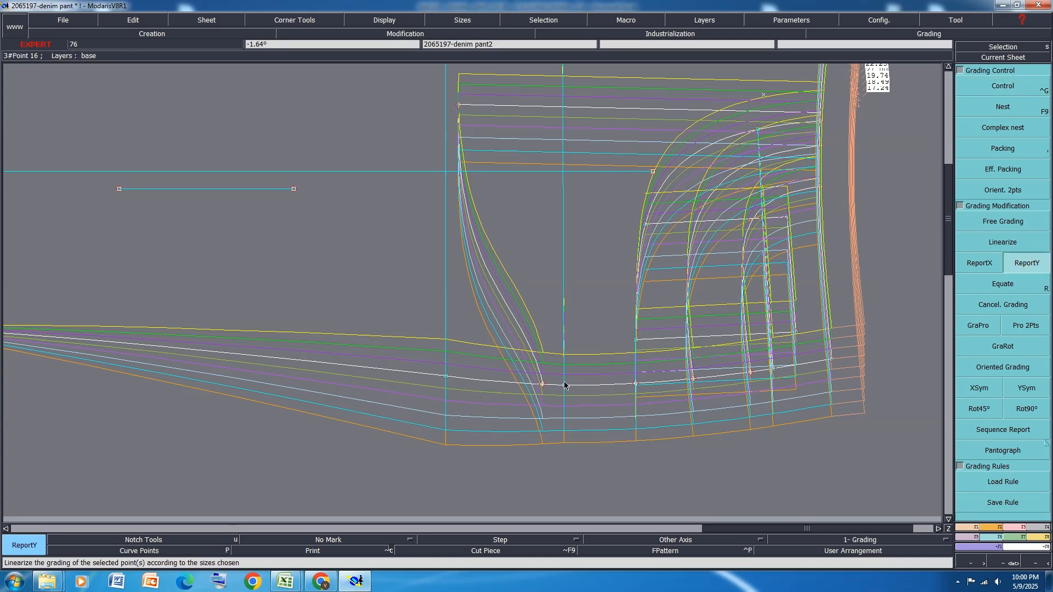
click(447, 377)
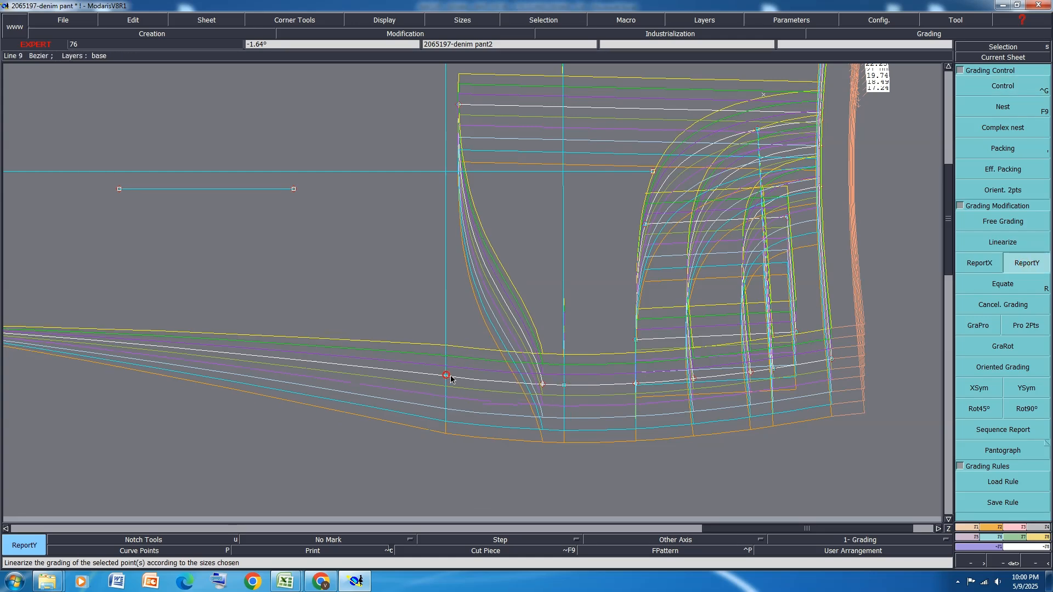
scroll(595, 426, down, 1)
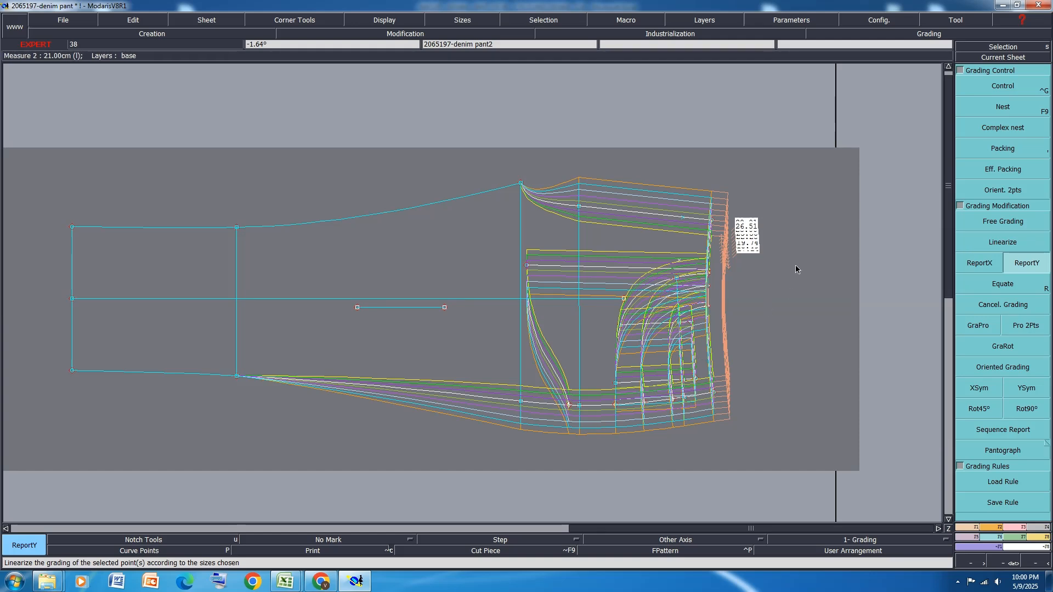
Pack the front's size nest on the side seam crotch point
click(1034, 152)
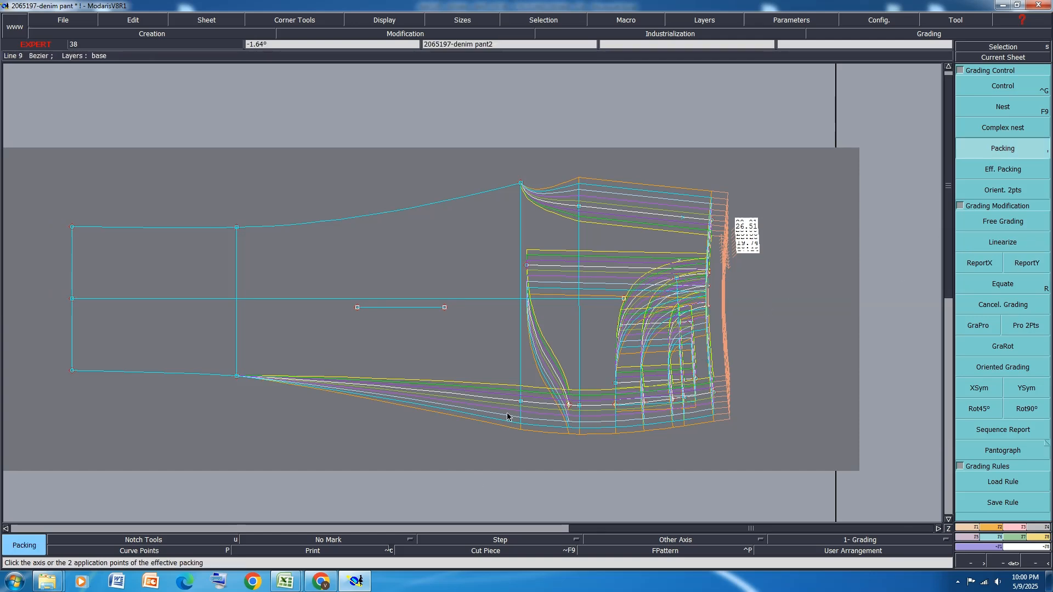
click(521, 402)
scroll(547, 156, up, 1)
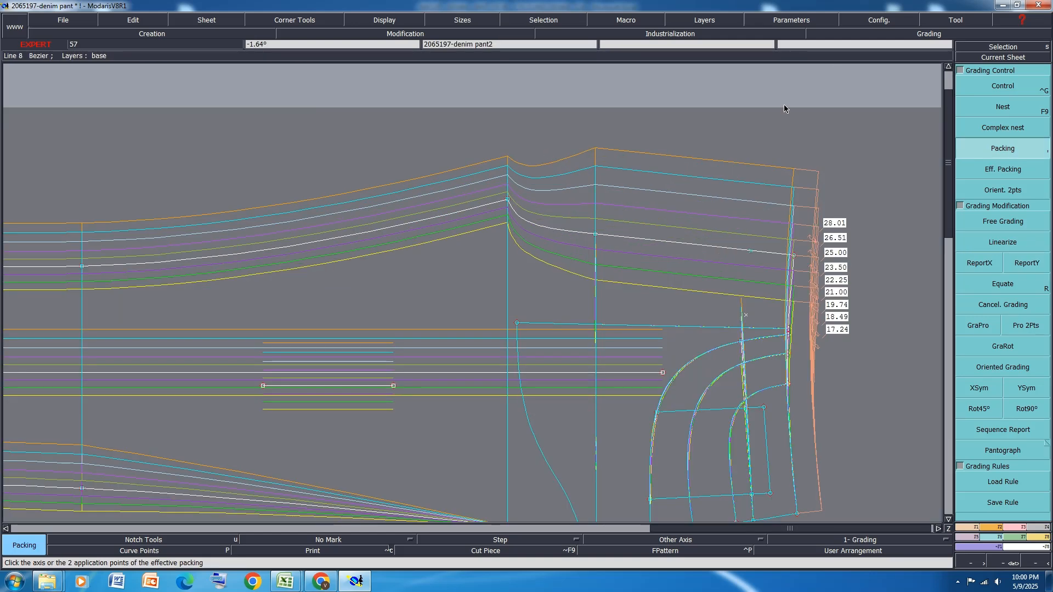
Open the front inseam crotch point's grading table and set its ddy to 1.5 for the size intervals from 8 to 18
click(1019, 82)
scroll(518, 160, up, 1)
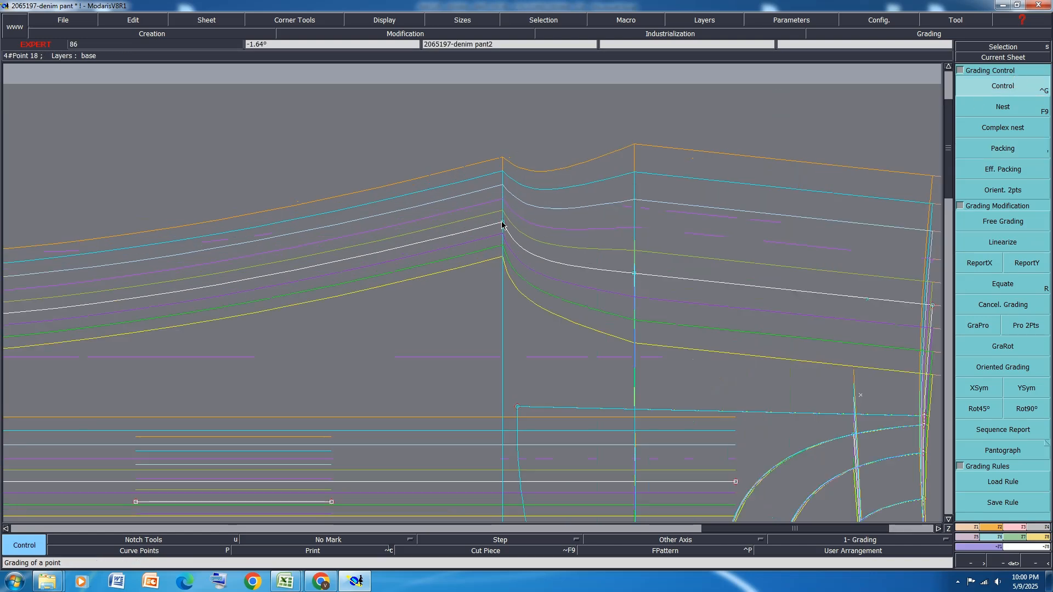
click(502, 222)
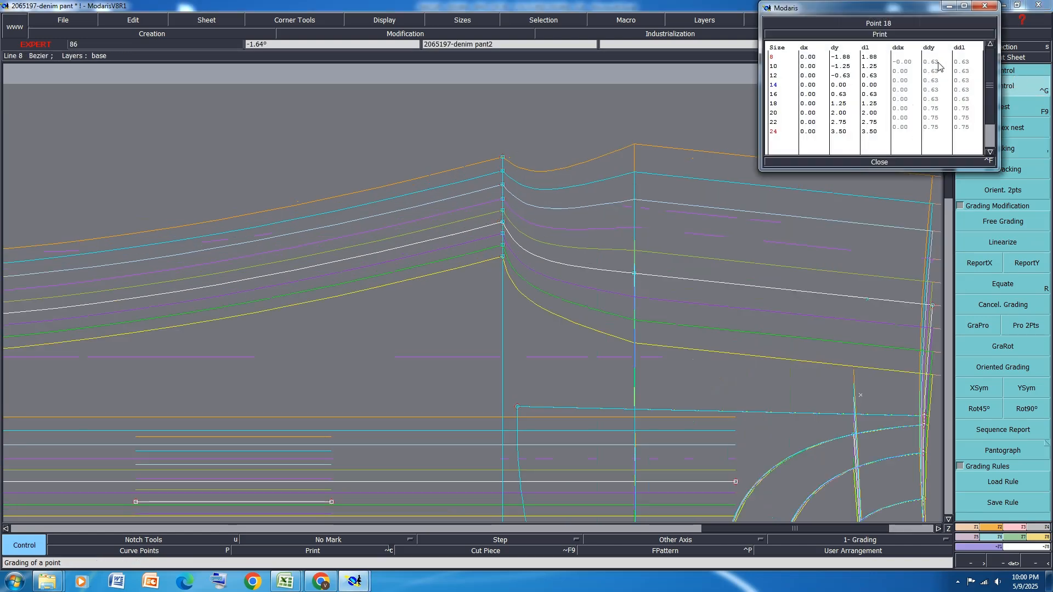
drag(934, 62, 937, 102)
text(1.5)
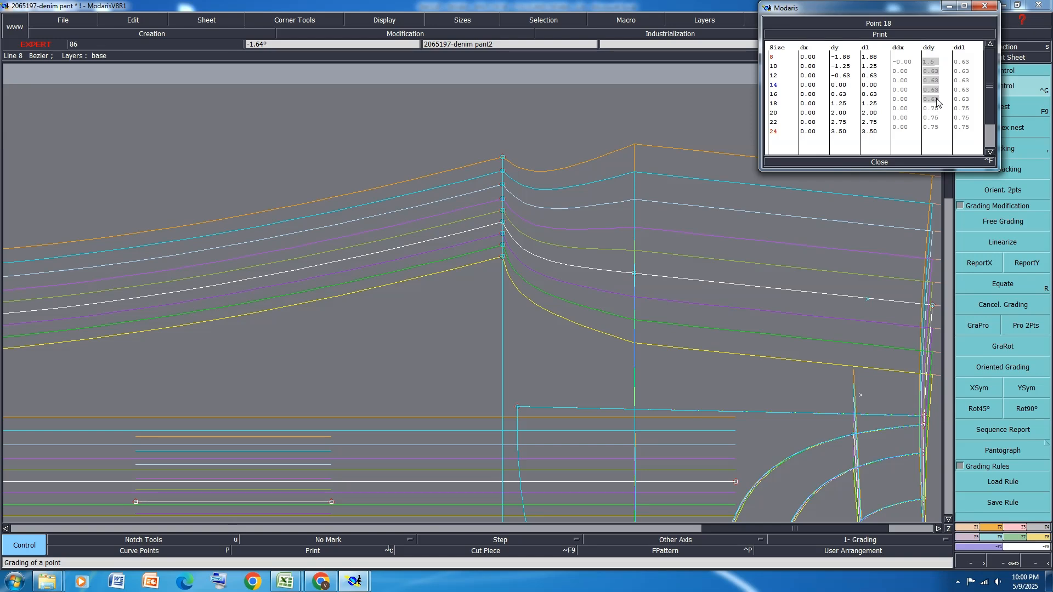
key(Return)
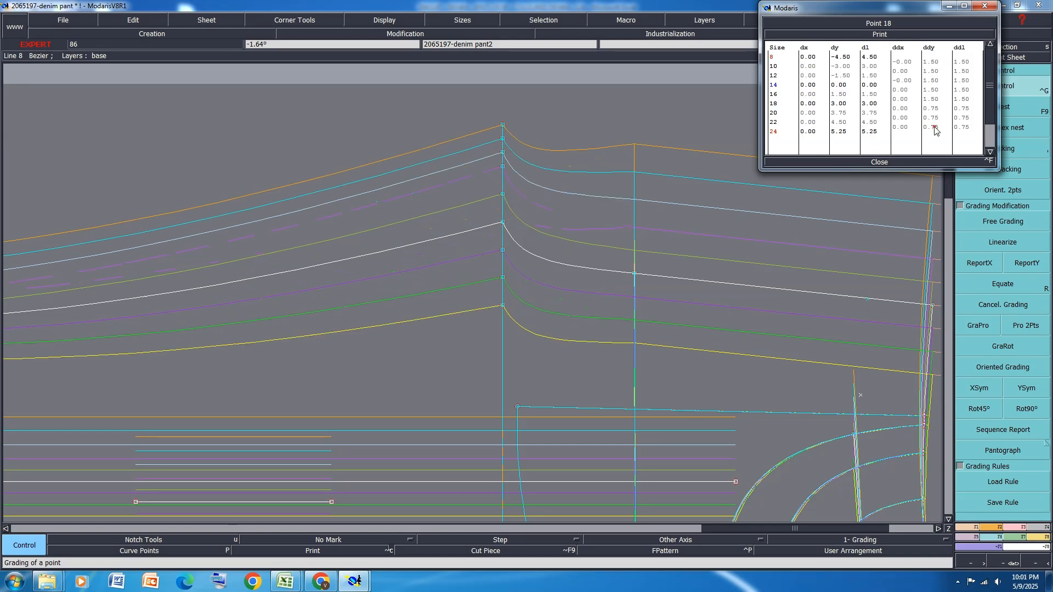
Set the front inseam crotch point's ddy to 1.8 for the size intervals from 18 to 24 and close its grading table
drag(935, 130, 933, 110)
text(1.)
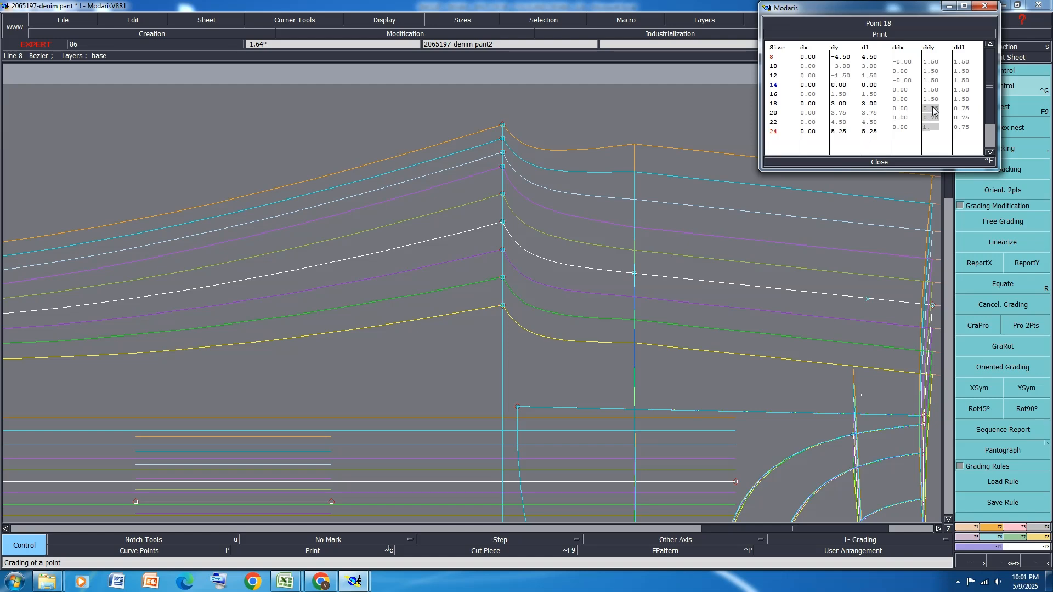
text(8)
key(Return)
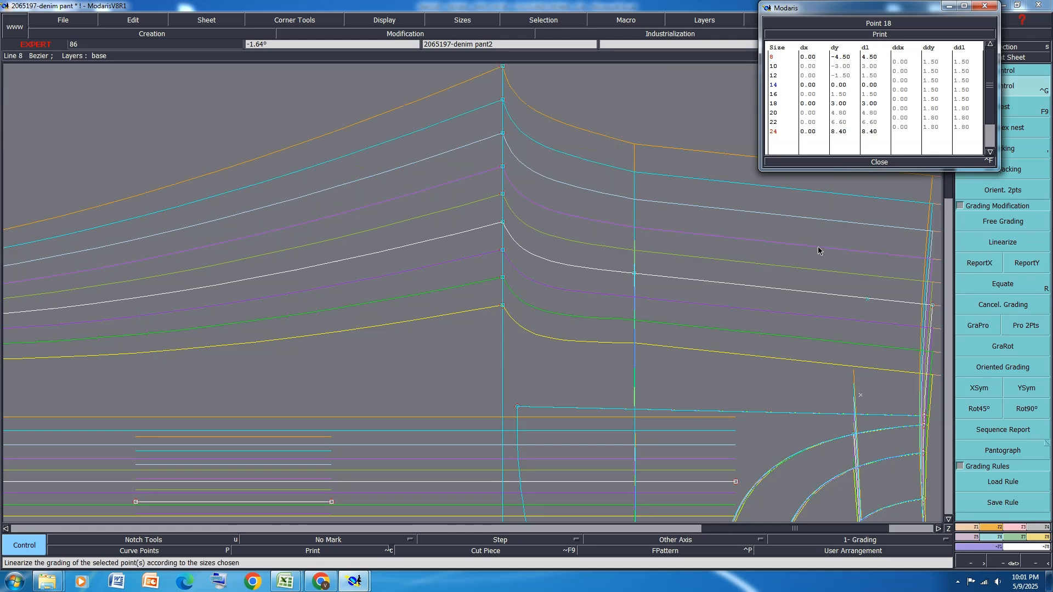
click(879, 161)
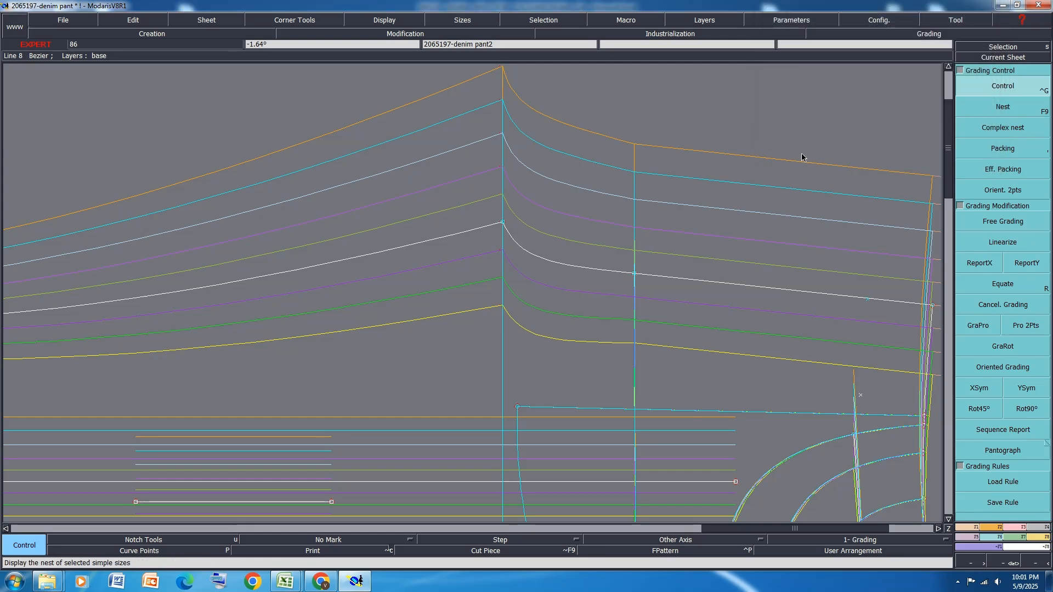
Pack the front's size nest on the end point of its short grain line
scroll(676, 223, down, 5)
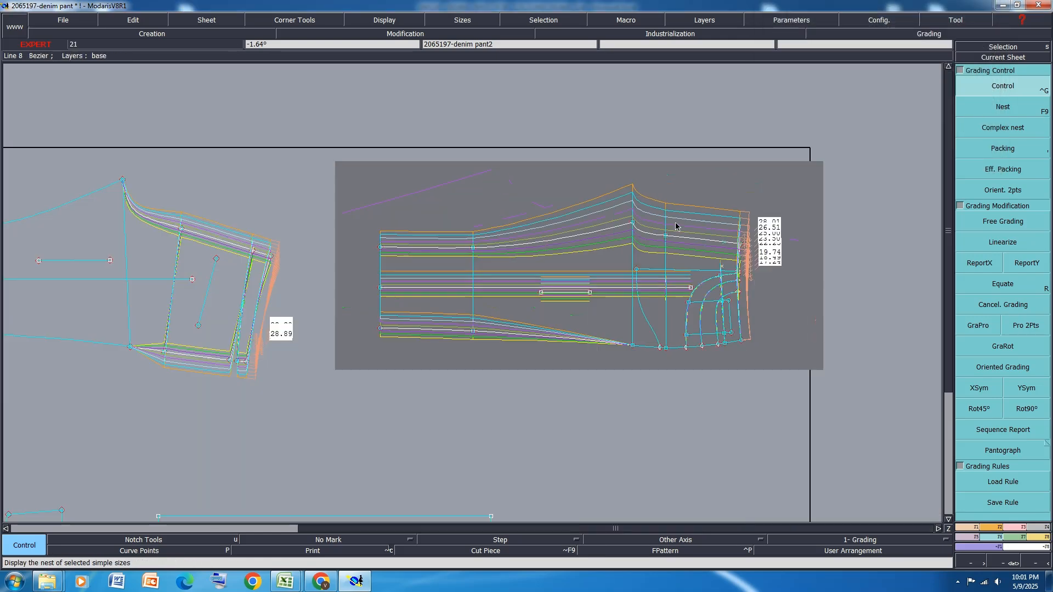
click(1013, 152)
click(593, 292)
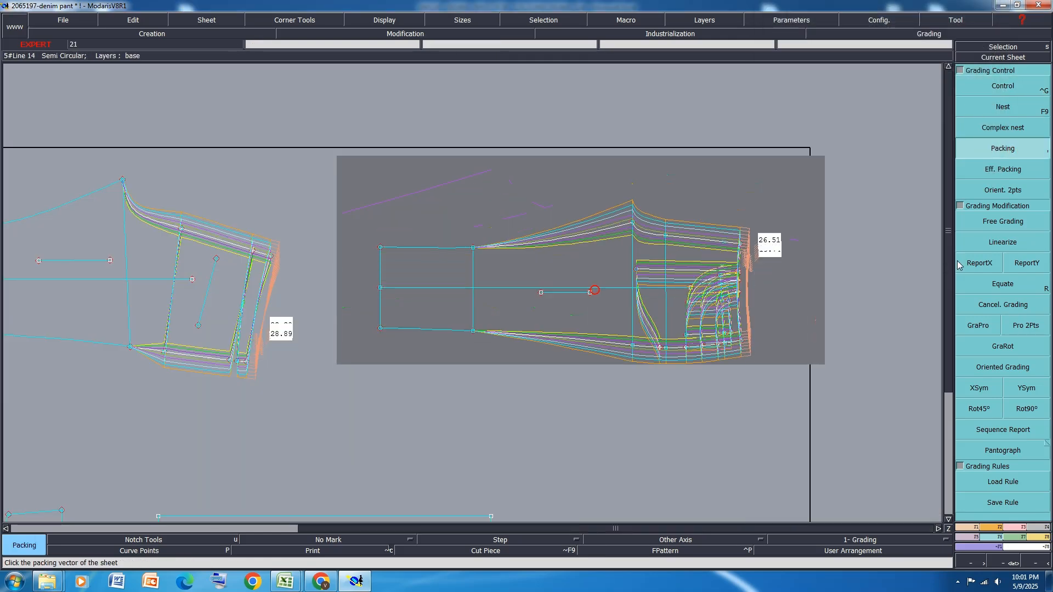
Report the Y grading of the front's side seam and inseam crotch points to the matching crotch points on the back
click(1035, 264)
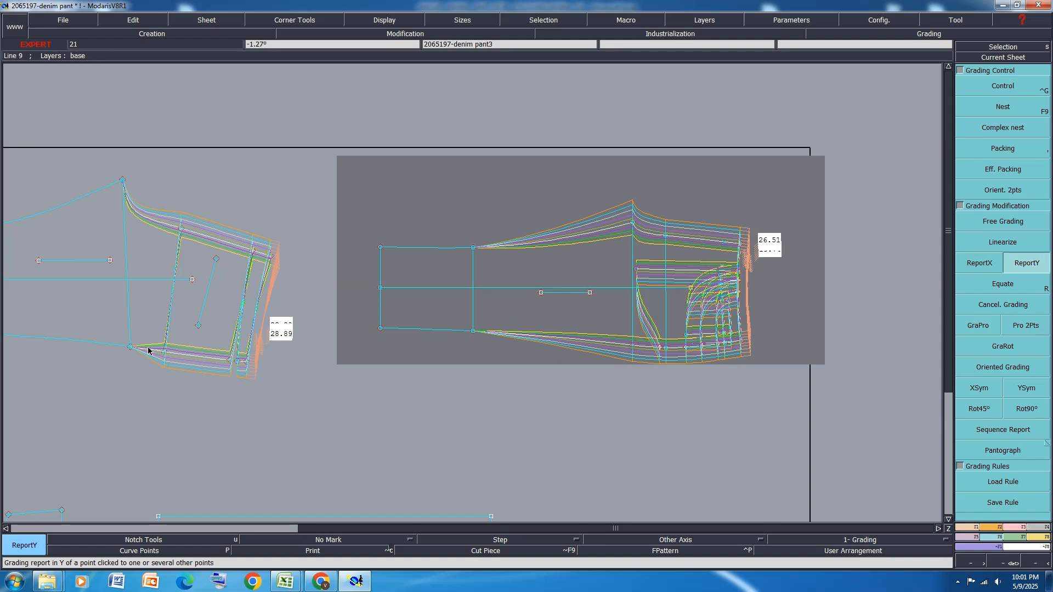
click(128, 347)
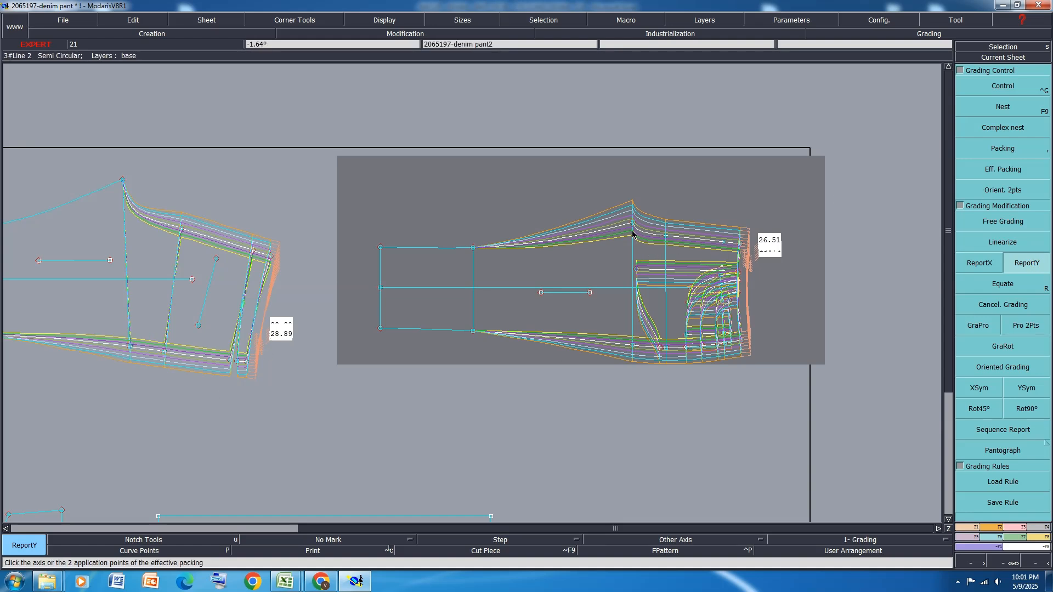
click(122, 181)
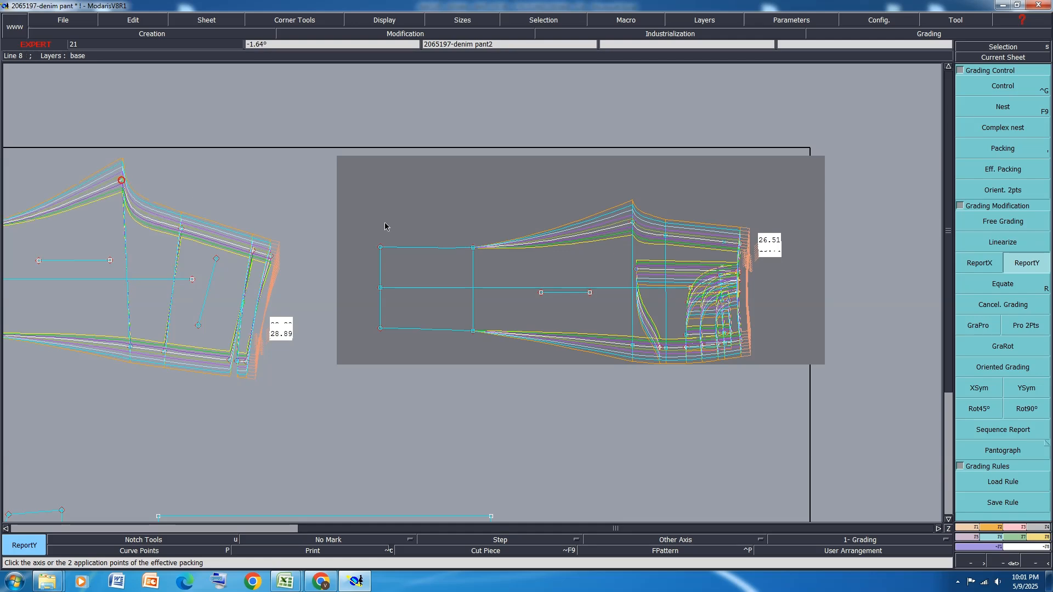
scroll(608, 219, down, 1)
scroll(520, 198, up, 1)
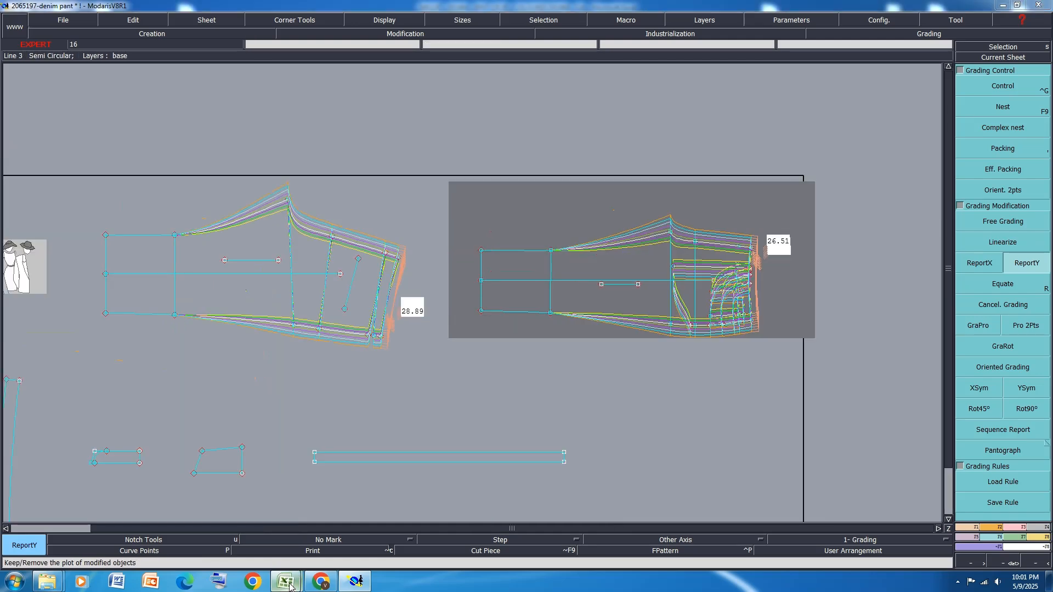
Switch to the size specification in Excel and fill the knee circumference row with orange
mouse_move(286, 581)
click(340, 528)
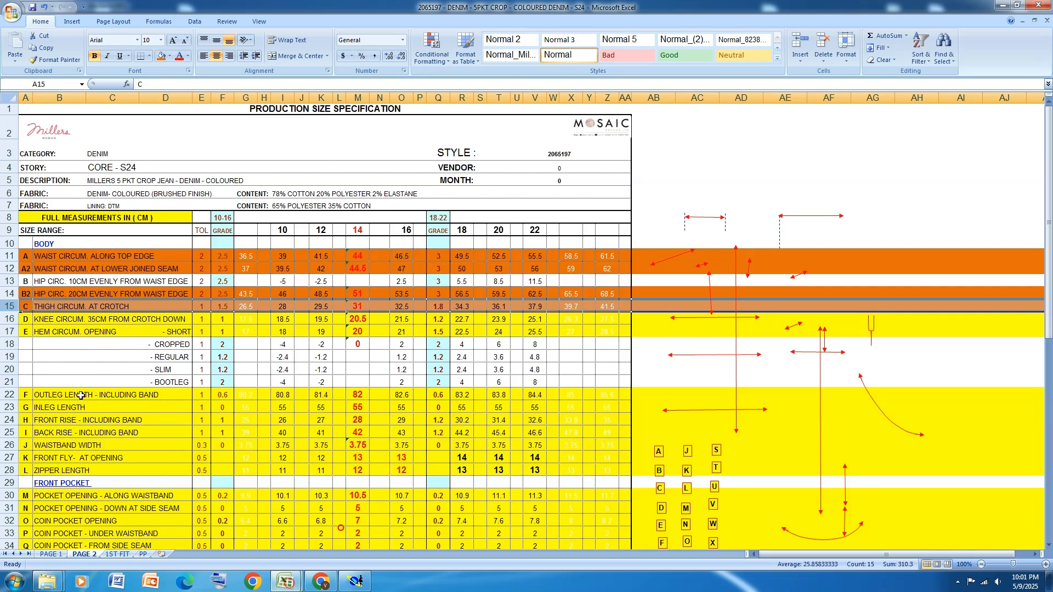
click(9, 319)
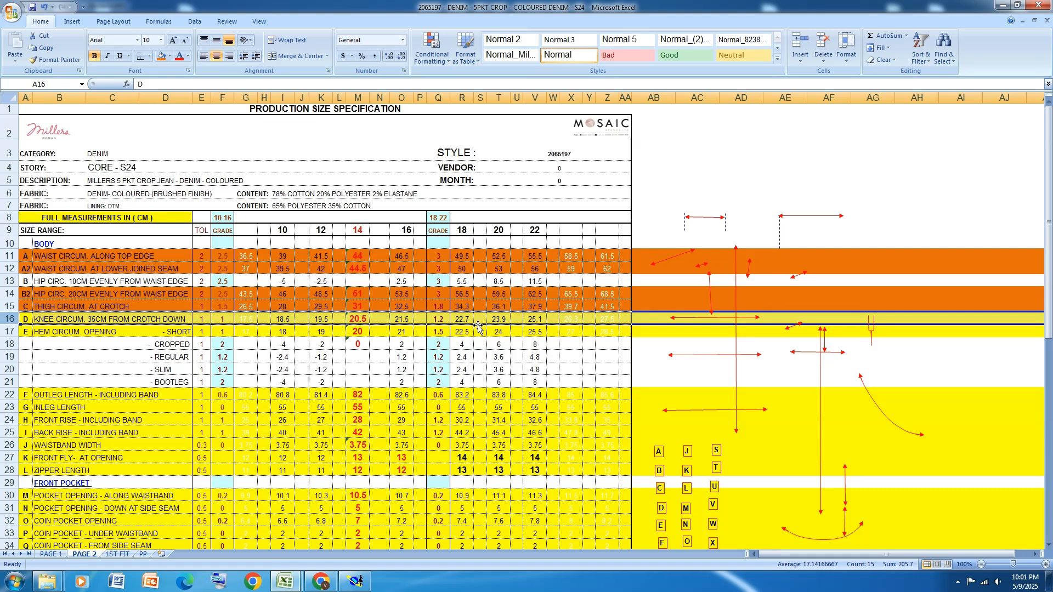
click(160, 56)
Return to Modaris and set the front side seam knee point's ddy to -0.5 for the size intervals from 8 to 18
click(364, 586)
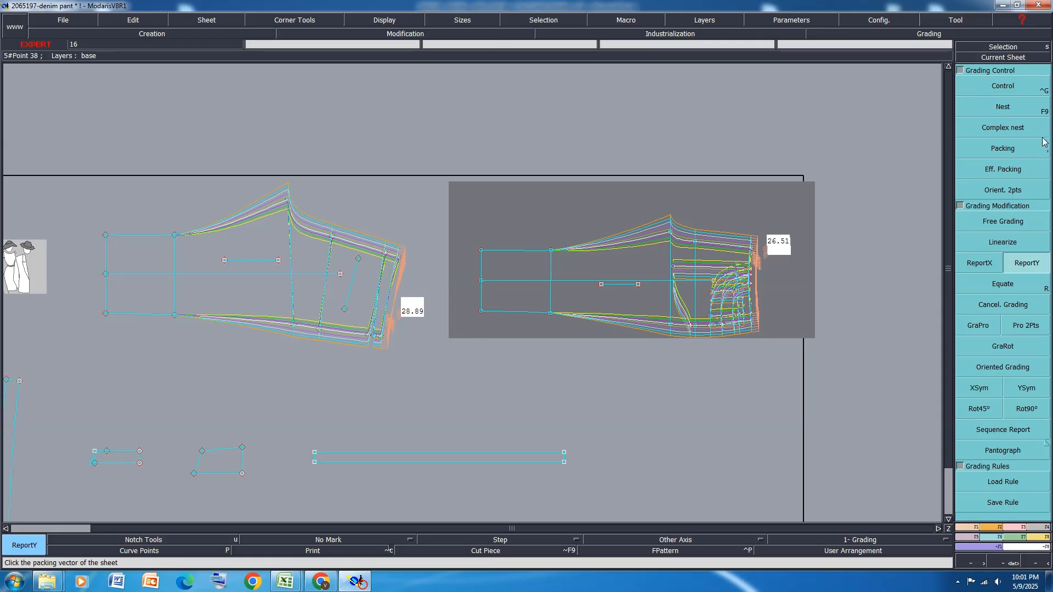
scroll(566, 336, up, 2)
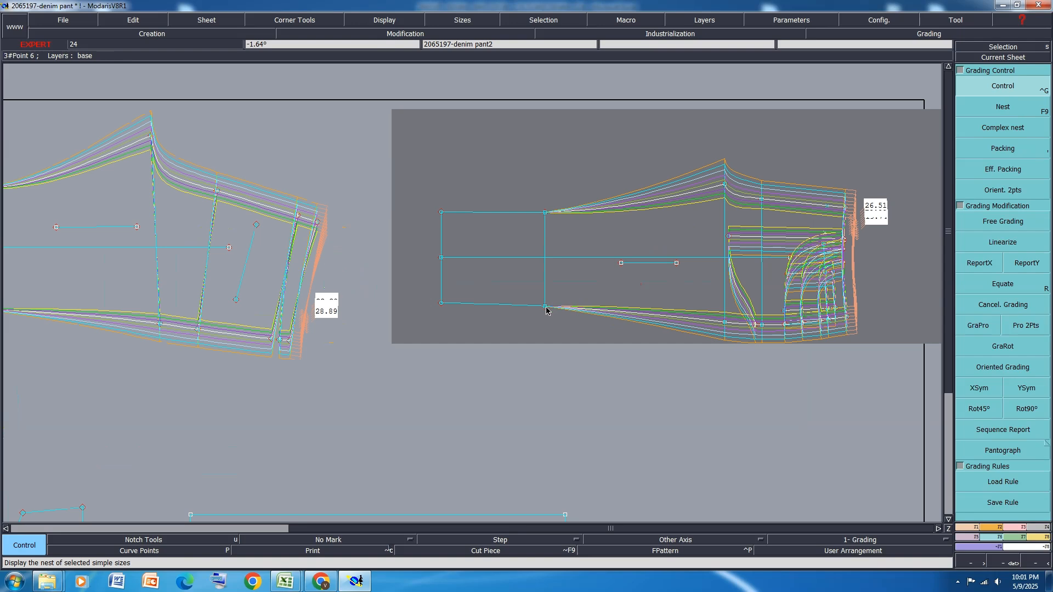
click(546, 307)
drag(932, 61, 941, 104)
text(-.5)
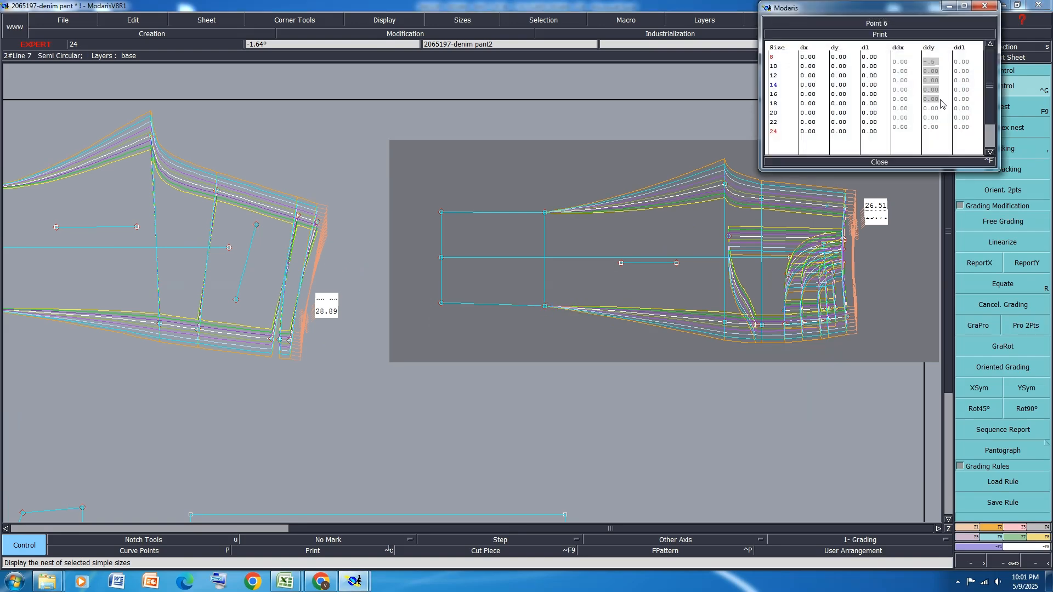
key(Return)
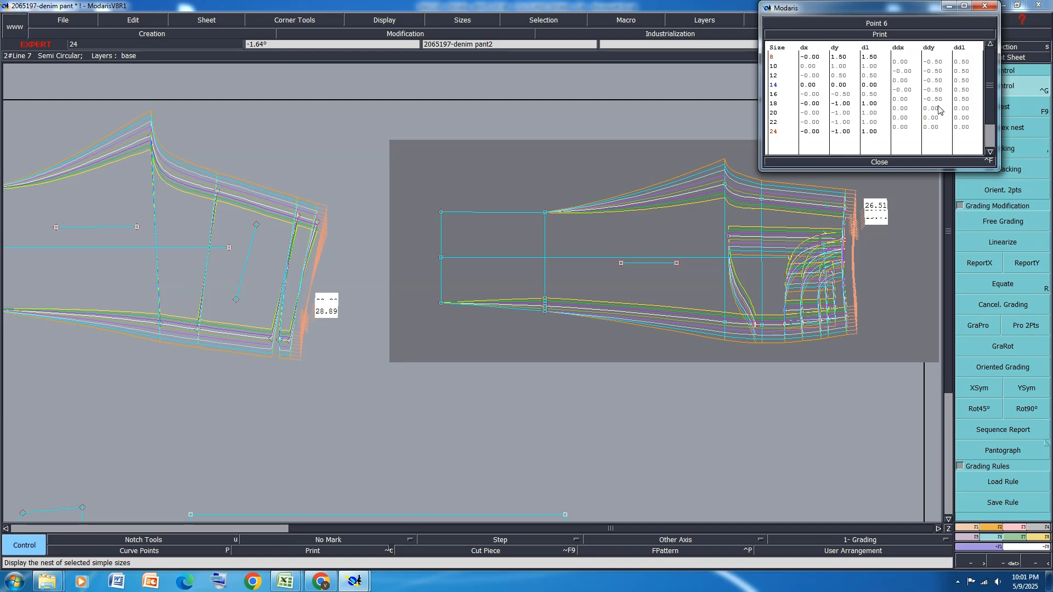
Set the front side seam knee point's ddy to -0.6 for the size intervals from 18 to 24 and close its grading table
drag(937, 109, 935, 130)
text(-0.6)
key(Return)
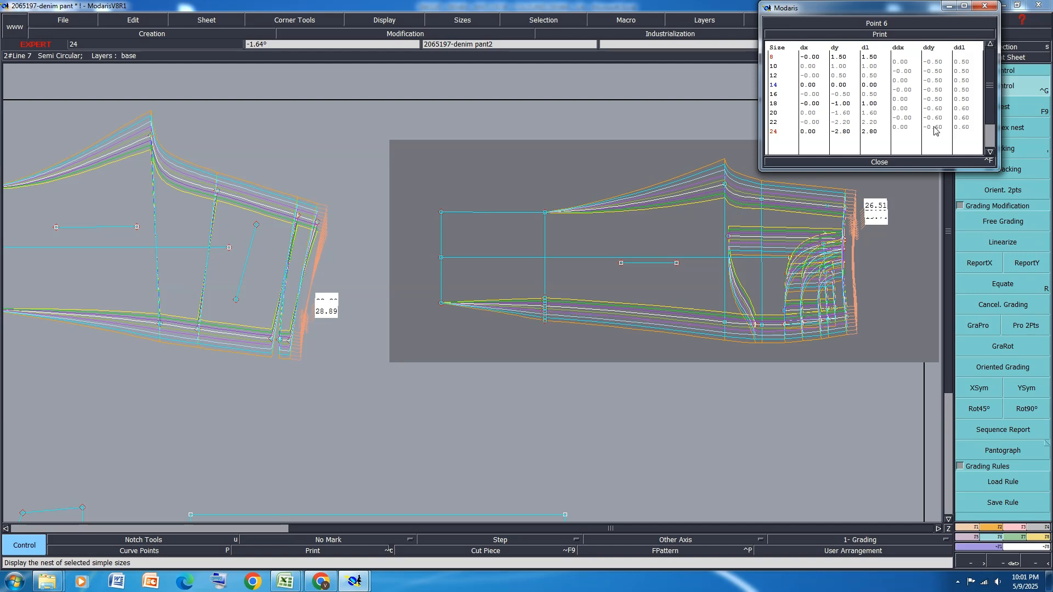
click(881, 162)
Report the side seam knee point's Y grading to the front's inseam knee point and symmetrize it about the X axis
click(1020, 265)
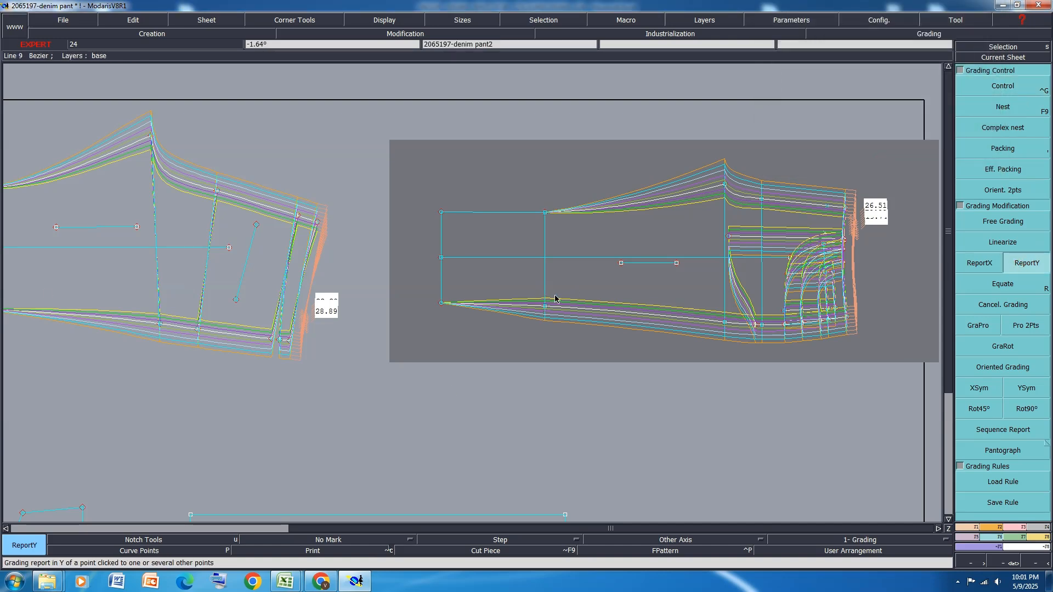
click(544, 213)
click(989, 390)
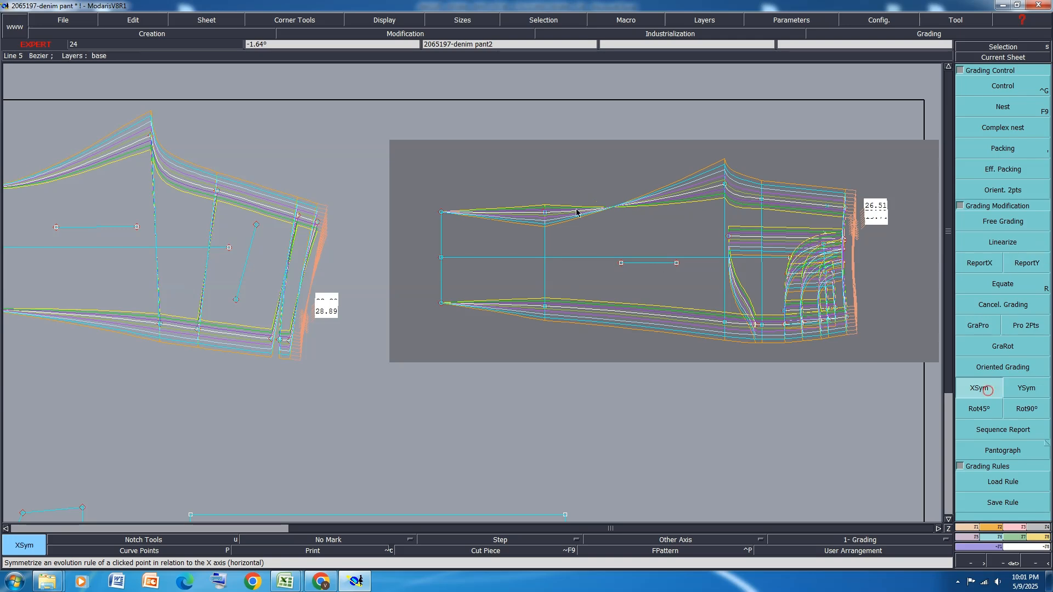
click(544, 213)
scroll(721, 214, down, 1)
scroll(598, 192, up, 1)
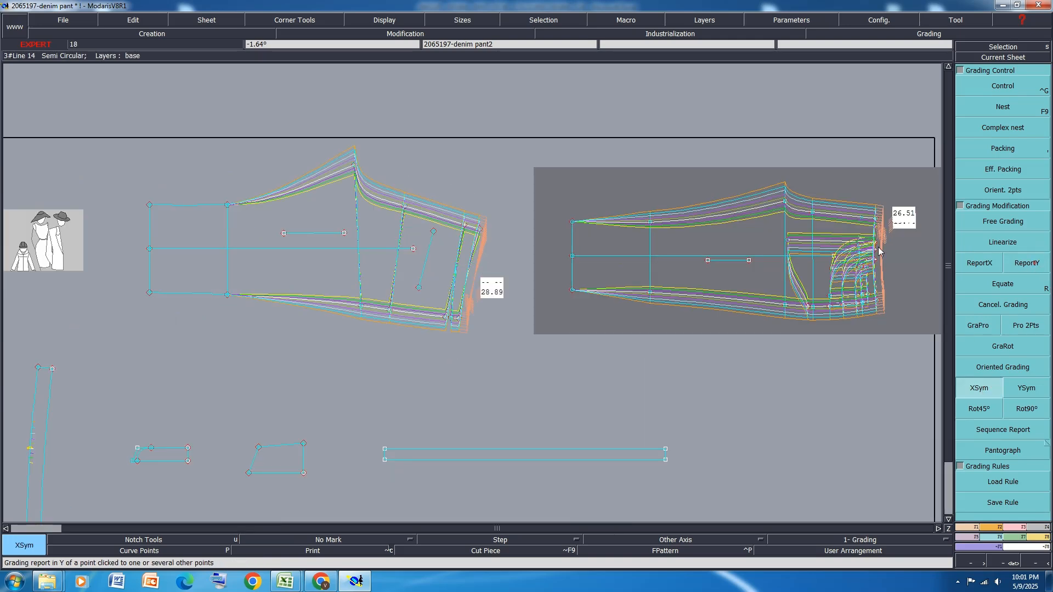
Report the Y grading of the front's two knee points to the matching inseam and side seam knee points on the back
click(1033, 262)
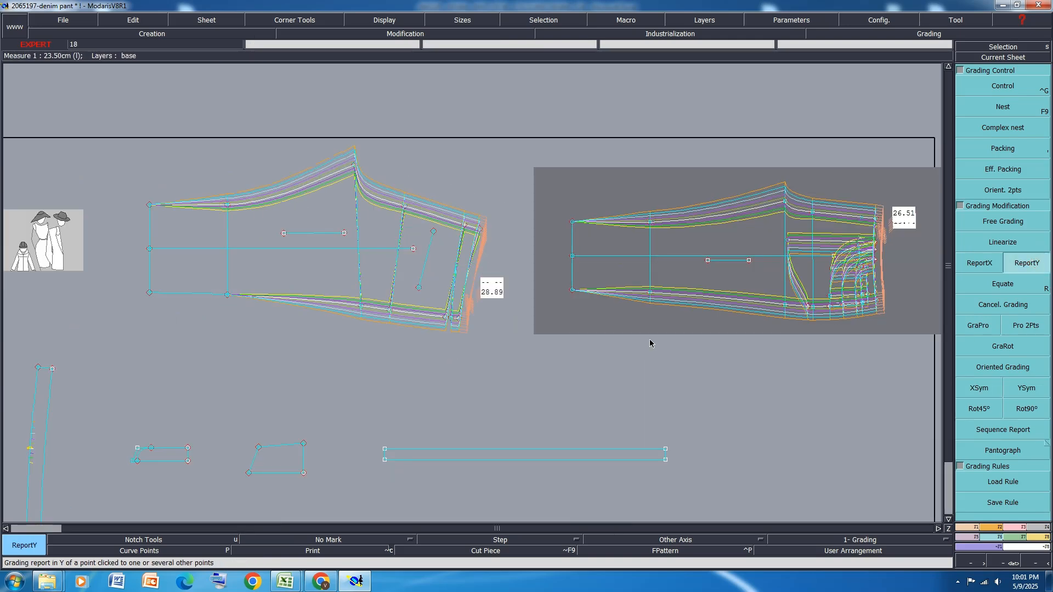
click(227, 295)
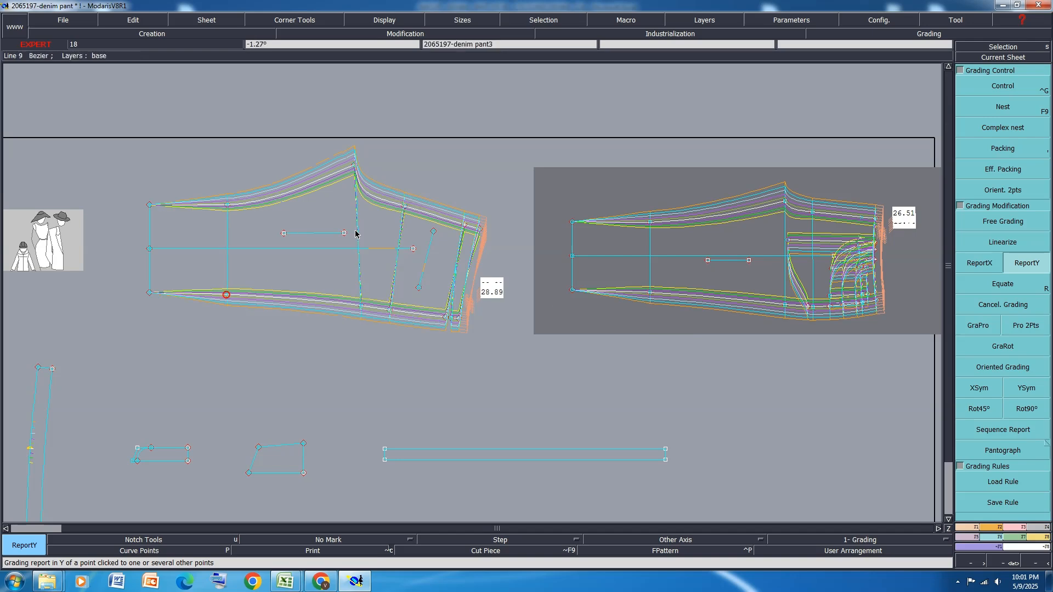
click(356, 234)
Switch to the size specification in Excel and fill the hem circumference opening row with orange
mouse_move(286, 581)
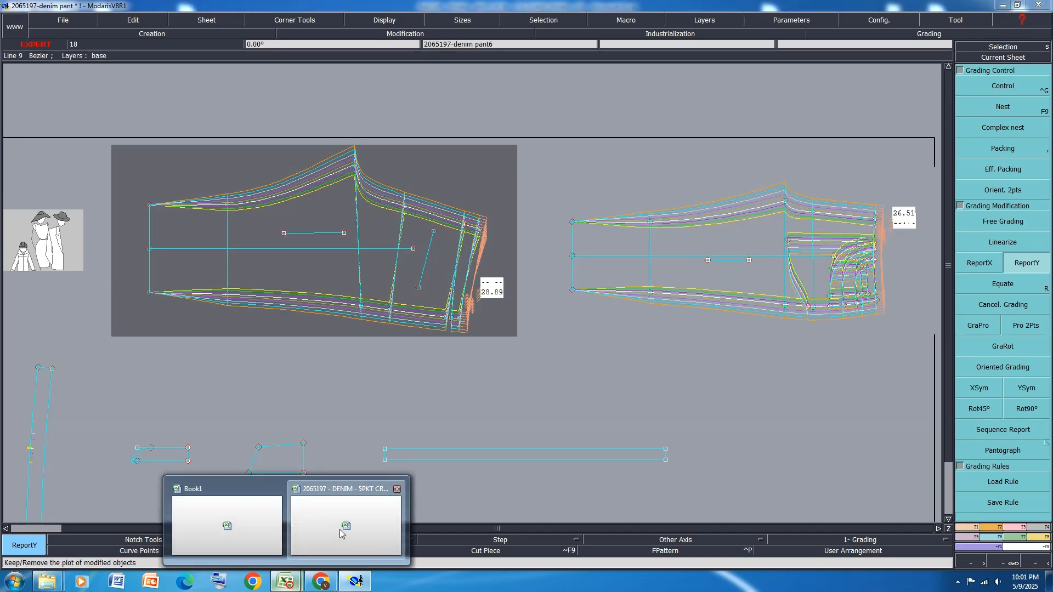
click(341, 534)
click(10, 331)
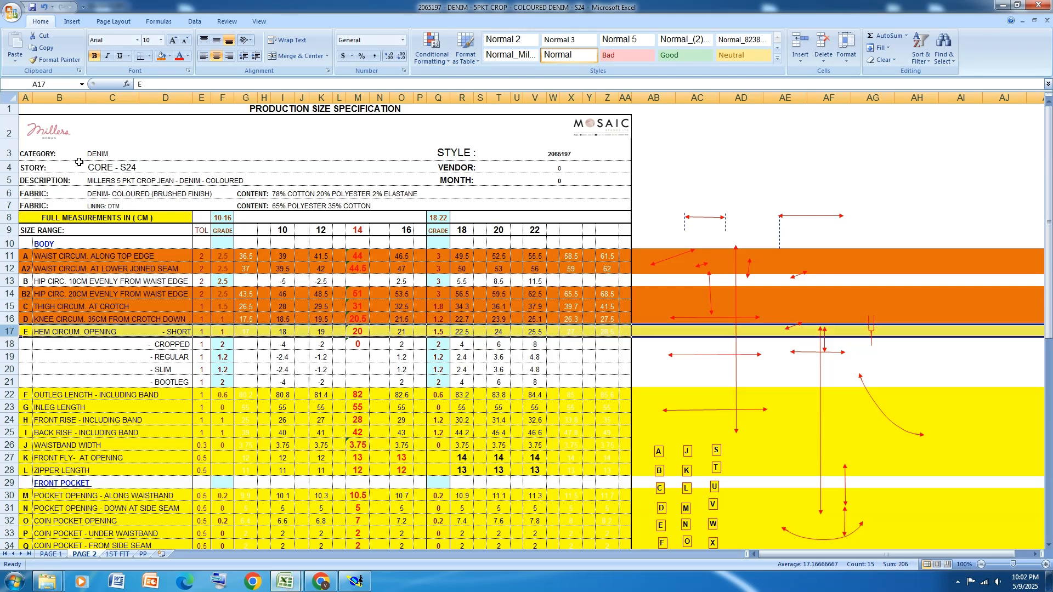
click(161, 56)
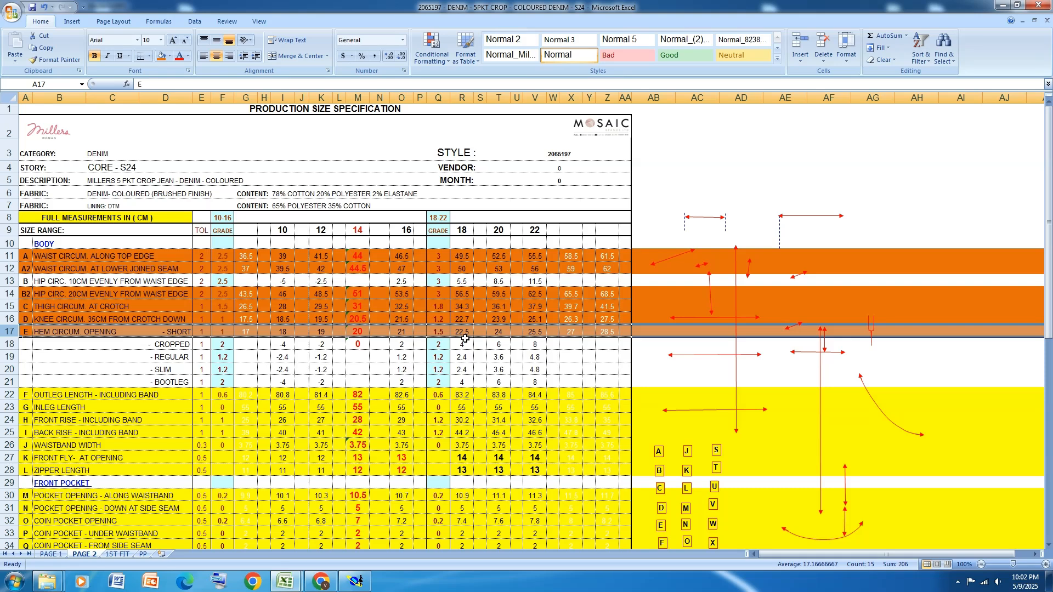
Return to Modaris and set the front side seam hem point's ddy to -0.5 for the size intervals from 8 to 18
click(356, 581)
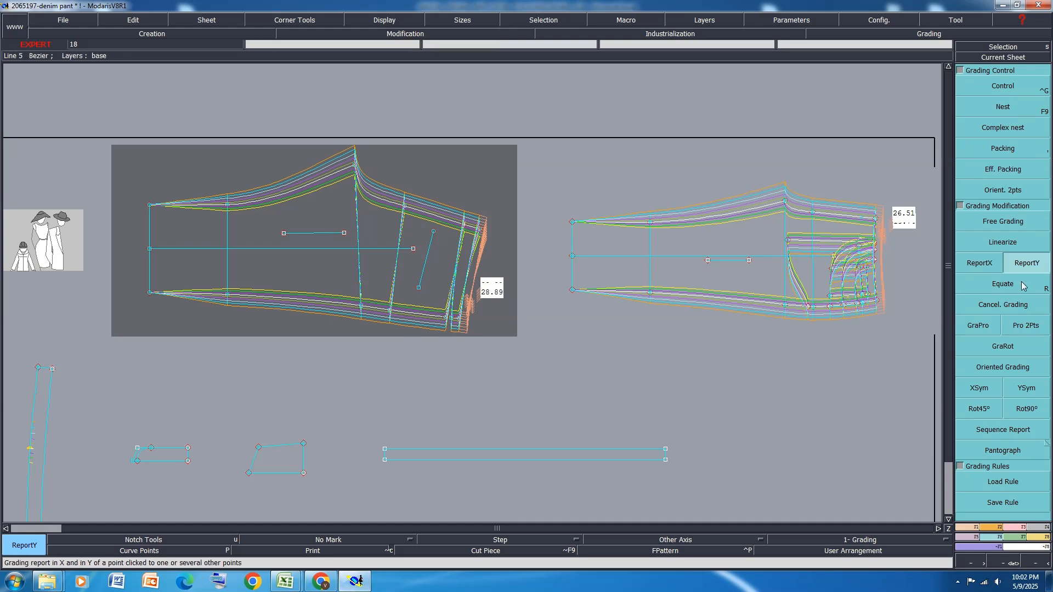
click(1002, 86)
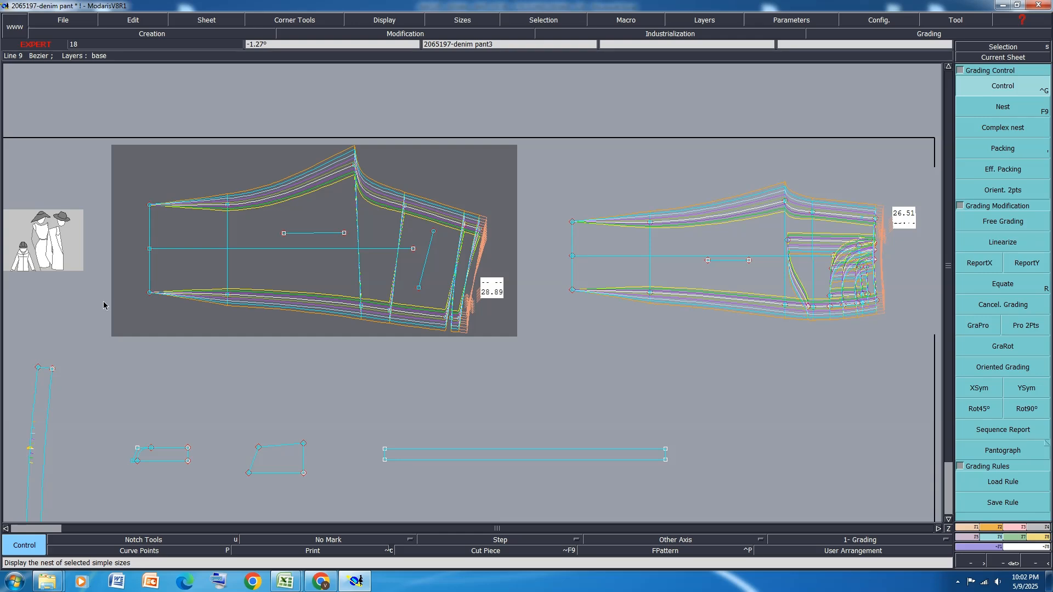
click(573, 292)
drag(935, 63, 935, 99)
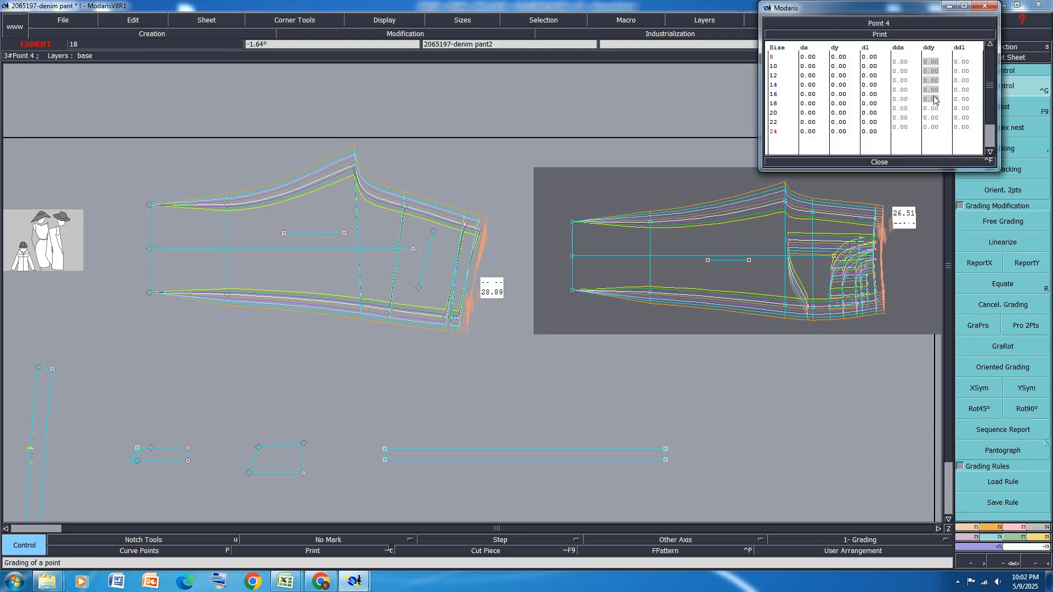
text(-0.5)
key(Return)
Set the front side seam hem point's ddy to -0.75 for the size intervals from 18 to 24 and close its grading table
drag(935, 112, 933, 128)
text(-0)
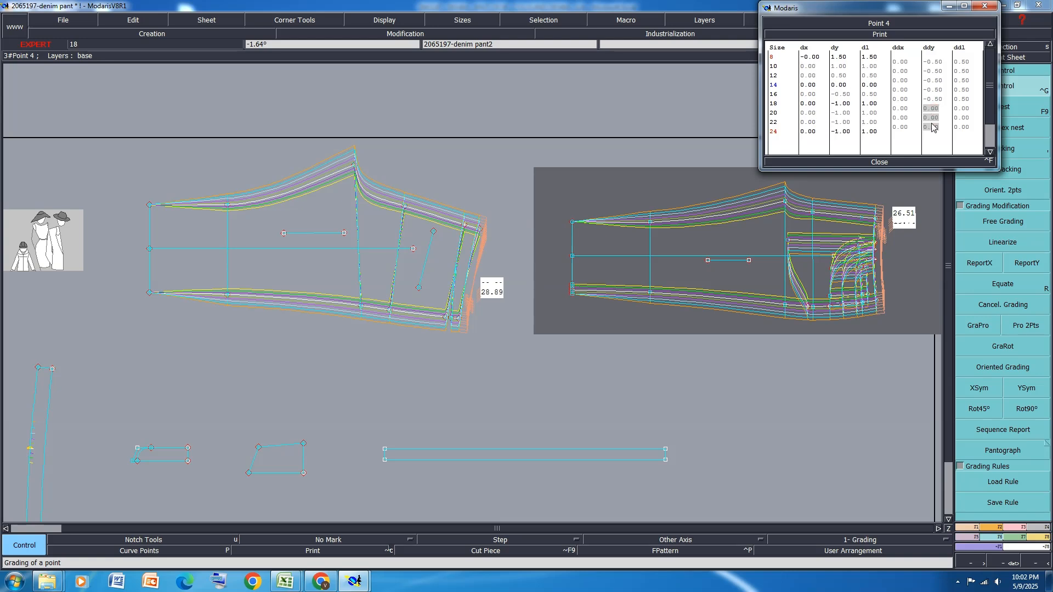
text(.75)
key(Return)
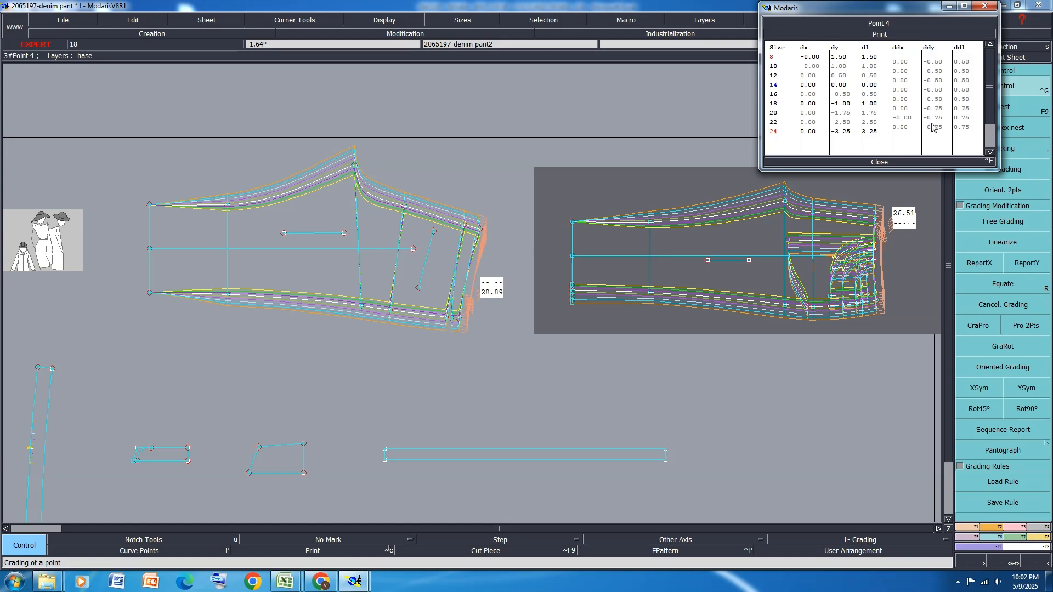
click(879, 162)
Report the side seam hem point's Y grading to the front's inseam hem point and symmetrize it about the X axis
click(1026, 262)
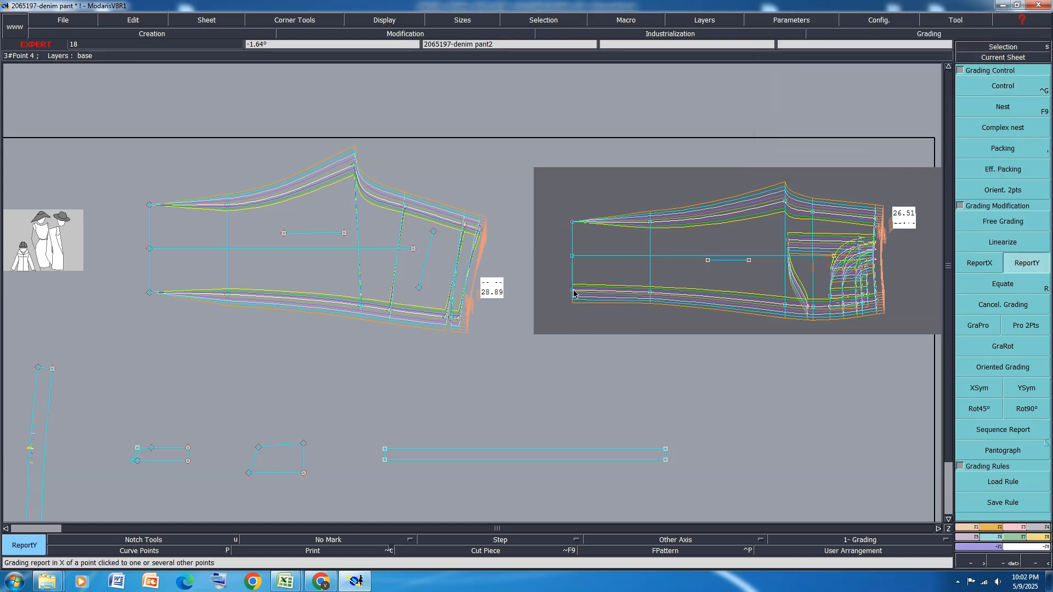
click(572, 225)
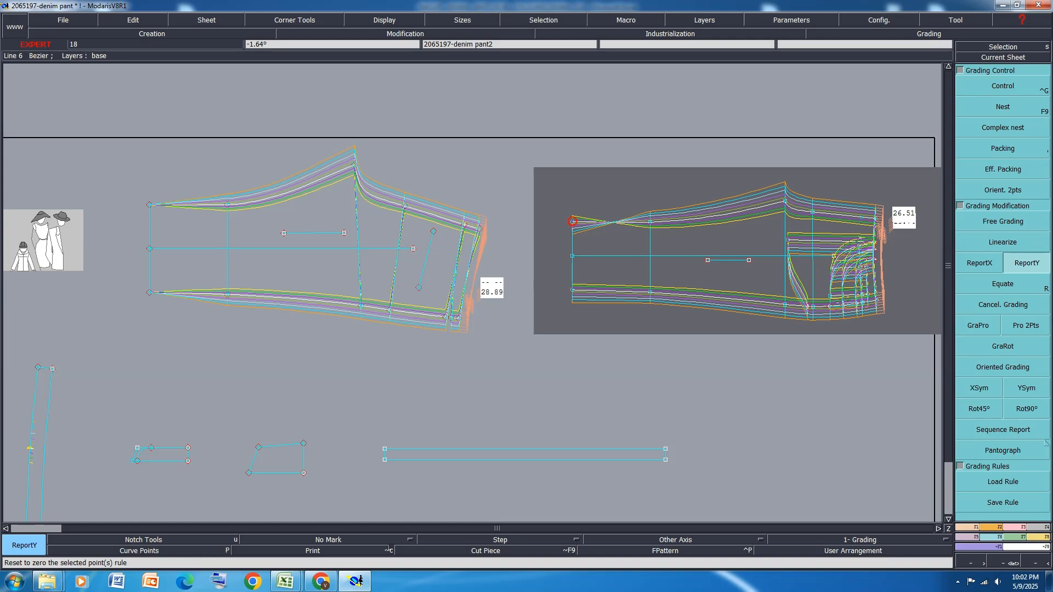
click(987, 387)
click(572, 221)
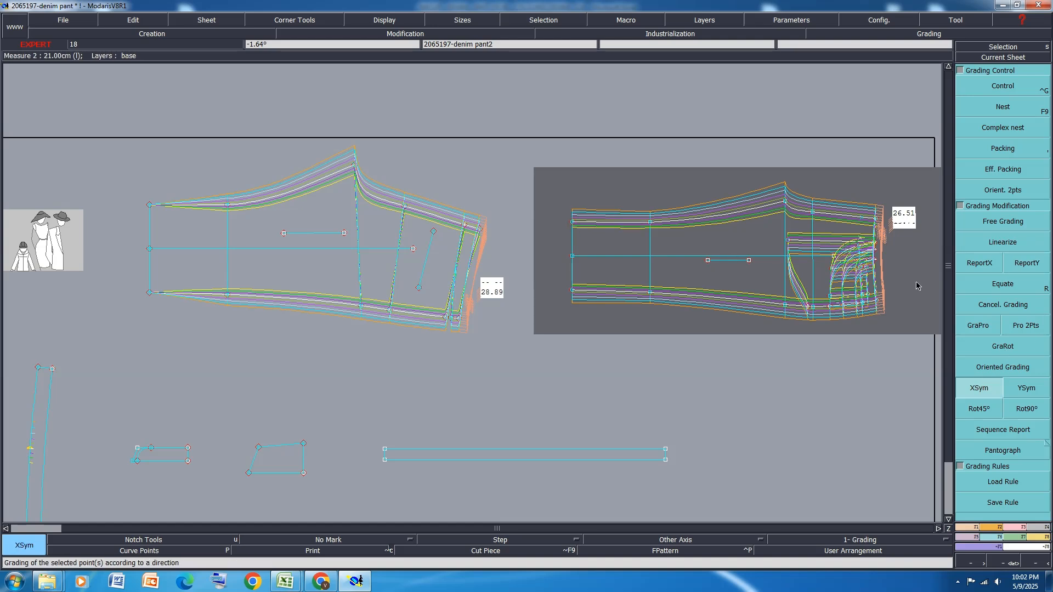
Report the Y grading of the front's two hem points to the matching inseam and side seam hem points on the back
click(1027, 263)
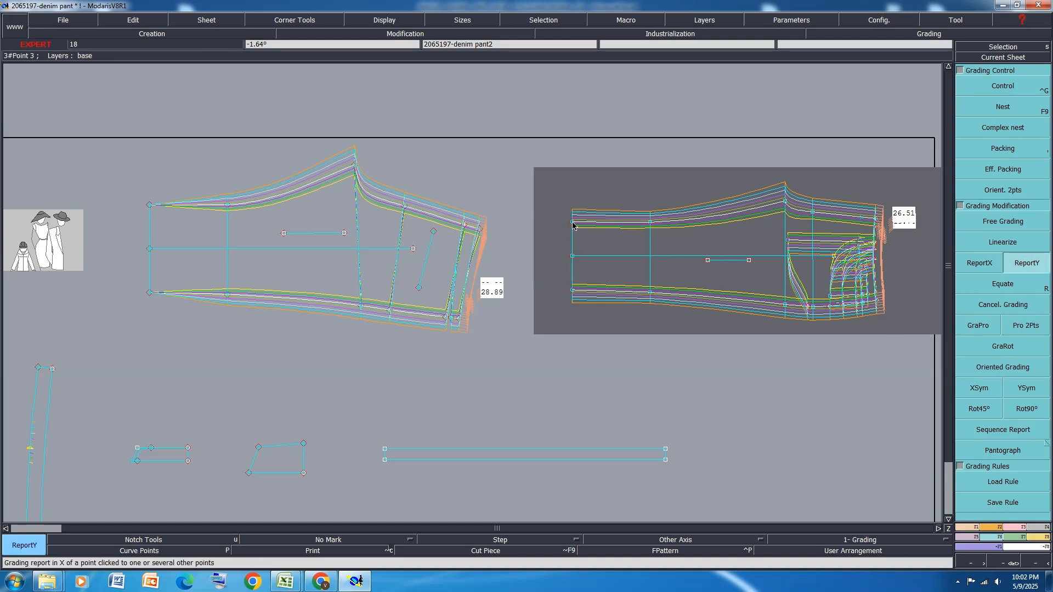
click(149, 205)
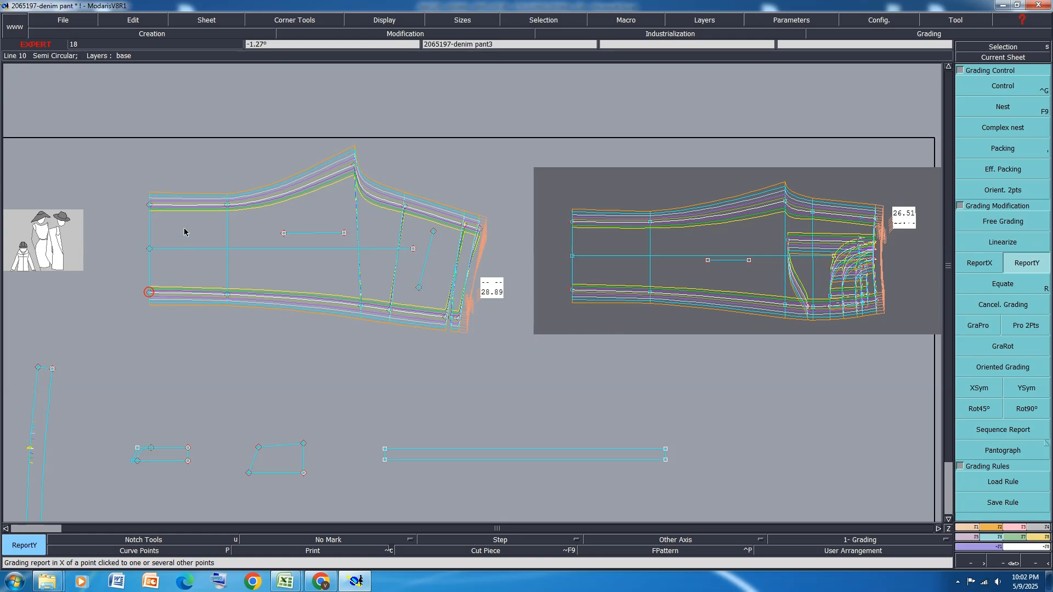
scroll(182, 198, up, 5)
scroll(136, 199, down, 6)
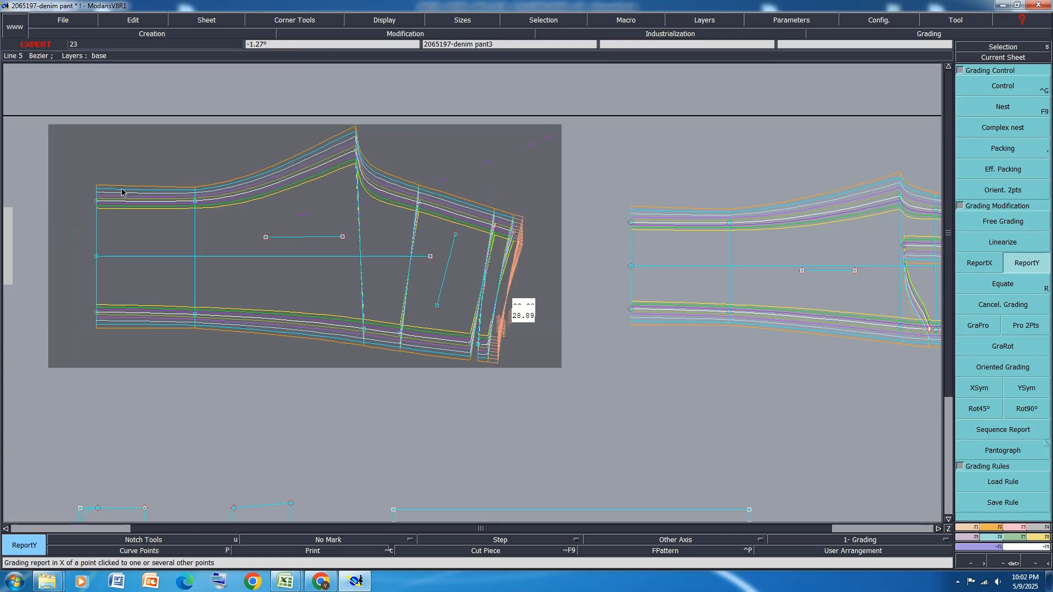
Save the model past the anomaly warnings, arrange all sheets automatically on the desk, and save it again
scroll(785, 227, up, 3)
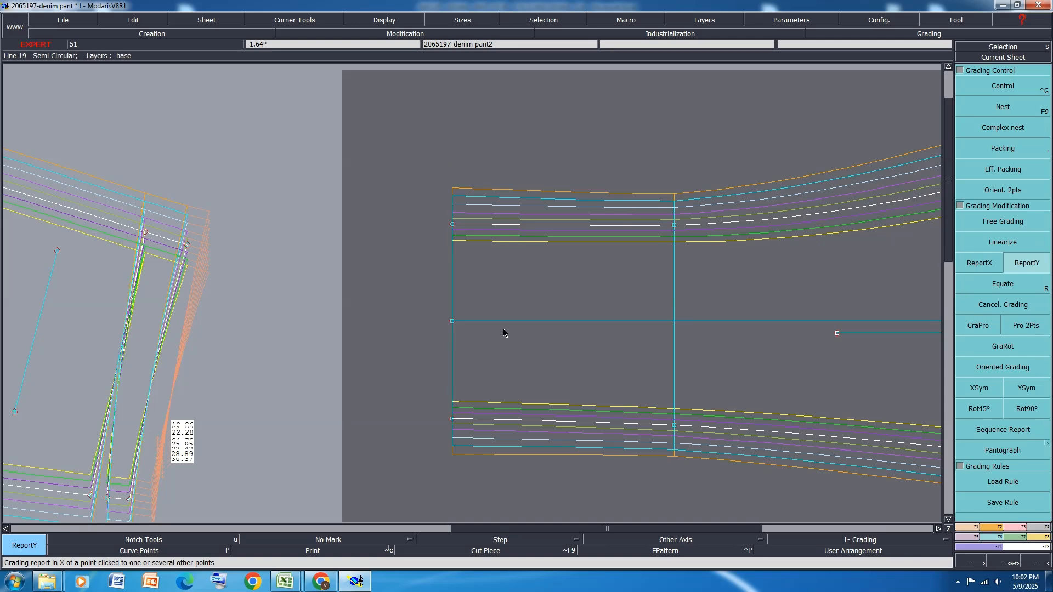
key(ctrl+s)
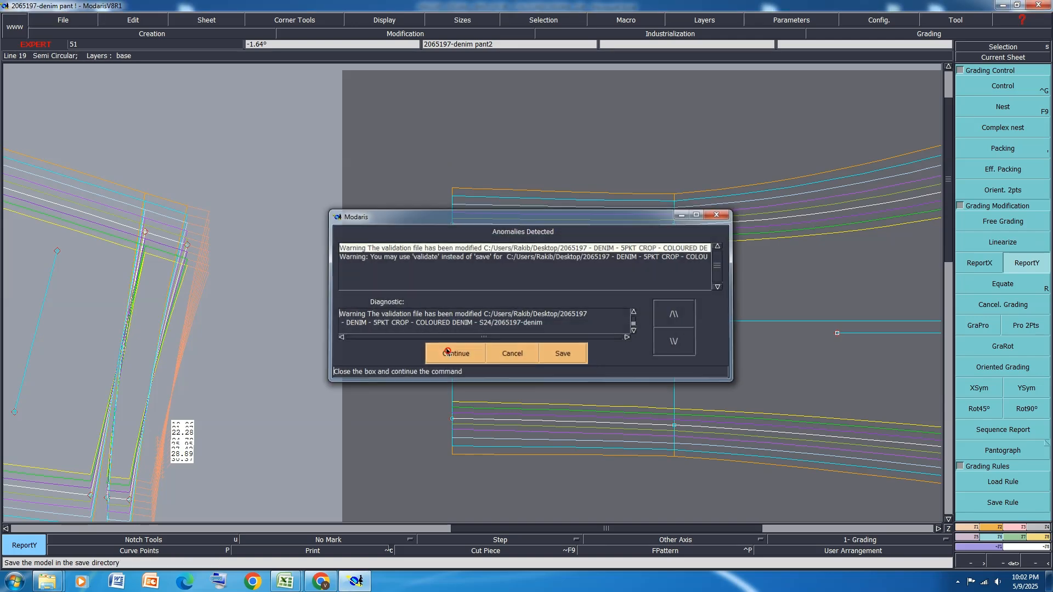
click(448, 350)
key(j)
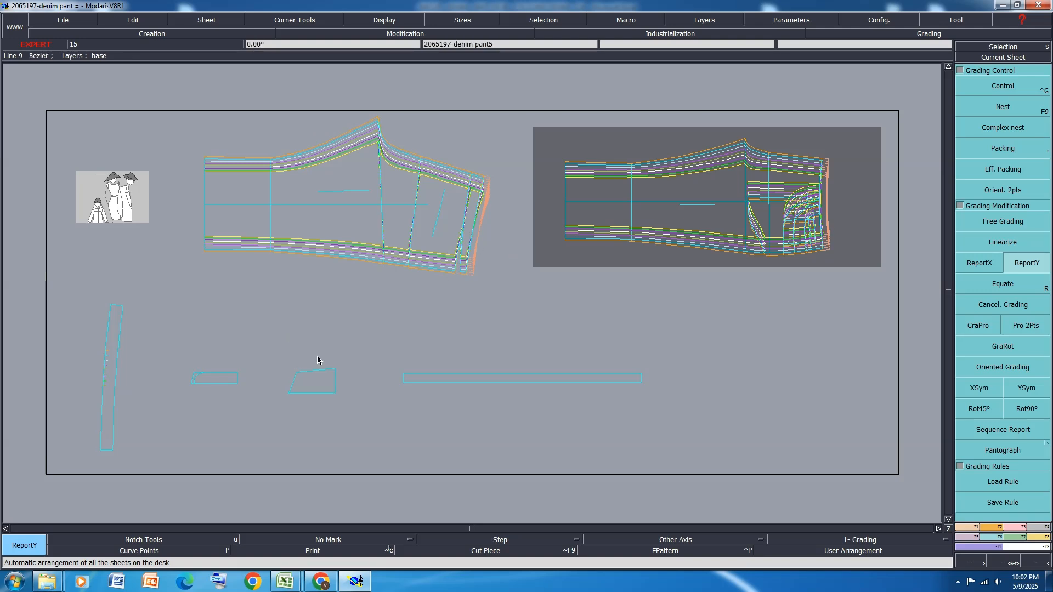
key(ctrl+s)
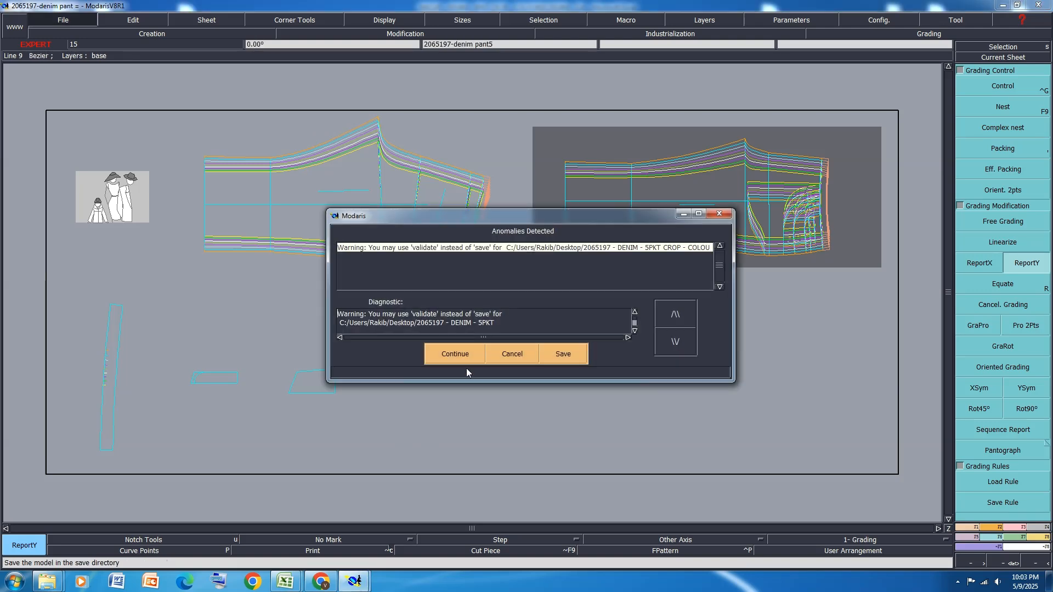
click(456, 351)
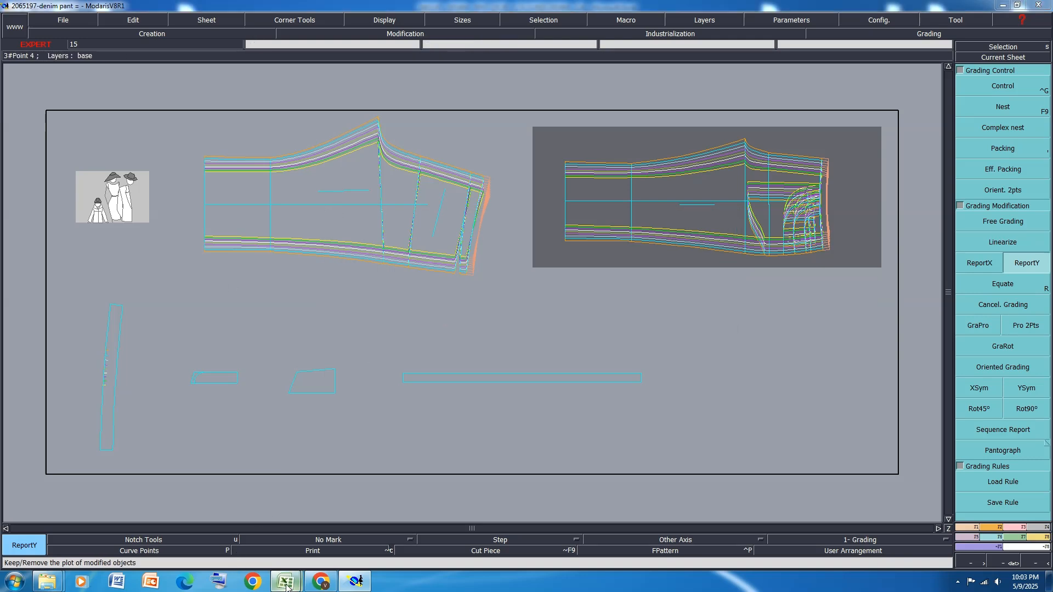
Switch to the size specification in Excel and fill row 22, outleg length including band, with orange
mouse_move(285, 582)
click(318, 539)
scroll(15, 348, down, 1)
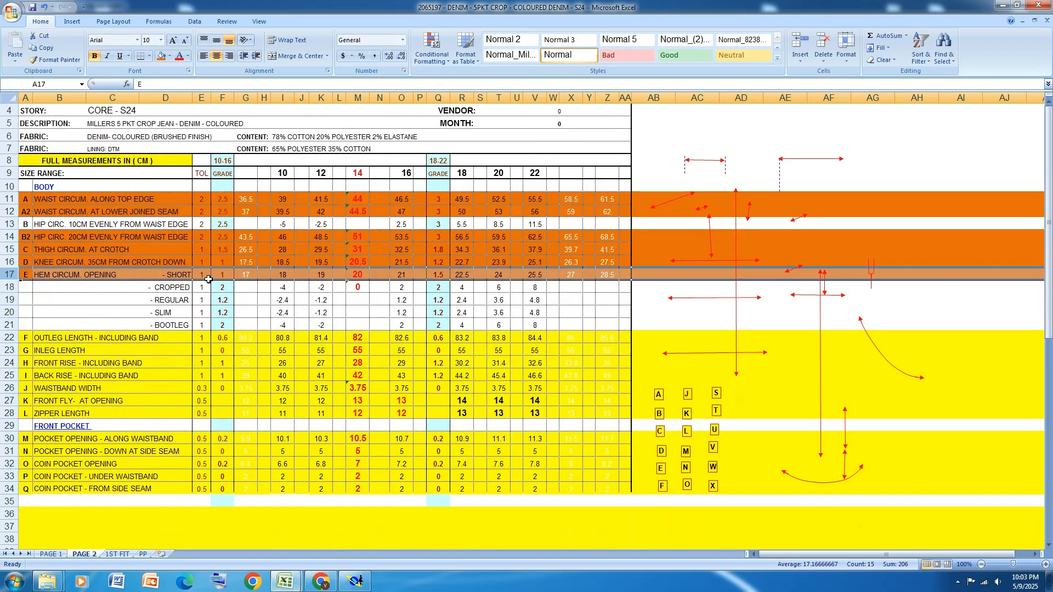
click(10, 337)
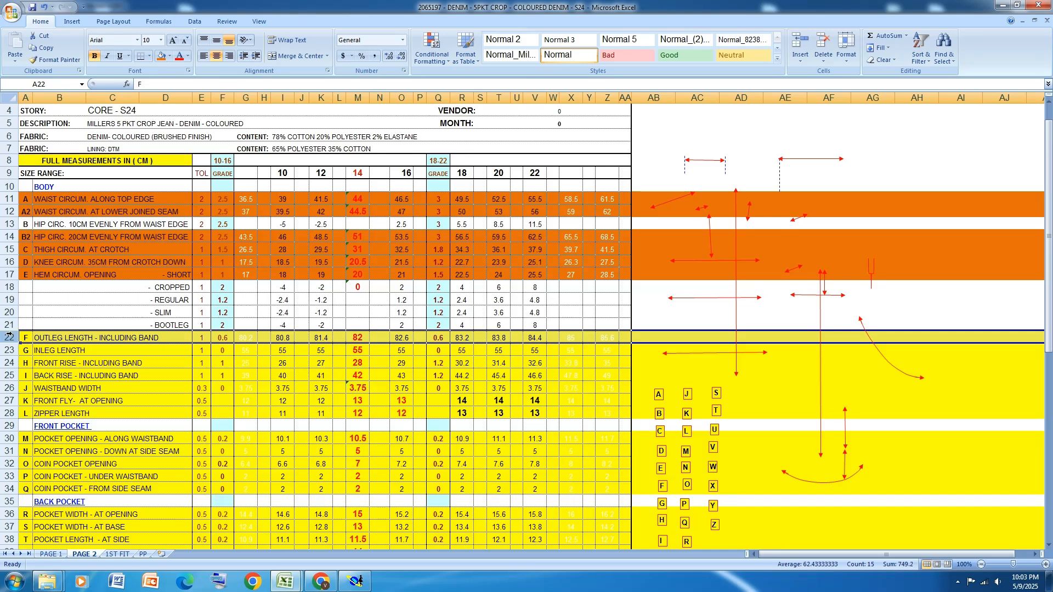
click(162, 55)
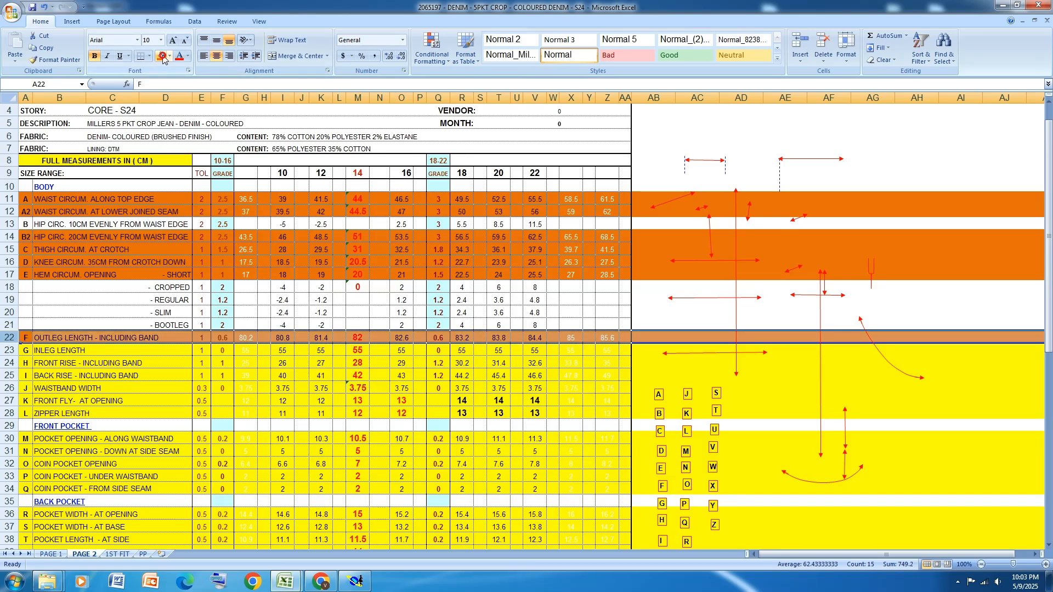
Return to Modaris and set the back's side seam waist point's ddx to 0.6 for all size intervals from 8 to 24
click(355, 581)
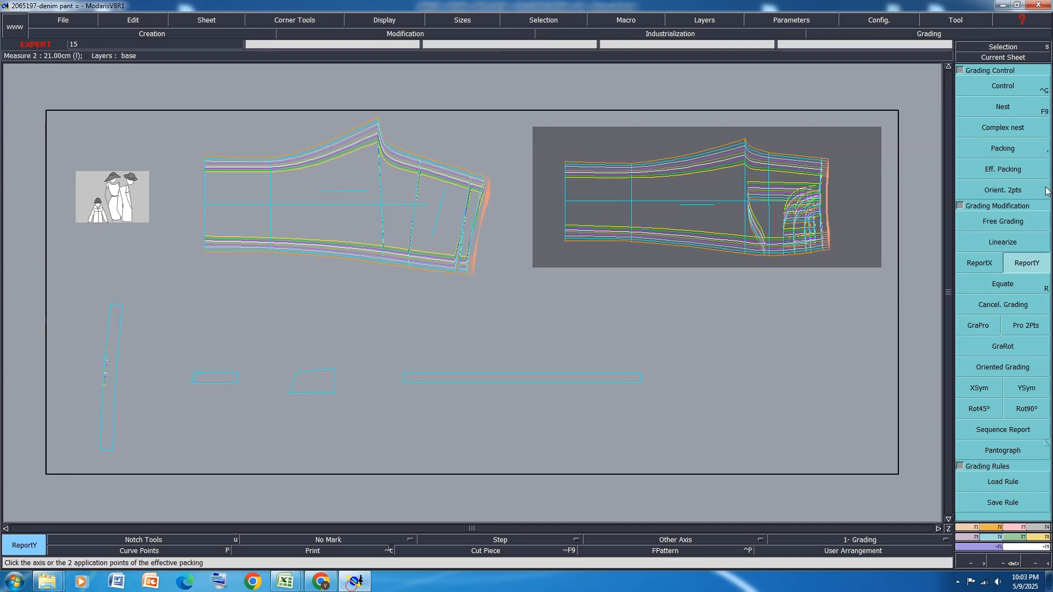
click(1011, 89)
scroll(475, 256, up, 3)
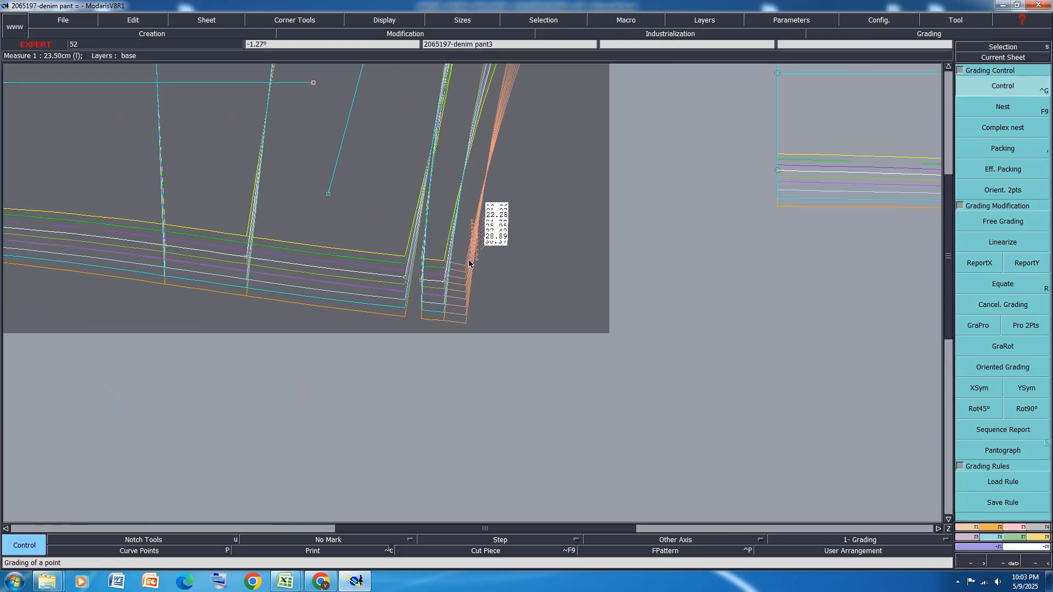
click(447, 282)
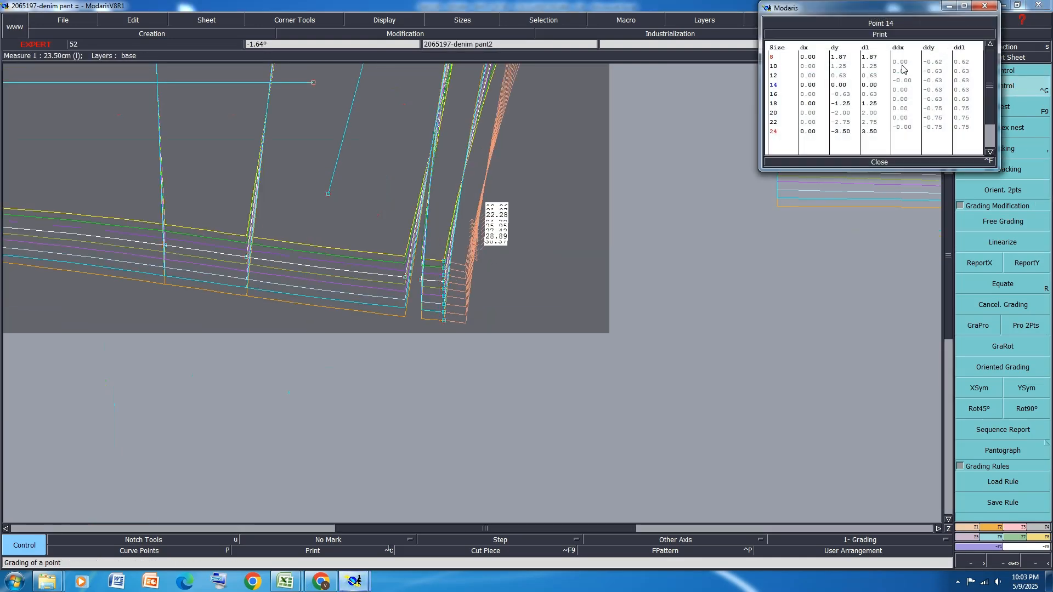
drag(900, 58, 903, 125)
text(.6)
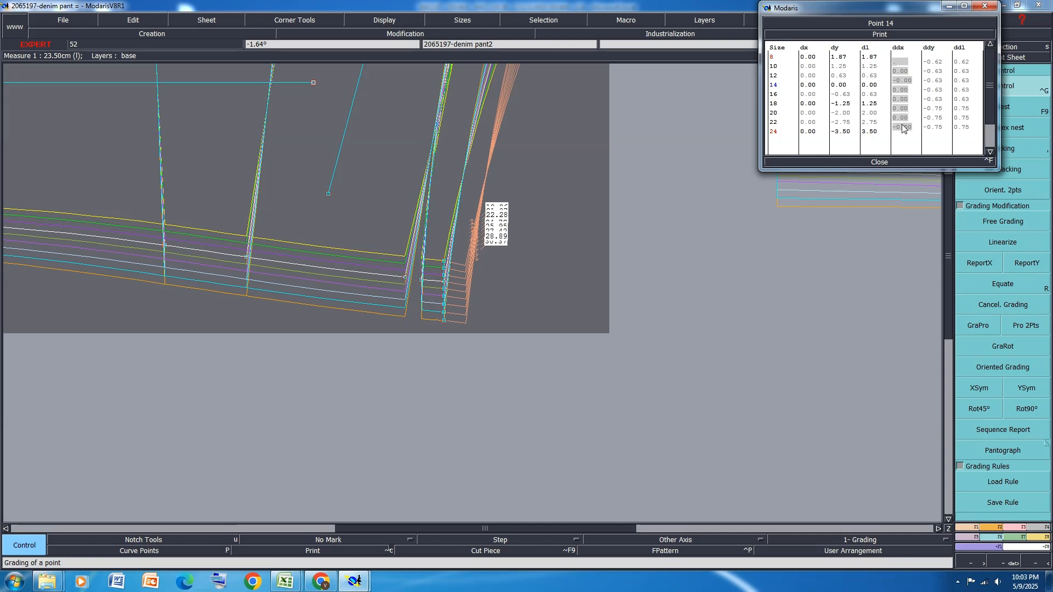
key(Return)
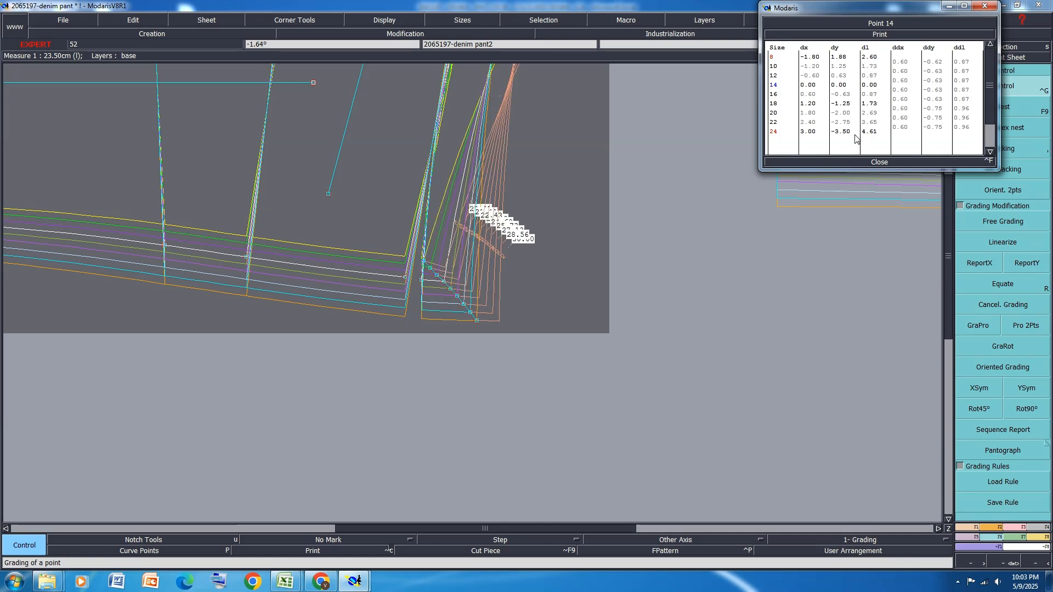
click(879, 162)
Report the side seam waist point's X grading to the back's waist-area points and the slanted pocket line's endpoints
click(980, 263)
scroll(442, 352, down, 2)
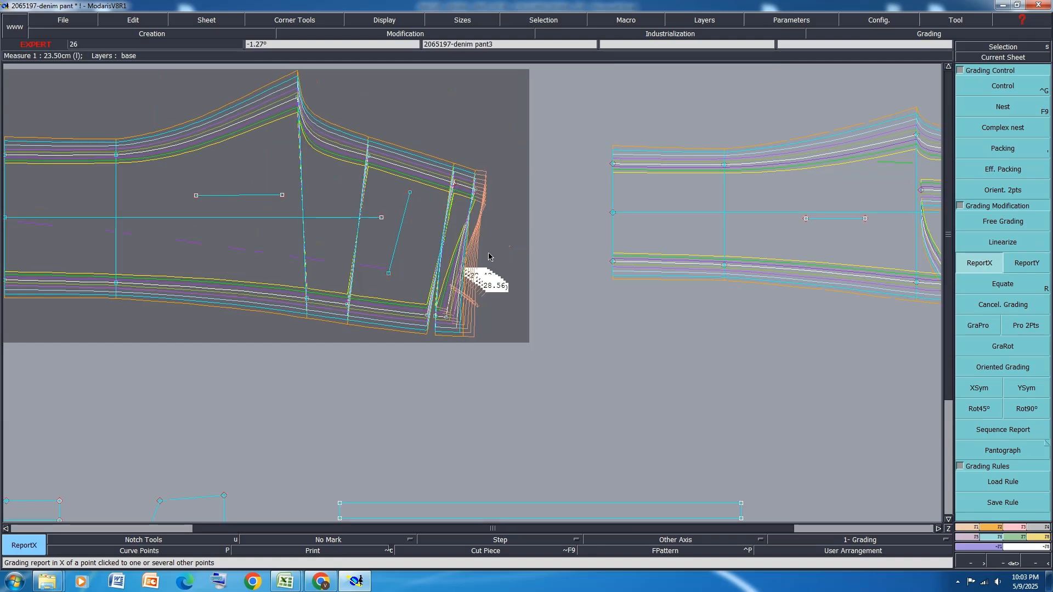
drag(520, 132, 384, 346)
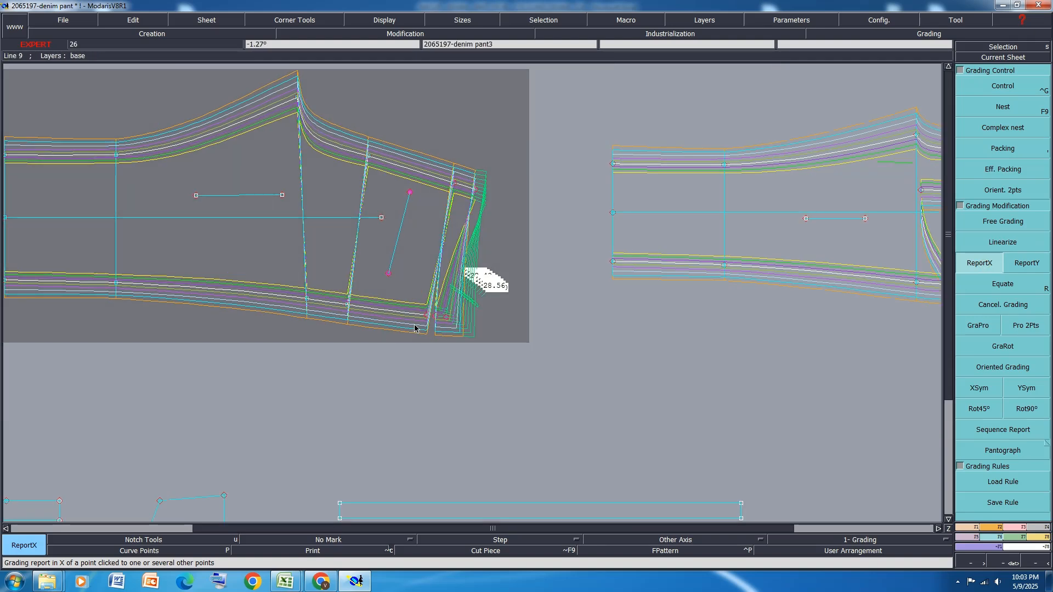
click(446, 319)
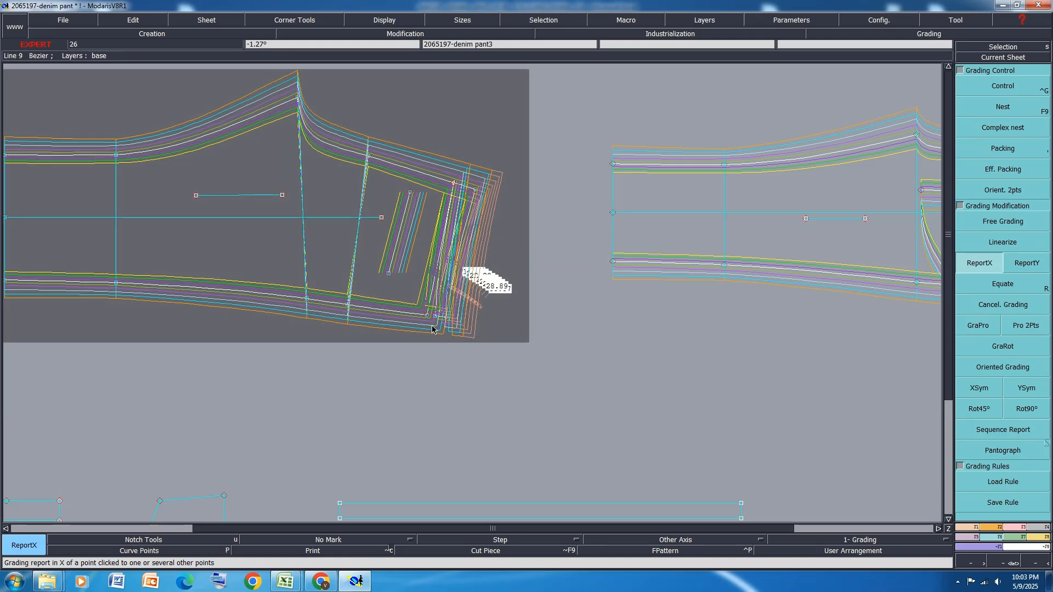
Report the same X grading to the front's waist, fly and pocket points as one selection
scroll(339, 183, down, 3)
scroll(699, 222, up, 2)
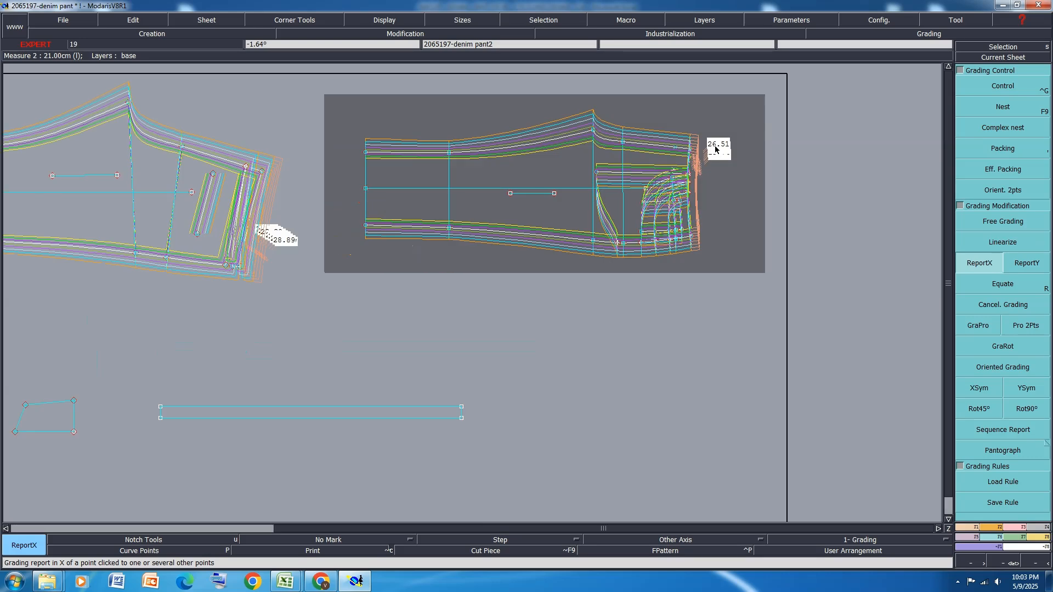
drag(731, 108, 632, 277)
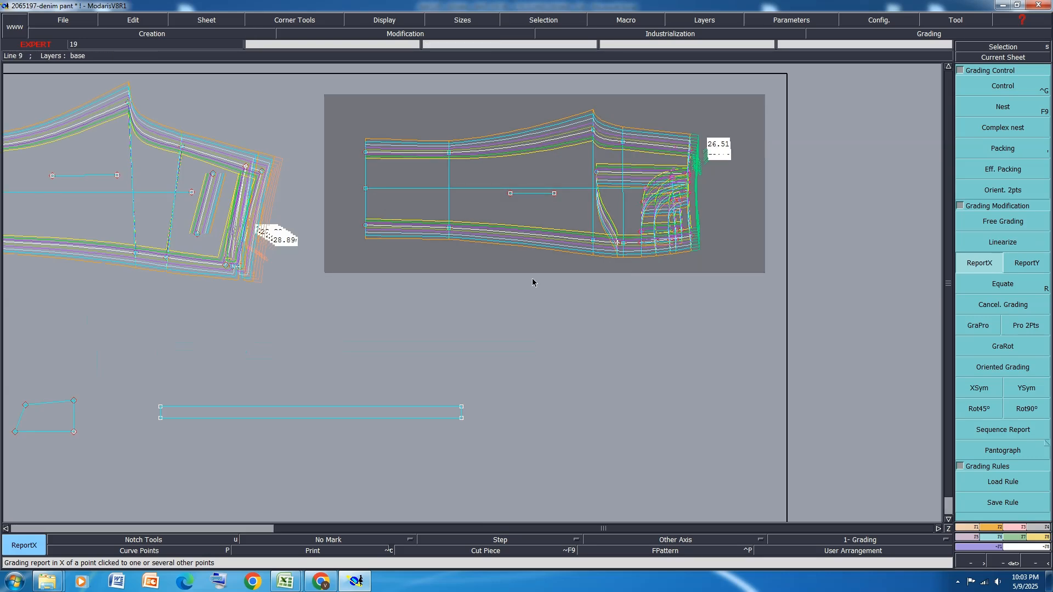
scroll(694, 237, up, 2)
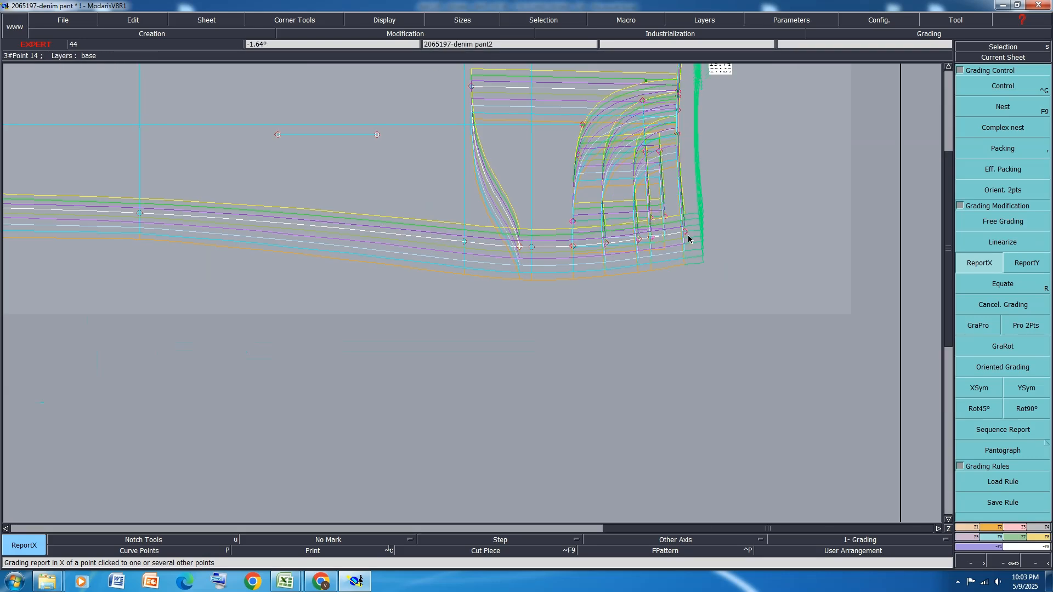
scroll(639, 261, down, 1)
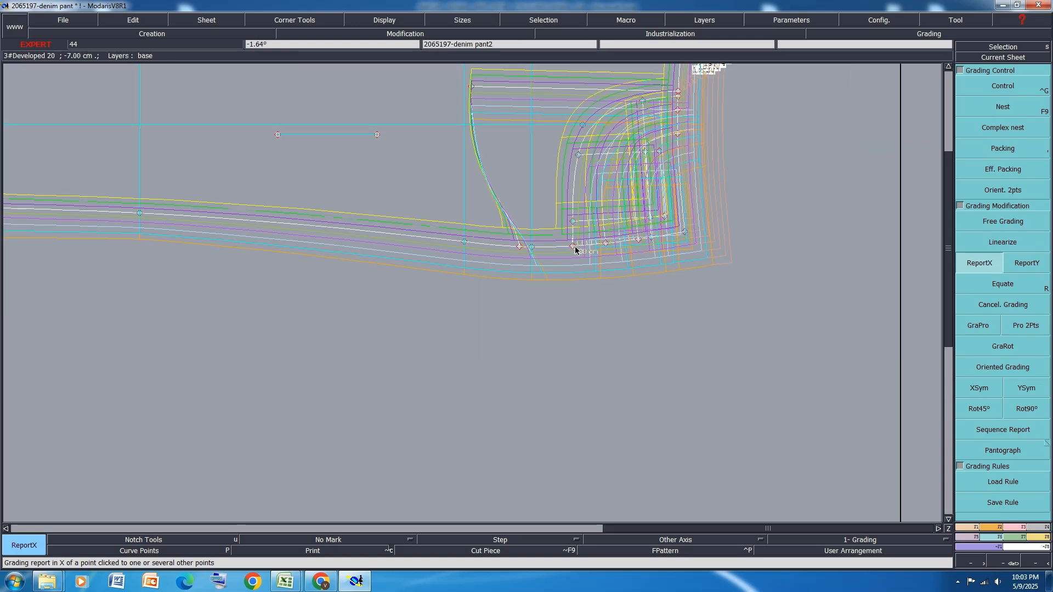
Report the X grading of the front pocket bag's waist point to the bag's inner lower corner
scroll(581, 283, down, 1)
scroll(635, 199, up, 1)
click(627, 183)
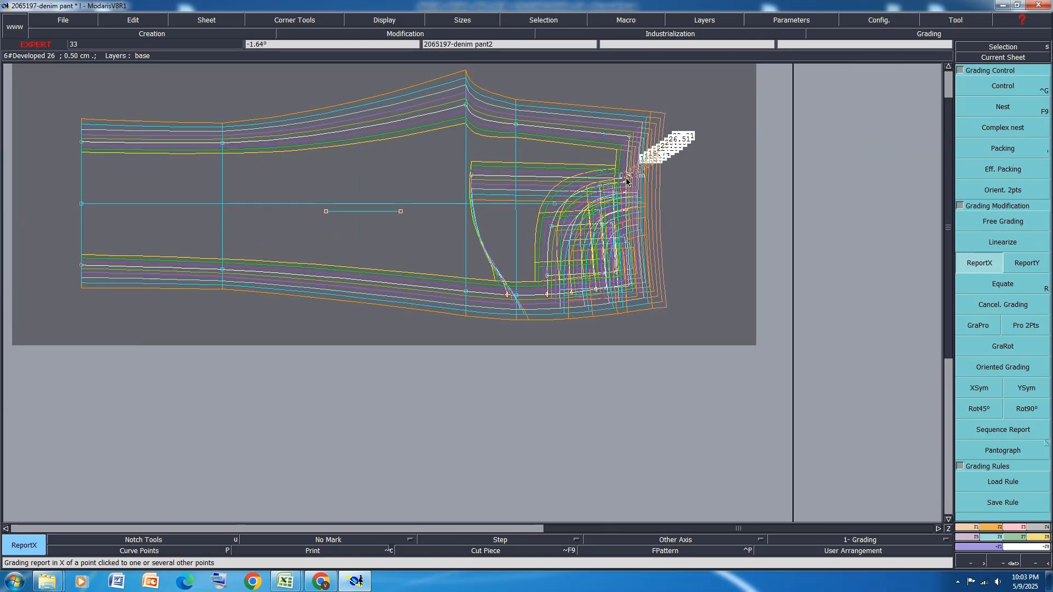
click(472, 176)
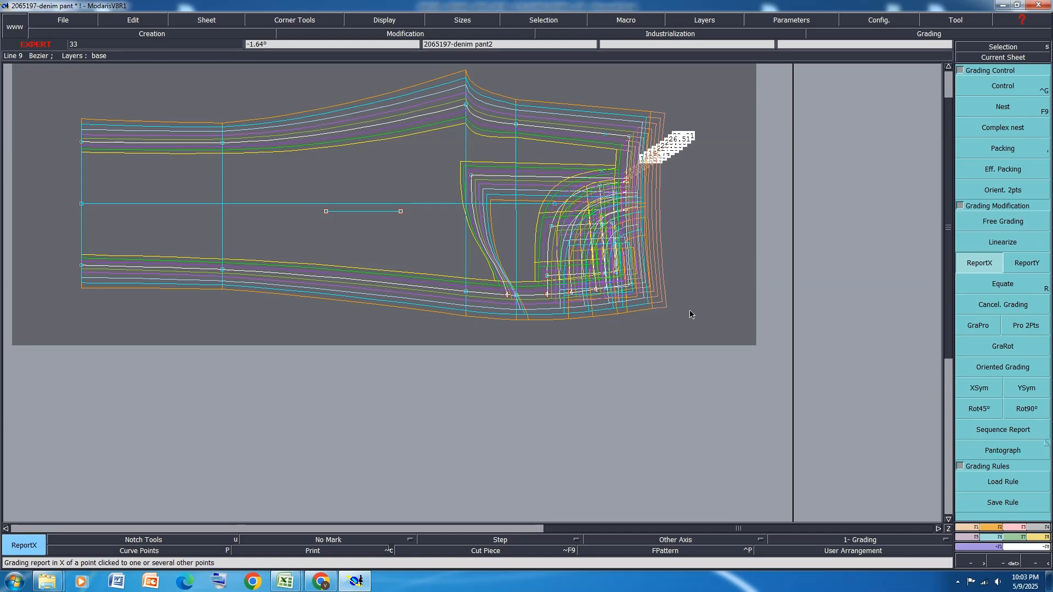
scroll(607, 164, up, 1)
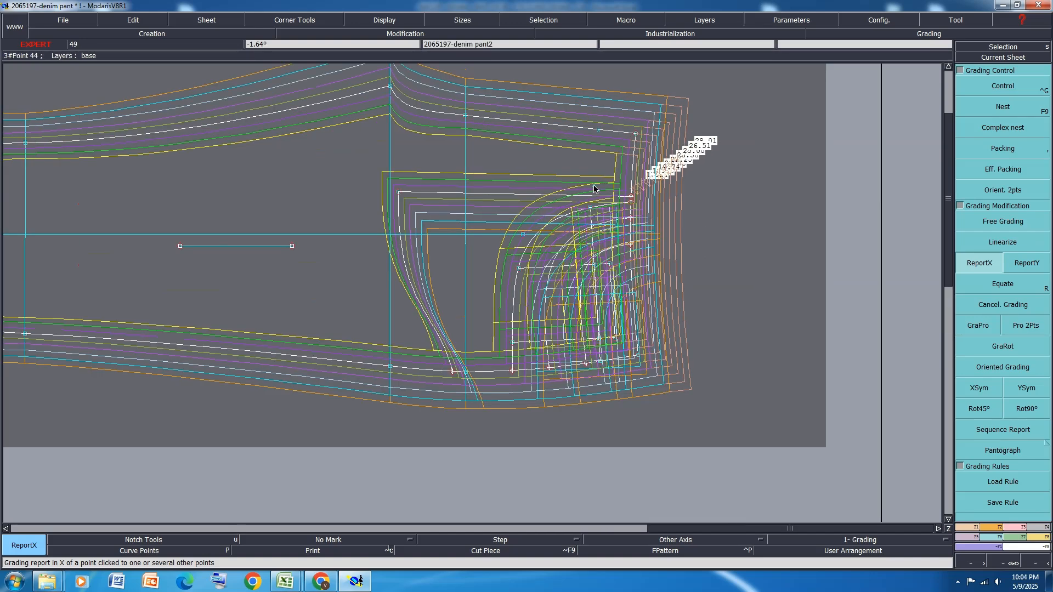
key(Delete)
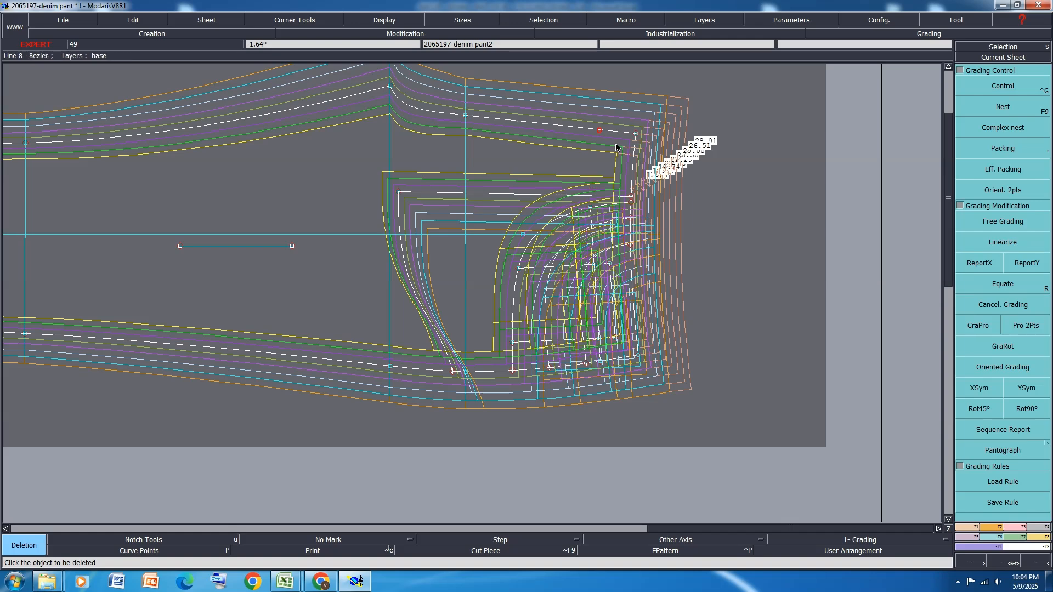
scroll(712, 278, down, 2)
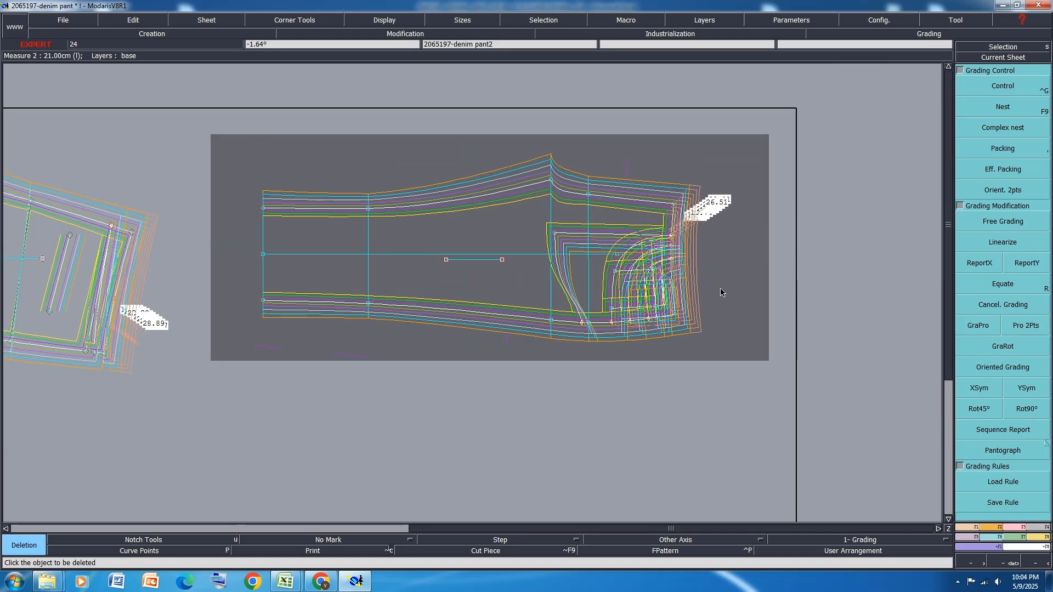
scroll(646, 236, down, 2)
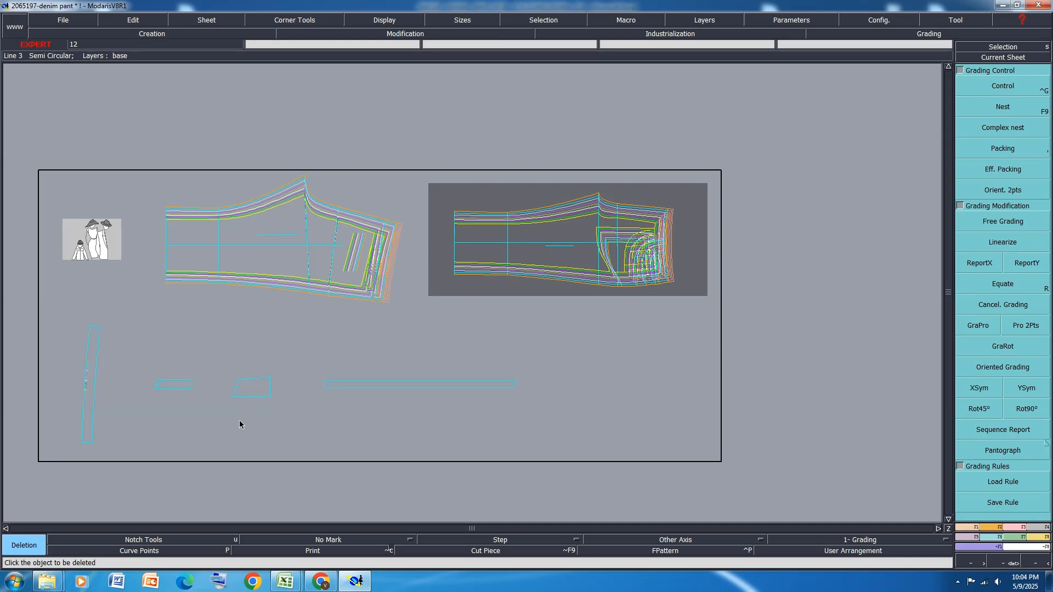
Fill the inleg length, front rise, back rise and waistband width rows (23 to 26) orange in Excel, and return to Modaris
mouse_move(286, 582)
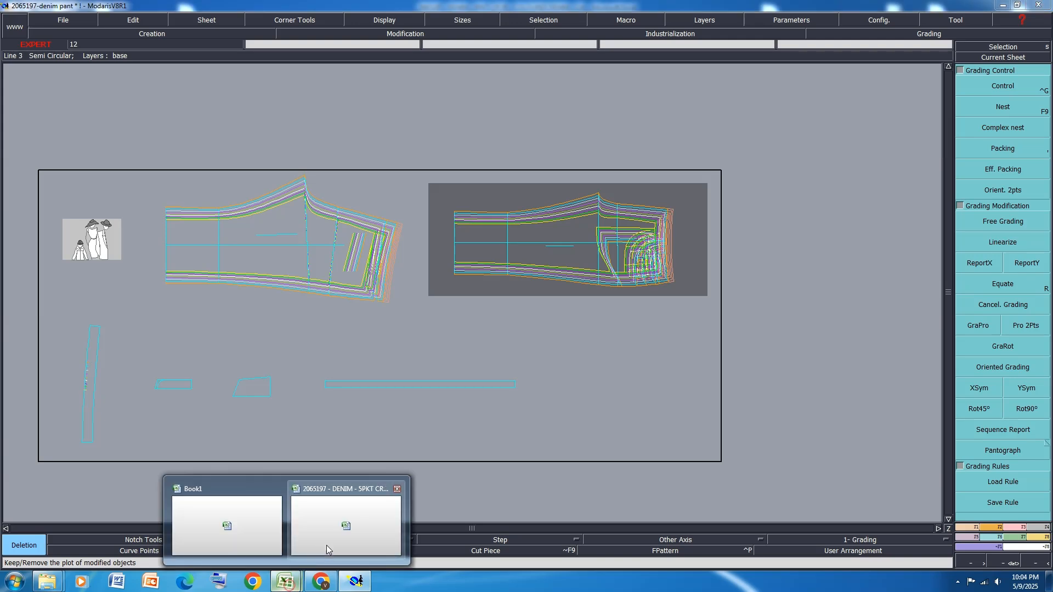
click(376, 536)
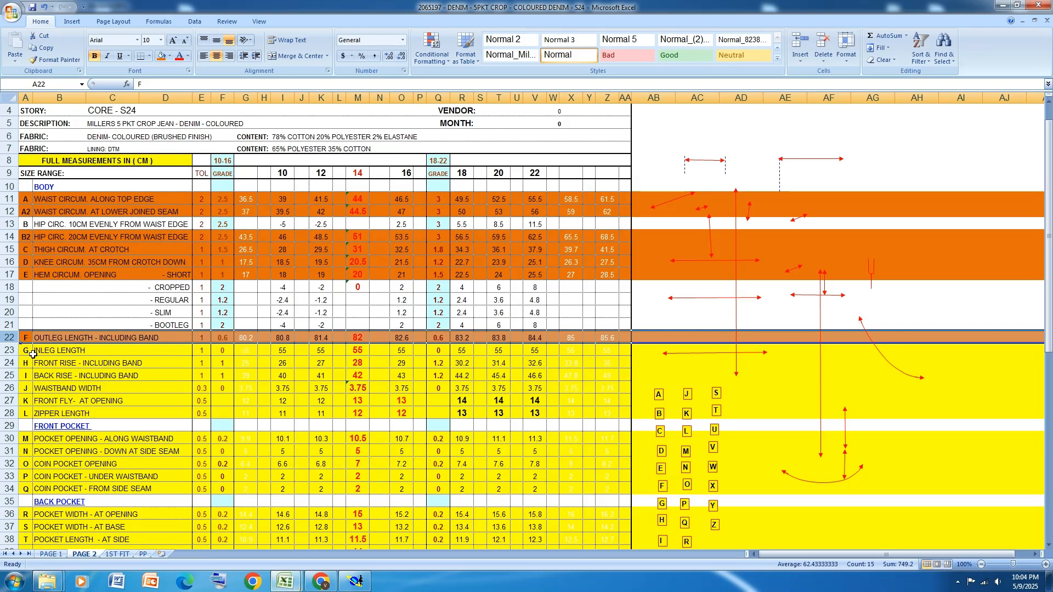
click(14, 351)
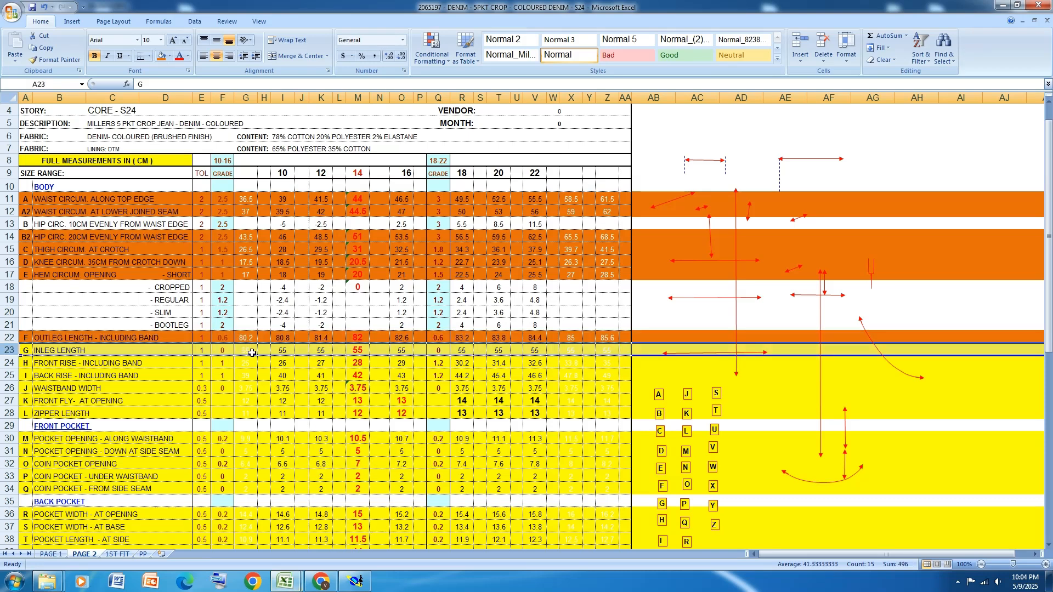
click(162, 56)
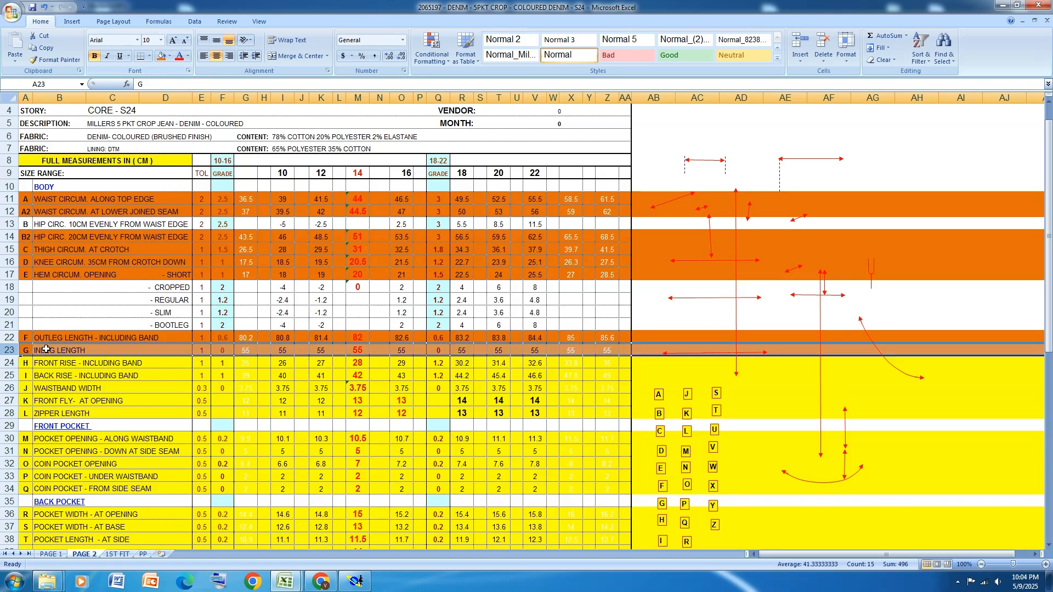
click(11, 363)
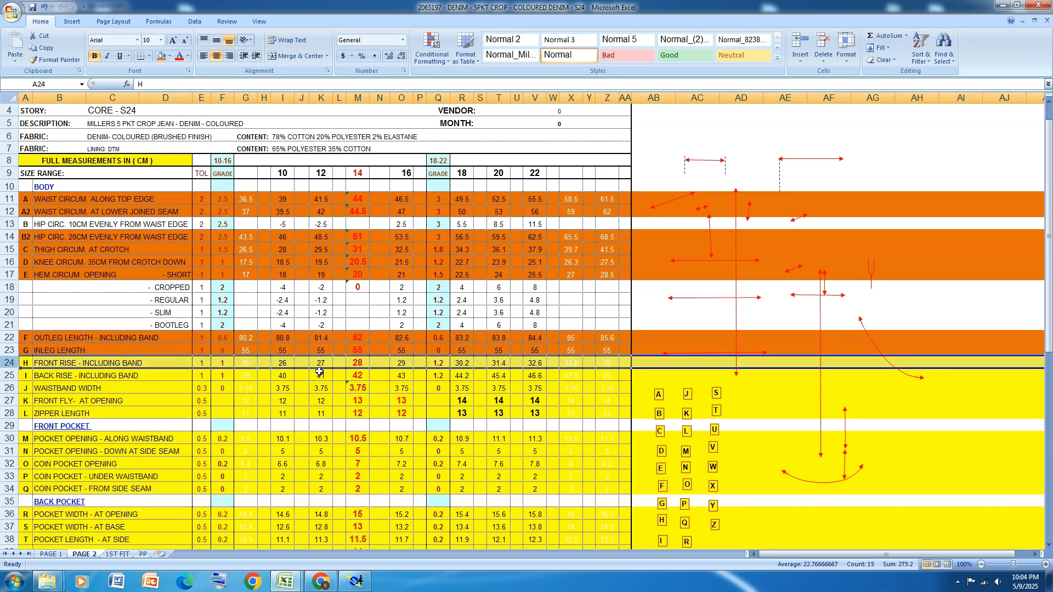
click(161, 56)
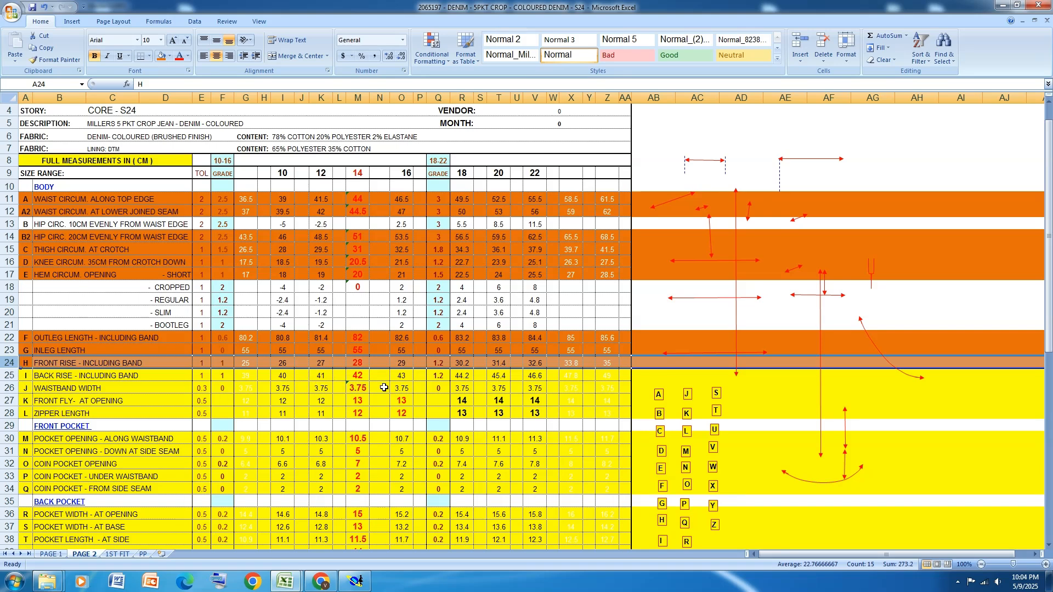
click(9, 376)
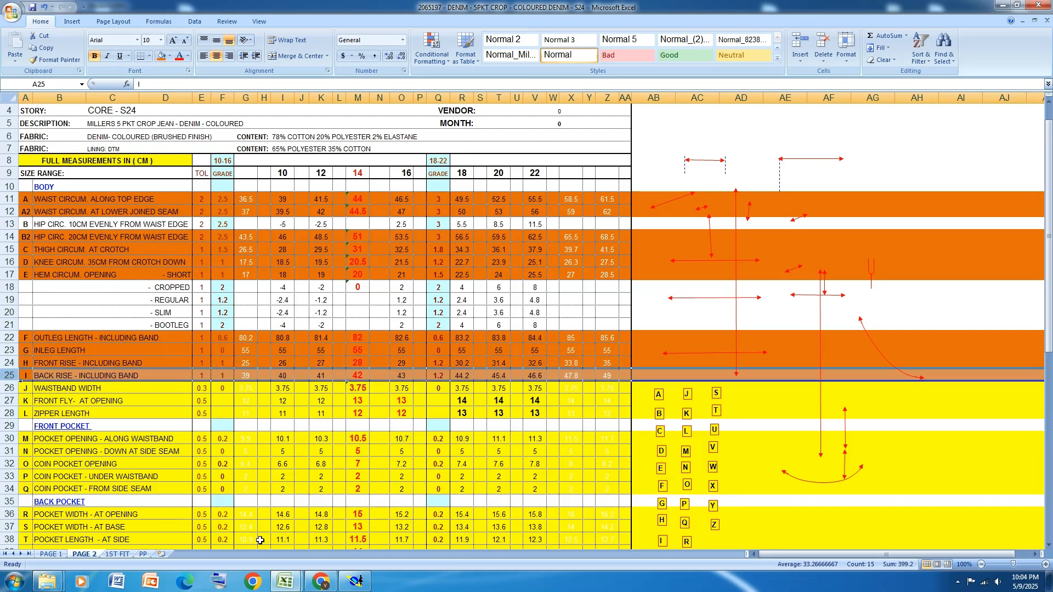
click(10, 388)
click(160, 56)
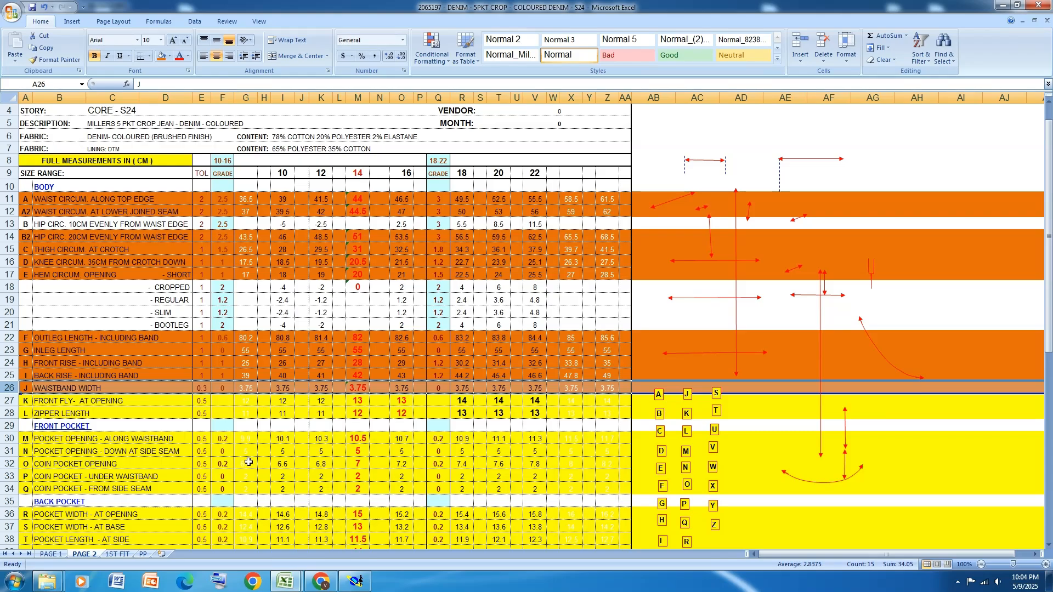
click(355, 581)
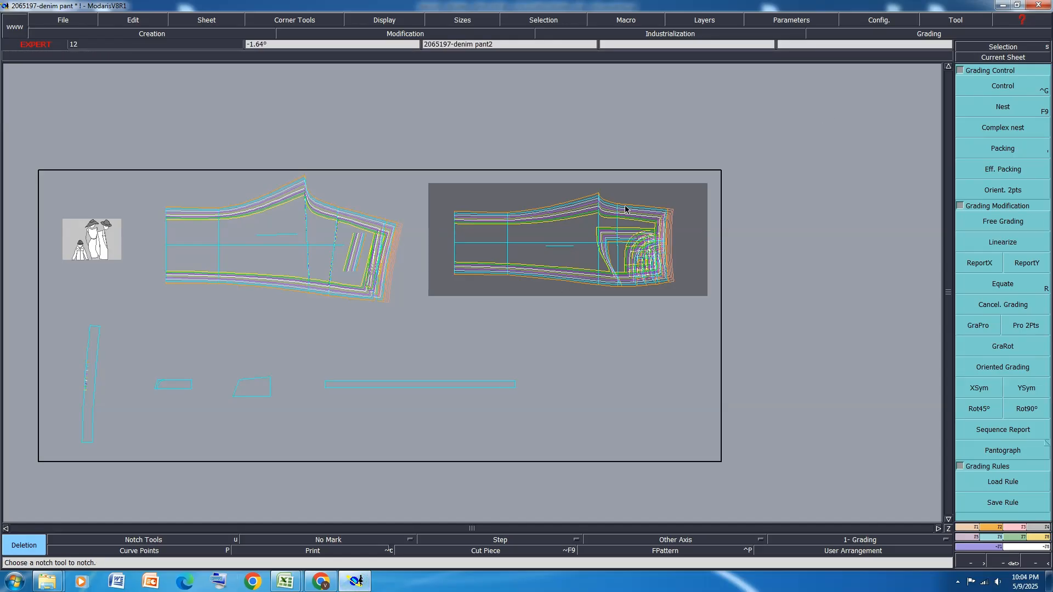
Examine the graded nests of the front and back panels along the crotch curve, inseam and waist
scroll(625, 209, up, 5)
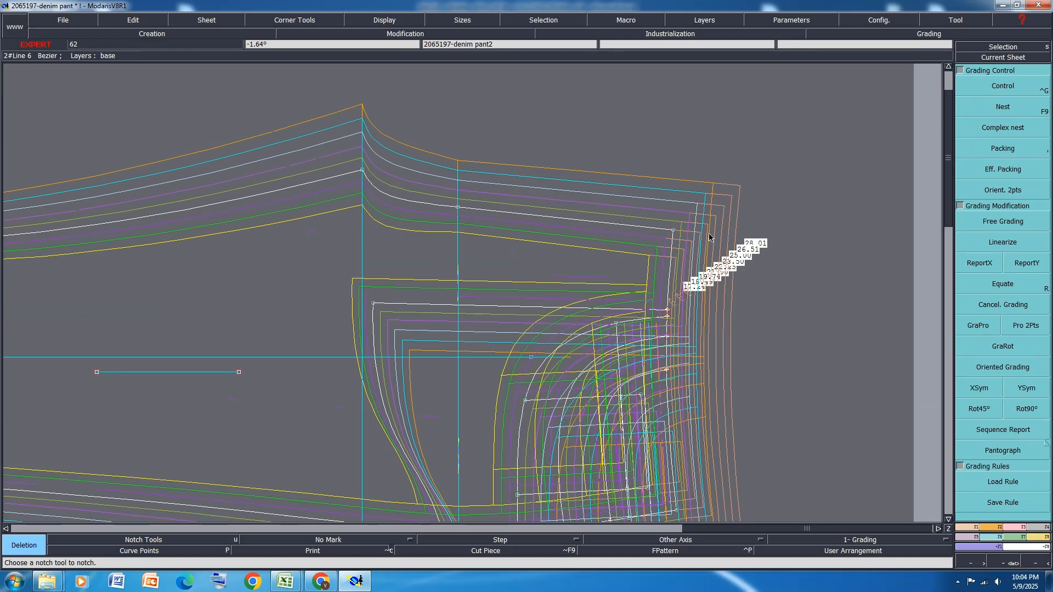
scroll(591, 225, down, 2)
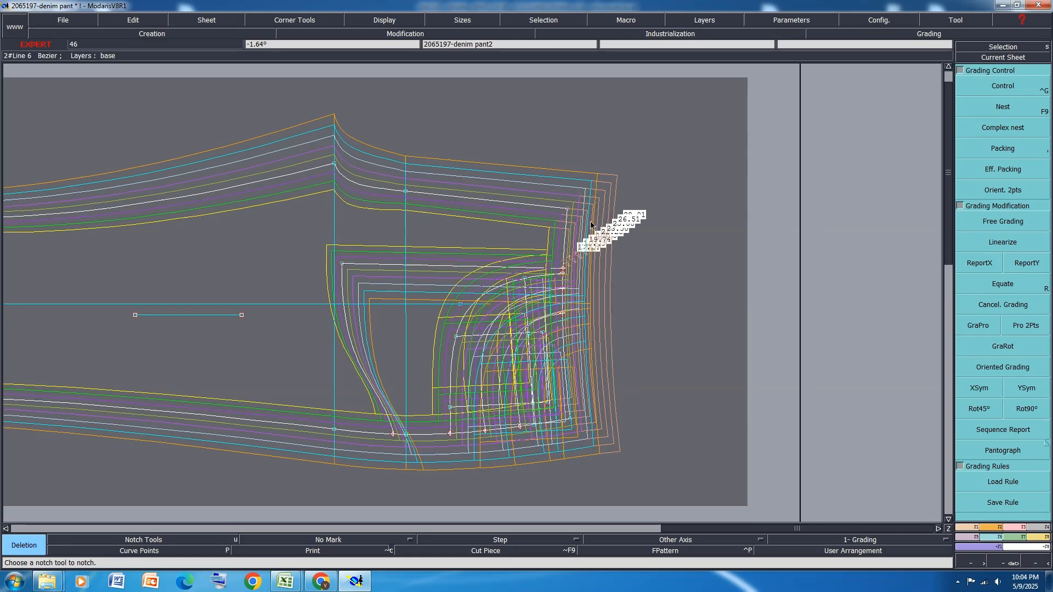
scroll(485, 227, down, 5)
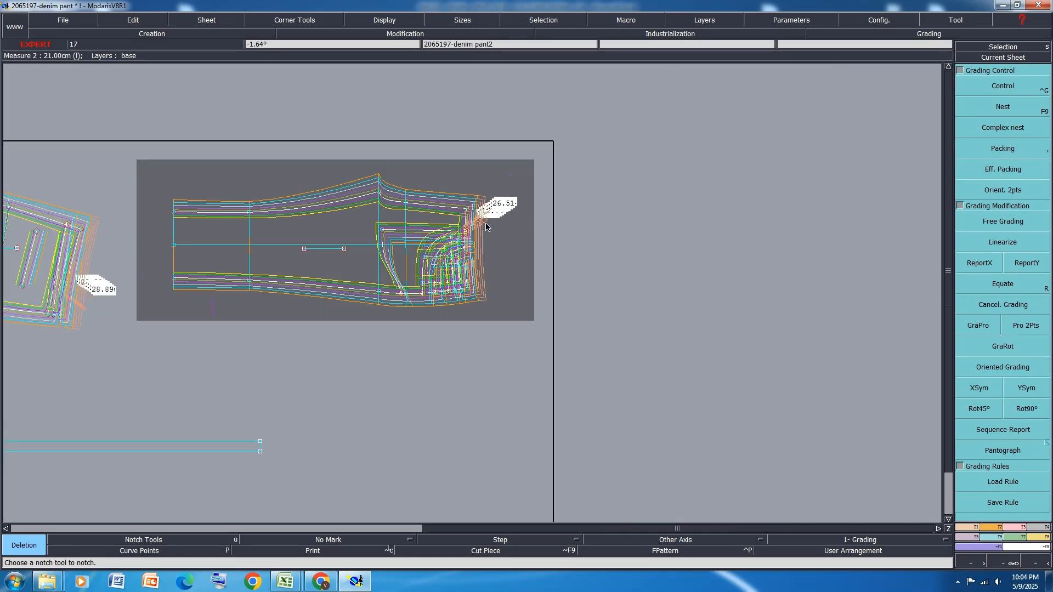
scroll(486, 226, up, 4)
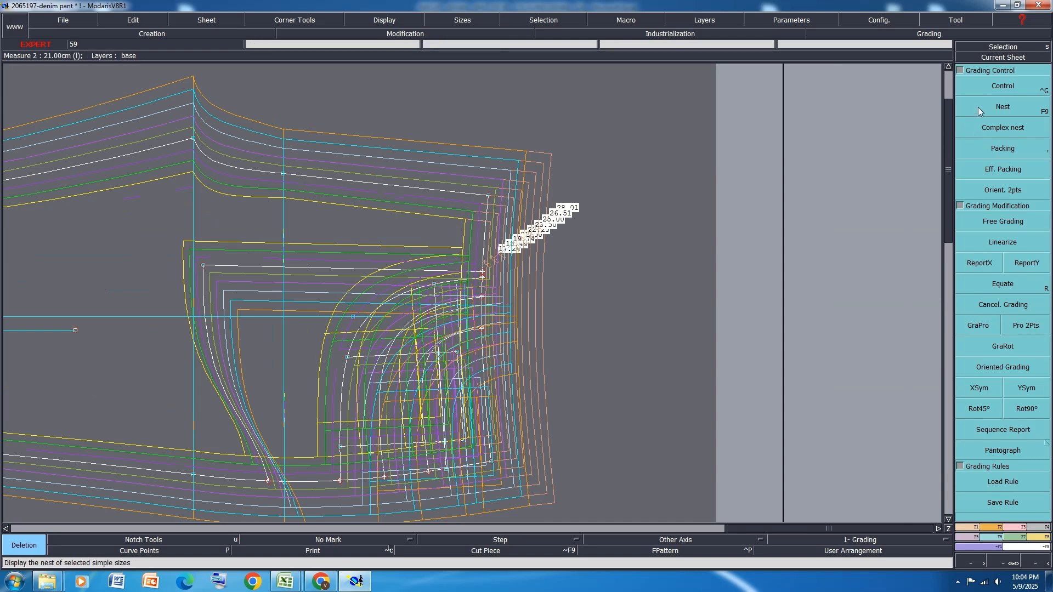
key(ctrl+g)
scroll(538, 261, down, 3)
scroll(538, 262, up, 4)
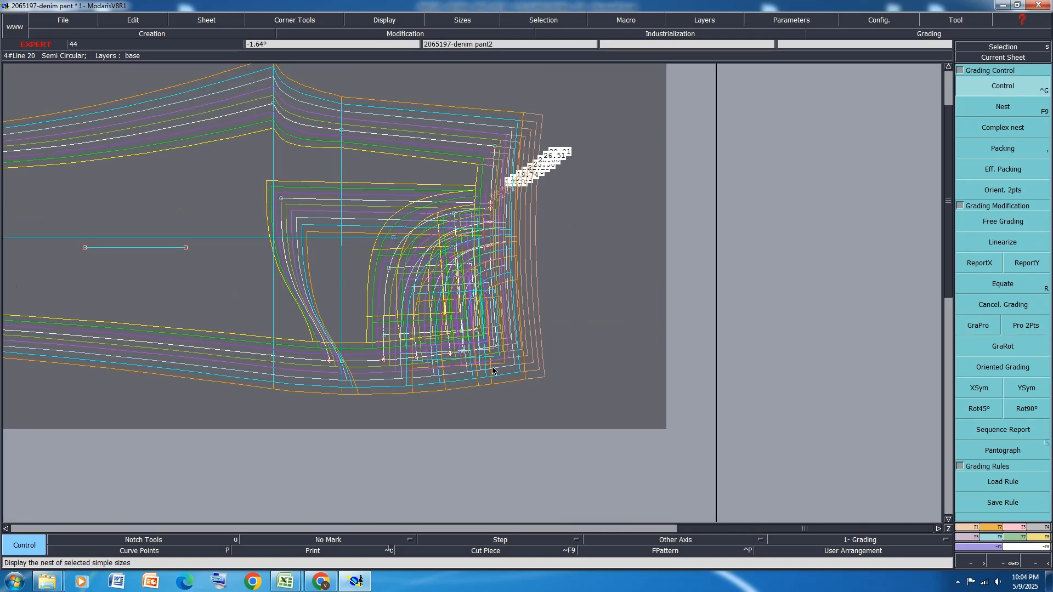
scroll(470, 368, down, 5)
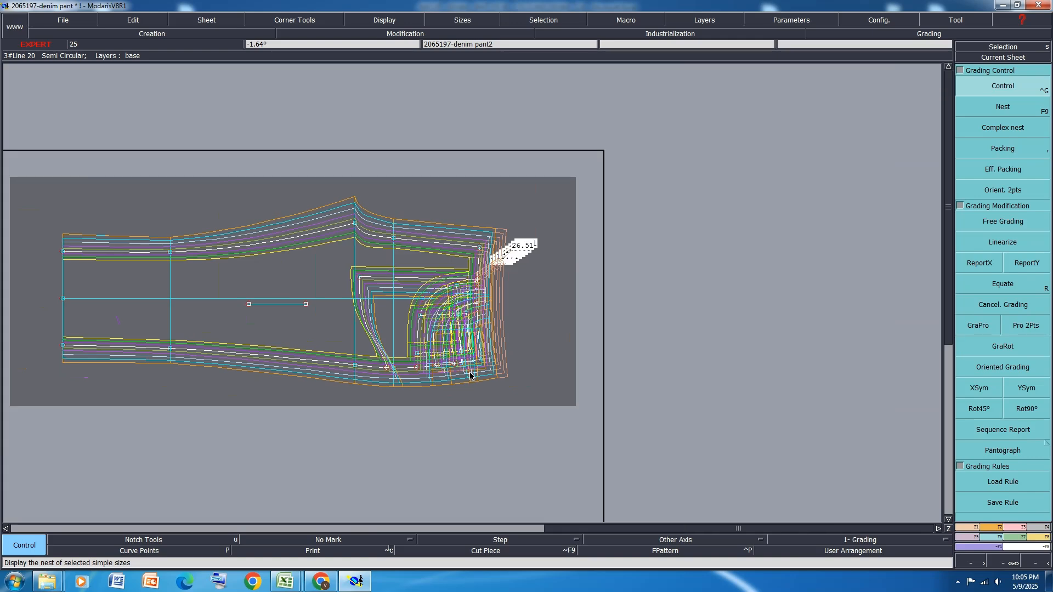
scroll(386, 268, up, 5)
scroll(385, 267, up, 2)
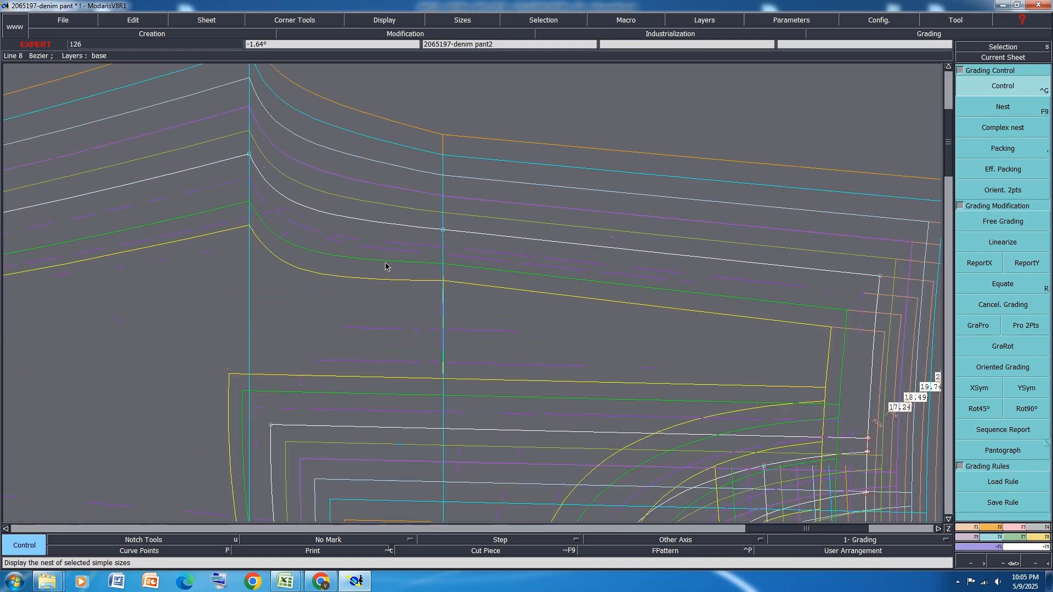
scroll(463, 226, down, 3)
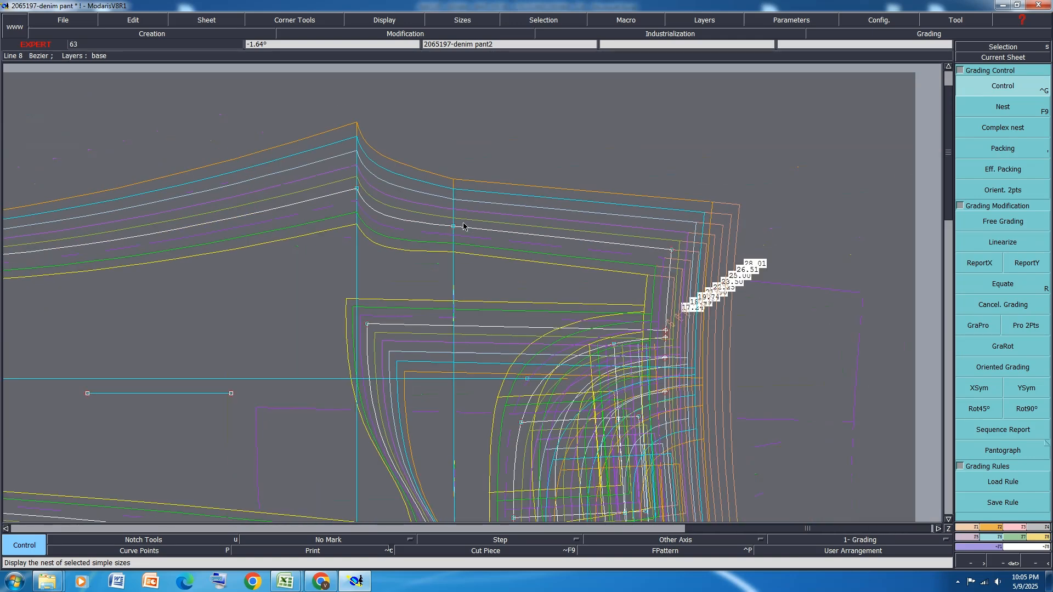
scroll(472, 247, down, 5)
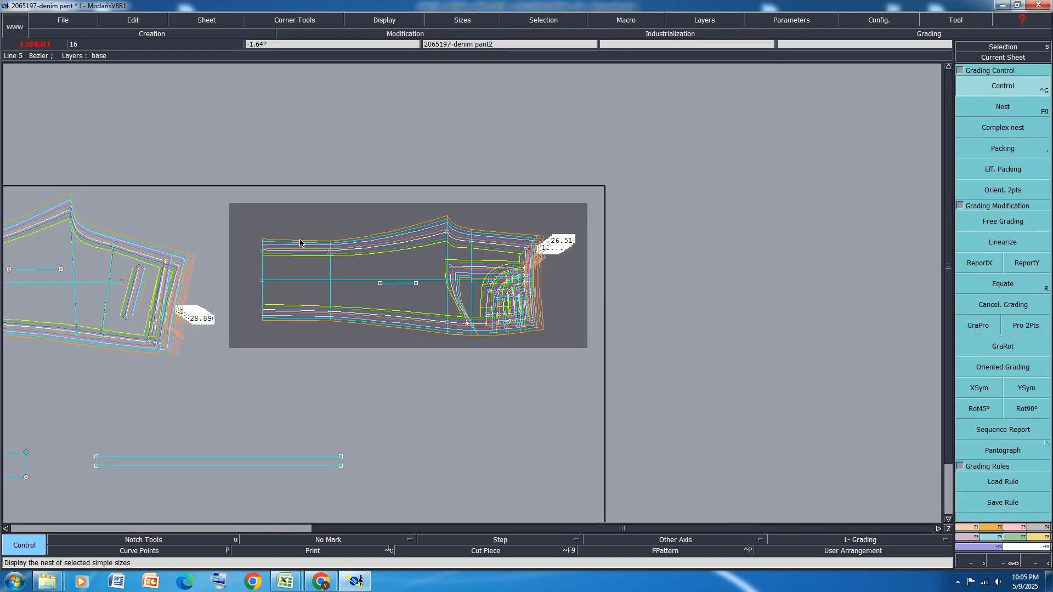
scroll(389, 236, down, 2)
scroll(222, 235, up, 7)
scroll(289, 245, down, 6)
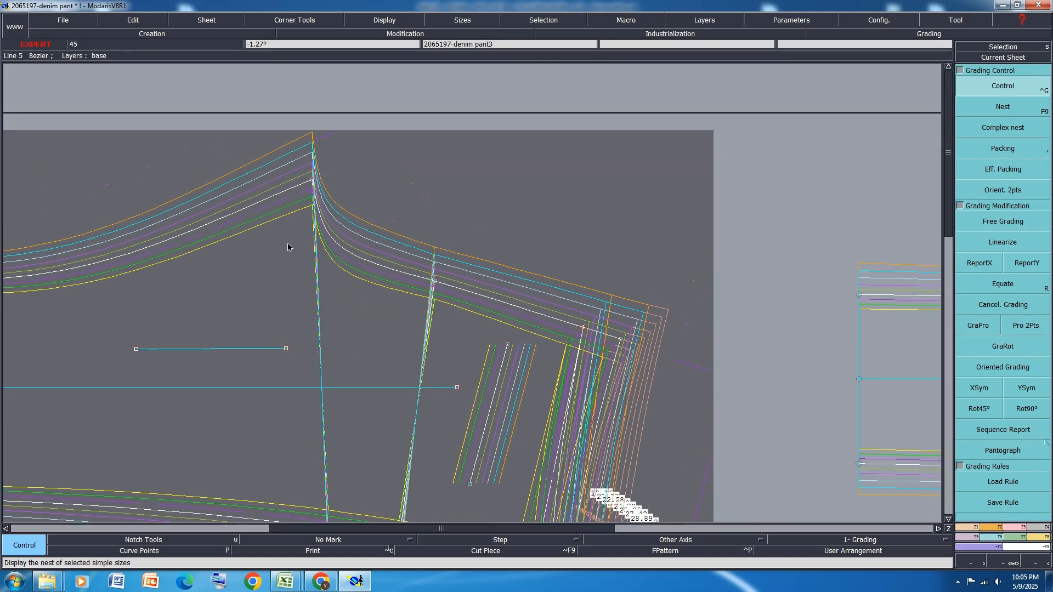
scroll(554, 266, up, 3)
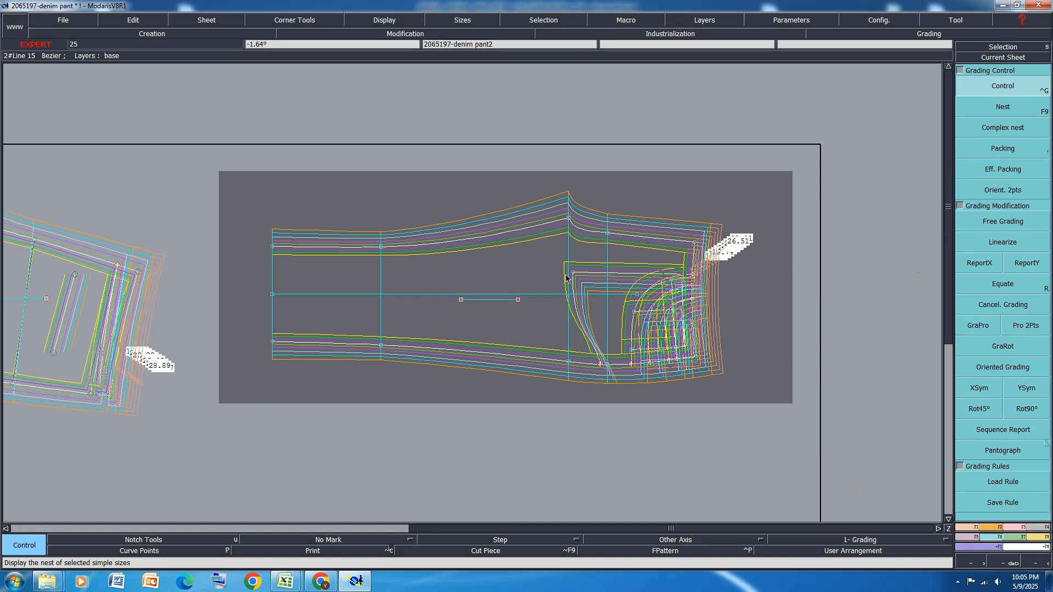
Hide the graded sizes on all sheets, leaving the base size, and display the front curves' tangent handles
key(ctrl+a)
key(F11)
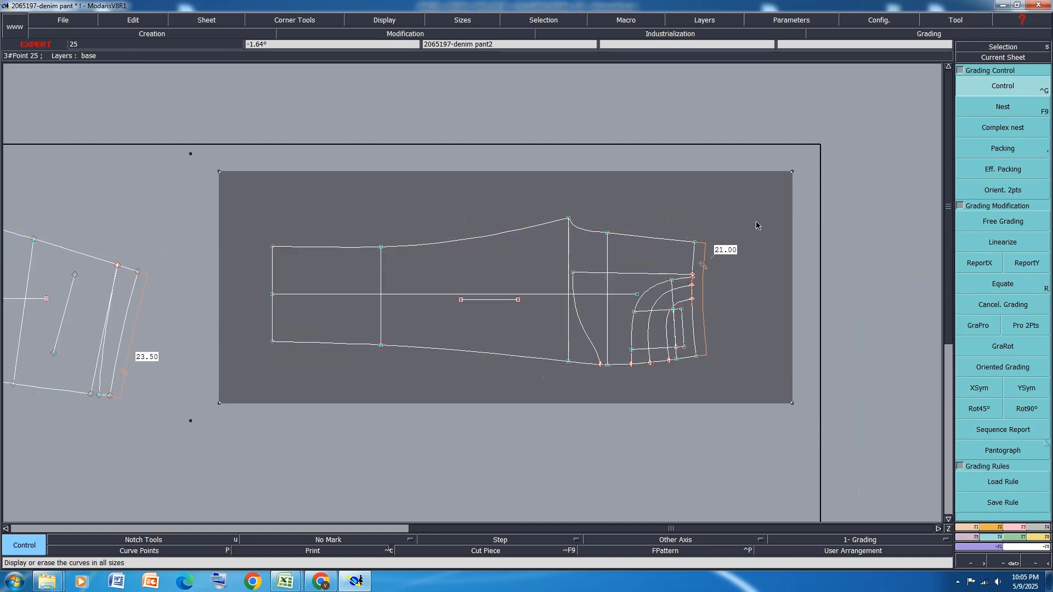
scroll(652, 249, up, 3)
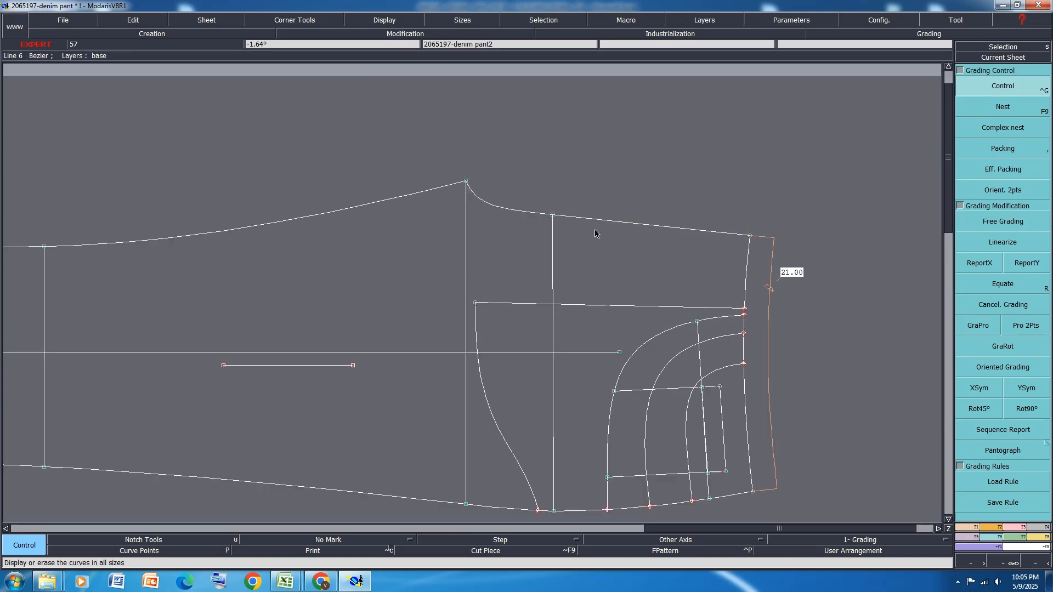
key(h)
scroll(585, 194, up, 1)
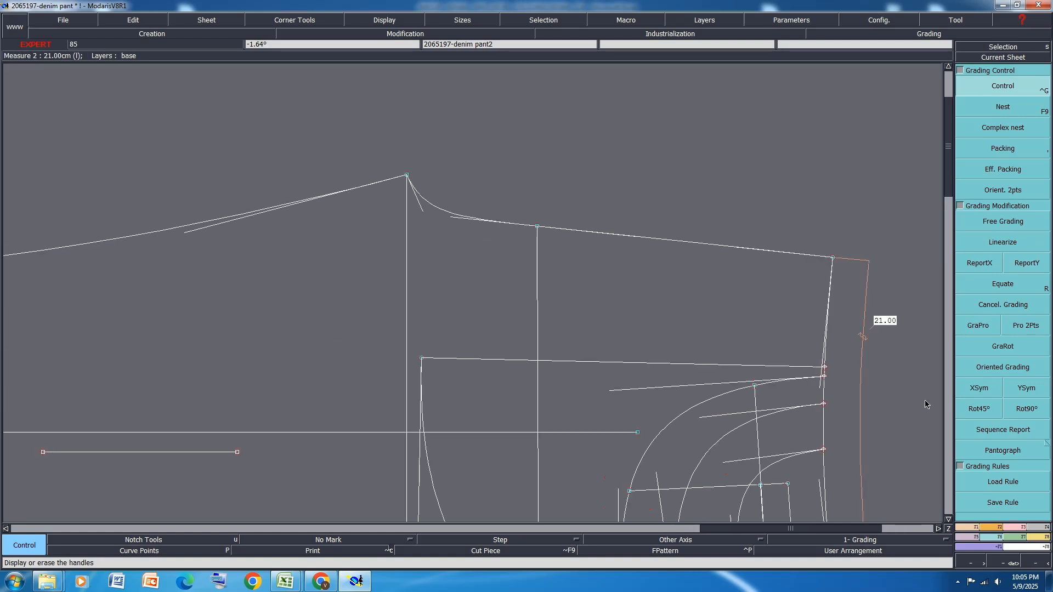
Add relative points at both tangent handle ends of the front rise's hip point, about 5.7 cm waistward and 4.7 cm towards the crotch
click(973, 527)
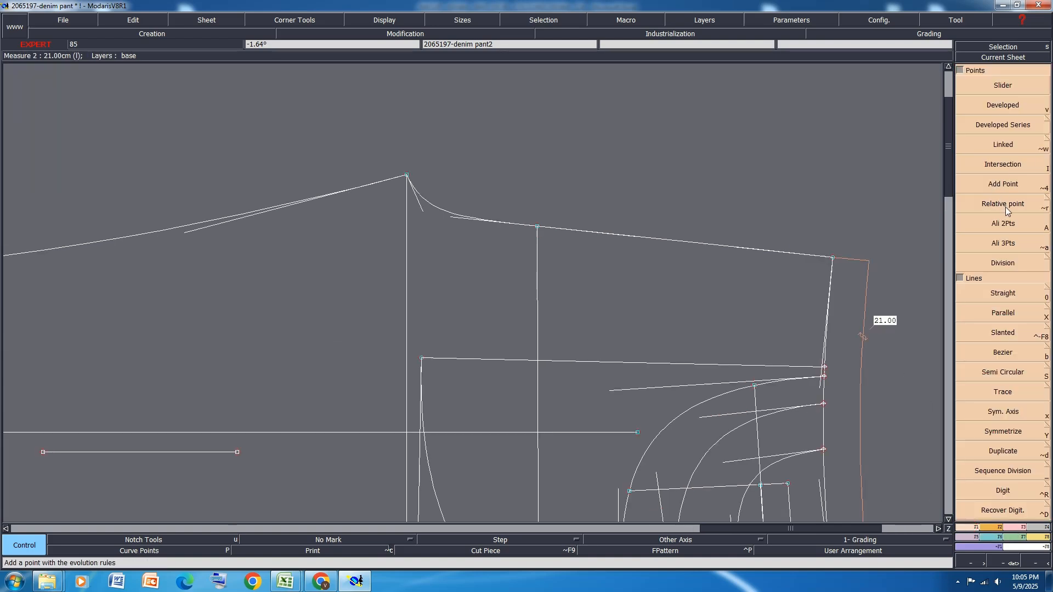
click(1007, 211)
scroll(591, 224, up, 1)
click(511, 227)
scroll(583, 235, up, 3)
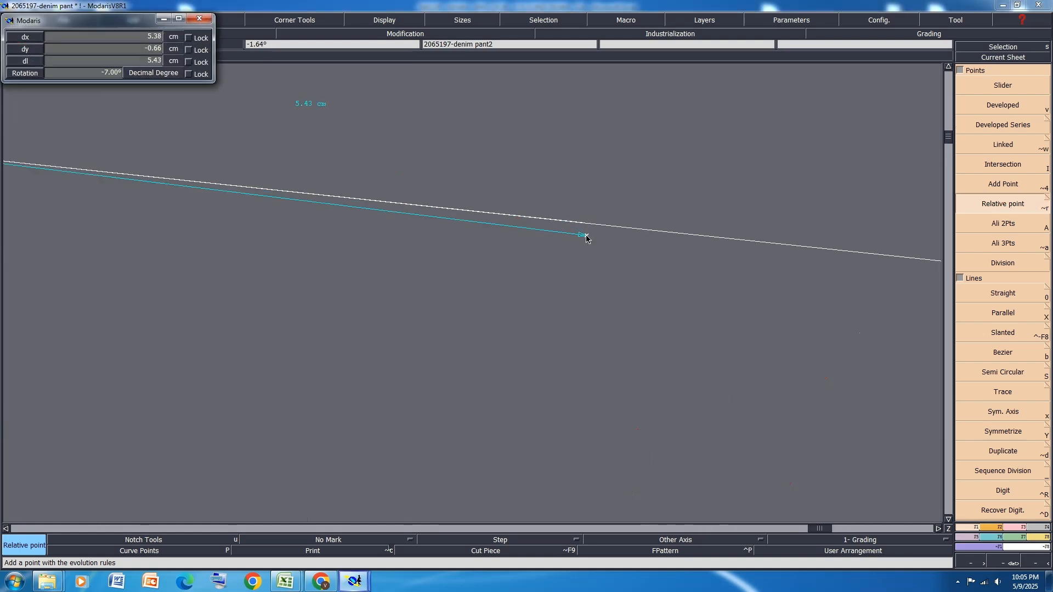
click(636, 229)
scroll(719, 239, down, 3)
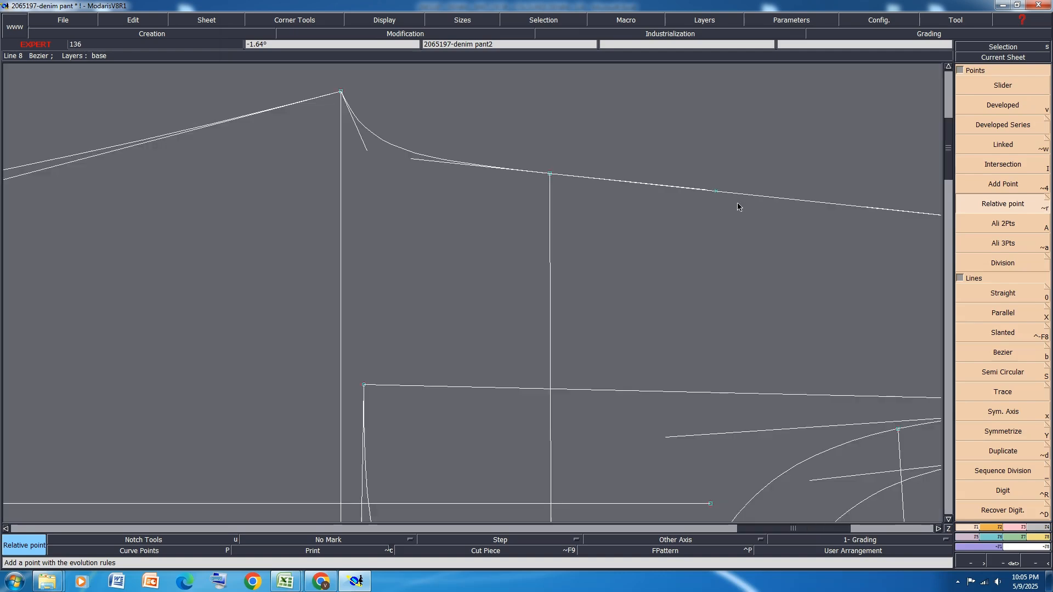
click(550, 174)
scroll(417, 155, up, 3)
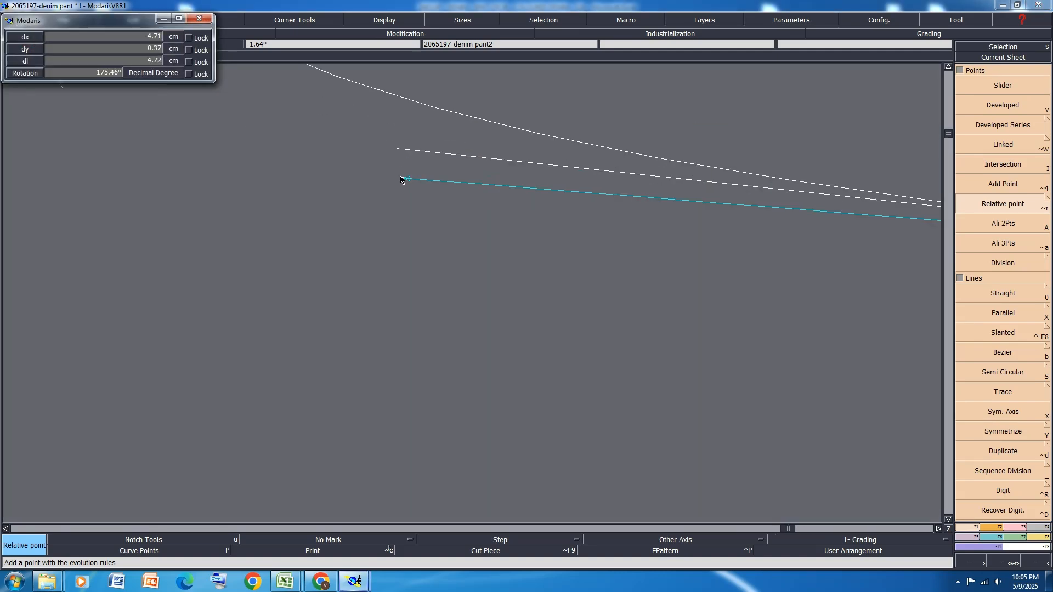
click(395, 150)
scroll(590, 195, down, 3)
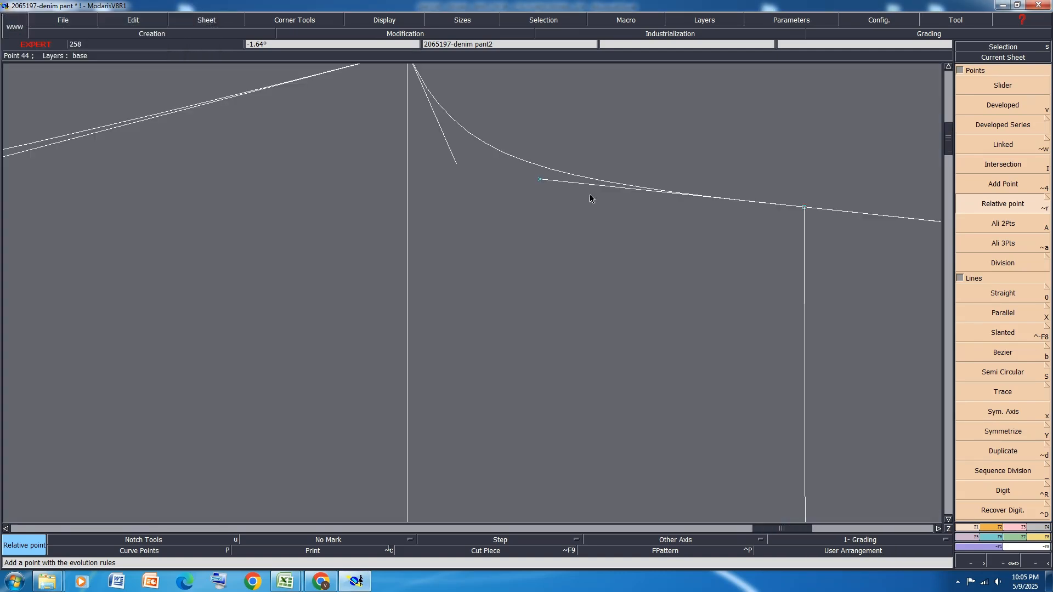
Add relative points from the front crotch point at its handle ends, about 2.2 cm on the rise curve and 12.7 cm on the inseam
scroll(458, 181, down, 2)
scroll(459, 130, up, 2)
click(424, 131)
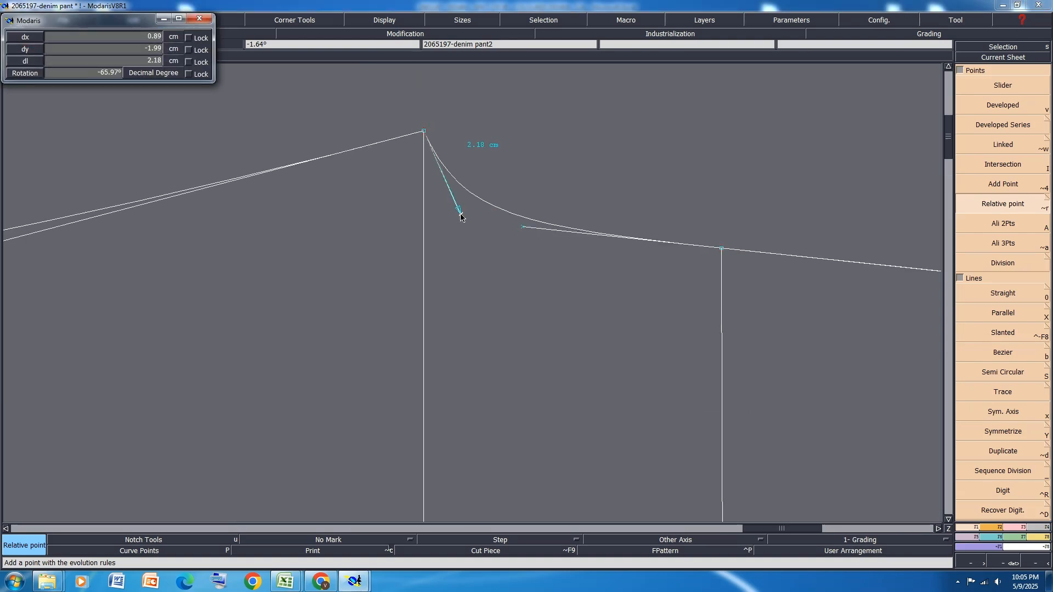
click(460, 216)
scroll(501, 216, down, 2)
scroll(501, 217, down, 2)
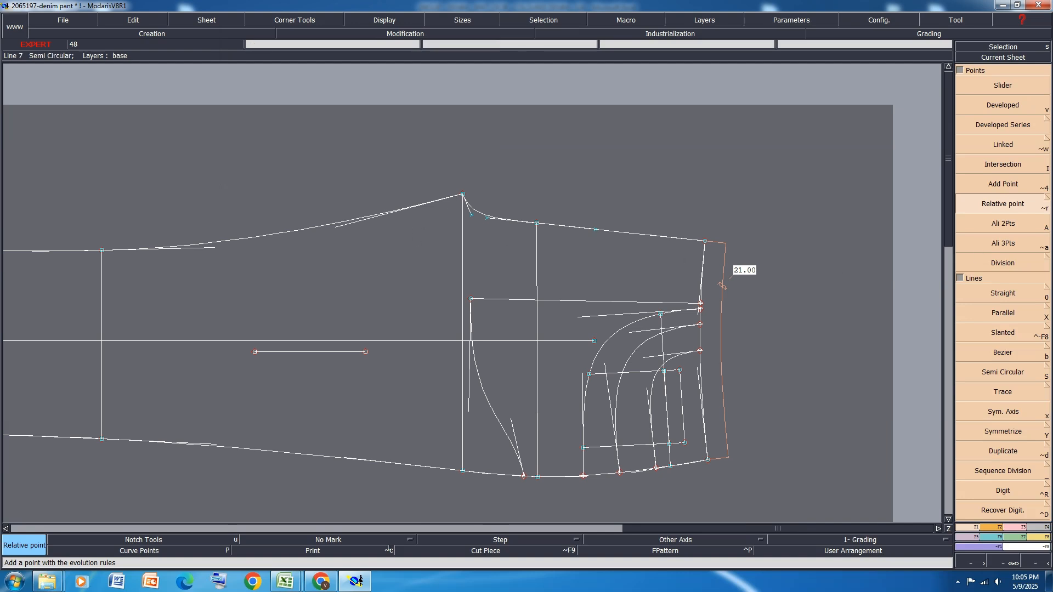
click(463, 194)
scroll(331, 227, up, 3)
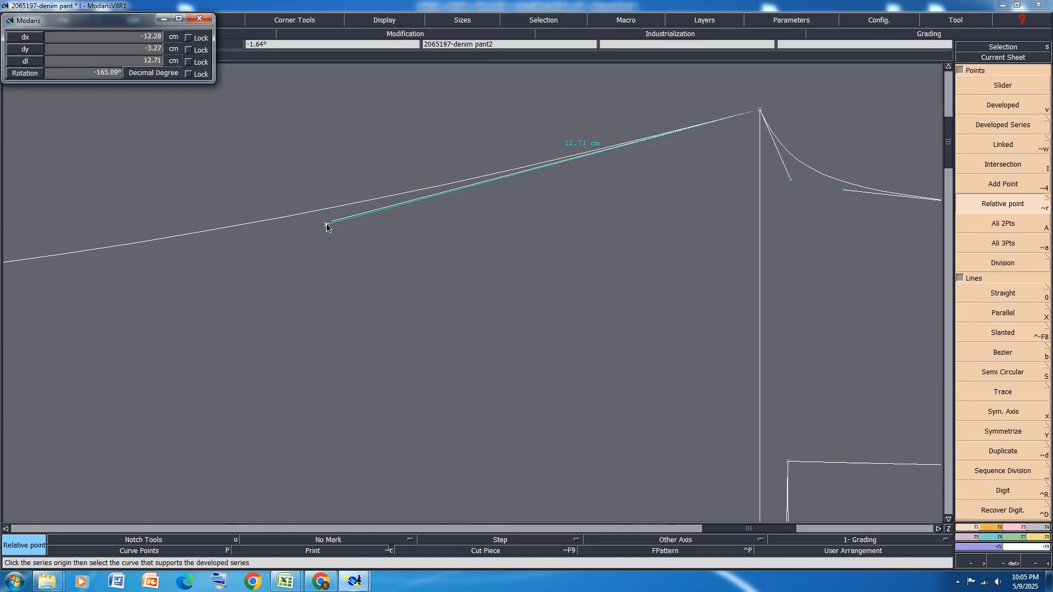
click(330, 225)
Add a relative point at the end of the front knee inseam point's upper tangent handle, about 11 cm away
scroll(256, 245, down, 2)
scroll(234, 239, up, 2)
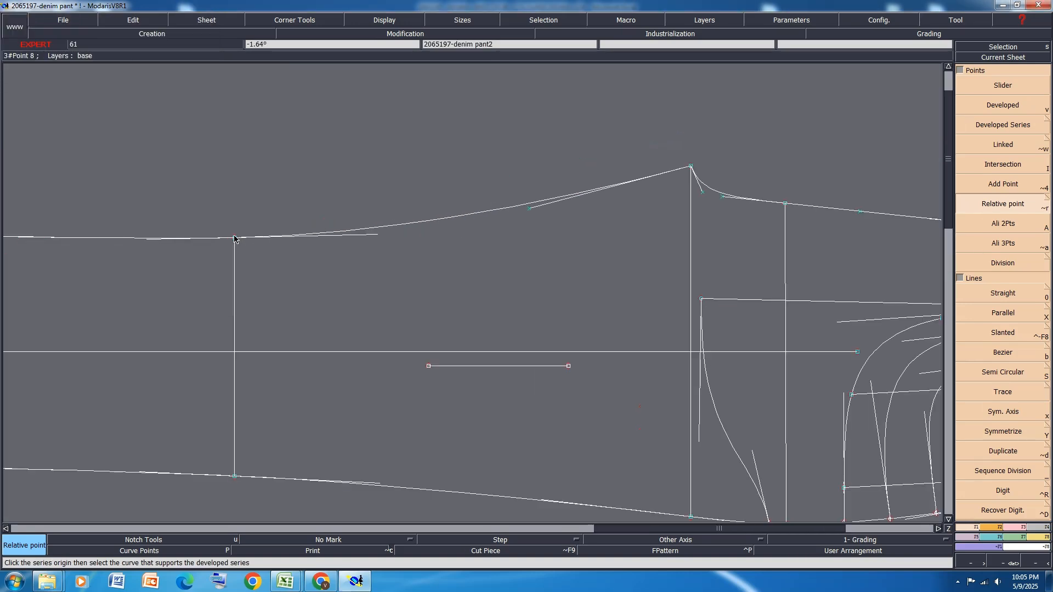
click(234, 238)
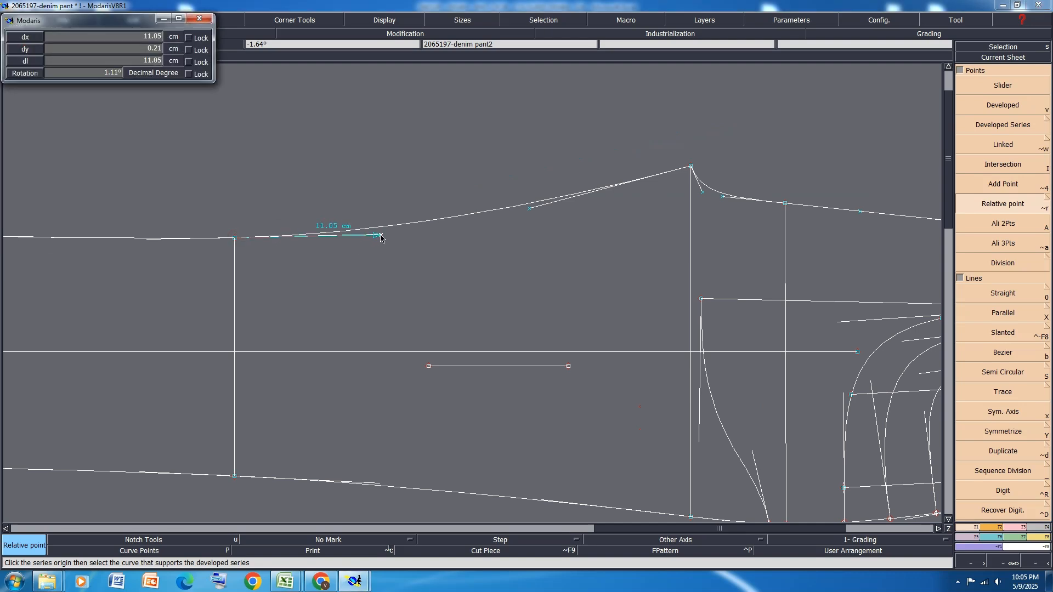
click(381, 235)
Display the back's tangent handles and add relative points at the rise hip point's handle ends, about 6.4 cm waistward and 11.2 cm crotchward
scroll(343, 218, down, 5)
scroll(45, 193, up, 6)
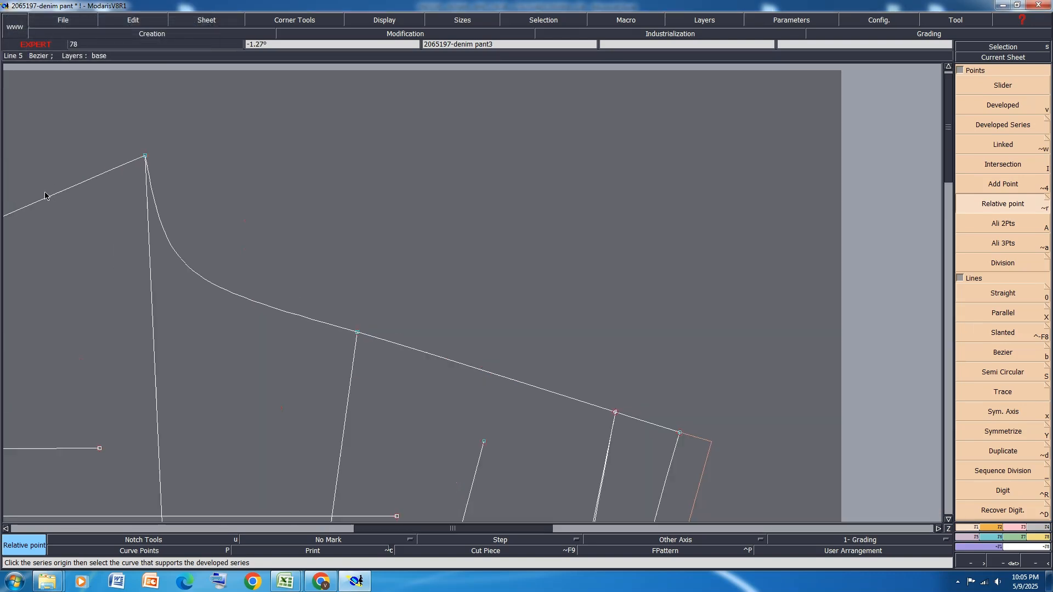
scroll(104, 136, up, 1)
scroll(177, 141, down, 4)
scroll(177, 153, up, 4)
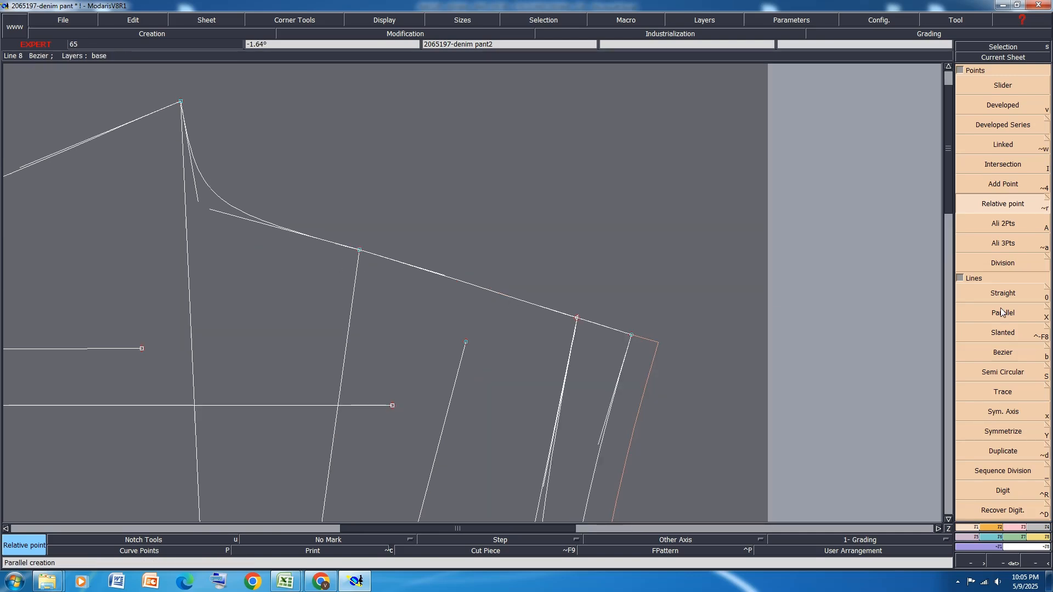
click(360, 251)
scroll(405, 252, up, 5)
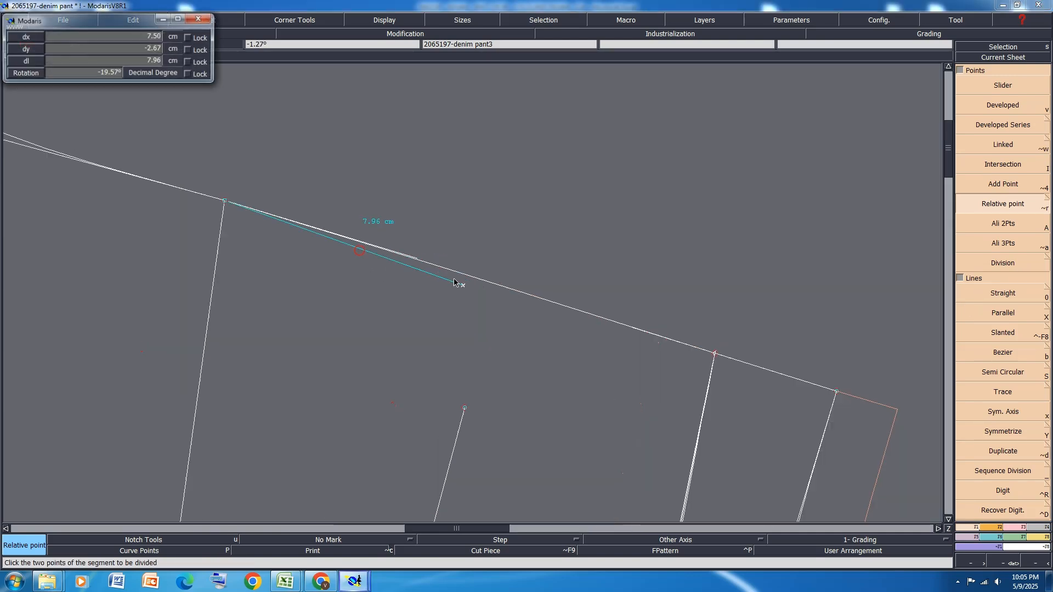
click(386, 240)
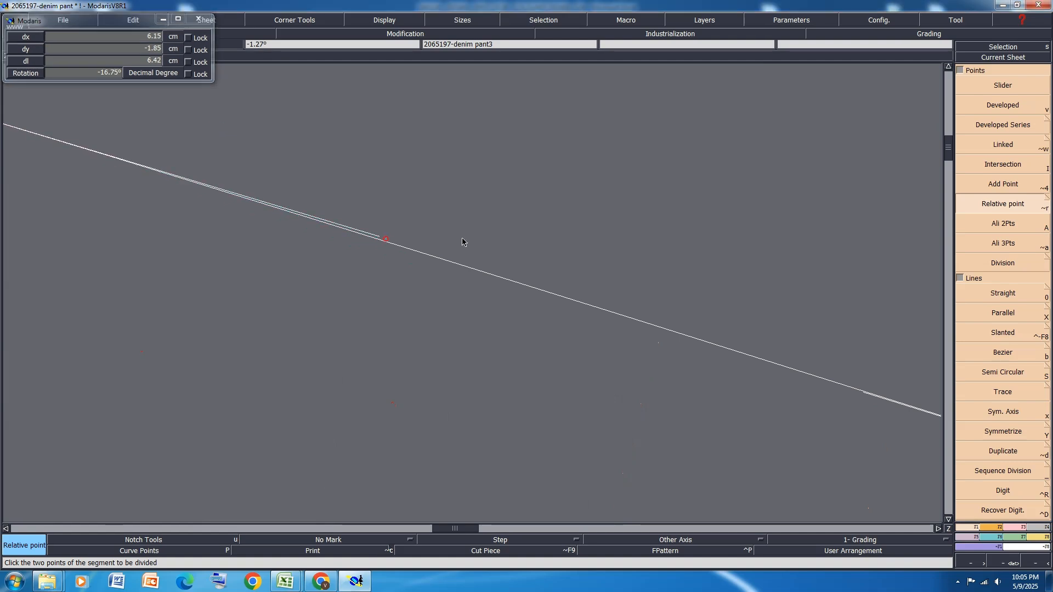
scroll(549, 249, down, 3)
click(437, 221)
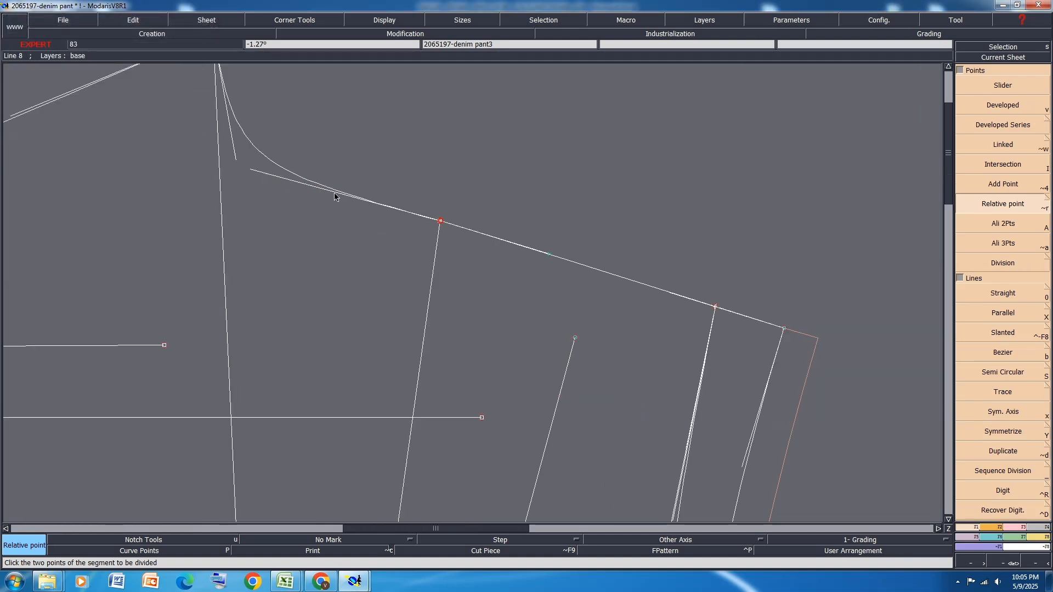
click(248, 169)
scroll(283, 203, down, 3)
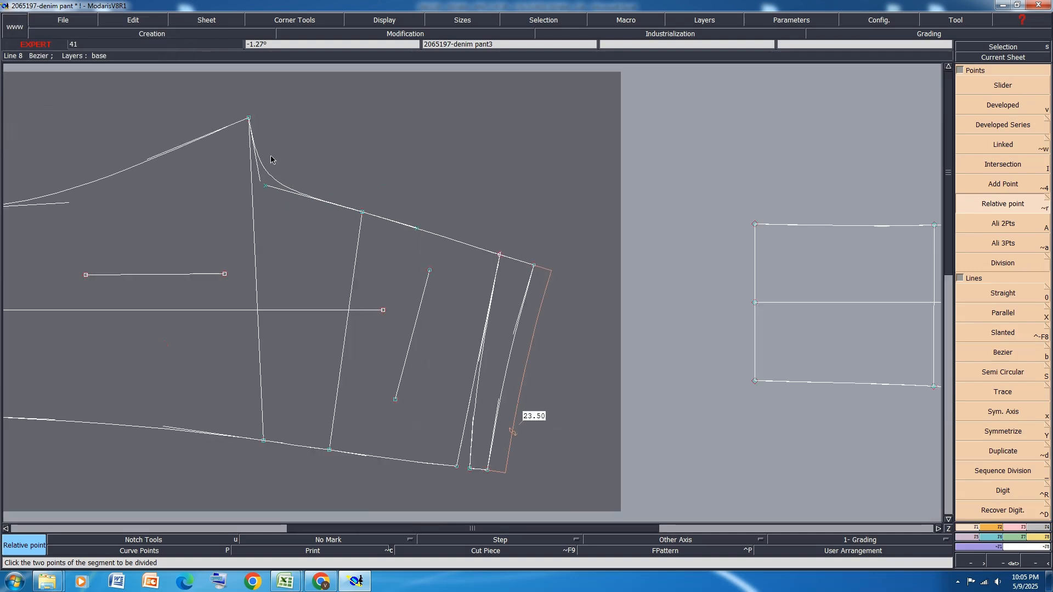
Add relative points from the back crotch point at its handle ends, about 7.3 cm on the rise curve and 12.4 cm on the inseam
click(248, 117)
scroll(254, 181, up, 5)
scroll(256, 196, up, 2)
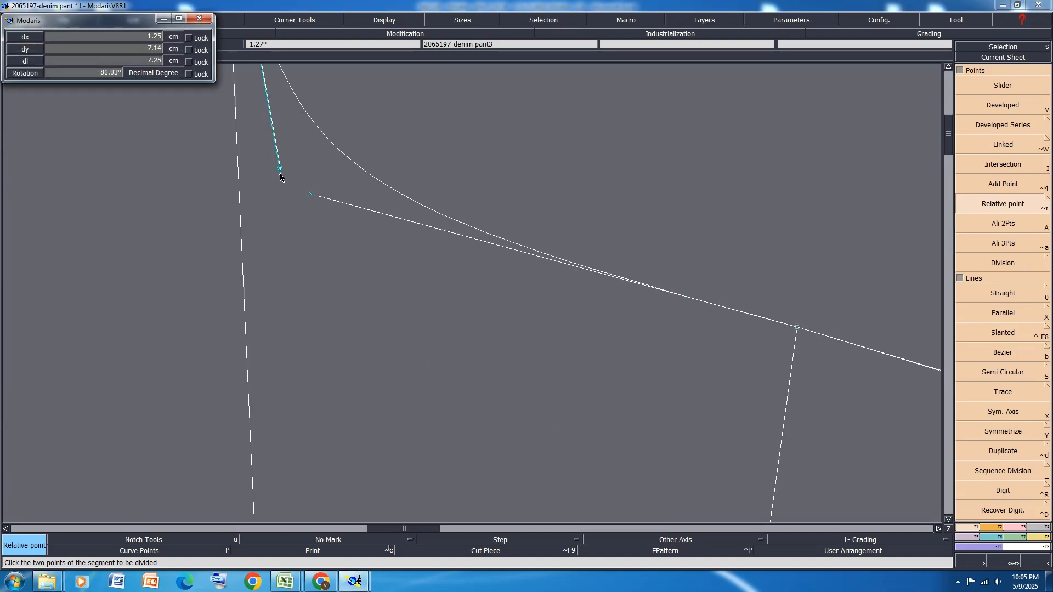
click(281, 172)
scroll(241, 188, down, 3)
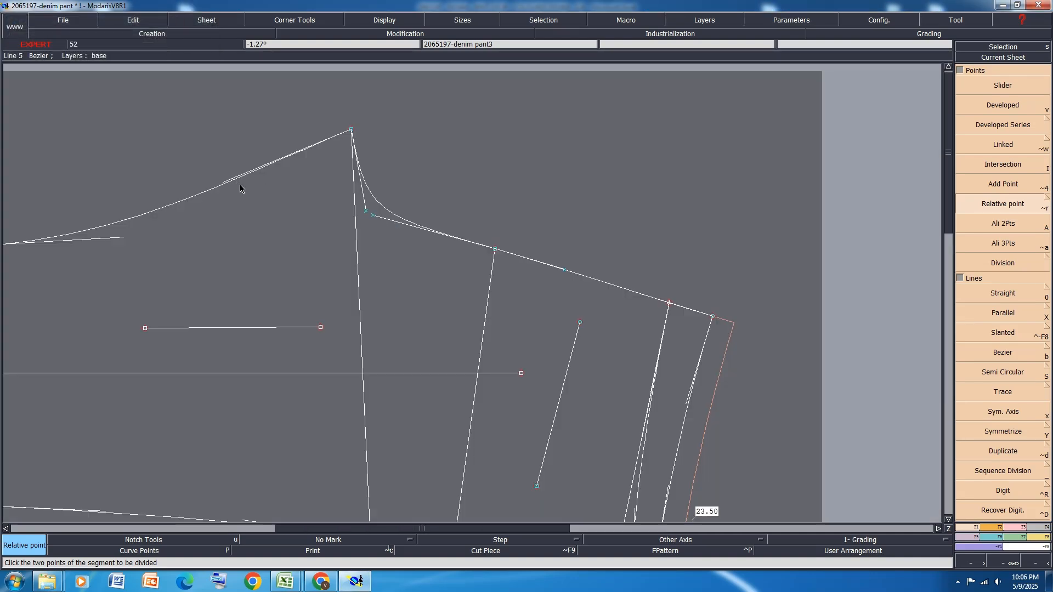
click(351, 130)
scroll(222, 188, up, 5)
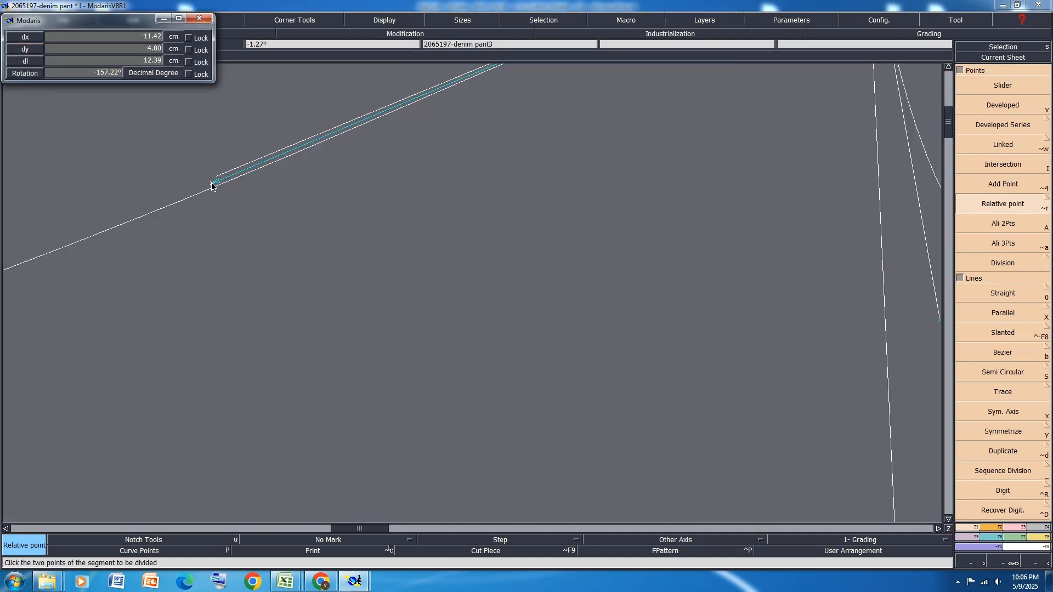
click(214, 181)
scroll(343, 205, down, 5)
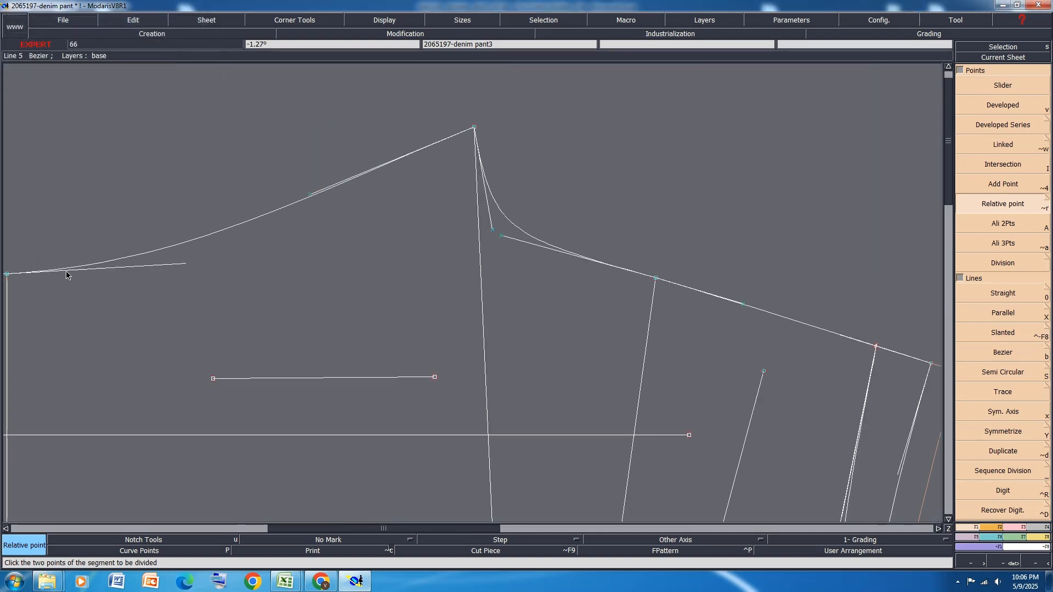
Add a relative point from the back knee inseam point at its upper handle end, about 13 cm away
scroll(207, 275, down, 2)
click(102, 274)
scroll(181, 283, up, 5)
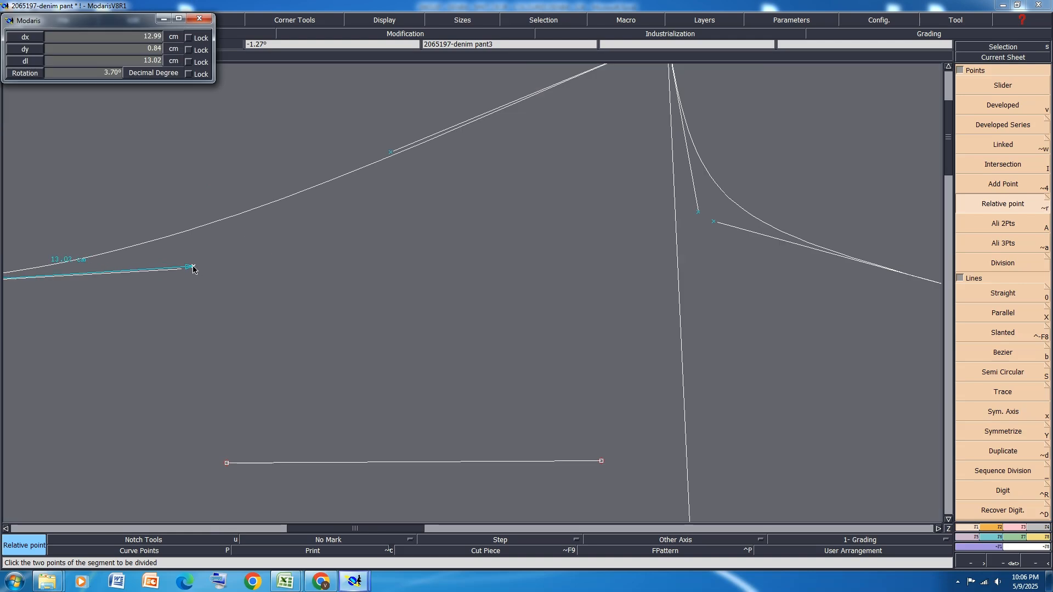
click(186, 270)
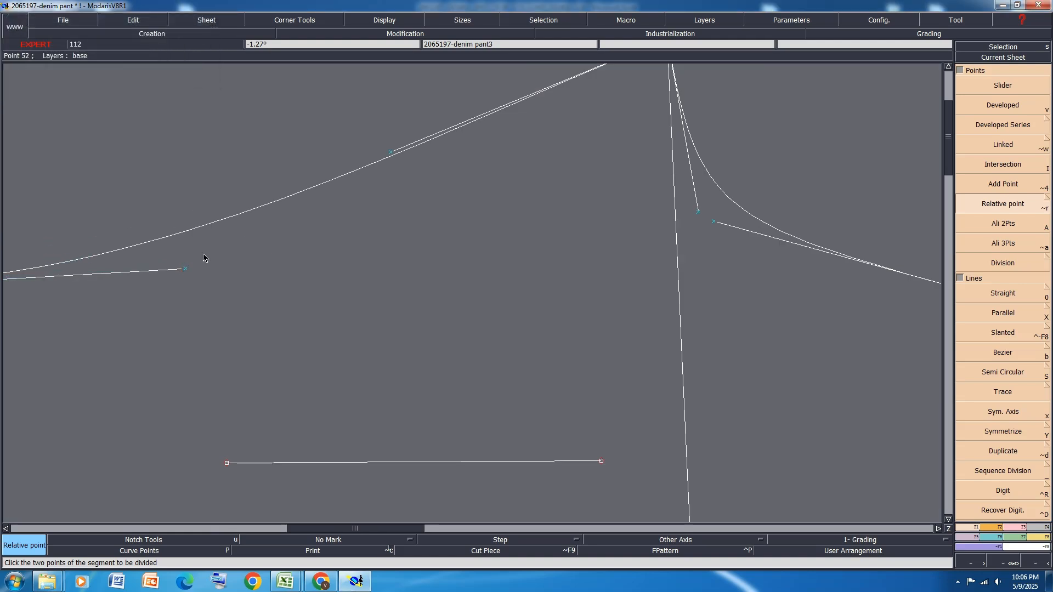
Reshape the back inseam curve by snapping its knee and crotch handle ends onto their relative points
scroll(203, 252, up, 1)
key(r)
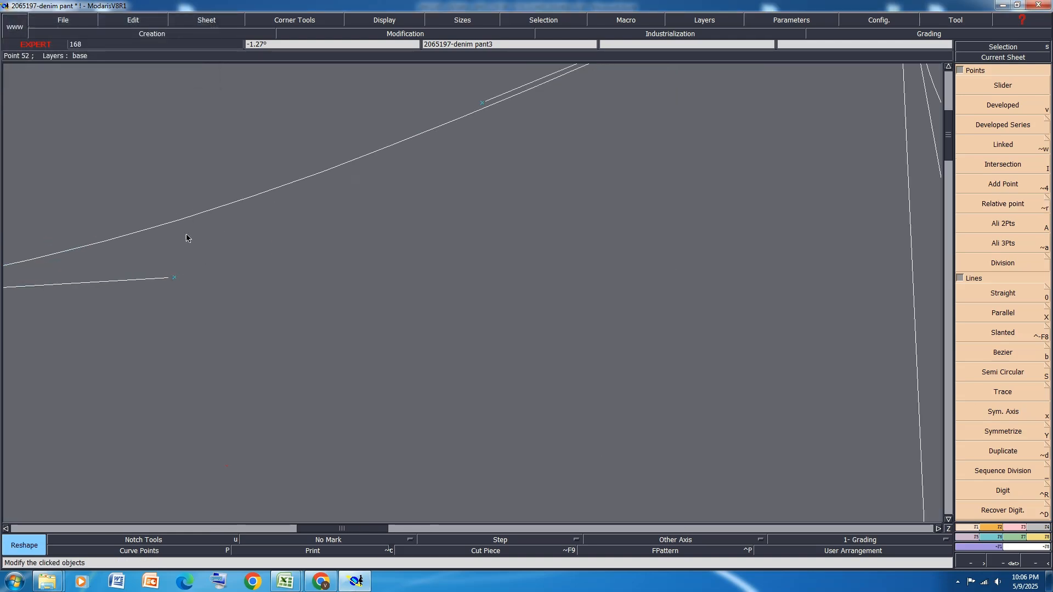
scroll(311, 240, down, 1)
scroll(237, 263, up, 3)
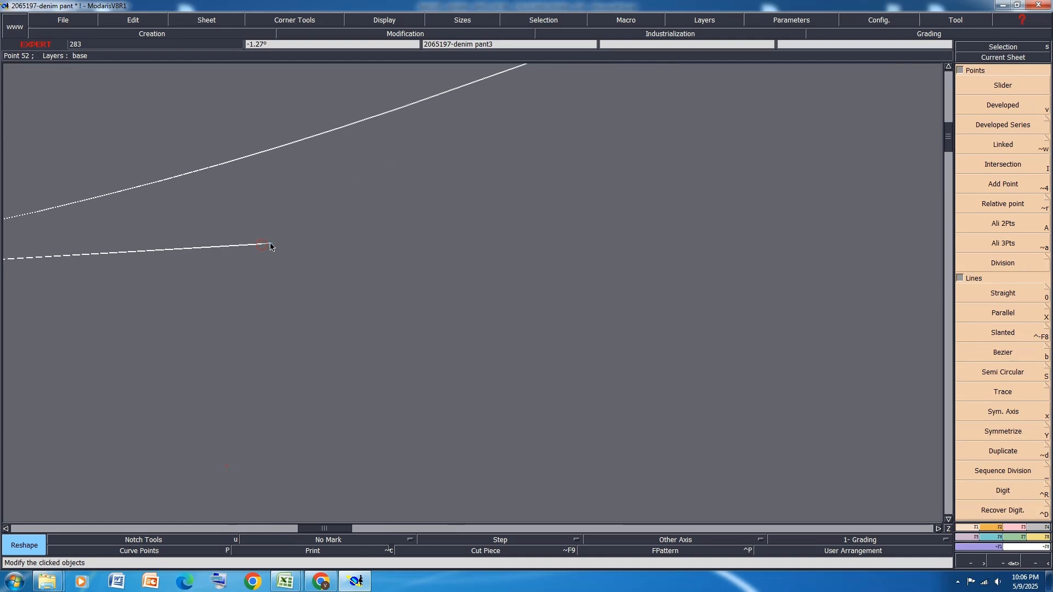
scroll(228, 263, down, 2)
scroll(394, 179, up, 2)
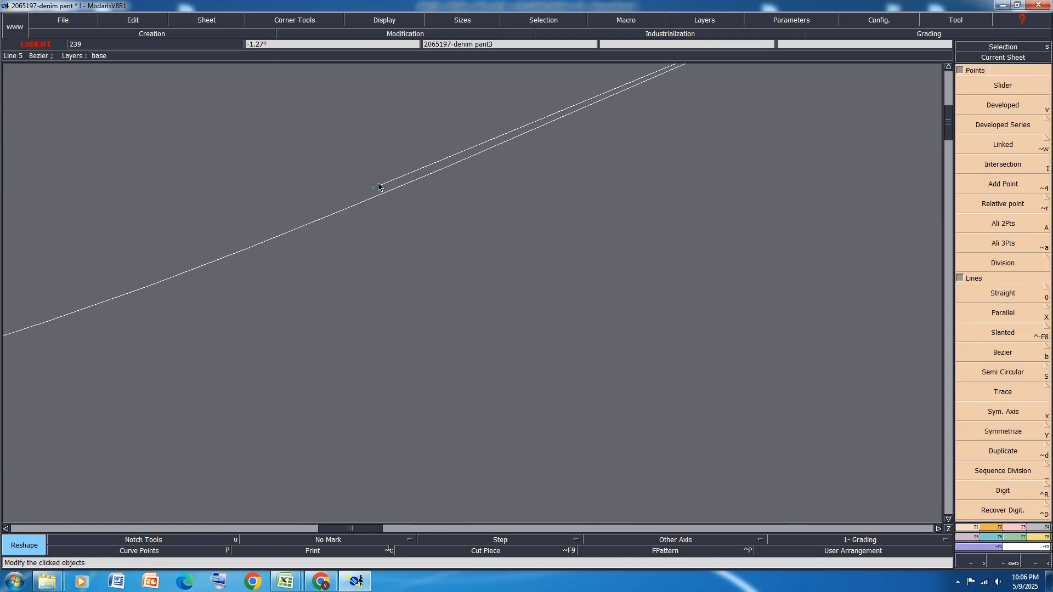
scroll(236, 224, down, 3)
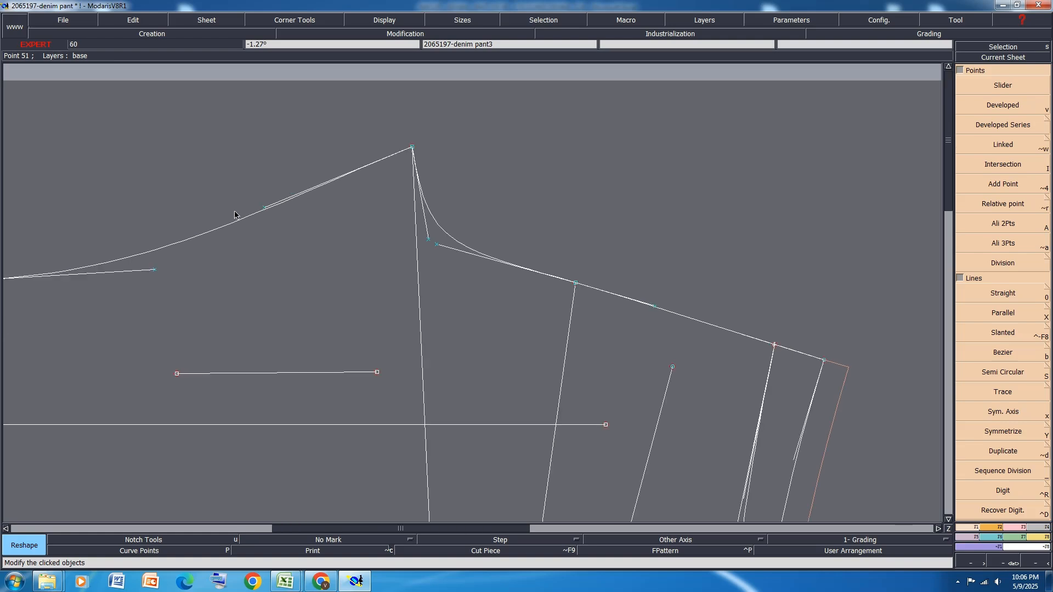
Reshape the back rise curve by snapping the handle ends of its hip and crotch points onto their relative points
scroll(459, 237, up, 1)
scroll(459, 238, up, 3)
click(394, 271)
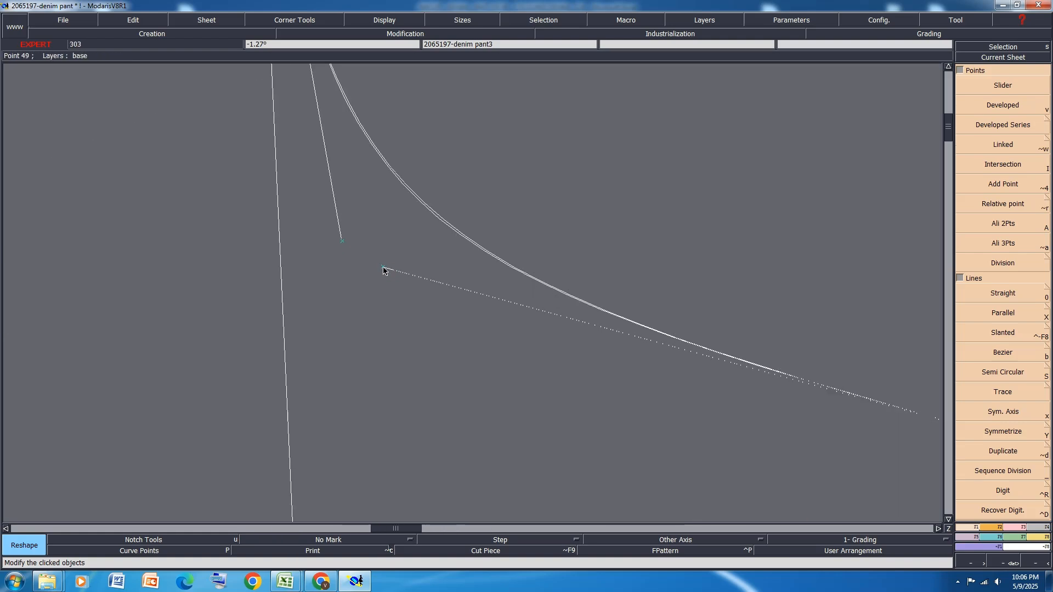
click(383, 267)
click(342, 239)
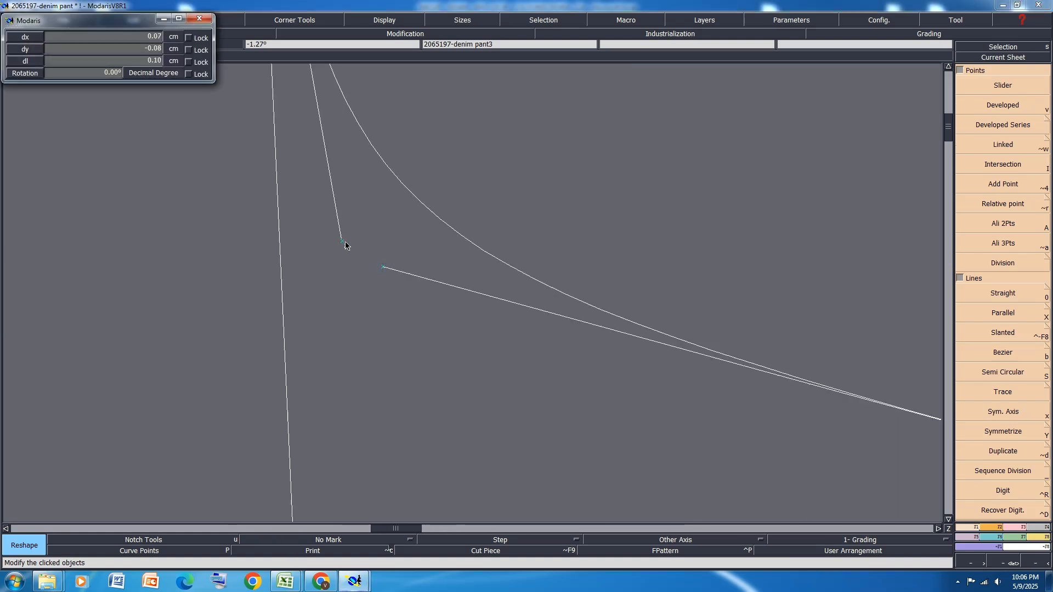
click(342, 242)
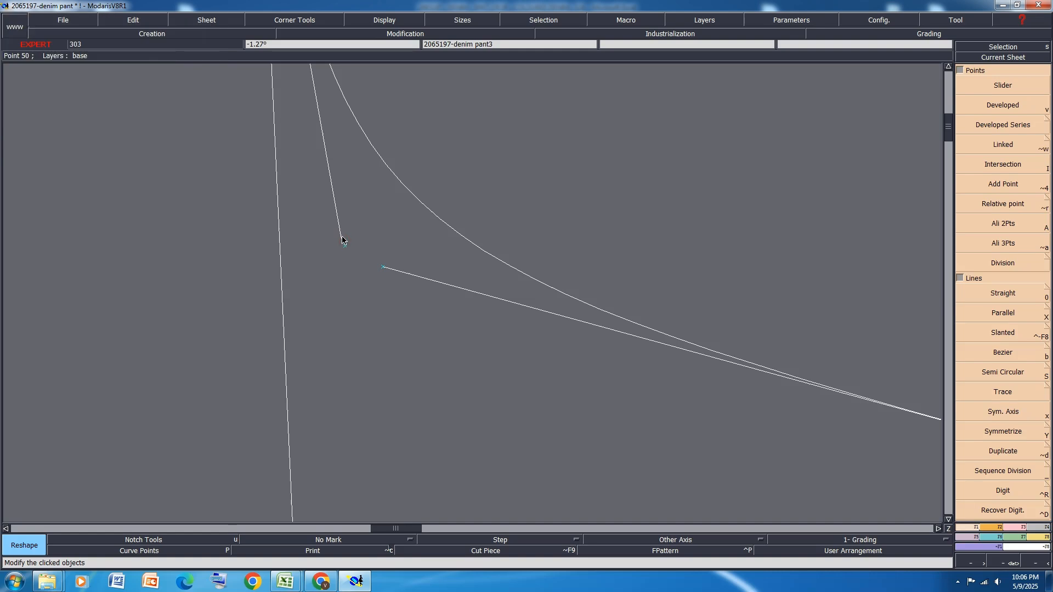
scroll(340, 241, up, 3)
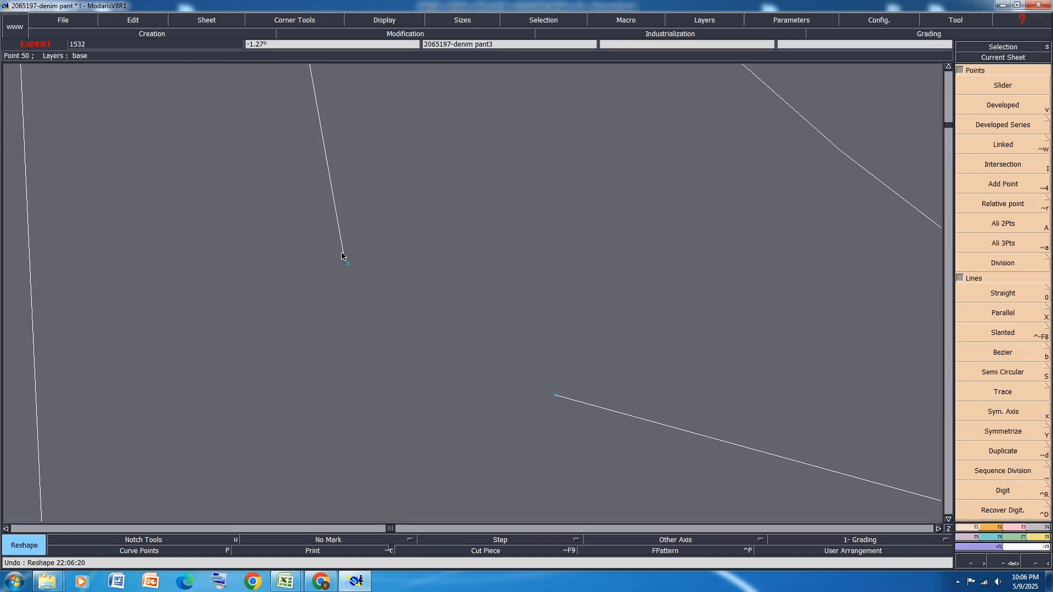
scroll(339, 242, down, 4)
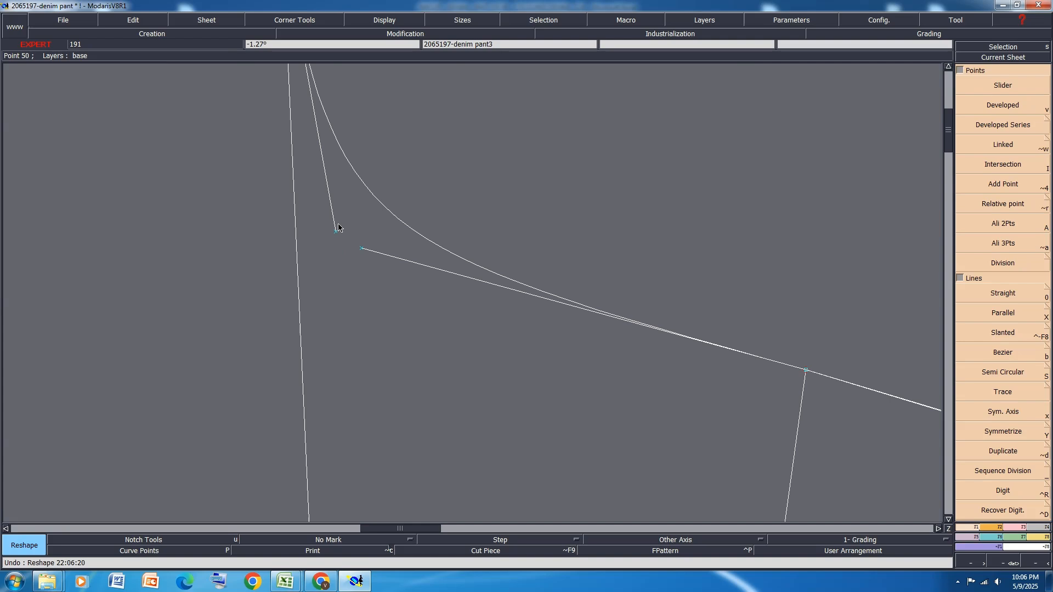
scroll(339, 228, down, 2)
scroll(637, 323, up, 4)
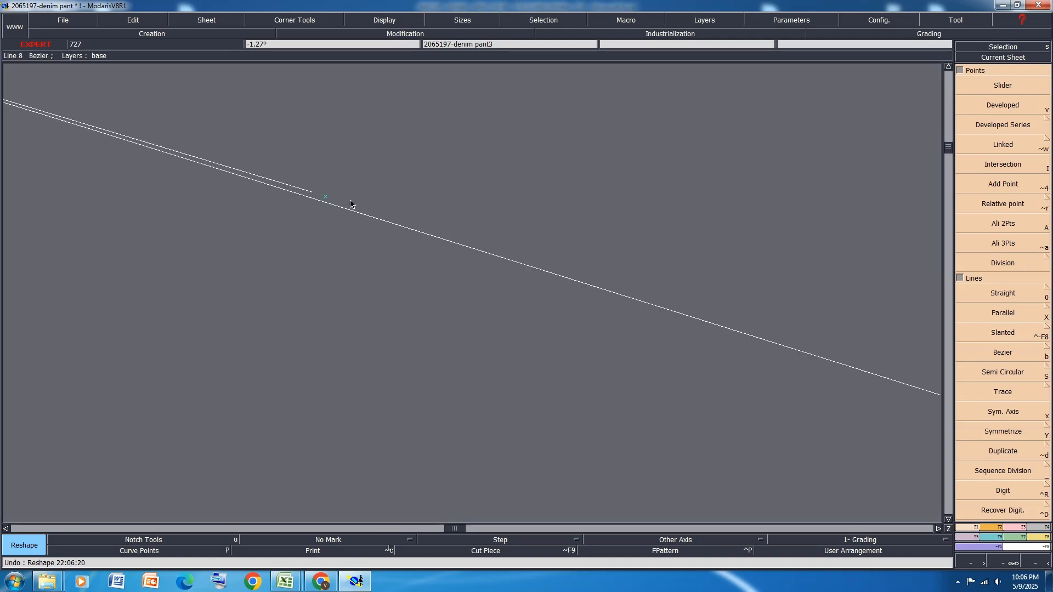
scroll(323, 199, up, 1)
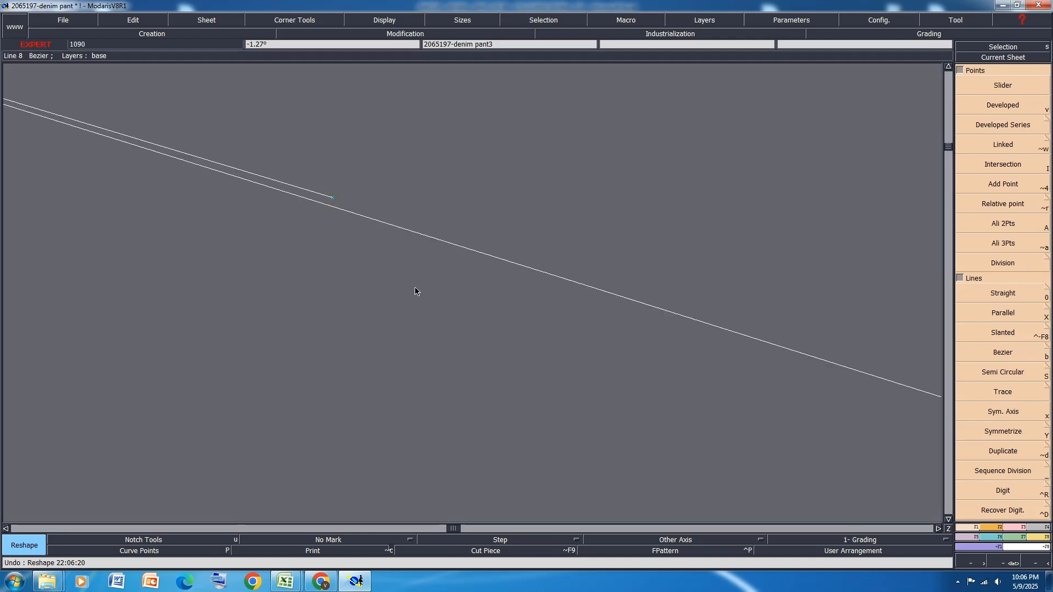
Reshape the front rise curve by snapping the hip and crotch handle ends onto their relative points
scroll(415, 291, down, 8)
scroll(803, 297, up, 1)
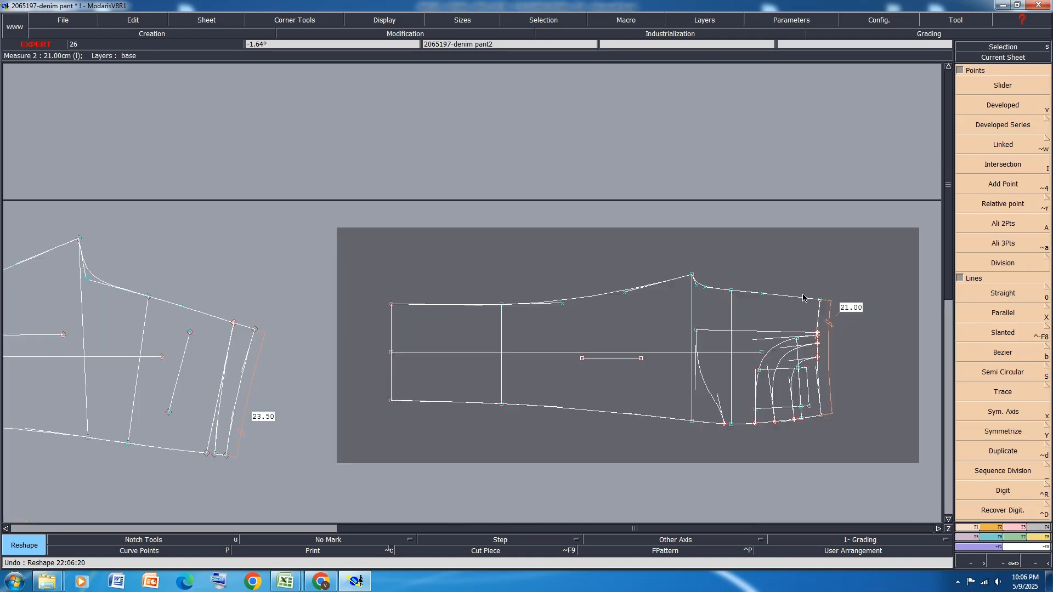
scroll(803, 297, up, 3)
scroll(710, 290, up, 3)
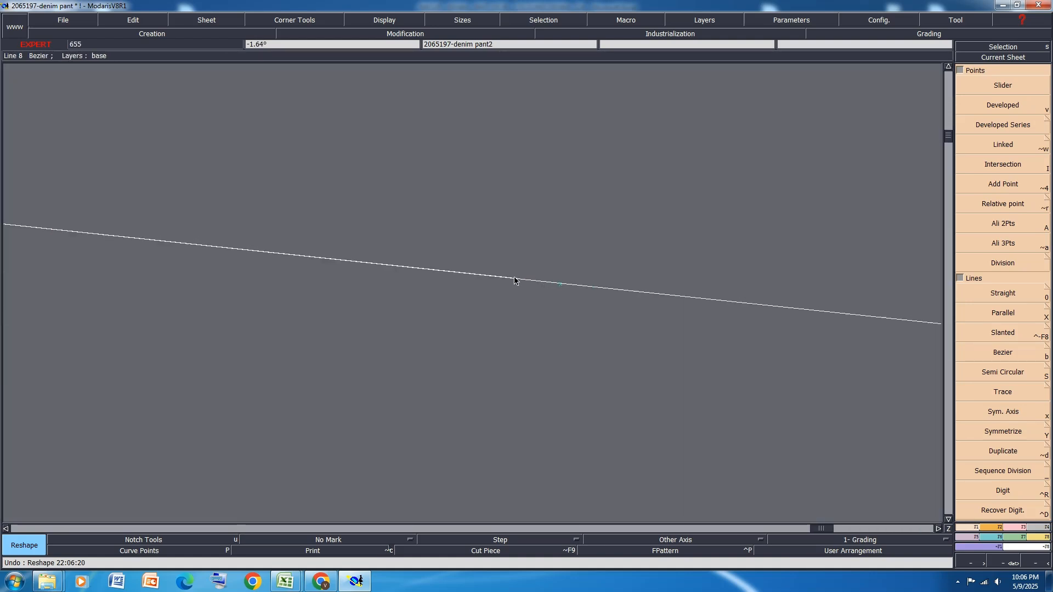
click(559, 287)
scroll(701, 283, down, 3)
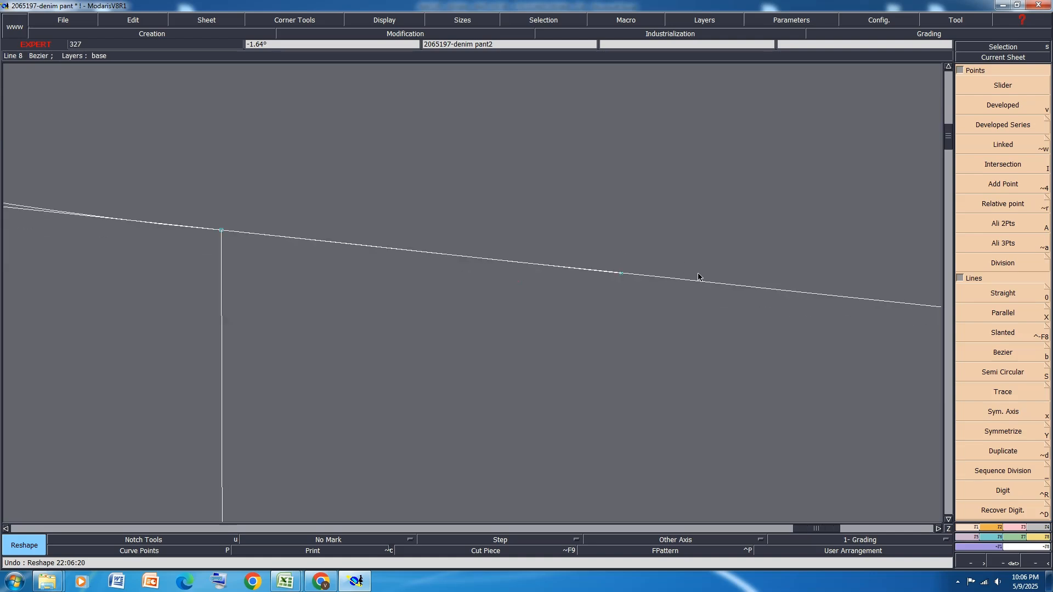
scroll(299, 249, up, 4)
scroll(221, 245, up, 2)
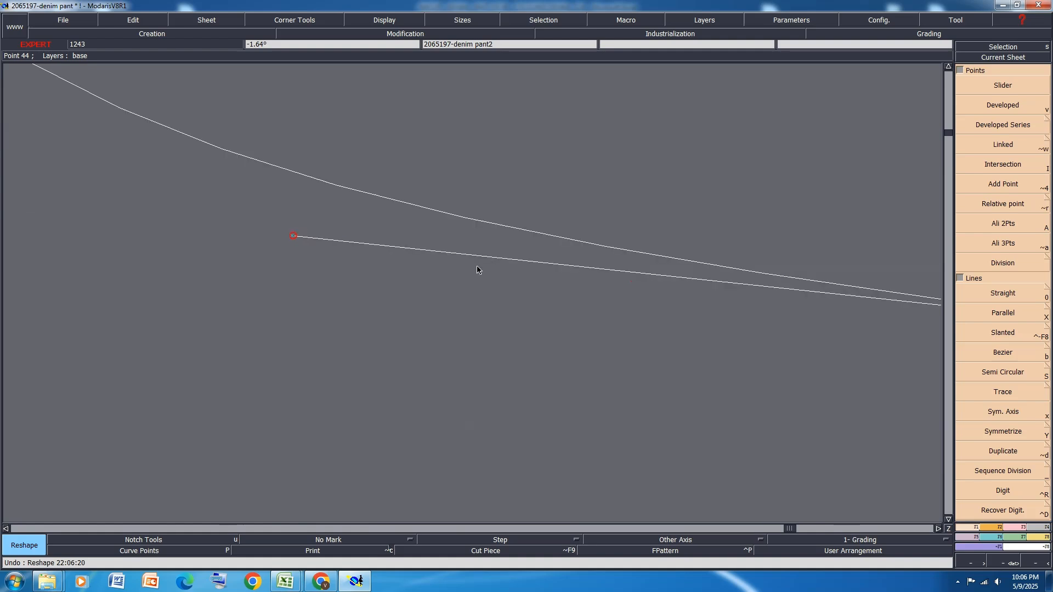
scroll(259, 214, down, 1)
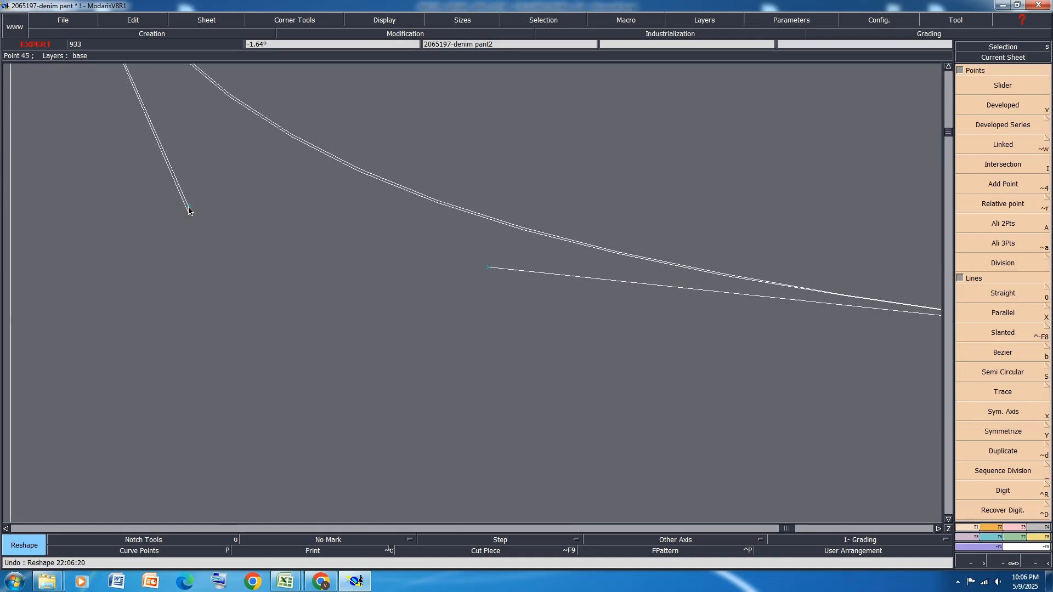
Reshape the front inseam curve by snapping its crotch and knee handle ends onto their relative points
scroll(567, 353, down, 5)
scroll(411, 312, up, 4)
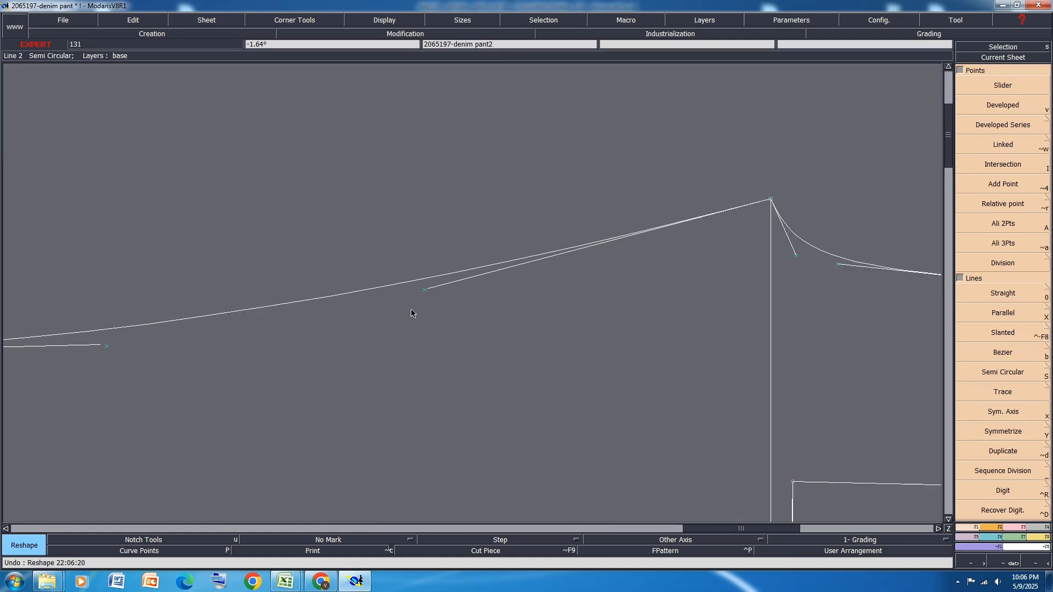
scroll(437, 266, down, 2)
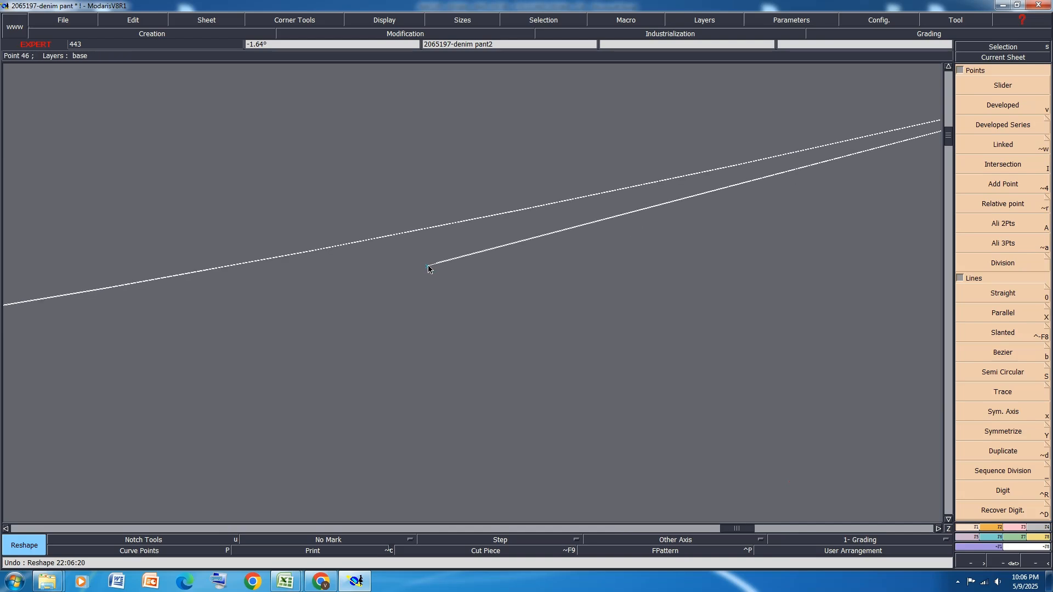
scroll(447, 290, down, 1)
scroll(193, 334, up, 2)
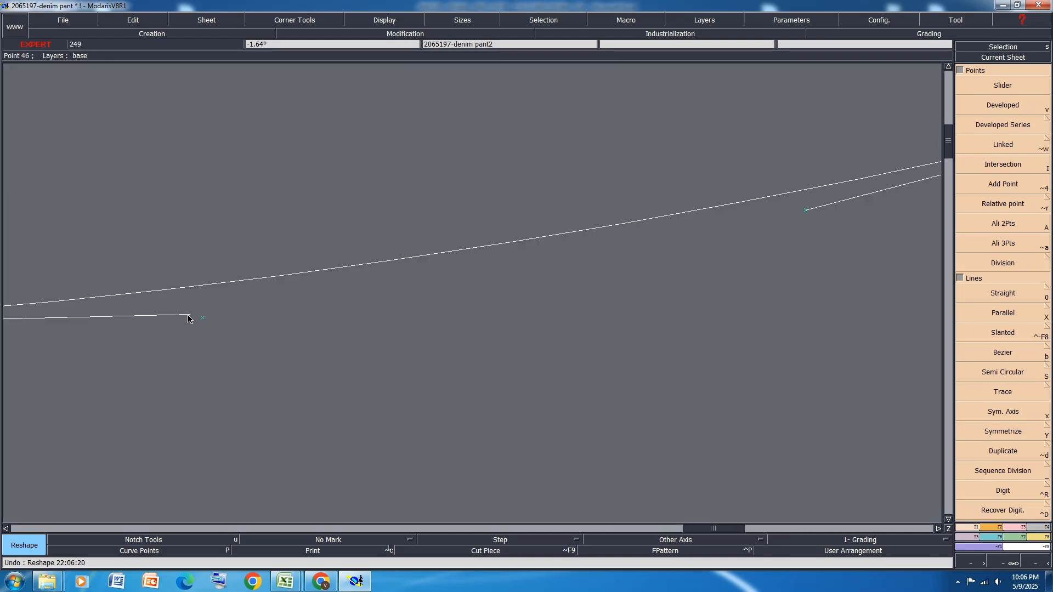
click(190, 315)
click(201, 319)
scroll(216, 252, down, 5)
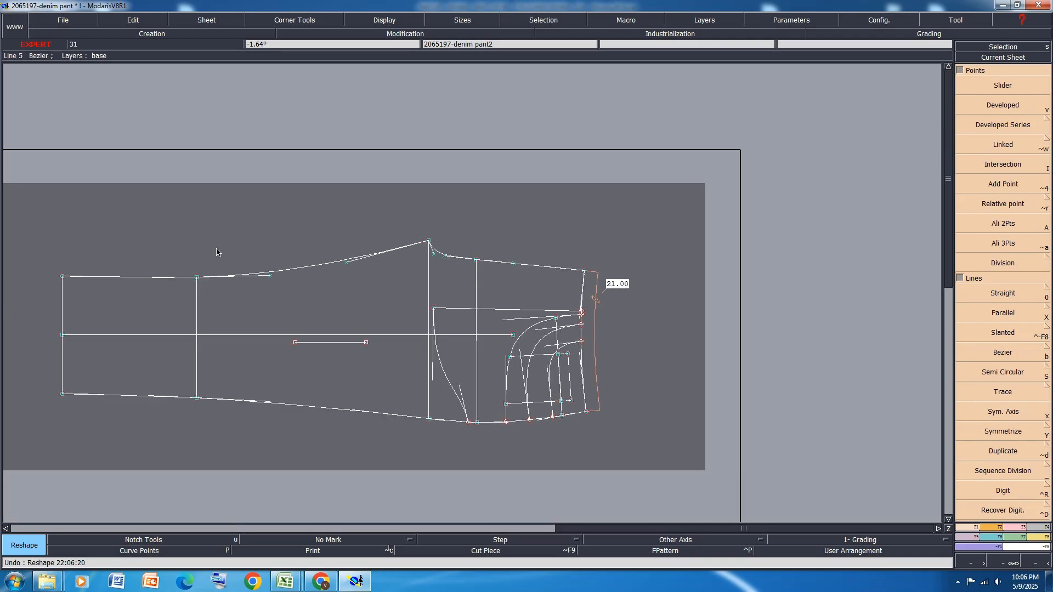
Hide the curve handles and display the back and front panels in all graded sizes
key(h)
scroll(369, 280, down, 3)
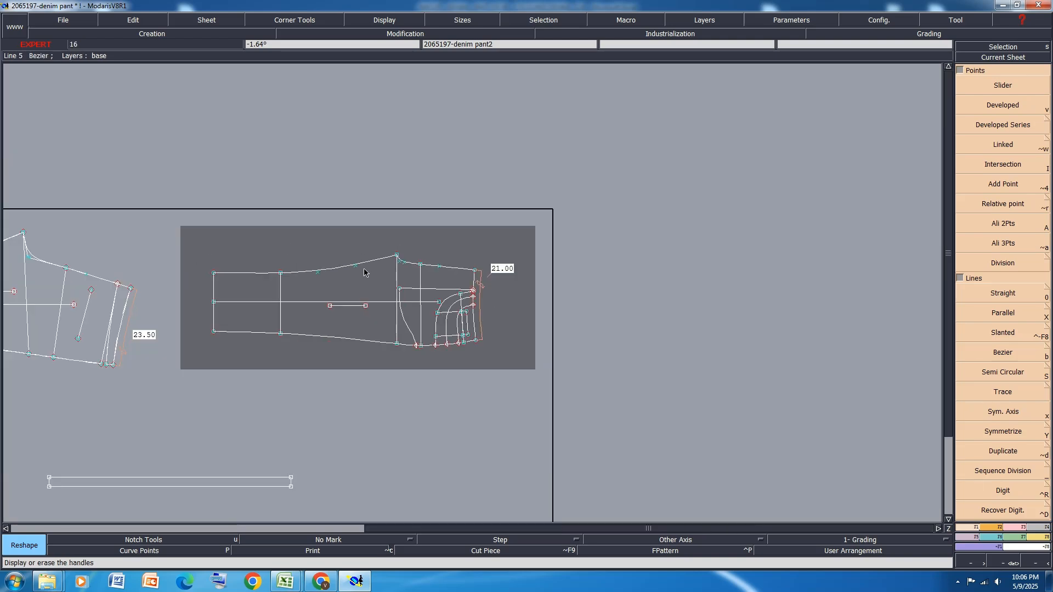
scroll(266, 287, up, 2)
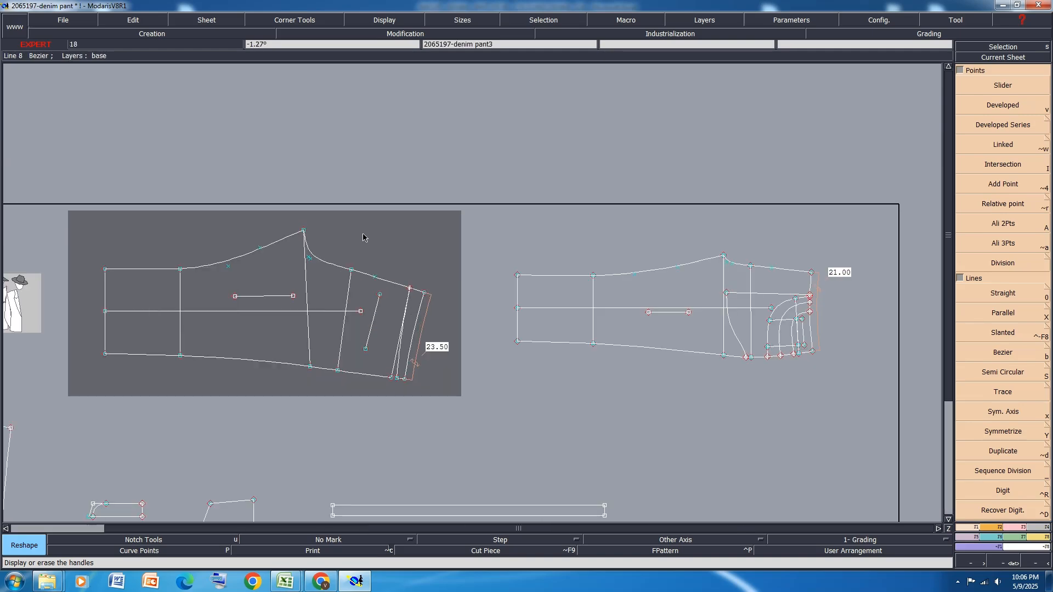
key(F9)
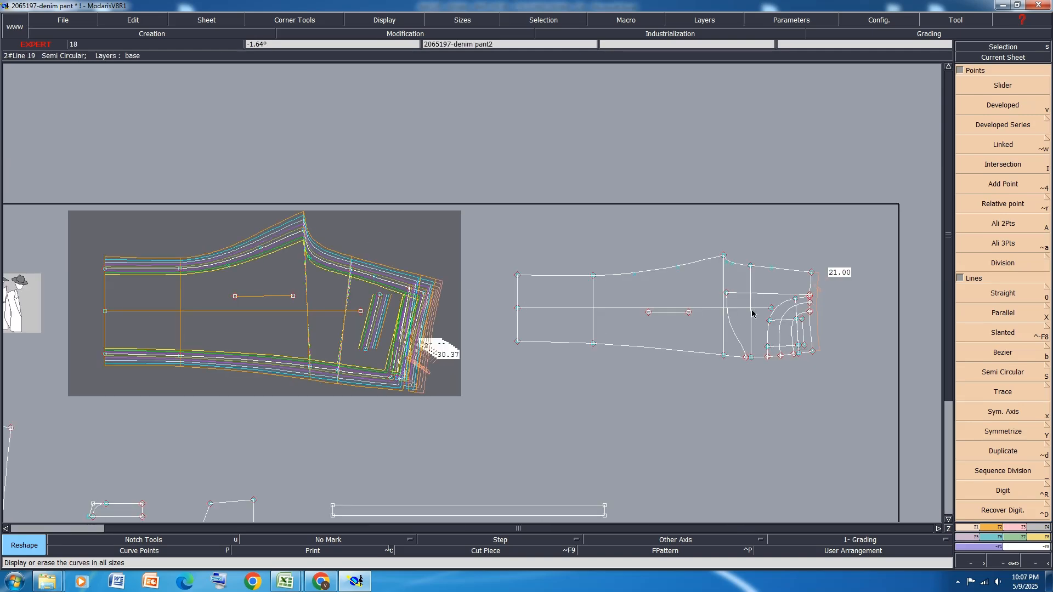
scroll(752, 311, up, 2)
key(F9)
Examine how the graded crotch, rise and inseam curves run across the sizes on the front and back
scroll(747, 236, up, 3)
scroll(766, 228, down, 2)
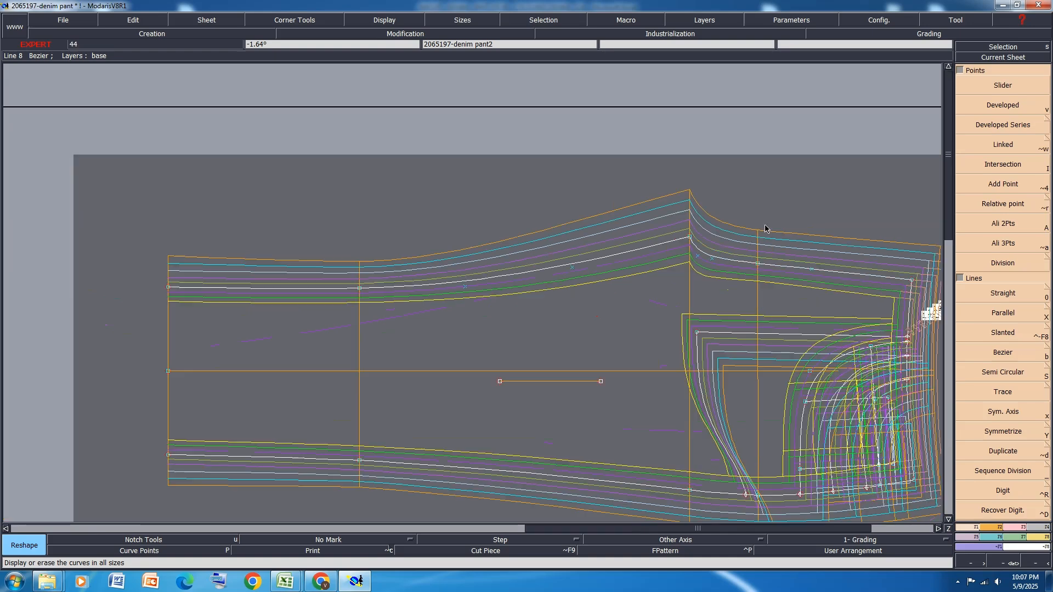
scroll(211, 211, up, 2)
scroll(211, 219, down, 3)
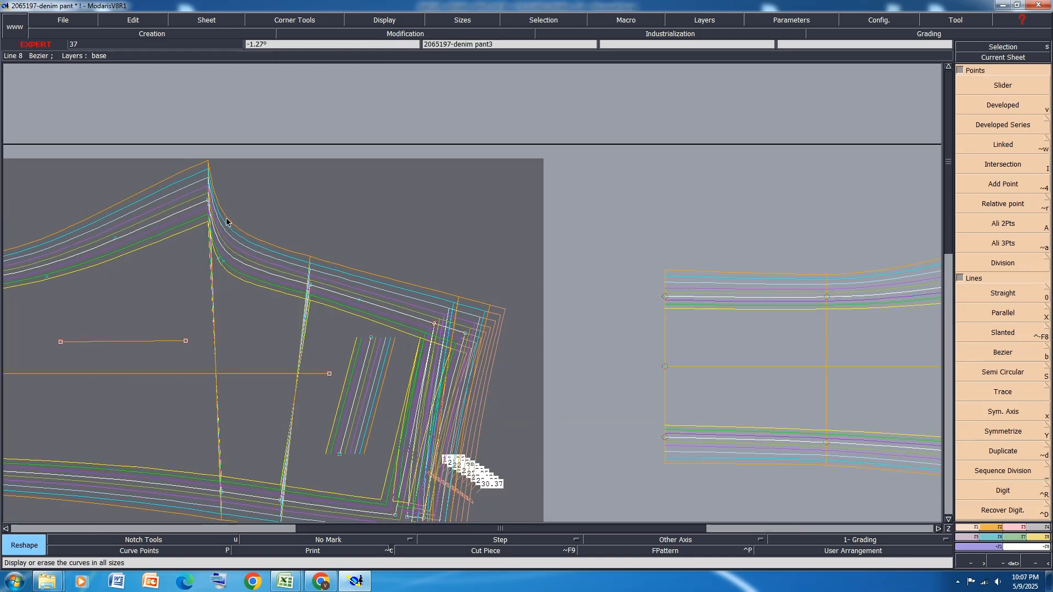
scroll(726, 242, up, 3)
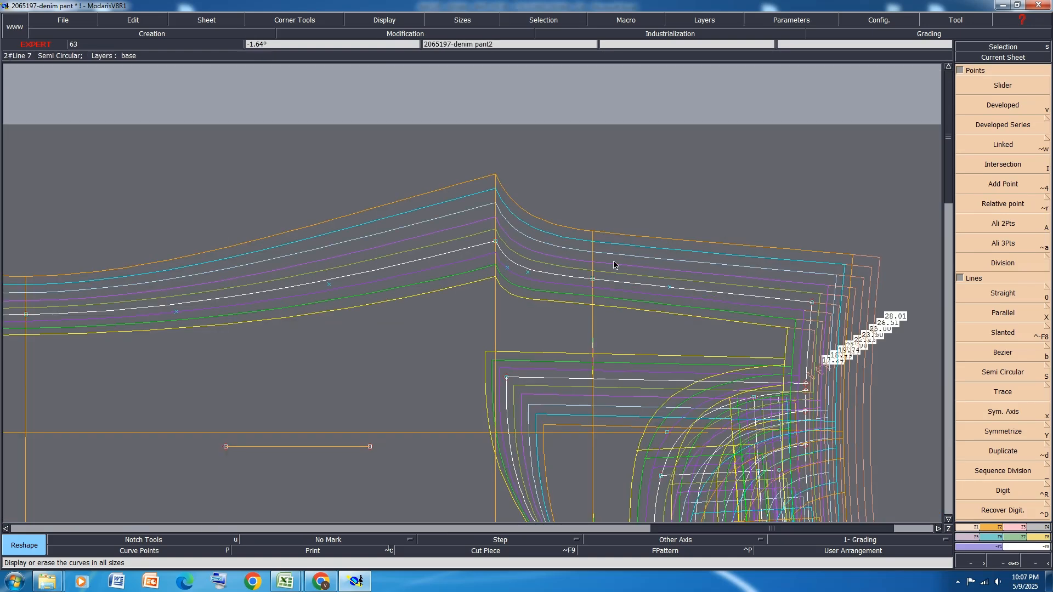
scroll(634, 320, up, 2)
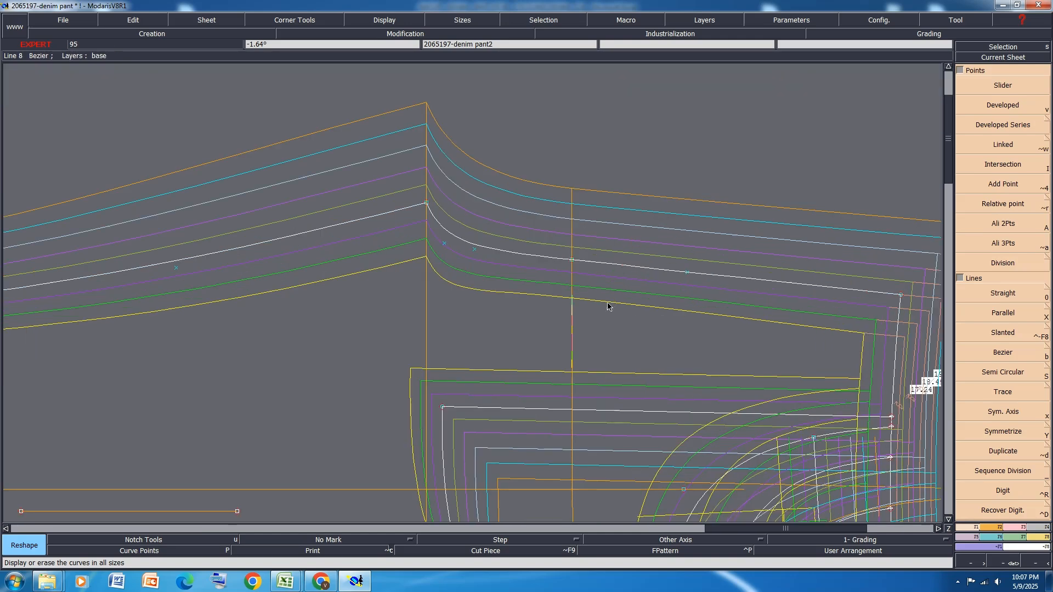
scroll(539, 186, down, 2)
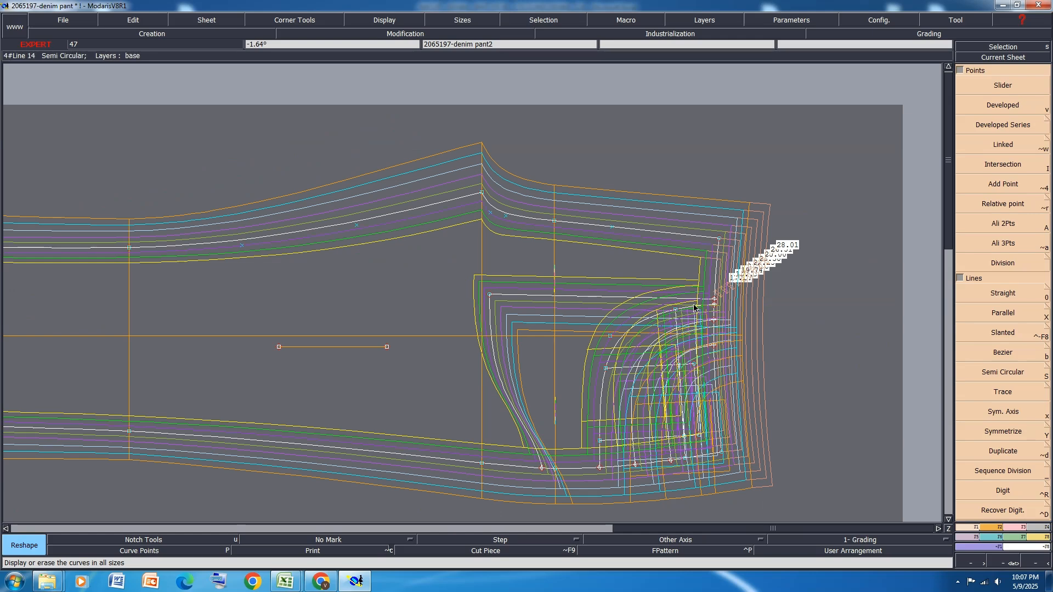
Select all sizes of the front, measure the rise from the crotch point to the waist, and display the measurement table
key(F11)
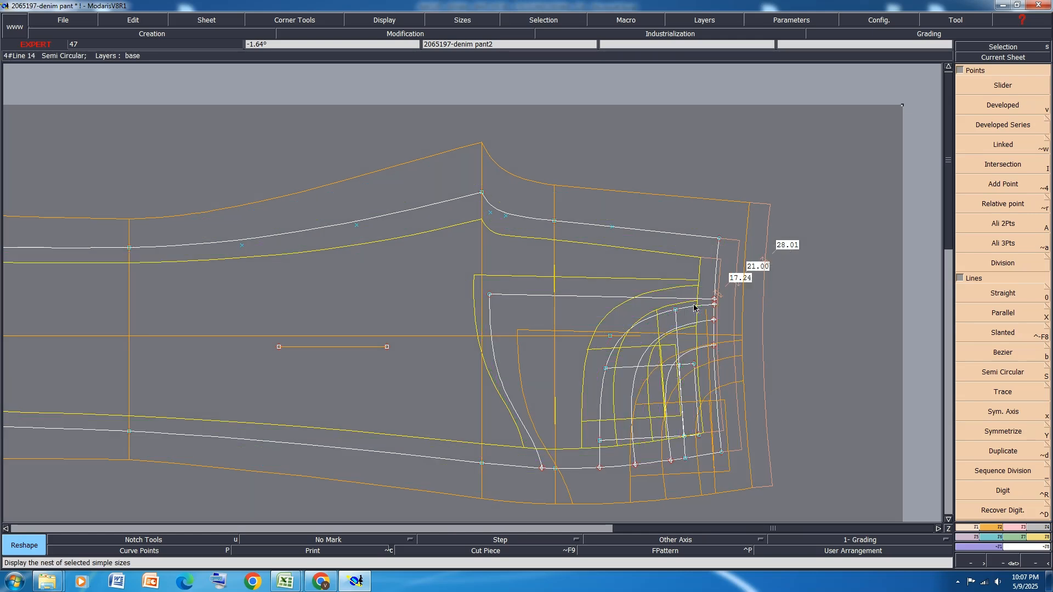
key(F10)
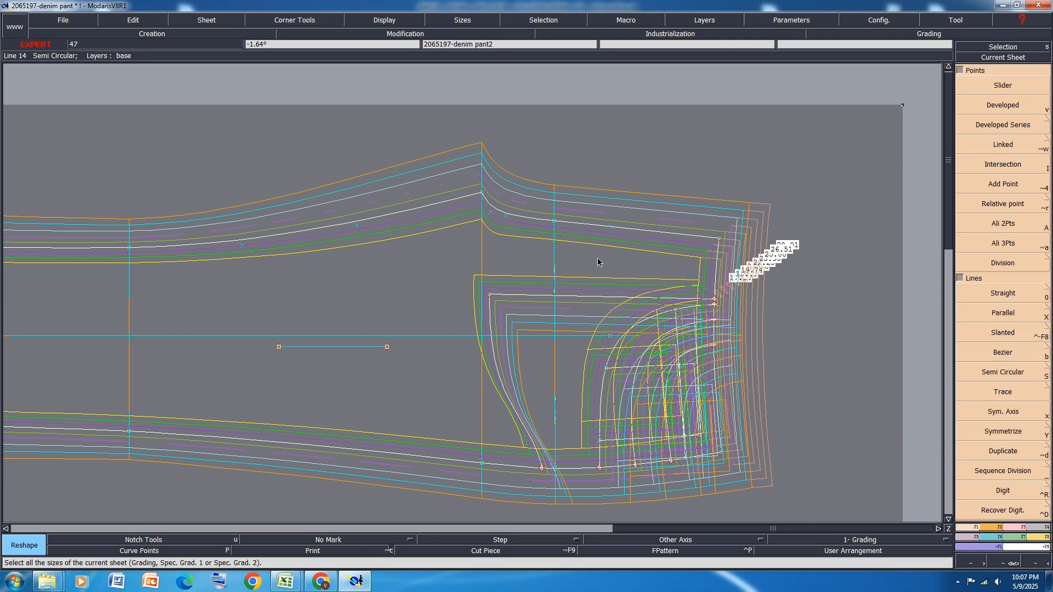
key(l)
click(480, 193)
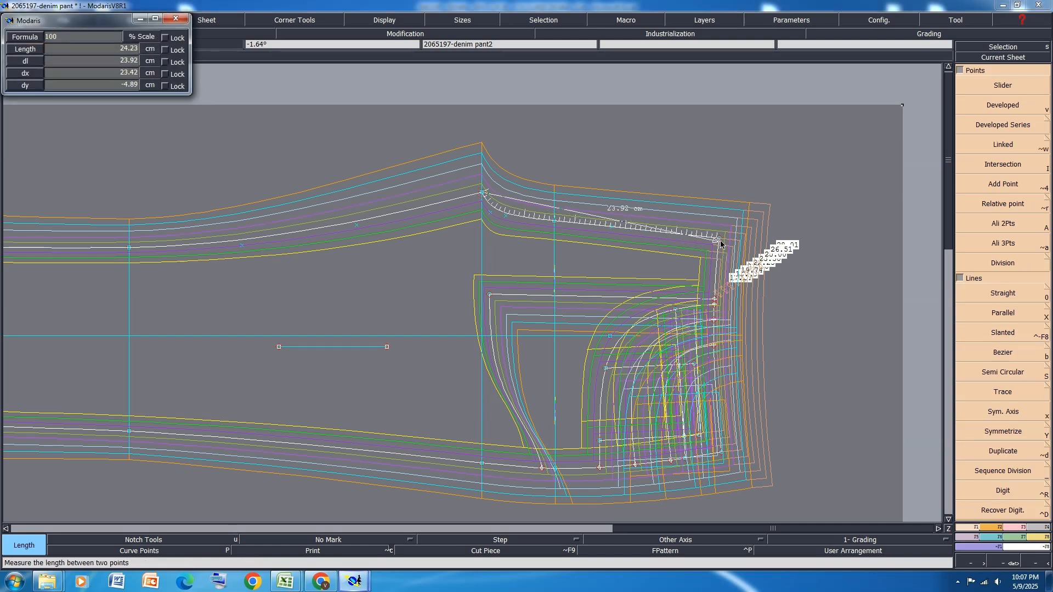
click(719, 239)
key(ctrl+f)
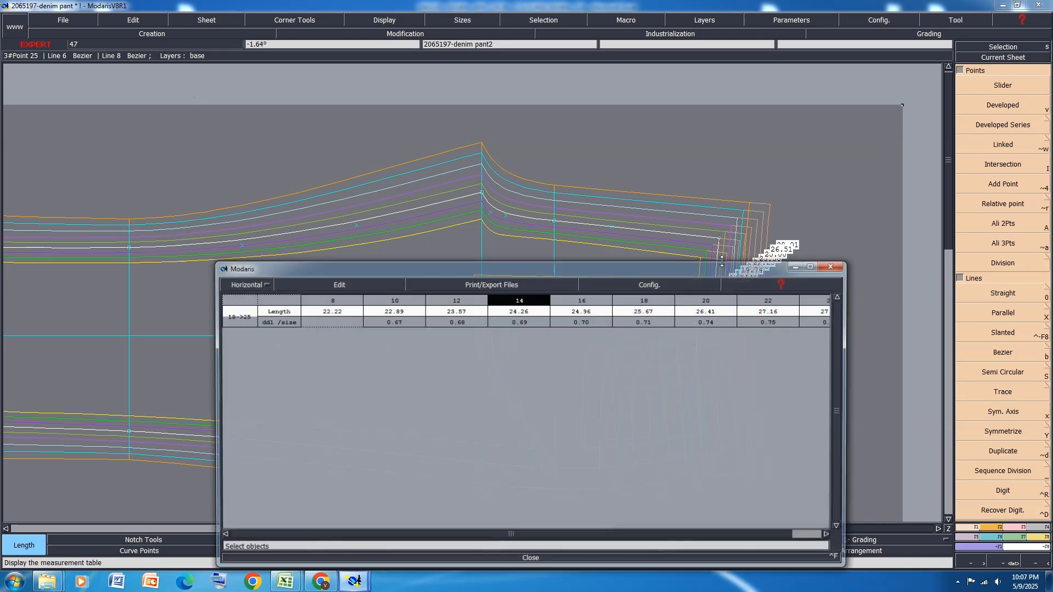
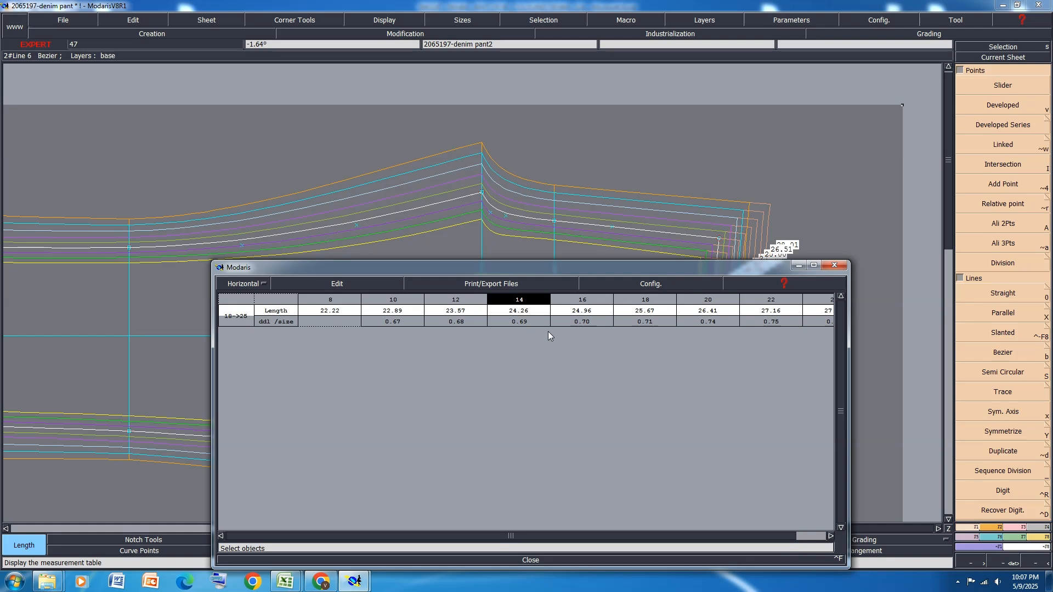
Open the grading control of the front's rise-waist corner point and set its ddx increments to 0.9 from size 8 to 18
drag(696, 278, 653, 382)
scroll(569, 185, down, 2)
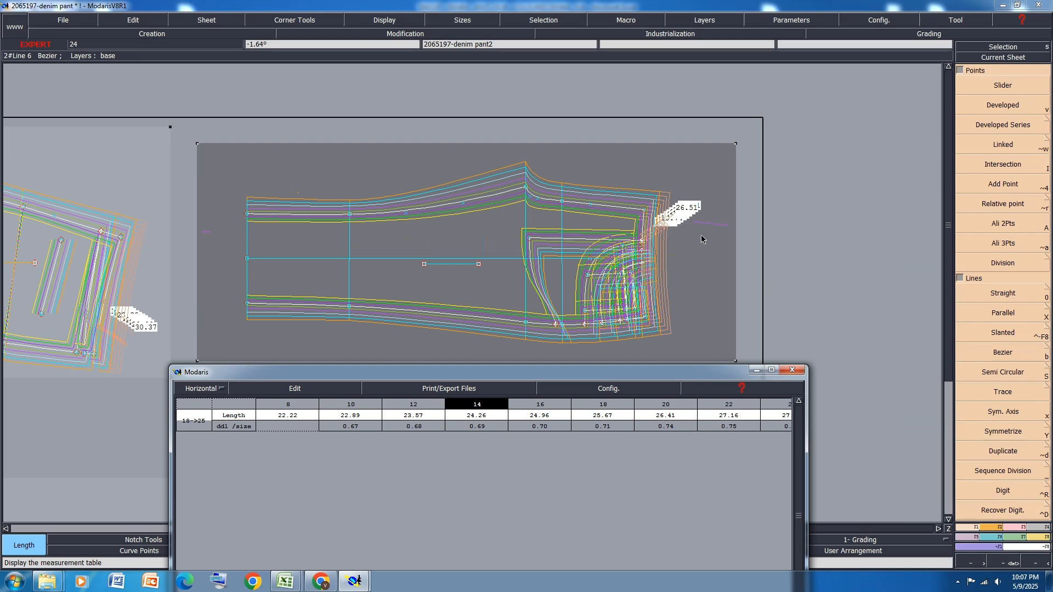
scroll(670, 236, up, 2)
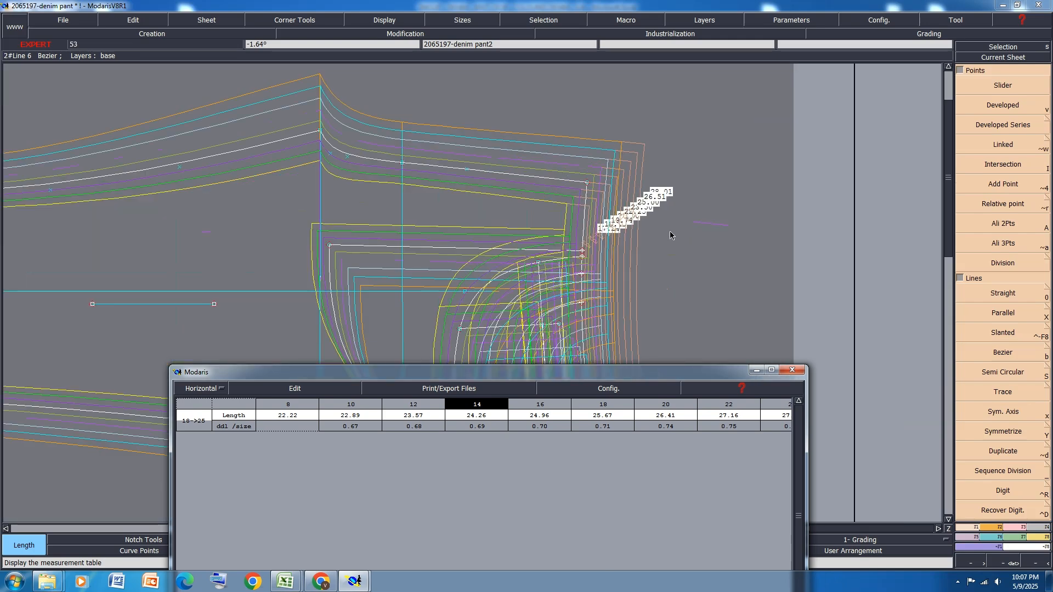
click(985, 537)
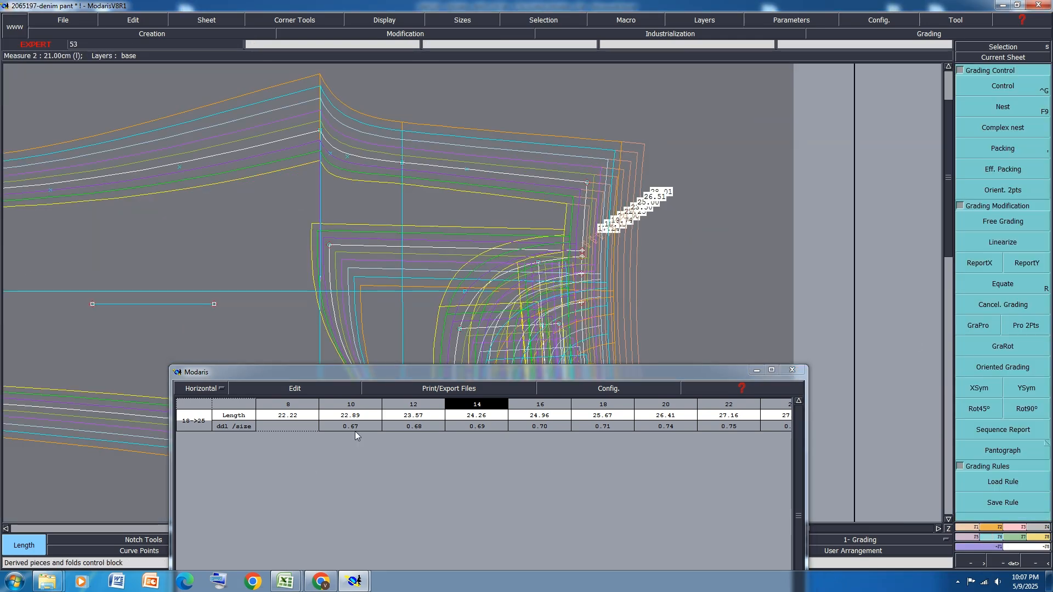
key(ctrl+g)
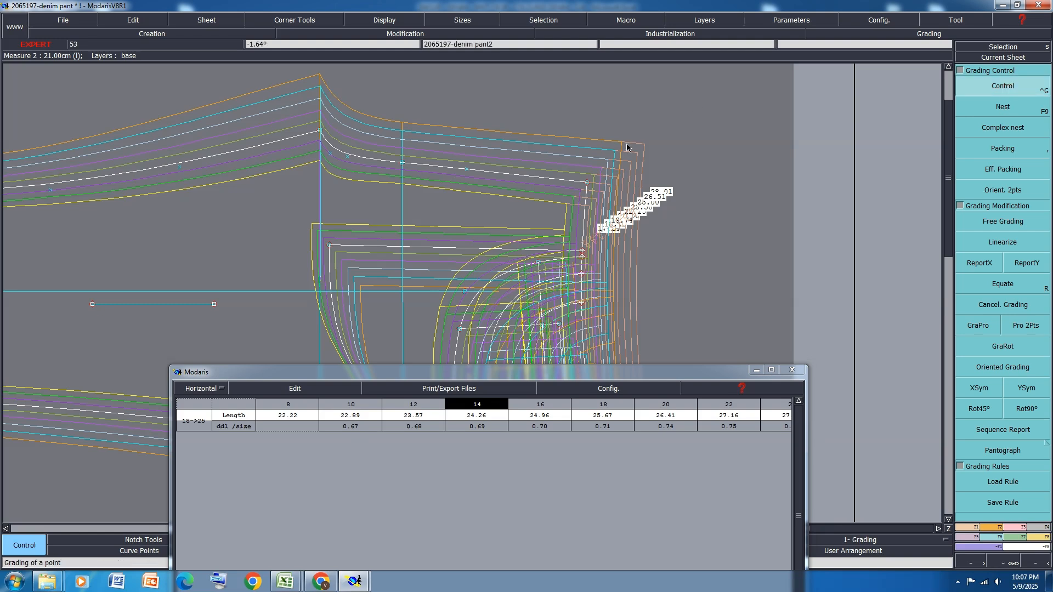
click(589, 184)
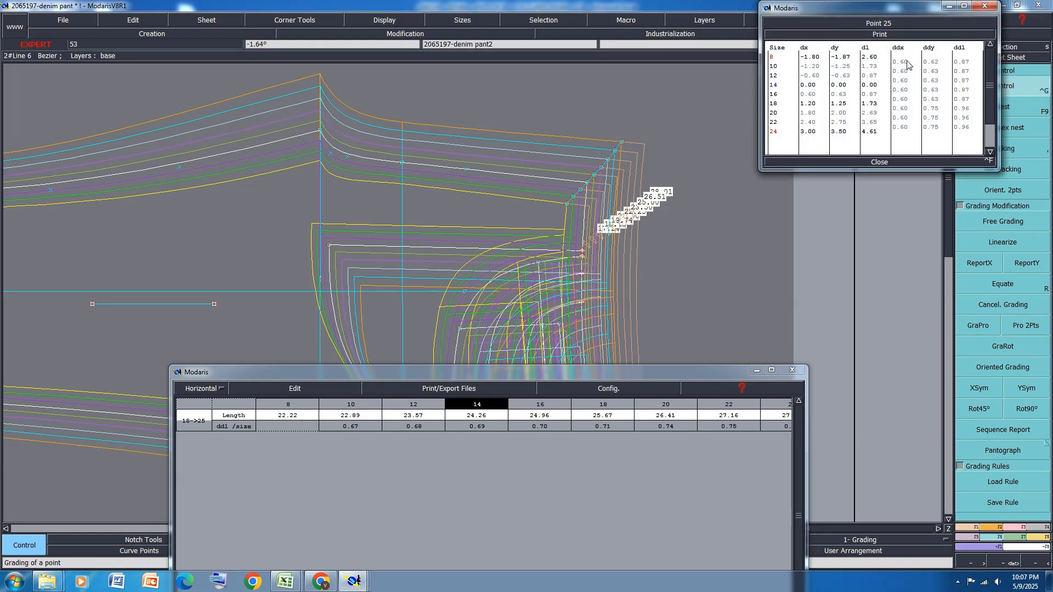
drag(907, 65, 912, 103)
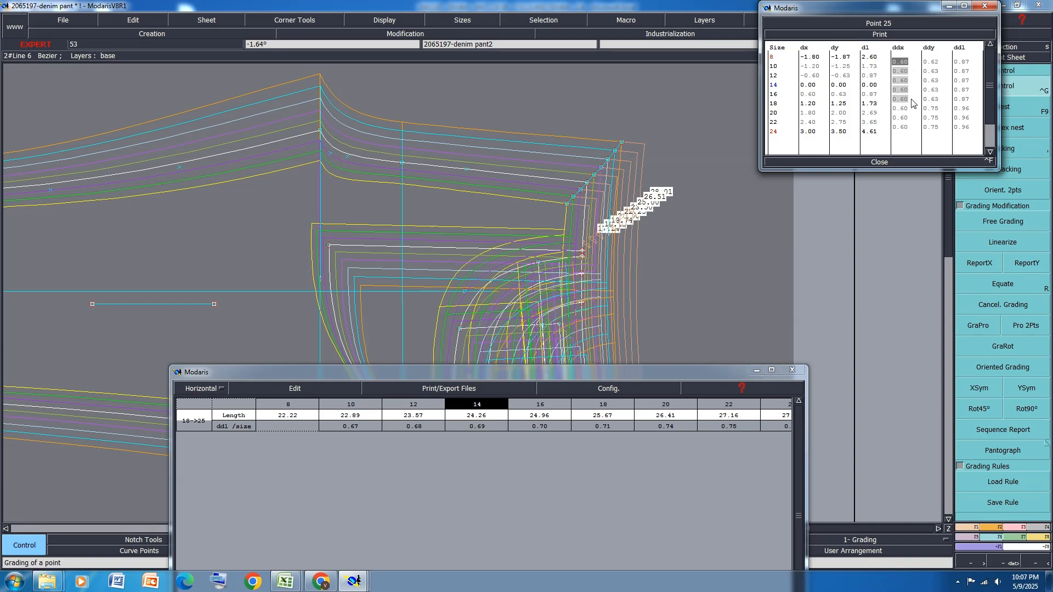
text(.9)
key(Return)
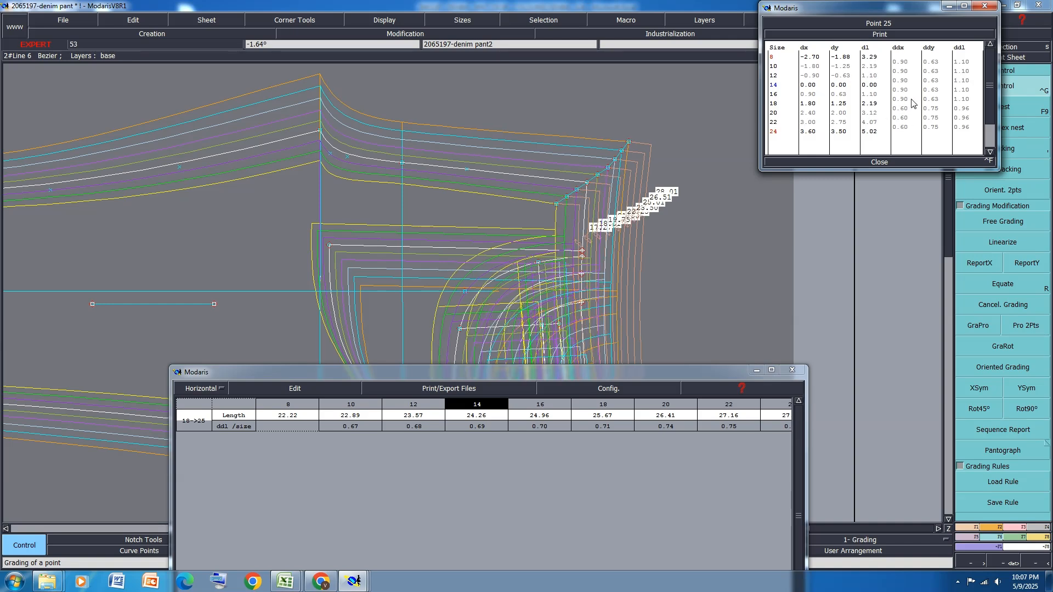
Set the same corner point's ddx increments to 1 from size 18 to 24 and close its grading table
drag(905, 127, 908, 110)
text(1)
key(Return)
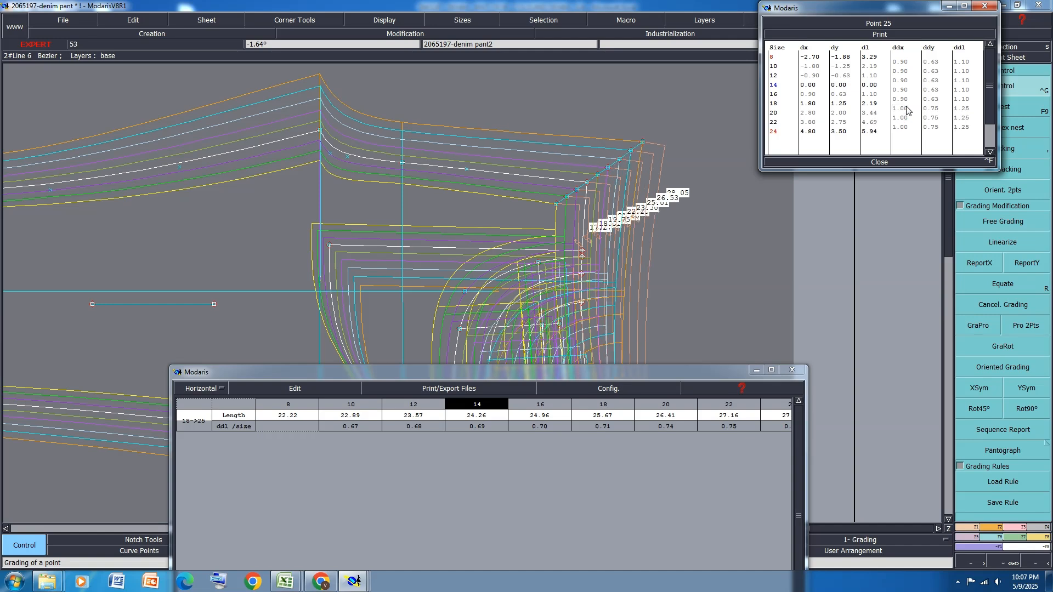
click(878, 163)
Measure the graded front rise again from the crotch point to the waist corner across all sizes
scroll(658, 131, down, 2)
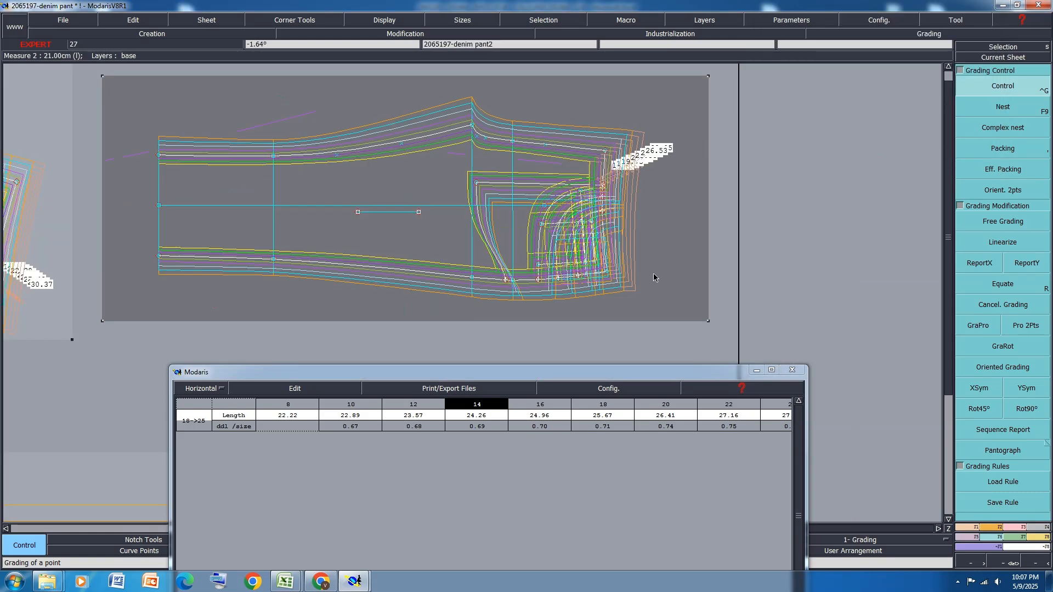
scroll(653, 273, up, 2)
scroll(599, 170, up, 1)
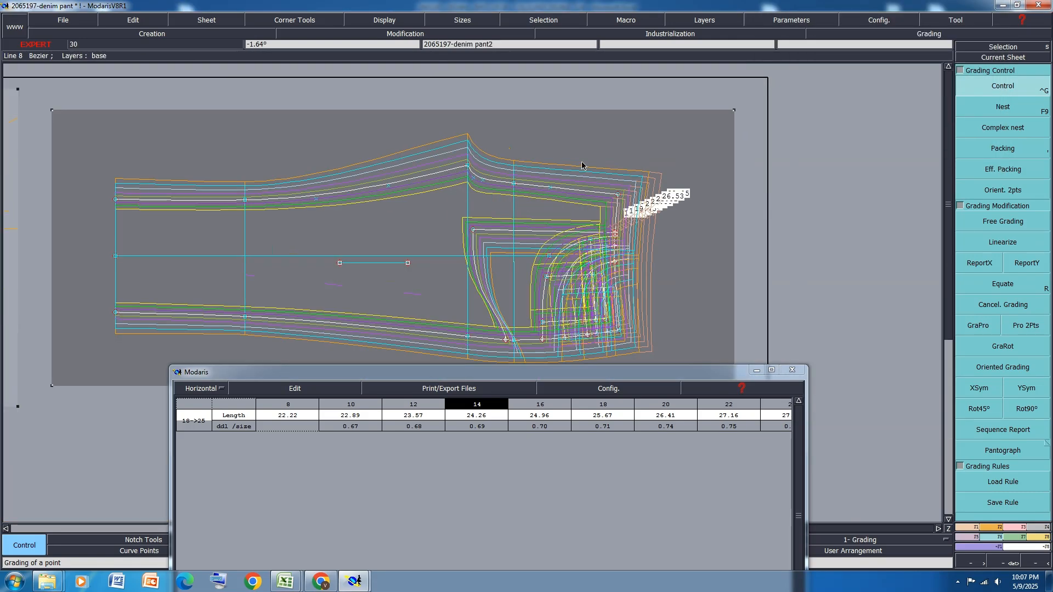
key(l)
click(468, 164)
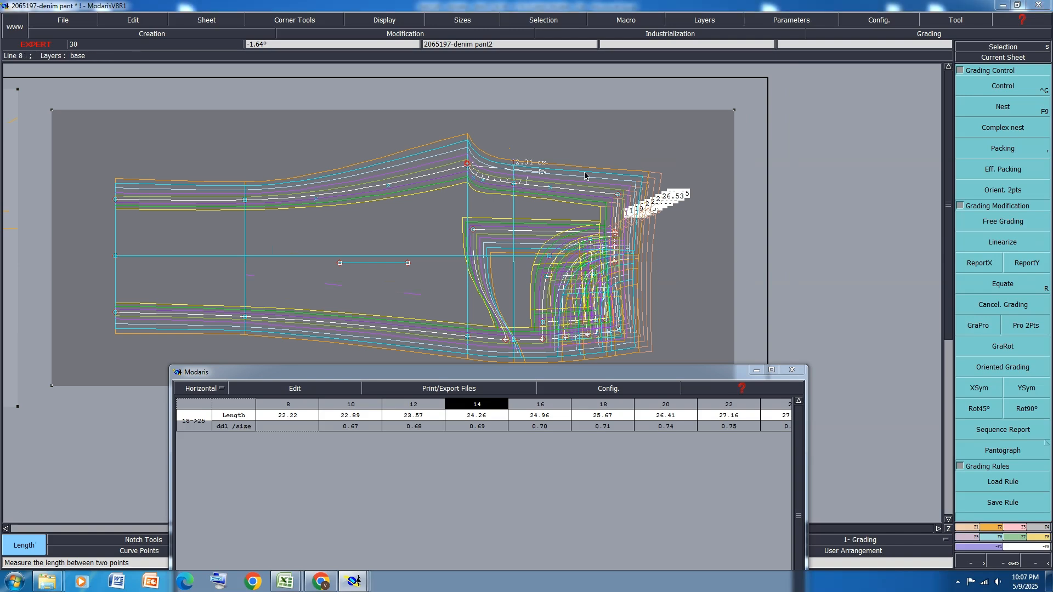
click(618, 193)
click(618, 194)
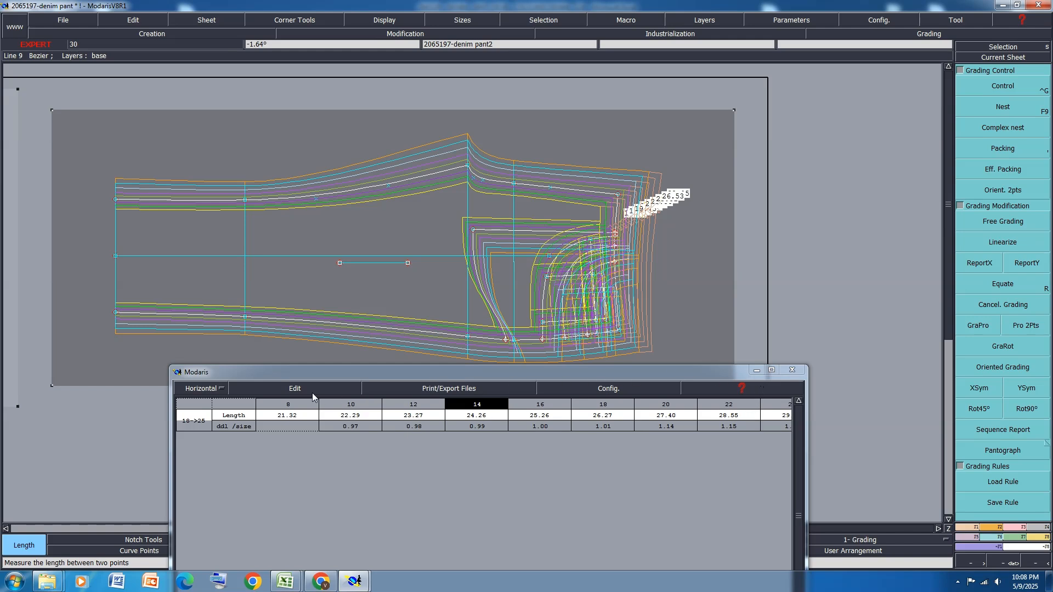
Clear all entries from the measurement table and close it
click(656, 377)
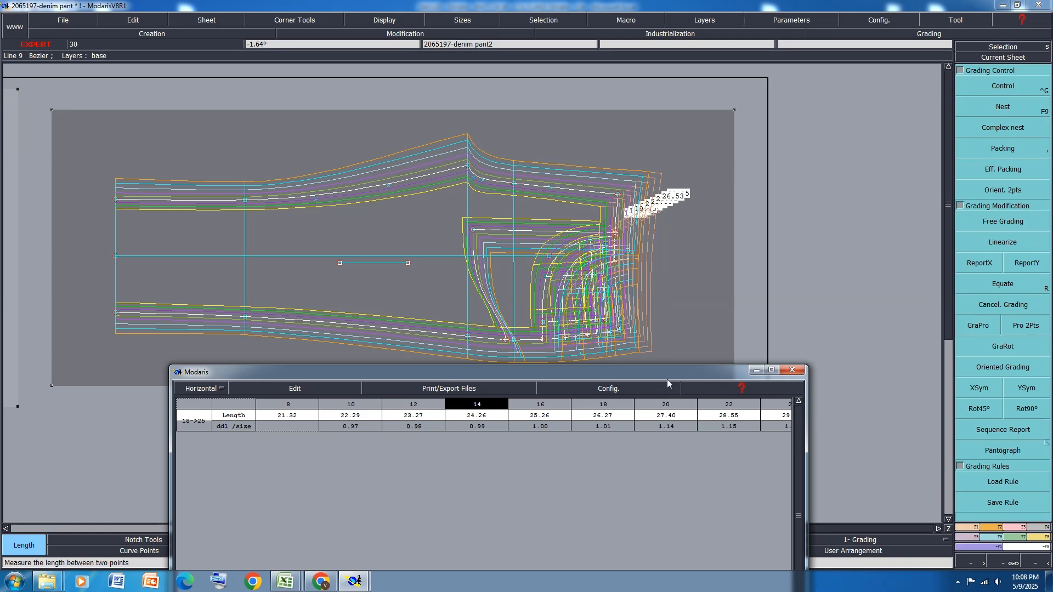
click(274, 390)
click(284, 446)
drag(571, 376, 568, 252)
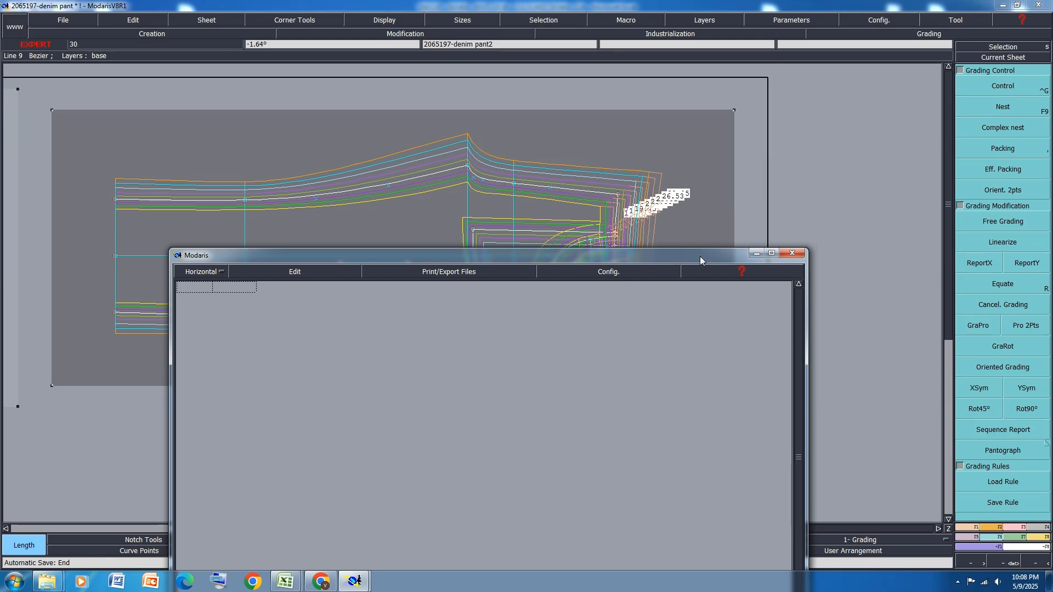
drag(700, 256, 708, 120)
click(498, 528)
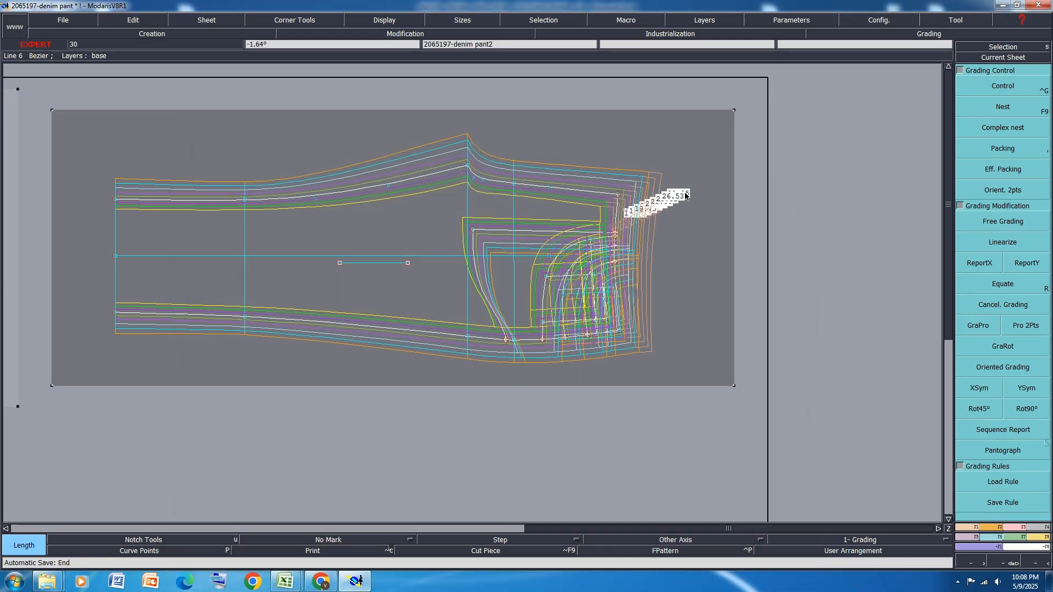
Set the front rise-waist corner point's ddx increments to 1.05 from size 18 to 24 and close its grading table
scroll(647, 213, up, 1)
click(1003, 86)
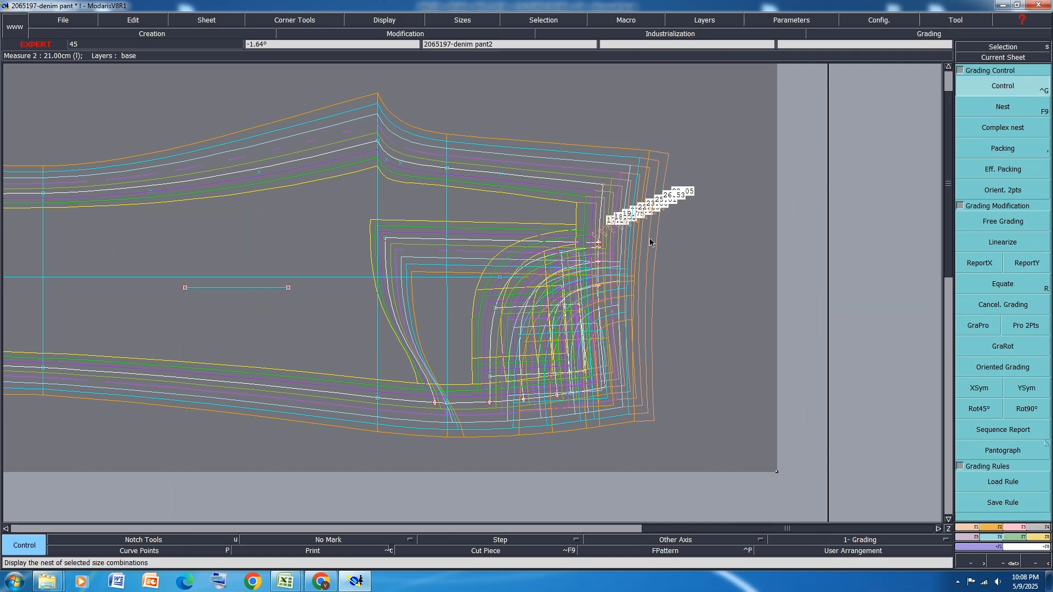
click(604, 185)
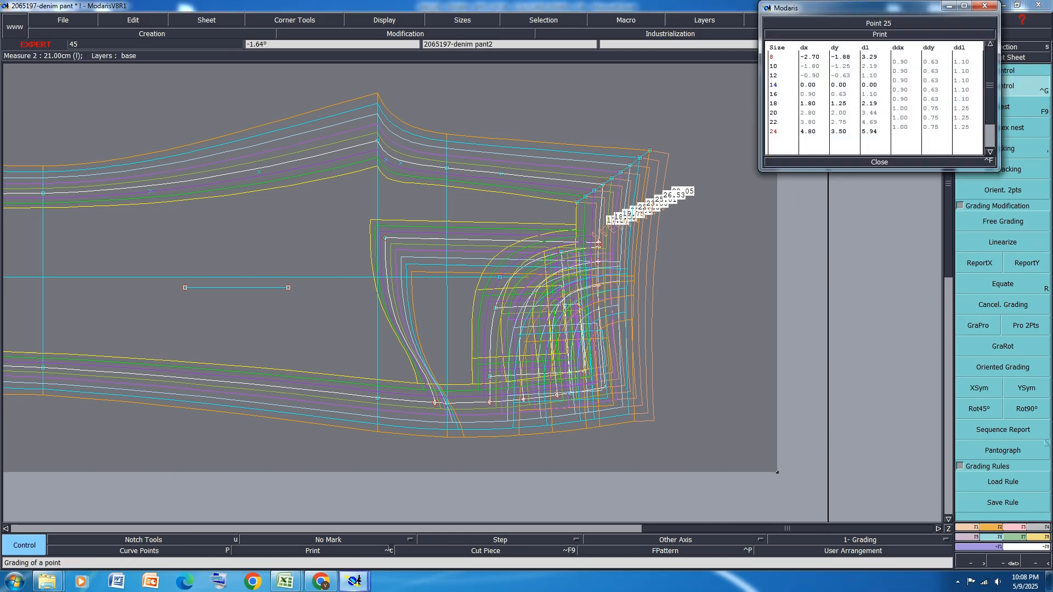
drag(907, 130, 907, 114)
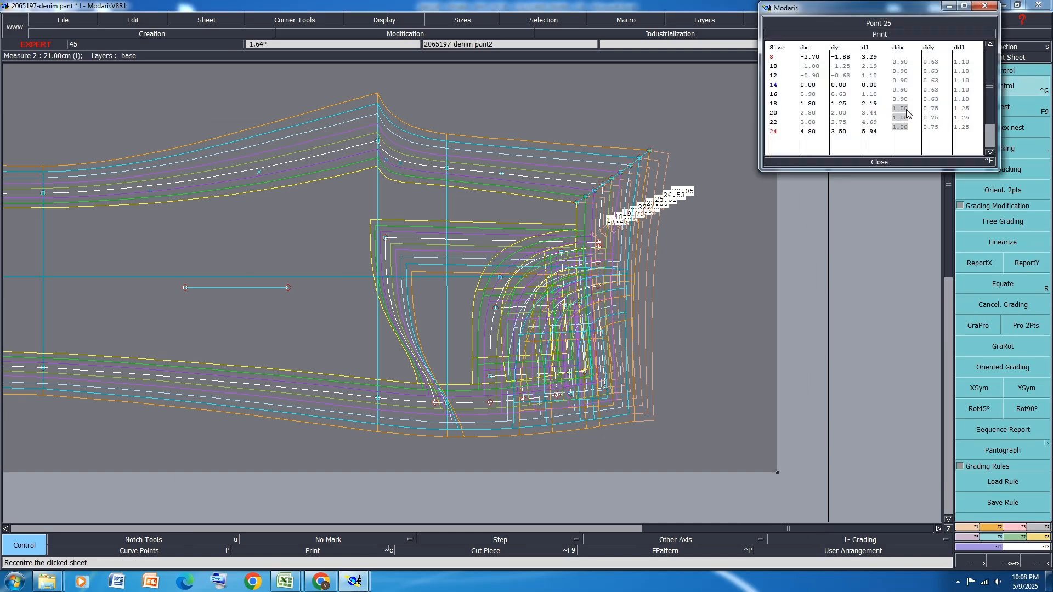
key(Return)
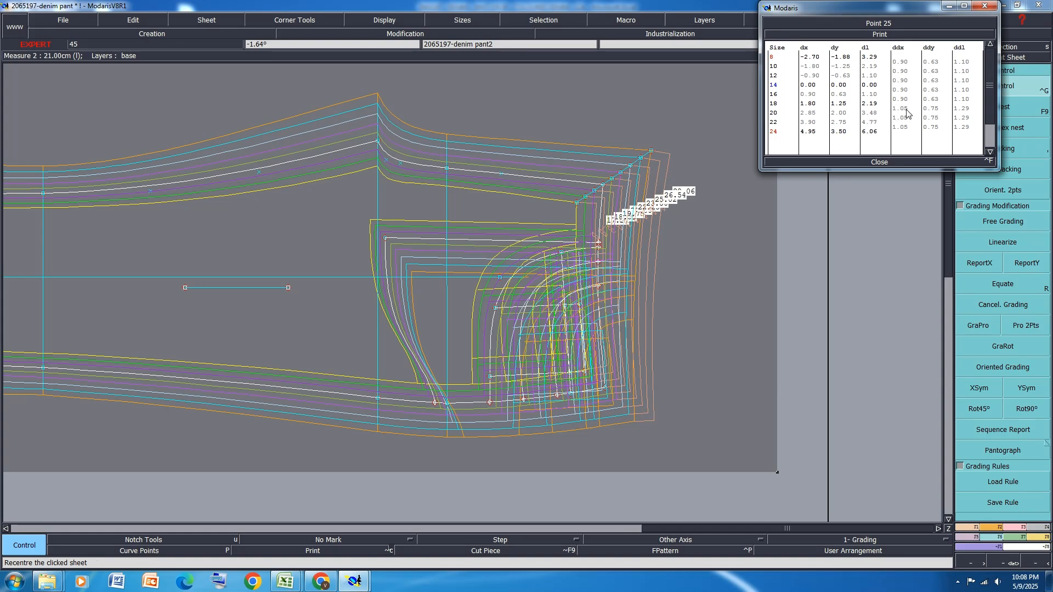
click(877, 162)
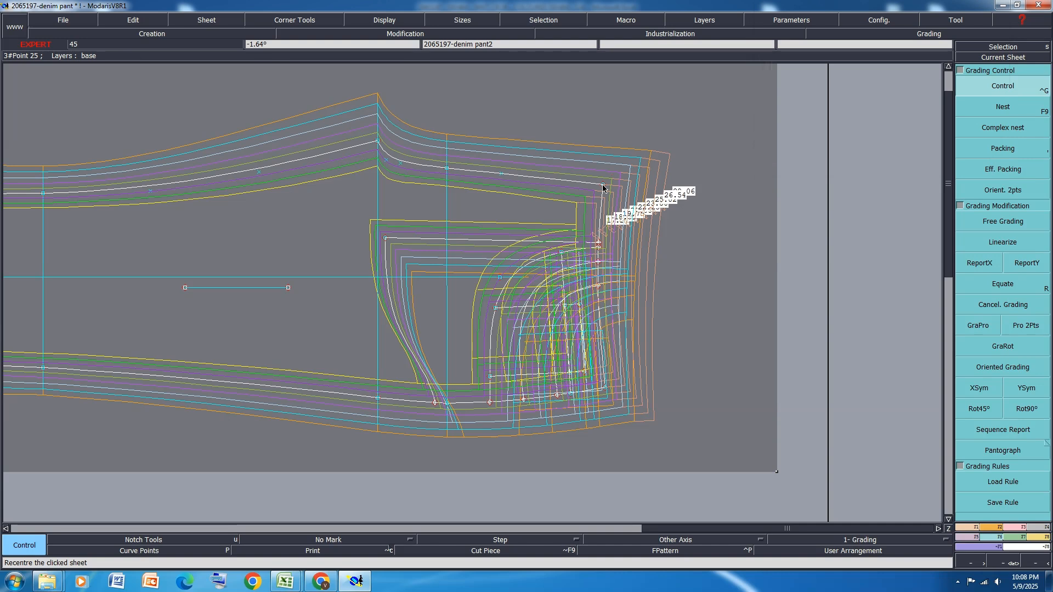
Mirror the front waist line across a symmetry axis at the rise's waist end and examine the join across the sizes
key(x)
click(566, 181)
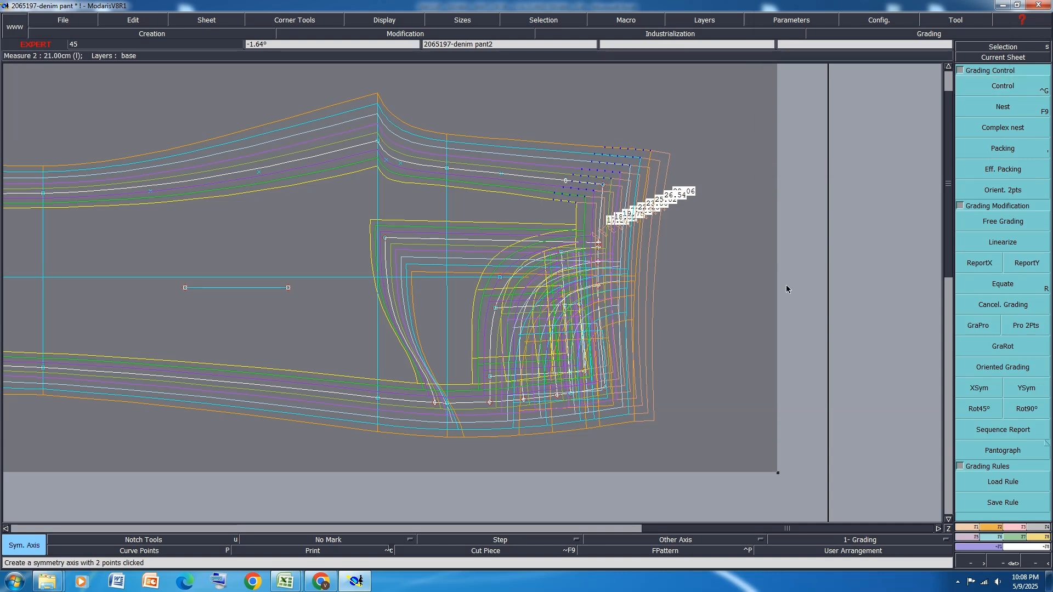
click(977, 530)
click(1006, 451)
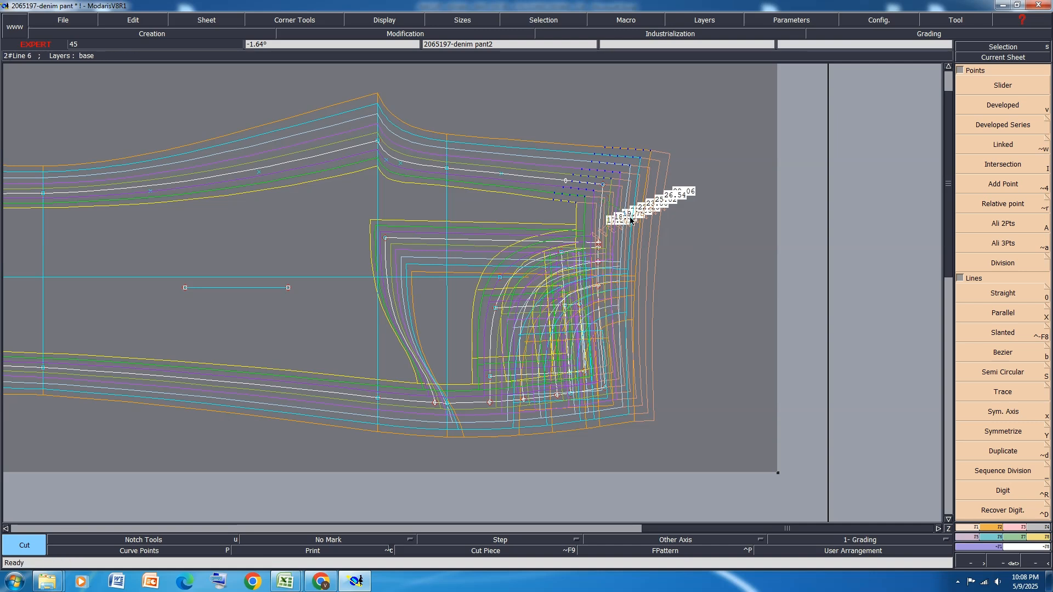
click(1018, 429)
click(602, 204)
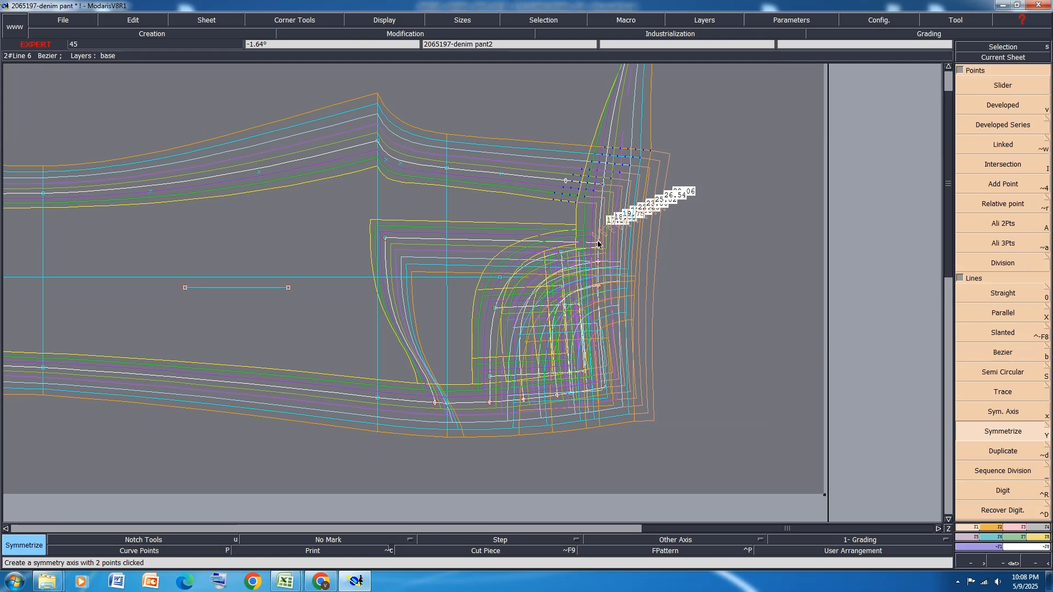
scroll(582, 296, down, 5)
scroll(631, 216, up, 6)
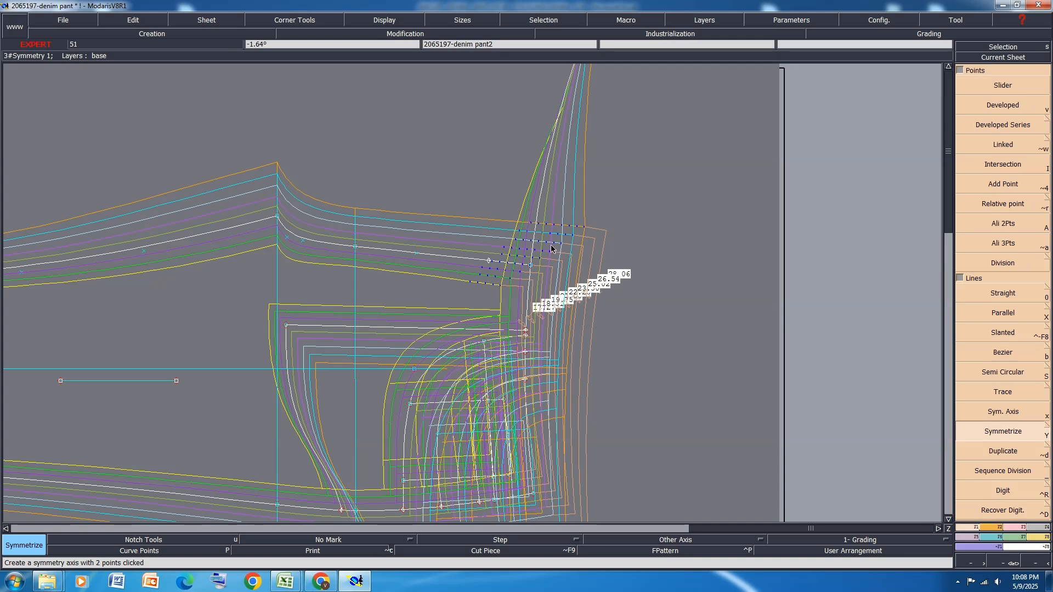
scroll(542, 289, up, 2)
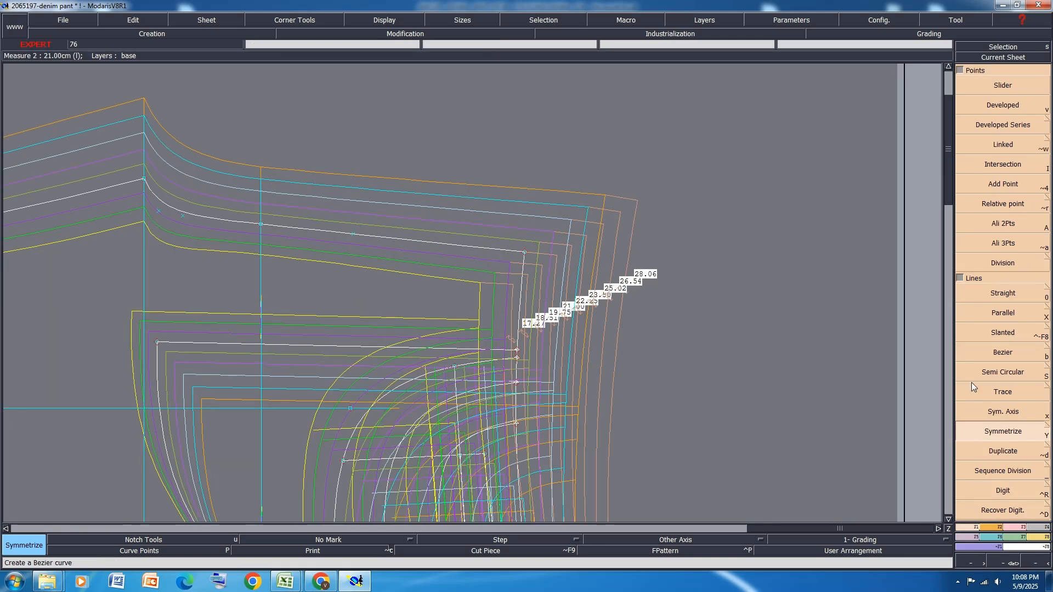
Reopen the grading control of the front's rise-waist corner and move its size 12 point to about dx -0.94, dy -0.48
click(996, 537)
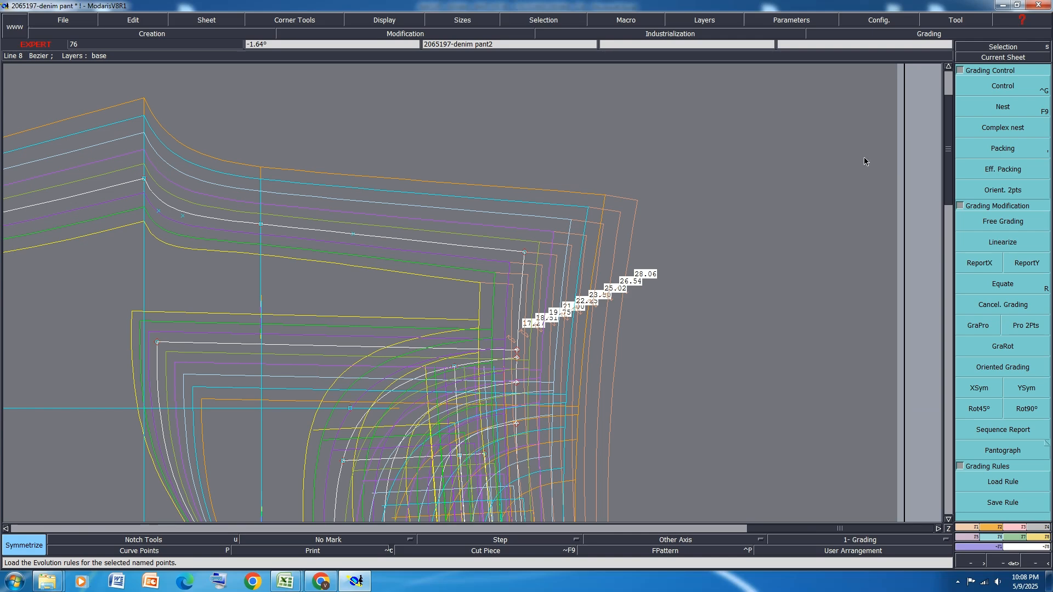
click(1014, 87)
scroll(524, 253, up, 2)
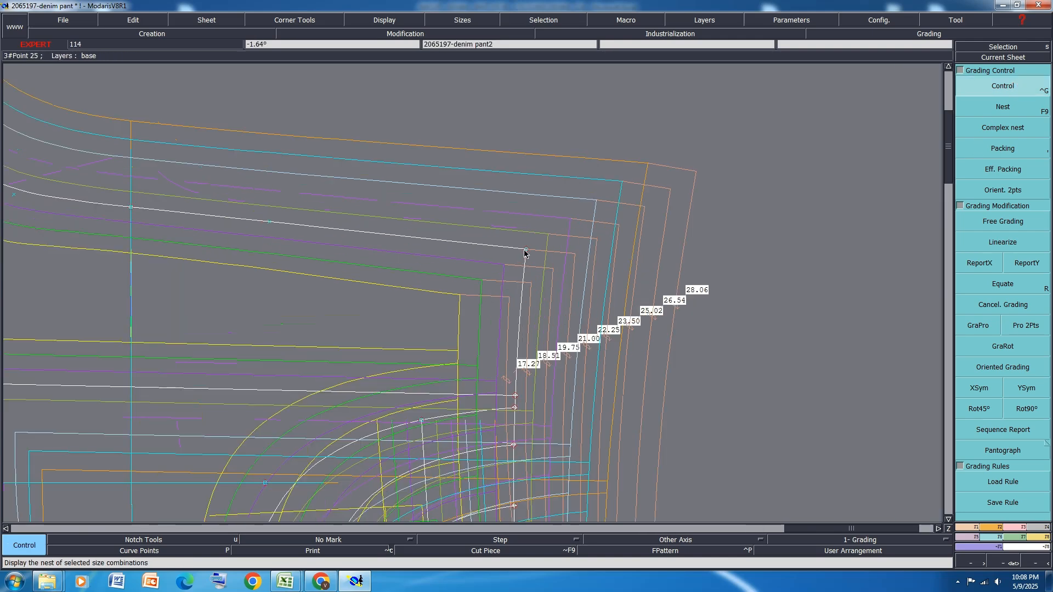
click(526, 252)
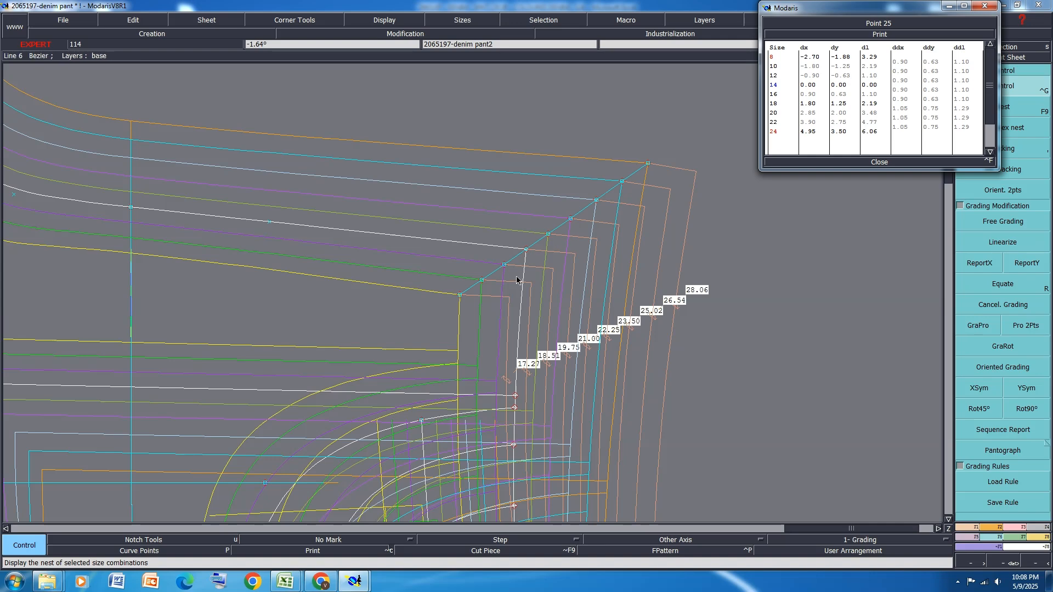
click(503, 265)
drag(503, 267, 503, 264)
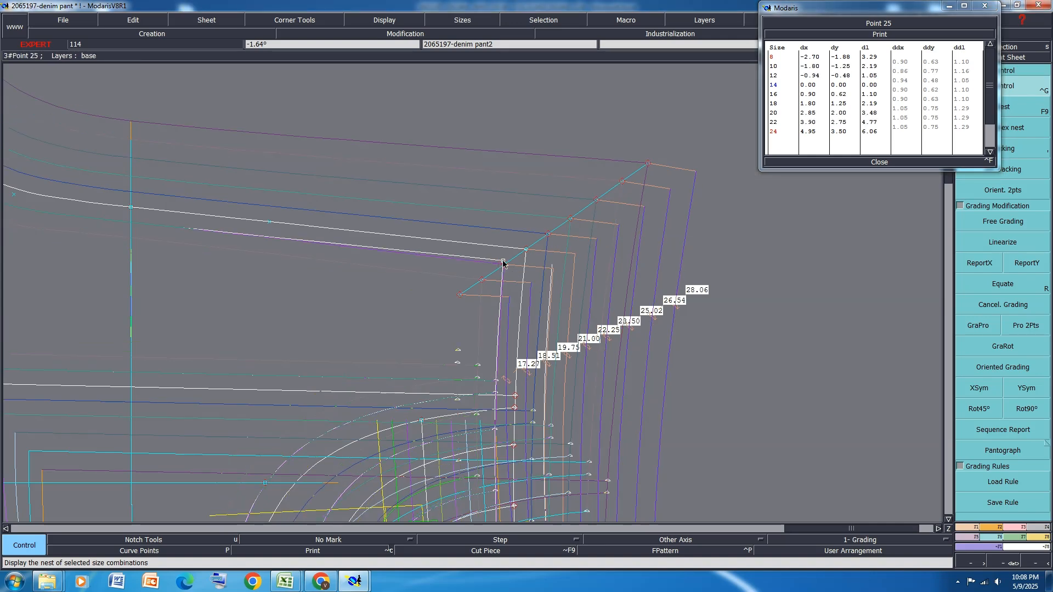
click(504, 261)
Move the waist corner's size 10 point to about dx -1.81, dy -1.02 and its size 8 point to about dx -2.70, dy -1.51
click(481, 280)
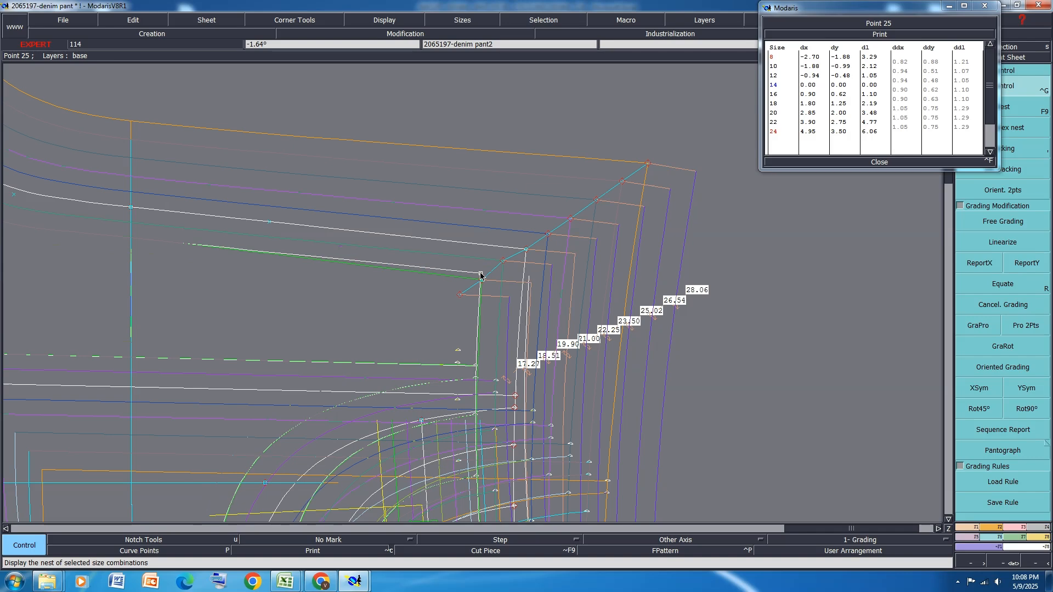
click(481, 274)
click(460, 295)
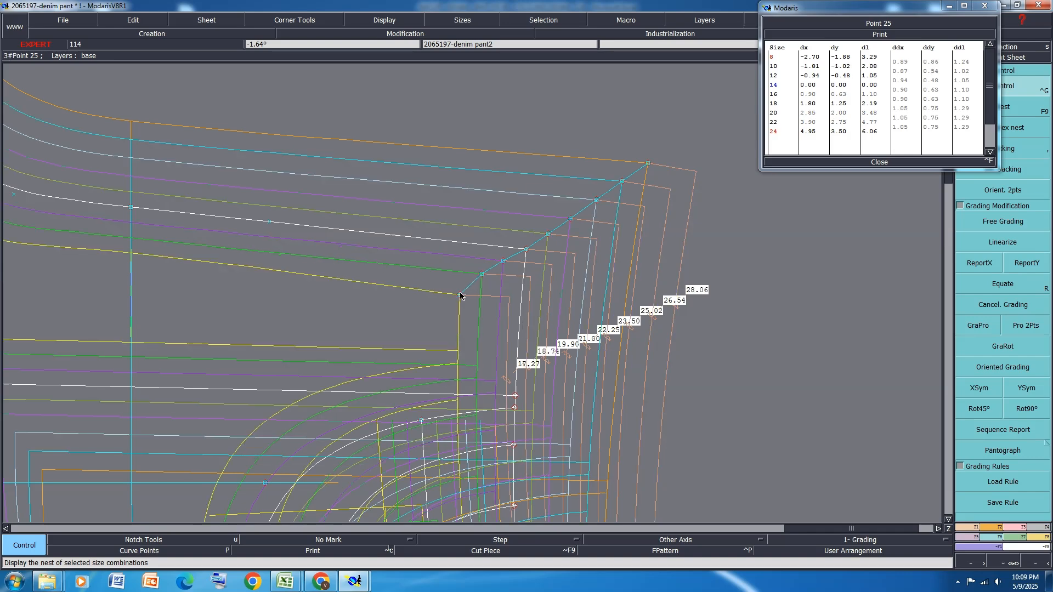
click(460, 288)
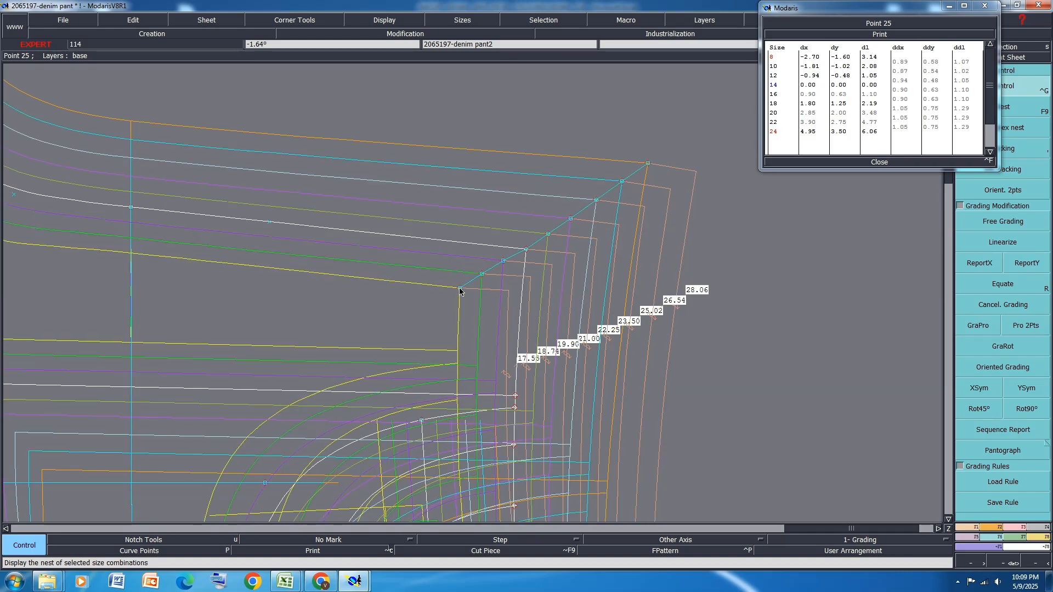
click(461, 287)
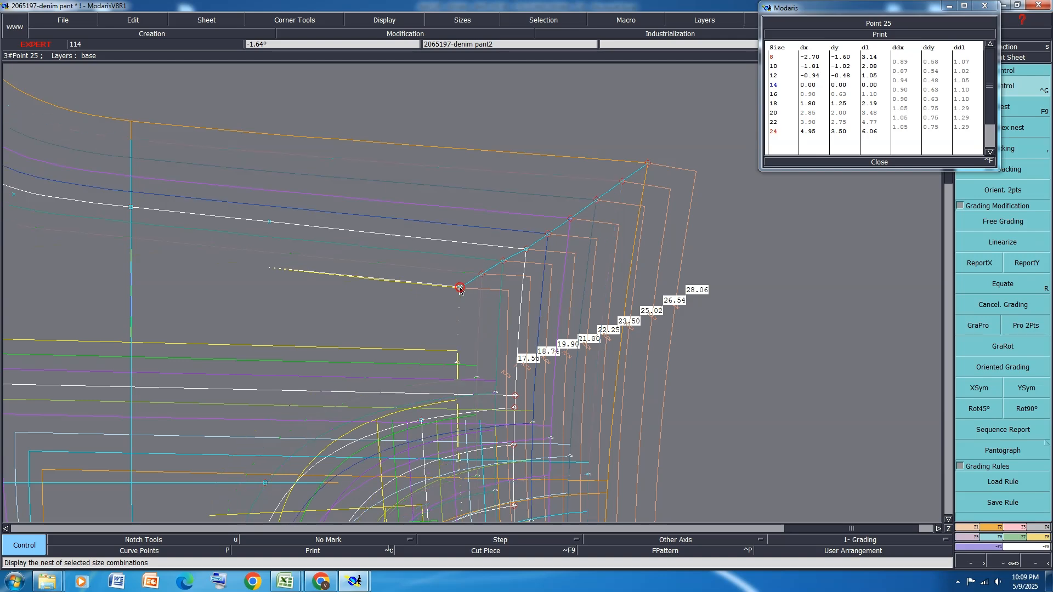
click(460, 287)
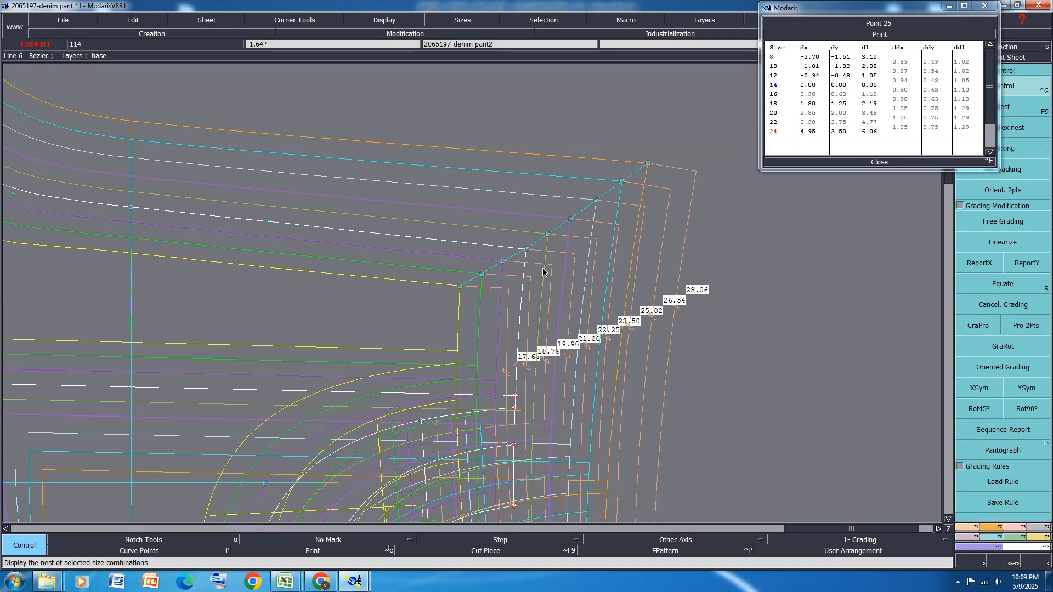
Move the front rise-waist corner's size 16 point to about dx 0.87, dy 0.39, size 18 to 1.79, 0.88, and size 20 to 2.79, 1.46
click(547, 235)
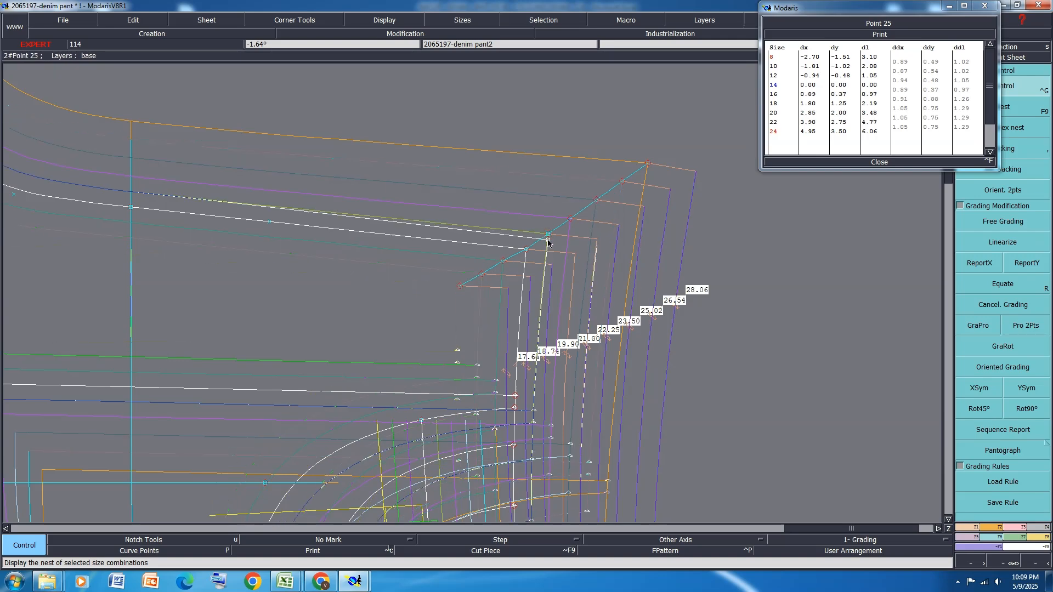
click(548, 240)
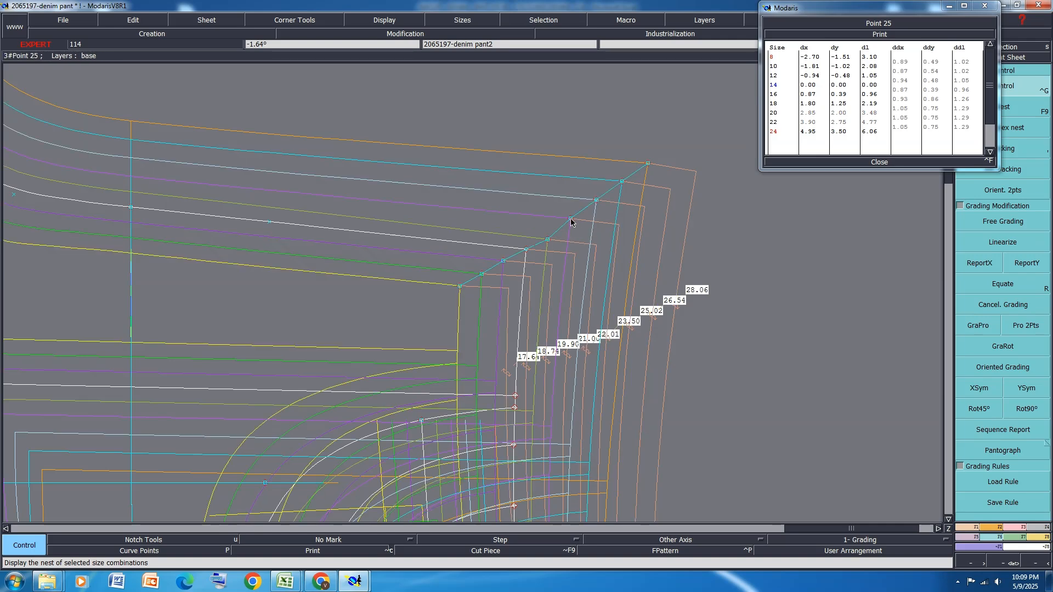
click(571, 223)
click(570, 230)
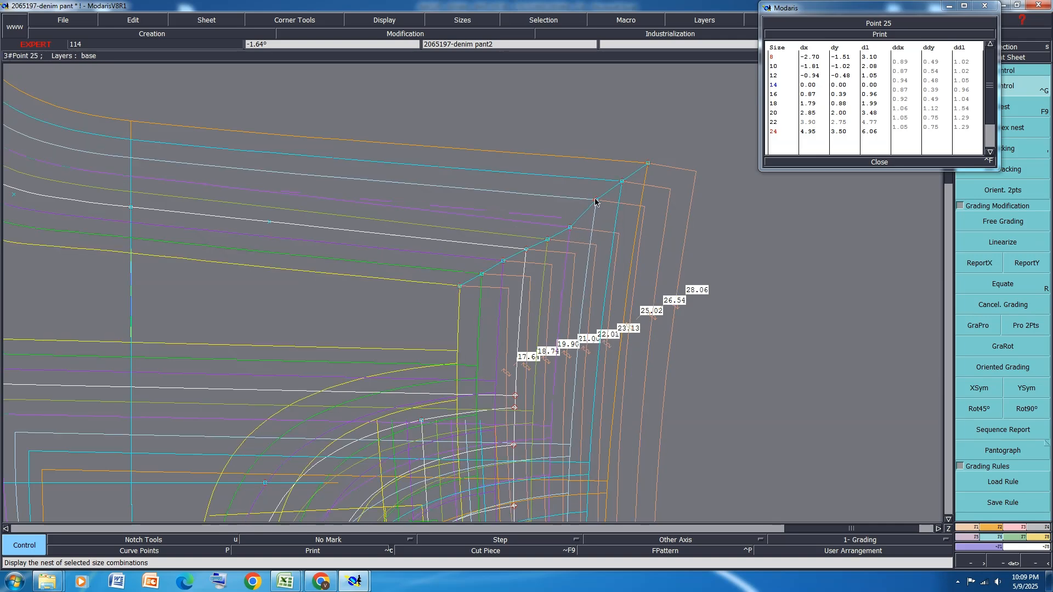
click(596, 204)
click(595, 213)
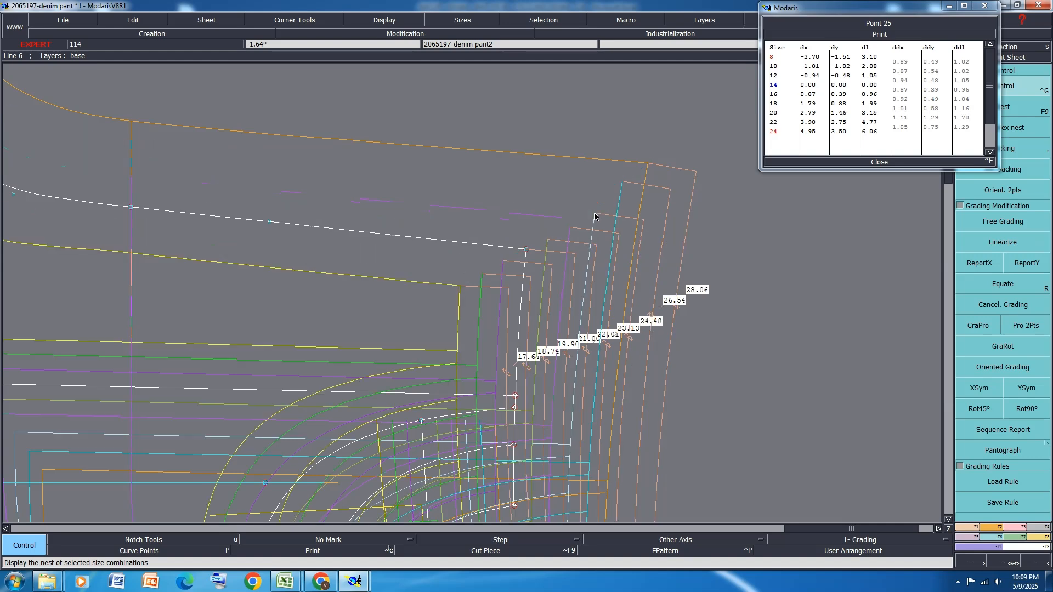
Move the waist corner's size 22 point to about dx 3.80, dy 2.11 and size 24 to about dx 4.80, dy 2.58, and close its table
click(623, 182)
click(620, 197)
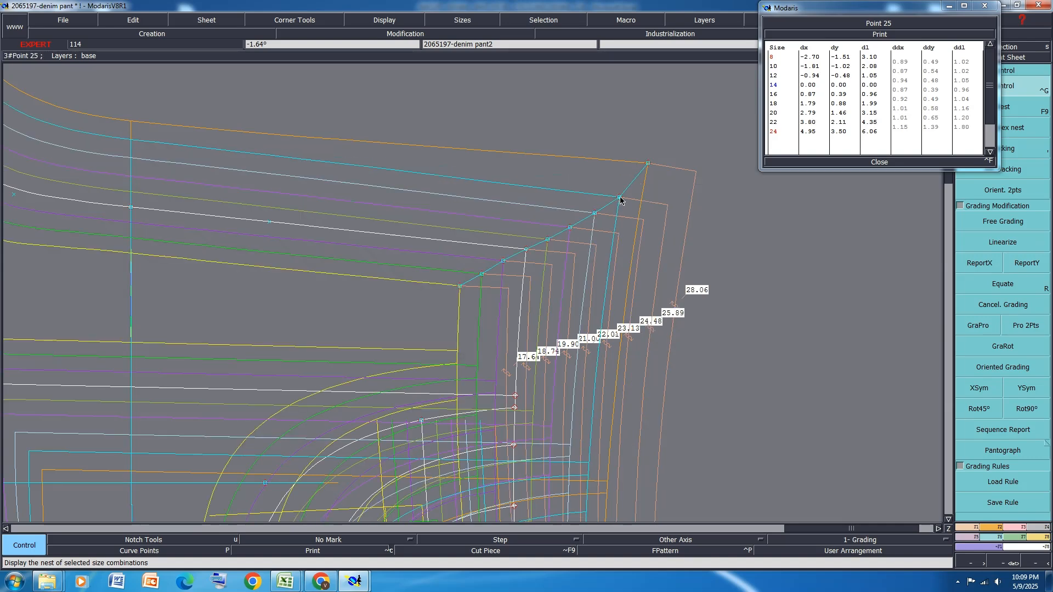
click(646, 173)
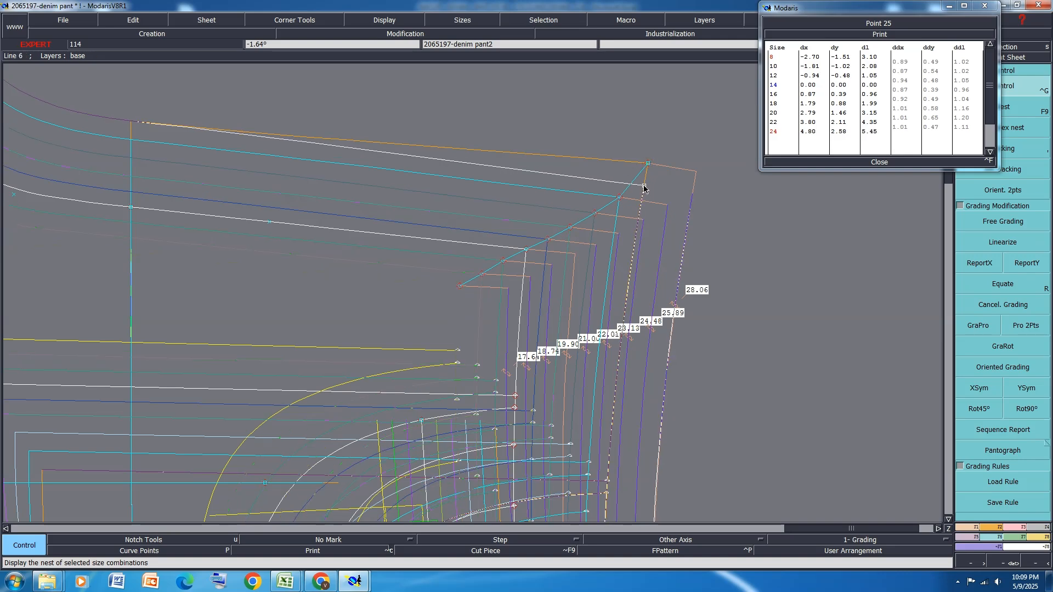
click(644, 187)
scroll(620, 199, down, 2)
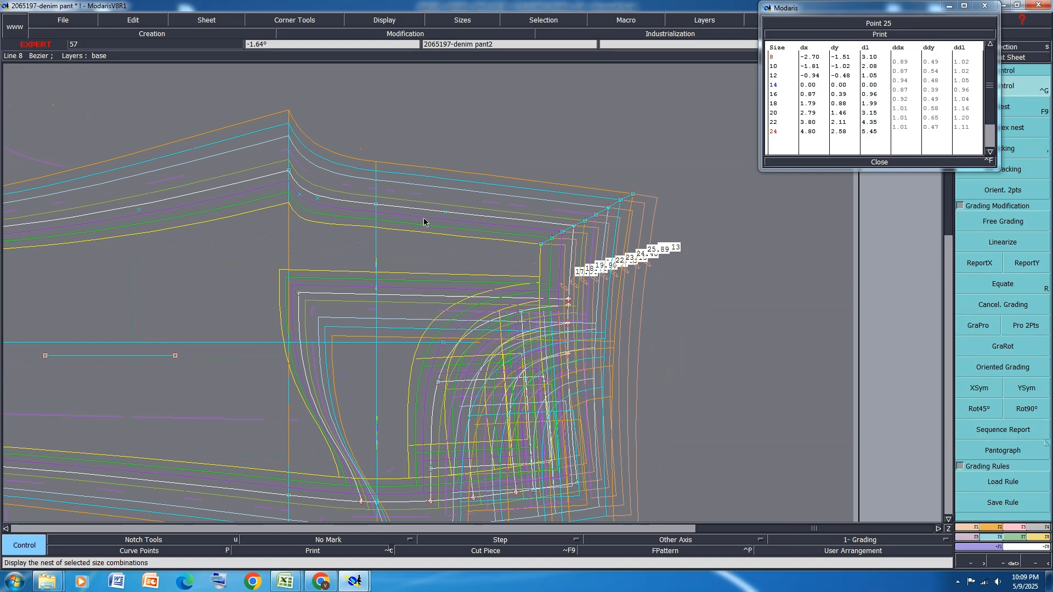
scroll(306, 117, up, 1)
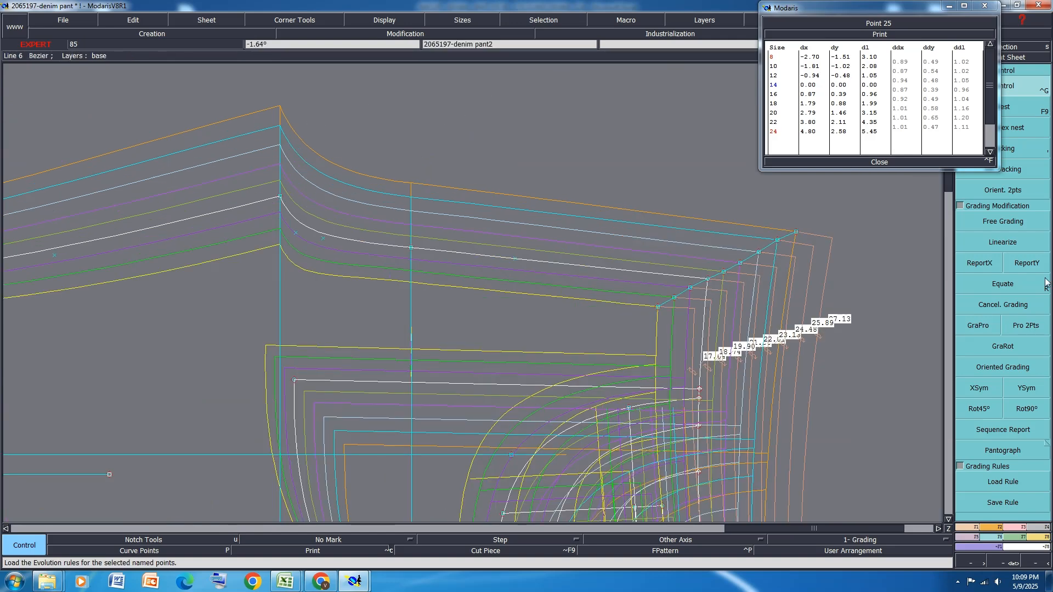
click(877, 161)
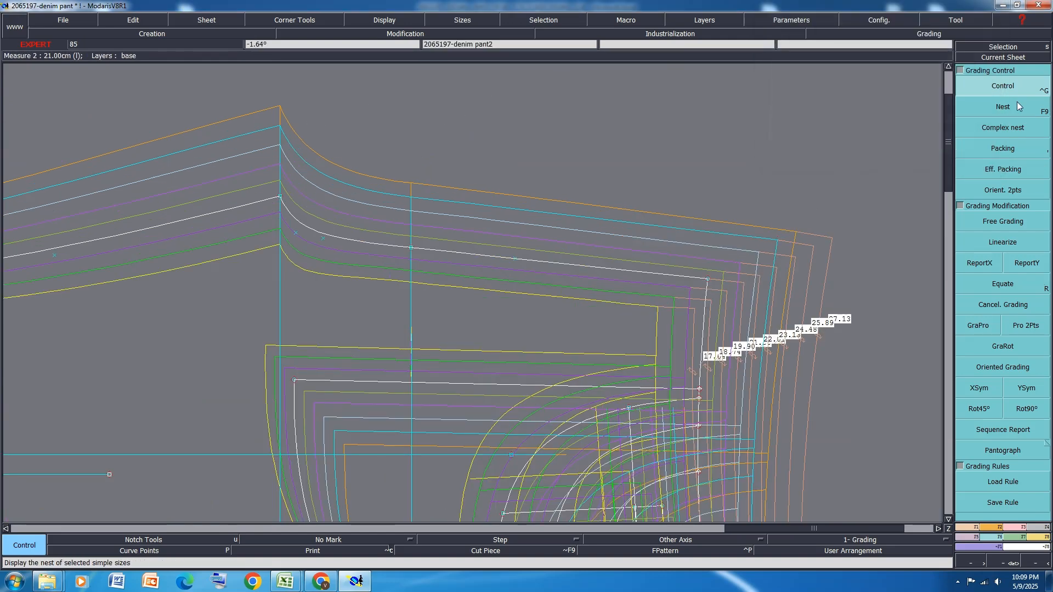
Set the front rise curve point nearest the crotch to dx about -0.10, -0.02, -0.28, -0.24 and -0.22 for sizes 8, 10, 20, 22 and 24
click(301, 219)
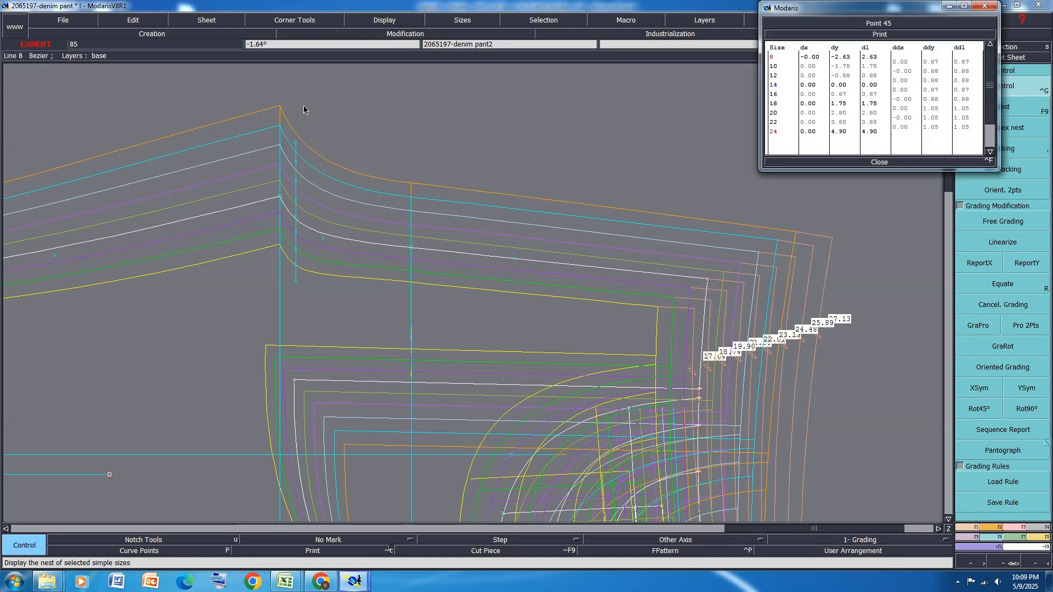
scroll(304, 106, up, 1)
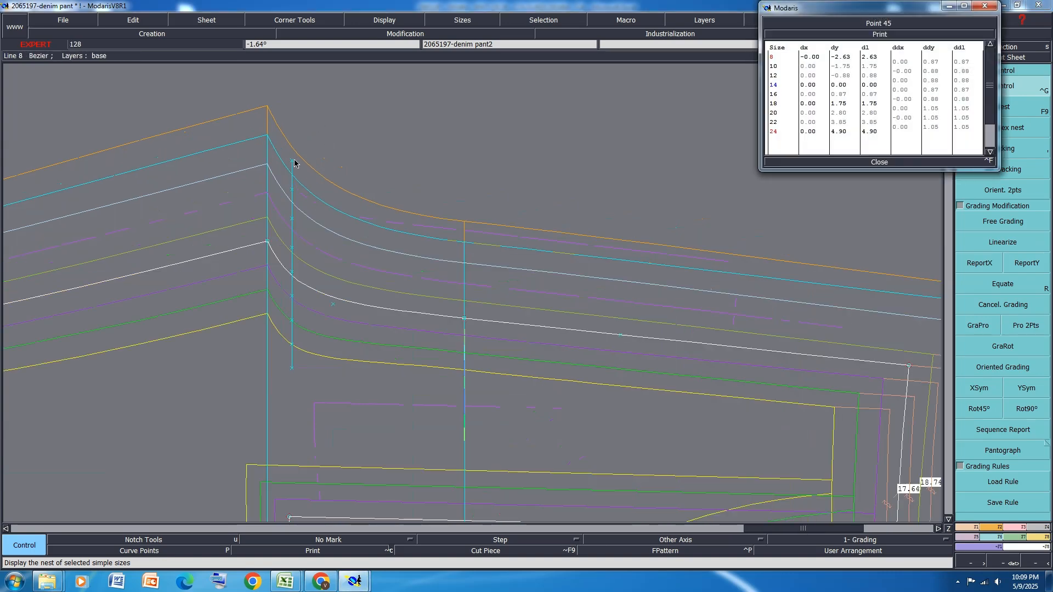
click(292, 219)
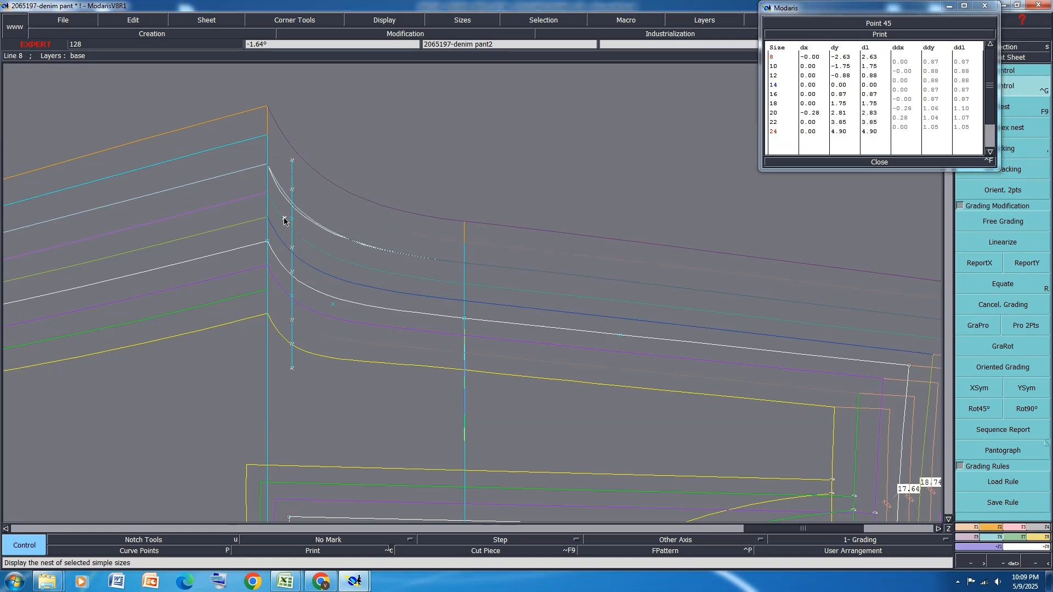
click(284, 219)
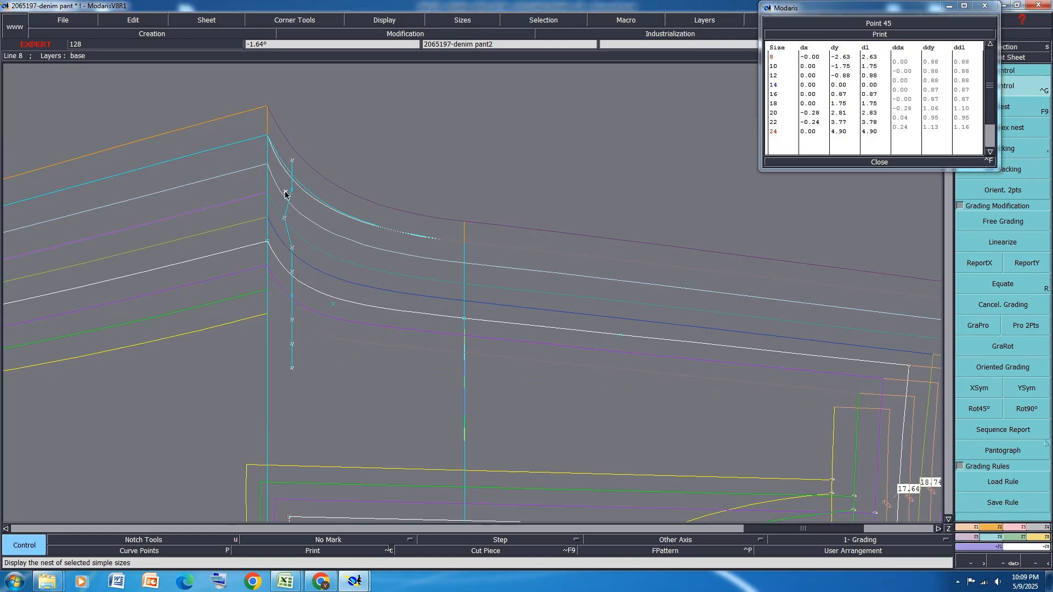
click(285, 194)
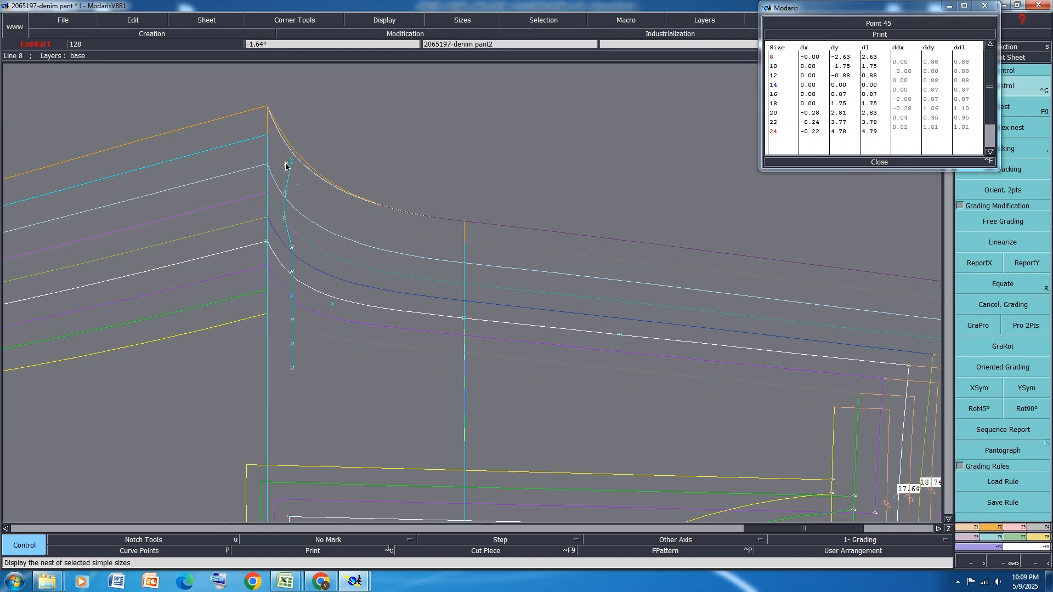
click(286, 165)
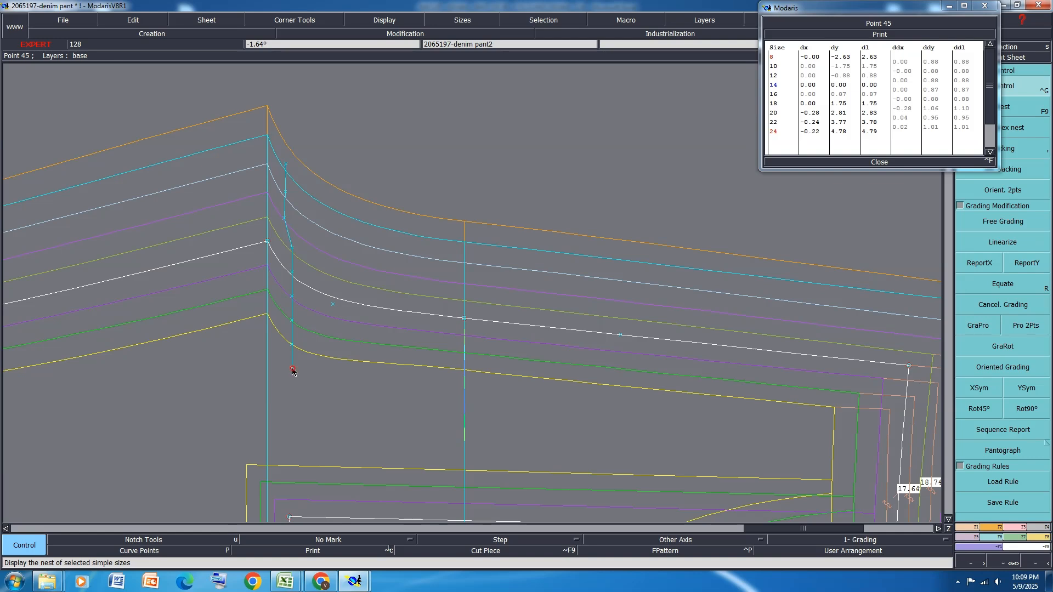
drag(293, 372, 289, 363)
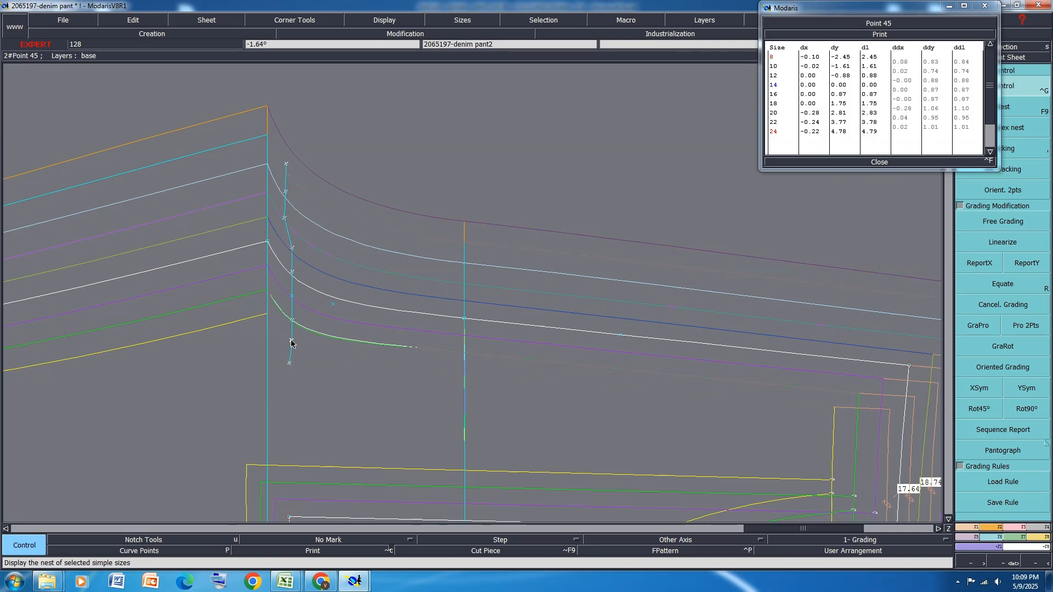
Move the second front rise curve point to dx about -0.30, -0.34 and -0.40 for sizes 20, 22 and 24, and close its grading table
click(333, 307)
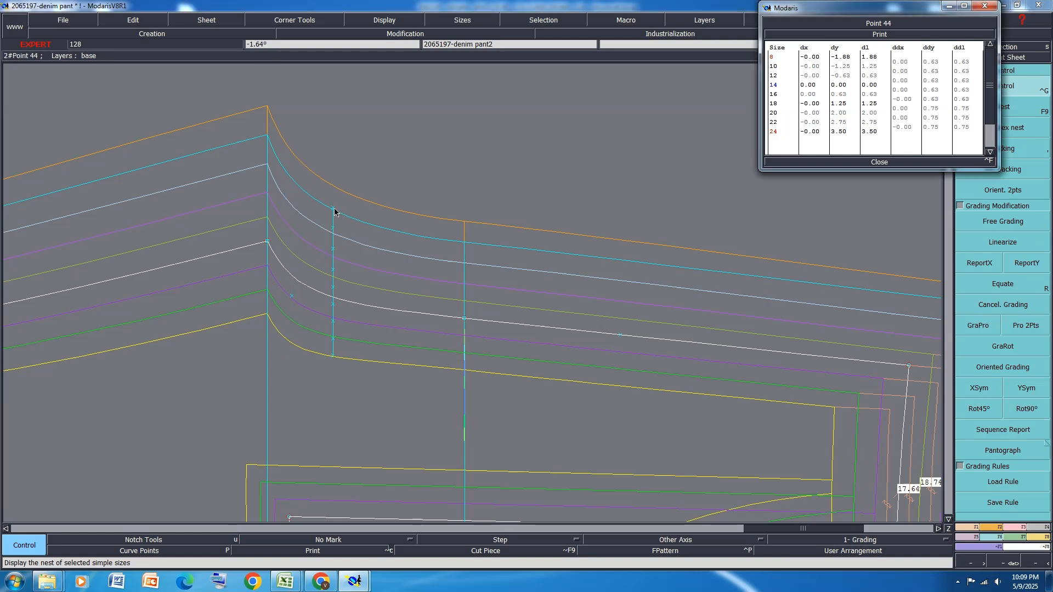
click(333, 249)
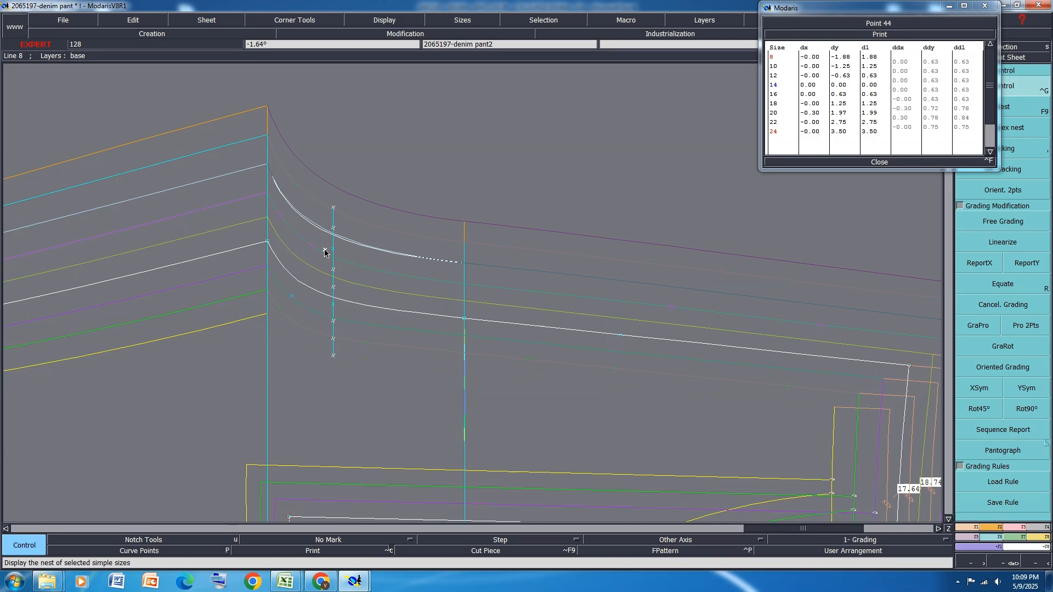
click(324, 249)
click(333, 232)
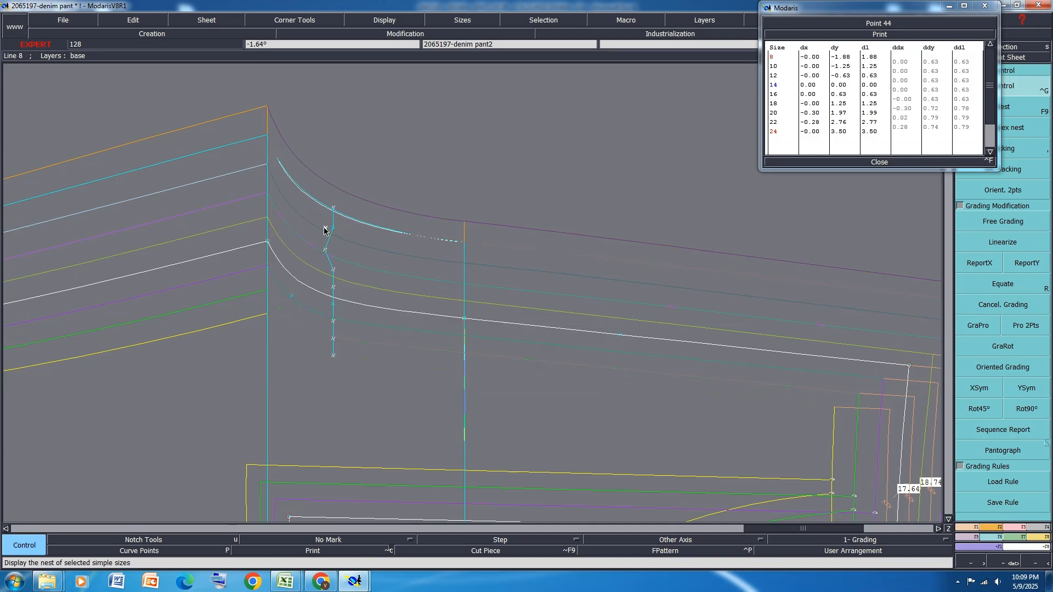
click(324, 229)
click(333, 211)
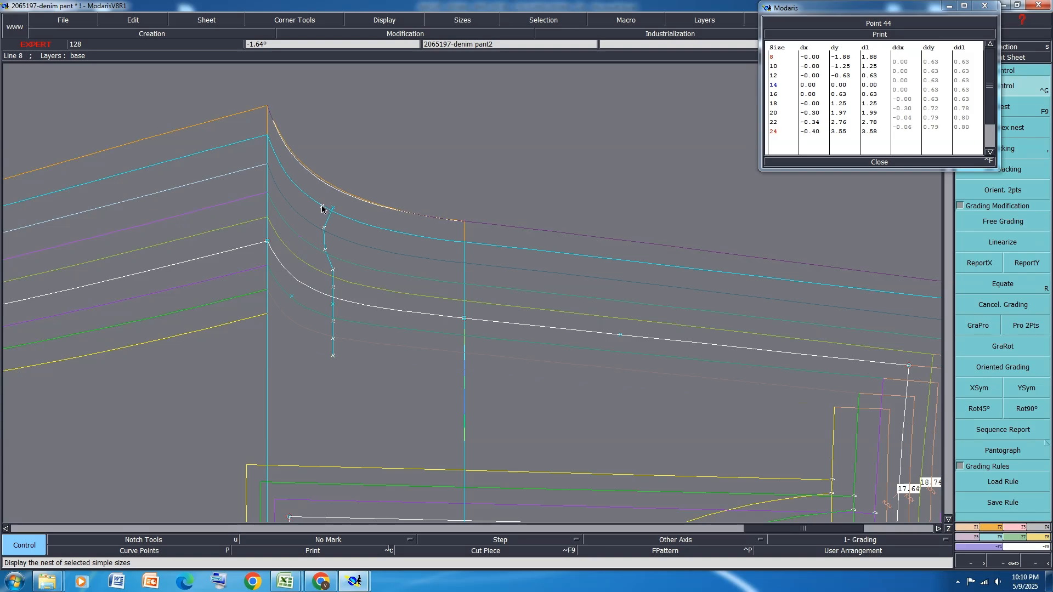
click(323, 206)
scroll(383, 178, down, 2)
scroll(400, 199, down, 2)
scroll(353, 213, up, 1)
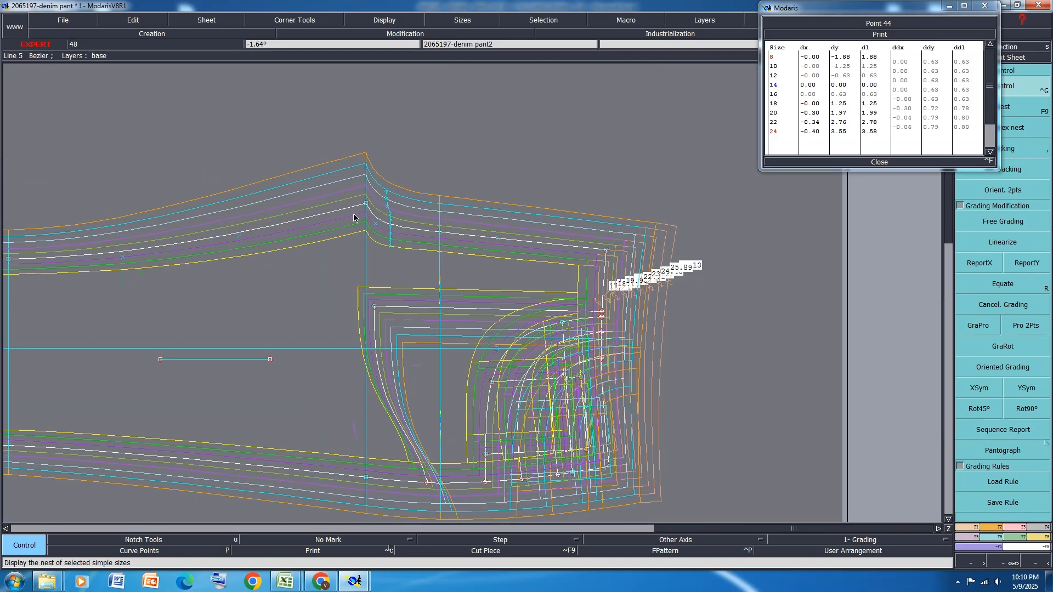
click(887, 164)
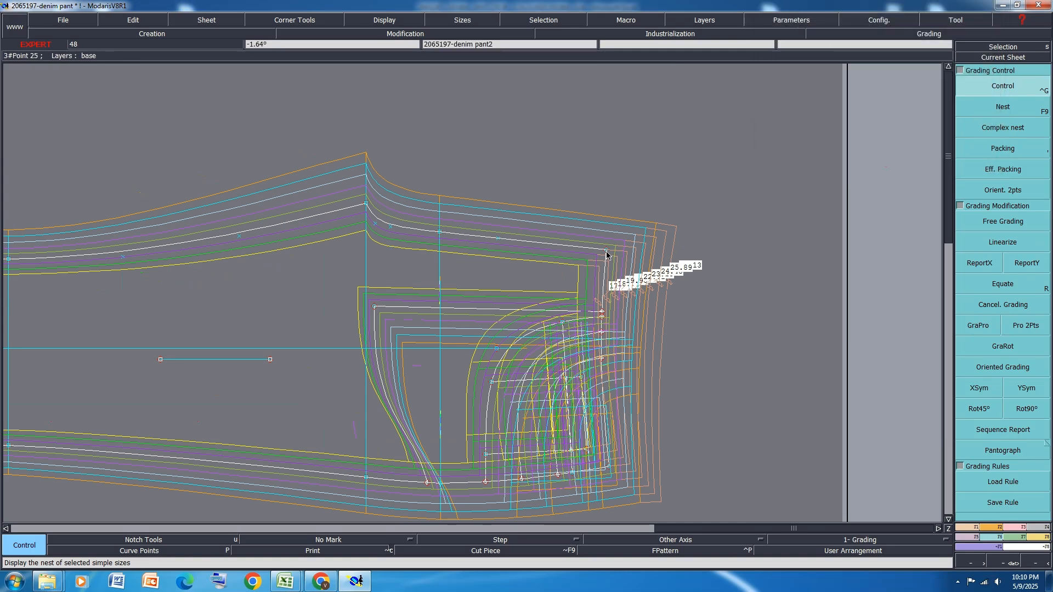
Mirror the front waist line across a symmetry axis along the rise's waist end and check the join across the graded sizes
key(shift+s)
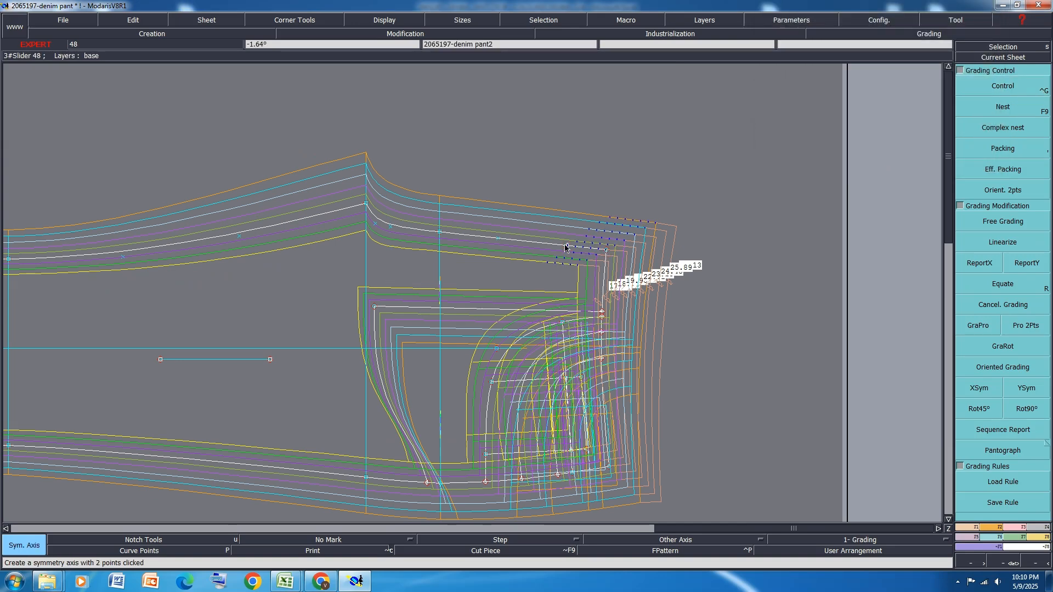
click(568, 248)
click(604, 280)
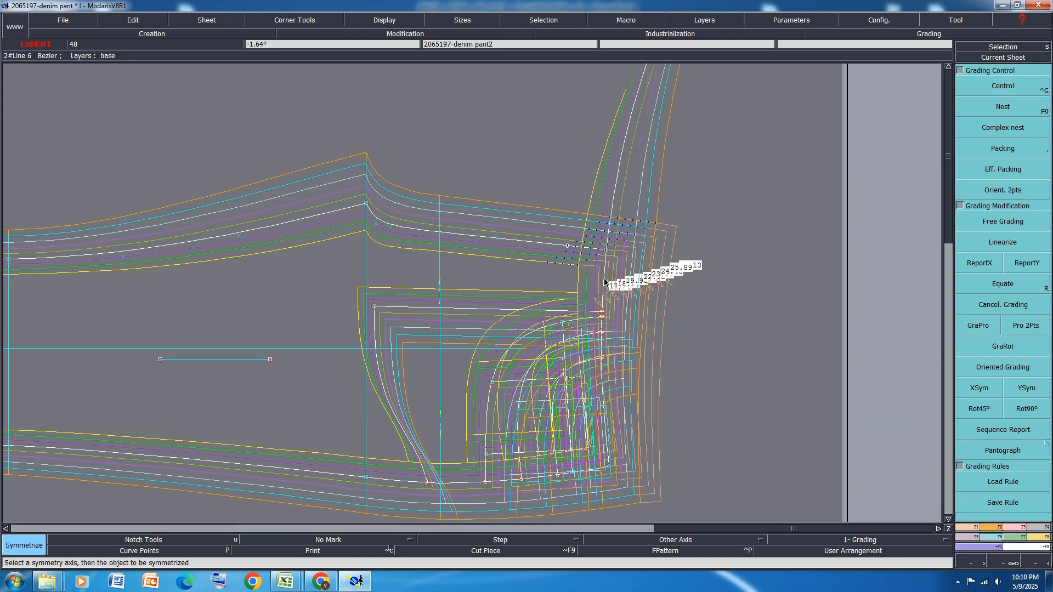
scroll(669, 248, up, 2)
scroll(633, 236, down, 2)
scroll(615, 236, down, 3)
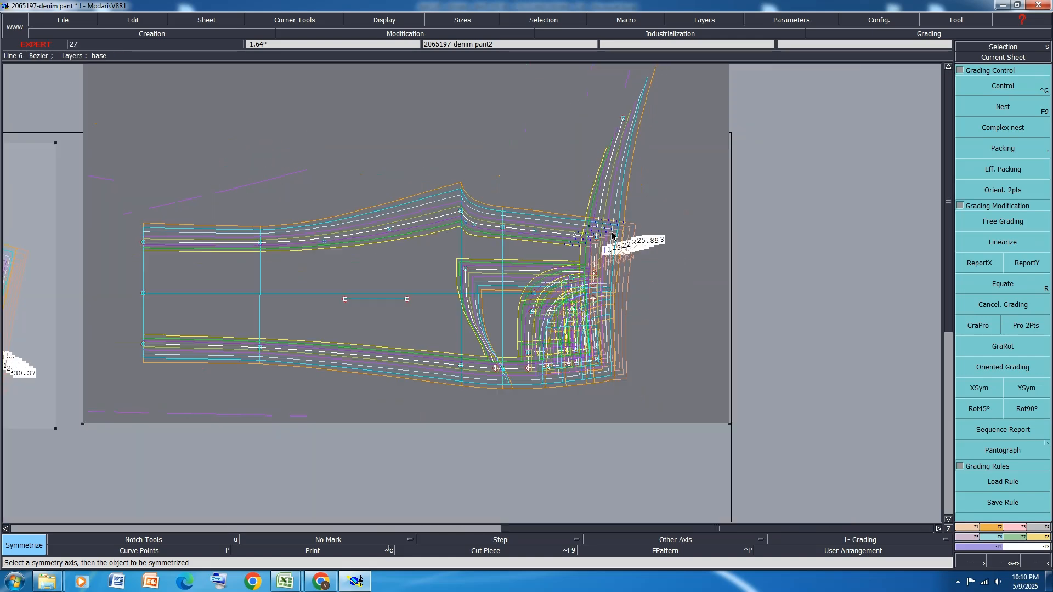
scroll(639, 230, up, 1)
scroll(637, 227, down, 2)
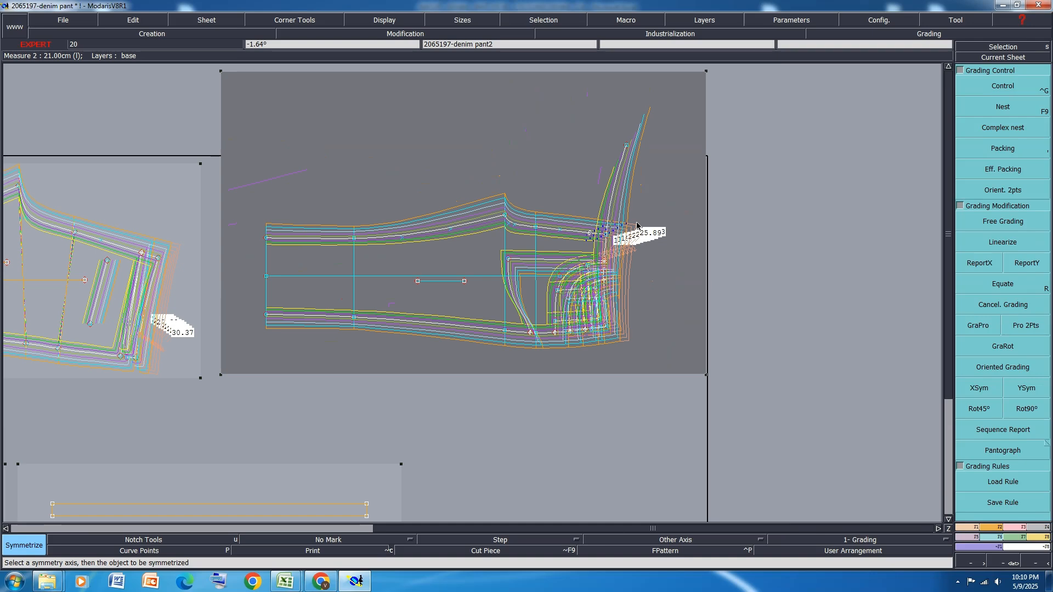
scroll(636, 228, up, 1)
Undo the mirrored waist line and its symmetry axis
key(ctrl+z)
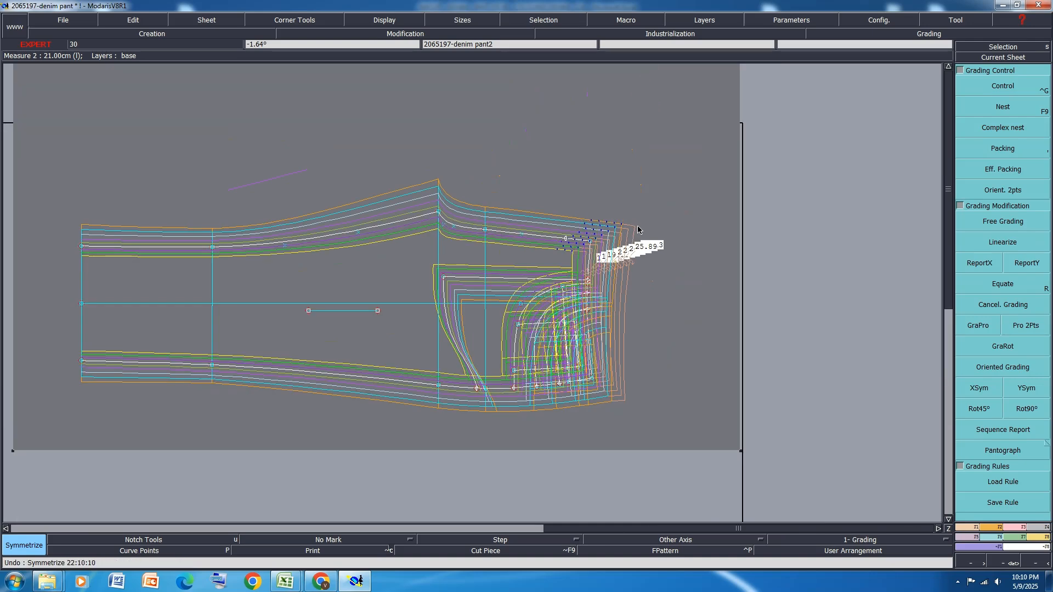
scroll(612, 243, up, 2)
scroll(652, 230, up, 1)
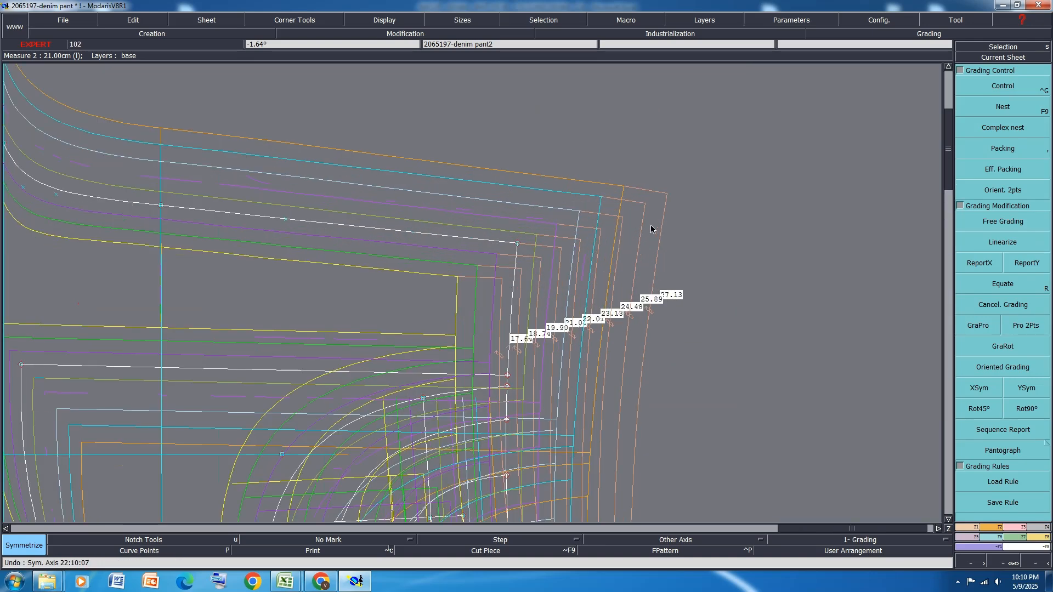
Reopen the grading control of the front rise-waist corner and move its size 16 point to about dx 0.84, dy 0.31
key(ctrl+g)
scroll(518, 255, up, 1)
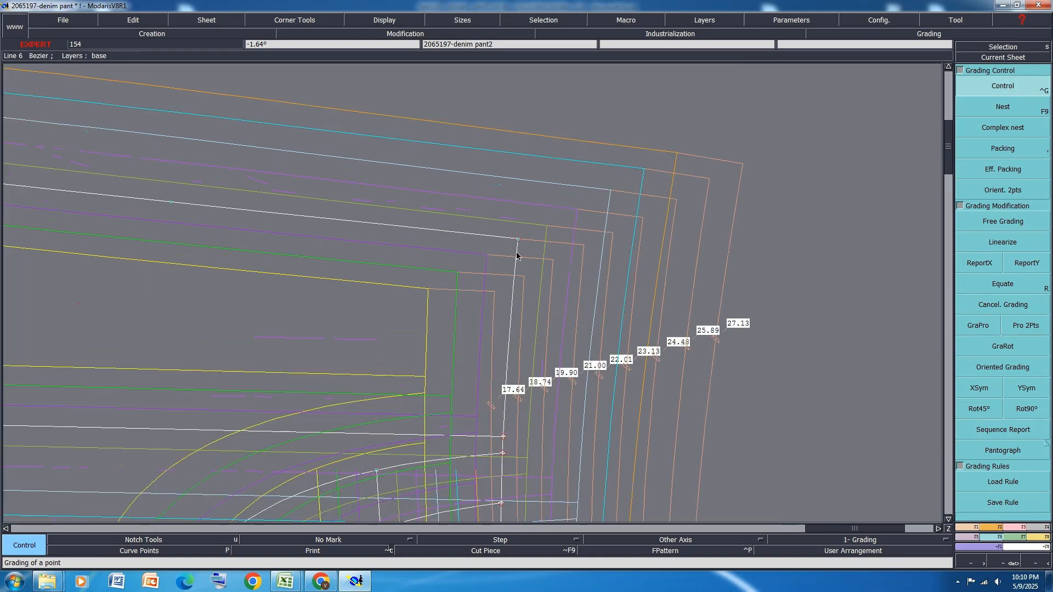
click(517, 241)
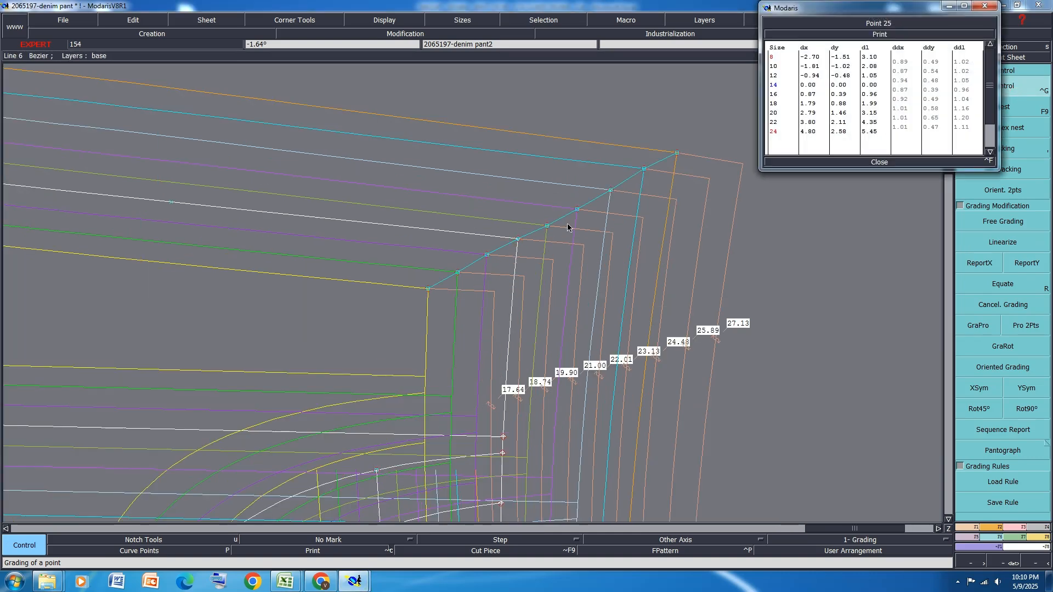
scroll(568, 227, up, 1)
click(535, 226)
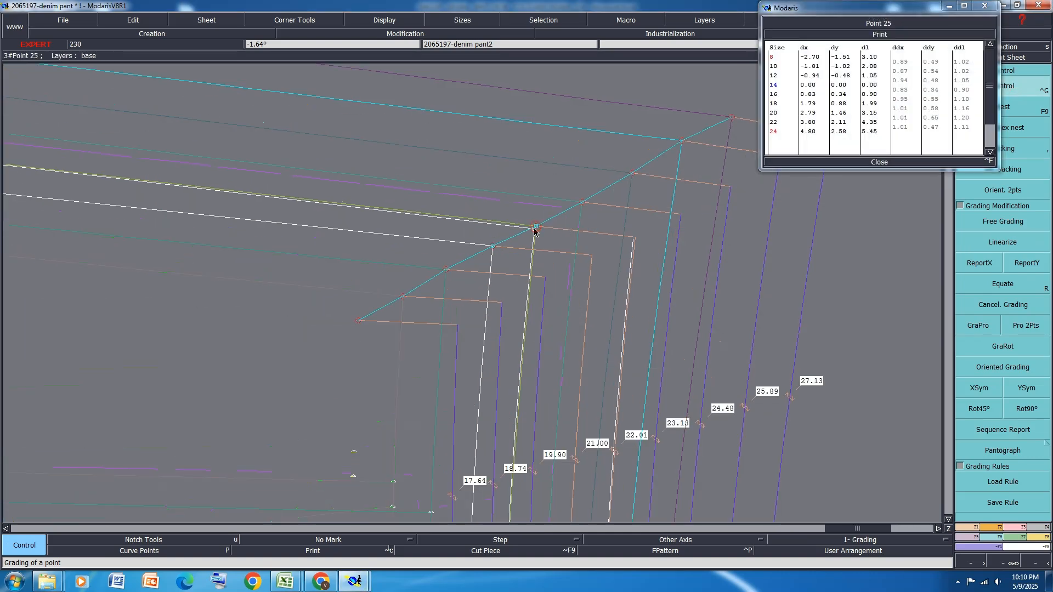
click(534, 230)
Move the waist corner's size 18 point to about dx 1.76, dy 0.69 and its size 20 point to about dx 2.76, dy 1.19
click(584, 206)
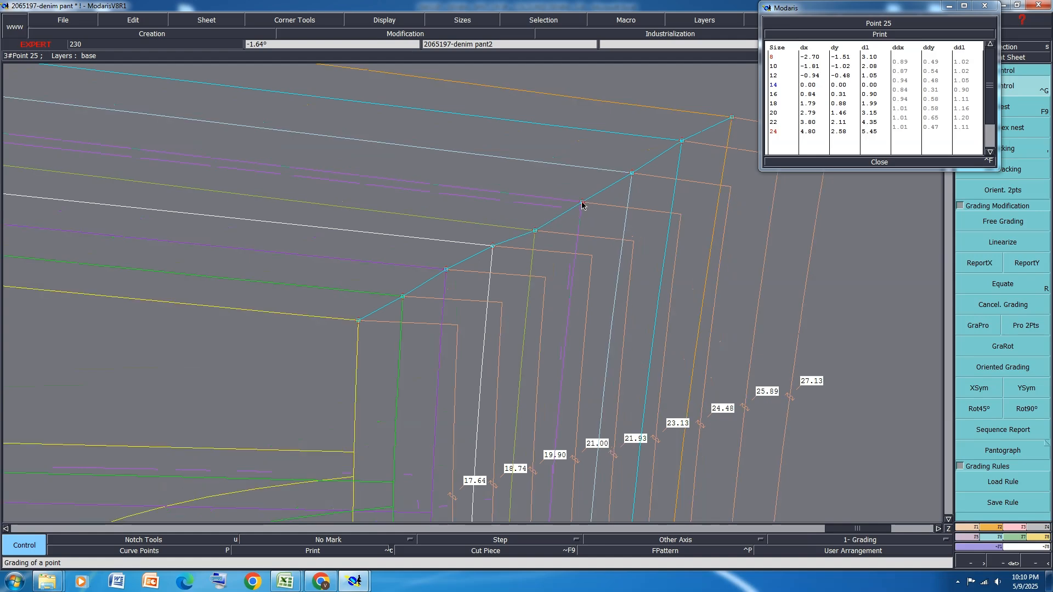
click(580, 211)
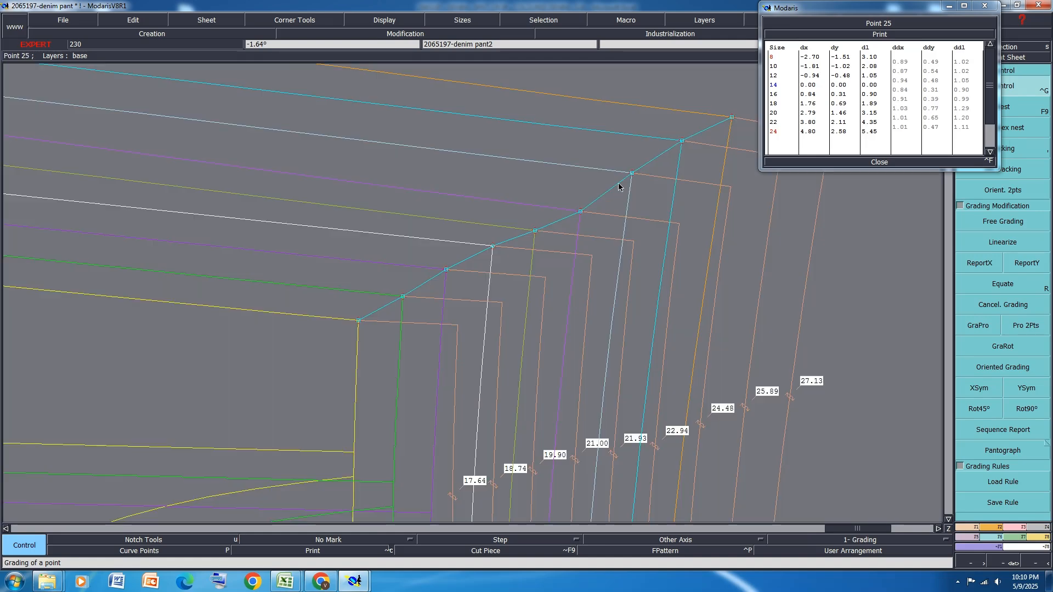
click(632, 174)
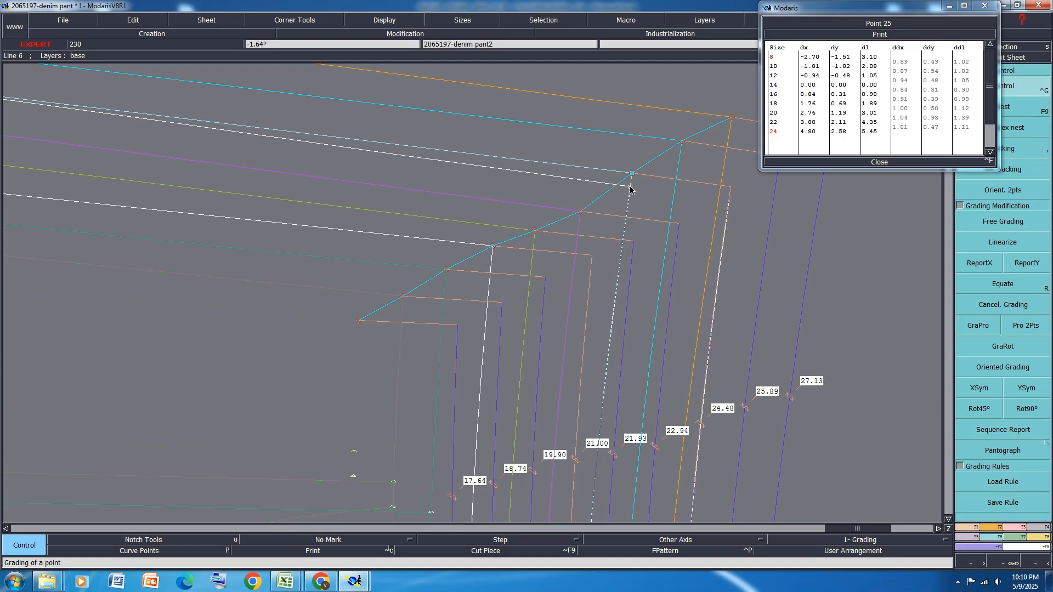
click(630, 187)
scroll(571, 240, down, 2)
scroll(624, 193, up, 1)
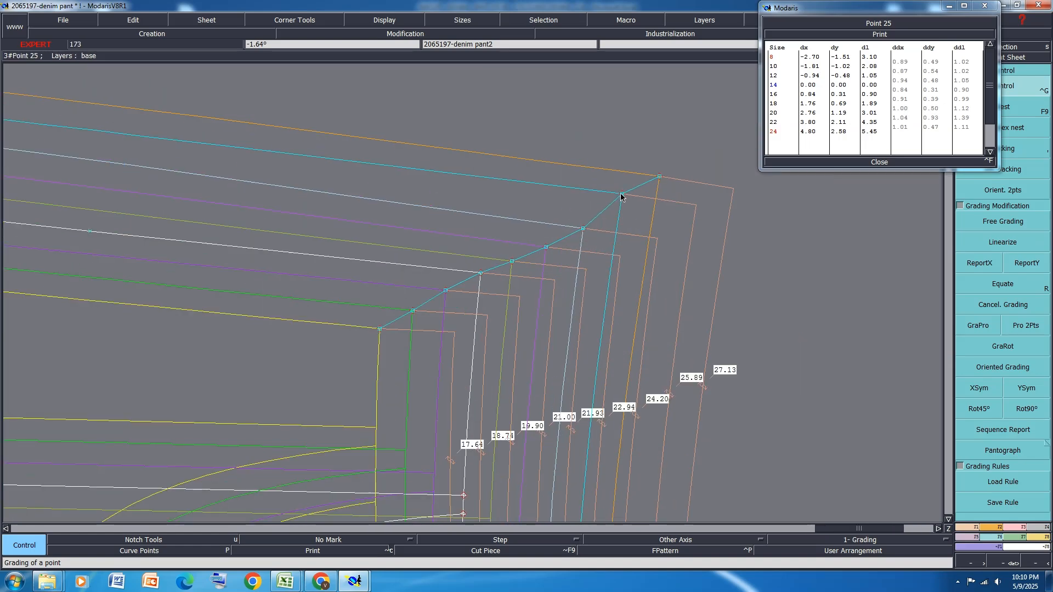
Move the front waist corner's size 24 point to about dx 4.74, dy 2.18 and its size 22 point to about dx 3.72, dy 1.61
click(621, 195)
click(620, 207)
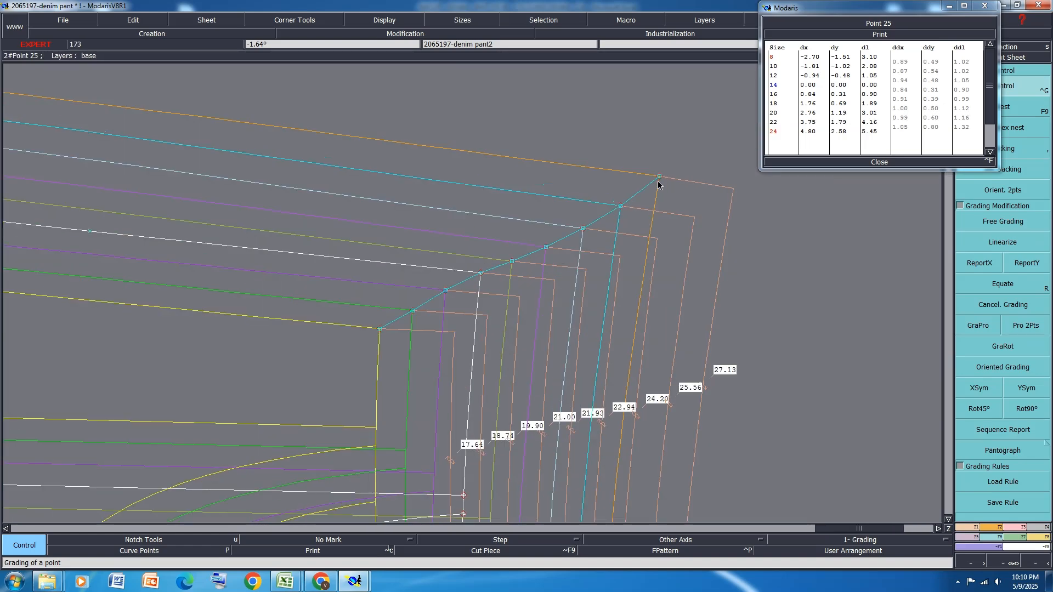
click(660, 177)
click(658, 192)
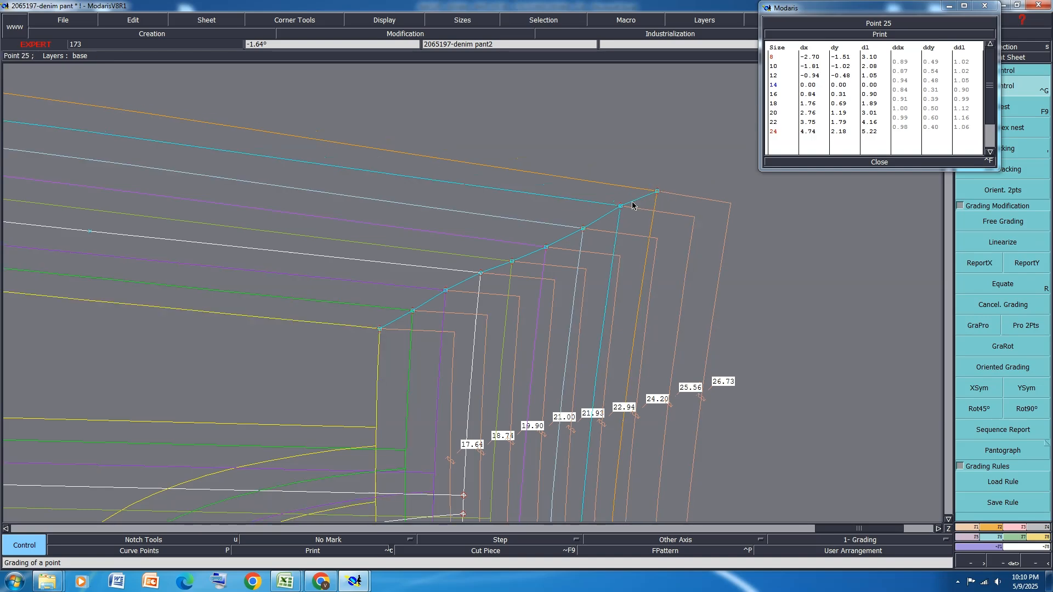
click(620, 206)
click(619, 213)
scroll(623, 205, down, 3)
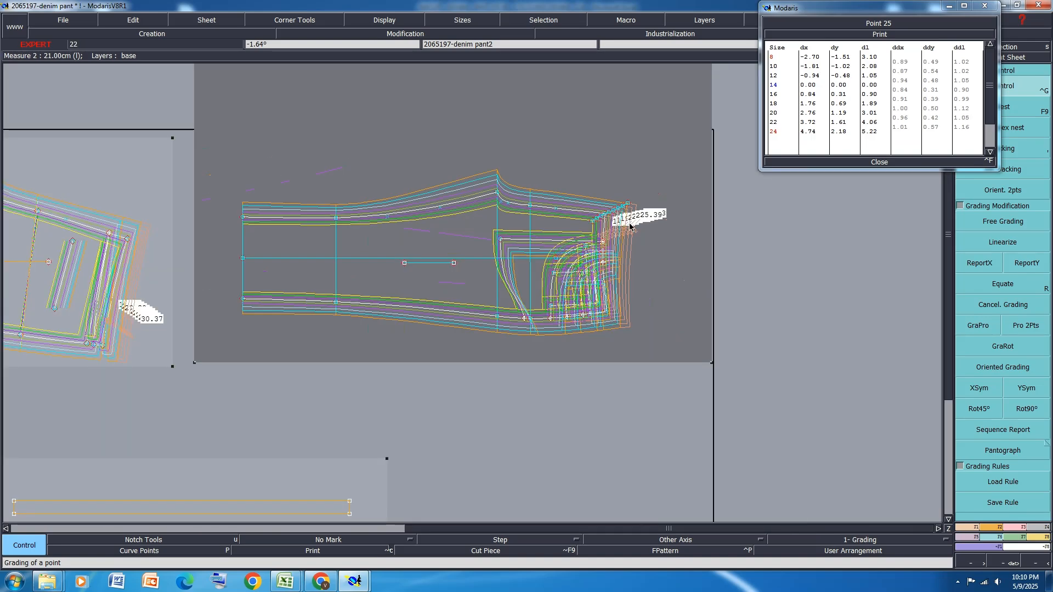
click(877, 162)
Move the upper front rise curve point to about dx 1.80, dy 3.18 in size 24 and dx 0.66, dy 2.61 in size 22
scroll(525, 209, up, 3)
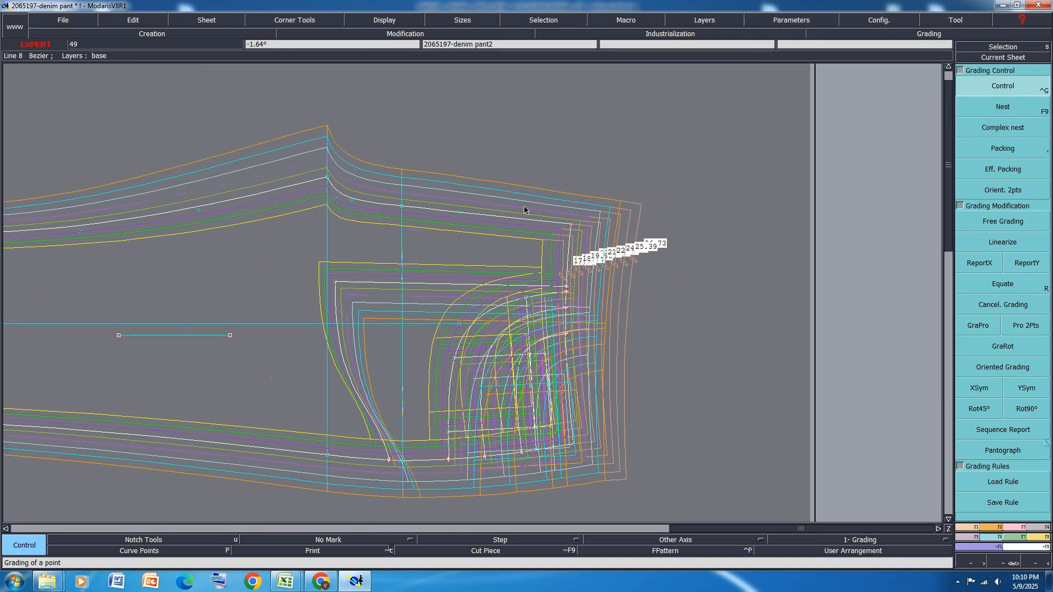
scroll(375, 165, up, 2)
scroll(420, 251, up, 2)
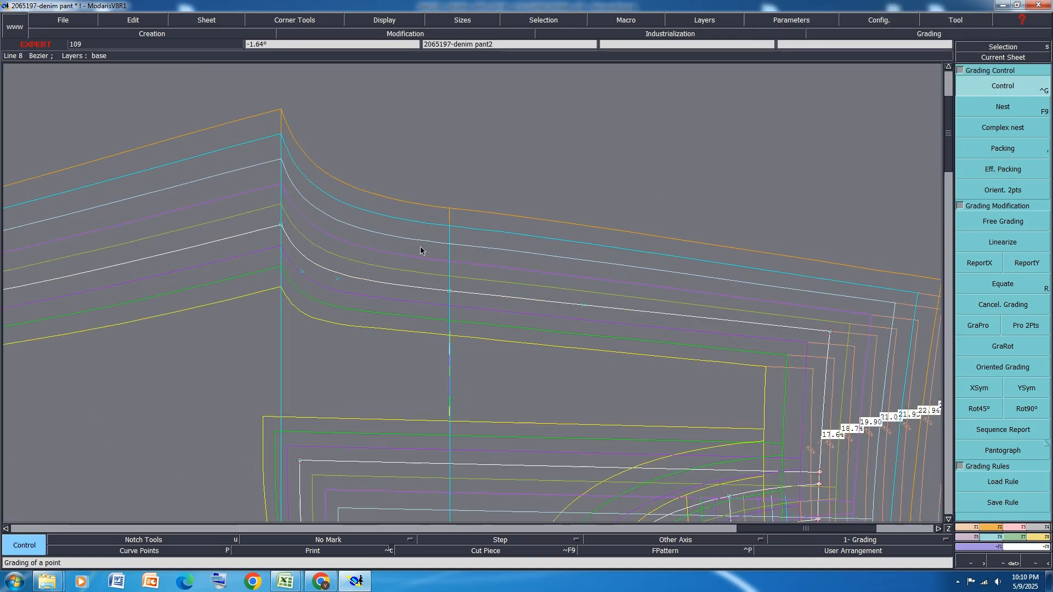
click(585, 307)
scroll(581, 219, up, 2)
click(585, 231)
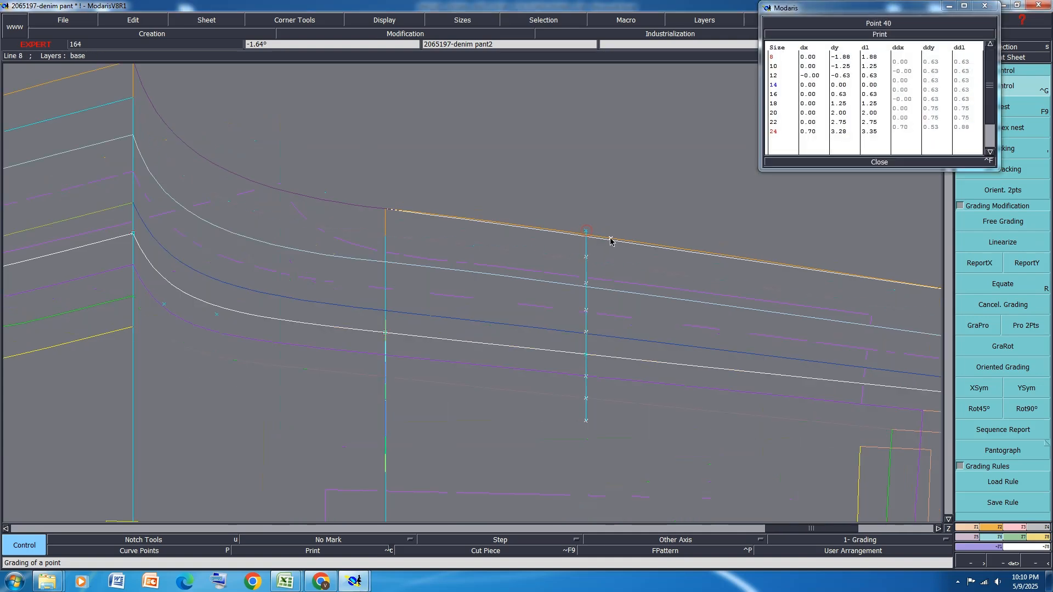
click(648, 243)
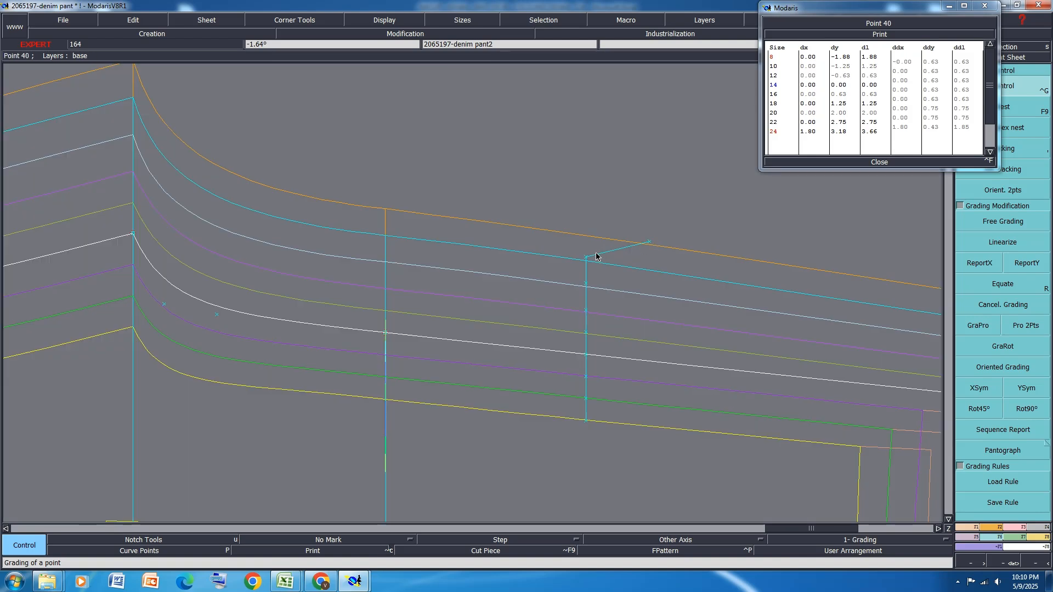
click(588, 257)
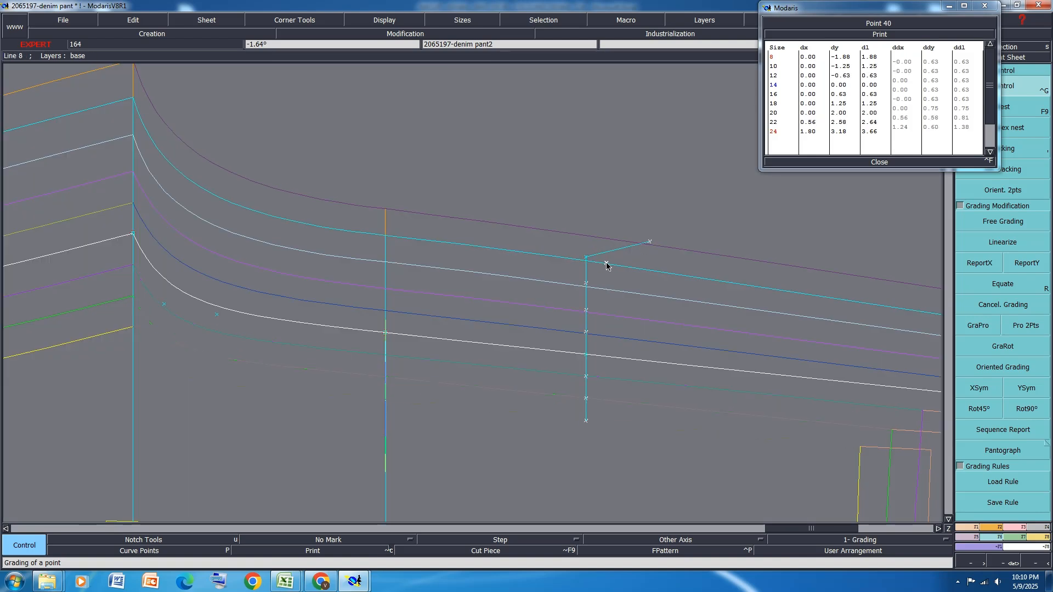
click(608, 264)
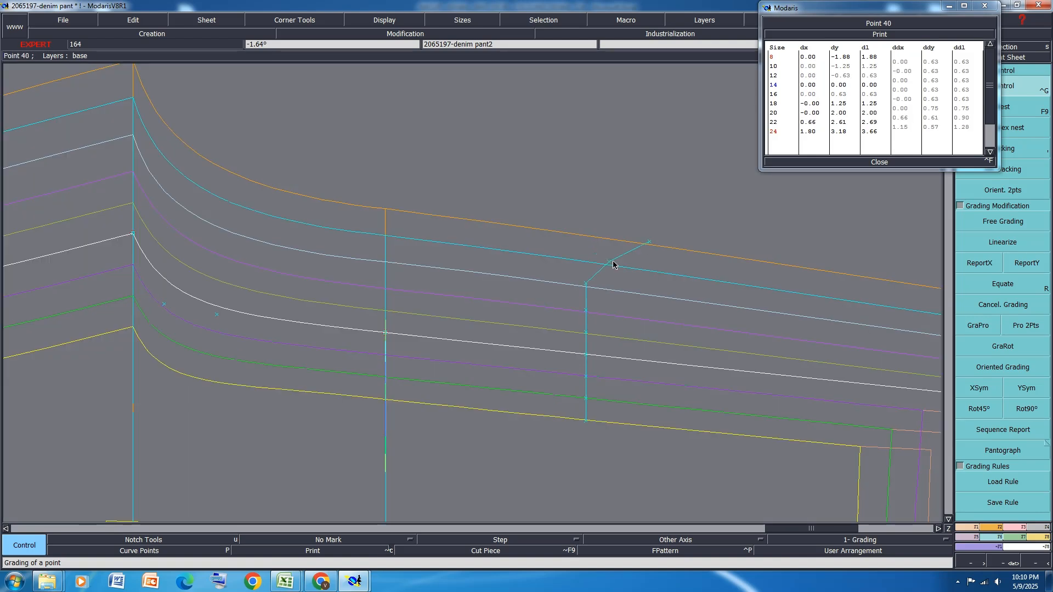
Regrade the rise curve point near the crotch: size 20 about dx -0.78, dy 2.19; size 22 -0.55, 3.00; size 24 -0.67, 3.91
click(216, 315)
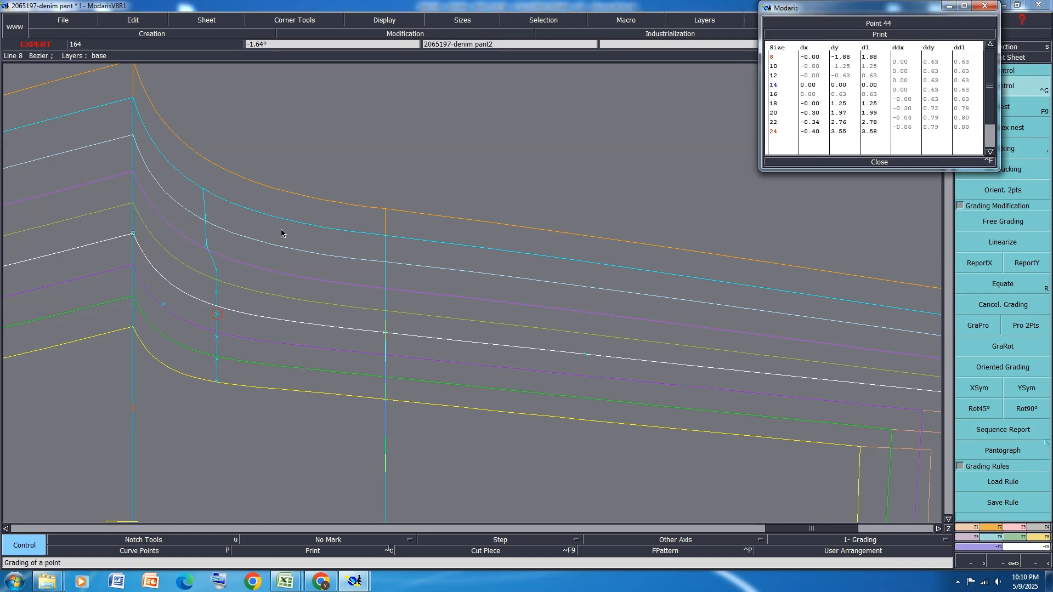
click(207, 246)
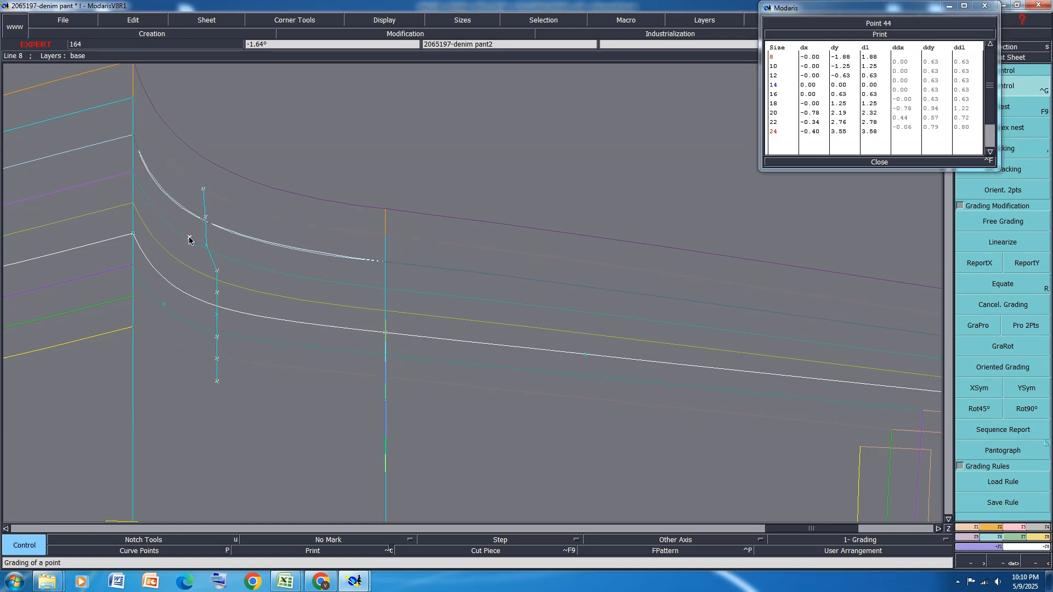
click(190, 237)
click(206, 218)
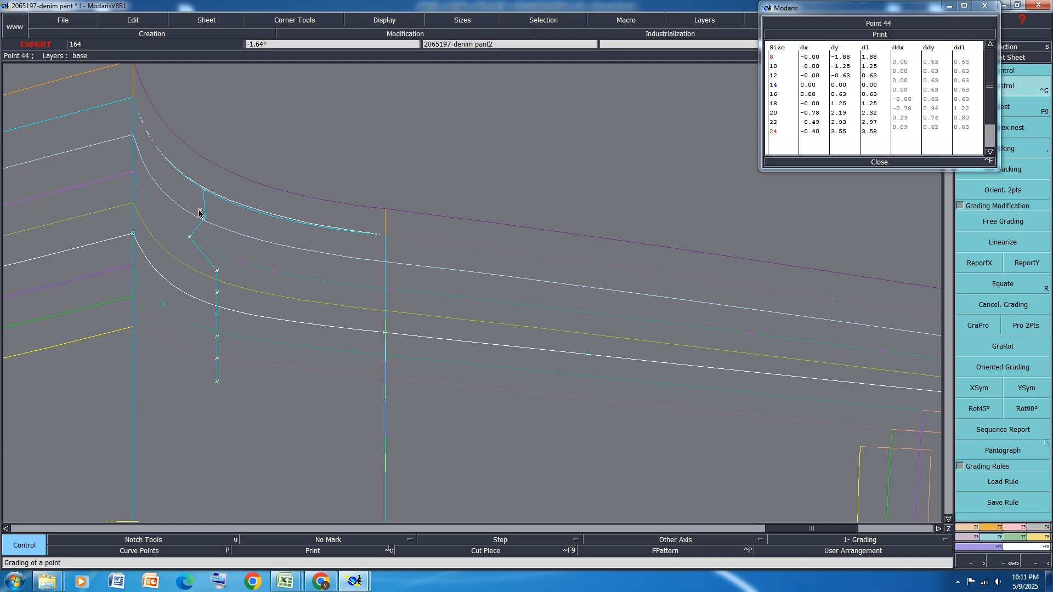
click(198, 209)
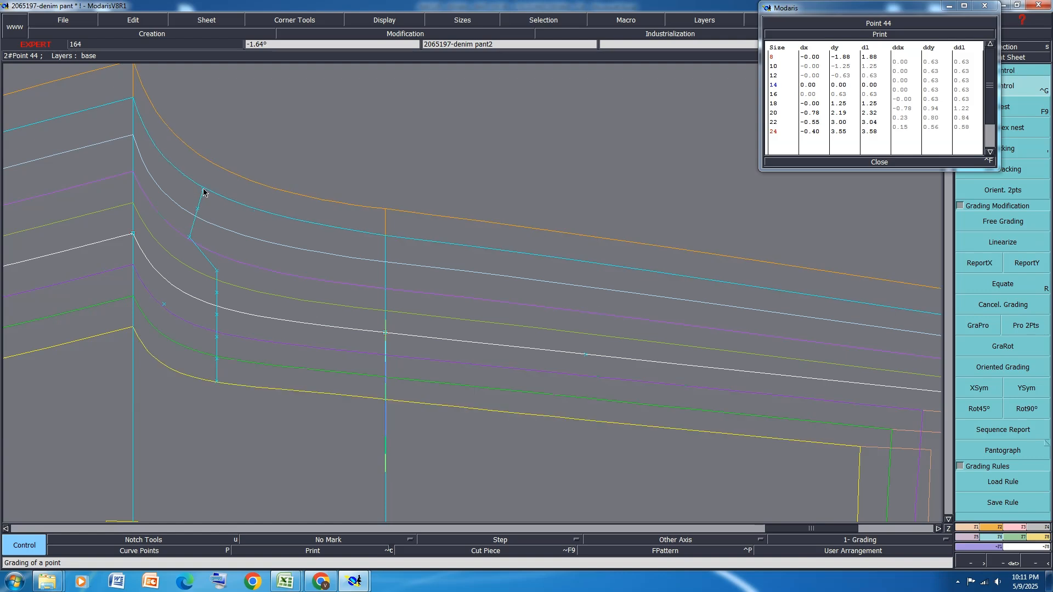
click(203, 192)
click(193, 179)
scroll(282, 216, down, 5)
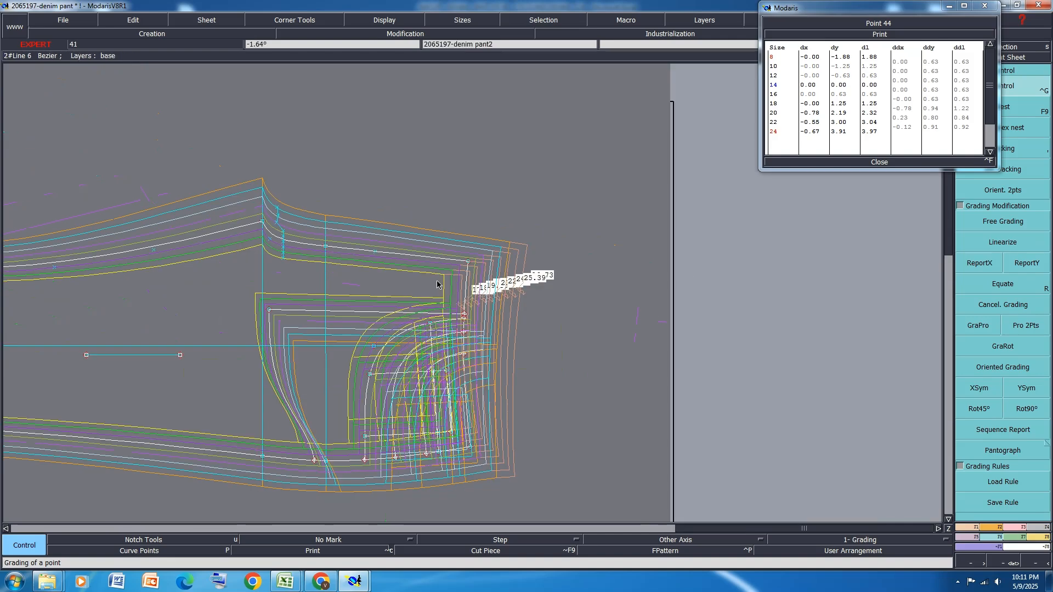
Regrade the rise curve point above the hip line to about dx -0.37, dy 3.41 in size 24 and dx -2.17, dy 2.94 in size 22
scroll(326, 215, up, 2)
scroll(326, 215, up, 1)
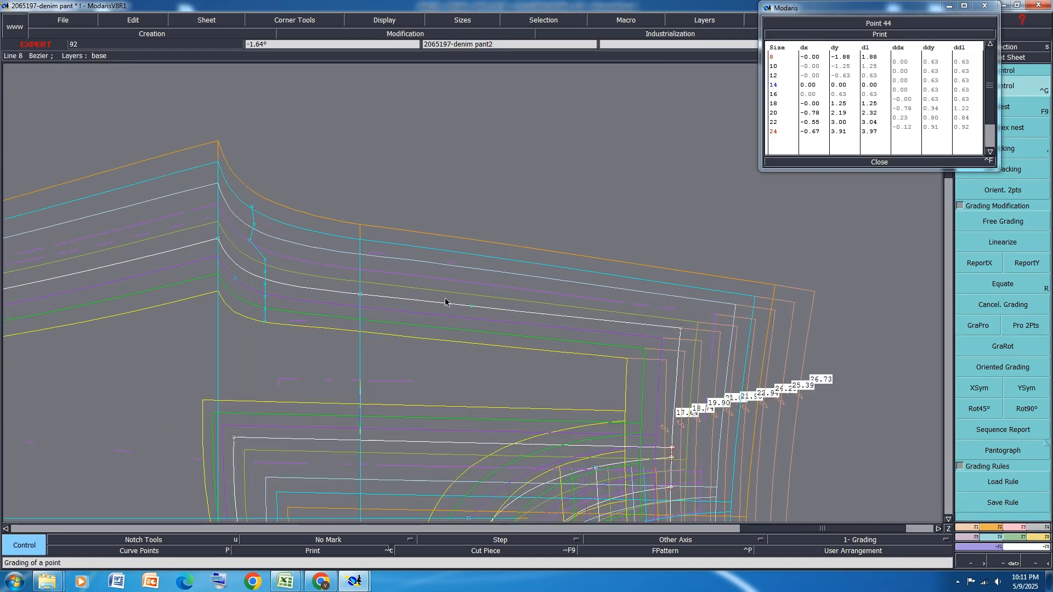
click(473, 307)
scroll(479, 244, up, 1)
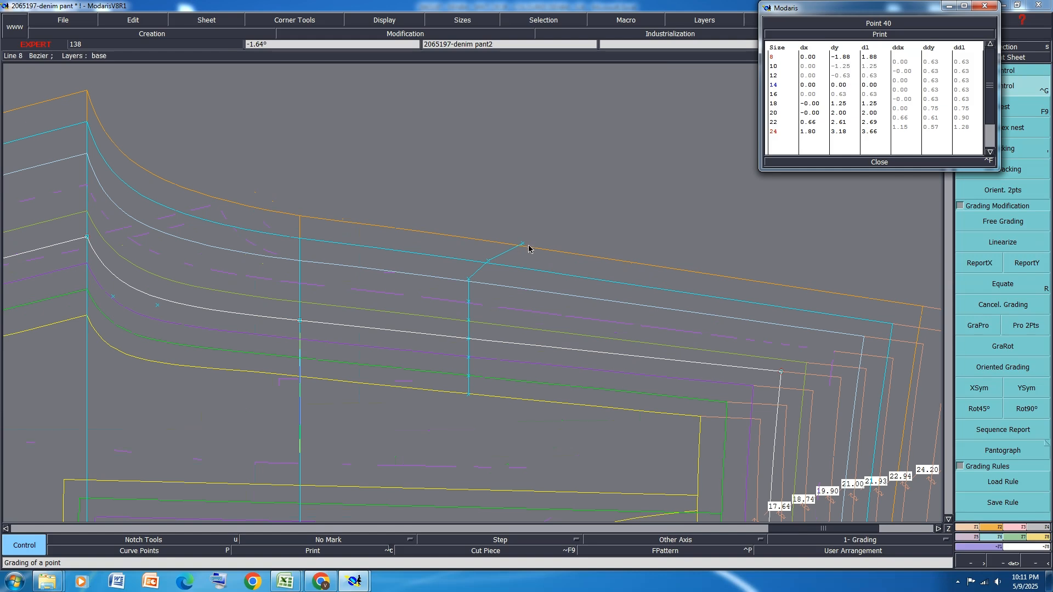
click(521, 245)
click(463, 246)
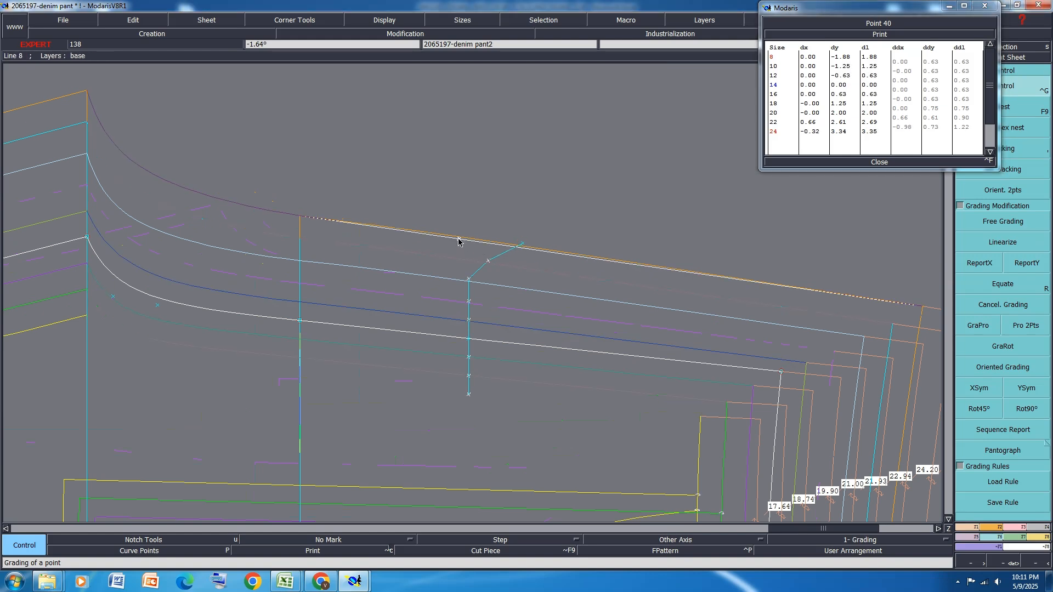
click(457, 238)
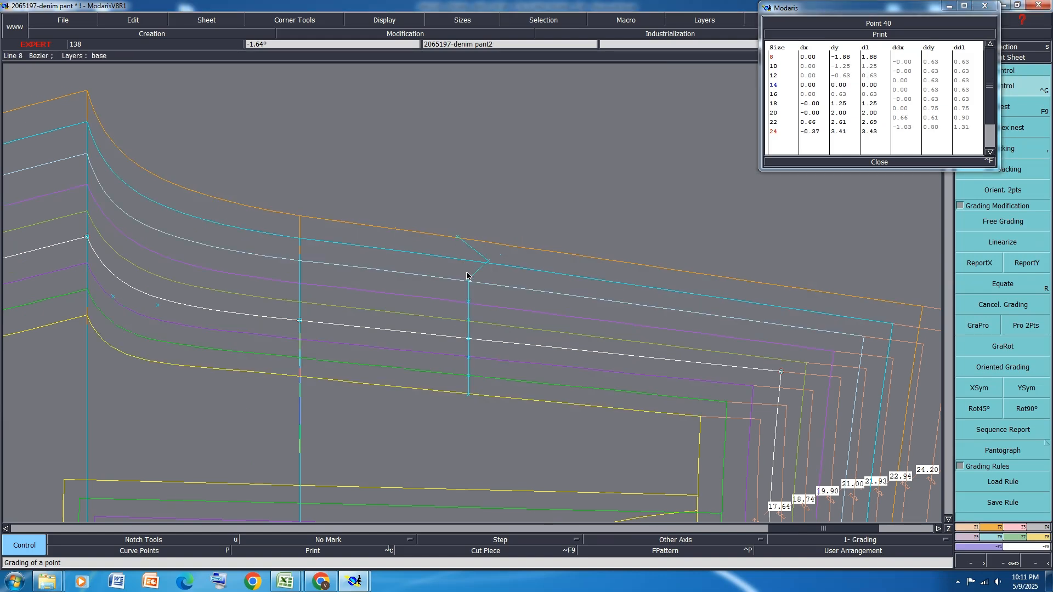
click(404, 251)
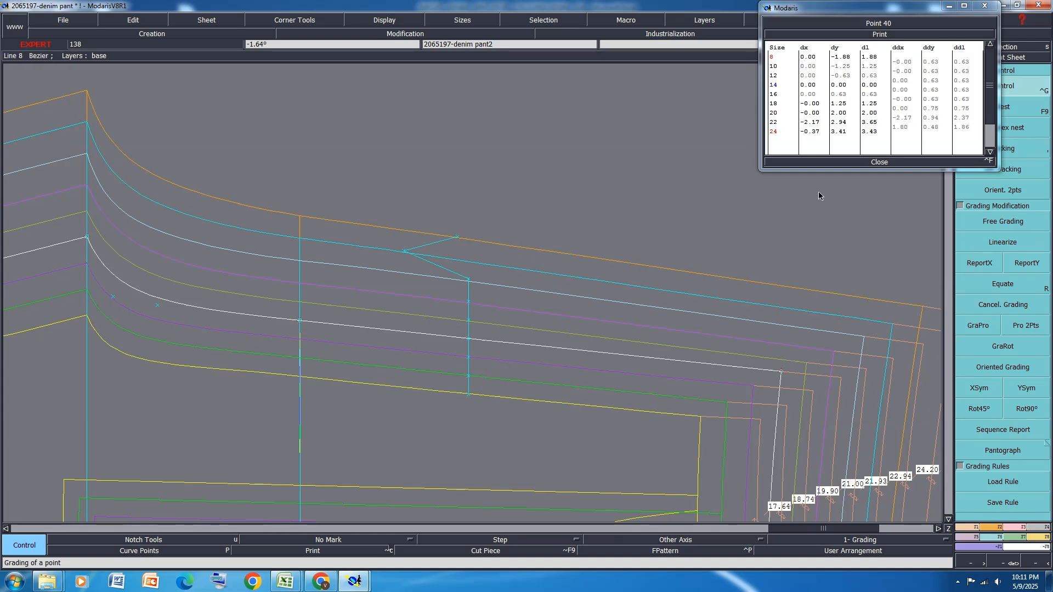
click(880, 162)
Regrade the front waist corner: size 12 about dx -0.94, dy -0.40; size 10 -1.81, -0.87; size 8 -2.69, -1.34
scroll(361, 251, down, 2)
scroll(614, 246, down, 1)
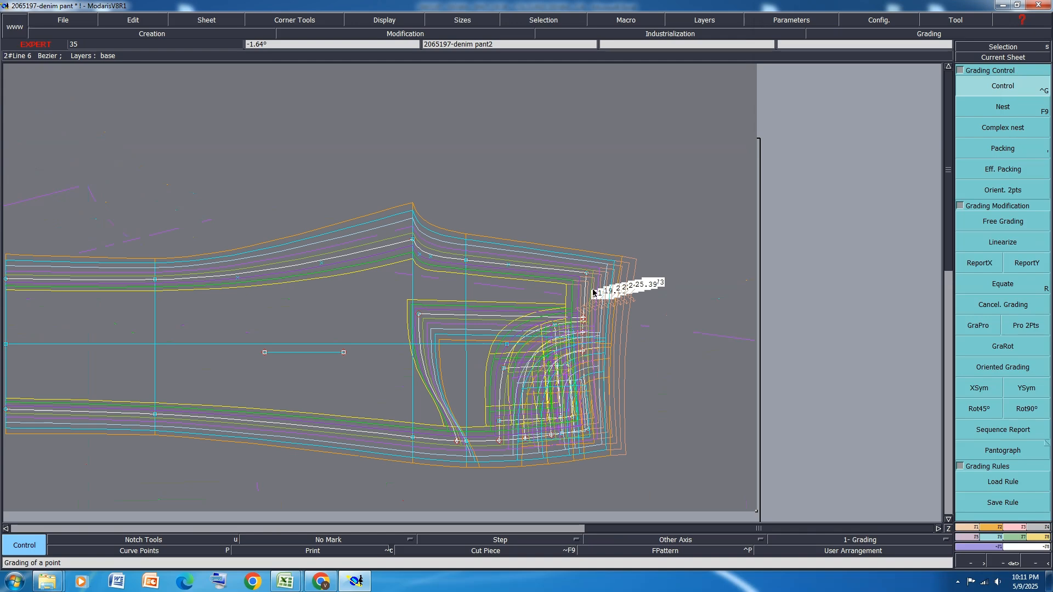
scroll(581, 274, up, 1)
scroll(574, 274, up, 3)
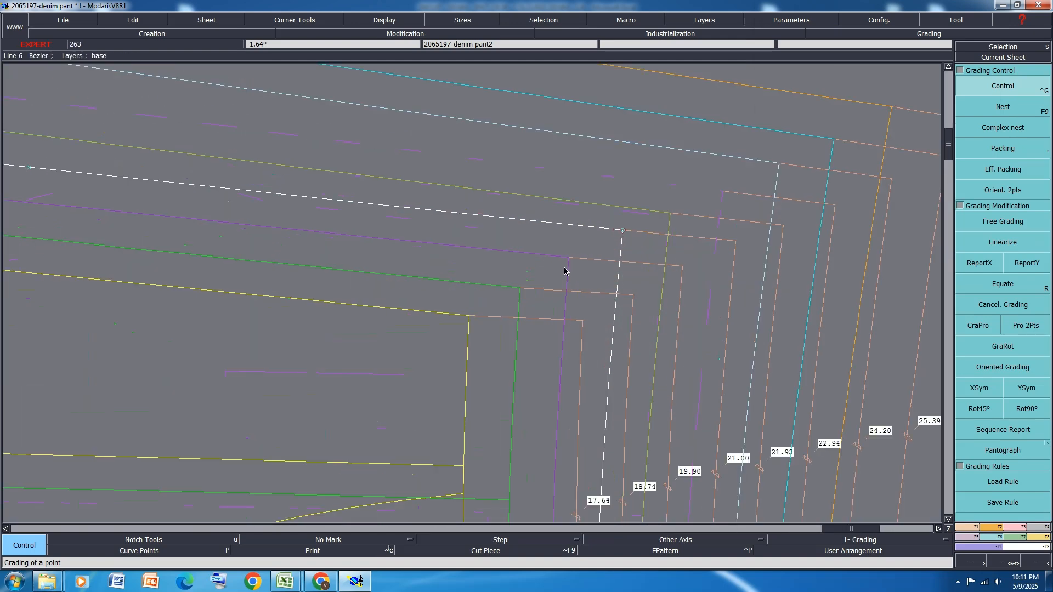
click(622, 231)
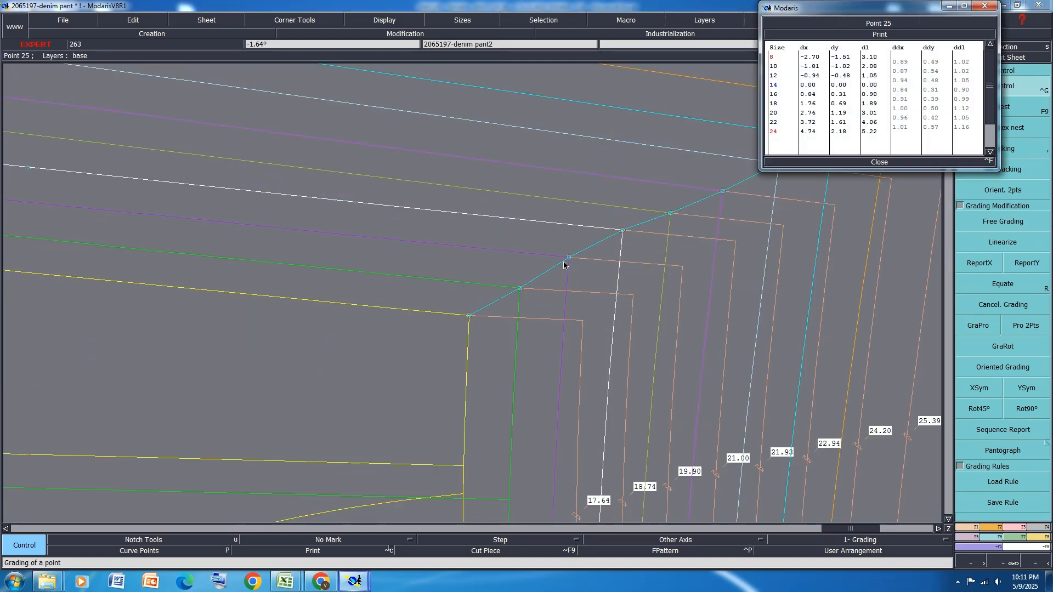
drag(568, 256, 469, 306)
click(883, 163)
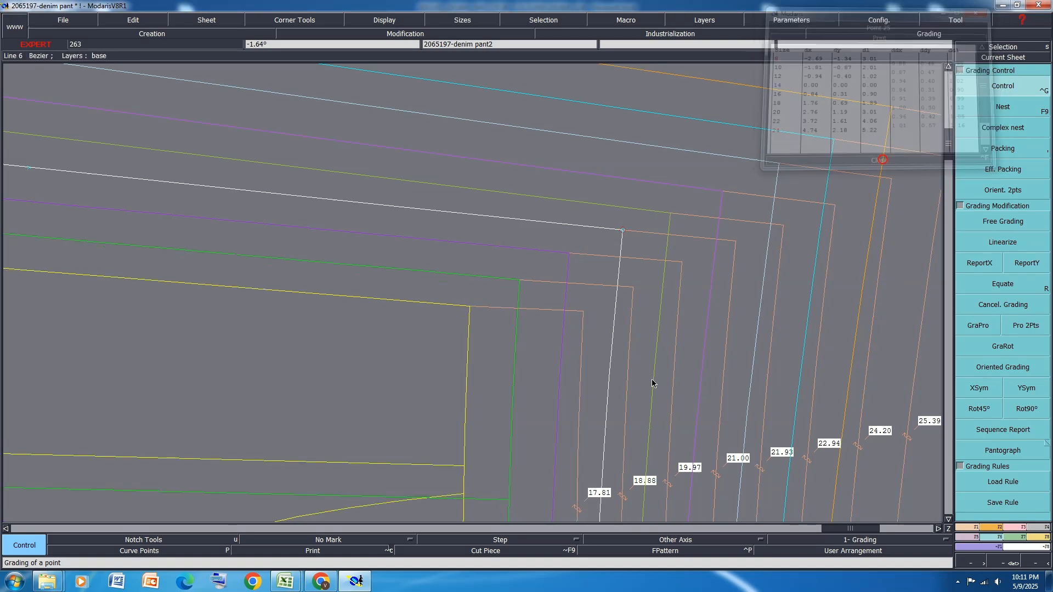
Mirror the front waist line across a symmetry axis along the rise's waist end, check the graded join, and undo the mirroring
scroll(497, 307, down, 2)
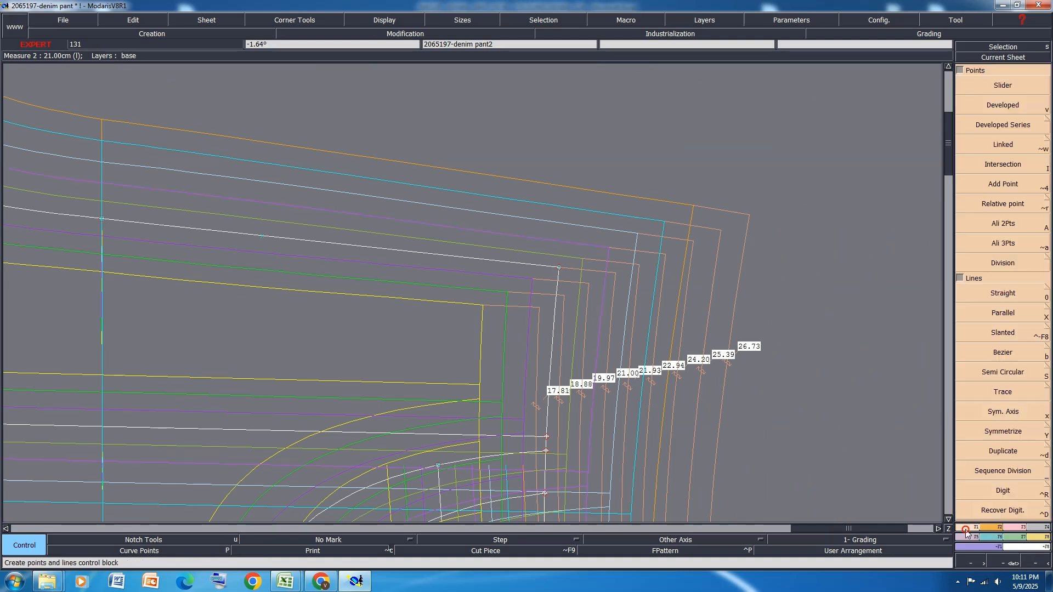
click(1018, 413)
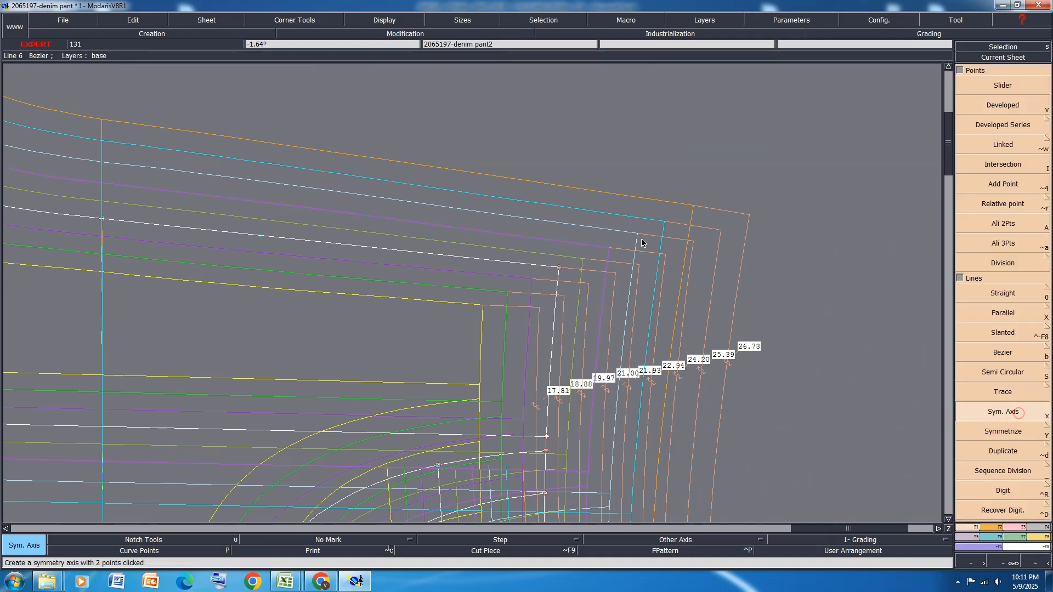
click(559, 267)
click(512, 262)
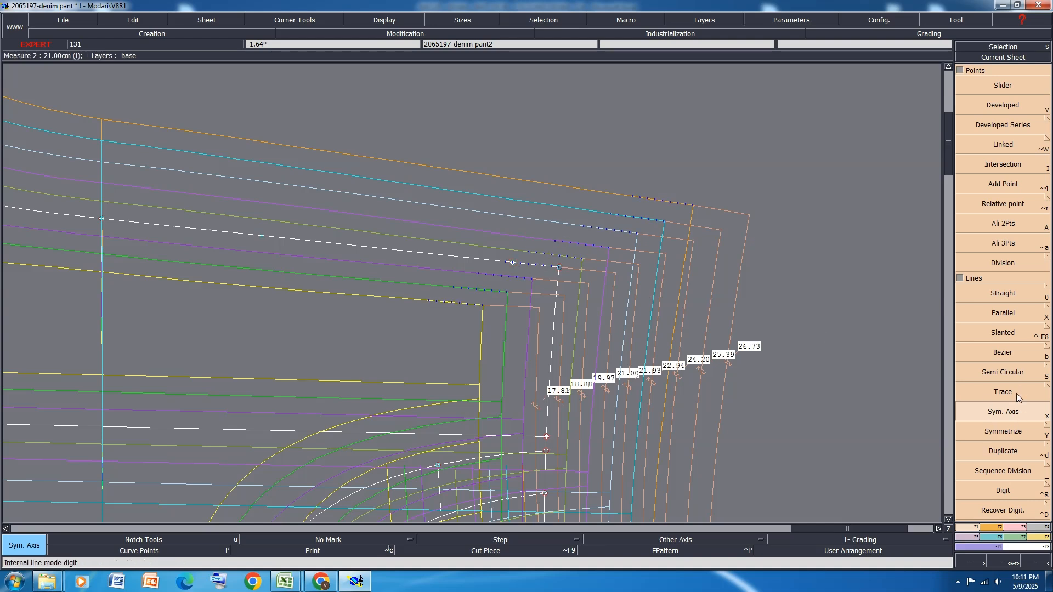
click(1019, 433)
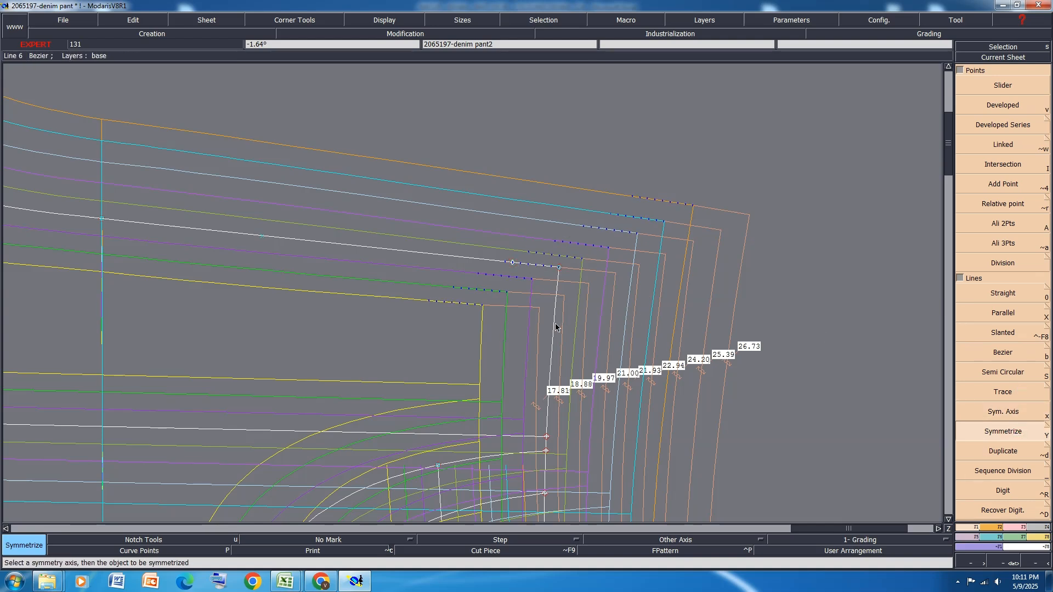
scroll(663, 324, down, 3)
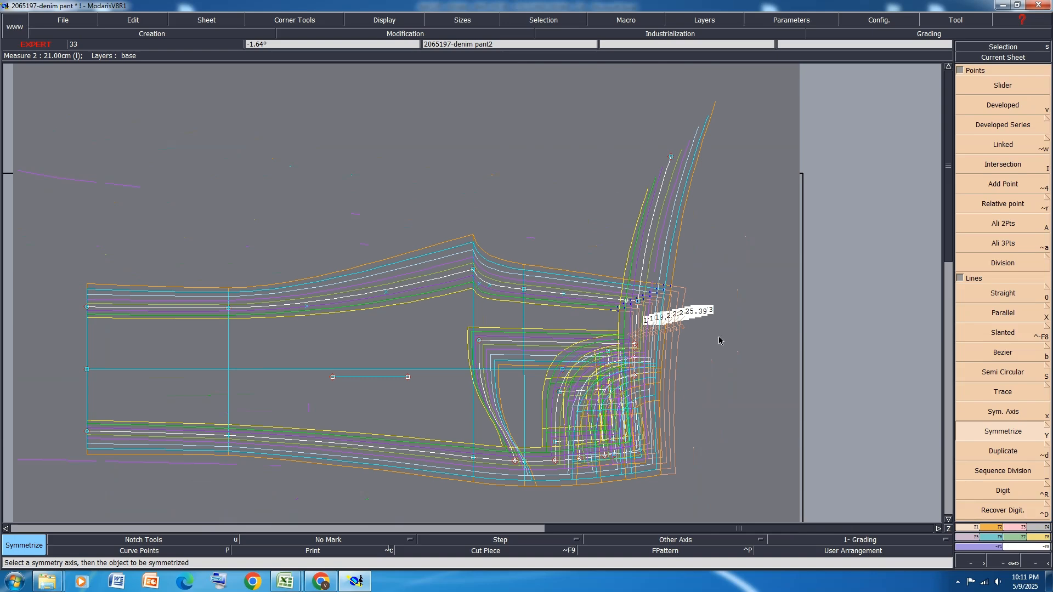
scroll(719, 340, down, 1)
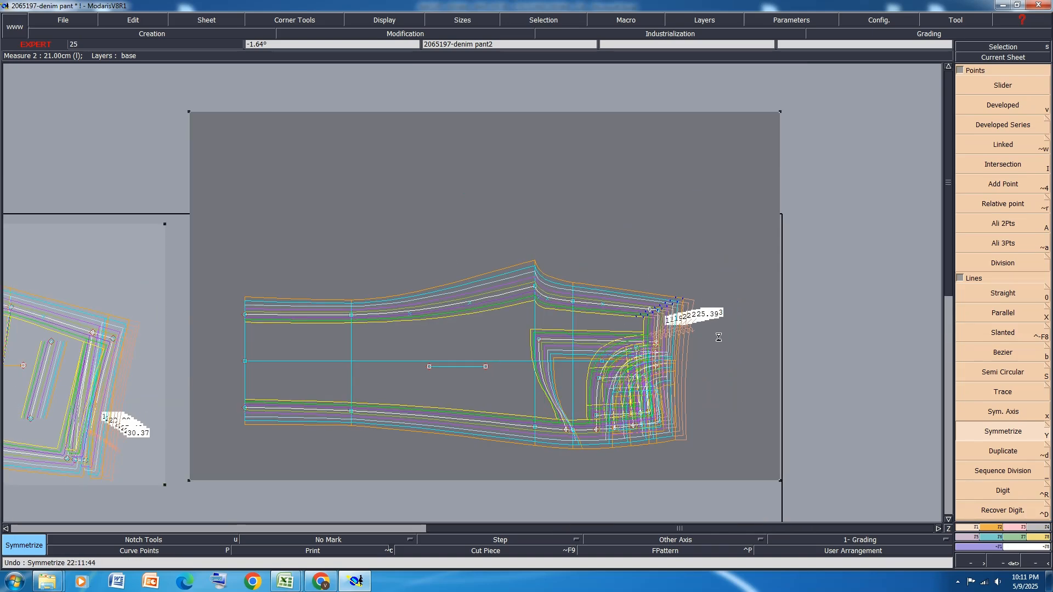
Save the denim pant model, continuing past the detected anomalies
key(ctrl+s)
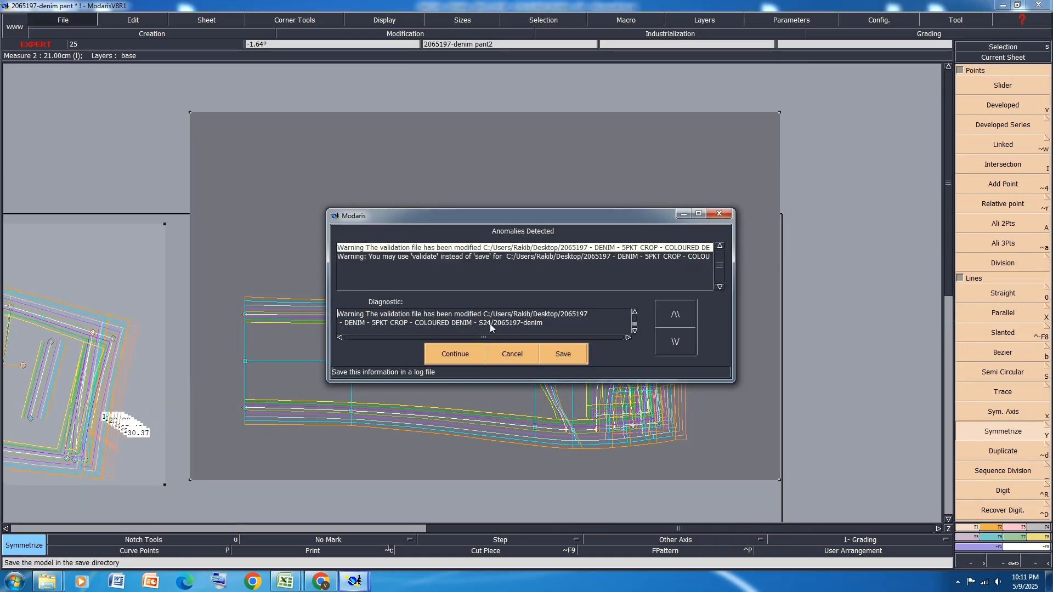
click(456, 352)
scroll(706, 351, down, 2)
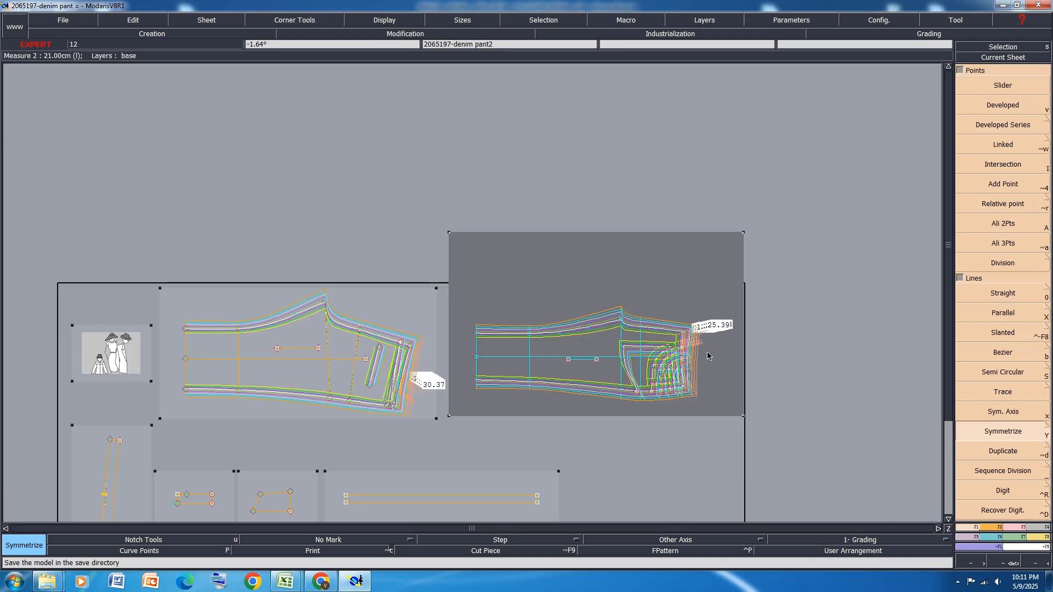
scroll(307, 392, up, 2)
scroll(328, 324, down, 2)
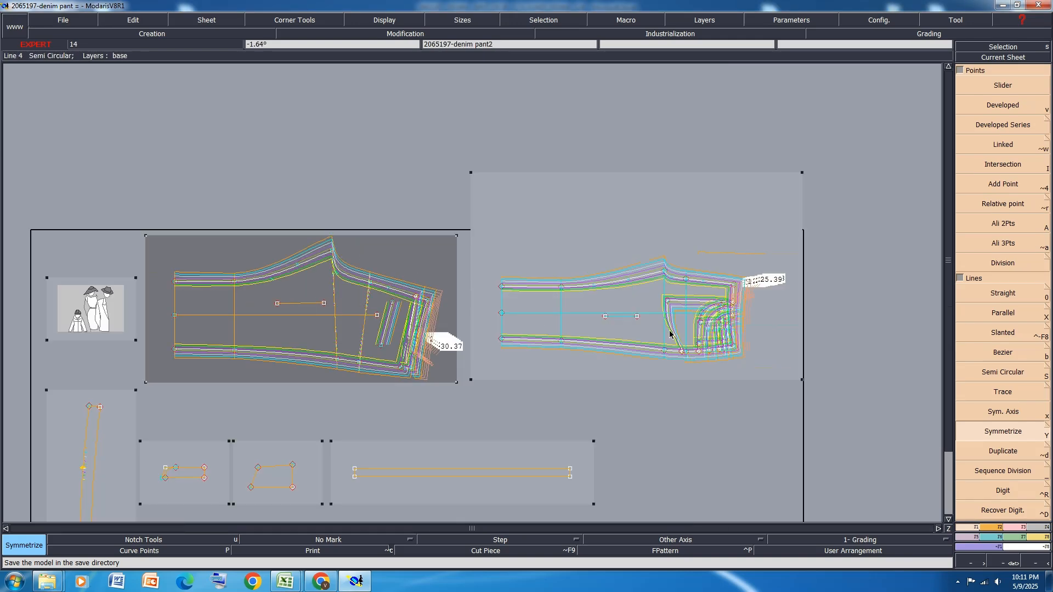
Measure the front rise length from the crotch point to the waist corner and display it for all sizes in the measurement table
scroll(698, 272, up, 3)
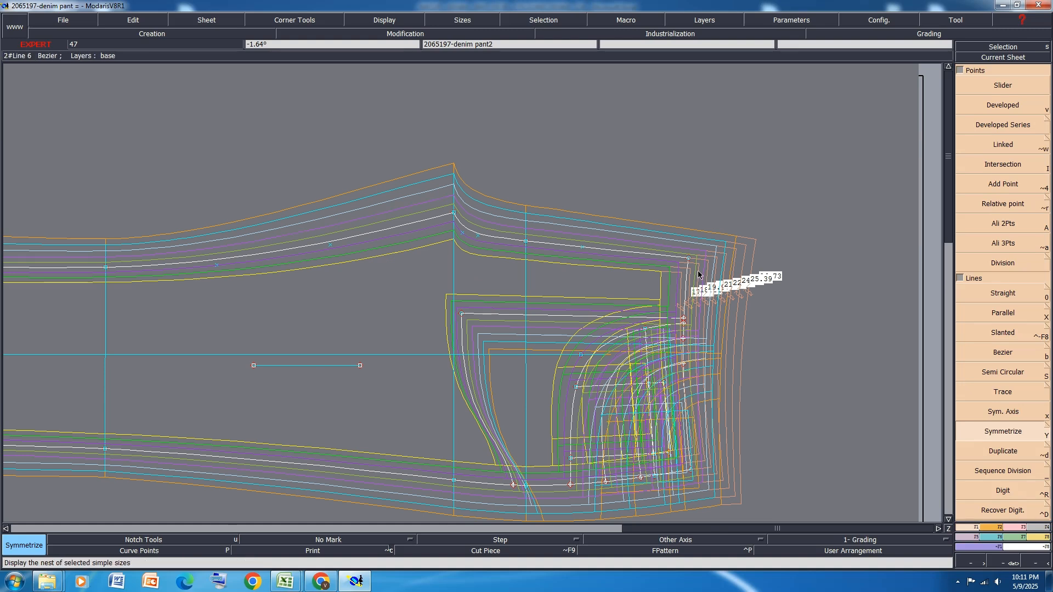
key(l)
click(454, 213)
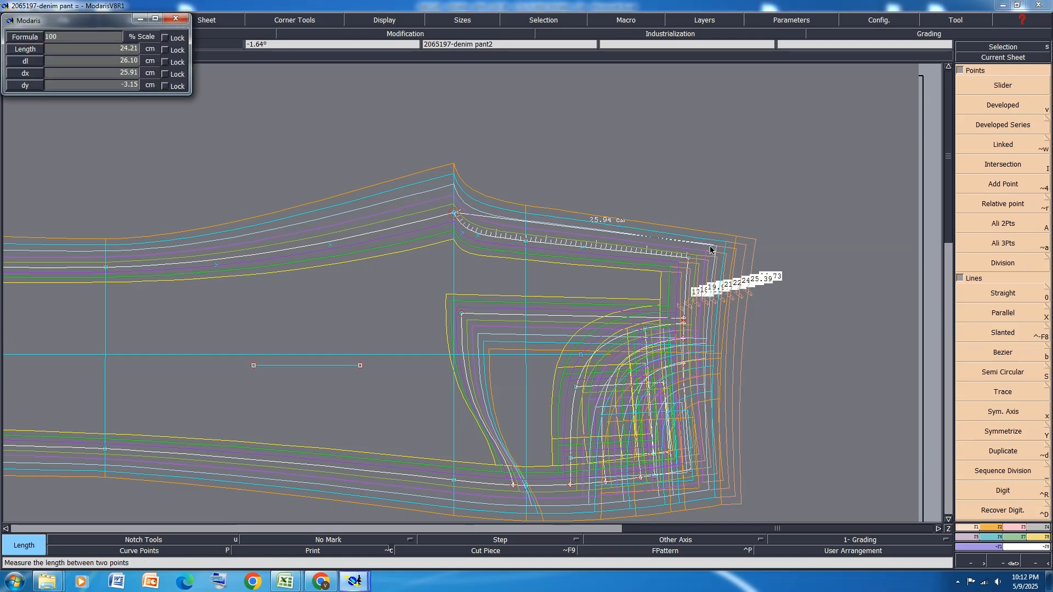
click(688, 258)
key(ctrl+u)
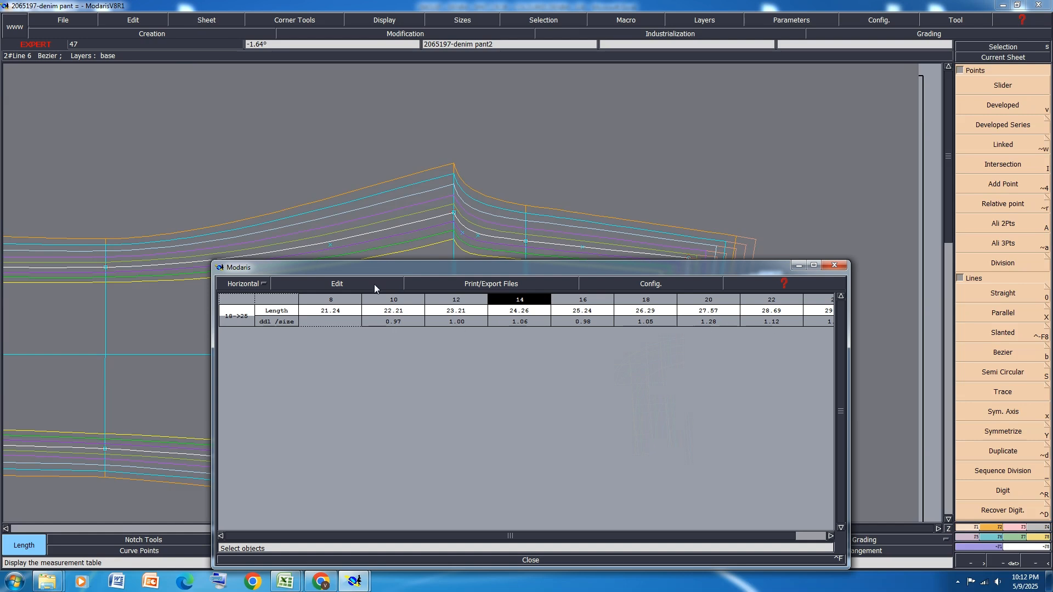
Empty the measurement table of the front rise measurement and close it
click(337, 283)
click(324, 334)
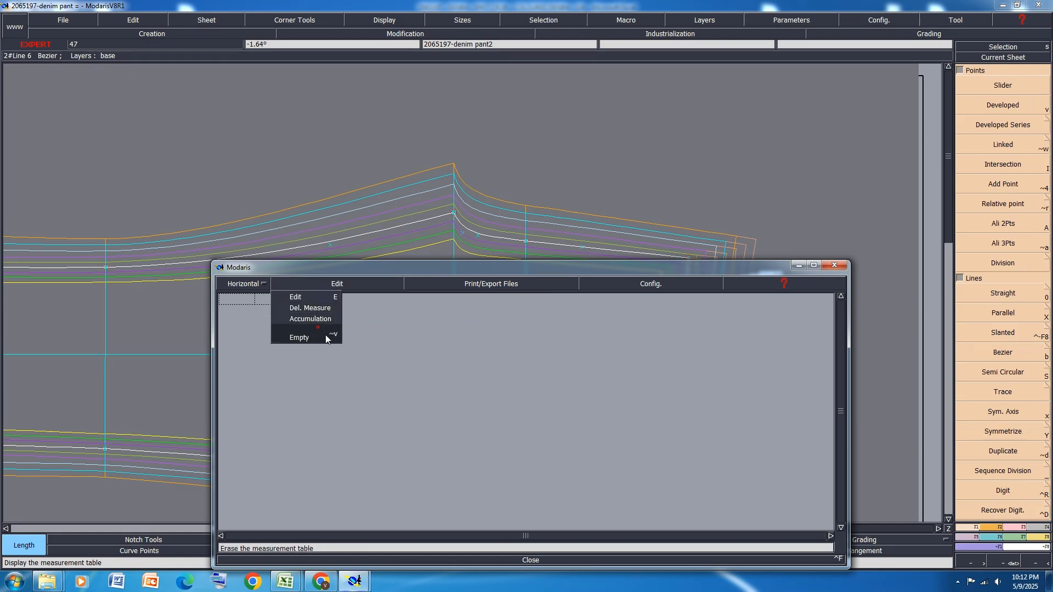
click(530, 560)
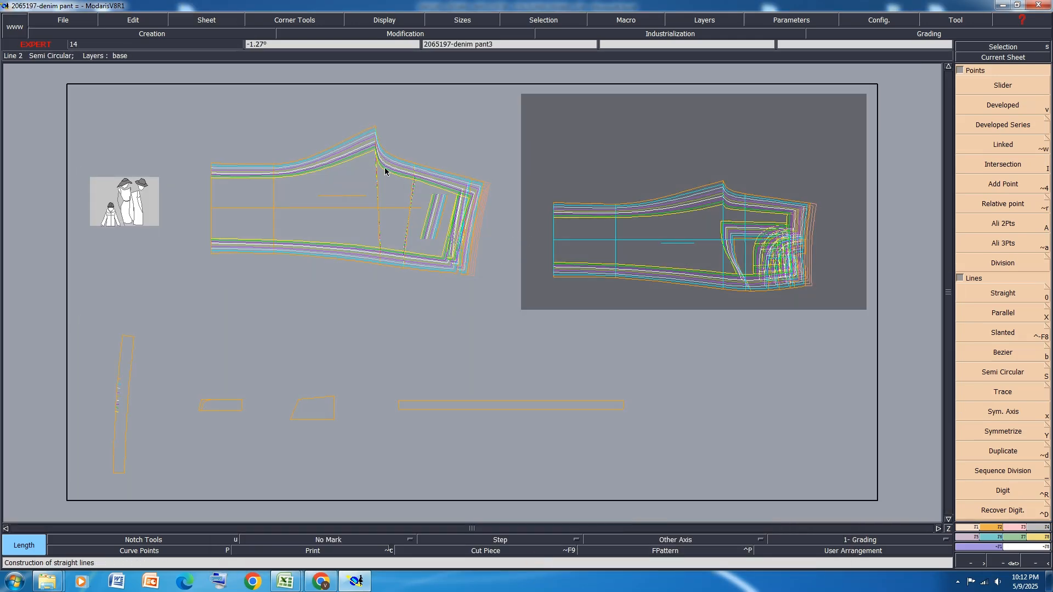
Pack the graded nests of the front and back panels at their rise-side waist corners to compare the grading
click(929, 33)
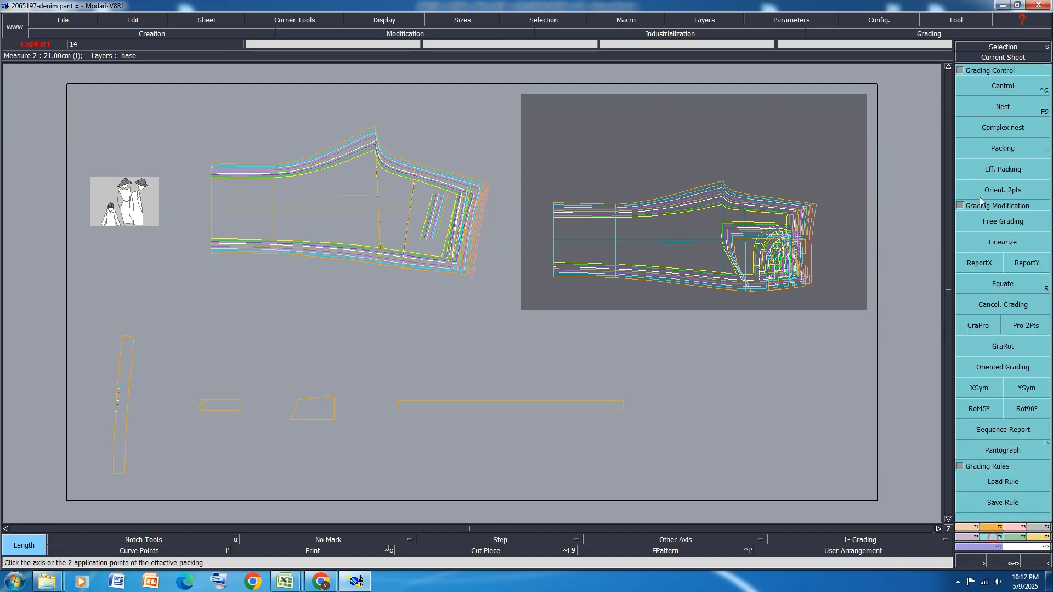
click(1016, 150)
scroll(798, 215, up, 2)
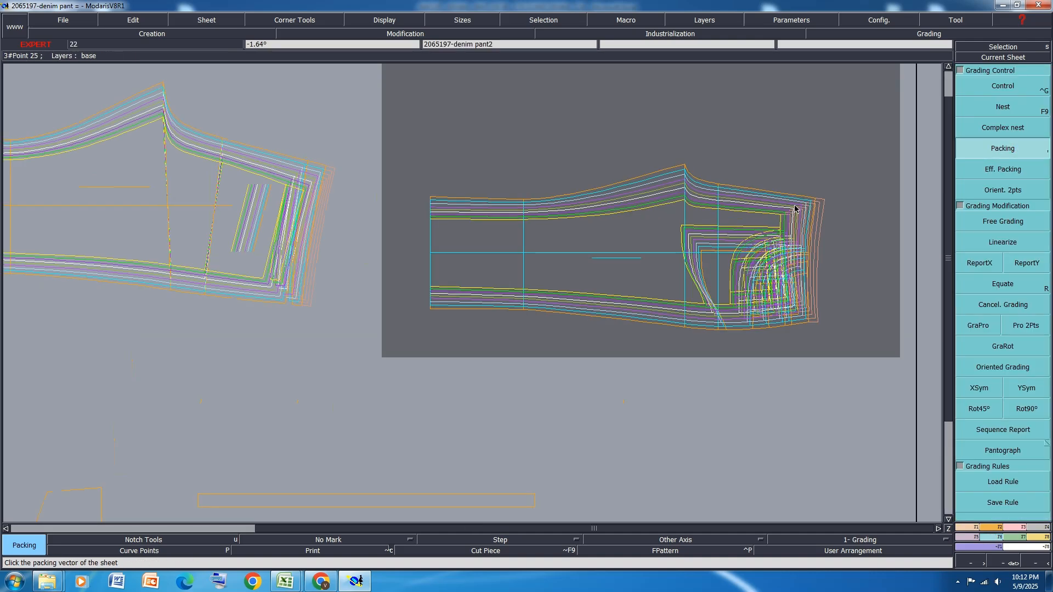
scroll(790, 215, up, 2)
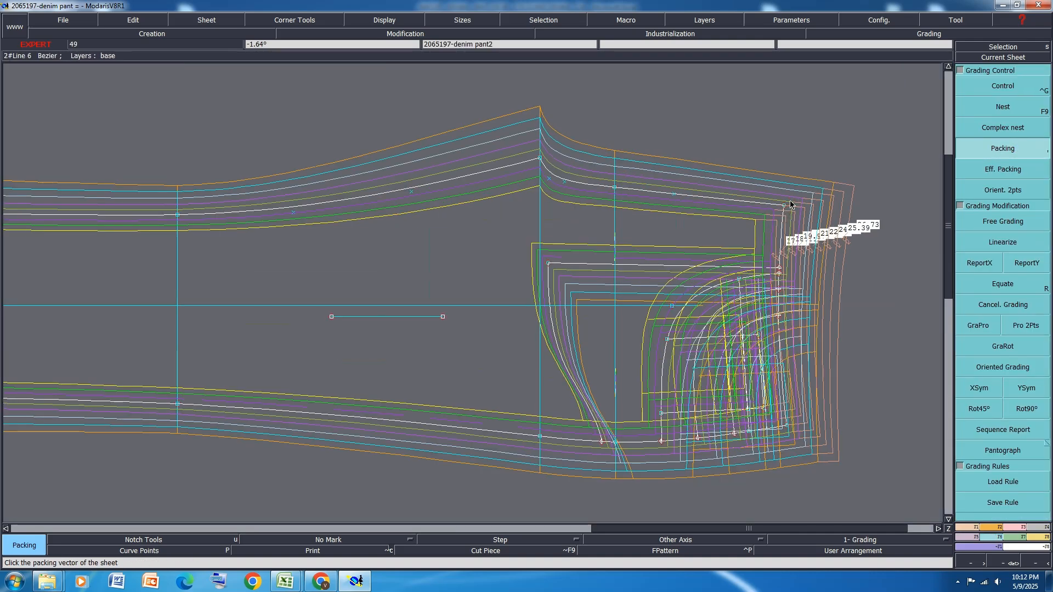
click(785, 205)
scroll(848, 171, up, 1)
scroll(856, 178, down, 3)
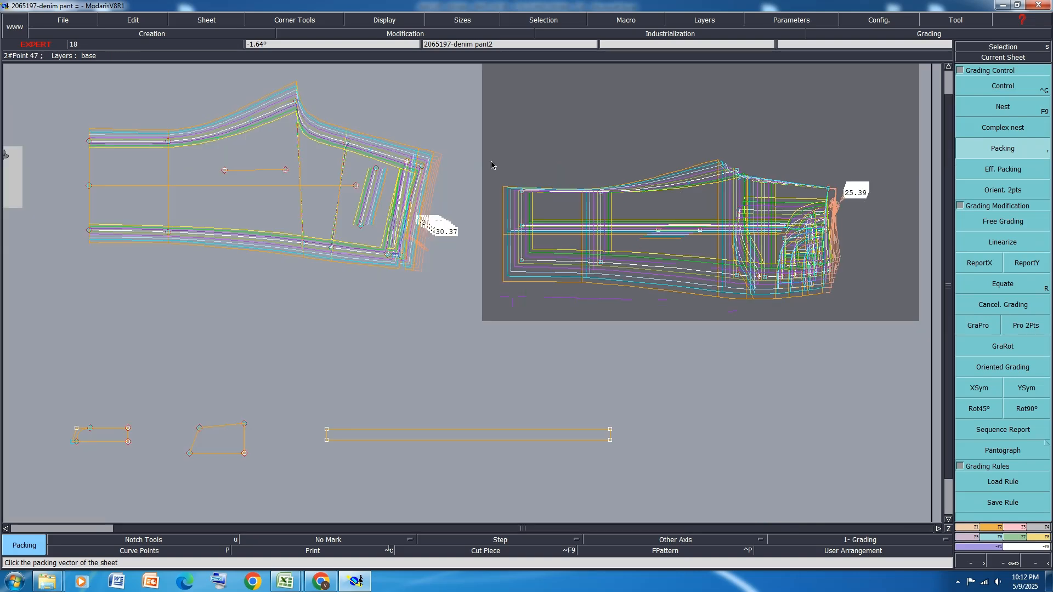
scroll(426, 174, up, 1)
click(404, 164)
scroll(405, 163, down, 3)
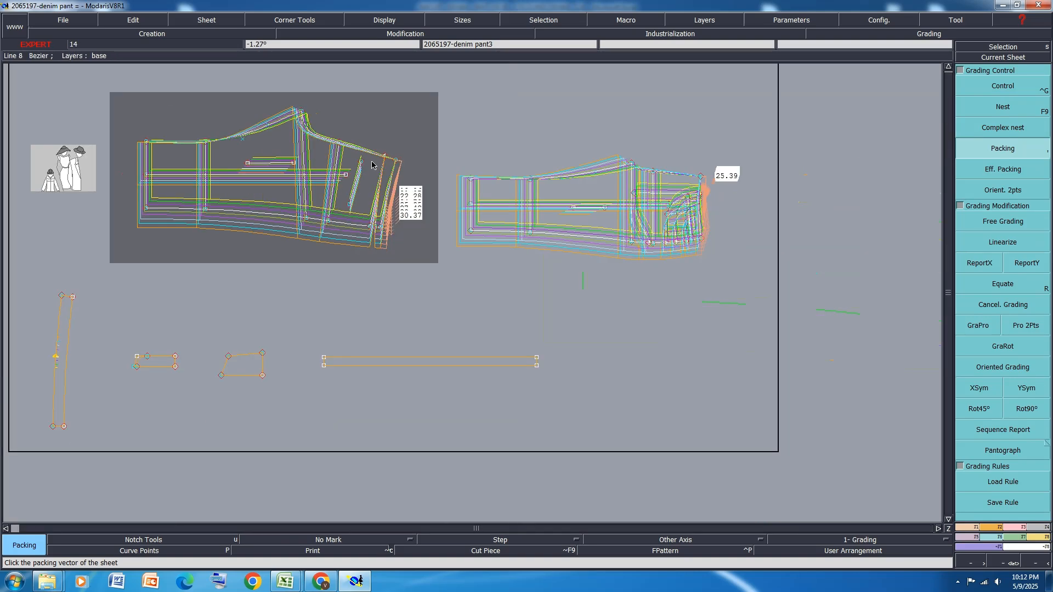
scroll(700, 254, up, 2)
Report the Y grading of the back panel's side-seam waist corner to the front panel's side-seam waist corner
click(1024, 262)
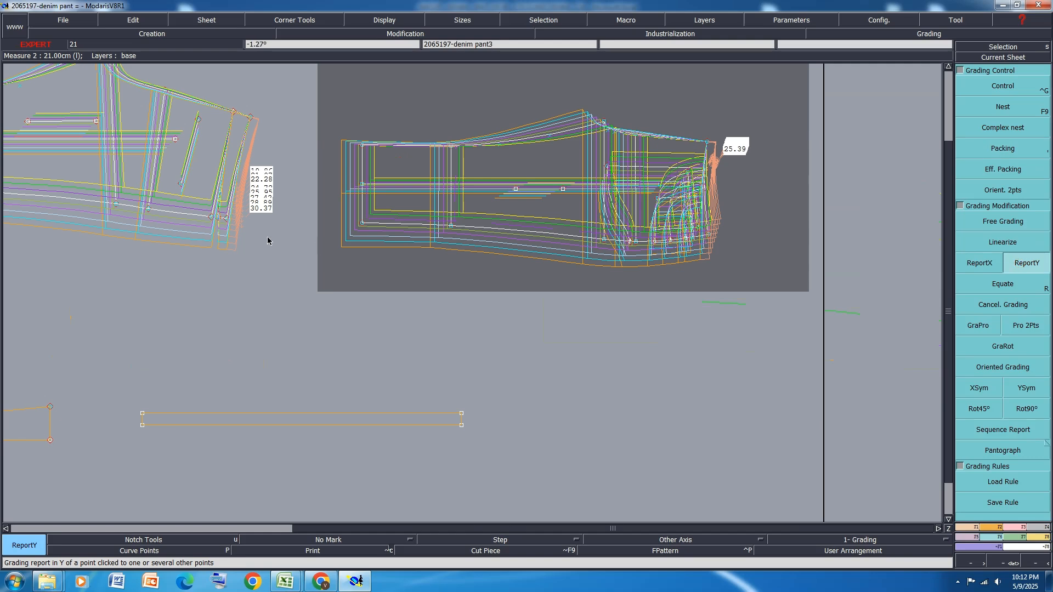
click(227, 220)
scroll(707, 233, up, 3)
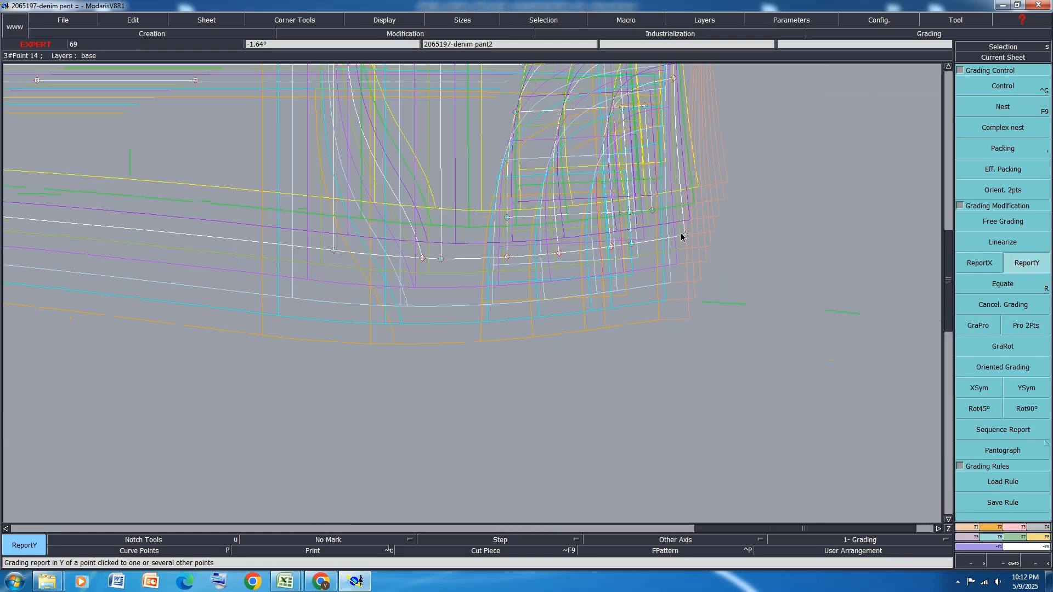
click(685, 237)
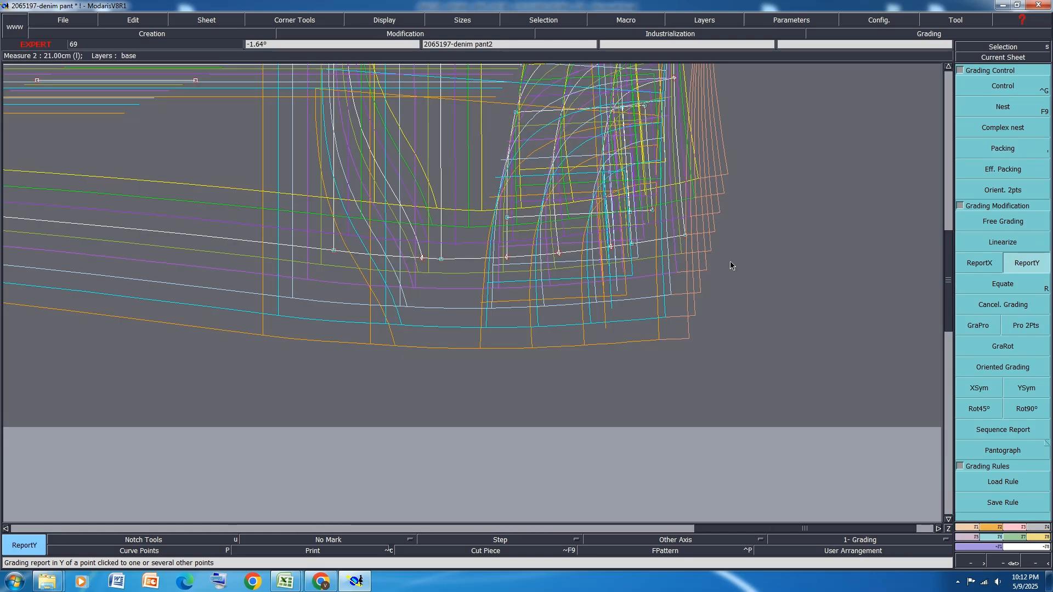
scroll(730, 263, down, 3)
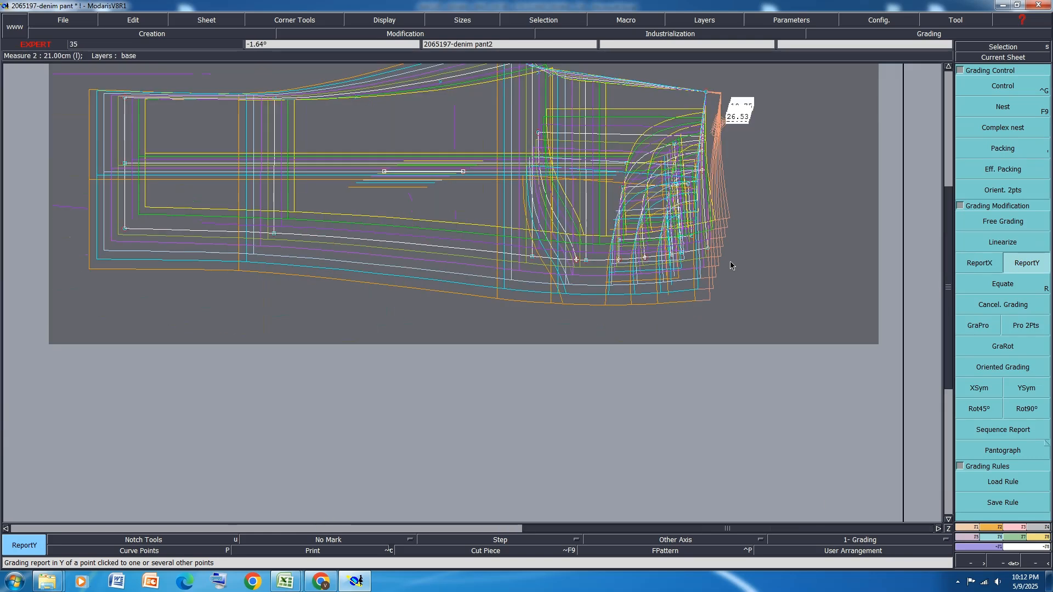
Cancel the packing on the front and back panels to restore their original nest alignment
click(1003, 149)
click(797, 202)
scroll(679, 315, up, 2)
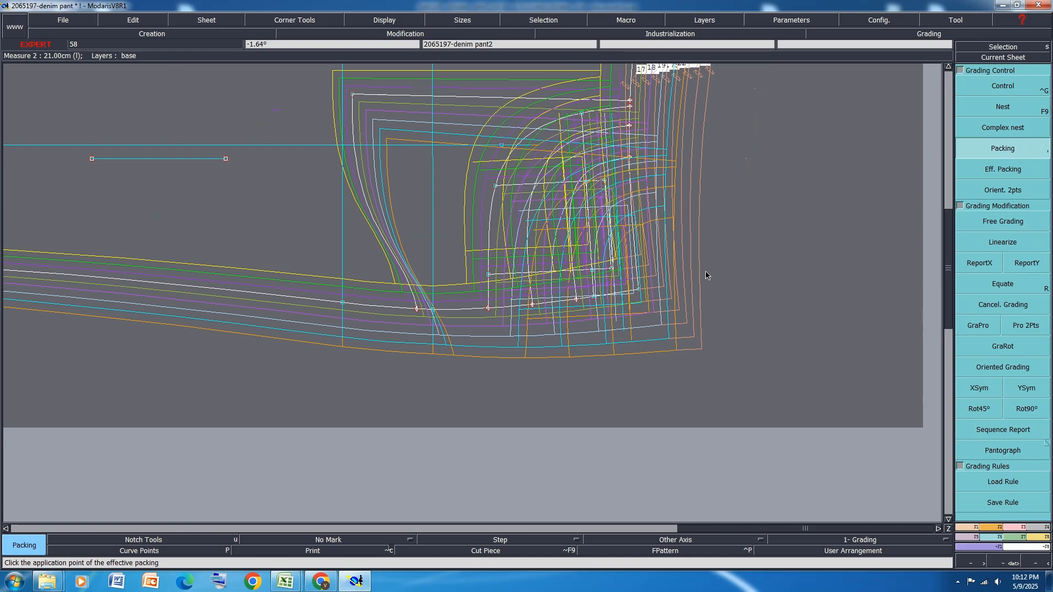
scroll(670, 275, down, 4)
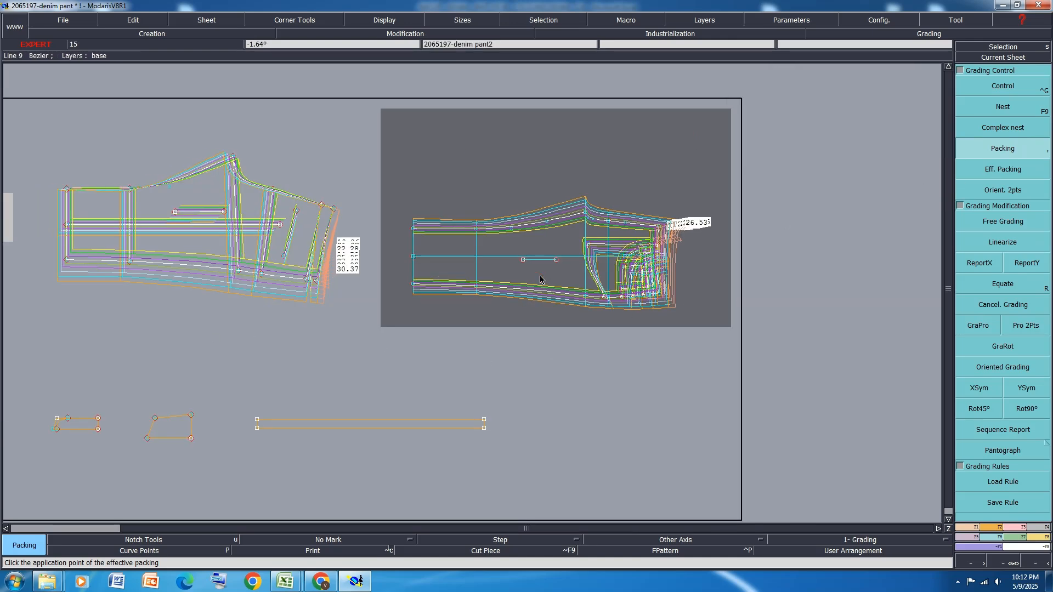
scroll(202, 173, up, 3)
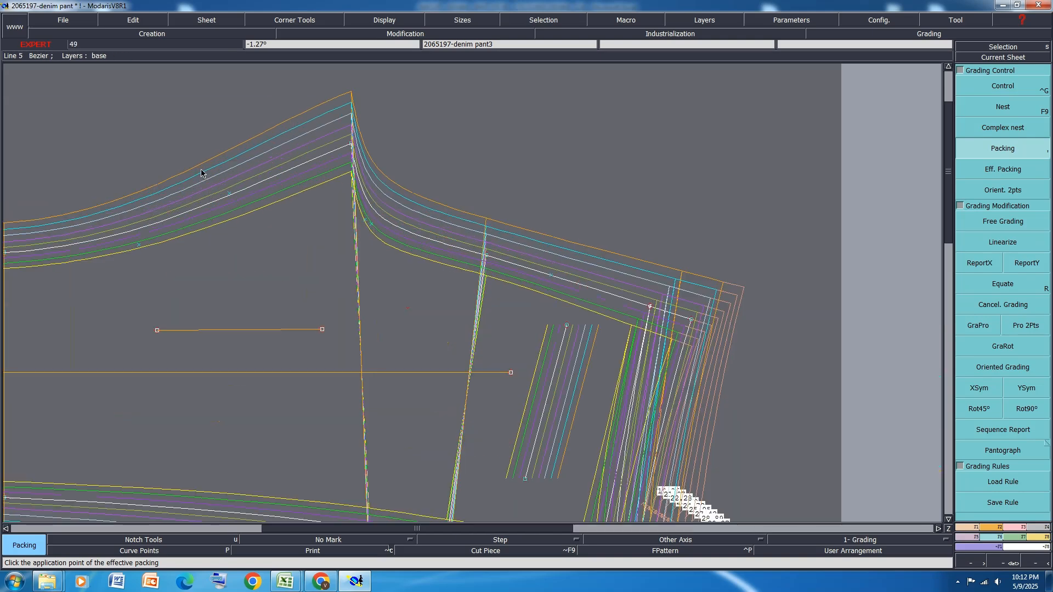
Measure the back rise length from the crotch point to the waist corner, list it for all sizes, and move the table clear of the panel
click(351, 145)
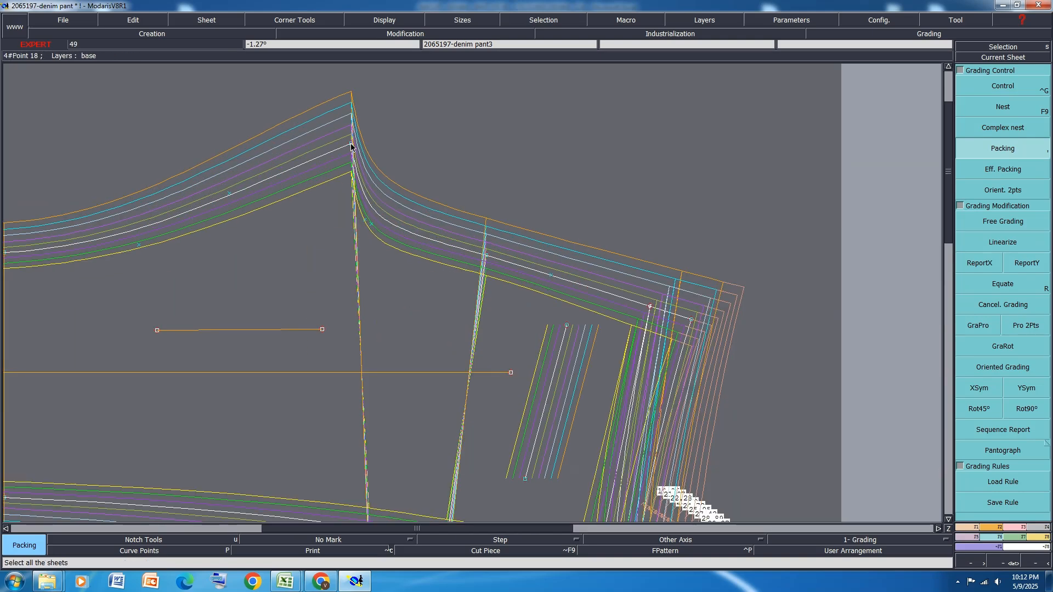
click(351, 147)
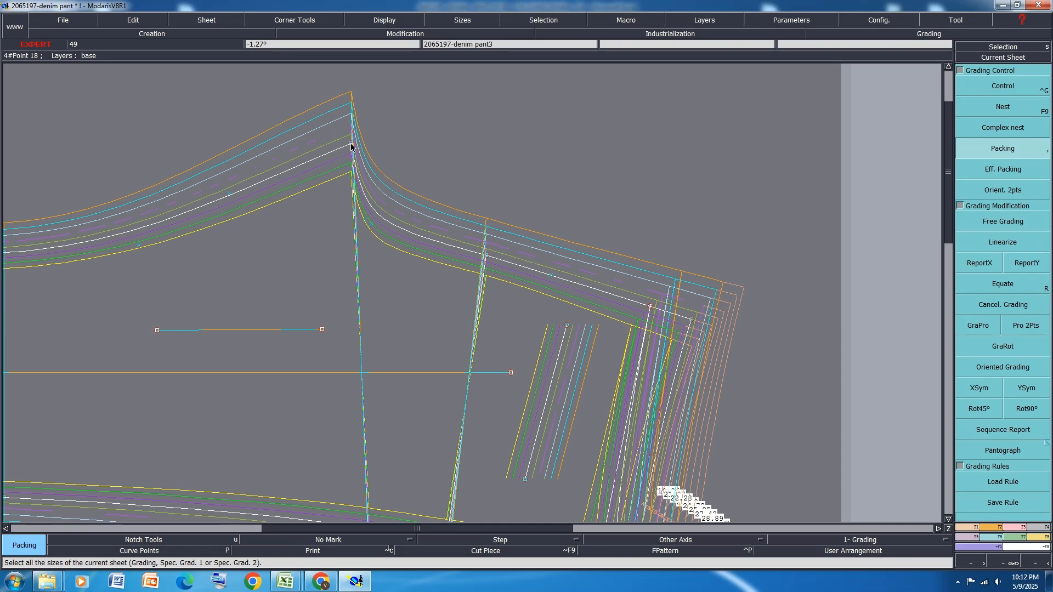
click(351, 147)
click(351, 145)
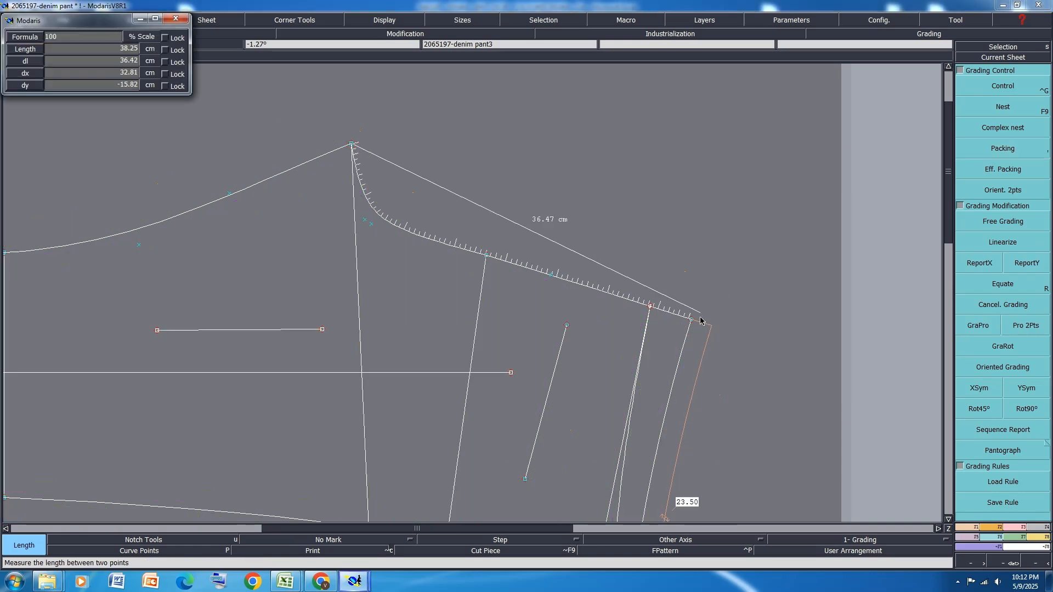
click(691, 320)
click(691, 322)
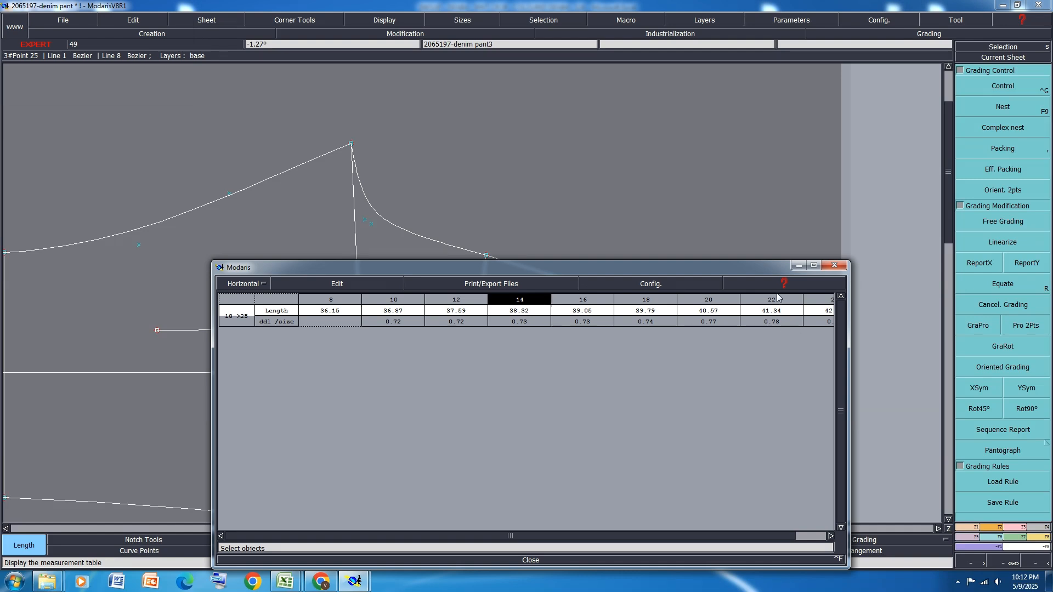
drag(743, 265, 587, 403)
scroll(656, 196, down, 2)
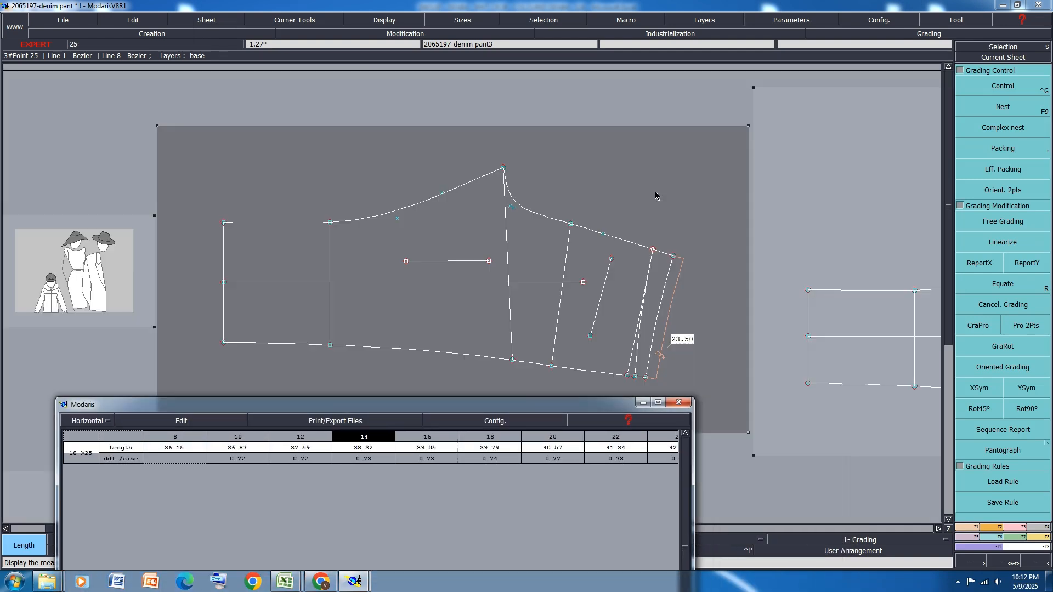
Set the back waist corner's ddx grading to 0.80 between sizes 8 and 18 and 0.90 between sizes 18 and 24
key(F9)
click(998, 88)
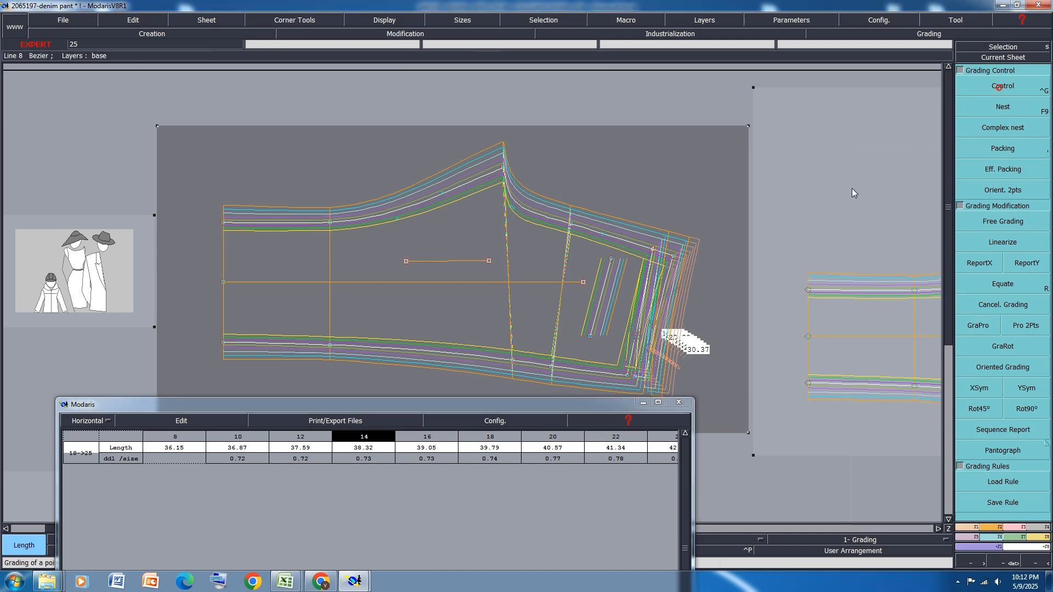
scroll(679, 266, up, 2)
click(668, 241)
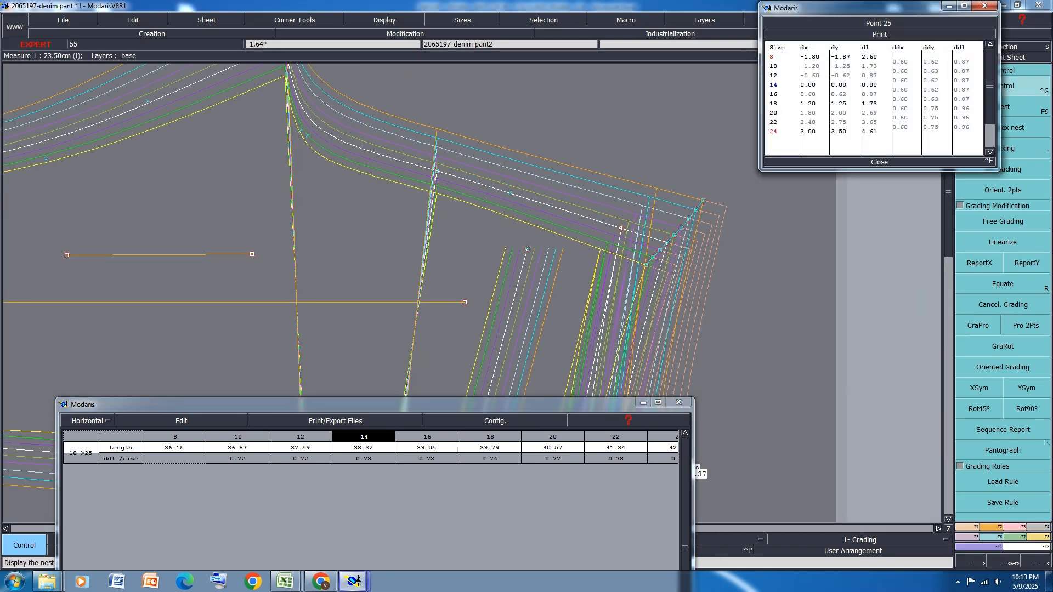
drag(905, 66, 909, 99)
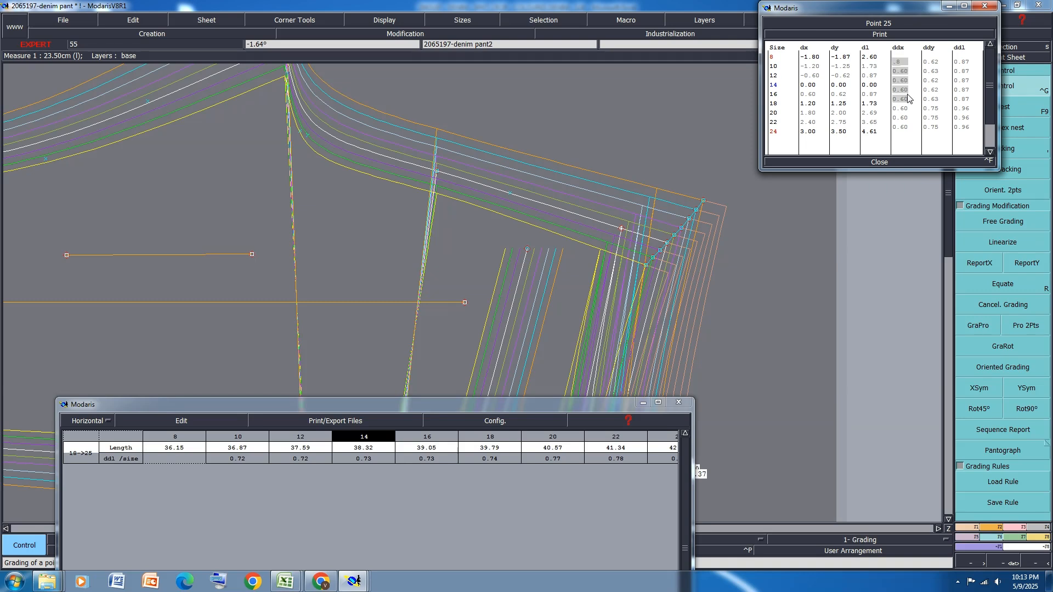
text(.8)
key(Return)
drag(908, 112, 906, 130)
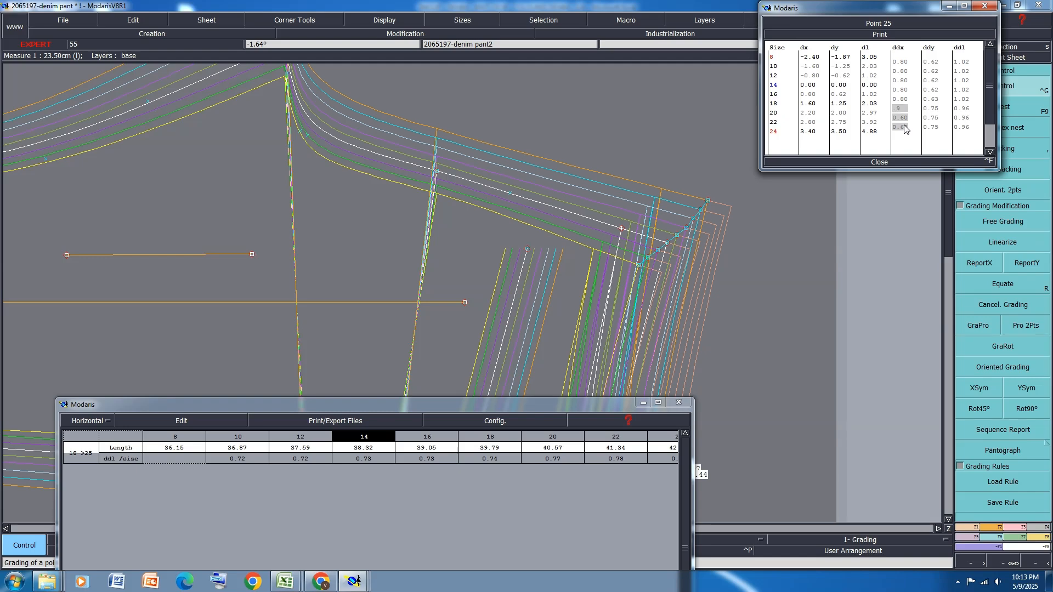
key(Return)
click(880, 162)
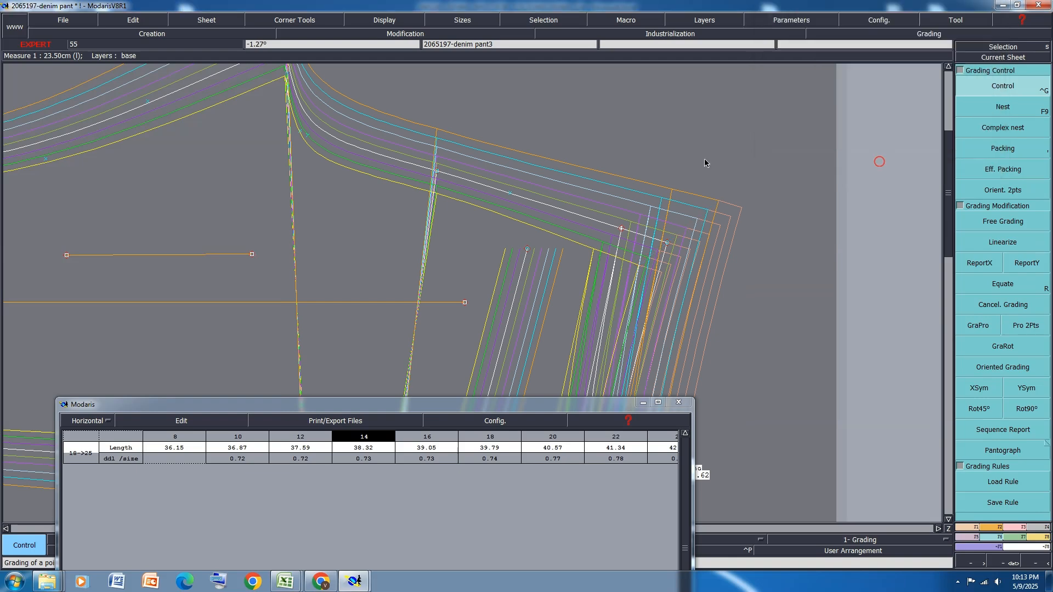
Mirror the back waist line across a symmetry axis along the rise's waist end, check the graded join, and undo the mirroring
scroll(704, 159, down, 2)
scroll(685, 212, up, 2)
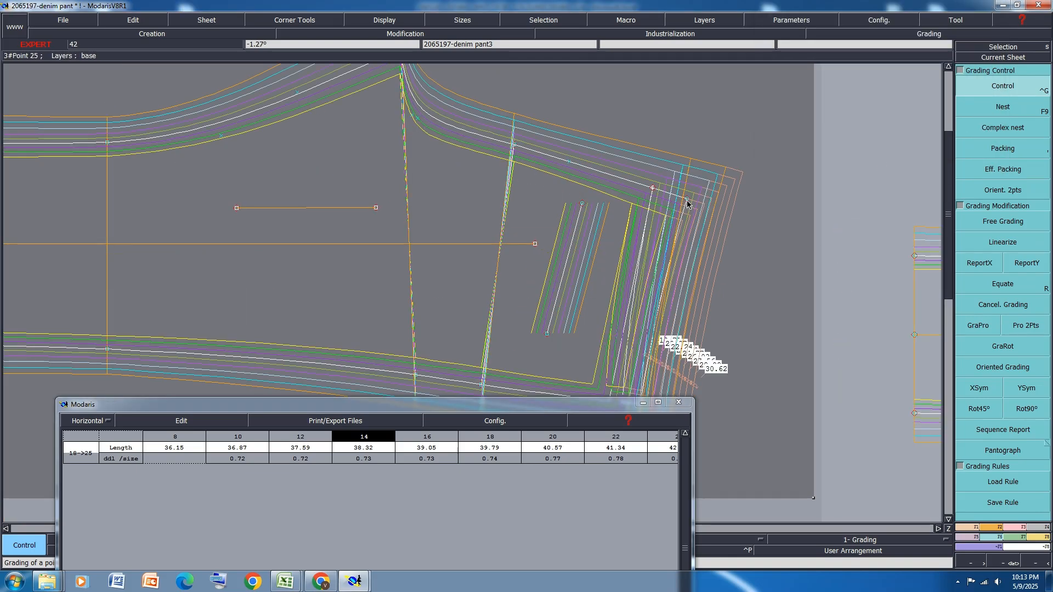
key(shift+s)
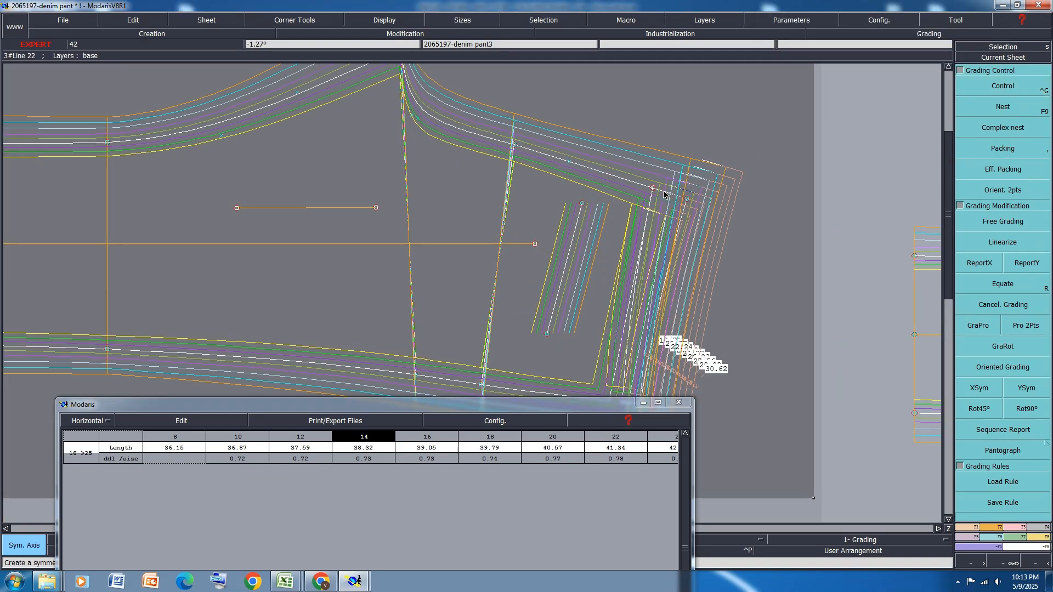
click(664, 192)
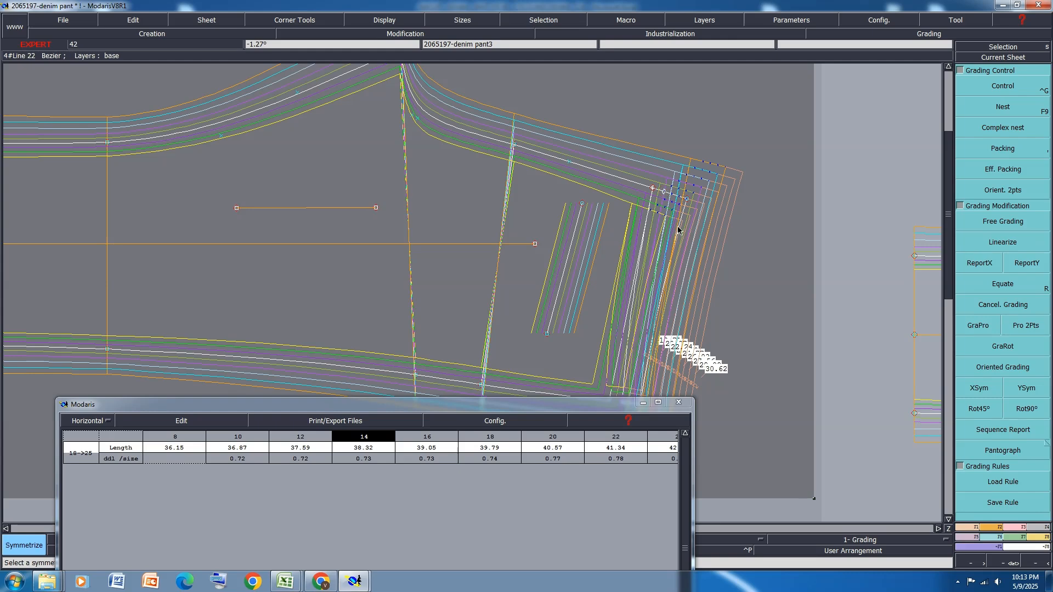
scroll(709, 192, down, 2)
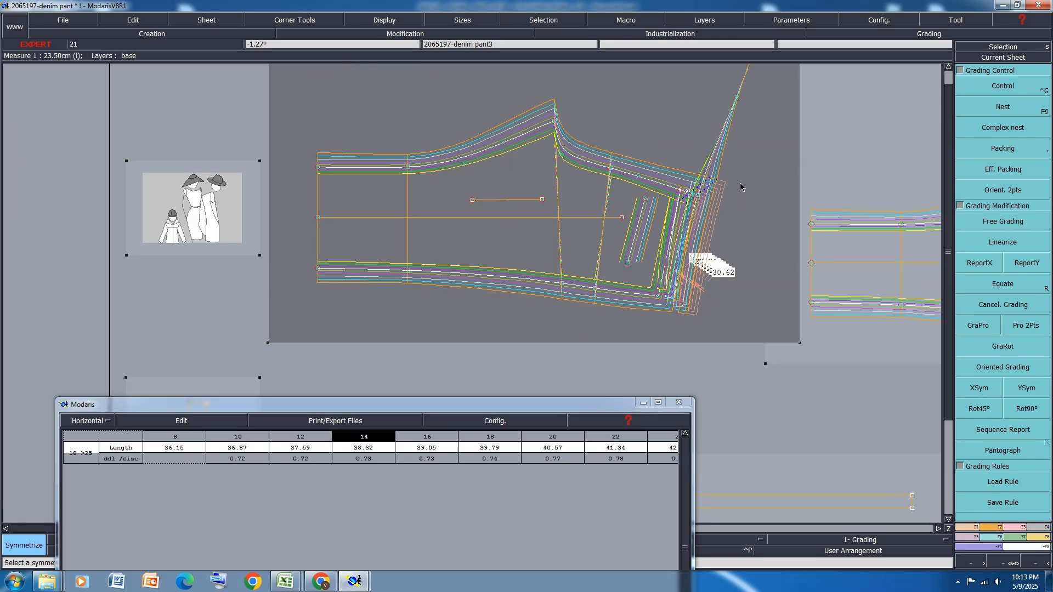
scroll(740, 211, up, 1)
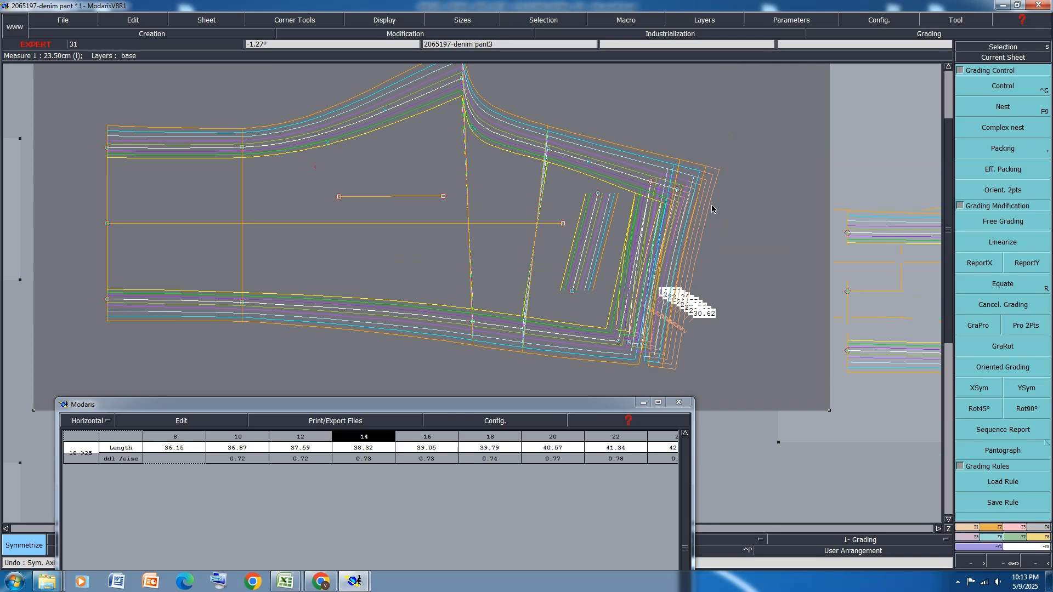
Move the back waist corner's grade points for sizes 12, 10 and 8 to about dx/dy -0.76/-0.35, -1.41/-0.66 and -2.16/-1.12
scroll(712, 209, up, 2)
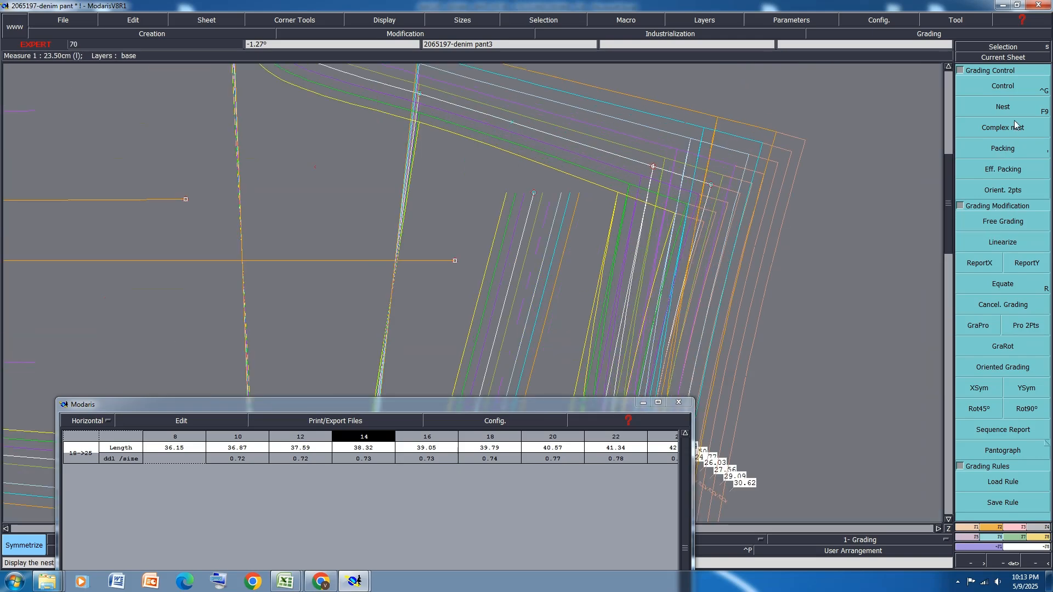
click(1003, 86)
click(709, 185)
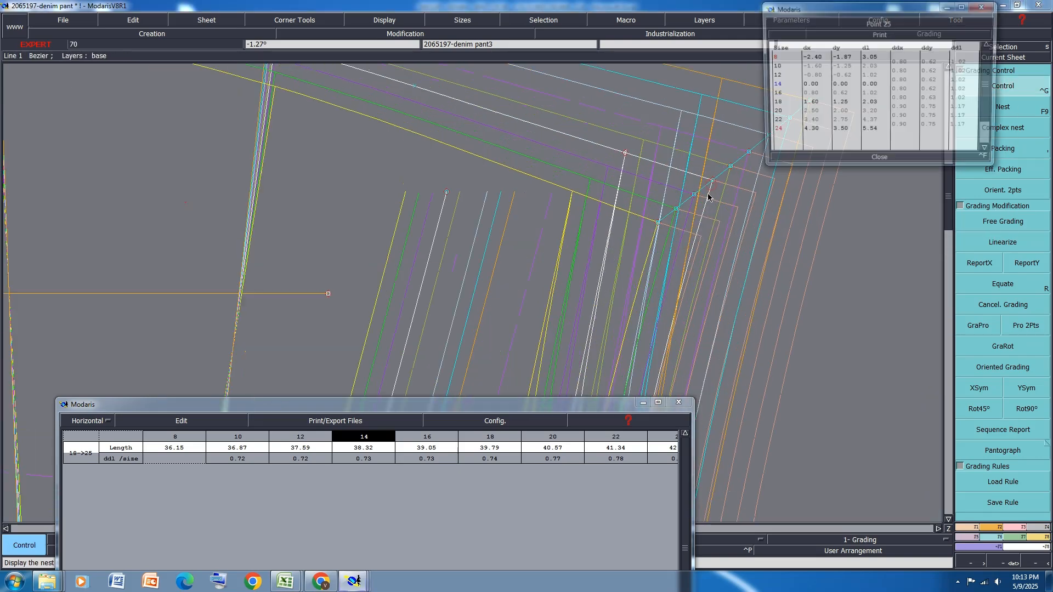
click(659, 218)
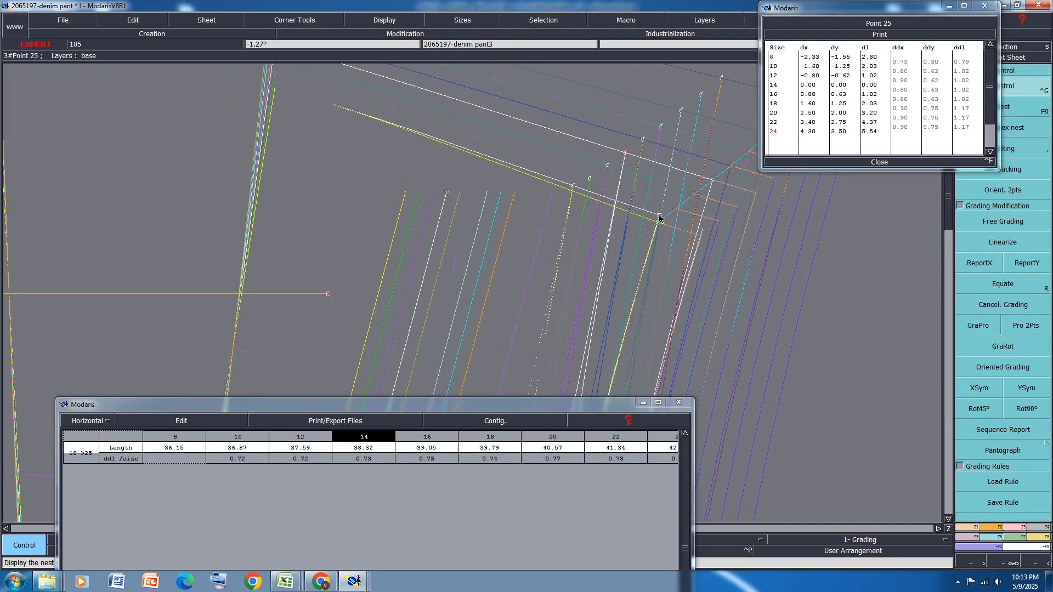
key(ctrl+z)
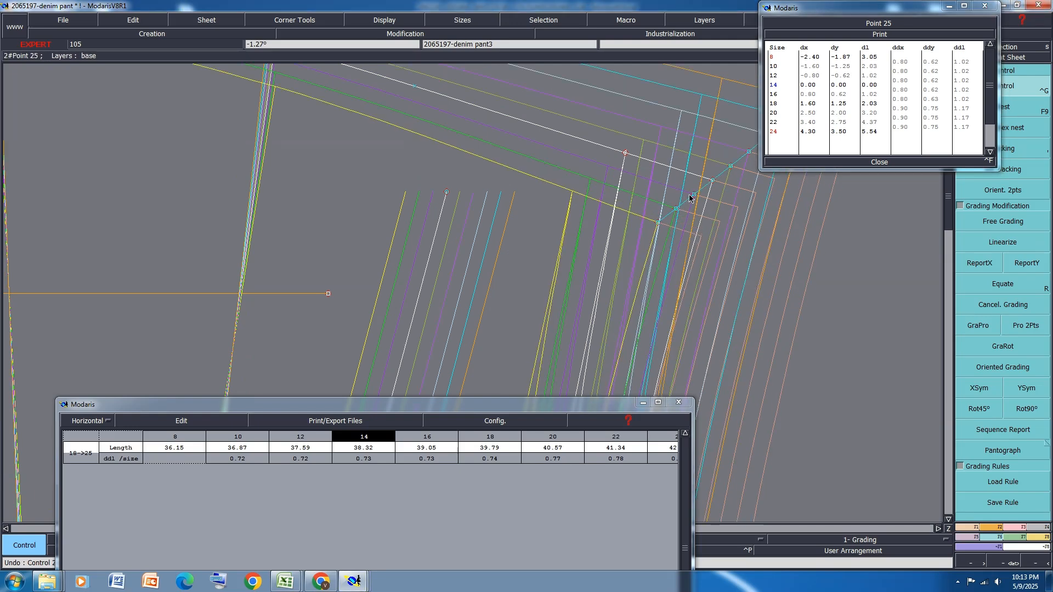
click(693, 193)
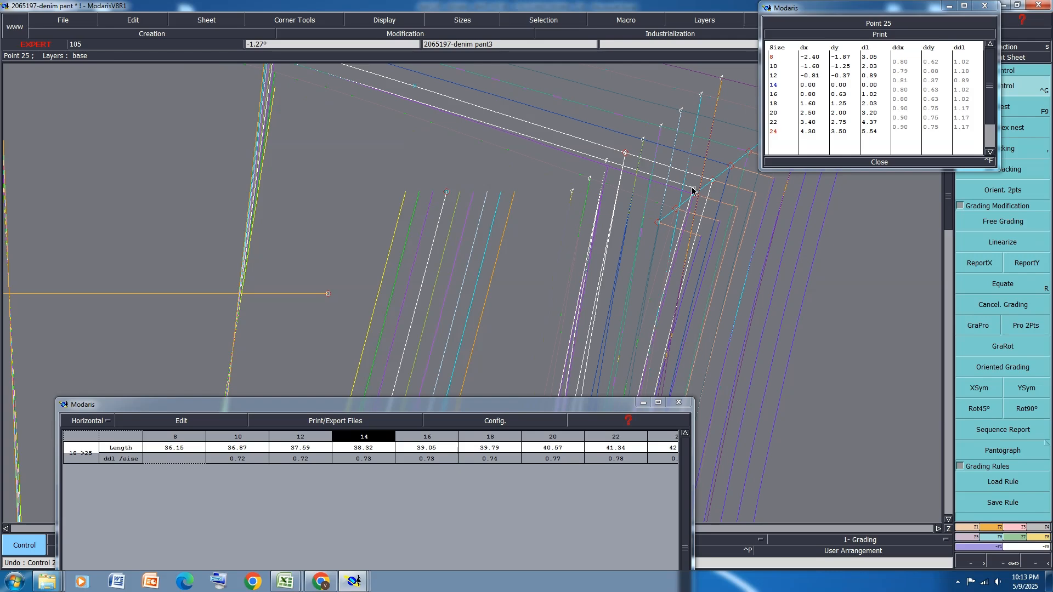
click(695, 189)
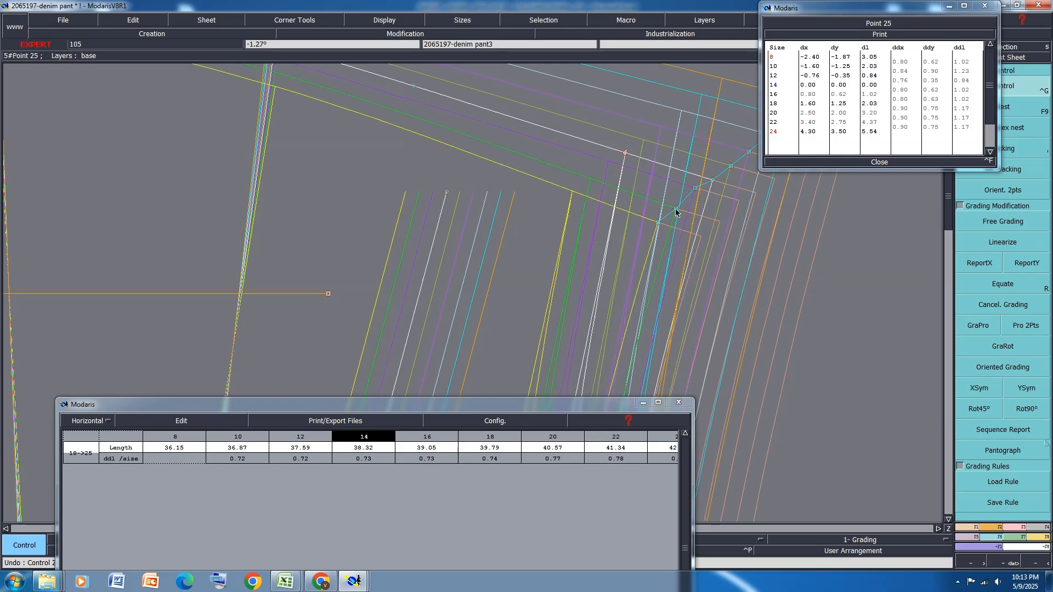
click(675, 209)
click(680, 196)
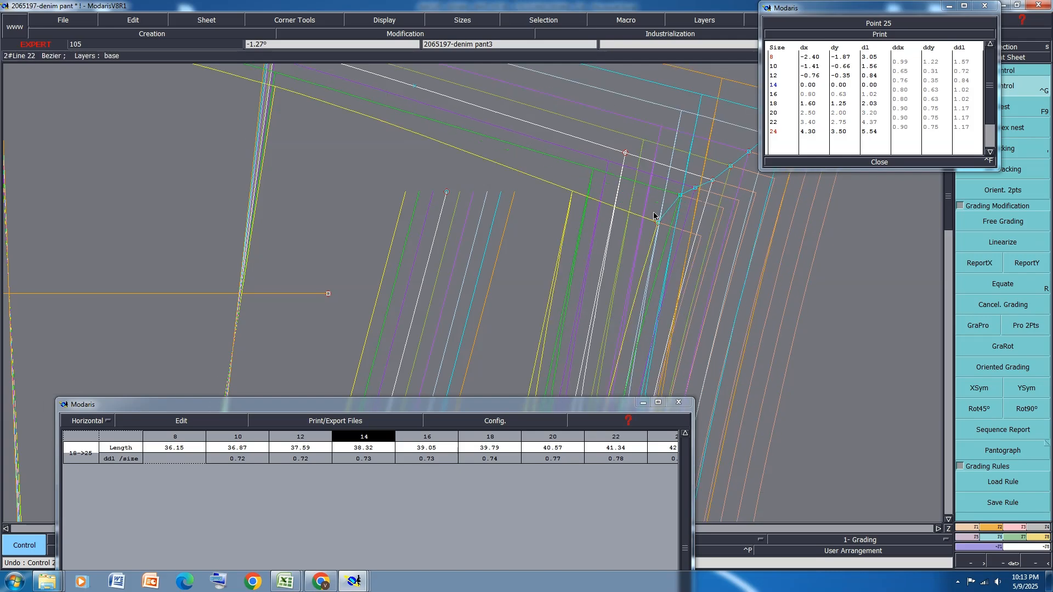
click(656, 225)
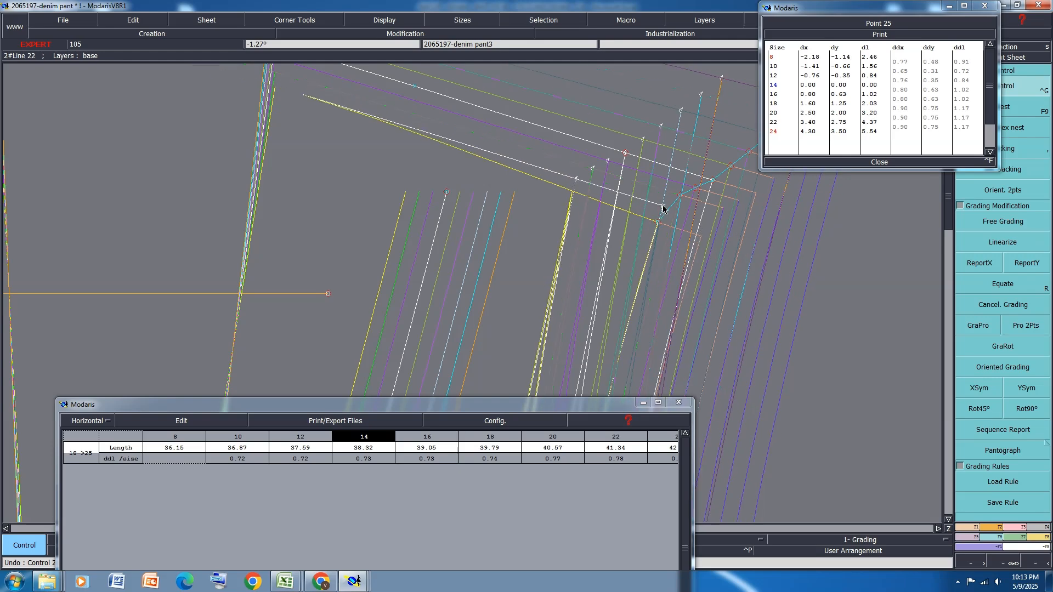
click(663, 206)
Move the back waist corner's points for sizes 16 to 24 to dx about 0.74, 1.49, 2.32, 3.18, 4.06 and dy 0.34, 0.88, 1.39, 1.99, 2.70
scroll(532, 210, down, 5)
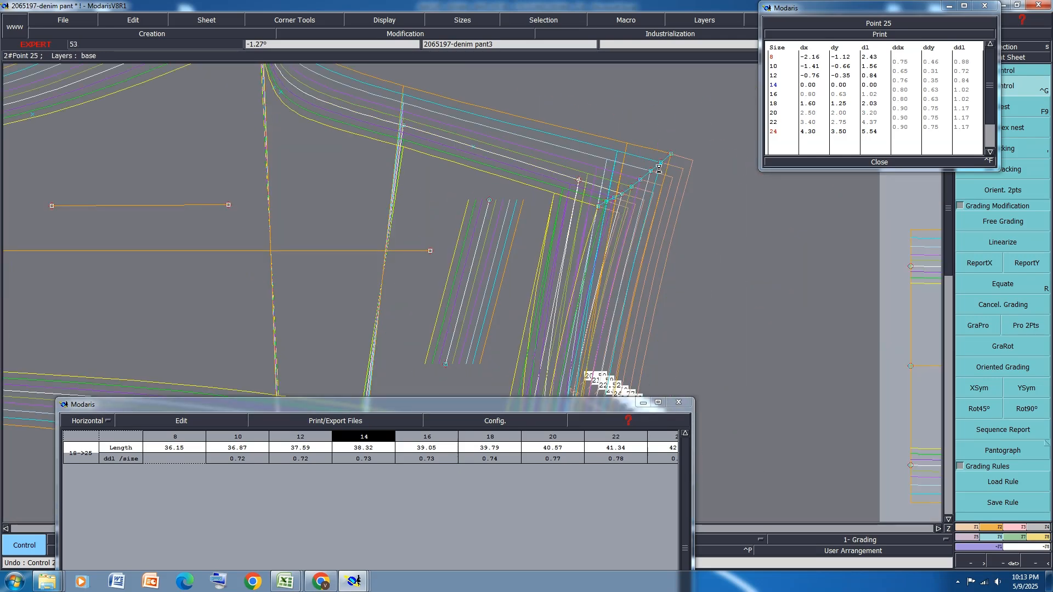
scroll(648, 179, up, 6)
click(601, 205)
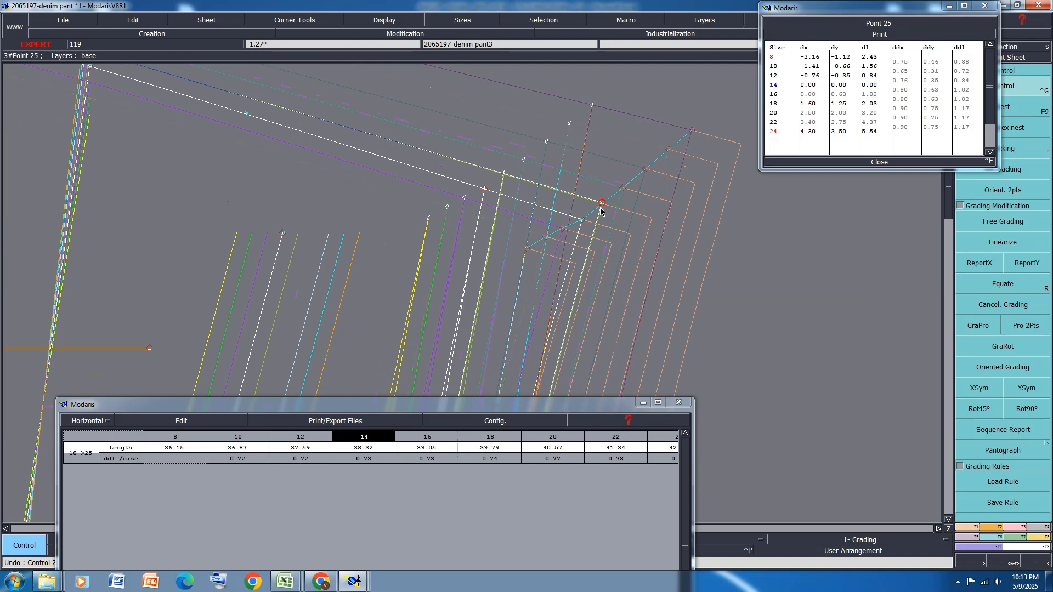
click(623, 188)
click(620, 197)
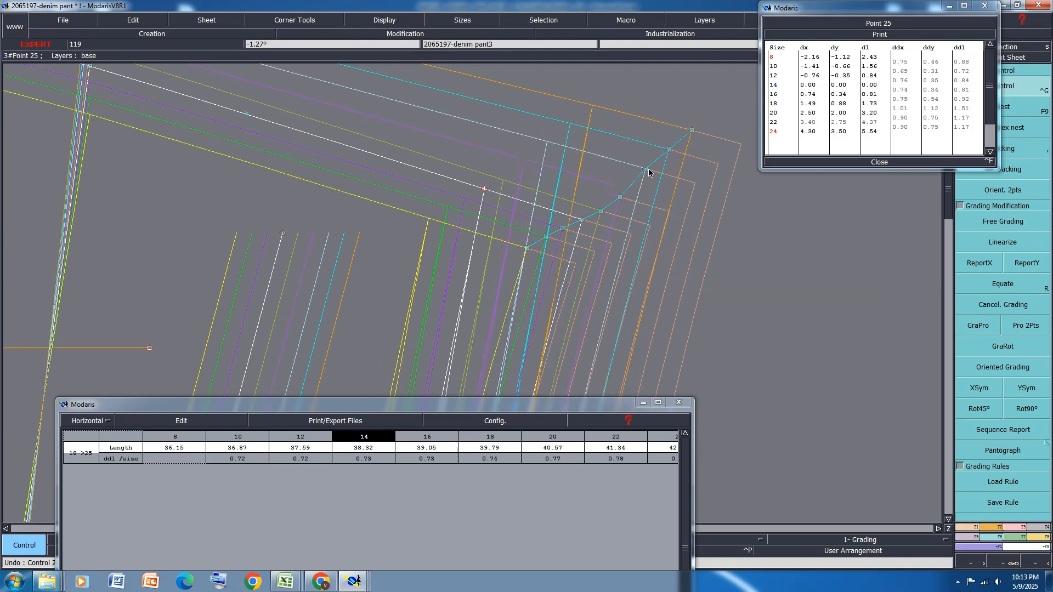
click(645, 170)
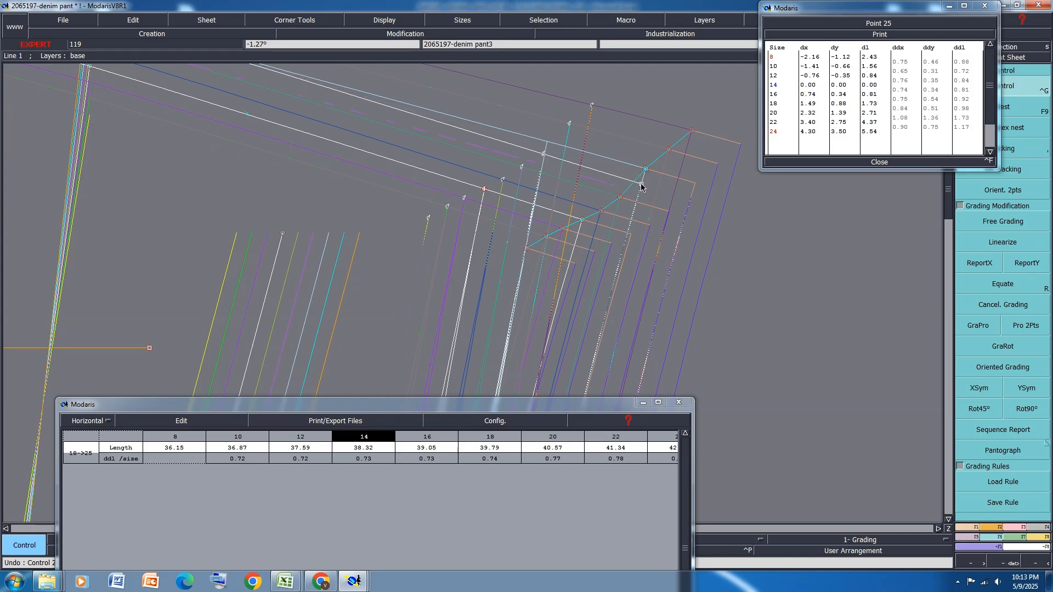
click(641, 184)
click(666, 153)
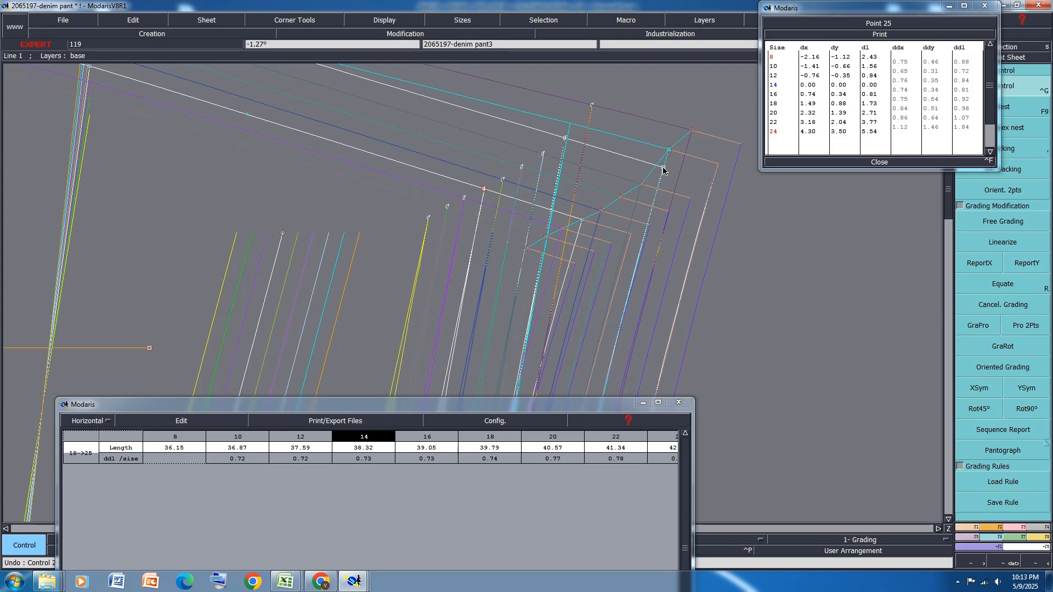
click(663, 170)
click(692, 131)
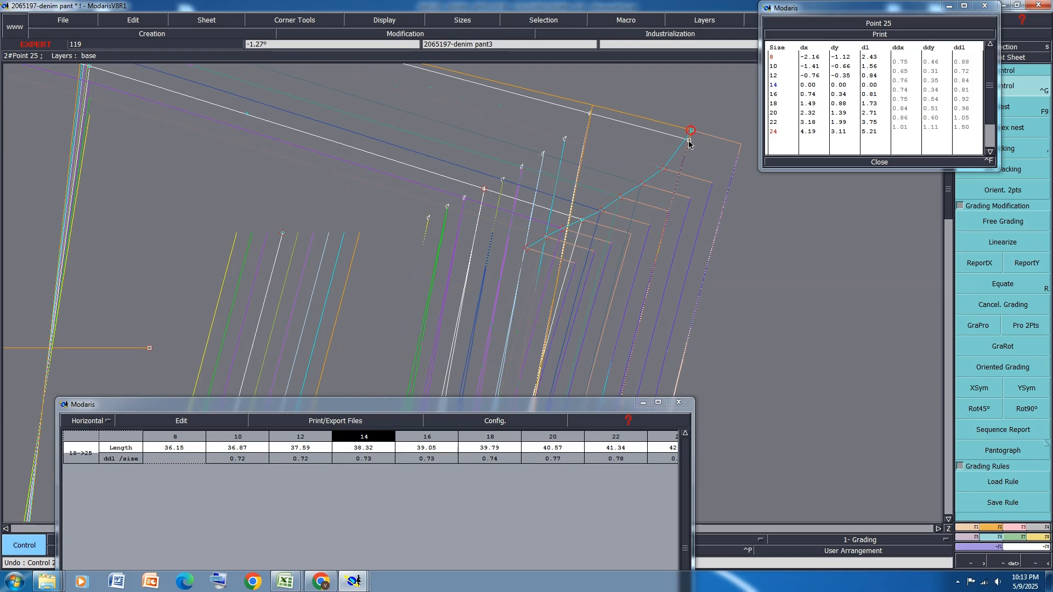
click(686, 152)
click(686, 151)
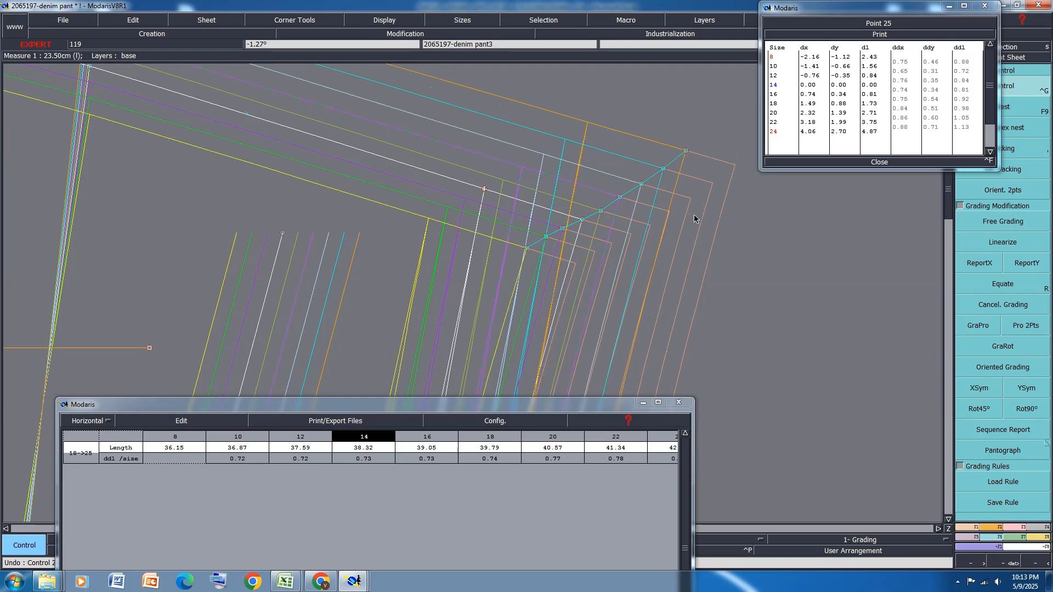
Measure the back rise length from the crotch point to the adjusted waist corner and review the values for every size
scroll(698, 219, down, 2)
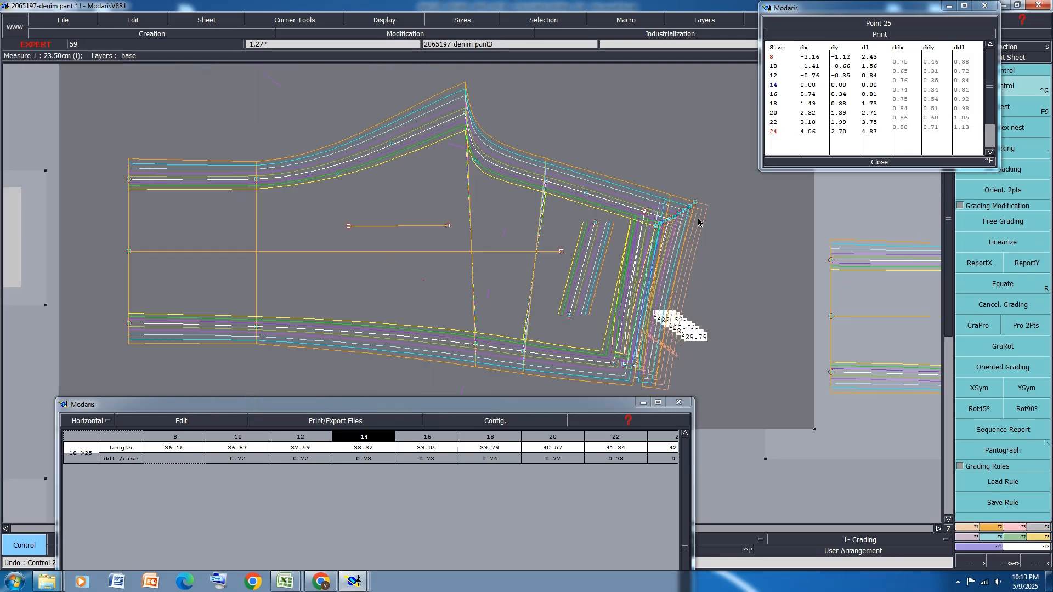
key(l)
click(466, 115)
scroll(670, 219, up, 5)
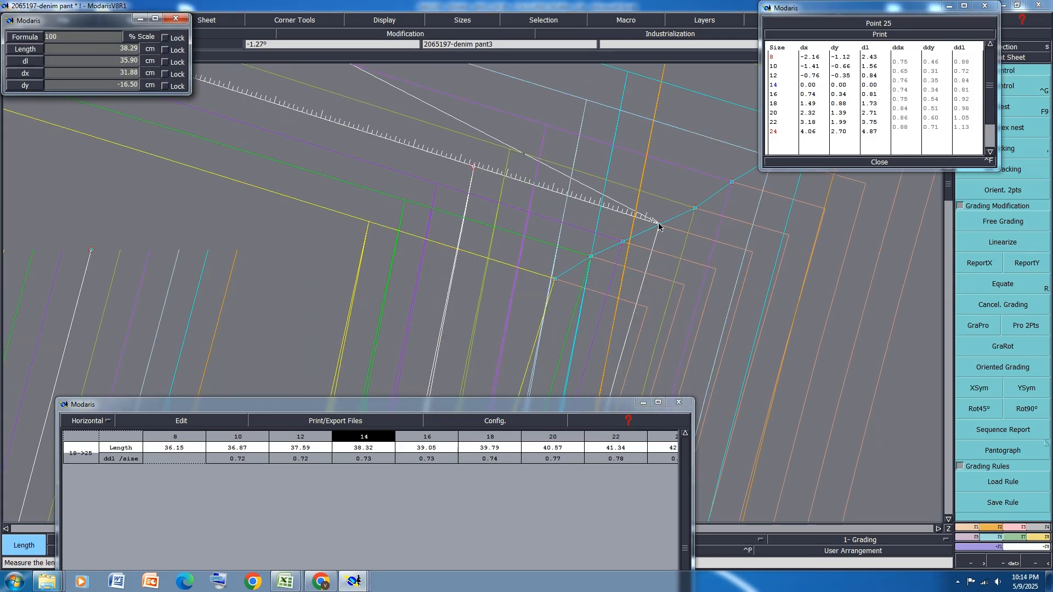
click(659, 225)
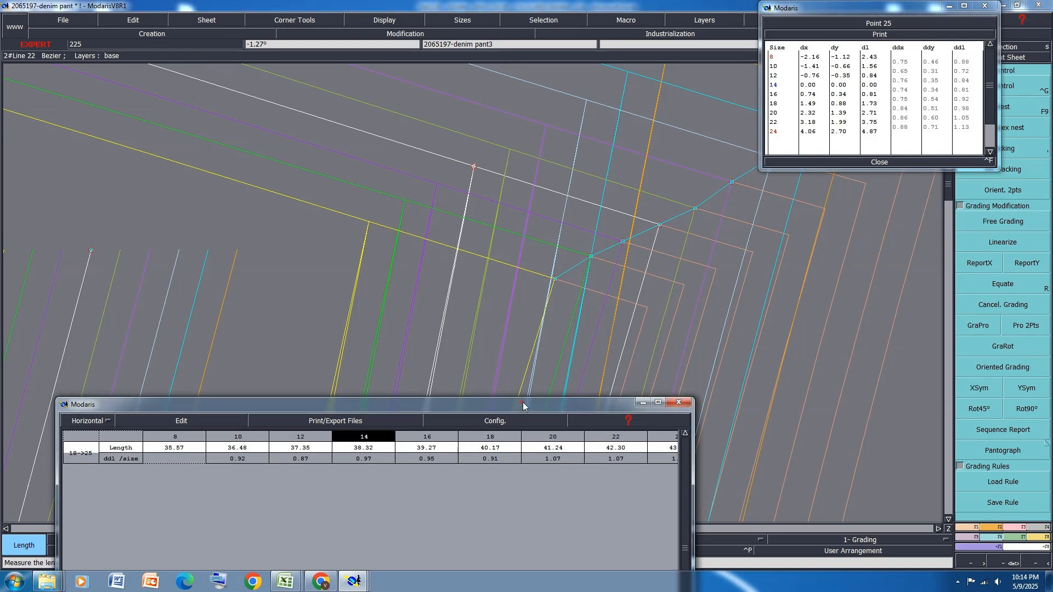
drag(523, 403, 534, 299)
click(686, 568)
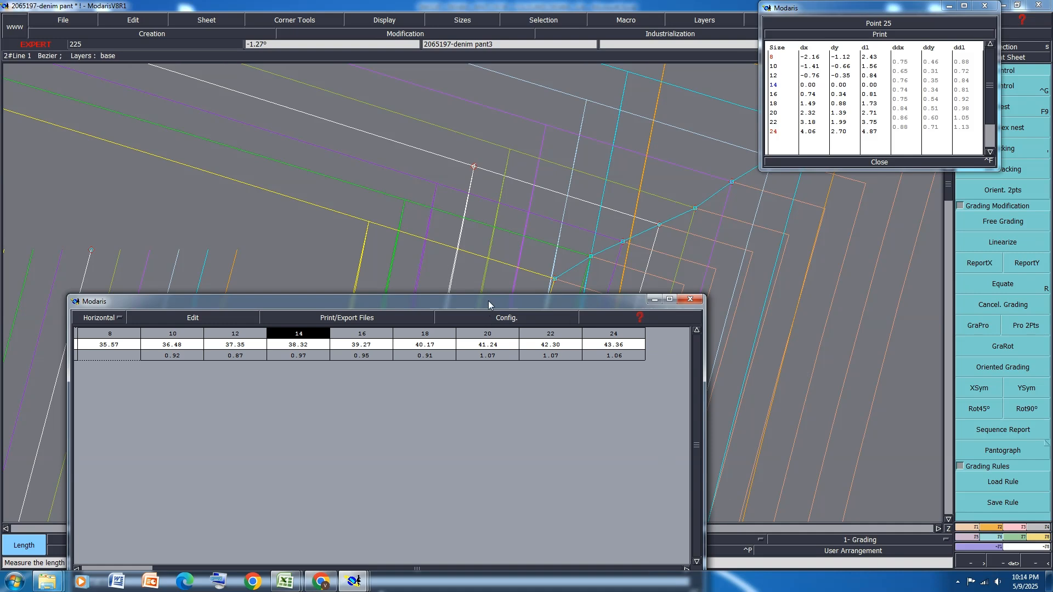
drag(488, 301, 434, 427)
Set the back waist corner's ddx grading to 0.90 between sizes 8 and 18
click(1036, 89)
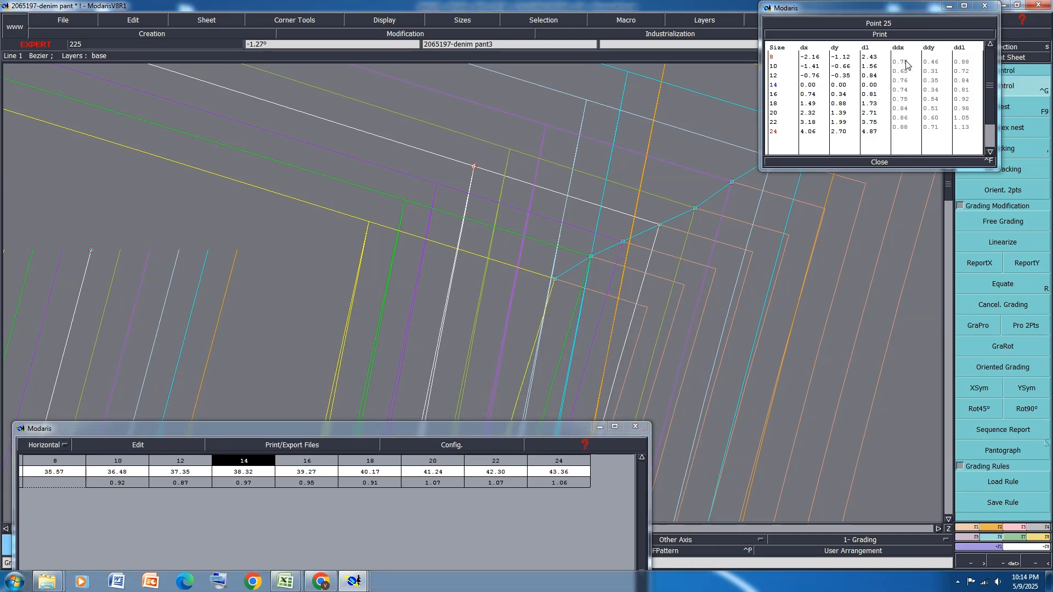
drag(906, 65, 909, 101)
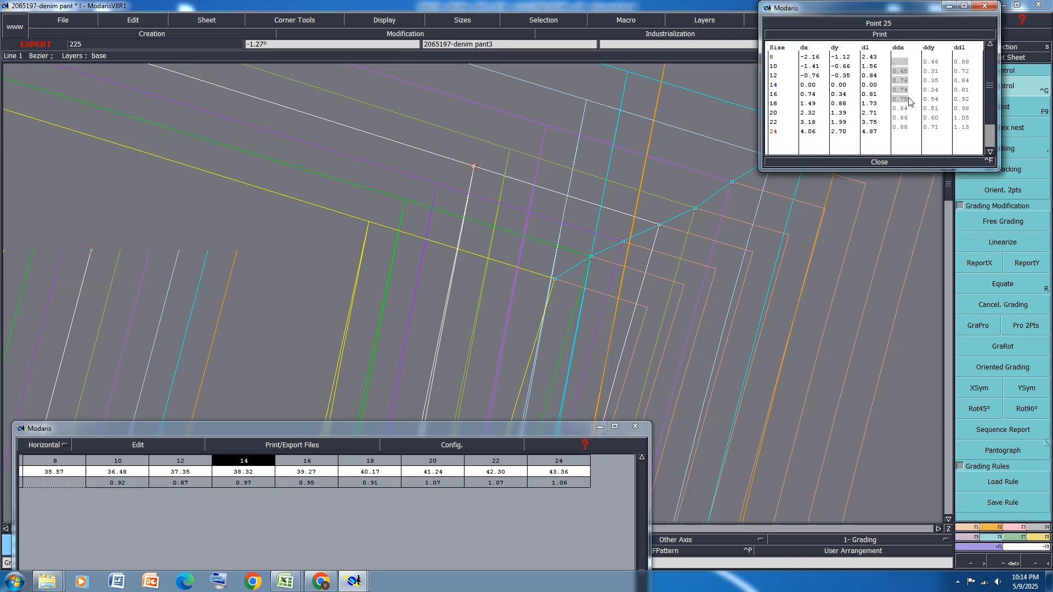
text(.9)
key(Return)
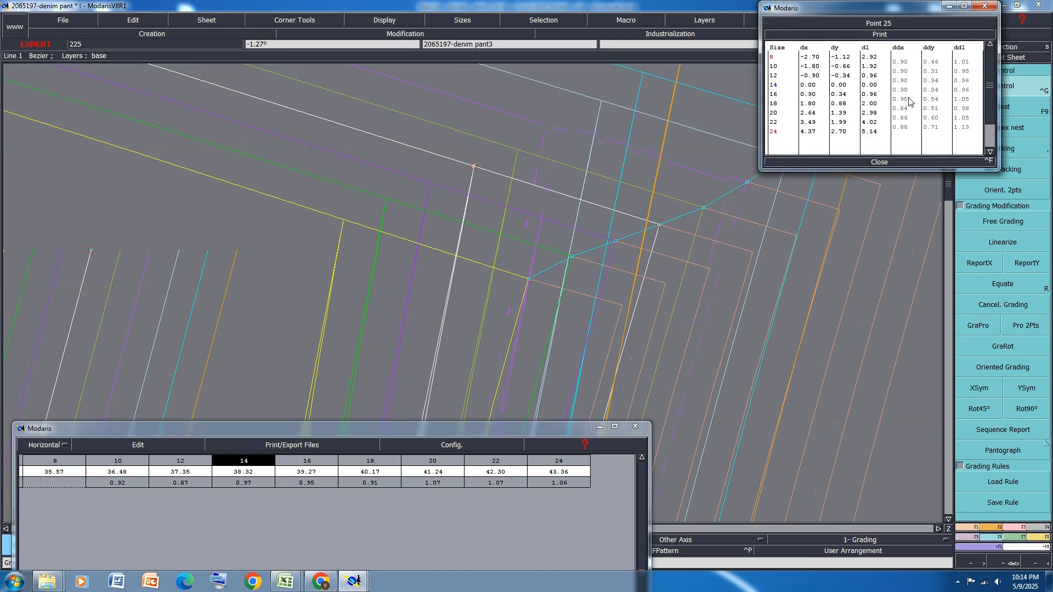
Set the back waist corner's ddx grading to 1.00 between sizes 18 and 24 and 0.80 between sizes 8 and 18
drag(905, 113, 905, 130)
text(1)
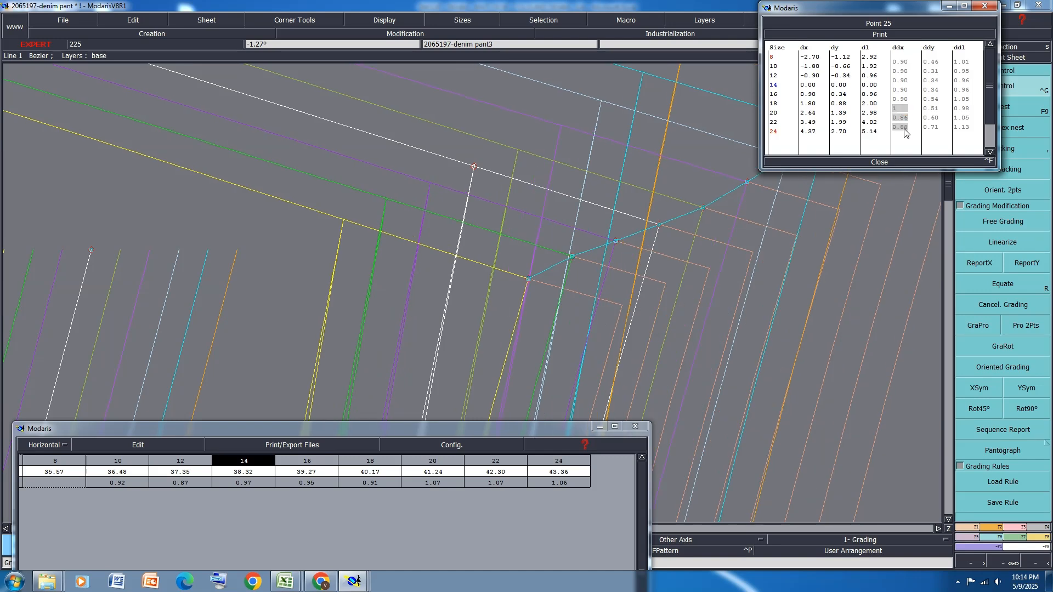
key(Return)
drag(902, 66, 904, 101)
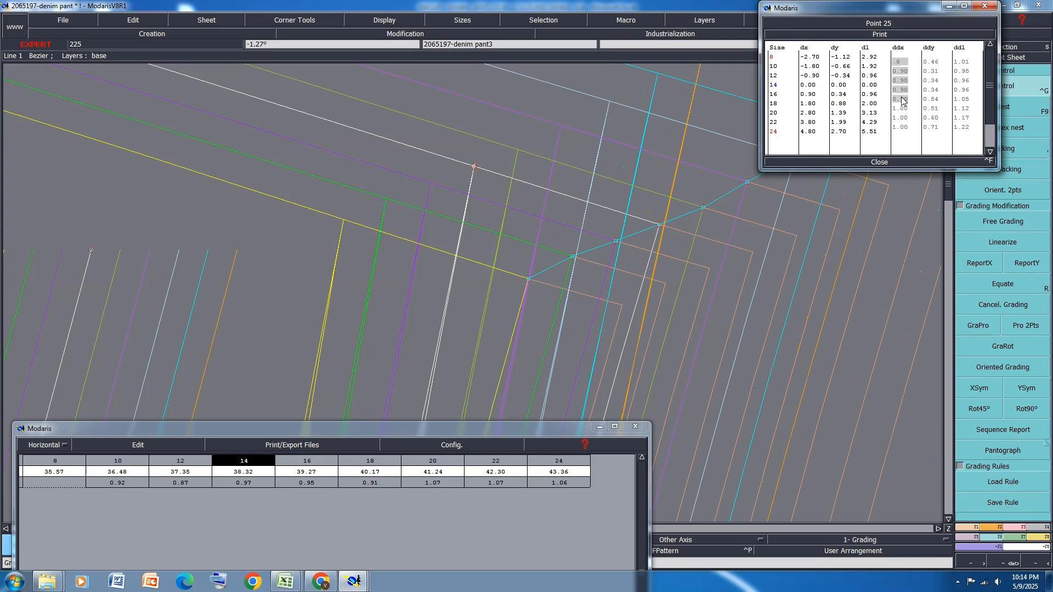
text(.8)
key(Return)
click(878, 162)
Remeasure the back rise from crotch point to waist corner across all sizes, then empty the measurement table and put it away
scroll(743, 220, down, 6)
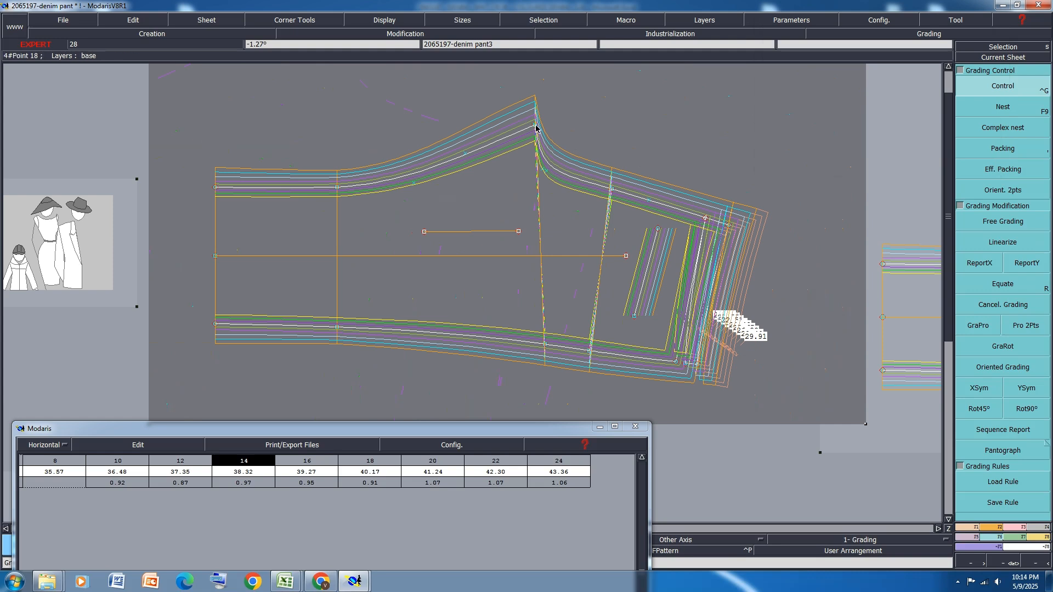
key(l)
click(536, 128)
click(729, 224)
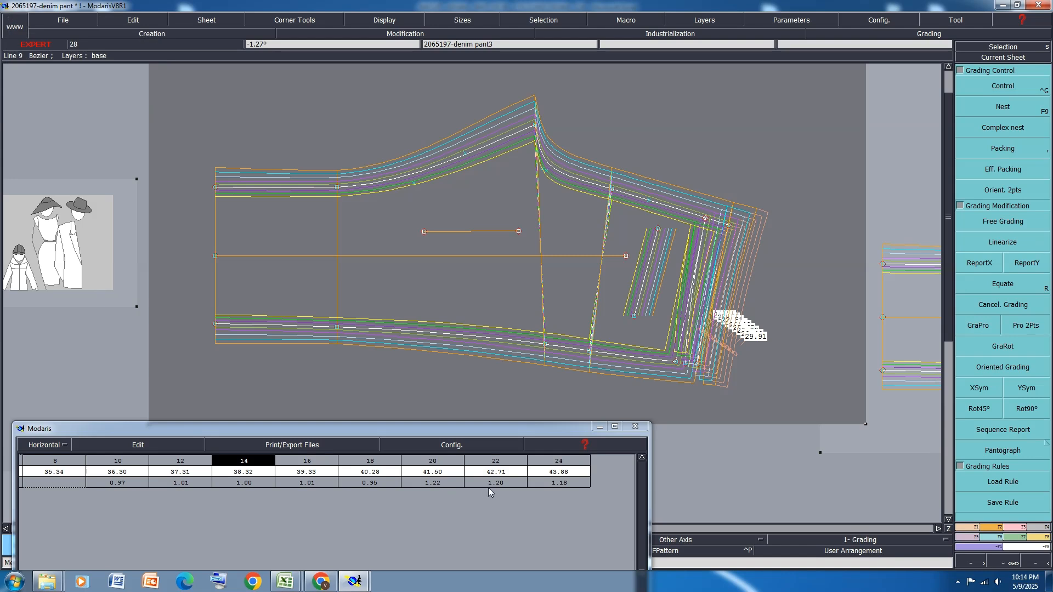
click(146, 447)
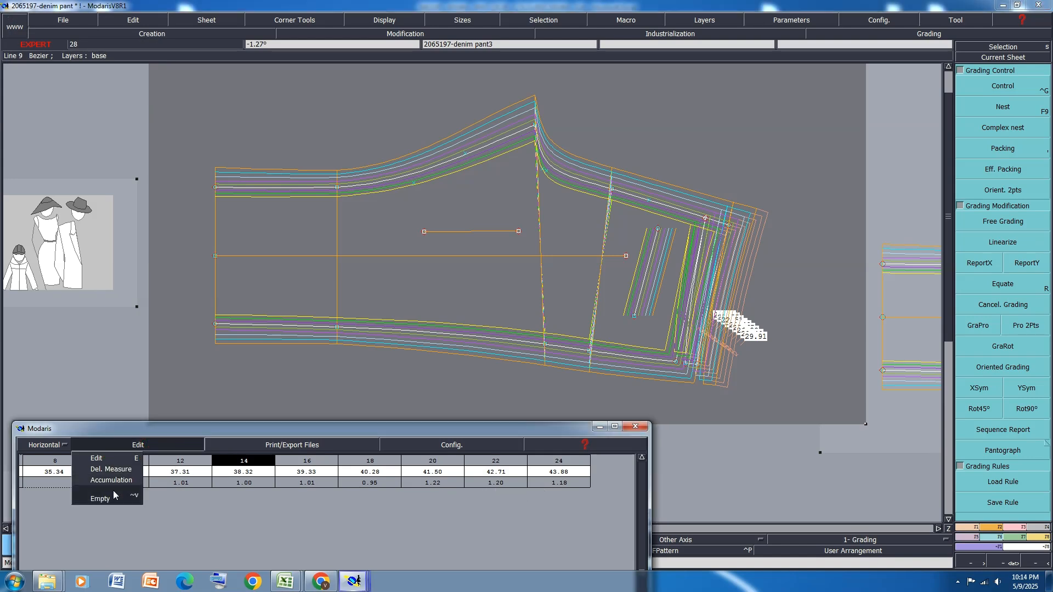
click(110, 489)
click(601, 429)
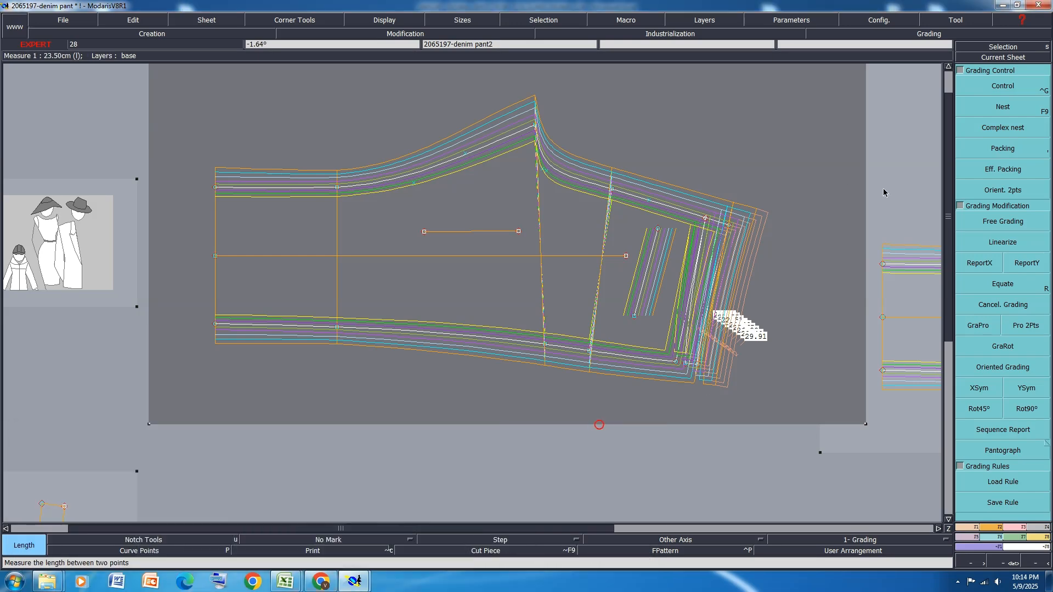
Arrange all sheets on the desk and pack the front and back panel nests at their rise-end waist corners
key(j)
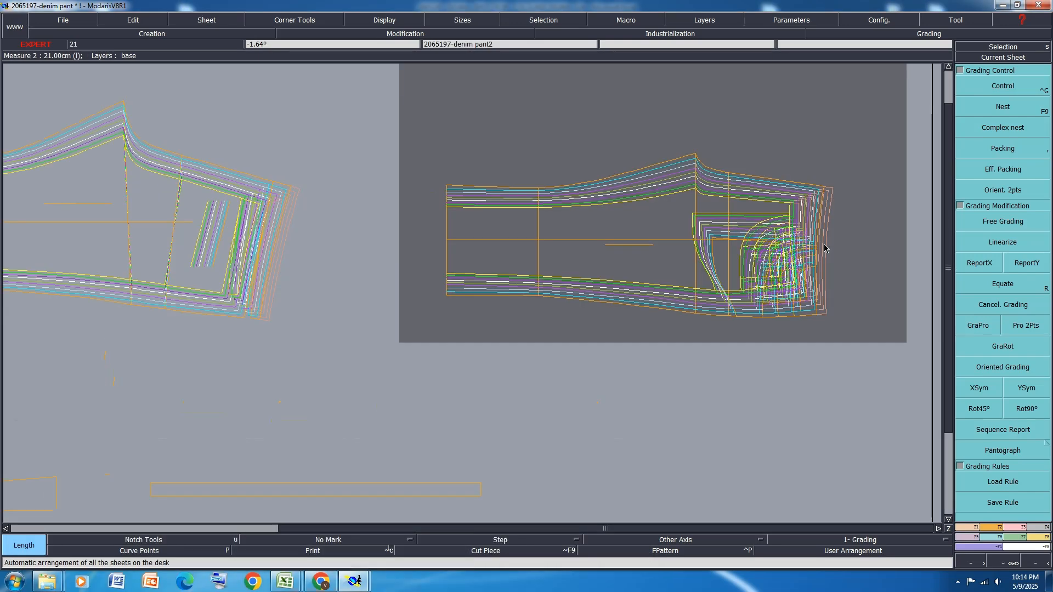
click(987, 151)
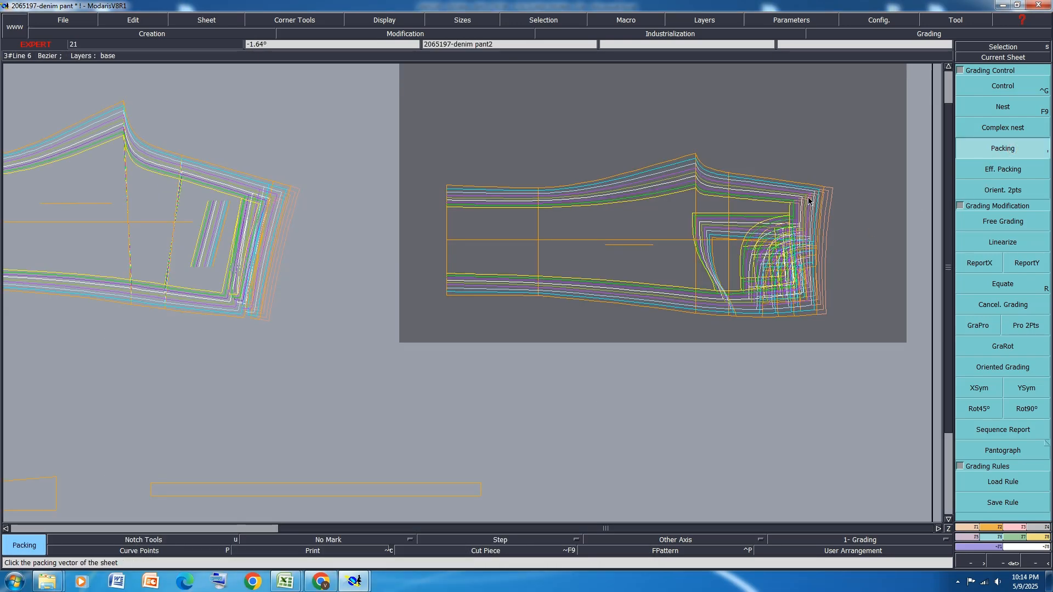
scroll(809, 200, up, 3)
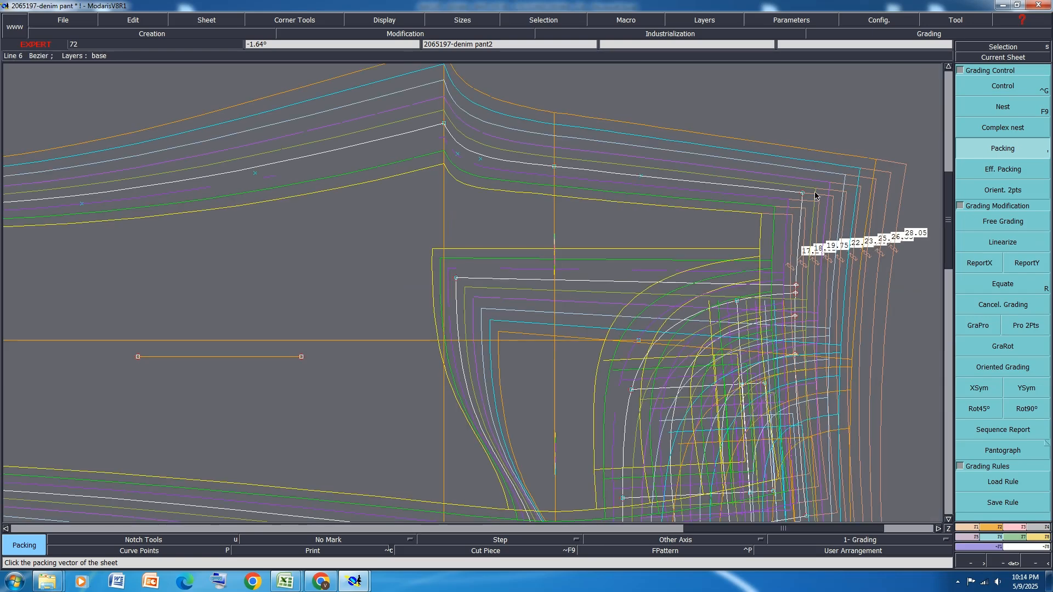
click(803, 192)
scroll(825, 159, down, 2)
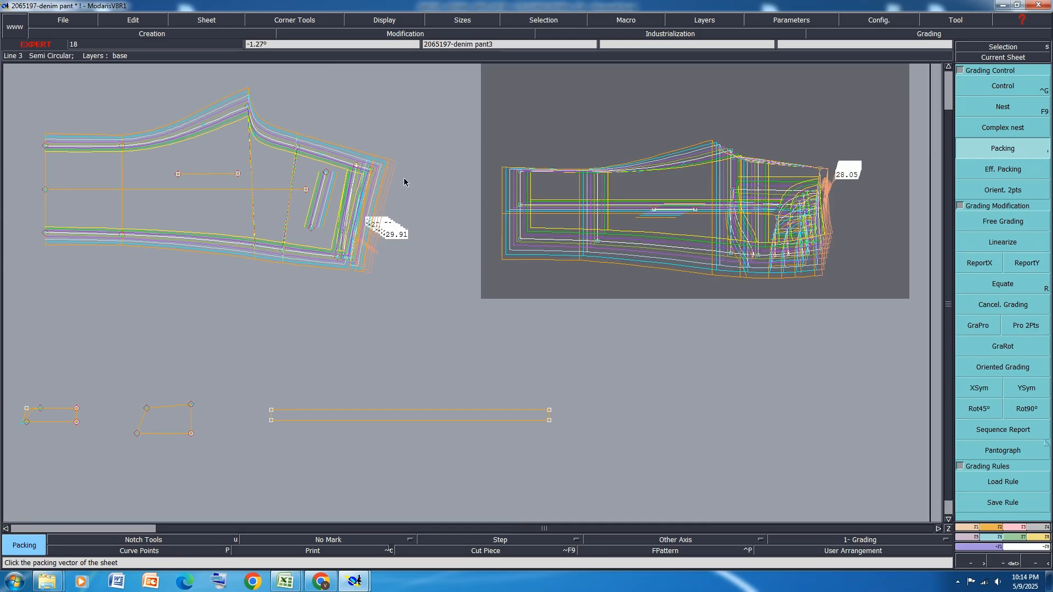
click(372, 169)
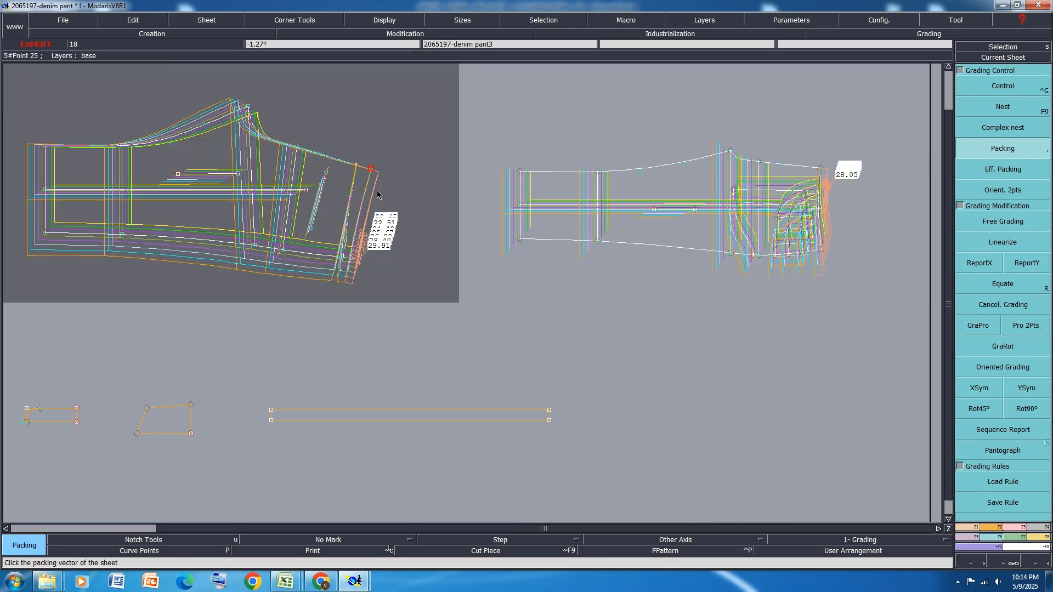
Report the back panel's side-seam Y grading onto the adjacent waist corner and return the front and back nests to their default packing
click(1027, 263)
scroll(335, 261, up, 2)
scroll(336, 261, up, 1)
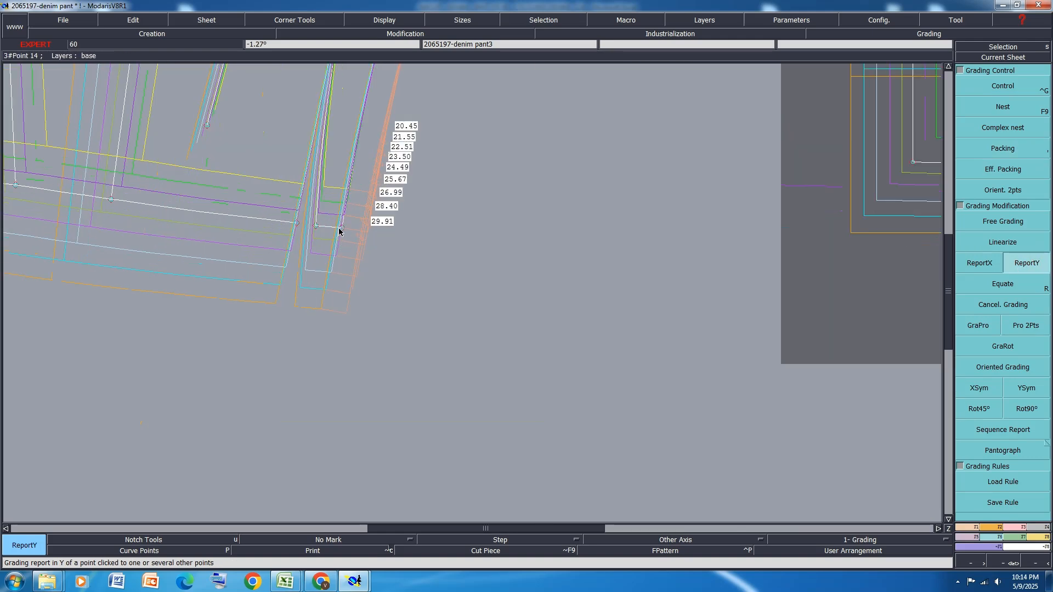
click(314, 226)
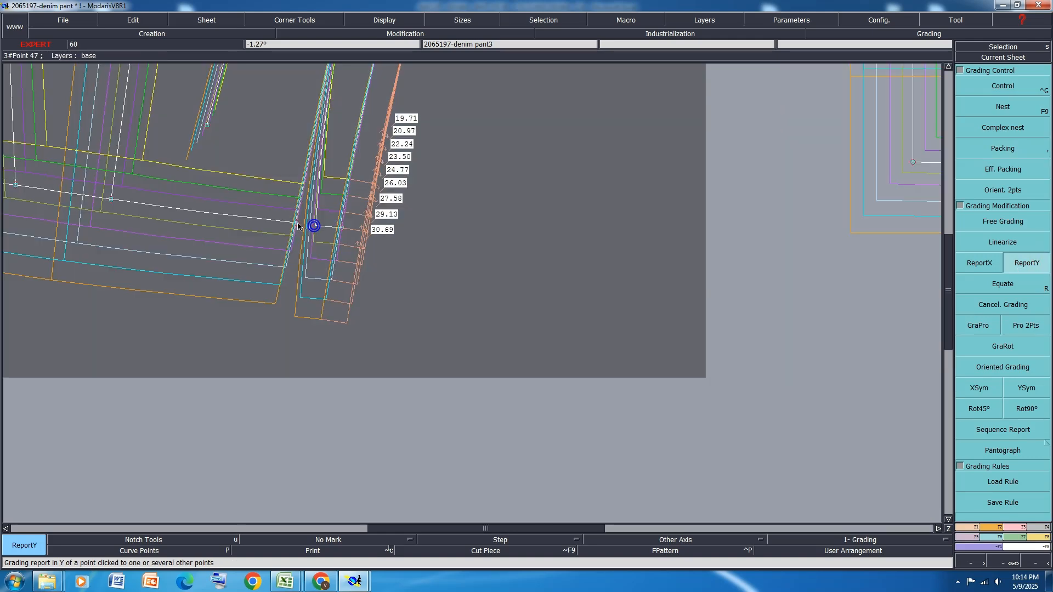
scroll(419, 247, down, 2)
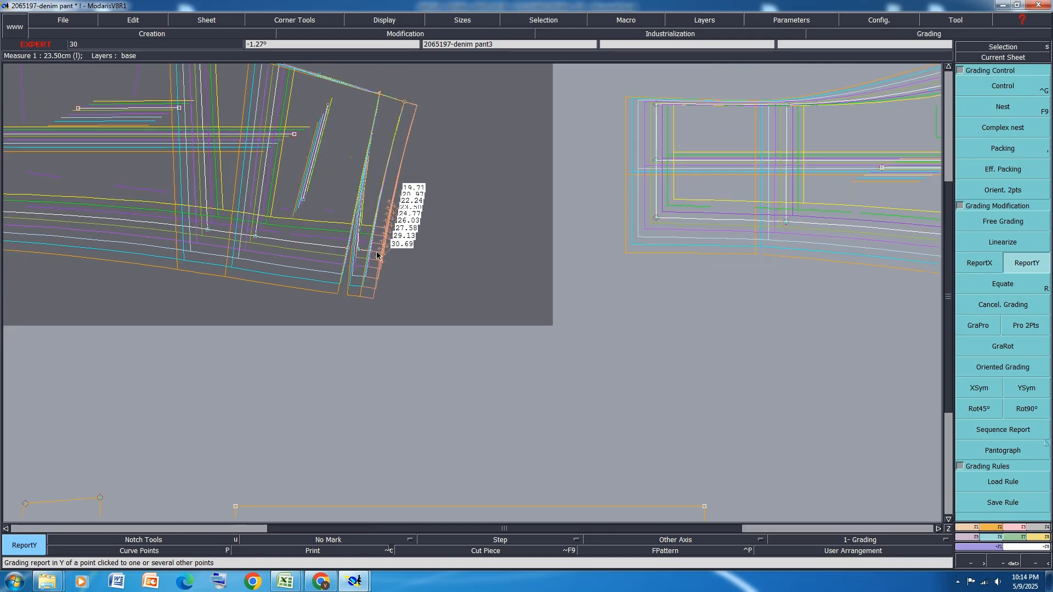
scroll(303, 218, down, 2)
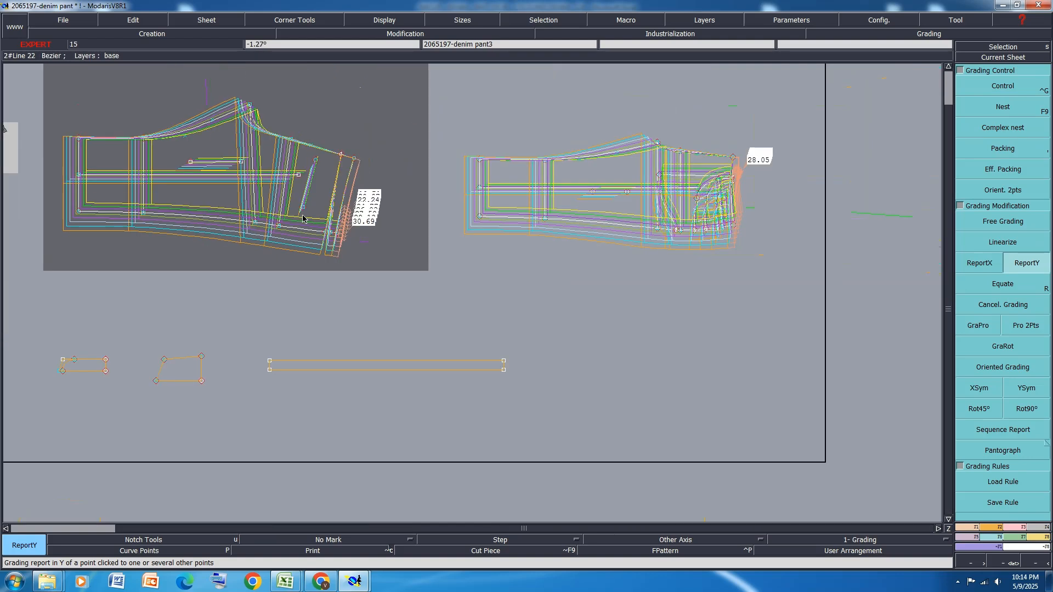
click(1021, 156)
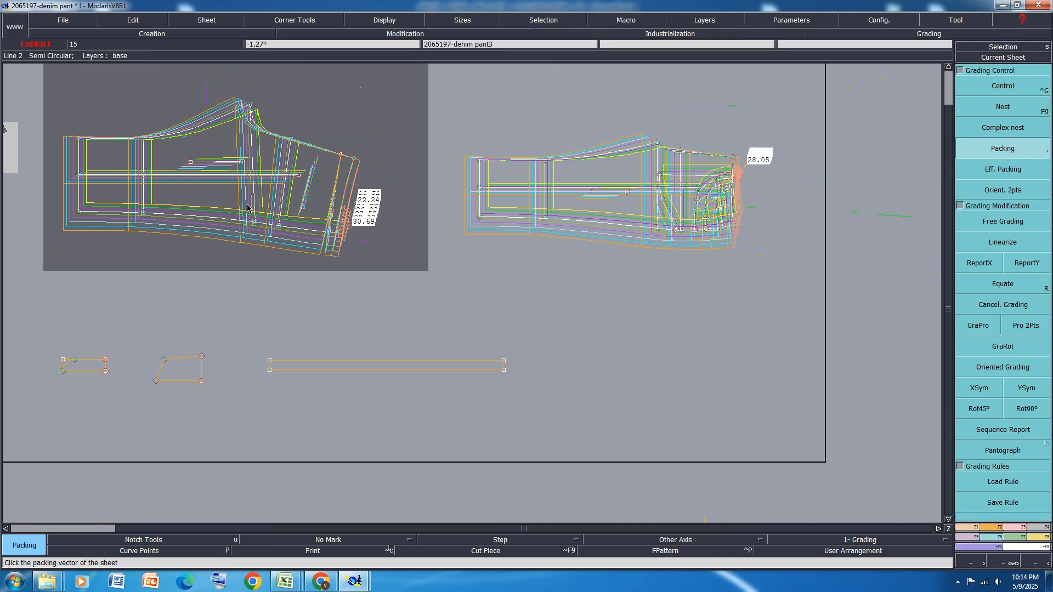
click(605, 199)
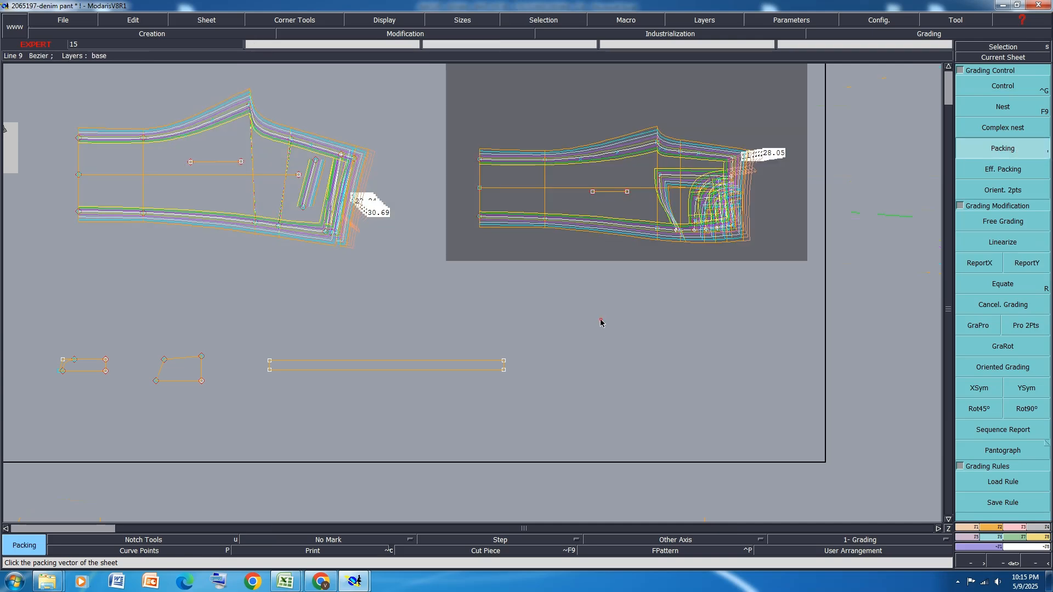
Save the model despite the validation file warnings and arrange all sheets on the desk
key(ctrl+s)
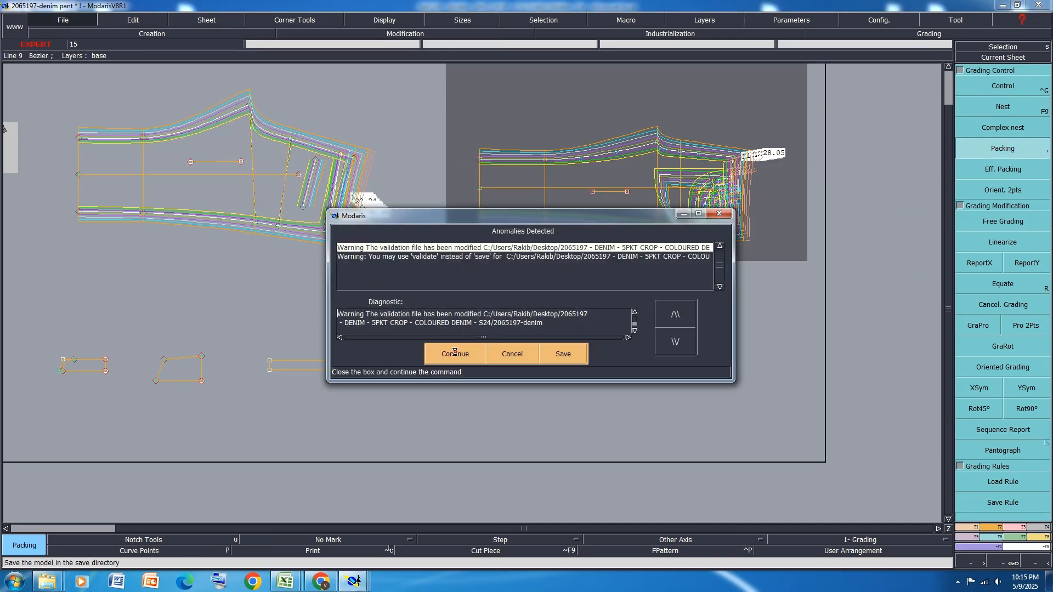
click(460, 346)
click(455, 354)
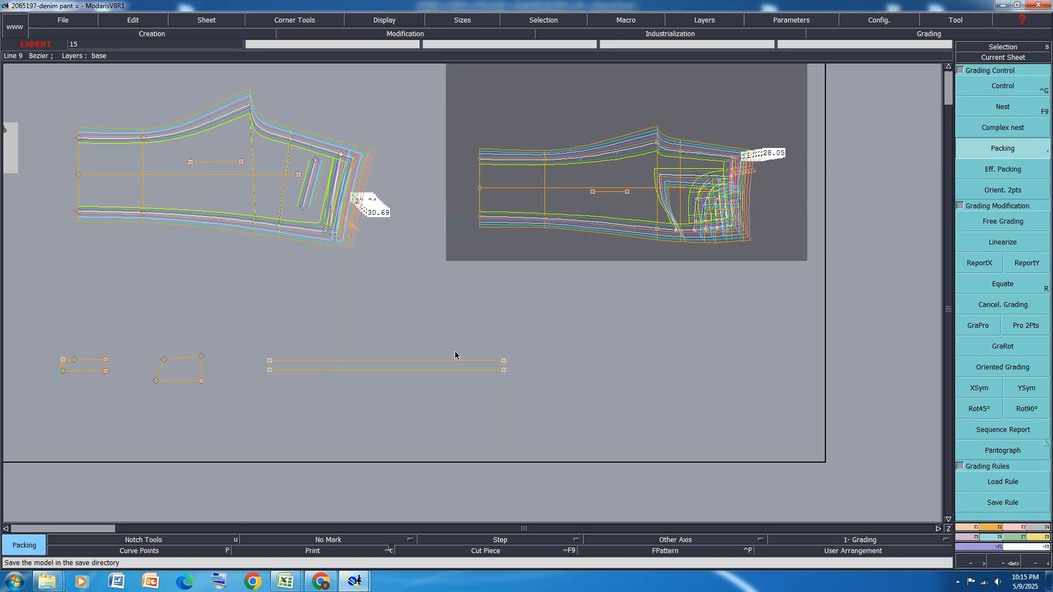
key(a)
key(j)
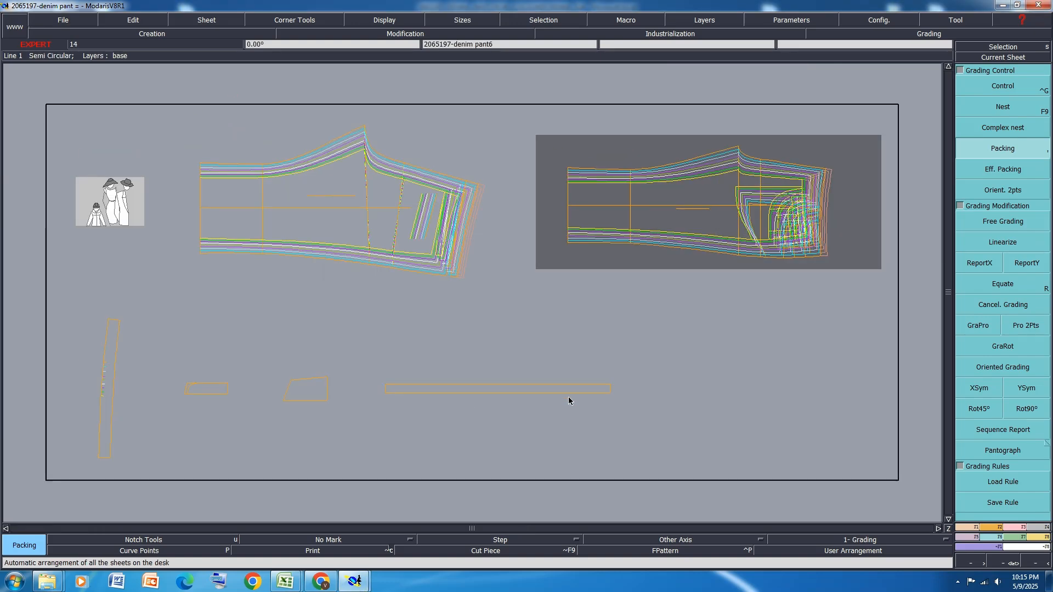
Switch to the Excel measurement chart and check the front fly opening row across the sizes
mouse_move(285, 581)
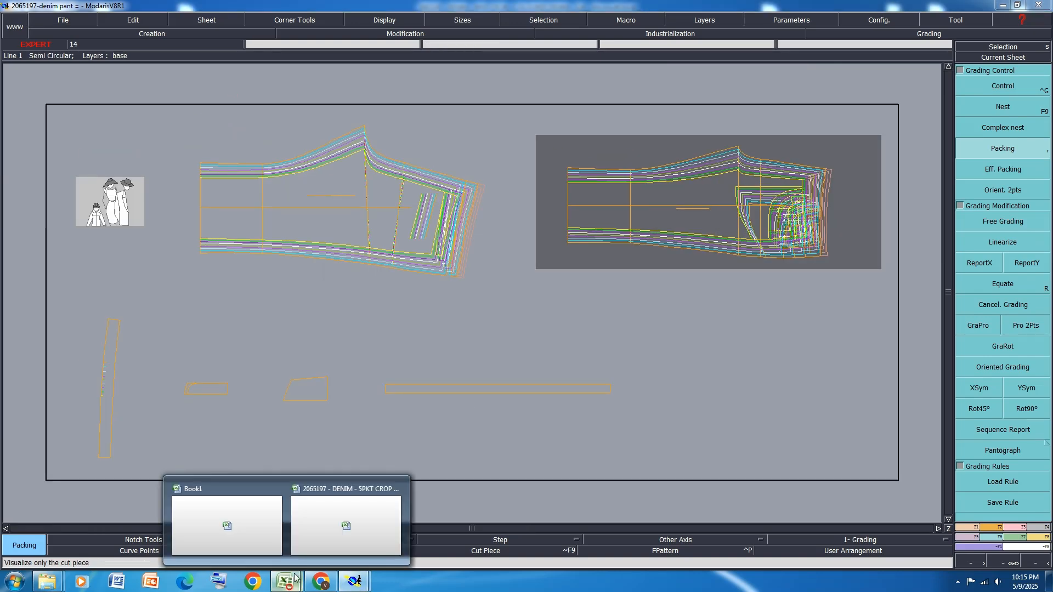
click(346, 515)
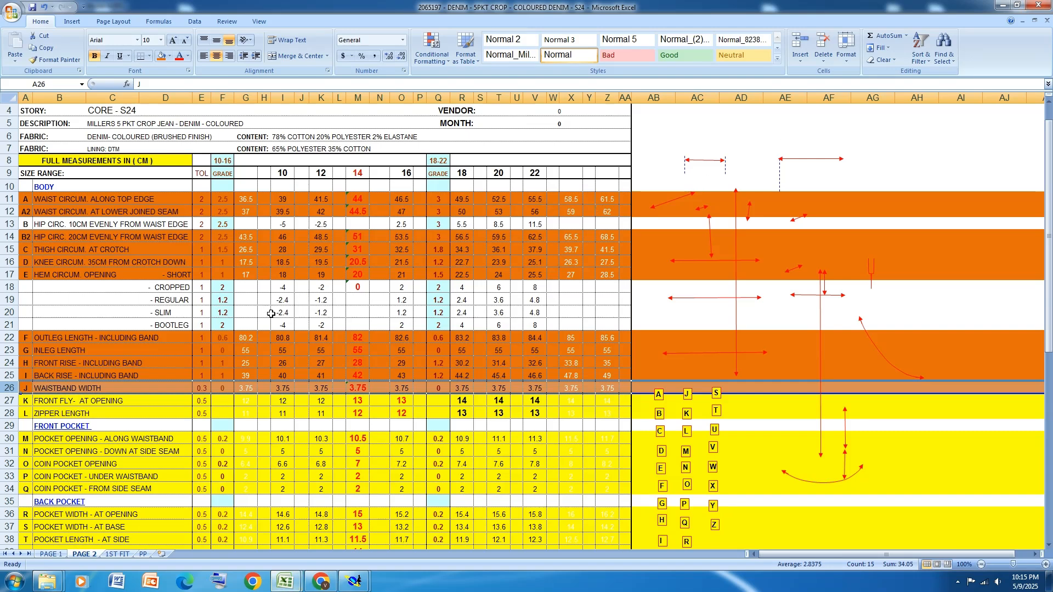
click(7, 401)
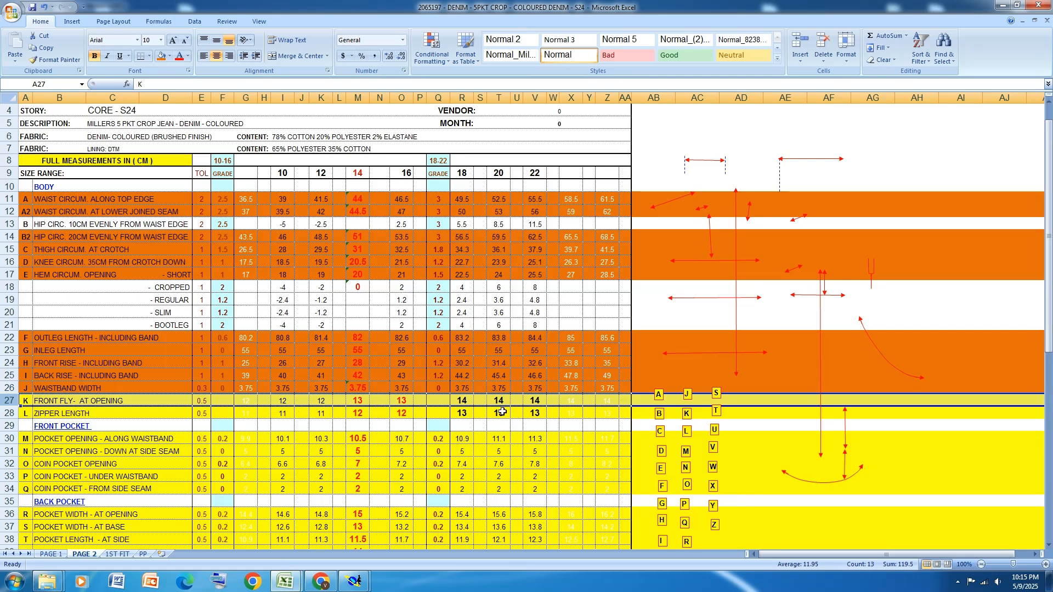
Switch back to Modaris and close the empty measurement table
click(354, 581)
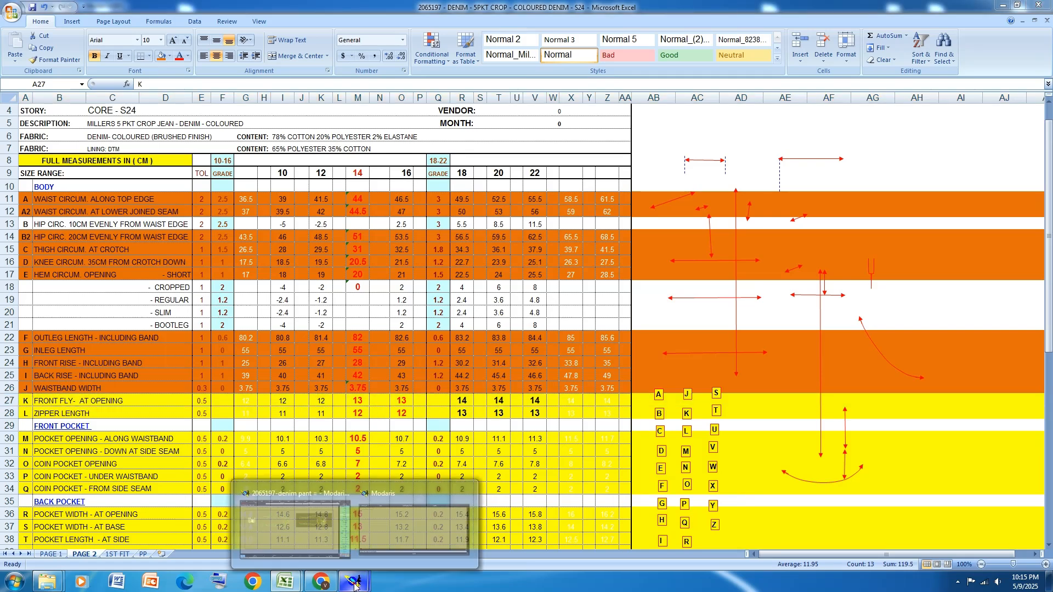
click(411, 535)
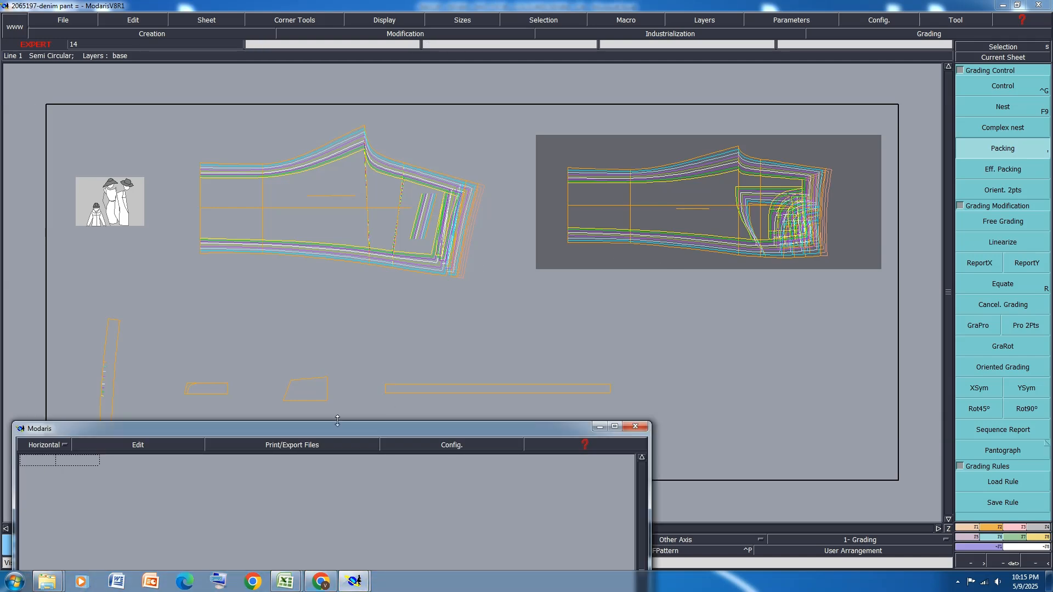
drag(526, 430, 610, 124)
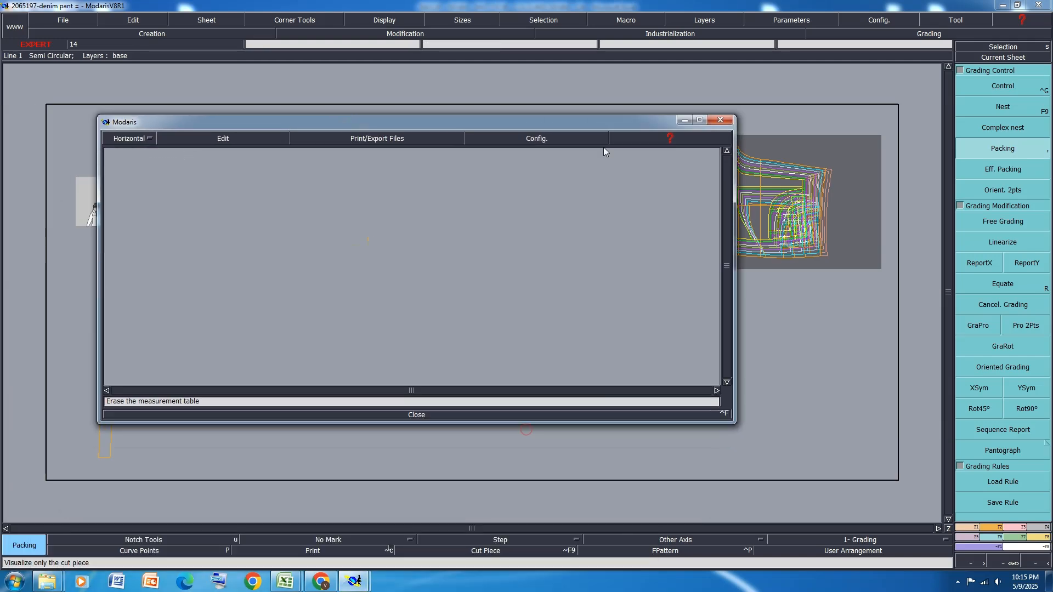
click(420, 415)
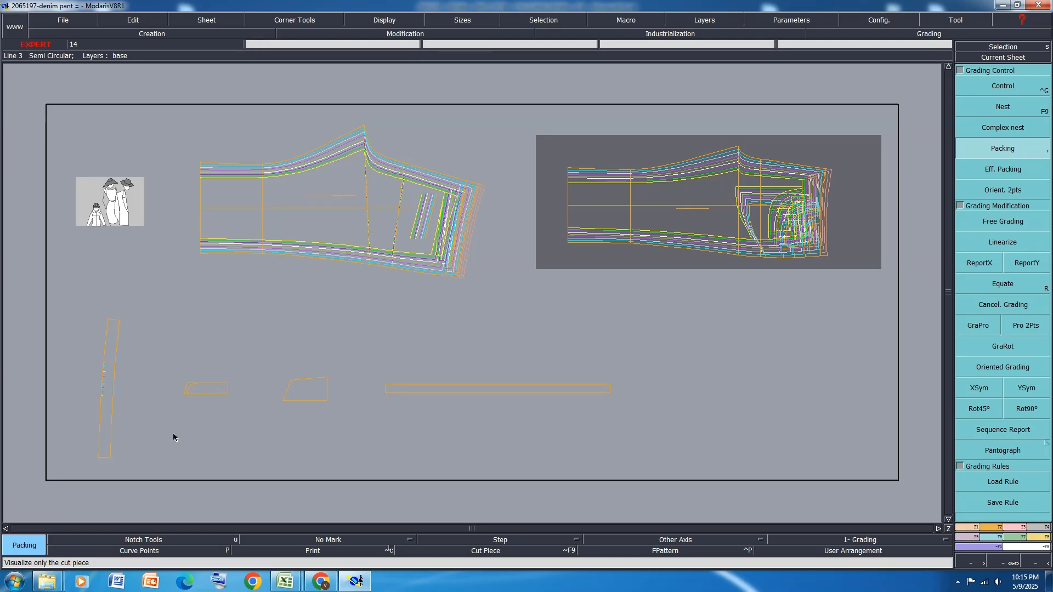
Try ddy grading of 1.00 between sizes 10 and 12 and between 14 and 16 on the fly piece's lower straight-end corner
scroll(190, 391, up, 3)
click(1014, 81)
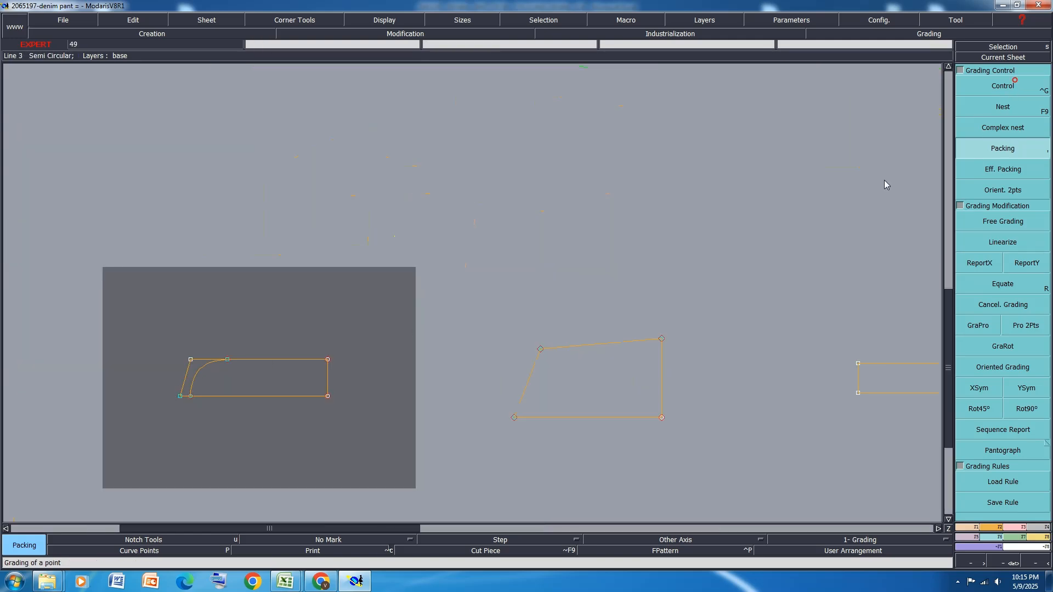
click(328, 395)
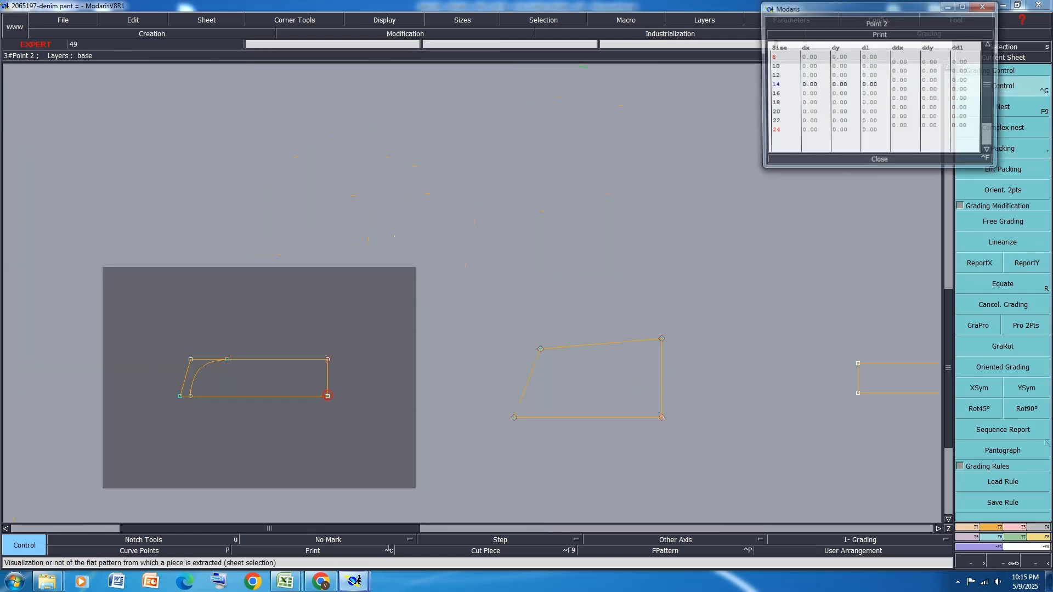
click(931, 71)
text(1)
key(Return)
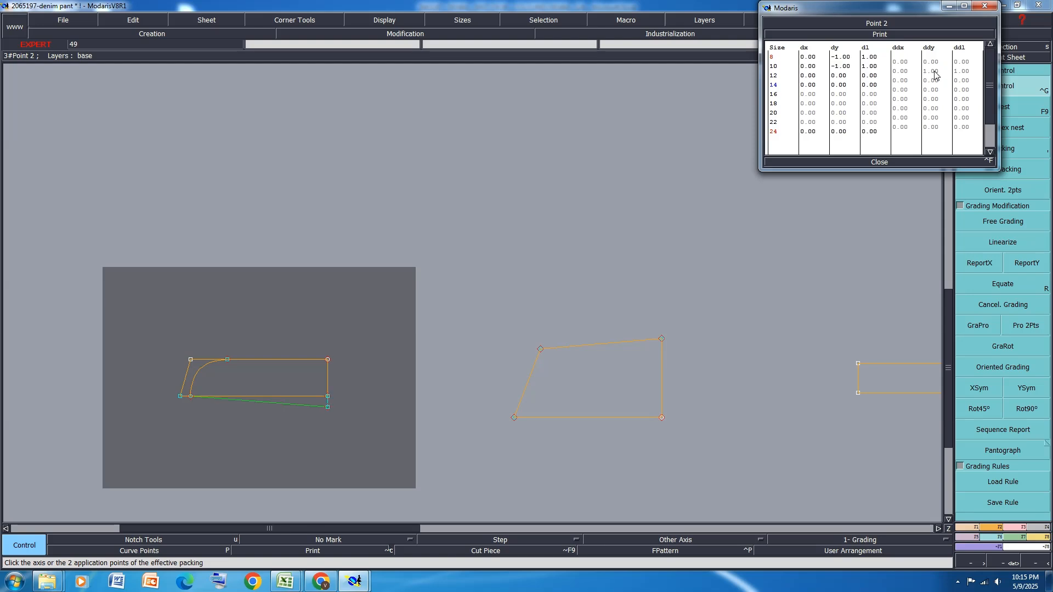
click(932, 90)
key(Return)
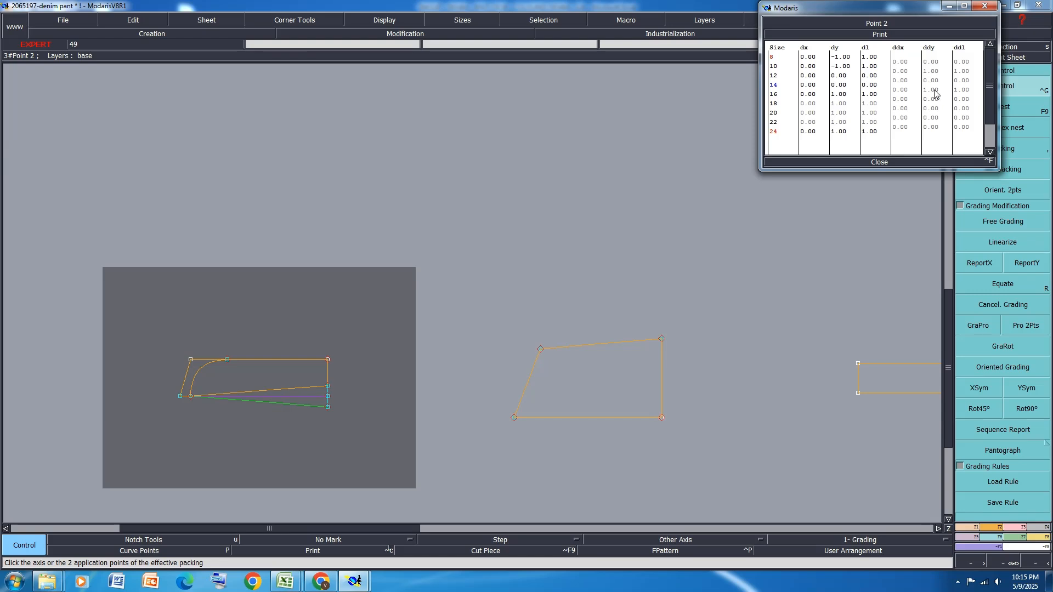
Reset the fly corner's ddy grading to 0 and close its grading table
drag(932, 106, 939, 64)
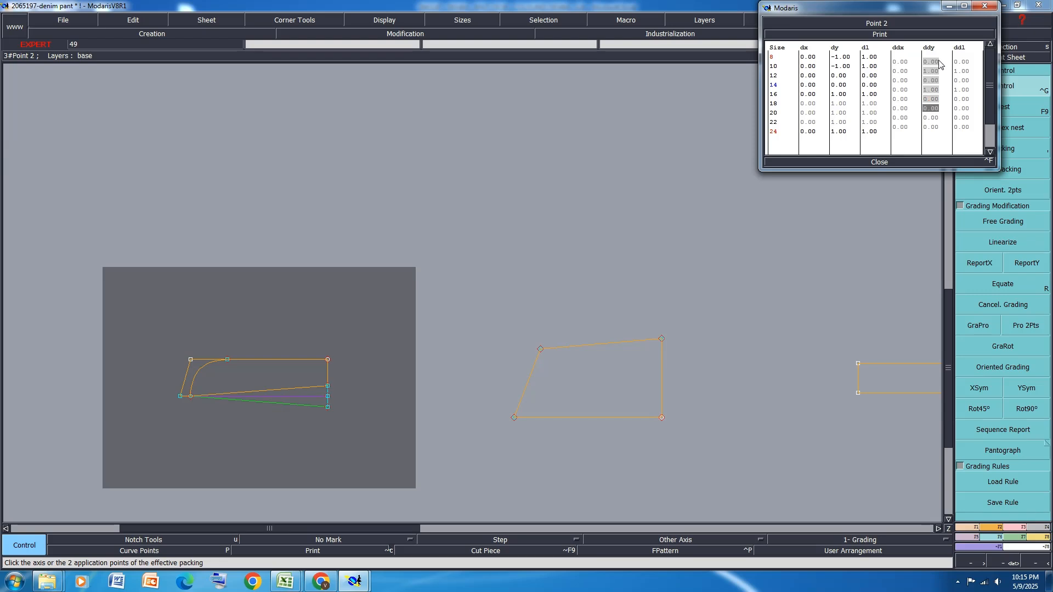
text(0)
key(Return)
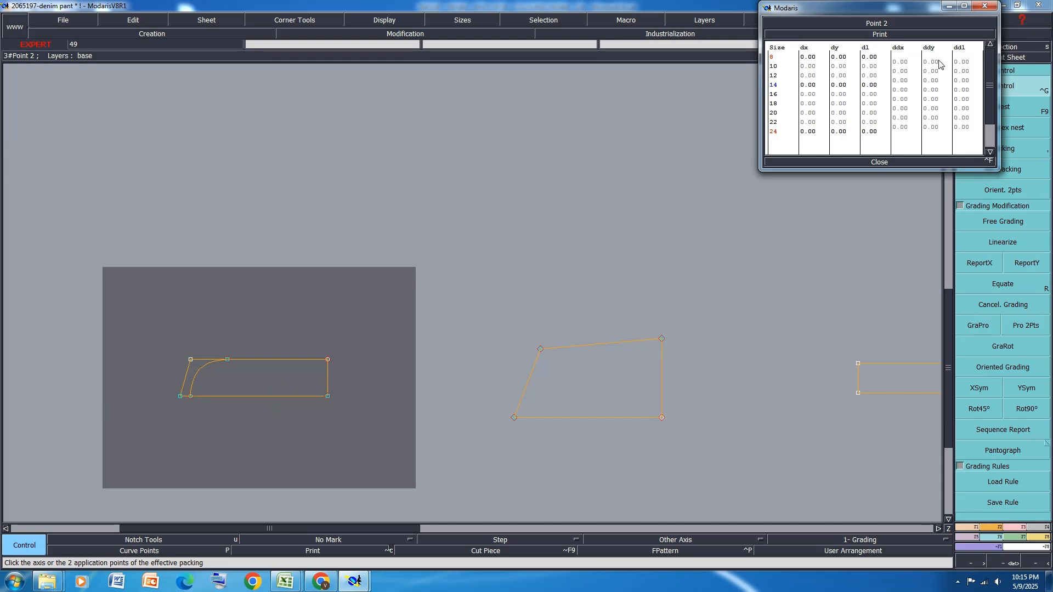
click(881, 162)
Recheck the fly opening and zipper length grading in the Excel chart and return to Modaris
mouse_move(285, 582)
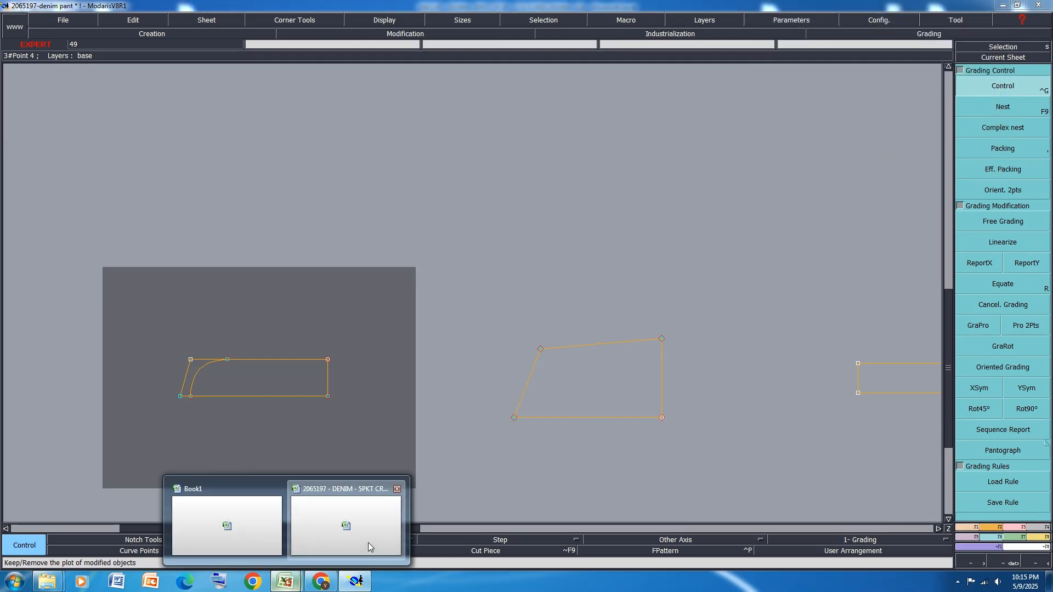
click(368, 547)
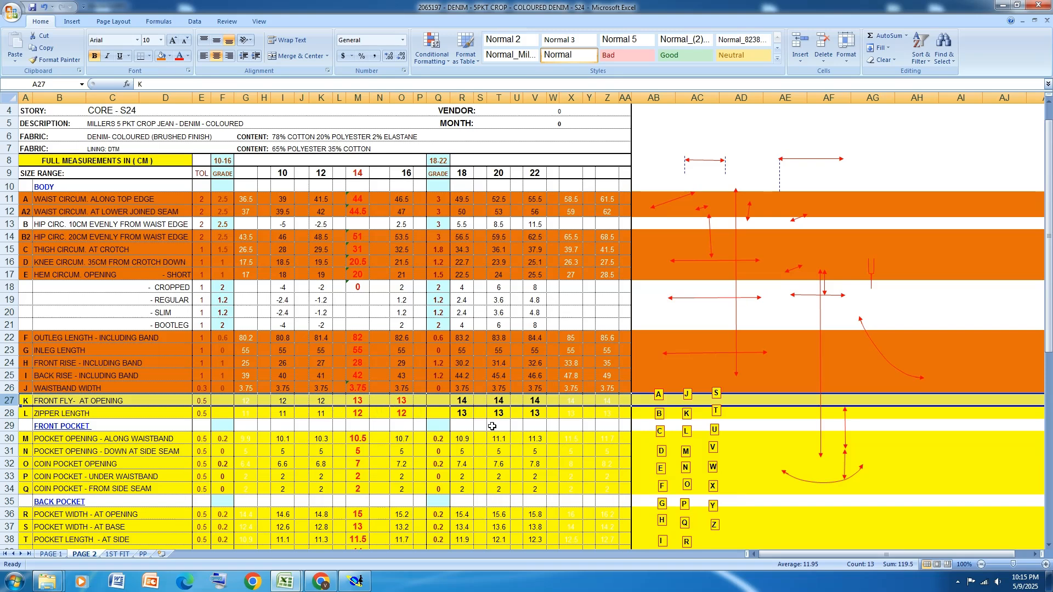
click(356, 582)
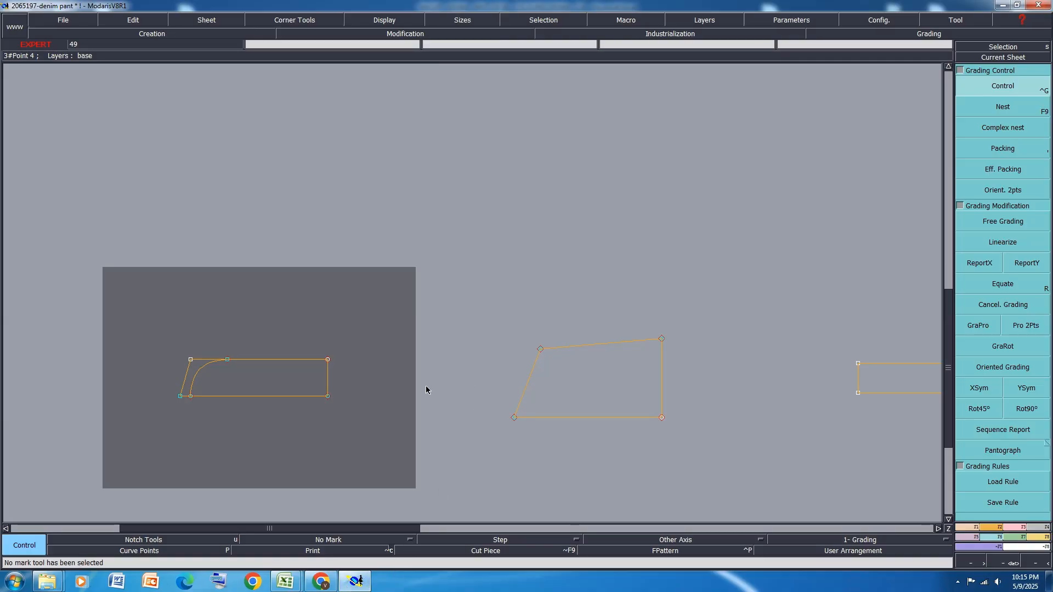
Display the sheets' title blocks and set the fly's lower straight-end corner ddx grading to 1.00 between sizes 10 and 12 and 14 and 16
key(F10)
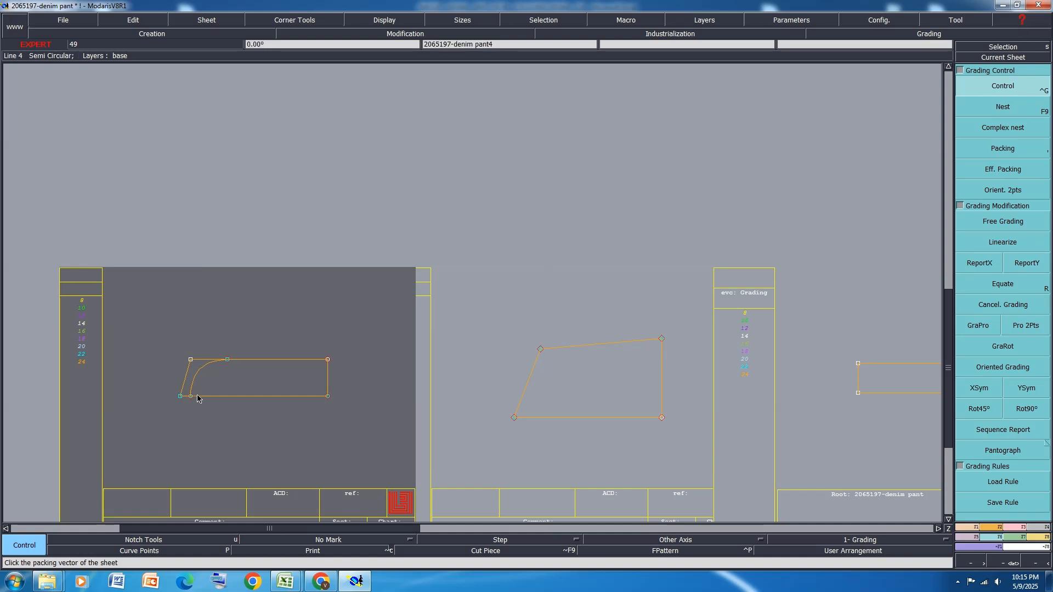
click(328, 397)
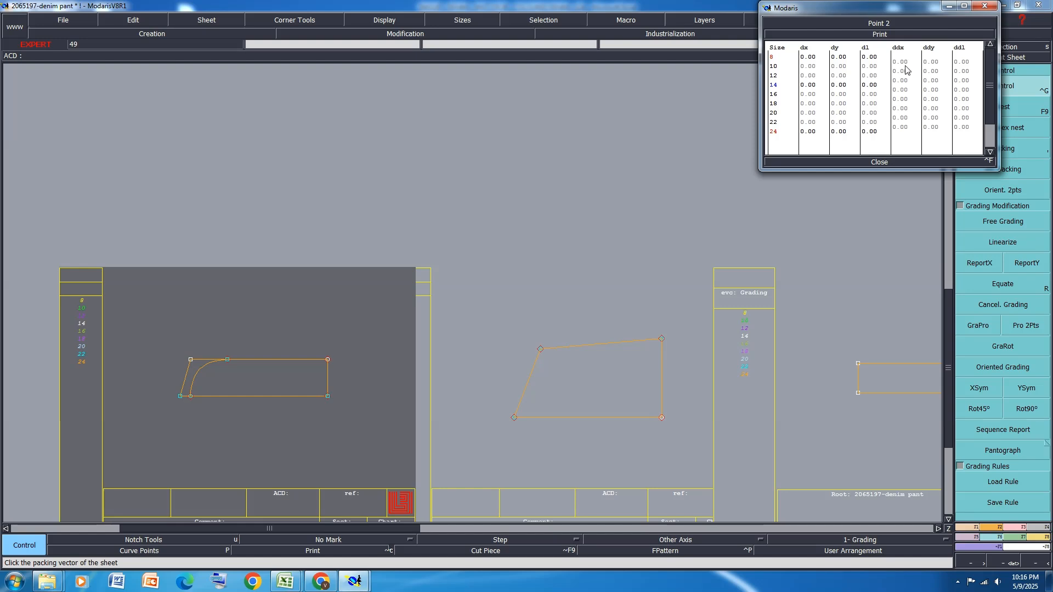
click(902, 71)
text(-1)
key(Return)
click(906, 72)
text(1)
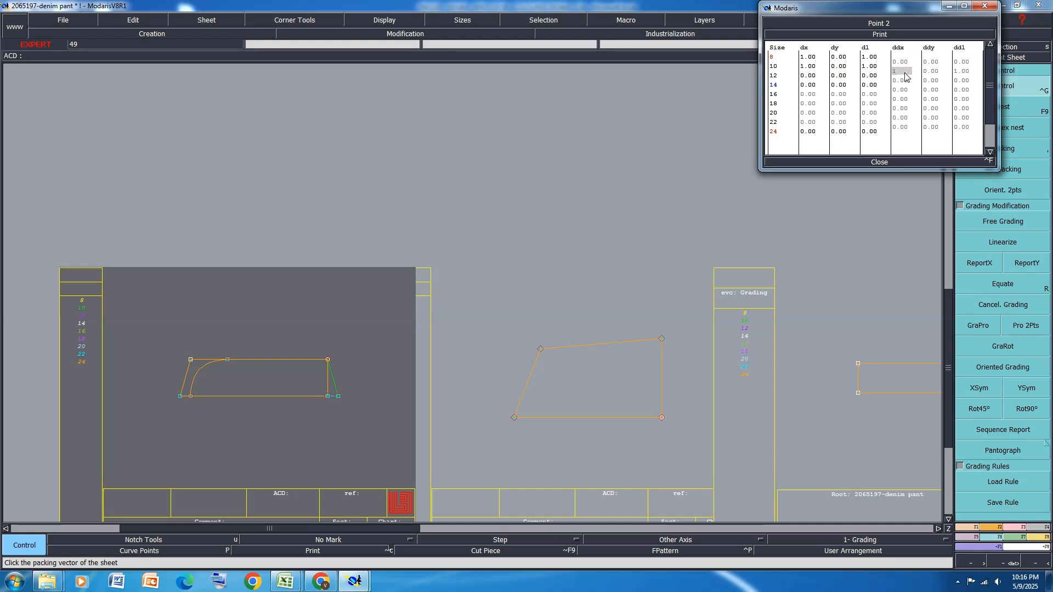
key(Return)
click(903, 90)
text(1)
key(Return)
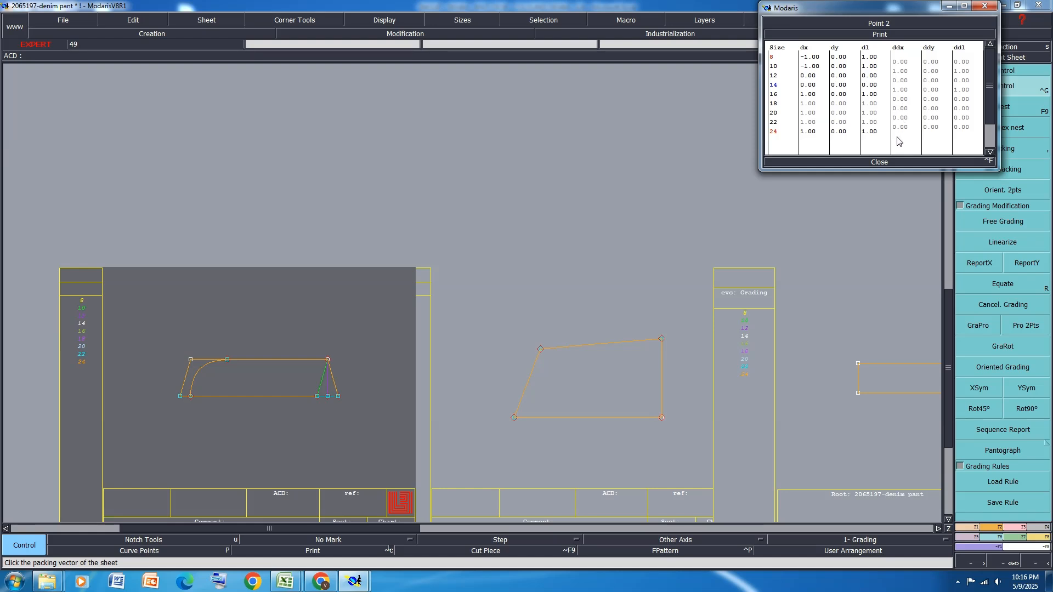
click(880, 162)
Report the X grading onto the fly piece's upper straight-end corner and arrange all sheets on the desk
click(979, 262)
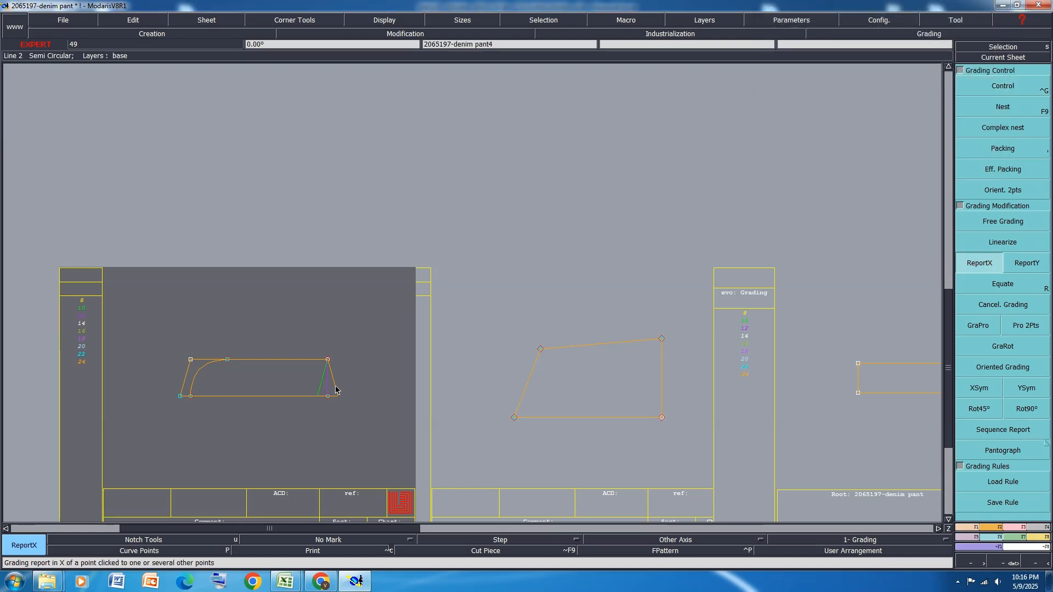
click(328, 360)
key(j)
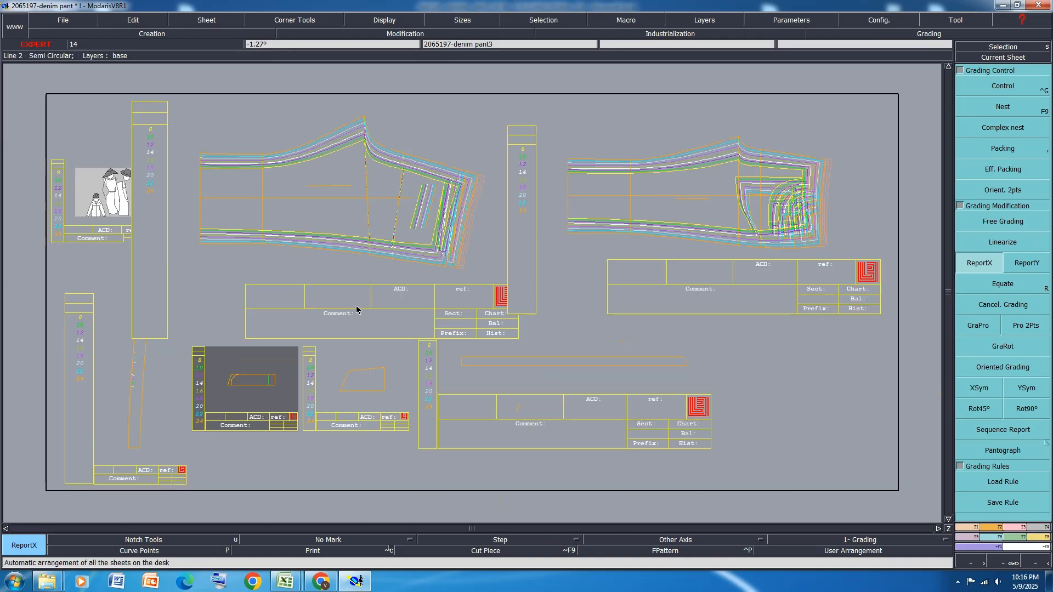
In the Excel chart, fill the front fly and zipper length rows orange and select the front pocket opening along waistband row
click(285, 581)
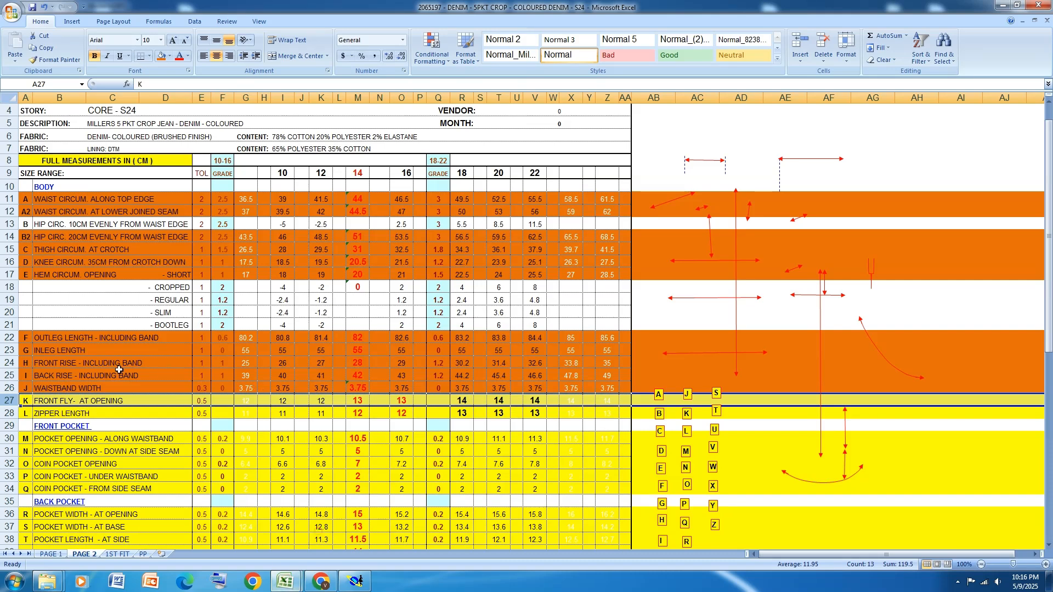
drag(9, 401, 9, 413)
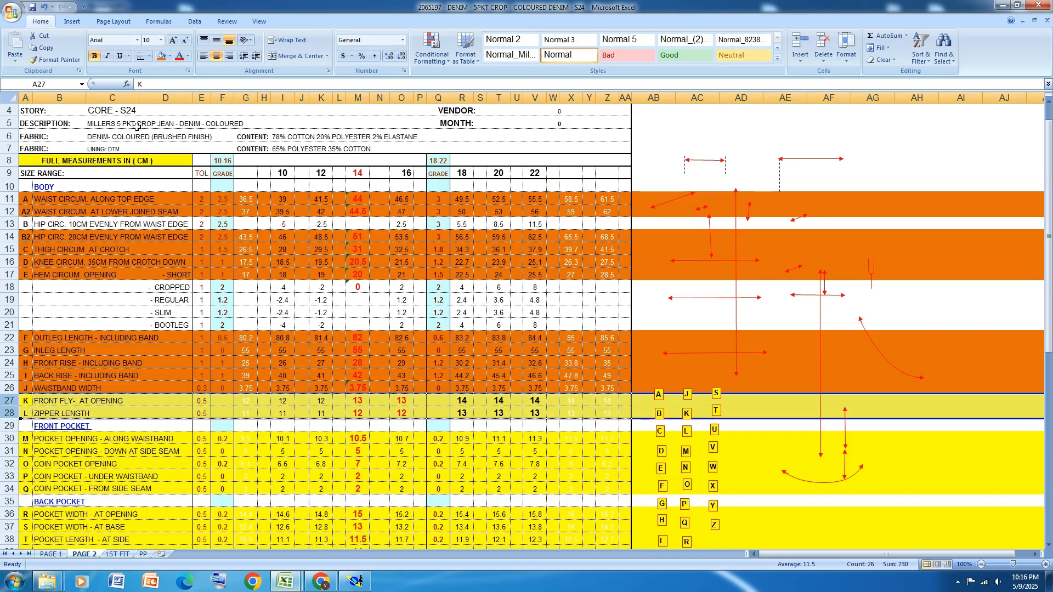
scroll(400, 233, down, 2)
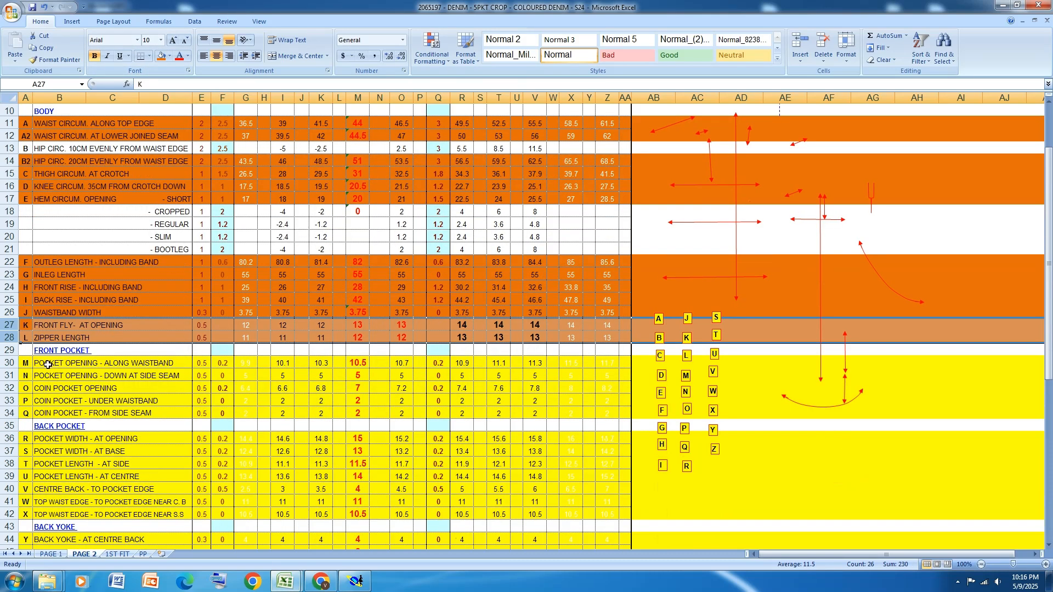
click(9, 362)
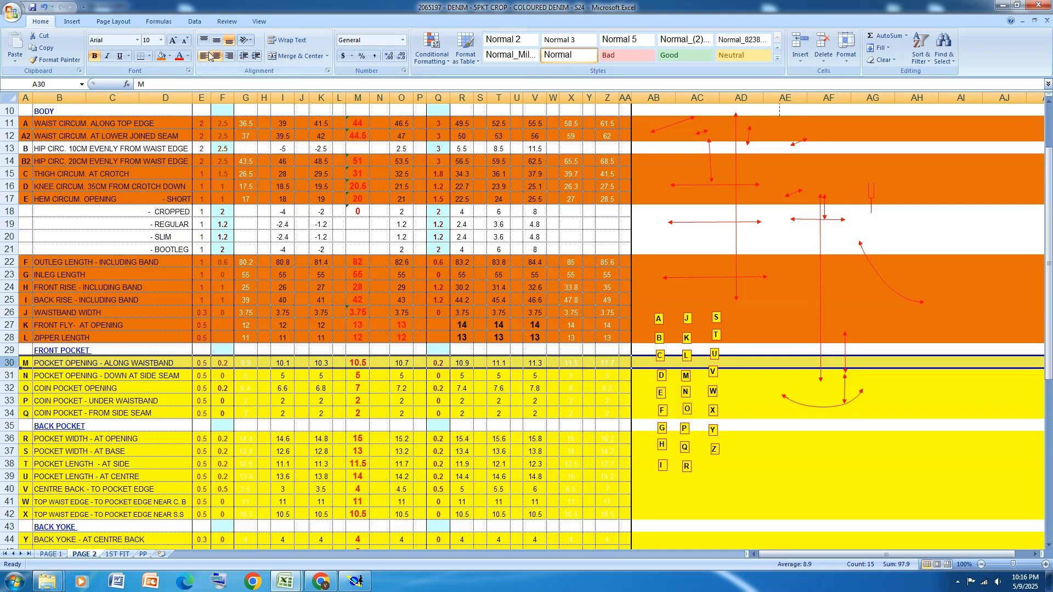
Fill the chart rows for front pocket opening along waistband and down at side seam with orange
click(162, 56)
scroll(187, 383, down, 1)
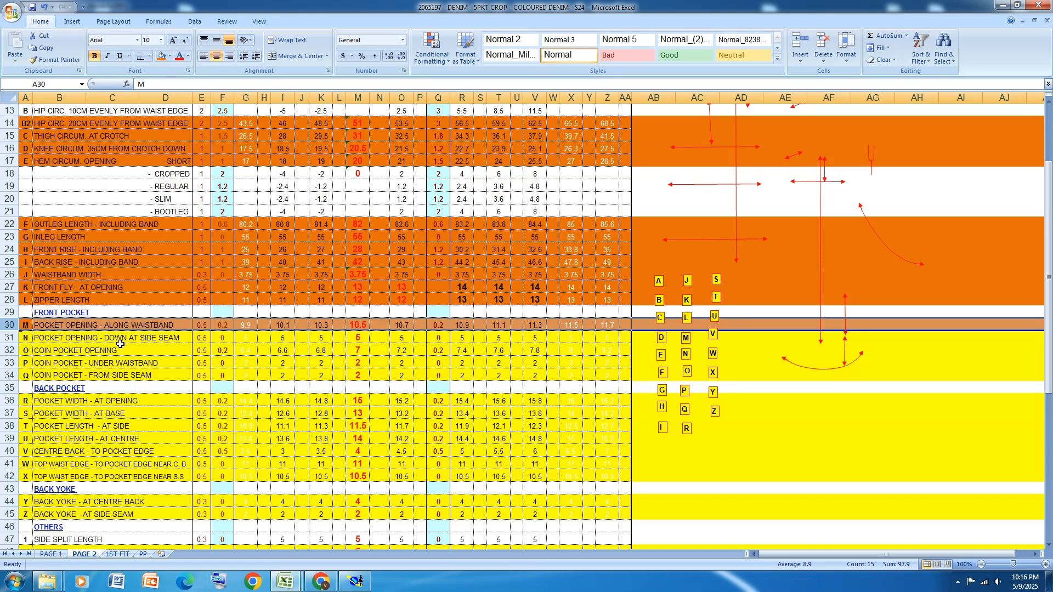
click(6, 337)
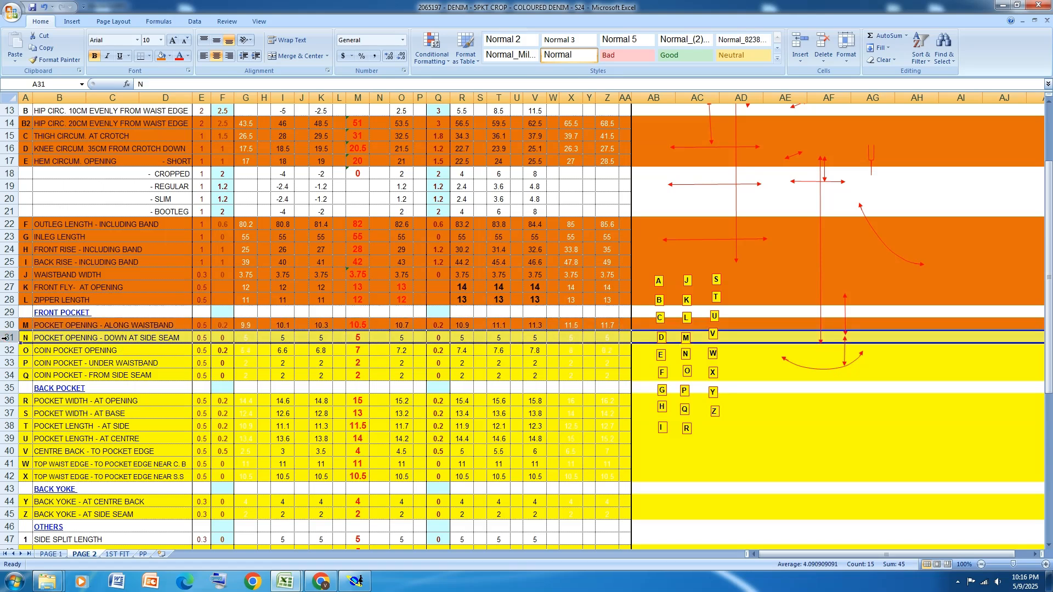
click(161, 56)
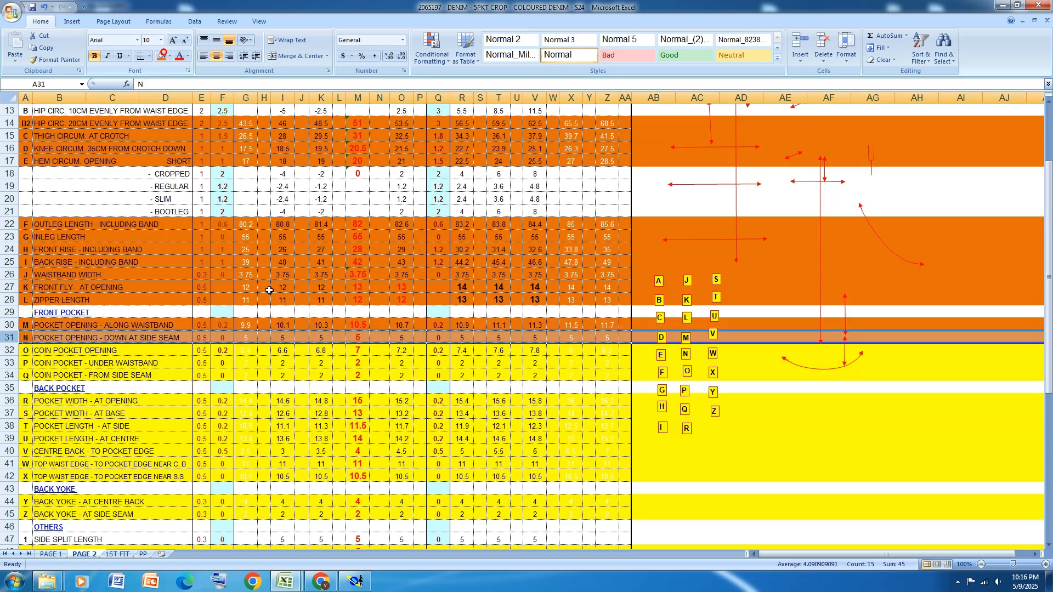
Return to Modaris and pack the front panel's graded sizes on the waistband's side seam corner
click(354, 582)
scroll(854, 194, up, 3)
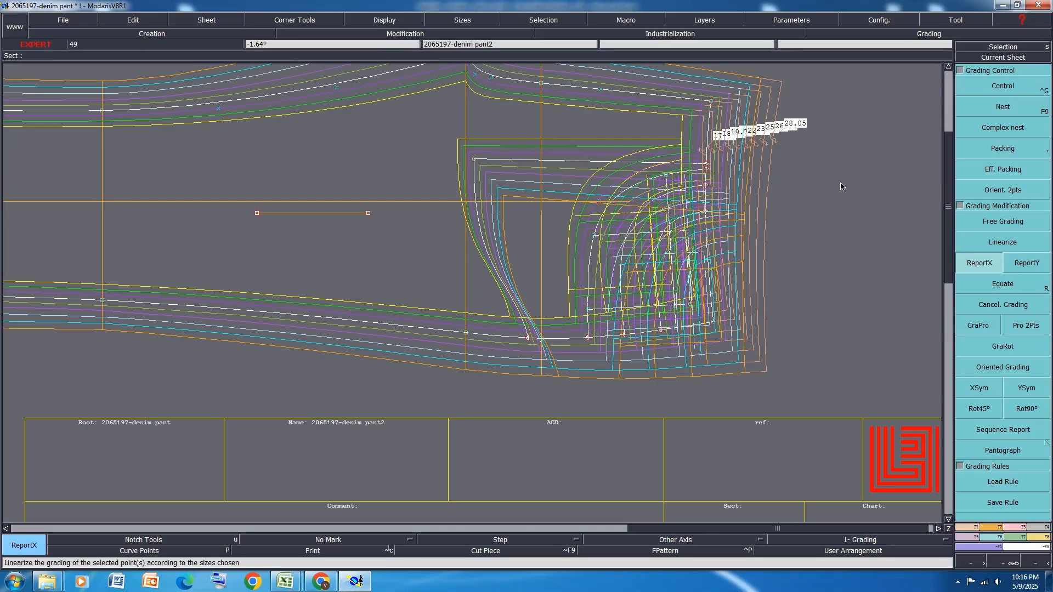
click(1022, 152)
scroll(712, 323, up, 1)
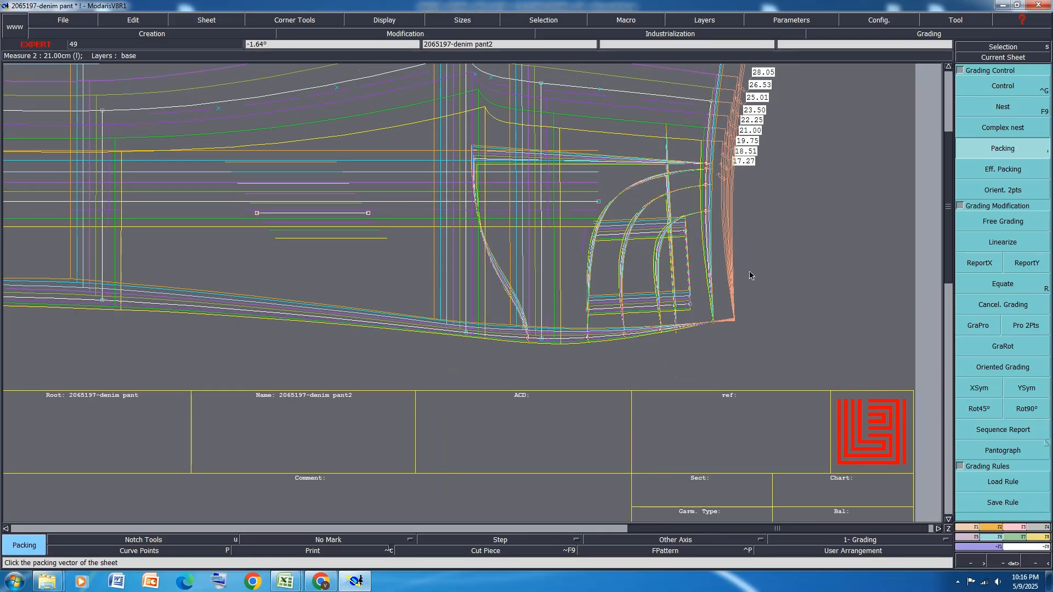
scroll(749, 271, up, 1)
Set the ddl grading of the pocket opening point on the waistband seam to 0.20 for all sizes
click(1002, 86)
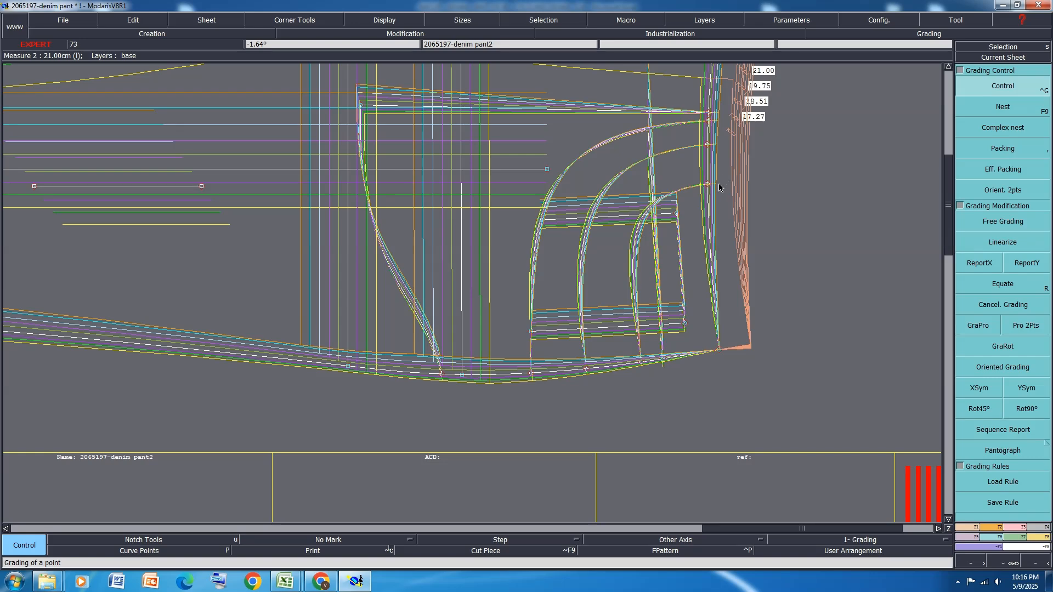
click(707, 184)
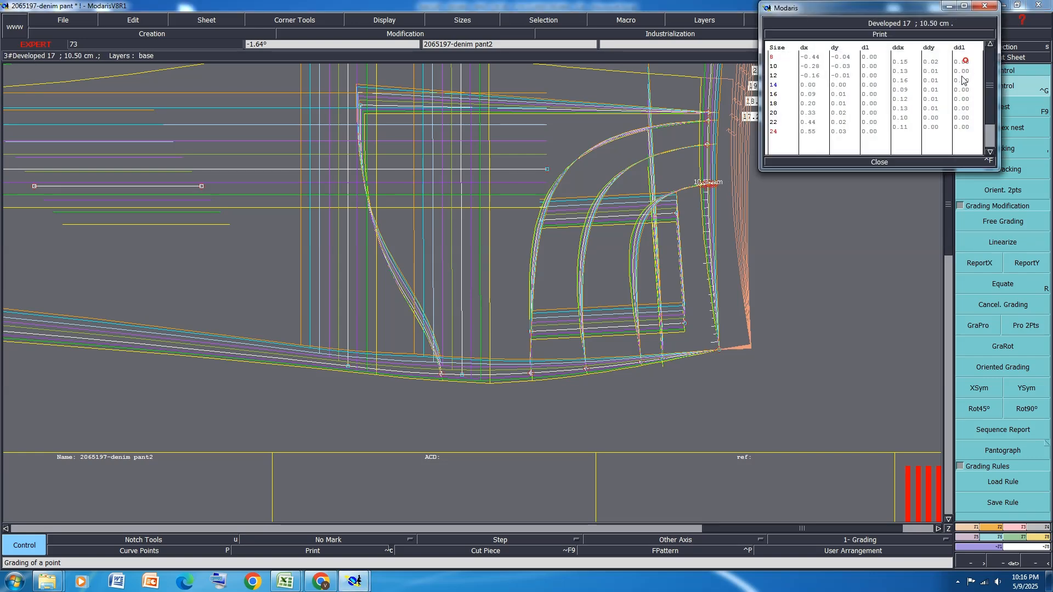
drag(963, 61, 958, 127)
text(0.2)
key(Return)
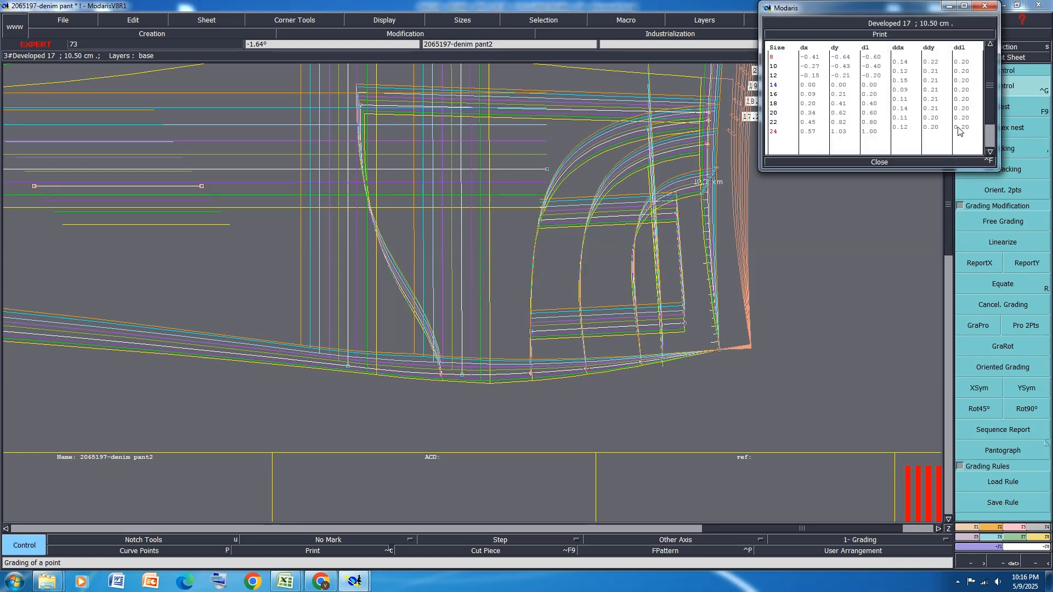
click(879, 162)
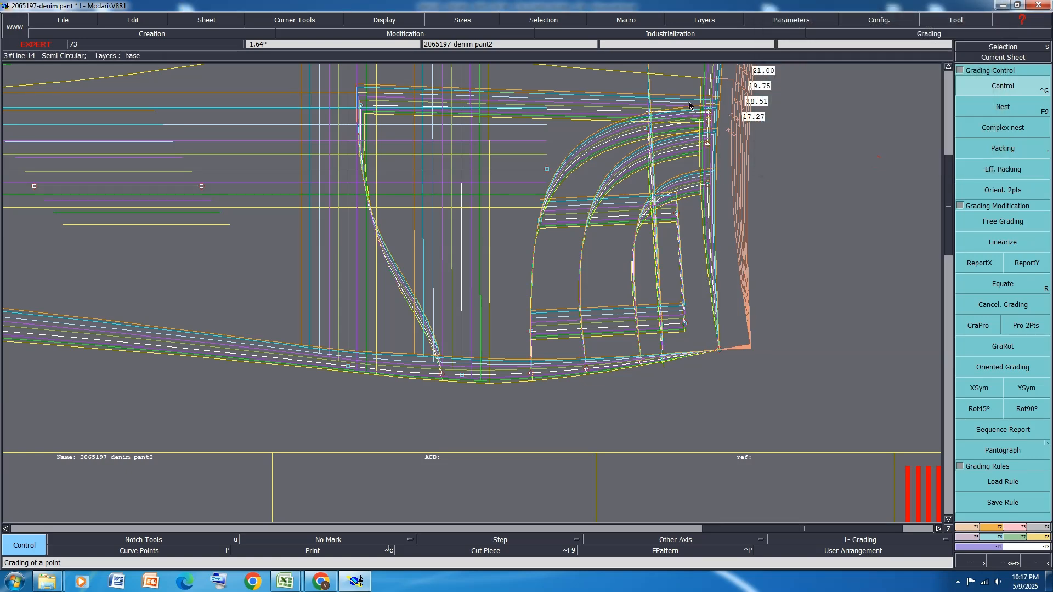
Remove the side seam corner packing so the front panel's sizes display in their original nest
click(1044, 147)
click(1024, 147)
click(692, 269)
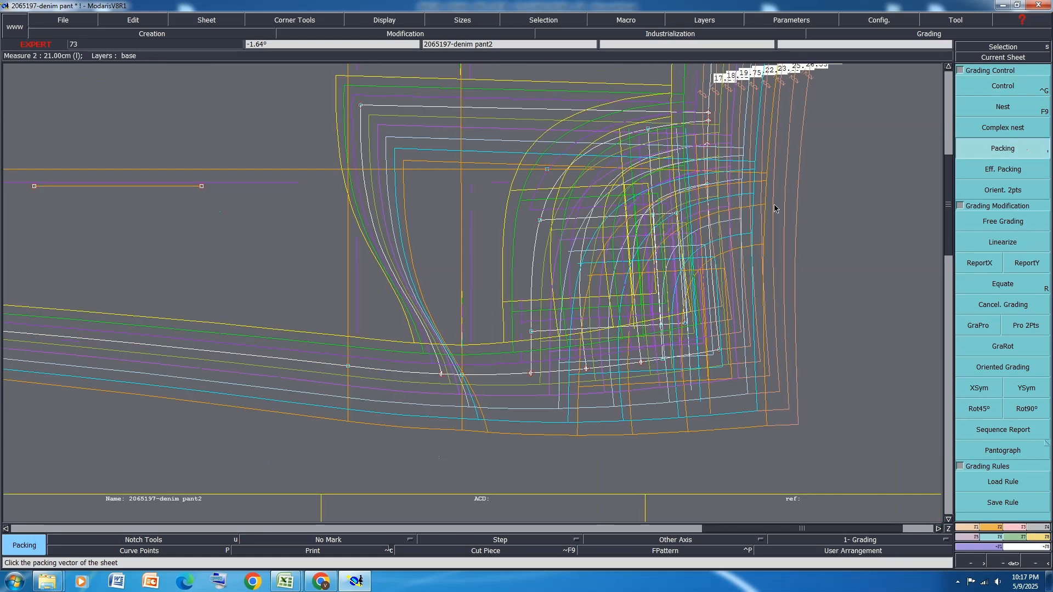
scroll(780, 207, down, 2)
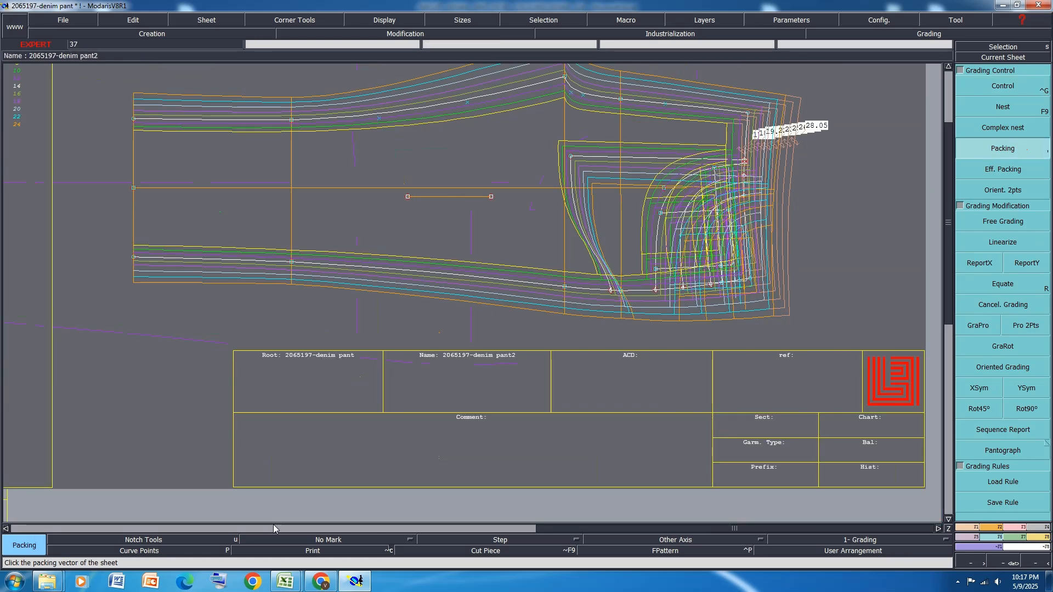
In the Excel chart, fill the coin pocket opening, under waistband and from side seam rows orange
click(291, 581)
click(331, 530)
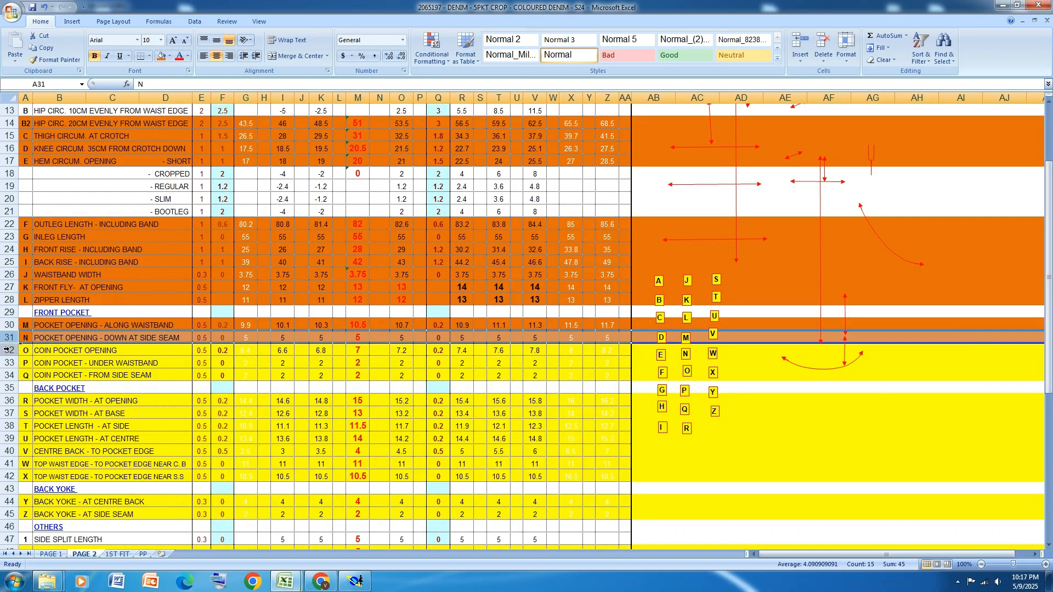
drag(7, 349, 10, 377)
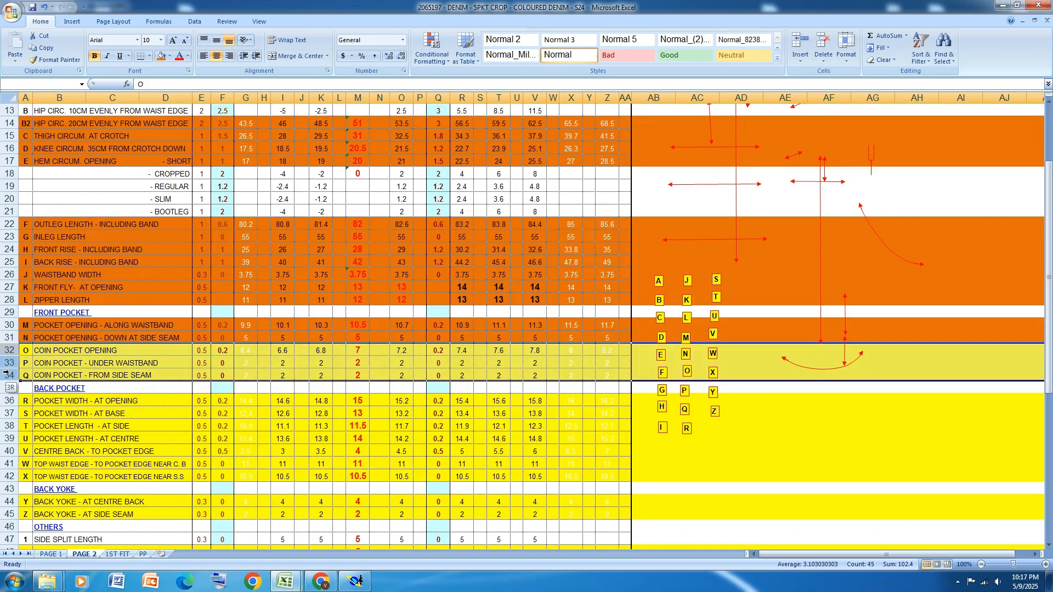
click(163, 57)
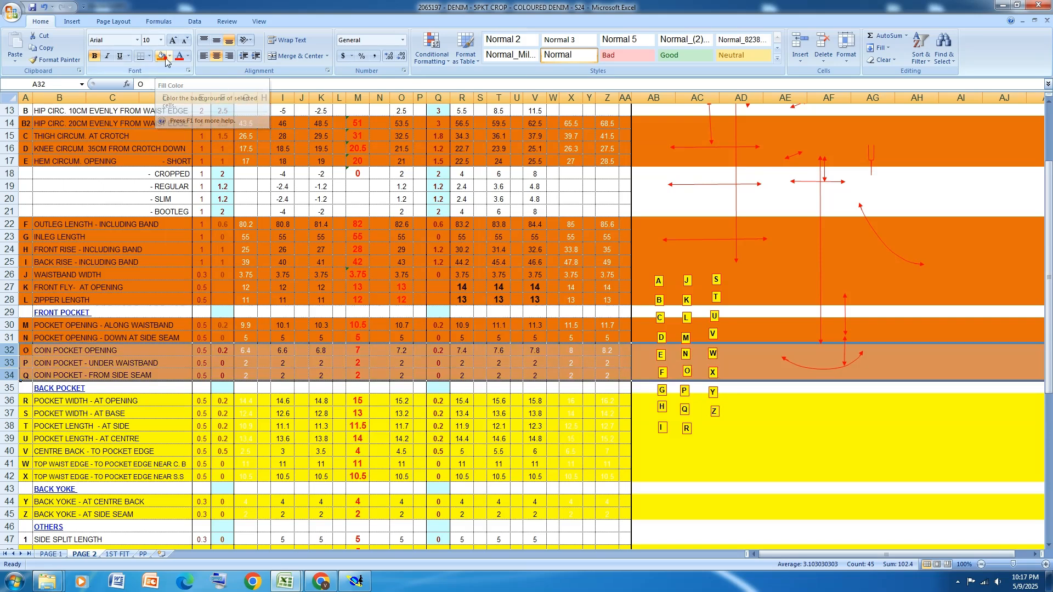
Return to Modaris, pack the front panel's sizes on the waistband's side seam corner and start the Control grading tool
click(356, 581)
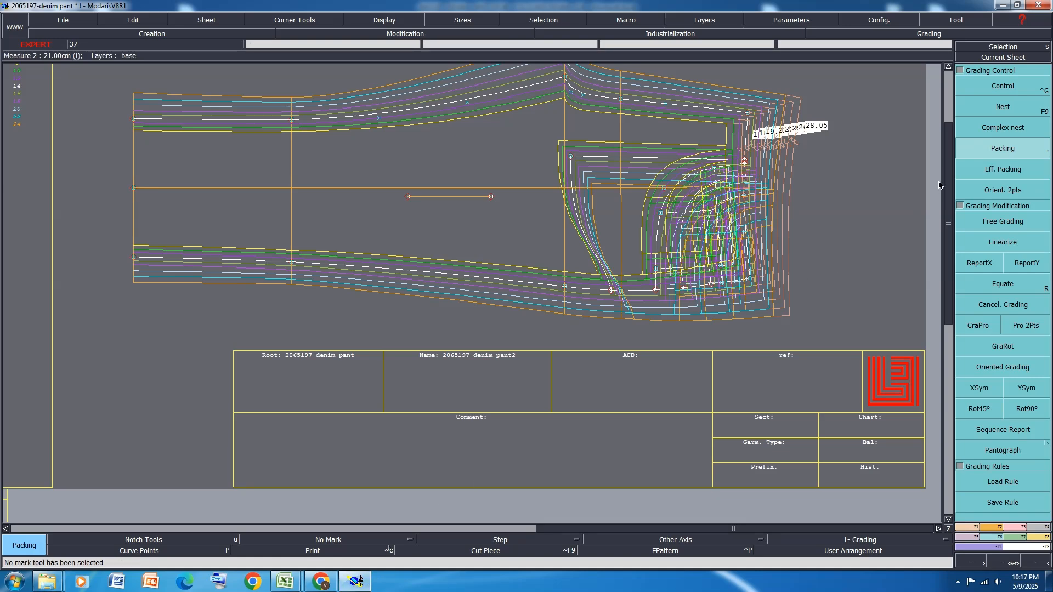
click(774, 295)
scroll(769, 238, up, 4)
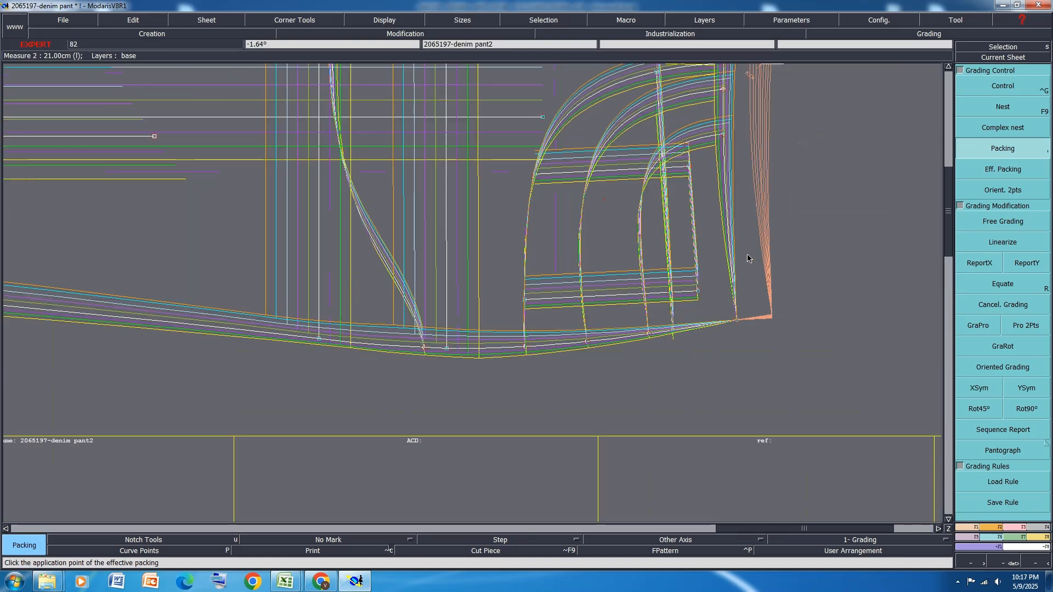
key(ctrl+g)
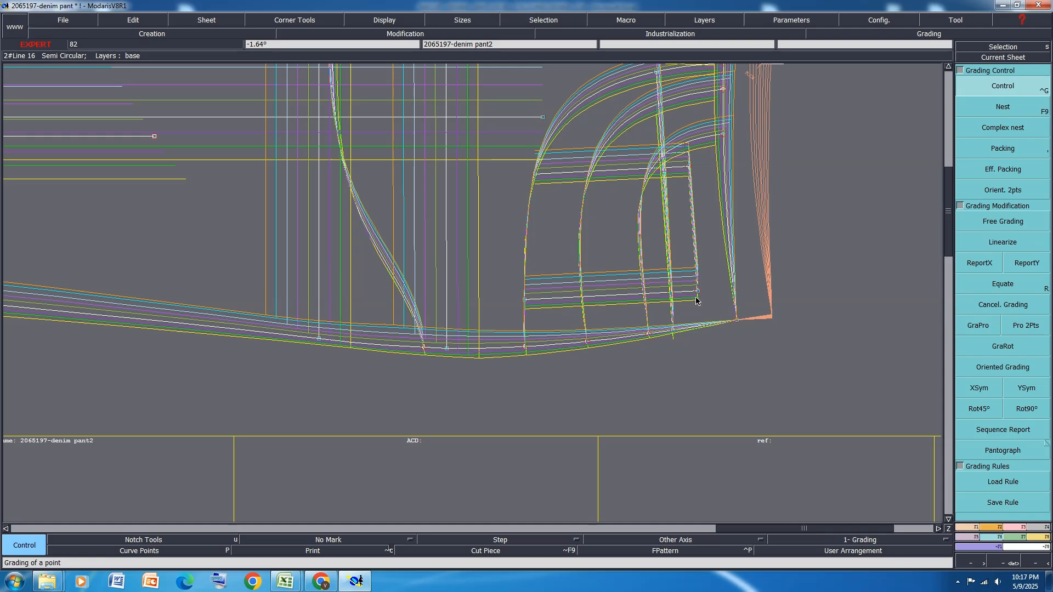
Report the Y grading of the waist's side seam corner onto both ends of the coin pocket's line nearest the side seam
click(1021, 267)
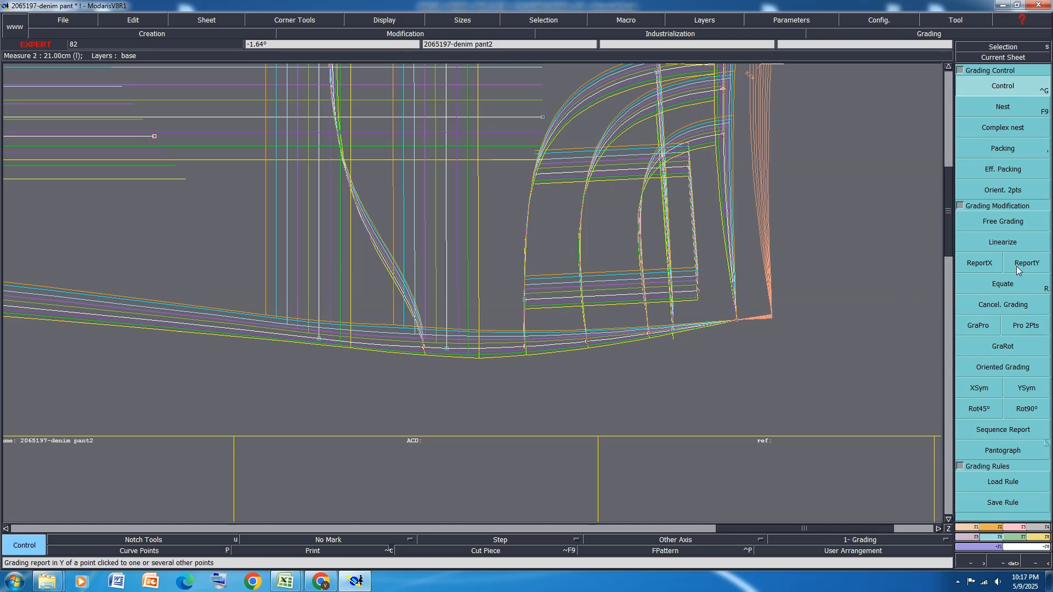
click(734, 319)
click(698, 291)
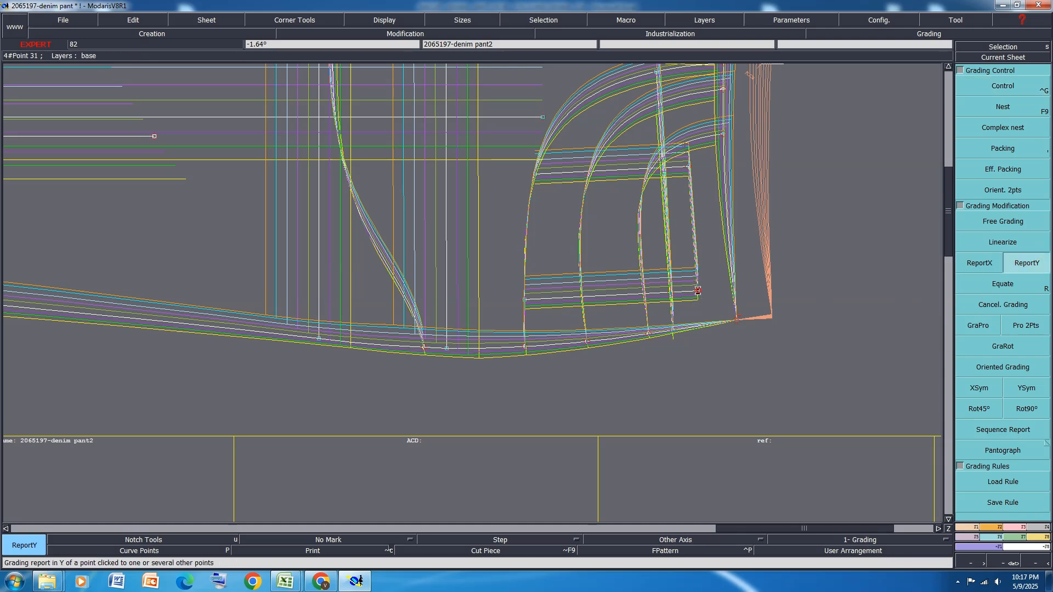
click(526, 301)
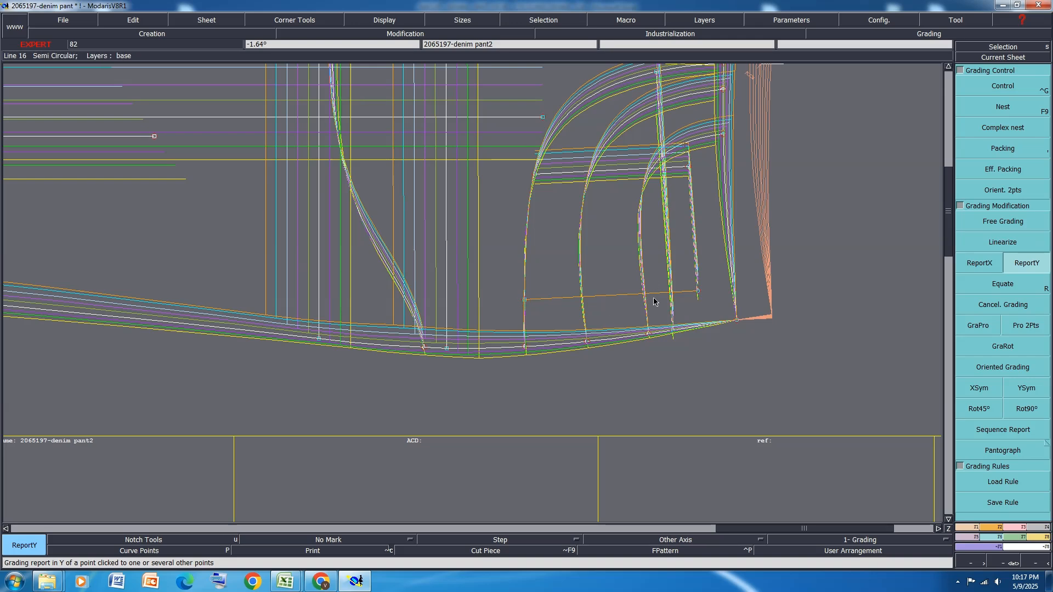
click(697, 291)
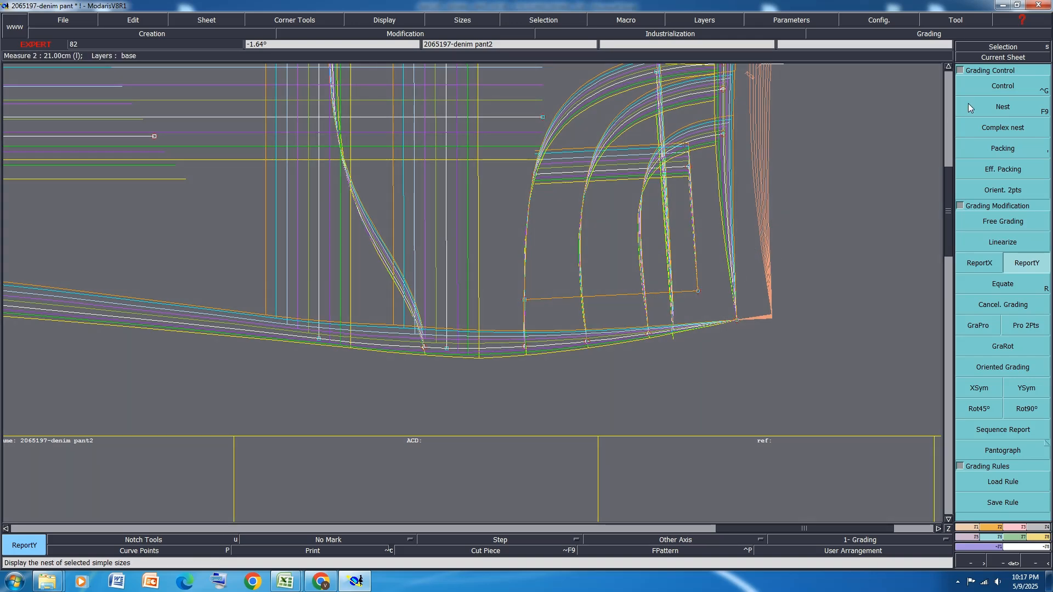
Check the pocket opening point's grading and report its Y grading onto both ends of the coin pocket's line farther from the side seam
click(1021, 89)
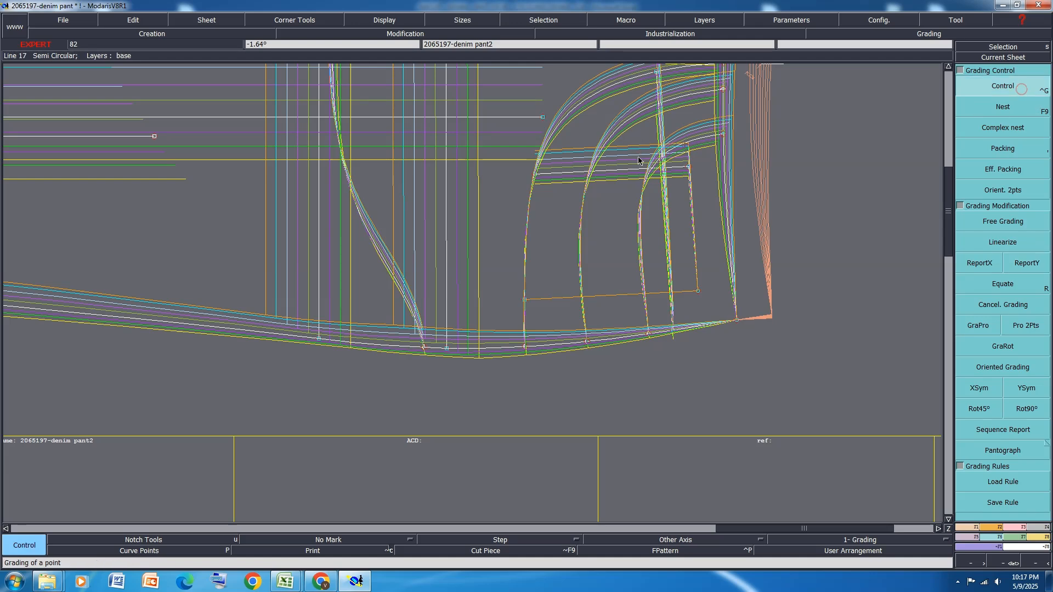
click(689, 168)
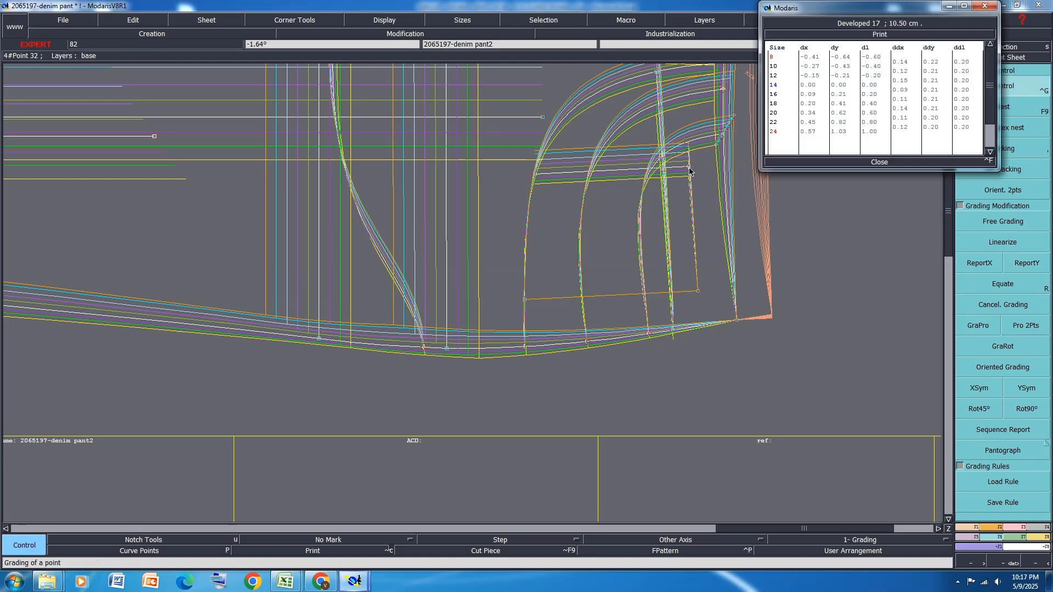
click(883, 162)
click(1027, 263)
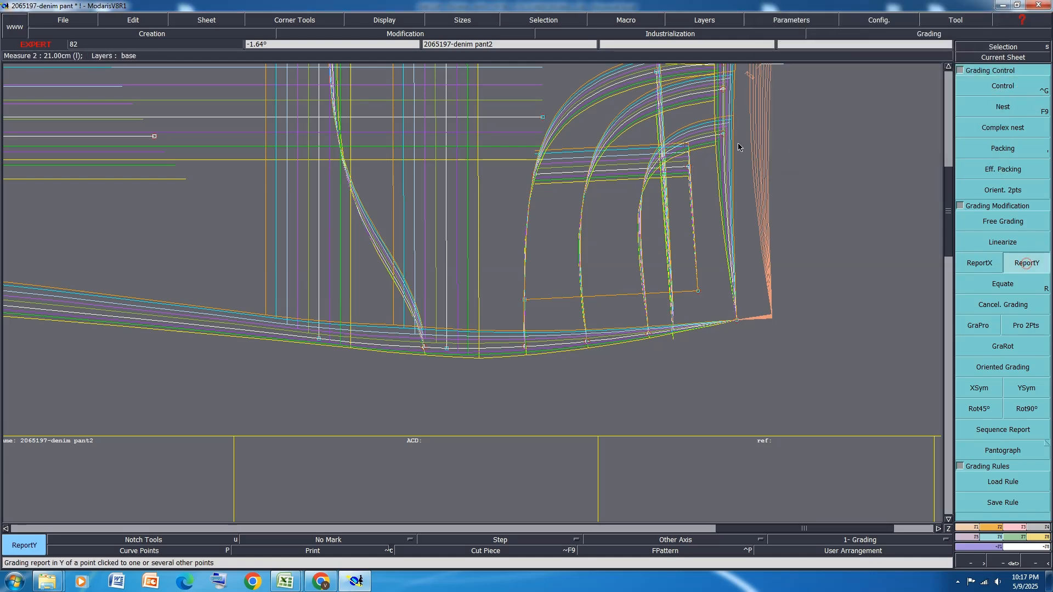
click(689, 164)
click(540, 176)
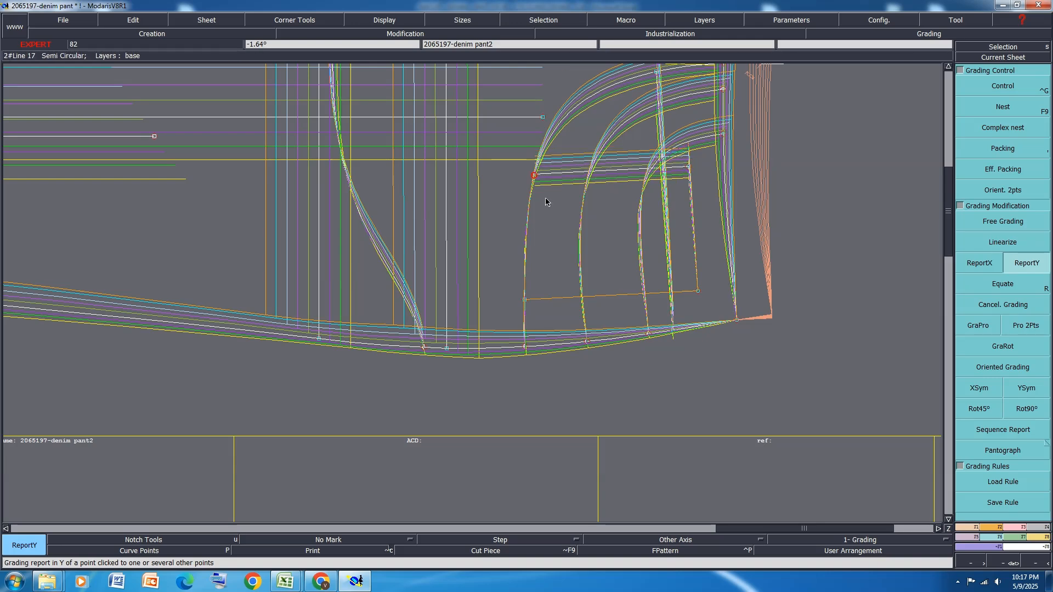
Remove the front panel's packing and display all sheets arranged on the desk
click(1018, 147)
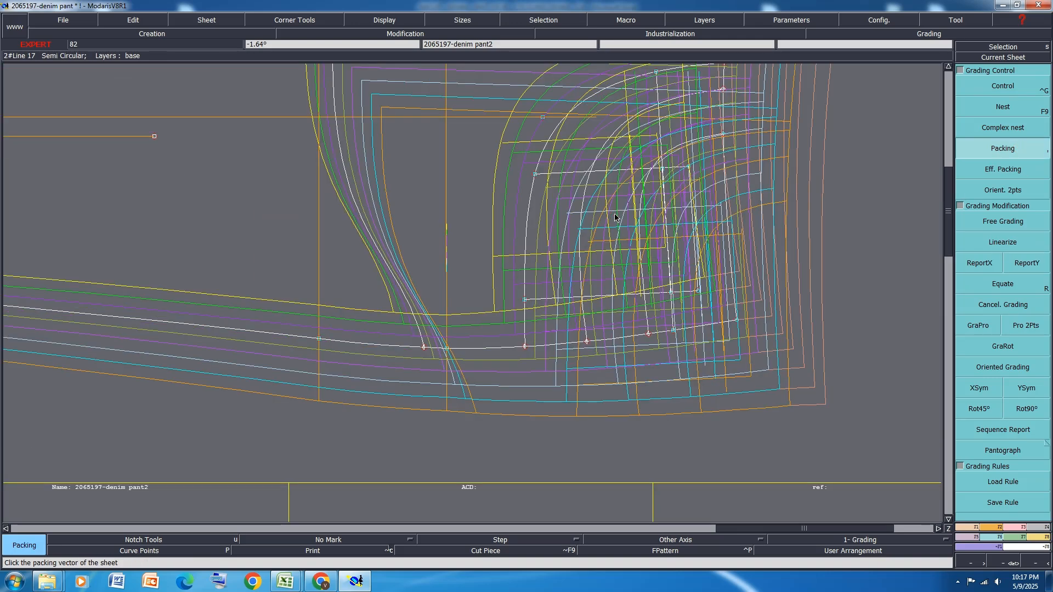
key(8)
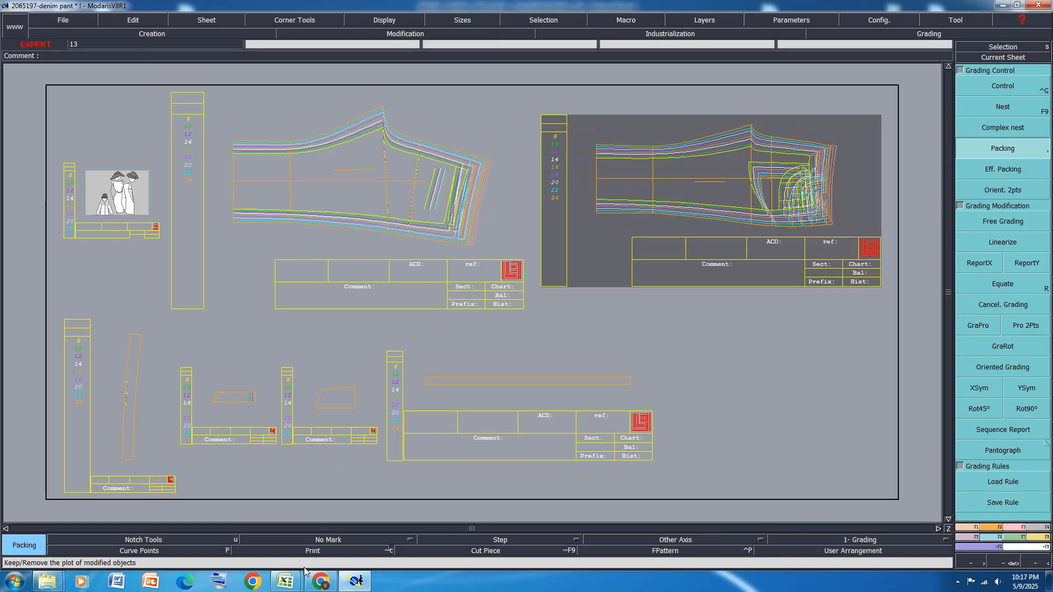
In the Excel chart, select the back pocket width rows at opening and at base
mouse_move(285, 581)
click(340, 529)
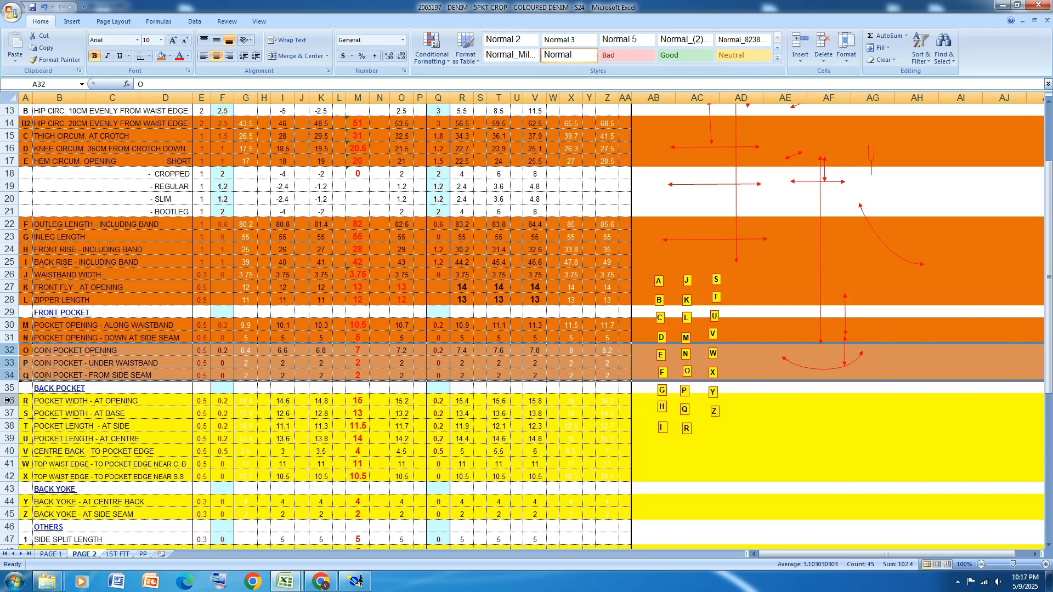
drag(6, 401, 8, 409)
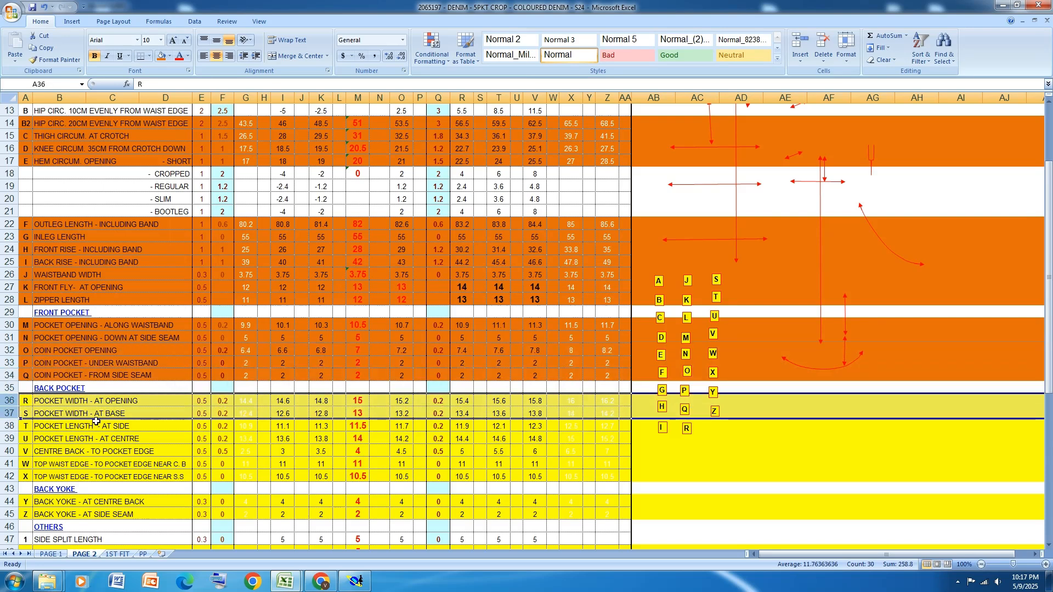
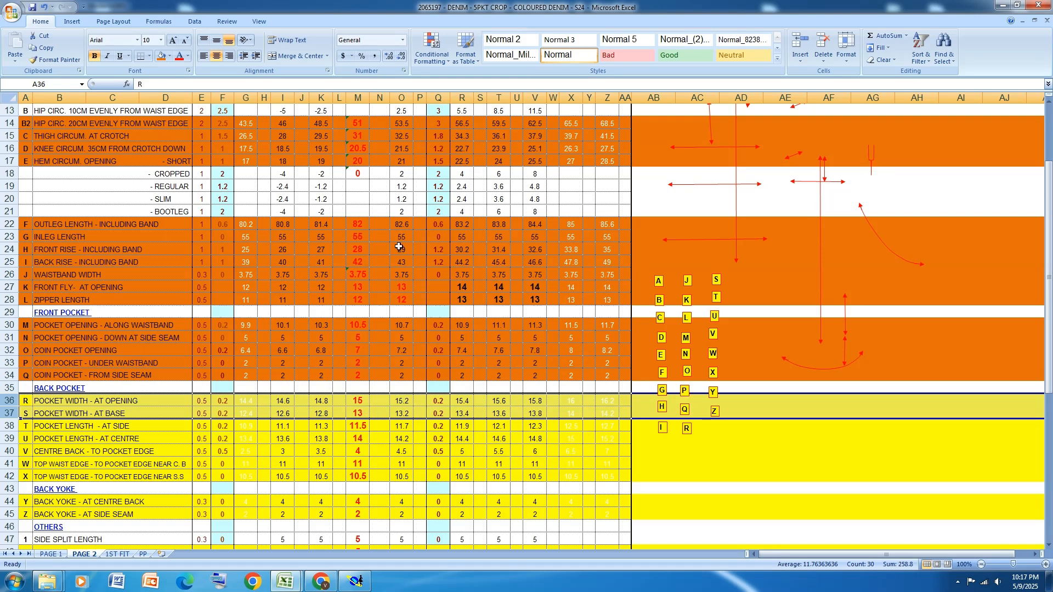
Fill the back pocket width rows 36 and 37 with orange and switch to the Modaris pattern
click(161, 56)
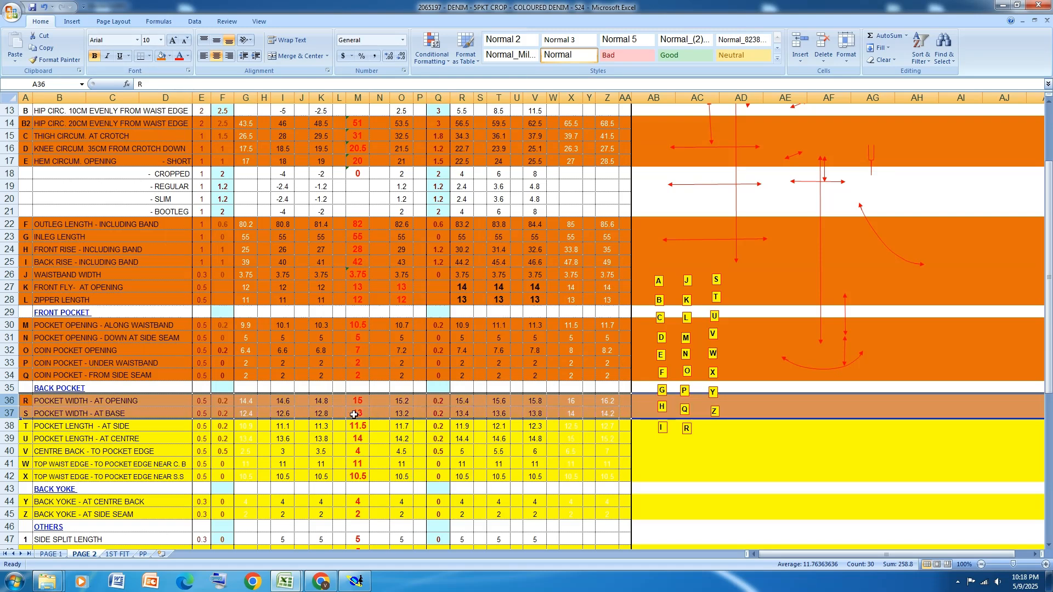
click(360, 588)
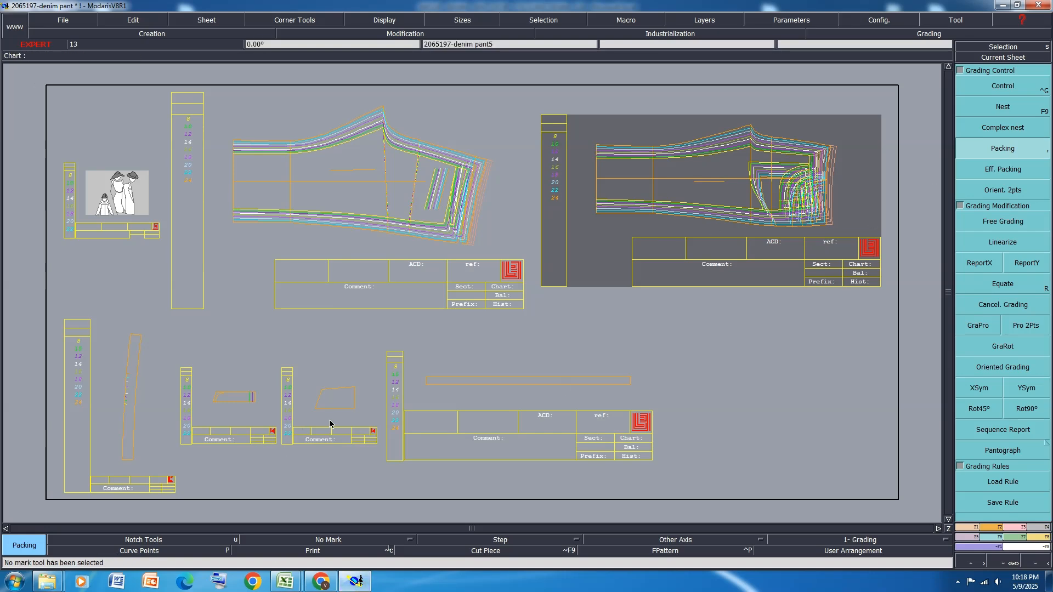
Grade the back pocket piece's upper right corner with ddy 0.10 for all sizes and report it in Y to the upper left corner
scroll(332, 425, up, 3)
click(987, 96)
click(373, 355)
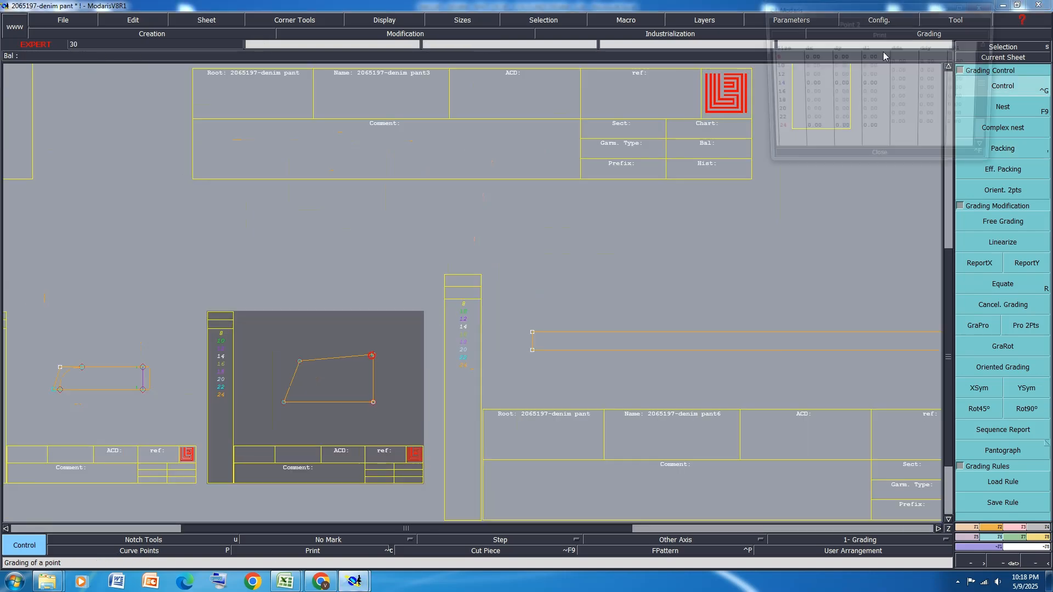
drag(931, 62, 931, 130)
key(Return)
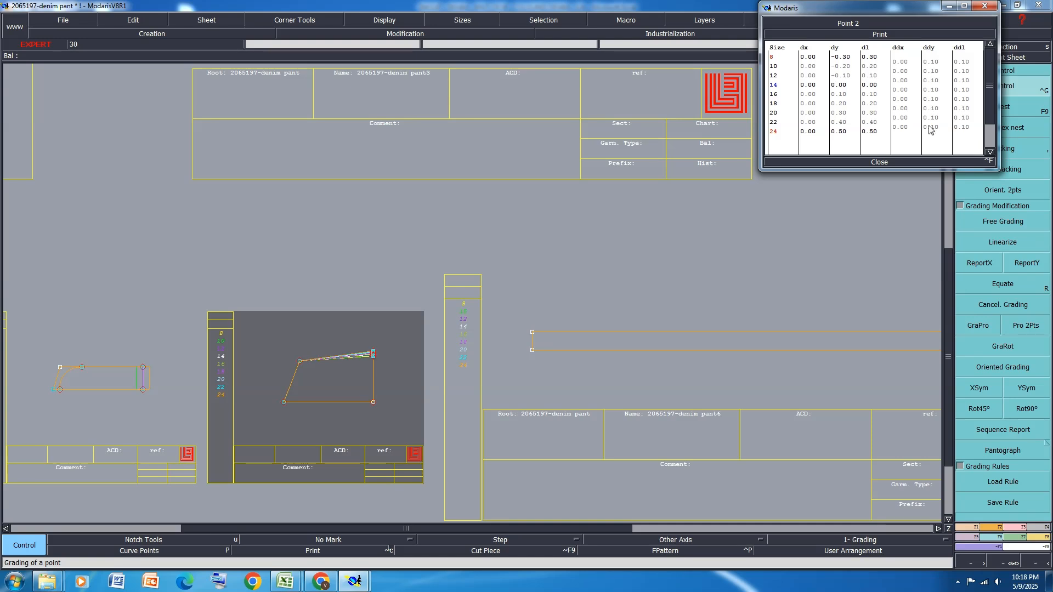
click(885, 162)
click(1026, 263)
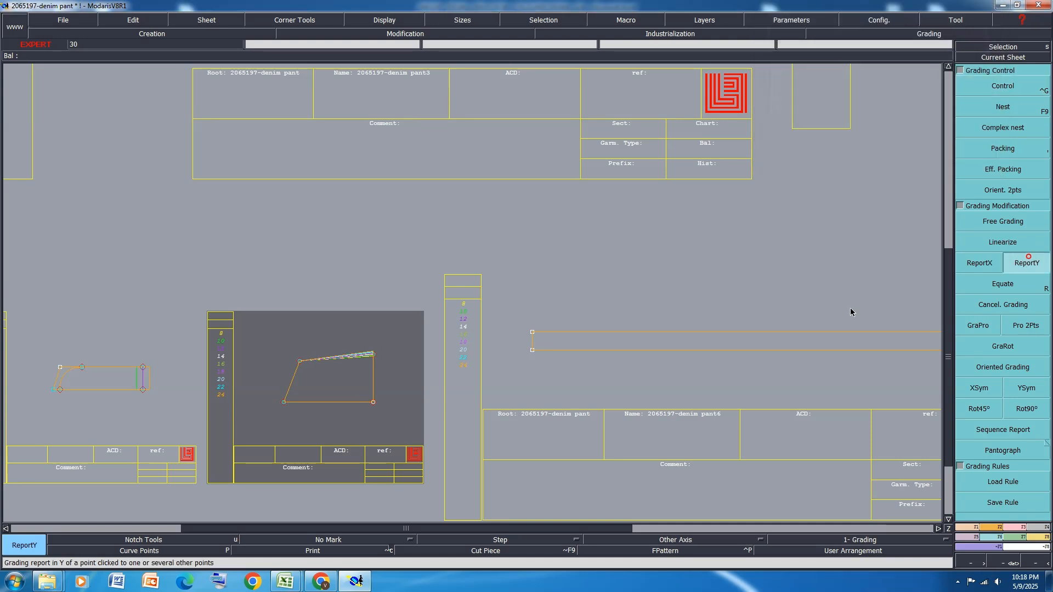
click(372, 358)
Switch to the denim measurement workbook and fill the pocket length rows 38 and 39 with orange
mouse_move(285, 580)
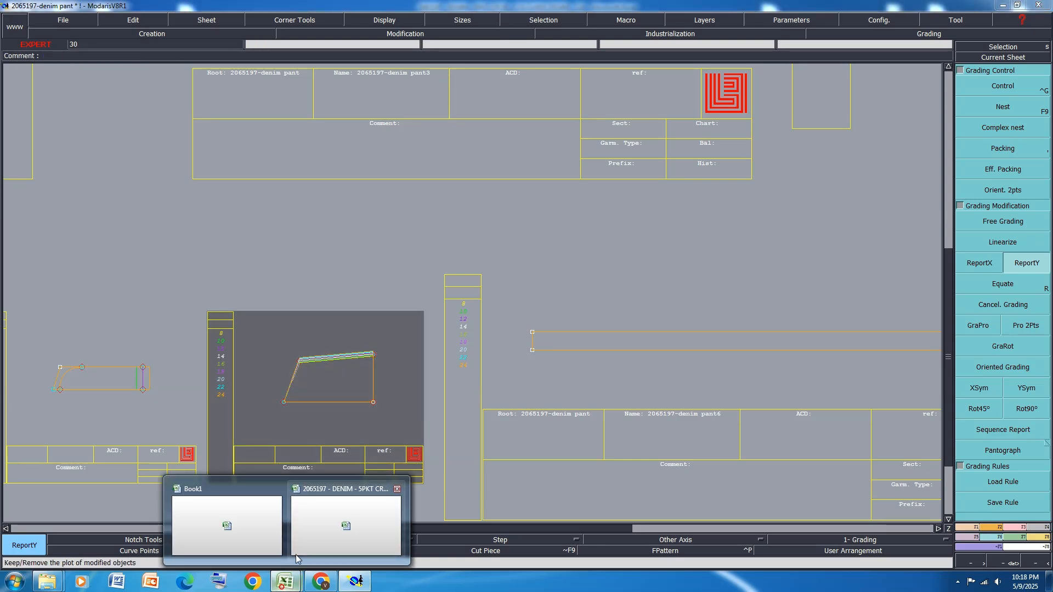
click(346, 519)
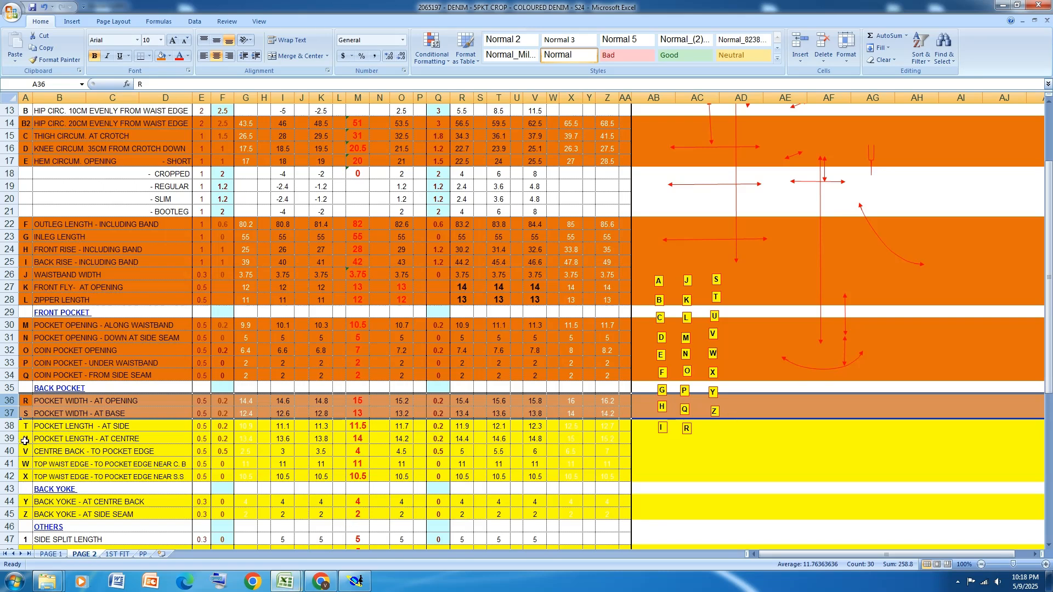
drag(8, 425, 10, 432)
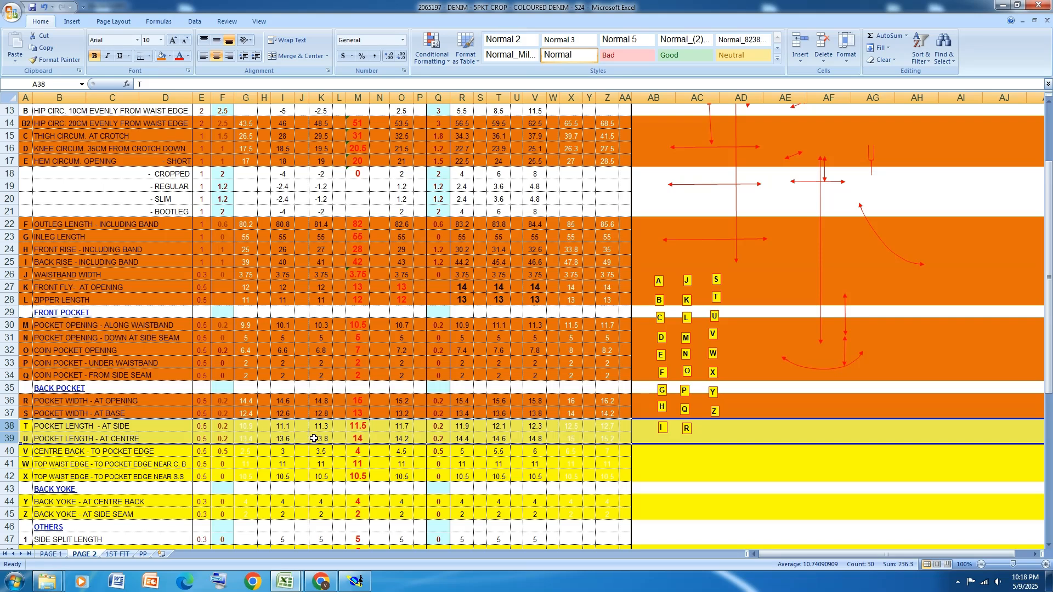
click(161, 56)
Back in Modaris, grade the back pocket's lower left corner with ddx -0.2 for all sizes and report it in X to the upper left corner
click(357, 581)
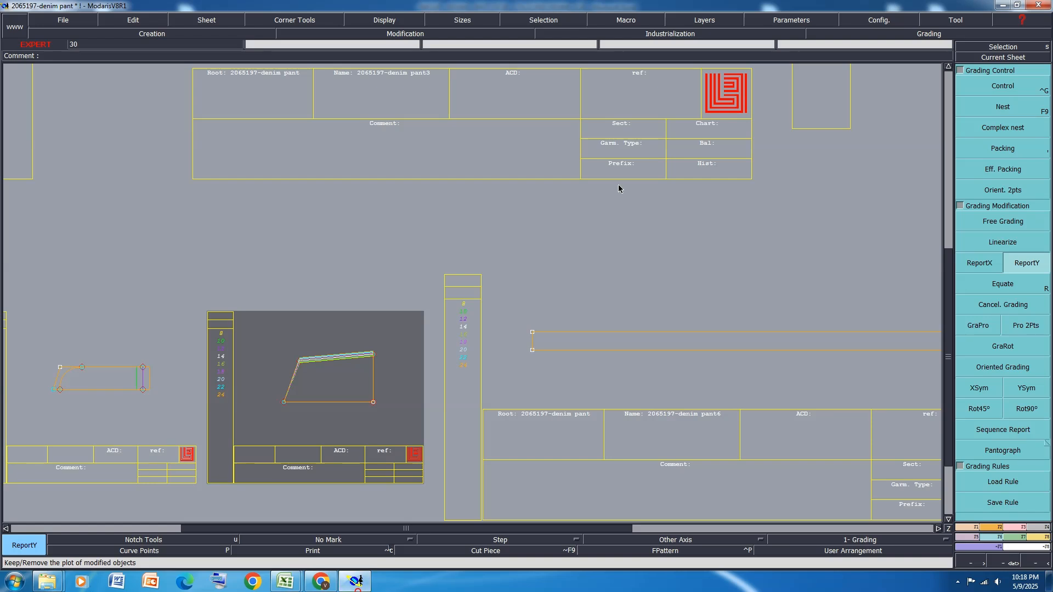
click(288, 409)
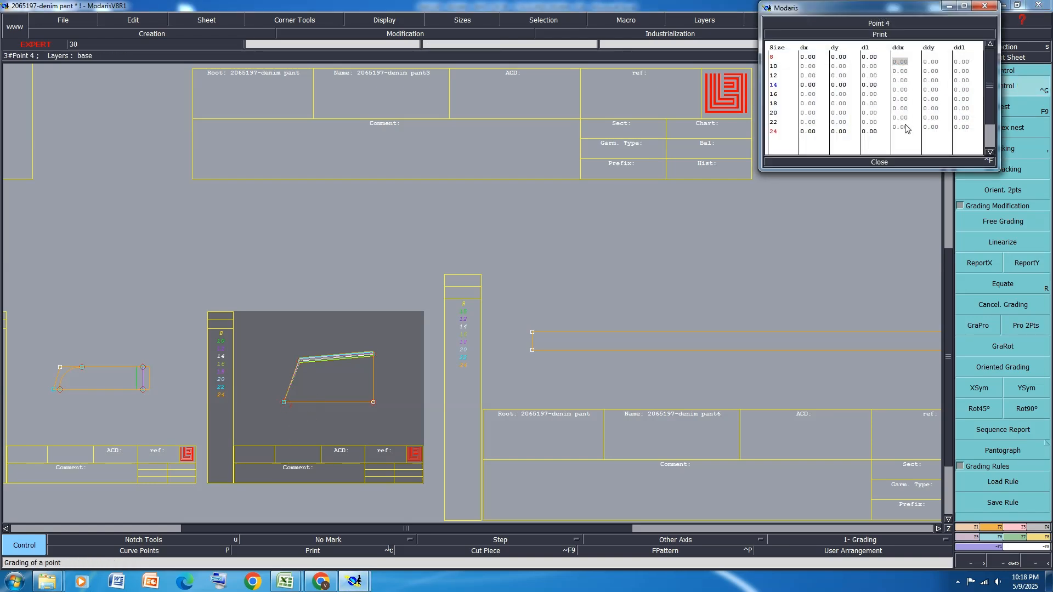
drag(906, 128, 907, 133)
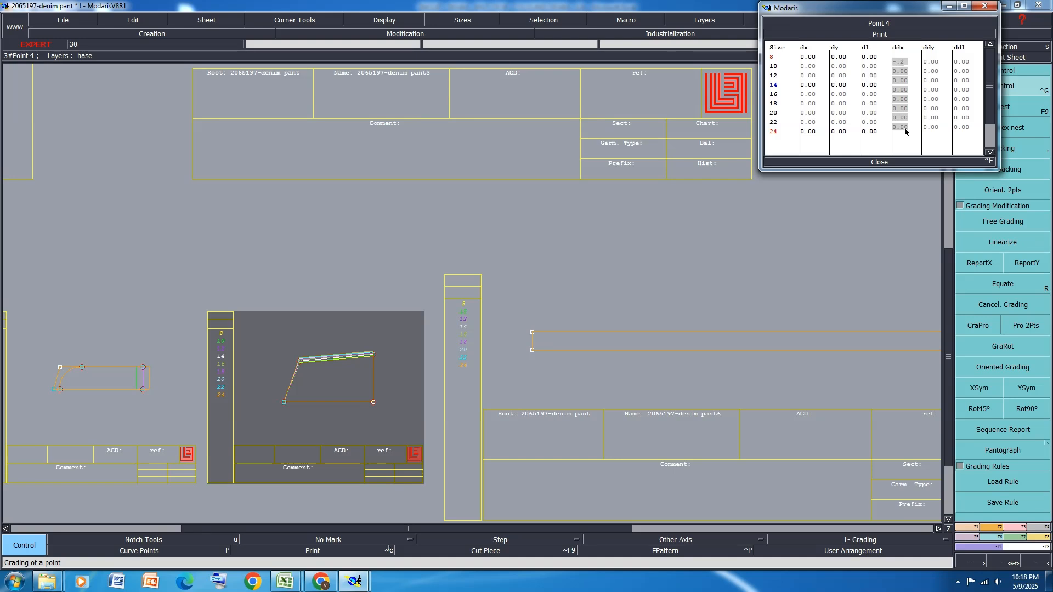
key(Return)
click(880, 162)
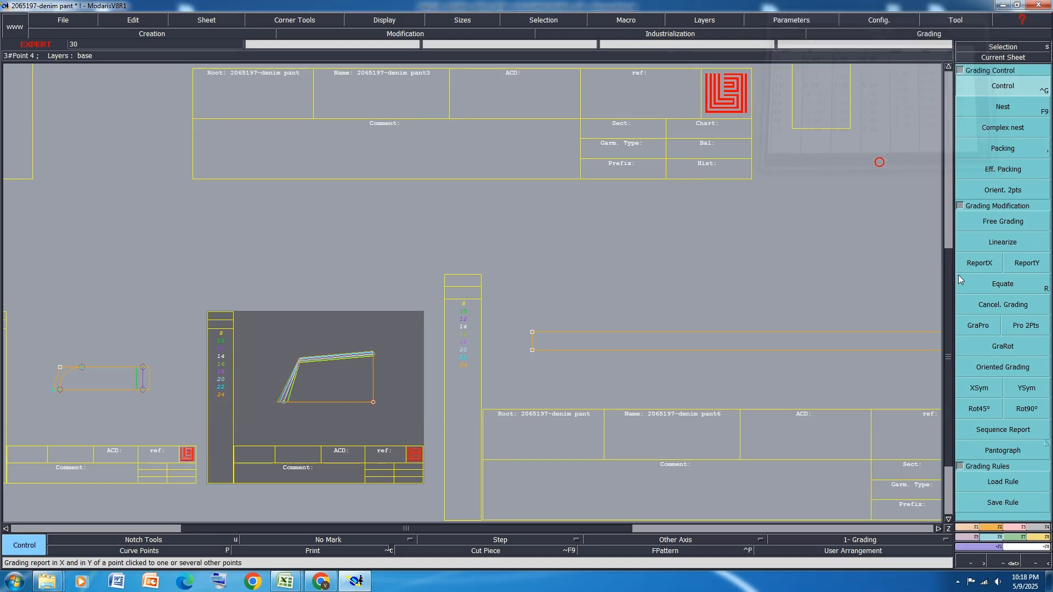
click(985, 265)
click(285, 404)
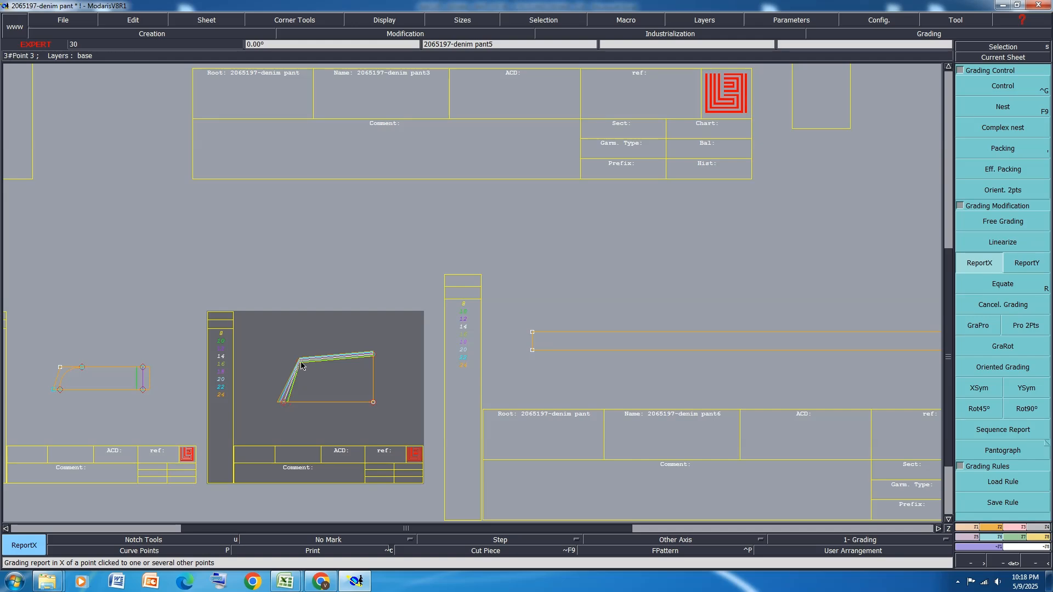
click(299, 360)
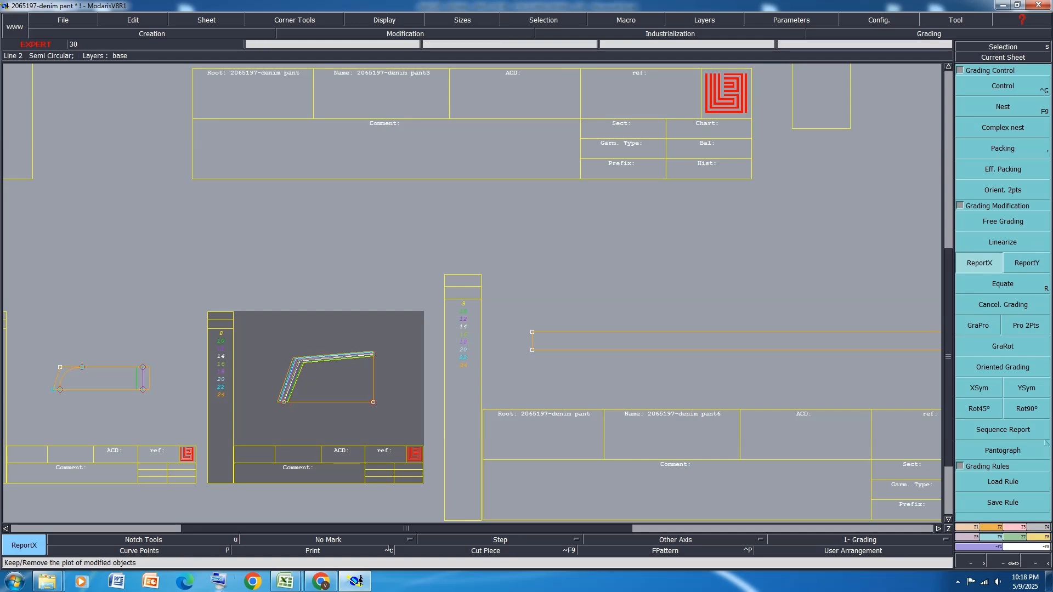
Switch to the measurement workbook and fill row 40, centre back to pocket edge, with orange
click(279, 580)
click(349, 527)
scroll(191, 333, down, 2)
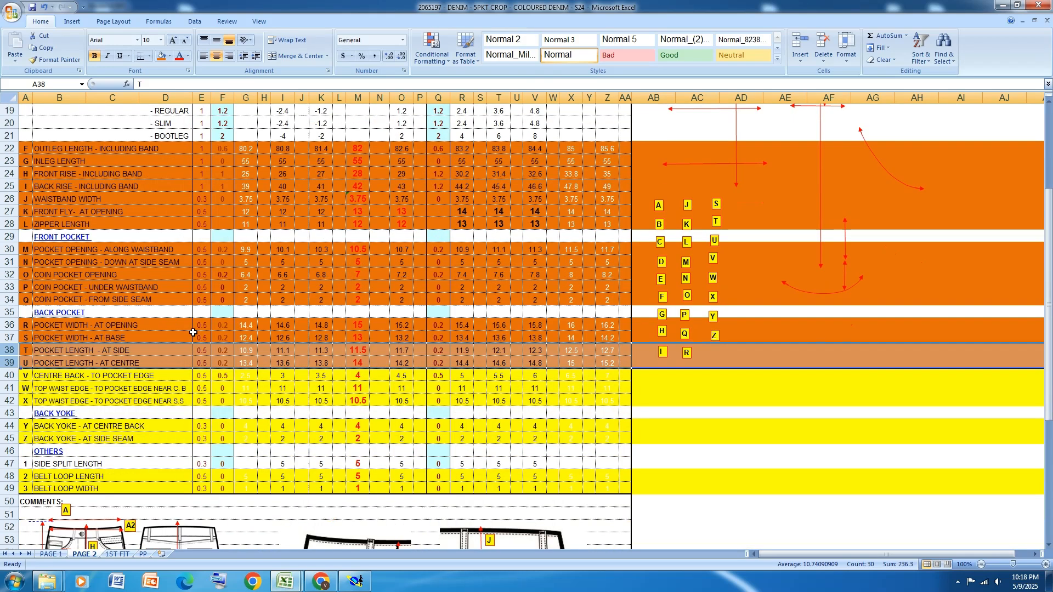
click(8, 375)
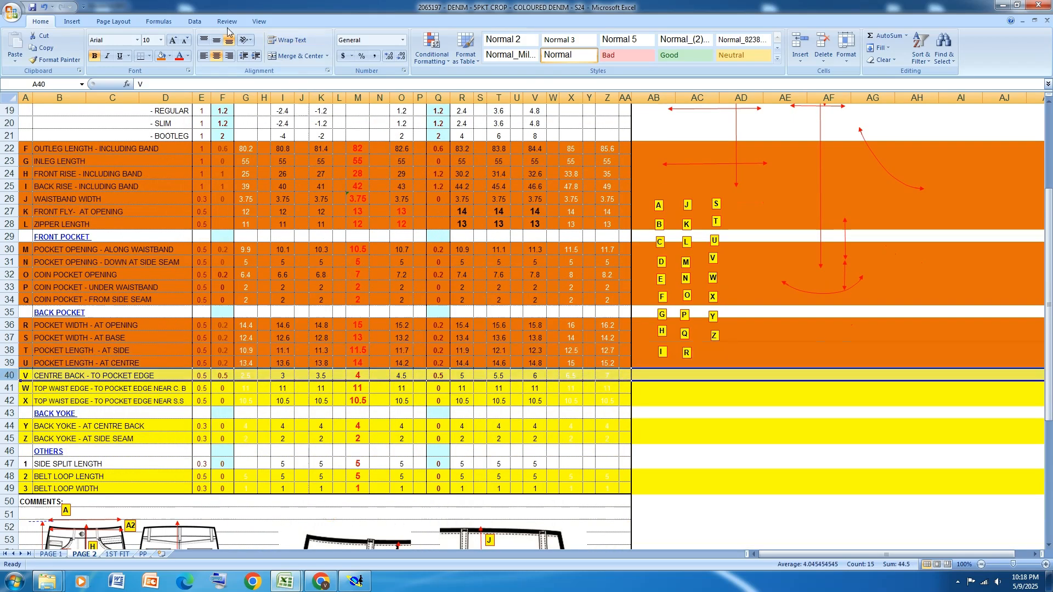
click(161, 56)
Return to Modaris and pack the back panel's graded sizes on the upper corner of its waist seam
click(356, 581)
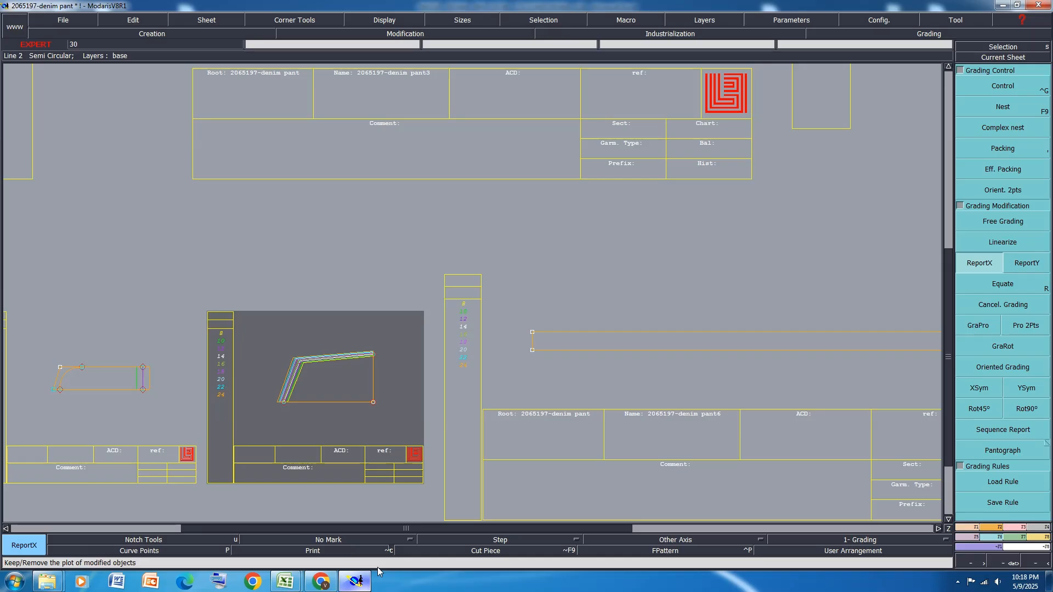
scroll(516, 145, up, 3)
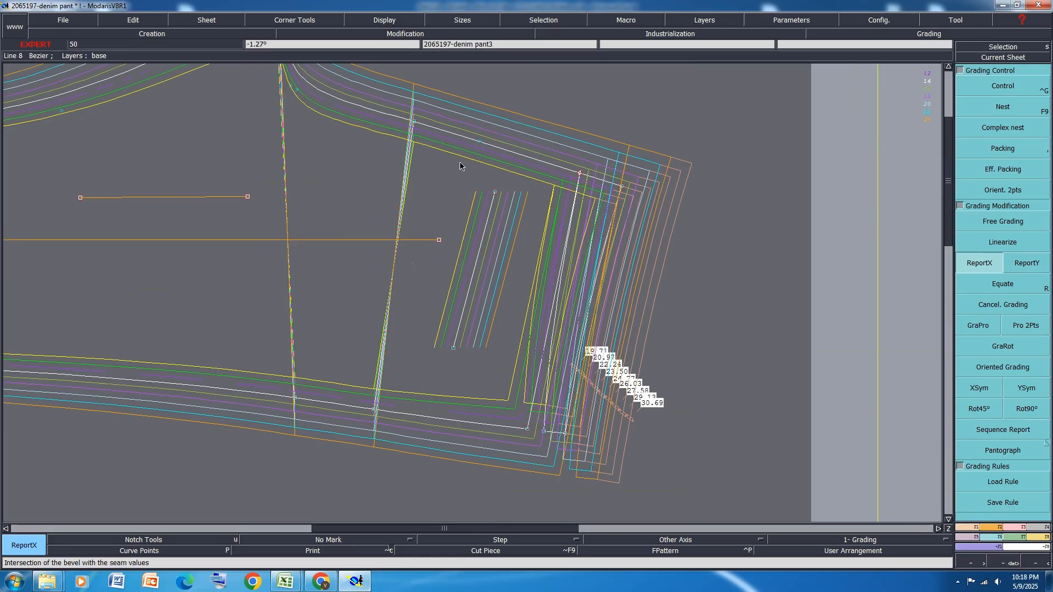
click(1007, 149)
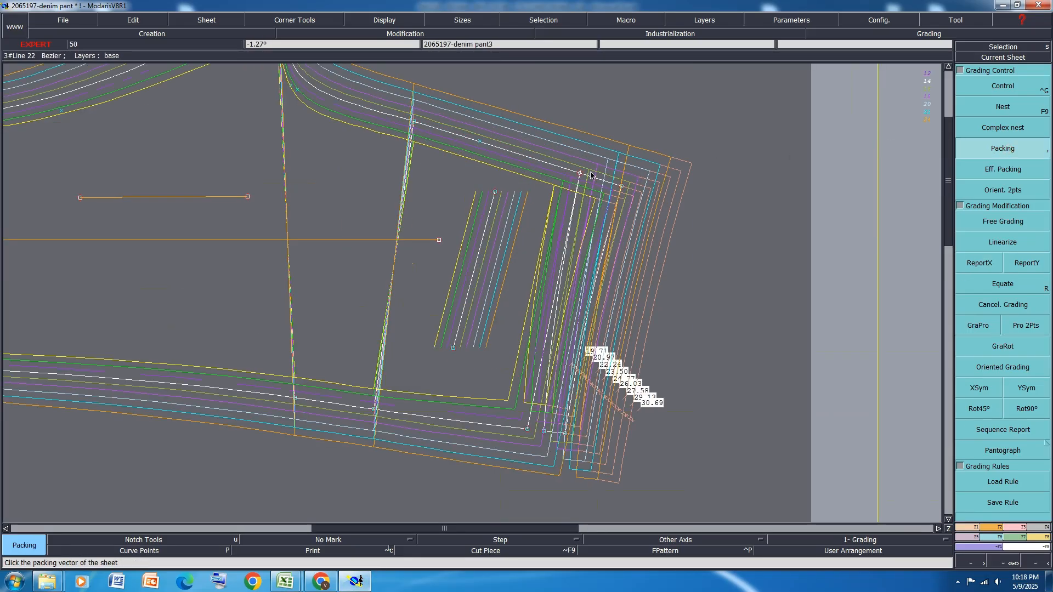
click(579, 173)
Set ddy to -0.5 for all sizes at the upper end of the back panel's pocket placement line and report it in Y to the lower end
click(993, 86)
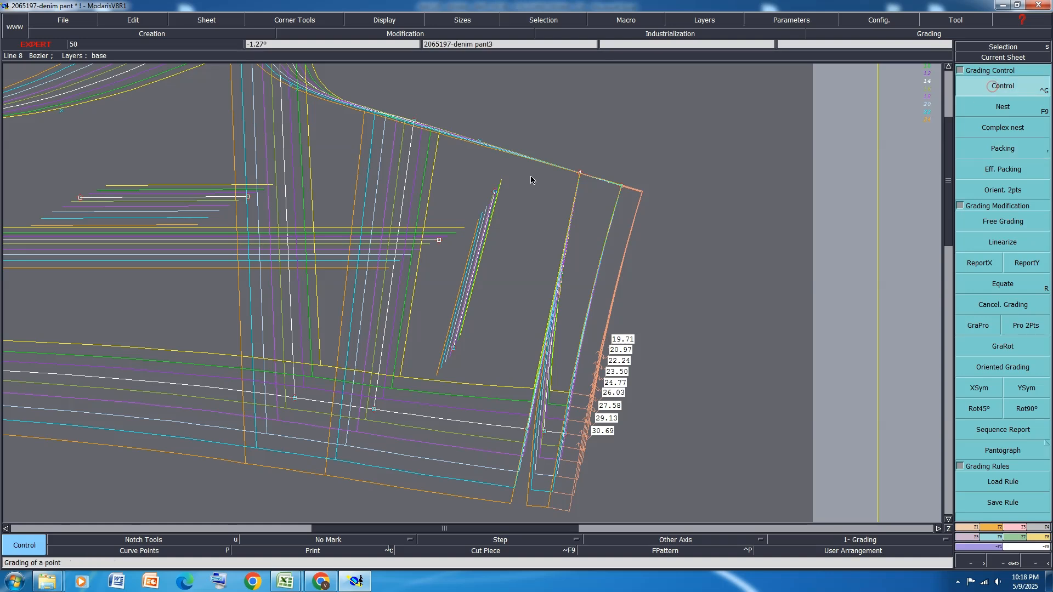
click(492, 191)
drag(929, 62, 931, 124)
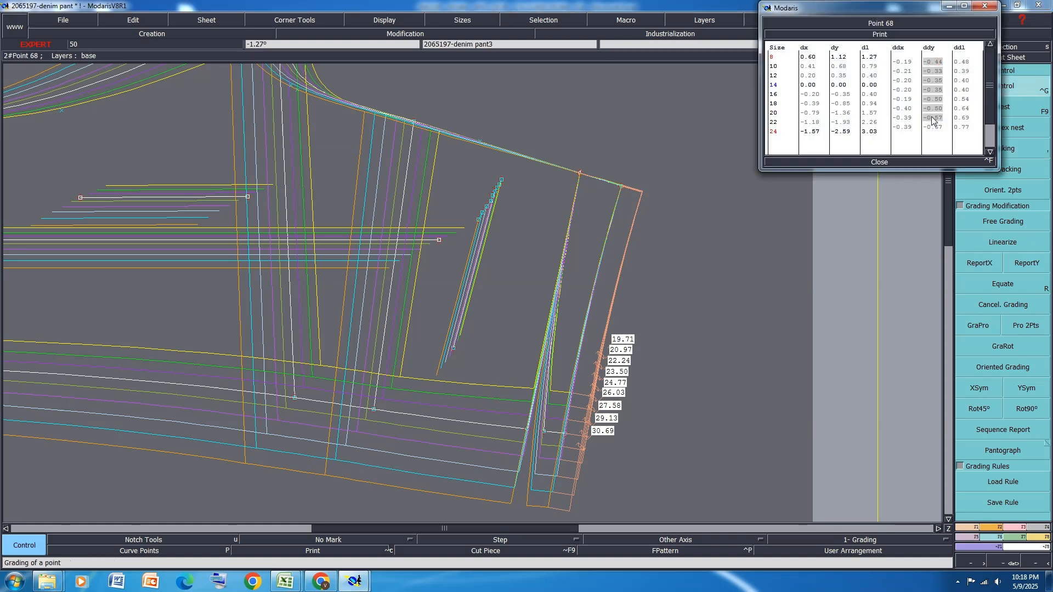
text(.)
key(BackSpace)
text(-0.5)
key(Return)
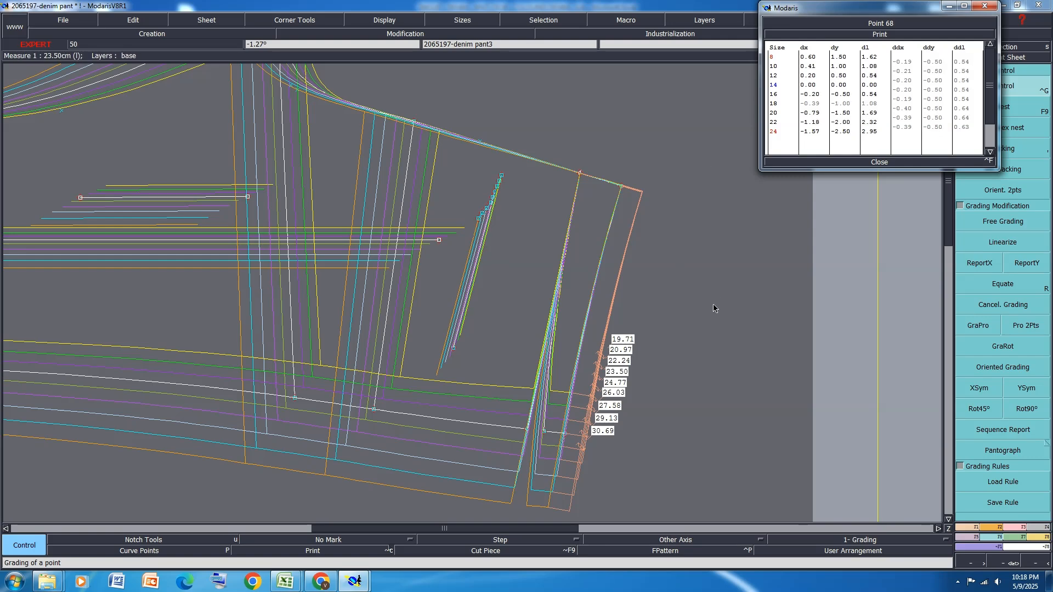
click(880, 162)
click(1031, 262)
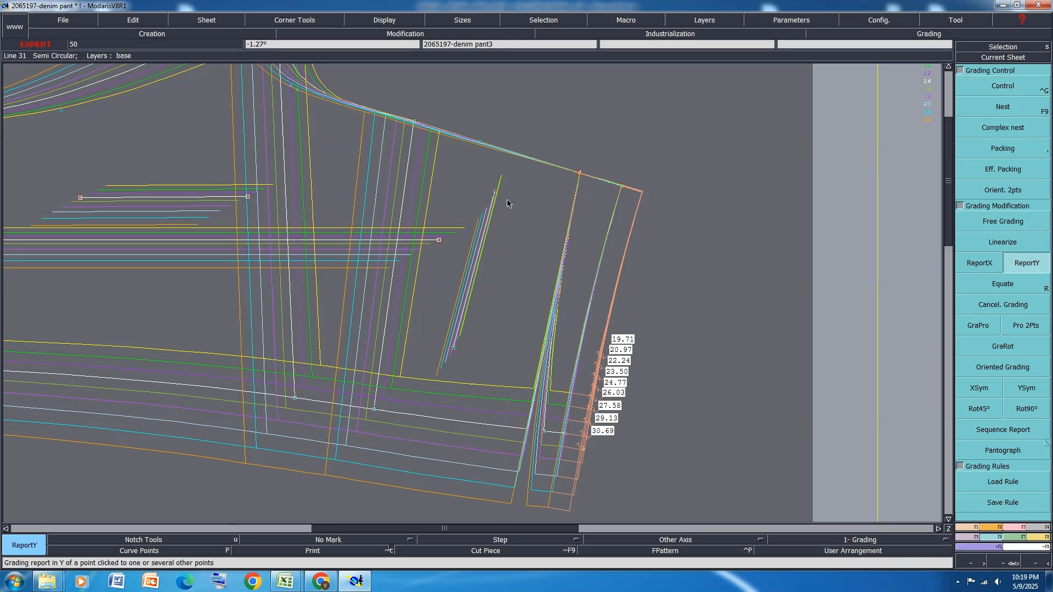
click(497, 192)
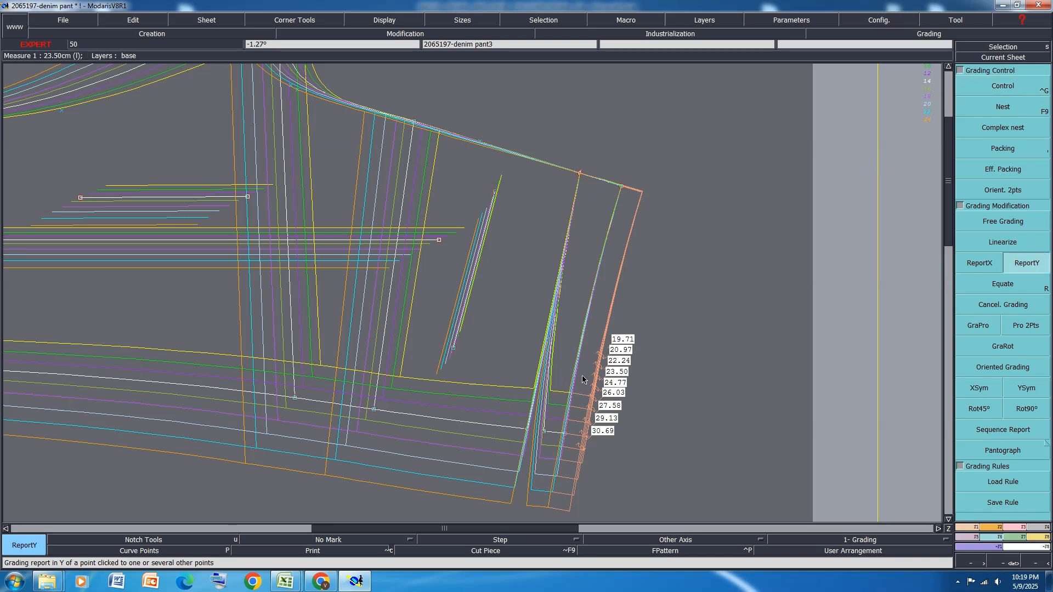
In the measurement workbook, fill the waist-edge-to-pocket rows 41-42, back yoke rows 44-45 and belt loop rows 48-49 with orange
mouse_move(283, 580)
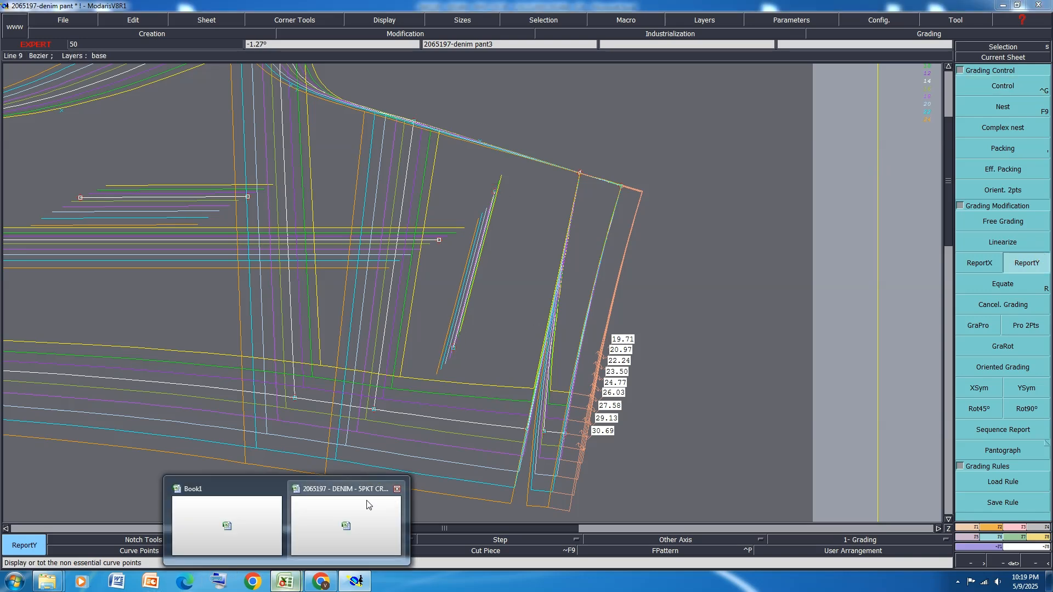
click(298, 532)
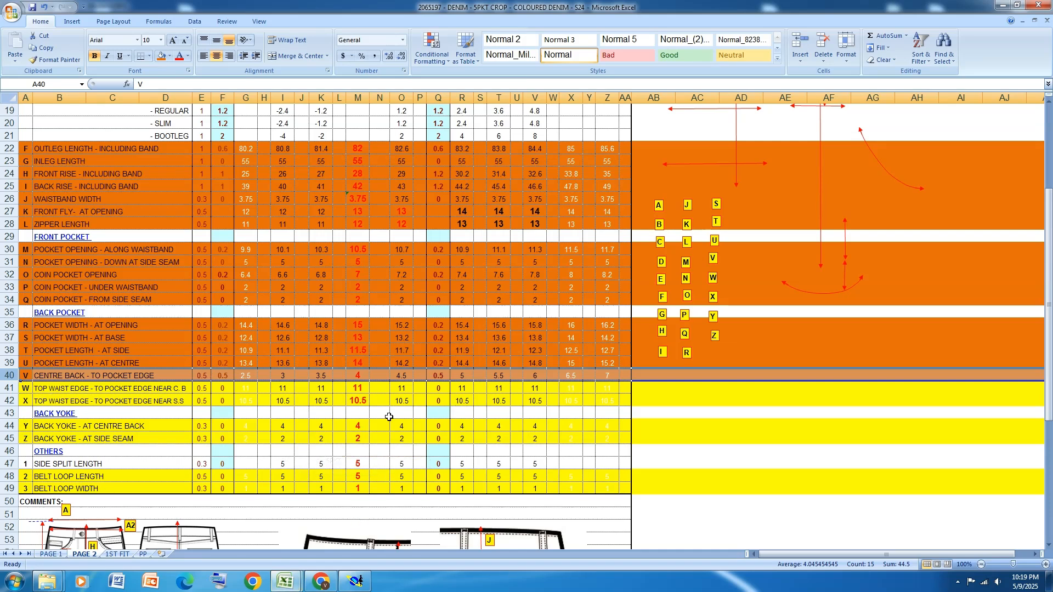
drag(12, 389, 11, 401)
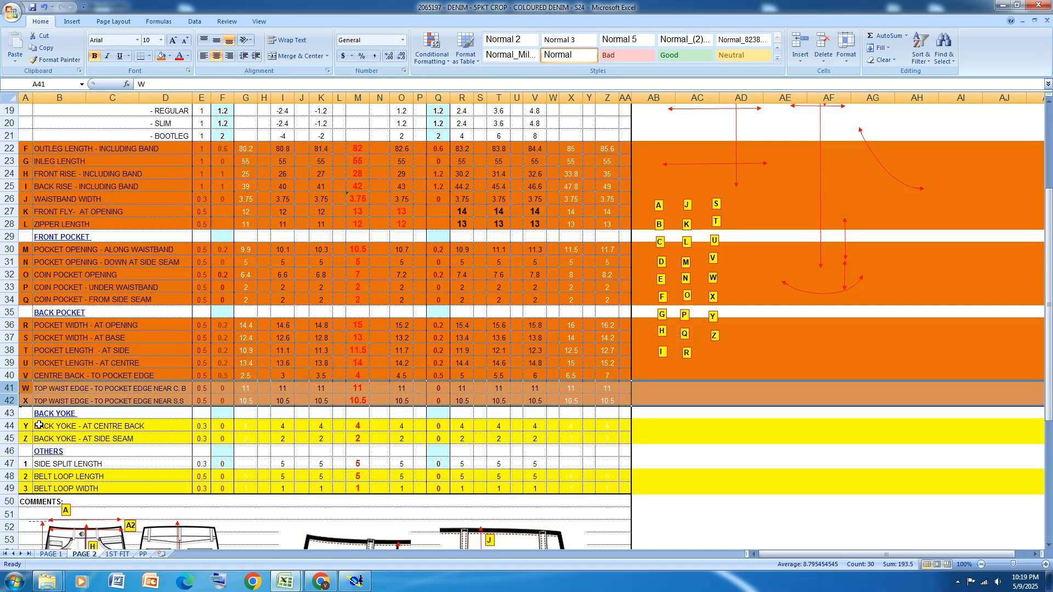
drag(11, 426, 11, 439)
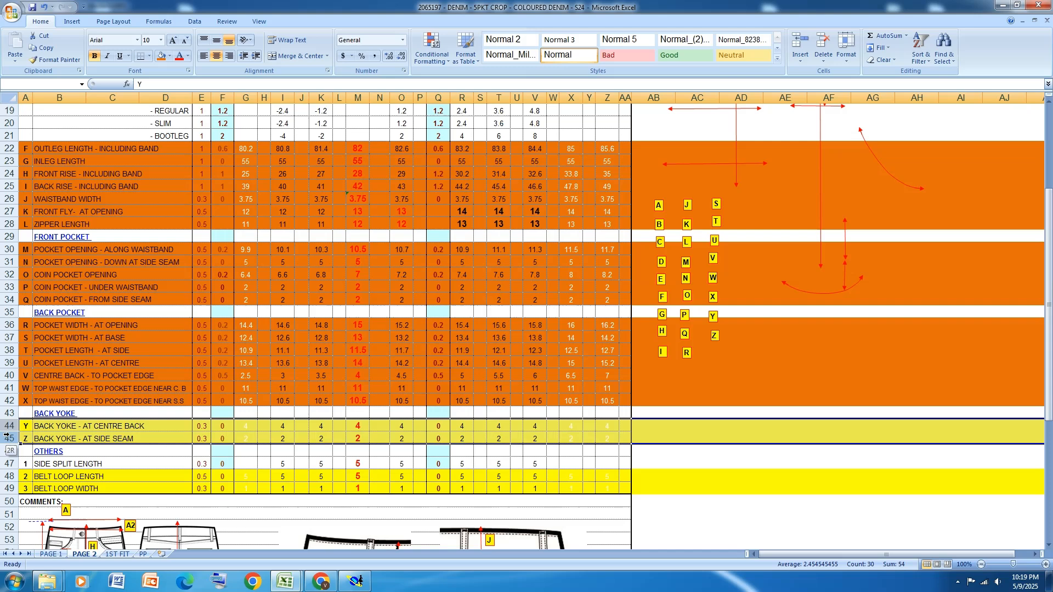
click(162, 57)
drag(10, 476, 9, 488)
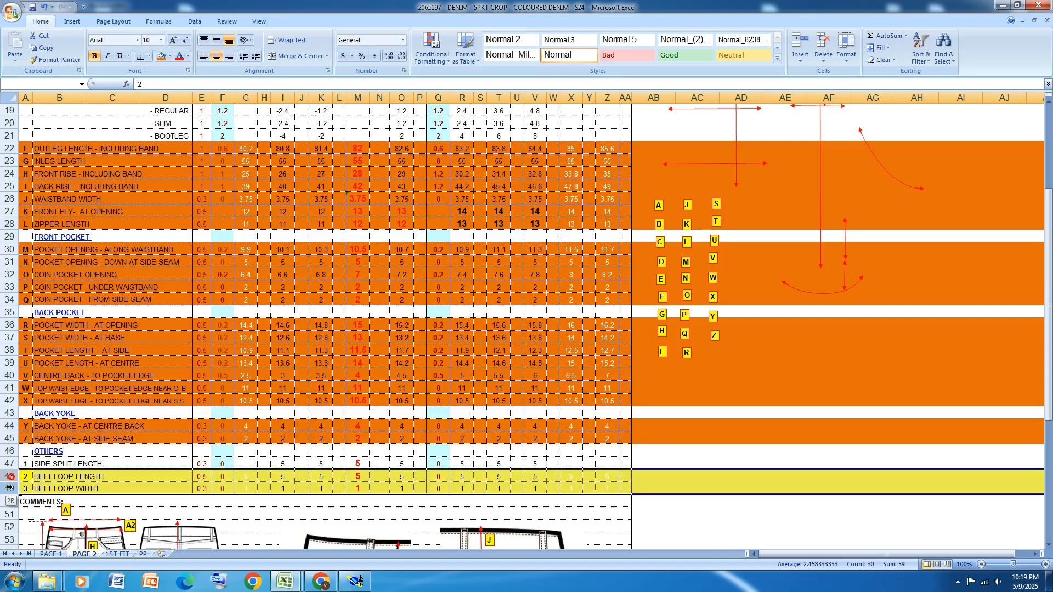
click(163, 56)
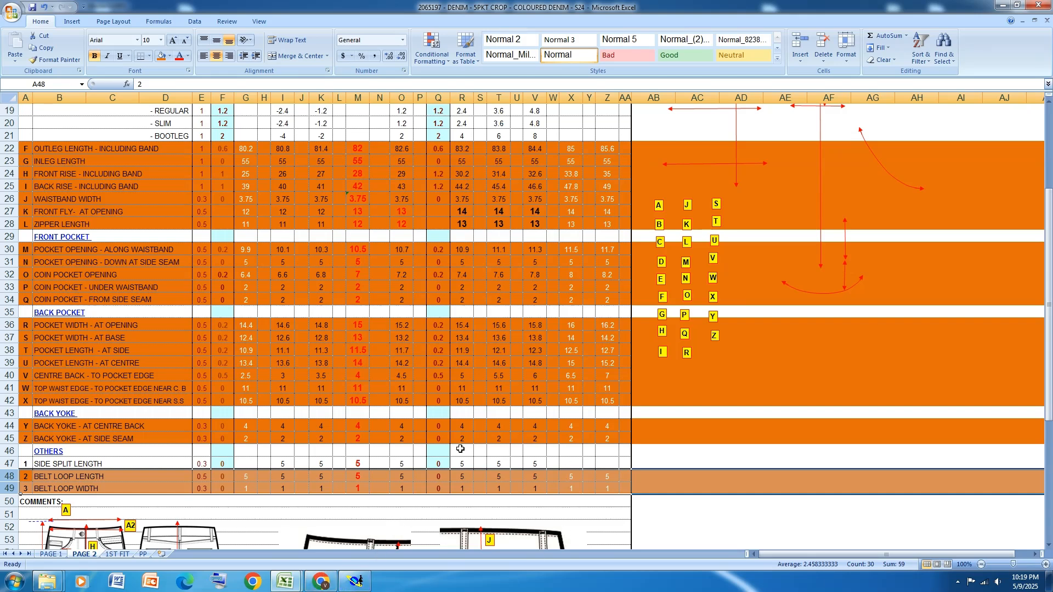
Save the measurement workbook and return to Modaris
key(ctrl+s)
scroll(403, 285, up, 4)
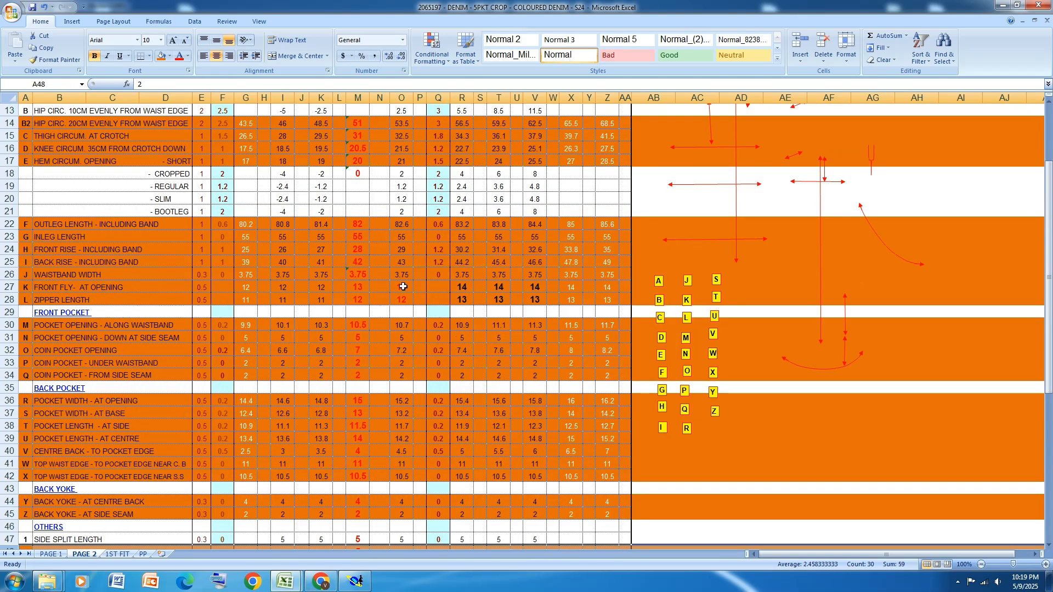
click(1003, 5)
Reset the back panel's packing to its default alignment and save the denim pant model
click(1004, 149)
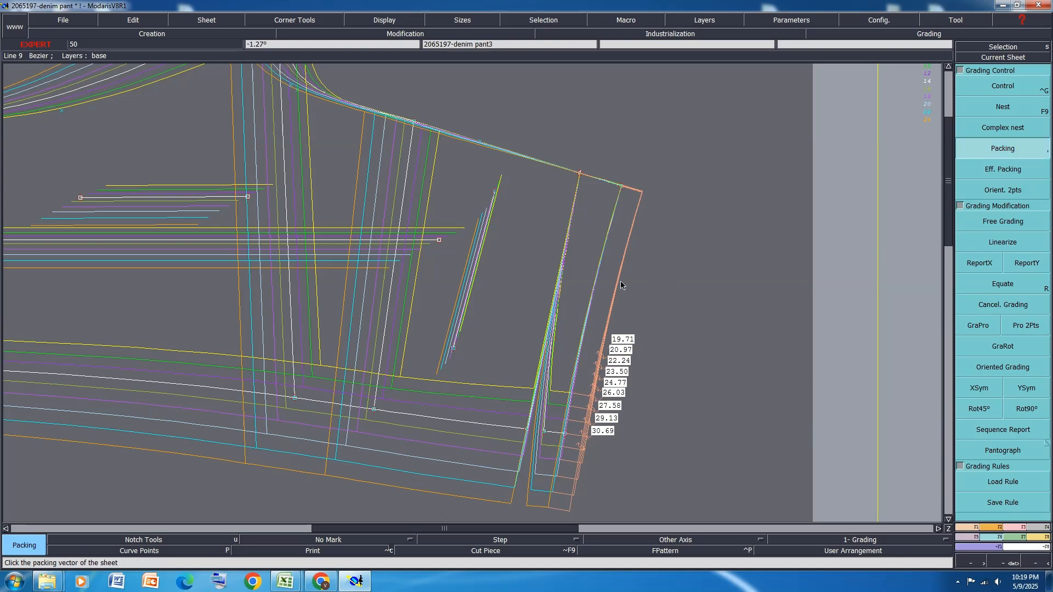
click(522, 297)
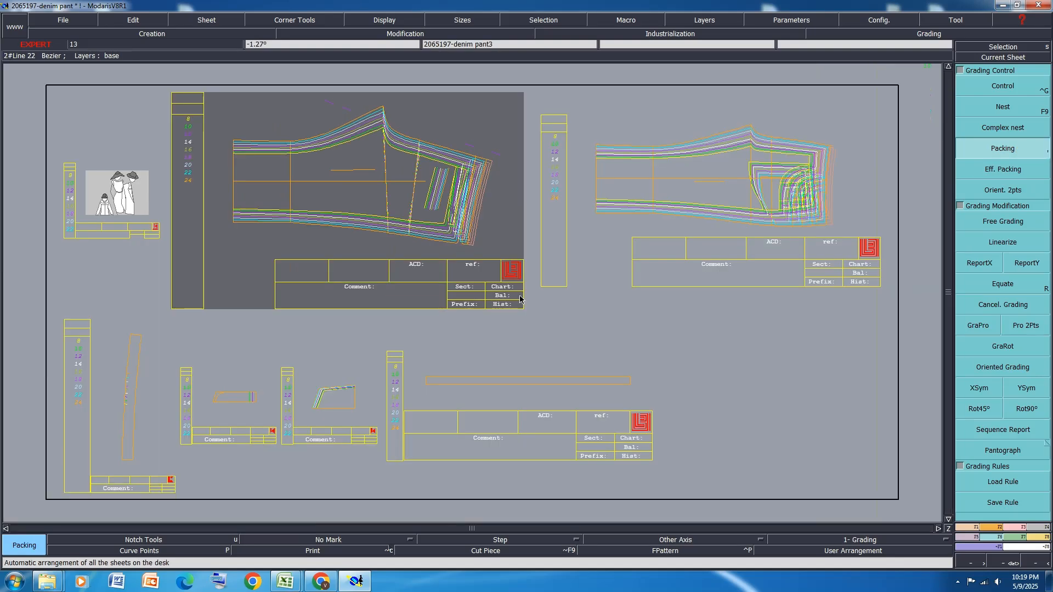
key(ctrl+s)
click(459, 357)
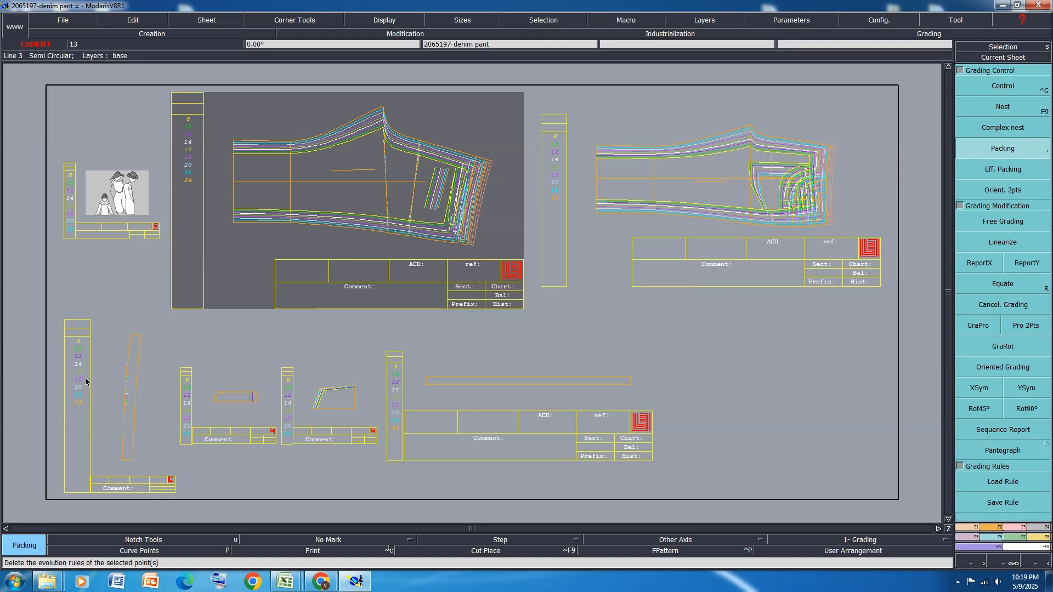
Pack the back panel's graded sizes on the lower corner of its waist edge
scroll(86, 381, up, 2)
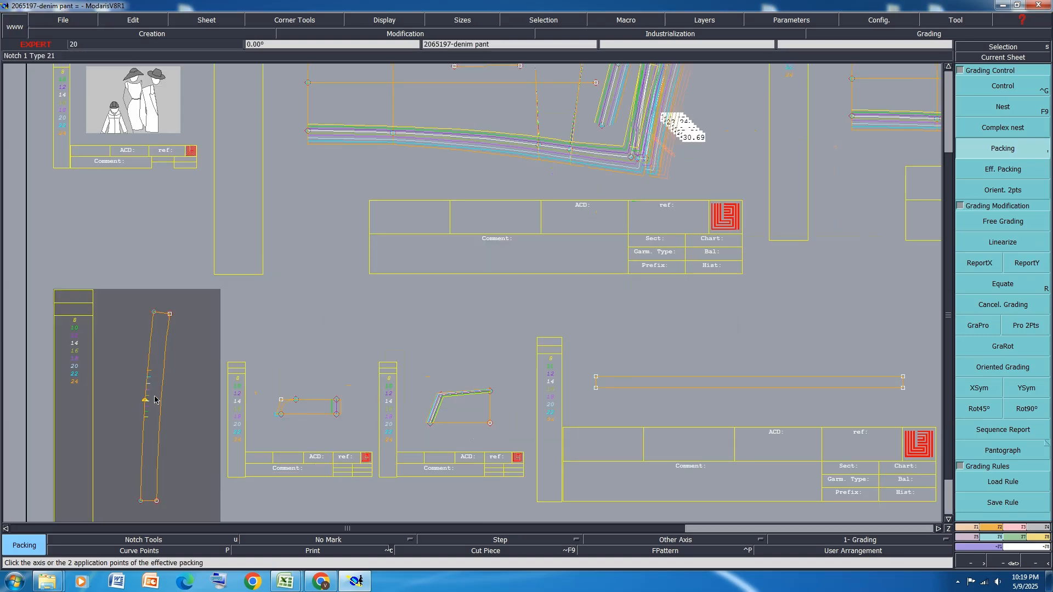
scroll(156, 427, down, 3)
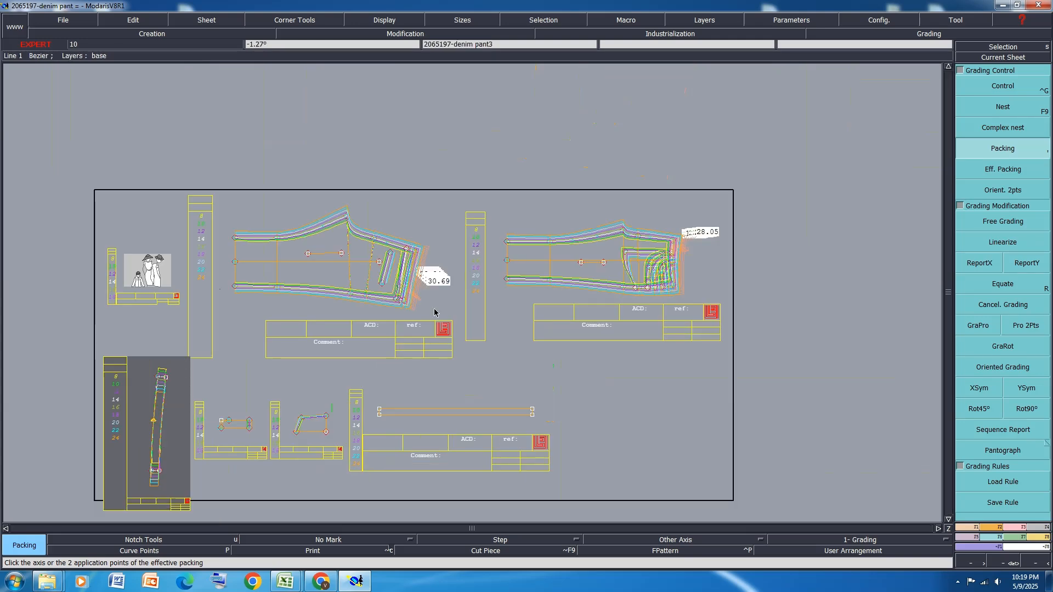
click(1026, 263)
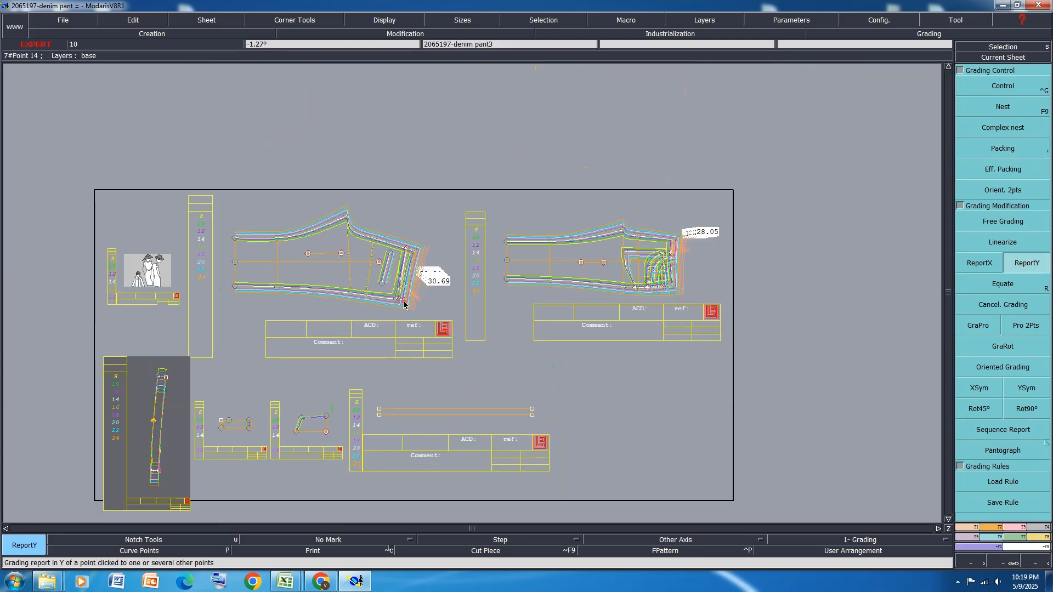
scroll(405, 303, up, 1)
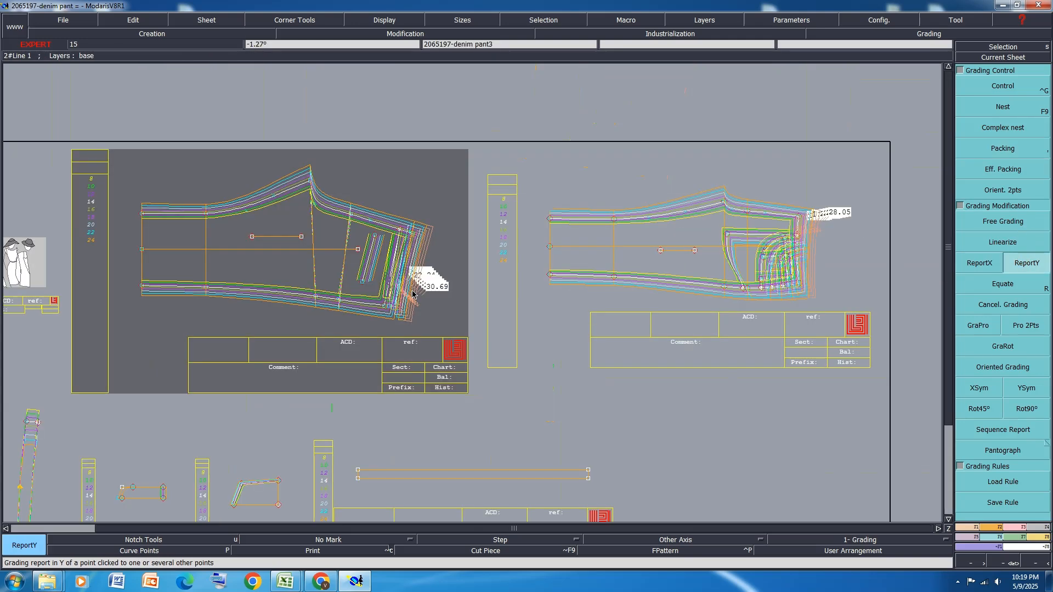
click(1015, 150)
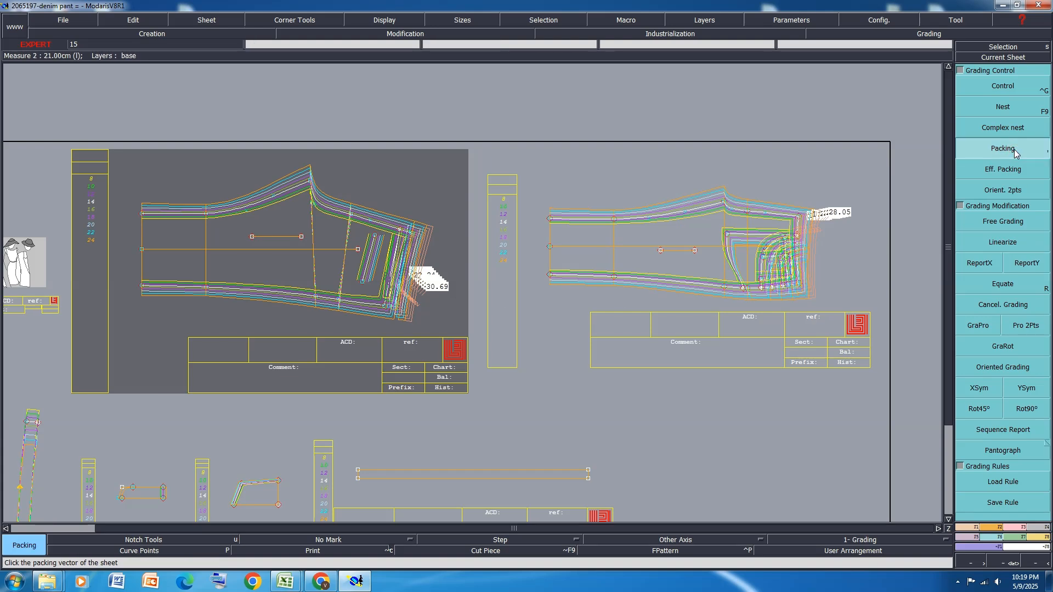
click(395, 307)
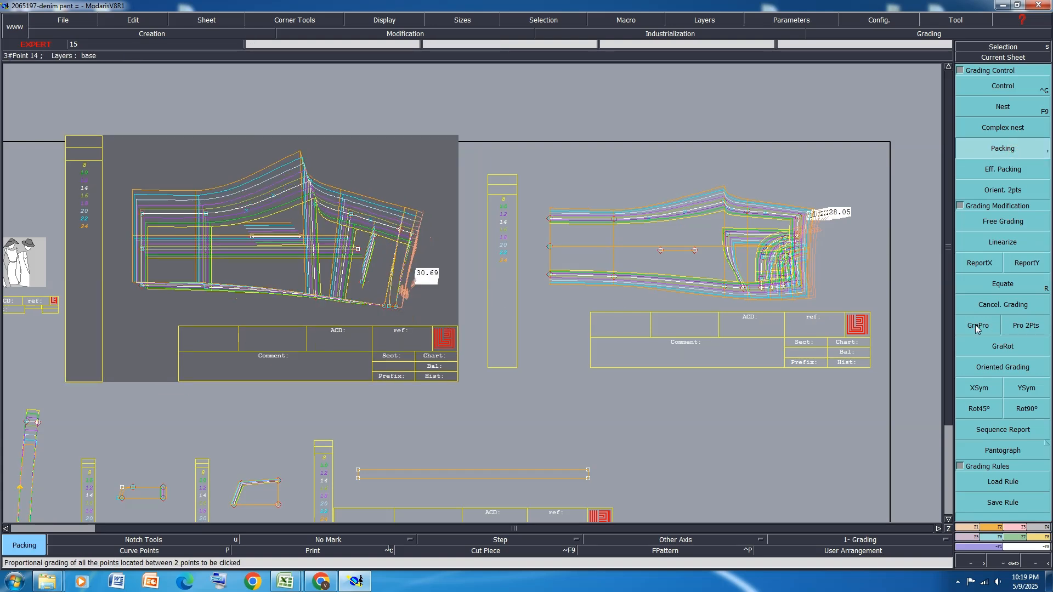
Report the grading in Y from the back panel's upper waist corner to the waistband's upper end point
click(1025, 263)
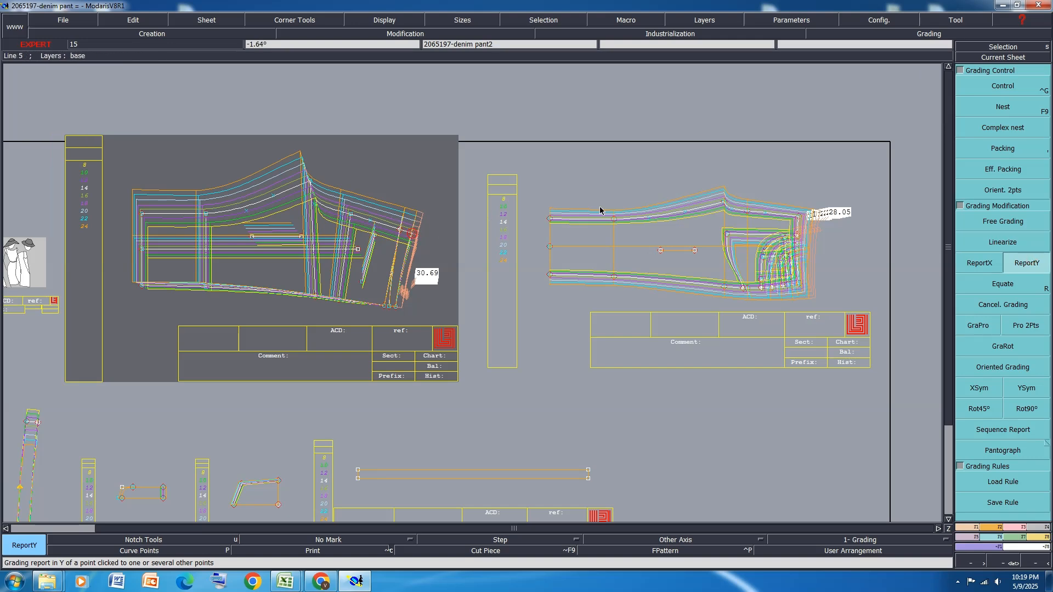
scroll(412, 237, down, 3)
scroll(320, 288, up, 3)
click(318, 286)
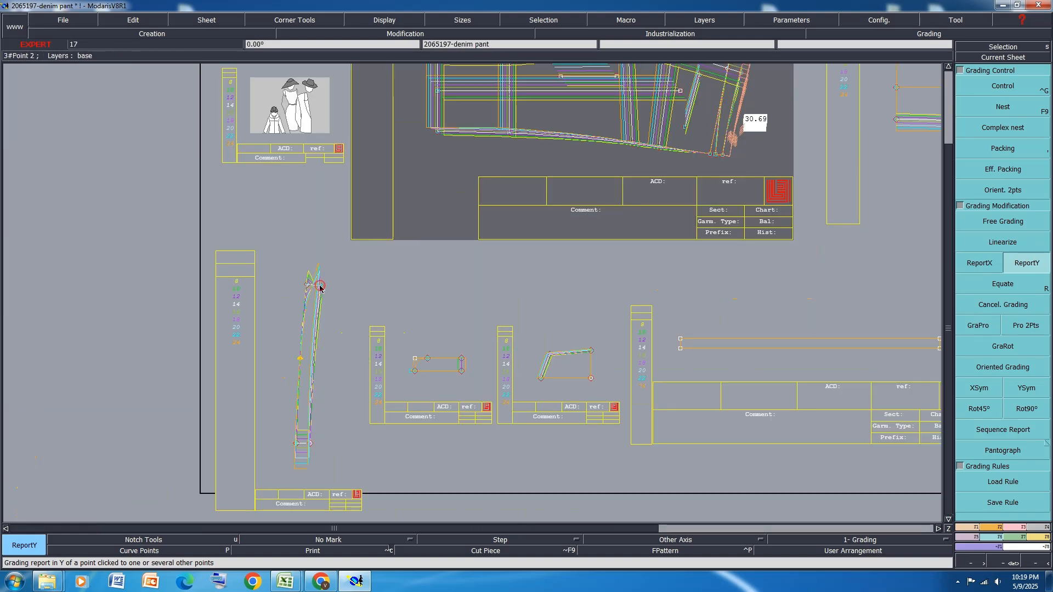
Reset the packing of the waistband and back panel sheets to the default alignment and save the model
key(j)
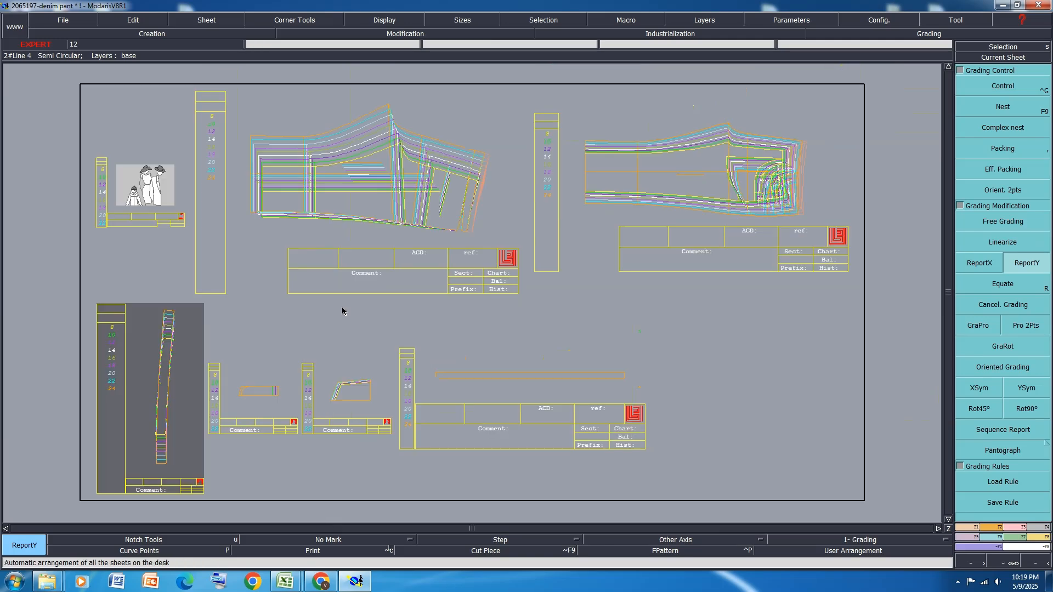
click(1000, 146)
click(177, 384)
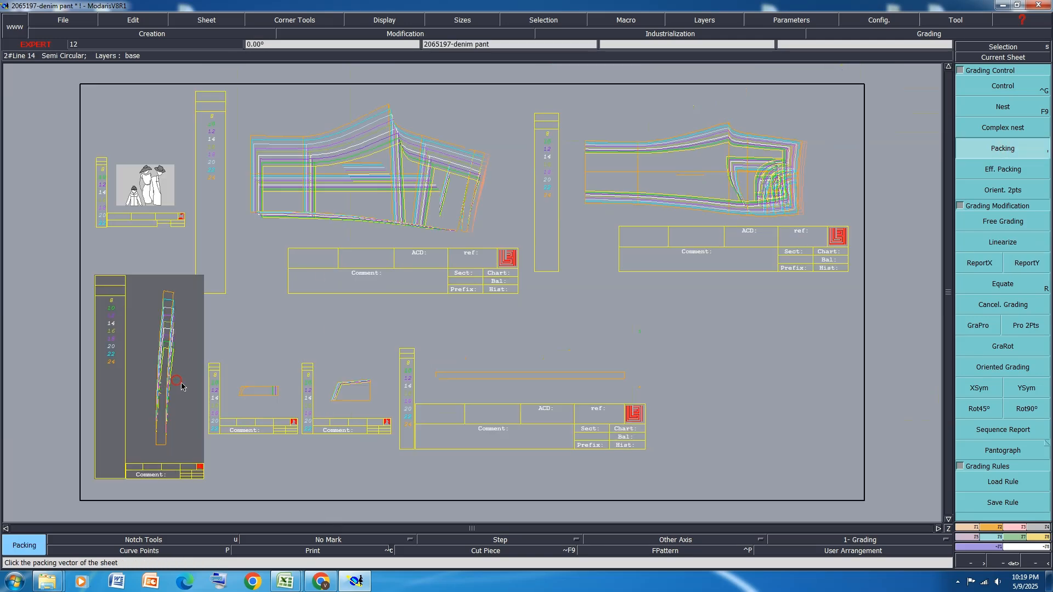
click(365, 211)
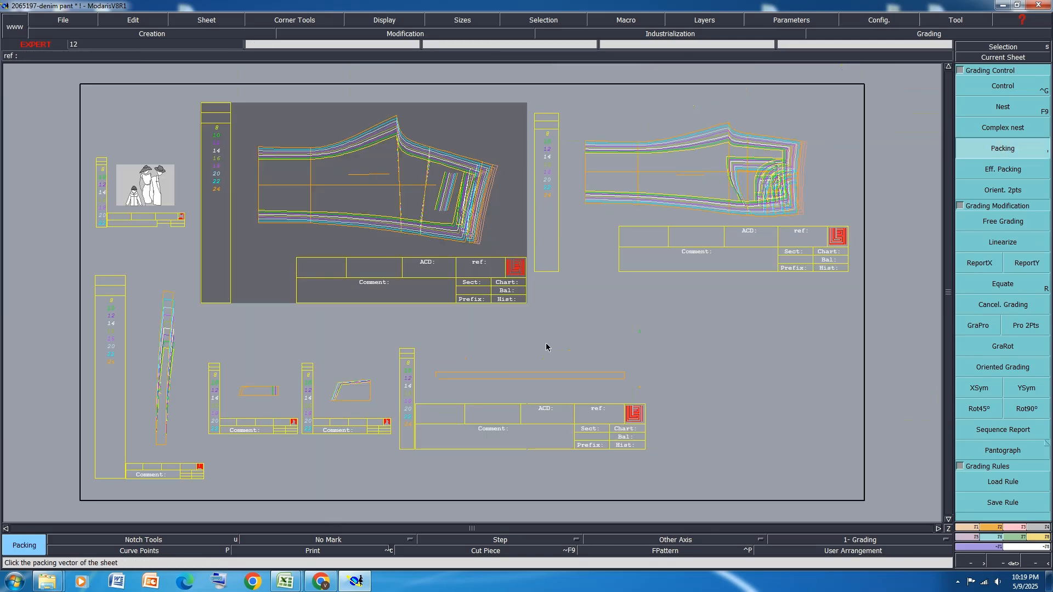
key(ctrl+s)
click(456, 351)
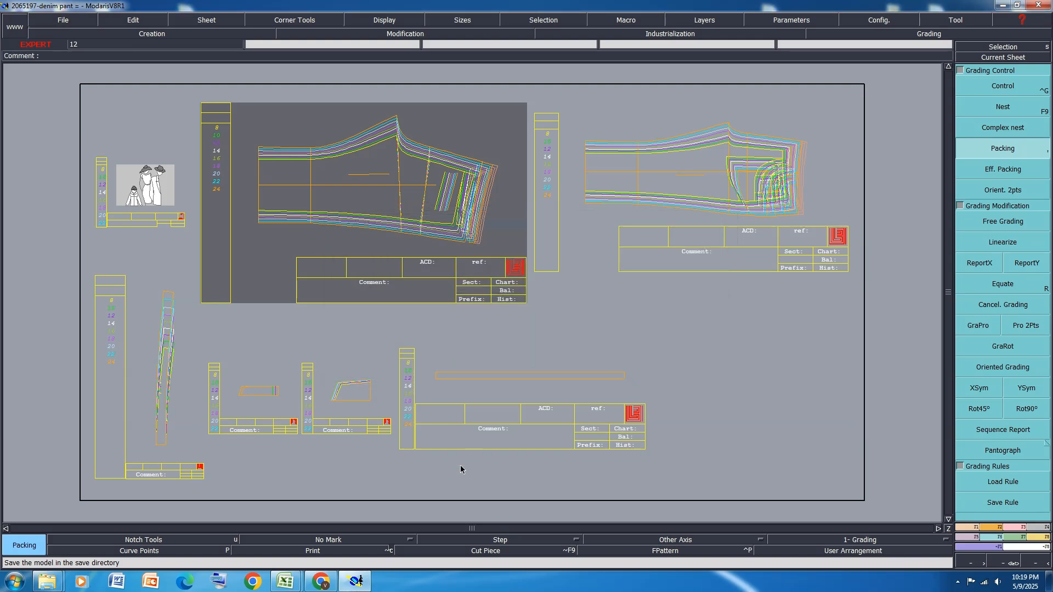
Select all the sheets and hide their graded sizes so only the base size is displayed
key(ctrl+a)
key(F9)
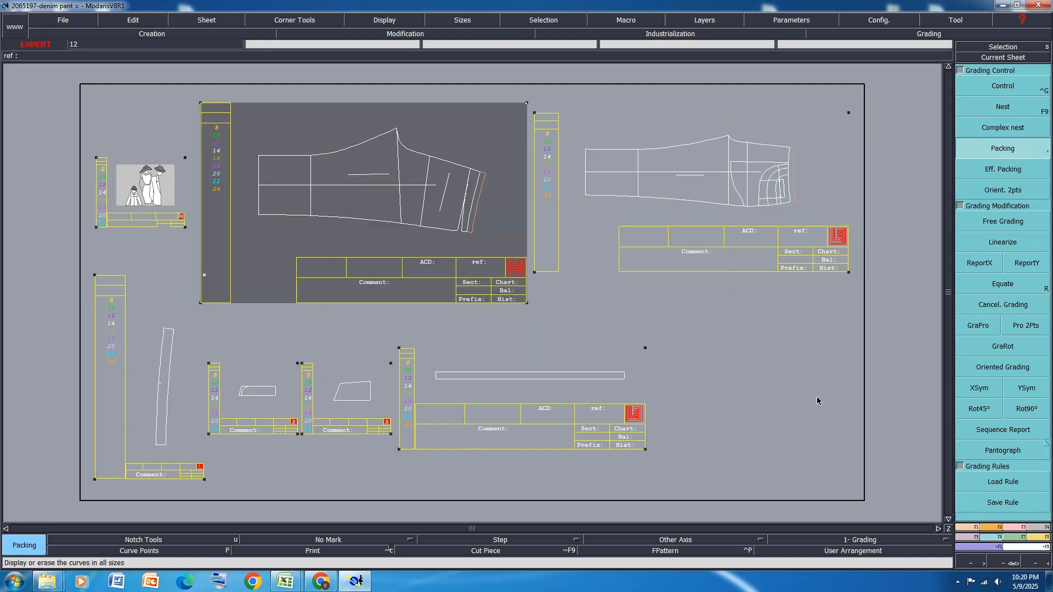
click(985, 305)
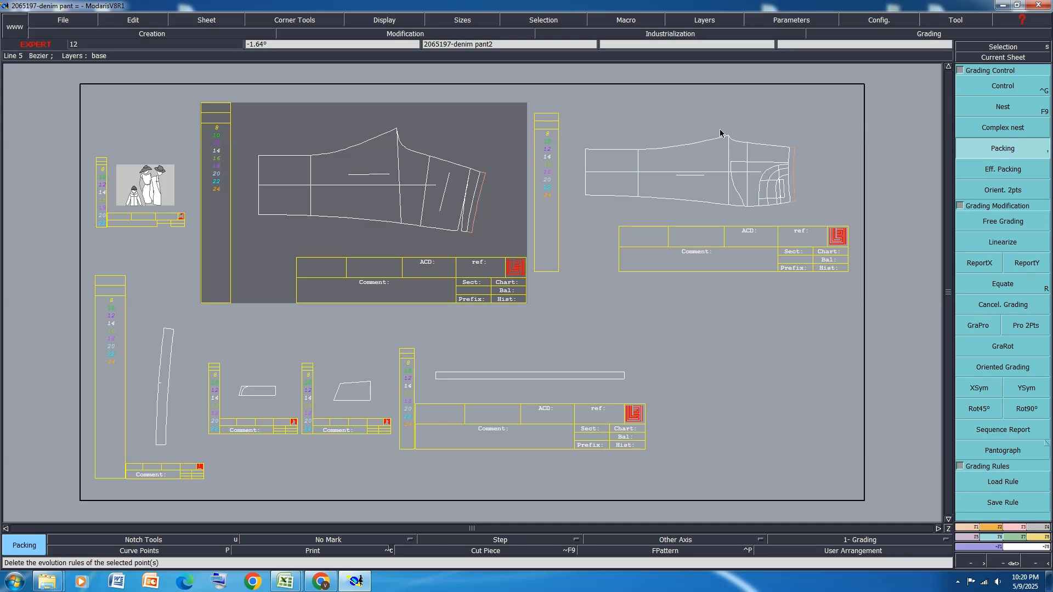
click(1042, 528)
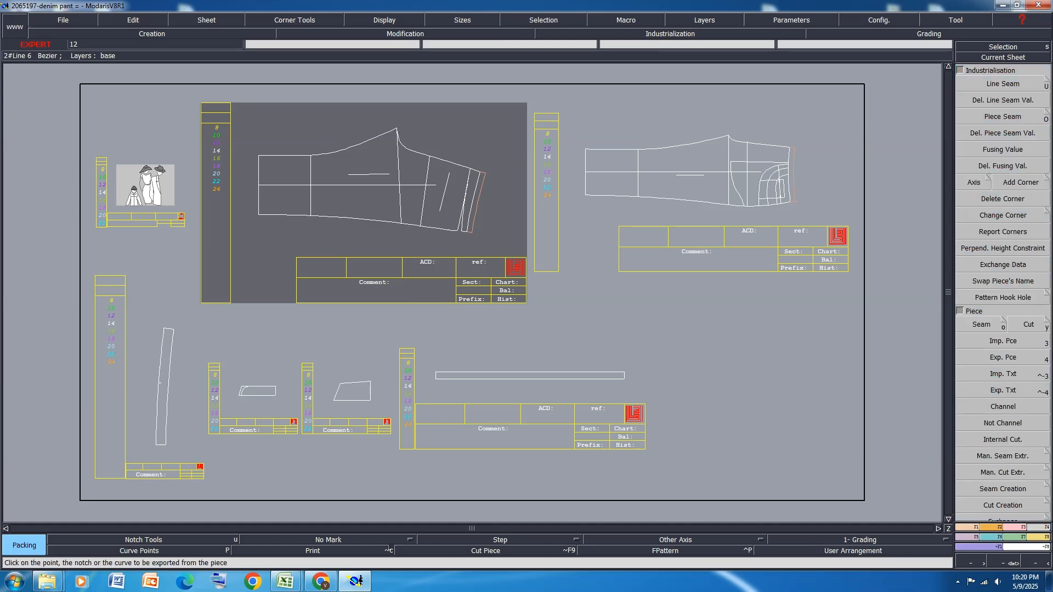
click(982, 324)
scroll(769, 140, up, 2)
scroll(769, 141, up, 2)
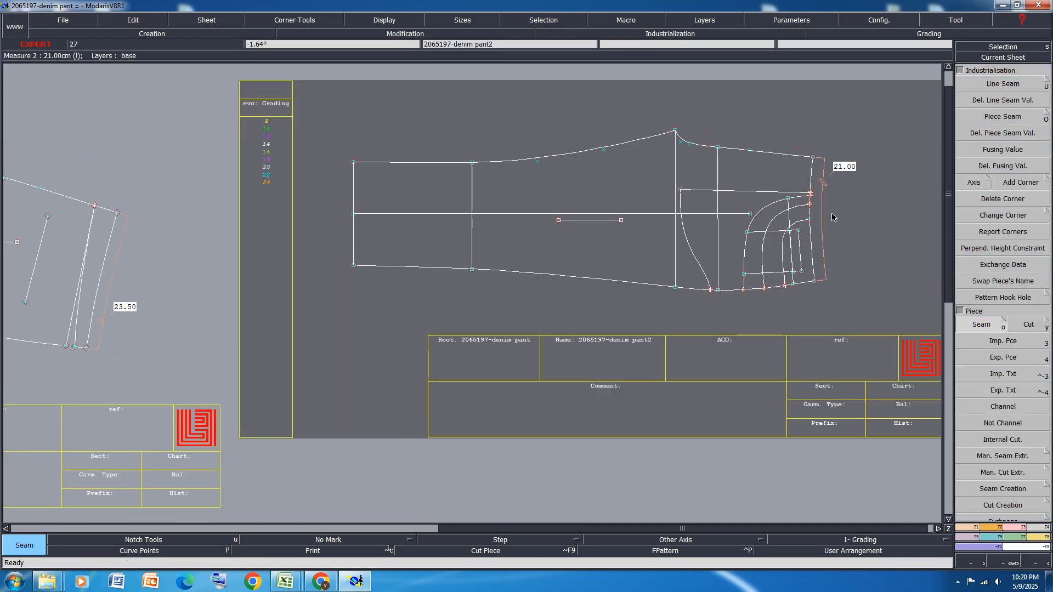
click(472, 217)
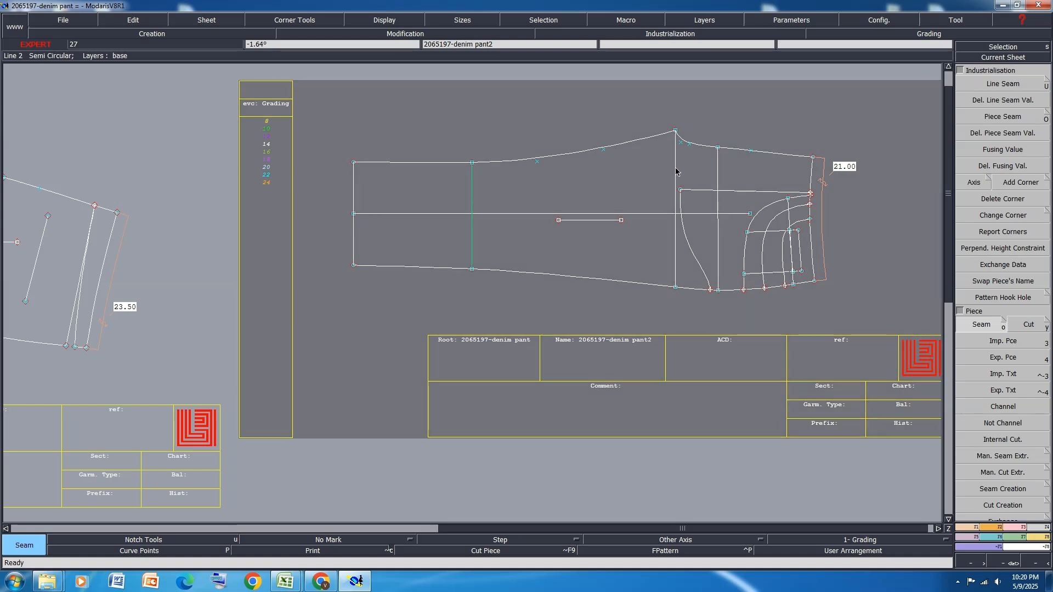
click(676, 172)
click(717, 173)
scroll(801, 153, up, 2)
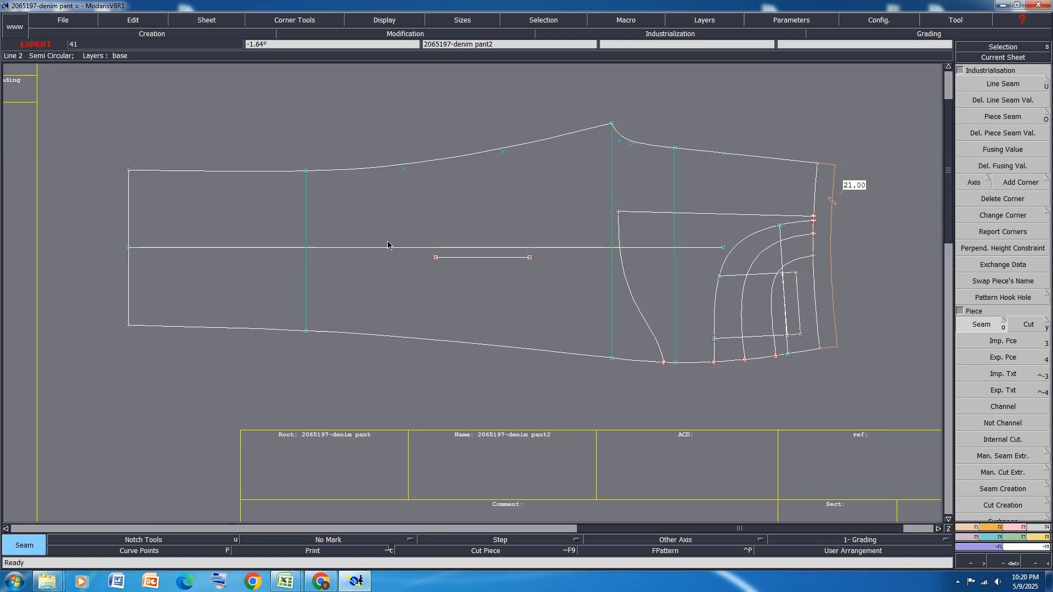
Report the grading in Y from the waist end of the front panel's pocket bag line to its inner corner
click(986, 537)
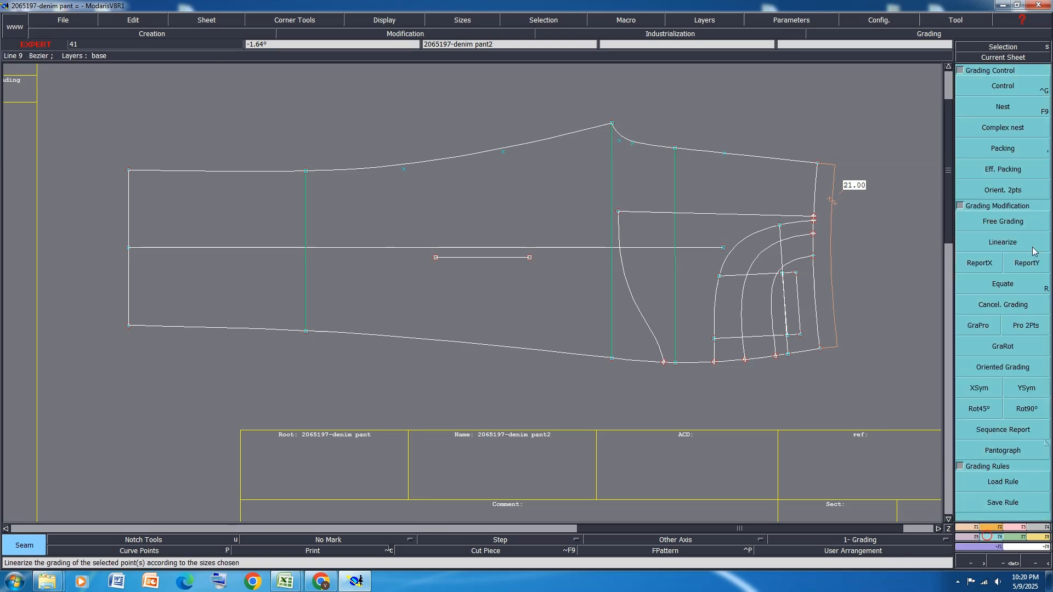
click(1027, 264)
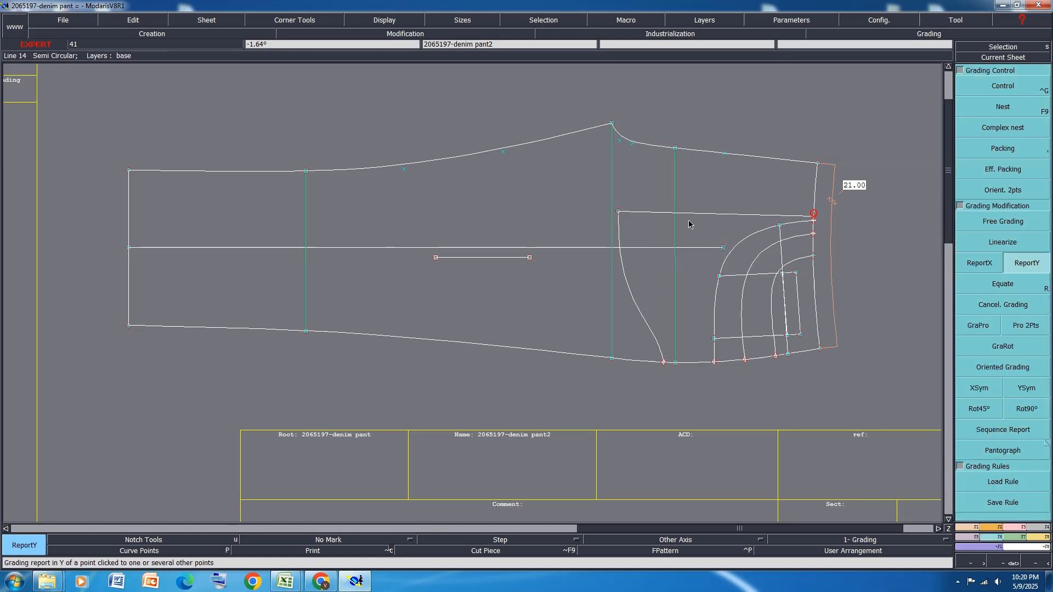
click(619, 213)
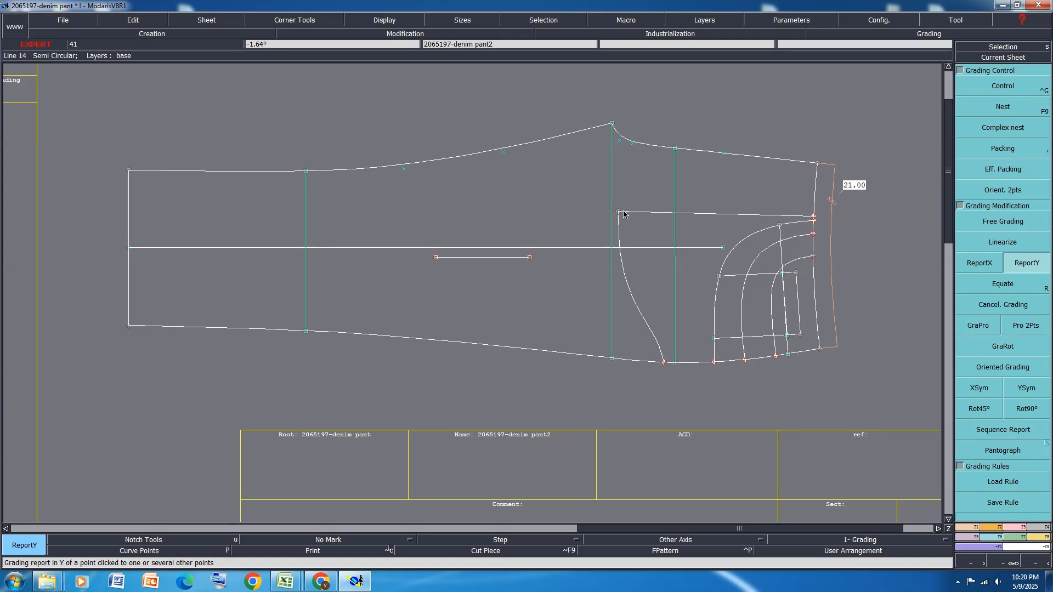
Display the front panel's graded sizes packed on the lower waist corner and examine the pocket line grading along the waist edge
key(F9)
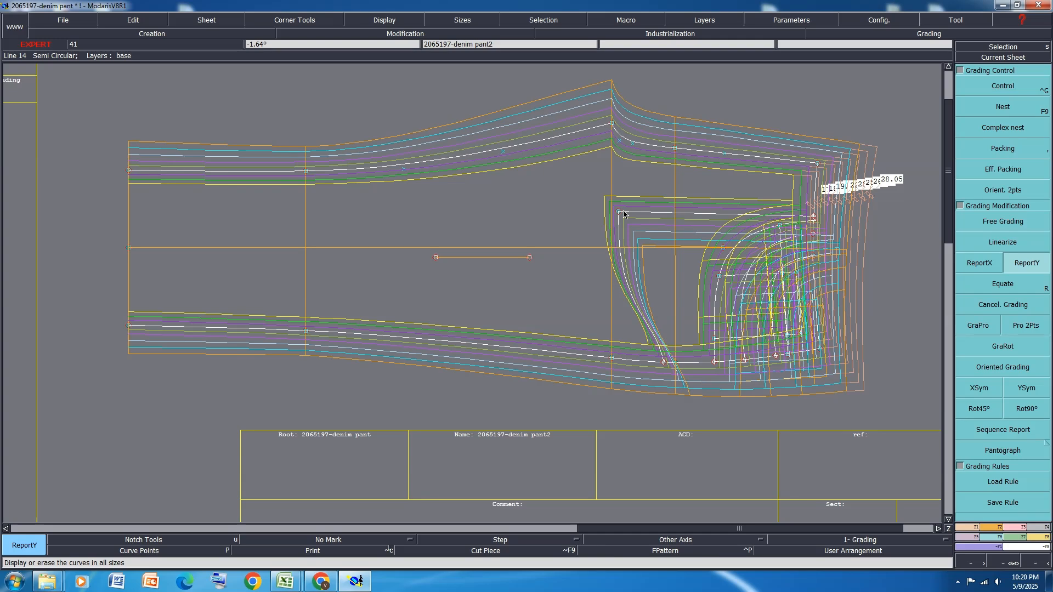
key(comma)
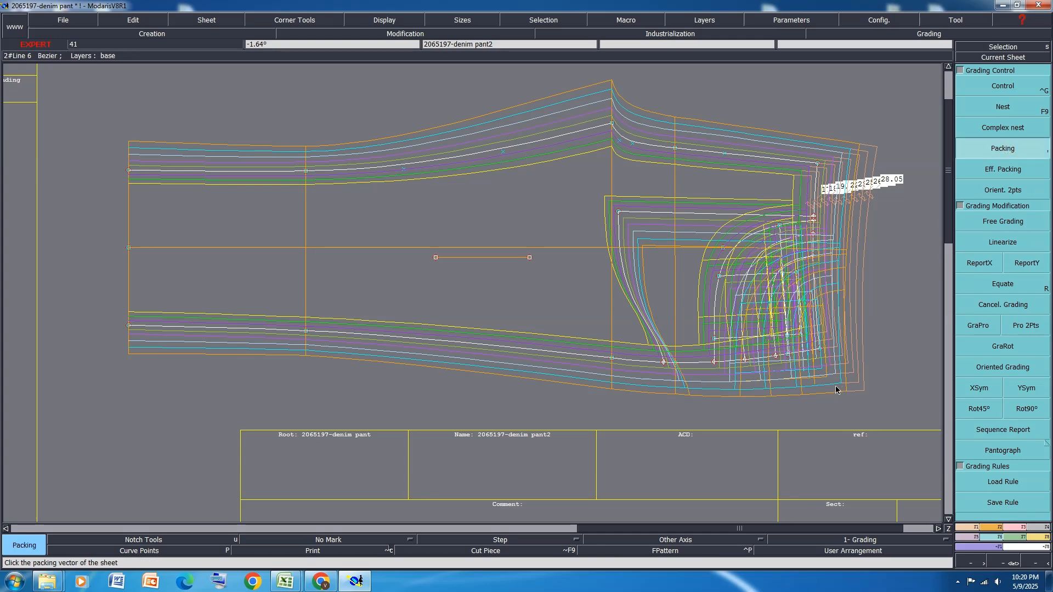
scroll(819, 354, up, 1)
scroll(827, 213, up, 3)
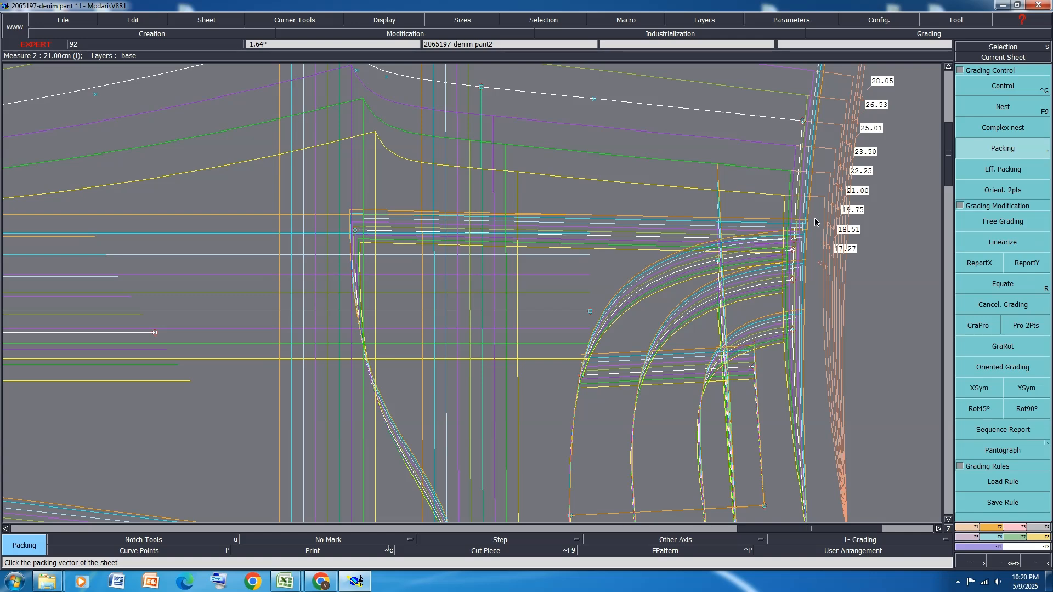
scroll(815, 222, down, 1)
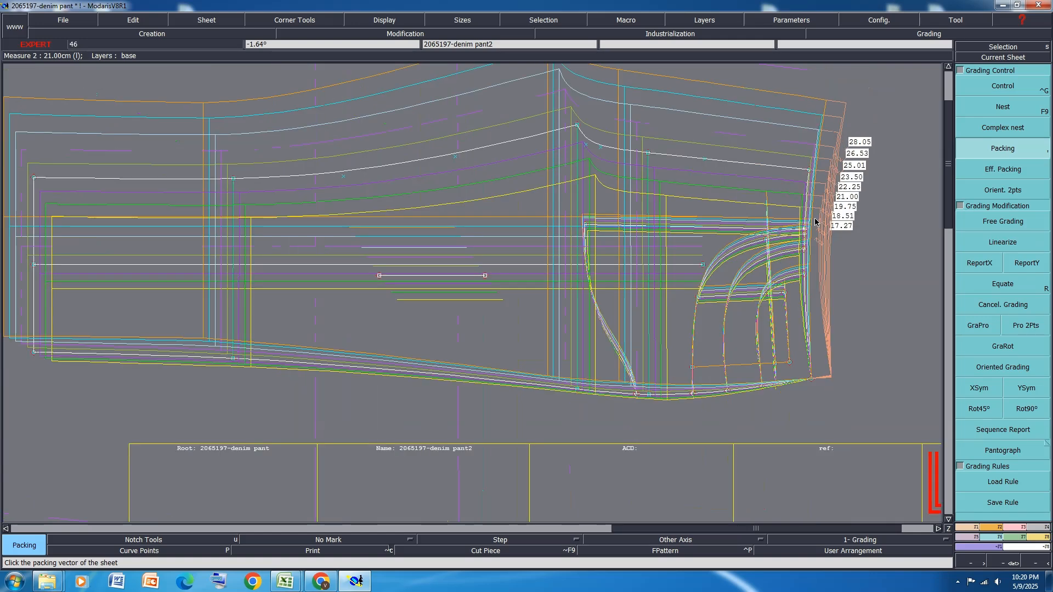
scroll(827, 213, up, 1)
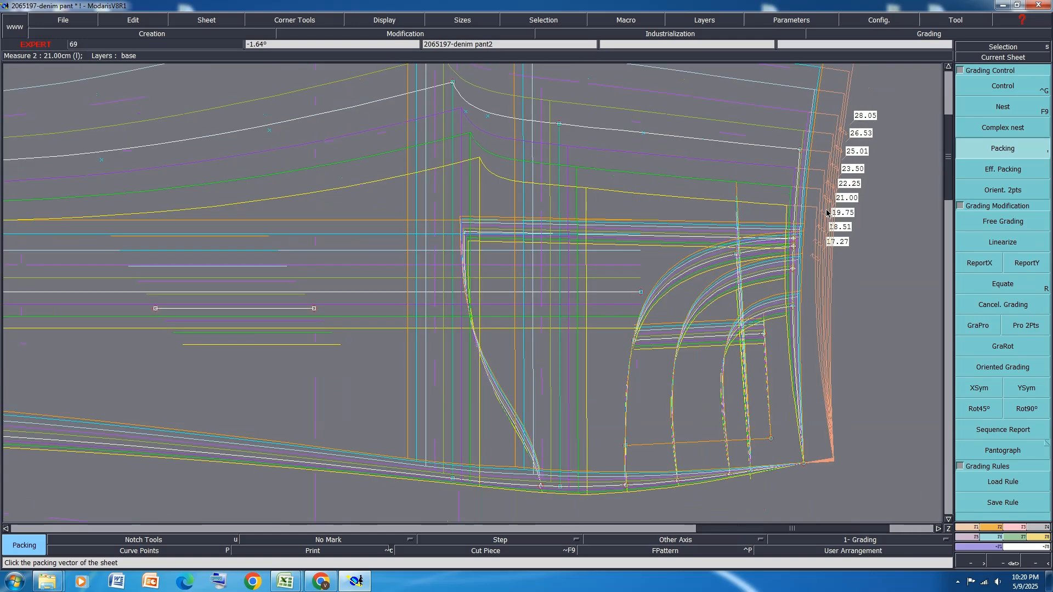
scroll(827, 212, up, 1)
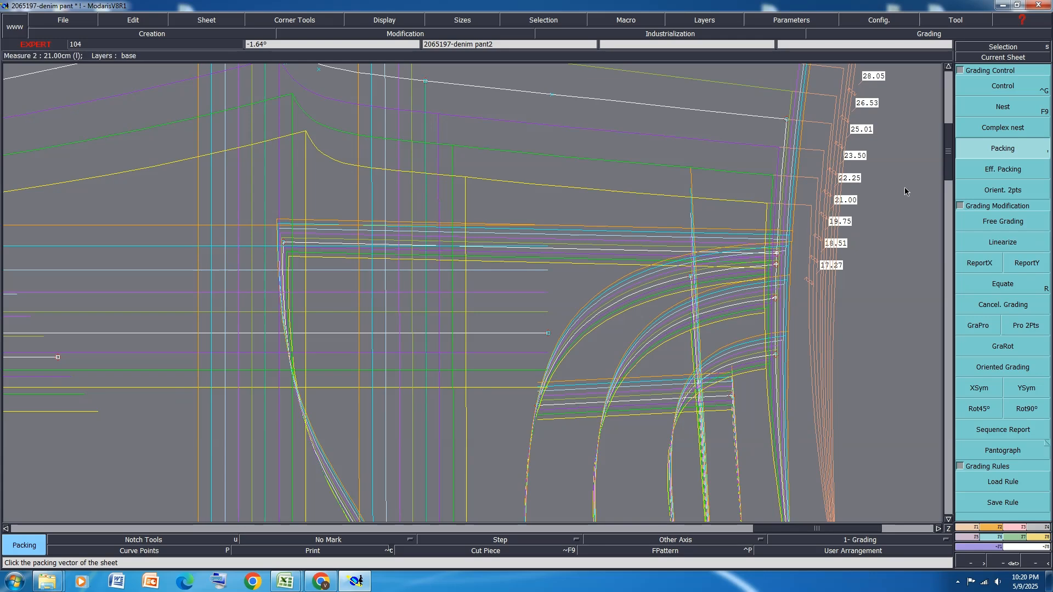
click(1004, 91)
scroll(791, 245, up, 1)
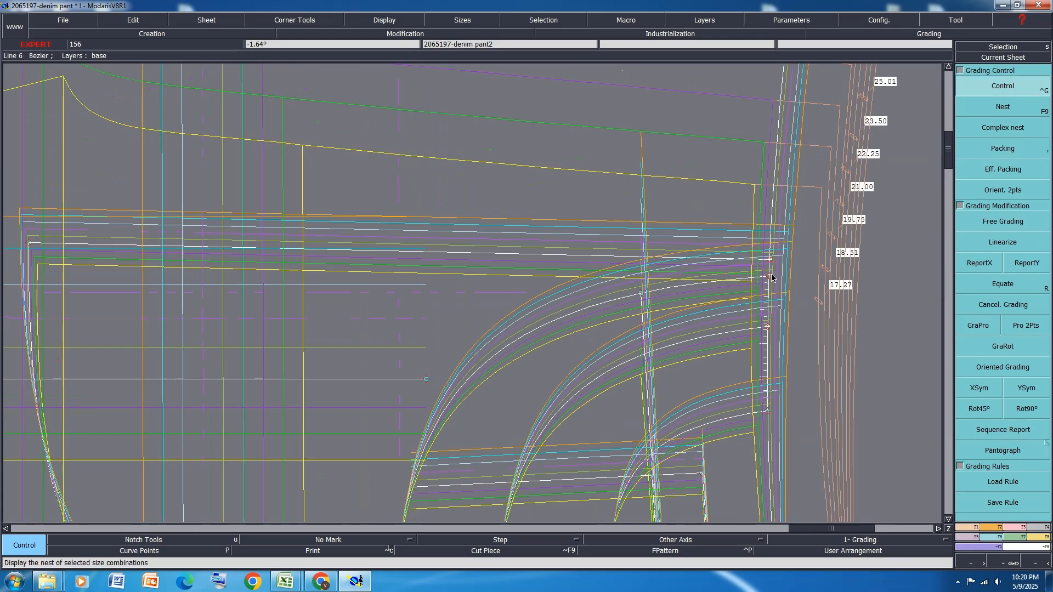
scroll(776, 255, up, 1)
Hide the graded sizes and reshape the outer front pocket curve's waist end with a ddl of 0.50 cm
key(F10)
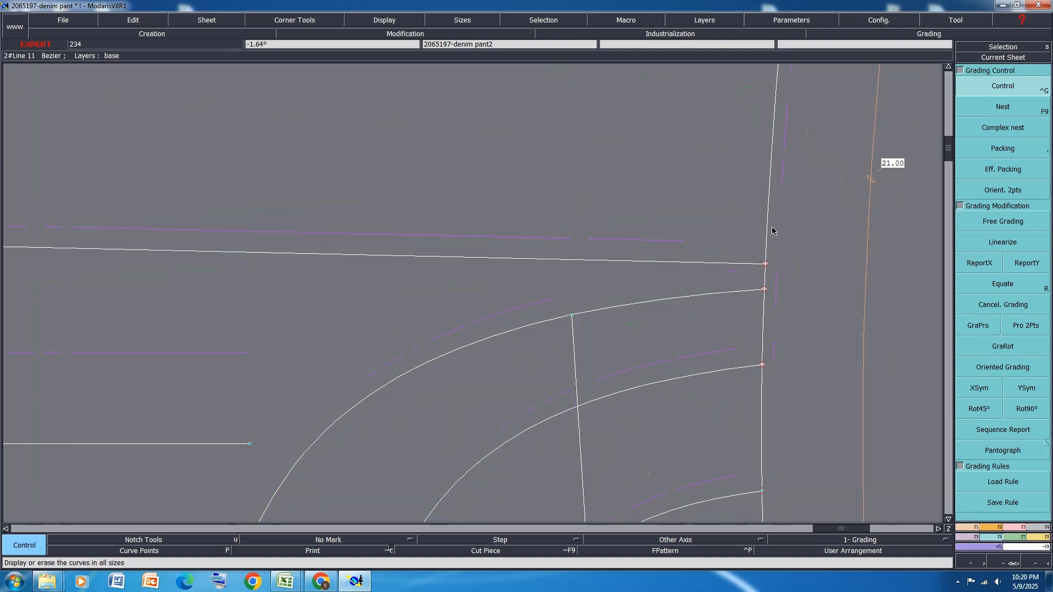
scroll(743, 180, down, 2)
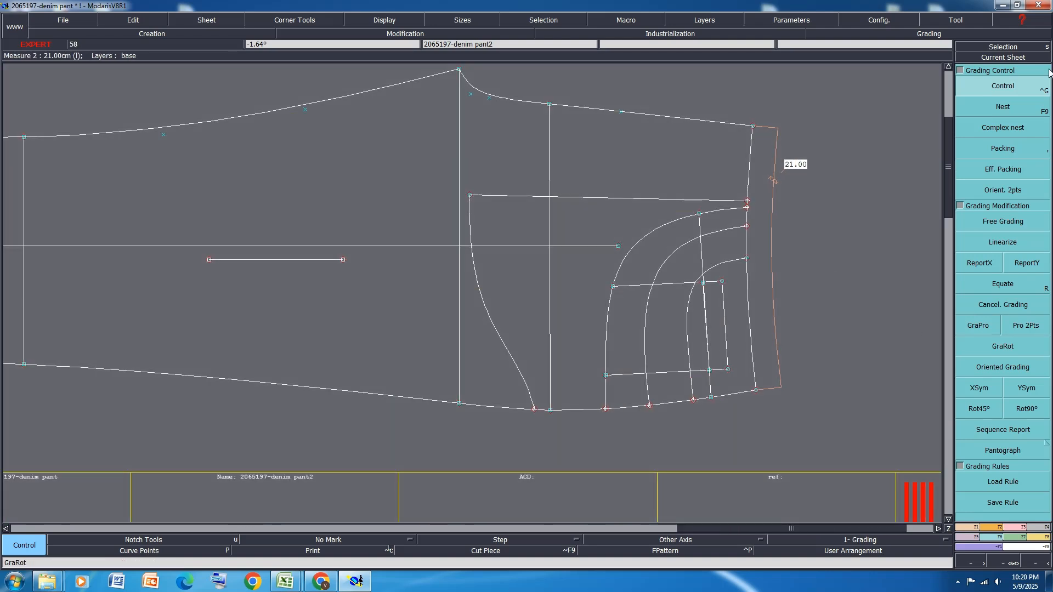
click(1018, 527)
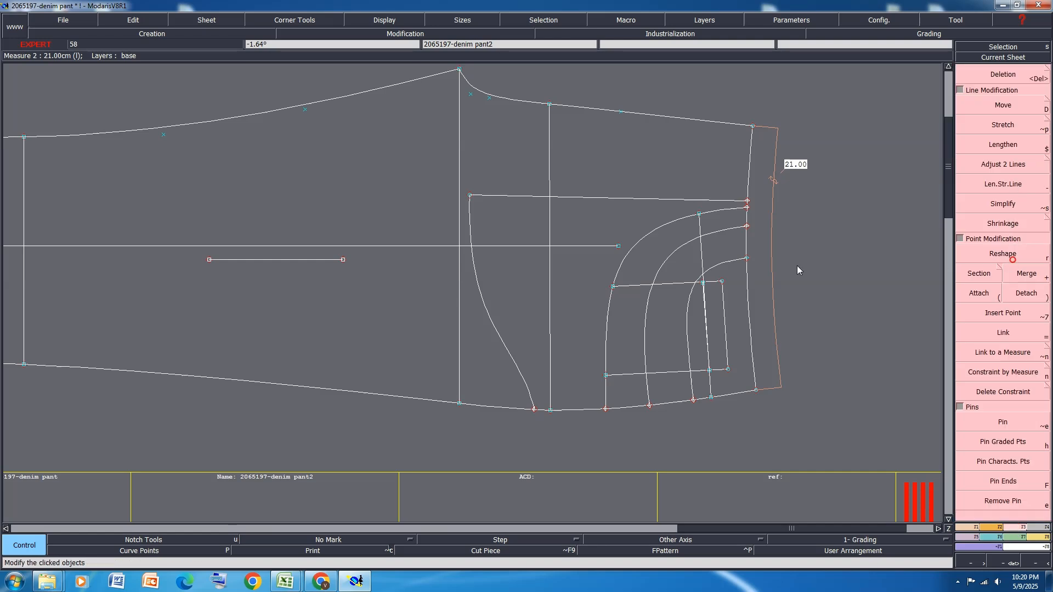
key(r)
scroll(751, 226, up, 2)
click(743, 224)
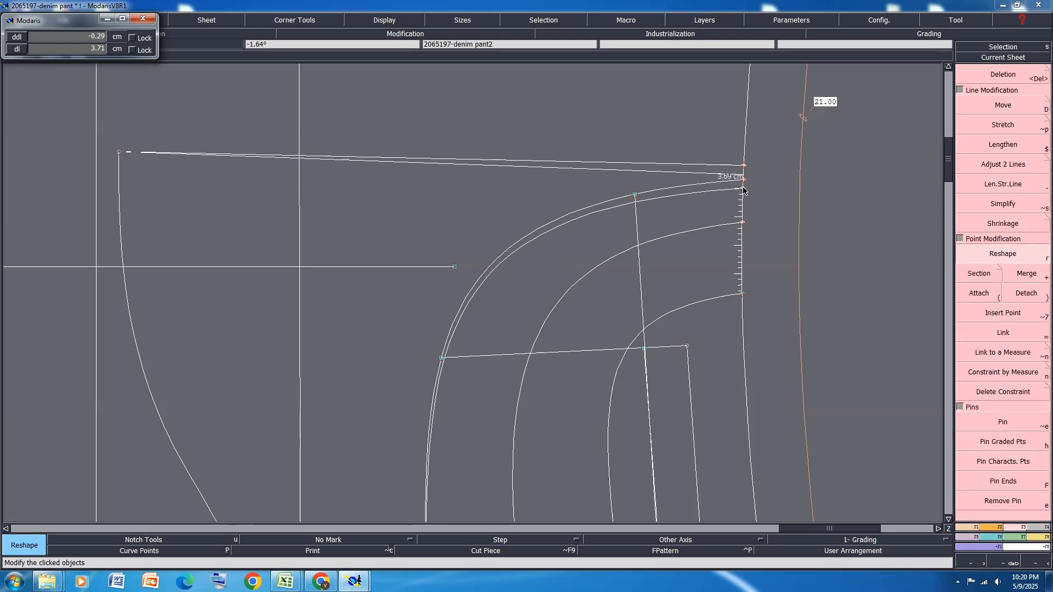
text(0.50)
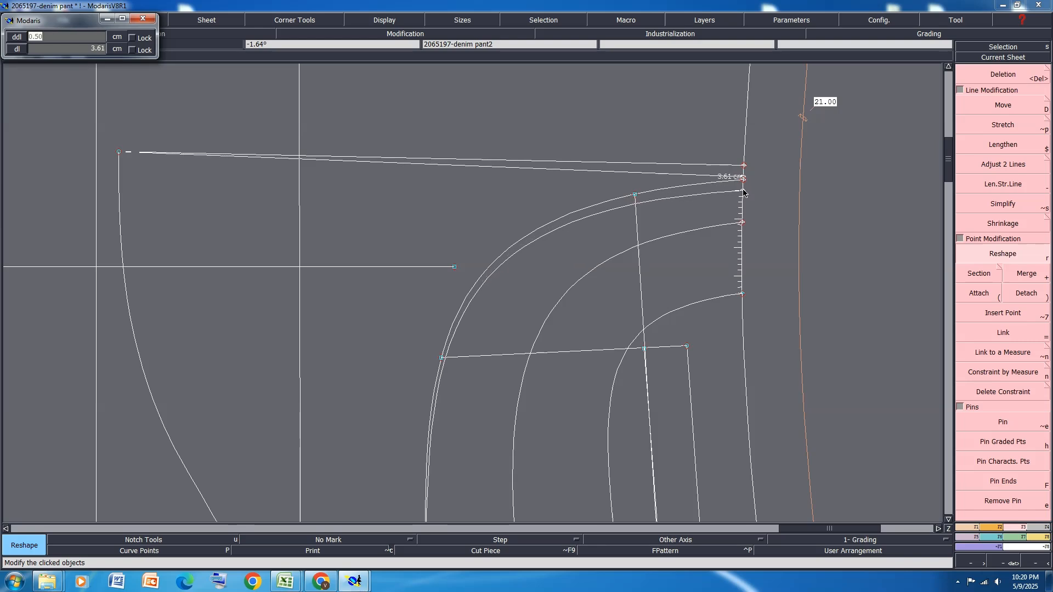
key(Return)
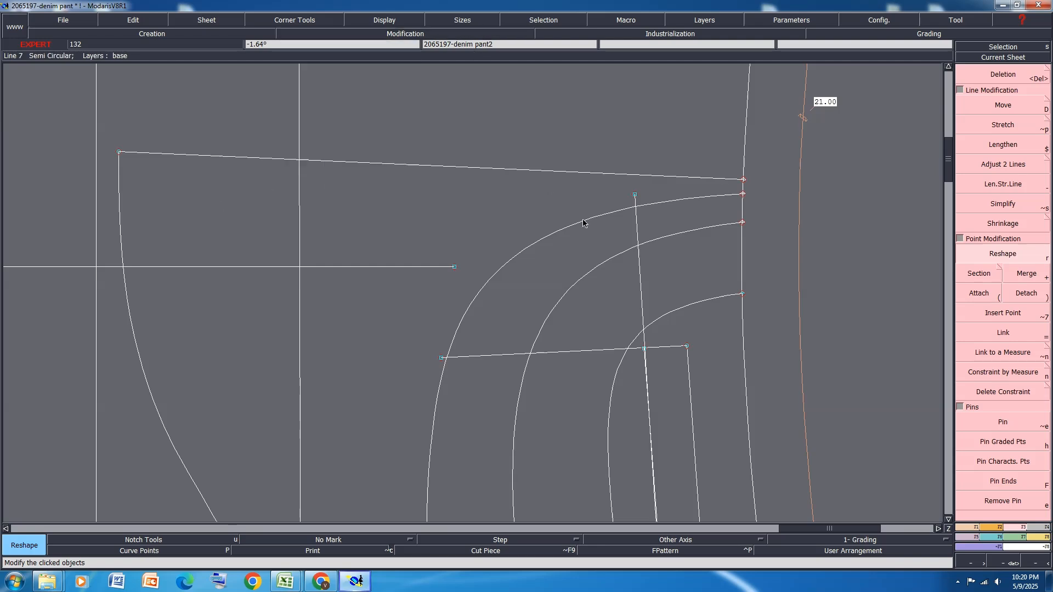
scroll(626, 245, down, 1)
scroll(374, 210, up, 1)
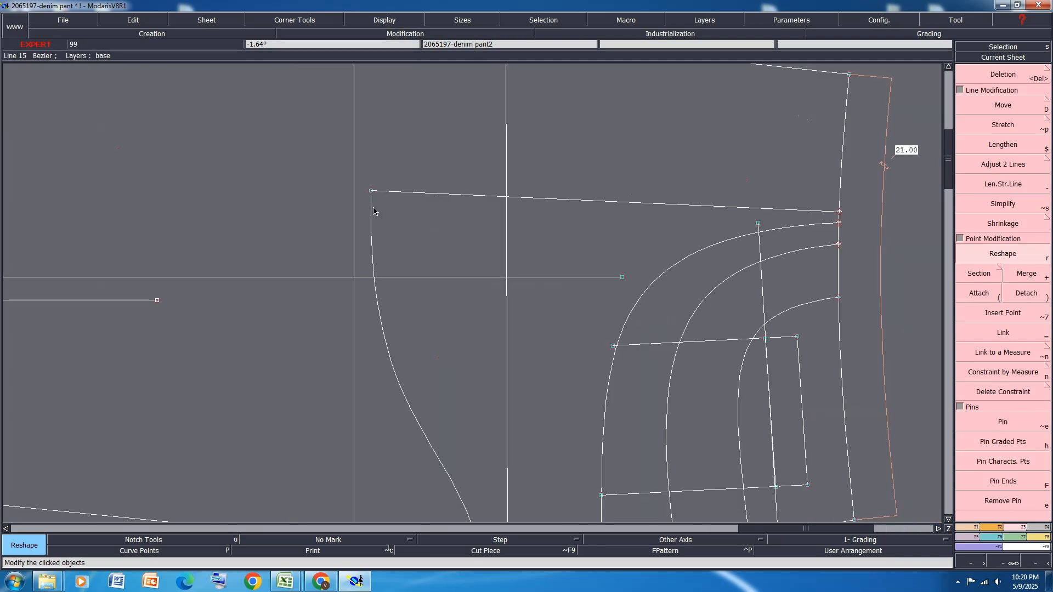
Show the curve handles, adjust the handle at the pocket bag line's inner corner on the front panel, and hide the handles
key(shift+h)
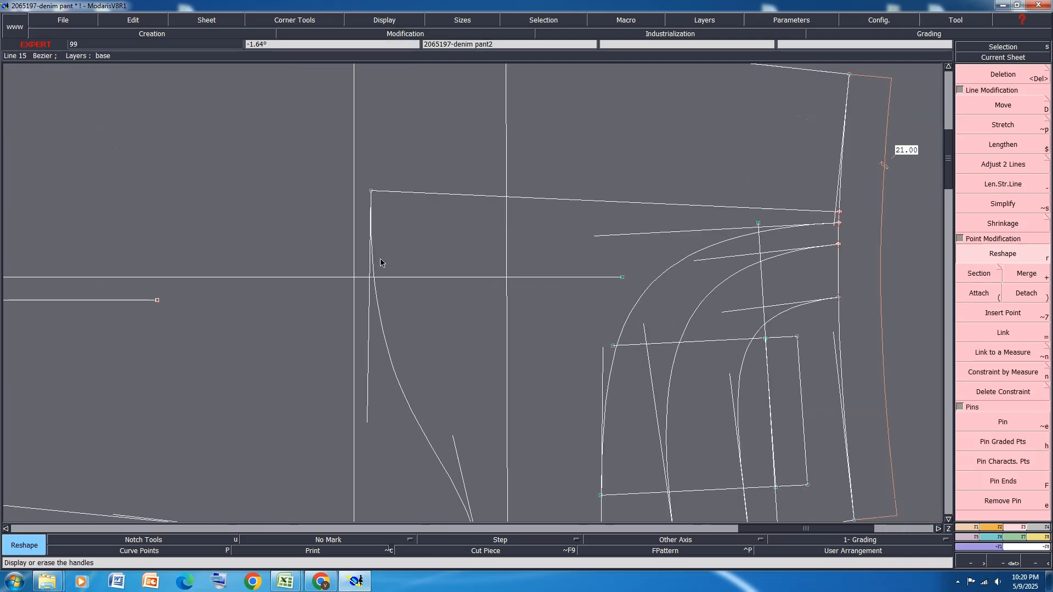
click(367, 420)
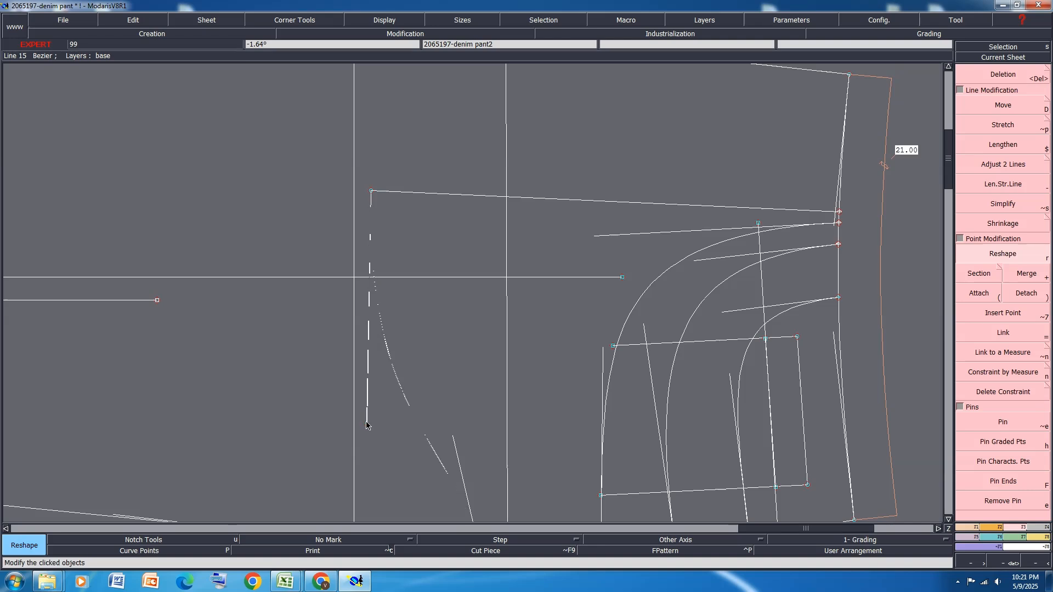
click(362, 422)
key(shift+h)
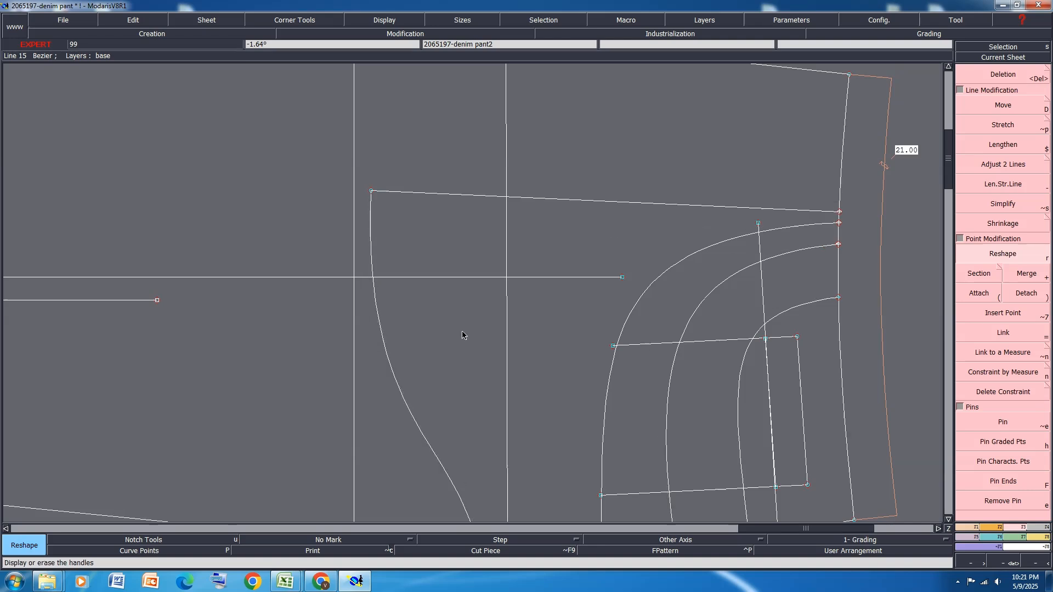
Rearrange all the sheets and save the model, continuing past the detected anomalies
key(j)
key(ctrl+s)
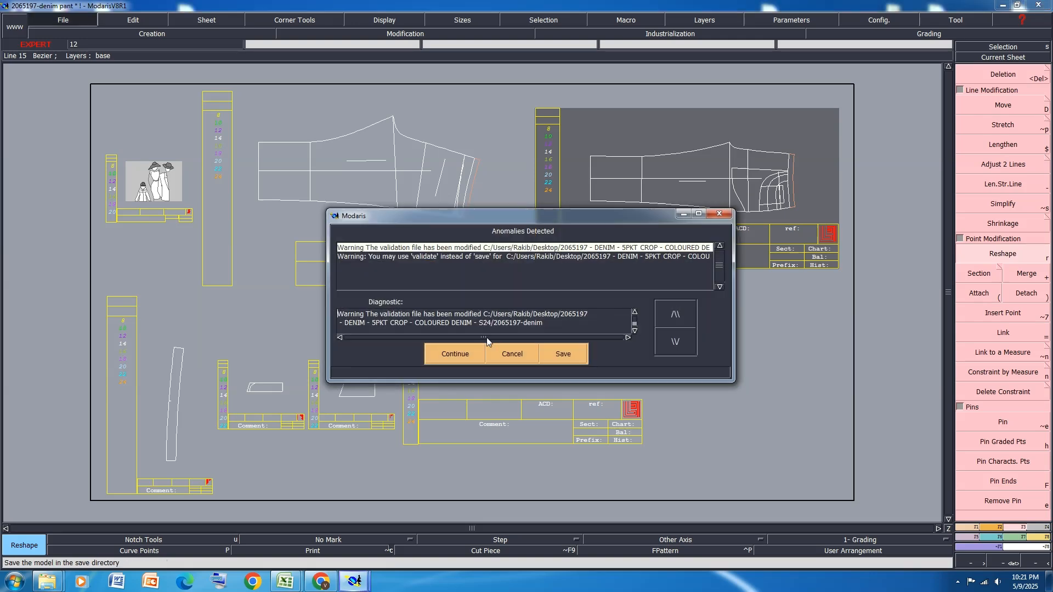
click(459, 349)
Select the crotch and hip reference lines across the front panel in addition to the knee line
key(Home)
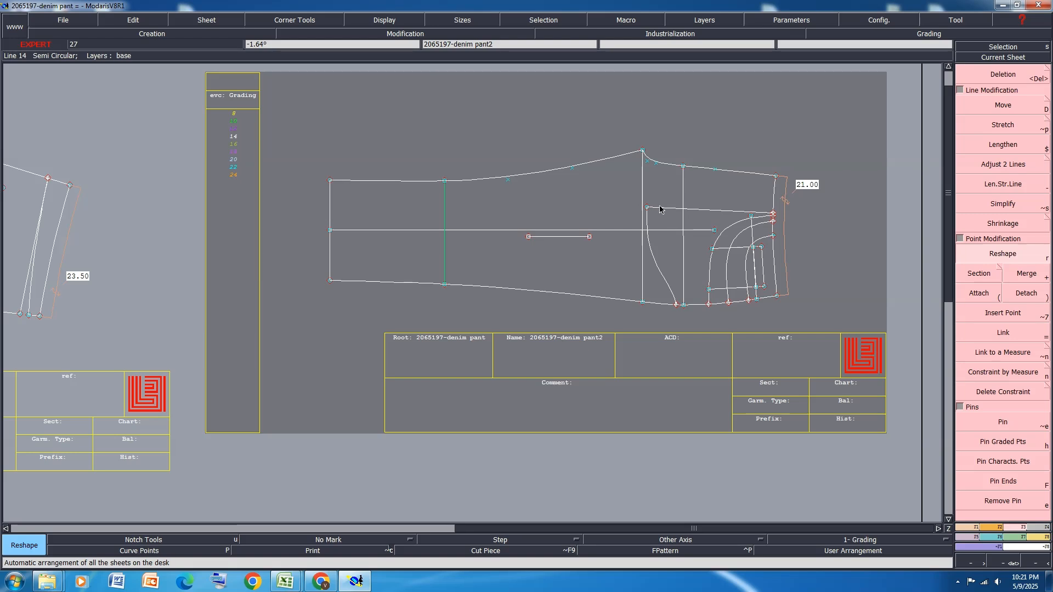
click(643, 180)
click(683, 187)
Extract the front panel as a seam piece from the hem to the innermost pocket opening curve, keeping the selected reference lines
click(1033, 528)
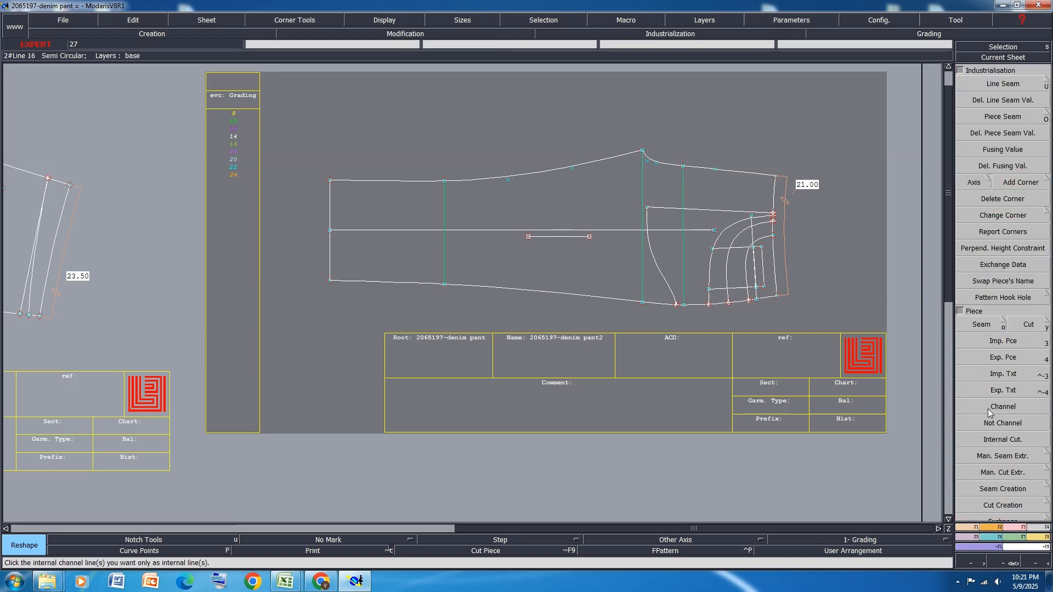
click(976, 324)
click(379, 219)
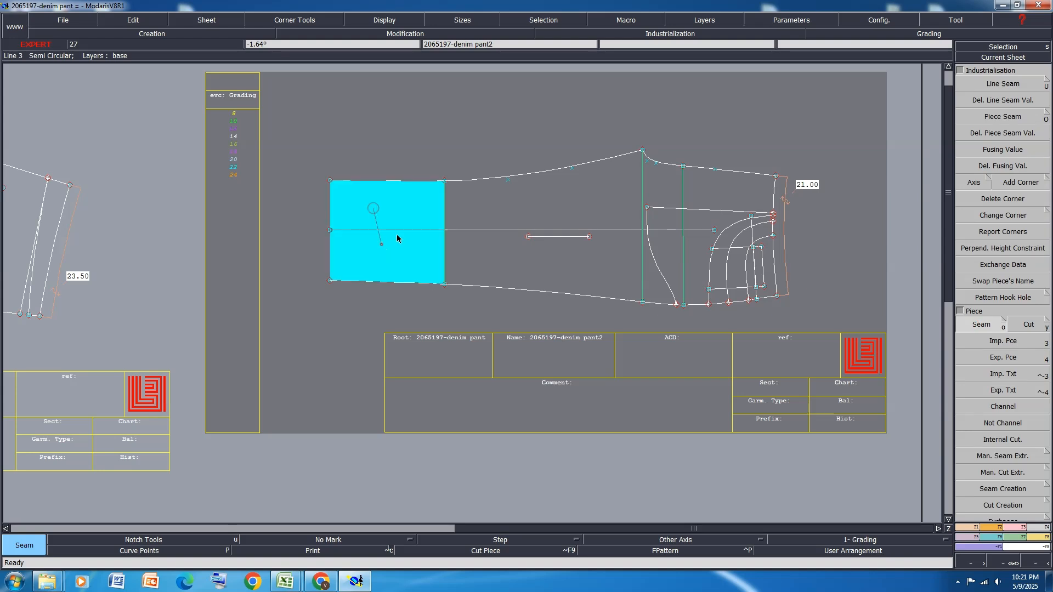
click(547, 239)
click(704, 183)
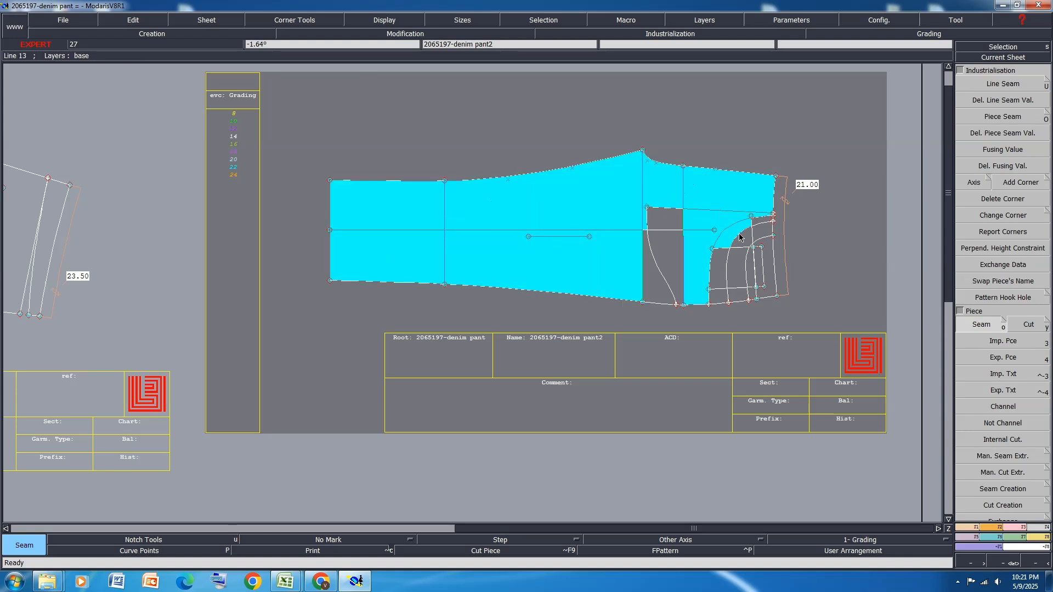
click(755, 220)
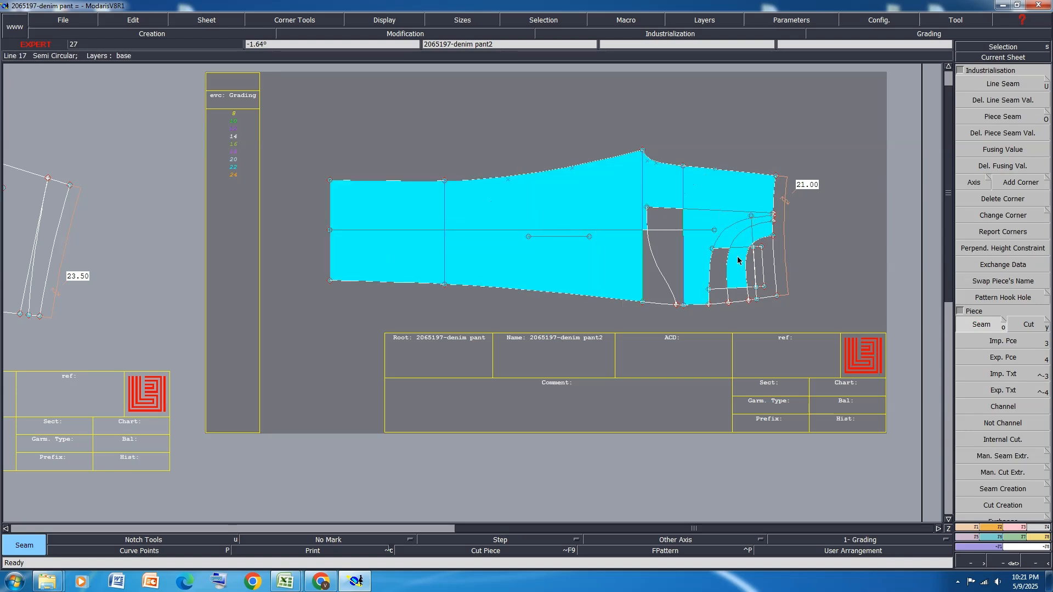
click(738, 257)
click(712, 264)
click(667, 215)
click(645, 267)
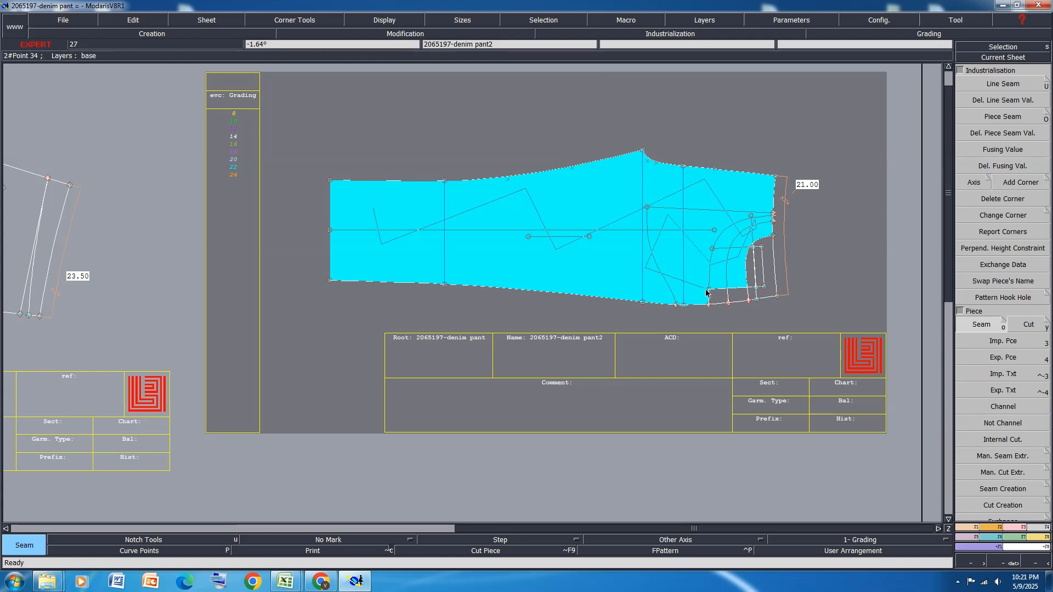
click(715, 298)
click(712, 241)
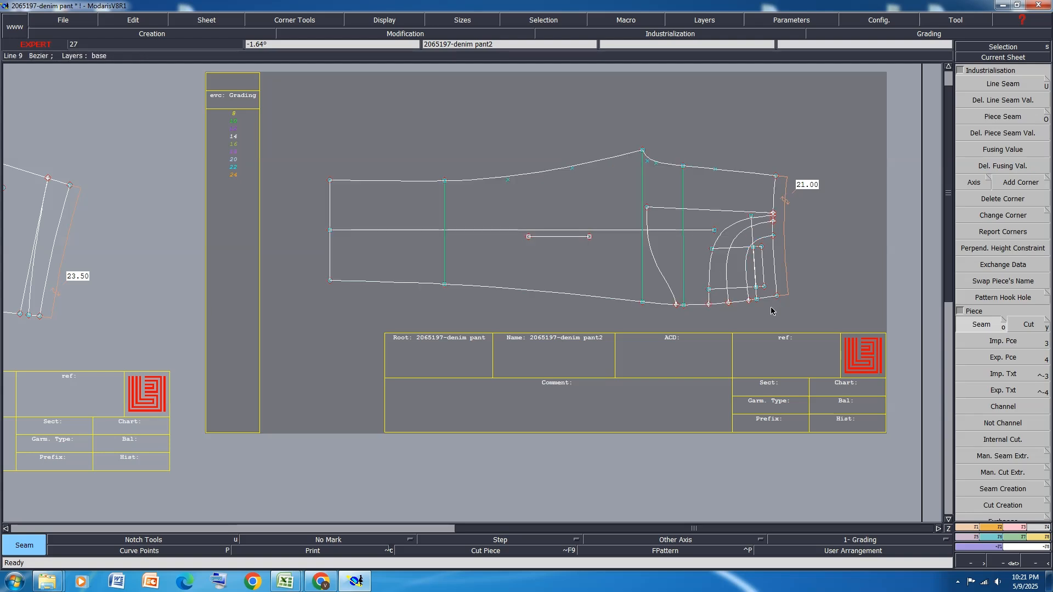
Extract the pocket facing bounded by the outer pocket curve, waist and side seam as a seam piece, including the coin pocket lines
scroll(791, 258, up, 1)
scroll(791, 258, up, 1)
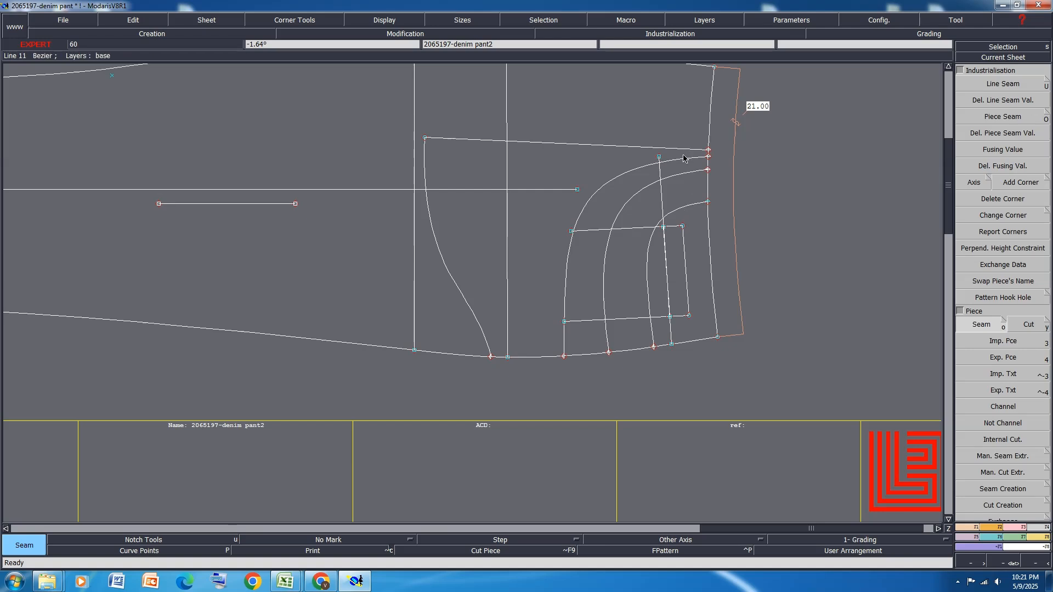
drag(685, 134, 636, 358)
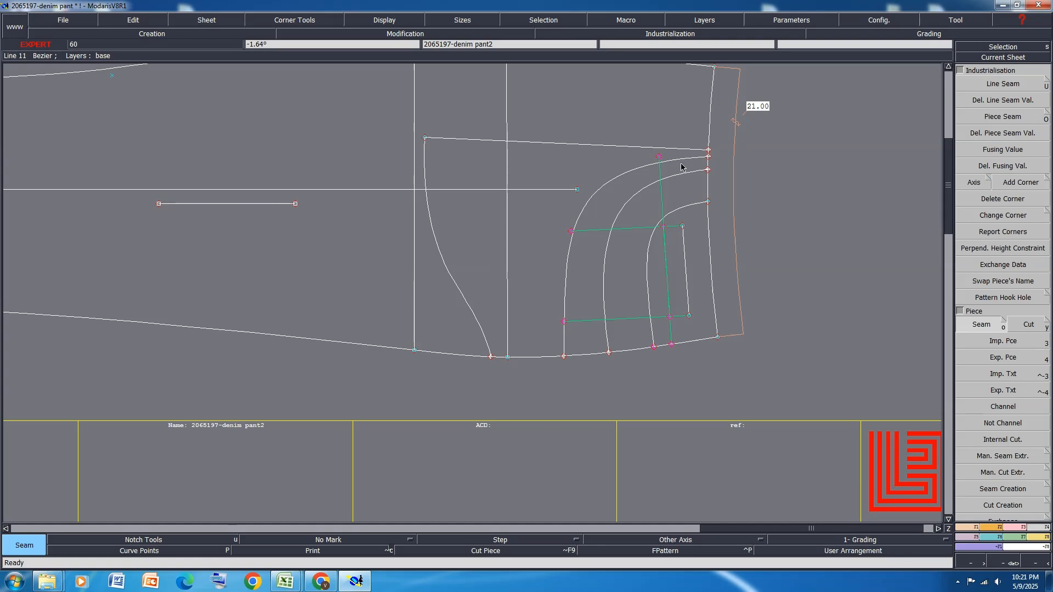
mouse_move(682, 167)
mouse_down()
mouse_move(677, 265)
mouse_move(656, 331)
mouse_move(598, 338)
mouse_move(616, 218)
mouse_move(641, 263)
mouse_move(655, 218)
mouse_move(671, 235)
mouse_up()
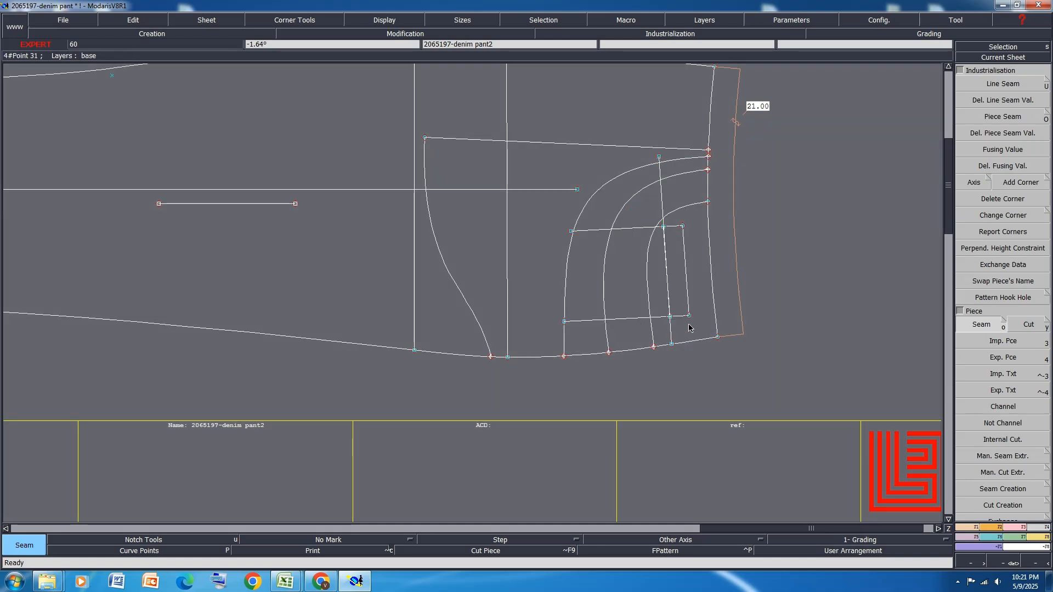
Extract the narrow strip along the waist edge and the coin pocket as separate seam pieces, and rearrange the sheets
drag(689, 299, 677, 165)
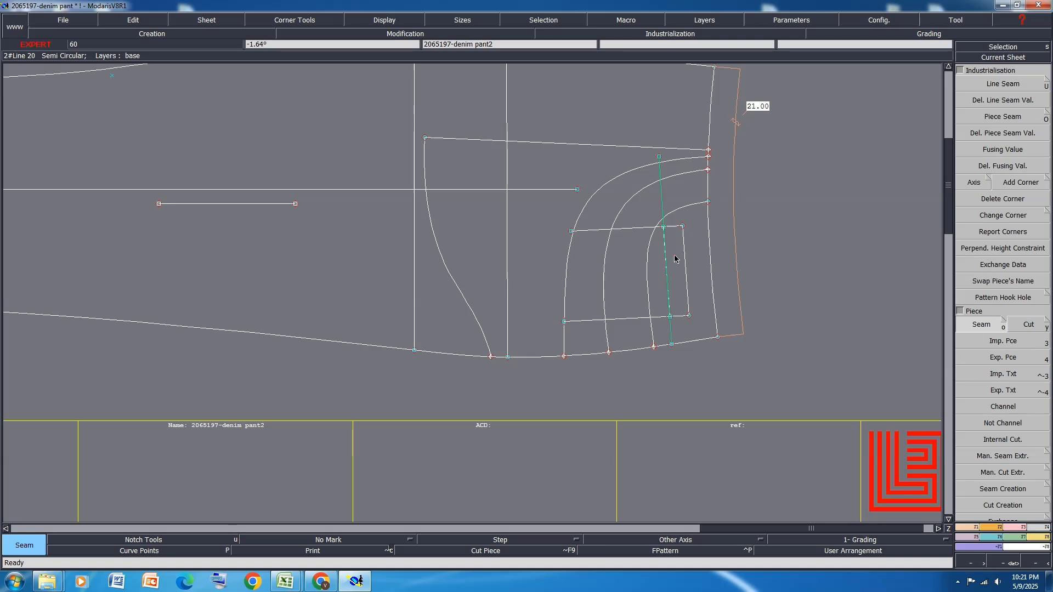
click(676, 259)
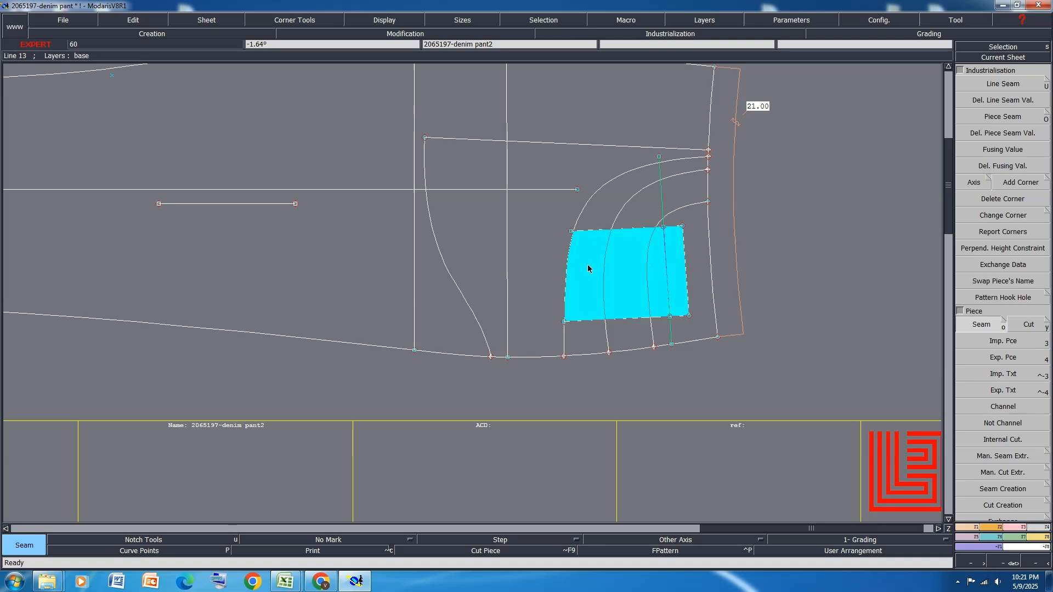
right_click(585, 266)
right_click(831, 299)
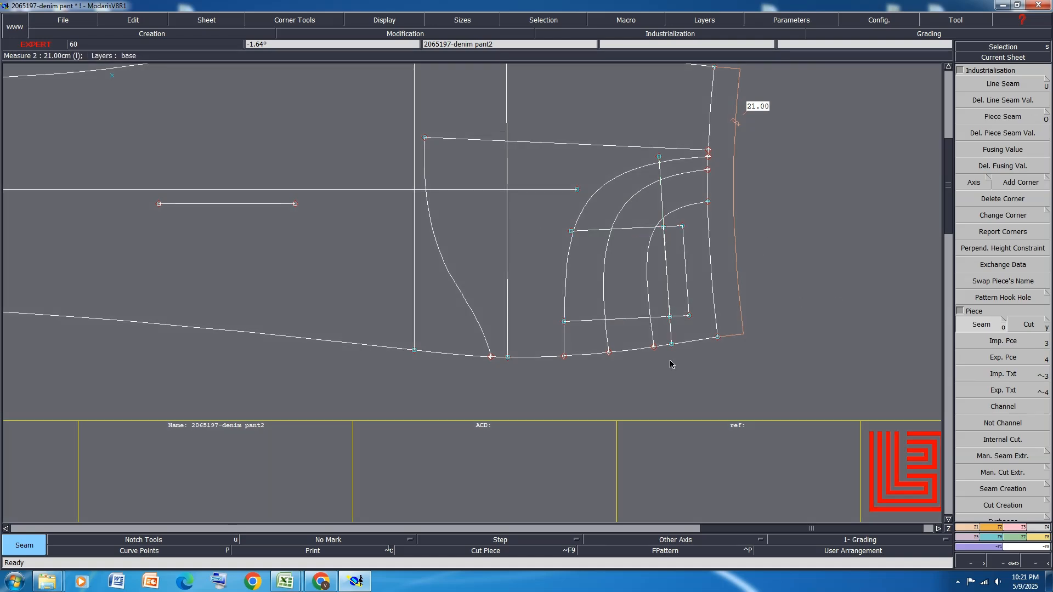
key(j)
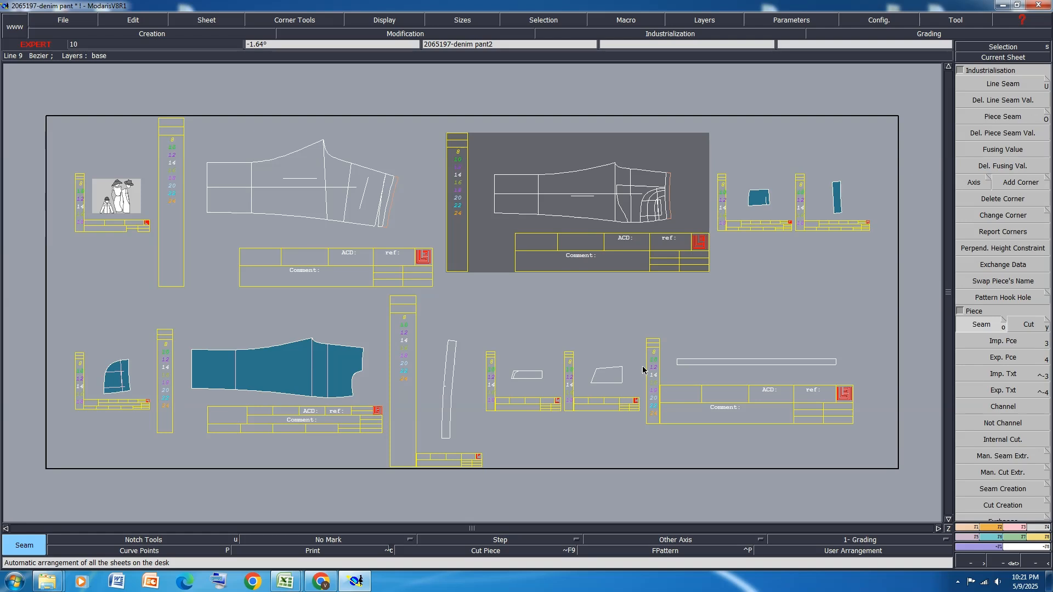
Delete the end and middle points of the leftover internal line on the coin pocket piece 2065197-4
scroll(751, 205, up, 5)
scroll(798, 168, up, 3)
scroll(796, 177, up, 3)
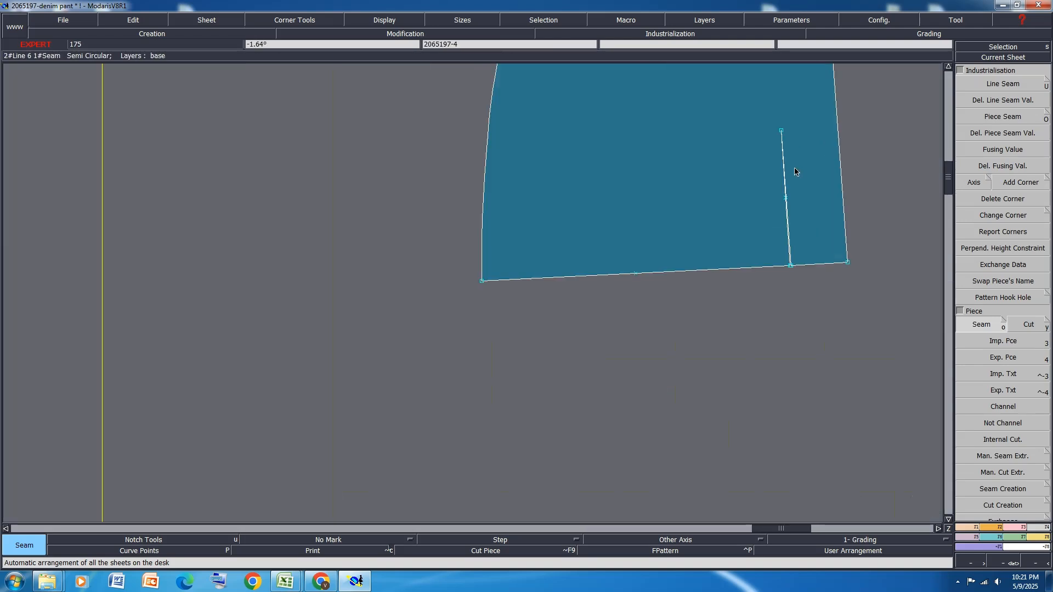
key(m)
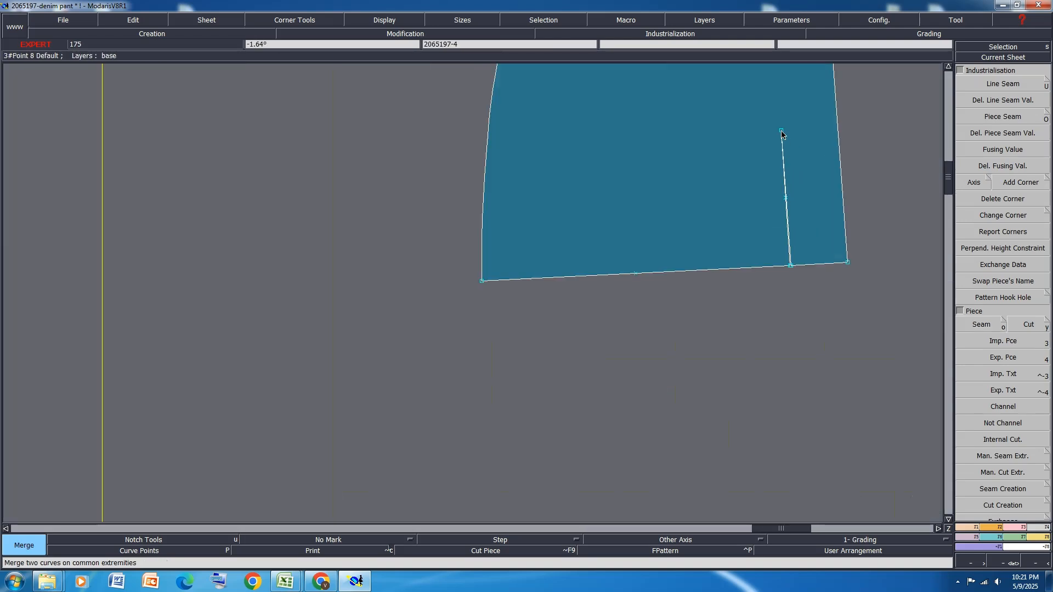
click(782, 131)
key(Delete)
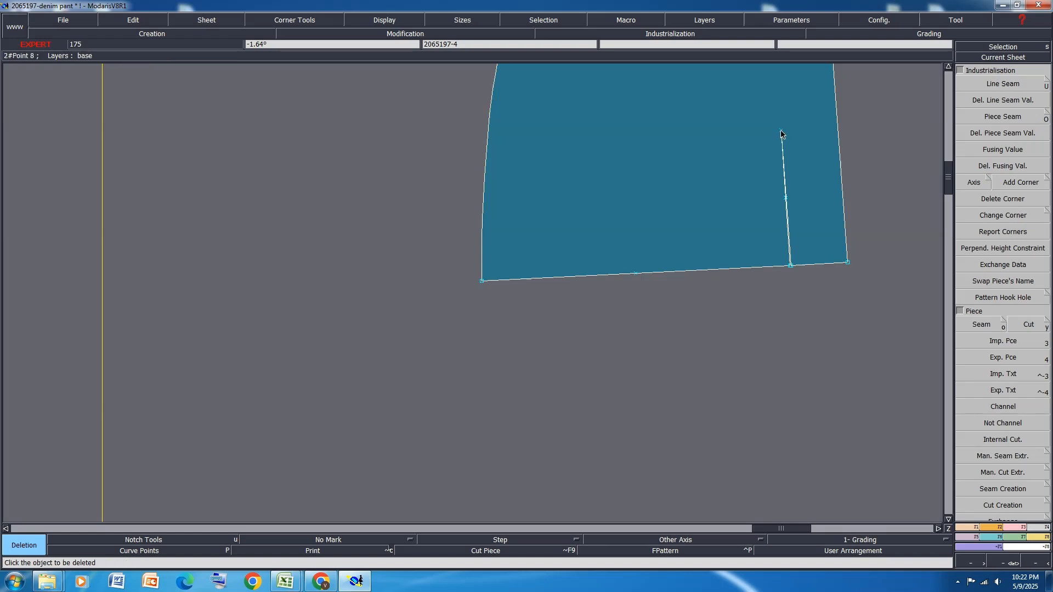
click(782, 131)
click(786, 198)
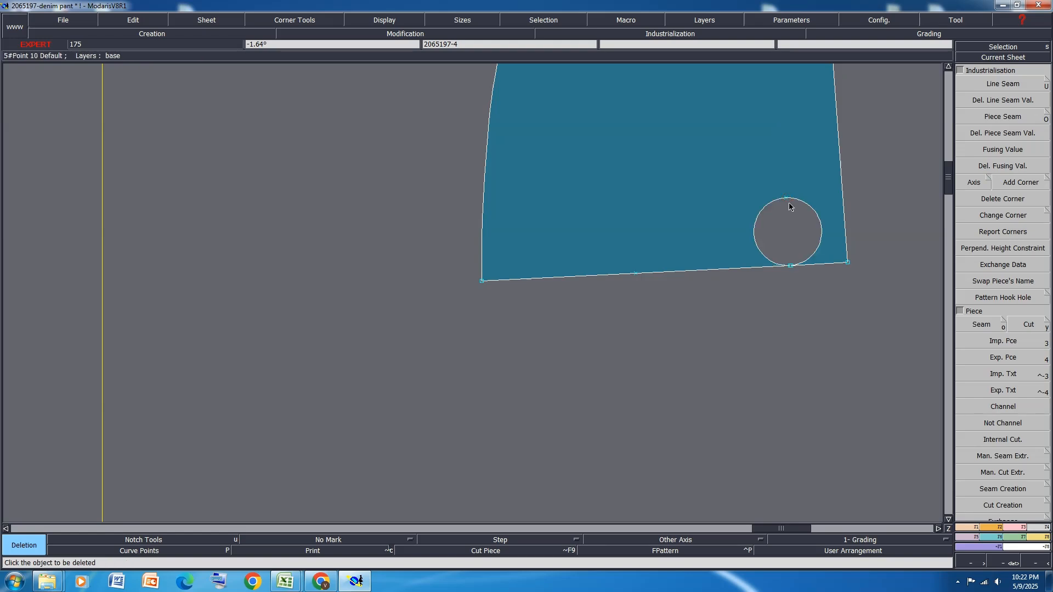
Merge the leftover points on the coin pocket piece's lower edge and delete the extra point
scroll(794, 269, up, 4)
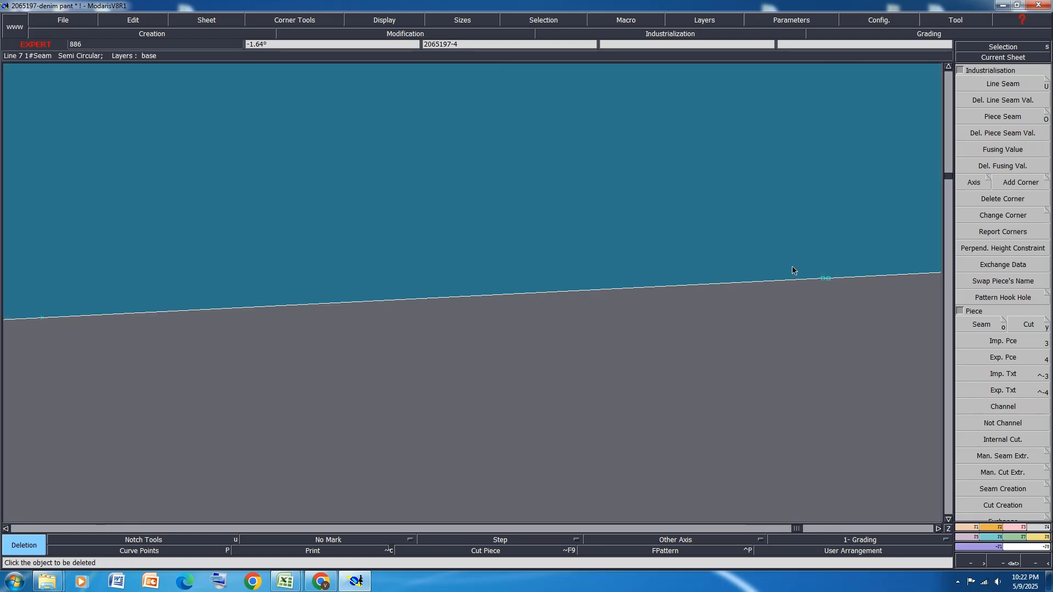
key(m)
click(828, 280)
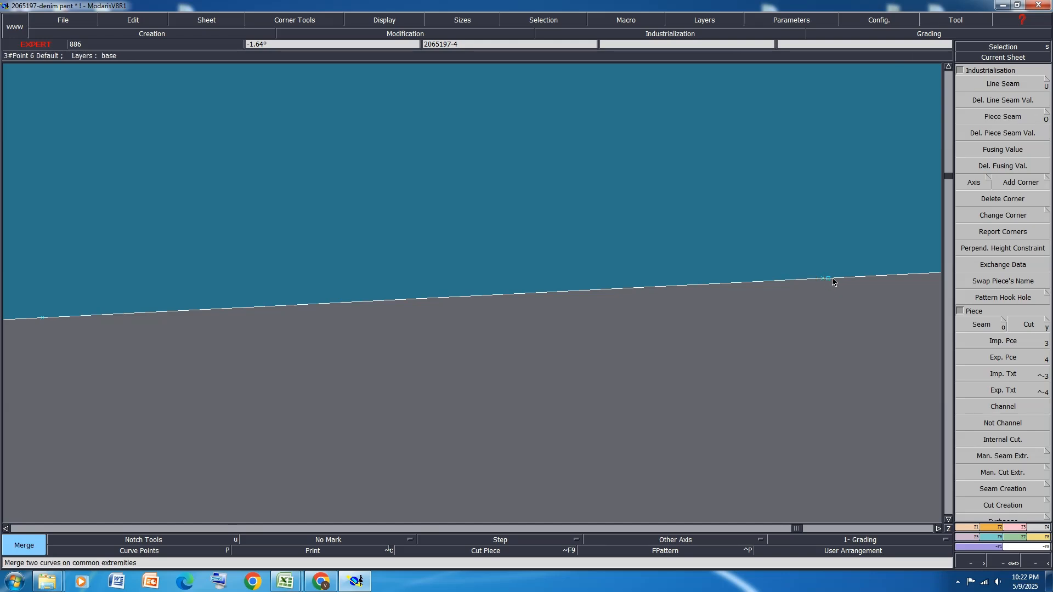
click(830, 280)
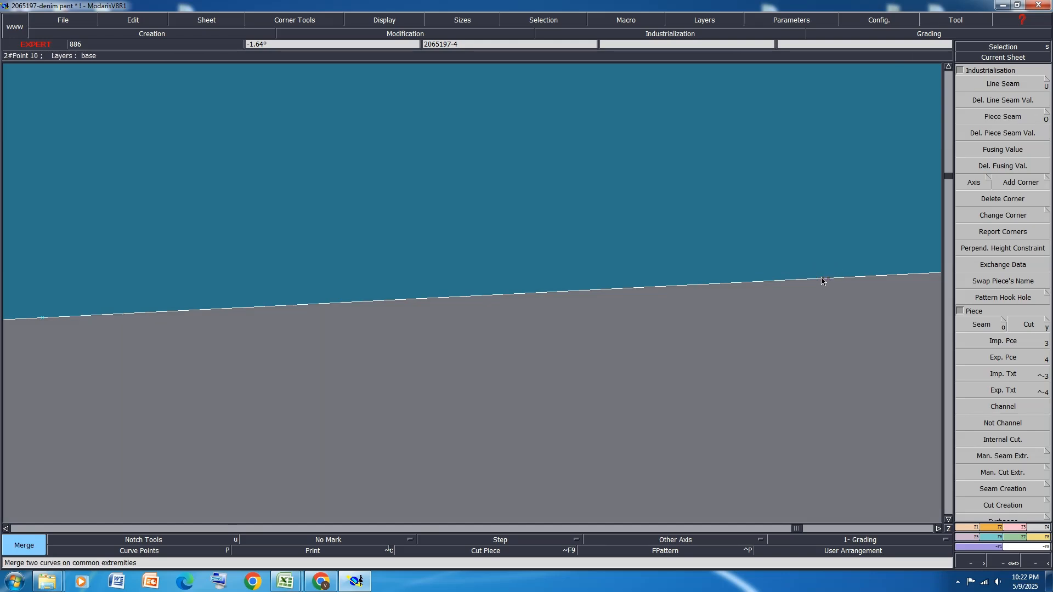
key(Delete)
click(822, 279)
scroll(754, 337, down, 4)
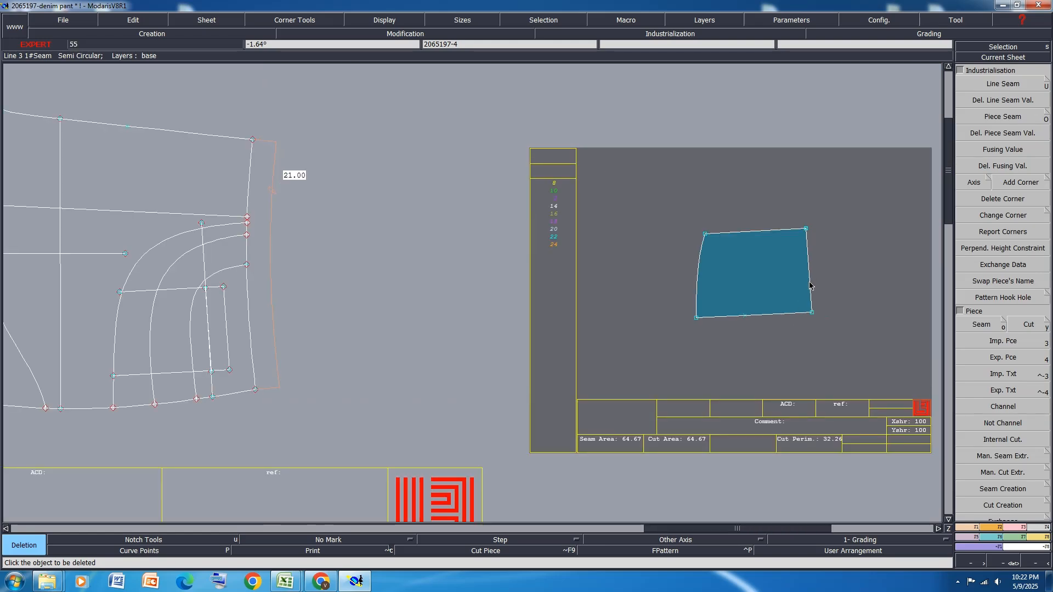
Create a parallel line at -1.50 cm from the coin pocket piece's straight opening edge and rearrange the sheets
key(l)
click(810, 282)
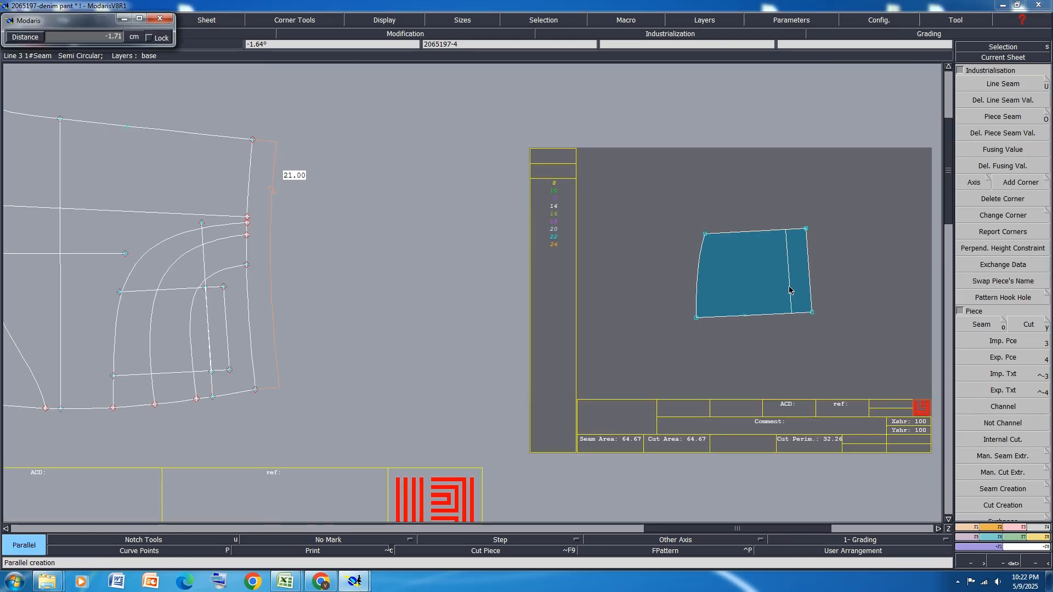
text(3.50-1.5)
key(Return)
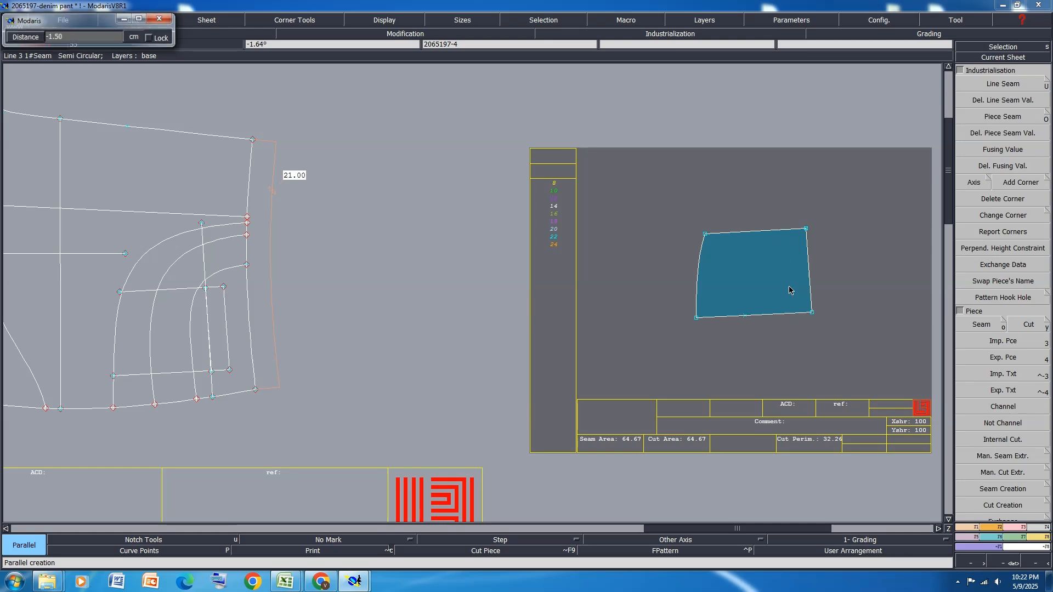
key(j)
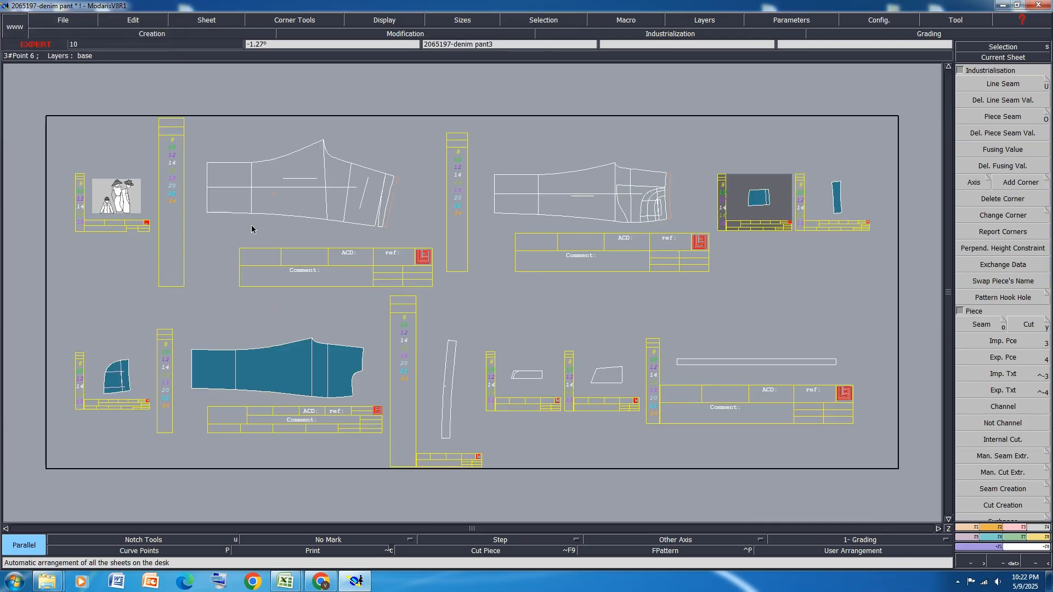
Draw a straight line joining the free ends of the two coin pocket lines on piece 2065197-2, and rearrange the sheets
scroll(662, 197, up, 7)
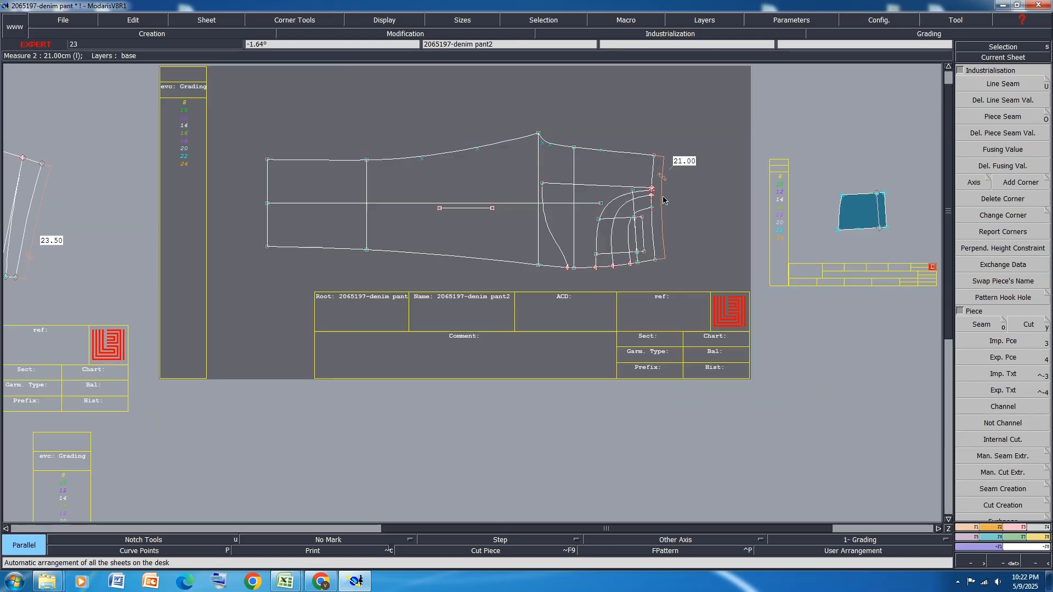
scroll(655, 207, down, 3)
key(j)
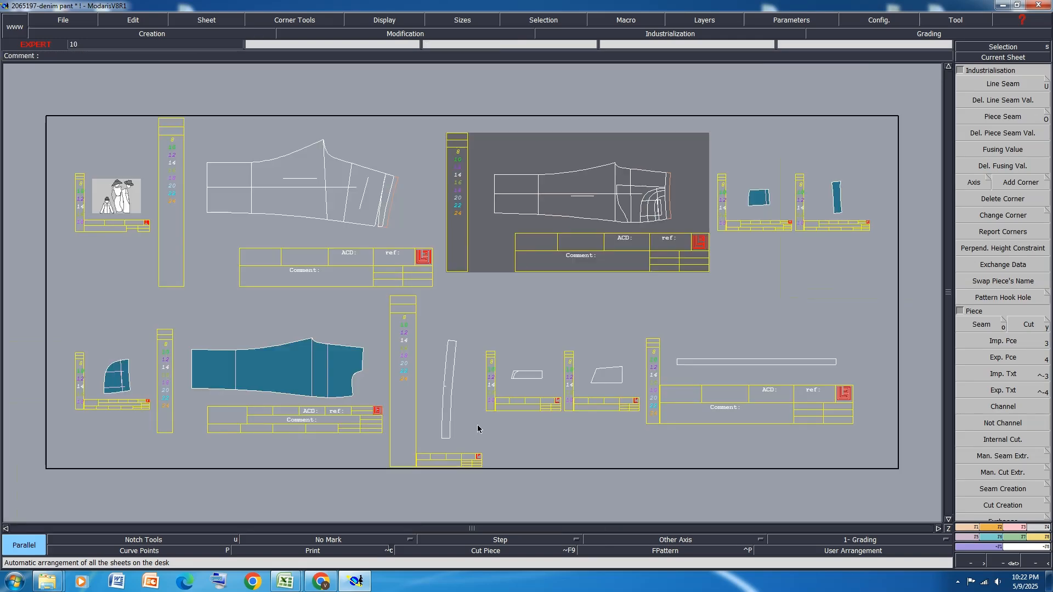
scroll(119, 386, up, 3)
scroll(119, 387, up, 3)
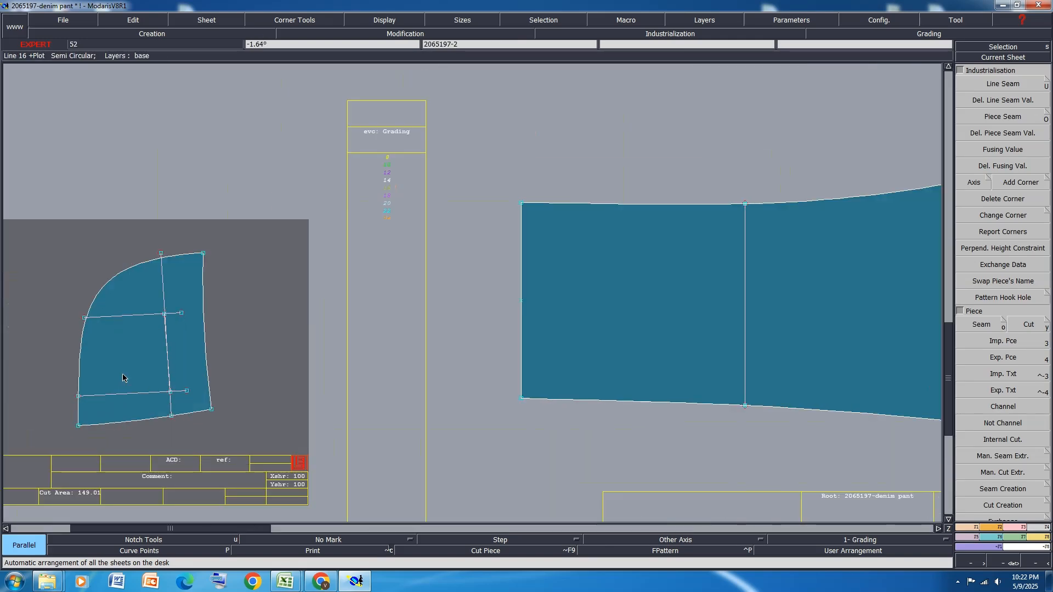
key(d)
click(181, 313)
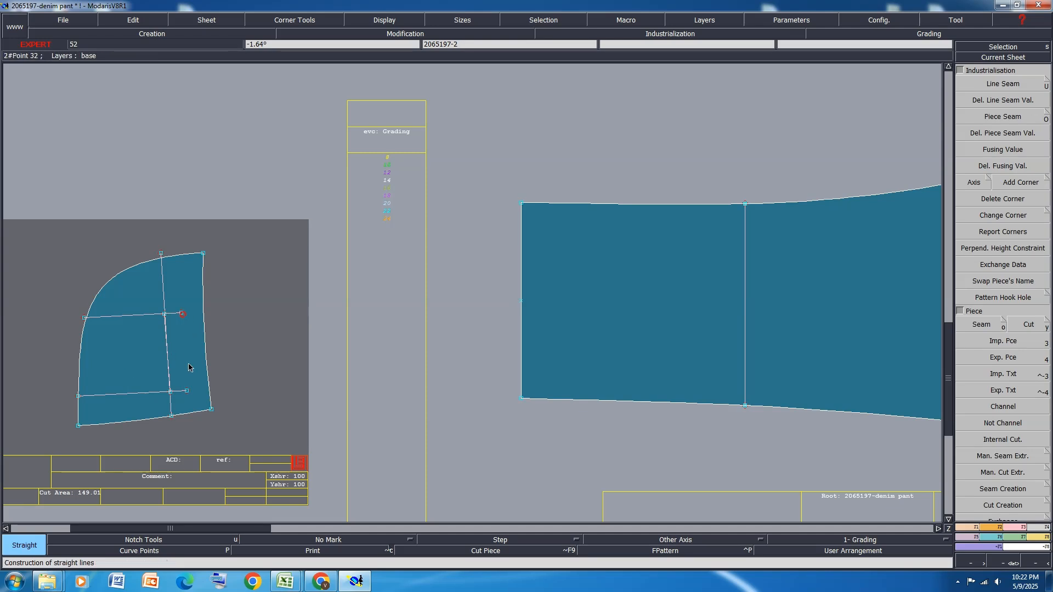
click(186, 391)
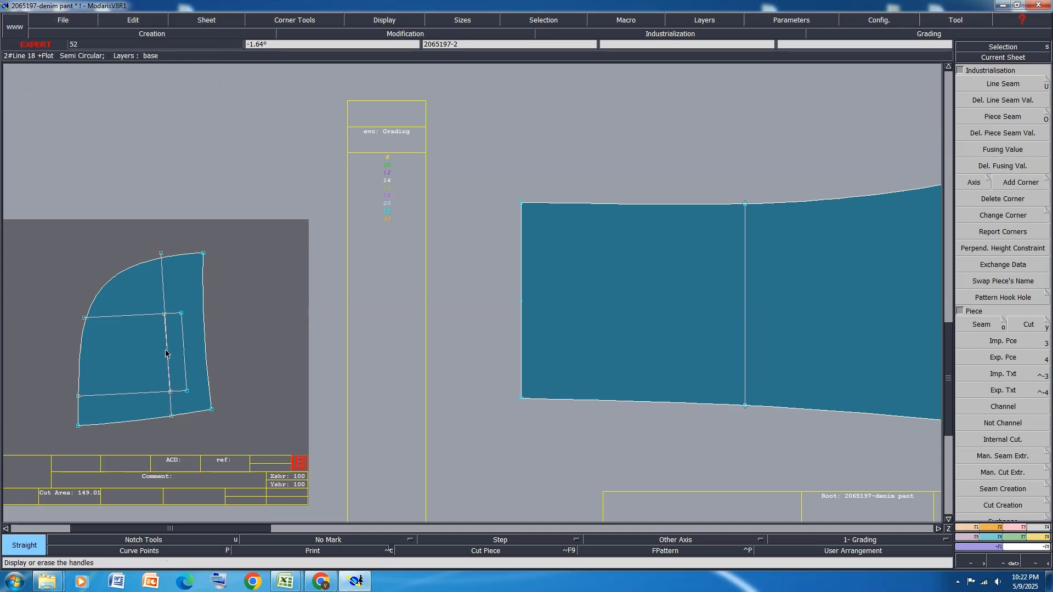
key(j)
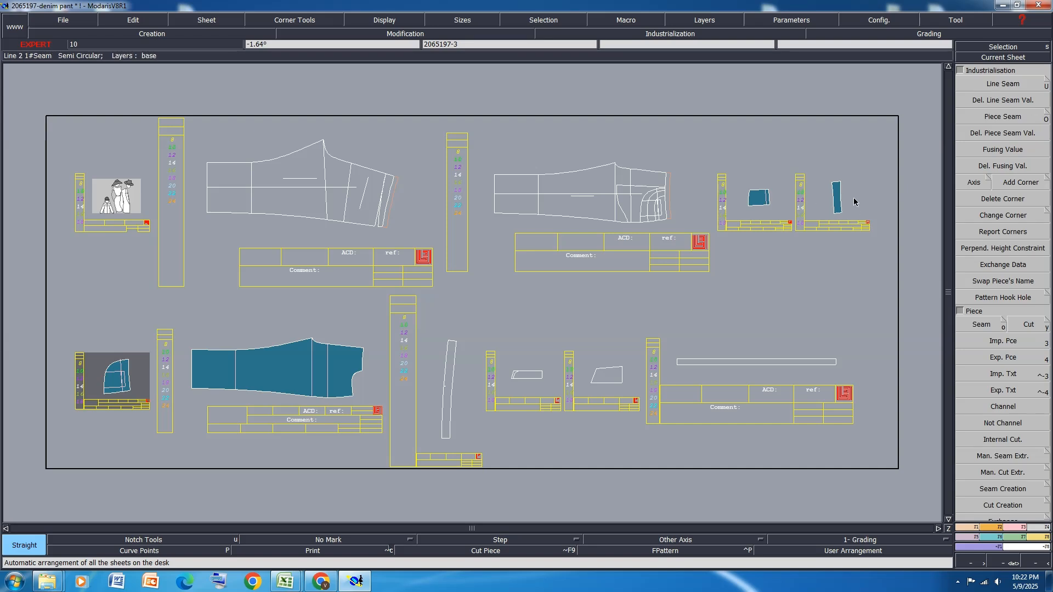
Merge the split points on the straight long edge of piece 2065197-3, delete the leftover points, and rearrange the sheets
scroll(853, 202, up, 5)
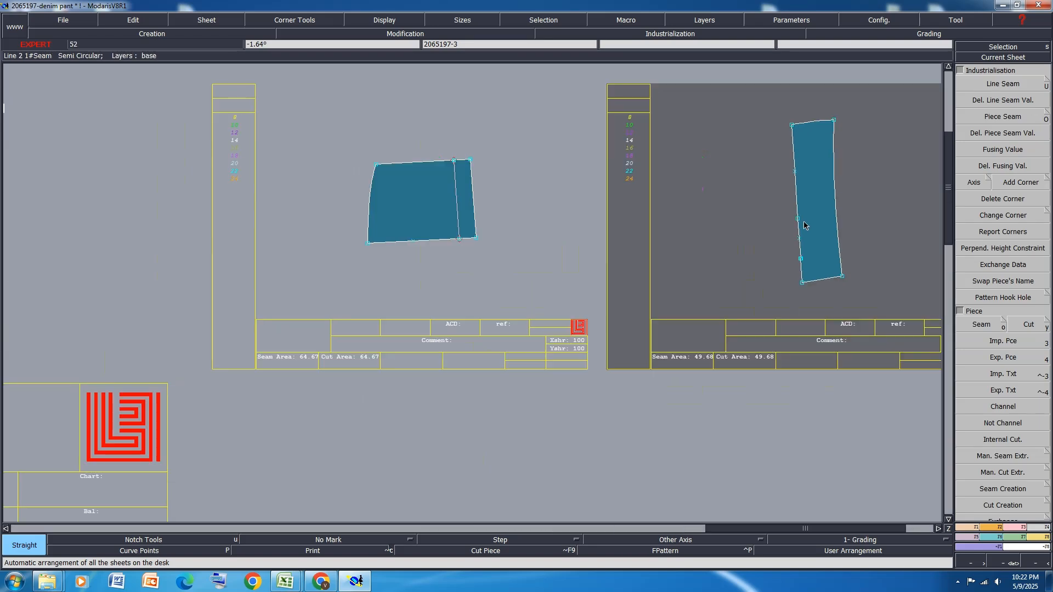
scroll(805, 225, up, 6)
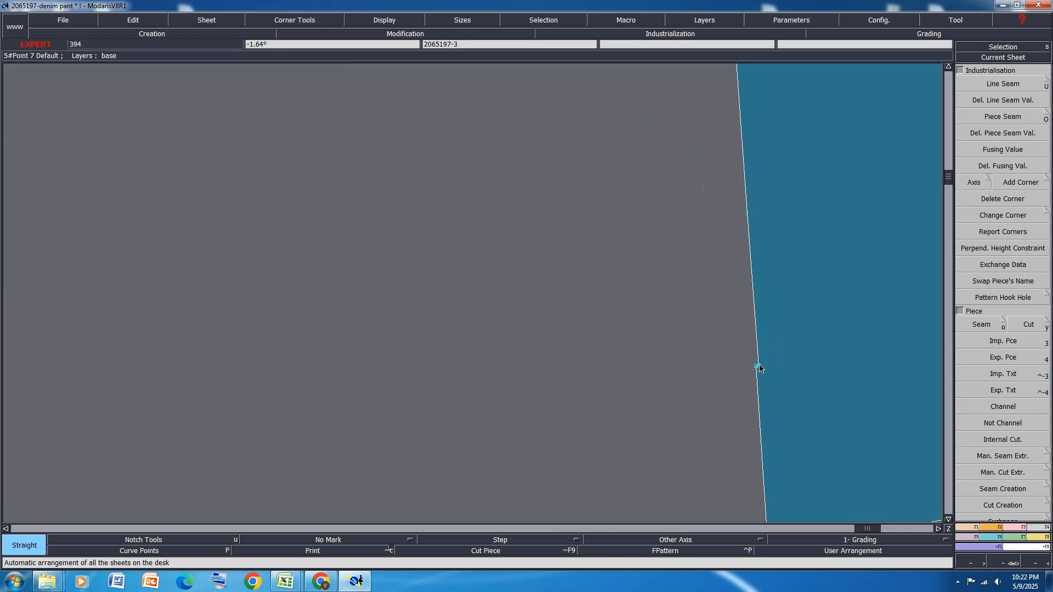
key(m)
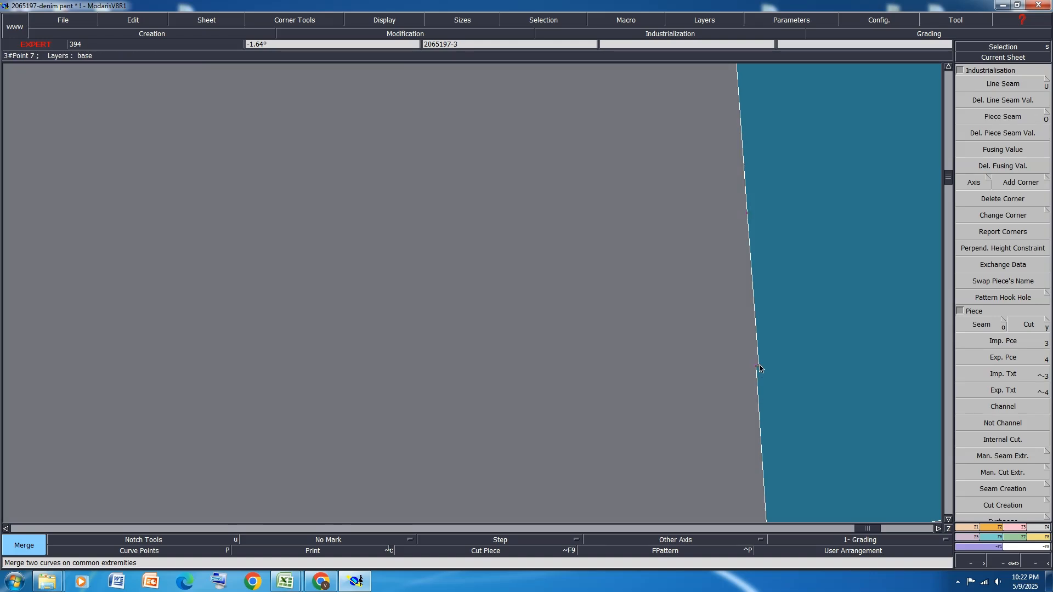
key(Delete)
scroll(770, 357, down, 4)
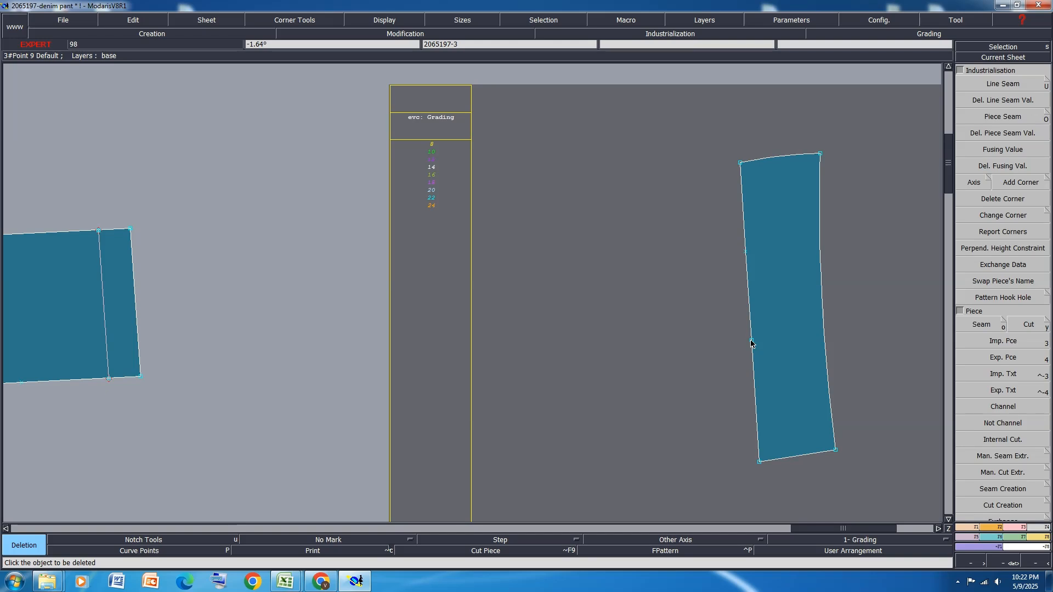
key(m)
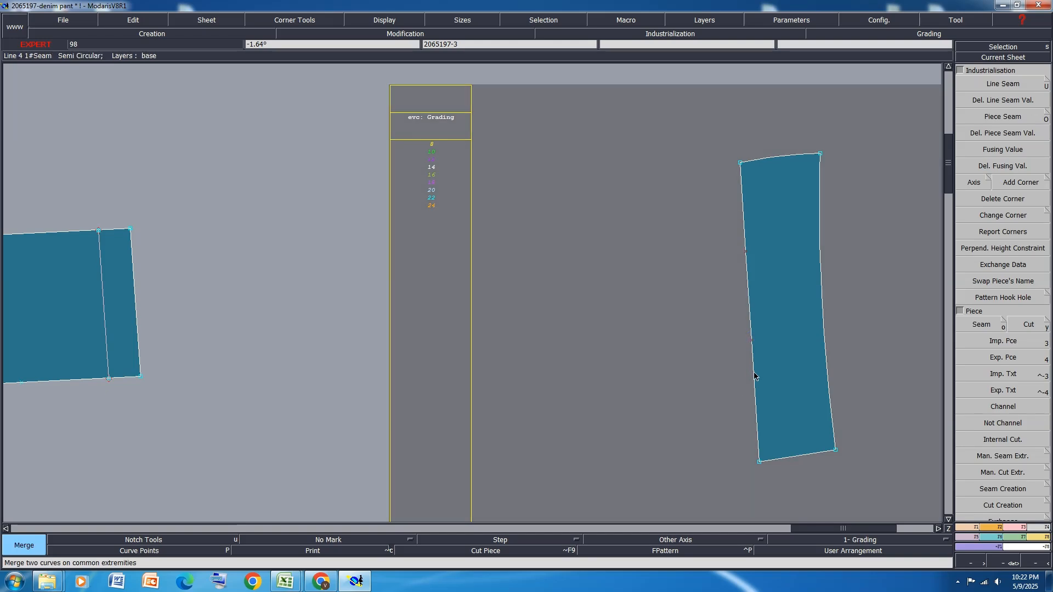
key(Delete)
click(751, 340)
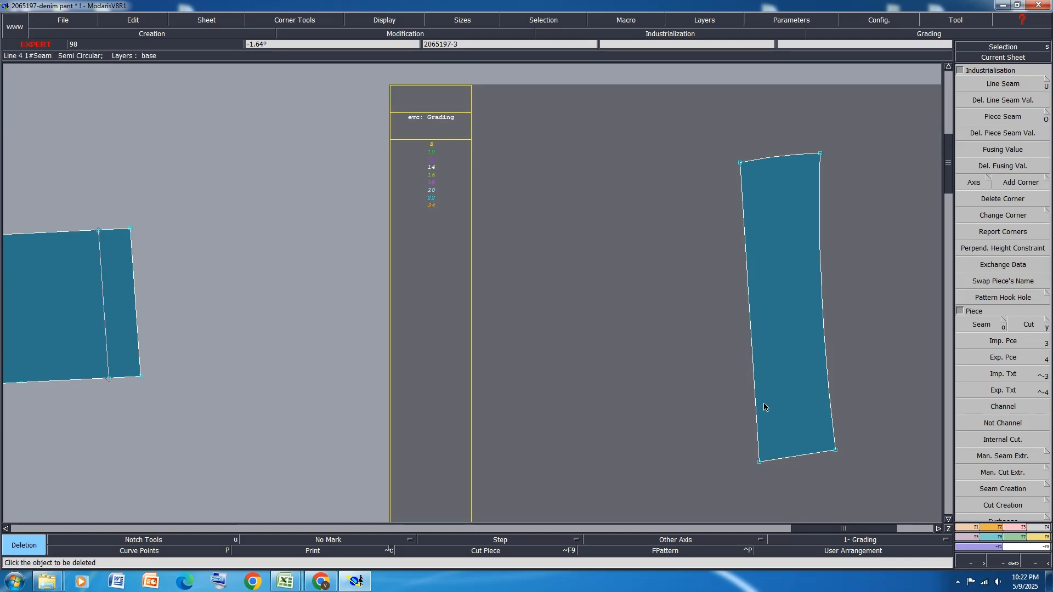
key(j)
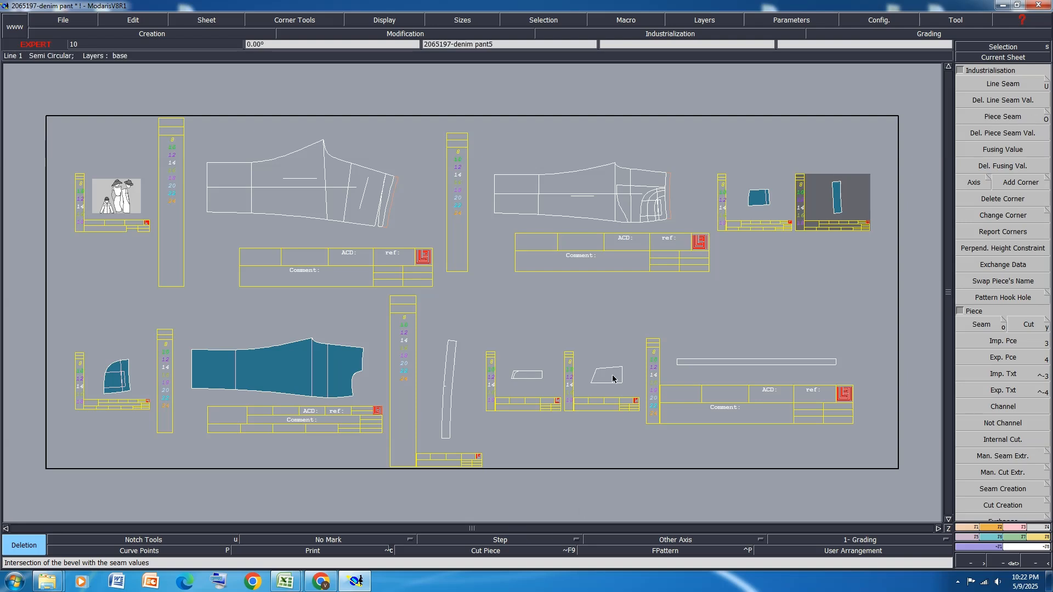
Extract seam pieces from the half back pocket on 2065197-denim pant5 and from the square-cornered and rounded shapes on 2065197-denim pant4, and rearrange the sheets
key(o)
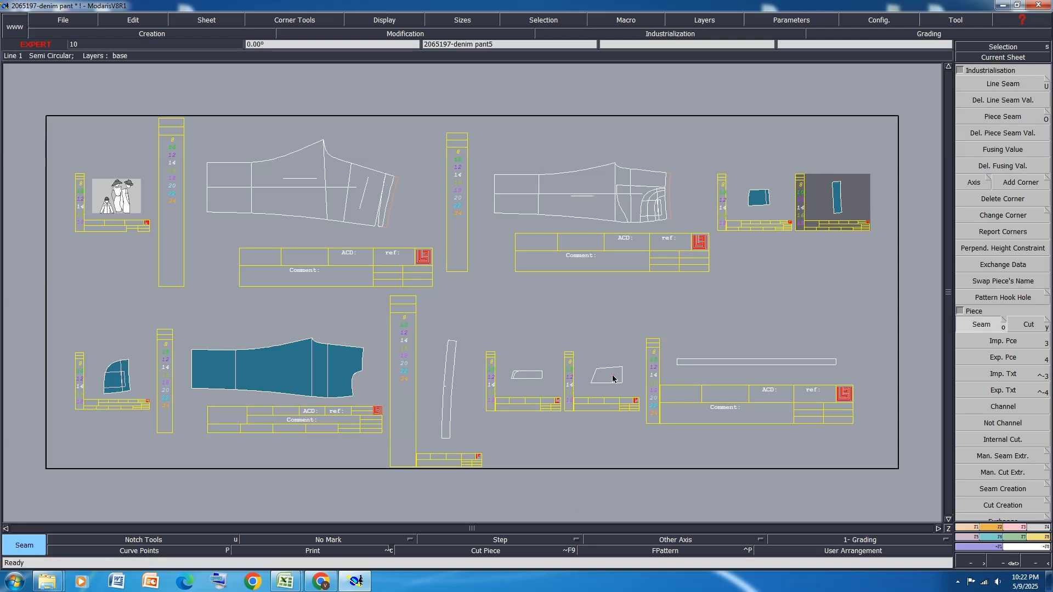
click(610, 377)
scroll(582, 384, up, 2)
click(580, 389)
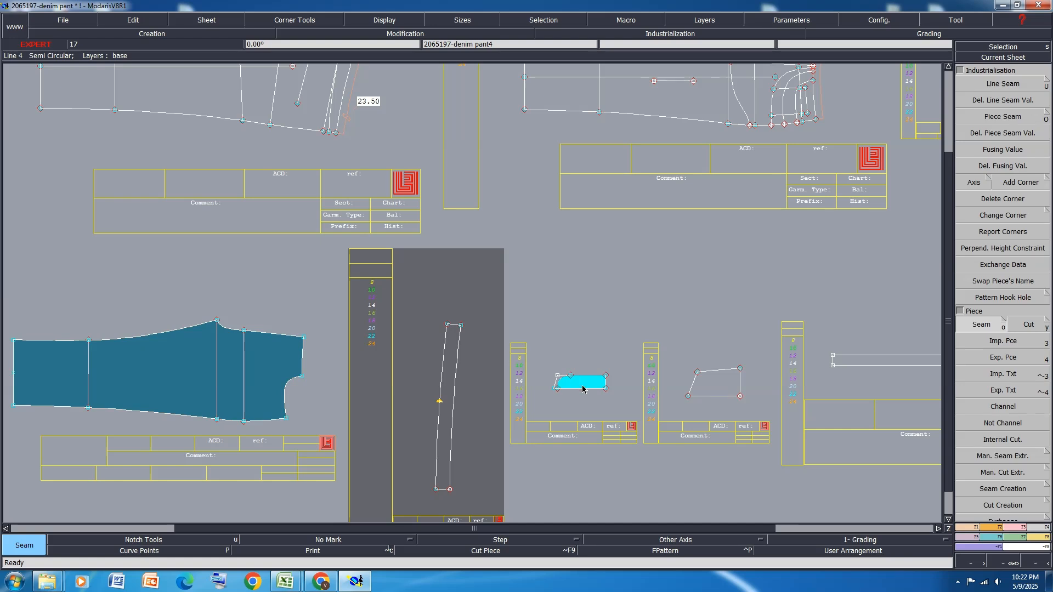
scroll(581, 389, up, 6)
click(558, 379)
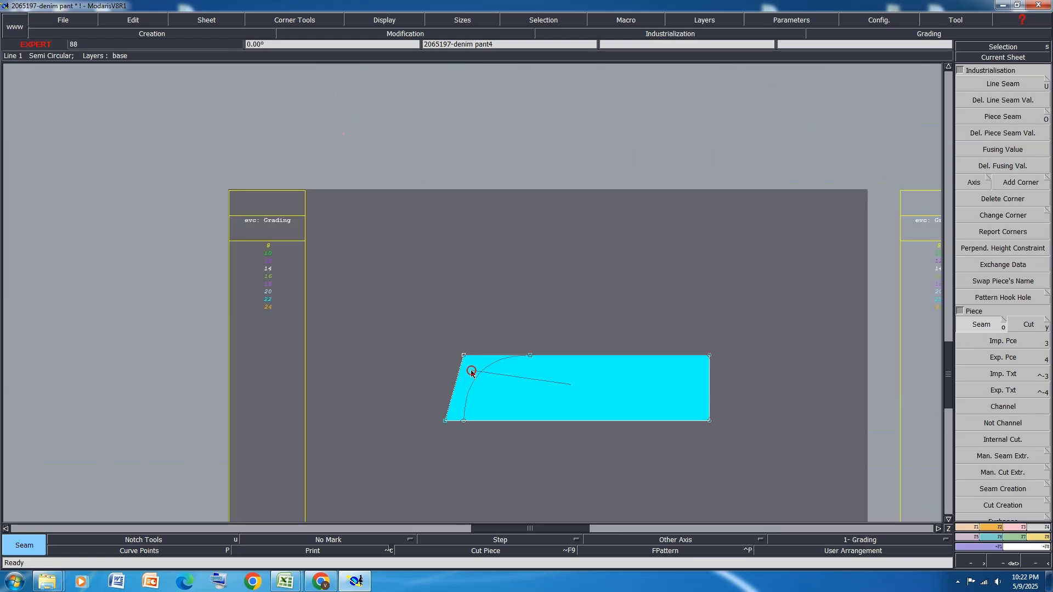
right_click(471, 372)
key(j)
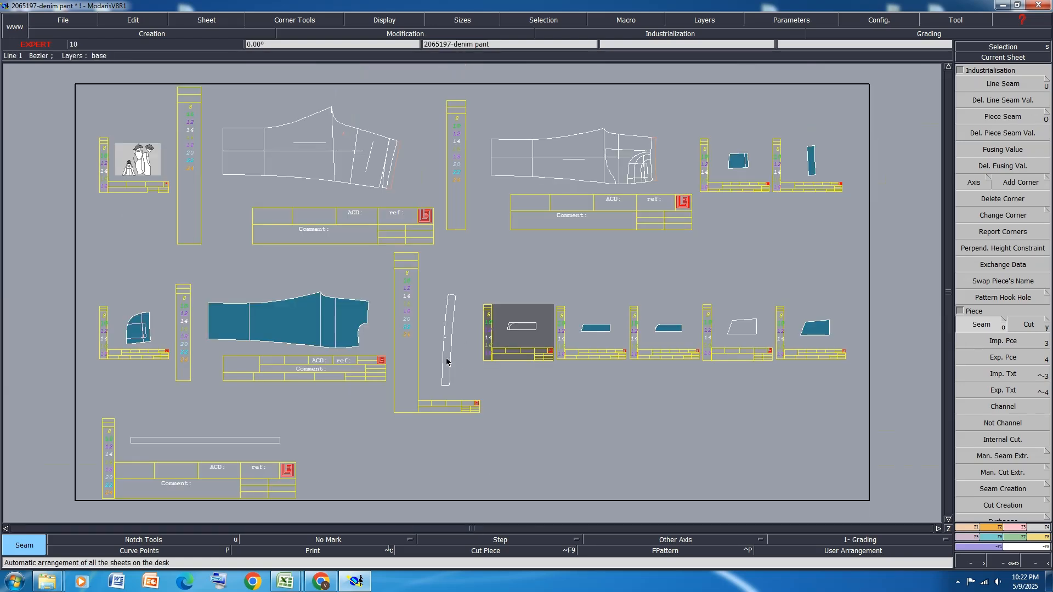
Extract seam pieces from the curved strip and the long straight strip, and rearrange the sheets
click(446, 362)
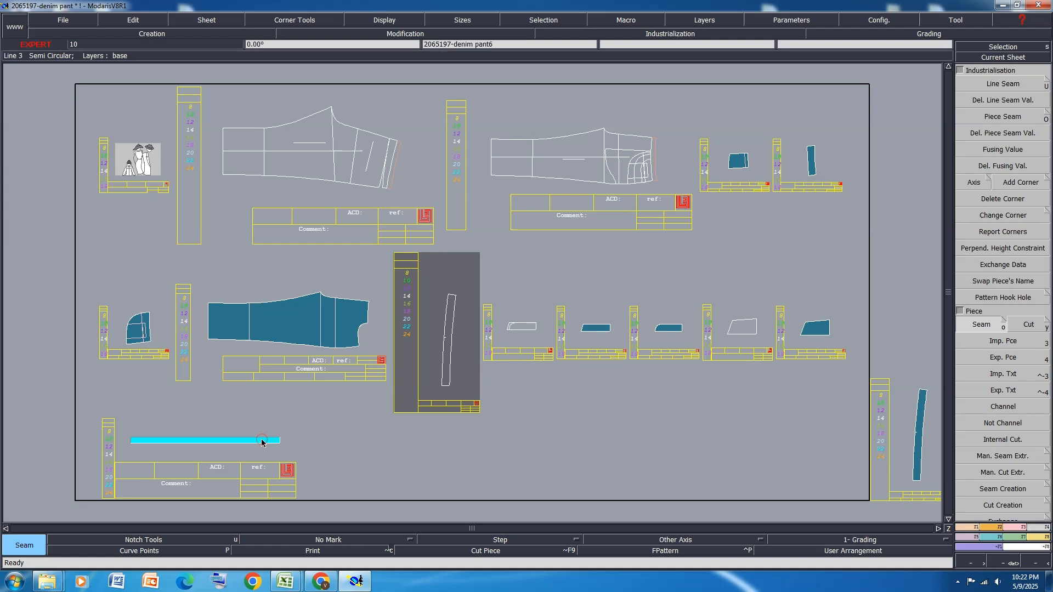
click(262, 441)
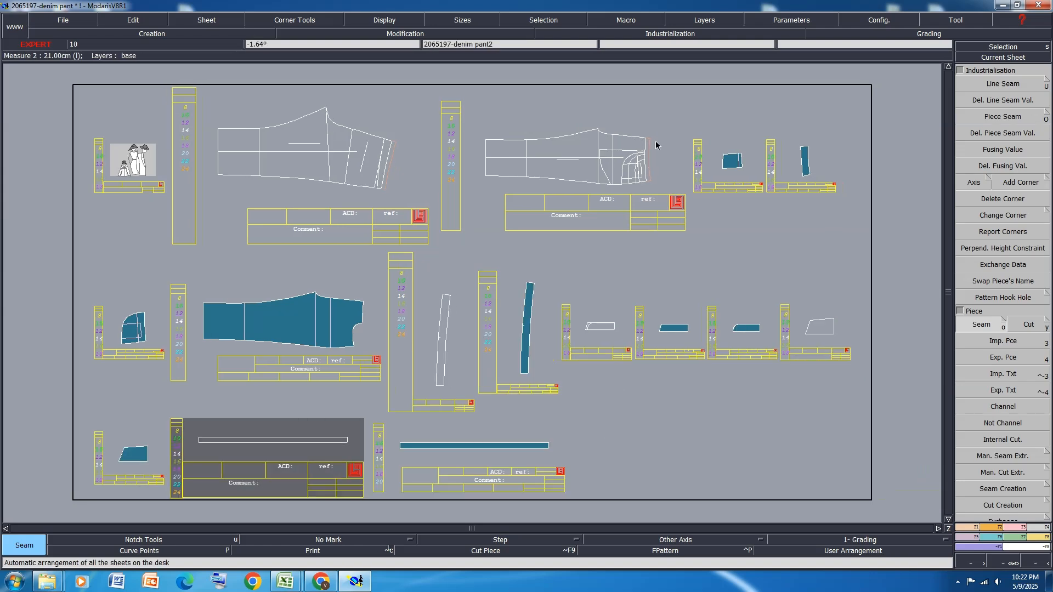
scroll(315, 131, up, 2)
click(372, 149)
scroll(372, 149, up, 2)
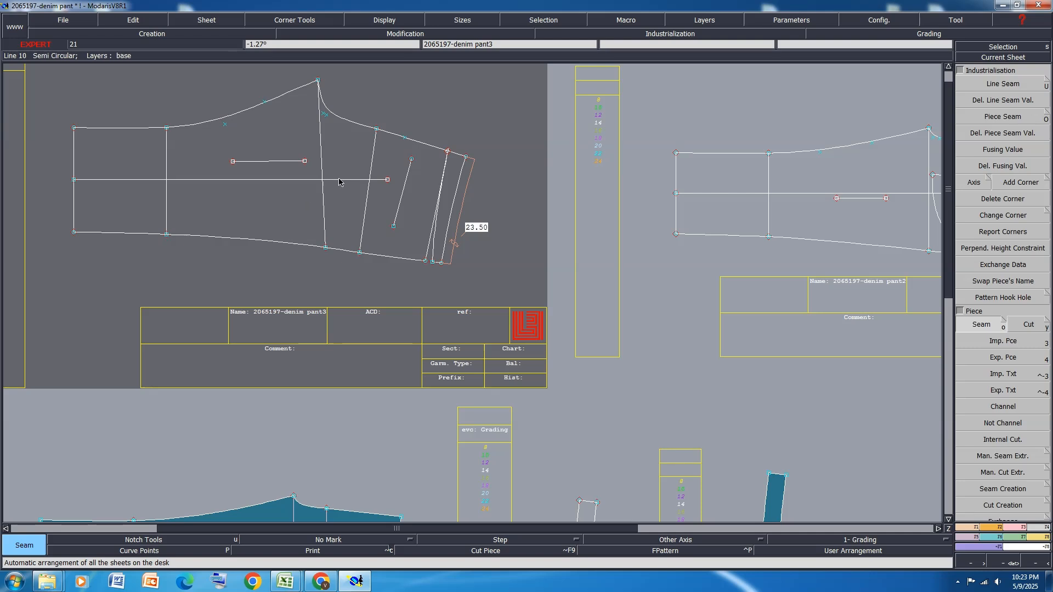
scroll(340, 182, down, 4)
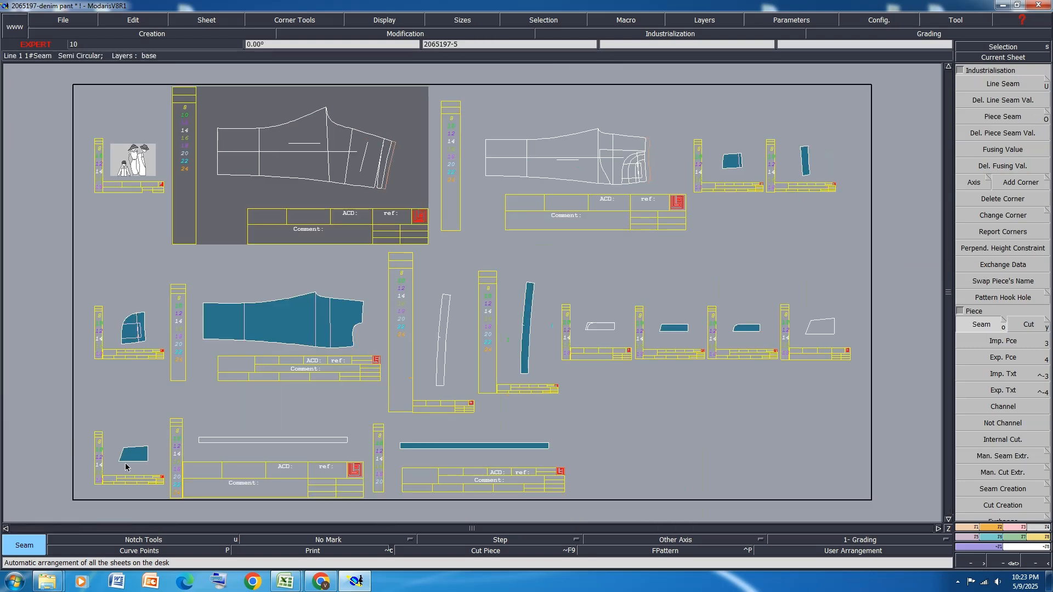
Create a full back pocket by mirroring piece 2065197-5 about its straight lower edge with Sym 2Pts, and rearrange the sheets
click(125, 468)
scroll(125, 467, up, 4)
click(968, 543)
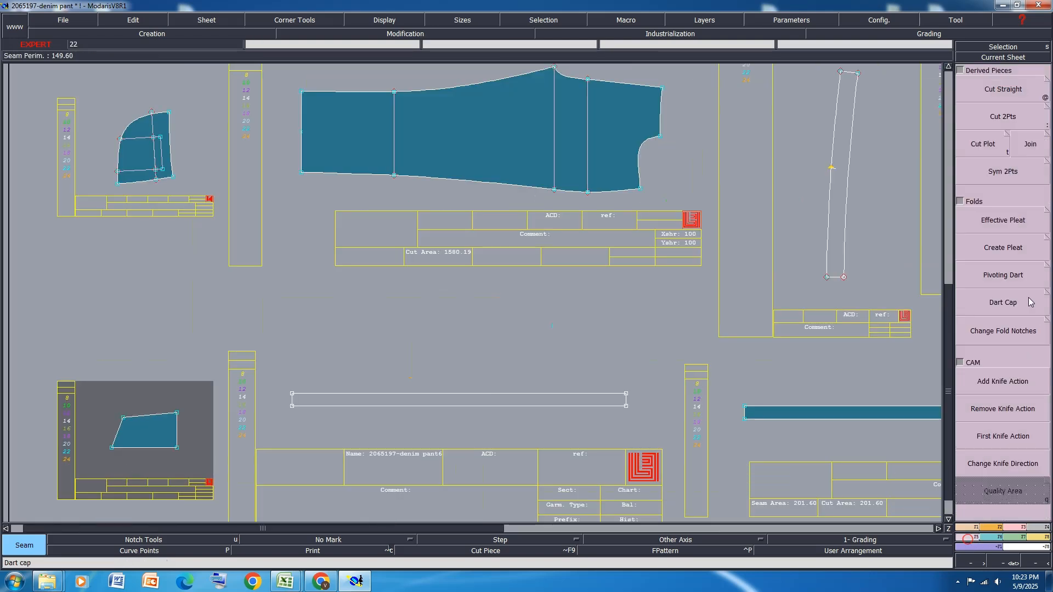
click(1003, 171)
click(109, 449)
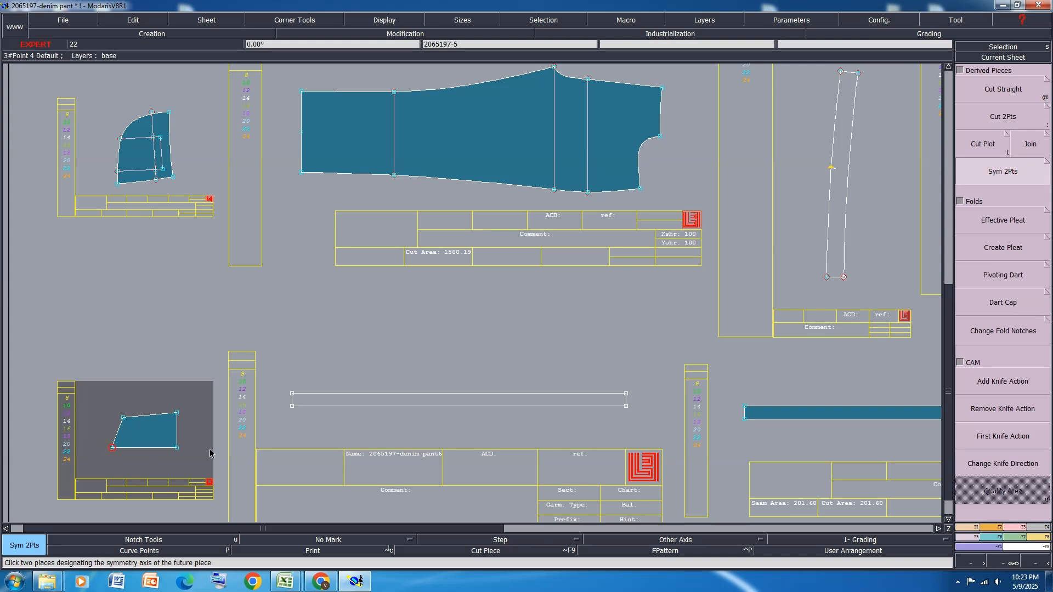
click(177, 449)
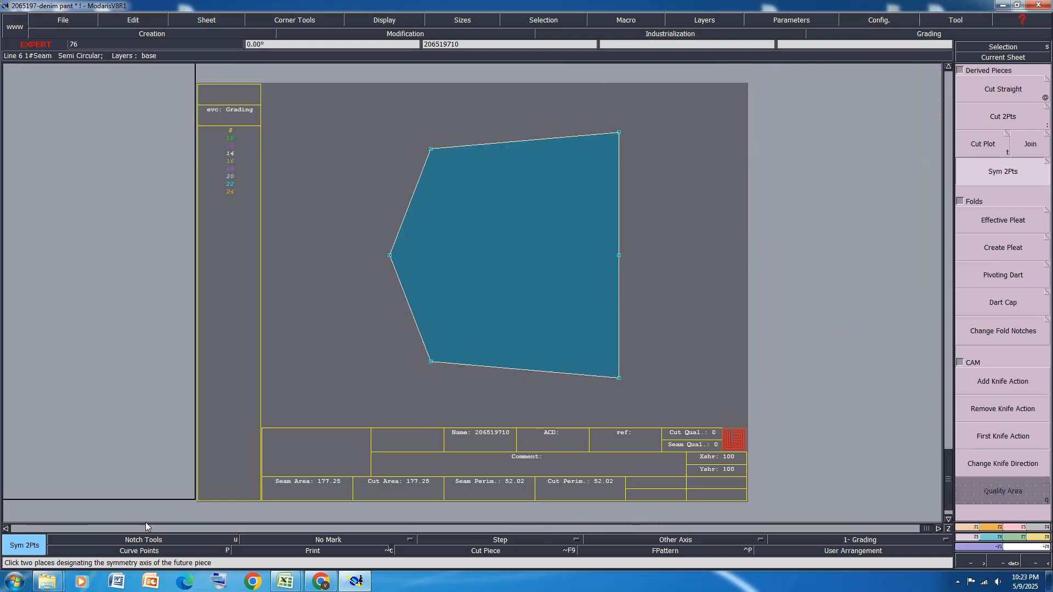
key(j)
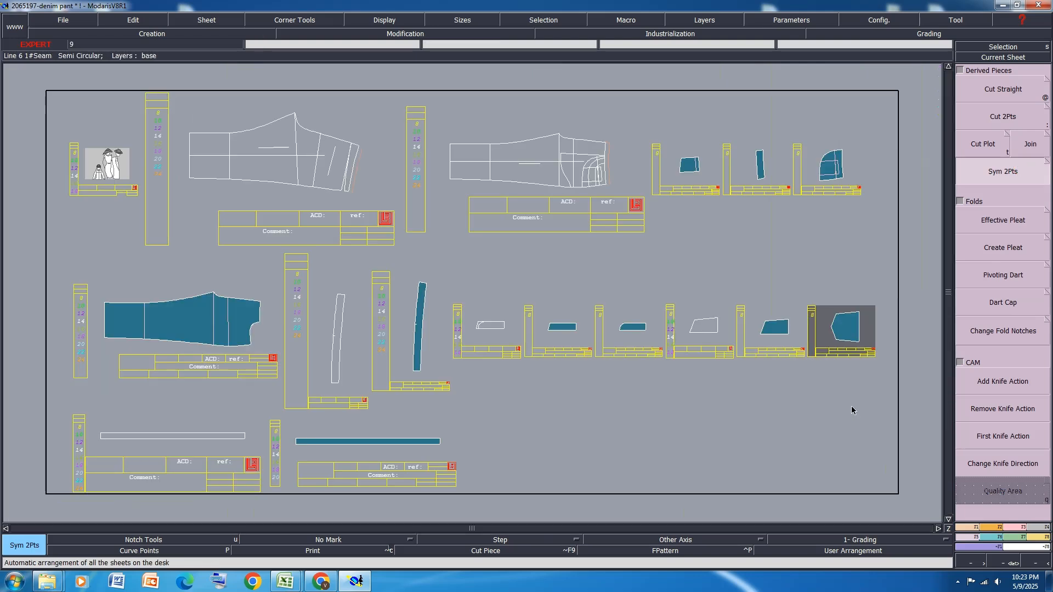
Delete the half back pocket piece 2065197-5 and rearrange the sheets
key(Delete)
click(781, 332)
key(j)
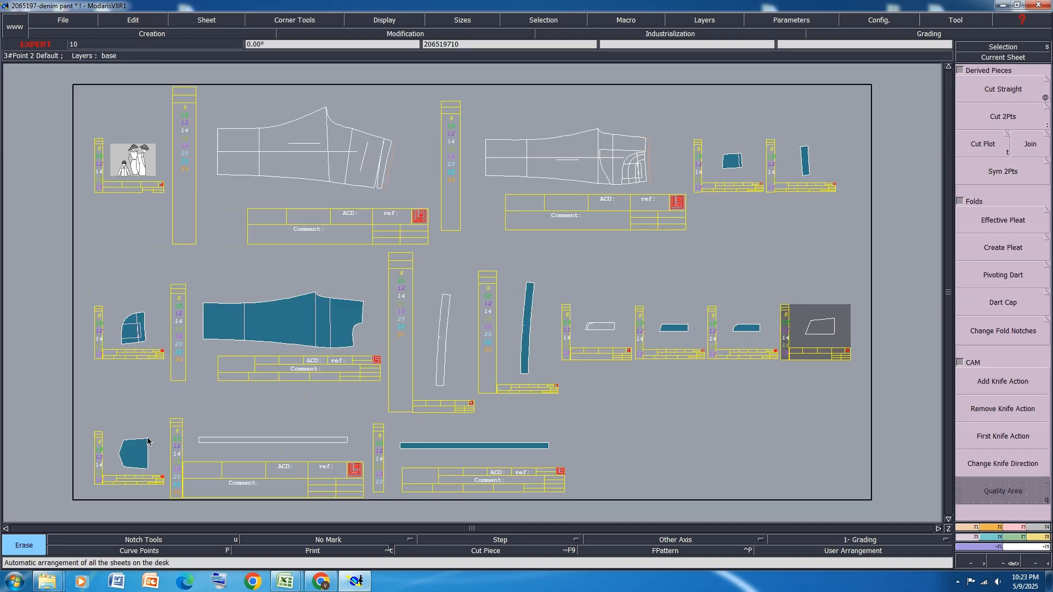
Marry the full pocket piece to the back panel 2065197-denim pant3 and pivot its opening edge onto the slanted pocket line
key(m)
click(147, 440)
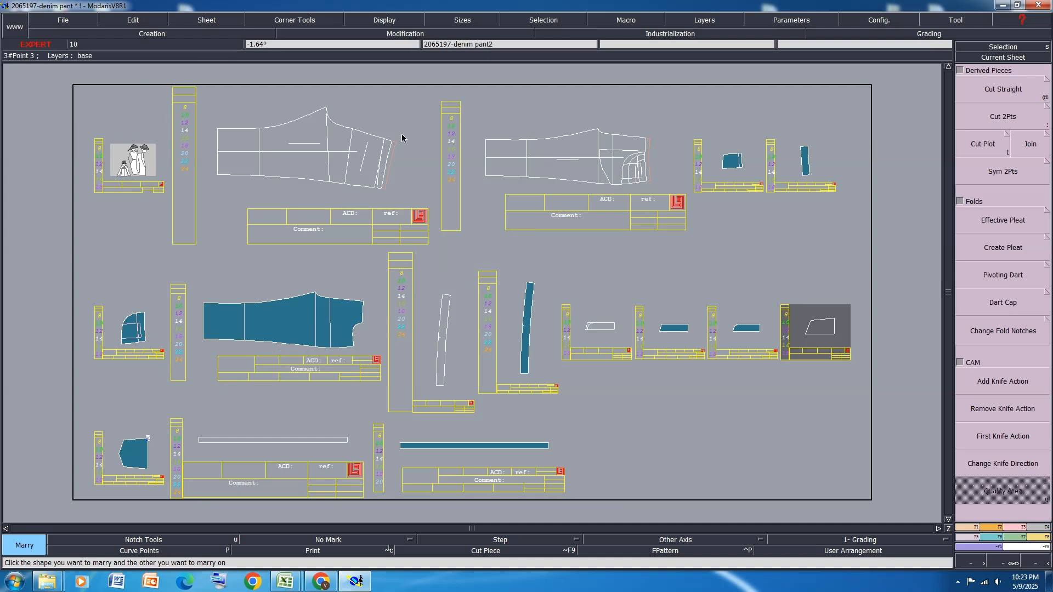
scroll(402, 138, up, 4)
click(365, 146)
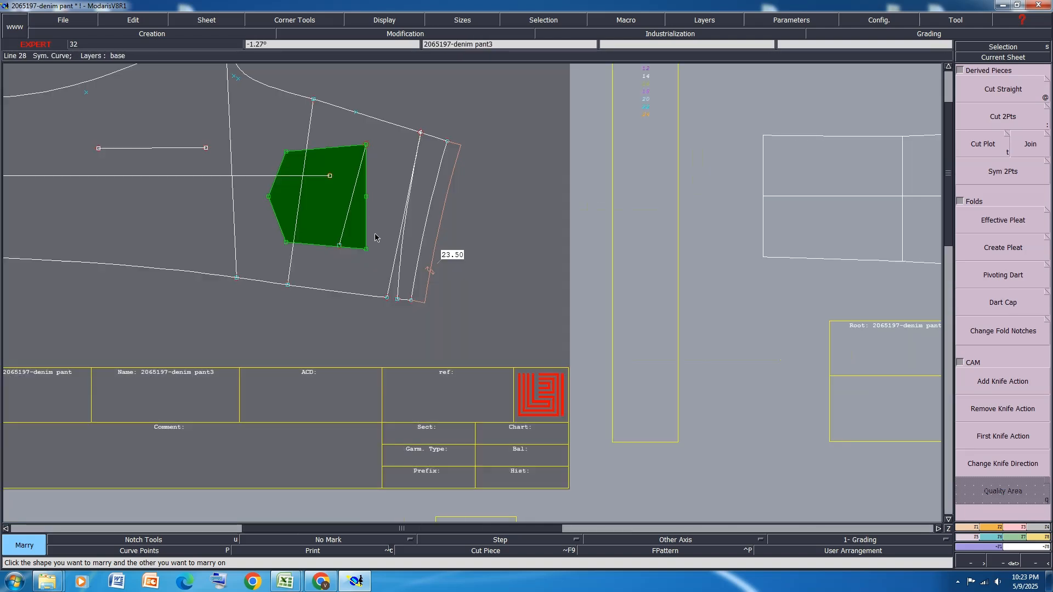
key(p)
click(366, 249)
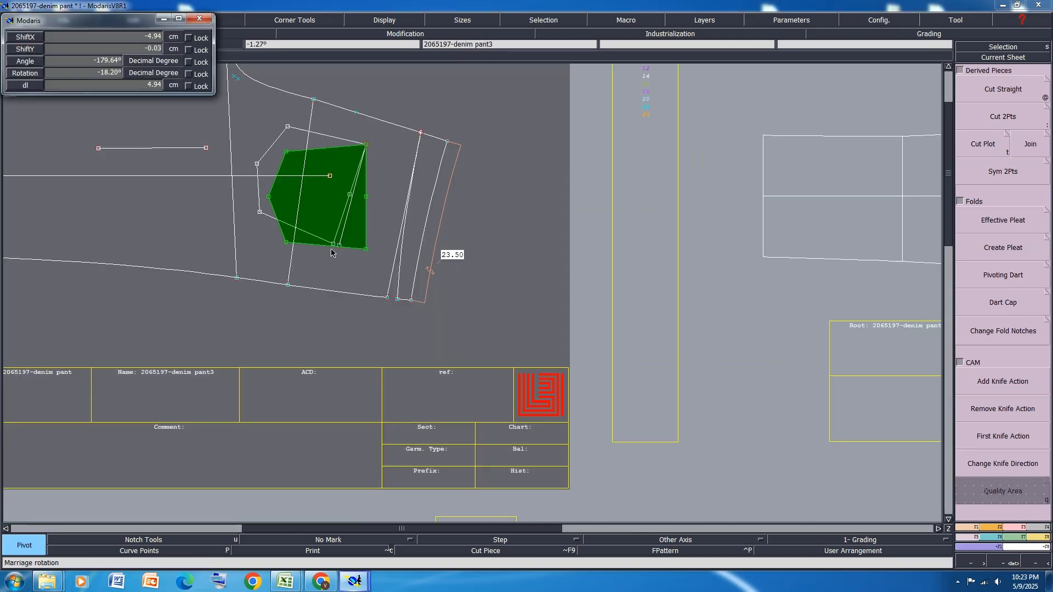
click(339, 246)
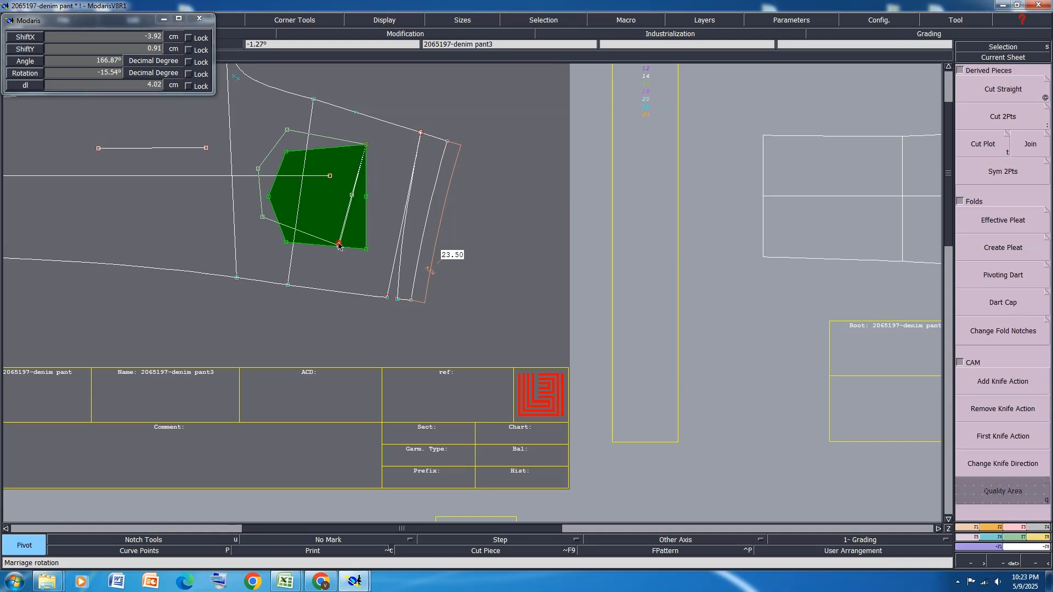
Duplicate the married pocket's outline onto the back panel with zero X and Y shift
click(1018, 540)
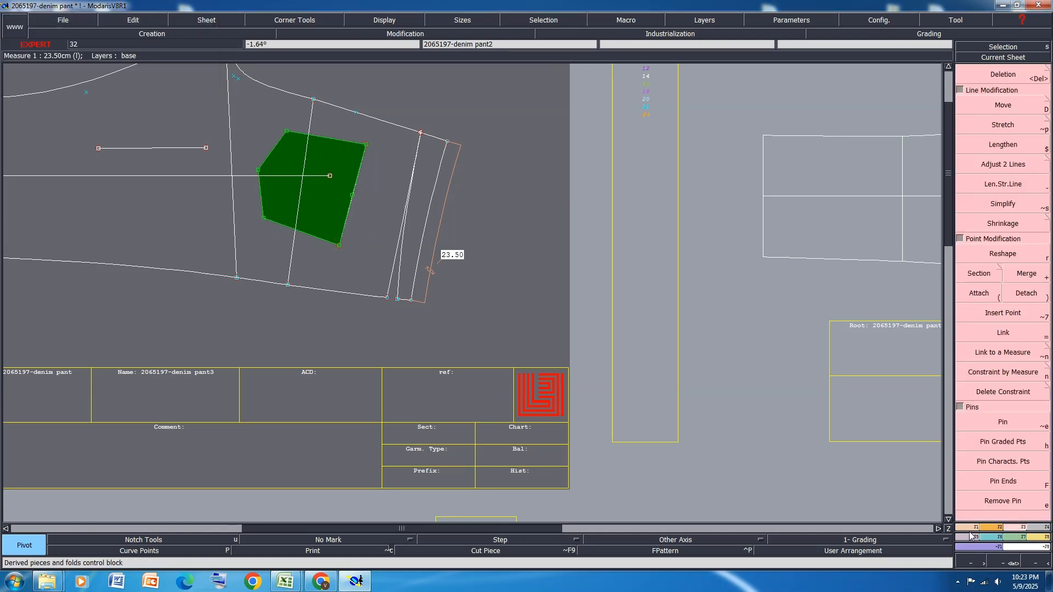
key(F2)
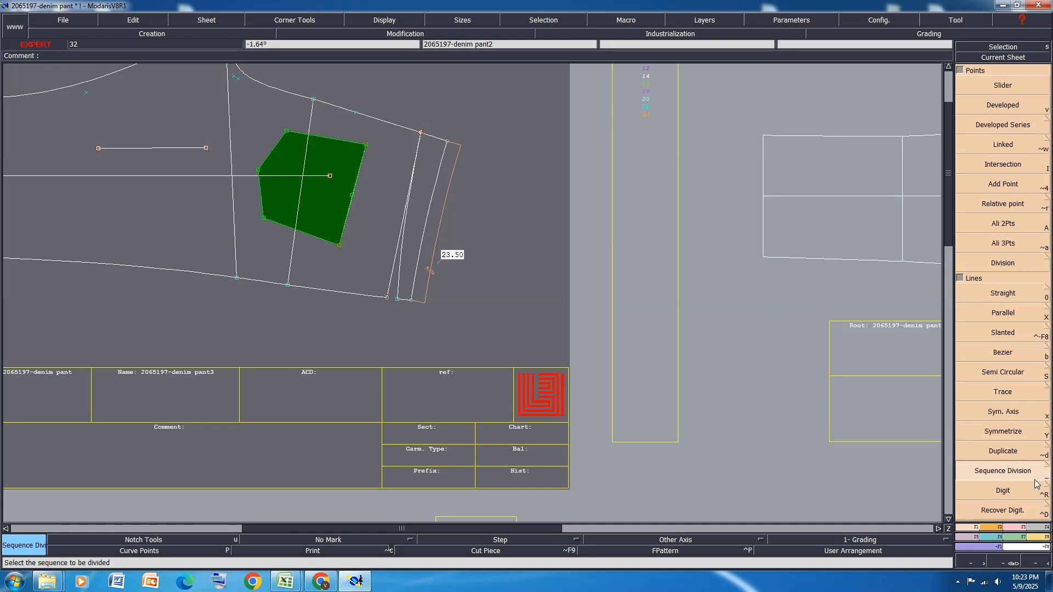
click(1004, 451)
click(323, 209)
key(Down)
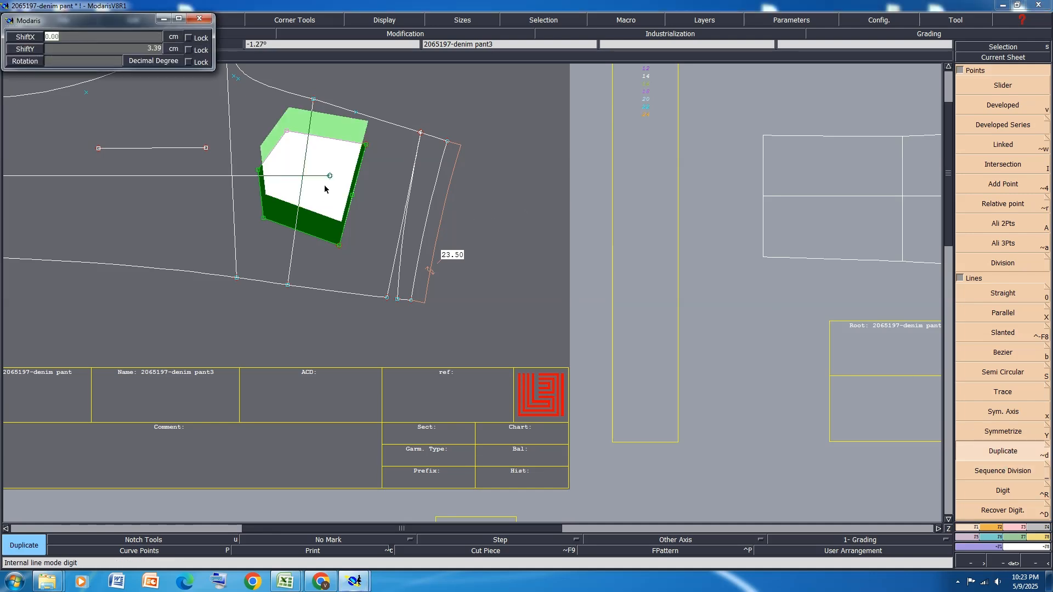
text(0)
key(Down)
text(0)
key(Return)
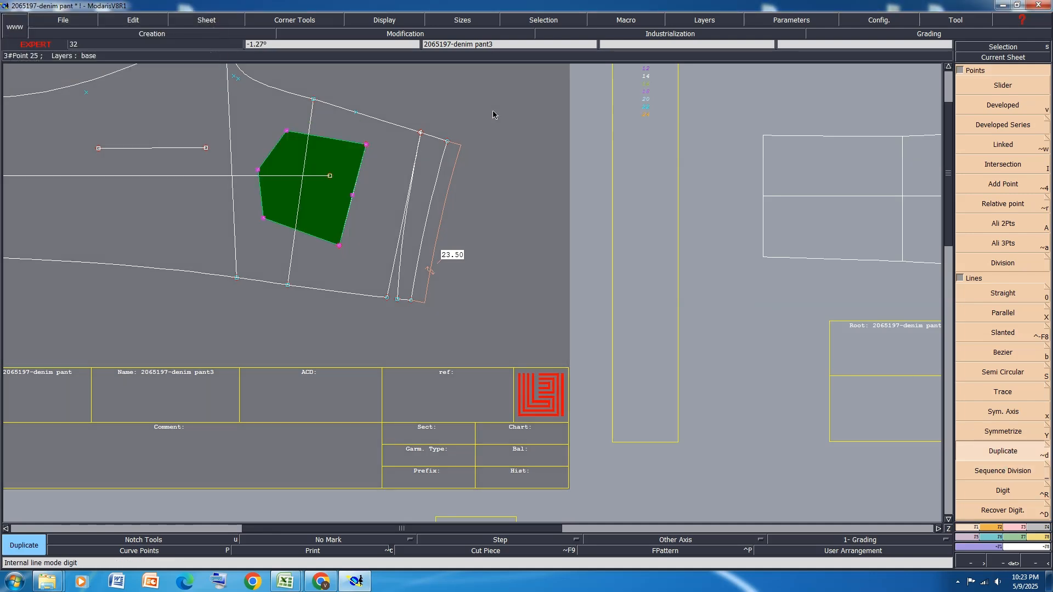
Divorce the pocket from the back panel, delete the rotated pocket sheet beside it, and rearrange the sheets
key(d)
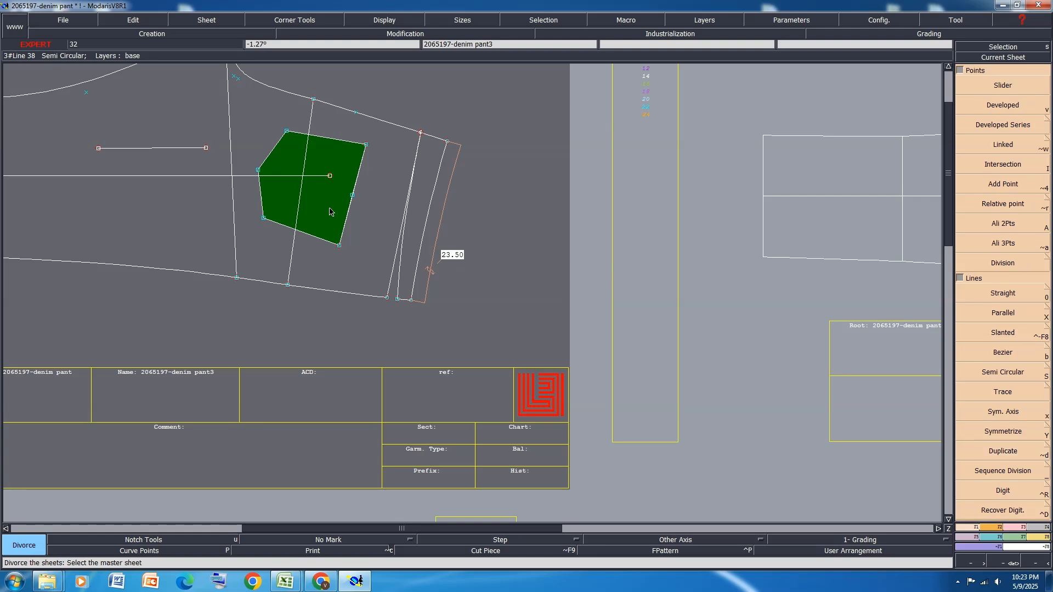
click(329, 212)
key(j)
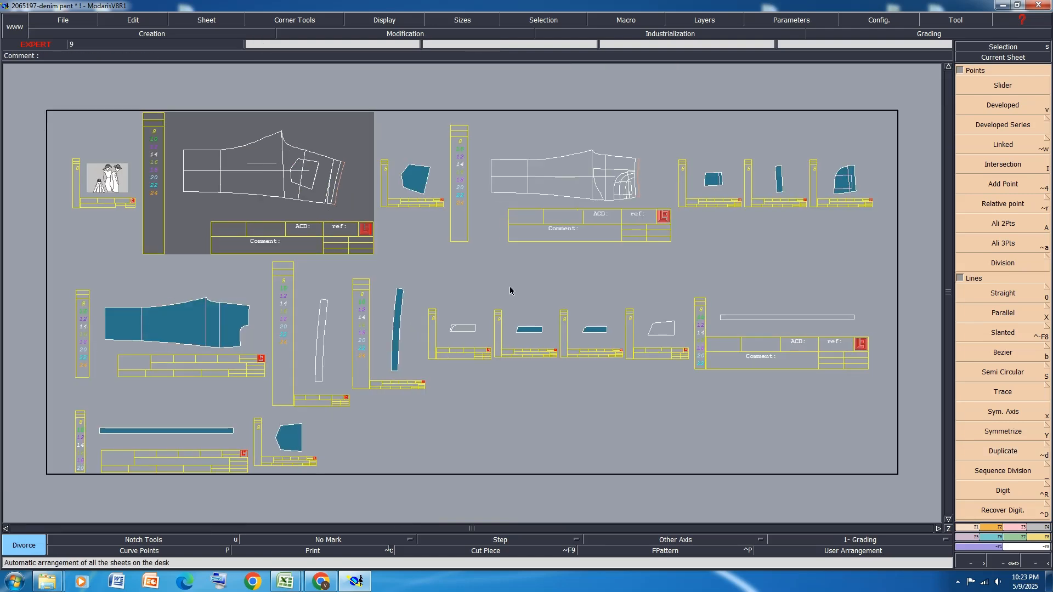
key(Delete)
click(417, 180)
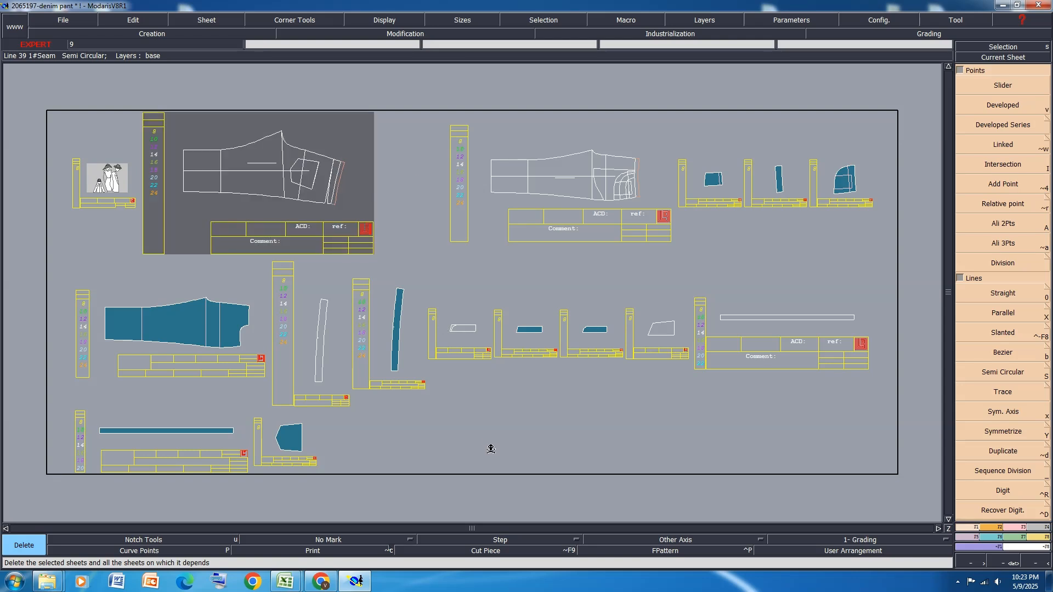
key(s)
key(j)
Extract the back panel with its pocket and internal lines, plus the narrow waist-edge strip, from 2065197-denim pant3 and rearrange the sheets
scroll(234, 125, up, 2)
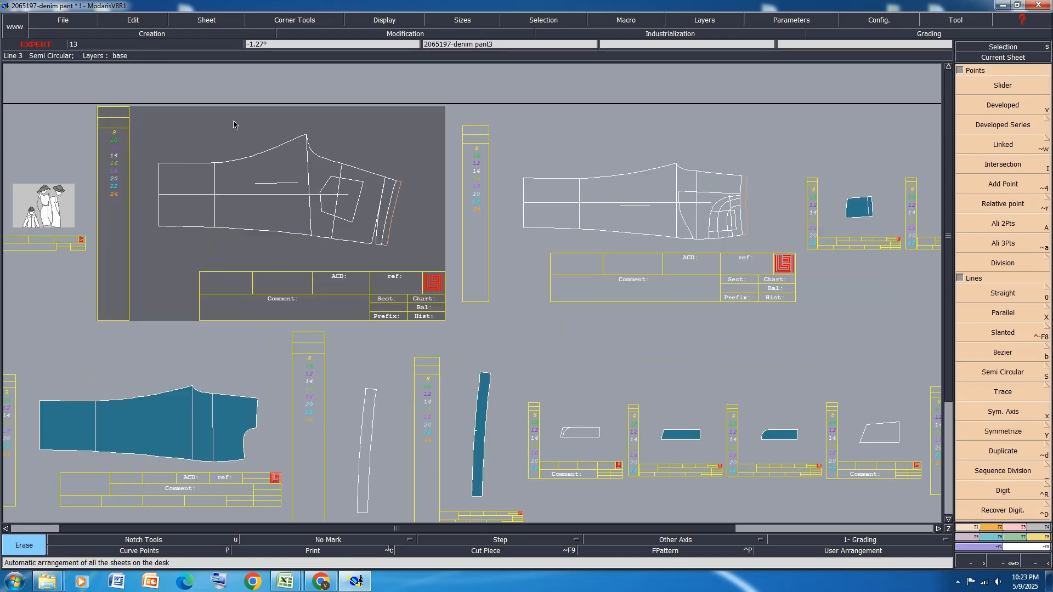
scroll(233, 125, up, 2)
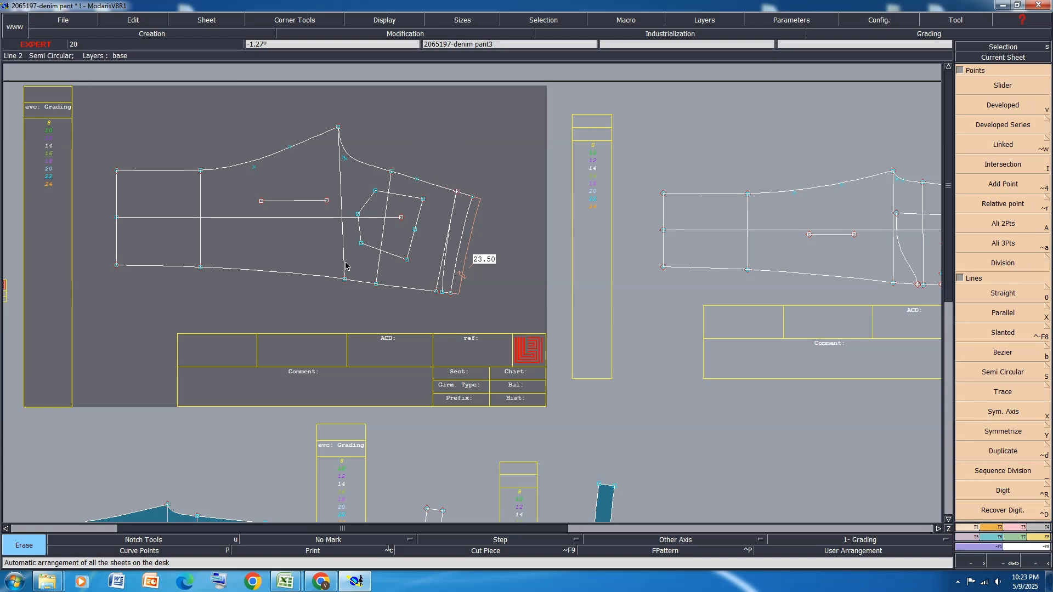
click(372, 271)
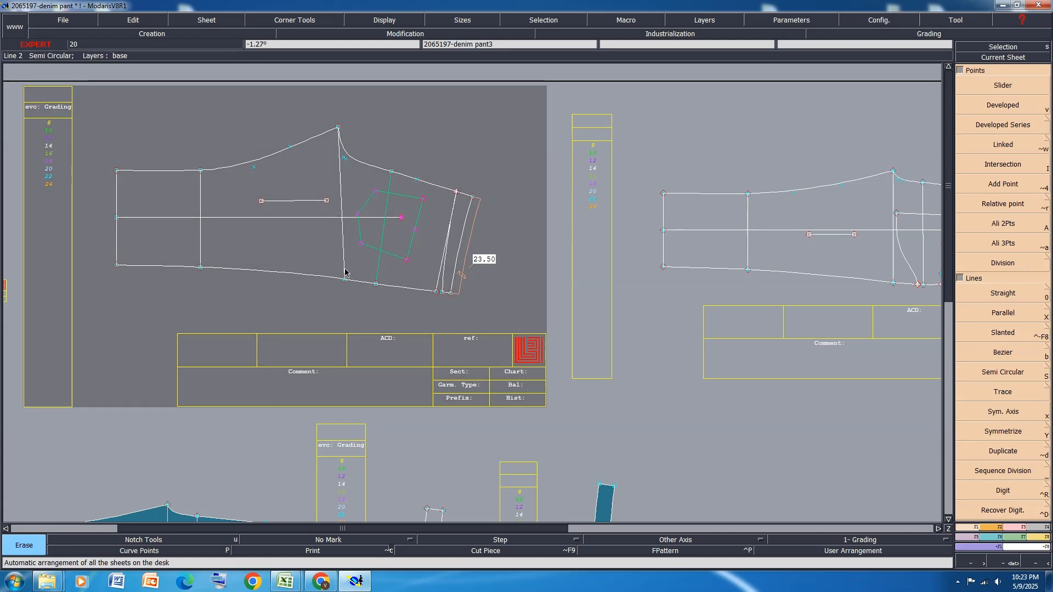
click(202, 254)
key(ctrl+x)
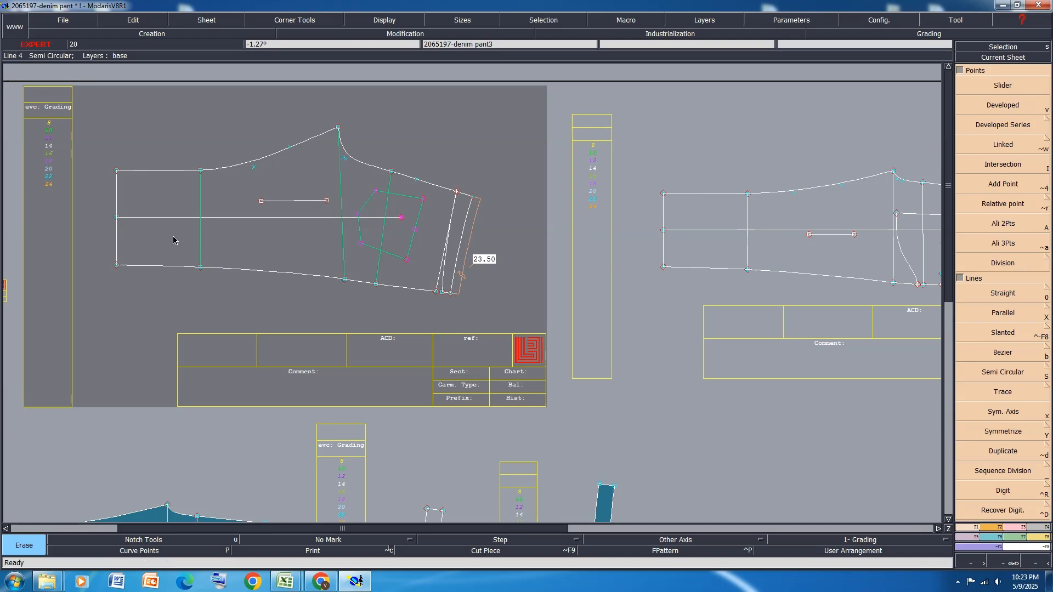
click(173, 237)
click(209, 200)
click(233, 244)
click(421, 196)
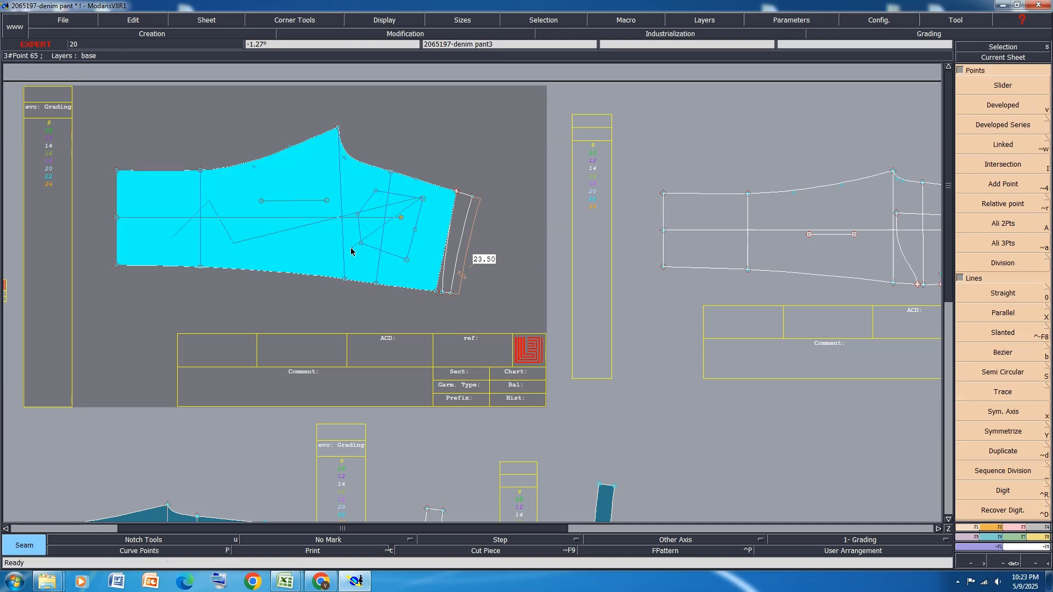
right_click(352, 247)
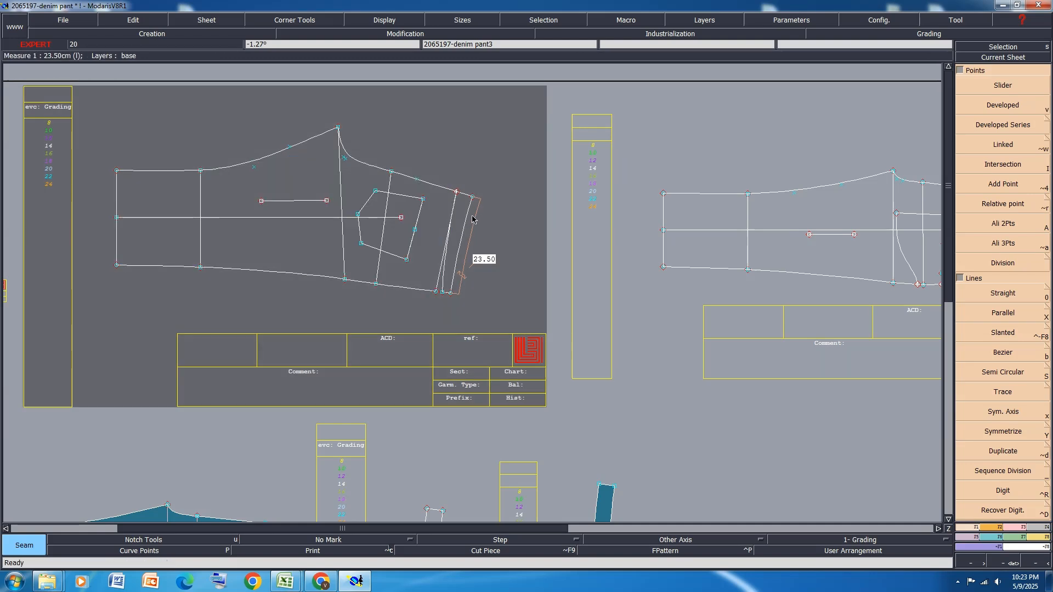
key(j)
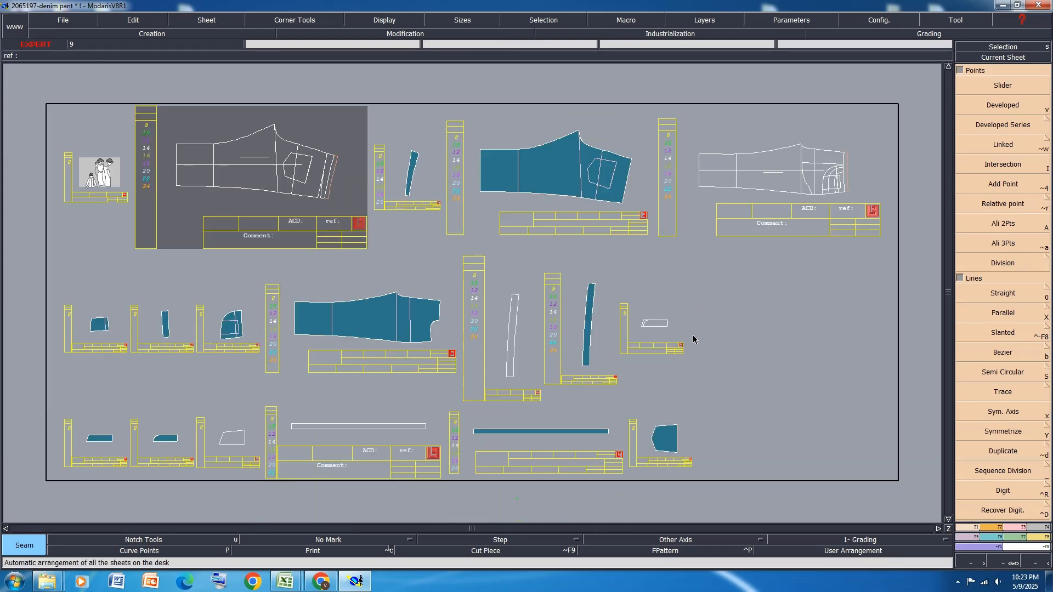
Check the grading of every sheet by showing the curves in all sizes and hiding them again
key(ctrl+a)
key(F10)
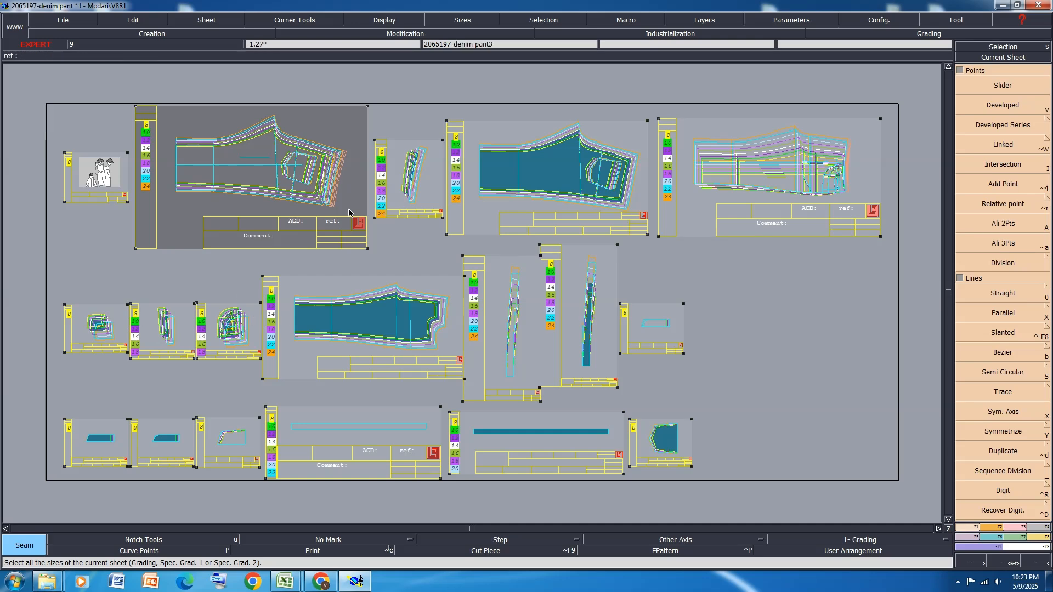
key(F9)
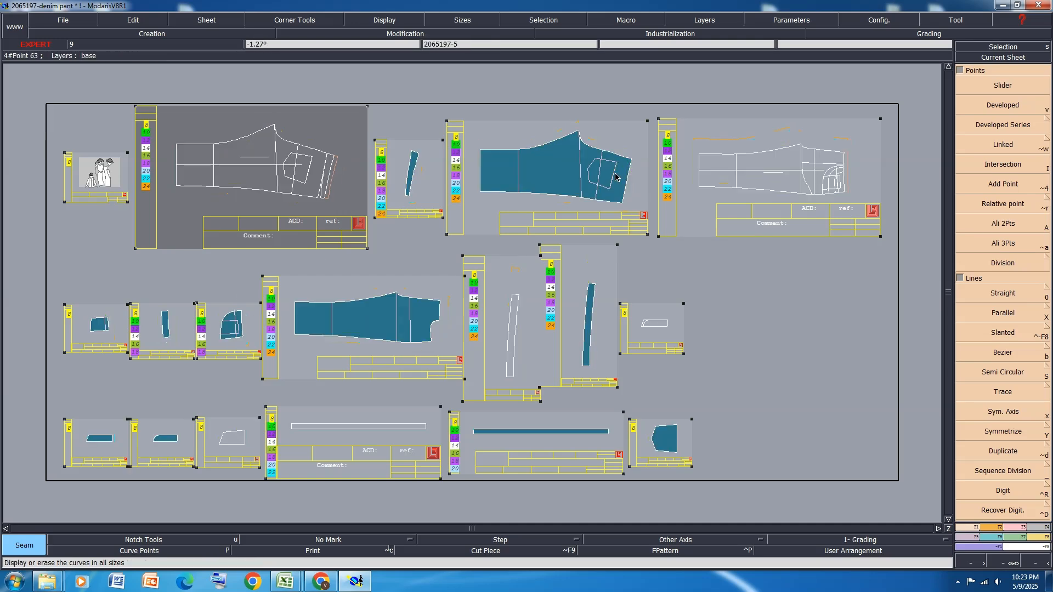
click(762, 349)
Extract the full pocket bag, the curved facing and the cut-out pocket bag from 2065197-denim pant2, and rearrange the sheets
key(Home)
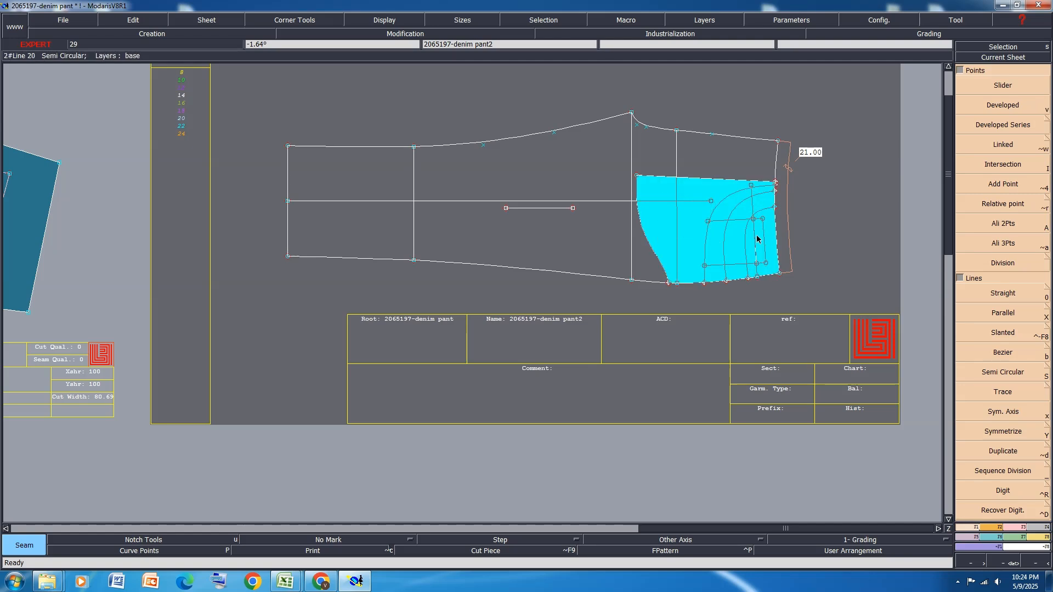
scroll(757, 237, up, 3)
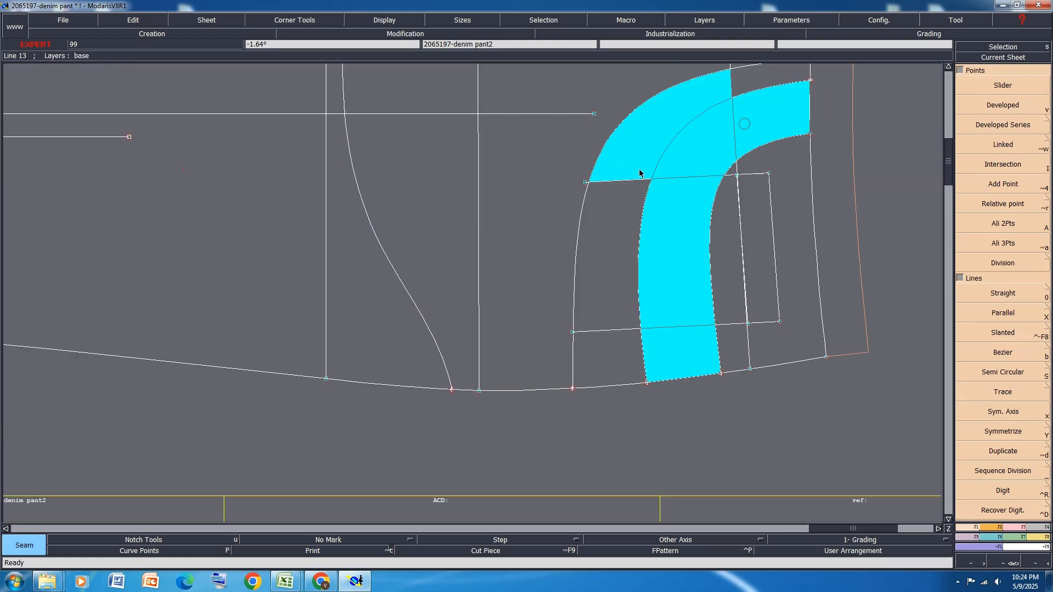
scroll(437, 202, down, 2)
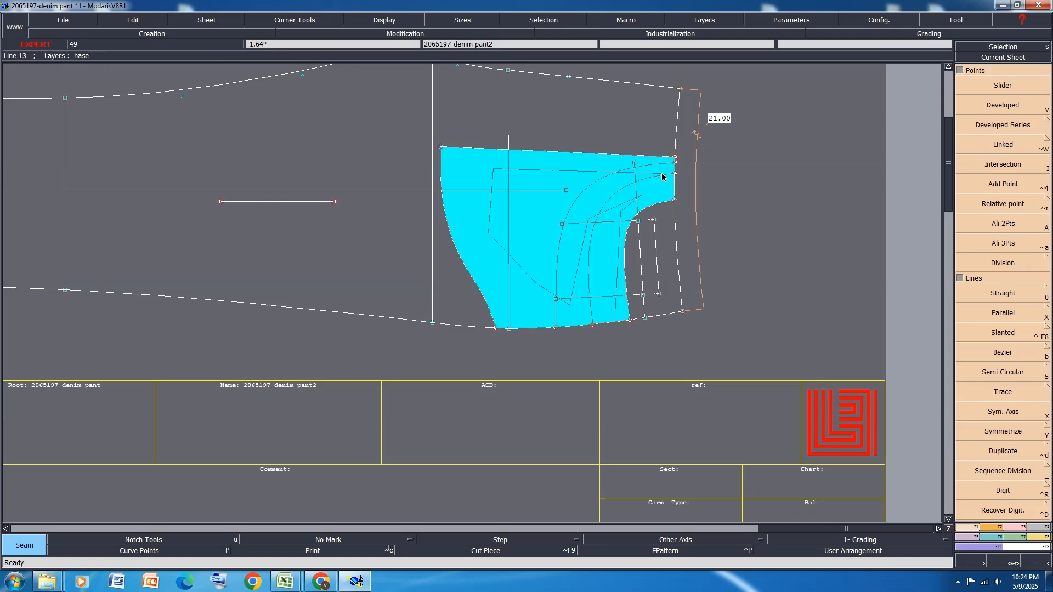
key(j)
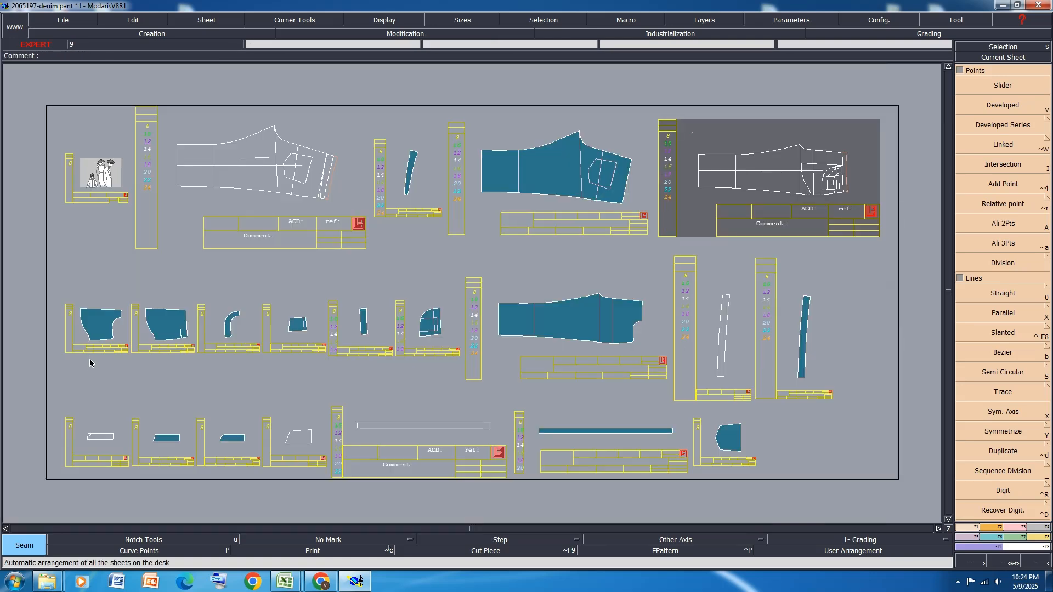
Merge the points on the short internal line of the full pocket bag 206519713 and delete that line
scroll(99, 336, up, 5)
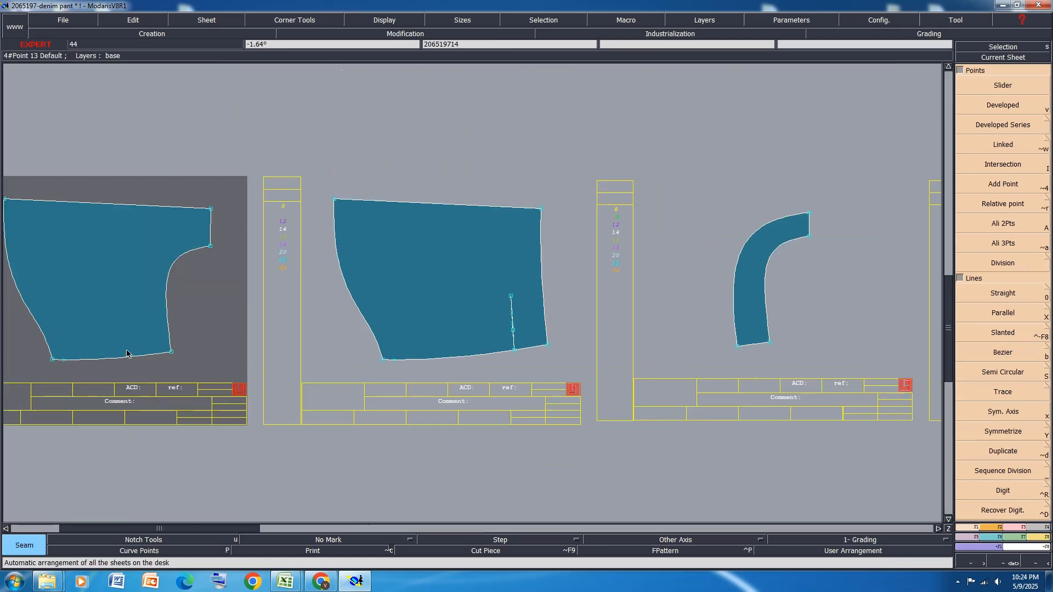
key(m)
click(511, 297)
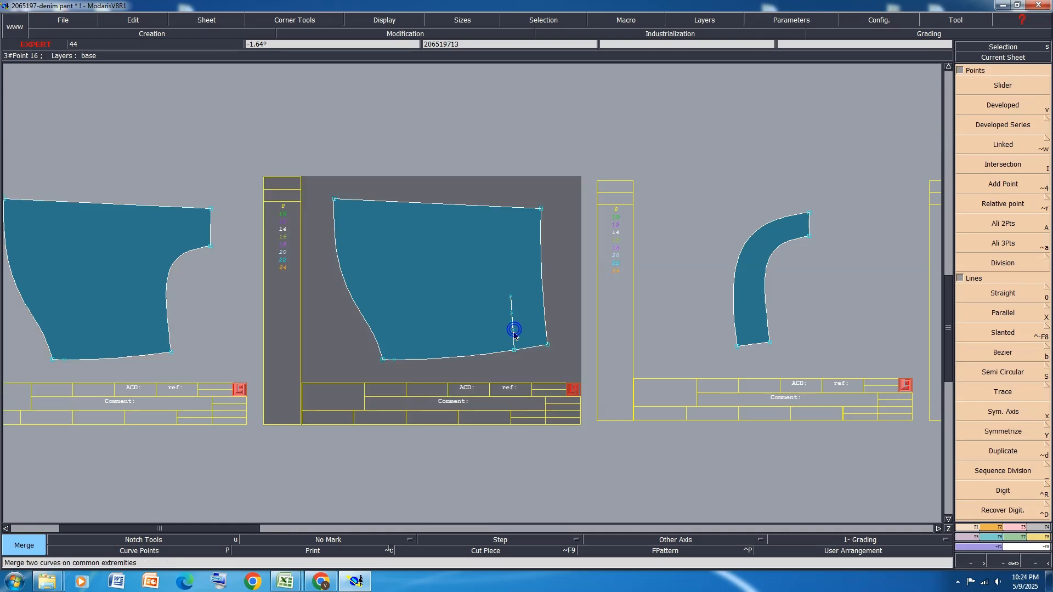
click(515, 335)
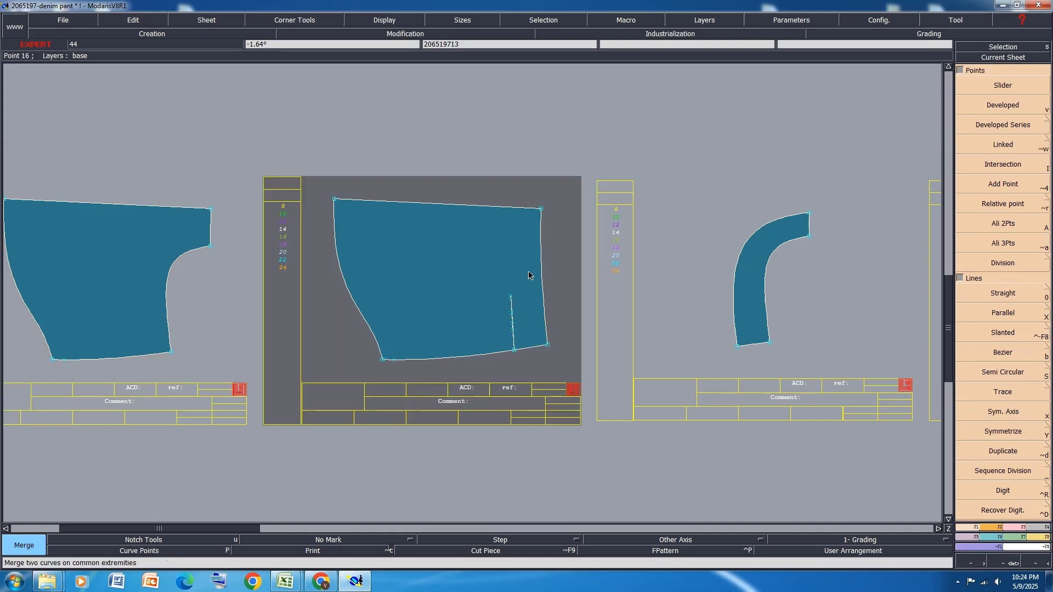
key(Delete)
click(512, 330)
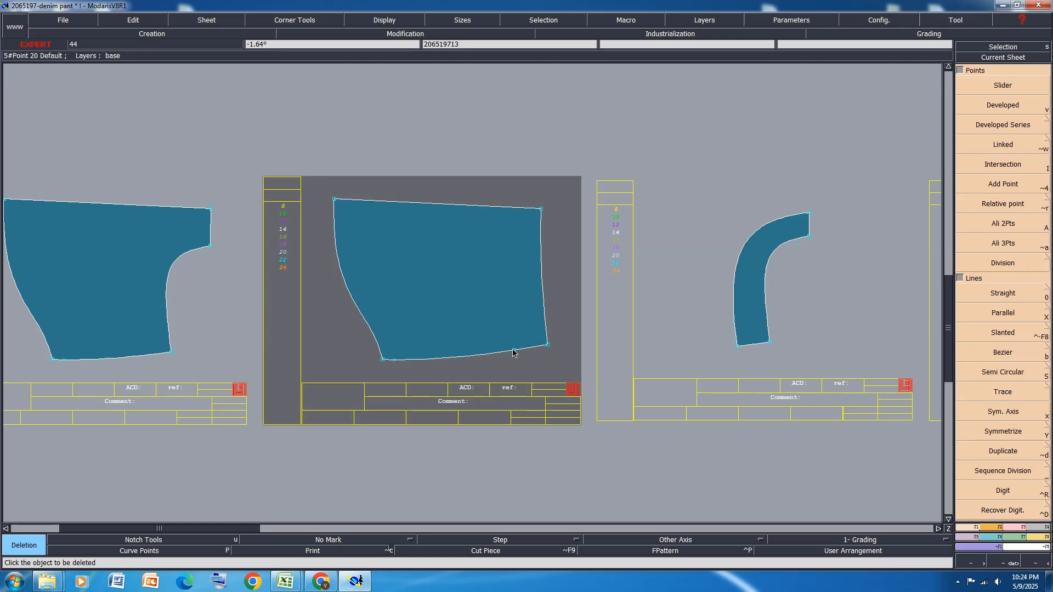
key(m)
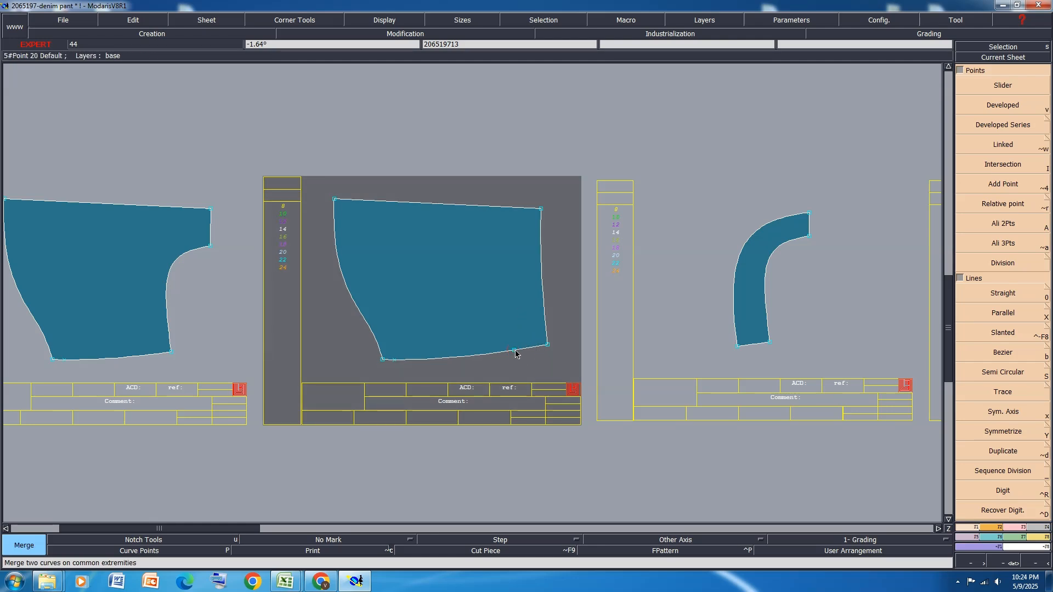
Level the straight upper edges of pocket bag pieces 206519713 and 206519714 with a two-point rotation
click(986, 530)
click(1015, 368)
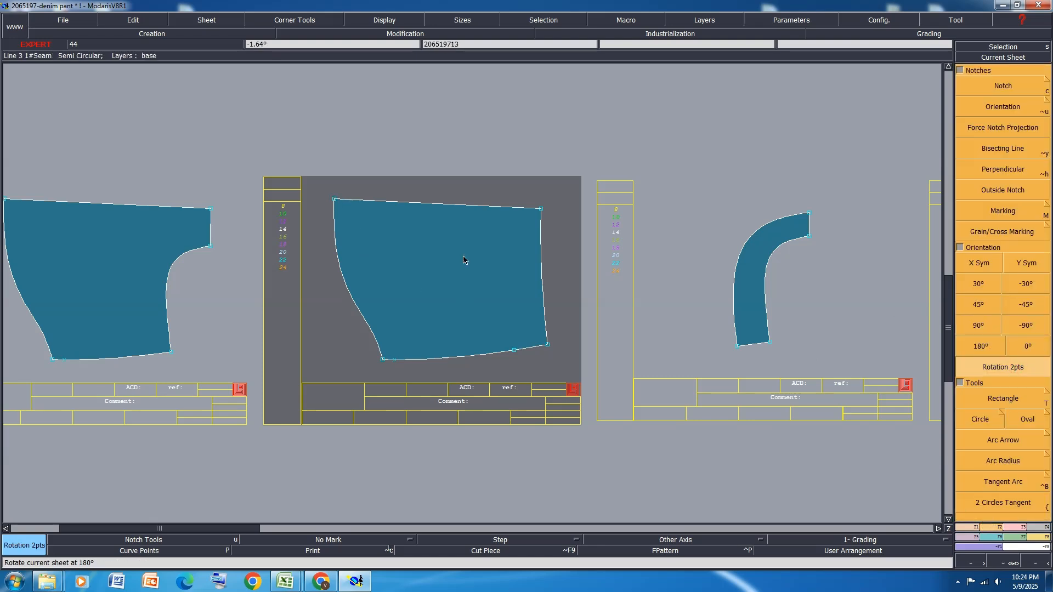
click(334, 199)
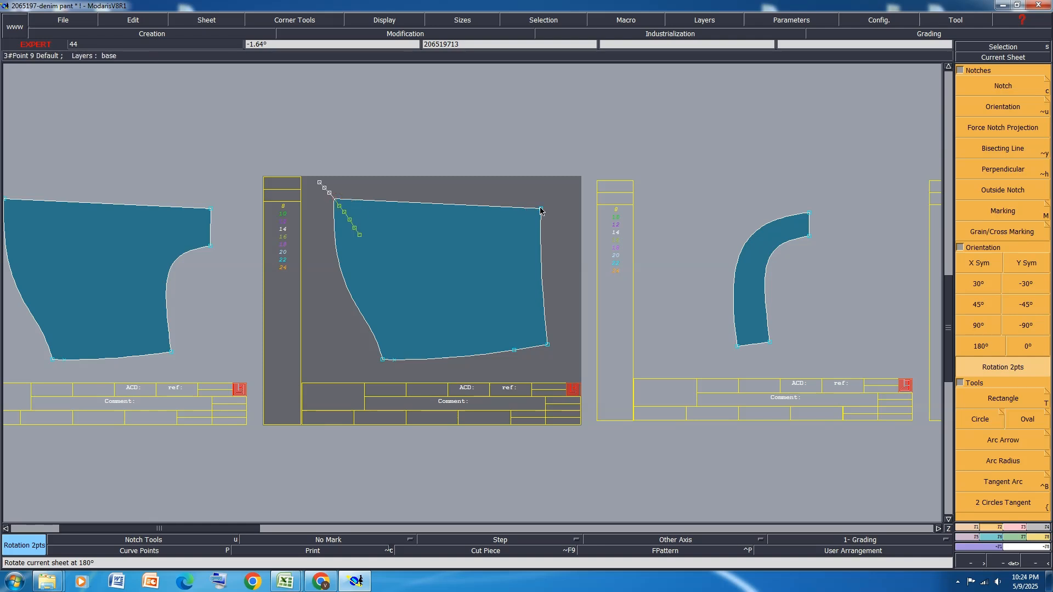
click(541, 209)
key(Page_Up)
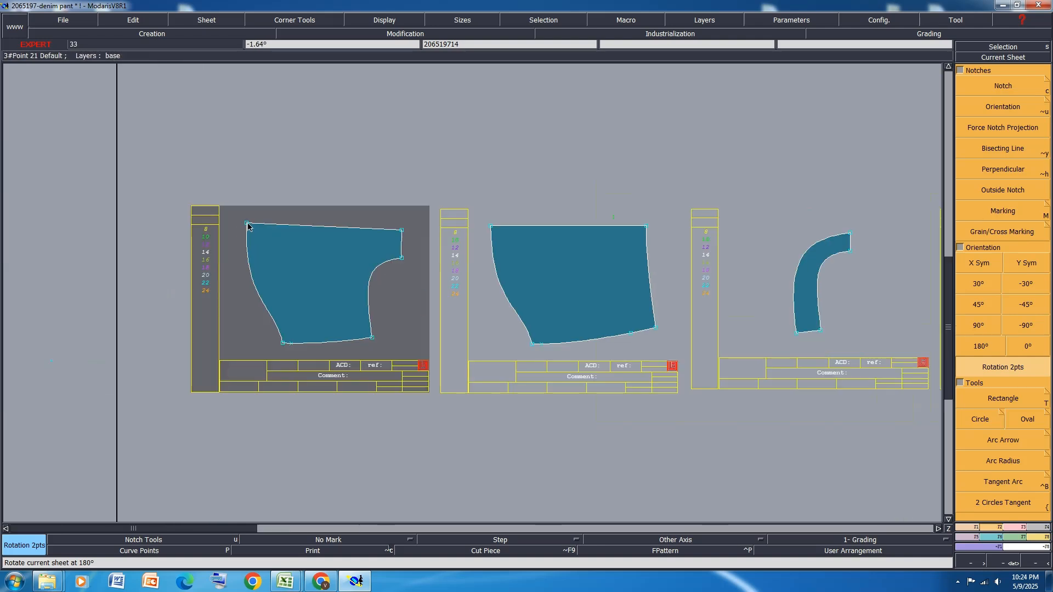
click(247, 223)
click(401, 231)
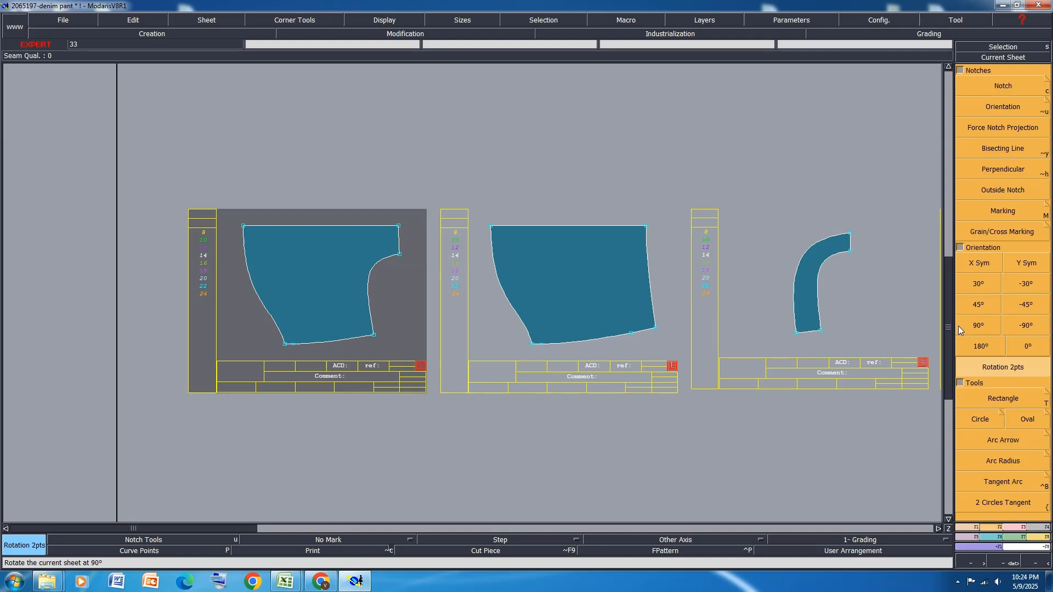
Mirror the cut-out pocket bag 206519714 with X symmetry and marry it to 206519713 along their straight edges
click(987, 264)
key(m)
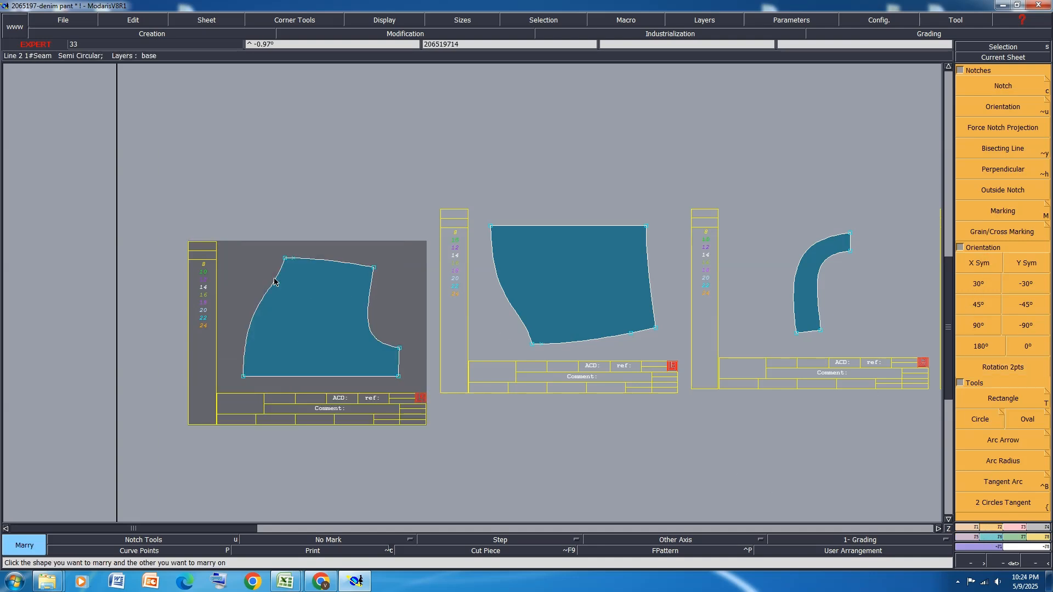
click(244, 381)
click(491, 226)
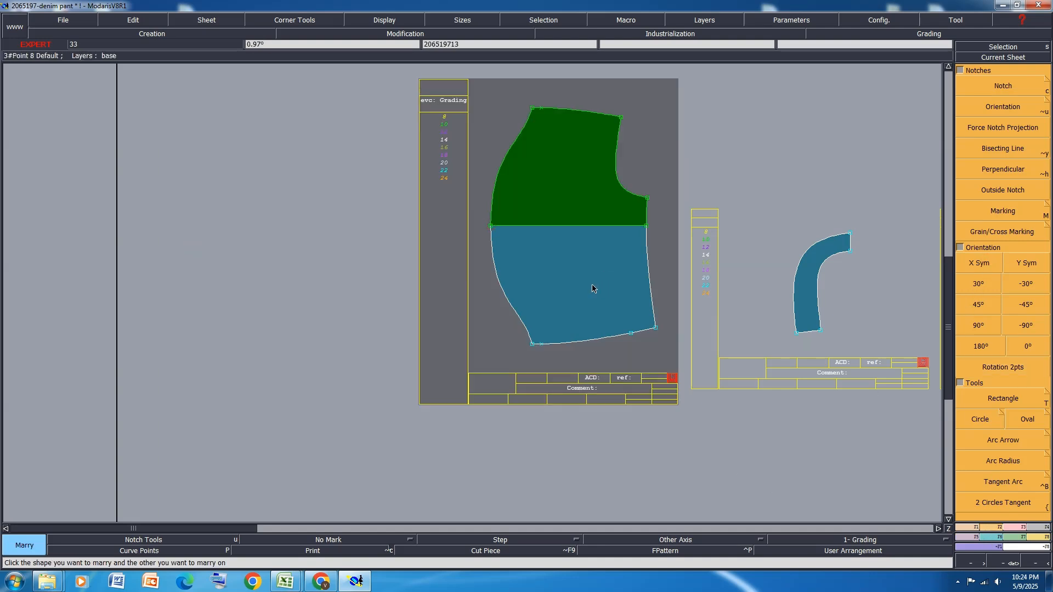
Combine the married halves into a single pocket bag piece without leftover source sheets, and rearrange the sheets
key(Delete)
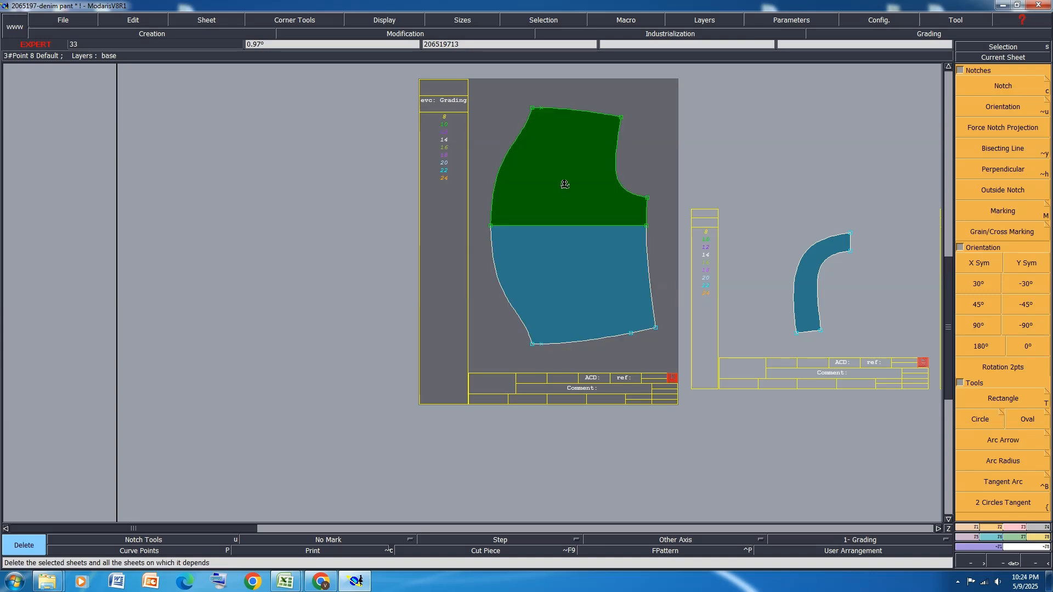
click(564, 185)
key(s)
key(8)
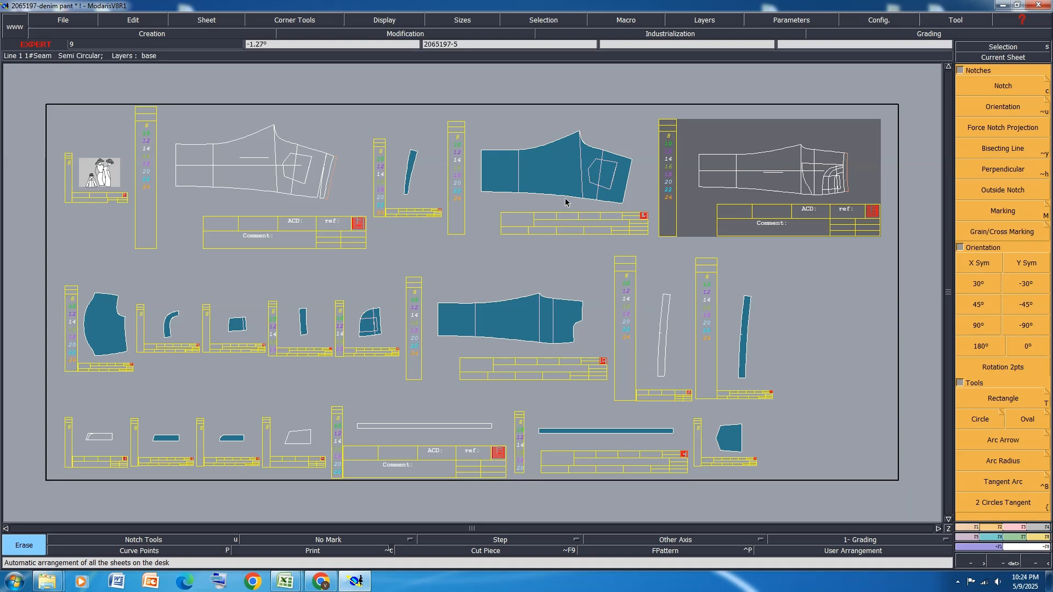
Copy the curved side piece 2065197-2 onto a new sheet and mirror the copy with X symmetry
scroll(378, 337, up, 1)
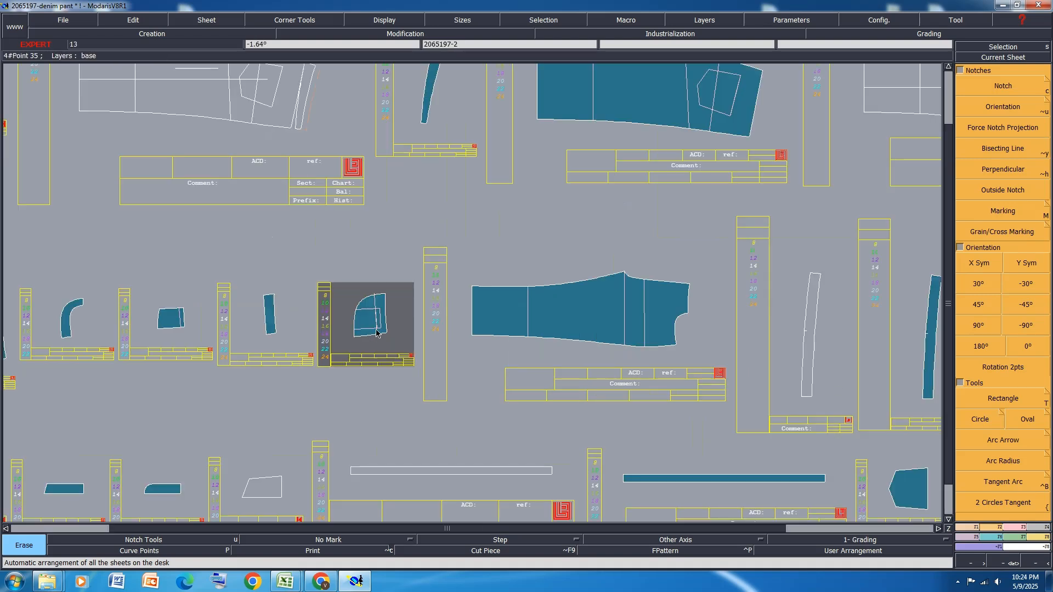
key(shift+x)
click(380, 328)
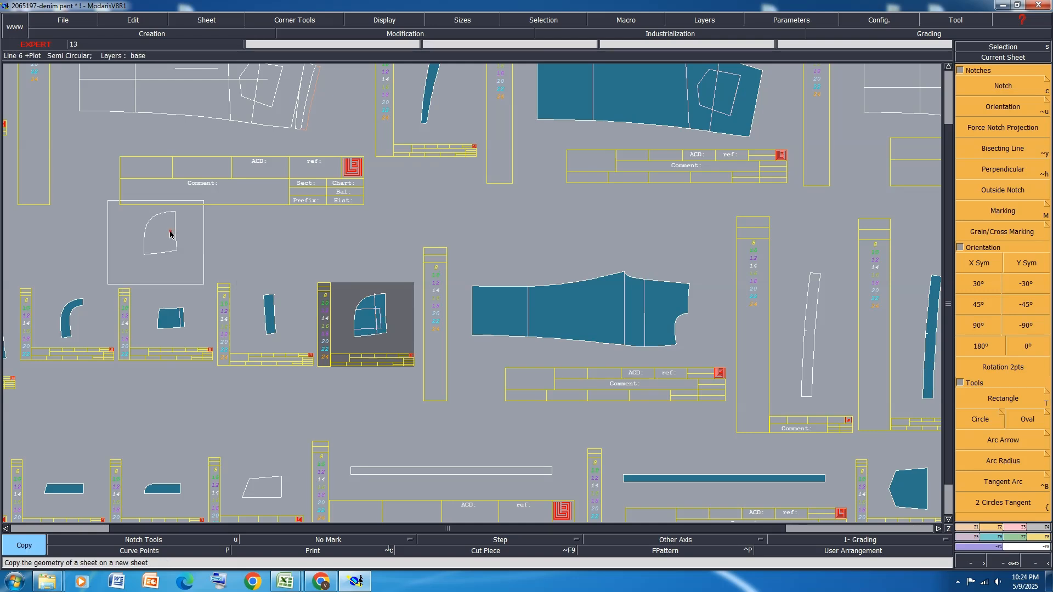
click(170, 235)
key(i)
click(979, 263)
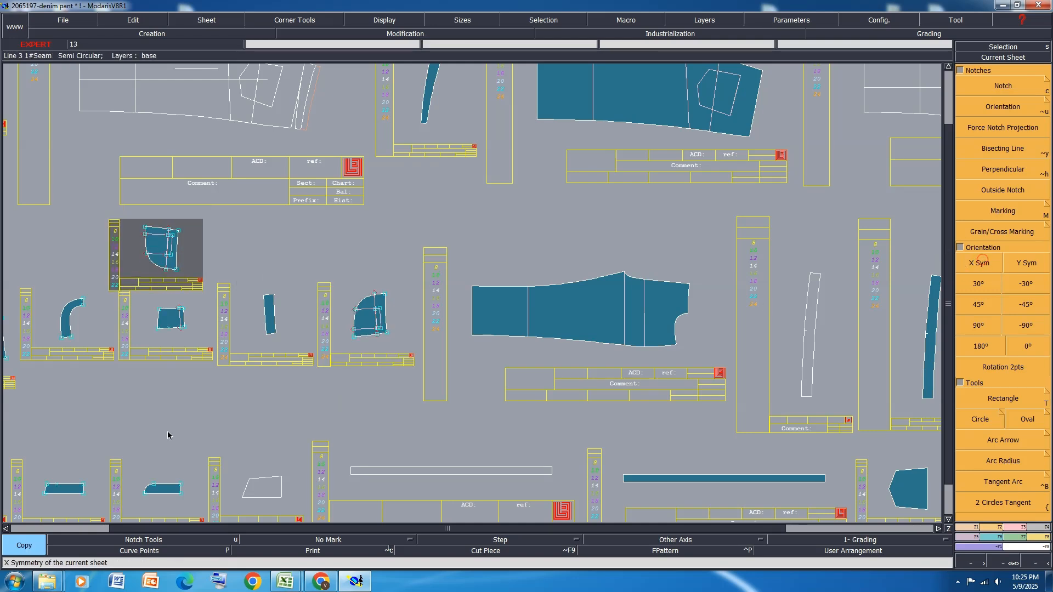
Delete the two horizontal coin pocket lines and the short vertical line joining them on the original piece 2065197-2
scroll(366, 334, up, 2)
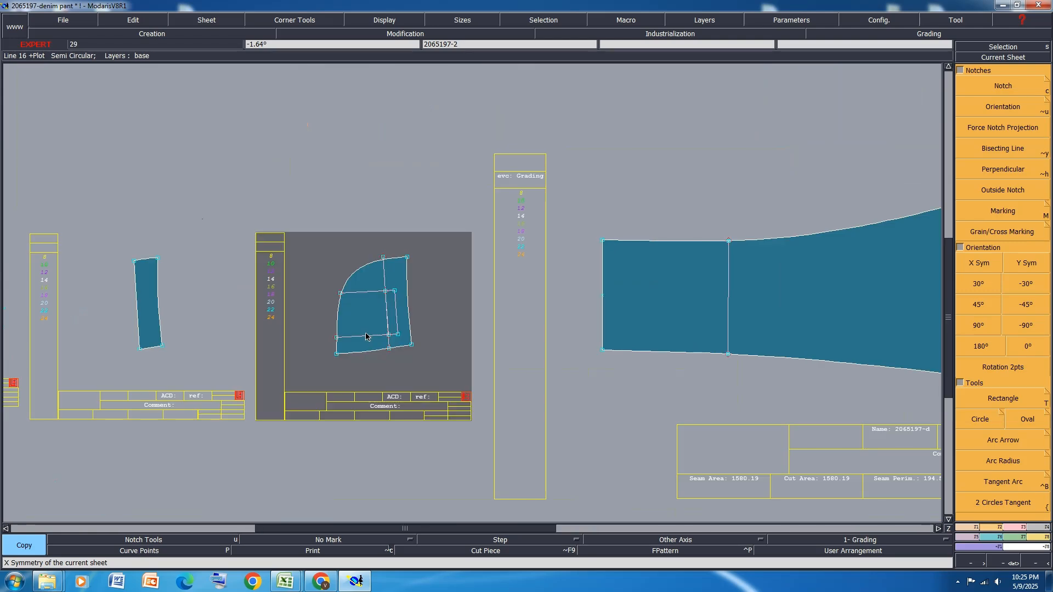
key(Delete)
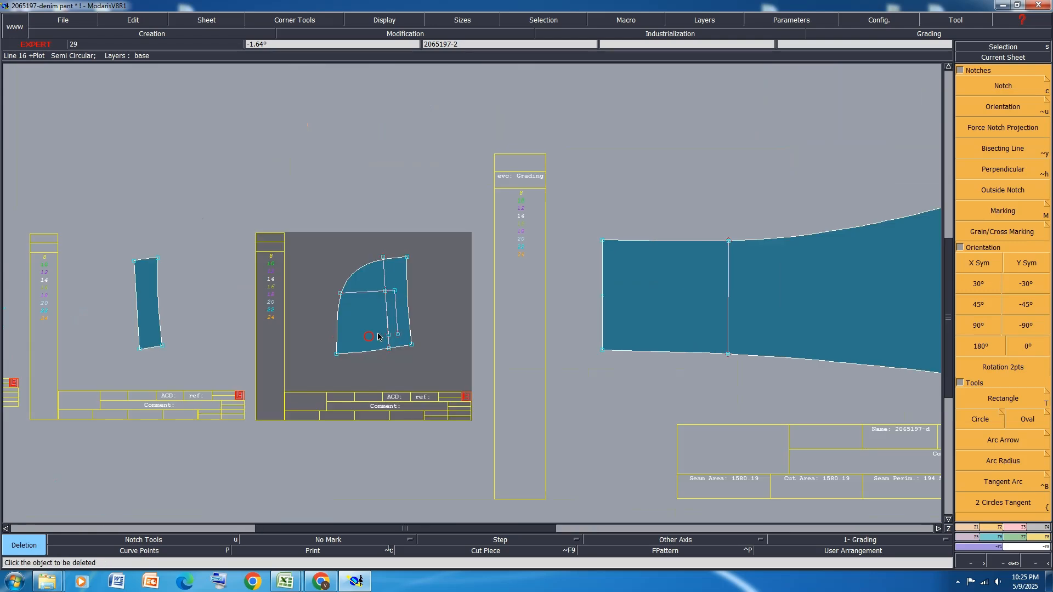
click(396, 316)
click(392, 292)
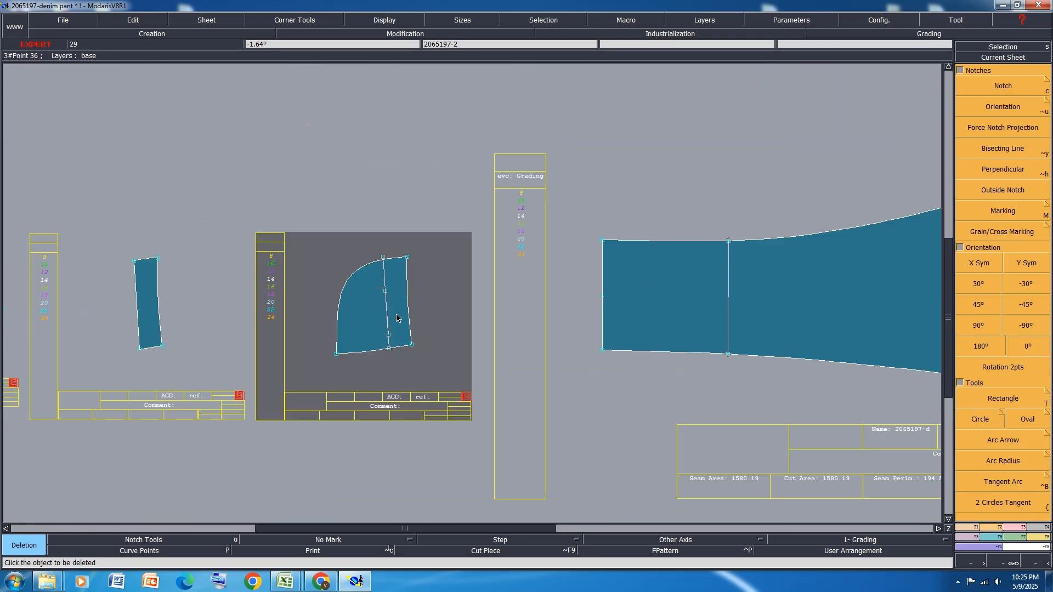
Reshape the end point of the overlapping coin pocket line on 2065197-2 away from the long vertical line and delete that short line
scroll(397, 318, up, 1)
key(r)
click(383, 341)
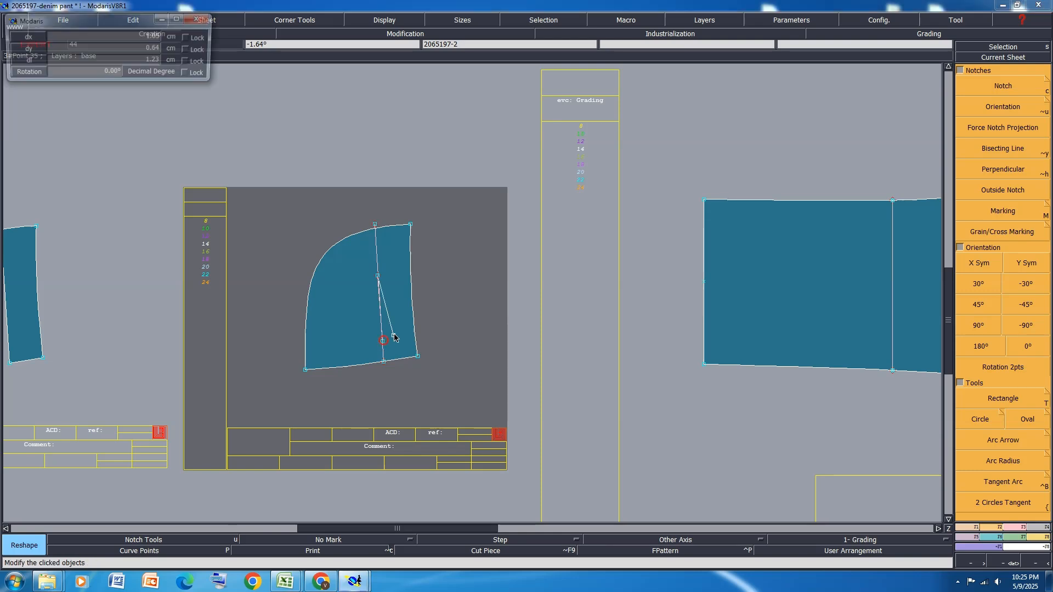
click(394, 334)
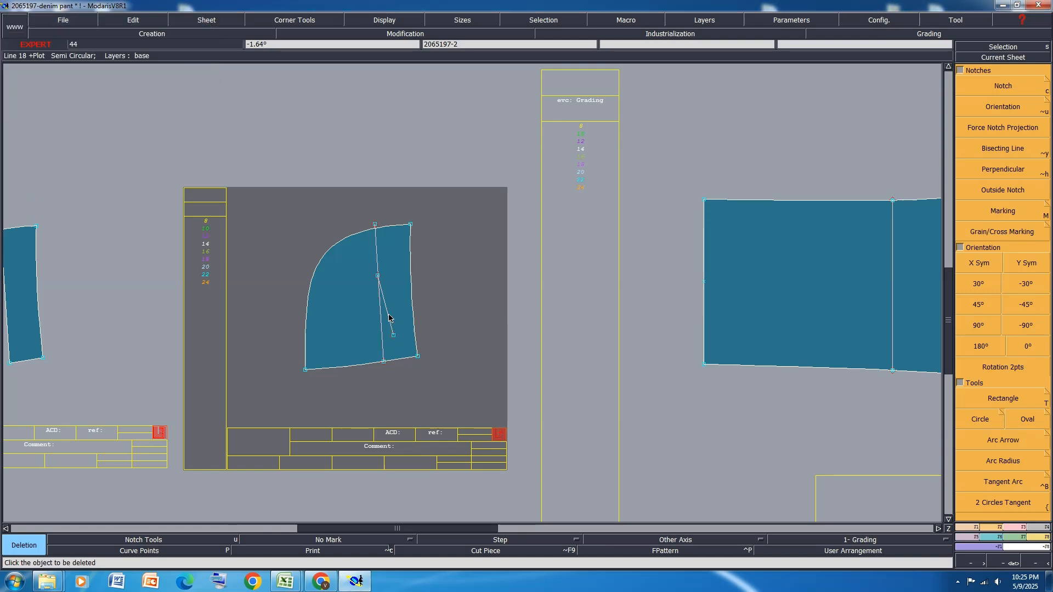
key(j)
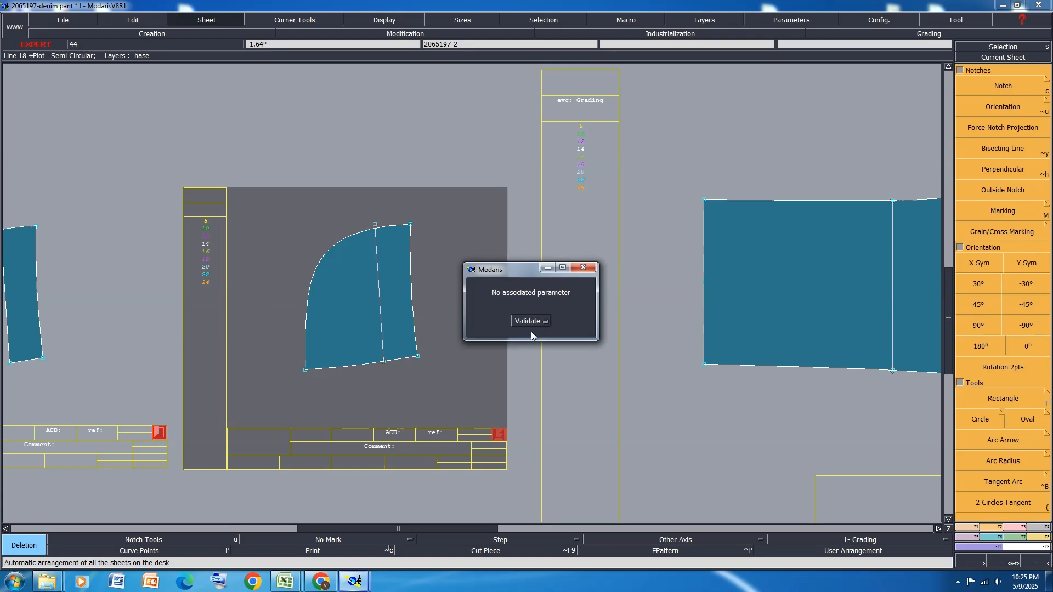
Add a 1 cm line seam allowance around the narrow curved piece 206519711
click(531, 322)
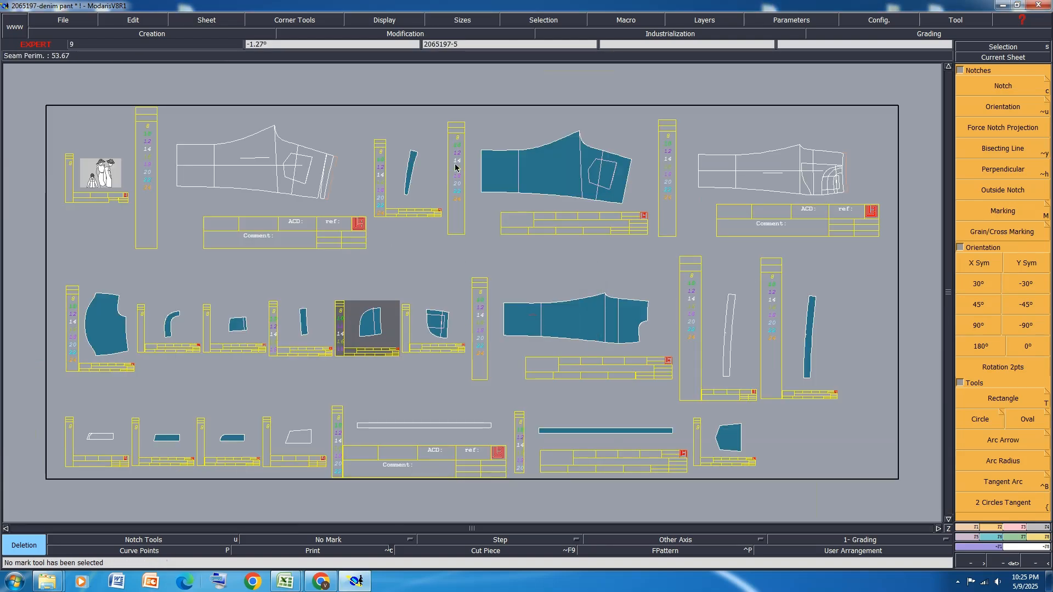
click(399, 207)
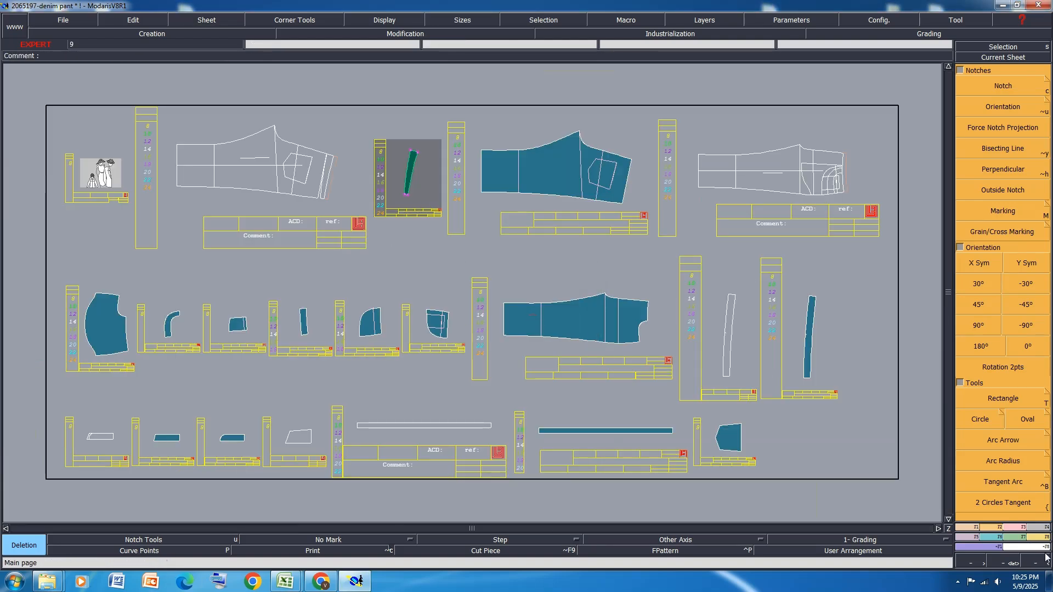
click(1037, 527)
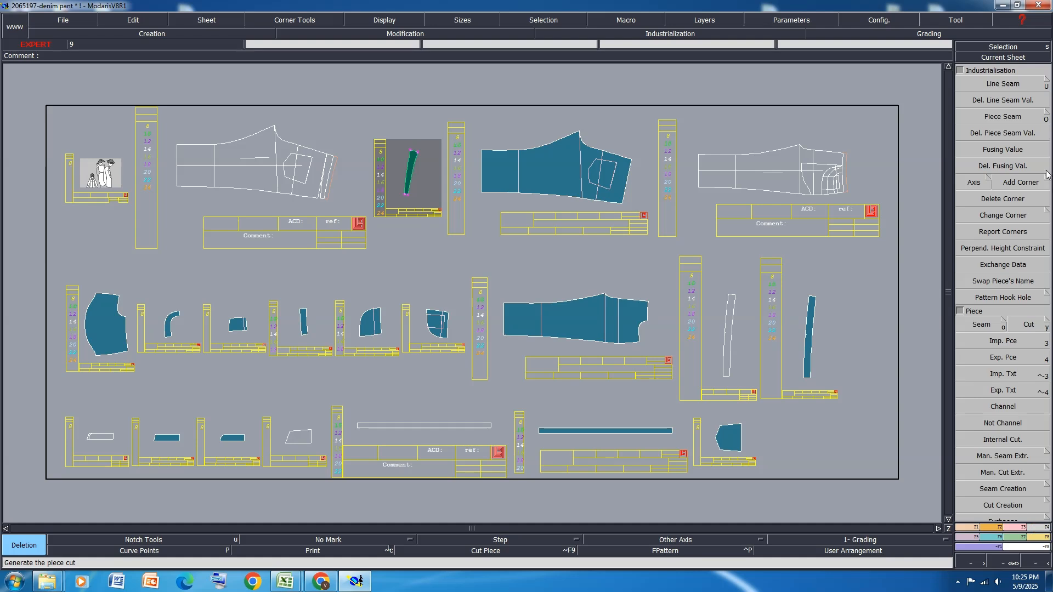
click(1003, 83)
click(405, 176)
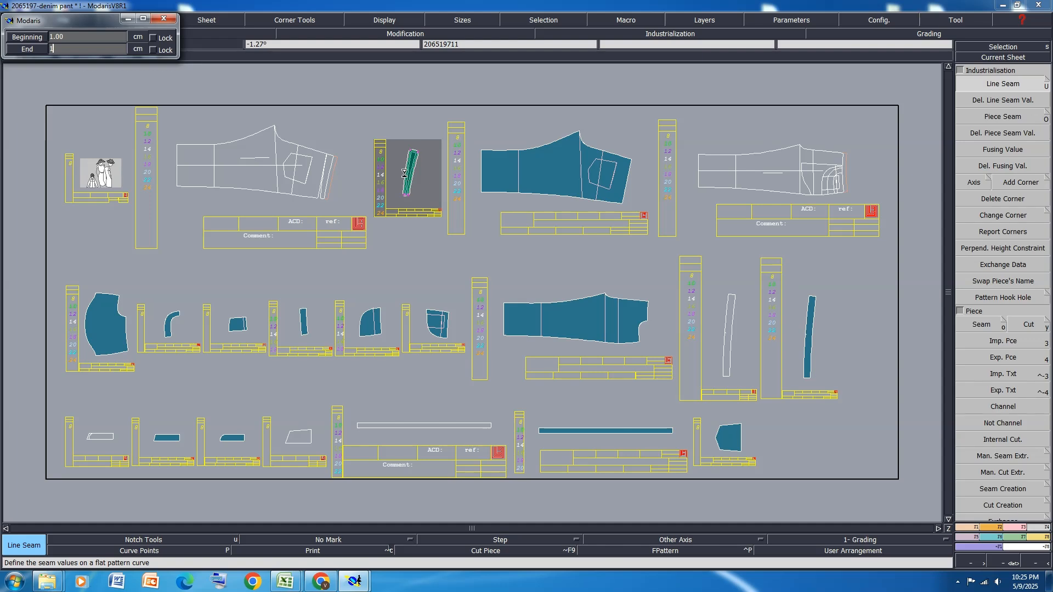
text(1)
key(Return)
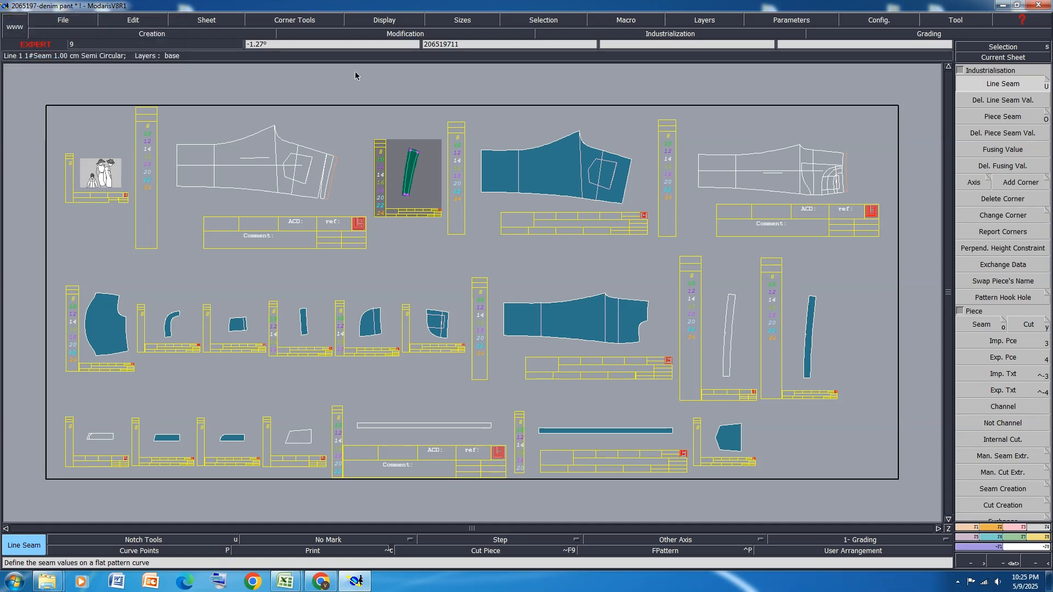
Add a 1 cm seam allowance around back panel 2065197-5, then set the allowance at its hem edge to 2.5 cm
scroll(623, 136, up, 1)
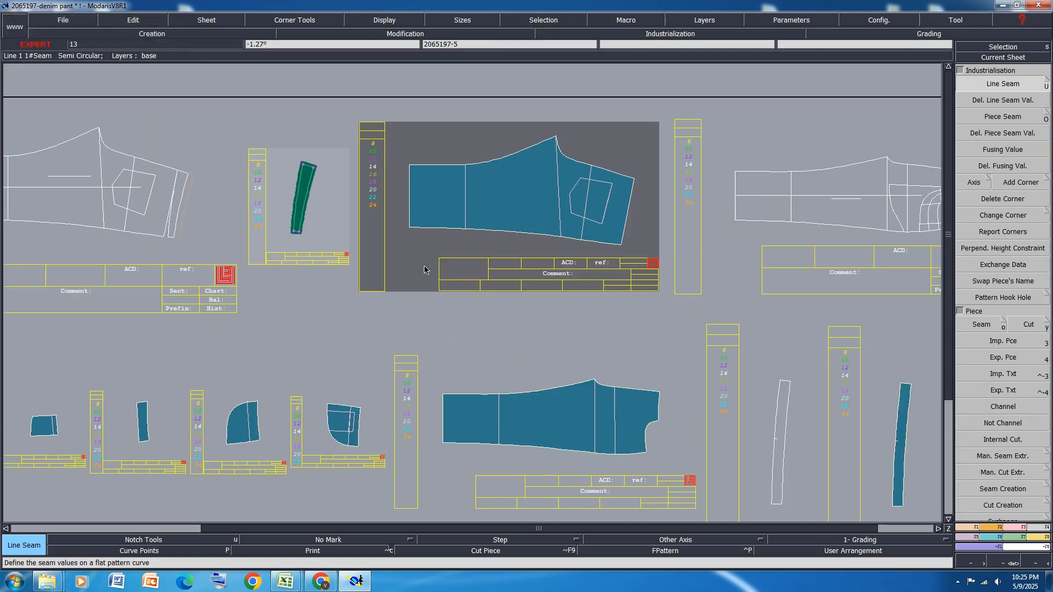
click(410, 221)
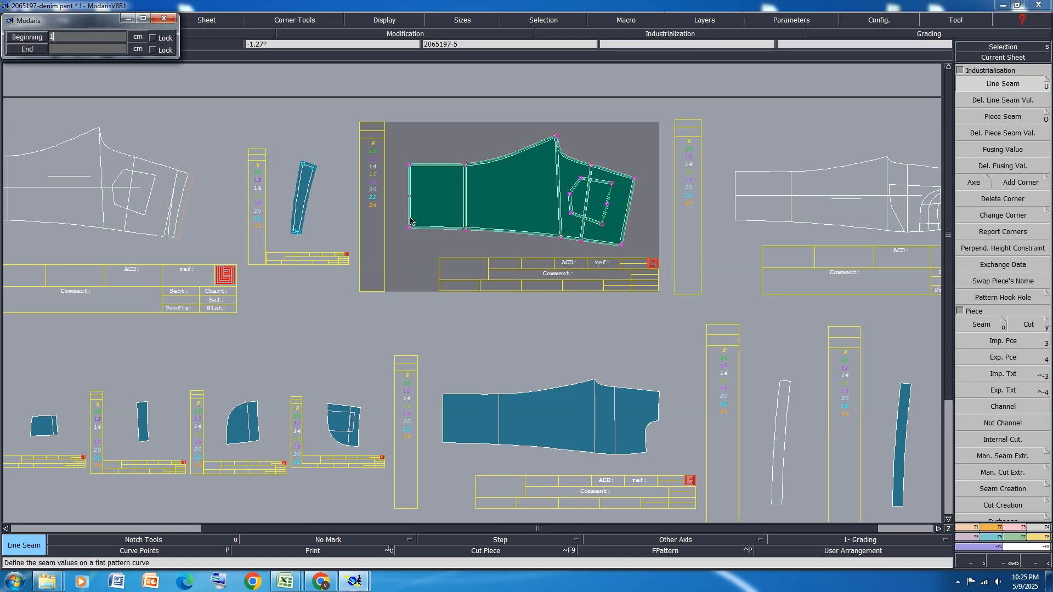
key(Return)
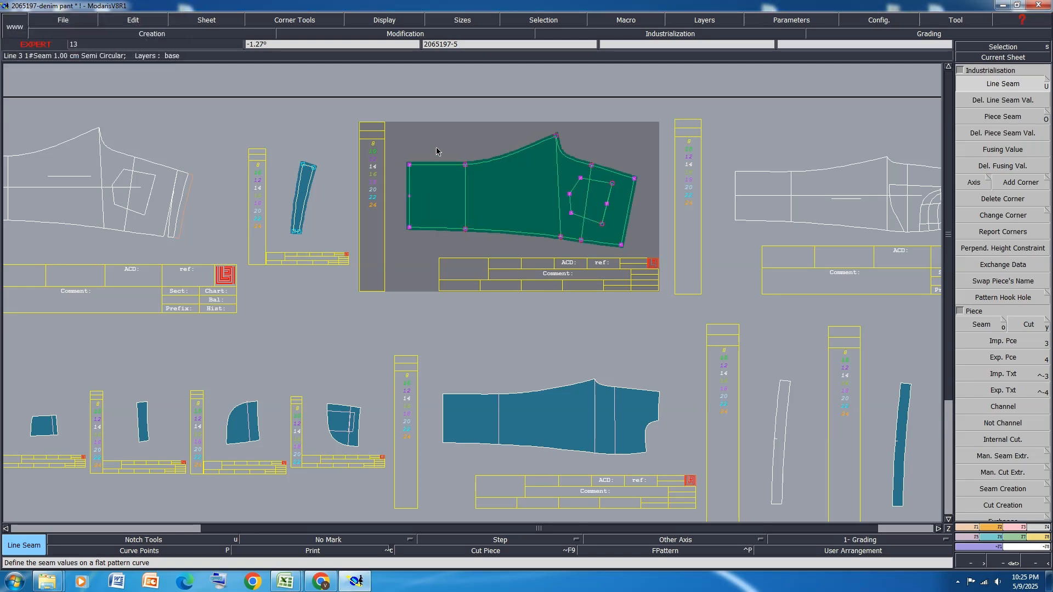
click(409, 213)
text(2.)
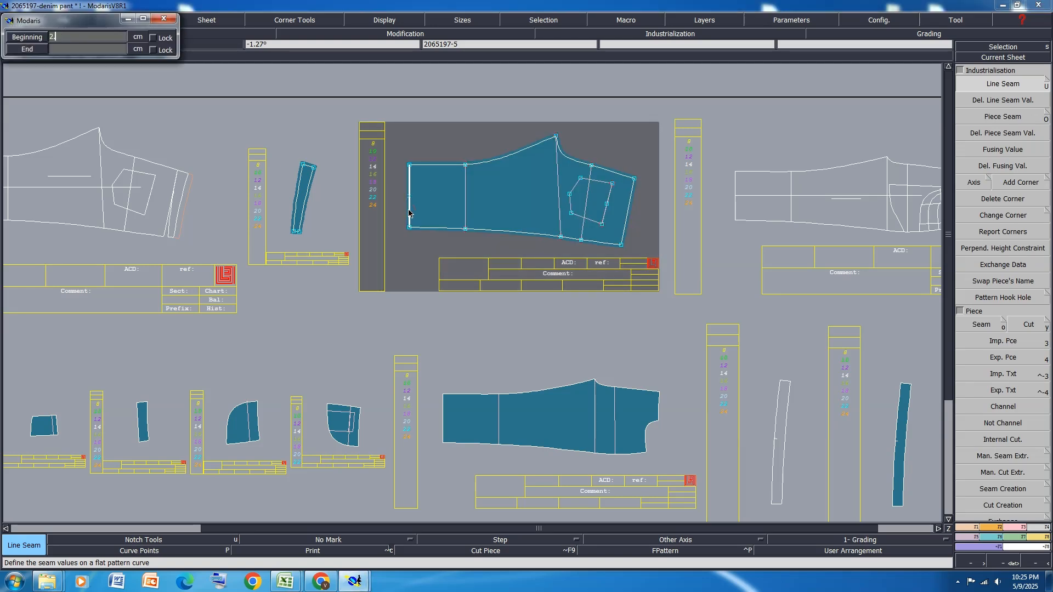
text(2.5)
key(Return)
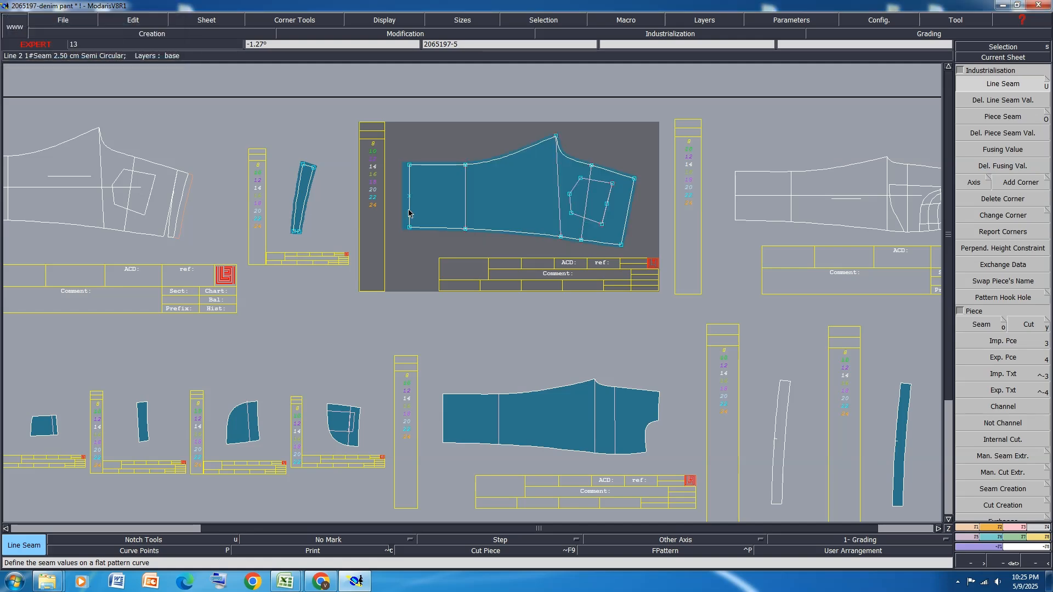
Add a 1 cm line seam allowance around the large joined pocket bag piece
scroll(552, 197, down, 1)
scroll(196, 316, up, 1)
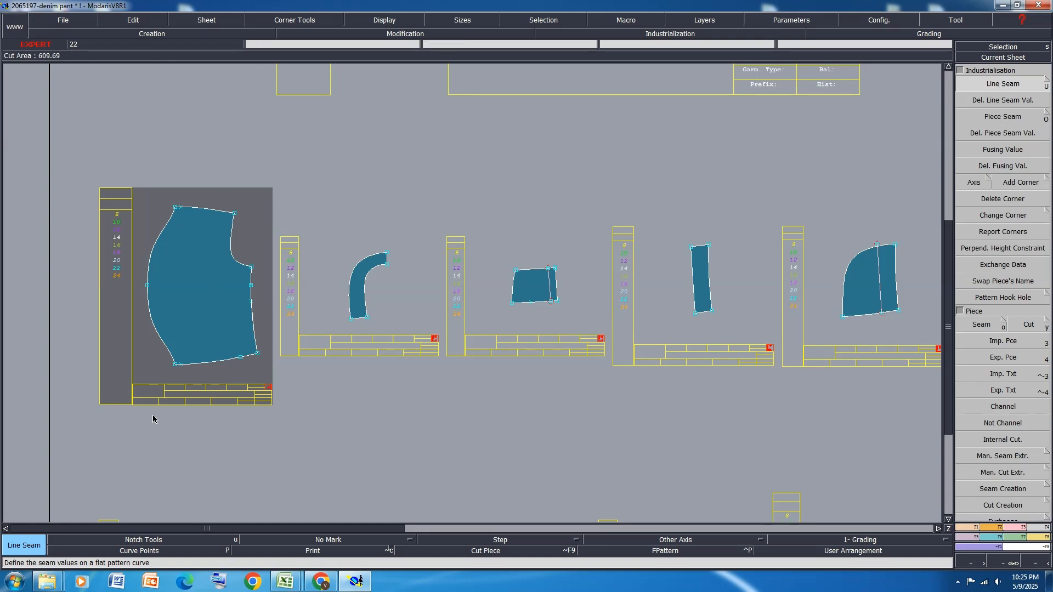
click(154, 328)
key(Return)
key(Return)
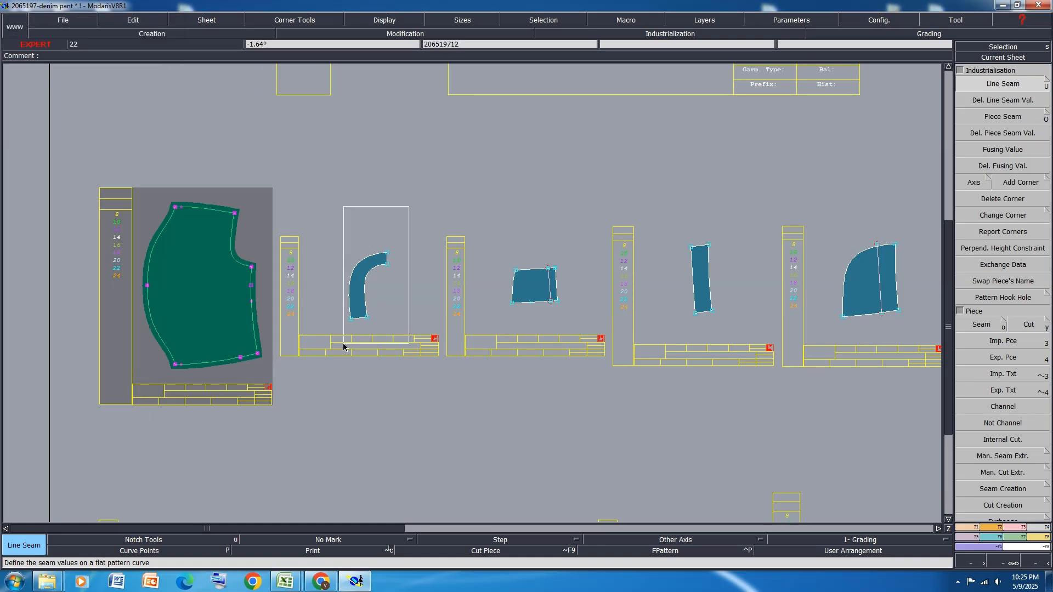
Add a 1 cm seam allowance around curved facing 206519712 and set its outer curved edge to 0.2 cm
click(350, 307)
key(Return)
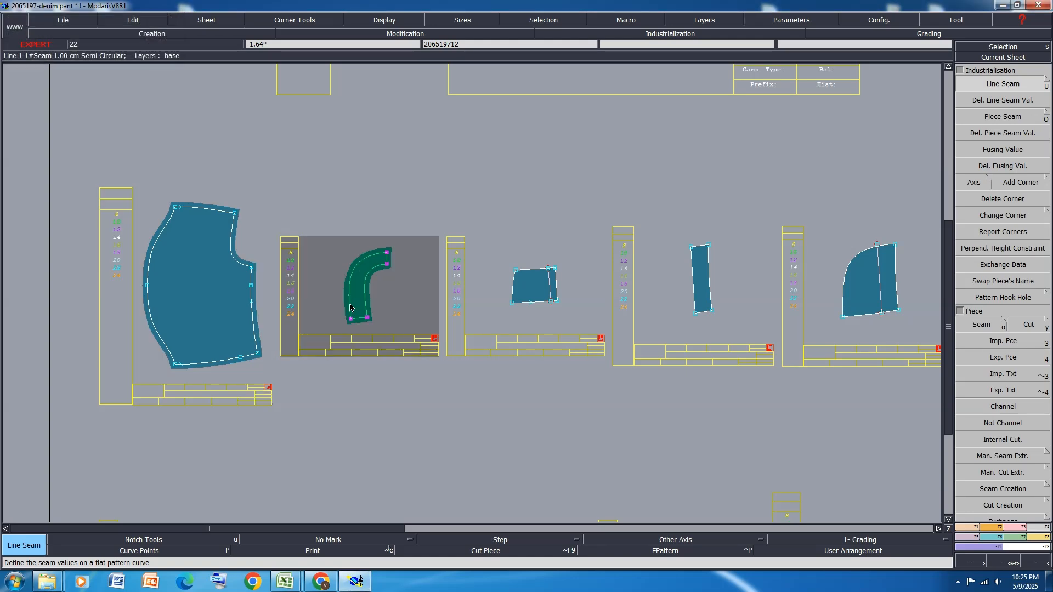
click(422, 297)
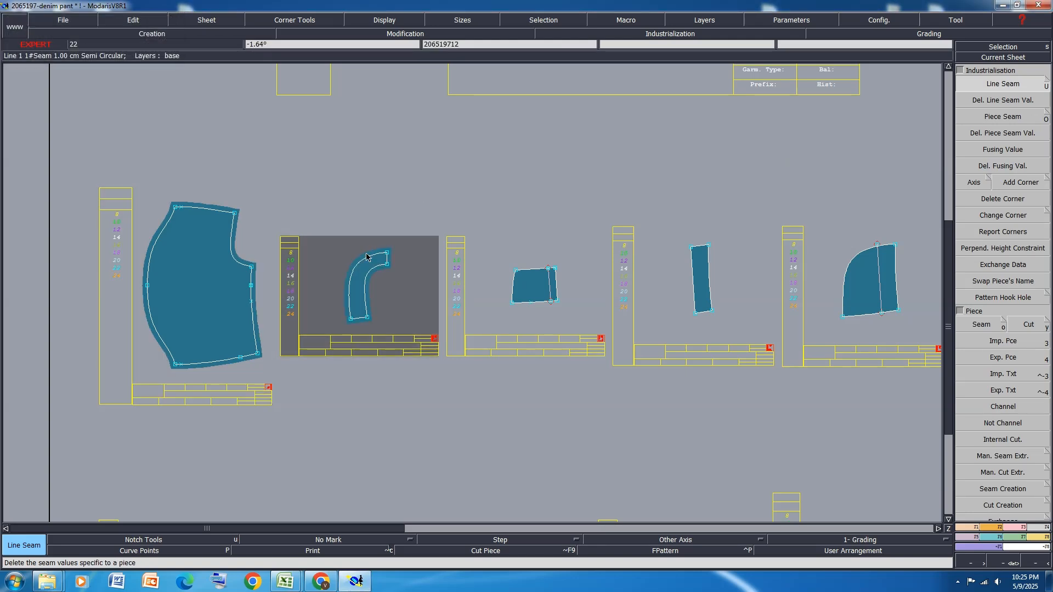
click(351, 247)
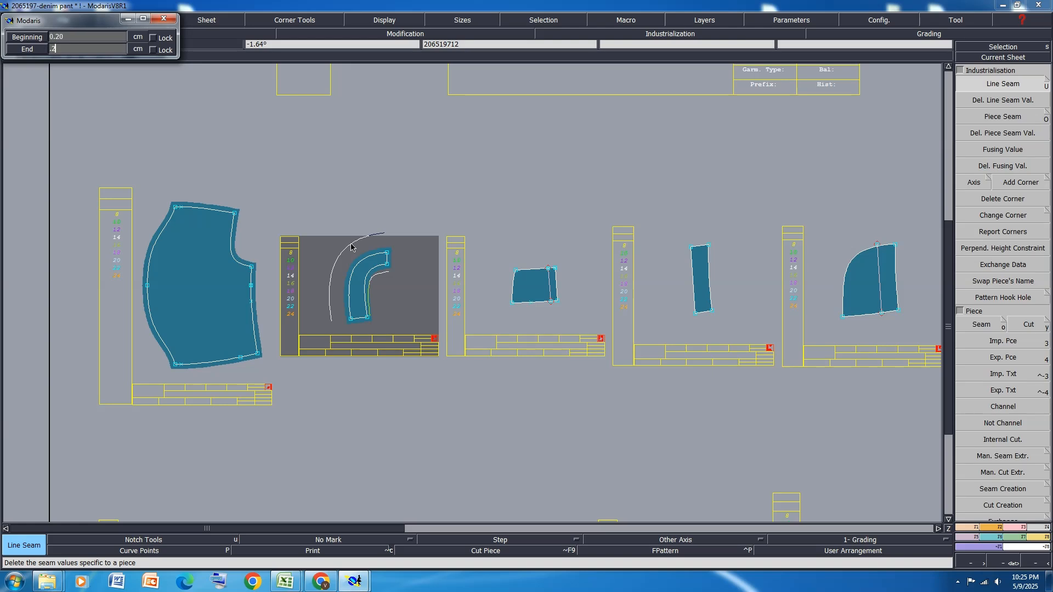
text(.2)
key(Return)
Add a 1 cm seam allowance around the small coin pocket piece and flip its sheet with X symmetry
click(531, 273)
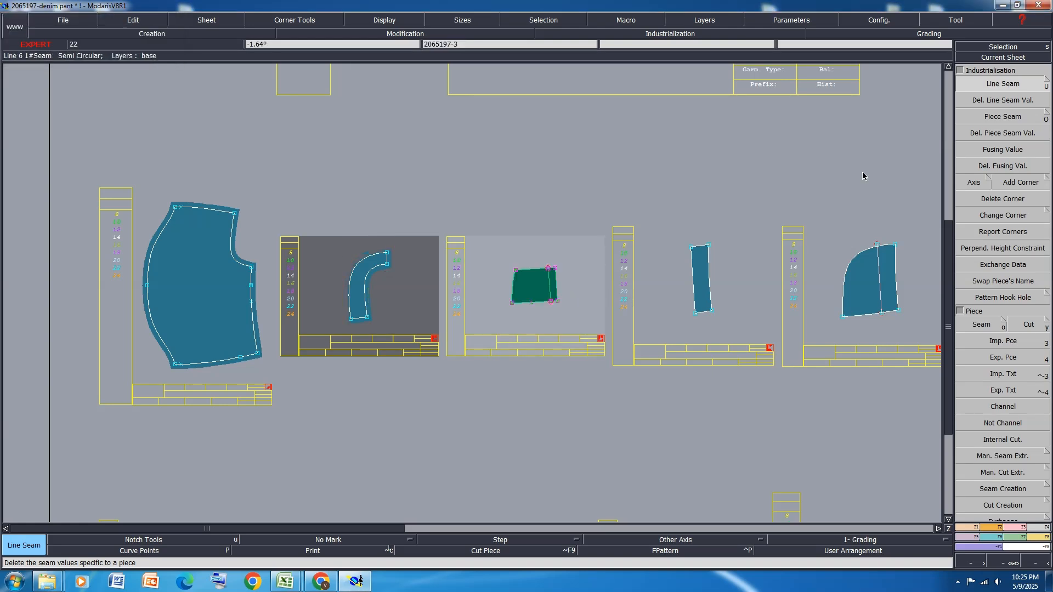
click(534, 273)
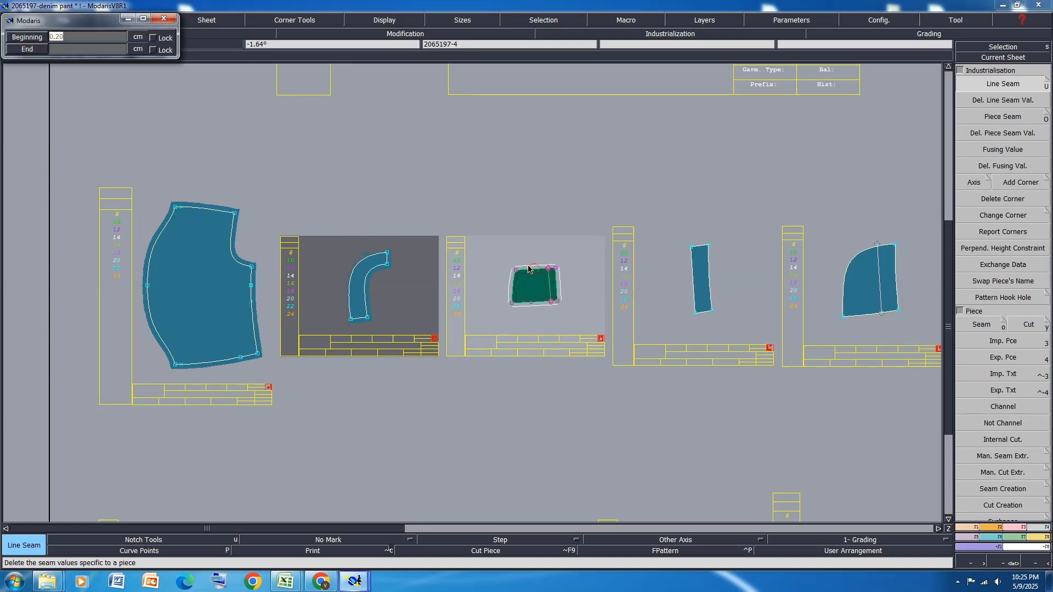
key(Return)
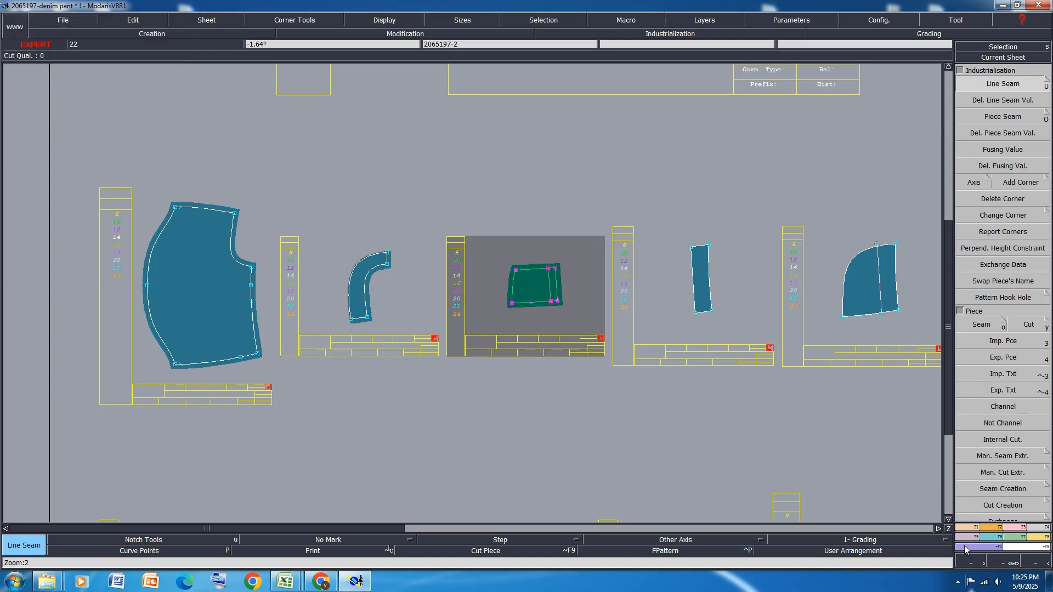
click(997, 527)
click(985, 263)
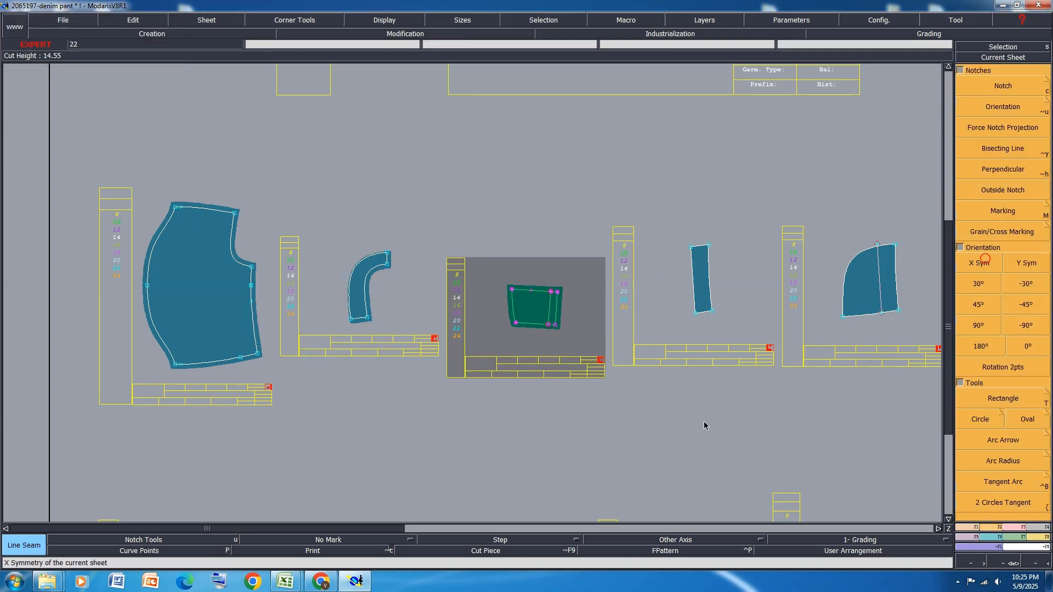
Add a 1 cm line seam allowance around the narrow straight strip piece 2065197-3
click(696, 301)
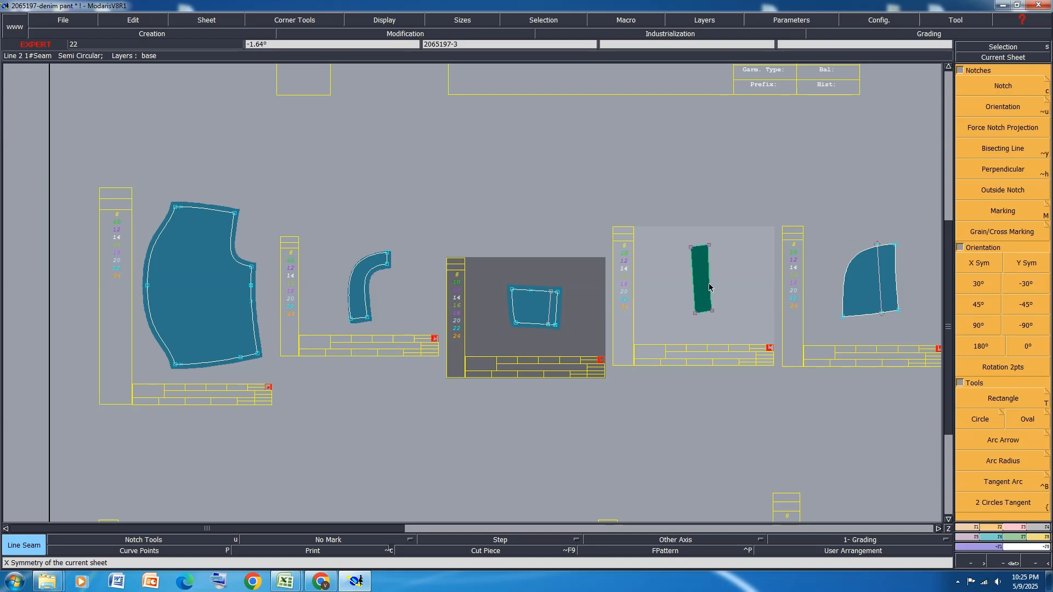
key(u)
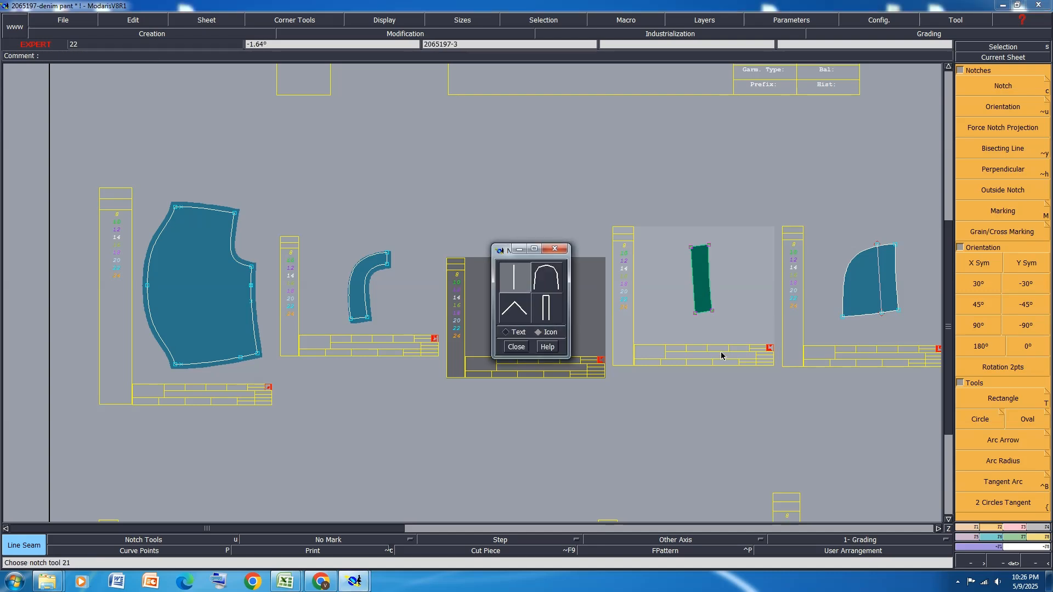
click(516, 347)
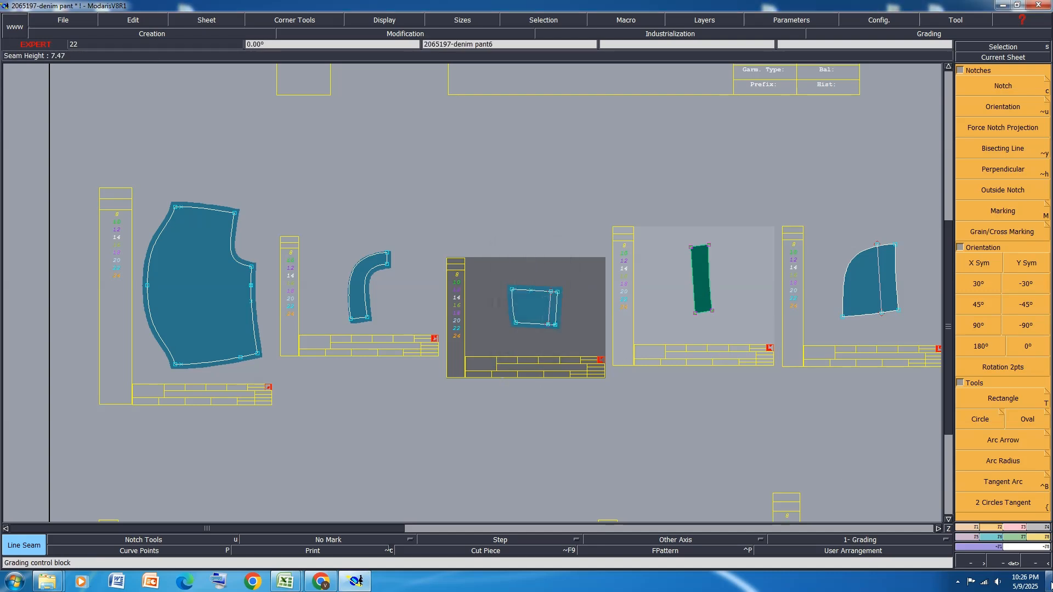
click(1037, 531)
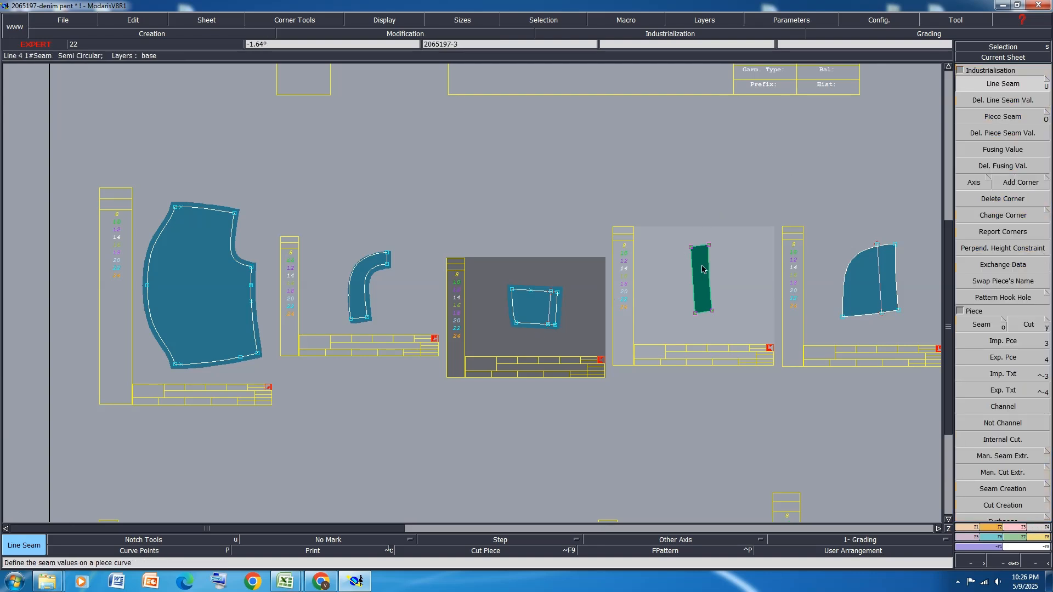
click(709, 271)
key(Return)
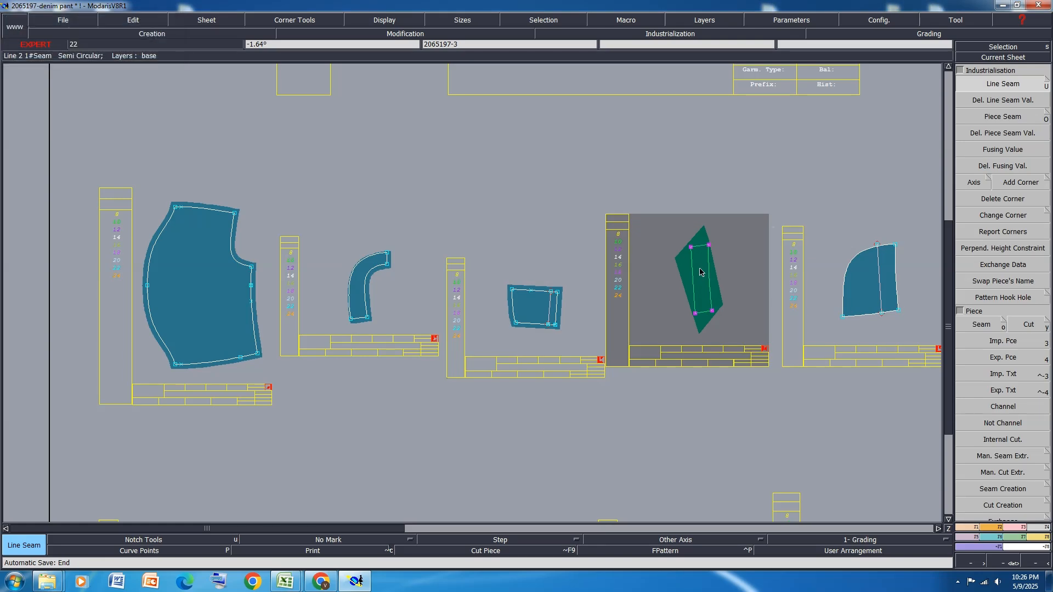
text(1)
key(Return)
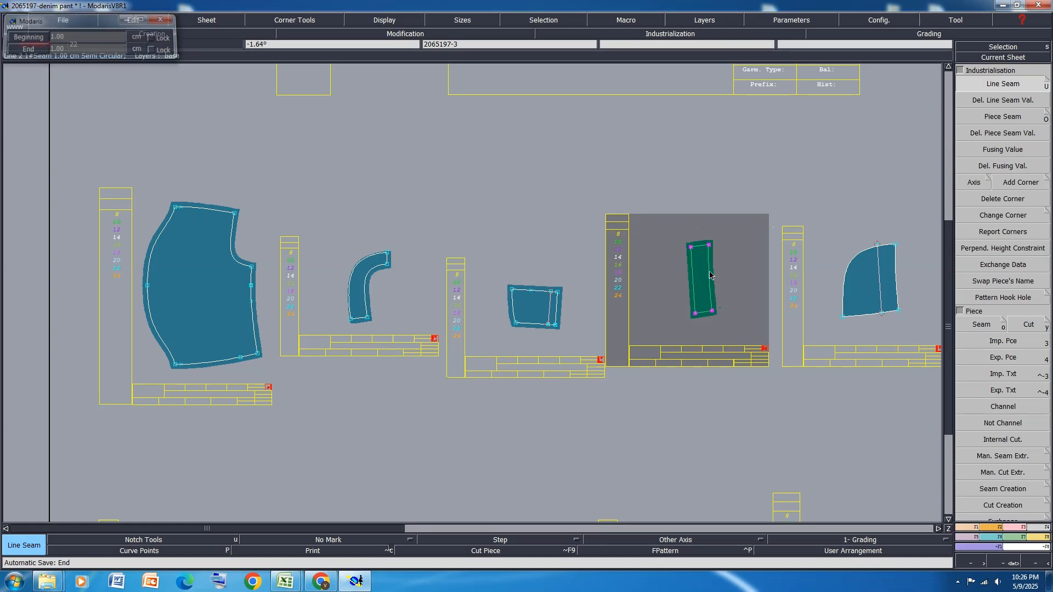
Add a 1 cm seam allowance around curved side piece 2065197-2 and around the similar piece 206519713 that has coin pocket lines
click(843, 311)
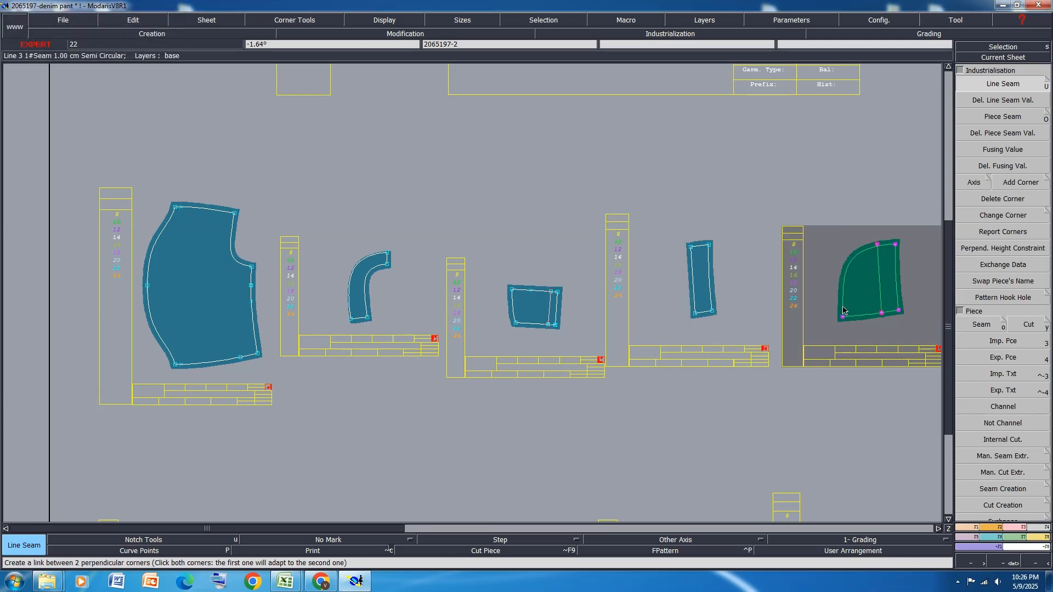
scroll(843, 311, down, 3)
scroll(747, 302, up, 3)
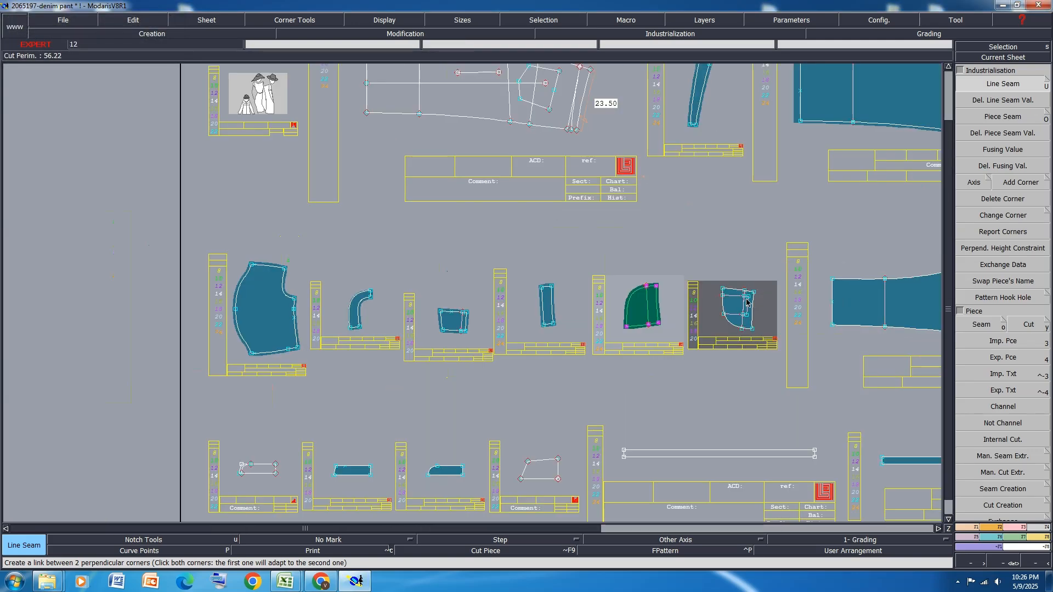
click(747, 302)
click(726, 294)
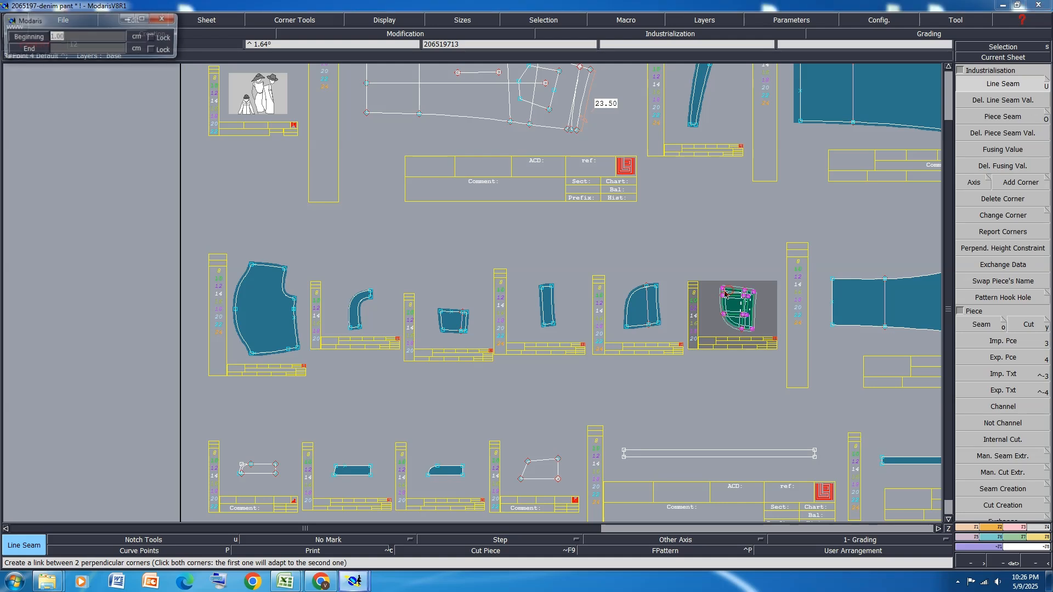
key(Return)
scroll(668, 298, down, 3)
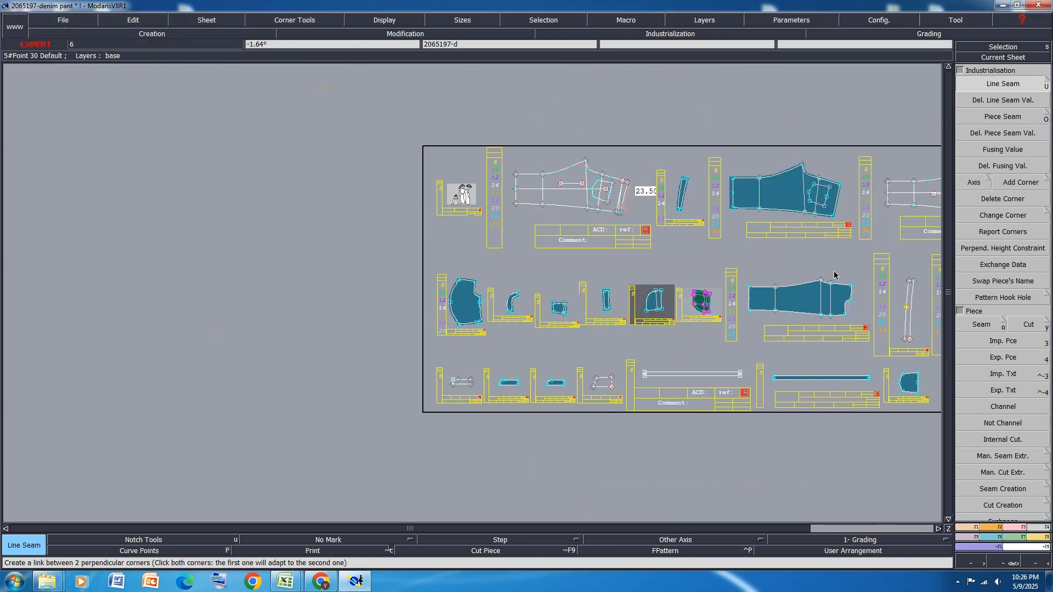
Add a 1 cm seam allowance around front panel 2065197-d and set its hem edge to 2.5 cm
click(760, 300)
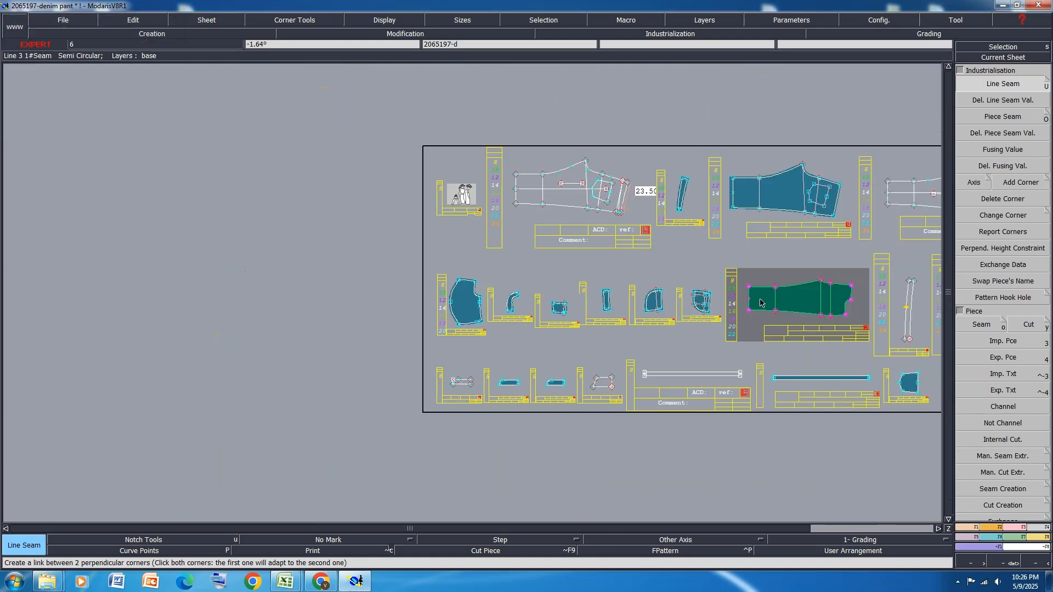
click(766, 288)
key(Return)
scroll(766, 287, up, 3)
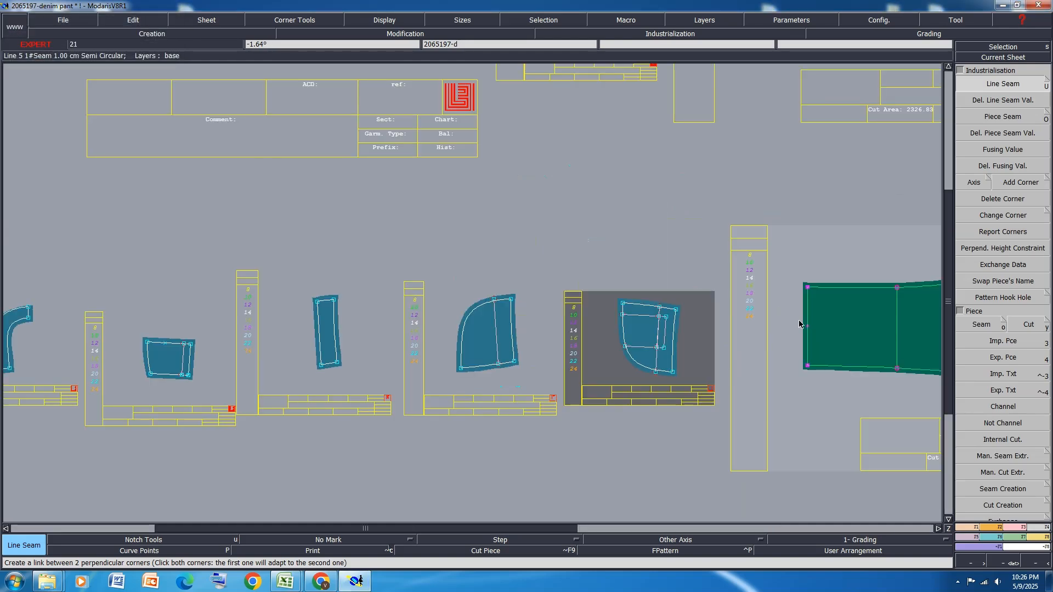
click(807, 322)
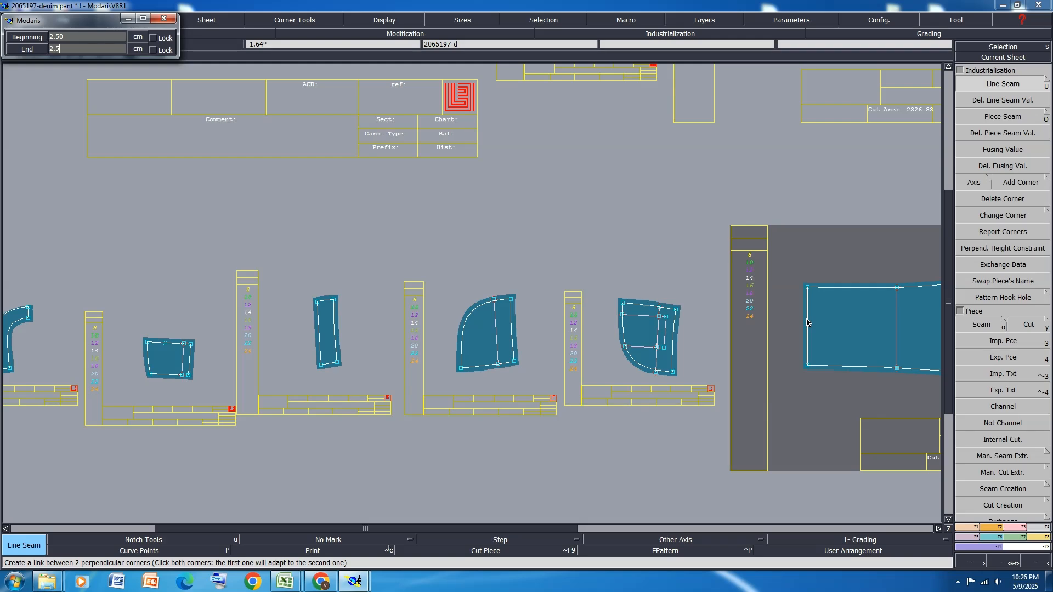
key(Return)
Add a 1 cm seam allowance around both small flat pieces 2065197-6 and 2065197-7, the rounded and the angled one
scroll(548, 389, down, 3)
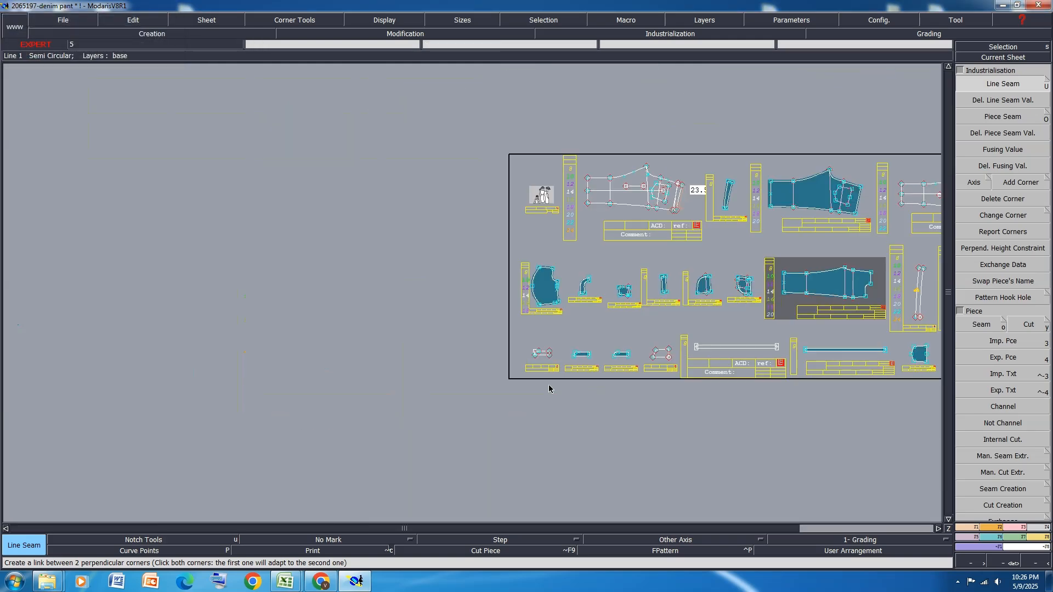
scroll(549, 389, up, 3)
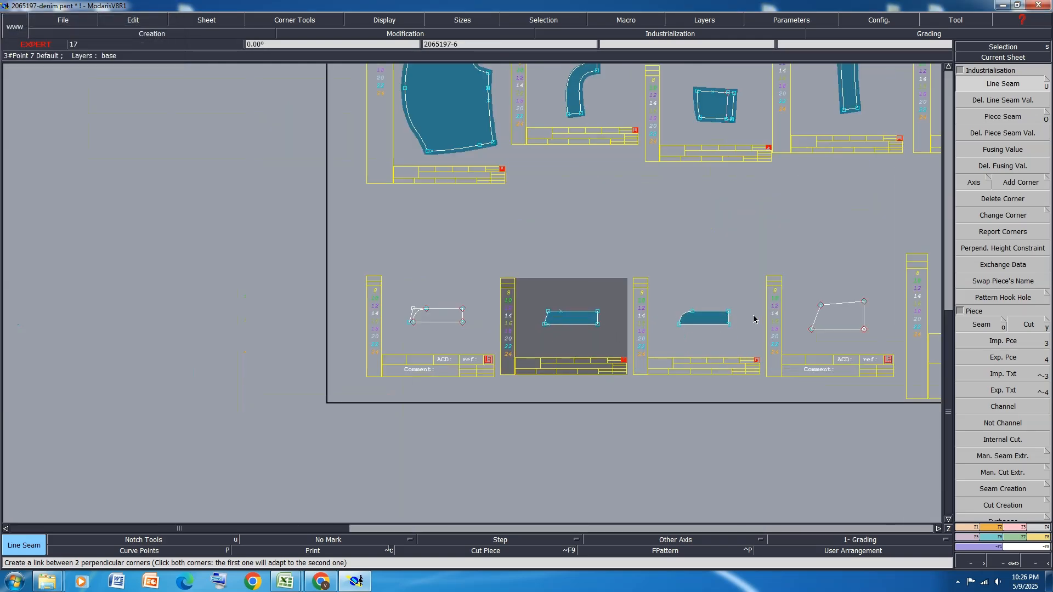
scroll(645, 313, up, 1)
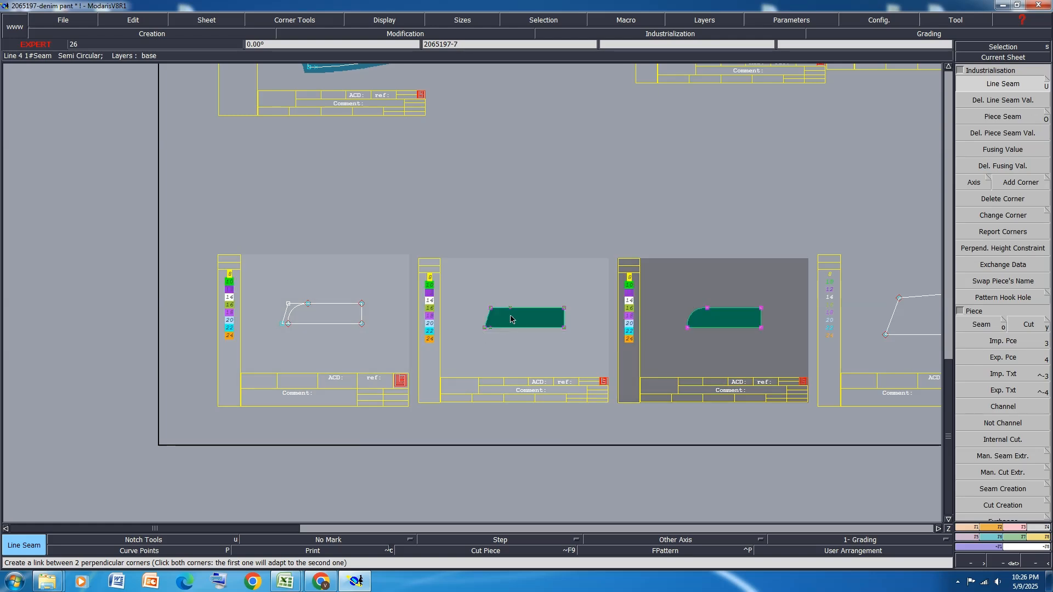
click(512, 309)
key(Return)
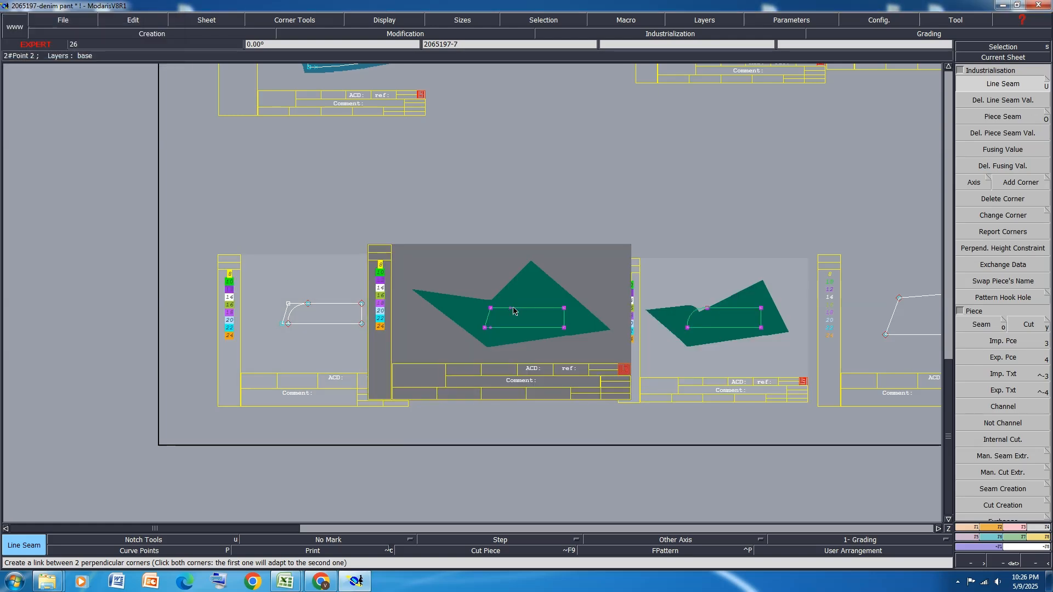
text(11)
key(Return)
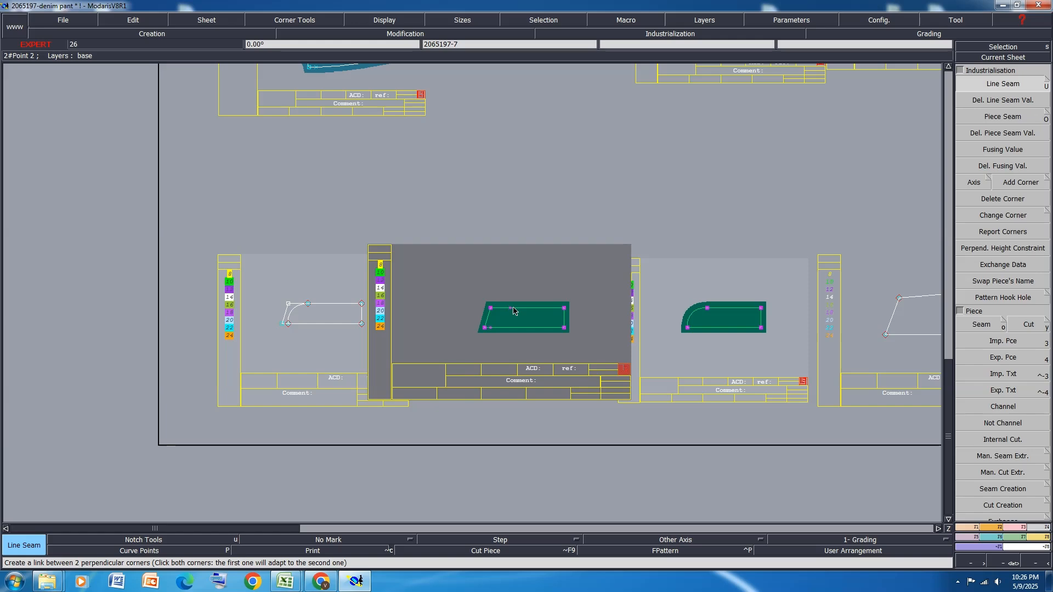
Add a 1.25 cm line seam allowance around the five-sided pocket piece 206519710, including its straight opening edge
scroll(513, 312, down, 2)
scroll(557, 332, down, 3)
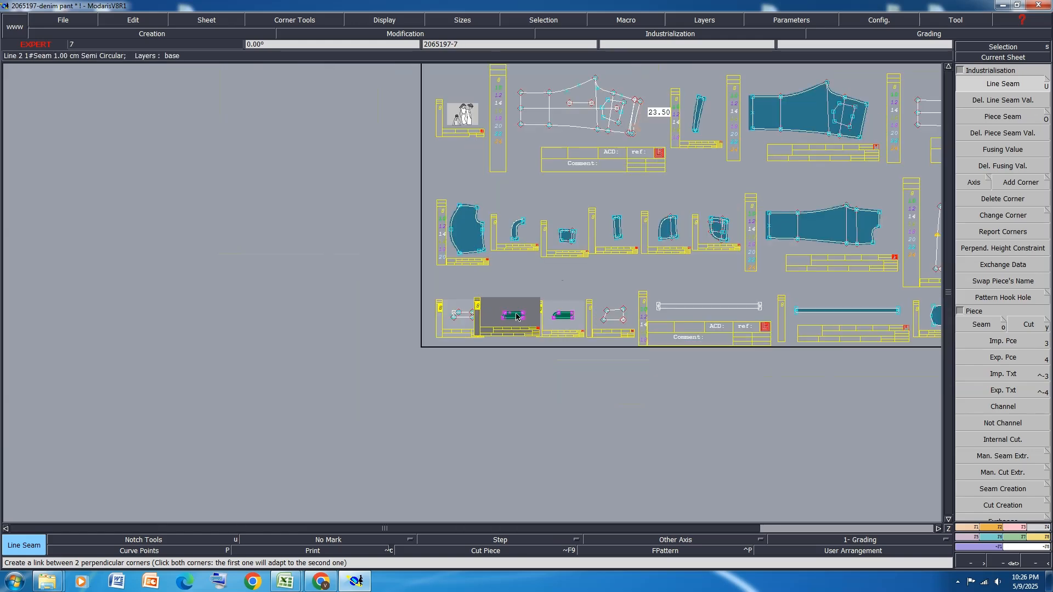
scroll(541, 320, up, 5)
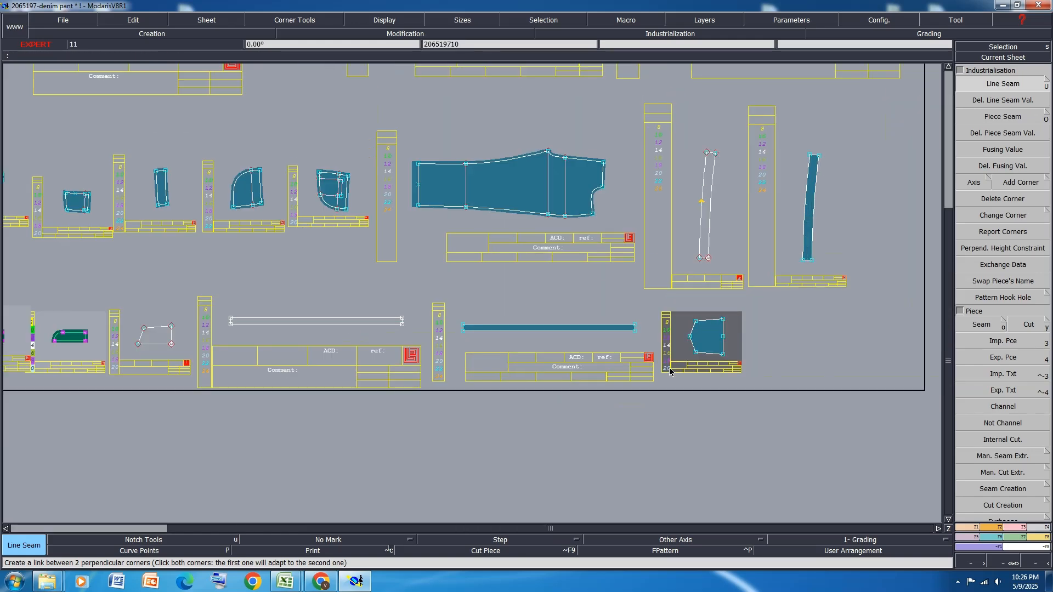
click(693, 349)
text(1.25)
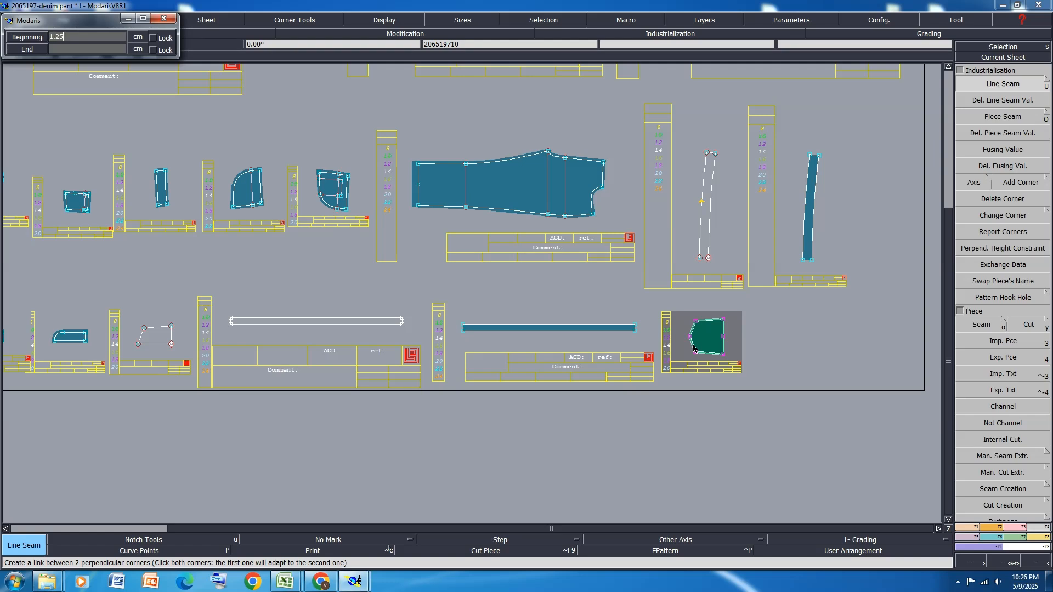
key(Return)
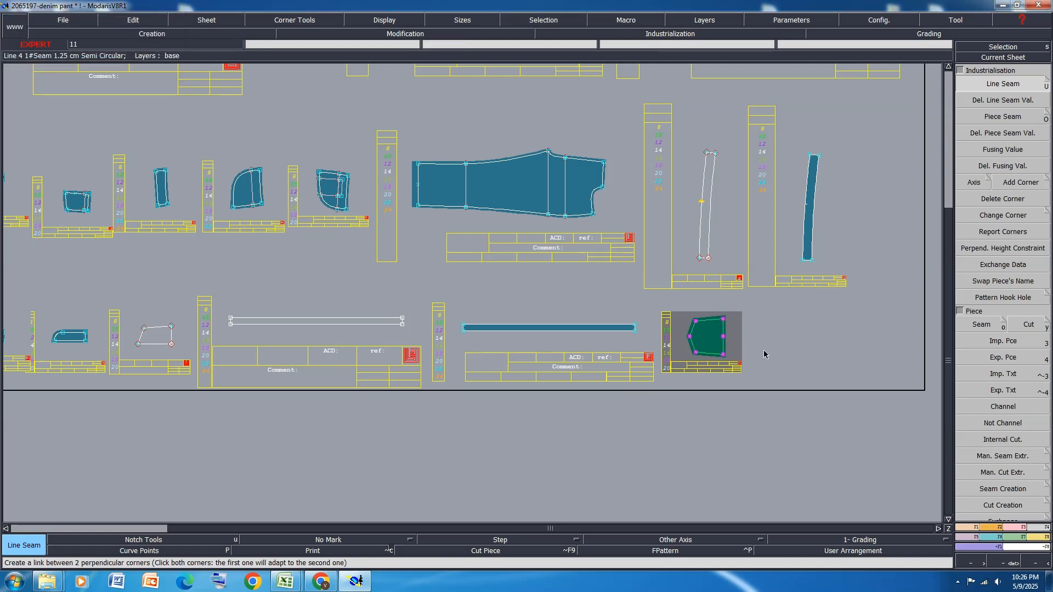
scroll(763, 354, up, 4)
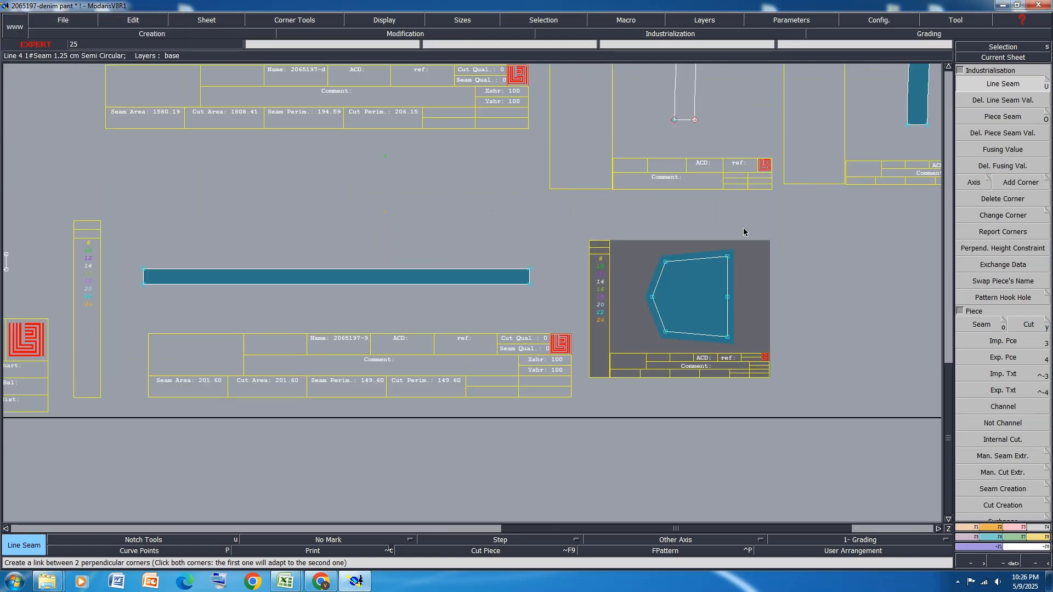
click(729, 327)
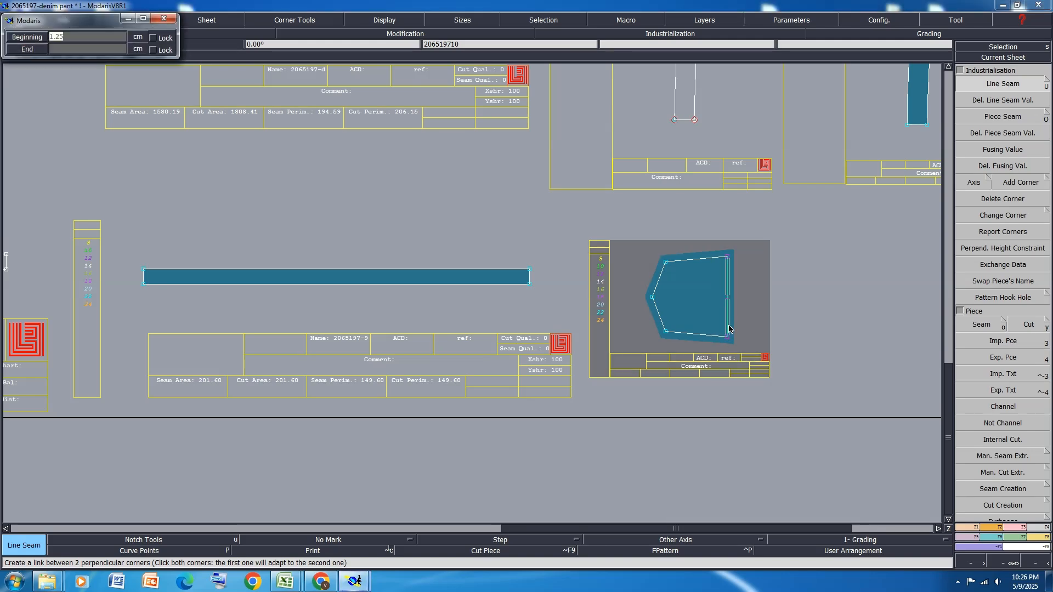
key(Return)
scroll(729, 328, down, 6)
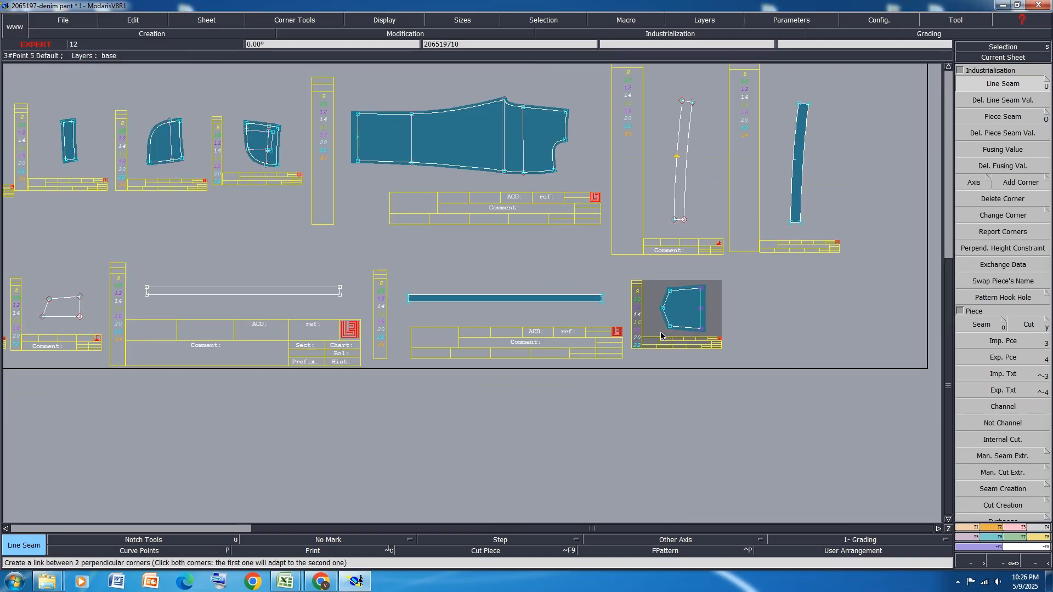
Add a 1.2 cm seam allowance around waistband piece 2065197-8 and give its upper short end a wider extension
scroll(722, 254, up, 6)
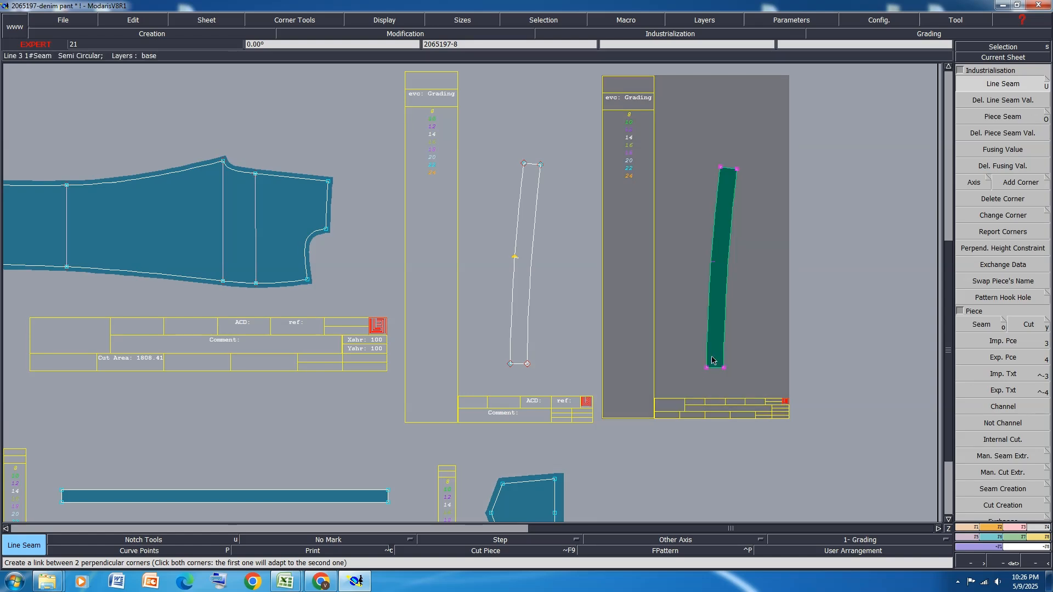
click(708, 355)
text(1.2)
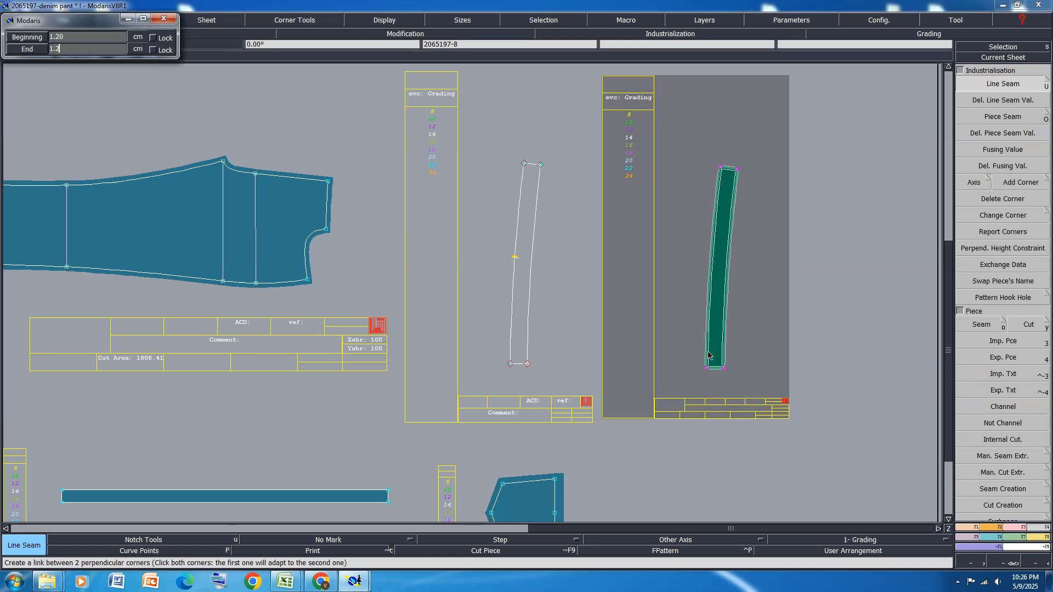
key(Return)
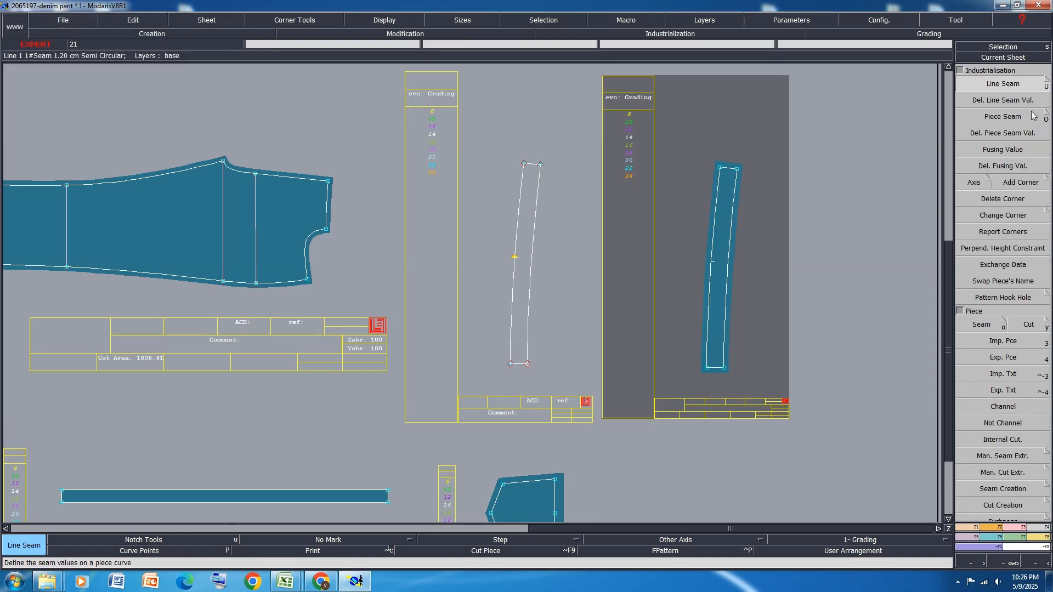
click(727, 171)
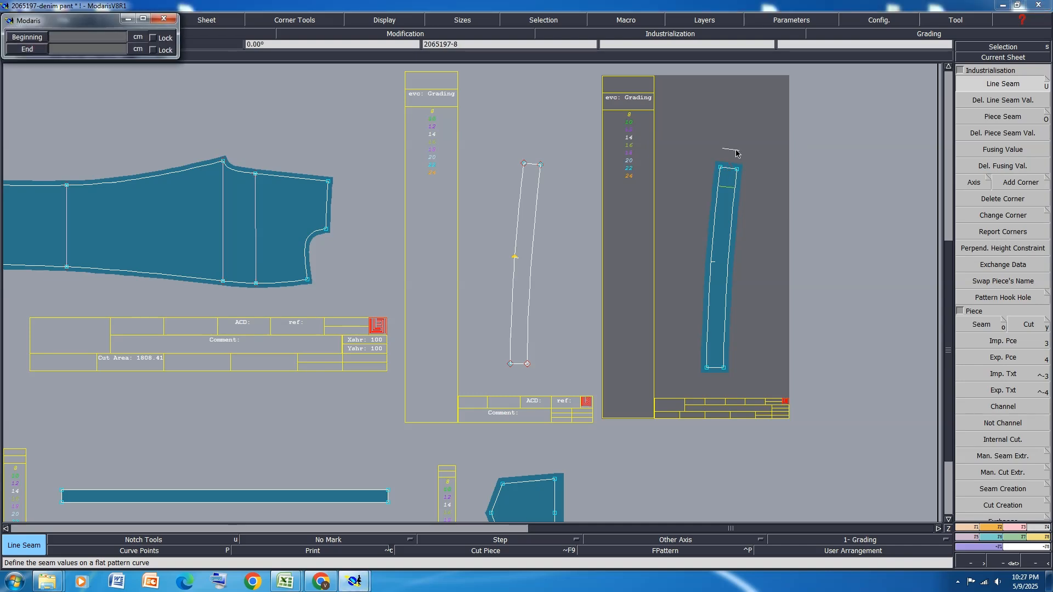
key(Return)
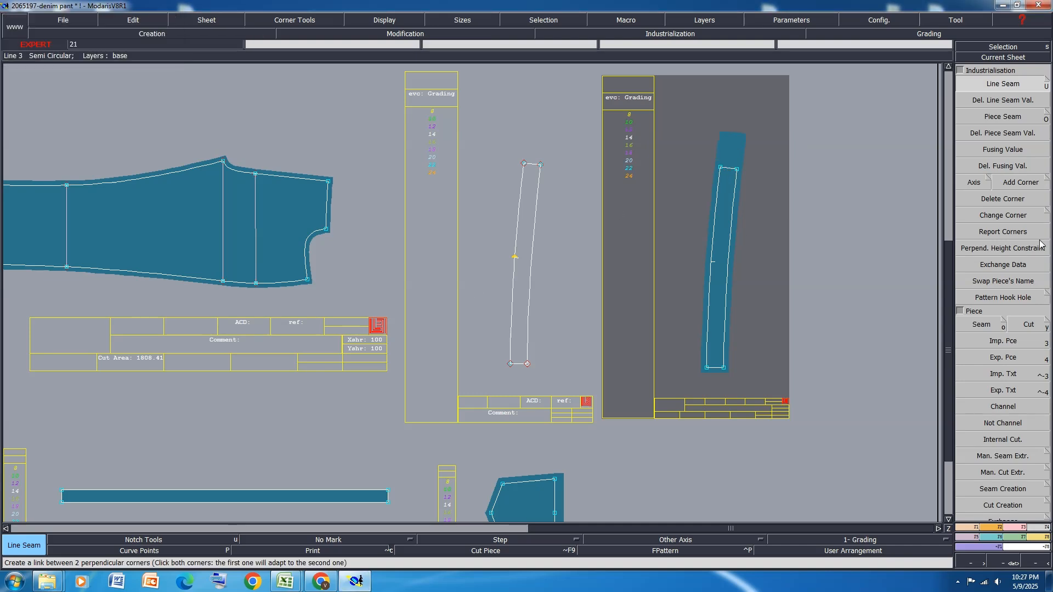
Mirror waistband piece 2065197-8 about its lower short end with Sym 2Pts and add a notch at the full waistband's center
click(967, 544)
click(1003, 171)
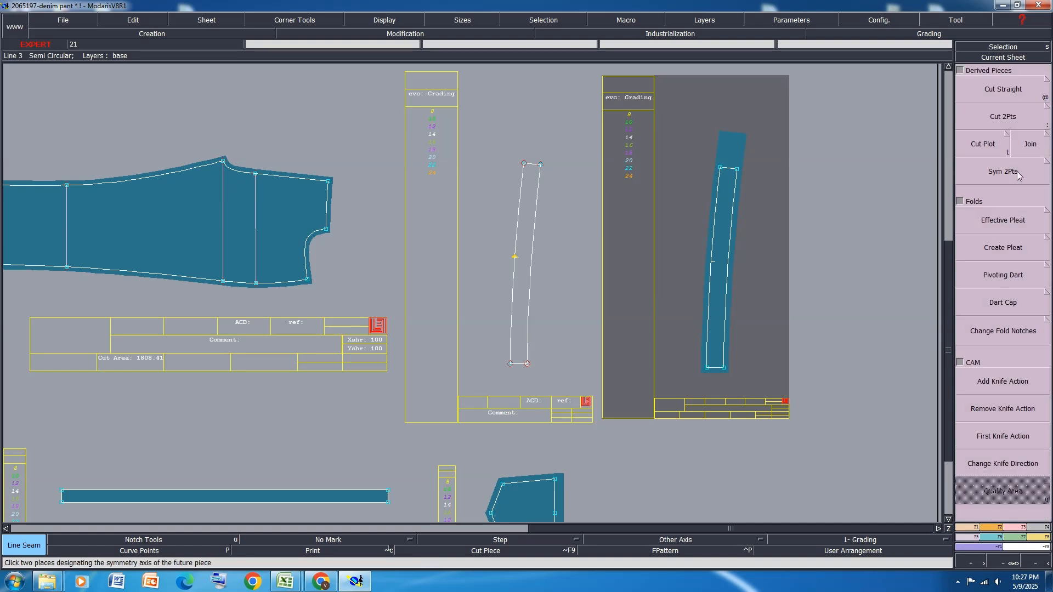
click(707, 369)
click(724, 367)
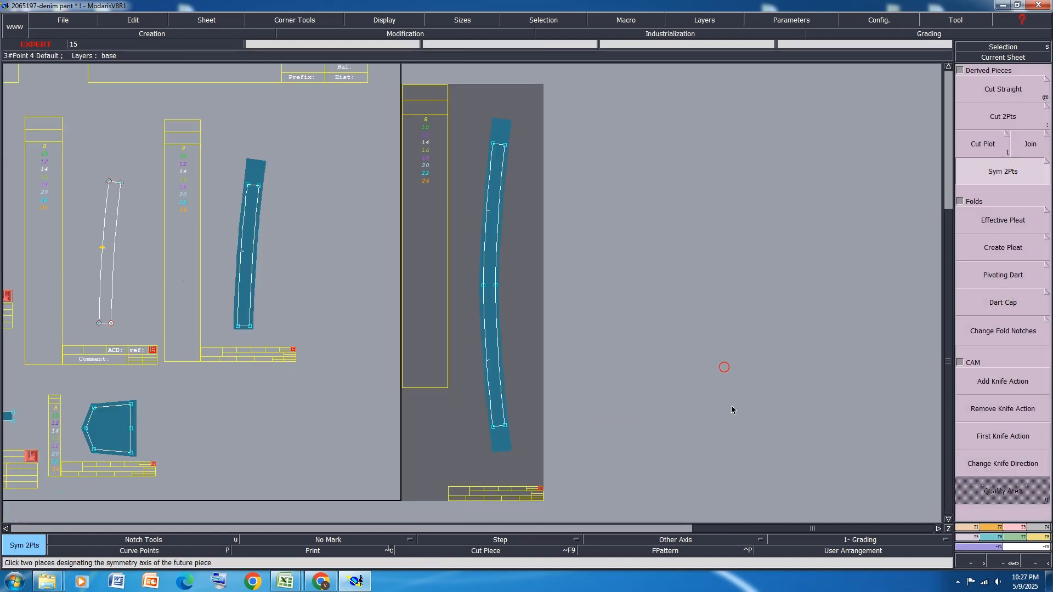
key(n)
click(484, 286)
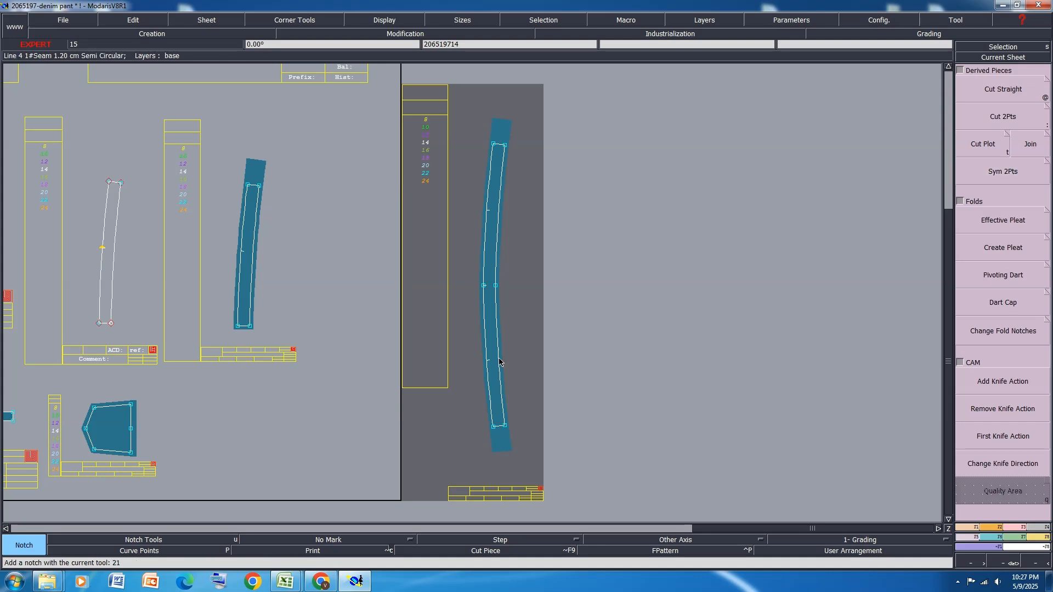
Delete the half waistband sheet 2065197-8 and rearrange the remaining sheets
key(8)
key(i)
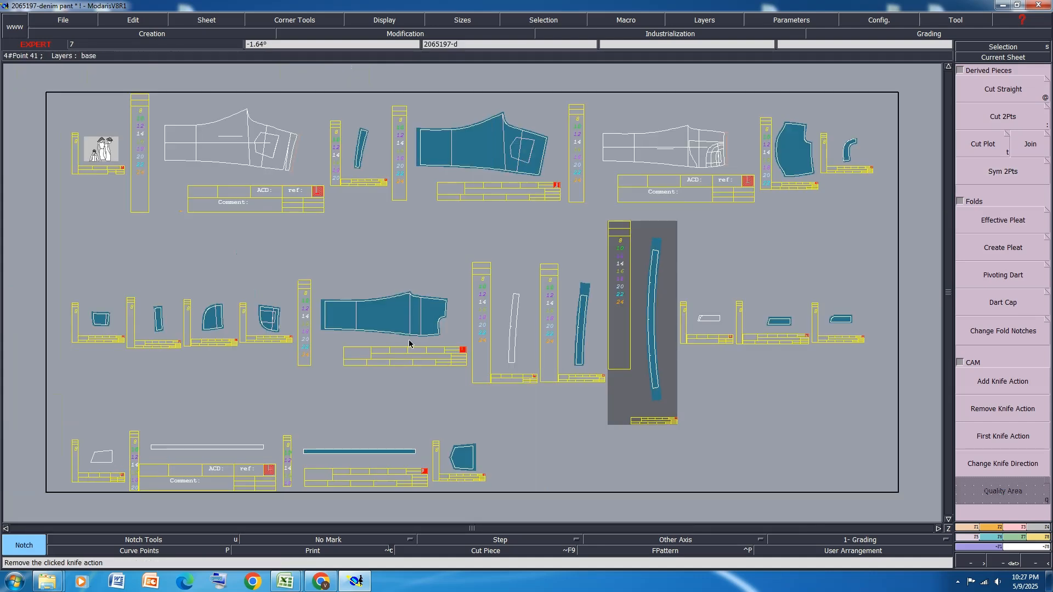
click(577, 336)
key(Delete)
click(577, 336)
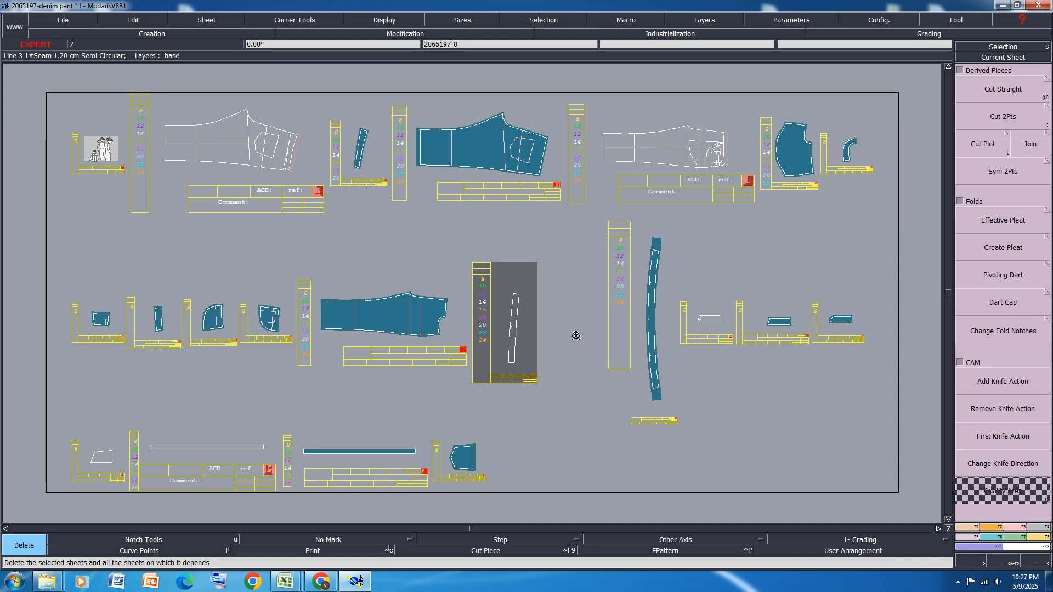
key(s)
key(8)
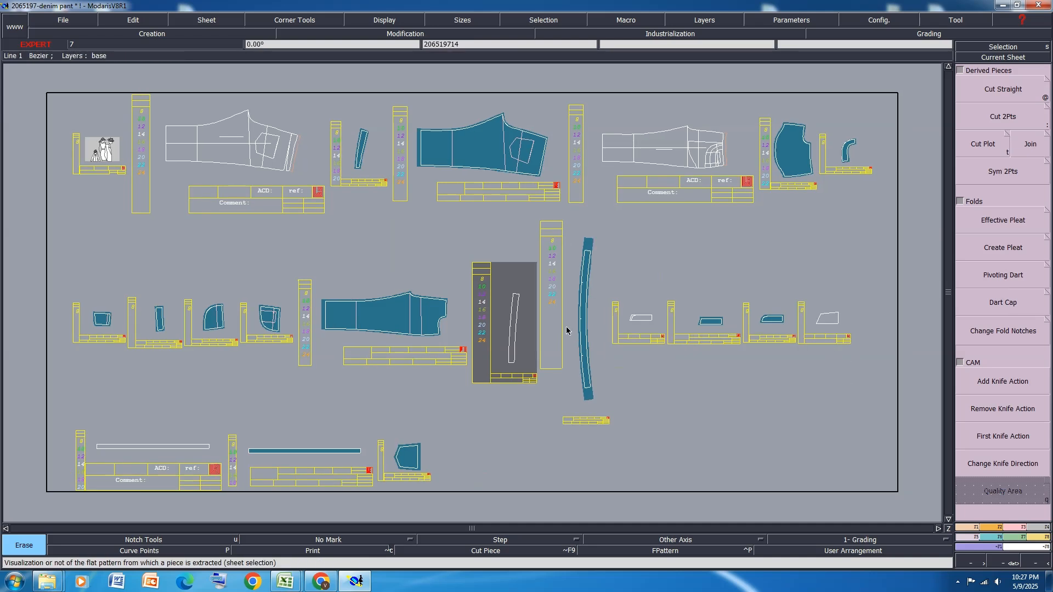
Set the axis type to Grain Line Axis 'DF' and draw a short horizontal grain line on tapered strip piece 206519711
key(i)
click(339, 163)
key(Home)
key(Return)
drag(321, 93, 535, 404)
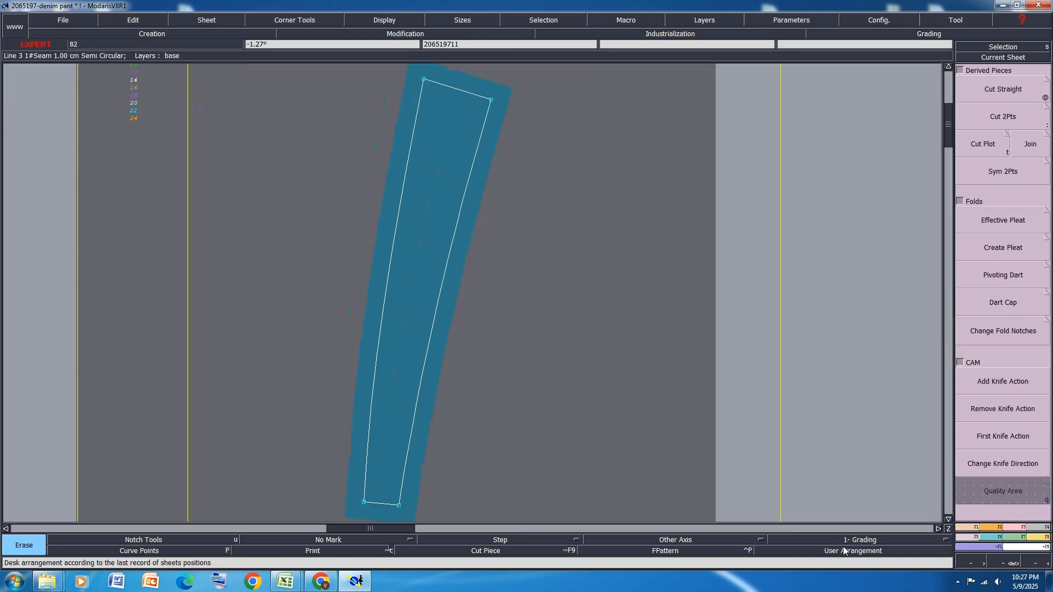
click(1036, 527)
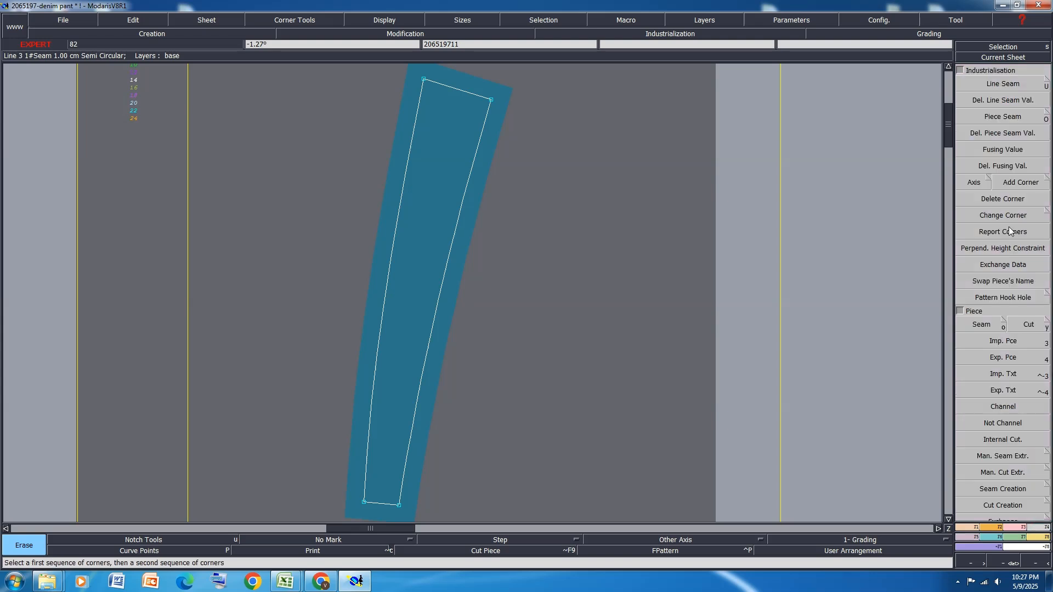
click(982, 182)
click(989, 178)
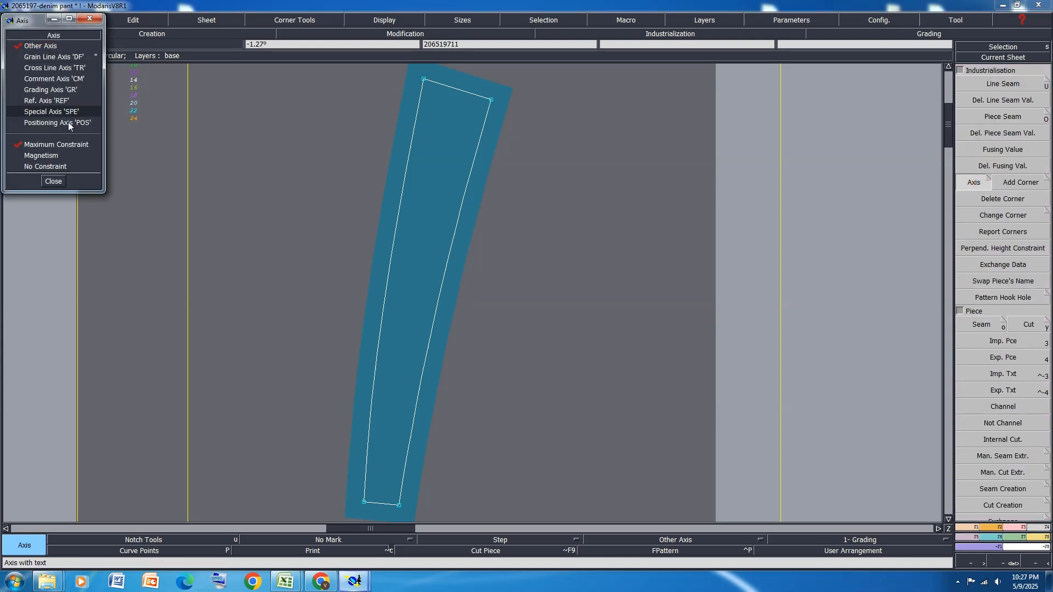
click(34, 56)
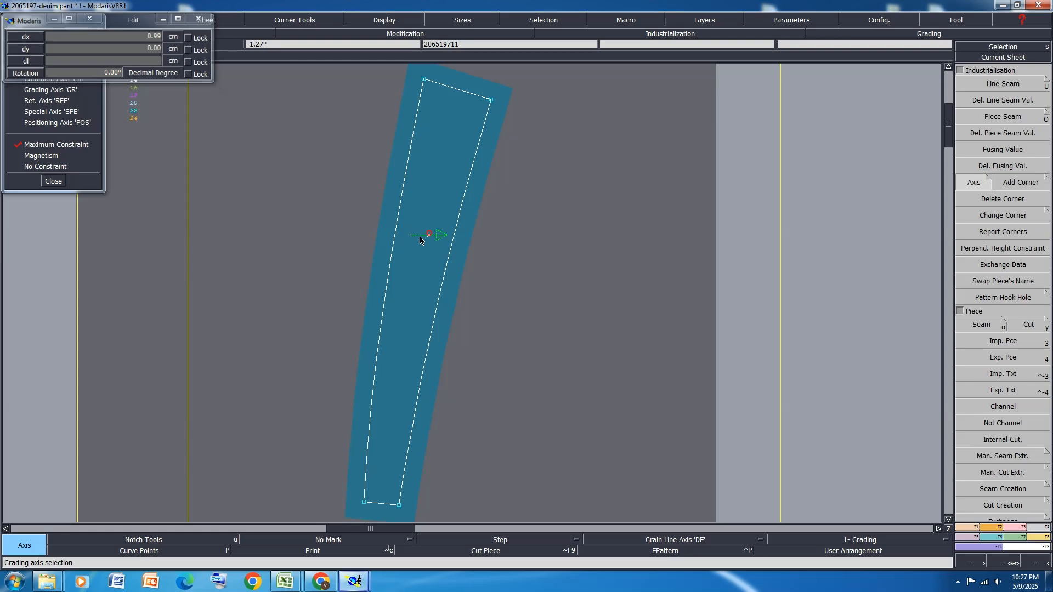
Draw horizontal grain lines on back panel 2065197-5 and on the large pocket bag piece 206519715
scroll(143, 308, down, 4)
click(412, 295)
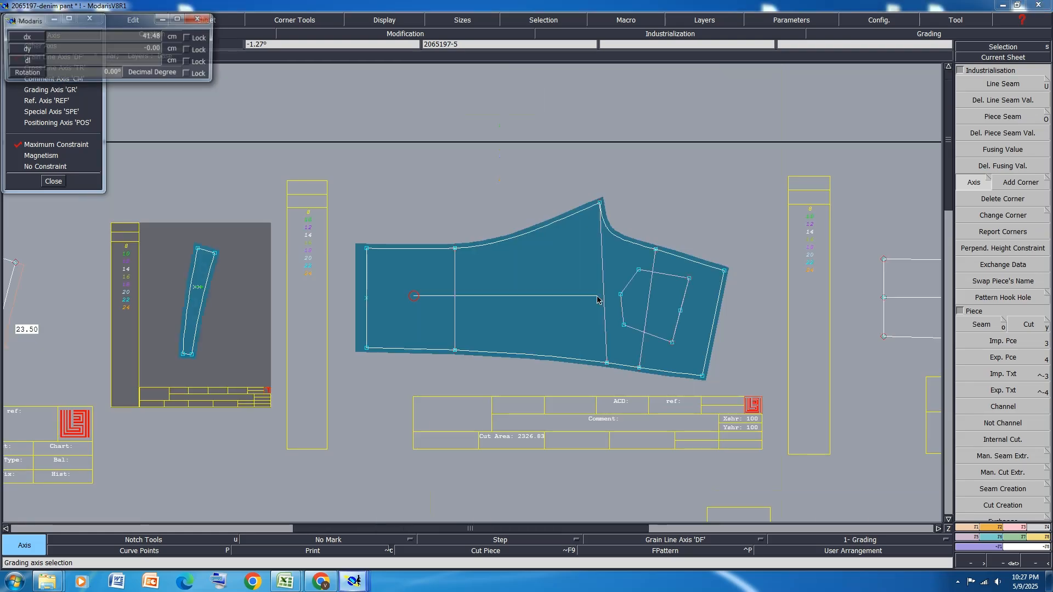
click(579, 296)
scroll(681, 309, down, 3)
scroll(637, 320, up, 5)
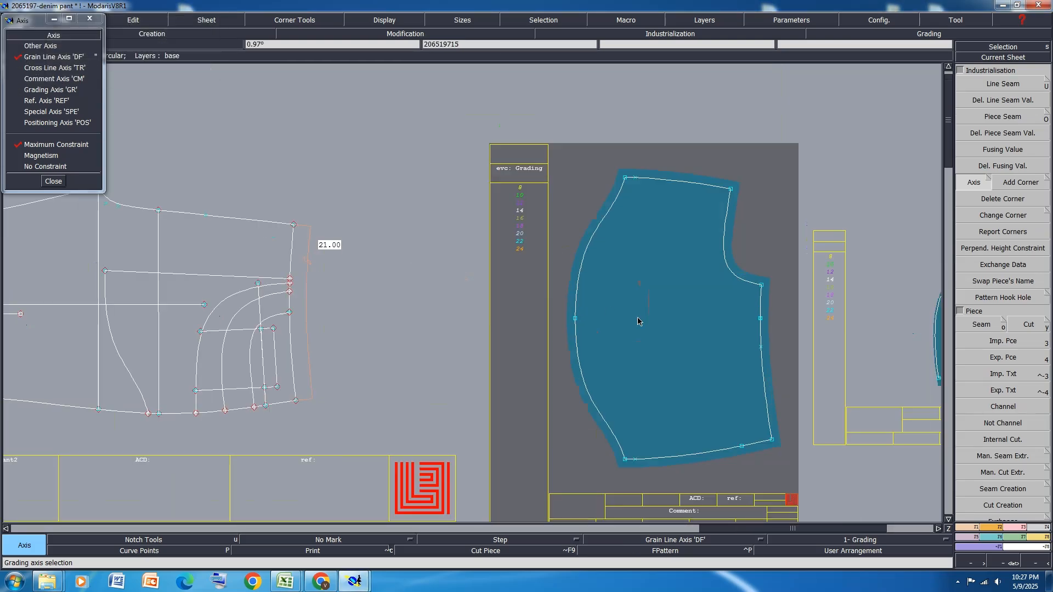
click(609, 340)
click(703, 333)
scroll(702, 330, down, 3)
scroll(601, 323, up, 5)
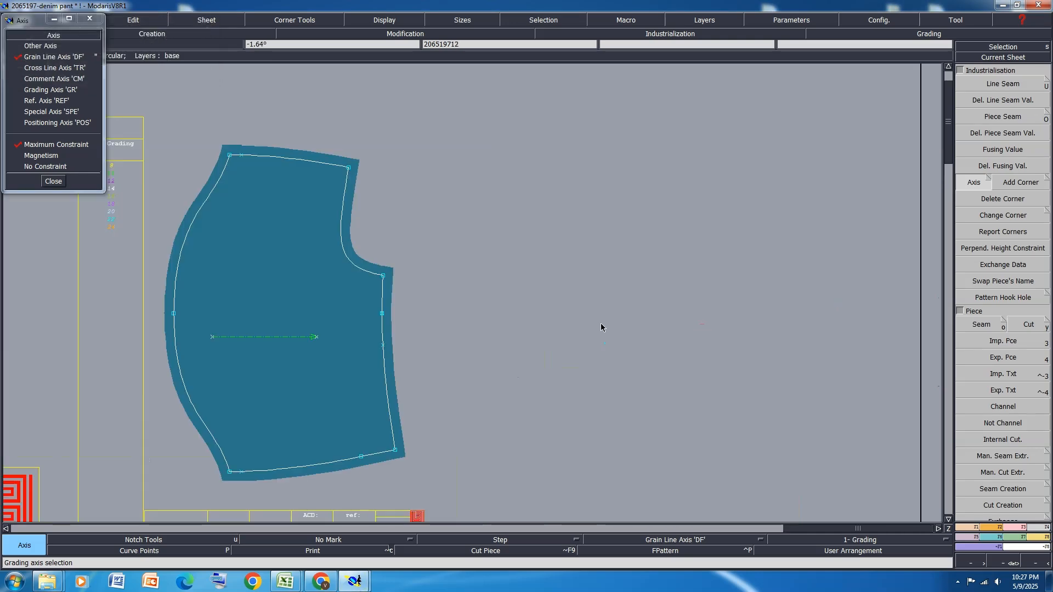
Draw short horizontal grain lines on the narrow curved piece 206519712 and the small coin pocket piece 2065197-4
click(578, 315)
click(629, 315)
scroll(801, 284, down, 4)
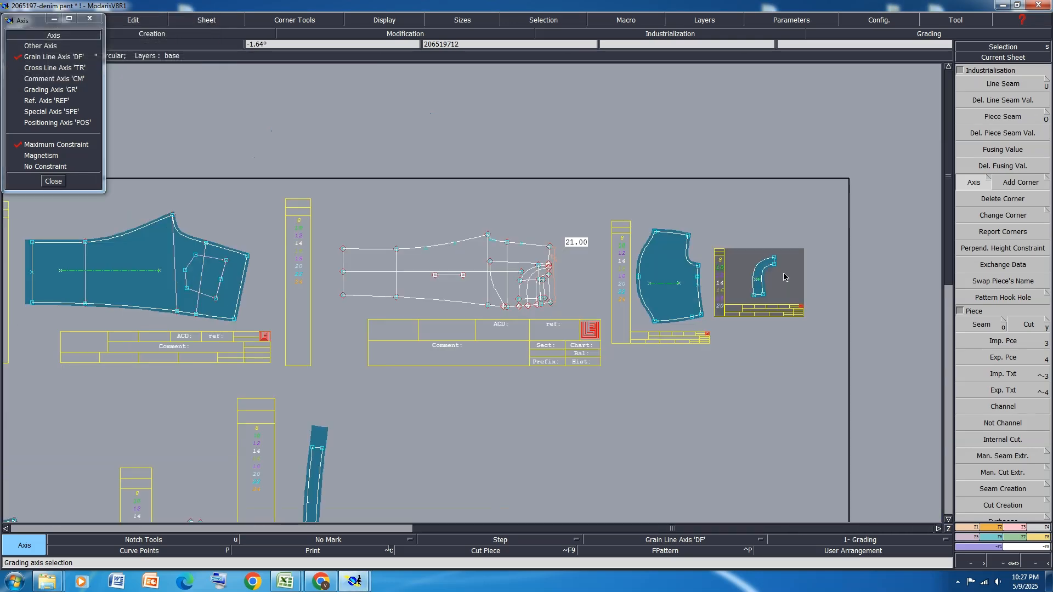
scroll(151, 441, up, 5)
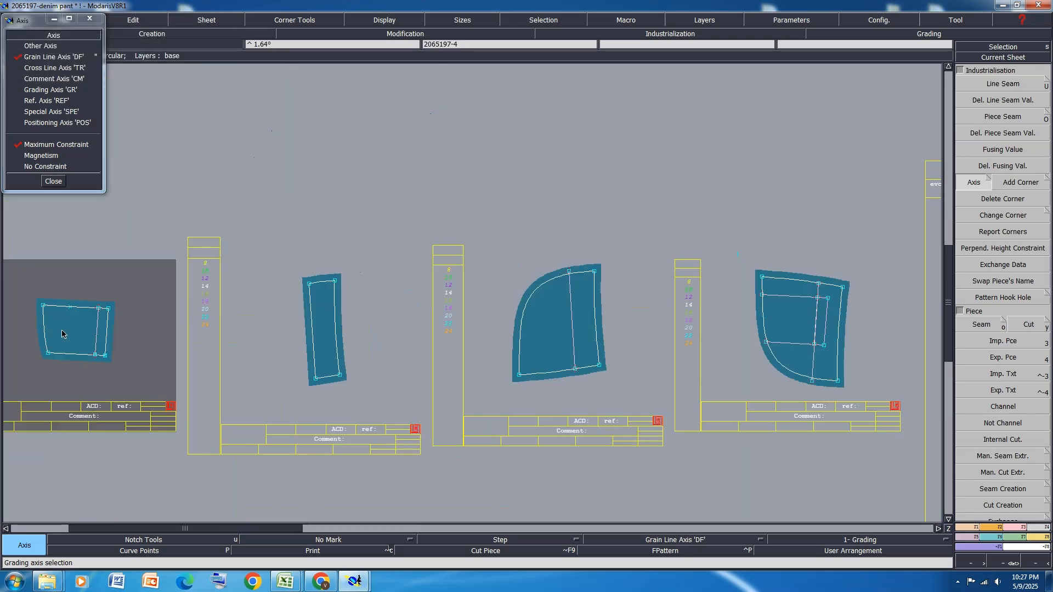
Draw horizontal grain lines on straight strip piece 2065197-3 and on curved side piece 2065197-2, the latter about 6 cm long
scroll(326, 329, up, 4)
click(301, 328)
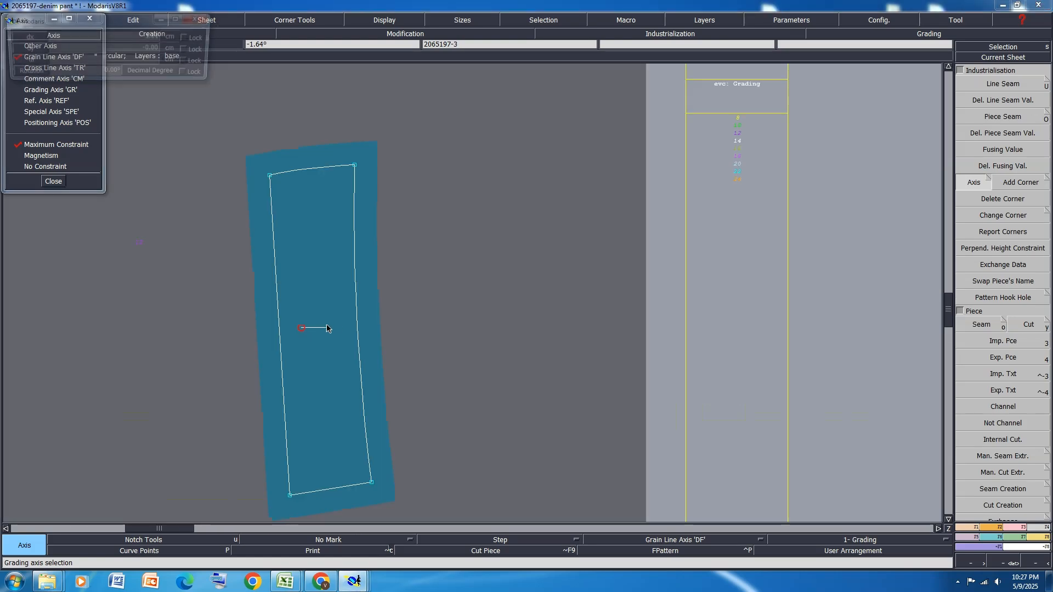
click(326, 328)
scroll(195, 366, down, 3)
click(627, 353)
click(695, 352)
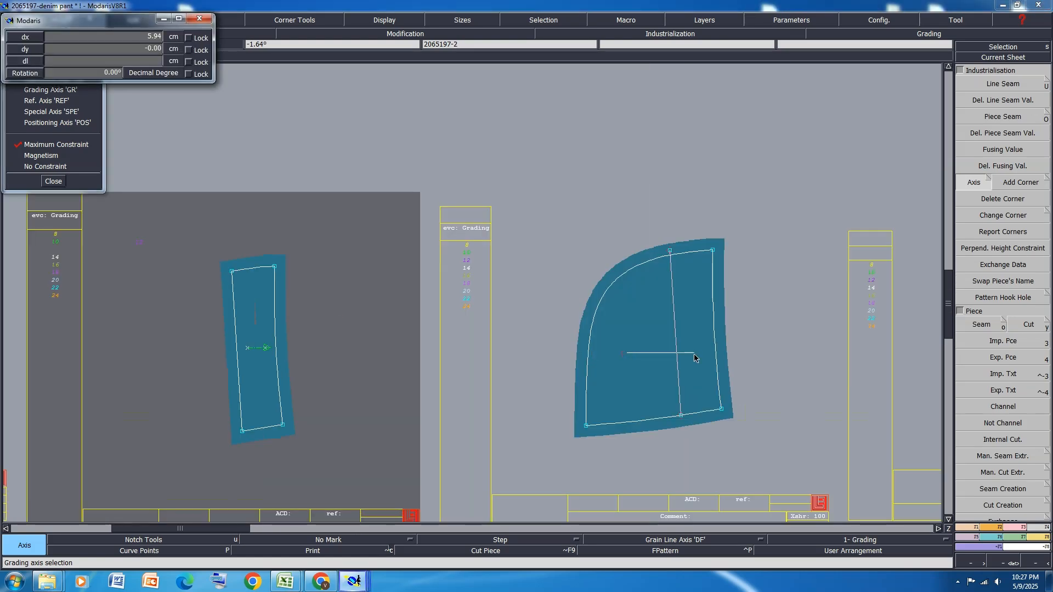
scroll(243, 384, down, 3)
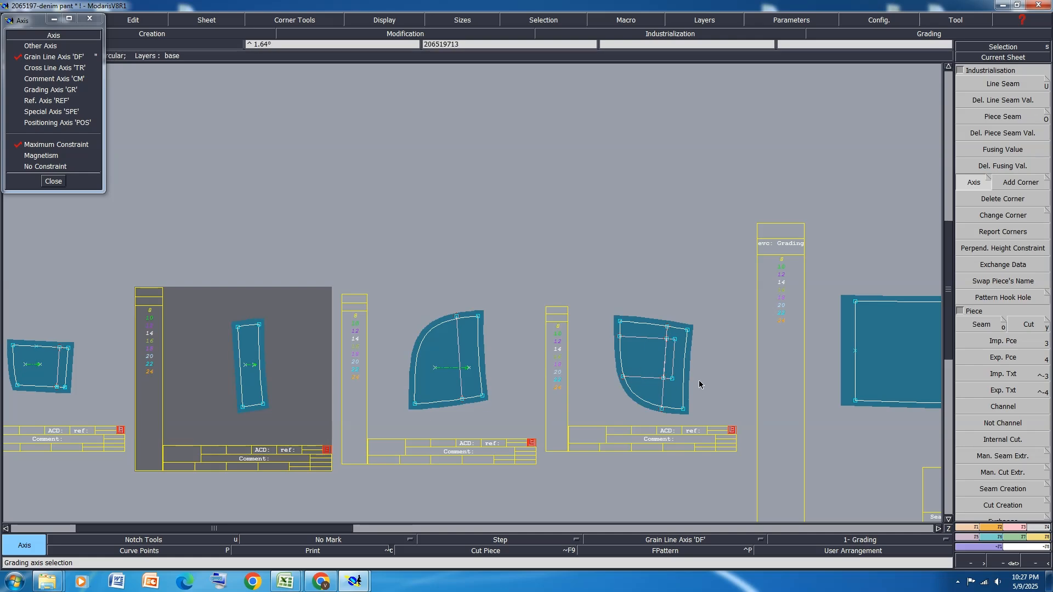
Draw horizontal grain lines on curved pocket piece 206519713 and along the neighbouring leg panel
scroll(699, 384, up, 4)
click(580, 348)
click(663, 347)
scroll(322, 350, down, 3)
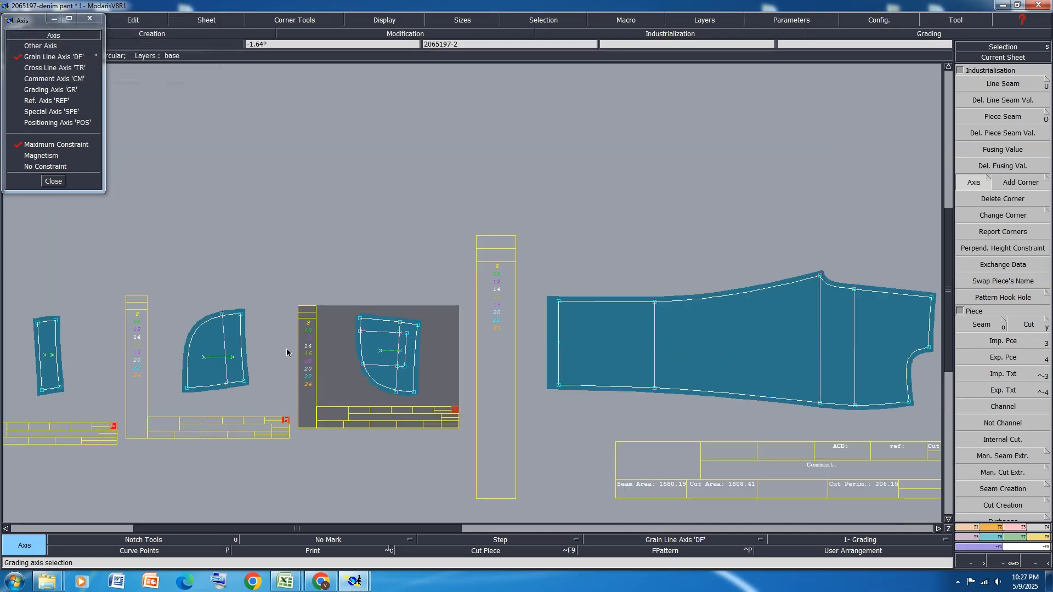
scroll(286, 353, down, 3)
click(583, 346)
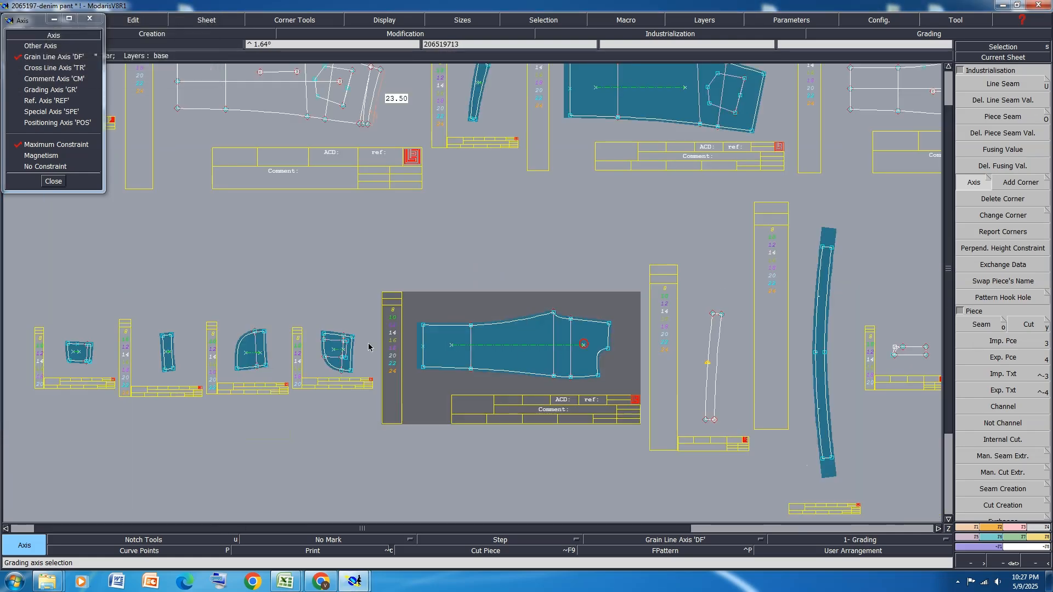
Draw short horizontal grain lines on the curved waistband piece 206519714 and the slant-ended piece 2065197-7
scroll(371, 347, down, 2)
scroll(597, 349, up, 5)
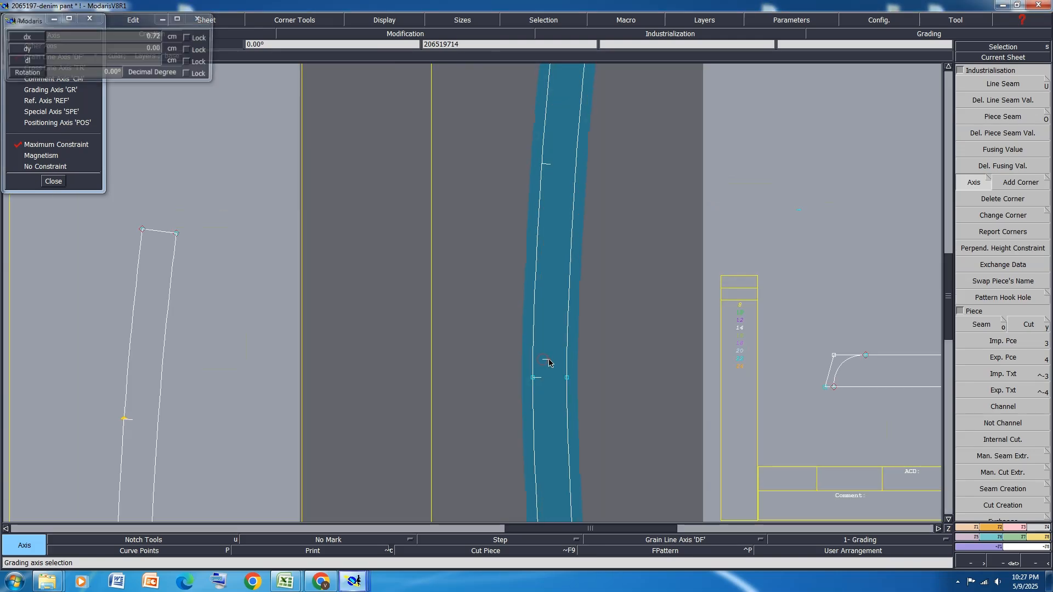
scroll(344, 369, down, 2)
scroll(833, 379, up, 5)
click(771, 380)
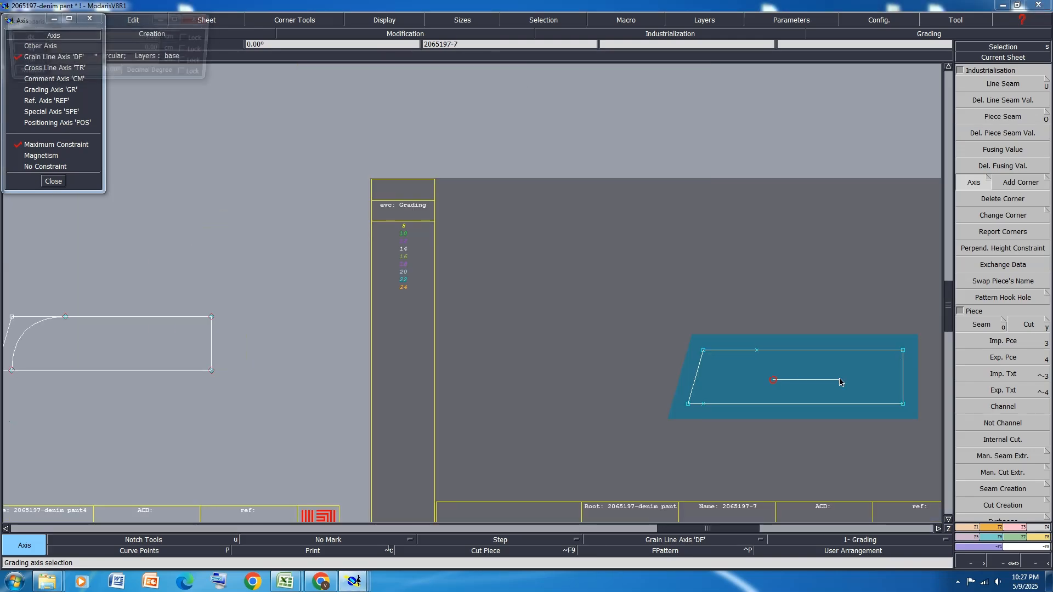
click(840, 380)
Draw a horizontal grain line on round-cornered piece 2065197-6 and flip its sheet with X symmetry
scroll(291, 351, down, 5)
scroll(588, 349, up, 3)
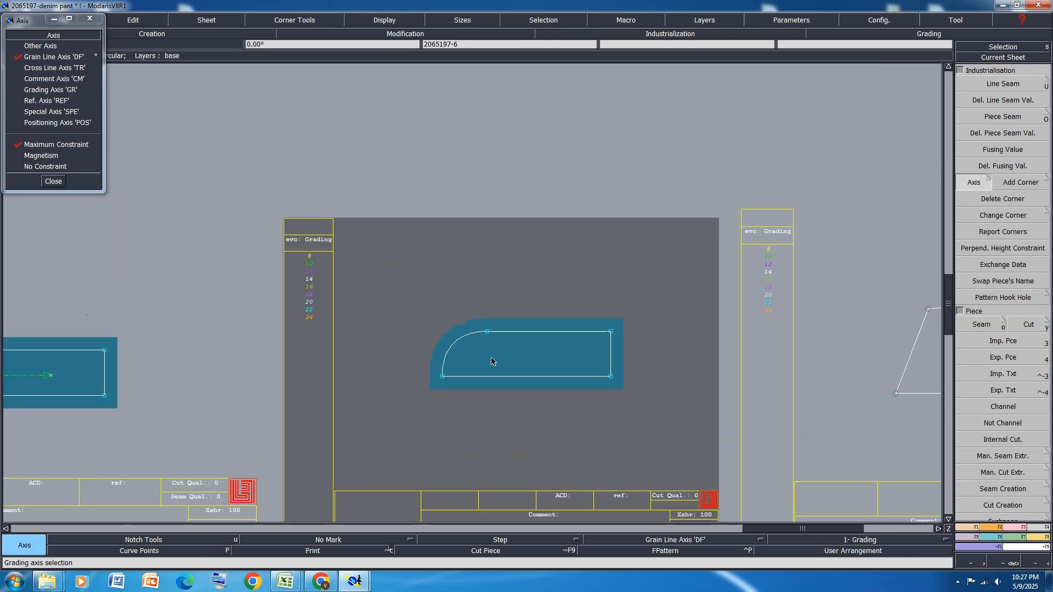
click(490, 357)
click(552, 358)
scroll(640, 307, down, 3)
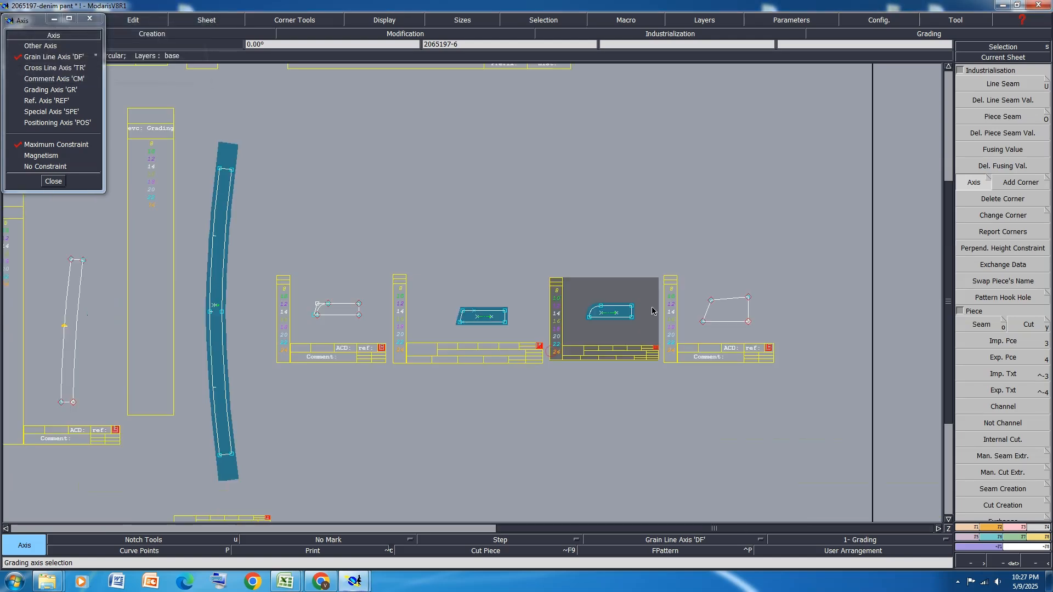
click(987, 527)
click(982, 263)
Draw horizontal grain lines on long strip 2065197-9 and on the five-sided back pocket piece, and finish with the axis options
scroll(744, 255, down, 5)
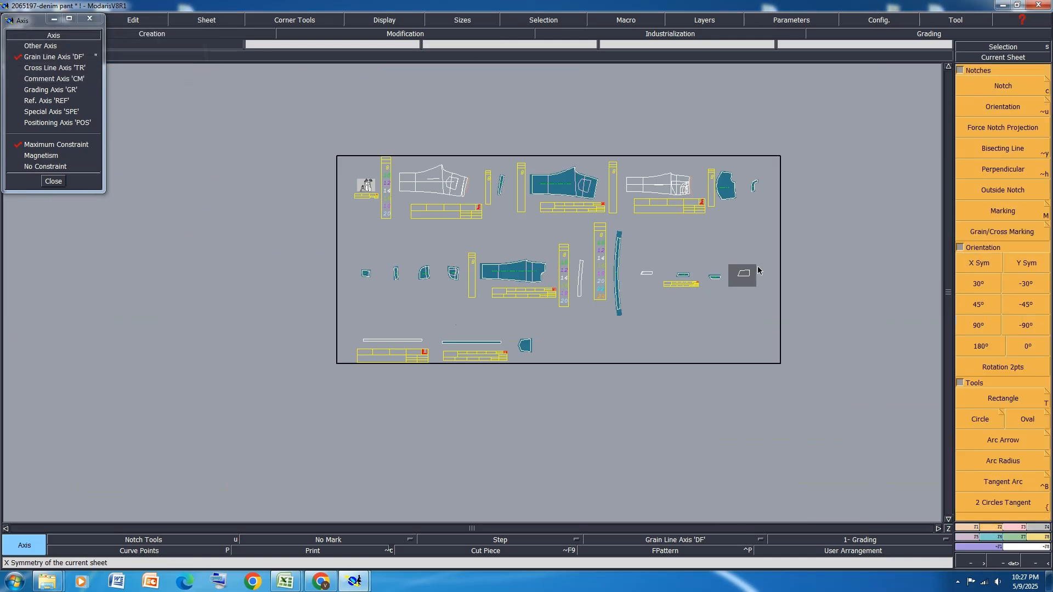
scroll(429, 368, up, 6)
click(131, 325)
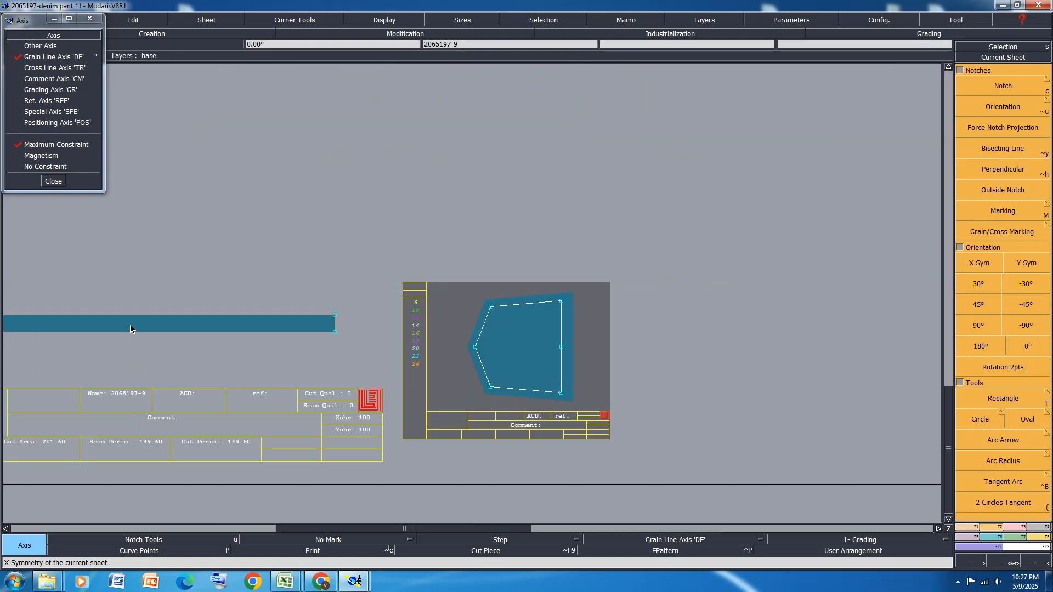
click(203, 325)
click(542, 343)
scroll(314, 409, down, 4)
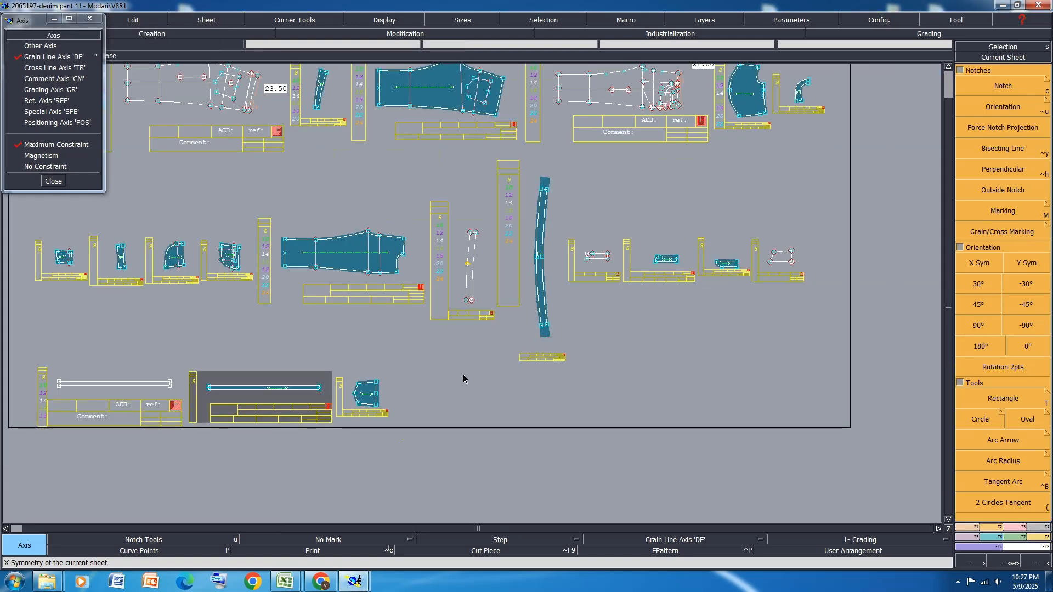
click(53, 181)
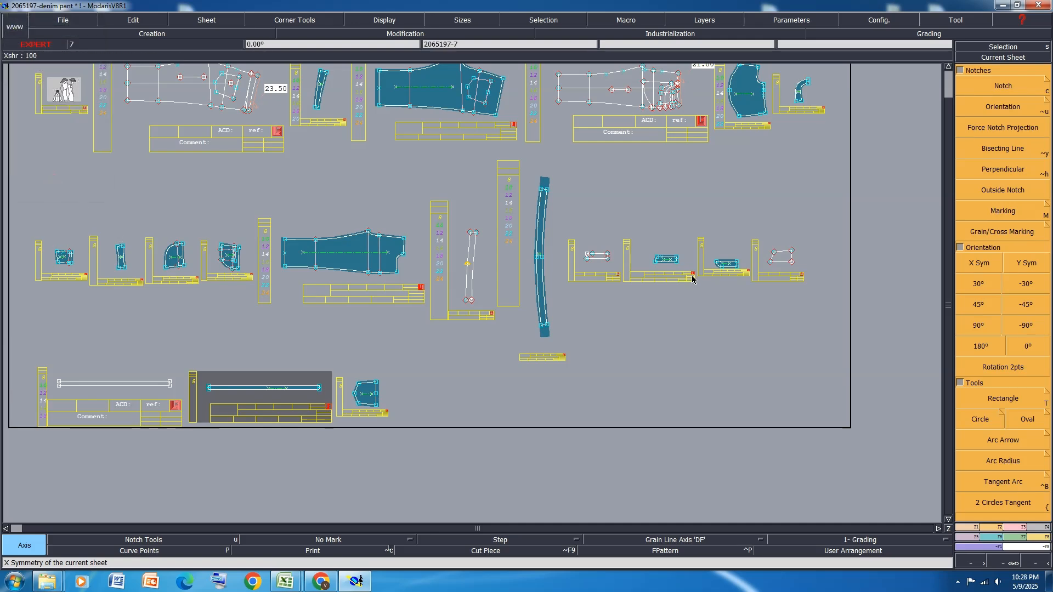
Mirror slant-ended piece 2065197-7 across its upper long edge with Sym 2Pts to create the full unfolded piece
scroll(687, 262, up, 4)
click(649, 259)
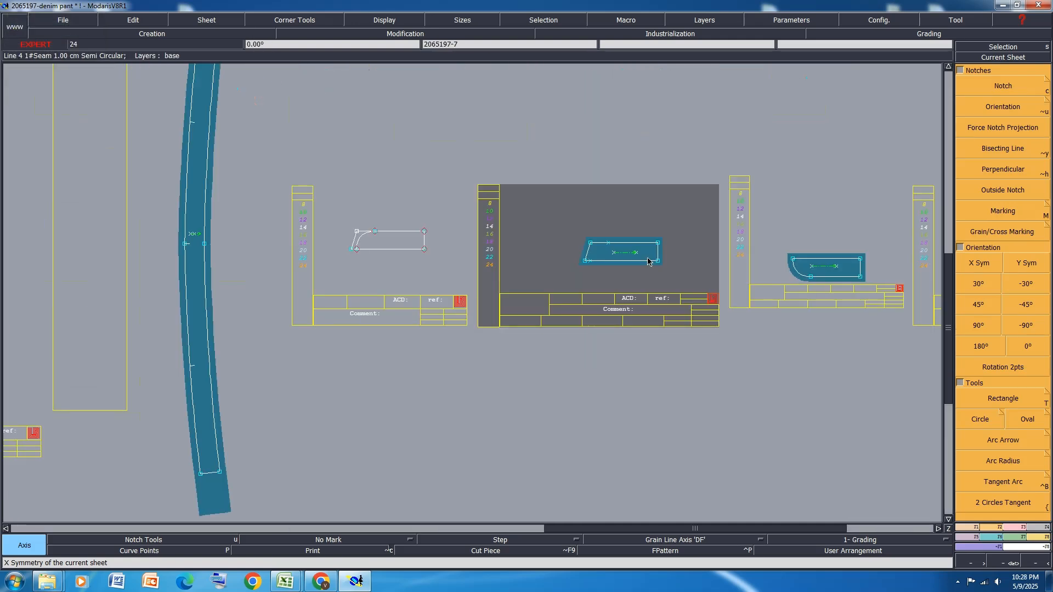
click(974, 539)
click(1017, 171)
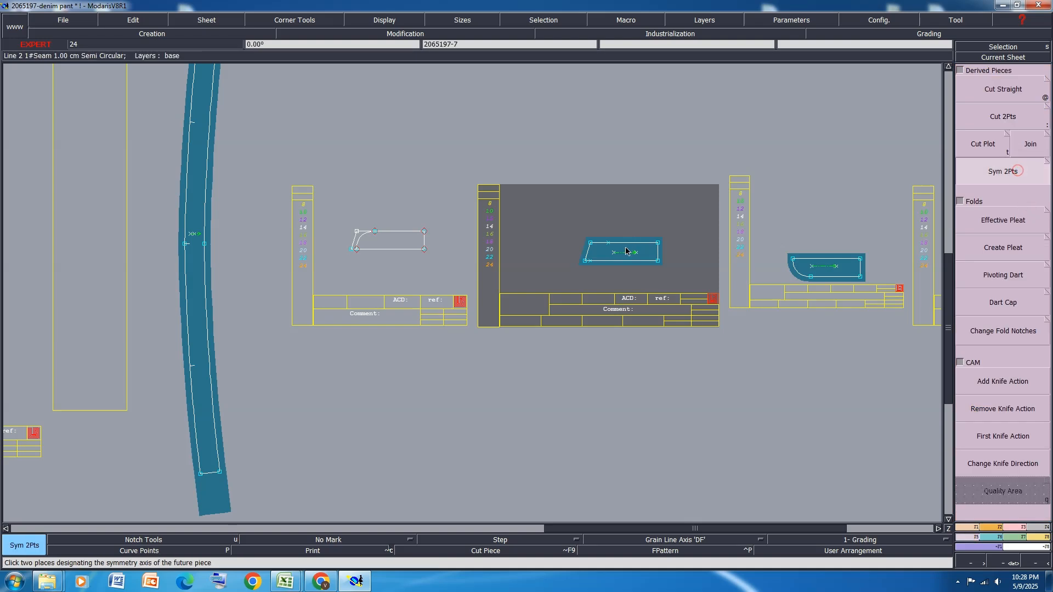
click(590, 243)
click(659, 243)
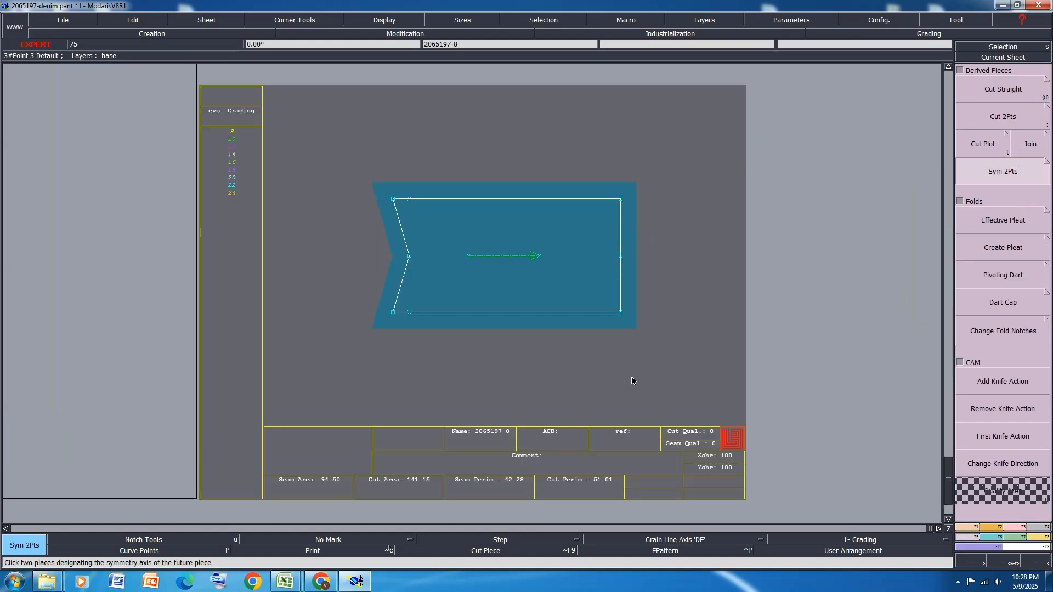
Delete the original half sheet 2065197-7 and rearrange all sheets on the desk
key(j)
click(685, 321)
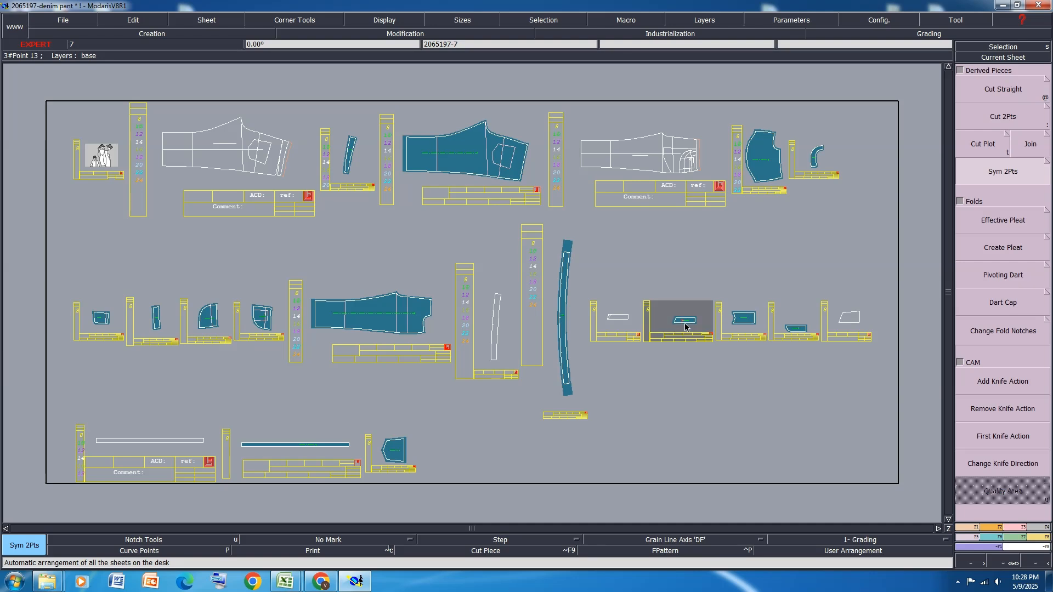
key(Delete)
click(685, 320)
key(j)
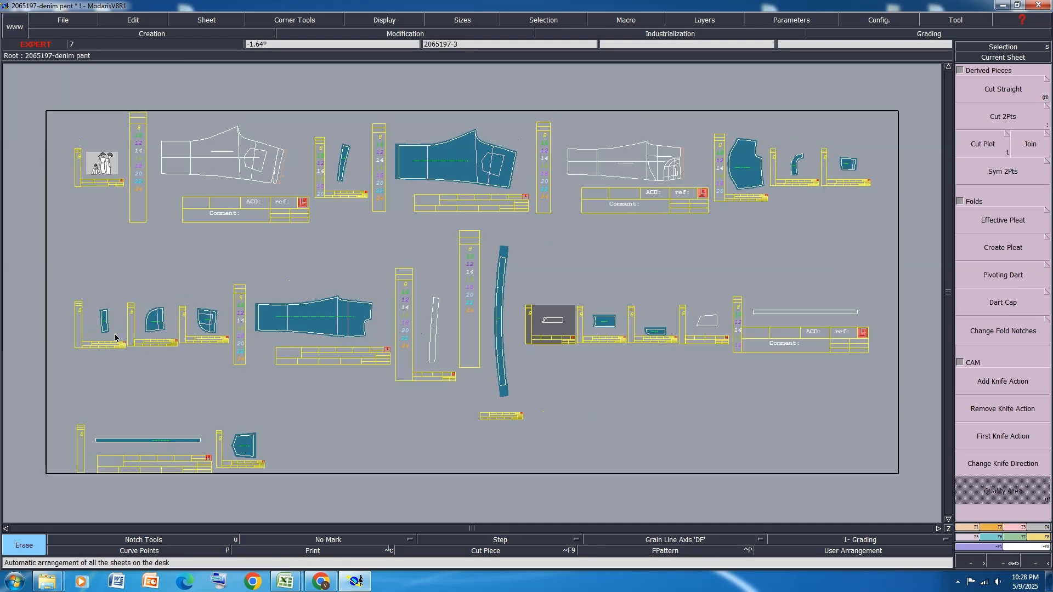
Try to extract the narrow strip beside the inner line of coin pocket piece 2065197-4
click(864, 164)
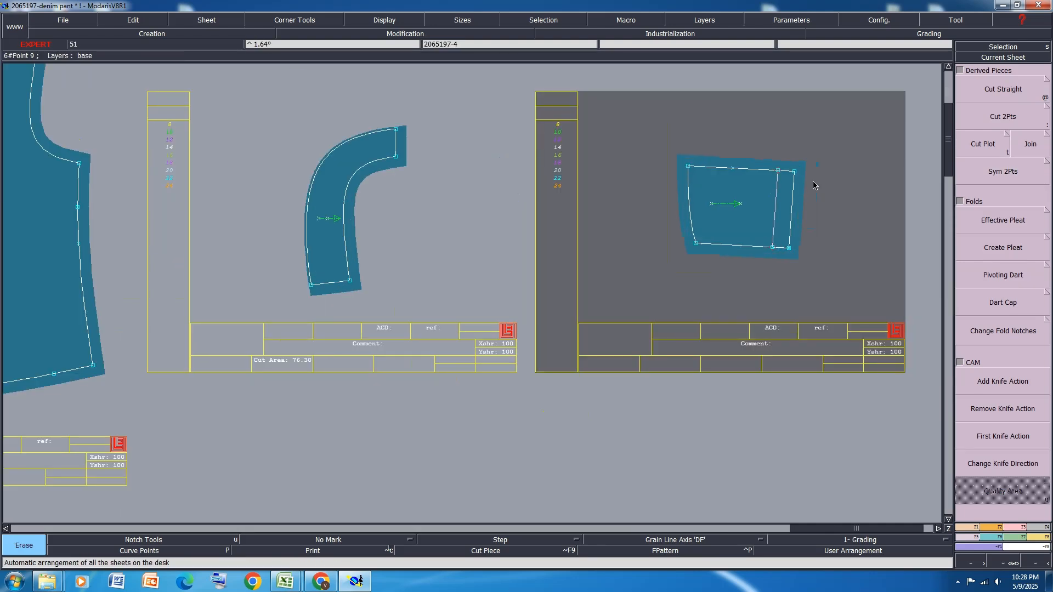
key(x)
click(783, 208)
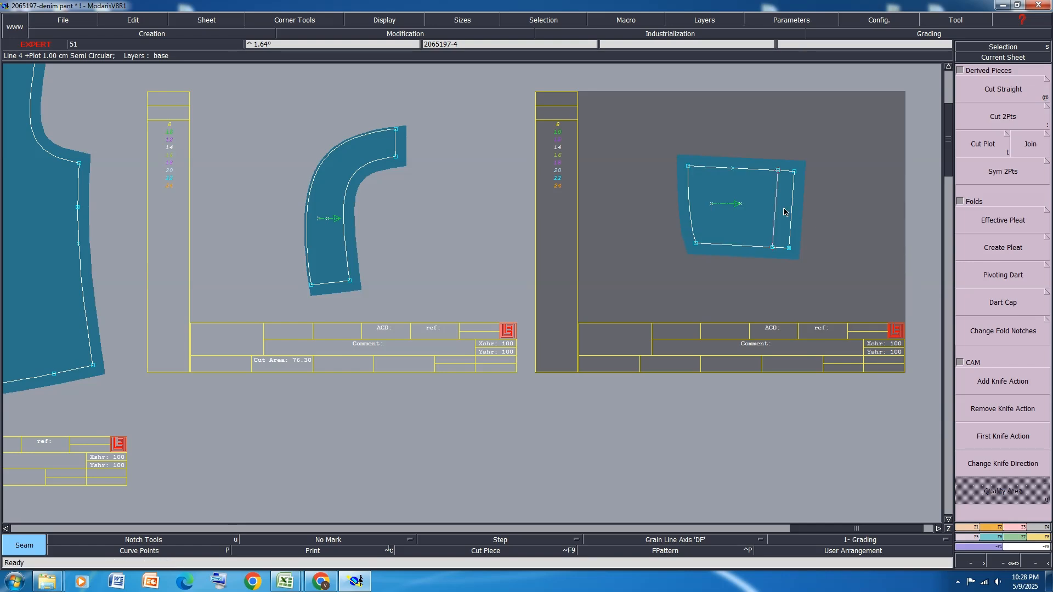
Reshape the inner line on coin pocket piece 2065197-4 so its lower end extends slightly past the bottom edge
scroll(787, 189, up, 5)
scroll(755, 167, up, 1)
key(l)
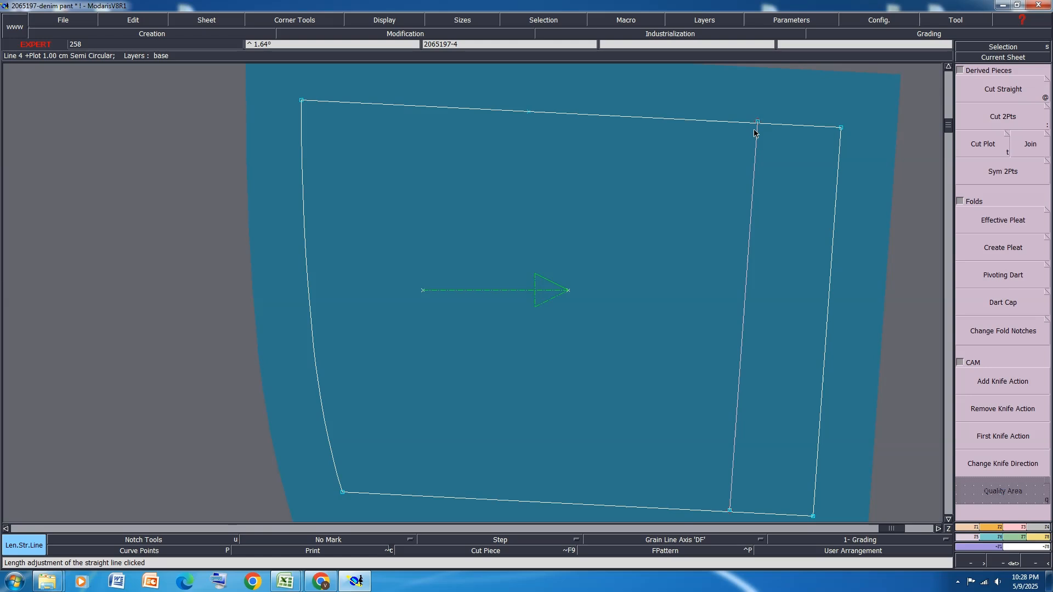
scroll(756, 156, down, 1)
scroll(756, 344, up, 3)
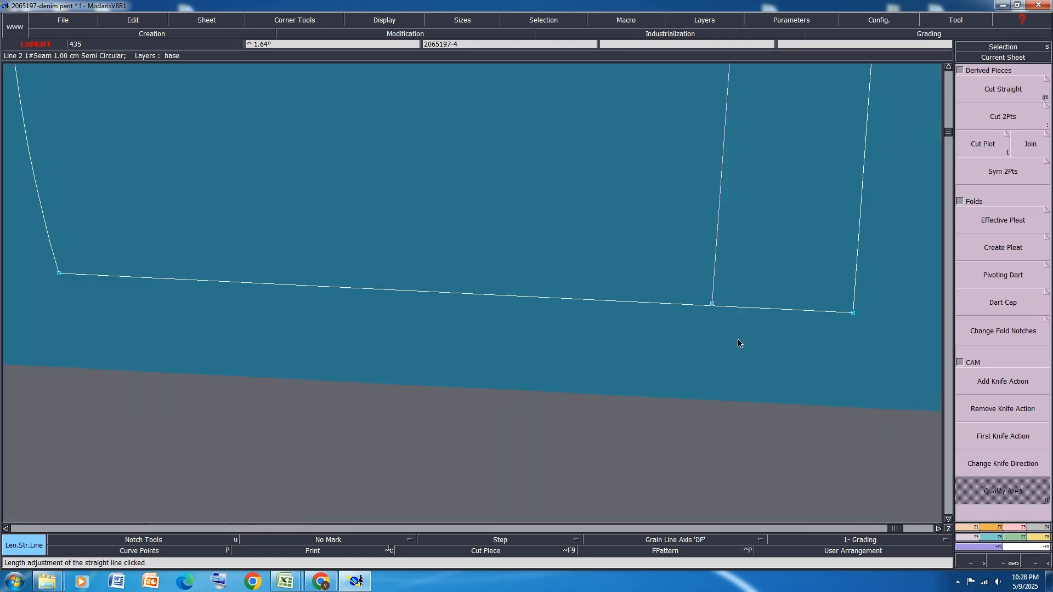
key(r)
click(712, 303)
click(711, 311)
scroll(717, 351, down, 2)
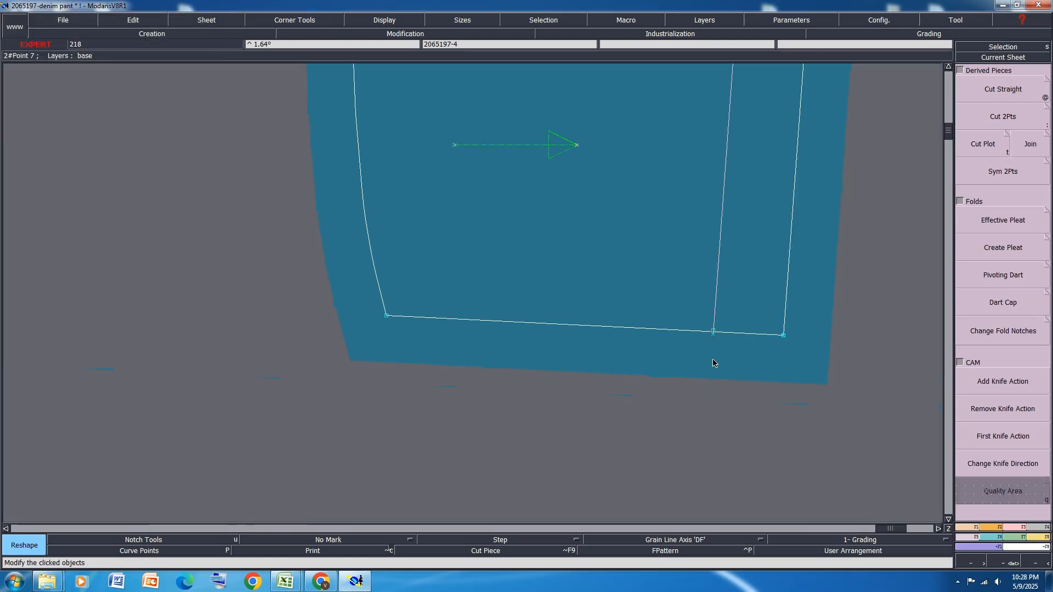
scroll(717, 334, up, 4)
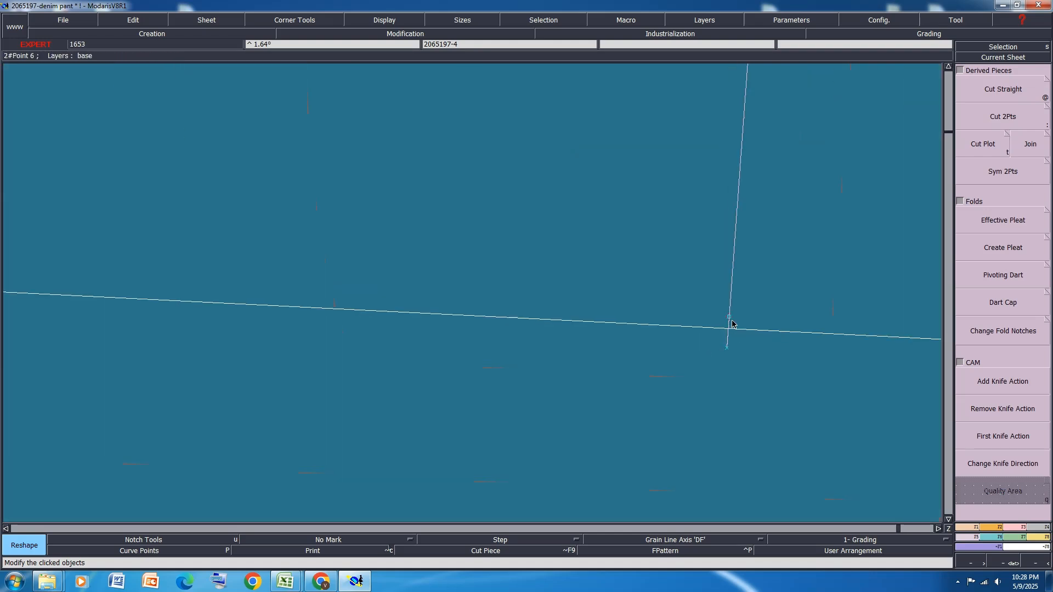
scroll(672, 348, down, 5)
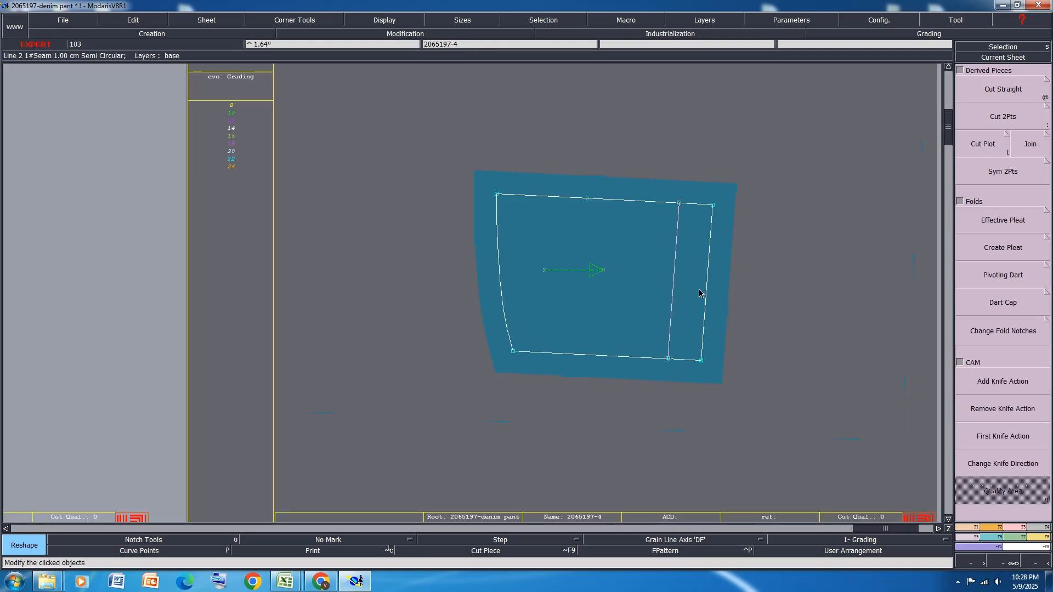
Extract the narrow strip and the main area of coin pocket 2065197-4 as separate pieces, and rearrange the sheets
key(x)
click(699, 290)
right_click(700, 291)
click(606, 300)
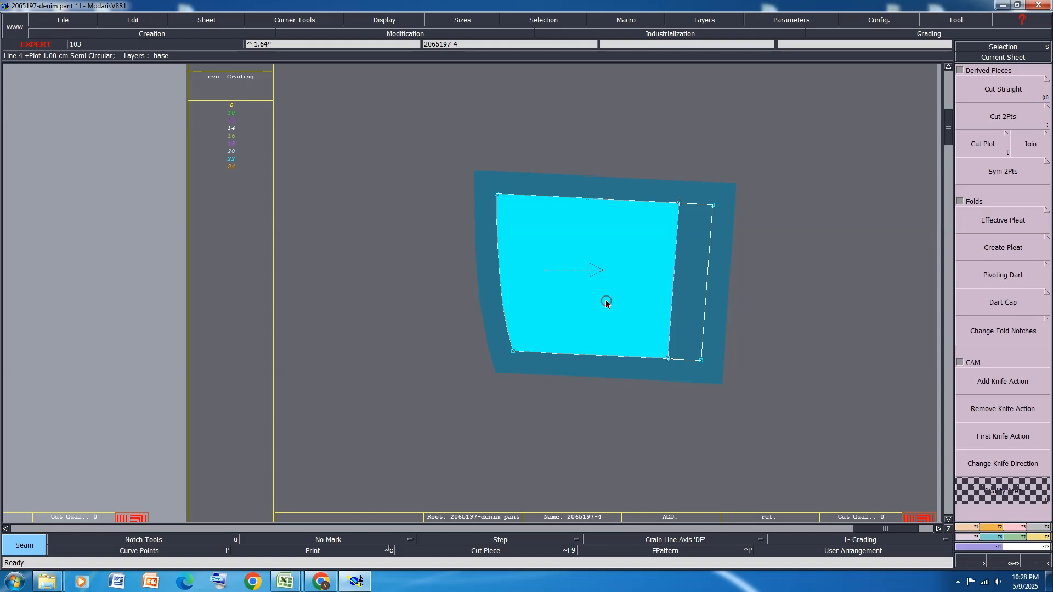
right_click(606, 300)
key(j)
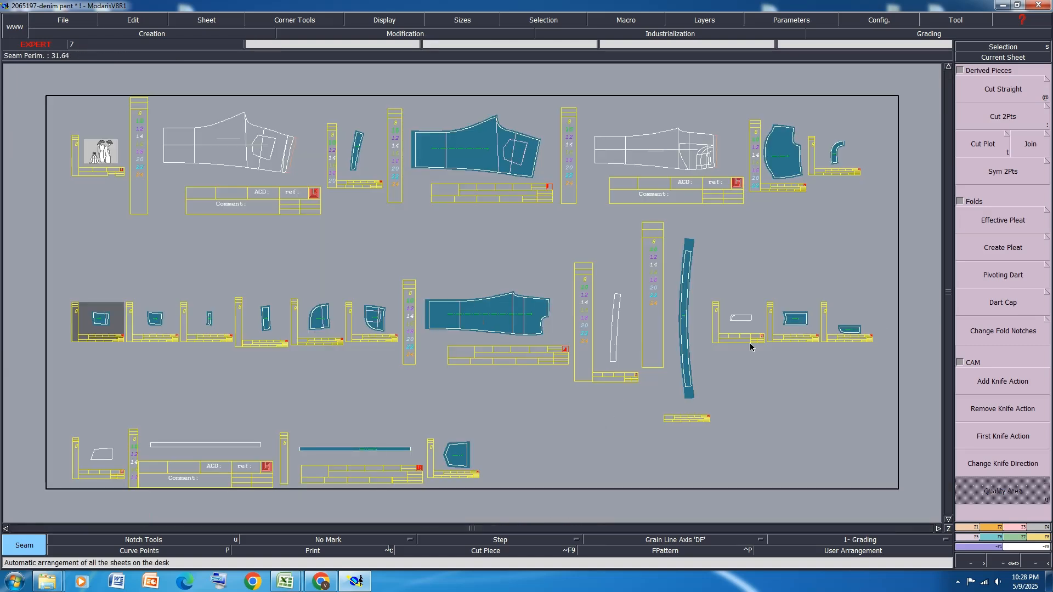
Delete the line seam values from the upper, lower and strip-side edges of the original coin pocket piece 2065197-4
scroll(261, 320, up, 2)
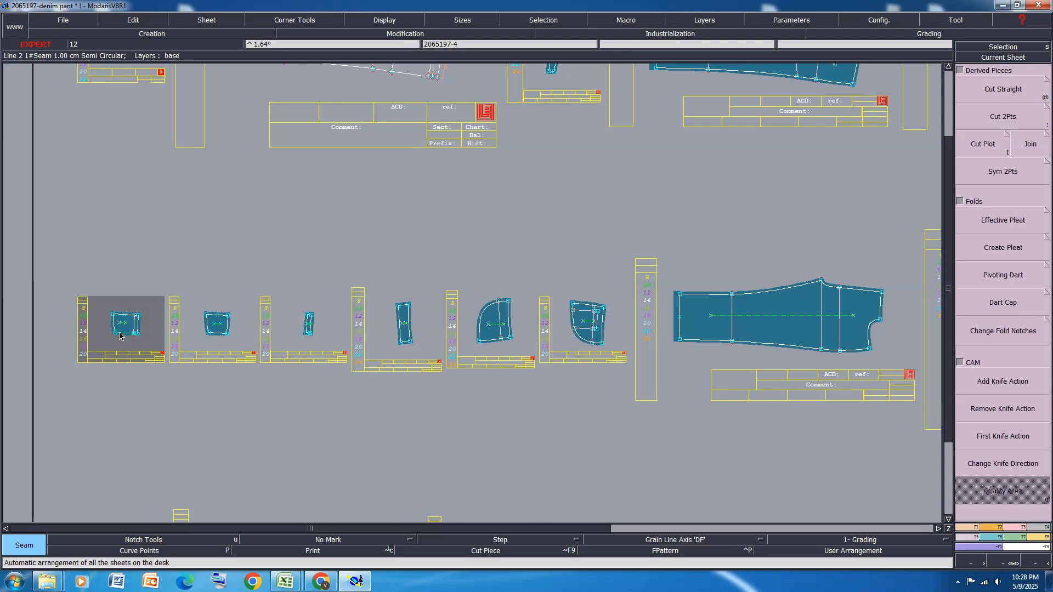
click(120, 335)
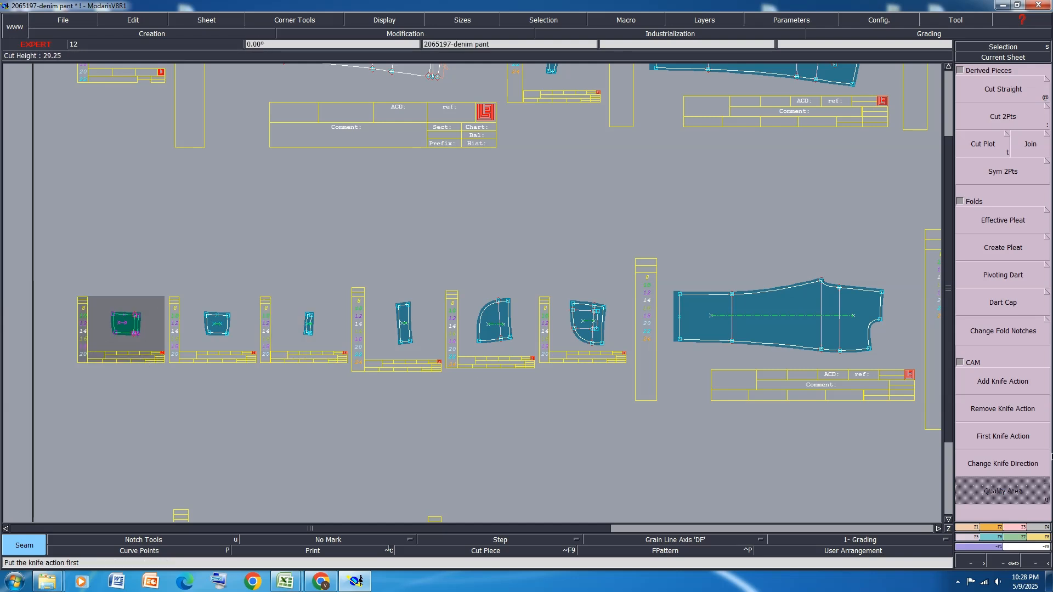
click(1024, 529)
click(994, 101)
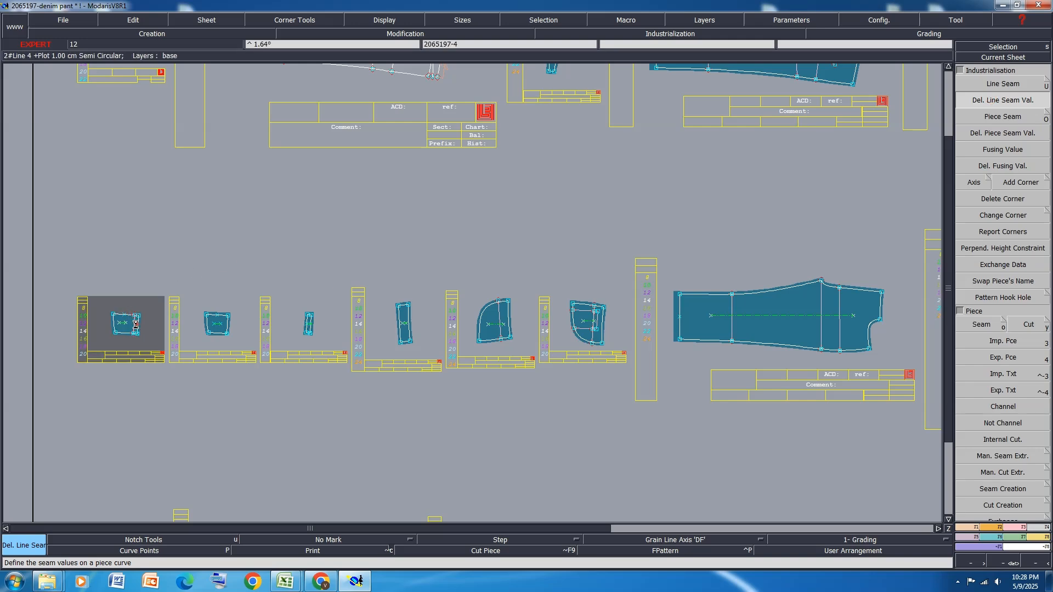
scroll(123, 337, up, 4)
scroll(129, 344, down, 1)
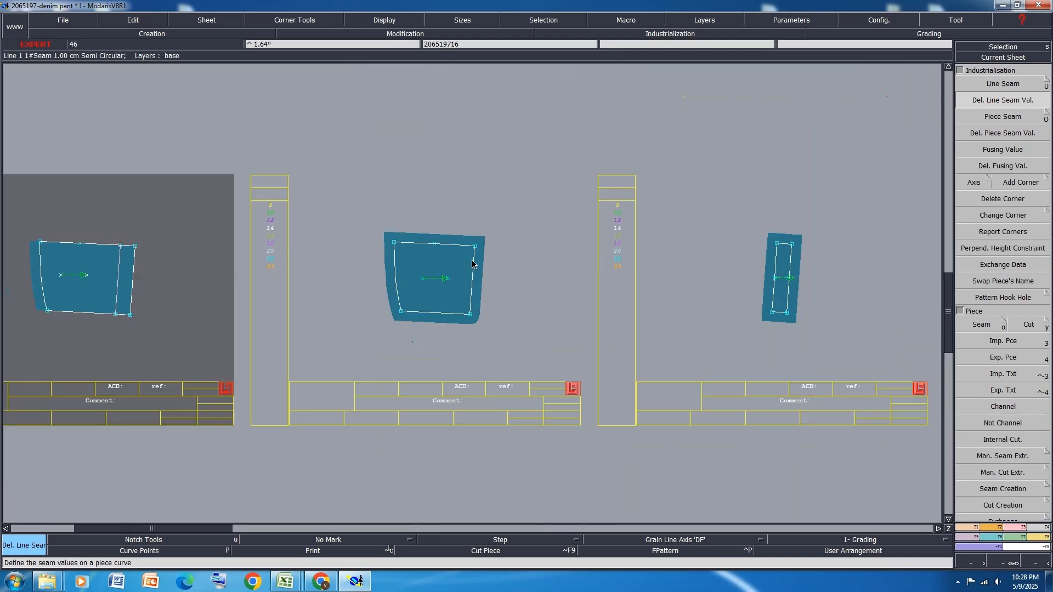
Delete the stray end point overshooting the lower corner of extracted pocket piece 206519716
scroll(471, 307, up, 2)
scroll(470, 318, up, 4)
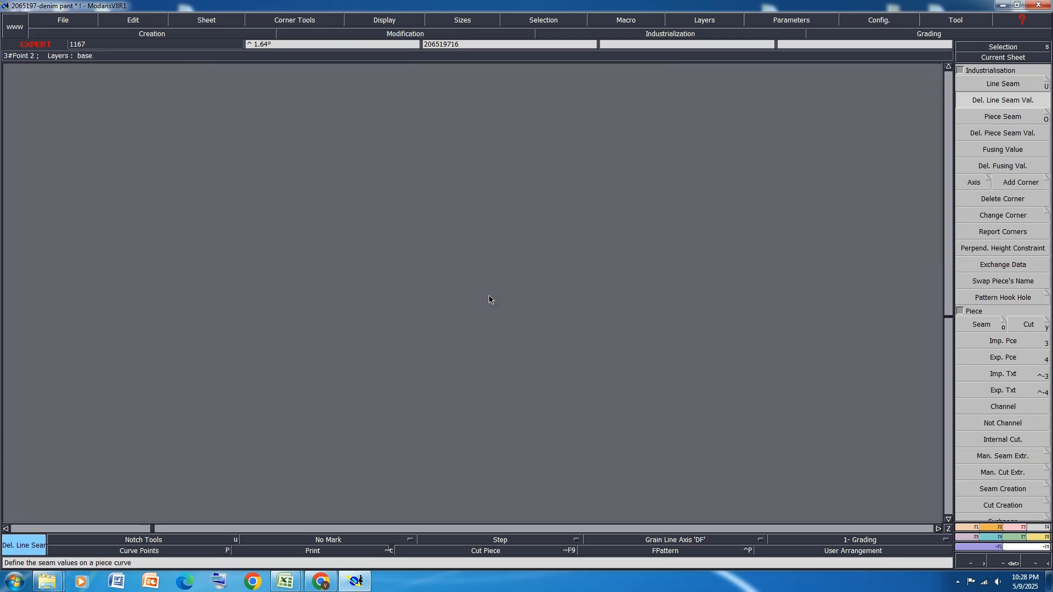
key(Delete)
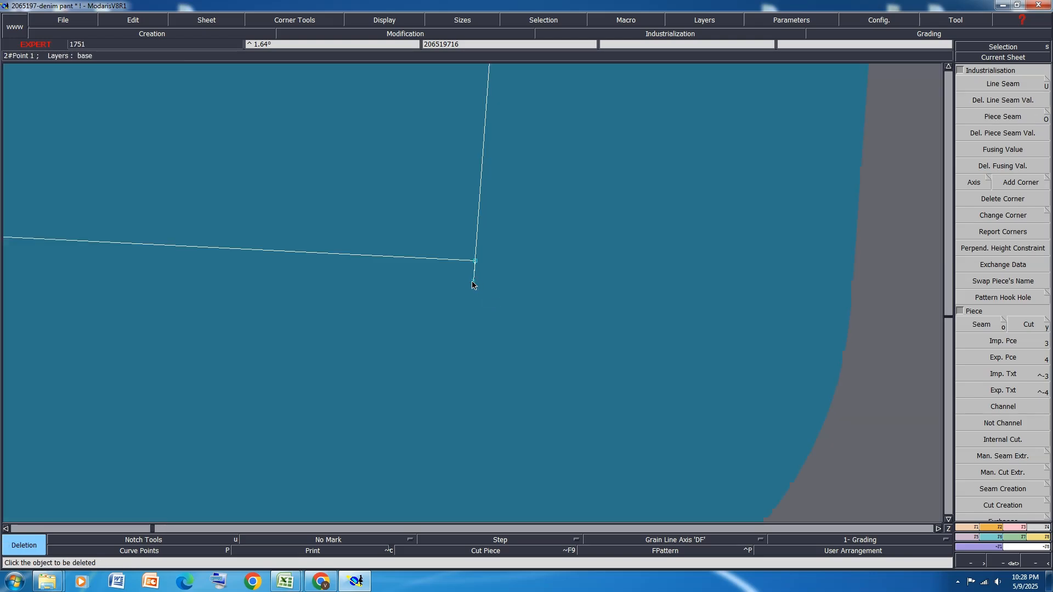
scroll(483, 291, down, 8)
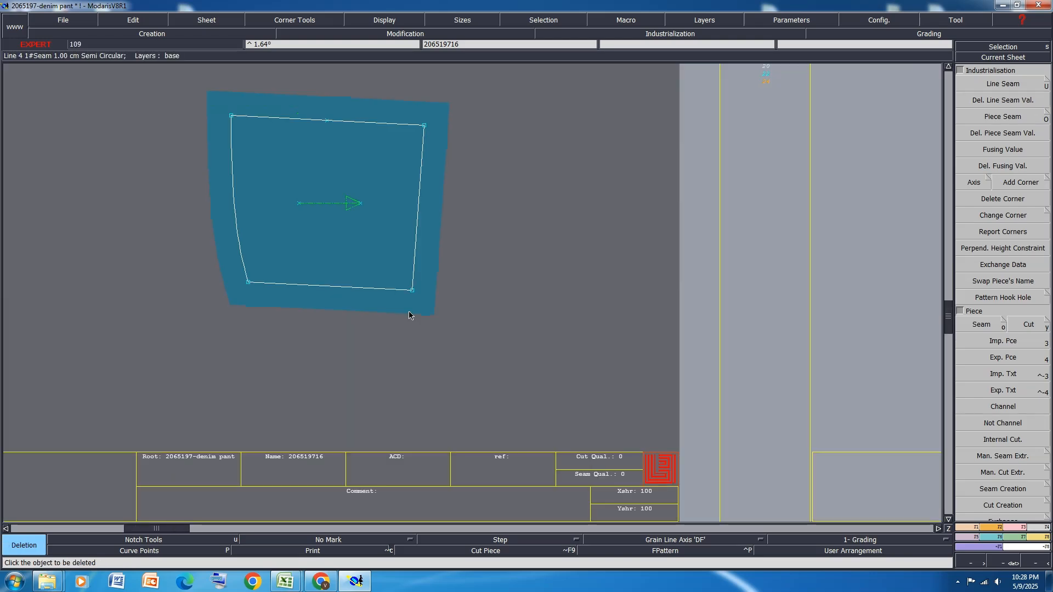
Rotate the extracted strip 2065197-7 with Rotation 2pts so that its long edge is horizontal
scroll(595, 283, up, 3)
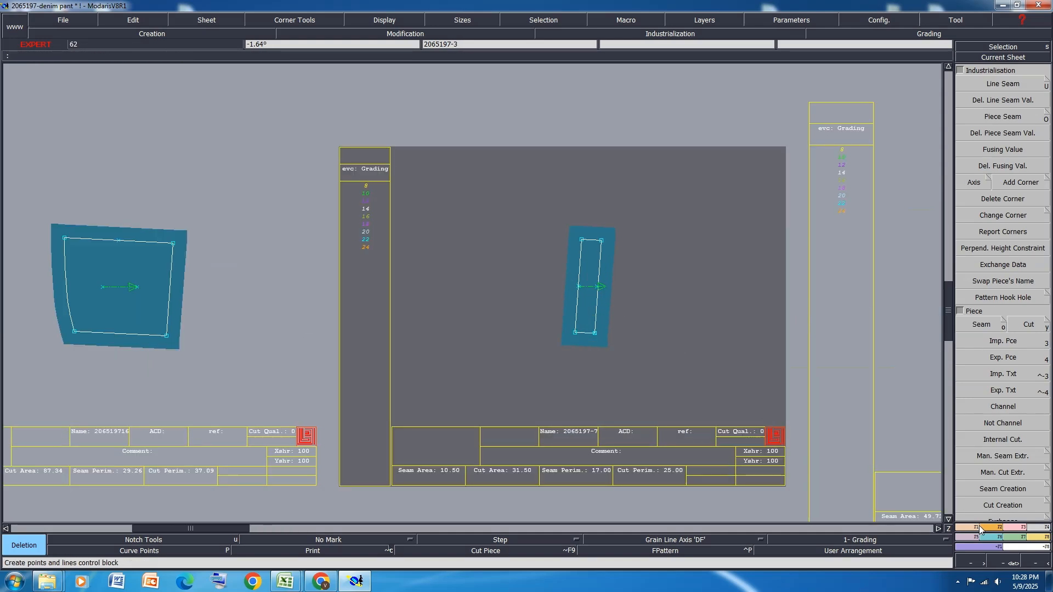
click(987, 531)
click(1003, 367)
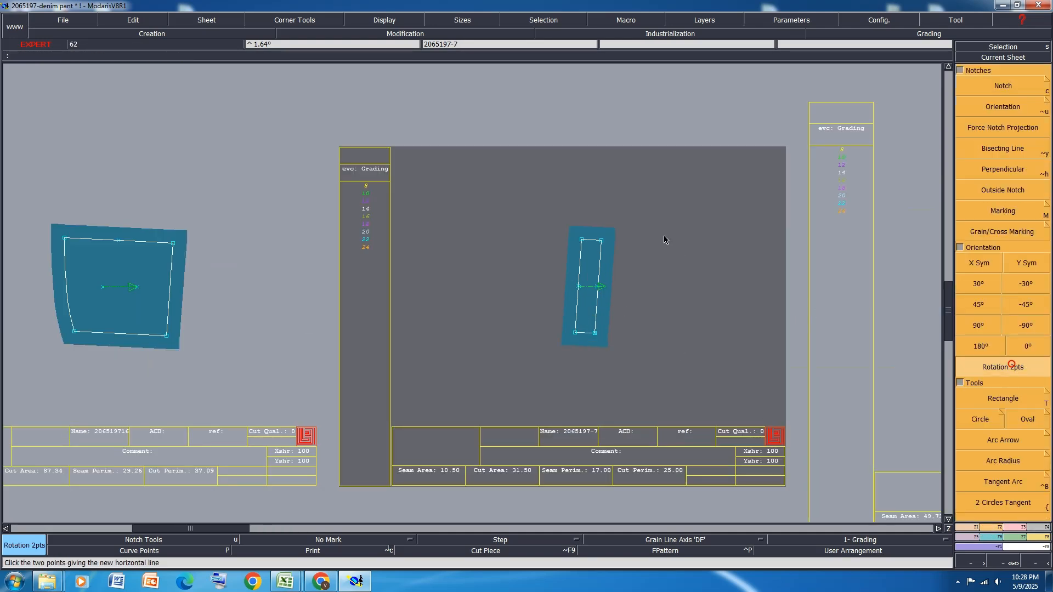
click(582, 240)
click(575, 333)
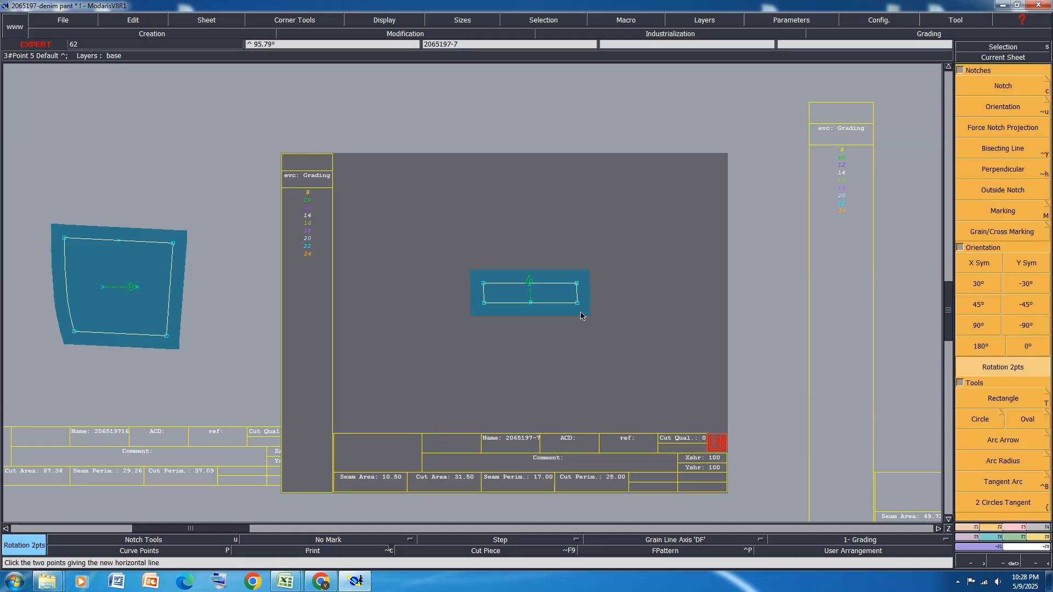
Mirror strip 2065197-7 about its upper long edge with Sym 2Pts to derive the full-width coin pocket facing piece
click(1022, 527)
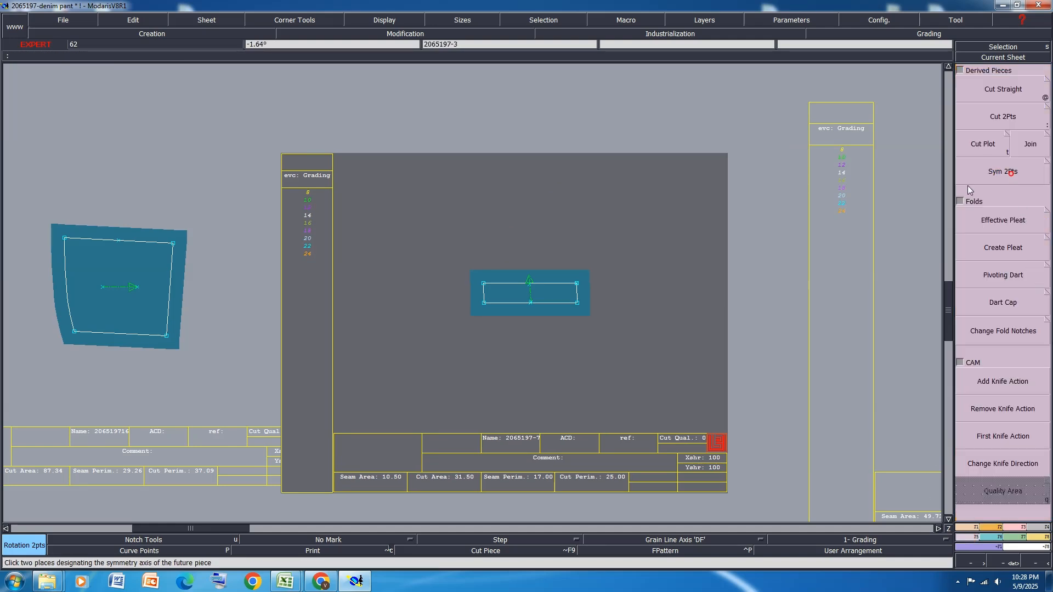
click(1003, 171)
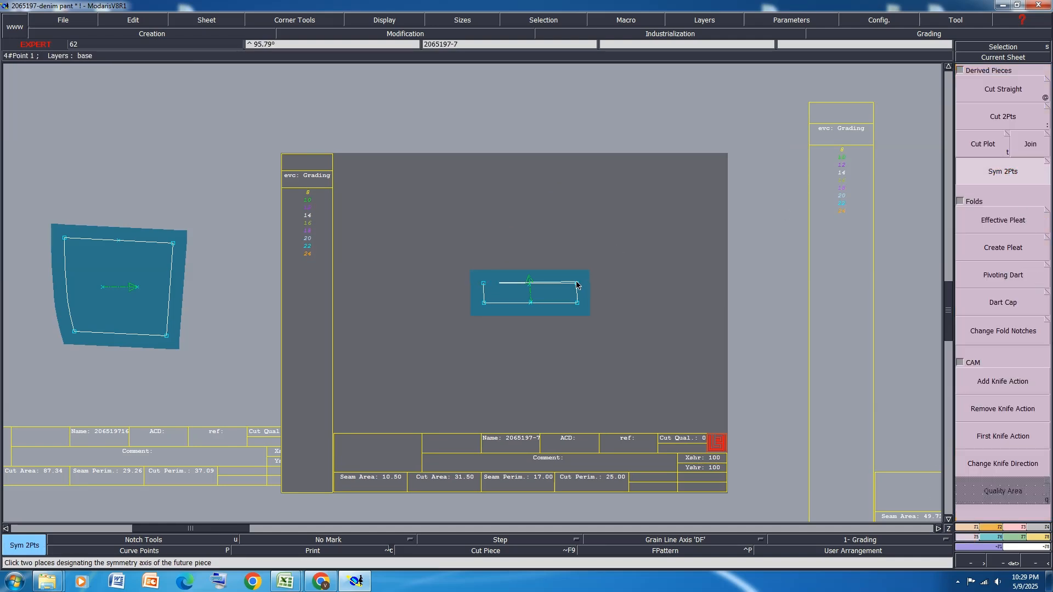
scroll(522, 276, up, 5)
scroll(523, 278, up, 9)
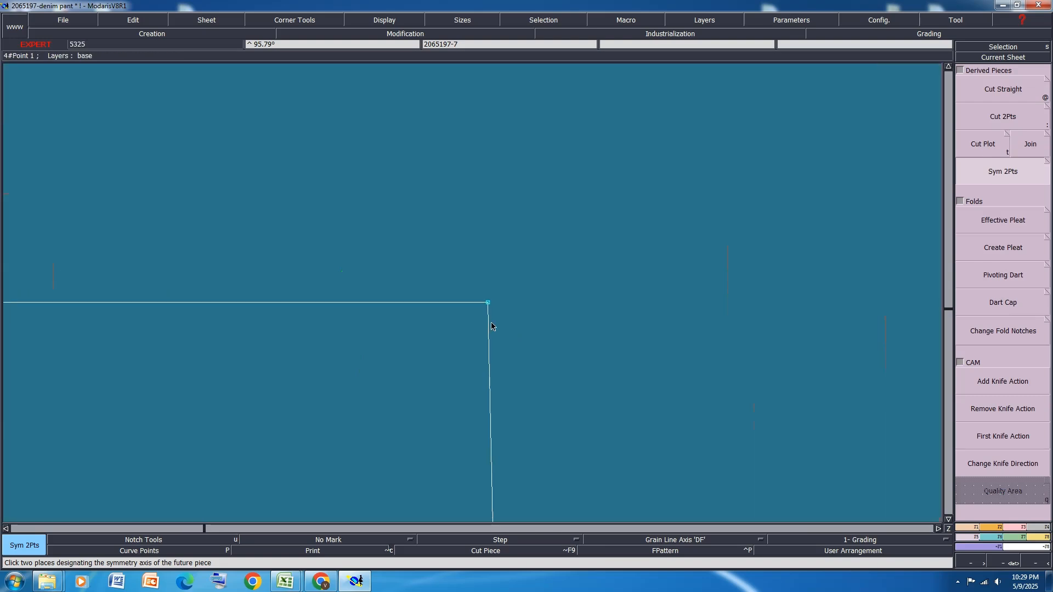
scroll(589, 282, down, 10)
scroll(331, 346, up, 4)
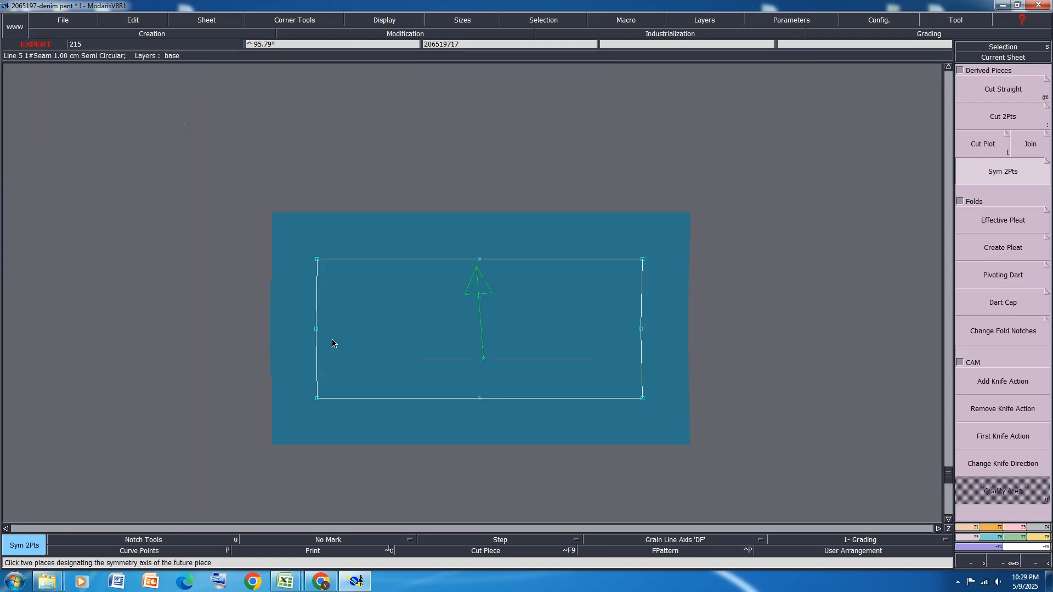
Draw a straight fold line across the mirrored facing piece 206519717 between the midpoints of its two short sides
key(d)
click(316, 329)
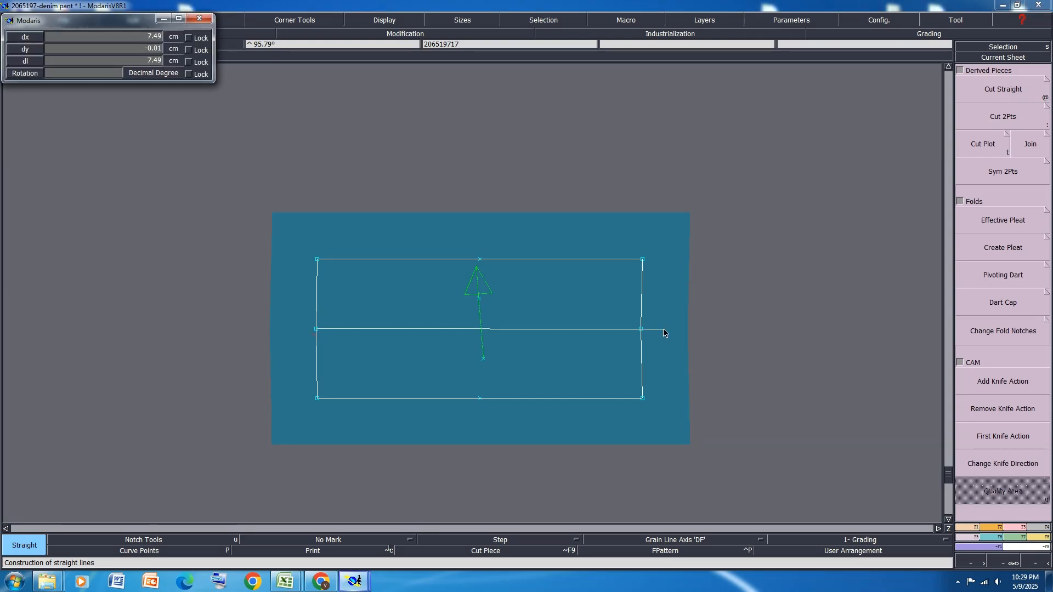
click(642, 328)
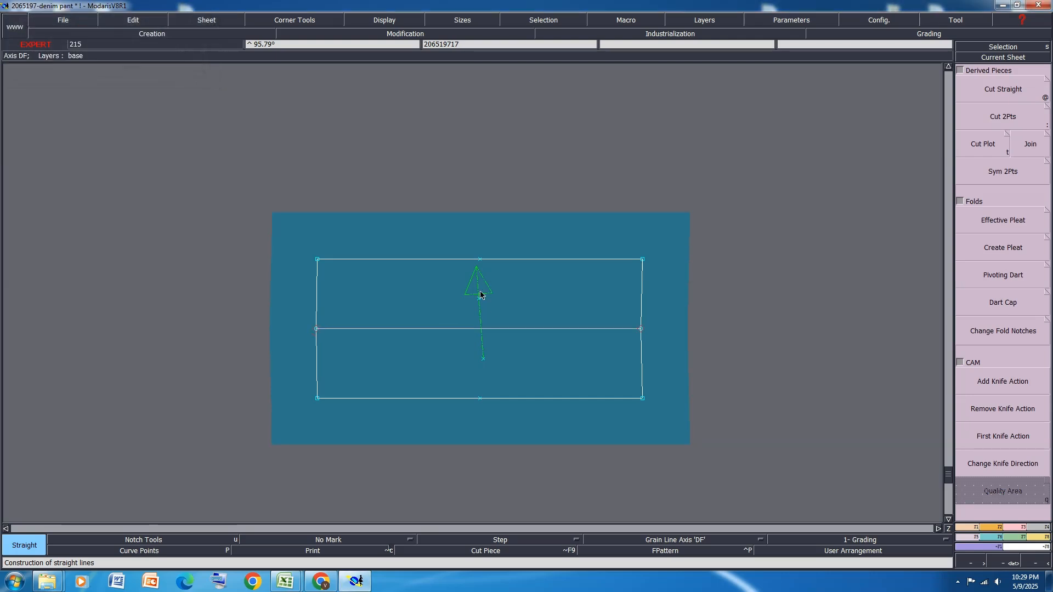
Align the facing piece's grain line vertically with Ali 2Pts, and rotate the piece with Rotation 2pts so that the grain line is horizontal
key(6)
click(482, 358)
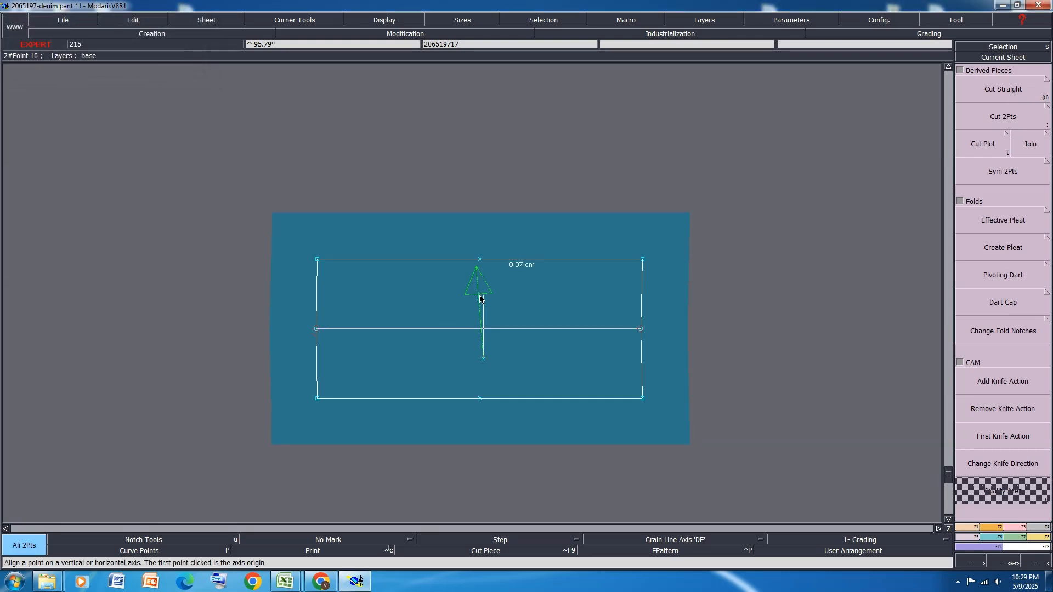
click(479, 299)
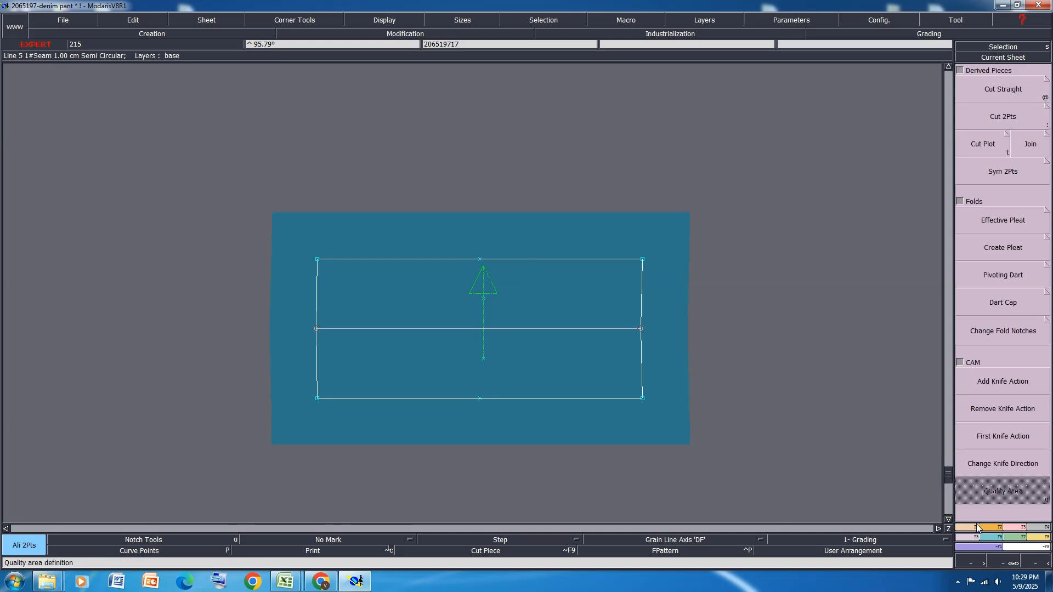
click(996, 537)
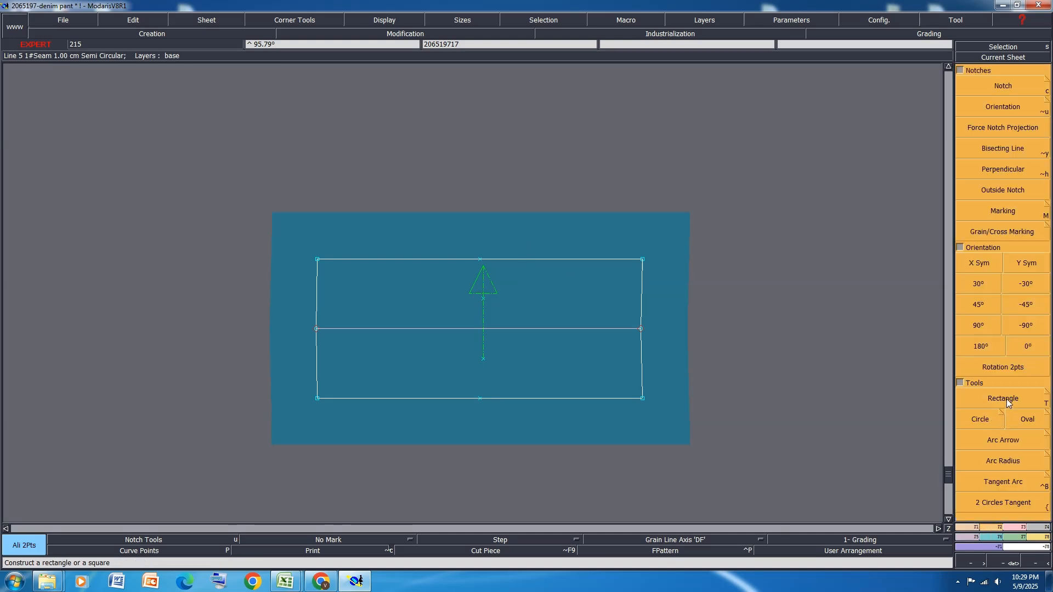
click(1013, 371)
click(484, 358)
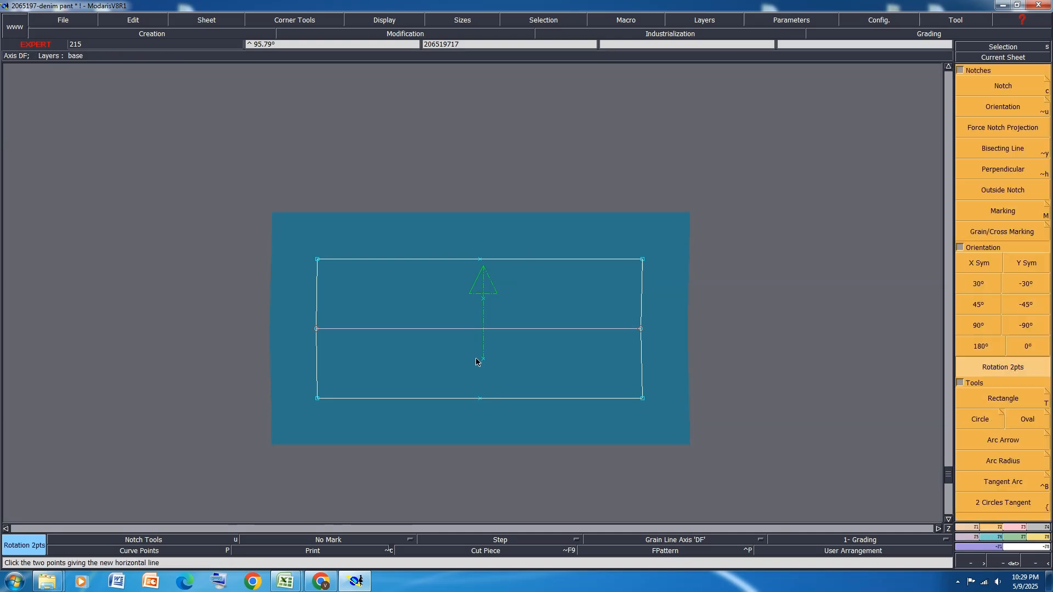
click(483, 267)
Rearrange all sheets on the desk and save the model despite the detected anomalies
key(8)
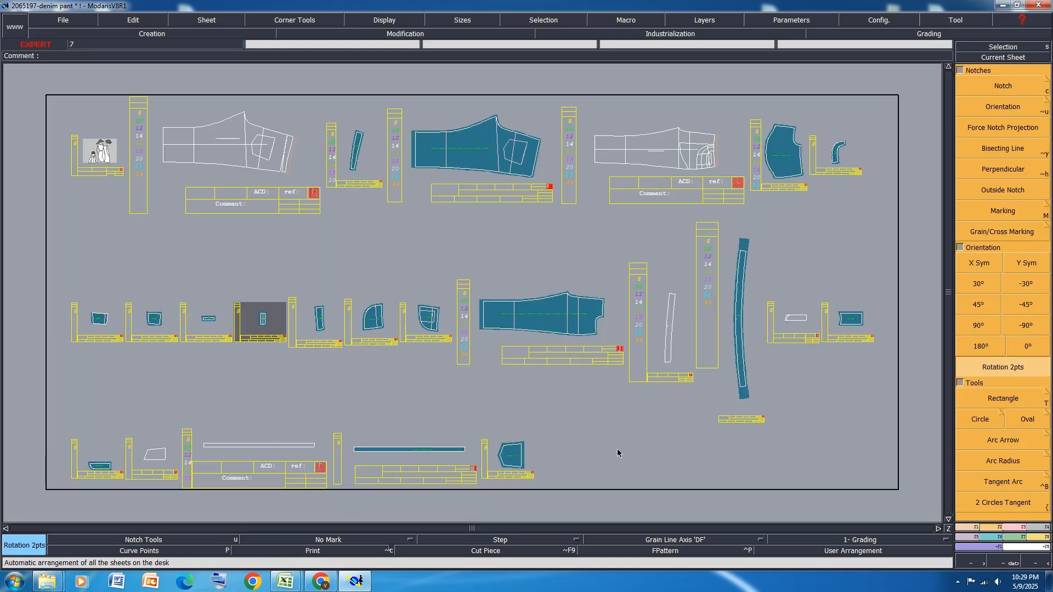
key(ctrl+s)
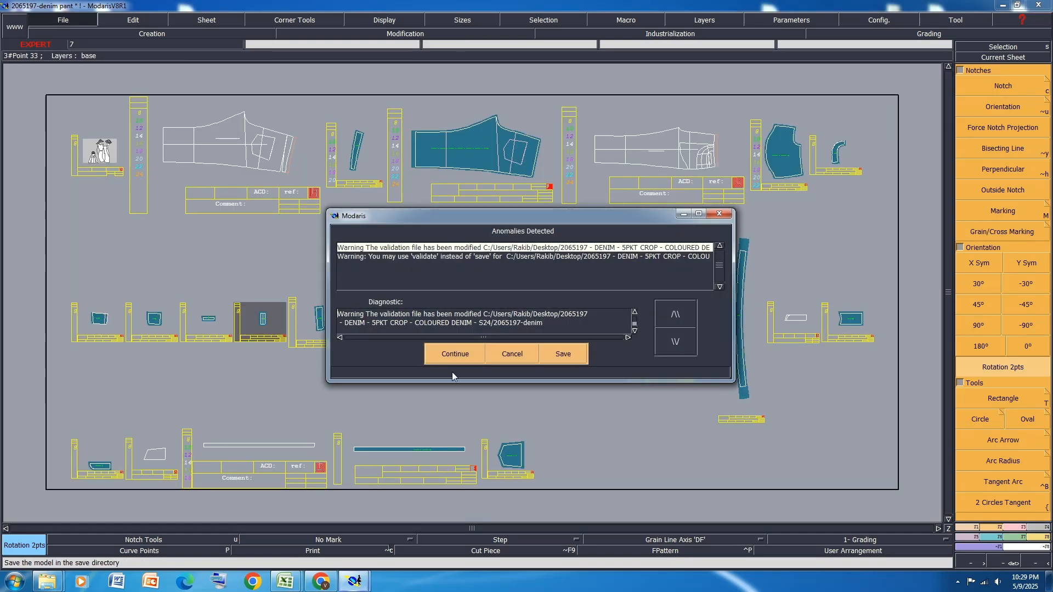
click(455, 354)
Open the comment of the narrow curved piece 206519711 for editing
scroll(400, 133, up, 5)
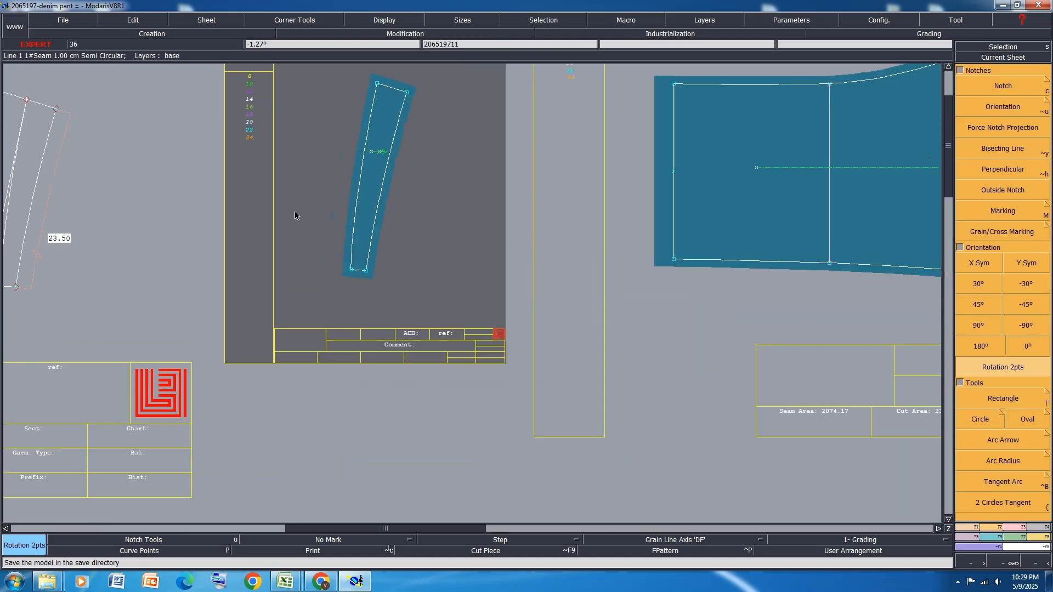
click(422, 348)
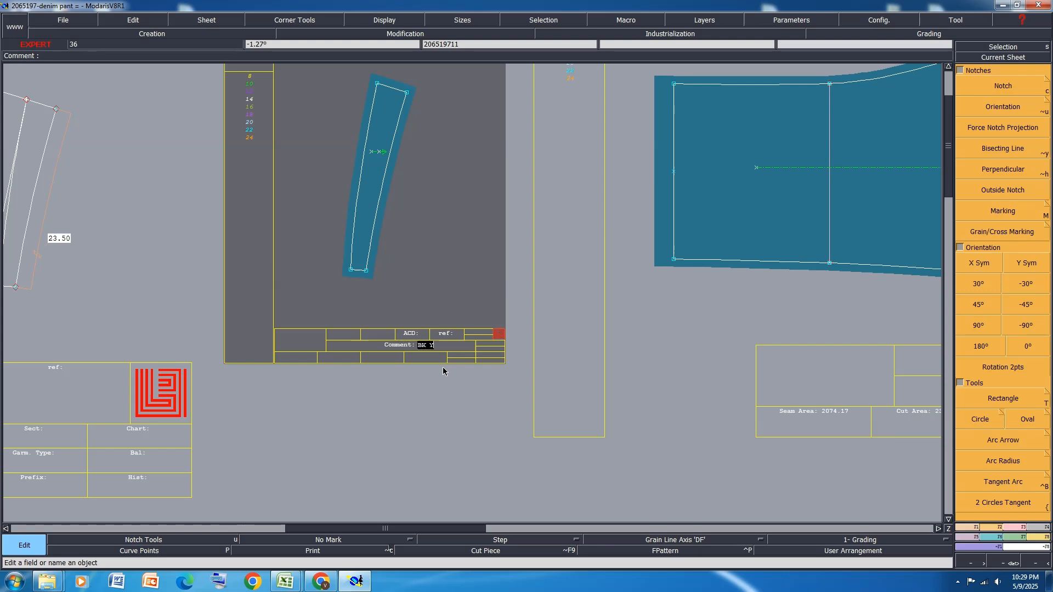
Set the comment of the narrow curved piece 206519711 to BK YOKE 1X2
text(BK YOKE 1X2)
key(Return)
key(Page_Down)
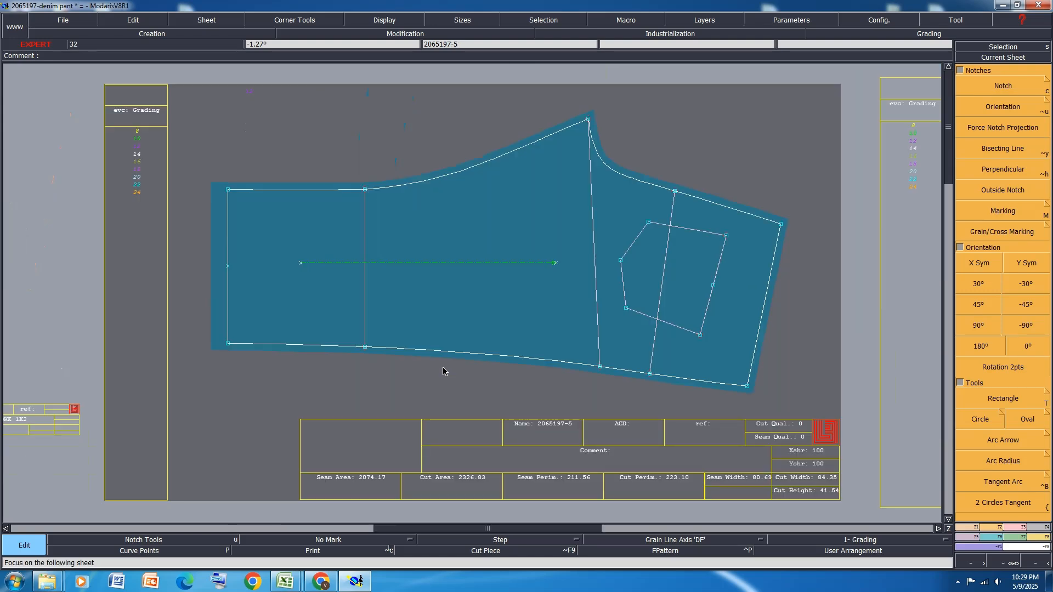
key(b)
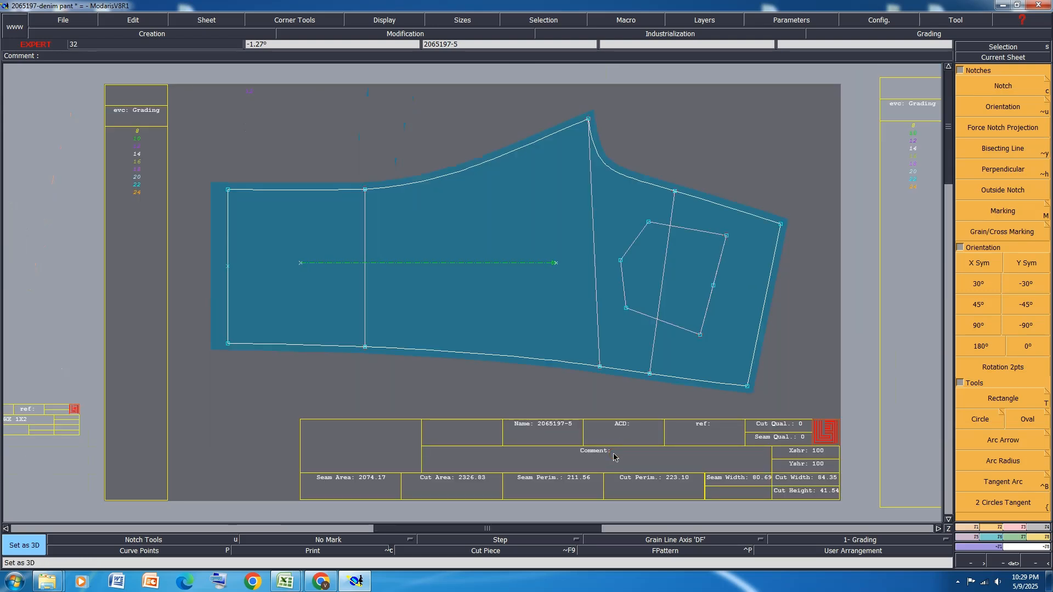
key(shift+a)
key(shift+c)
key(shift+k)
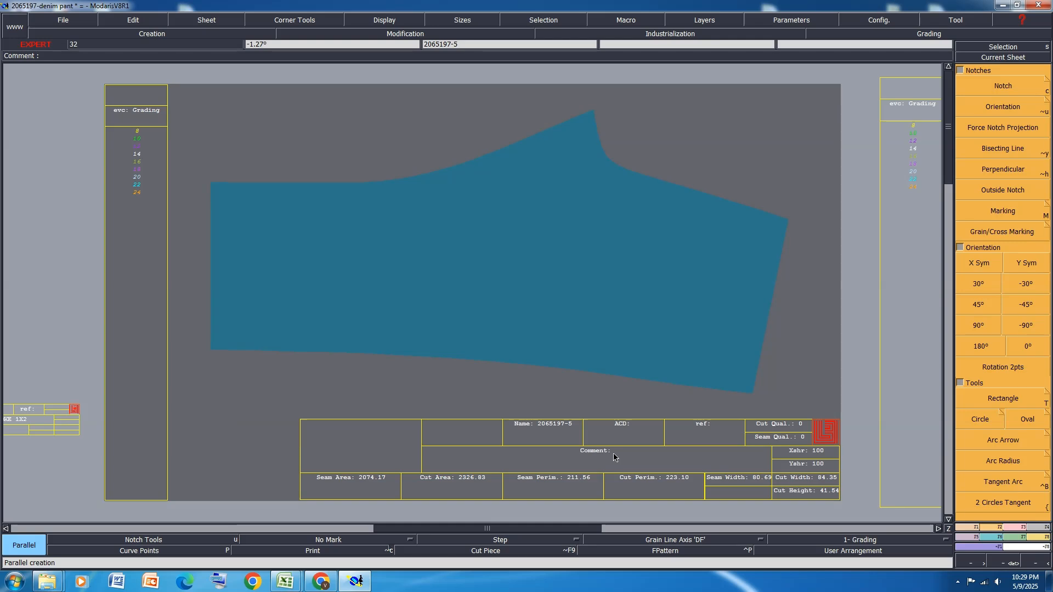
key(space)
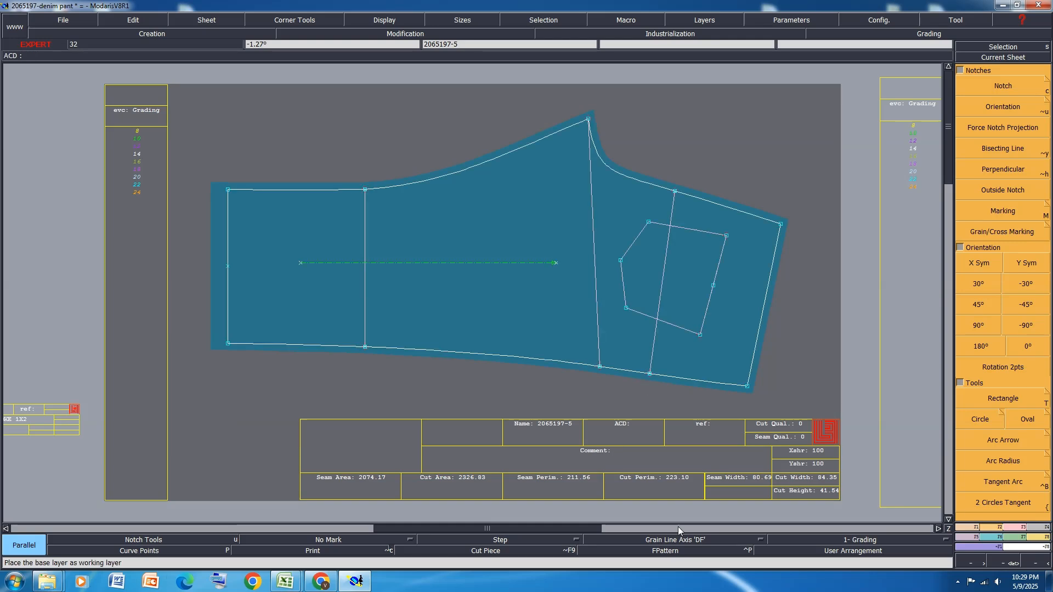
Enter the comment for the large back leg piece 2065197-5
key(e)
click(616, 454)
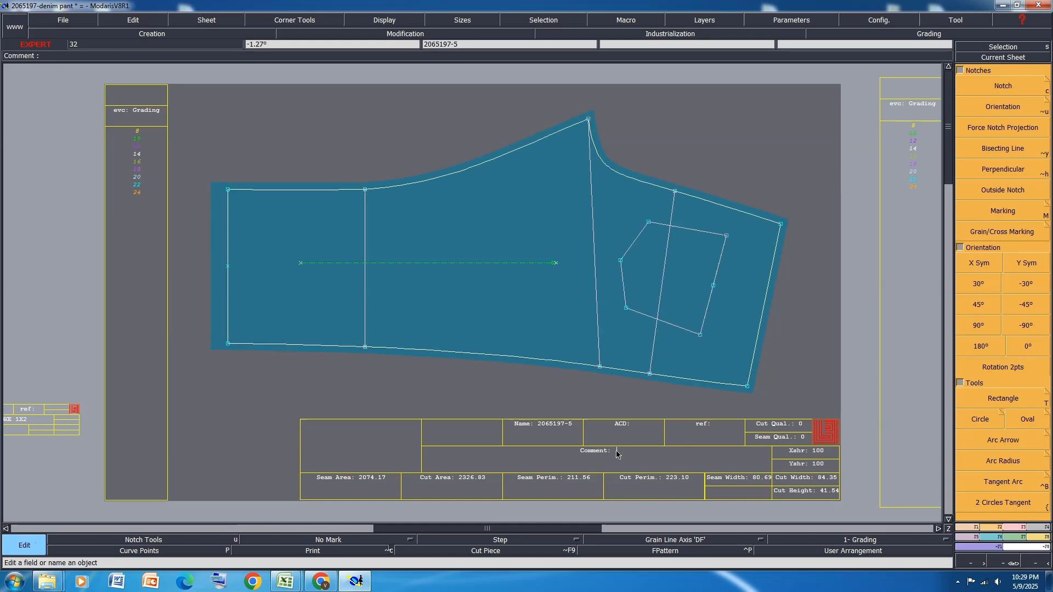
text(RK 1X2)
key(Return)
key(Page_Down)
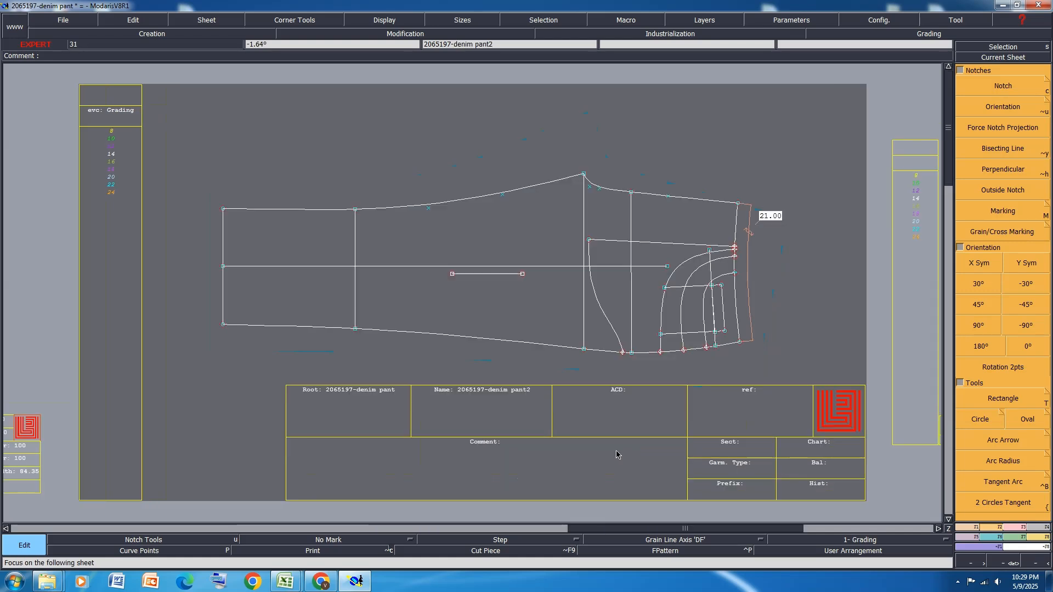
Set the comment of the pocket bag piece 206519715 to PKTIN 1X2 and of the curved piece 206519712 to FACING 1X2
key(Page_Down)
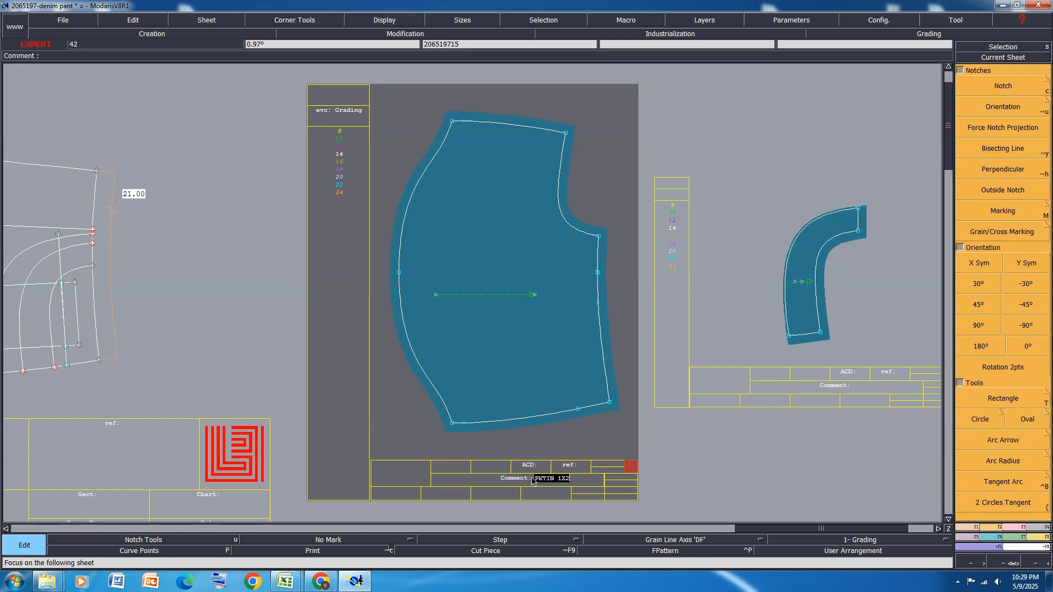
key(Return)
key(Page_Down)
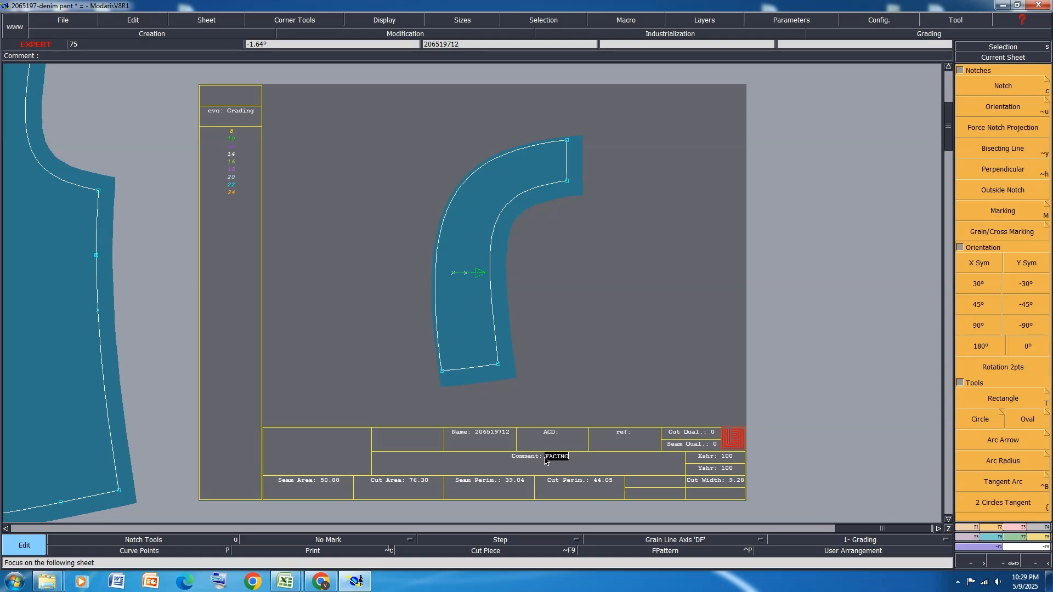
text(2)
key(Return)
key(Page_Down)
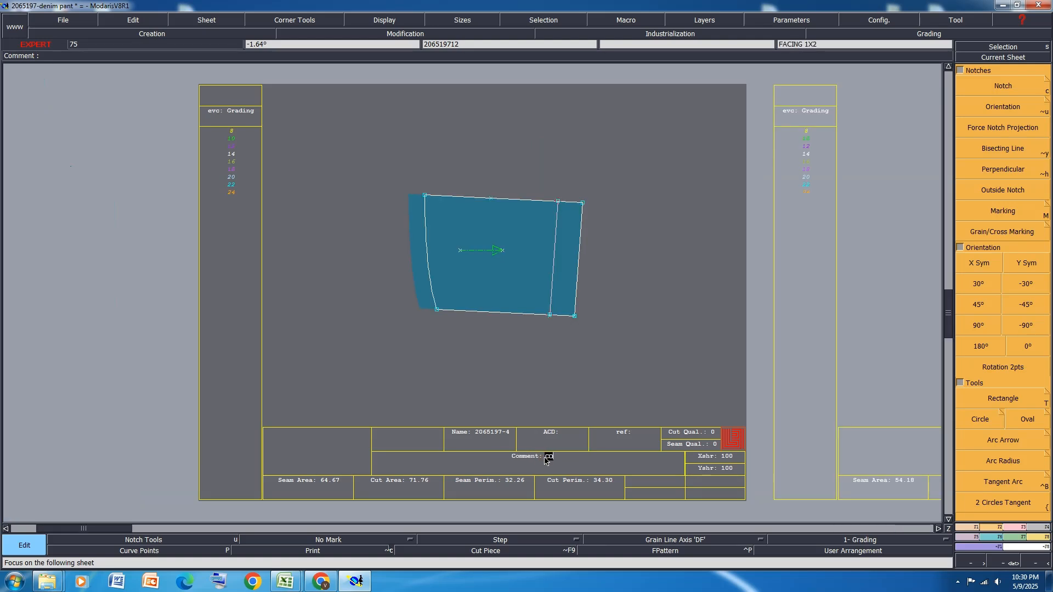
Set the comment of the coin pocket piece 2065197-4 to COIN PKT FIN
click(544, 461)
text(COIN PKT FIN)
key(Return)
key(Page_Down)
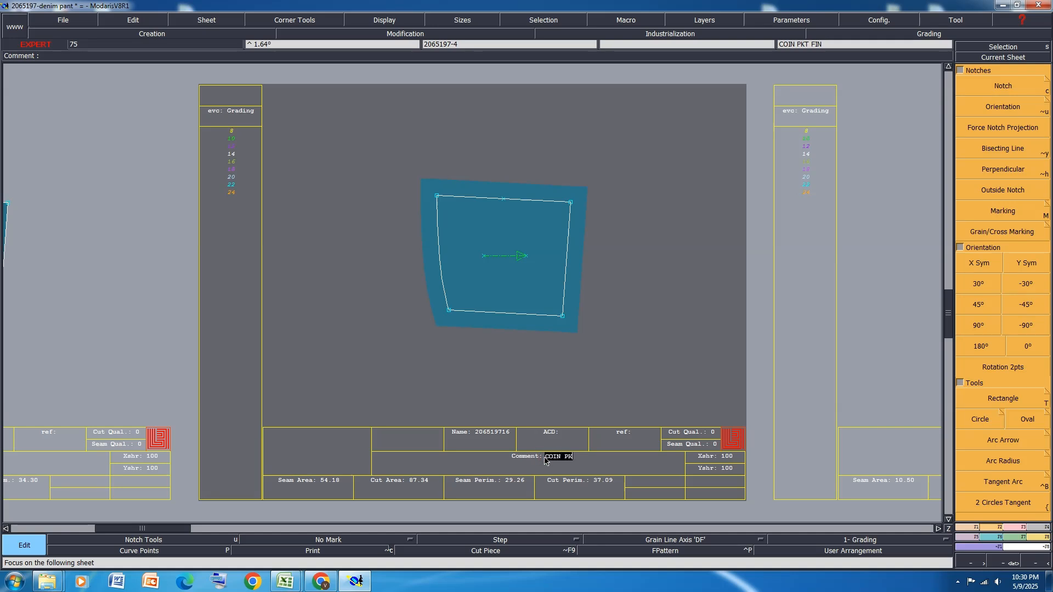
Set the comment of the coin pocket piece 206519716 to COIN PKT 1X1
click(545, 459)
text(COIN PKT 1ST)
key(Return)
key(Page_Down)
Set the comment of the small rectangular piece 2065197-7 to COIN PKT MOUTH 1X1
click(547, 460)
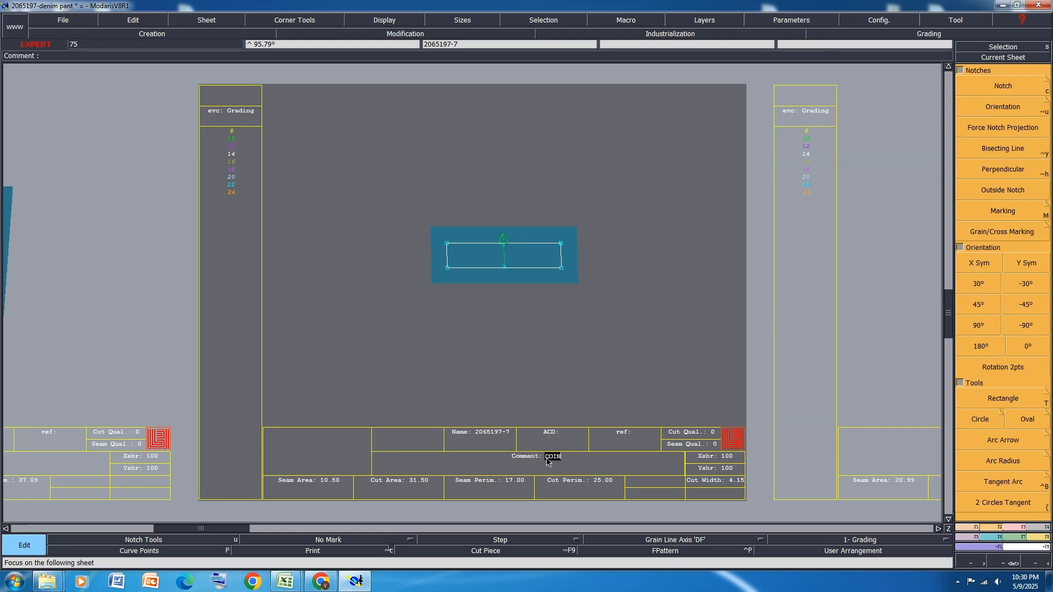
text(COIN PKT MOUT)
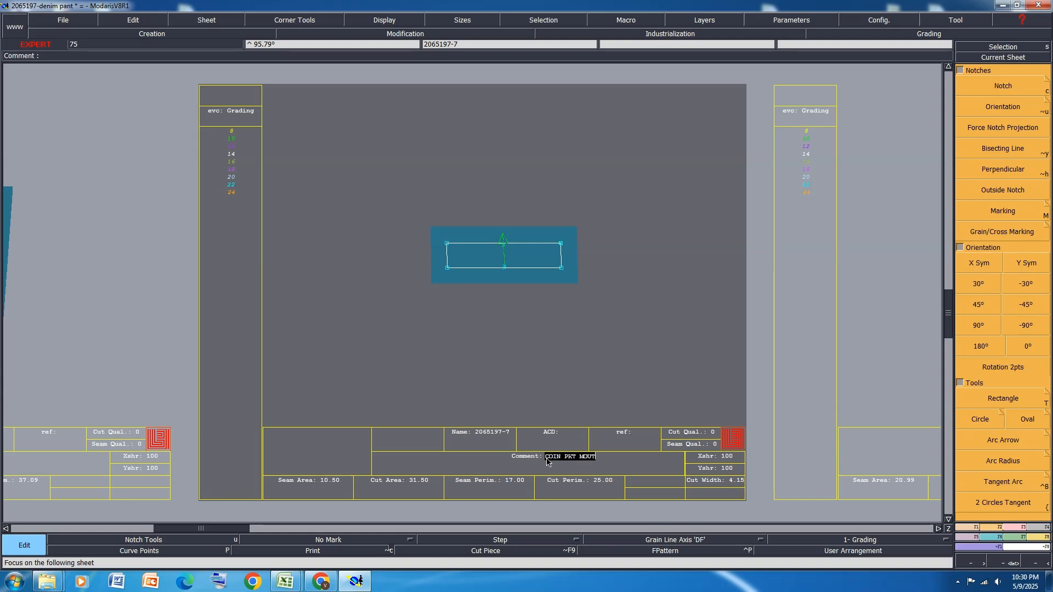
text(H 1X1)
key(Return)
key(Page_Down)
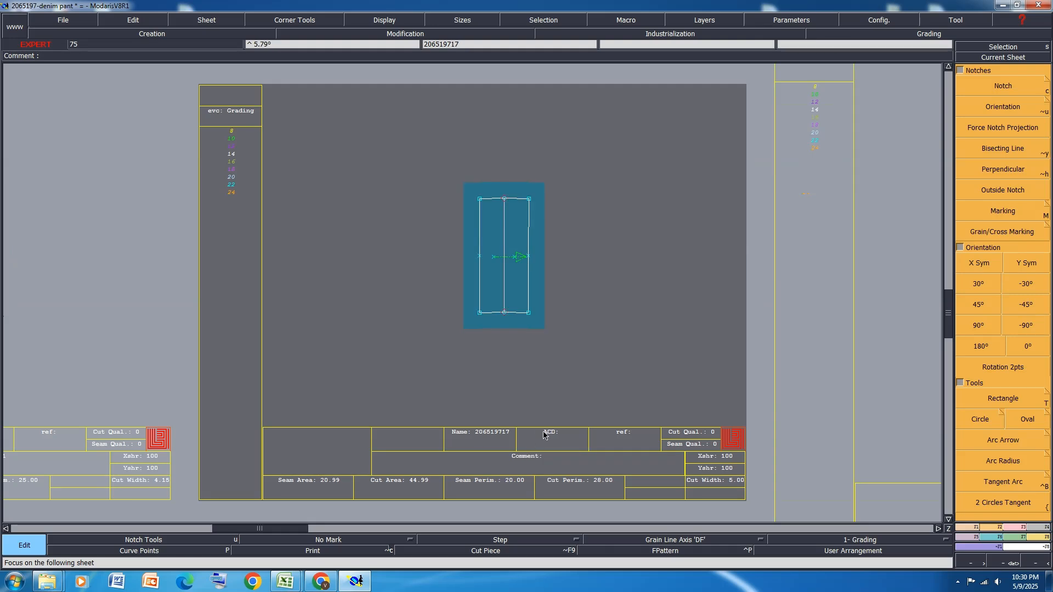
Swap the name and comment of the coin pocket mouth piece with those of the mirrored piece 206519717 using Exchange Data
scroll(545, 434, down, 5)
scroll(393, 400, up, 3)
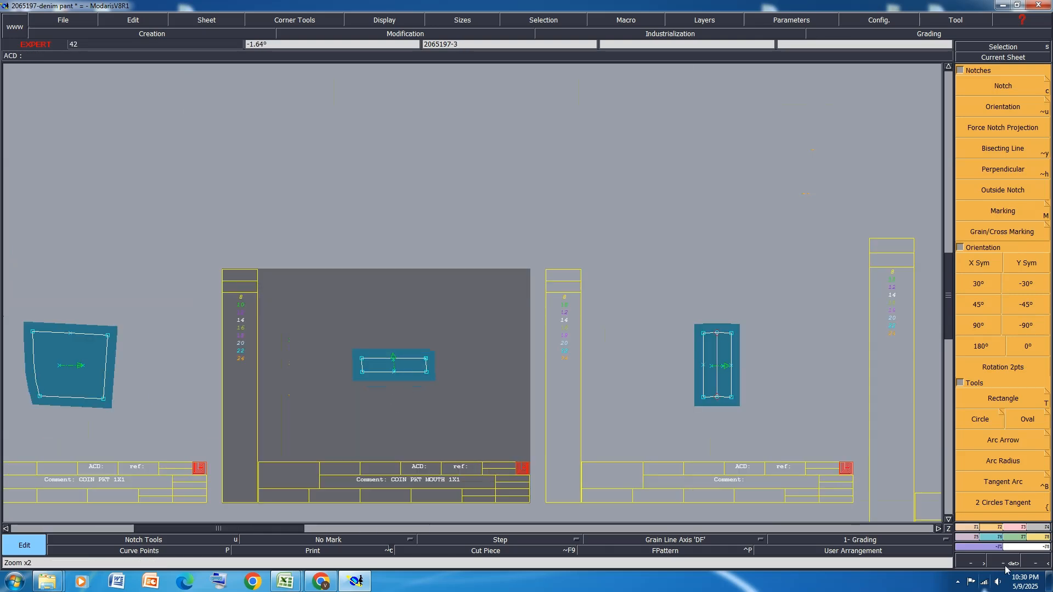
click(670, 34)
click(1010, 264)
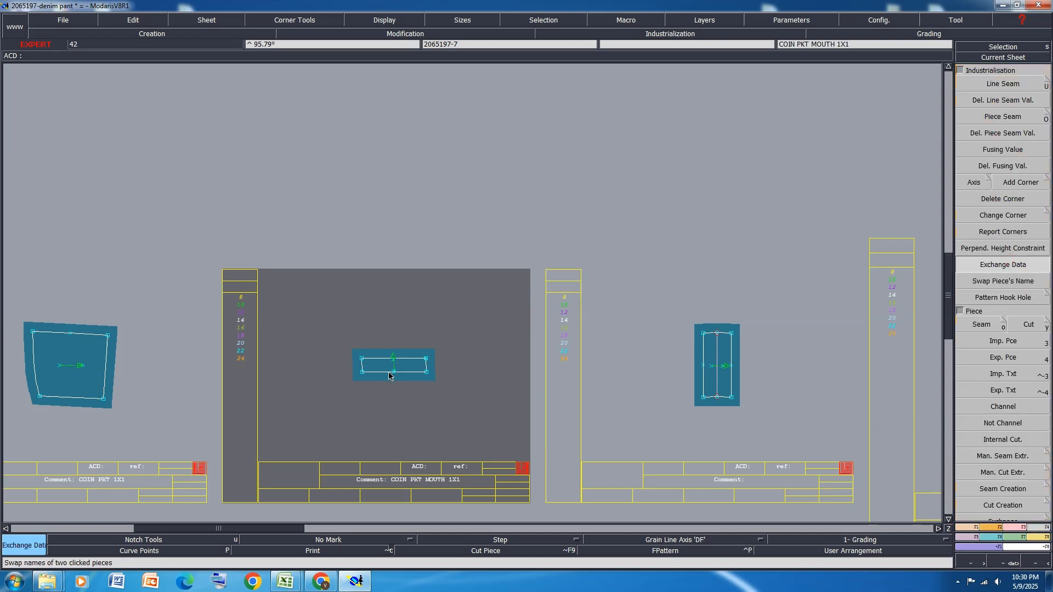
click(752, 362)
click(498, 399)
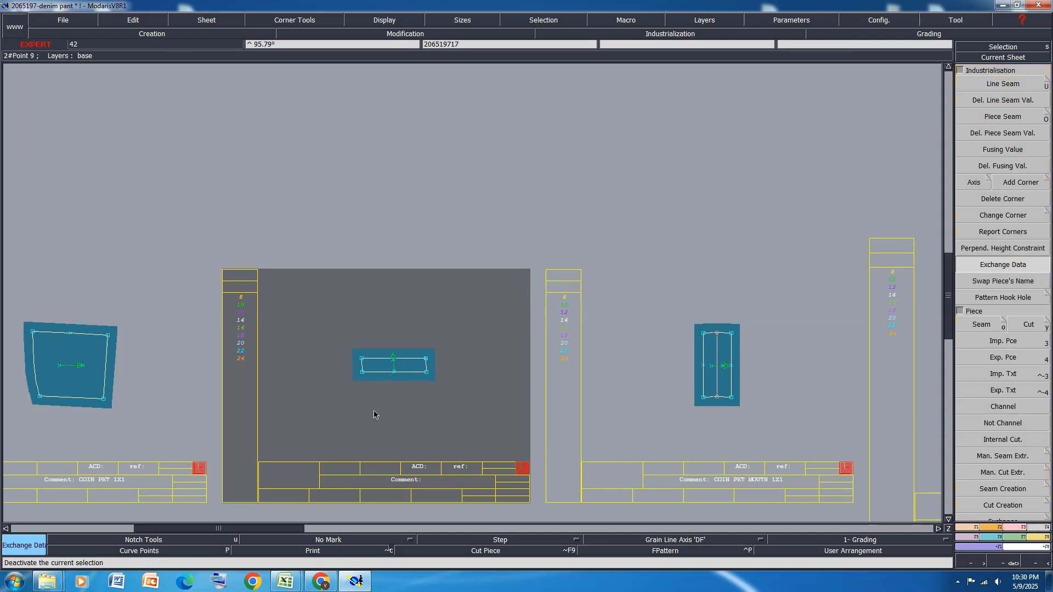
Delete the sheet of the small rectangular piece without a fold line, keeping the mirrored coin pocket mouth piece
key(Delete)
click(426, 411)
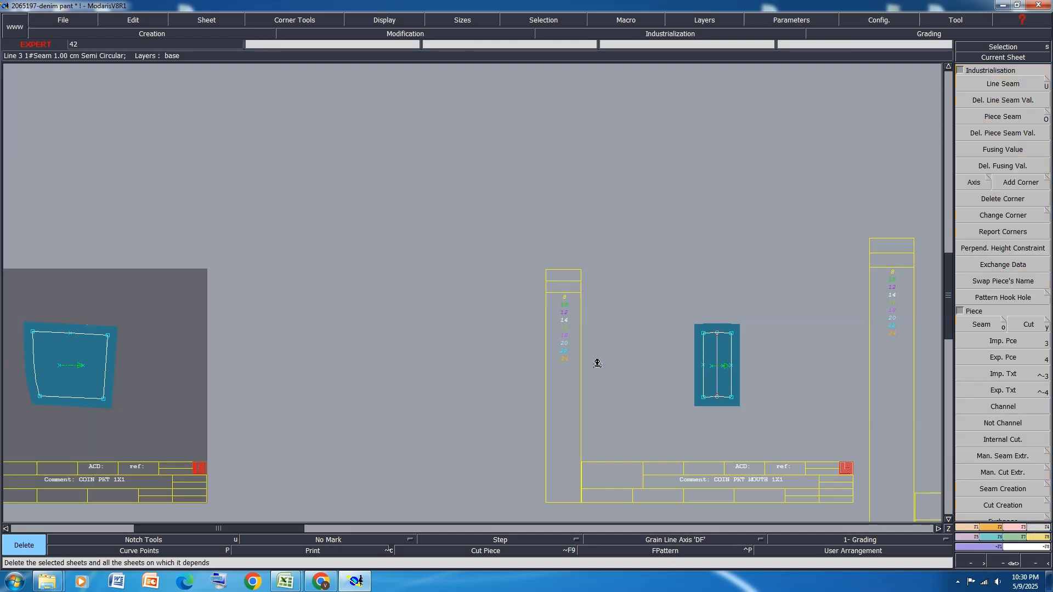
click(684, 403)
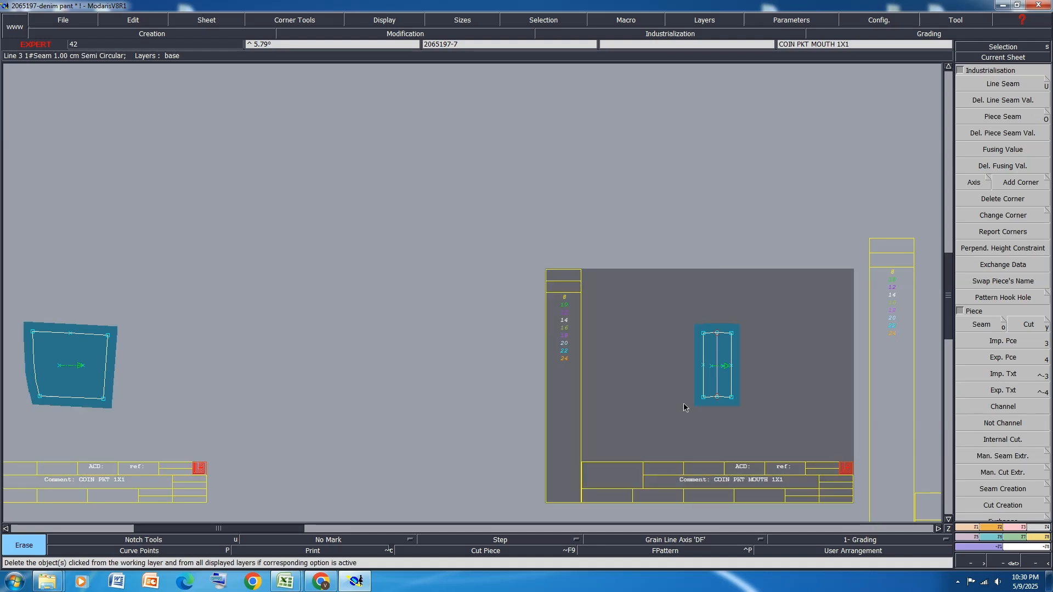
Set the comment of the narrow piece 2065197-3 to SEAM CUTT 1X1
key(Page_Down)
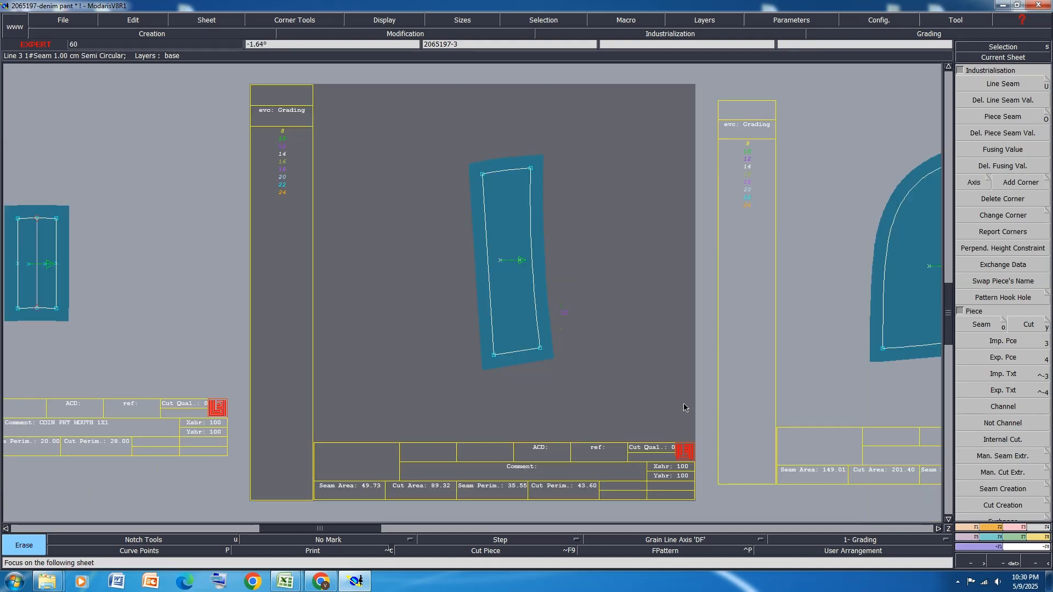
key(e)
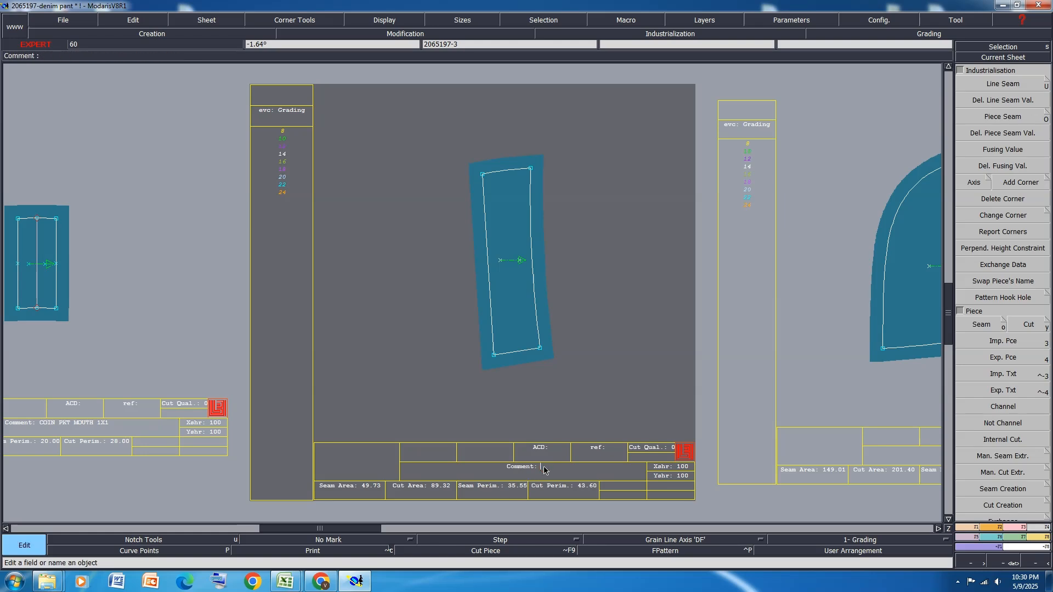
text(CUTT 1X1)
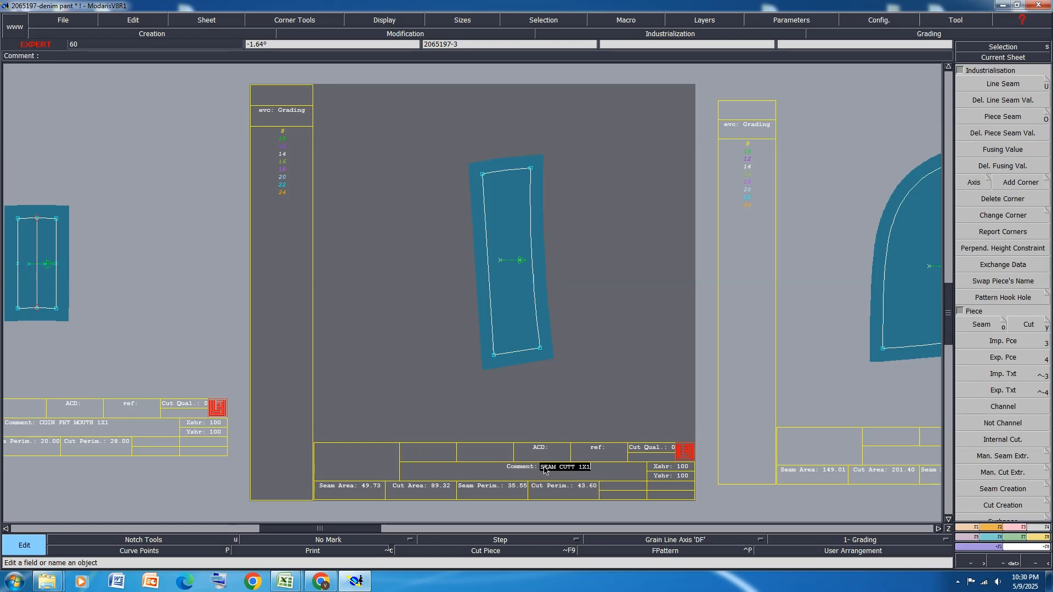
key(Return)
key(Page_Down)
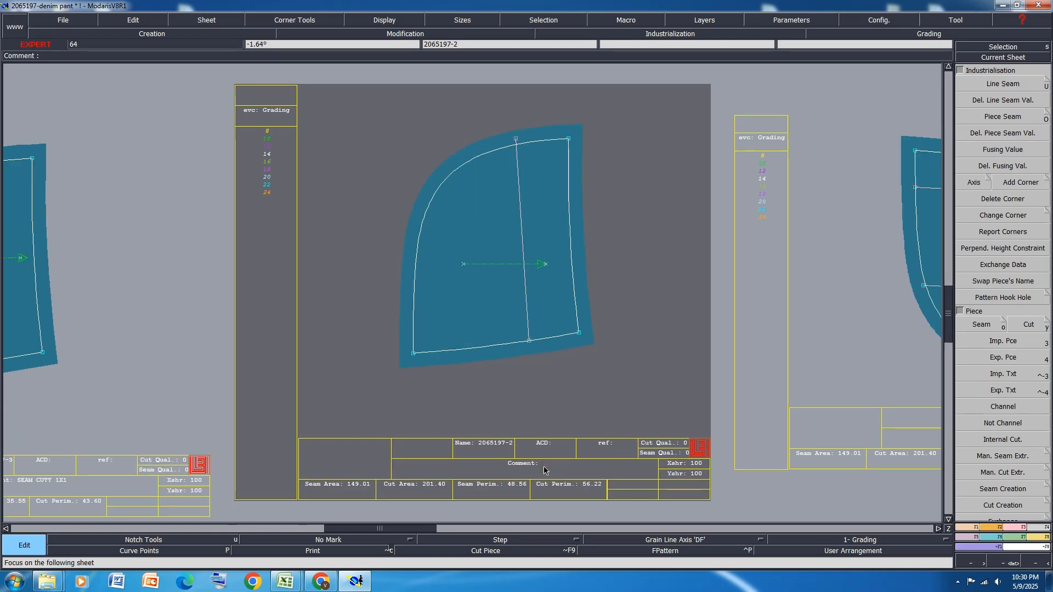
key(a)
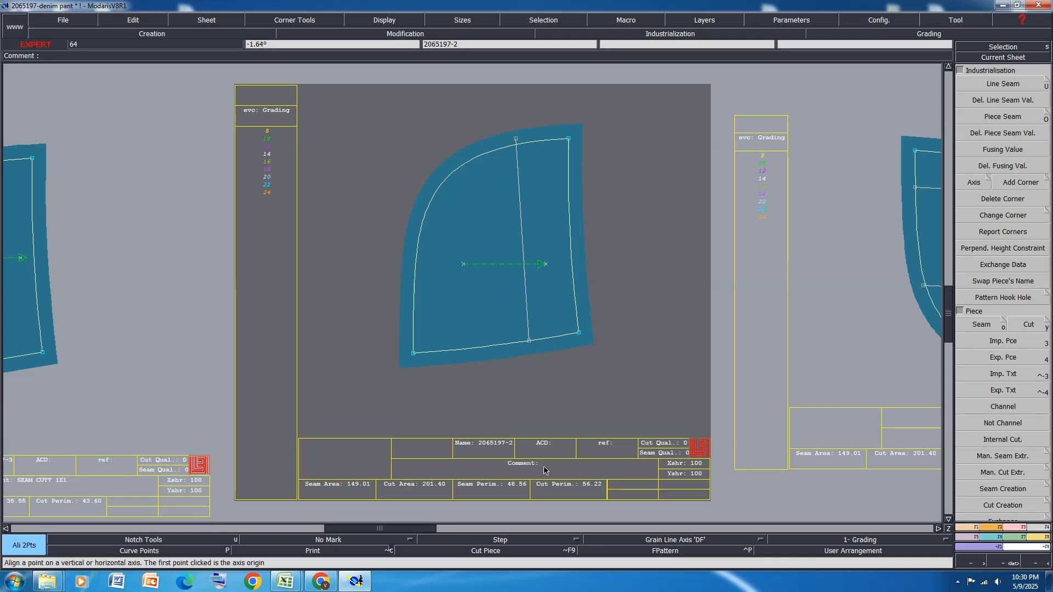
key(m)
key(p)
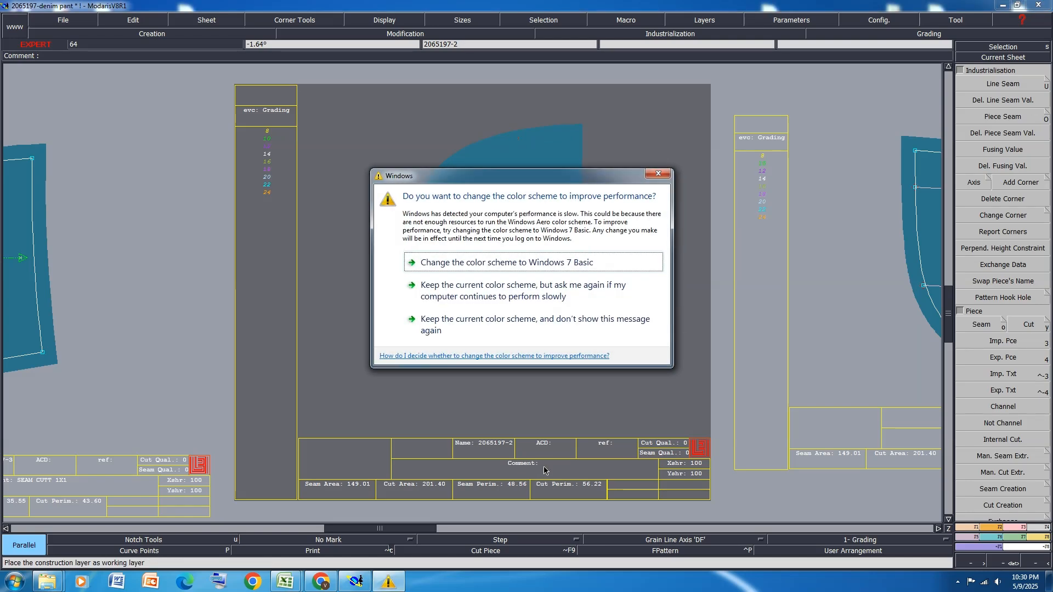
click(658, 174)
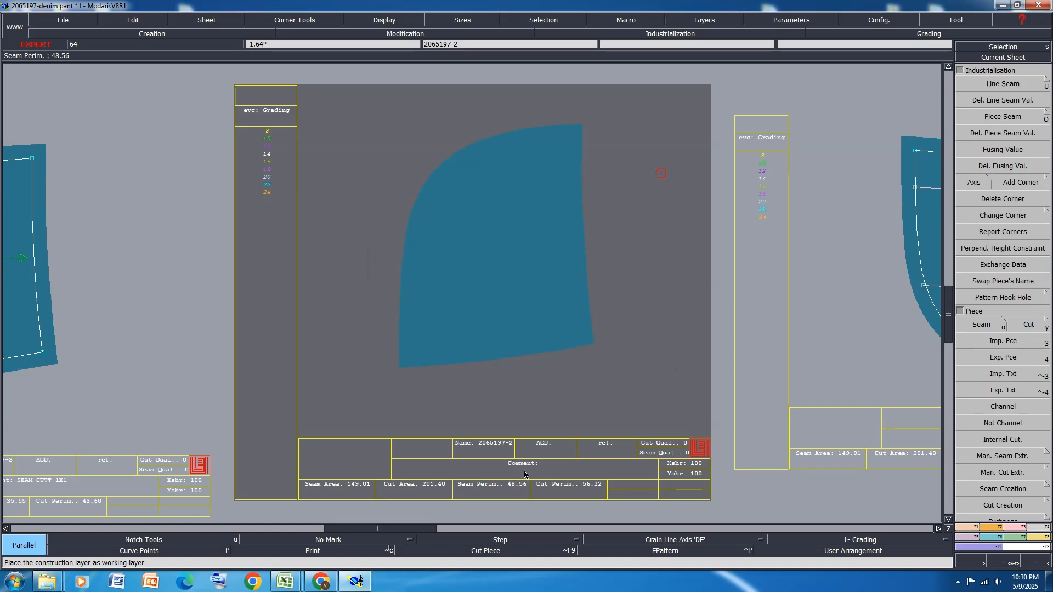
key(space)
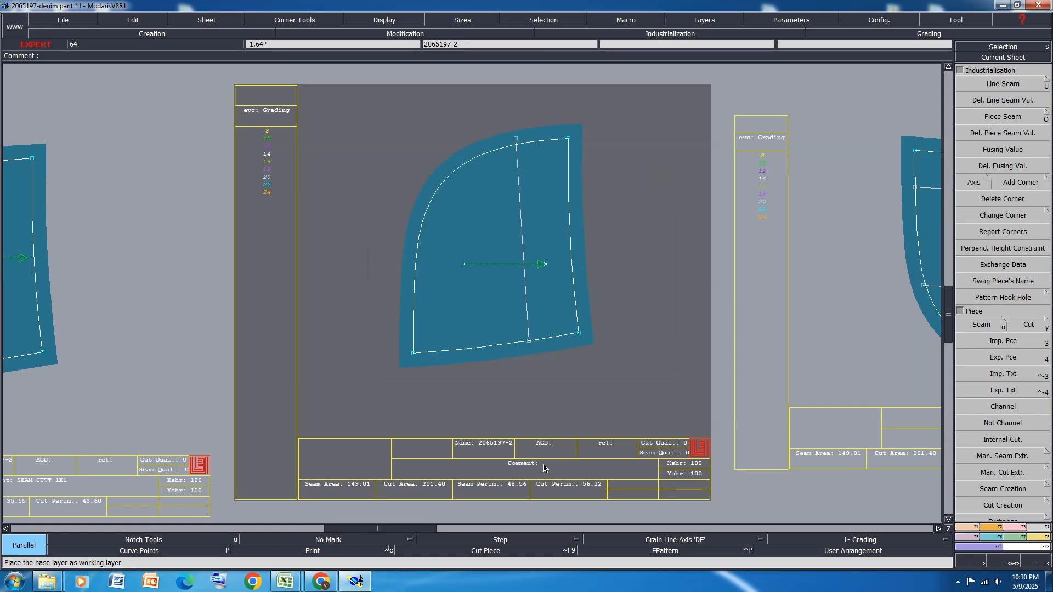
Enter the SEAM comment for the rounded fly-side piece 2065197-2
click(543, 464)
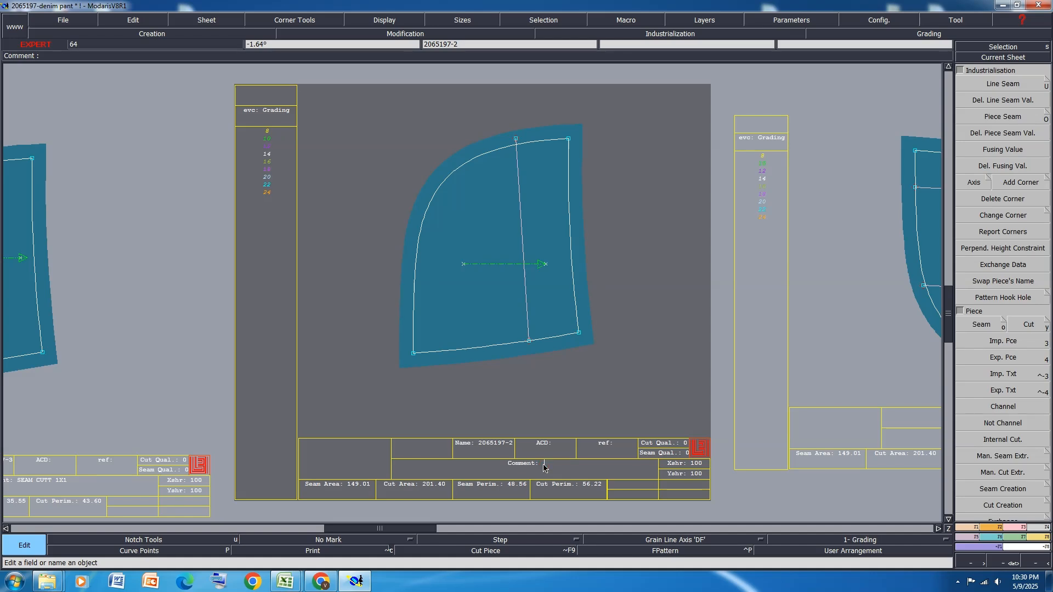
text(SEAM 1X1 L)
key(Return)
key(Page_Down)
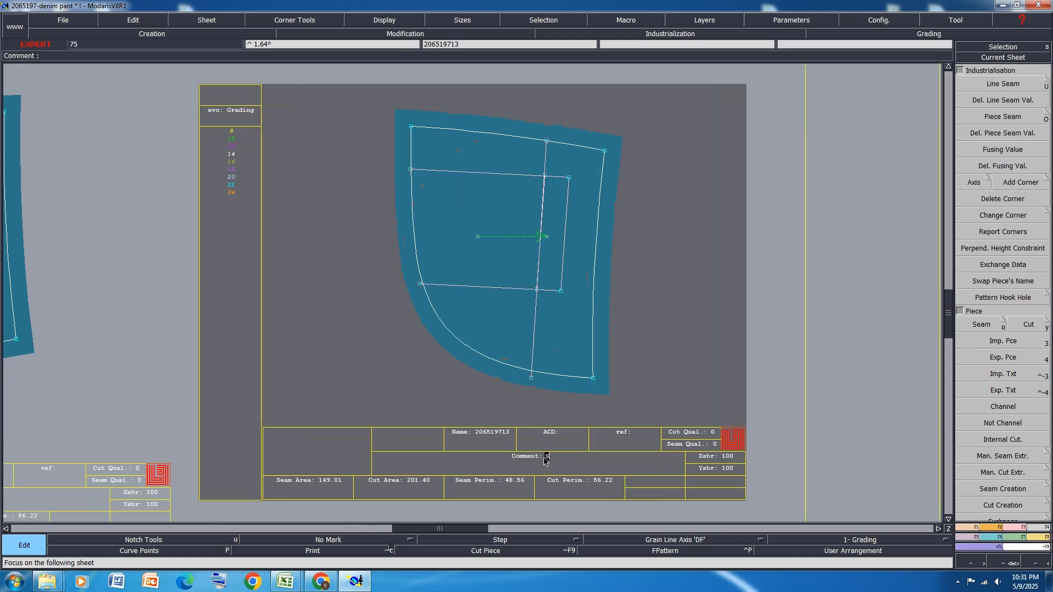
Set the comment of the mirrored rounded piece 206519713 to SEAM 1X1
click(545, 461)
text(SEAM)
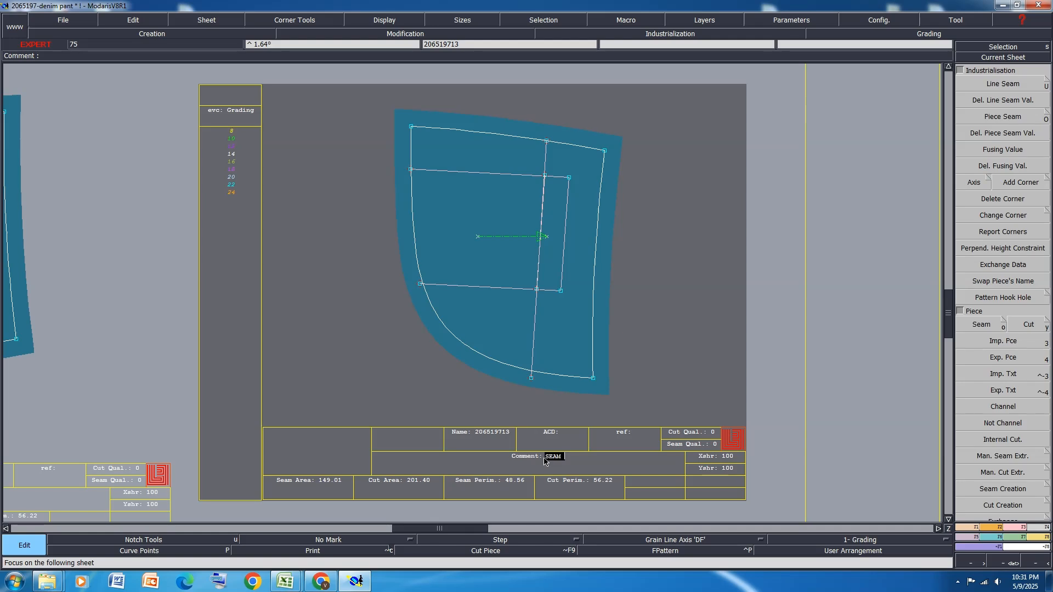
text( 1X1 R)
key(Return)
key(Page_Down)
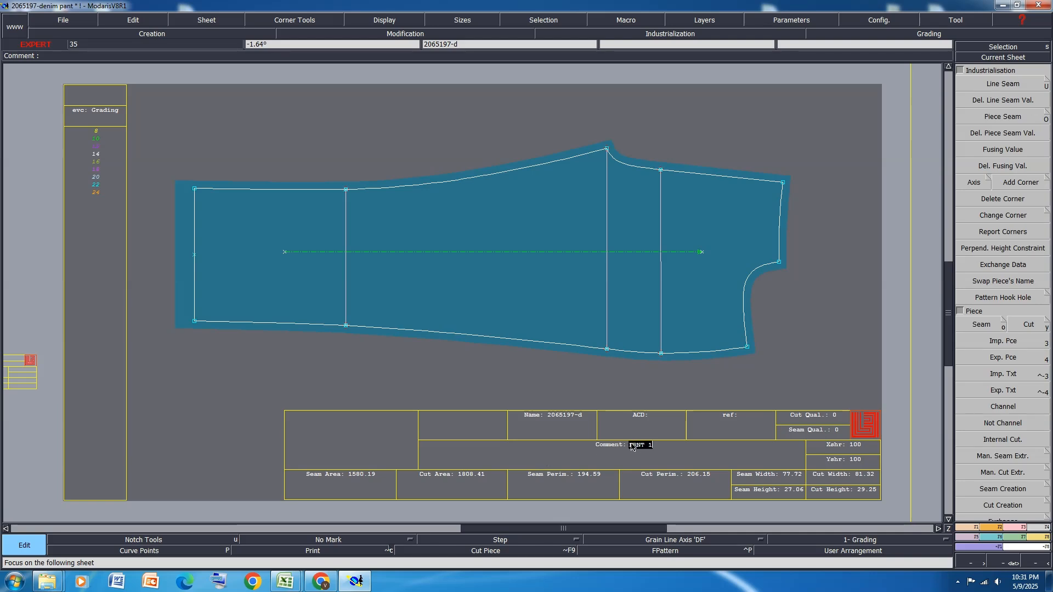
Set the comment of the front leg piece 2065197-d to FRNT 1X2 and of the waistband piece 206519714 to W/B 1X2
key(Return)
key(Page_Down)
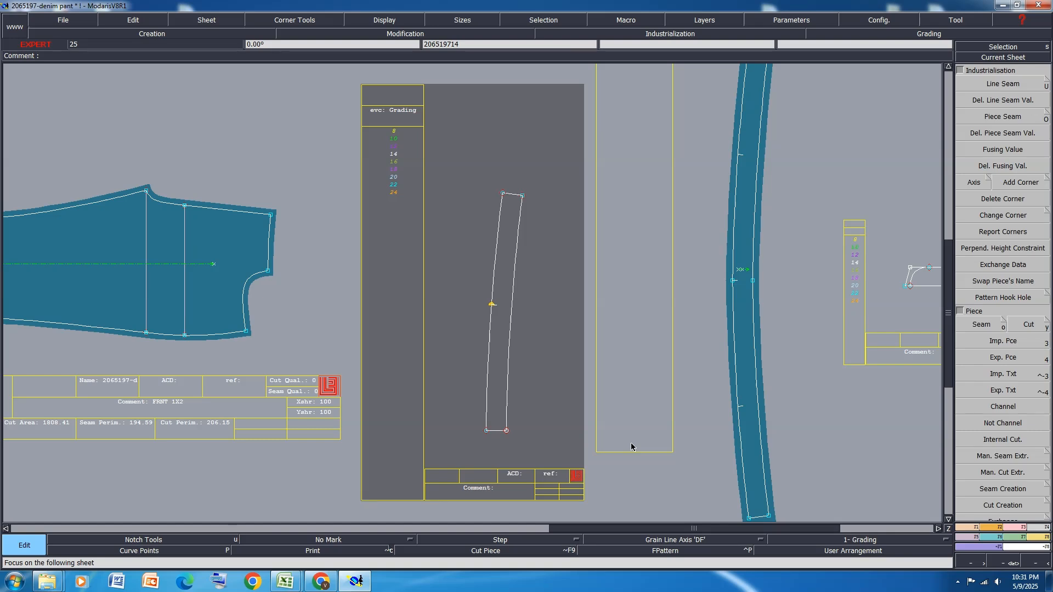
key(Page_Down)
click(501, 495)
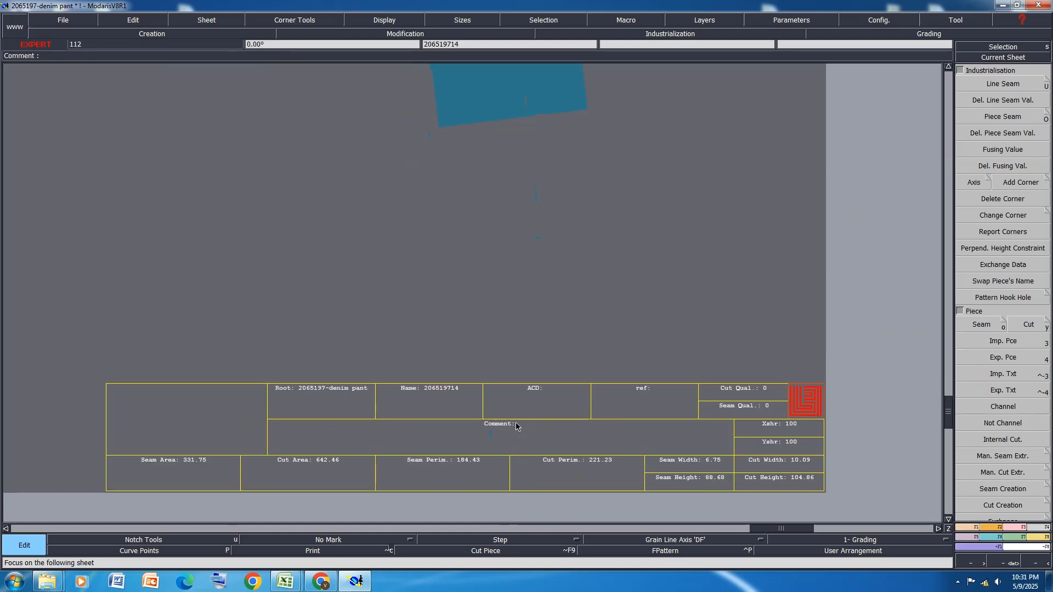
text(W/B 1Z)
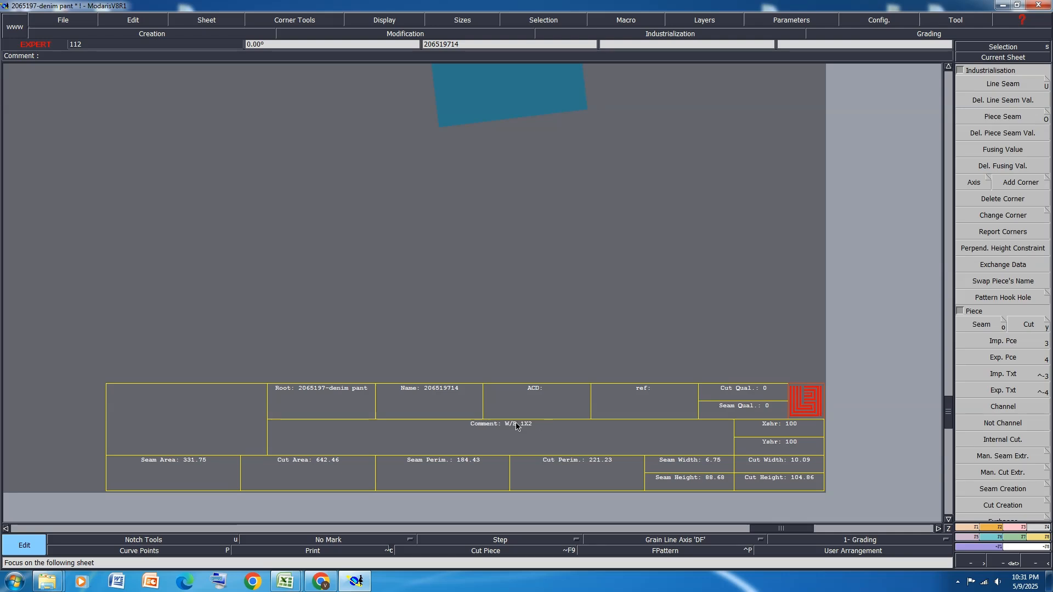
click(516, 424)
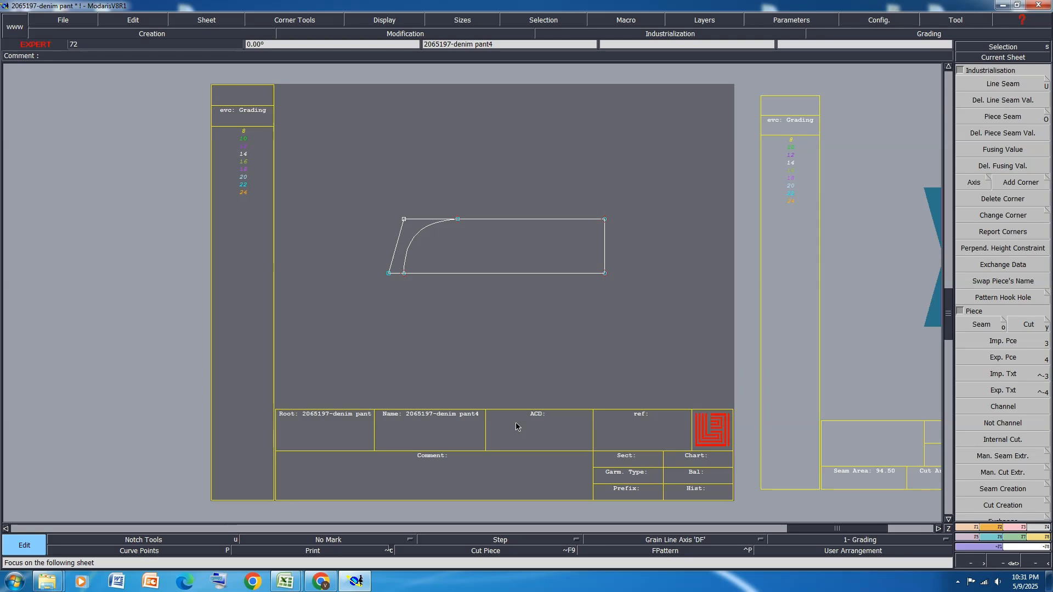
Set the comment of piece 2065197-8 to D-FLY 1X1 and of piece 2065197-6 to S-FLY 1X1
click(515, 424)
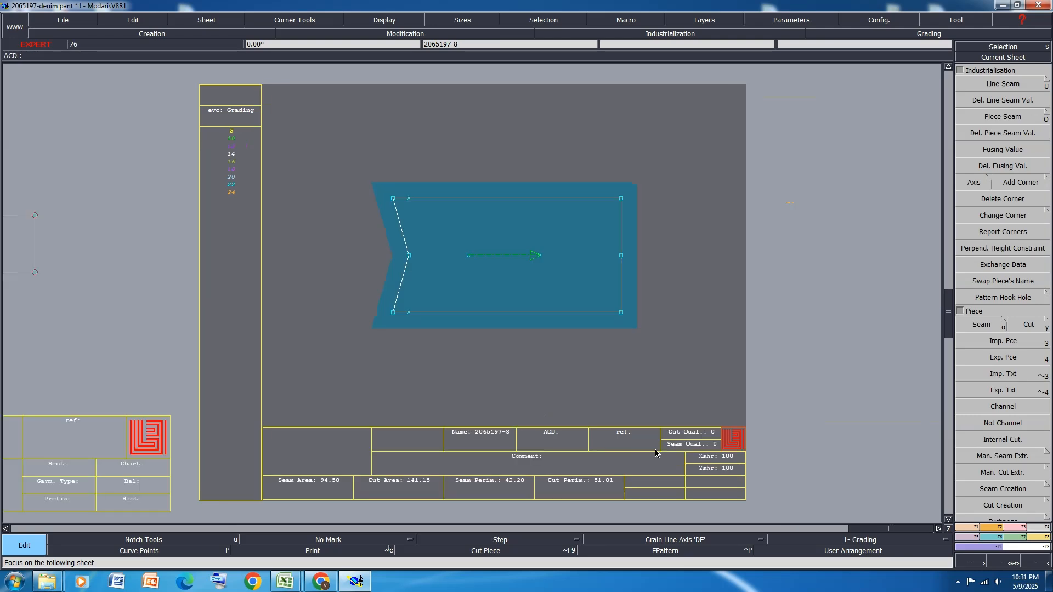
click(546, 459)
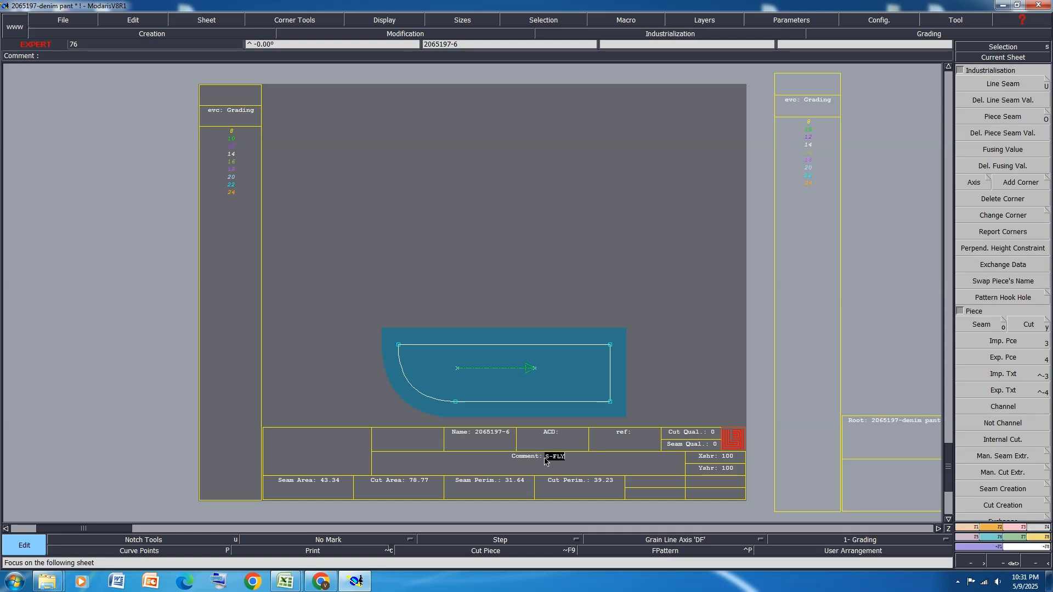
click(545, 461)
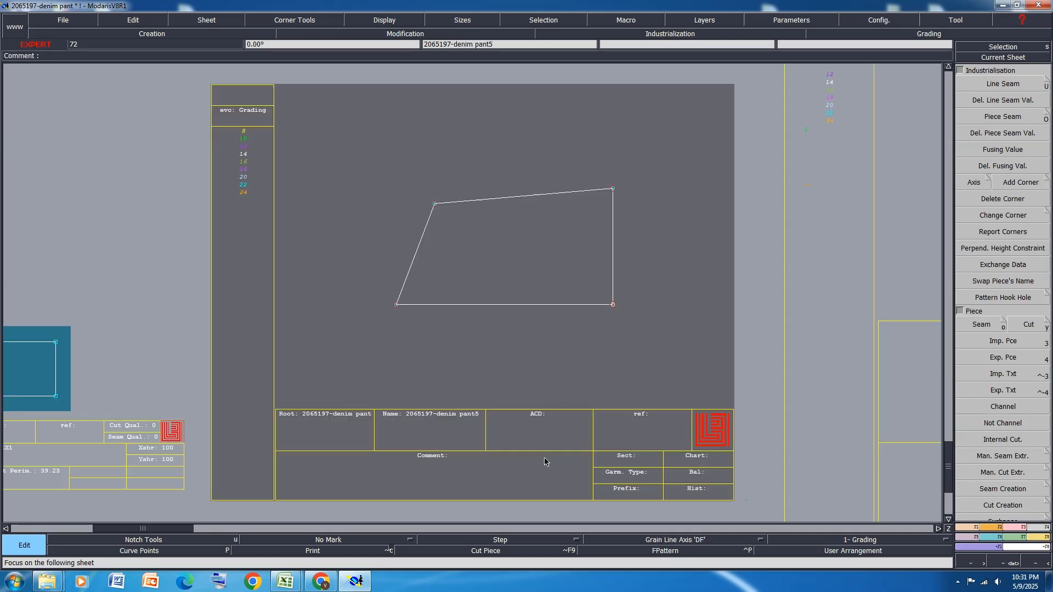
Set the comment of the long narrow strip 2065197-9 to LOOP 1X1
click(544, 461)
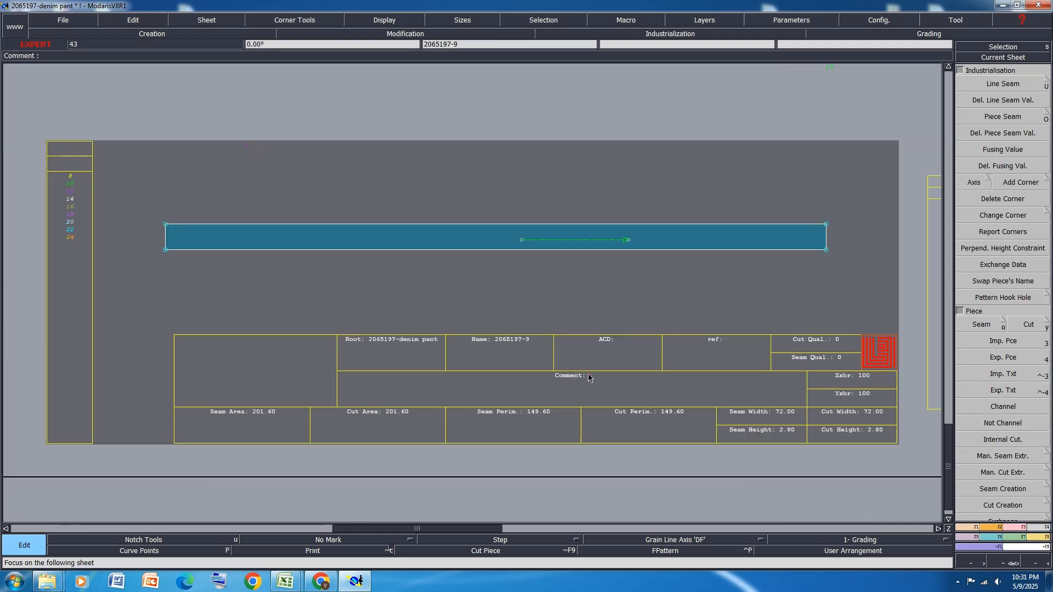
click(588, 377)
text(LOOP 1X1)
key(Return)
key(Page_Down)
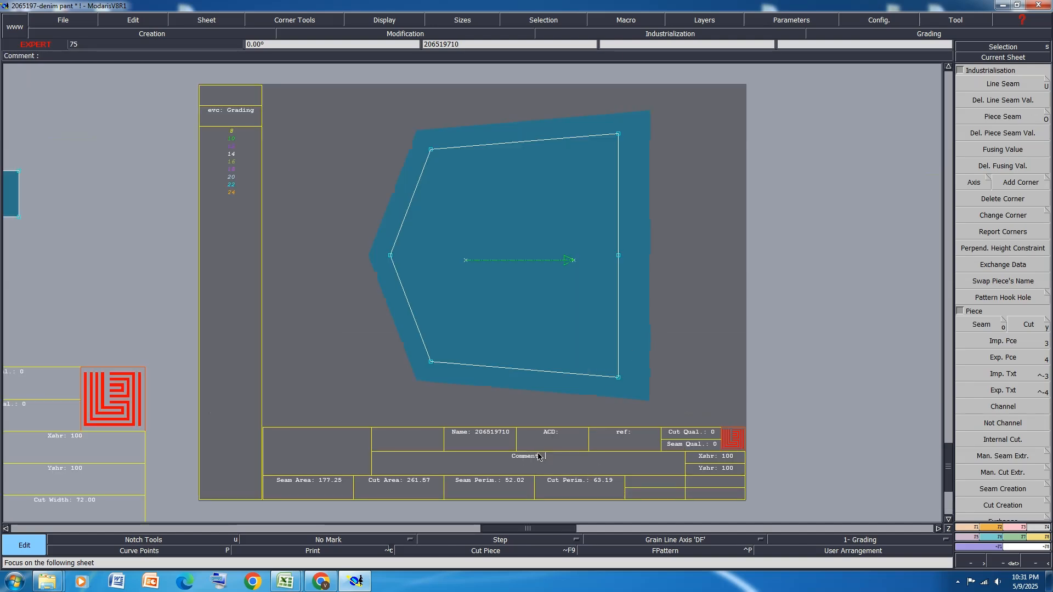
Set the comment of the back pocket piece 206519710 to BK PKT 1X2, dismissing the Windows color scheme prompt
text(BK P)
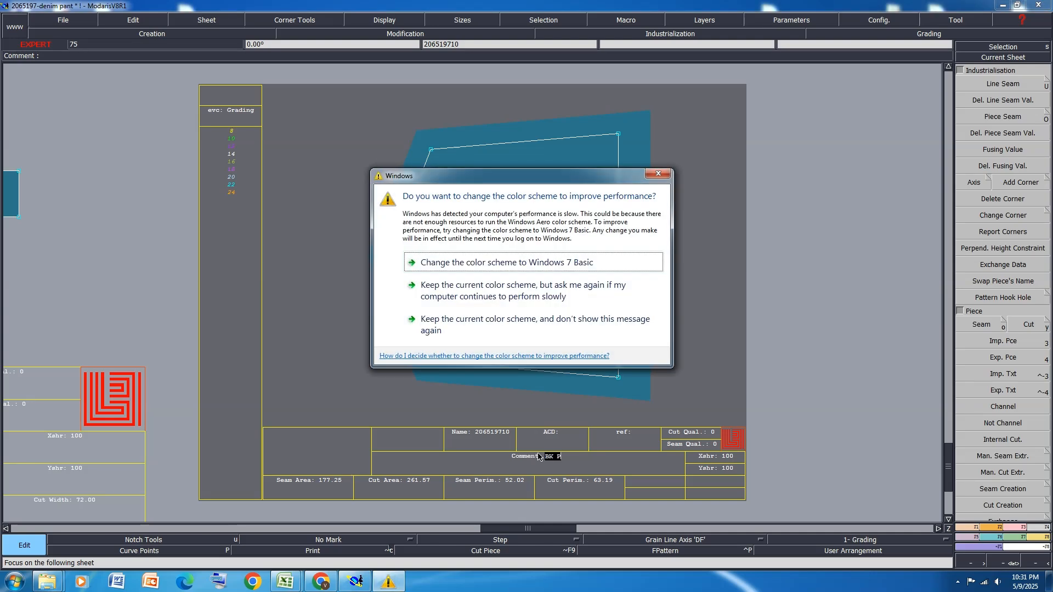
click(656, 174)
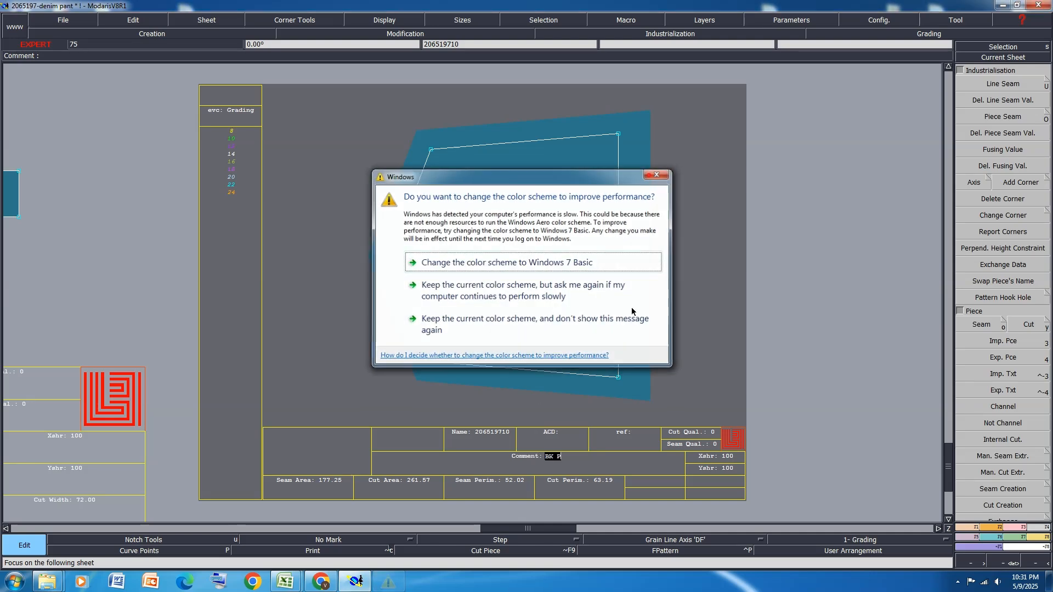
text(PKT 1X)
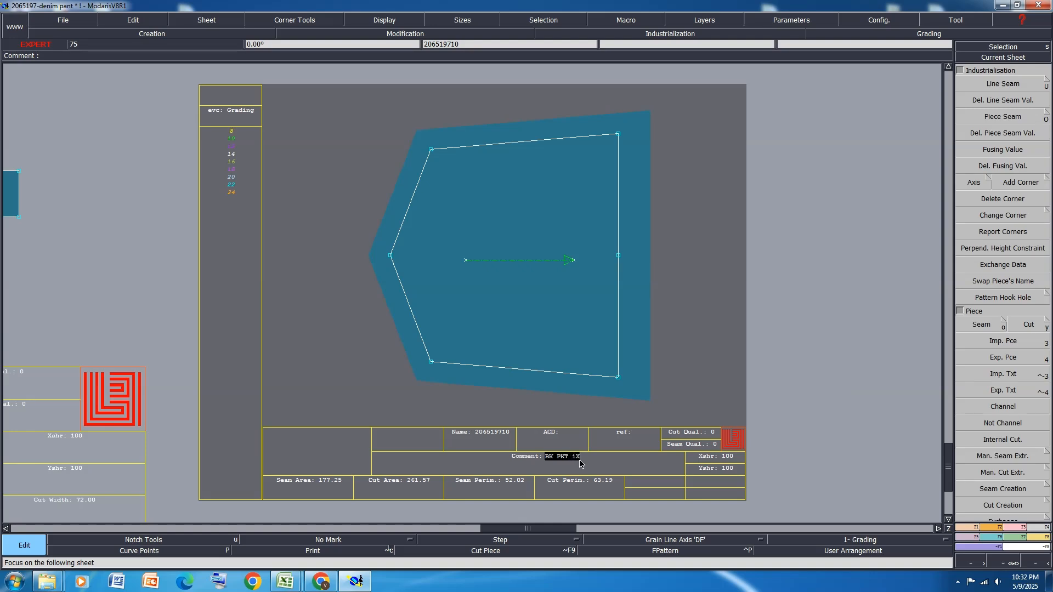
text(2)
key(Return)
key(Page_Down)
key(Home)
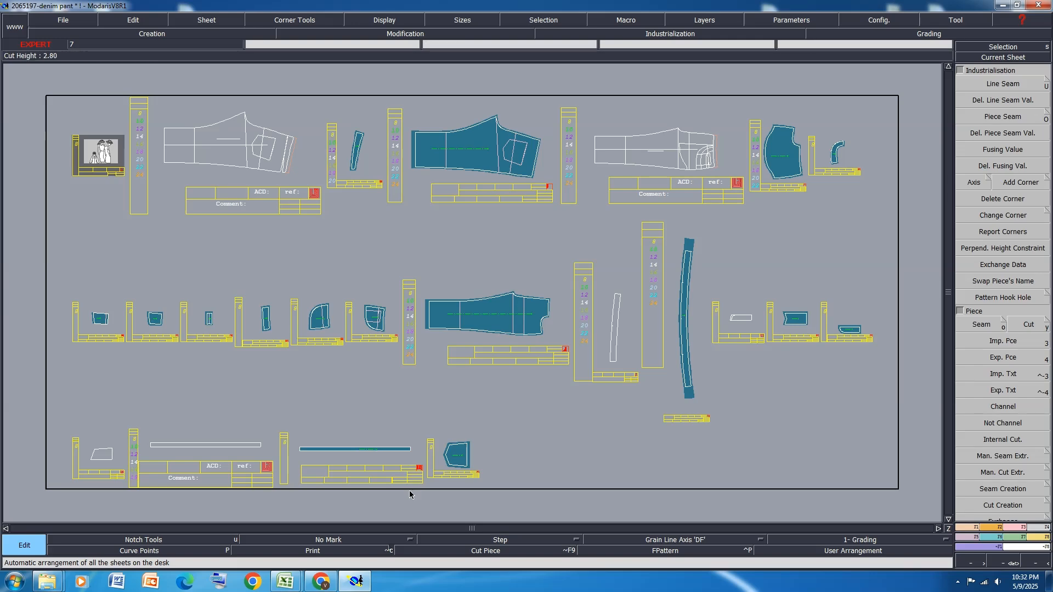
Change the two seam corners at the back pocket's opening edge using the Next Symmetry and Previous Symmetry corner types
click(467, 484)
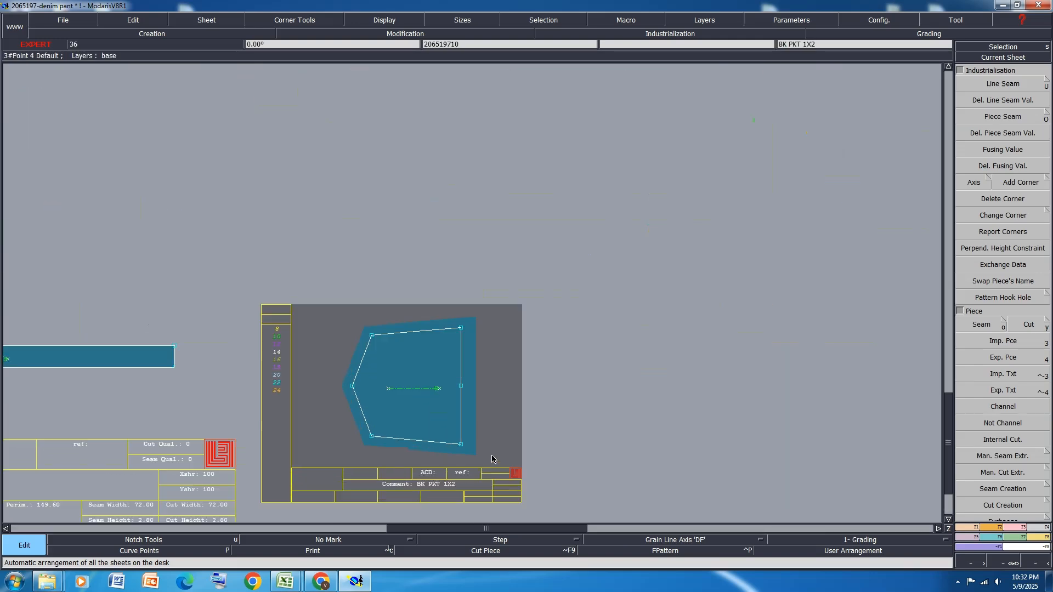
click(1021, 182)
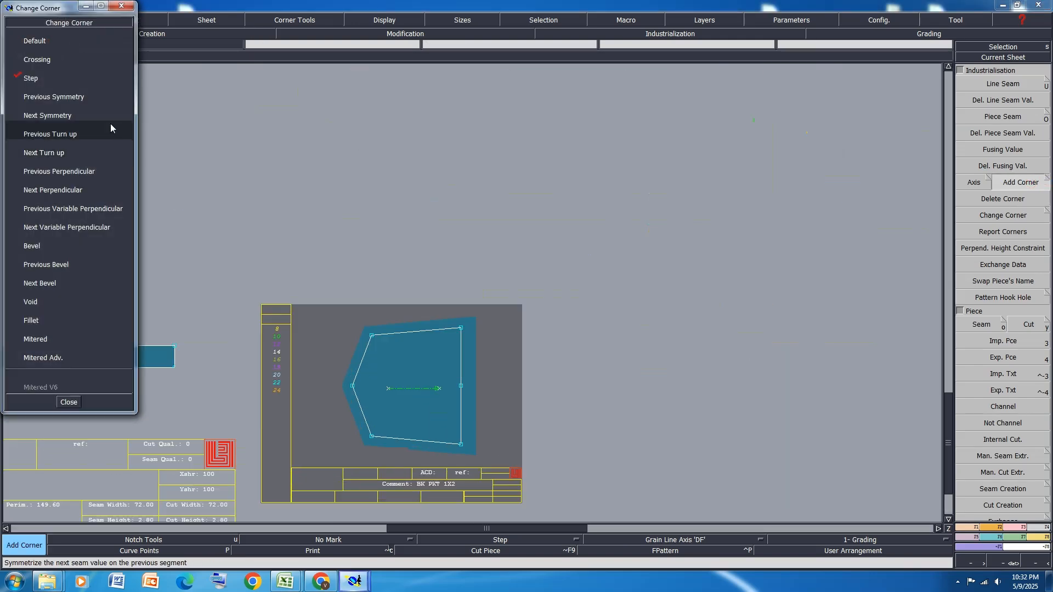
click(54, 96)
scroll(448, 329, up, 1)
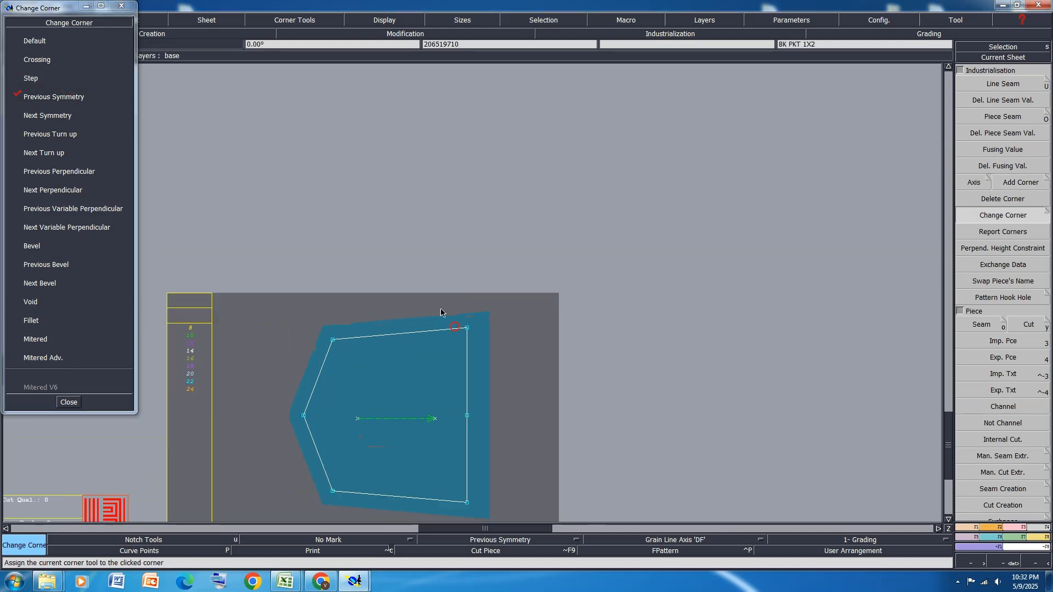
click(44, 116)
click(36, 98)
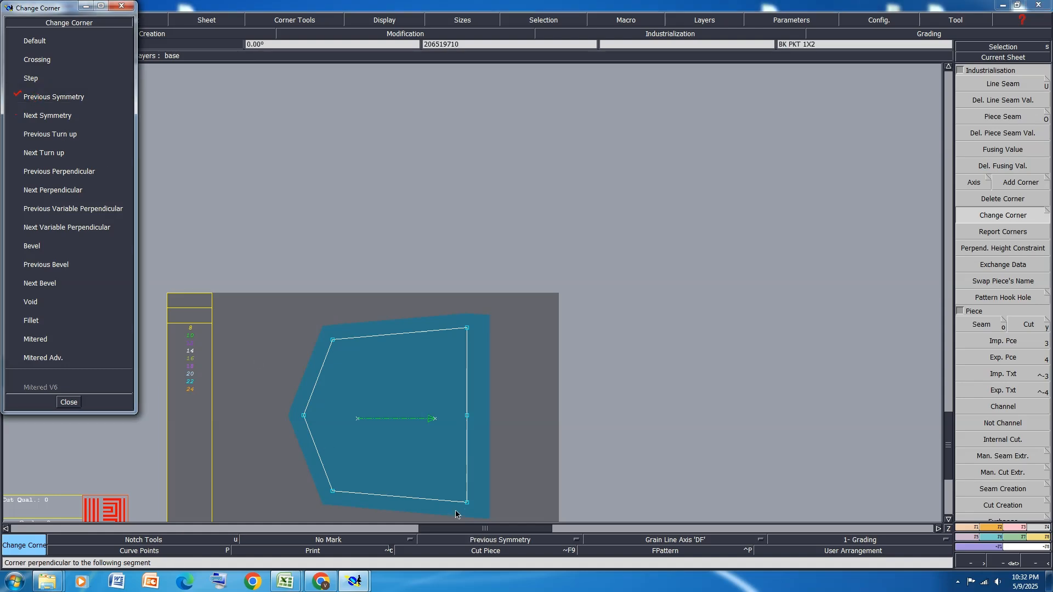
click(72, 406)
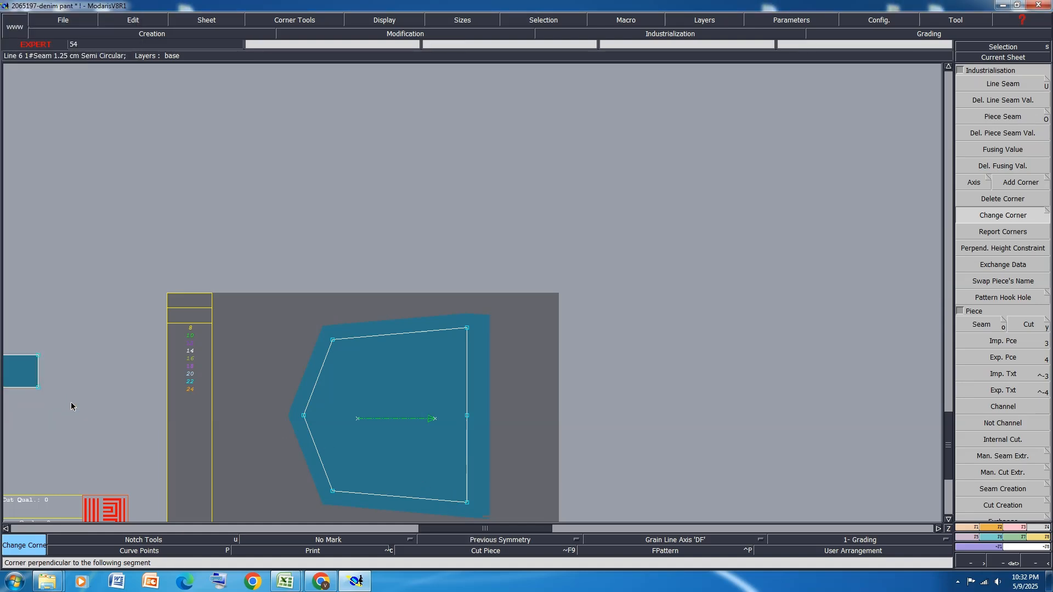
key(j)
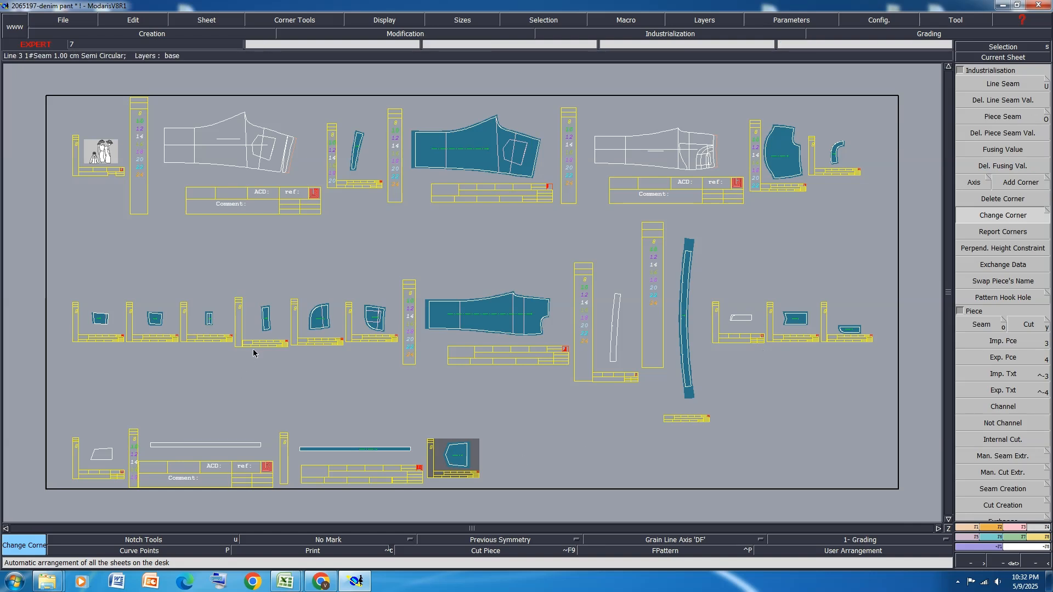
Create a new variant named DENIM PAN and close its empty article table
click(1038, 539)
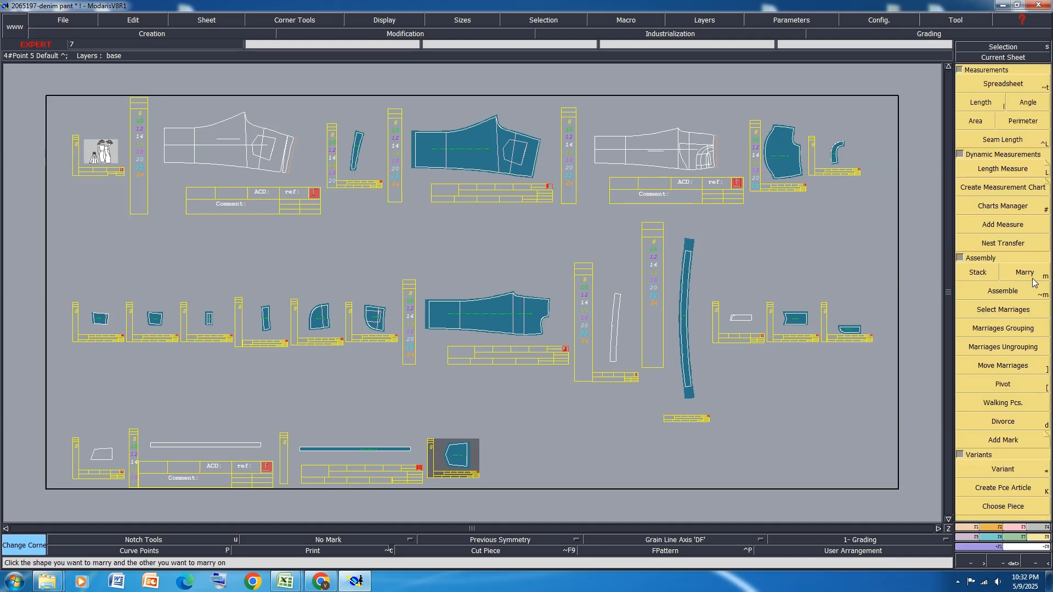
click(1018, 472)
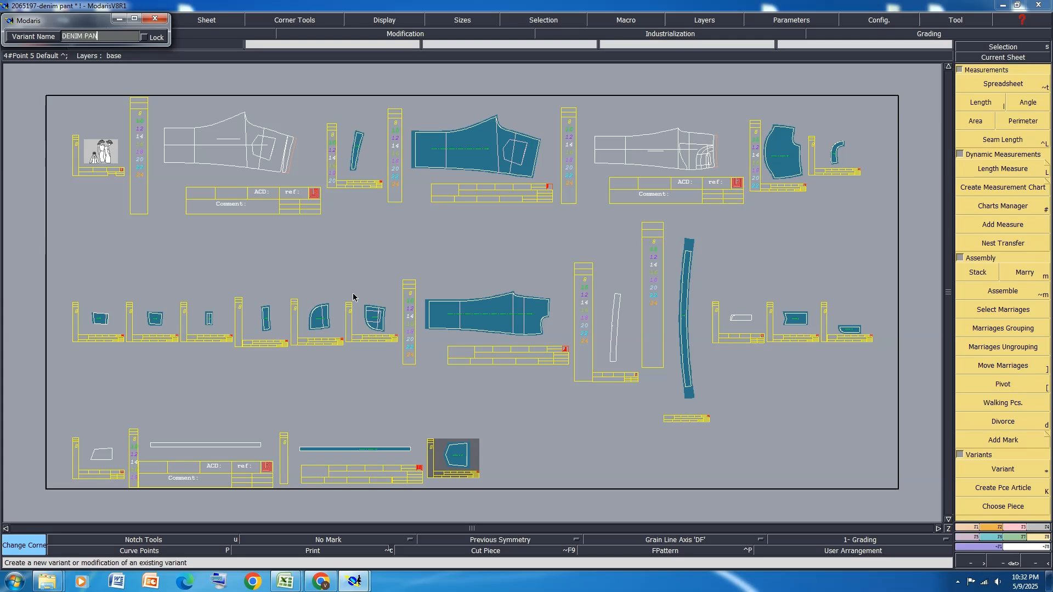
key(Return)
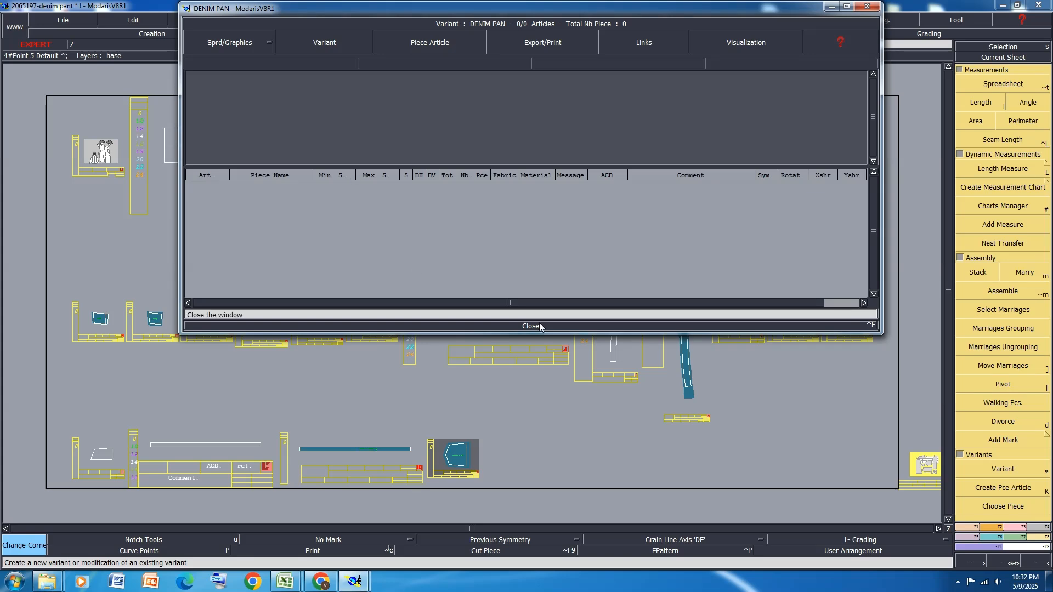
click(530, 325)
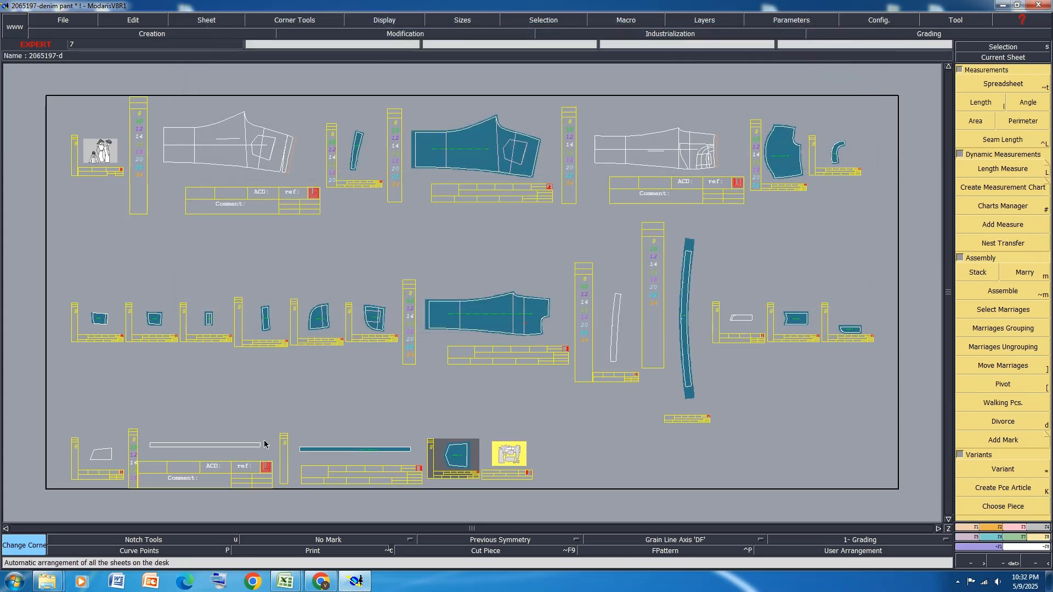
Create piece articles in the DENIM PAN variant for the back leg, yoke, front leg, waistband and the smaller cut pieces
click(1014, 487)
click(482, 151)
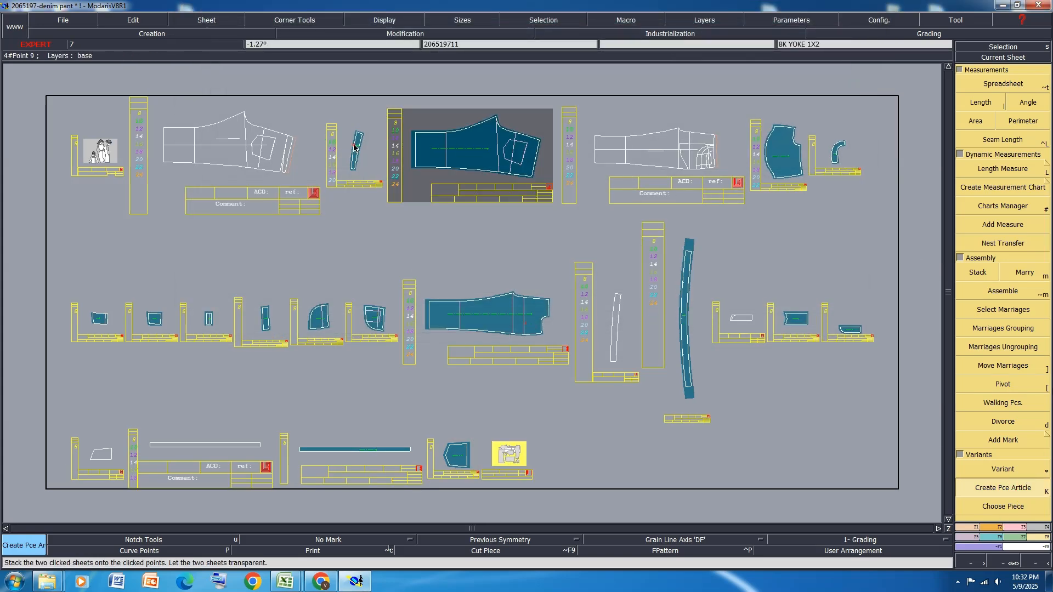
click(356, 149)
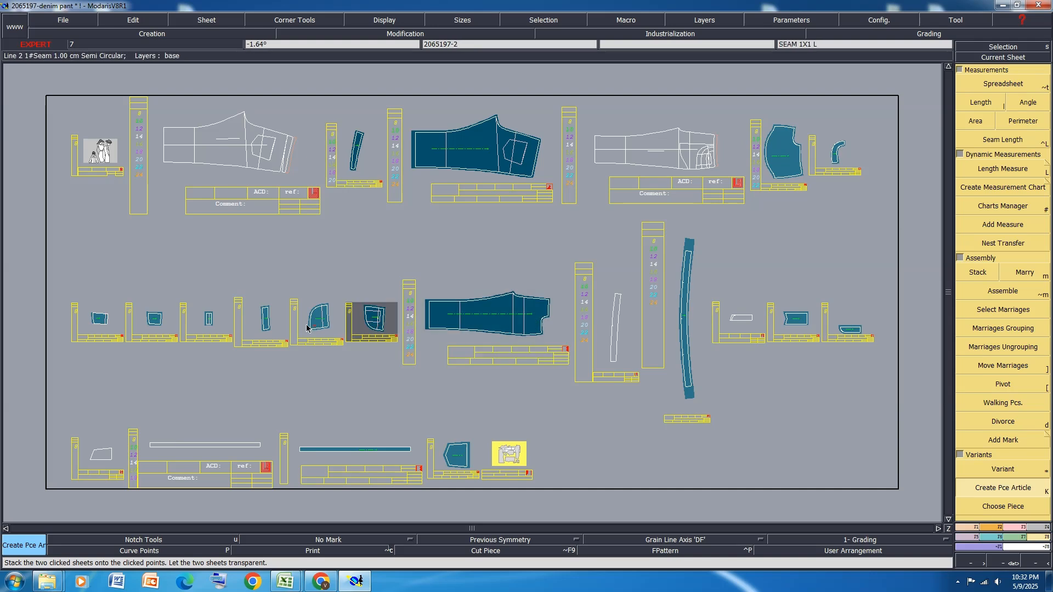
click(95, 328)
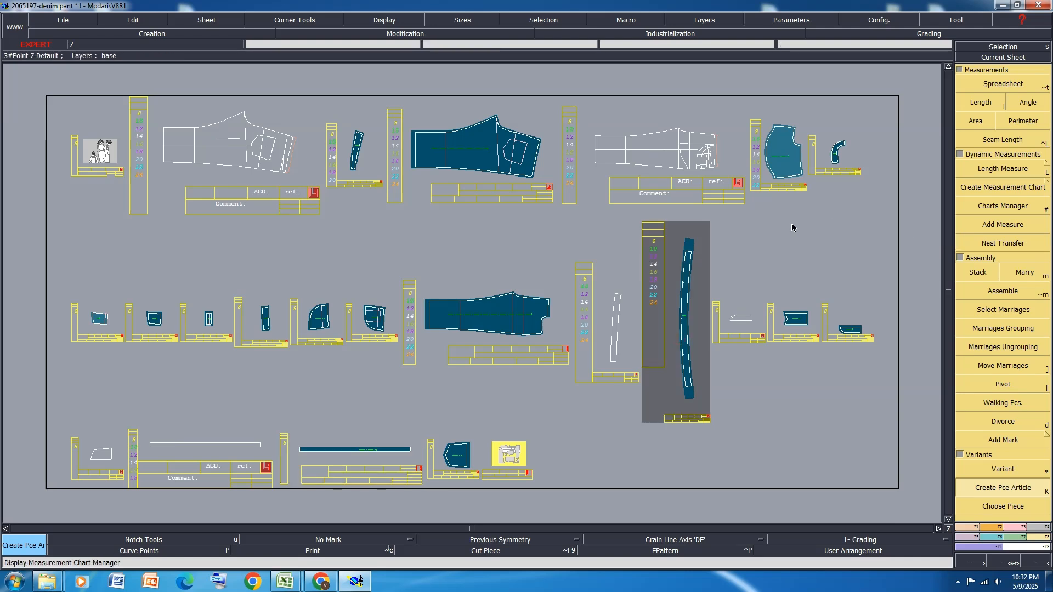
Open the DENIM PAN variant and set the BK, BK YOKE and FRNT articles to S 0 and DH 1
key(asterisk)
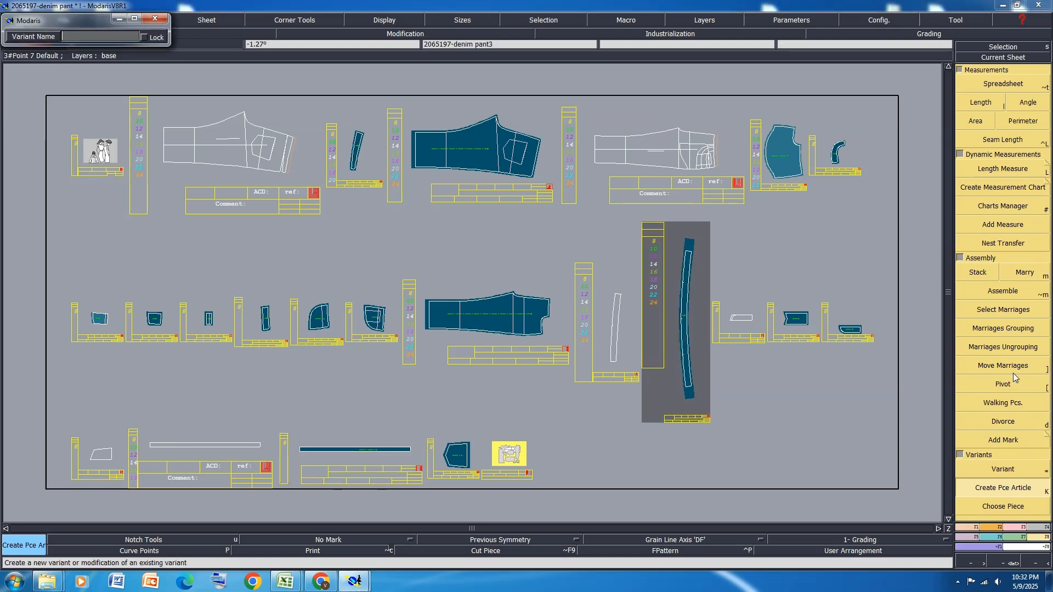
click(509, 462)
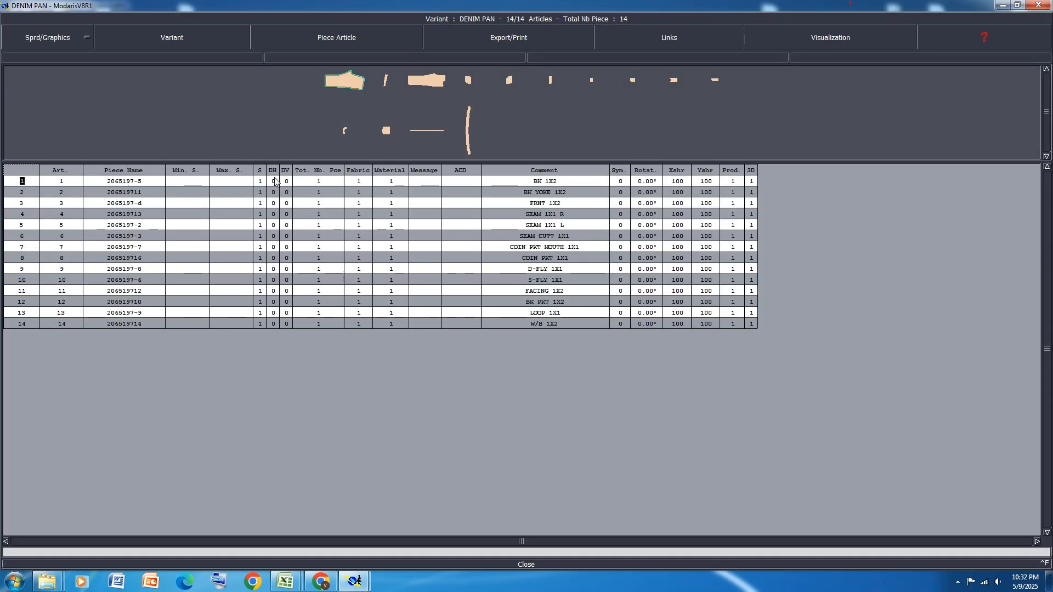
click(274, 181)
click(274, 192)
click(273, 203)
click(273, 203)
Set the FACING and BK PKT articles to S 0 and DH 1, and raise the W/B quantity to 2
click(275, 214)
click(275, 225)
click(274, 236)
click(275, 248)
click(274, 259)
click(274, 269)
click(274, 280)
click(274, 291)
click(274, 302)
click(274, 302)
click(274, 314)
click(274, 324)
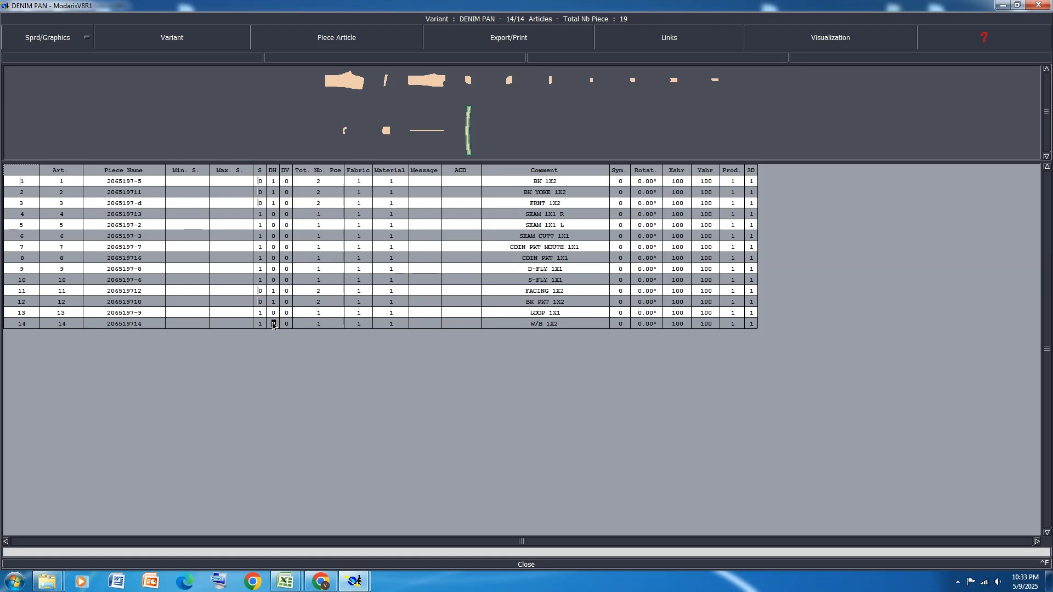
click(273, 324)
click(531, 566)
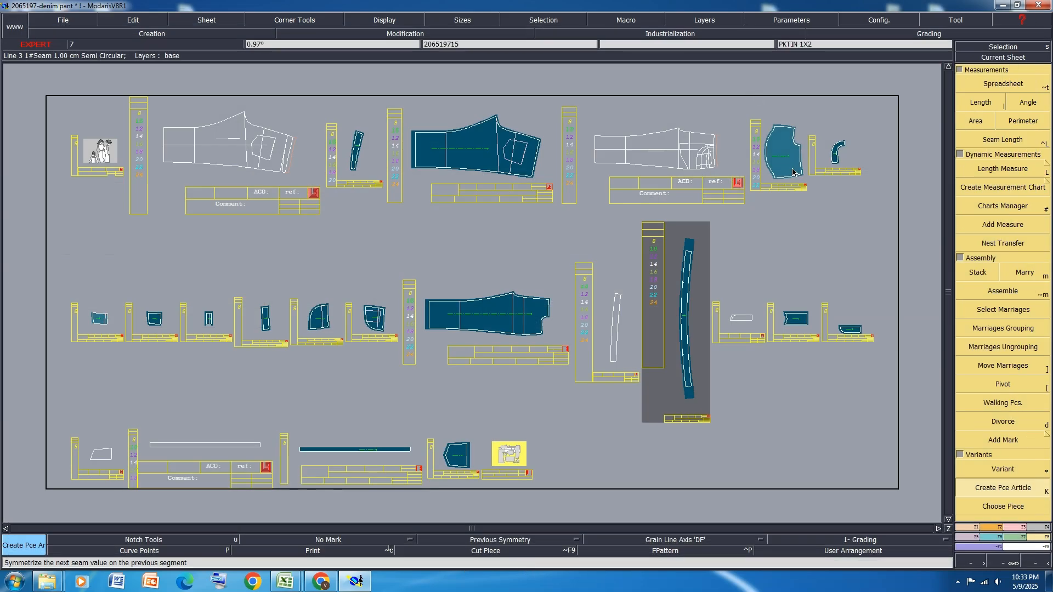
Add the pocketing piece PKTIN 1X2 to the DENIM PAN variant and set its fabric to PK
click(792, 171)
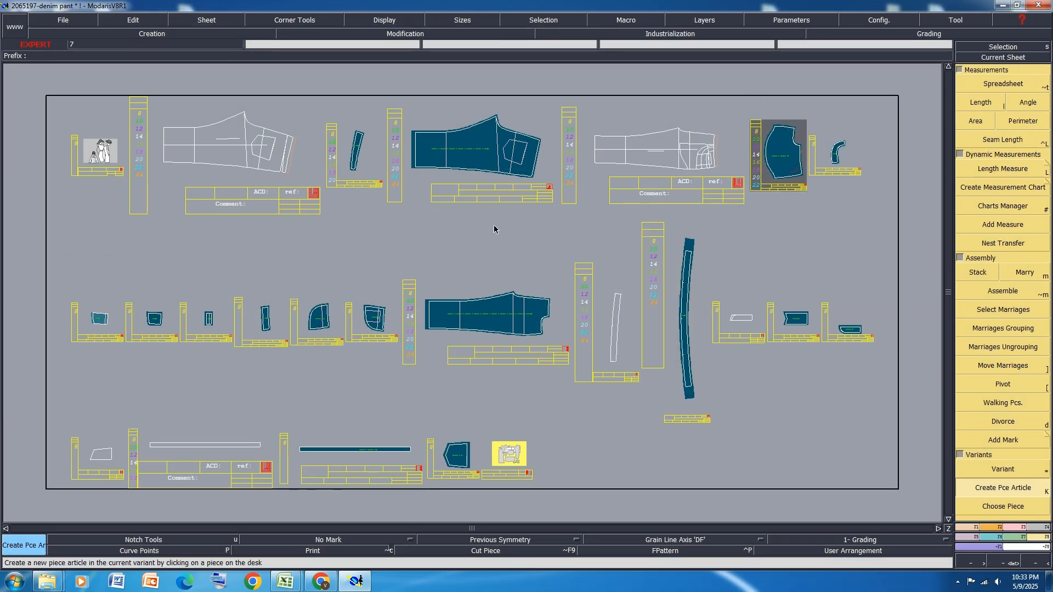
key(*)
click(514, 449)
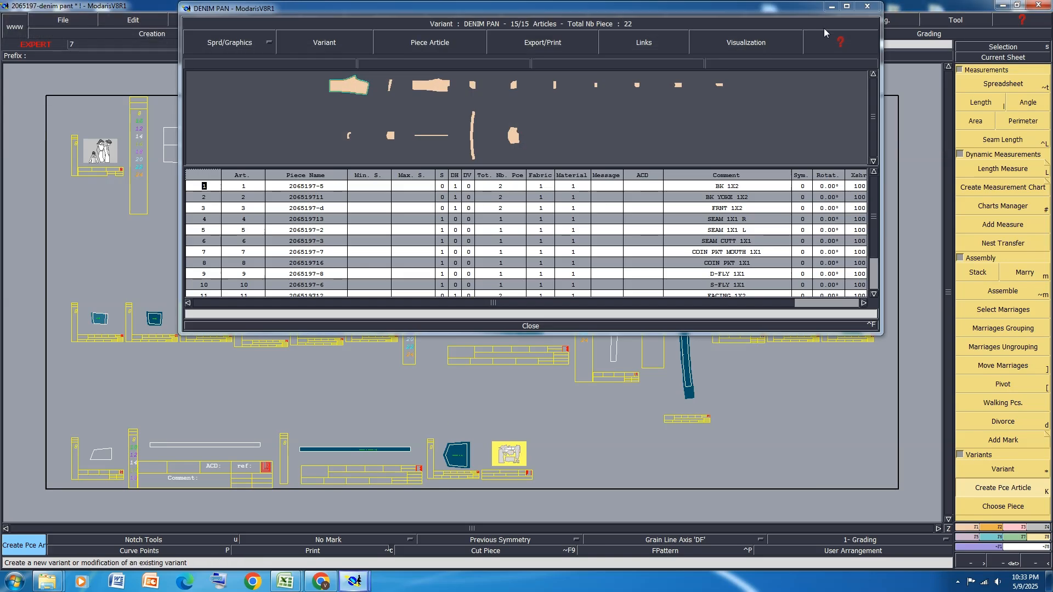
click(847, 7)
click(360, 335)
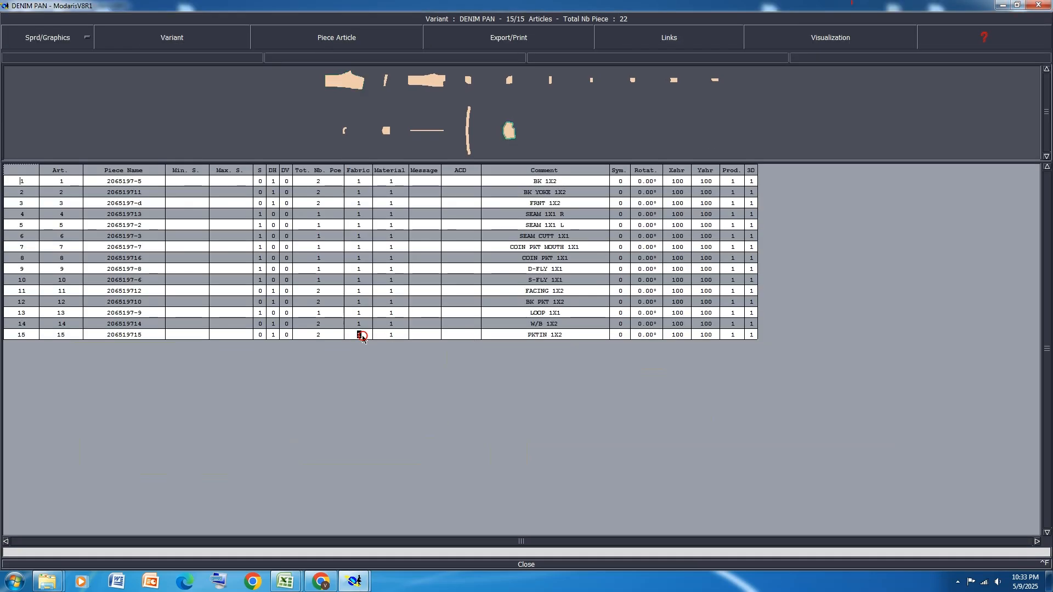
click(363, 336)
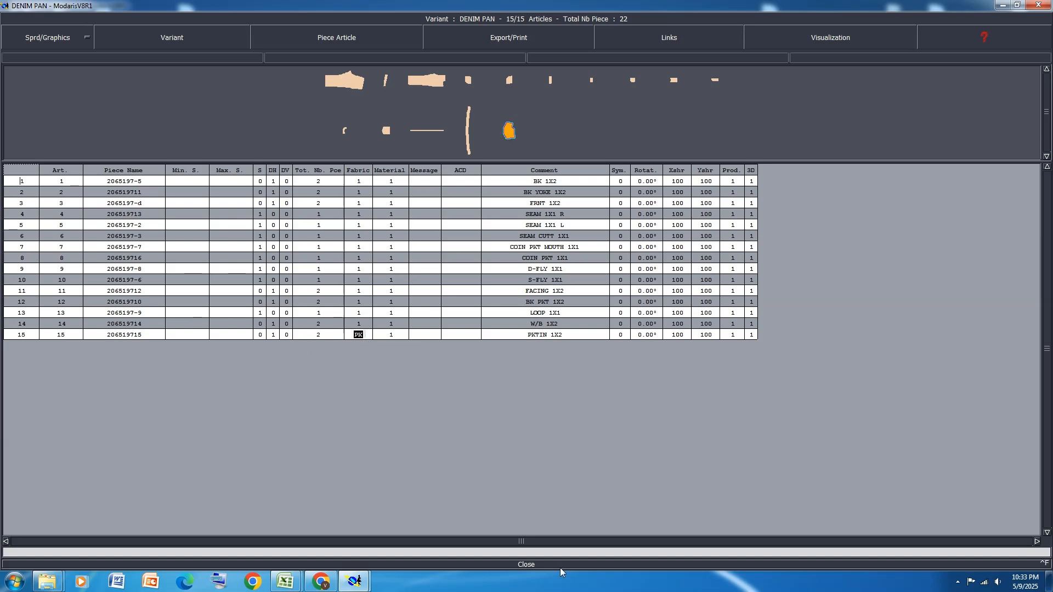
click(528, 564)
Save the model, continuing past the anomaly warnings, and add the COIN PKT FIN piece 2065197-4 to the DENIM PAN variant
key(ctrl+s)
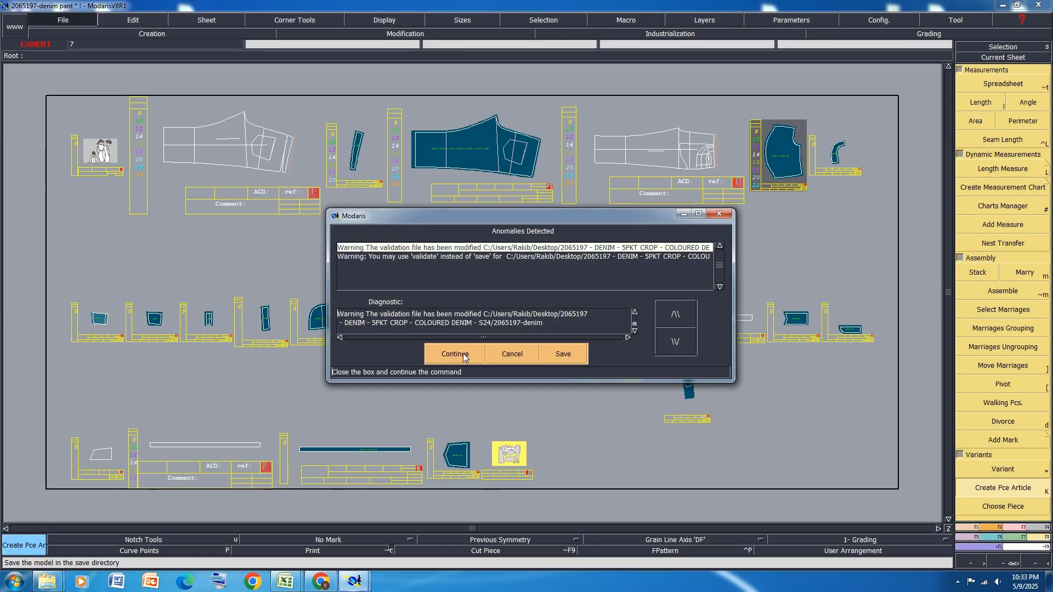
click(462, 355)
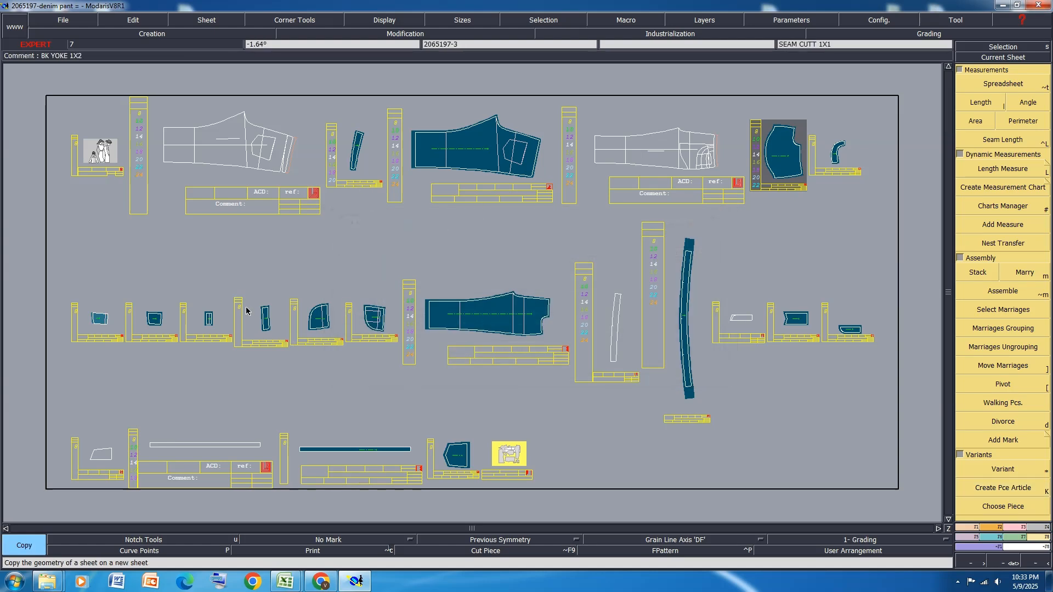
key(k)
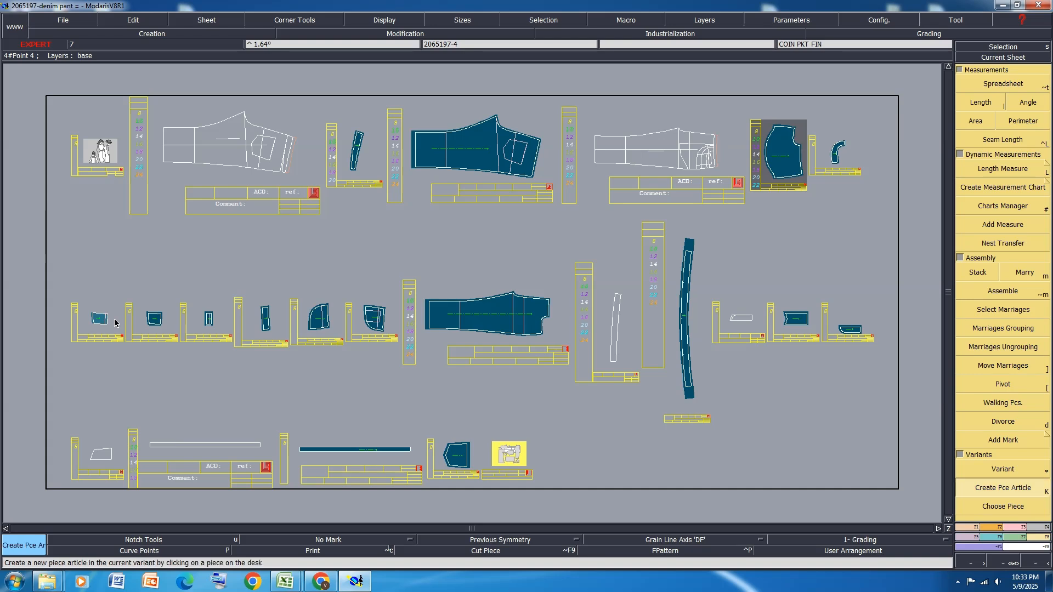
click(100, 321)
Copy the BK YOKE and S-FLY pieces onto new sheets, placing them in the empty space below the waistband and fly pieces
key(c)
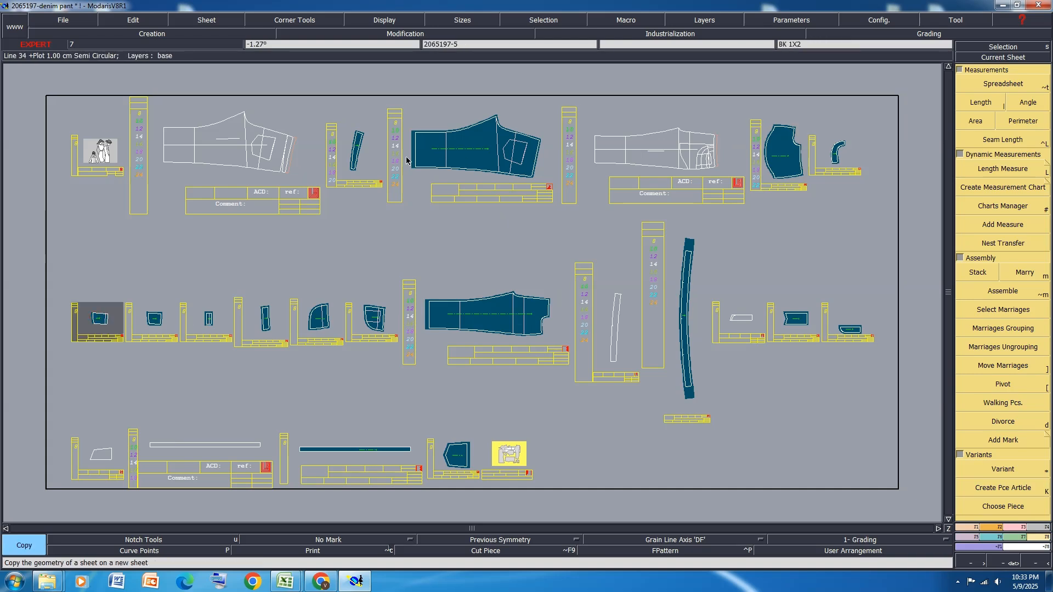
click(357, 147)
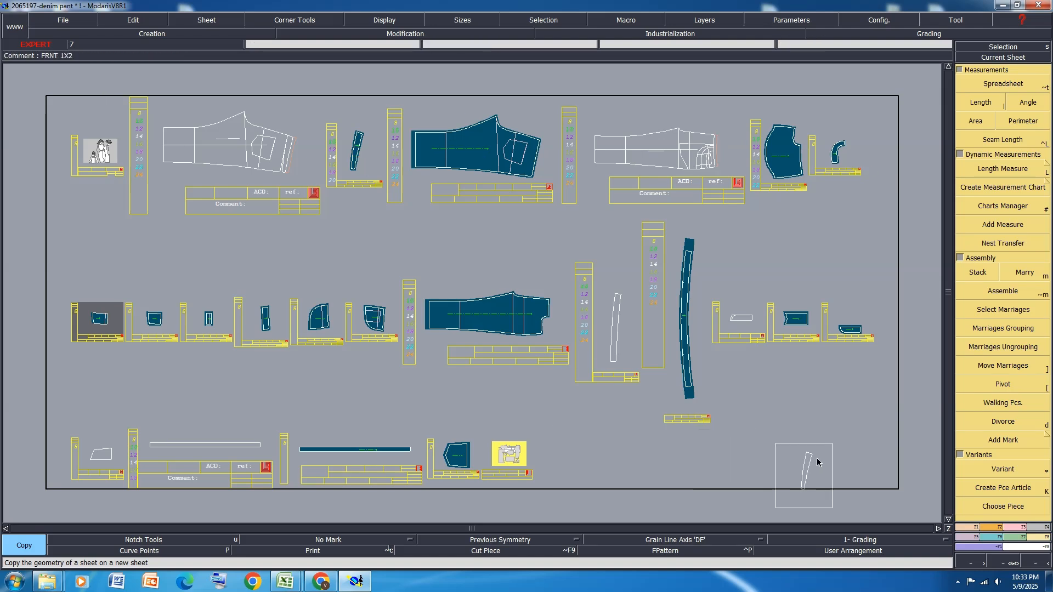
click(854, 426)
click(851, 336)
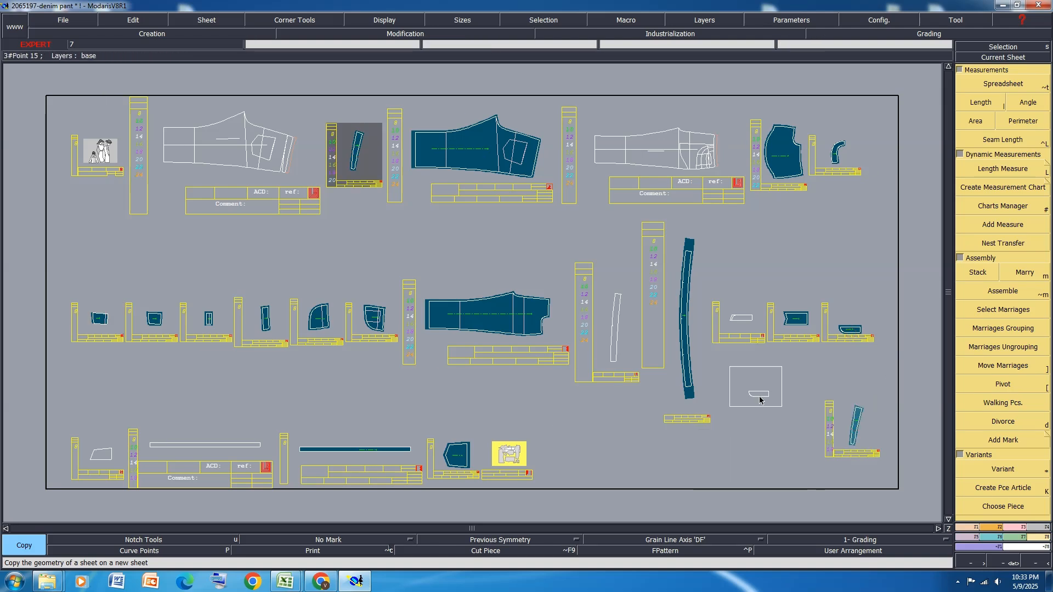
click(760, 389)
Delete the line seam values of the copied S-FLY and BK YOKE pieces
click(996, 528)
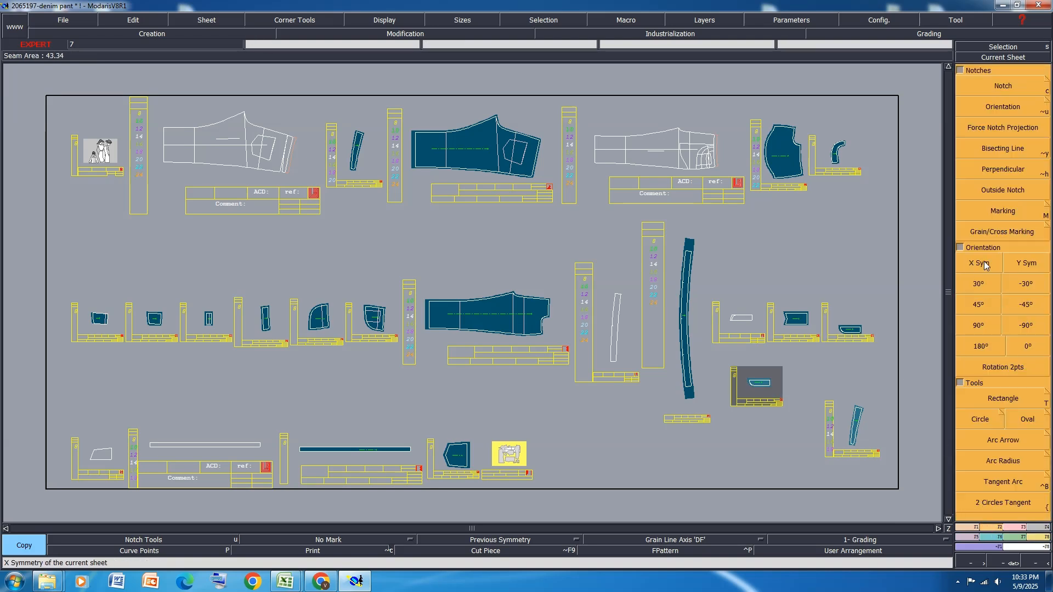
click(1036, 528)
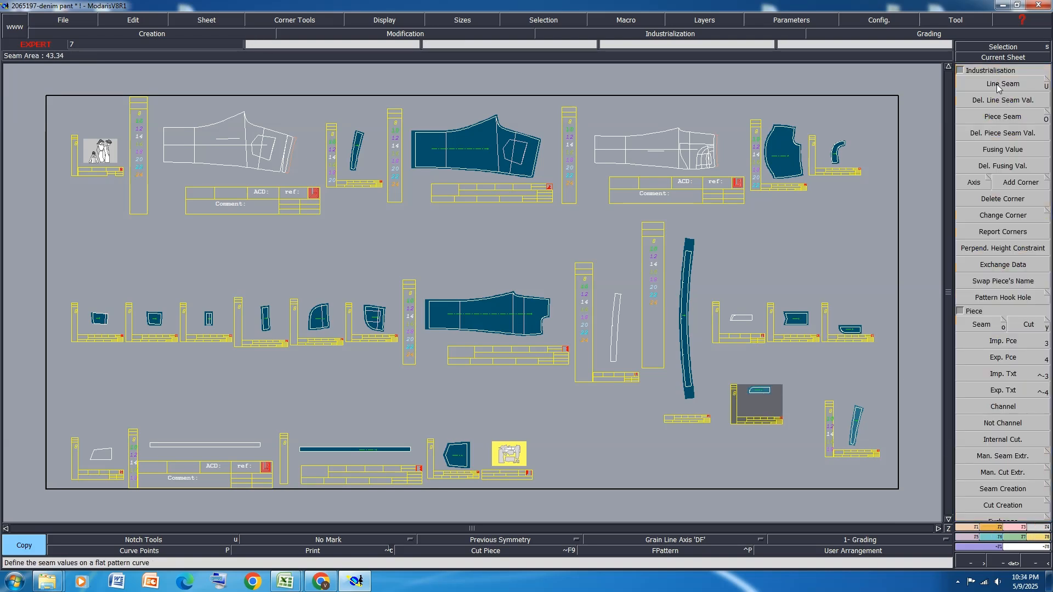
click(995, 83)
click(995, 100)
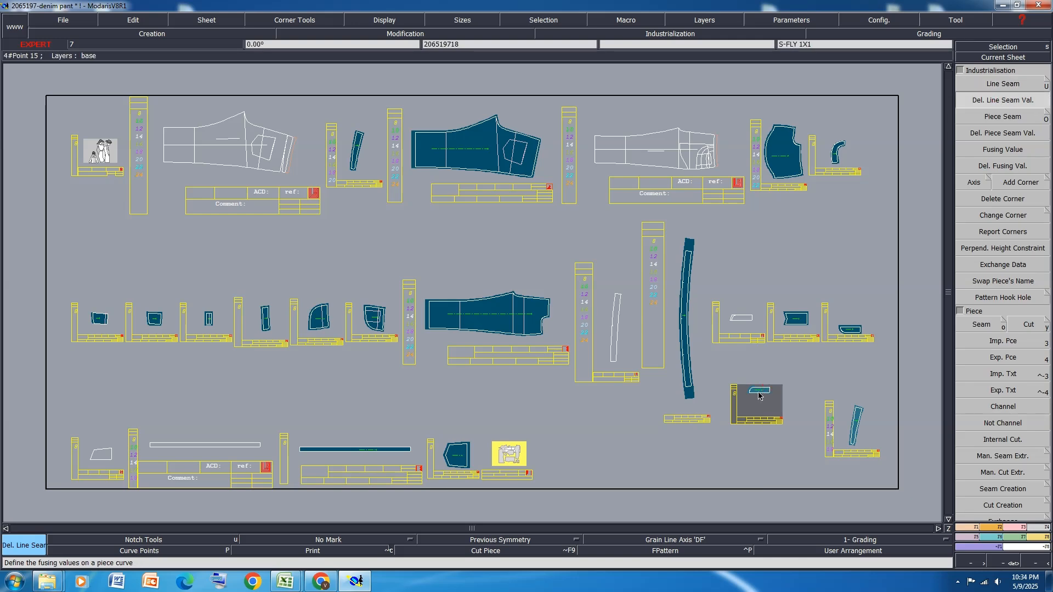
scroll(758, 396, up, 3)
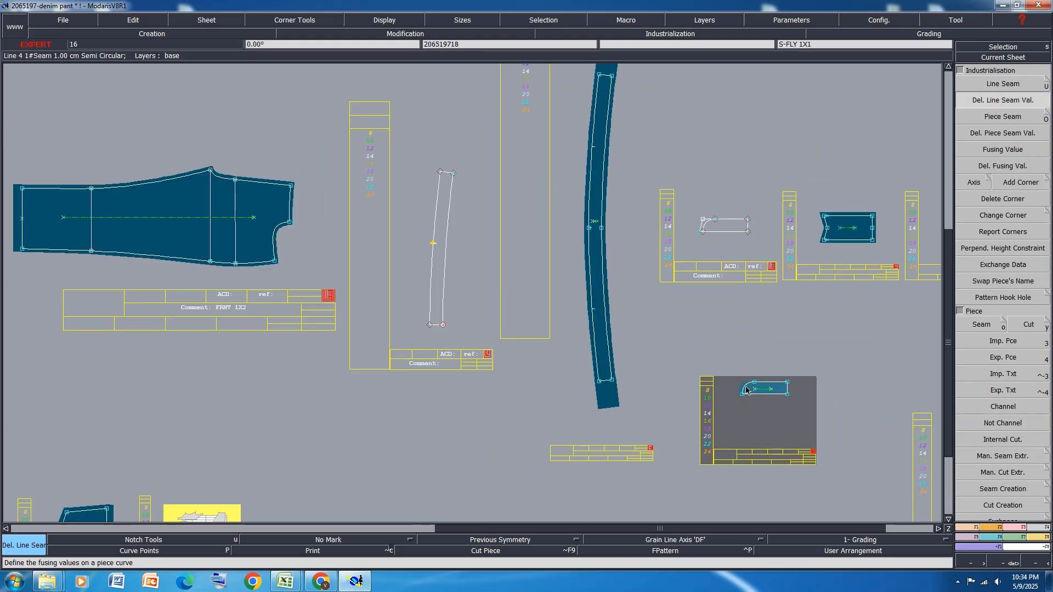
scroll(779, 371, down, 3)
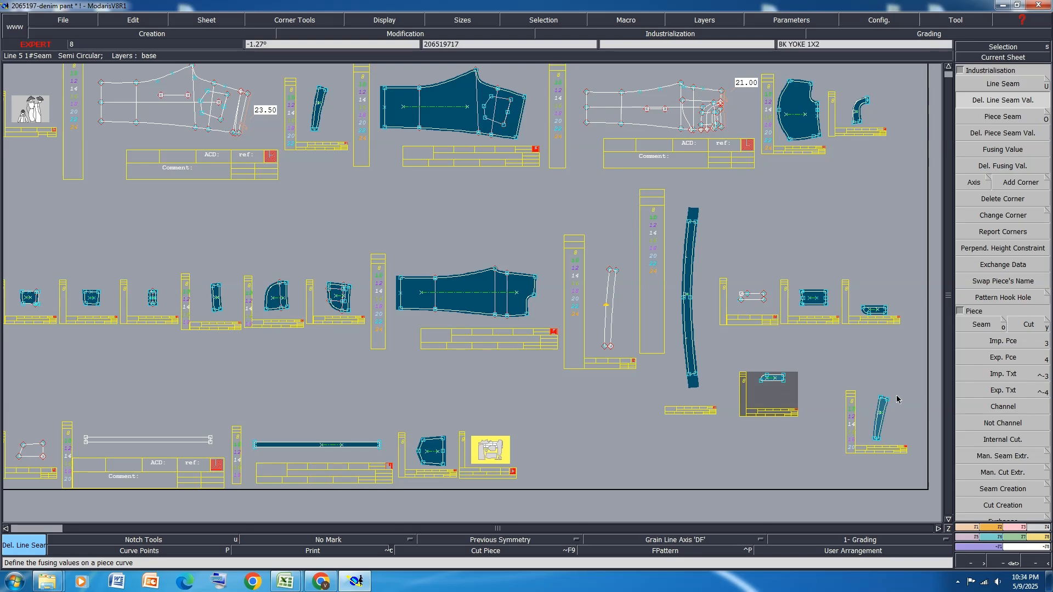
scroll(843, 400, up, 2)
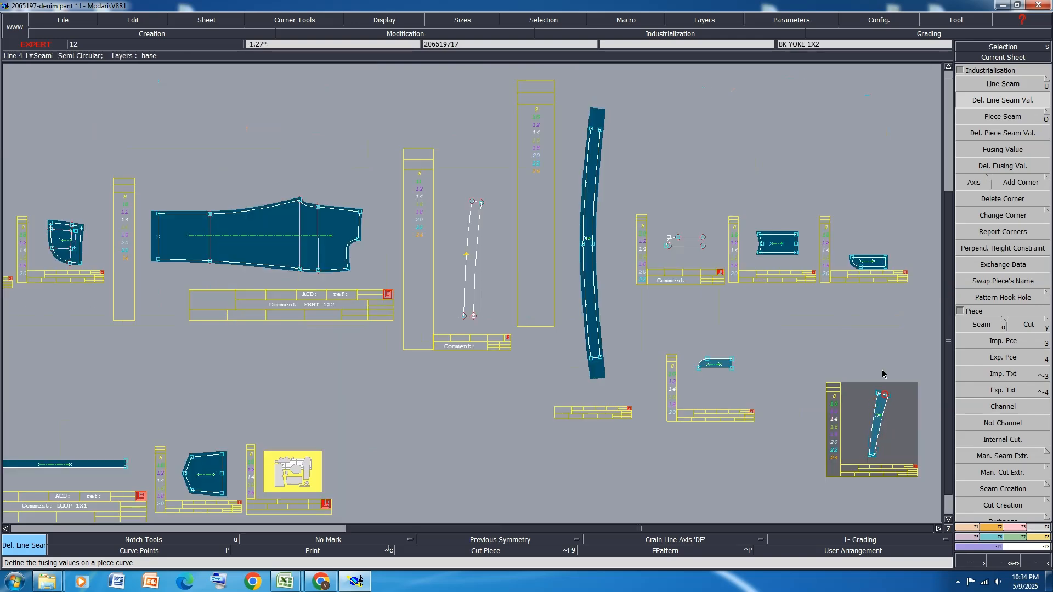
scroll(882, 401, down, 3)
Copy the BK PKT piece onto a new sheet below the layout and delete the copy's line seam values
scroll(828, 315, up, 2)
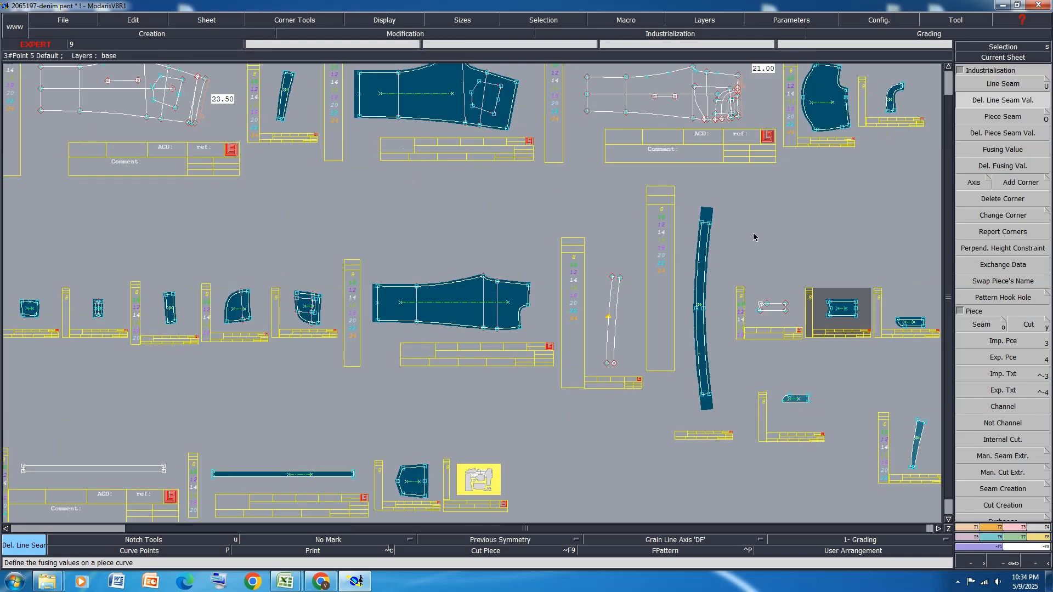
scroll(717, 218, down, 3)
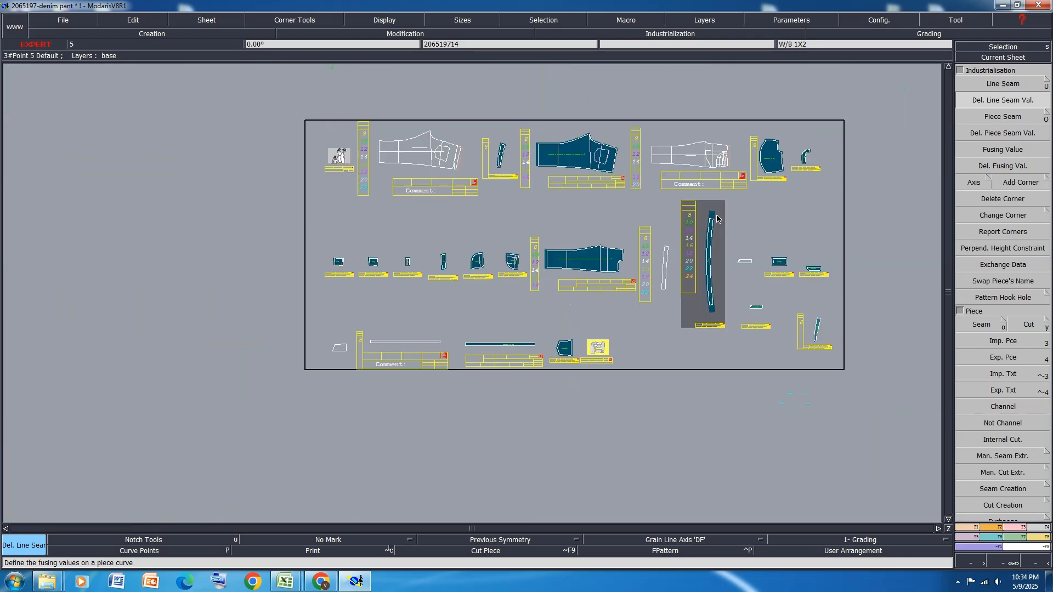
key(shift+x)
click(566, 355)
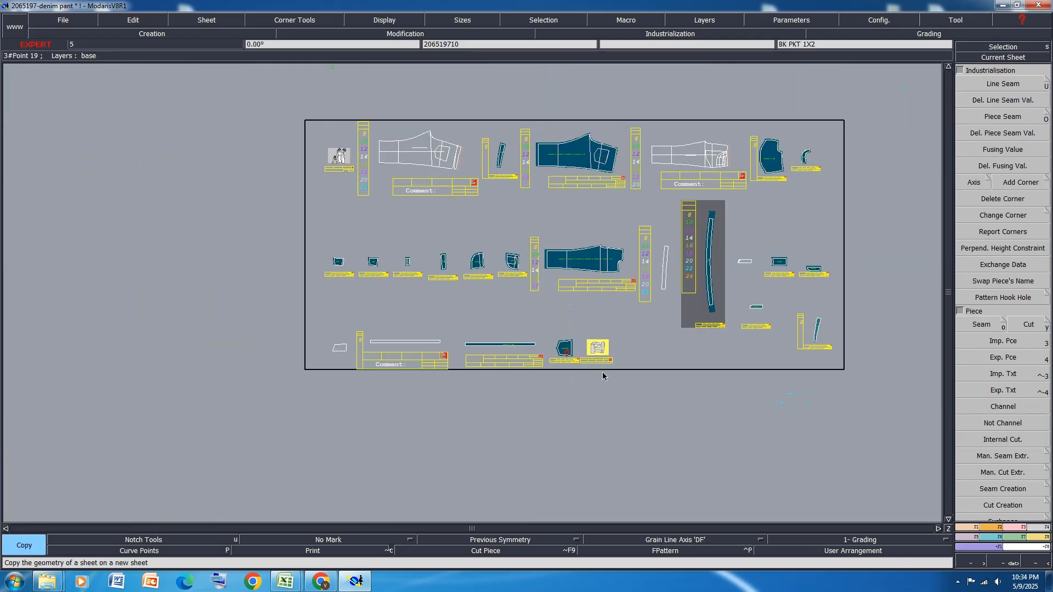
click(666, 384)
click(1002, 99)
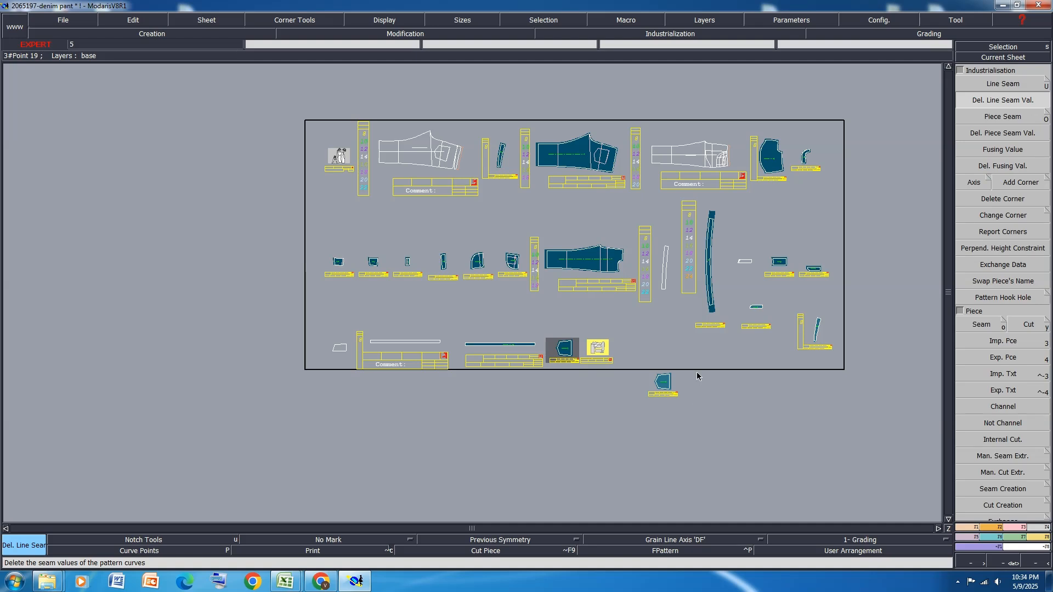
drag(696, 411, 640, 367)
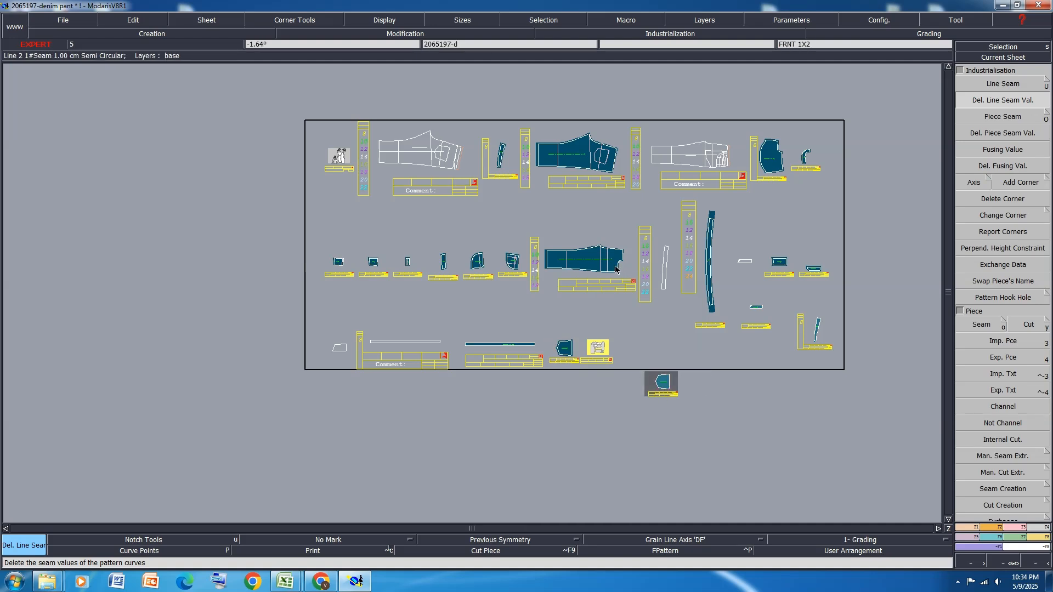
Copy the W/B piece onto a new sheet and delete the copy's line seam values
scroll(615, 313, up, 2)
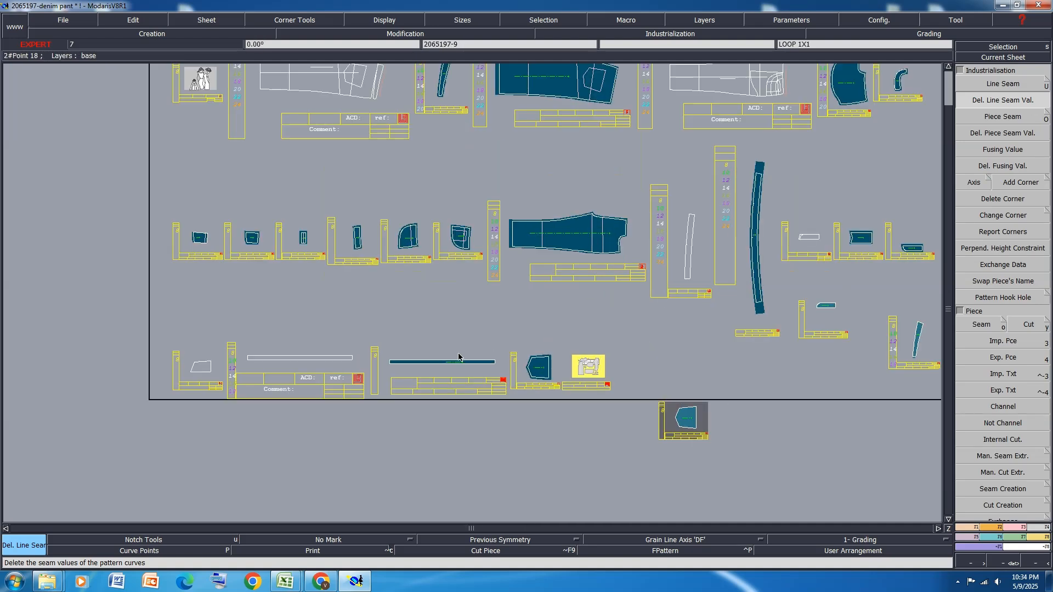
scroll(355, 348, down, 3)
scroll(600, 312, up, 2)
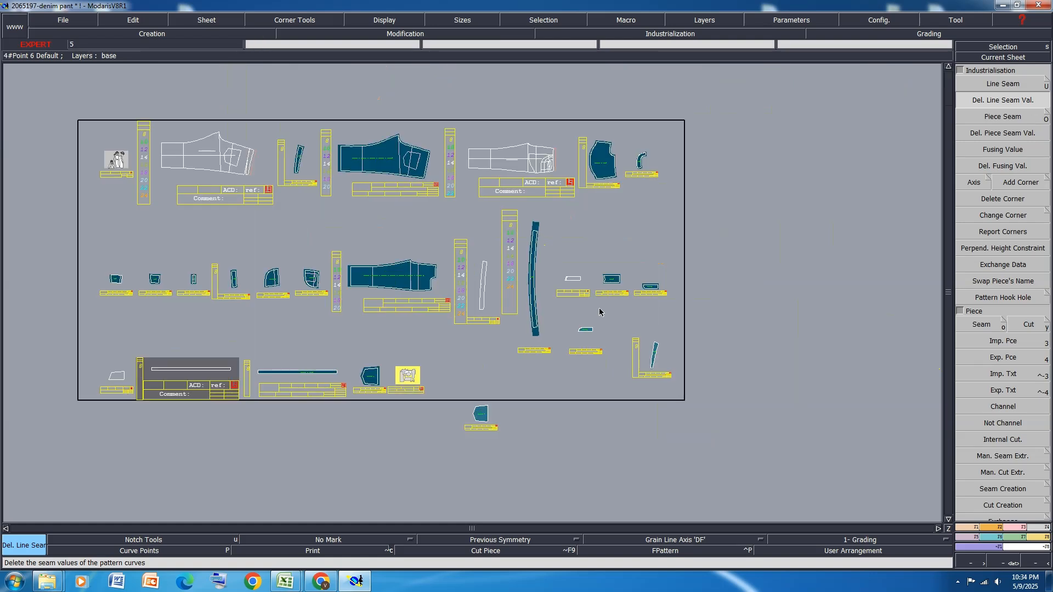
key(c)
click(299, 159)
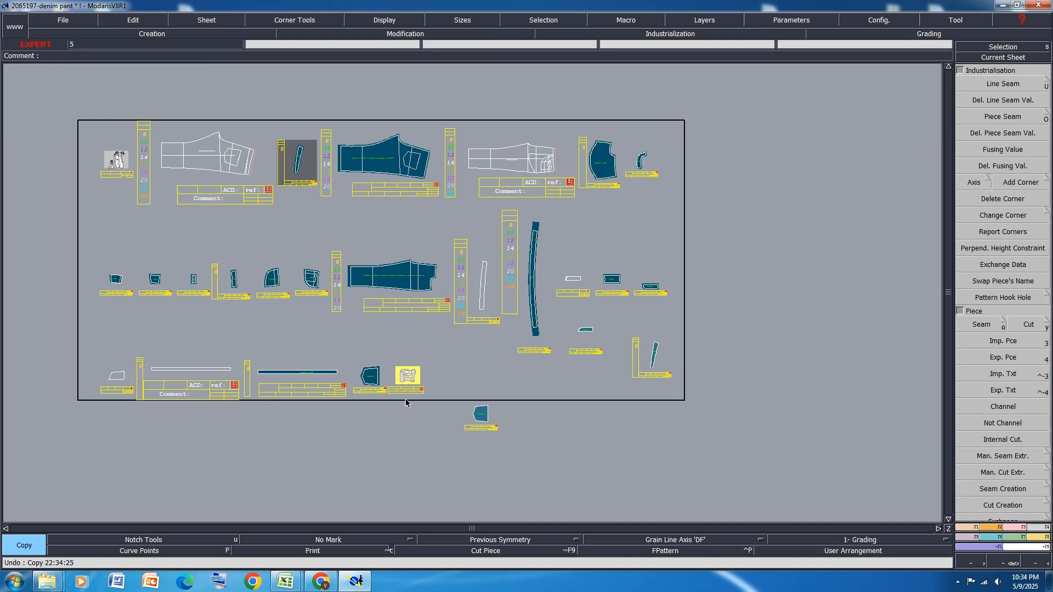
scroll(403, 426, up, 1)
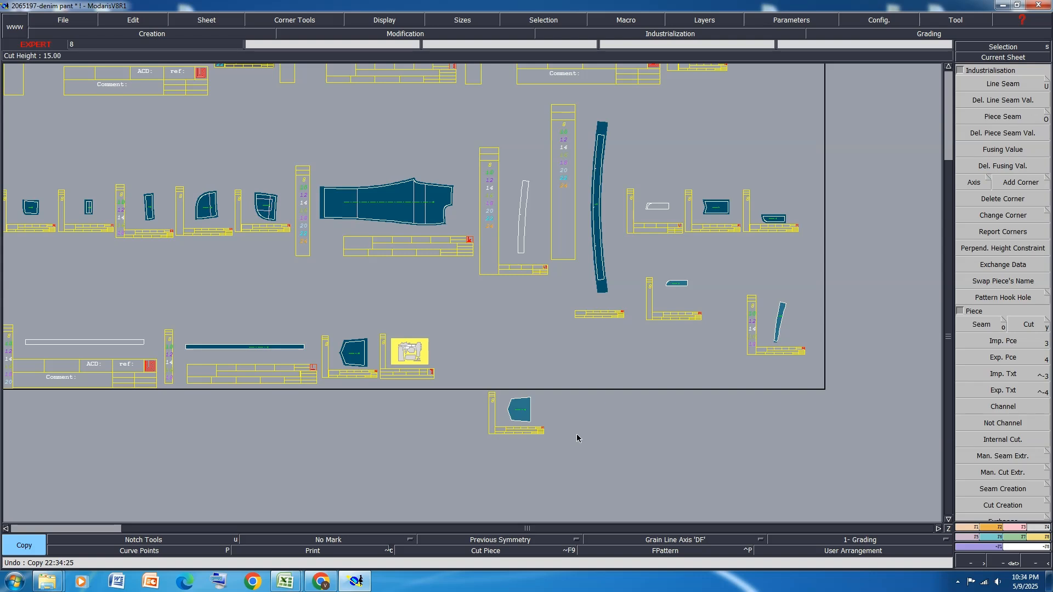
click(602, 261)
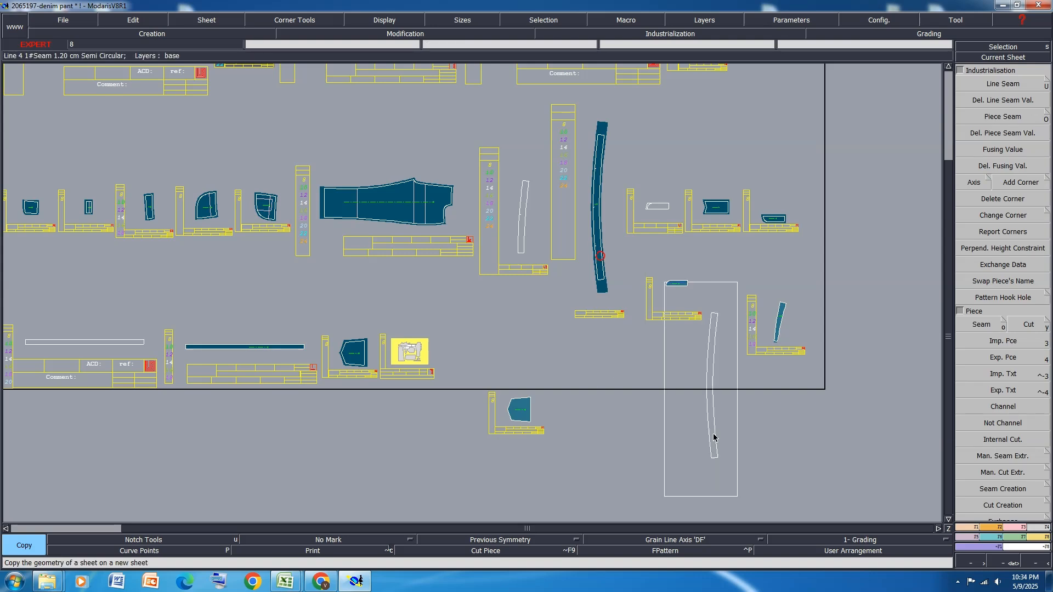
click(1006, 101)
click(715, 364)
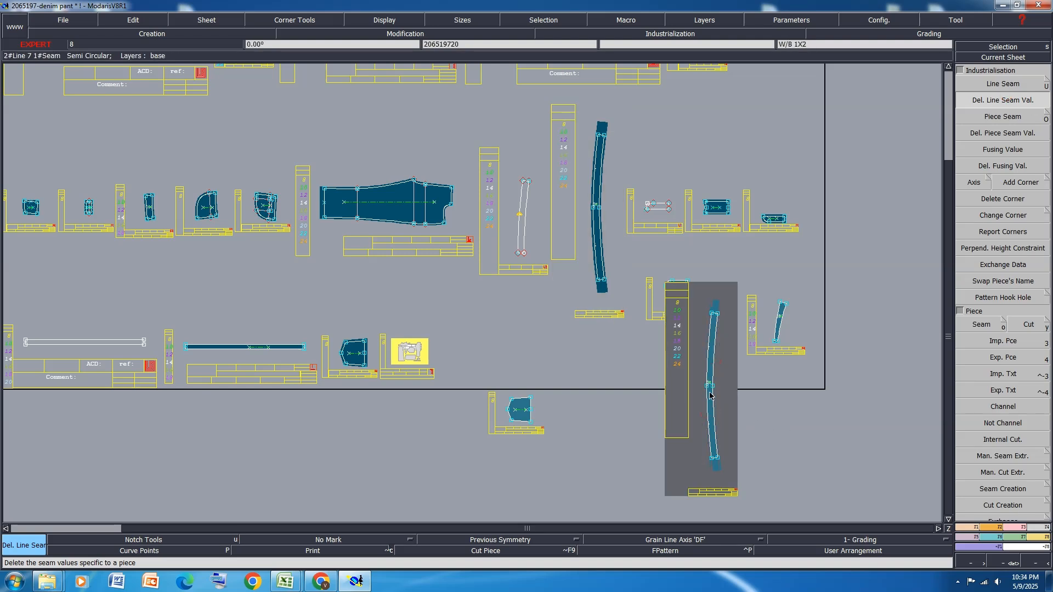
Add the W/B, BK YOKE, BK PKT and S-FLY copies as piece articles to the DENIM PAN variant, rearranging all sheets
key(a)
click(709, 395)
click(780, 322)
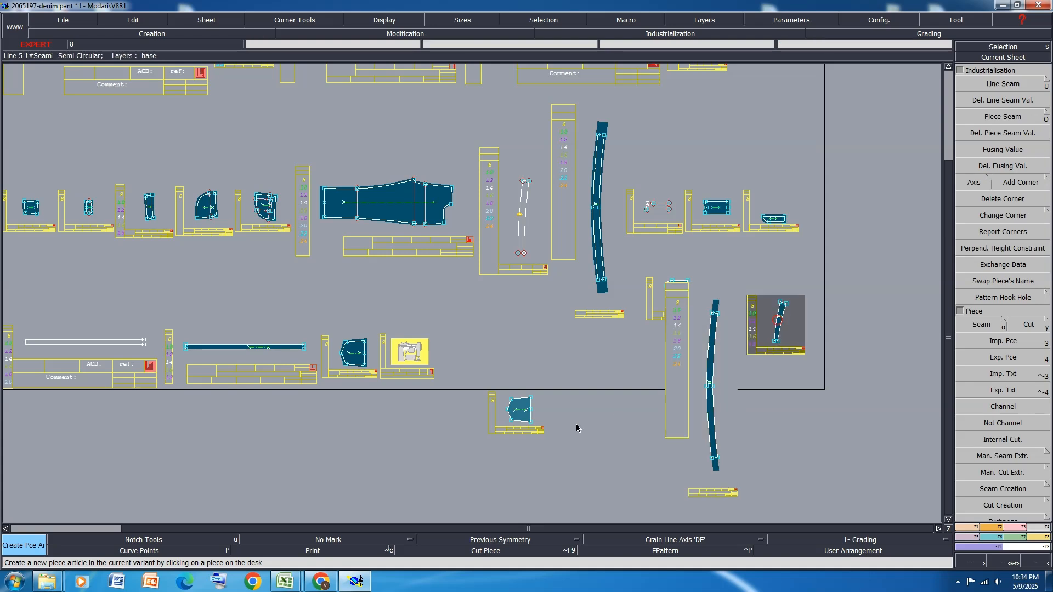
click(518, 421)
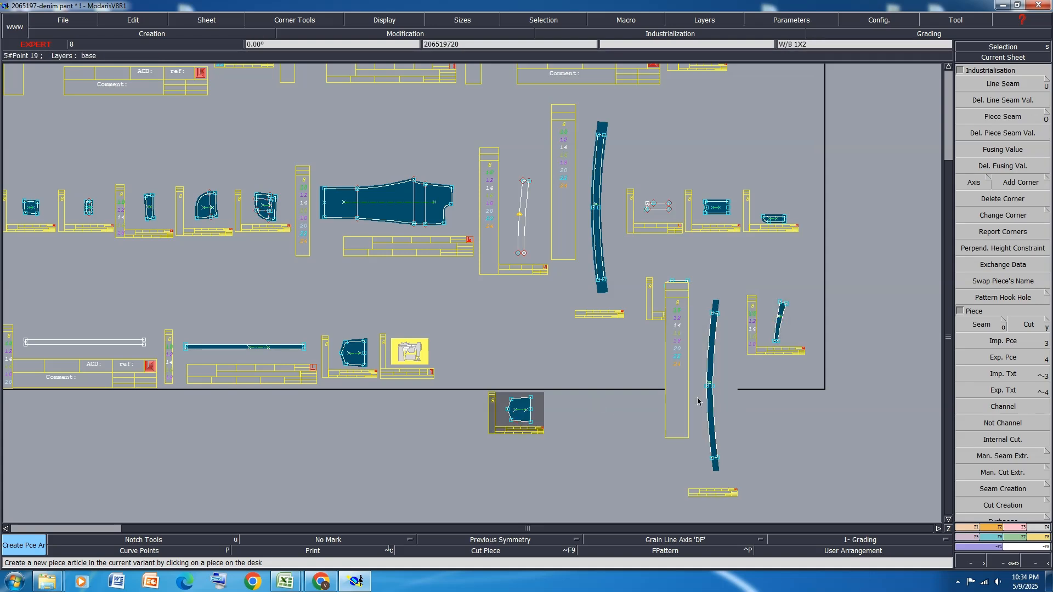
key(j)
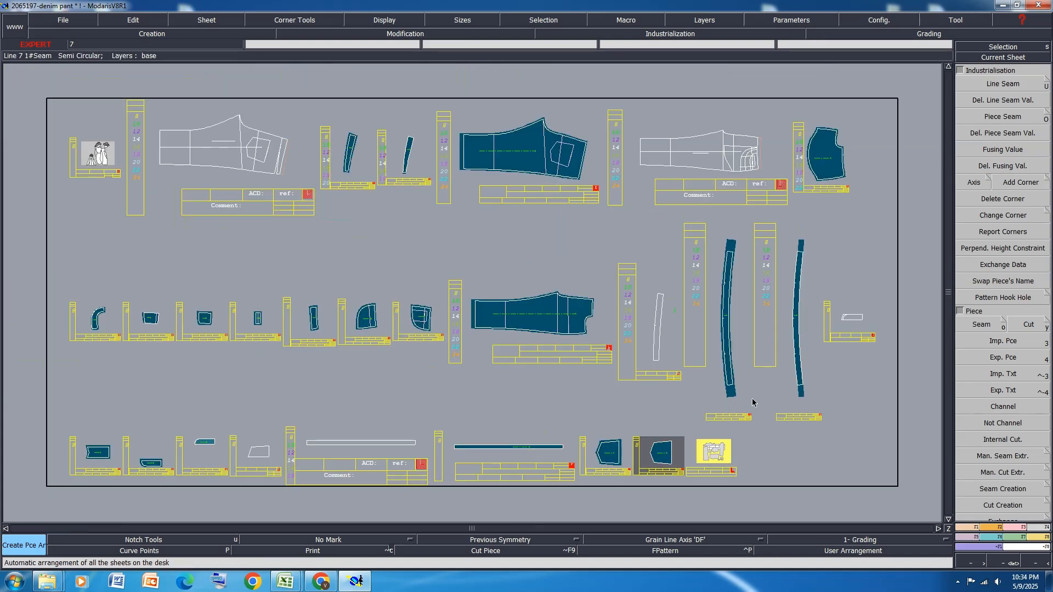
click(1003, 265)
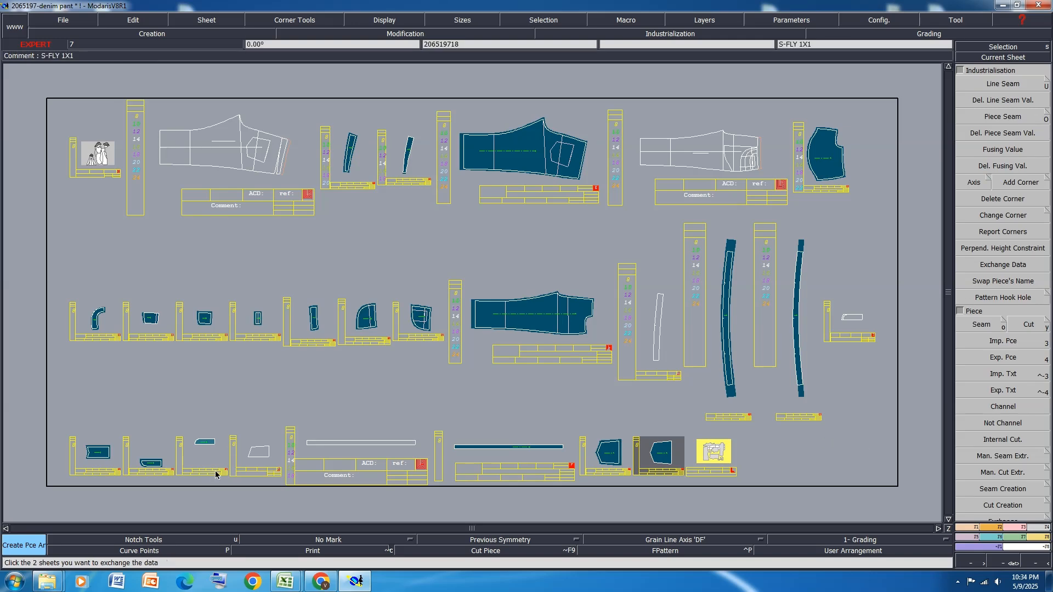
click(207, 441)
Apply a 1 cm line seam, at both beginning and end, to the straight short end of the copied S-FLY piece
scroll(207, 441, up, 3)
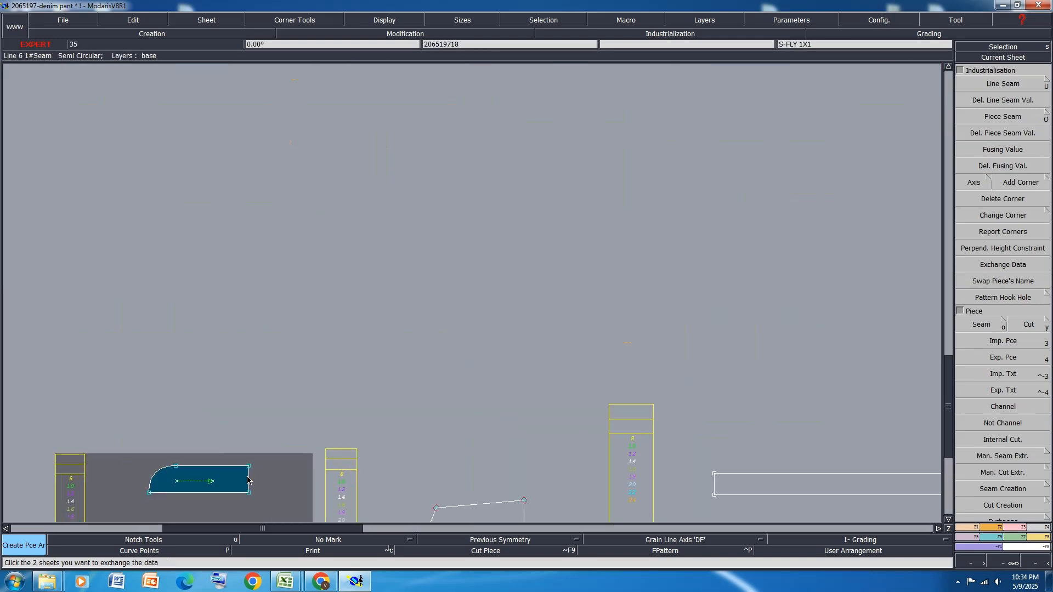
key(shift+u)
click(249, 478)
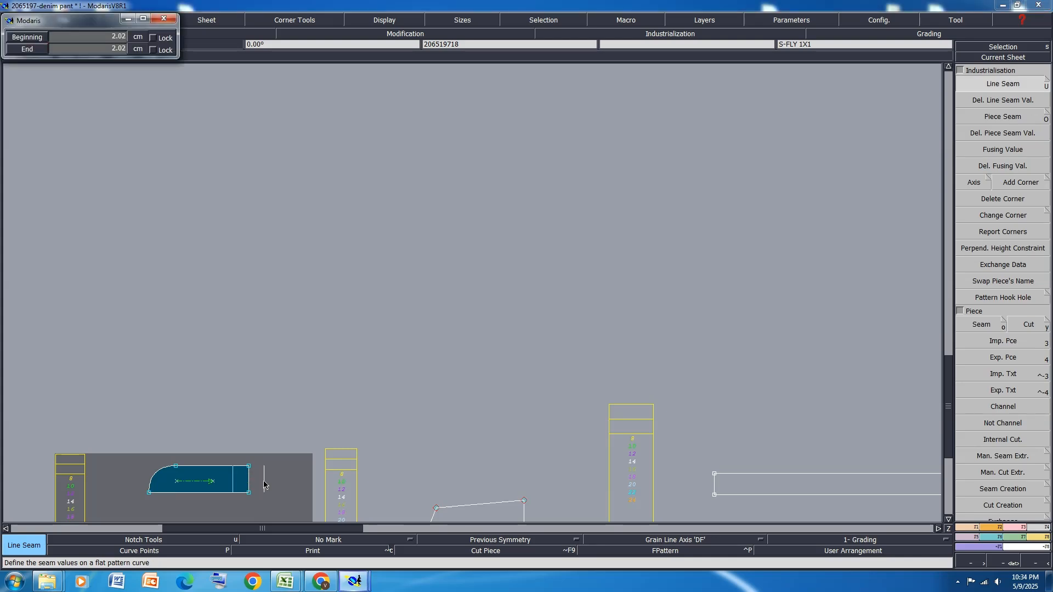
key(Down)
text(1)
key(Down)
text(1)
key(Return)
key(j)
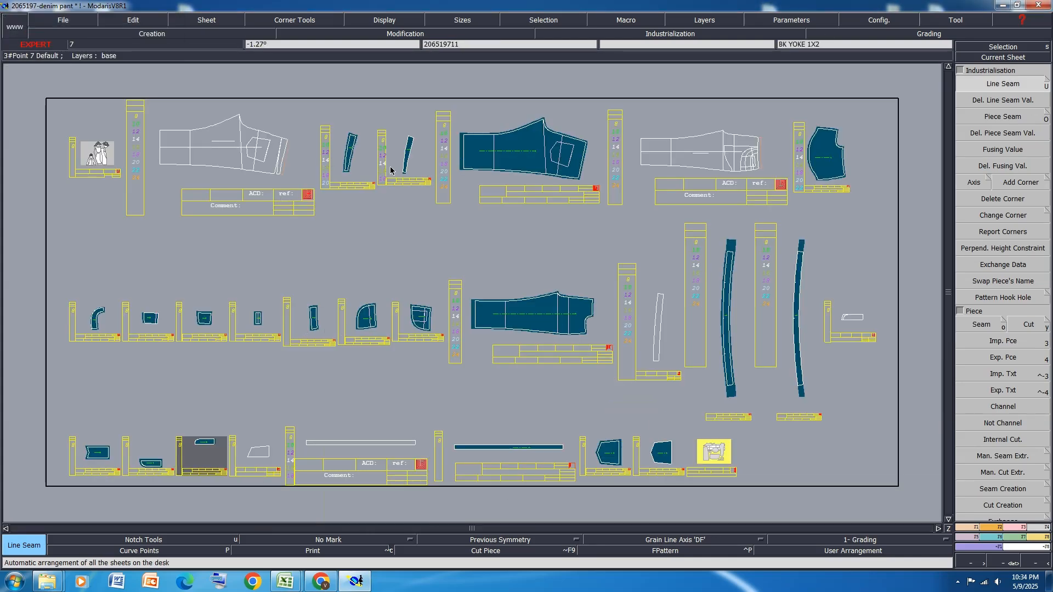
Open the DENIM PAN variant and set the fabric of articles 16 to 20 to FI
key(v)
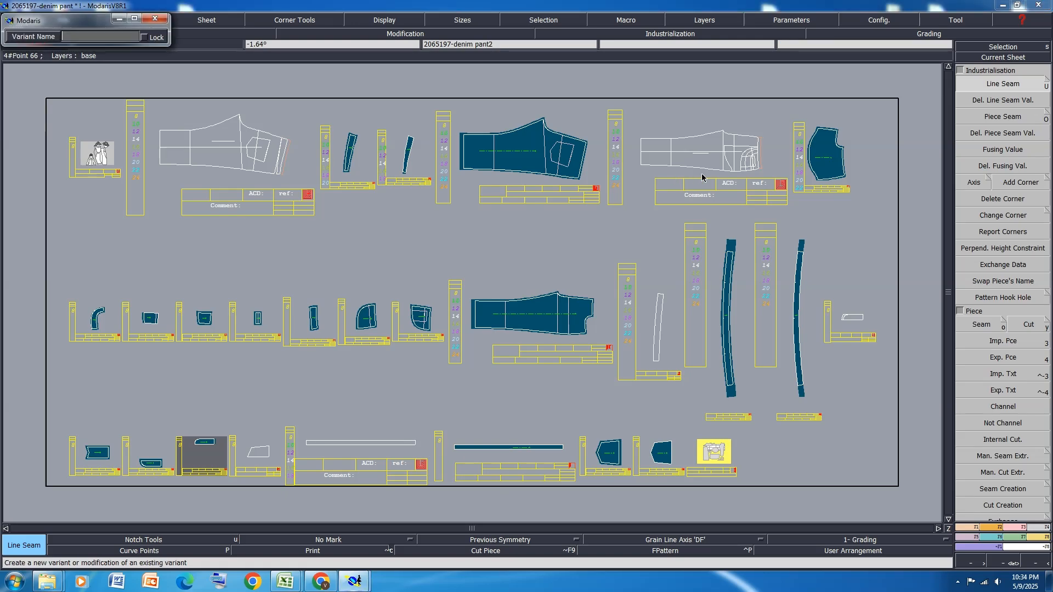
click(719, 460)
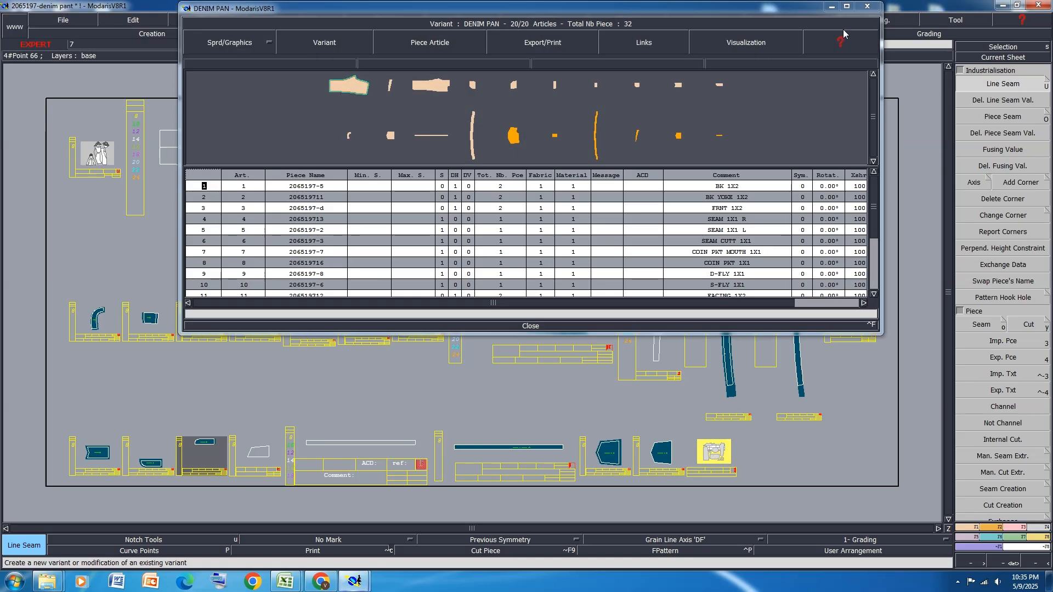
click(846, 7)
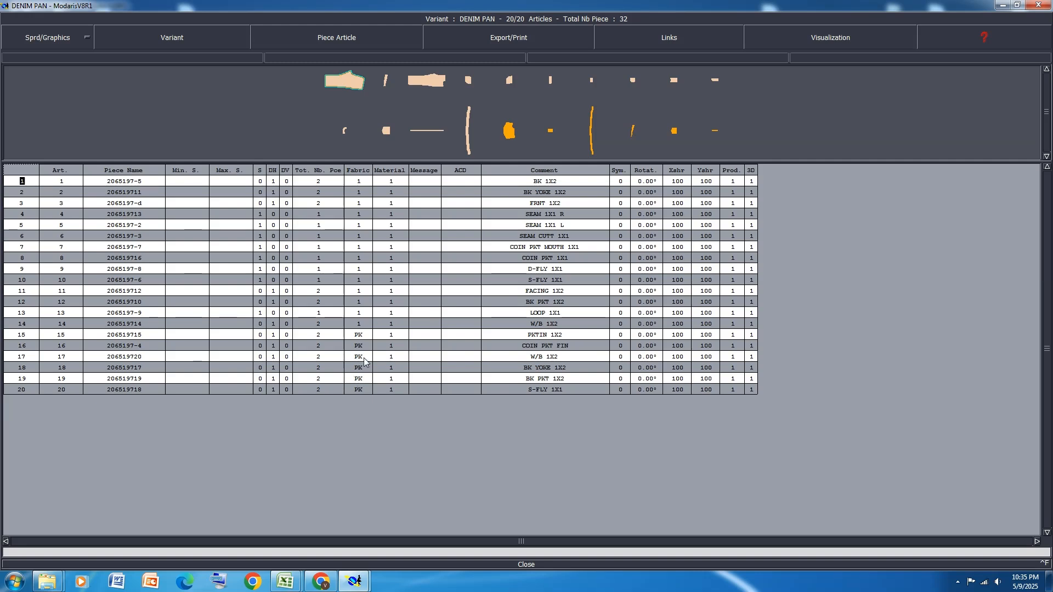
drag(363, 350, 360, 393)
text(FI)
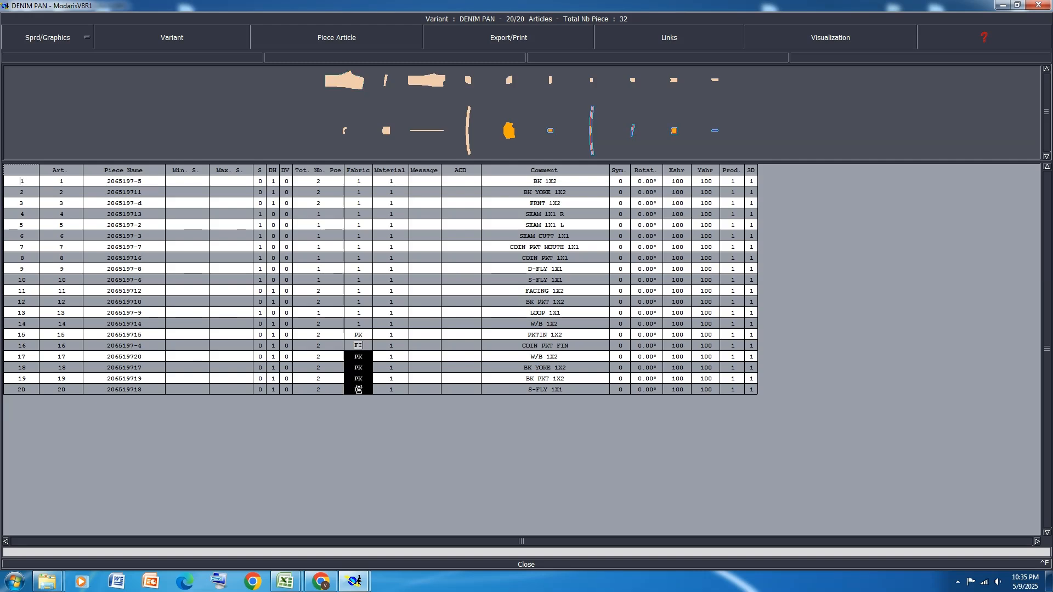
key(Return)
Set DH to 0 and S to 1 for the FI fabric articles 16 to 20
drag(277, 348, 273, 393)
text(0)
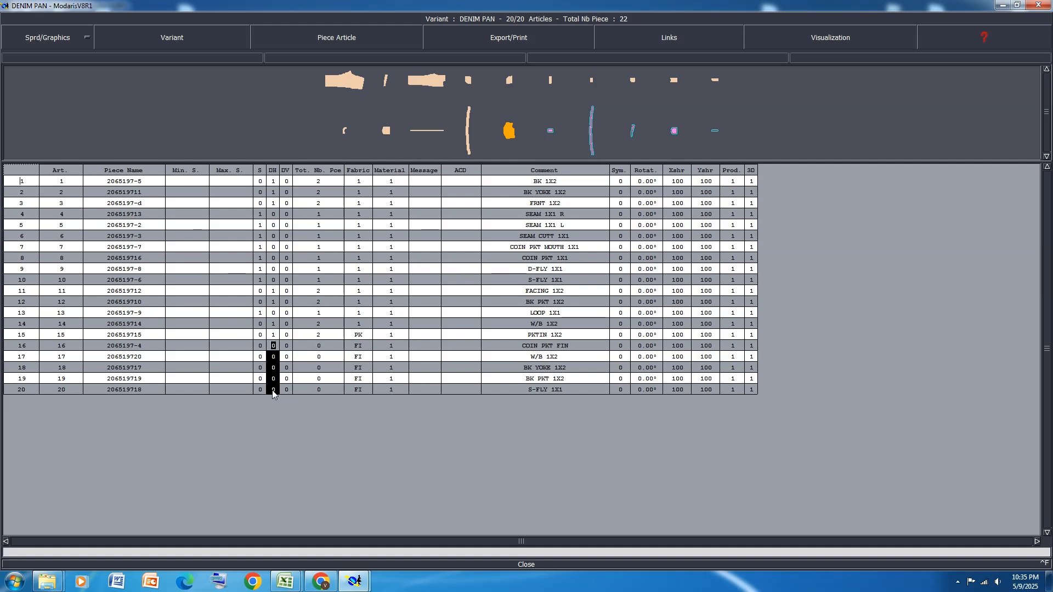
drag(262, 350, 255, 390)
text(1)
key(Return)
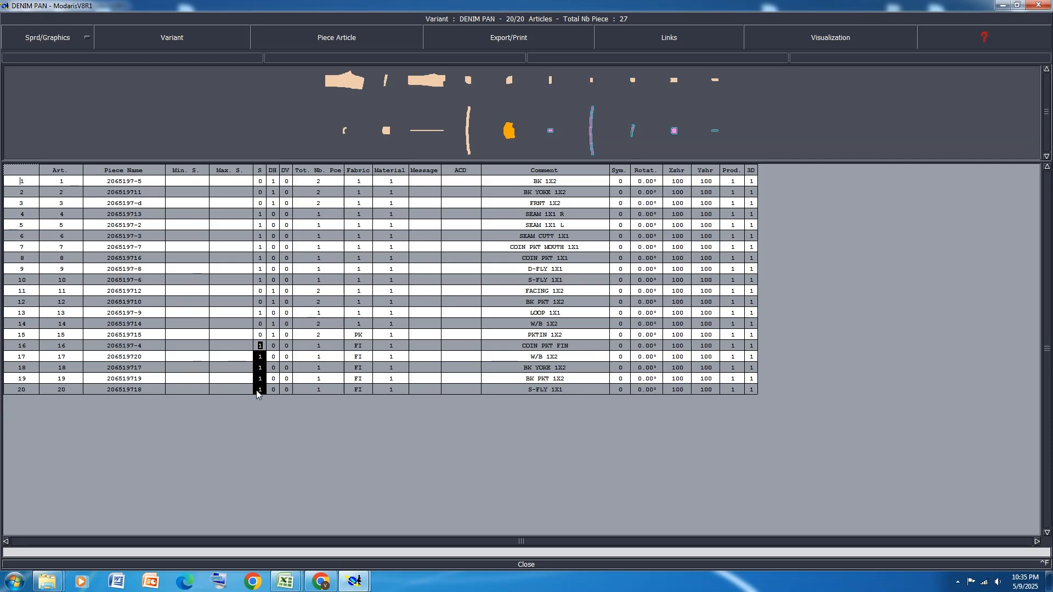
Close the DENIM PAN variant table and save the model
click(526, 564)
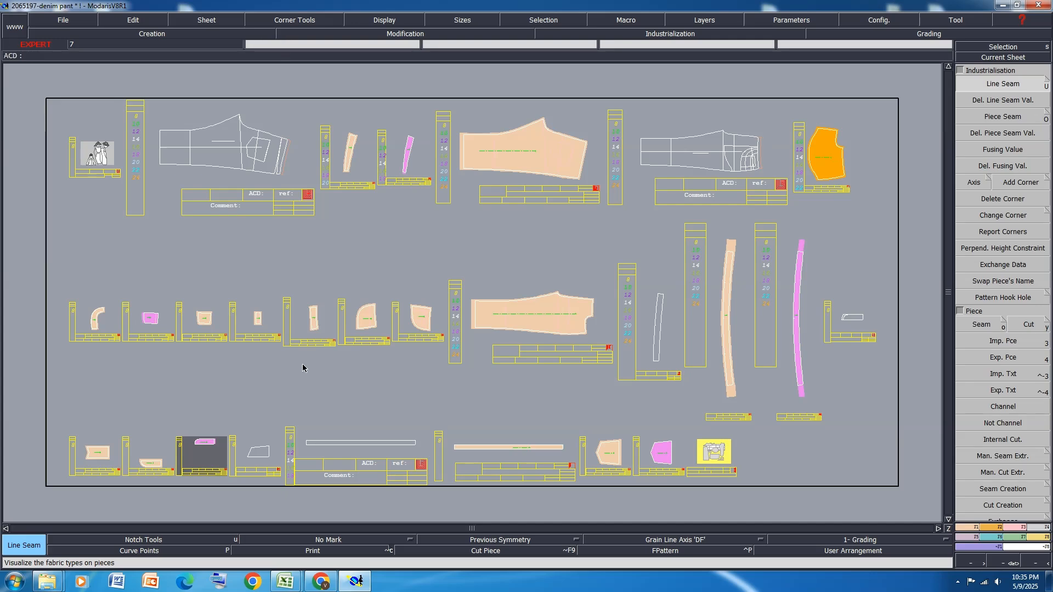
key(ctrl+s)
click(449, 355)
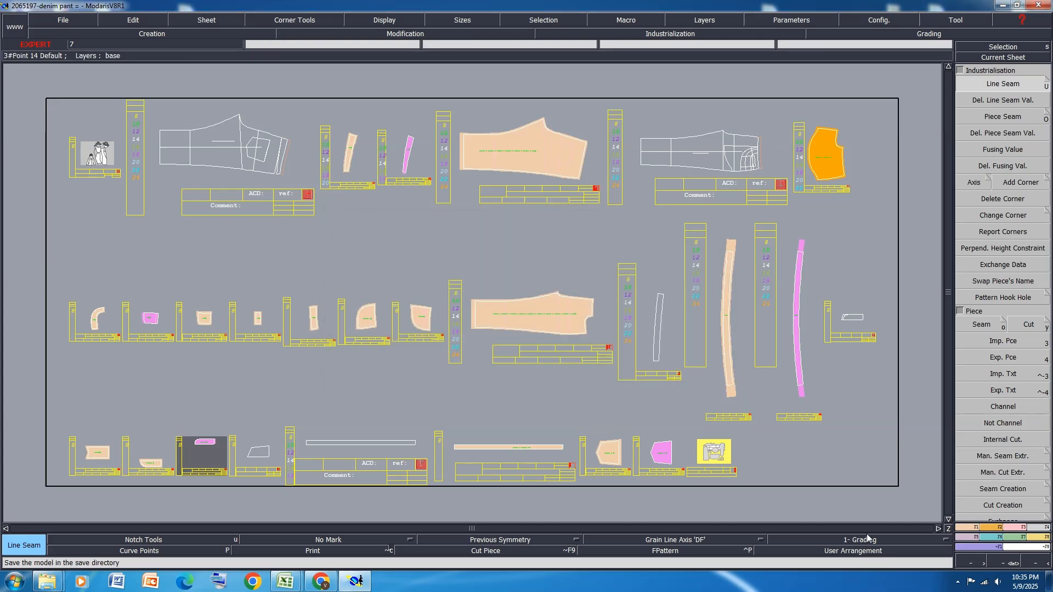